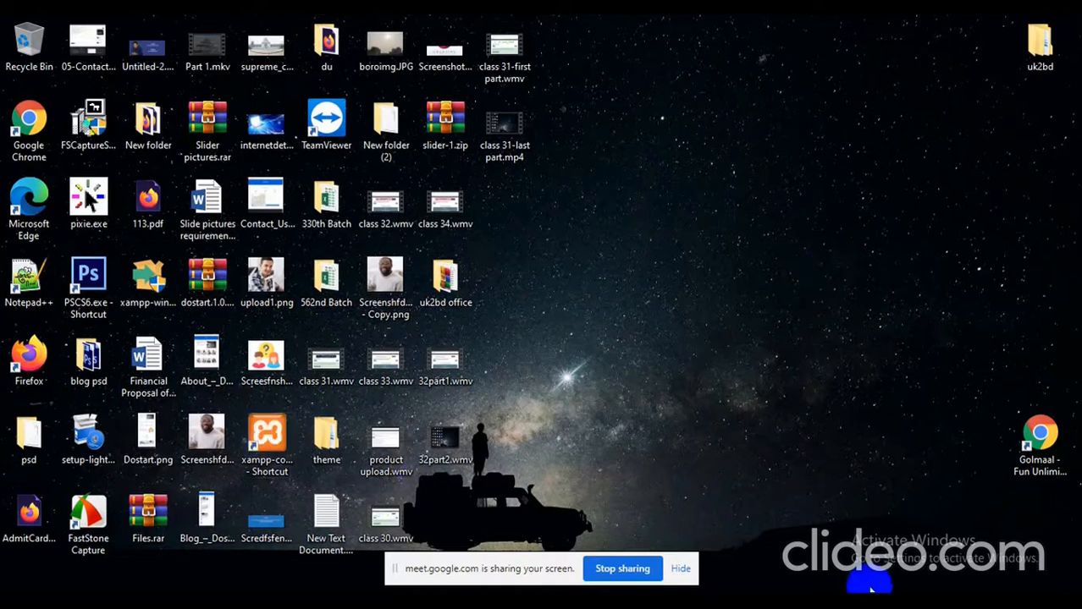
Step: Check the XAMPP control panel services, then load the local site at localhost/ptheme/
click(905, 602)
click(906, 579)
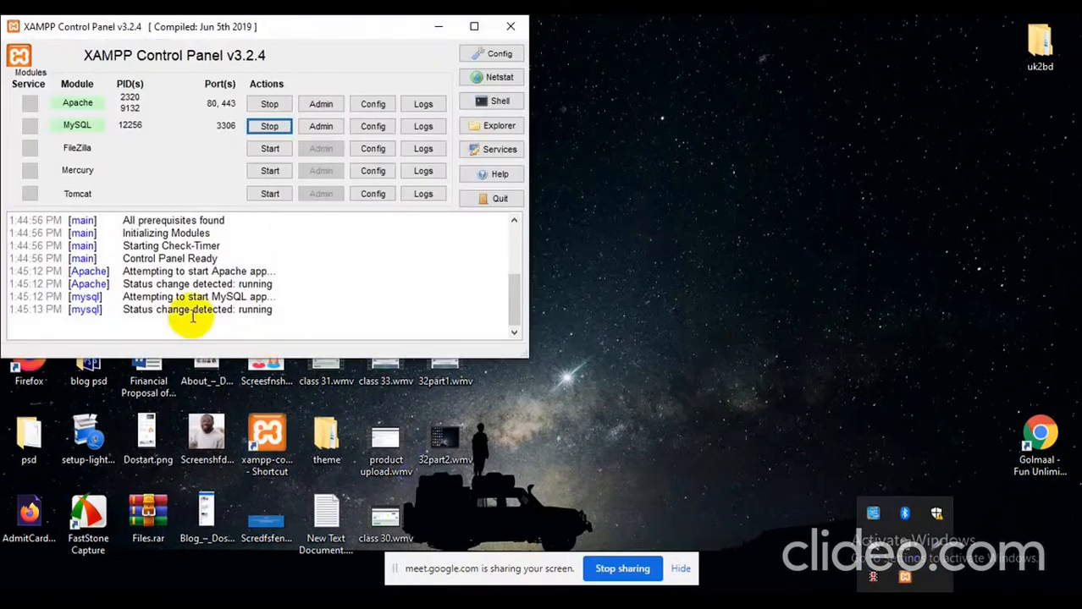
click(510, 24)
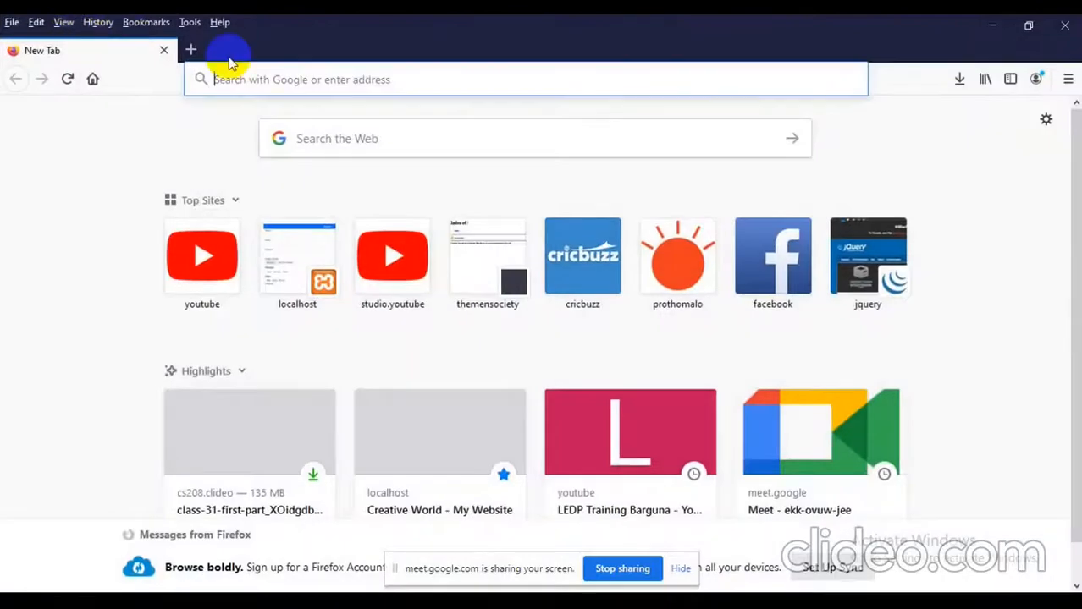
text(localhost/pt)
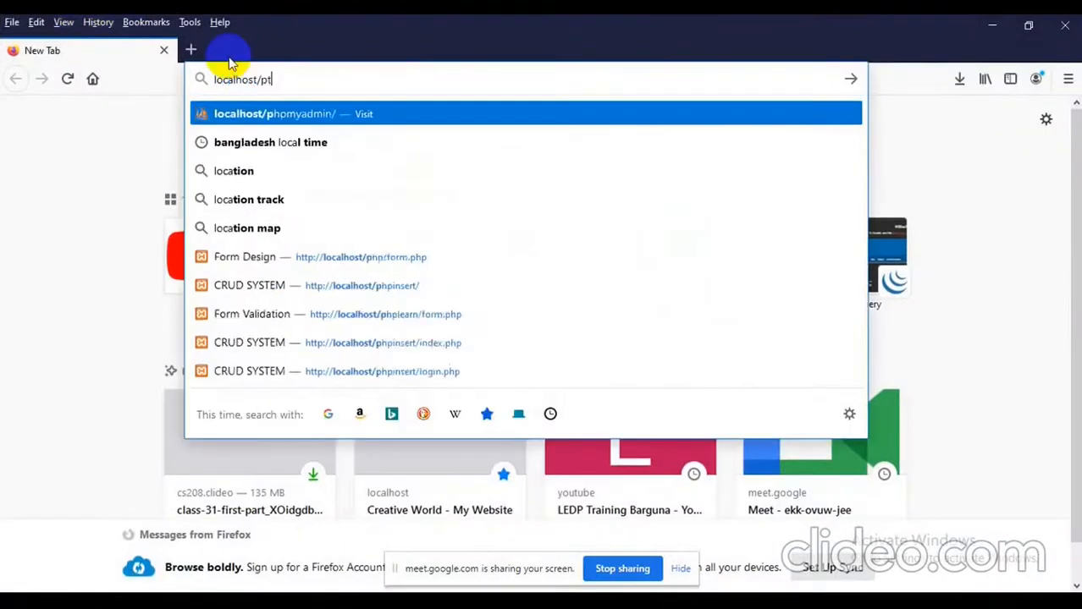
text(he)
key(Return)
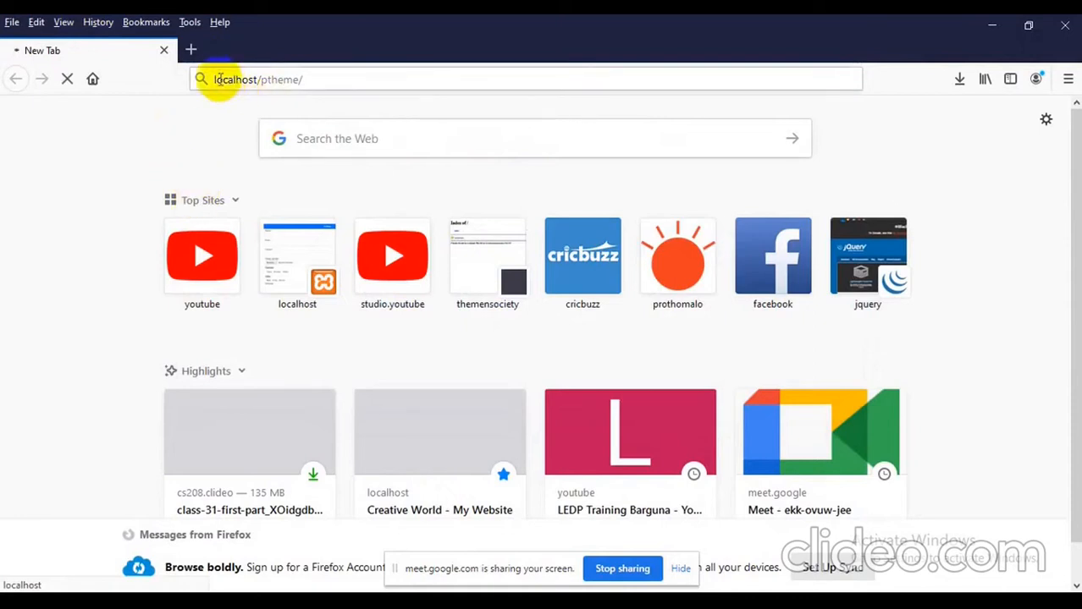
Step: In a new tab, go to themensociety.com/cpanel and continue to the cPanel login page
click(190, 49)
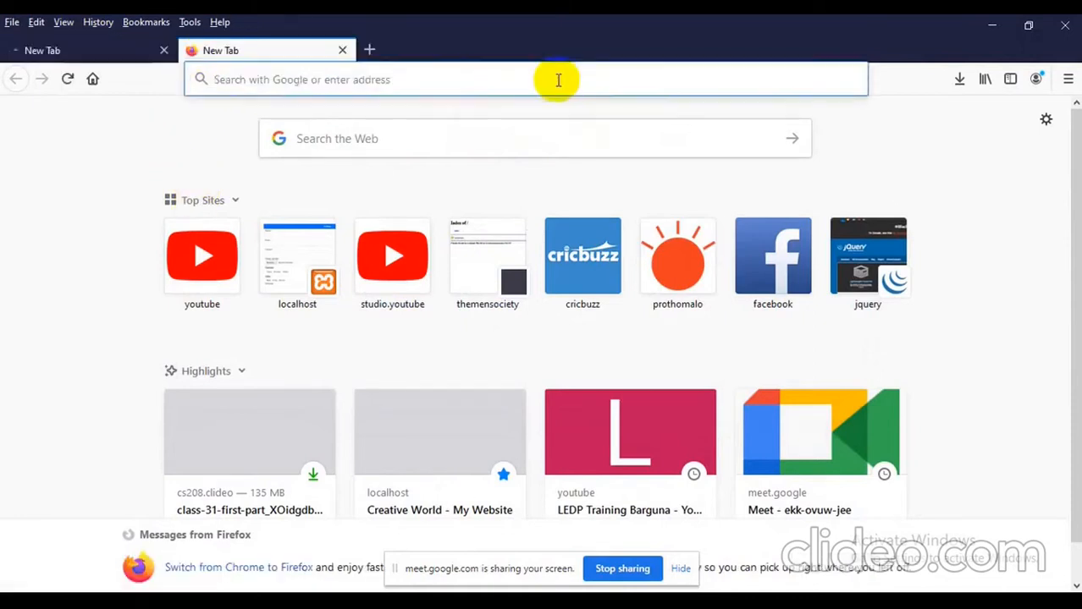
text(themensociety.com/)
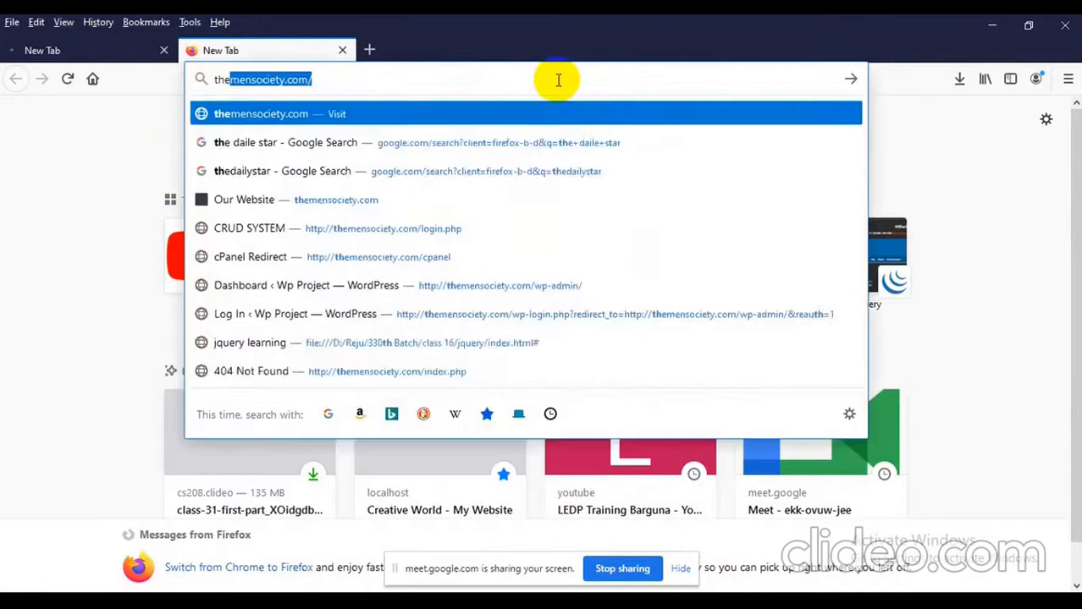
text(cpanel)
key(Return)
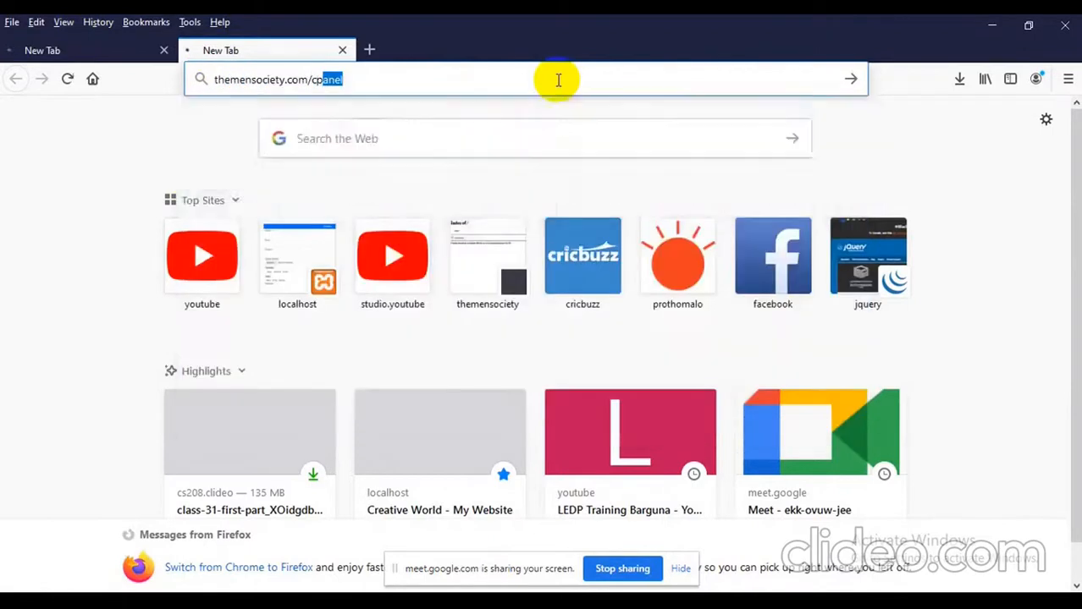
click(369, 335)
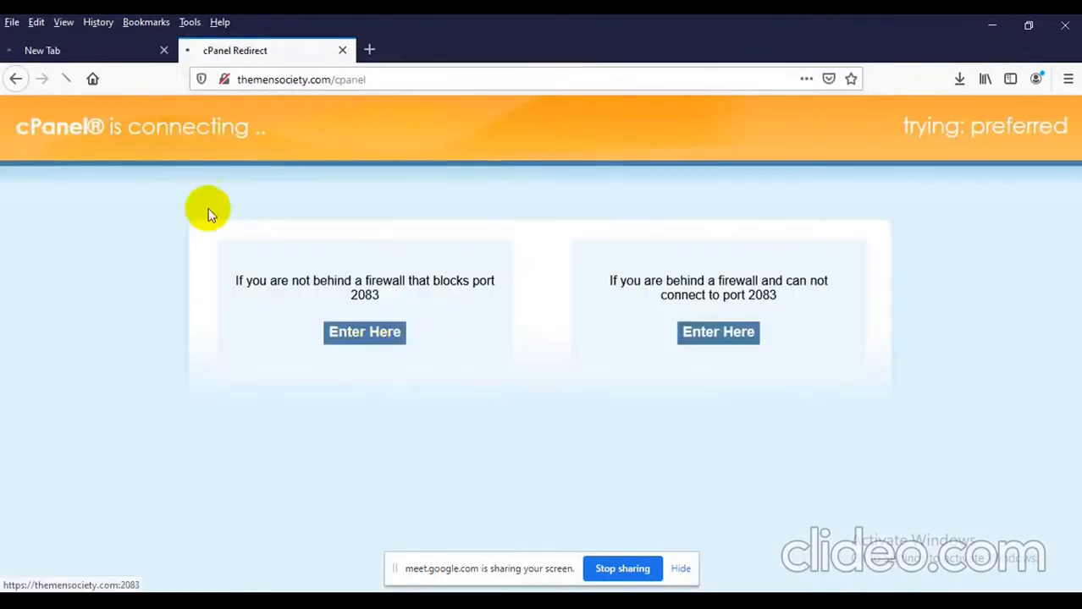
Step: Load the live themensociety.com homepage in another tab, then return to the cPanel login
click(370, 50)
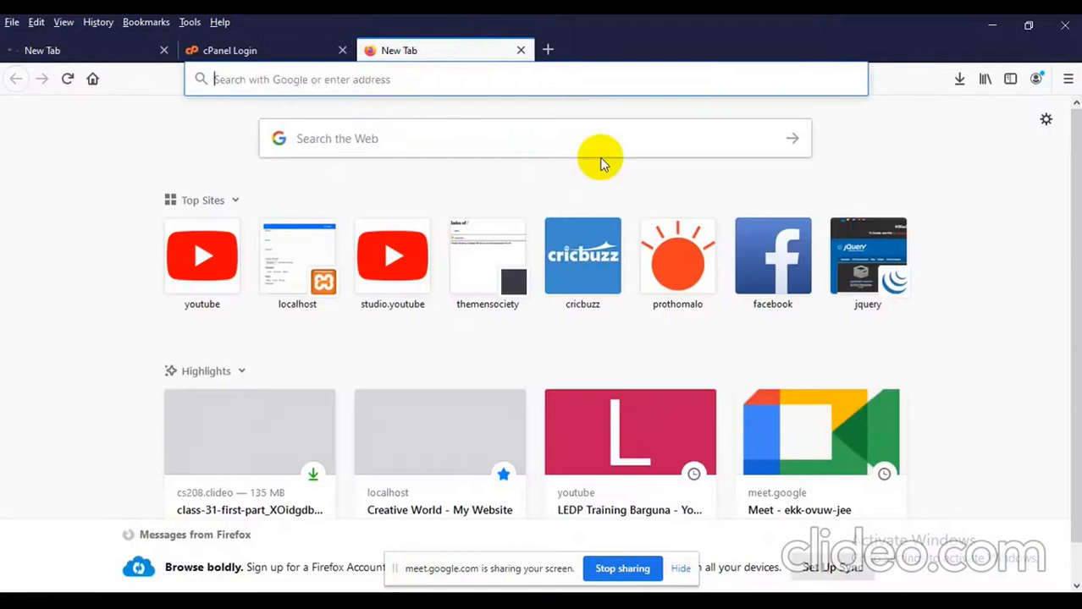
text(themensociety.com)
key(Return)
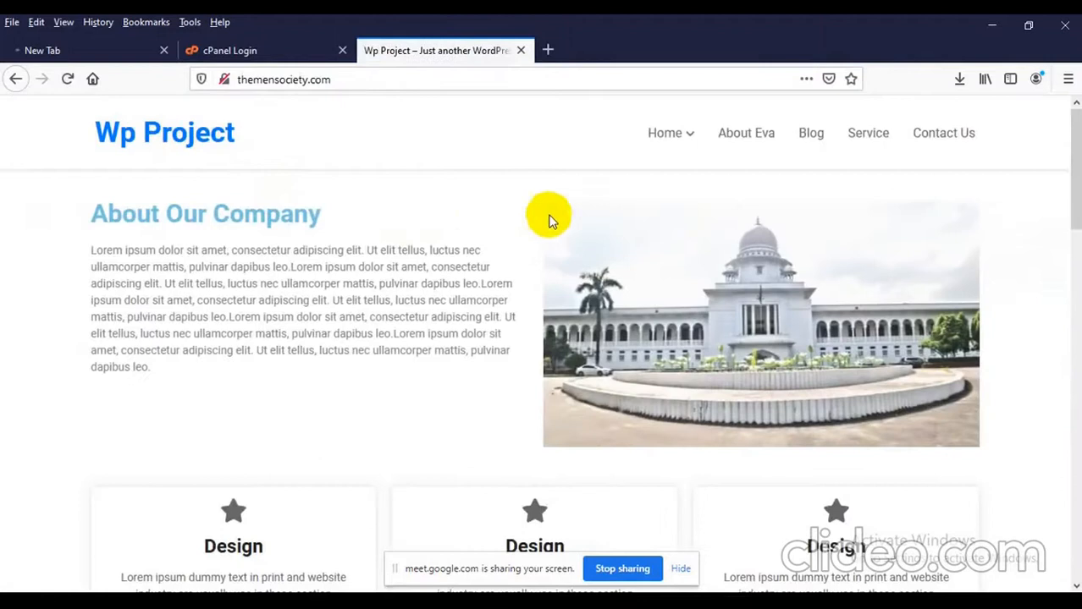
scroll(850, 329, down, 5)
scroll(850, 330, down, 4)
scroll(852, 317, up, 10)
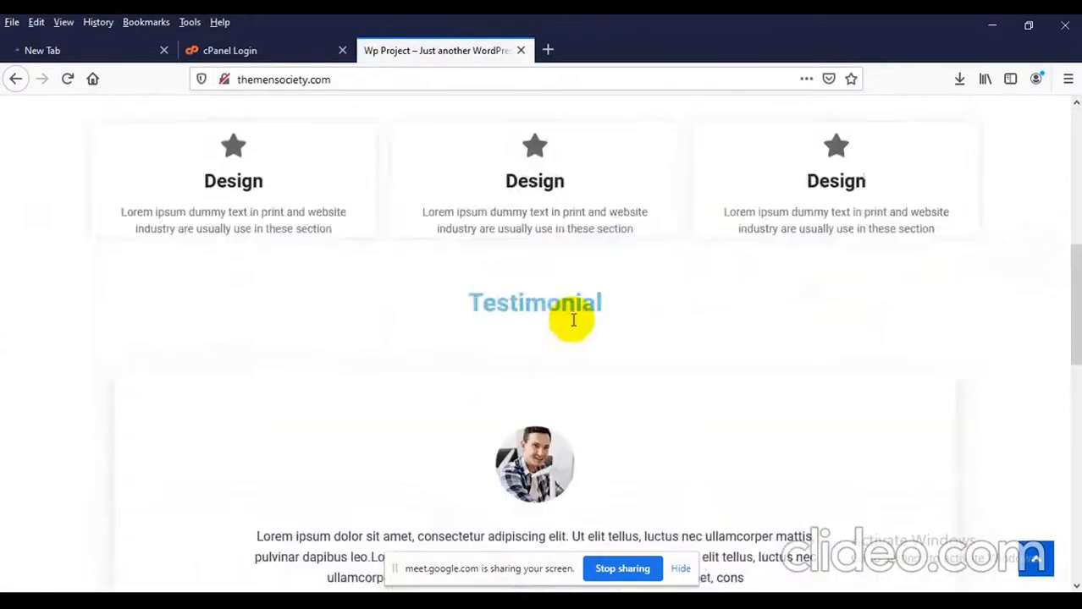
click(244, 48)
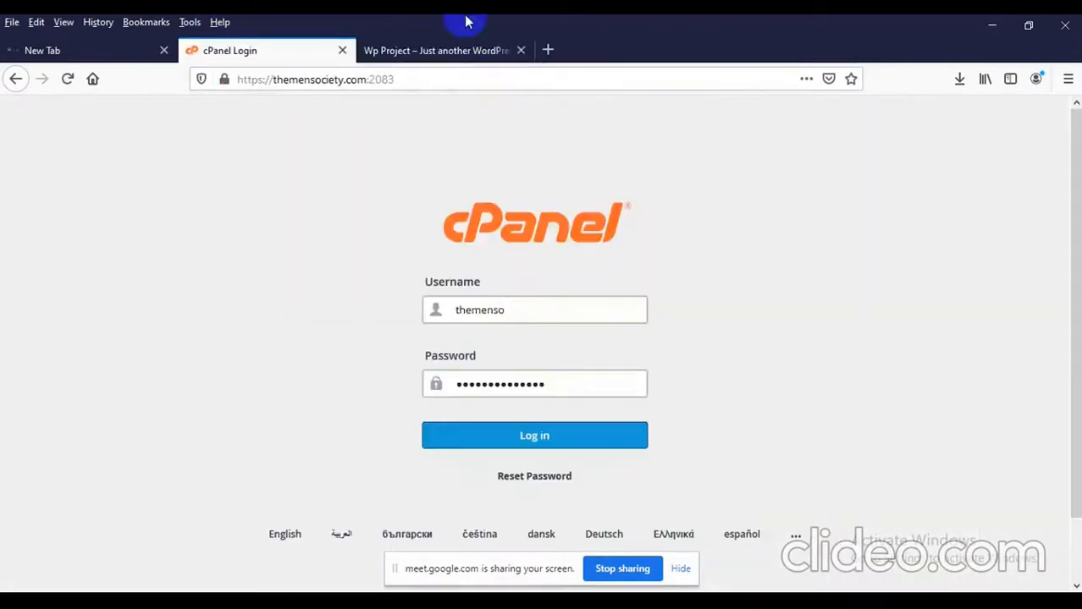
Step: Log in to the themensociety.com cPanel account and launch File Manager from the dashboard
click(494, 438)
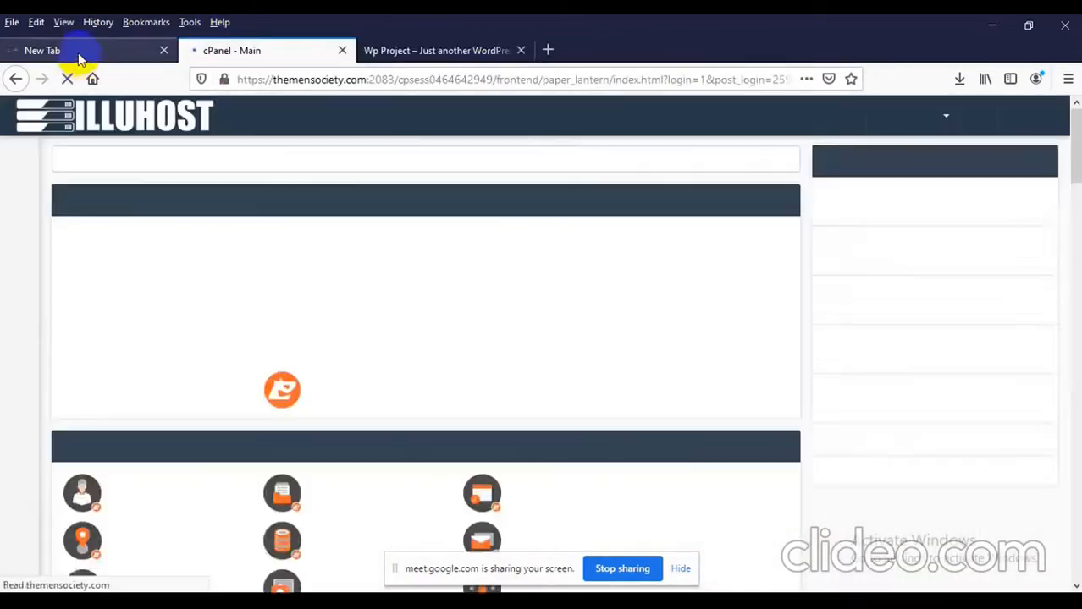
click(79, 52)
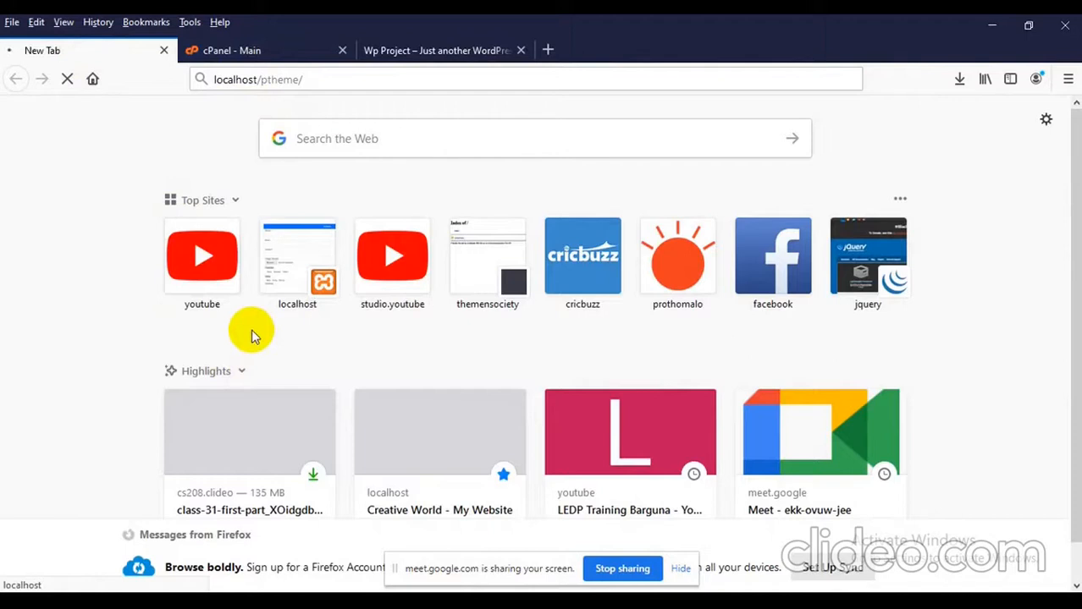
click(270, 49)
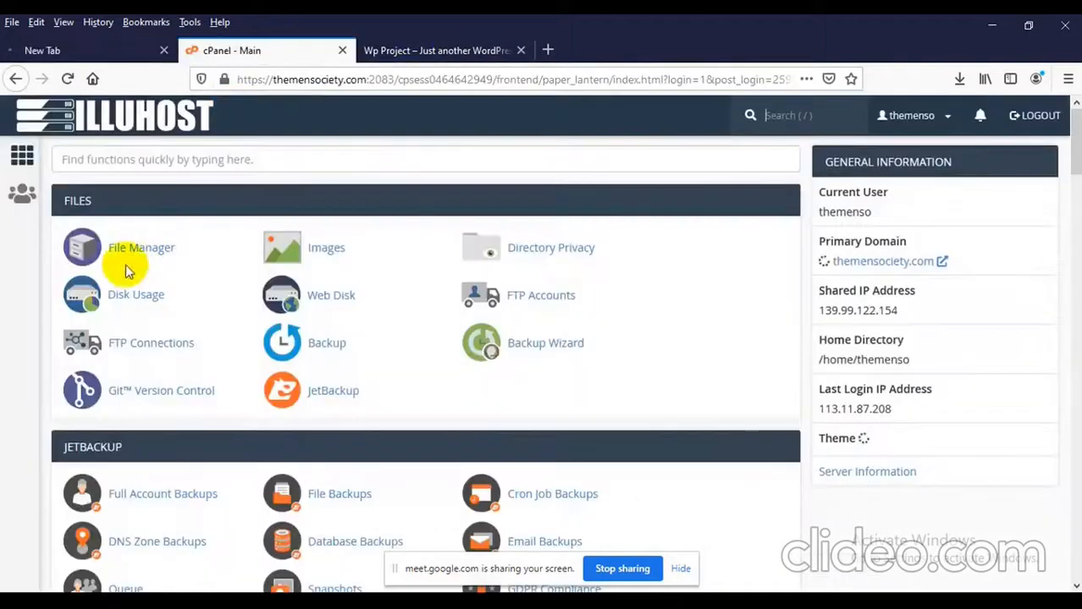
click(139, 245)
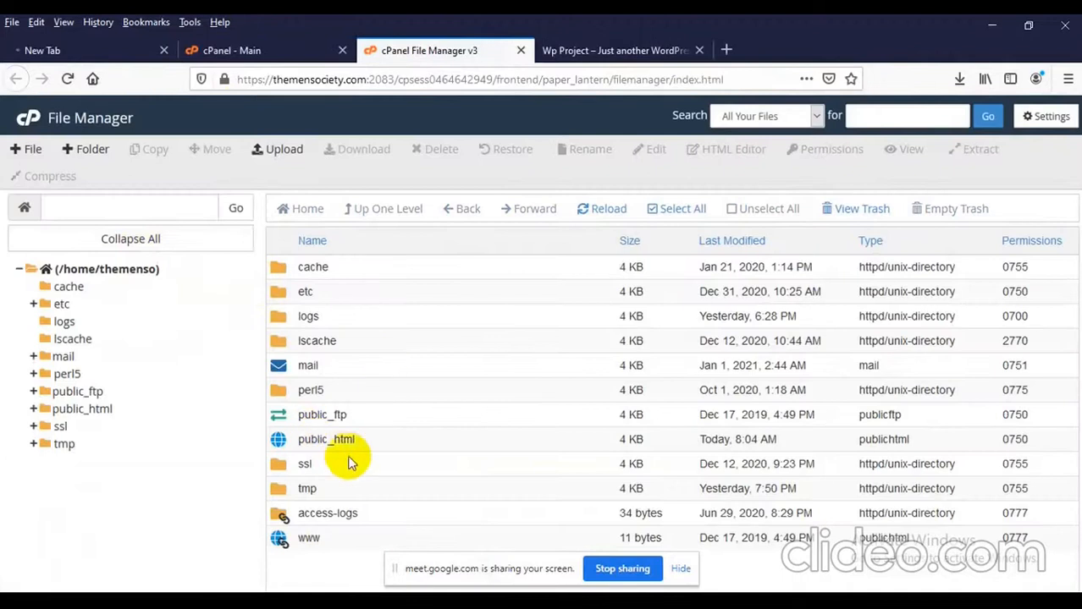
Step: In public_html, select every file and folder except the essential folder
double_click(385, 446)
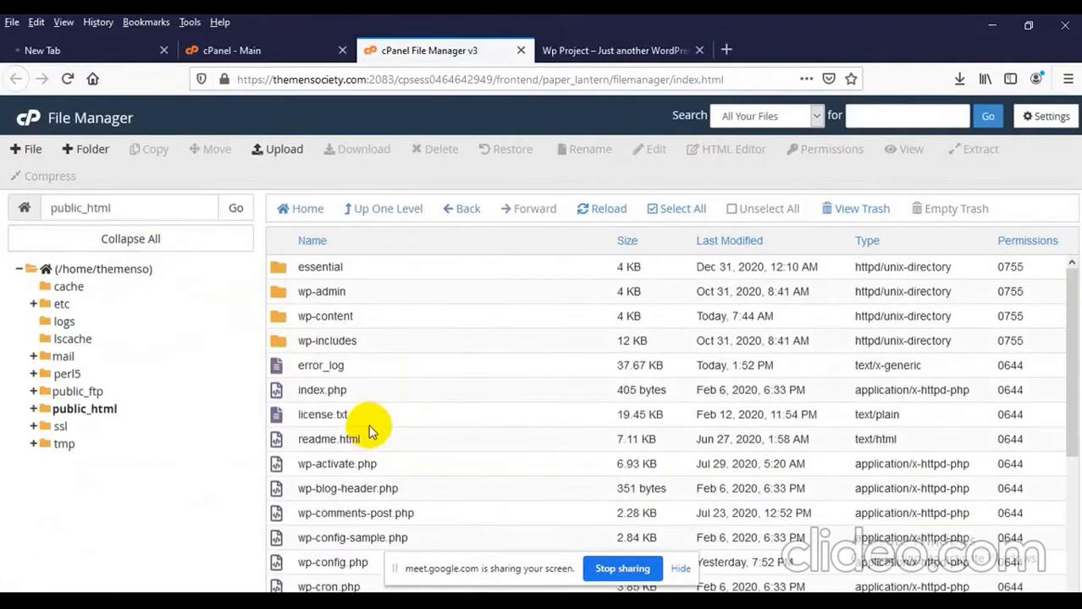
scroll(372, 396, down, 2)
scroll(377, 317, up, 2)
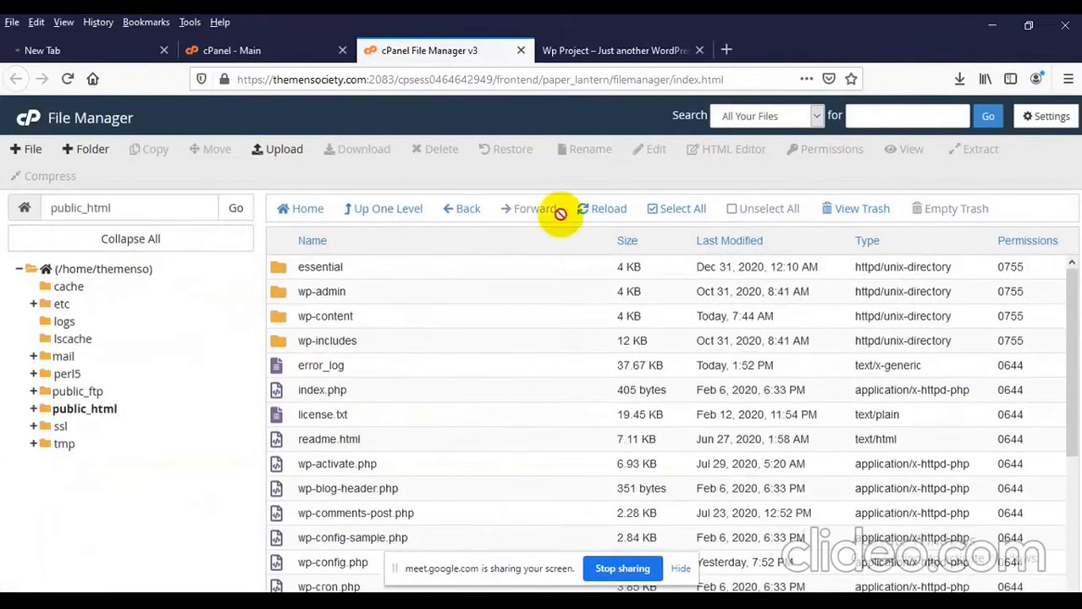
click(674, 209)
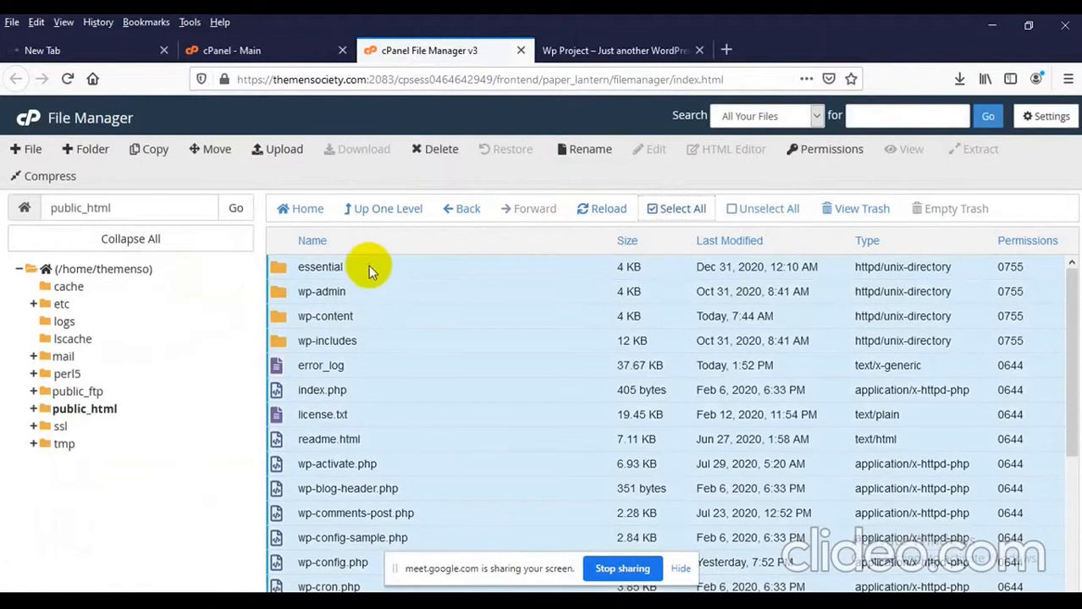
ctrl+click(382, 271)
scroll(402, 307, down, 2)
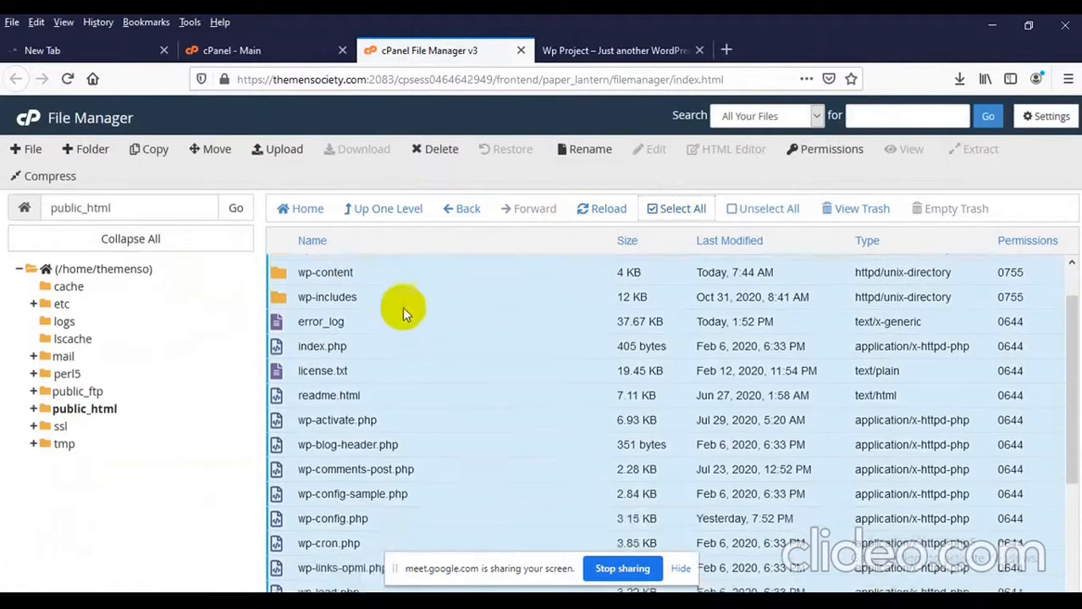
scroll(398, 340, up, 2)
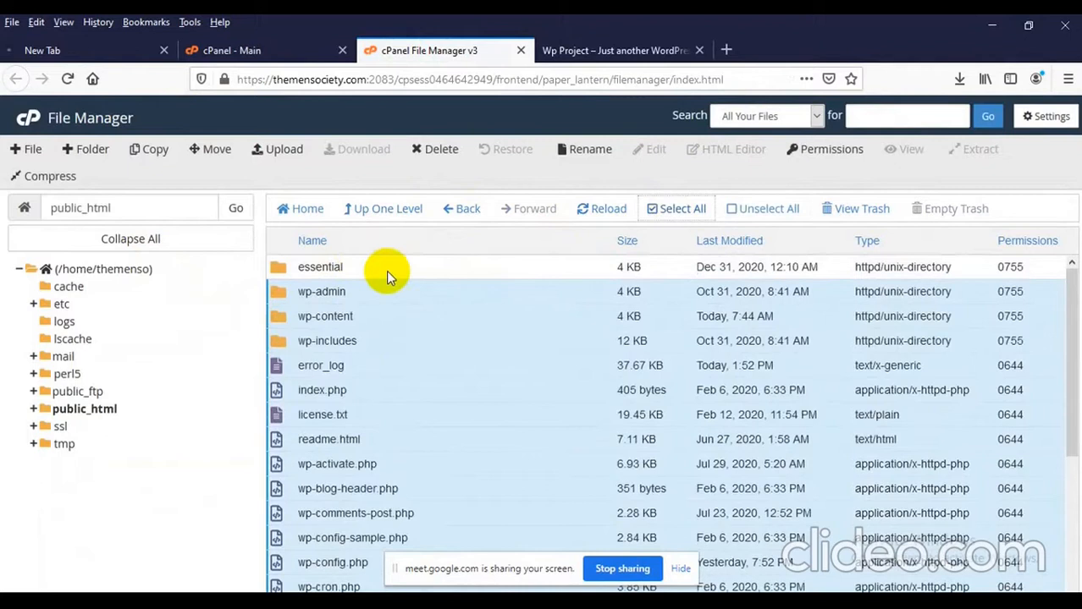
Step: Delete the selected files permanently, skipping the trash
click(434, 154)
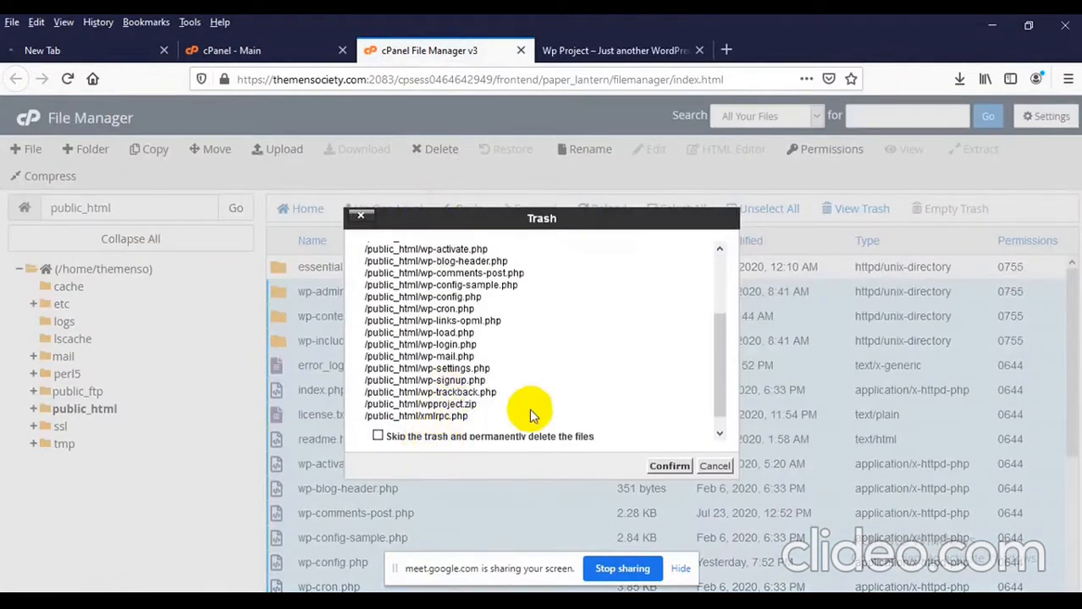
click(468, 446)
click(669, 466)
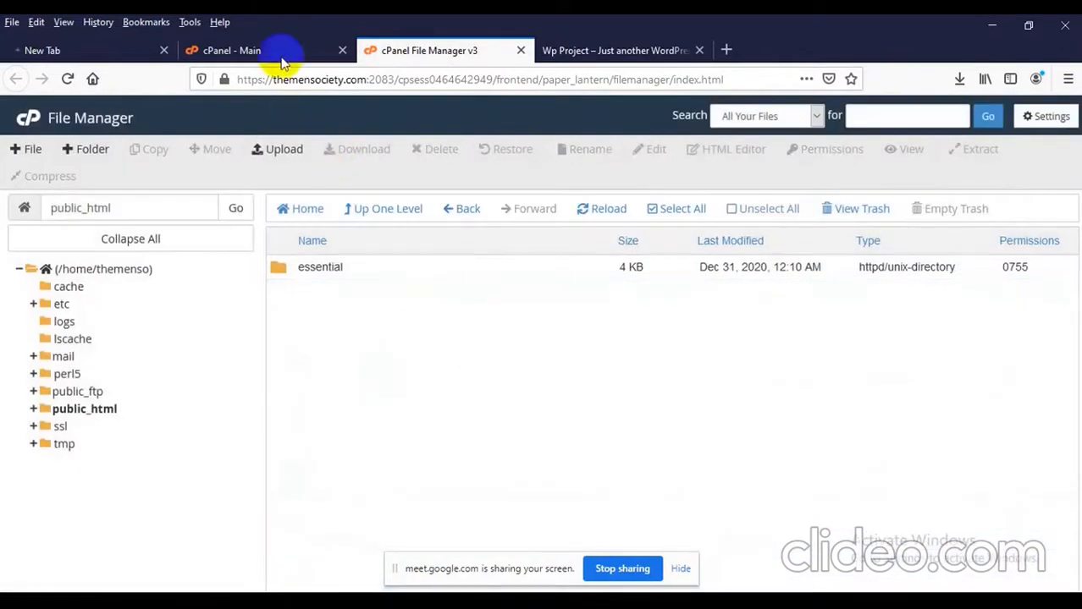
click(254, 51)
Step: Open cPanel's MySQL Databases page, then go to the local site tab
scroll(191, 348, down, 5)
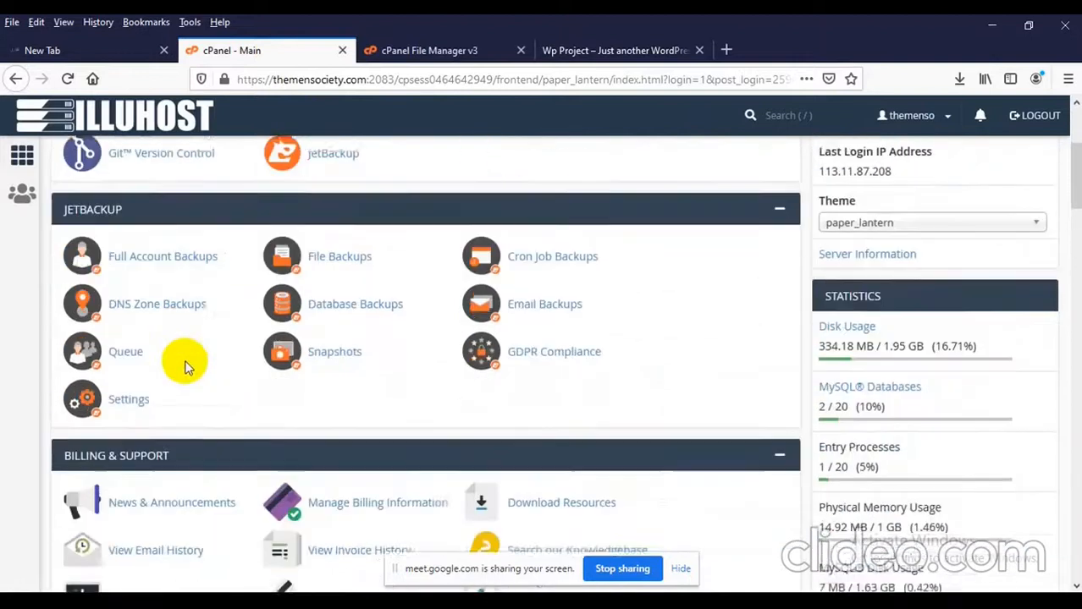
scroll(186, 365, down, 5)
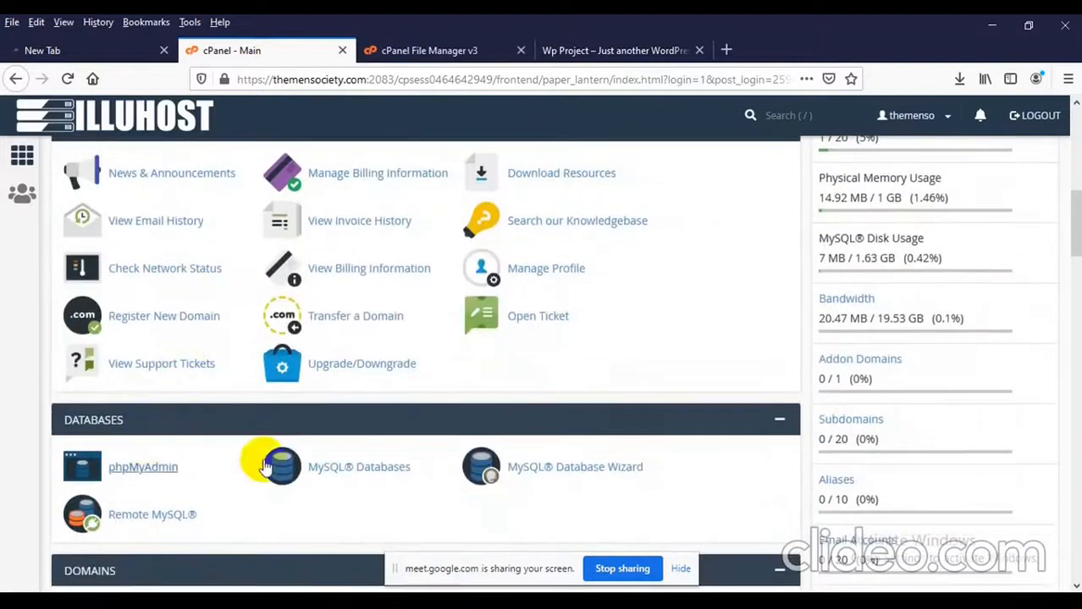
click(345, 479)
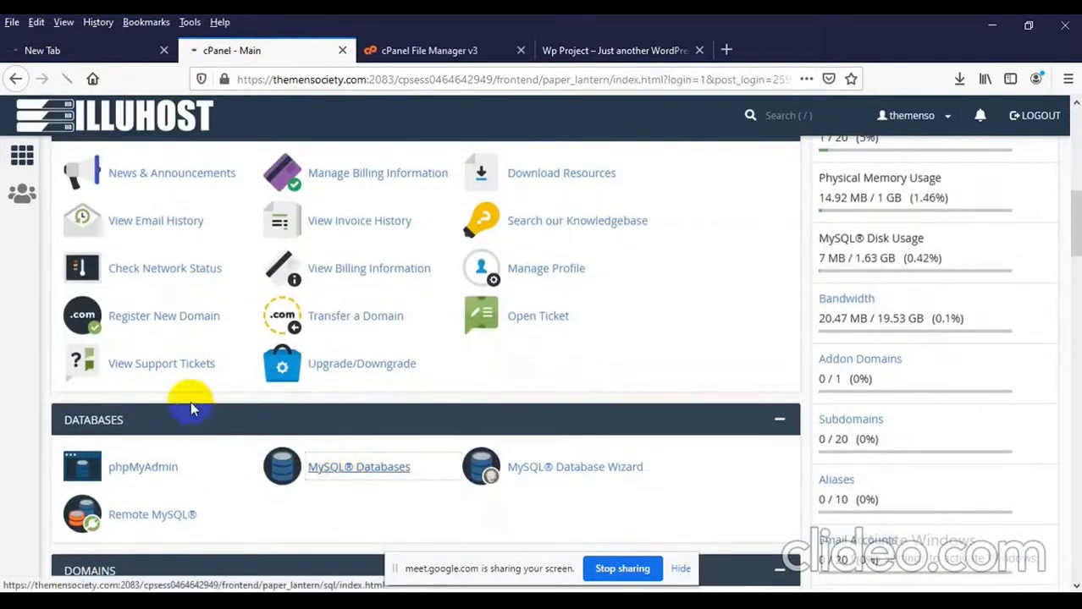
click(102, 53)
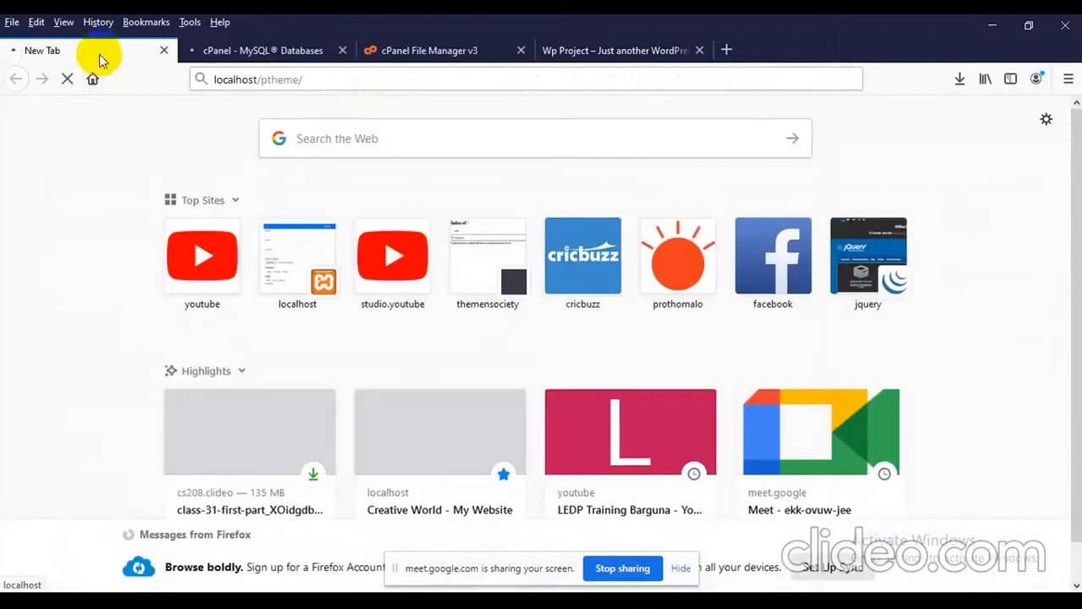
Step: Open localhost/ptheme/ and localhost/phpmyadmin in two new tabs
click(728, 51)
text(loca)
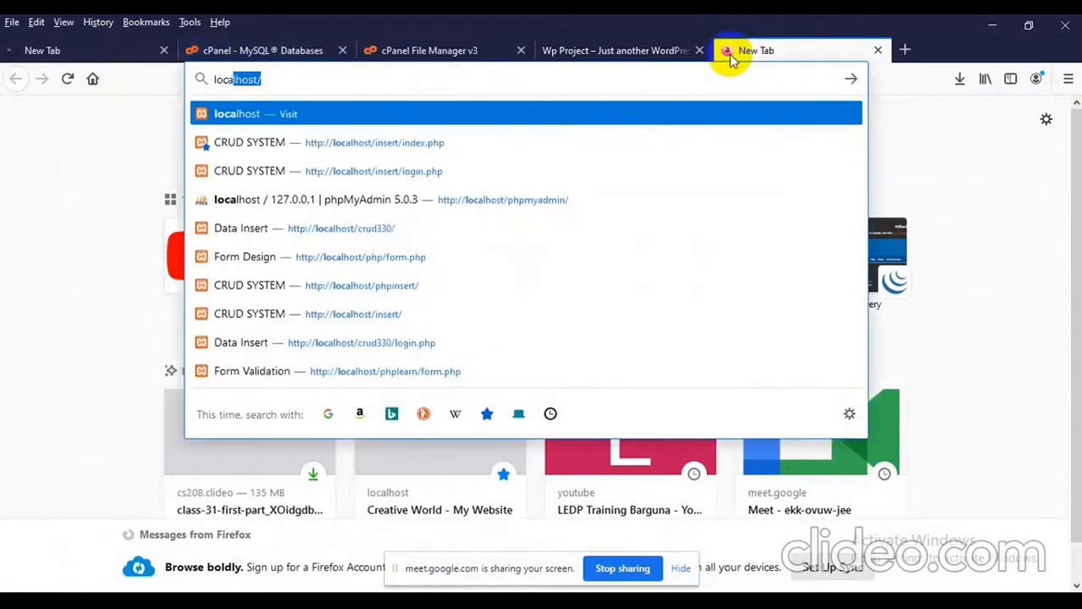
text(lhost/ptheme/)
key(Return)
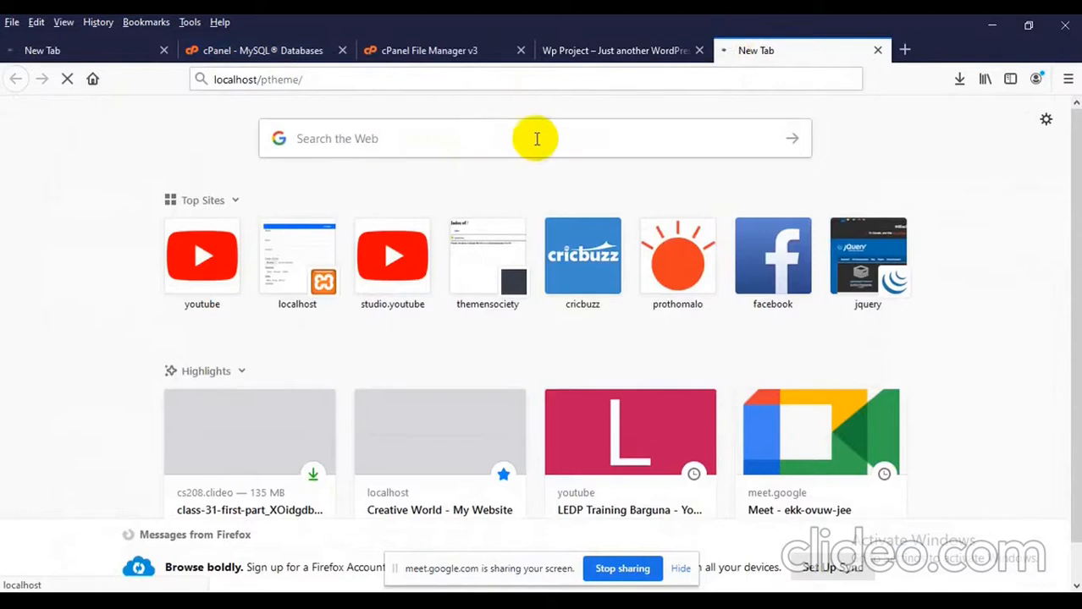
click(905, 51)
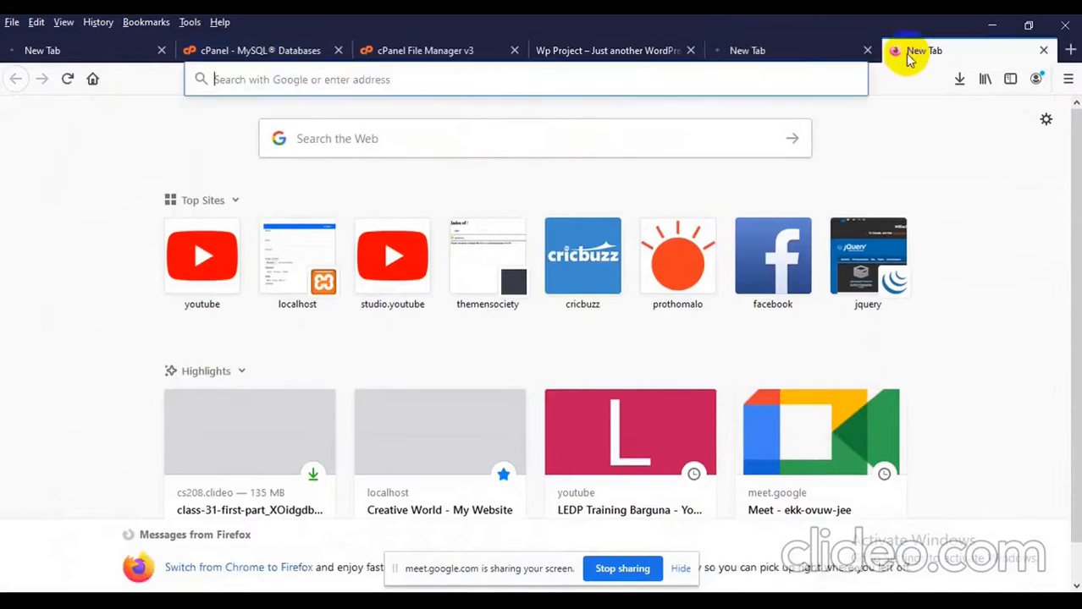
text(localhost/phpmy)
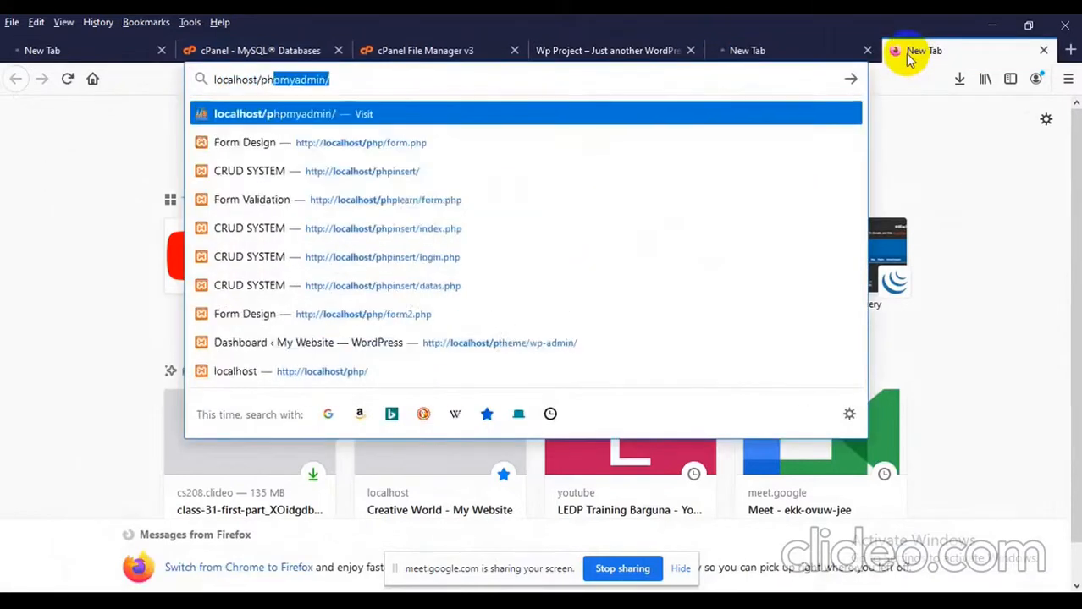
key(Return)
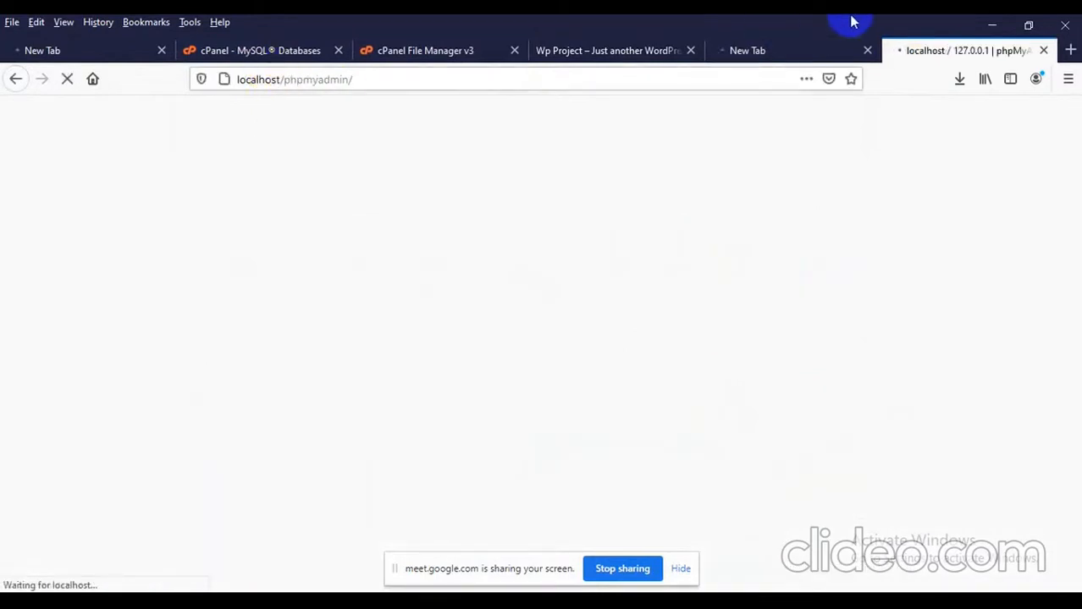
Step: Reload themensociety.com to confirm it shows only 'Index of /' with essential, then return to MySQL Databases
click(793, 52)
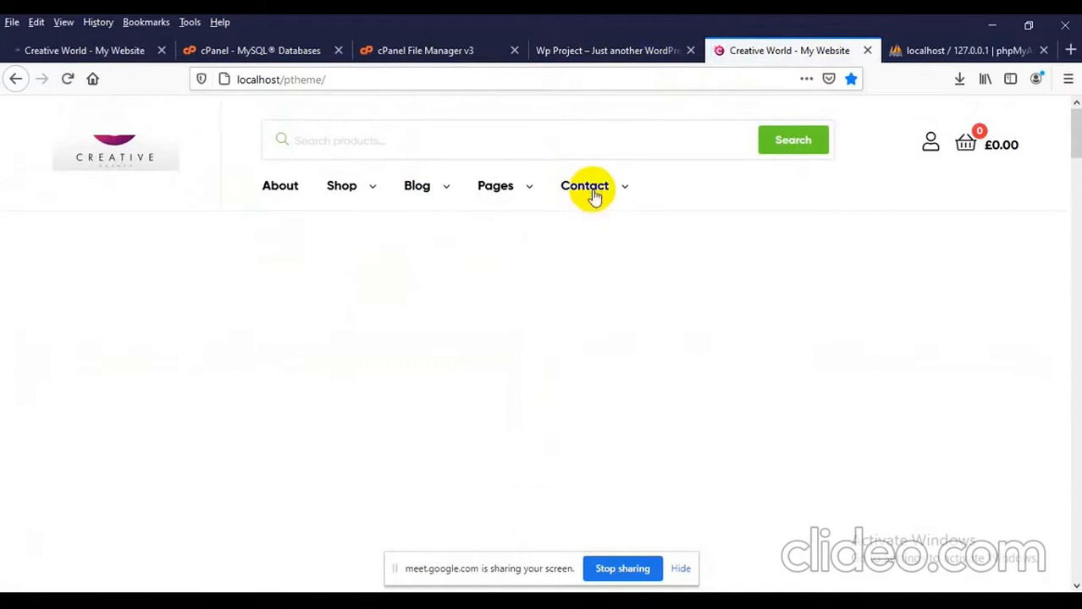
mouse_move(588, 182)
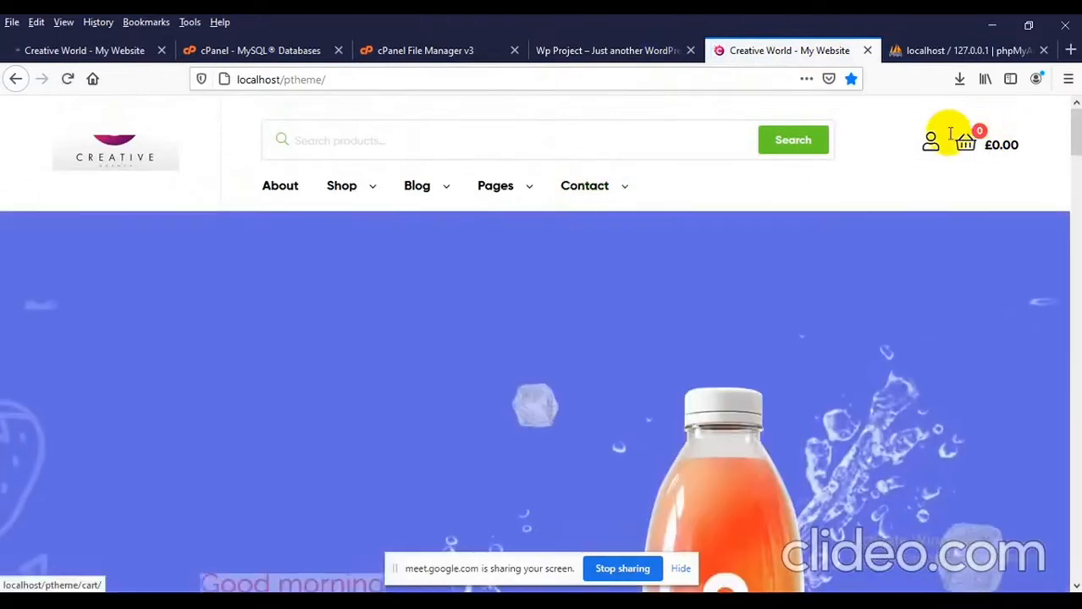
click(594, 50)
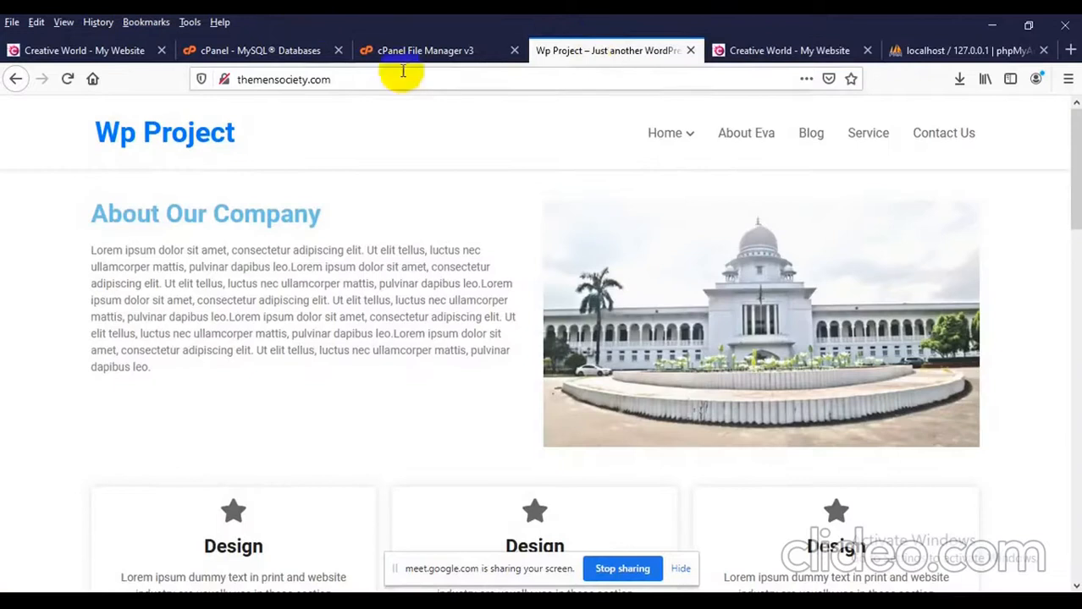
click(399, 50)
click(575, 50)
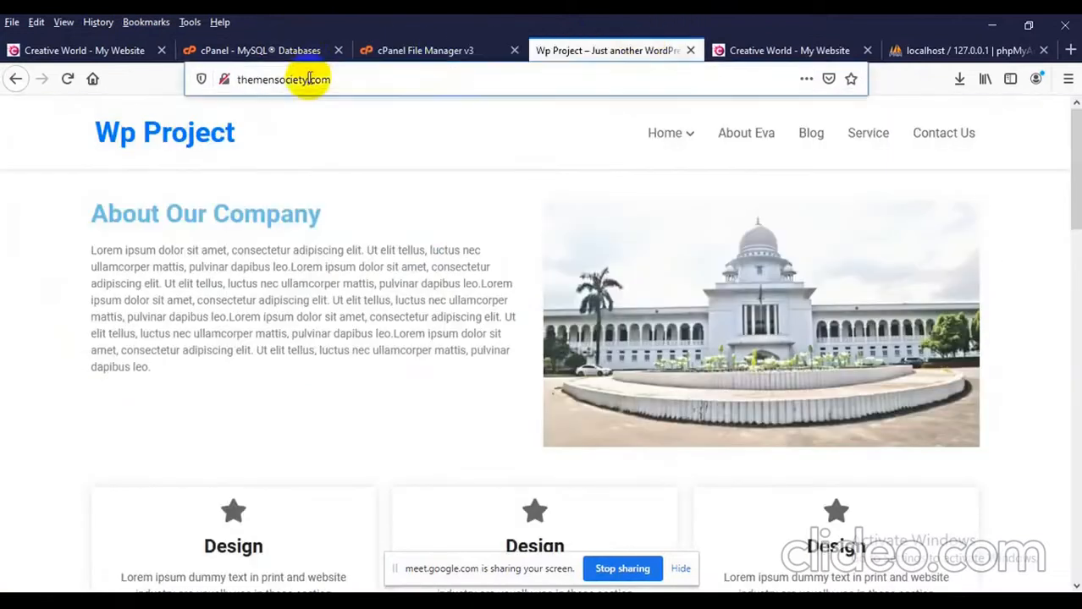
click(309, 79)
key(Return)
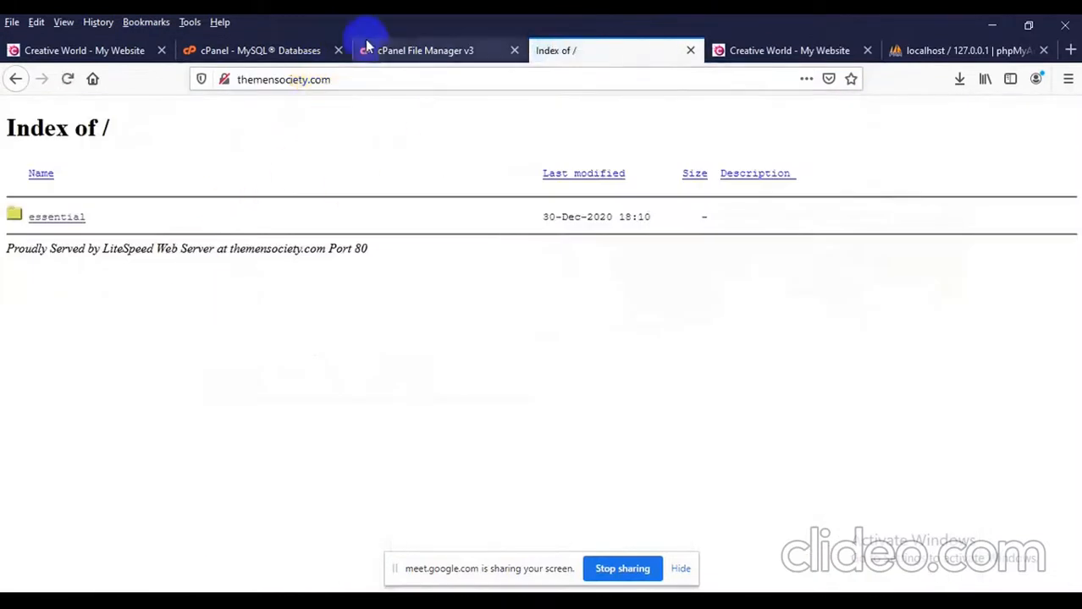
click(266, 51)
scroll(290, 369, down, 4)
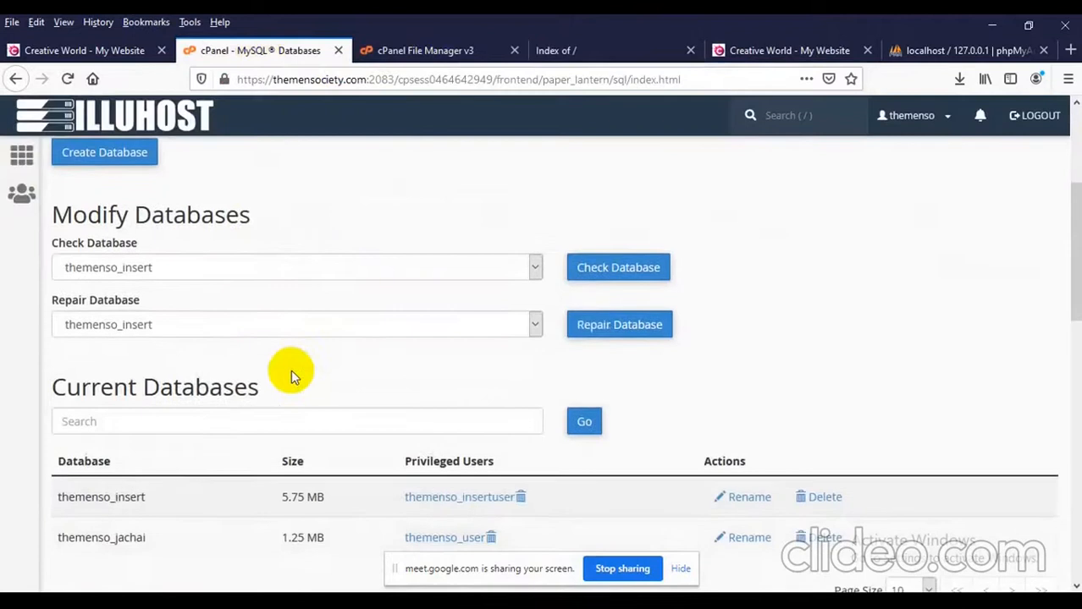
Step: Delete the themenso_insert database and return to the MySQL Databases overview
scroll(291, 369, down, 2)
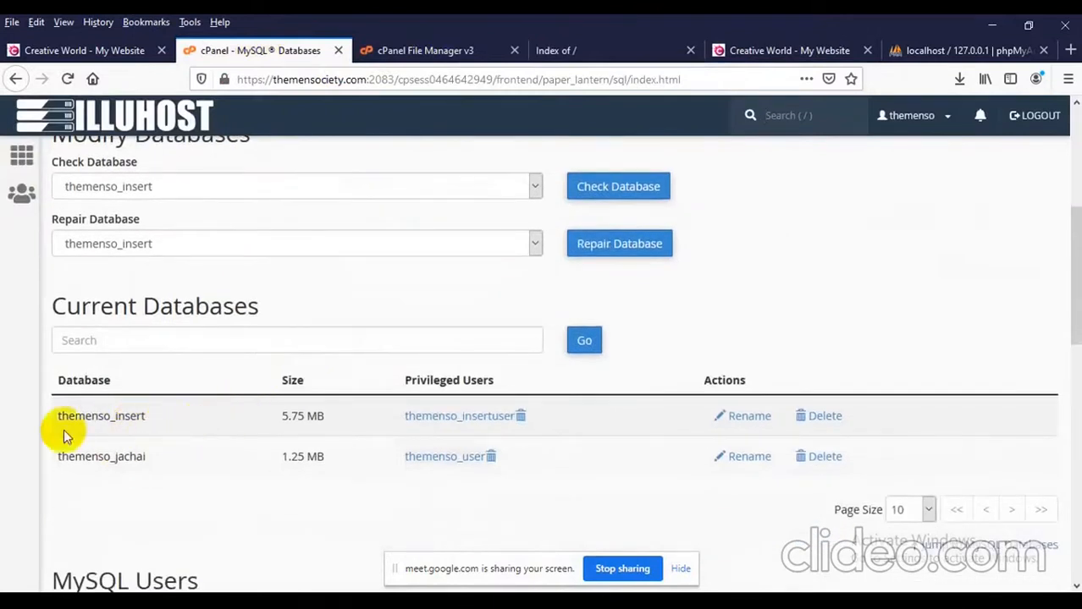
click(814, 418)
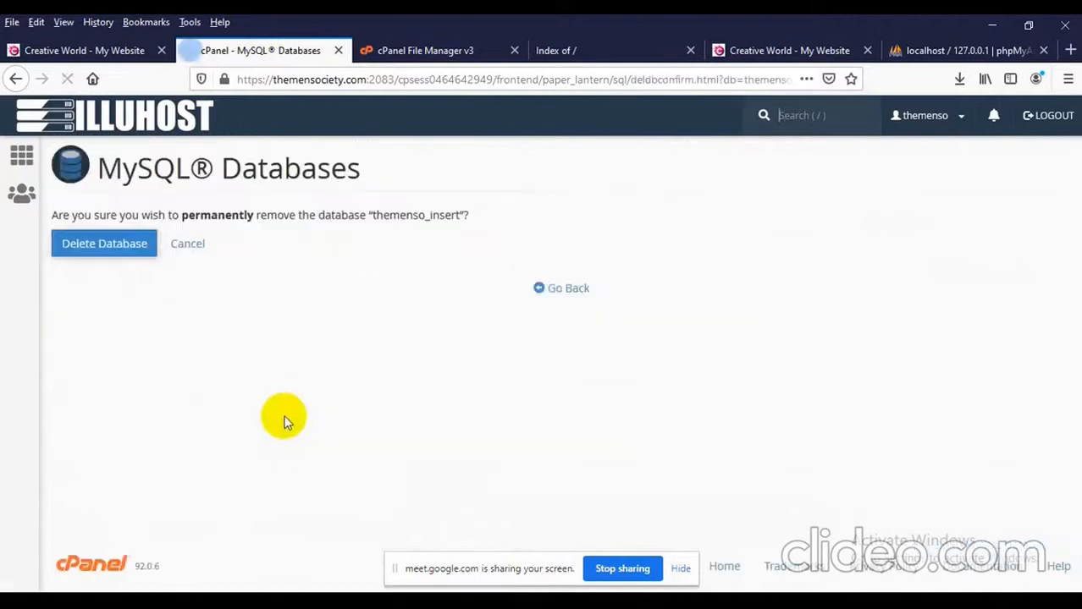
click(87, 255)
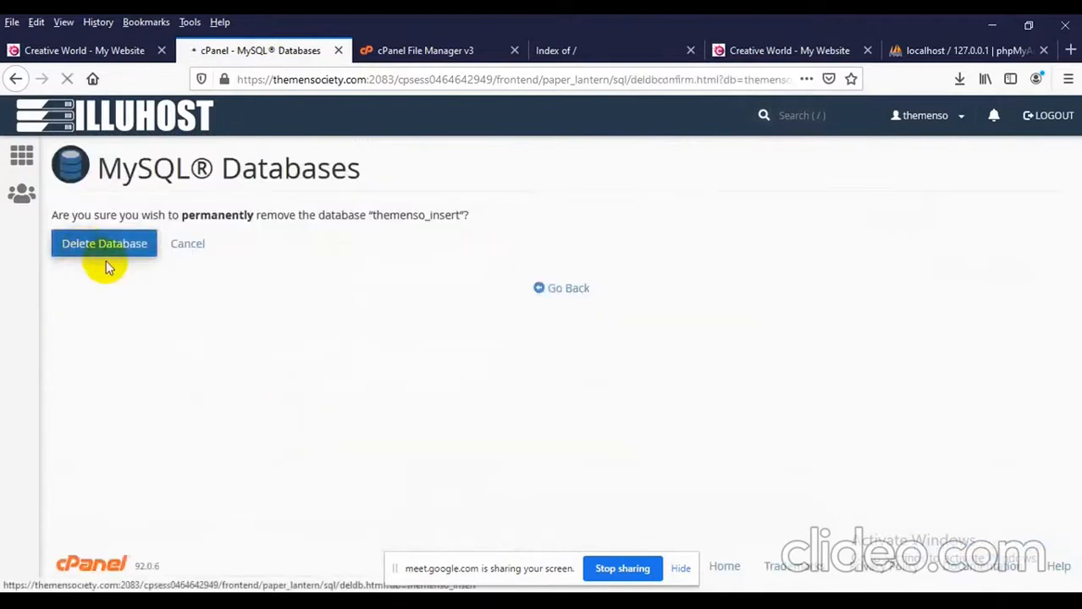
click(565, 280)
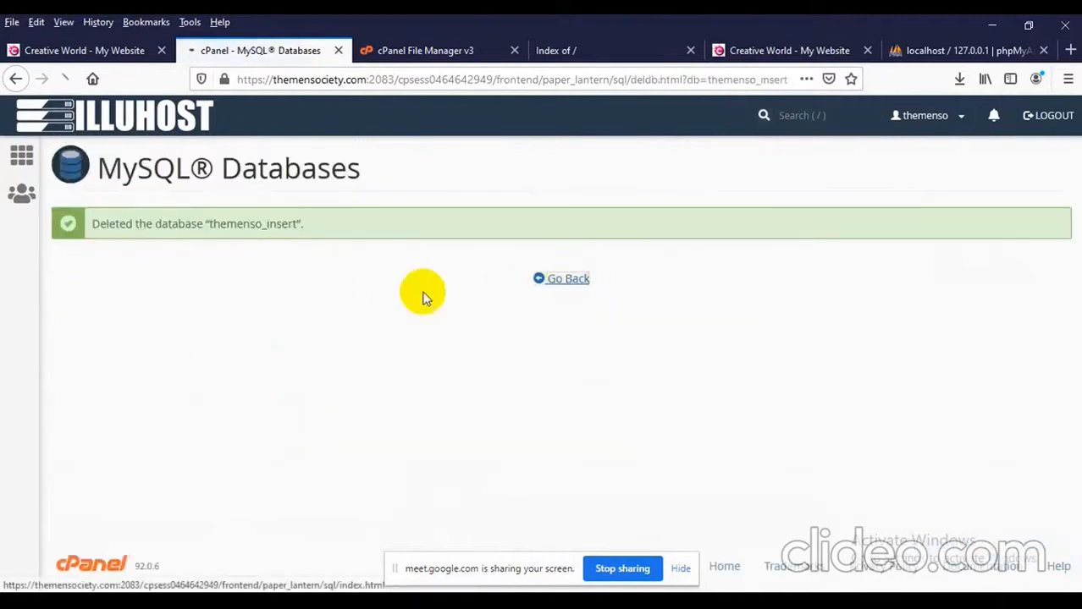
Step: Delete the themenso_insertuser MySQL user under Current Users
scroll(538, 352, down, 5)
scroll(535, 356, down, 8)
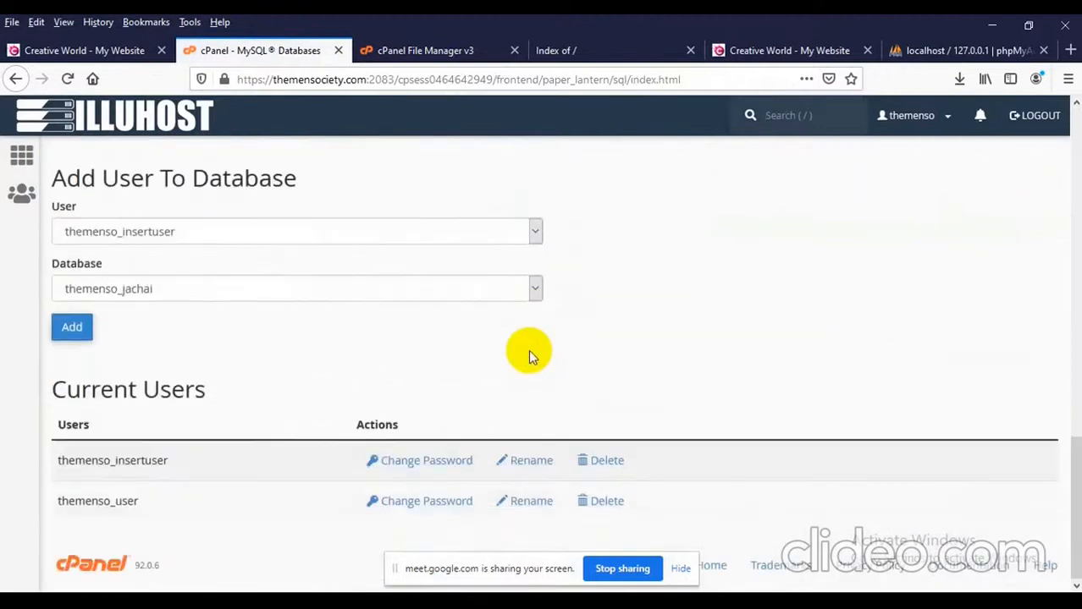
click(580, 462)
click(86, 283)
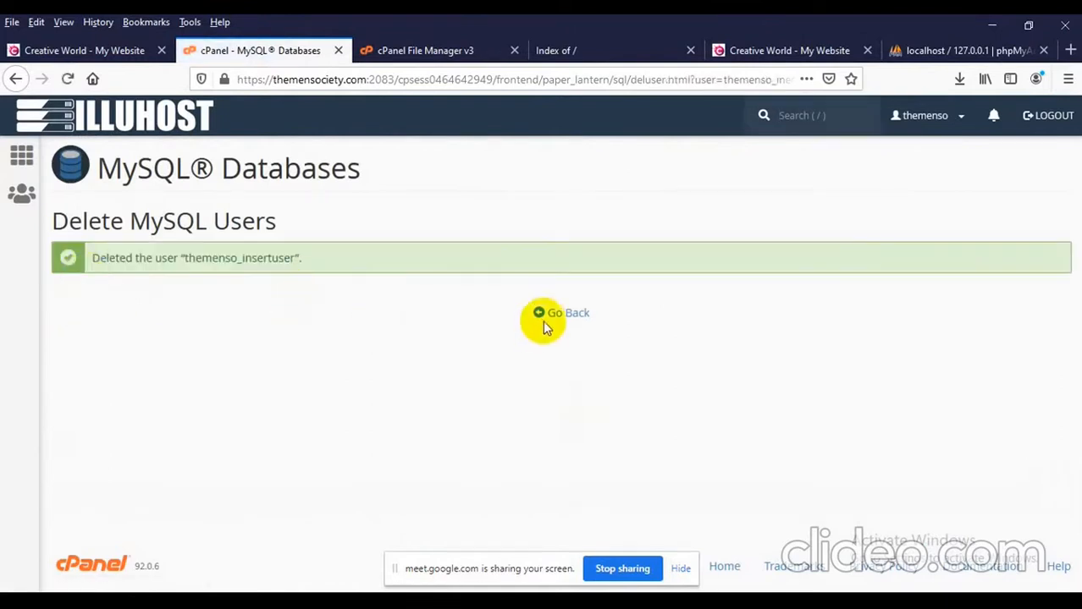
click(567, 313)
scroll(272, 295, down, 2)
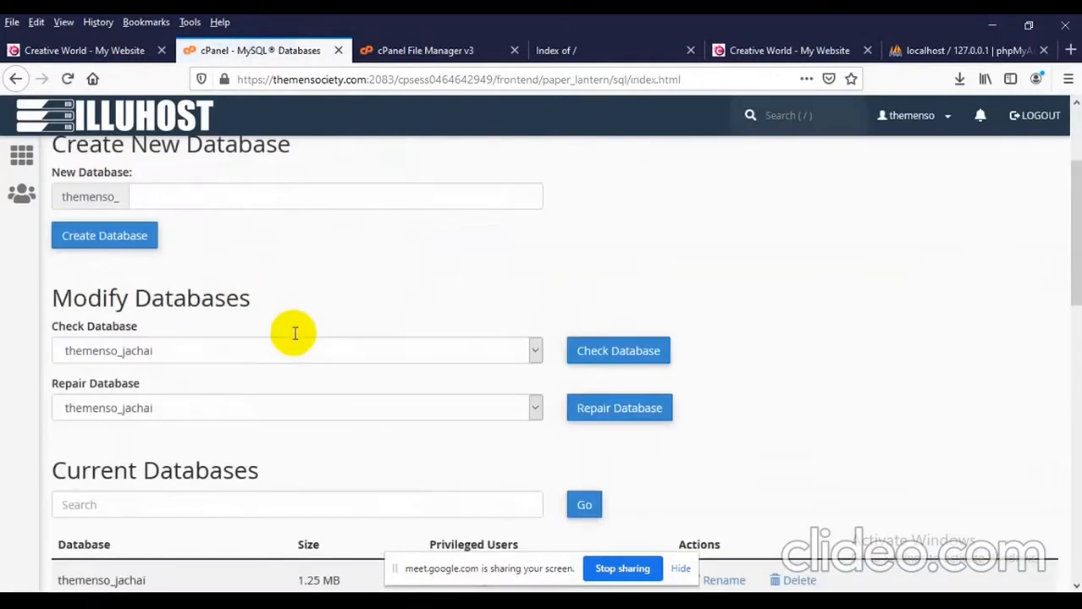
scroll(292, 330, down, 5)
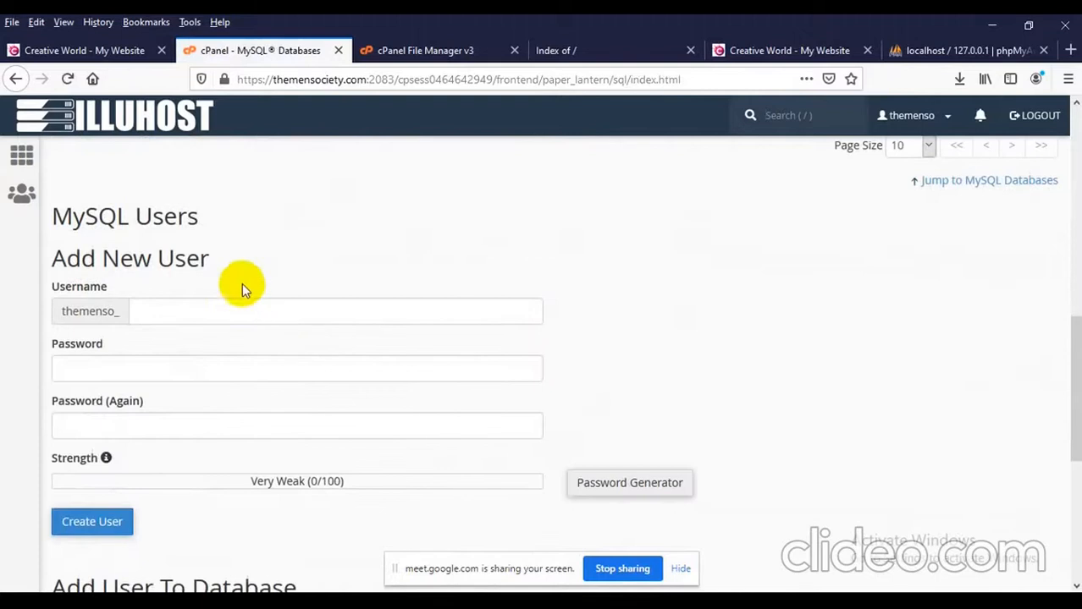
scroll(243, 271, up, 1)
Step: Browse File Explorer to the C:\xampp\htdocs\ptheme folder
click(118, 51)
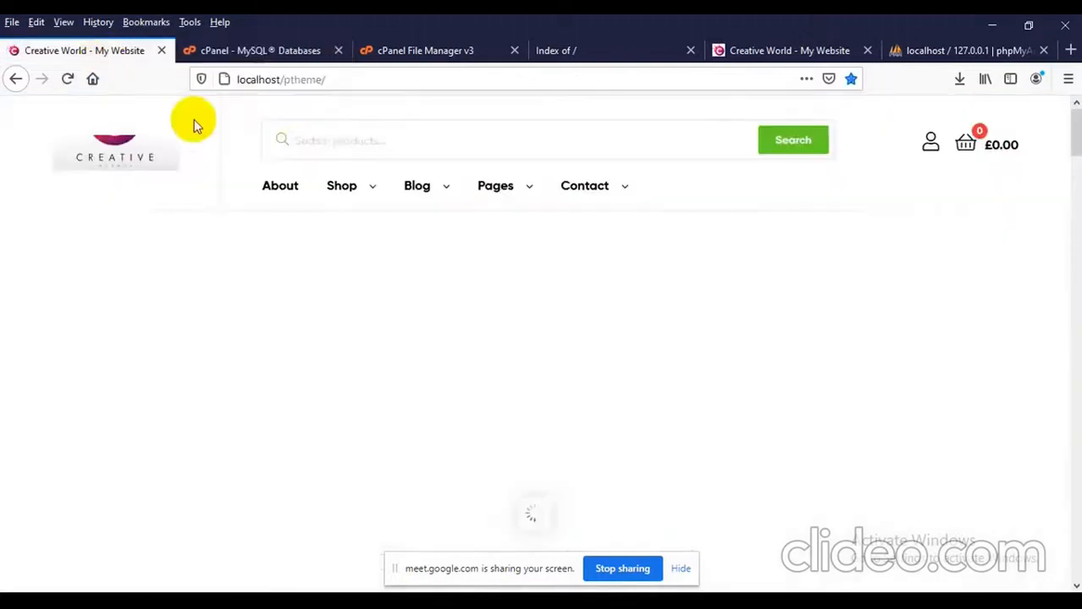
scroll(449, 346, down, 15)
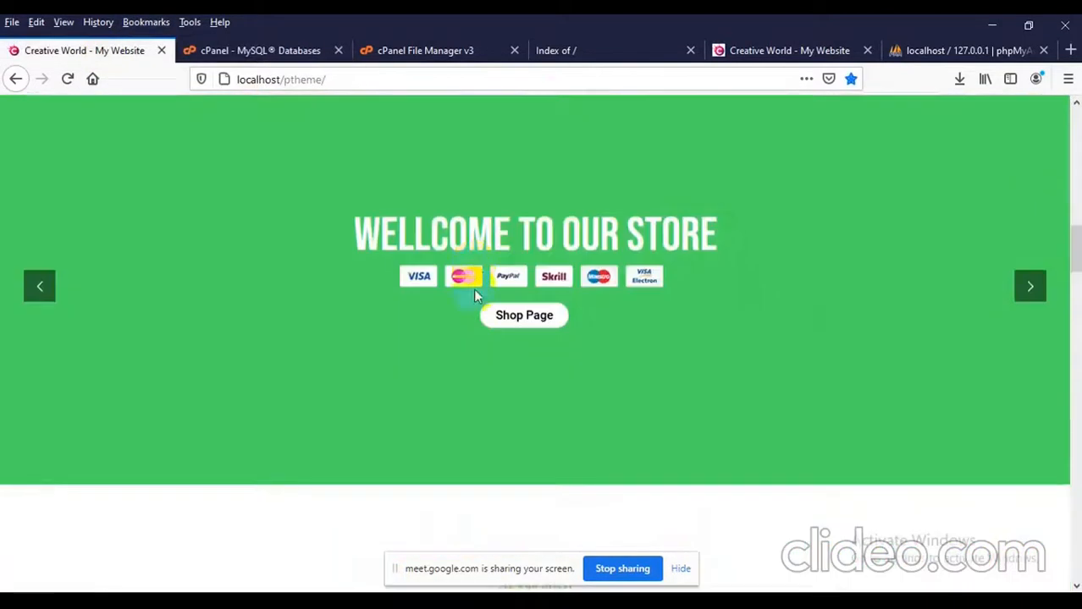
scroll(338, 559, down, 5)
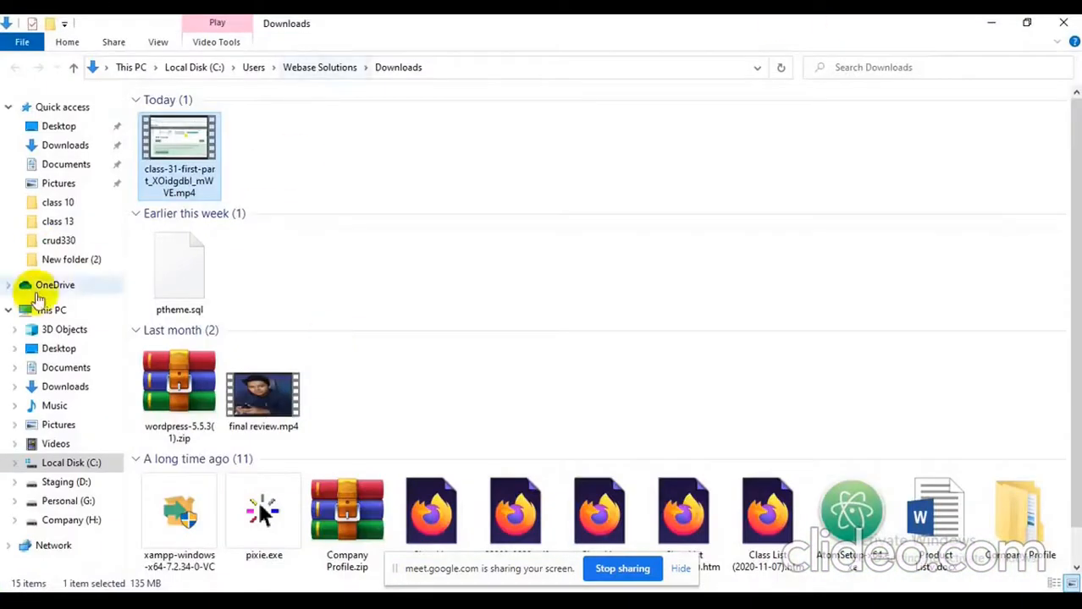
click(64, 466)
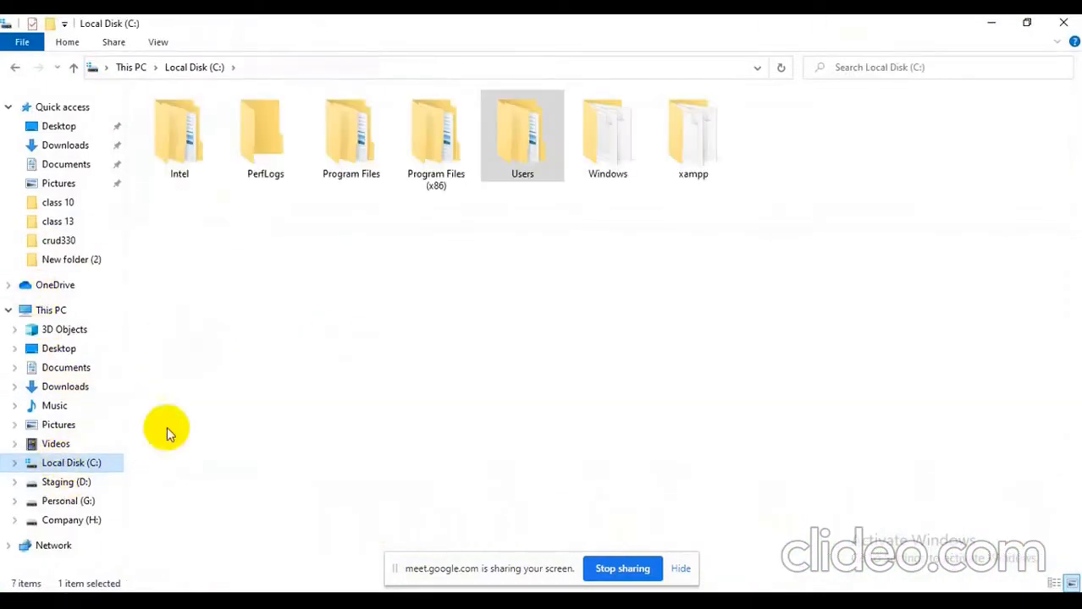
double_click(694, 118)
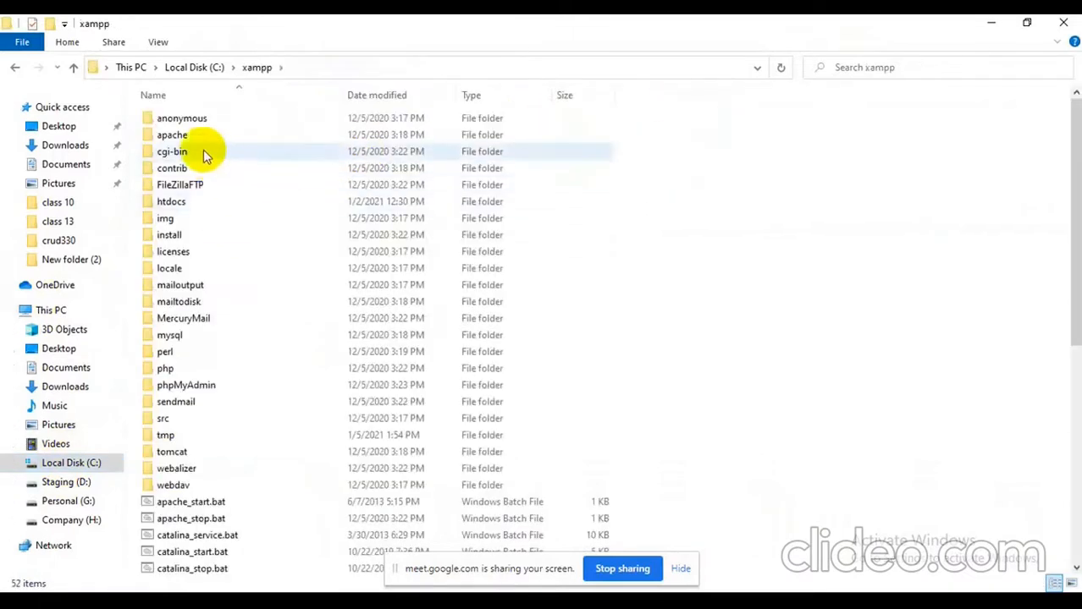
double_click(204, 202)
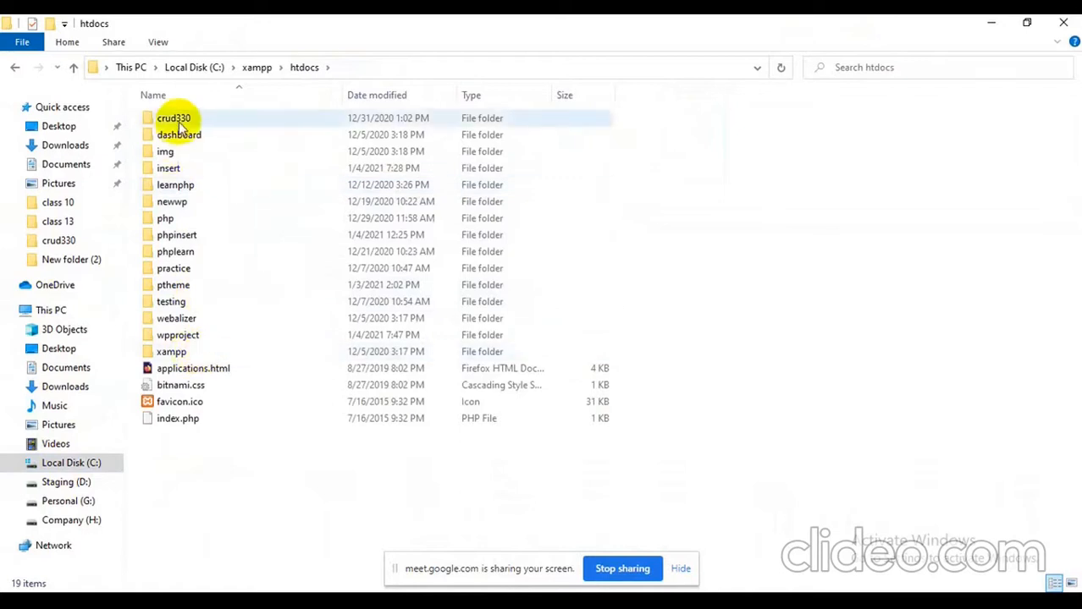
click(200, 268)
click(173, 285)
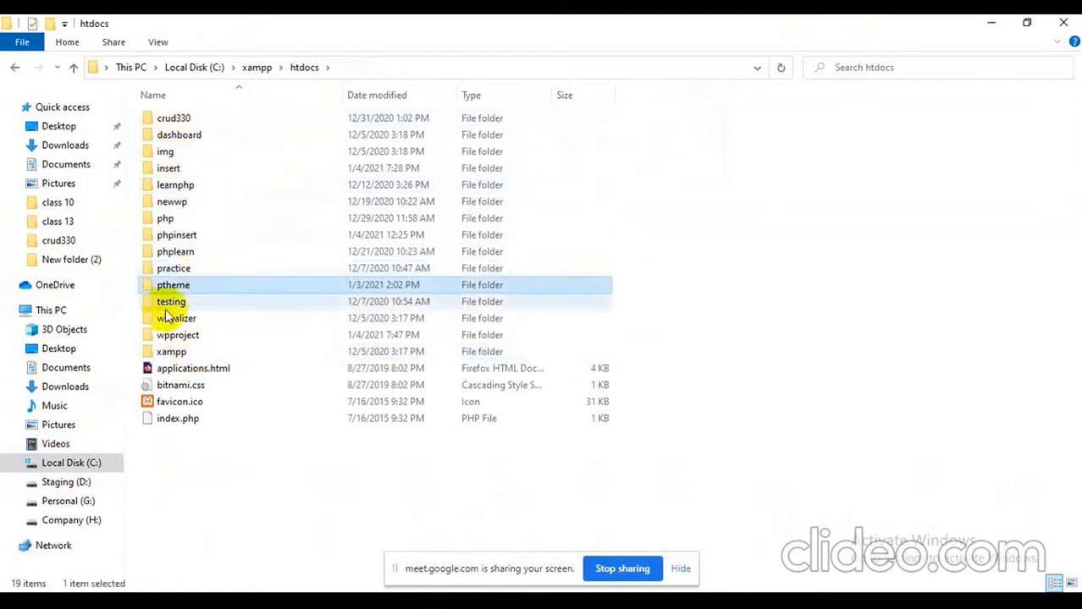
double_click(175, 285)
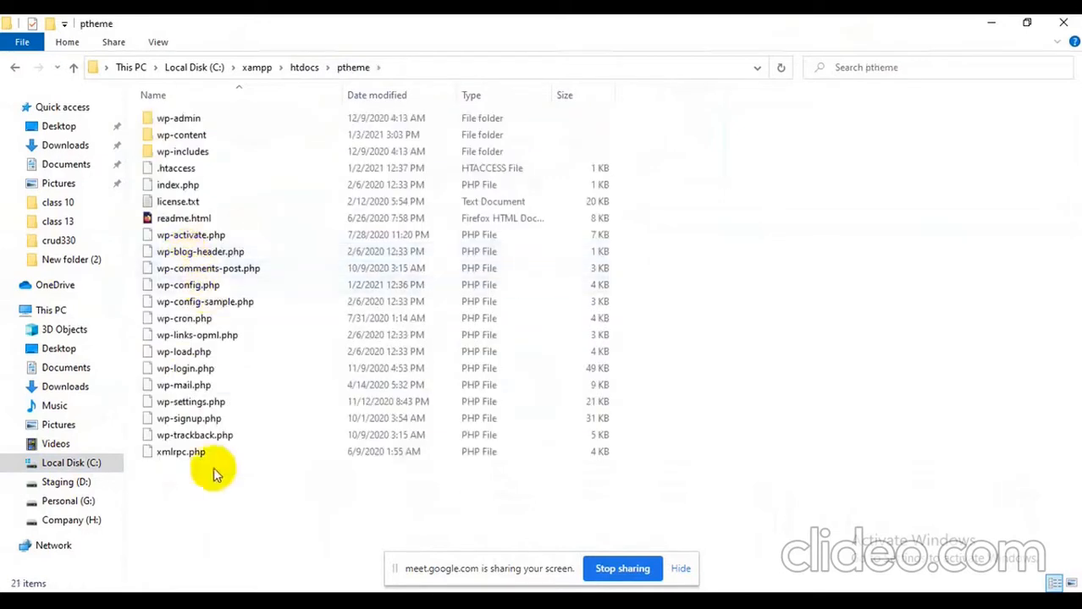
Step: Select all 21 WordPress files and add them to a ZIP archive, ptheme.zip
drag(217, 472, 224, 148)
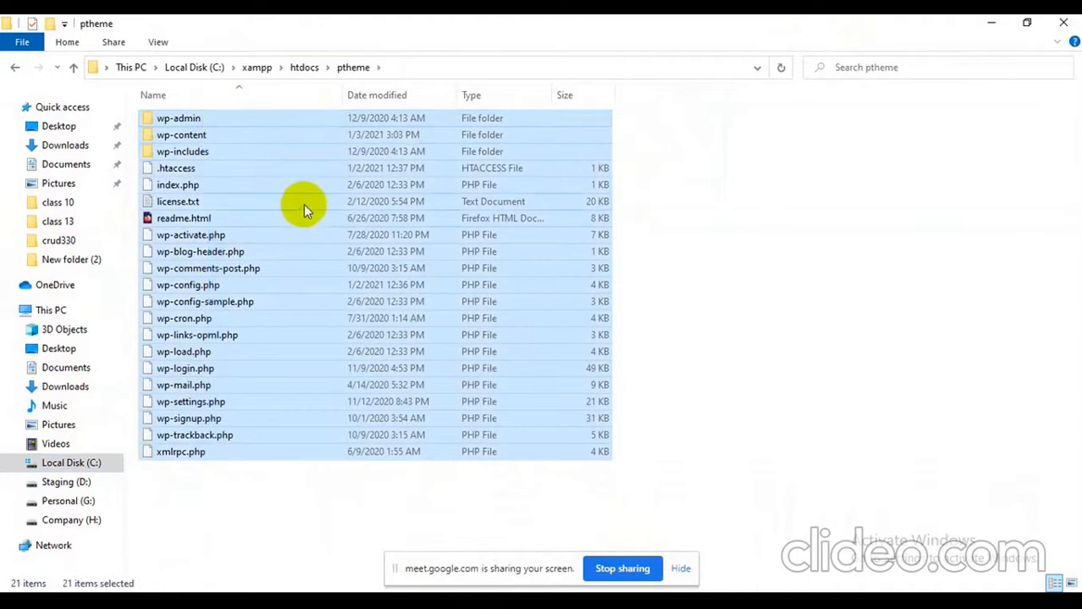
drag(303, 206, 420, 229)
right_click(420, 229)
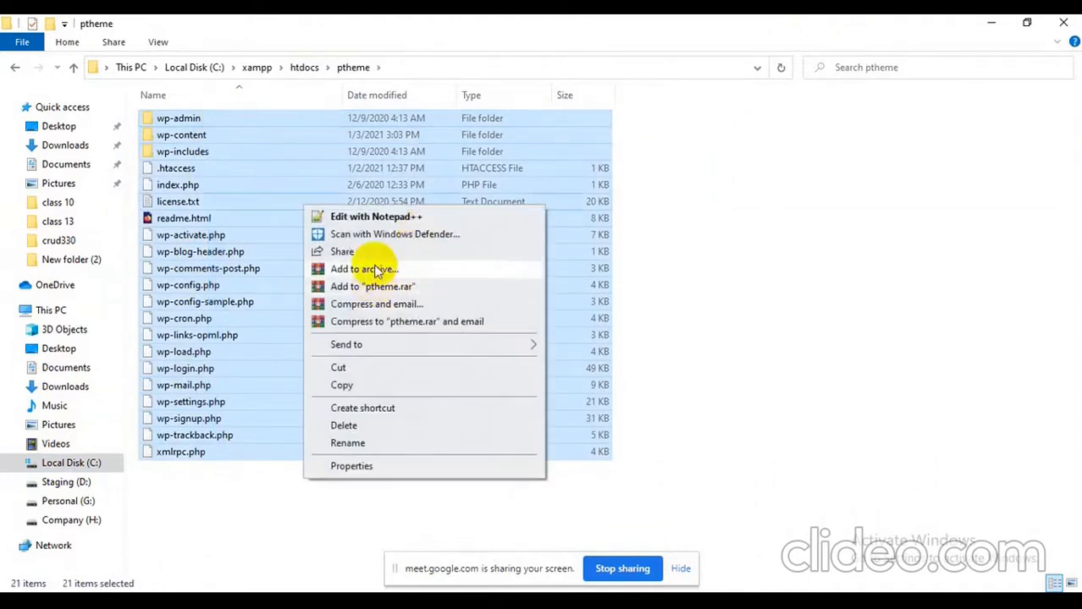
click(423, 267)
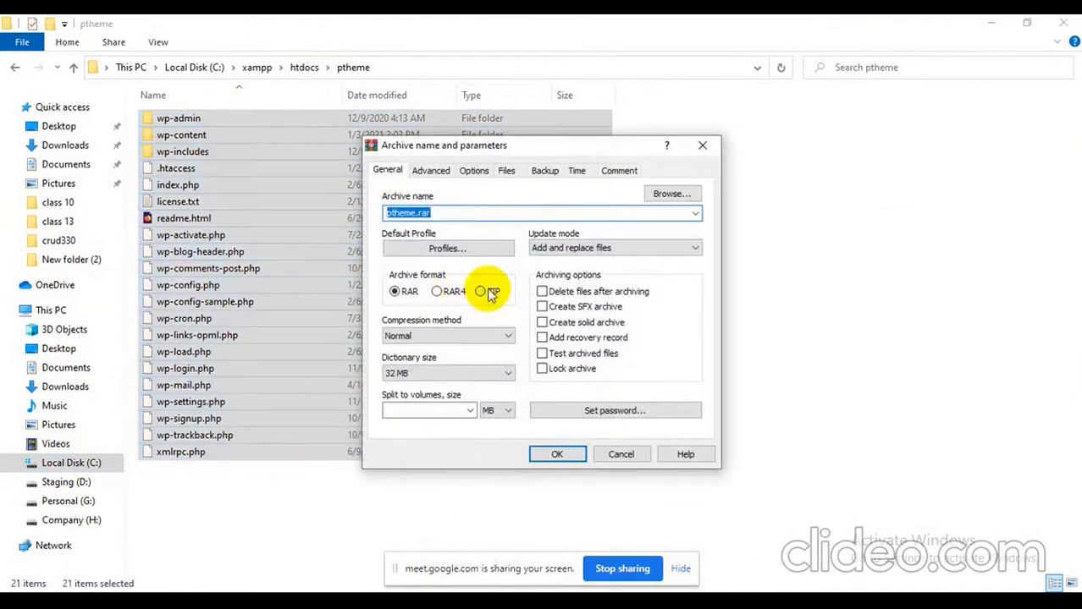
click(480, 291)
click(571, 462)
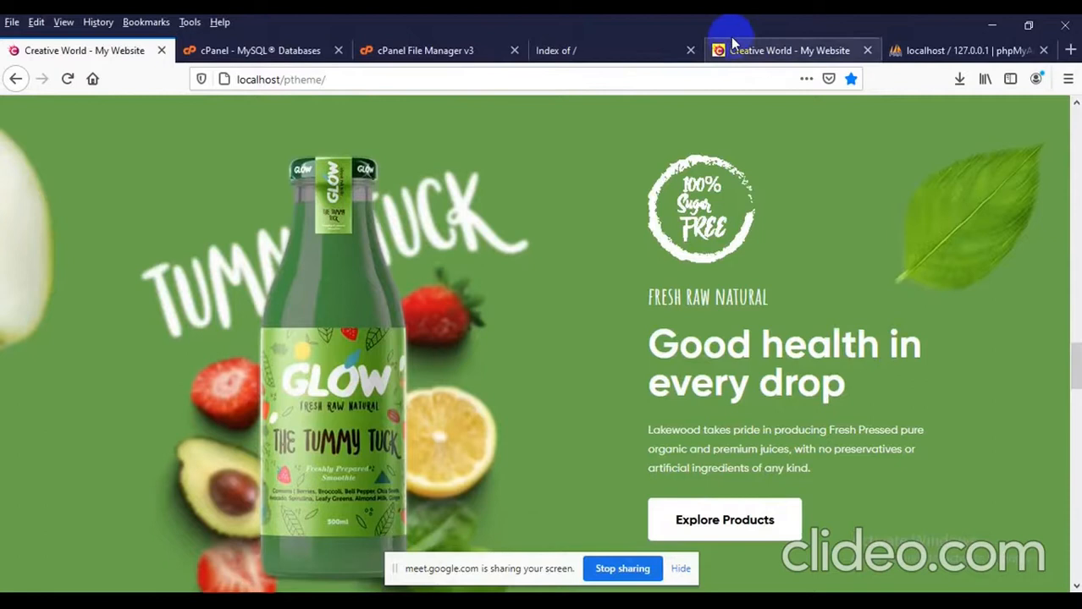
Step: Export the local ptheme database from phpMyAdmin as SQL and save the file
click(919, 51)
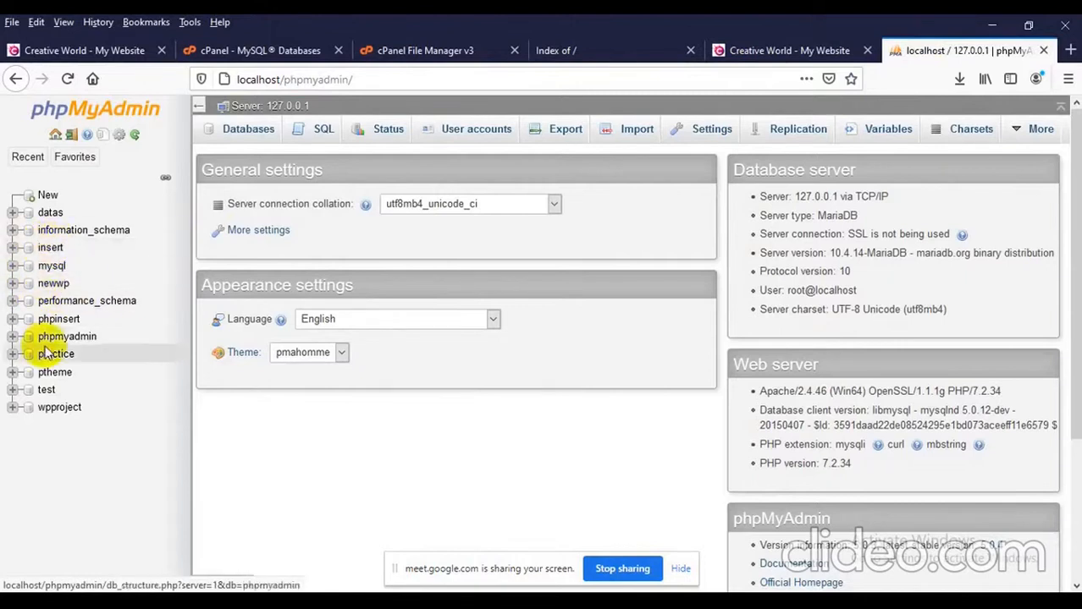
click(51, 375)
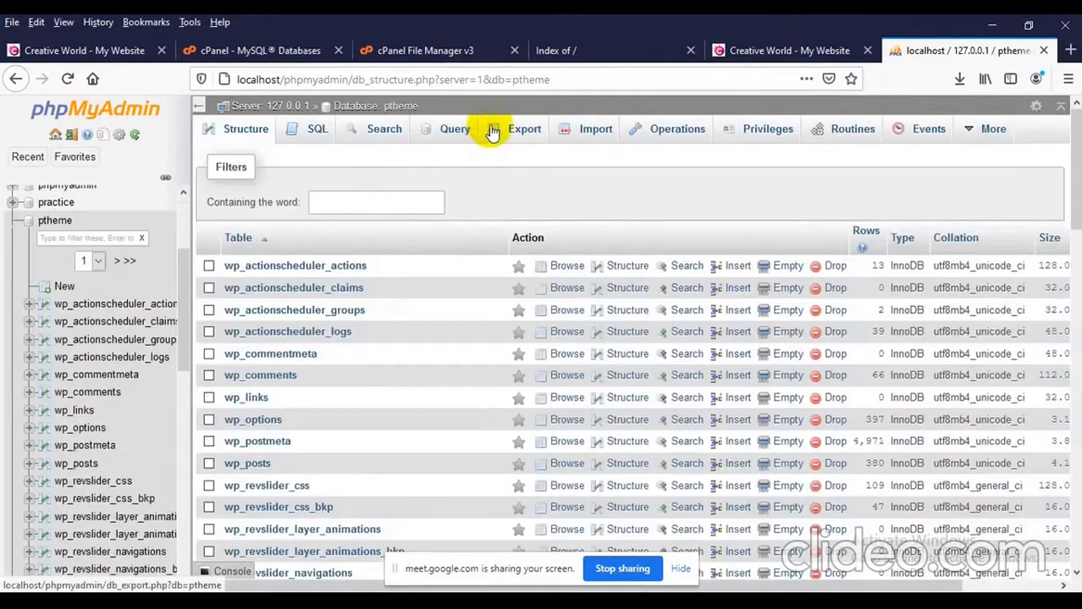
click(519, 136)
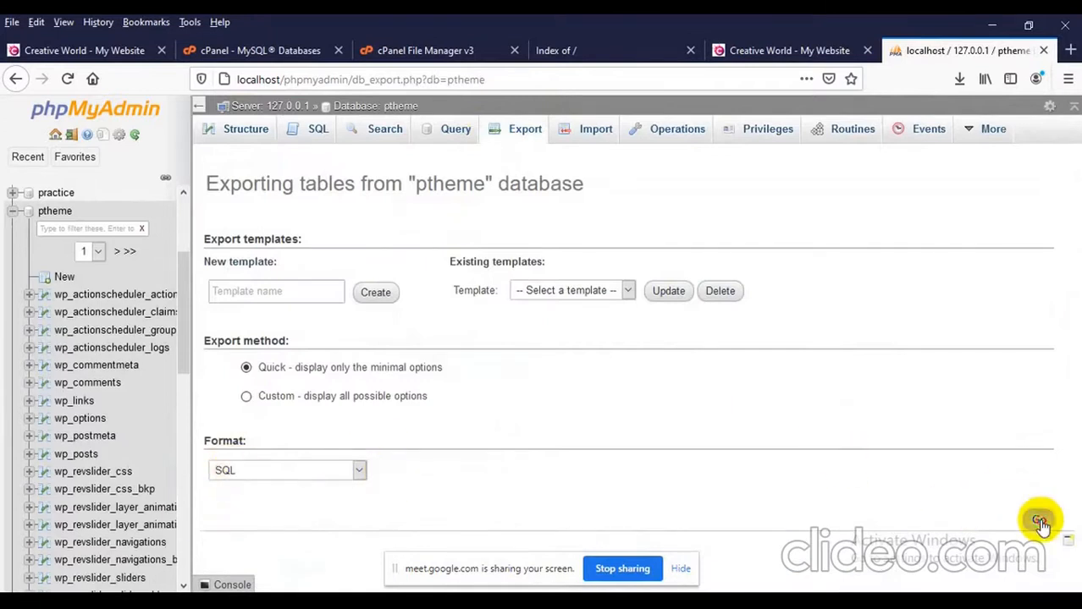
click(1038, 520)
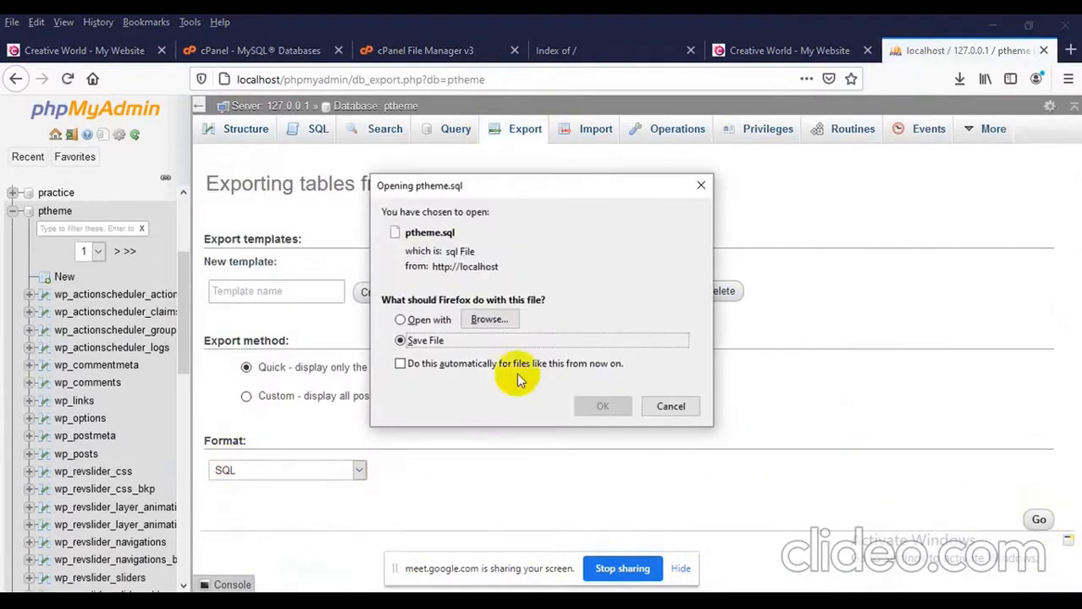
click(608, 405)
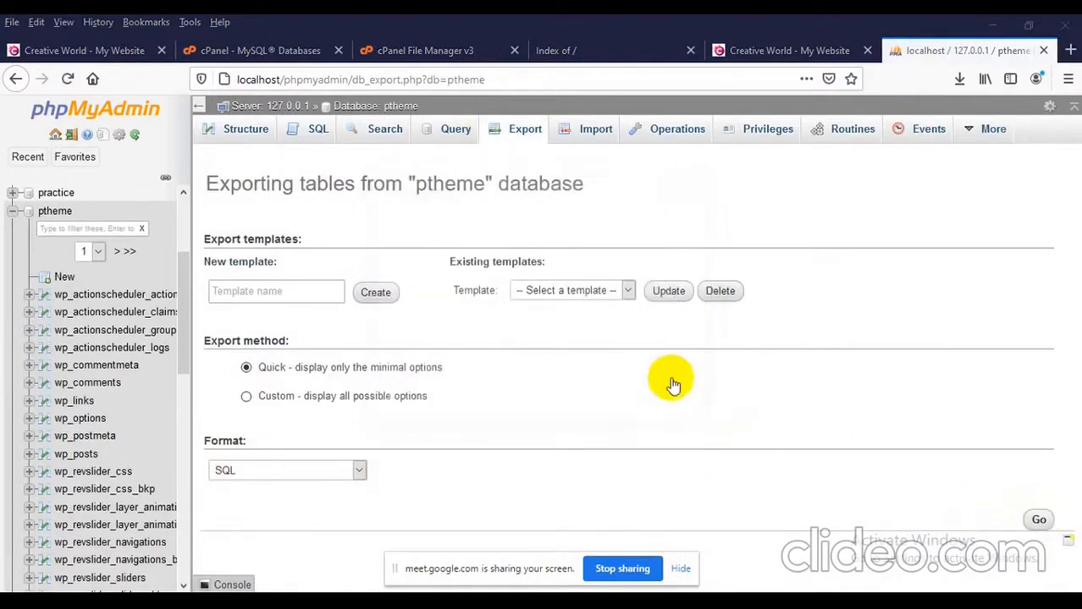
Step: Show the downloaded ptheme(1).sql in its Downloads folder, then close it and minimise Firefox
click(957, 78)
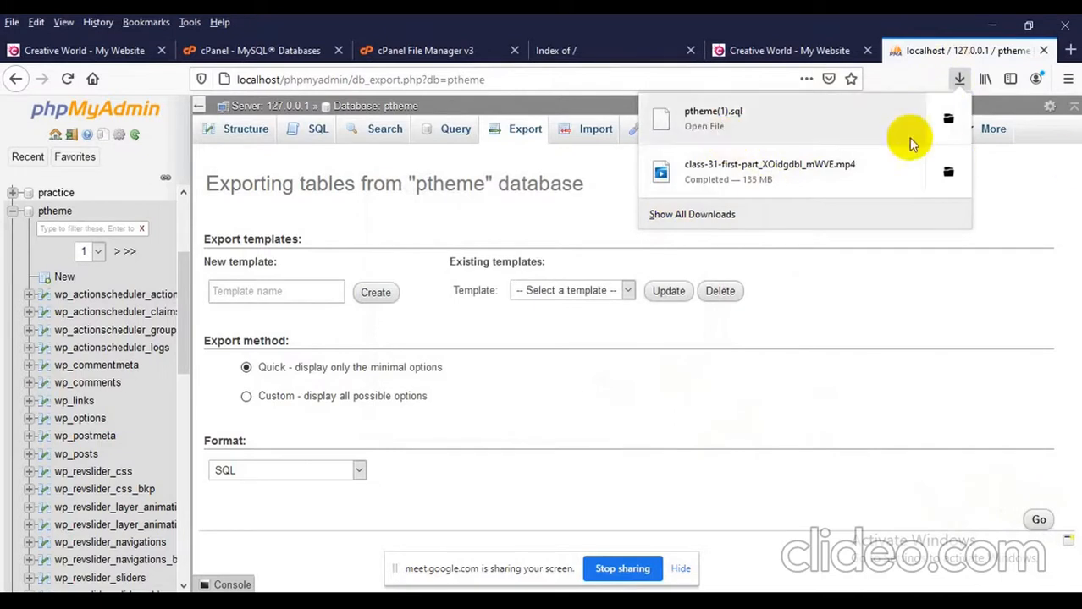
click(947, 123)
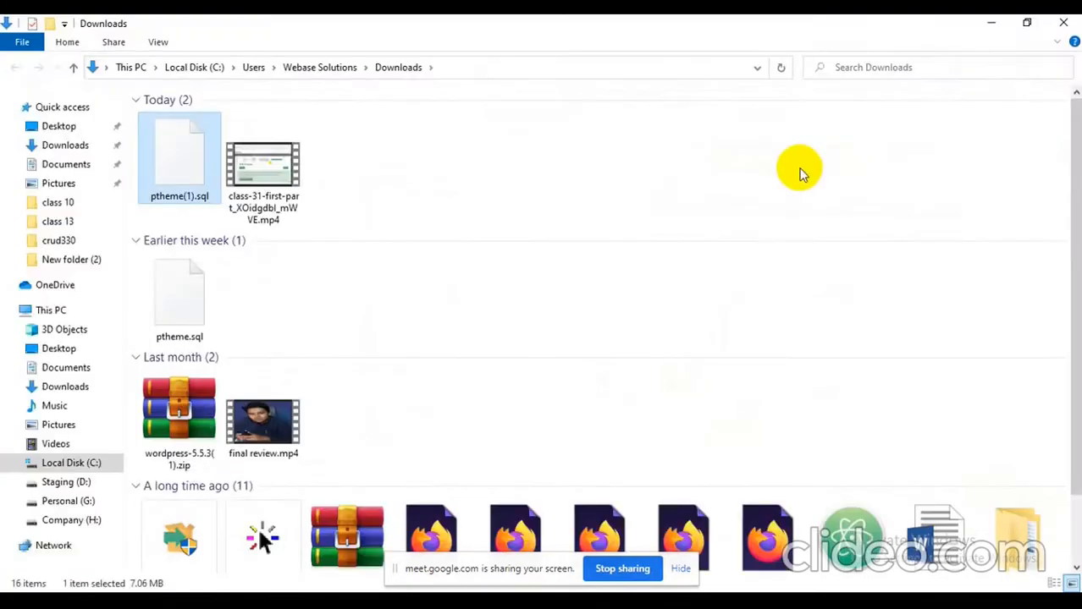
click(1065, 23)
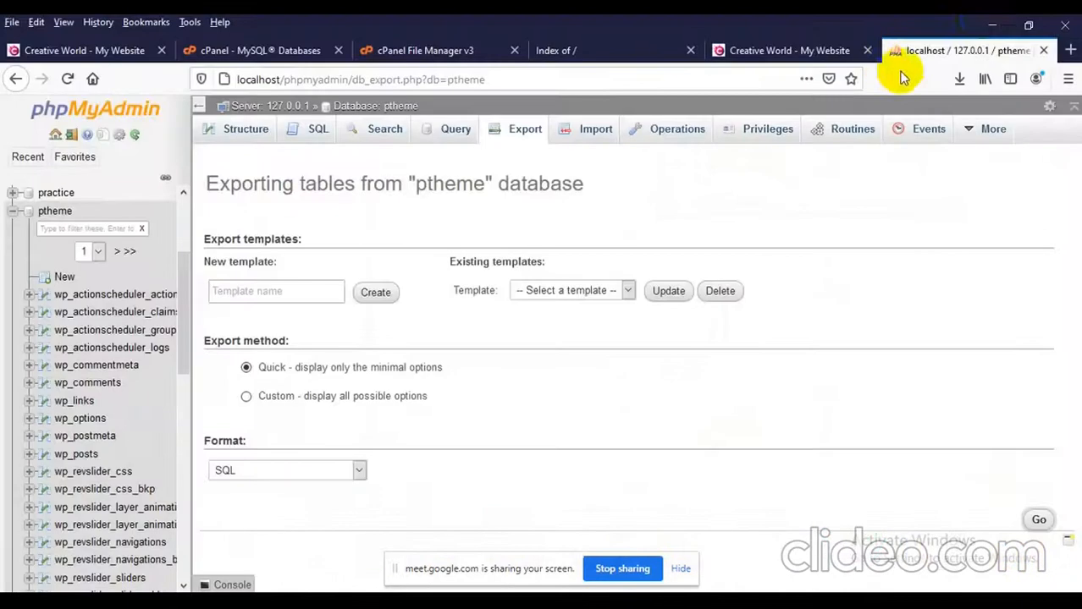
click(980, 15)
Step: In New folder (2), delete both wpproject files and paste in ptheme(1).sql
click(992, 23)
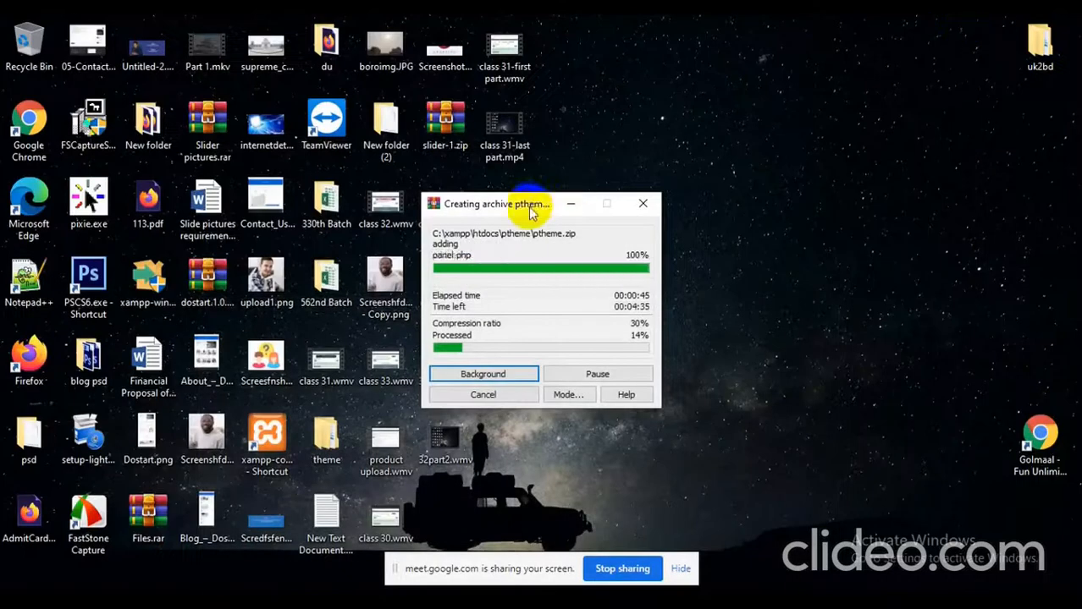
drag(525, 204, 789, 296)
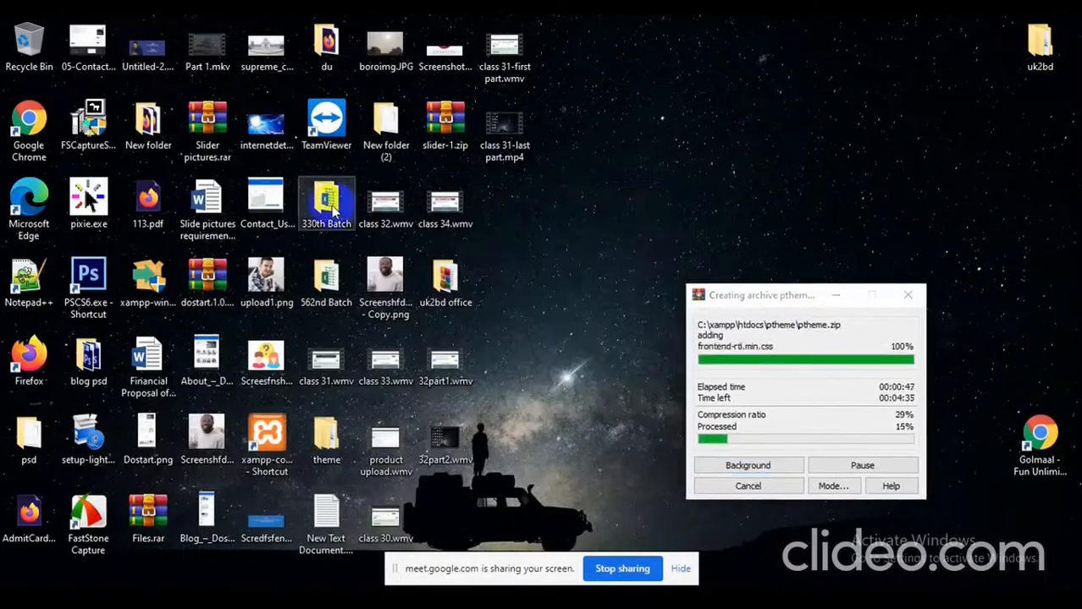
double_click(385, 127)
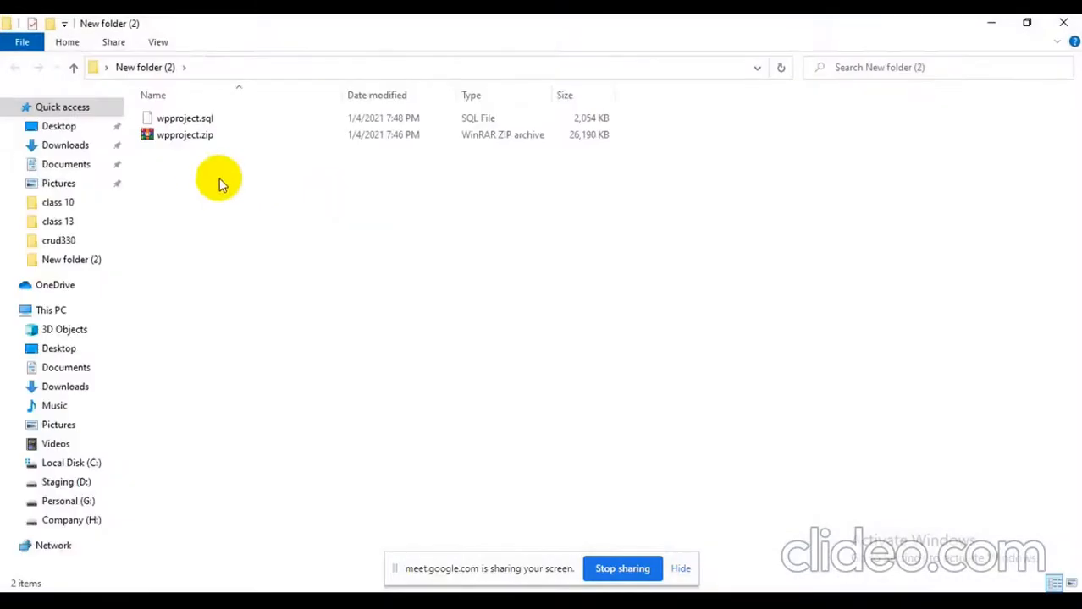
drag(193, 208, 188, 104)
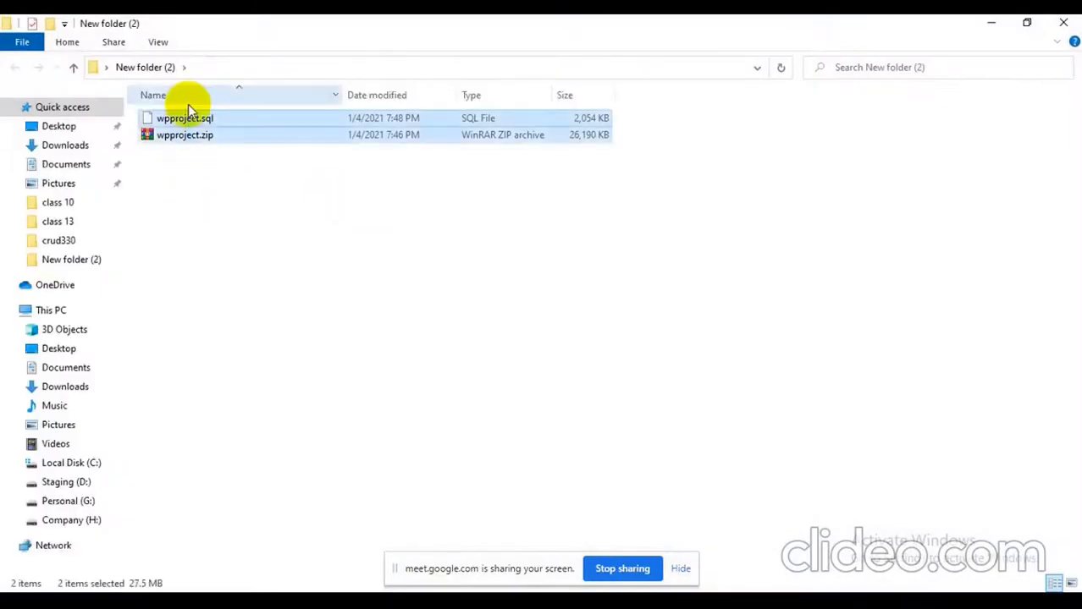
key(Delete)
right_click(210, 202)
click(248, 312)
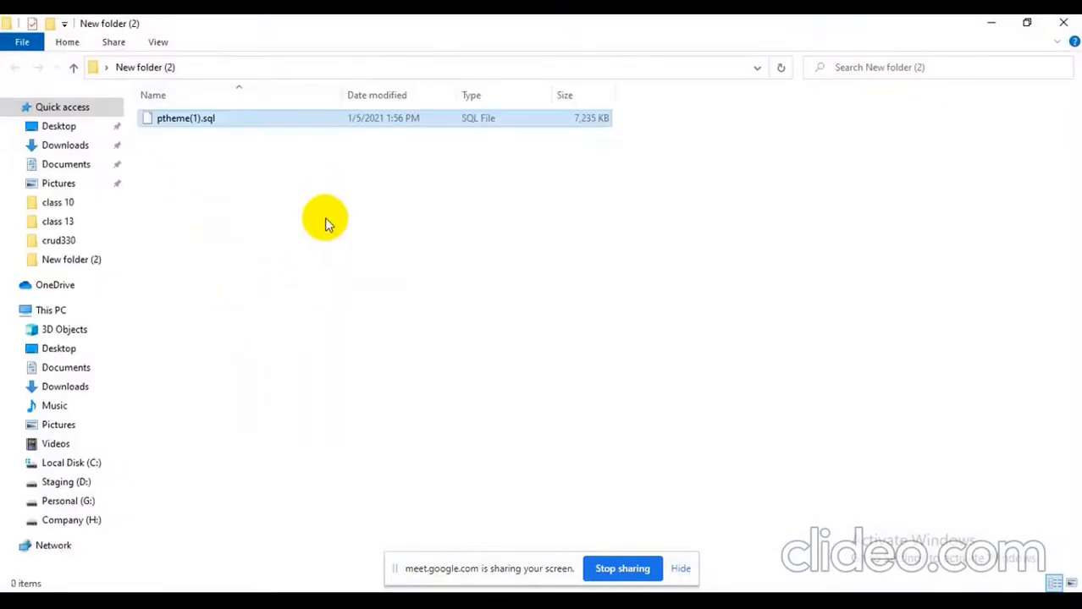
click(318, 225)
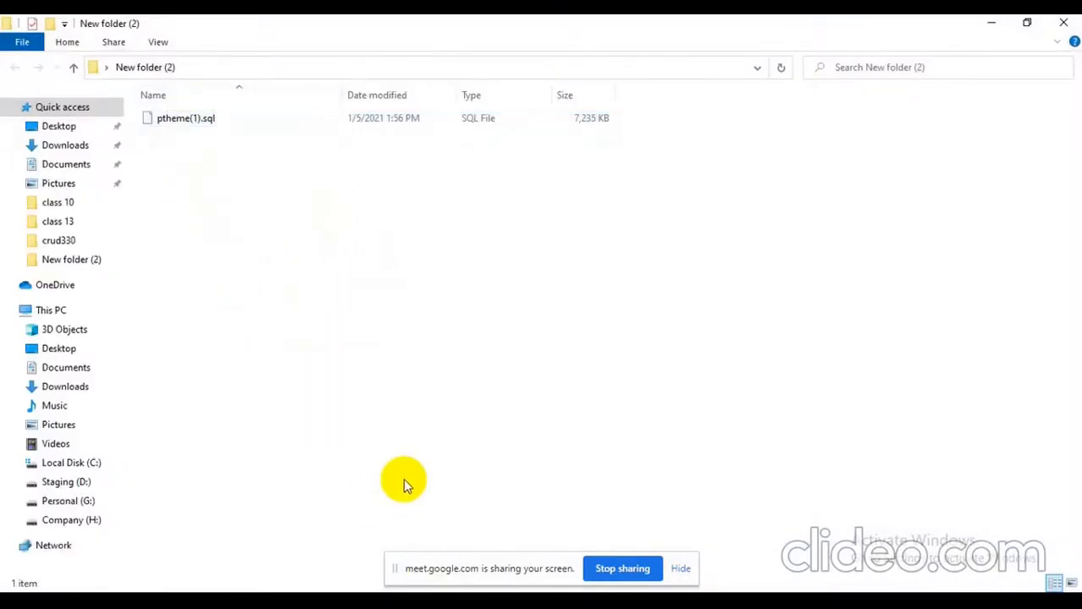
Step: Empty the Recycle Bin from the desktop and confirm the deletion
click(984, 22)
right_click(22, 46)
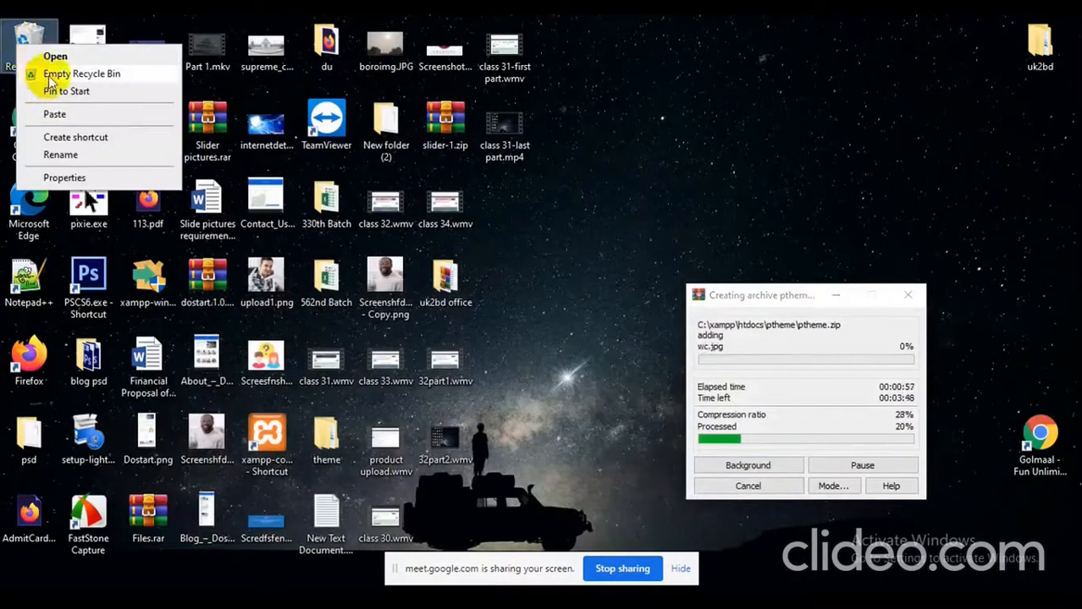
click(51, 74)
click(597, 321)
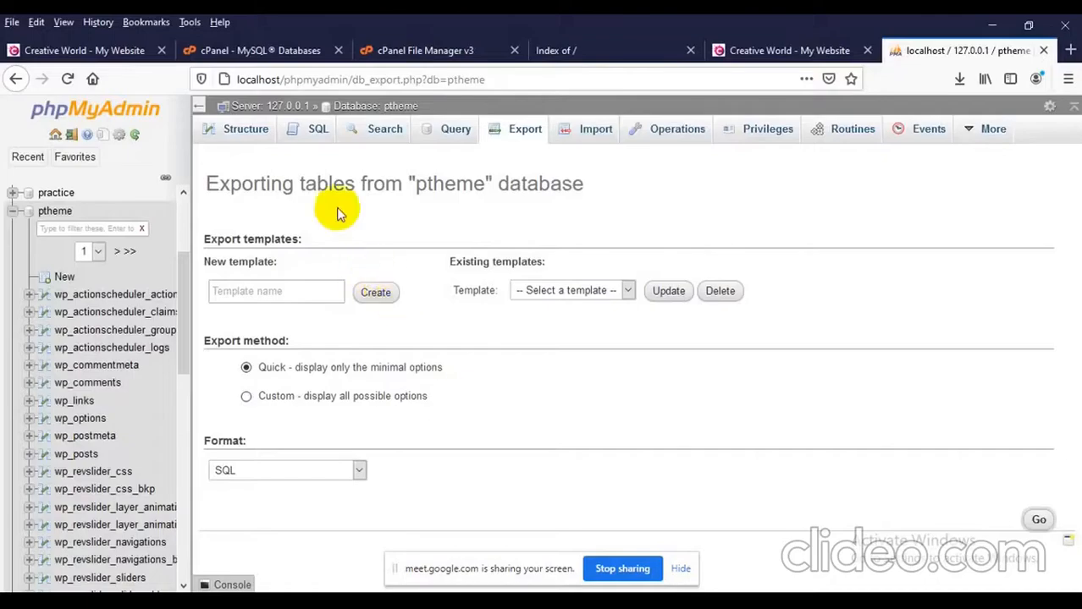
Step: Launch the live host's phpMyAdmin from a new cPanel home tab, then minimise Firefox
click(273, 51)
scroll(321, 289, up, 10)
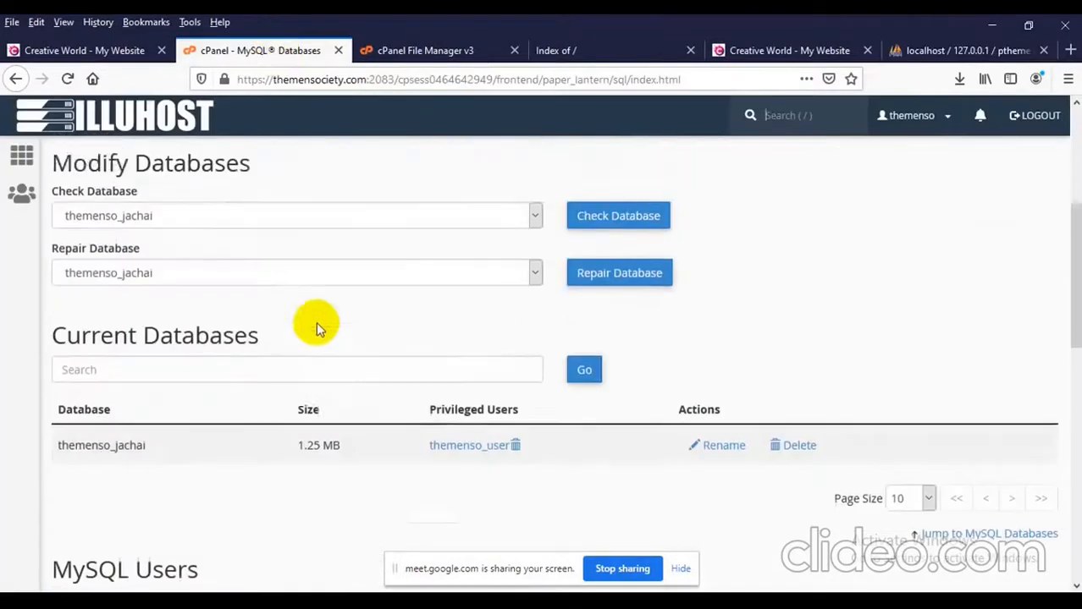
click(22, 154)
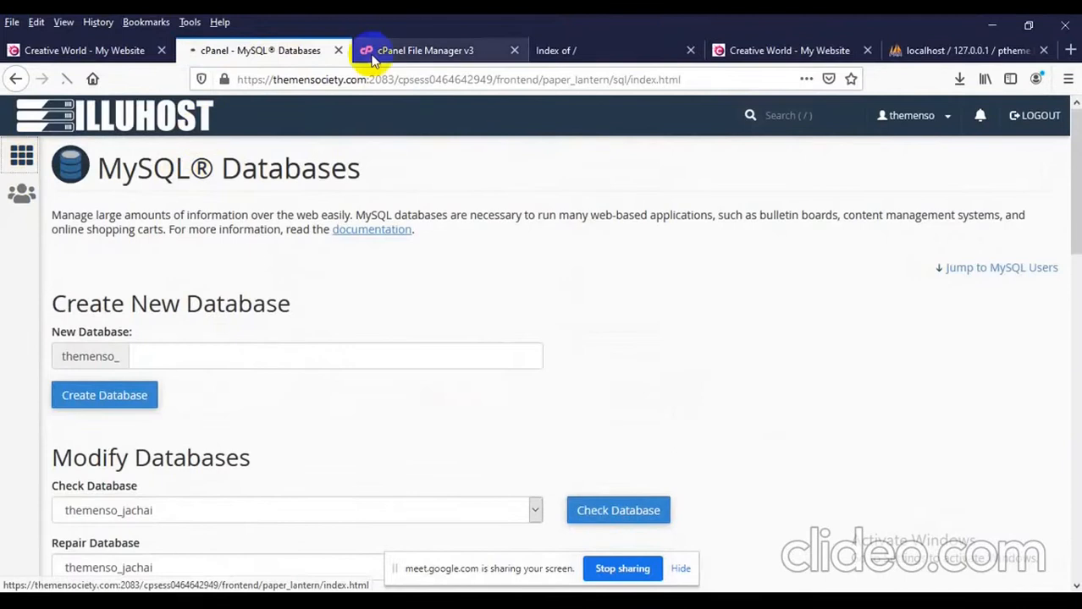
scroll(121, 333, down, 8)
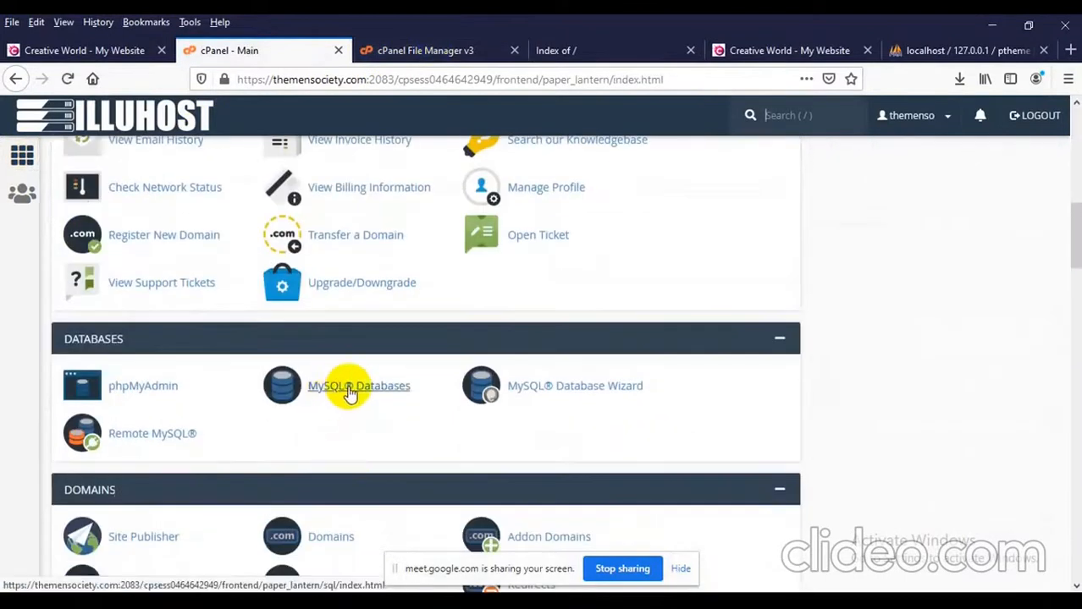
click(350, 390)
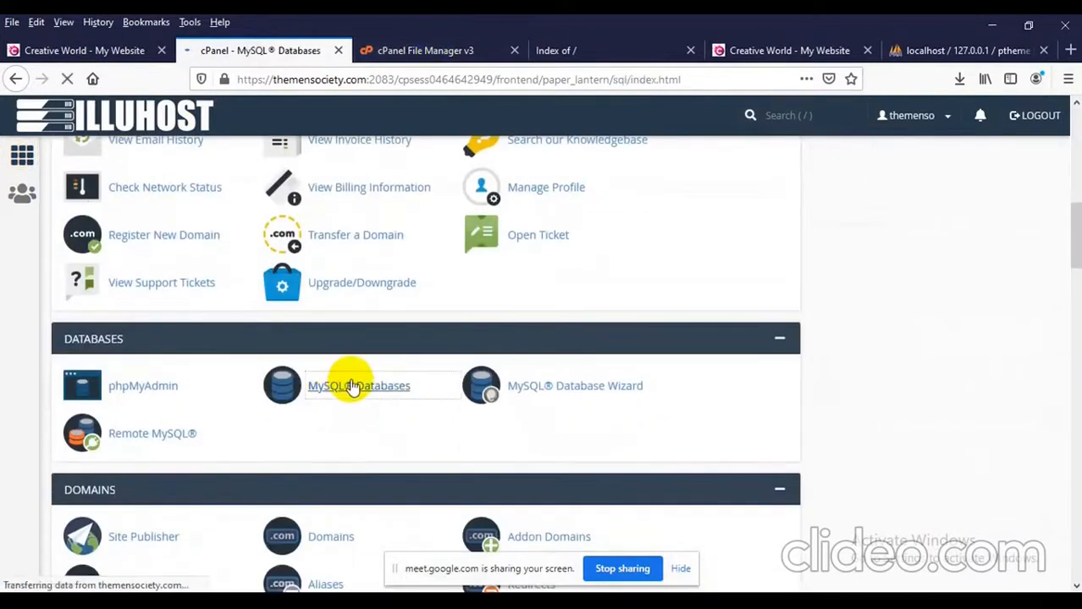
middle_click(25, 157)
click(342, 53)
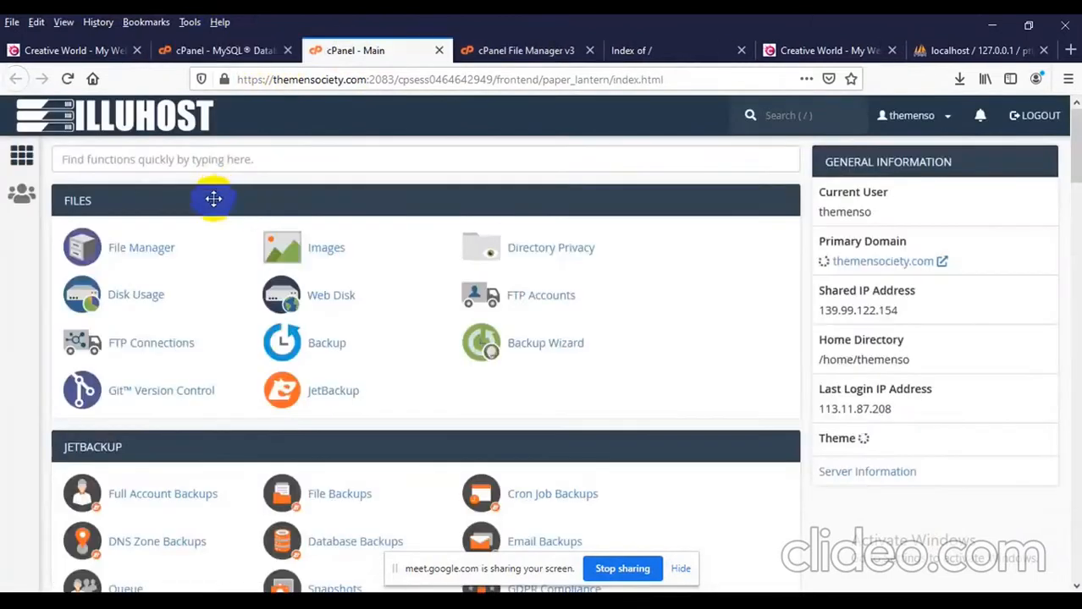
scroll(213, 254, down, 8)
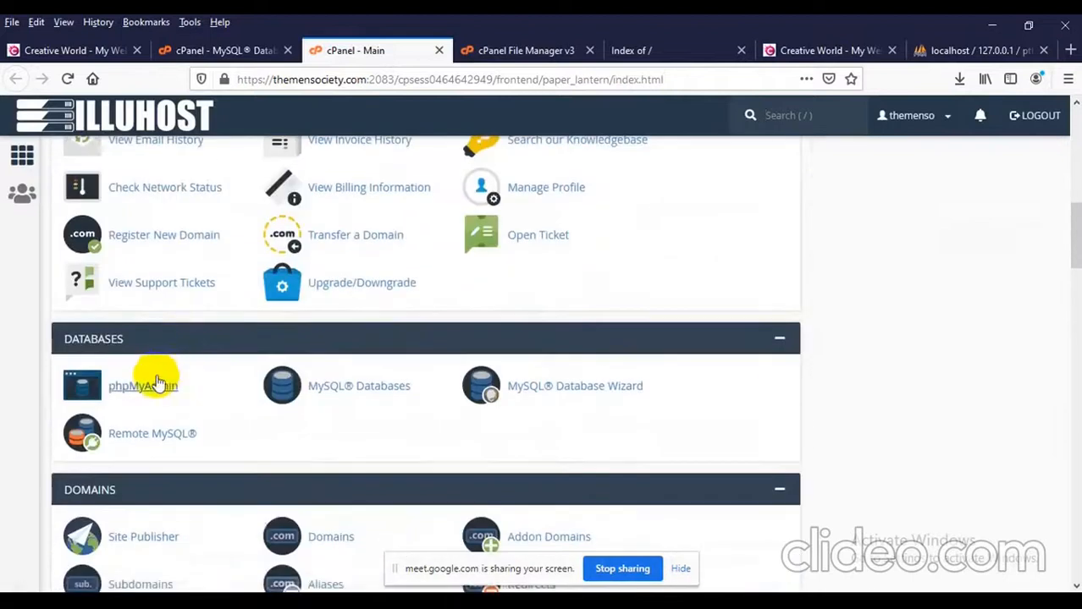
click(157, 385)
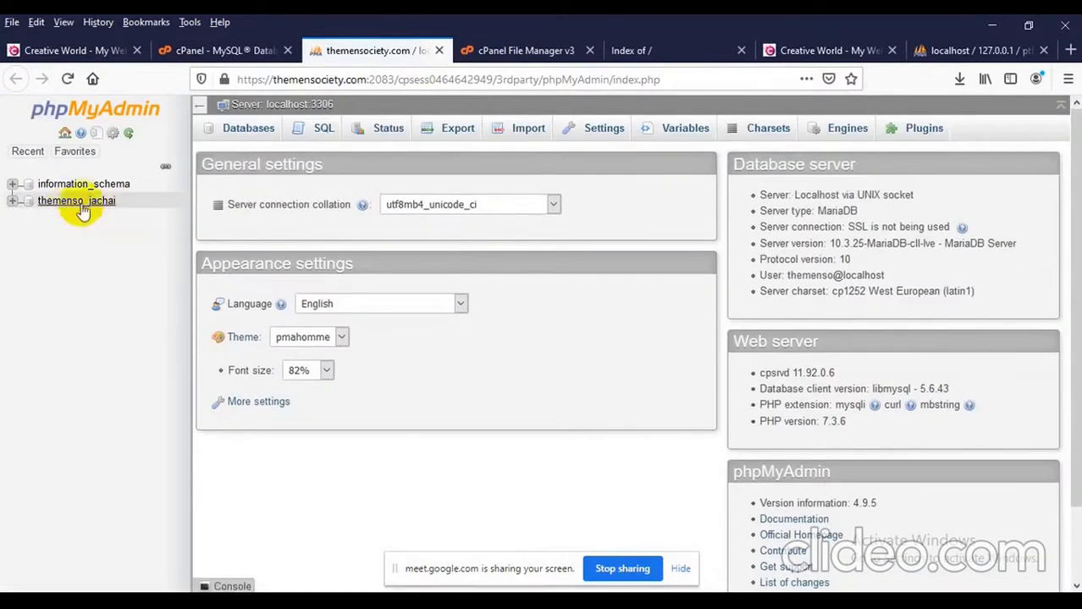
click(995, 24)
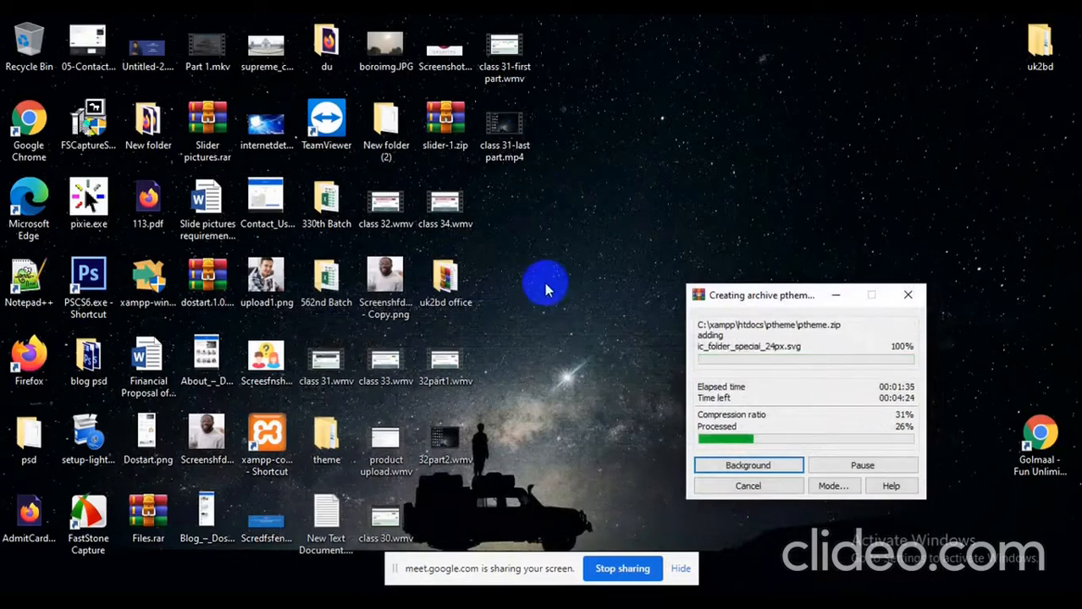
Step: Wipe the old database name, username and password notes from New Text Document.txt, then return to Firefox
double_click(337, 544)
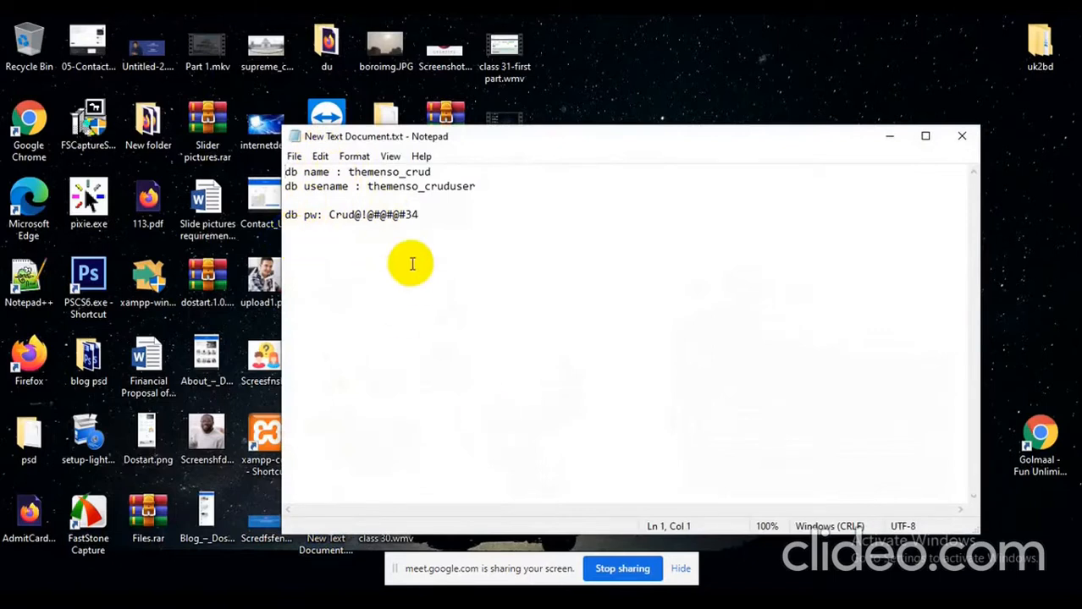
drag(434, 218, 185, 146)
key(Delete)
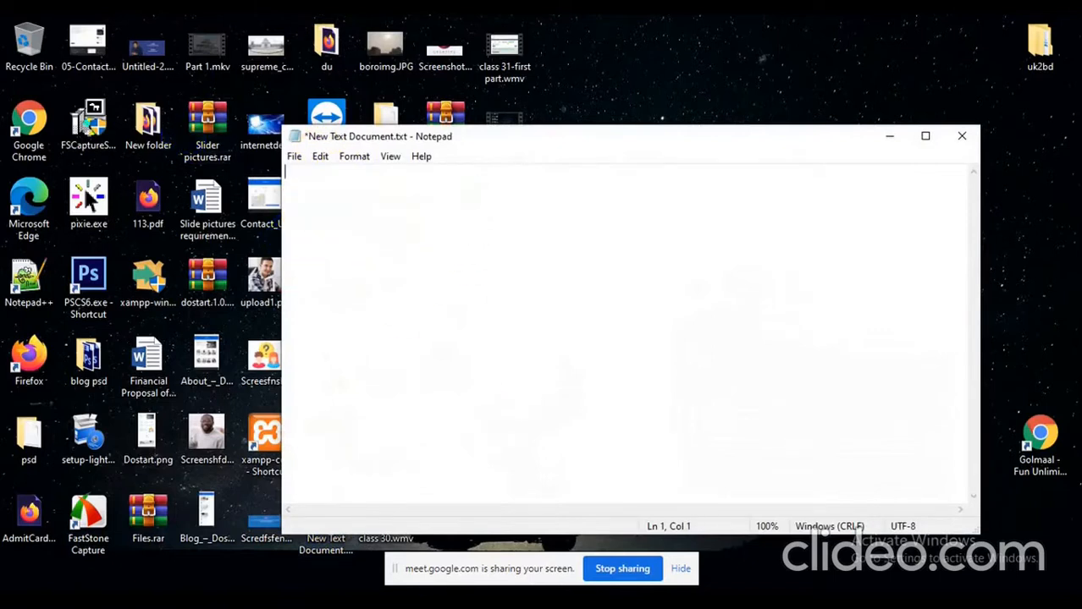
key(alt+Tab)
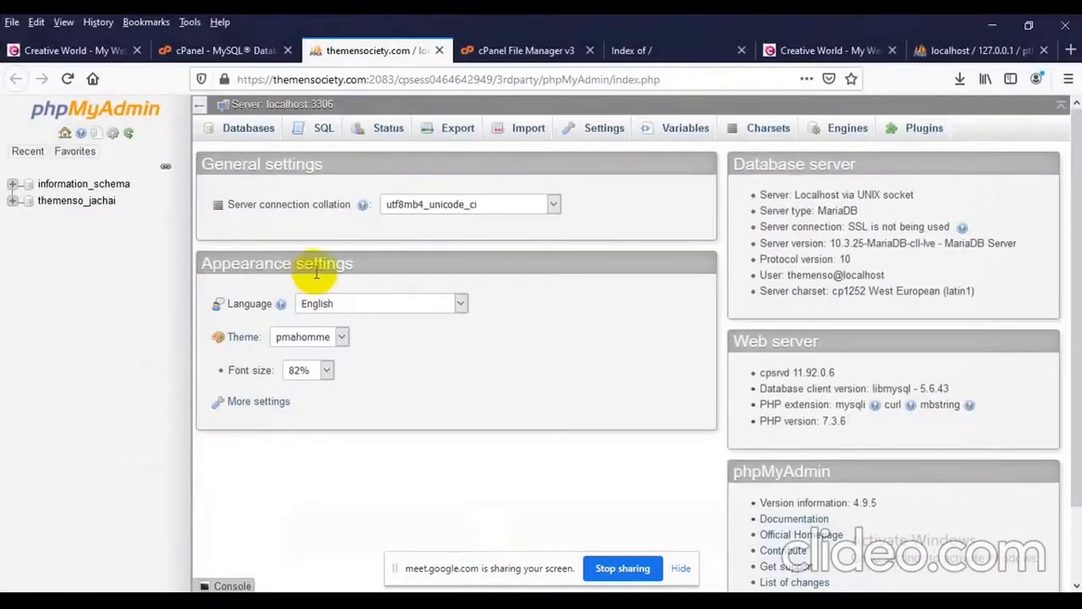
Step: Create a new MySQL database named ptheme in cPanel
click(222, 52)
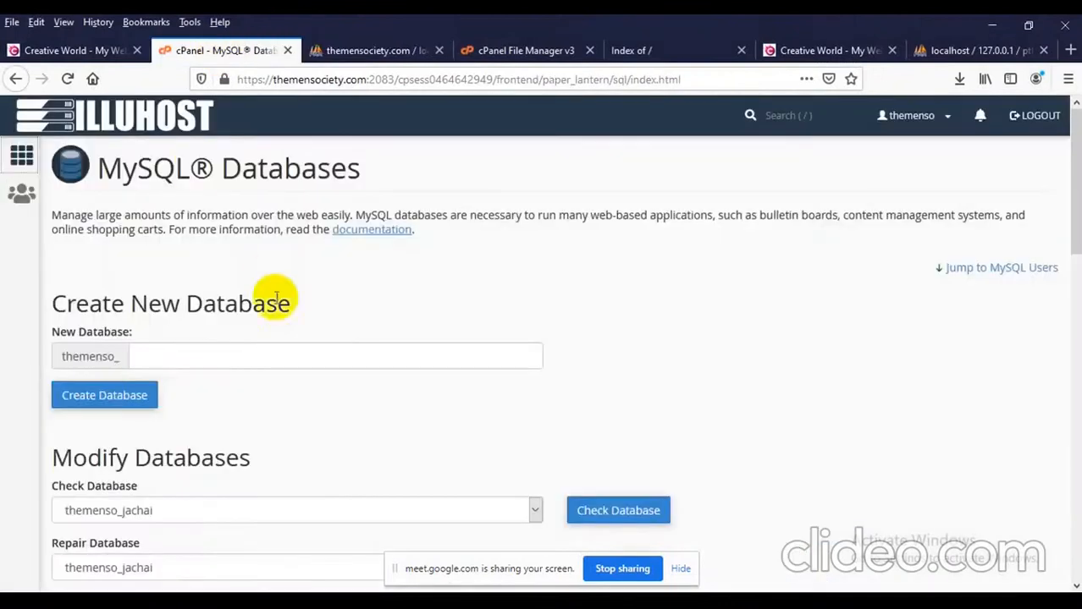
drag(130, 302, 203, 328)
click(176, 356)
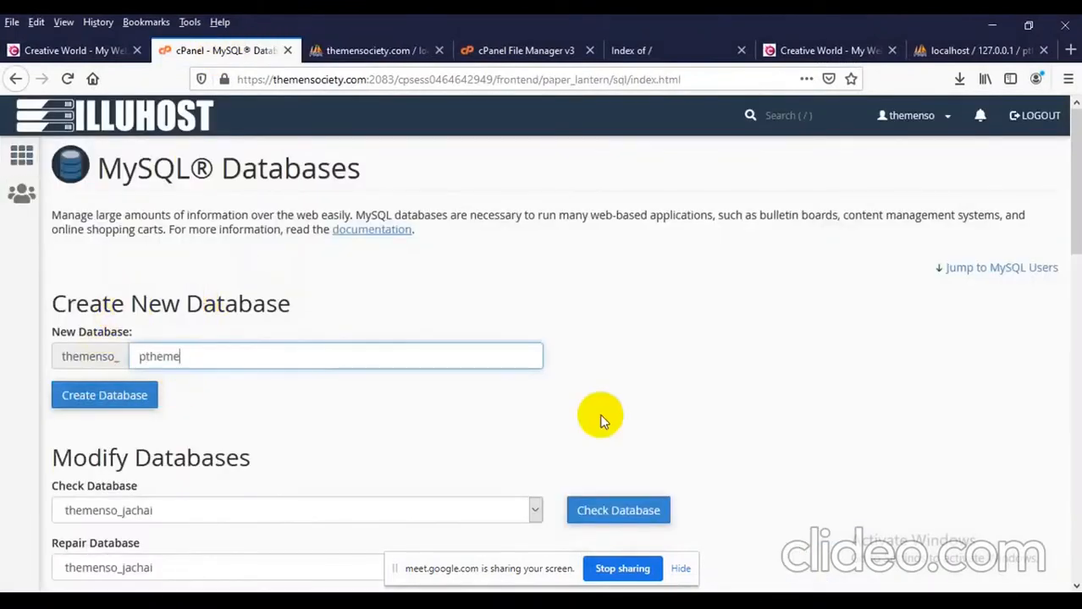
text(ptheme)
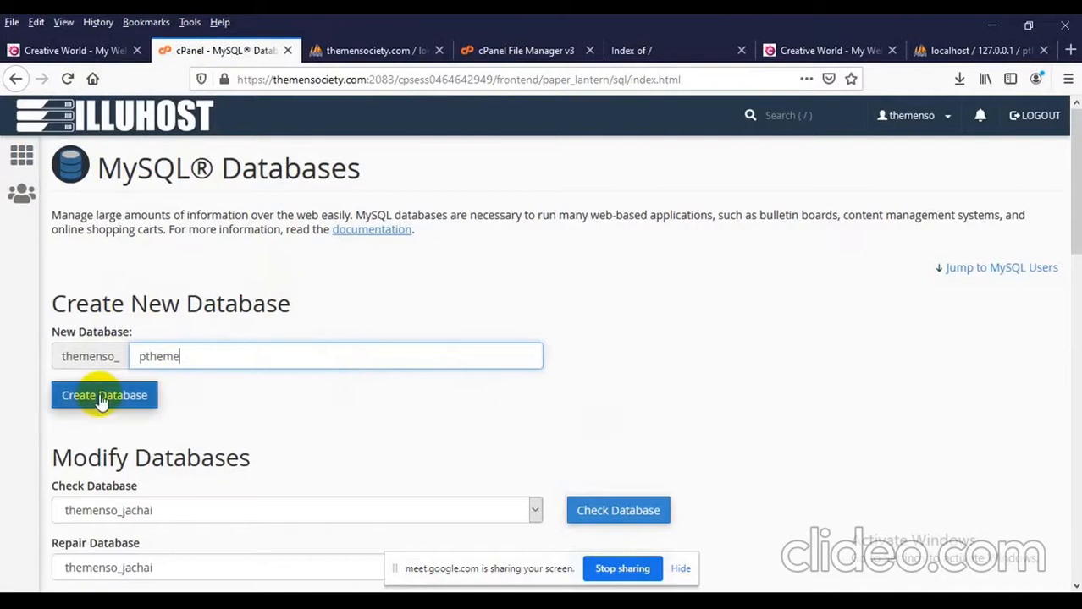
click(113, 404)
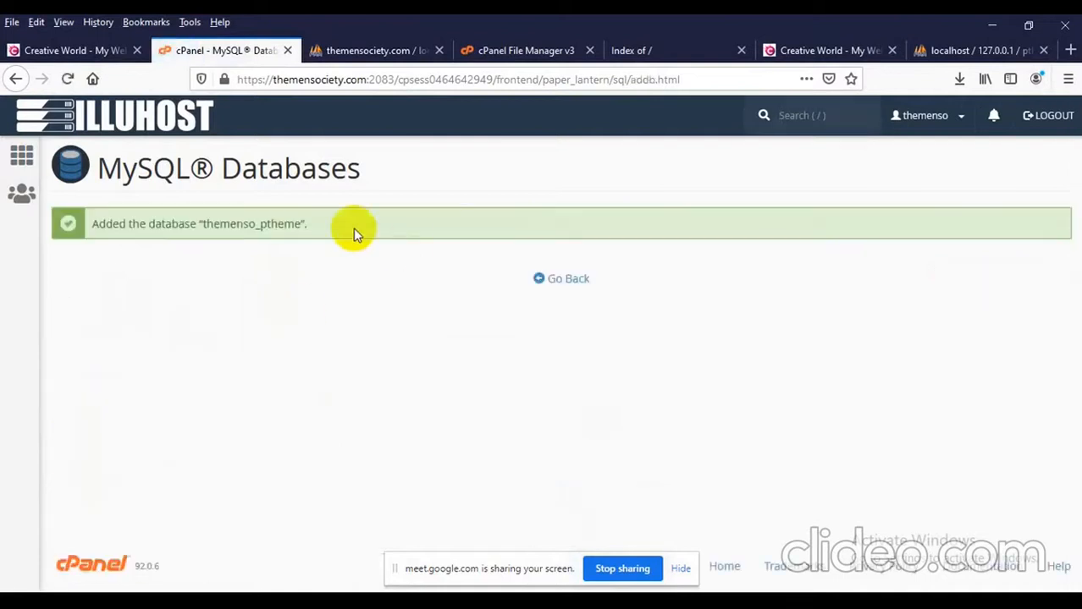
Step: Paste the database name themenso_ptheme into the notes and return to MySQL Databases
double_click(223, 224)
key(ctrl+c)
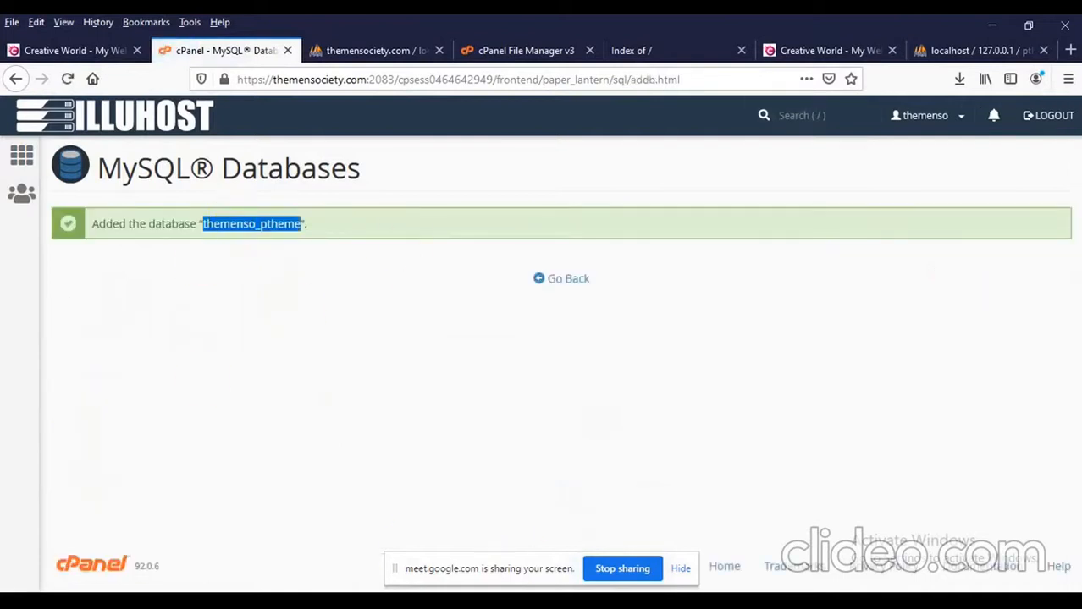
click(677, 600)
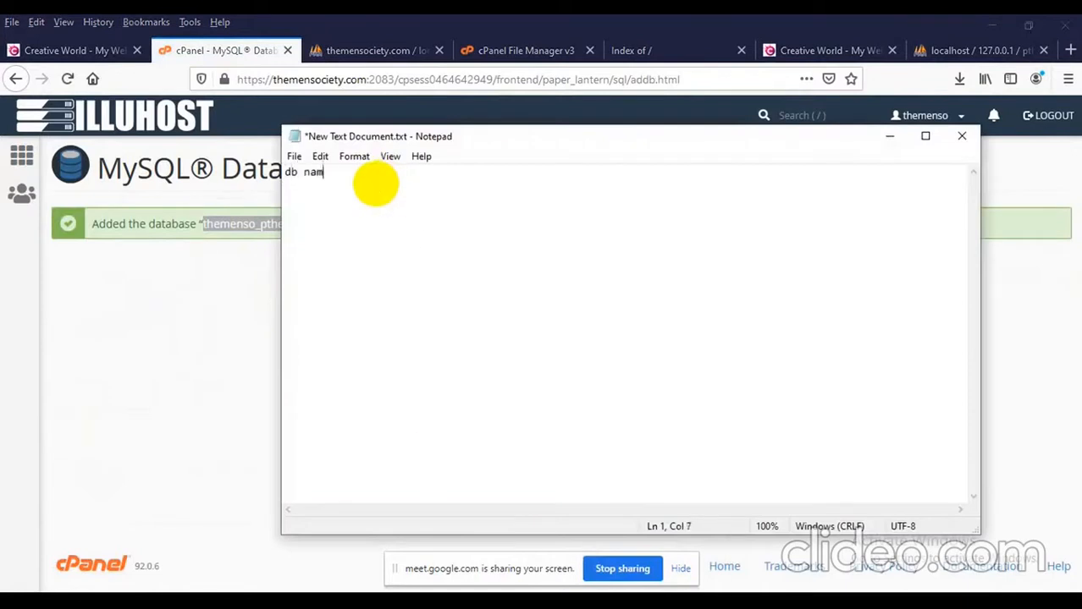
key(ctrl+v)
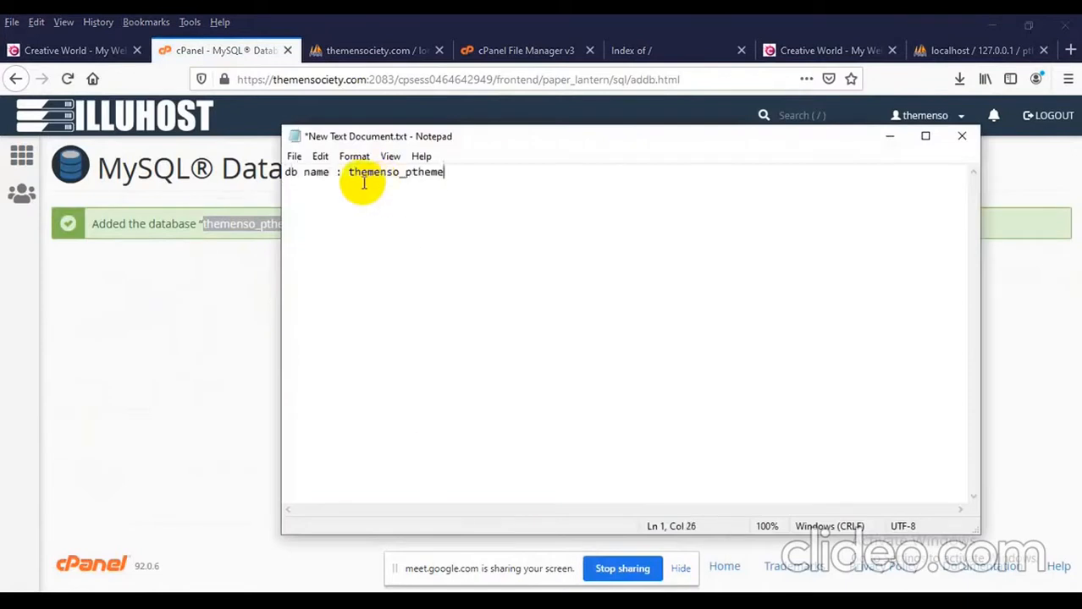
click(173, 313)
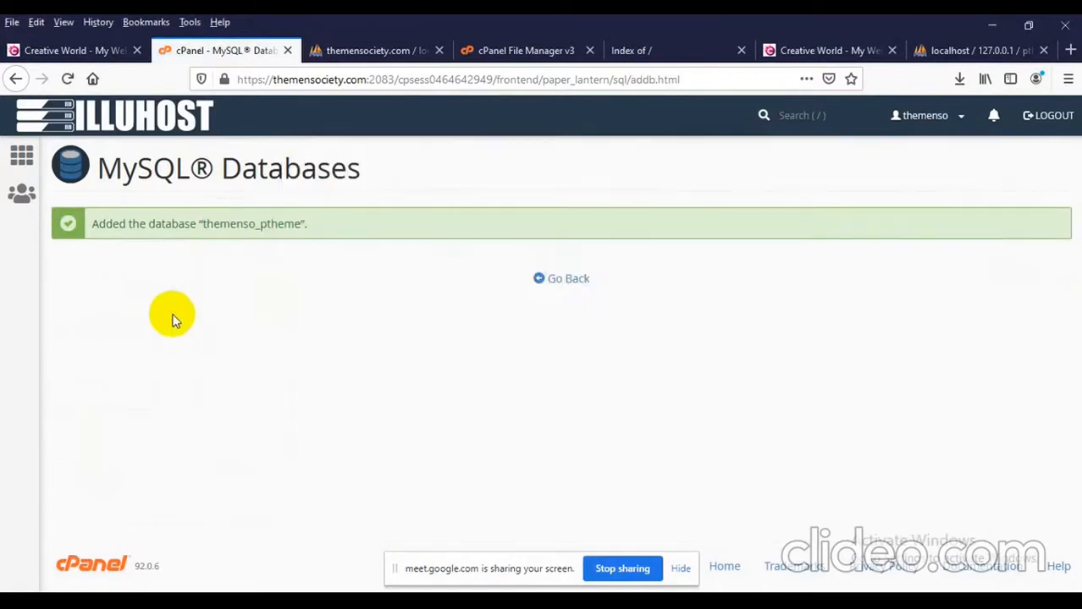
click(564, 288)
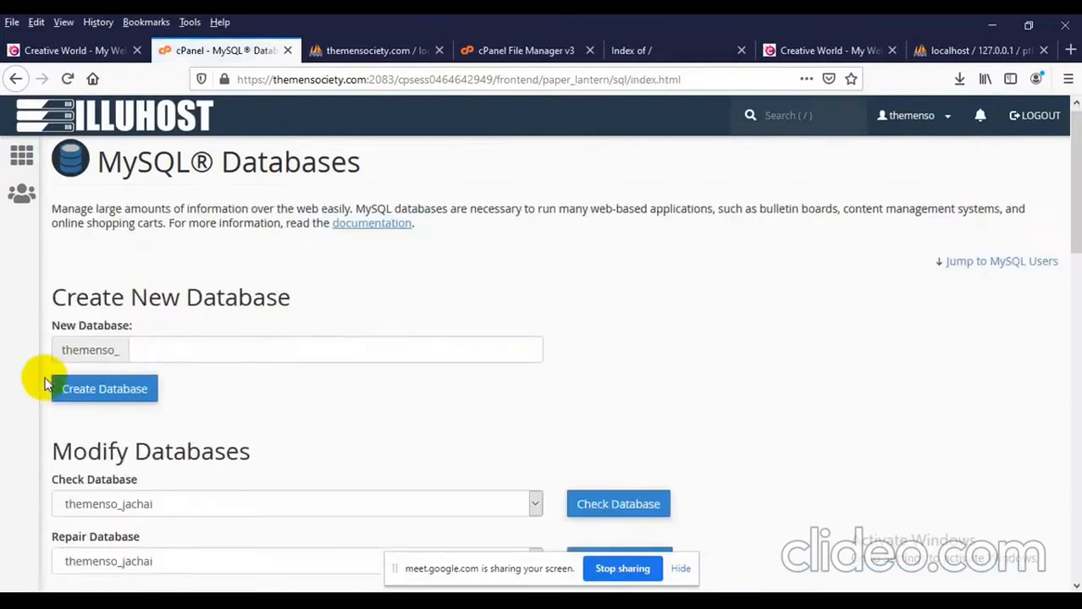
Step: Create MySQL user themenso_pthemeuser, pasting the saved strong password into both password fields
scroll(114, 372, down, 10)
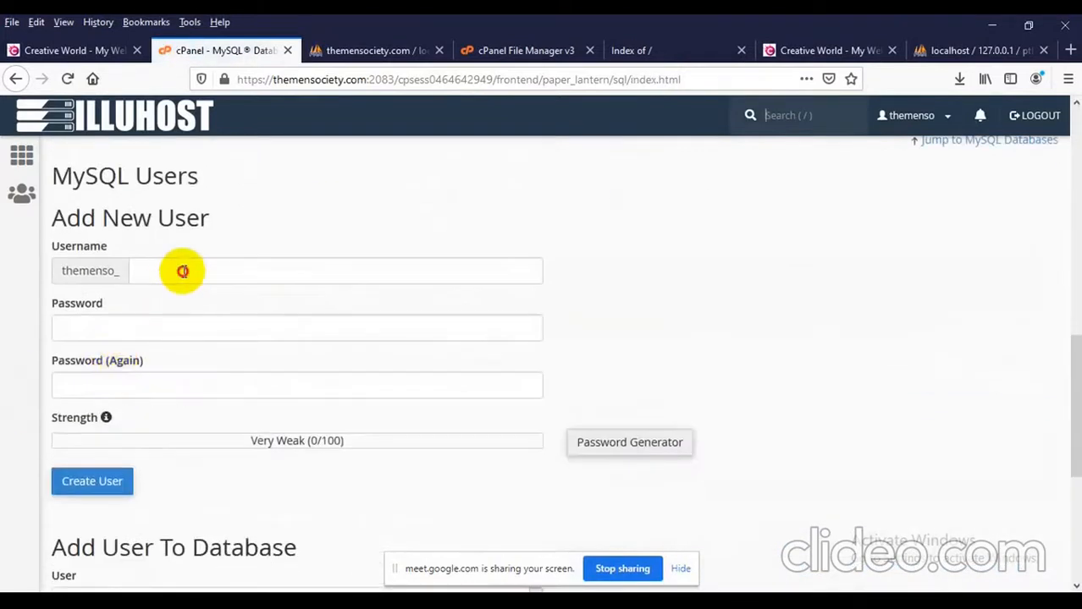
click(183, 271)
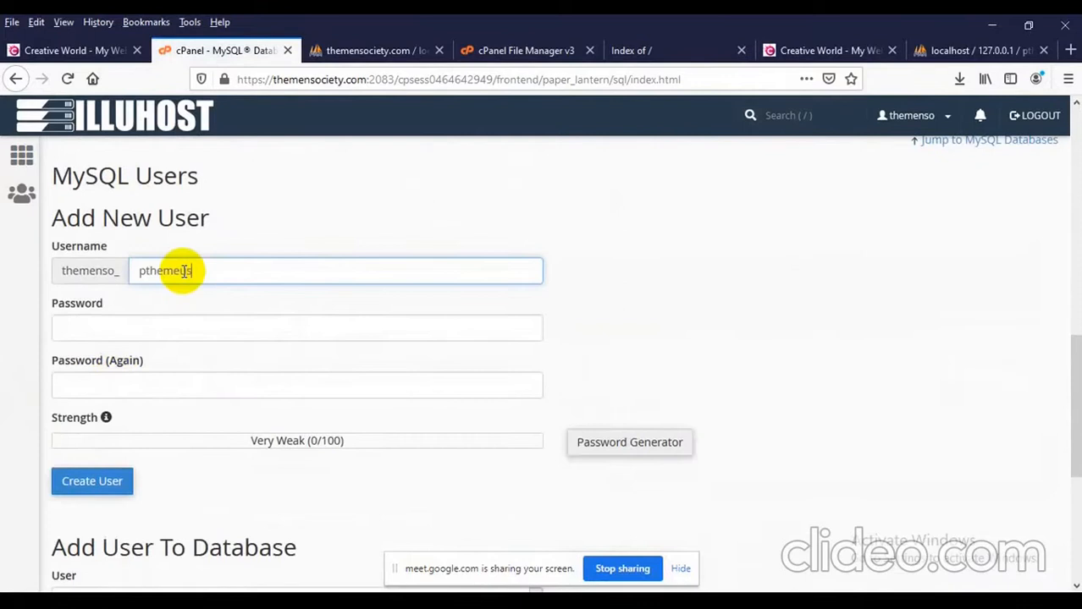
key(alt+Tab)
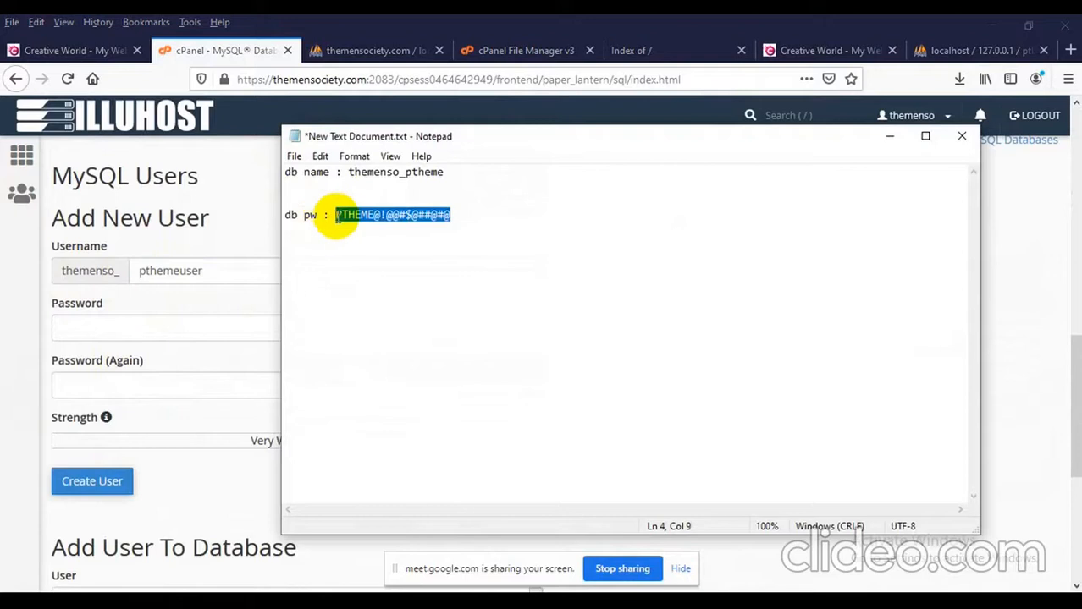
click(364, 50)
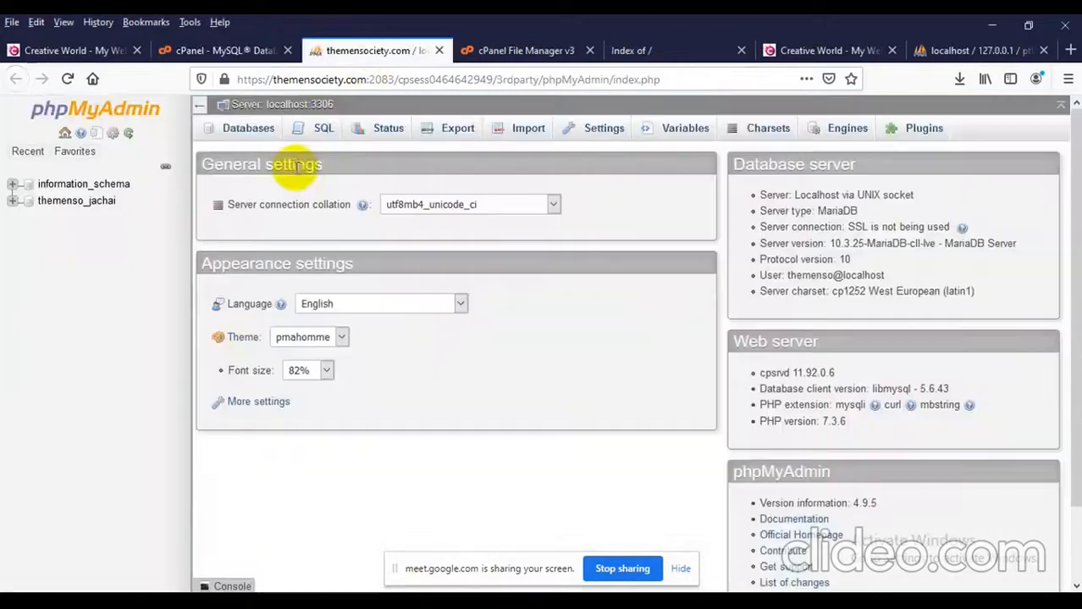
click(251, 44)
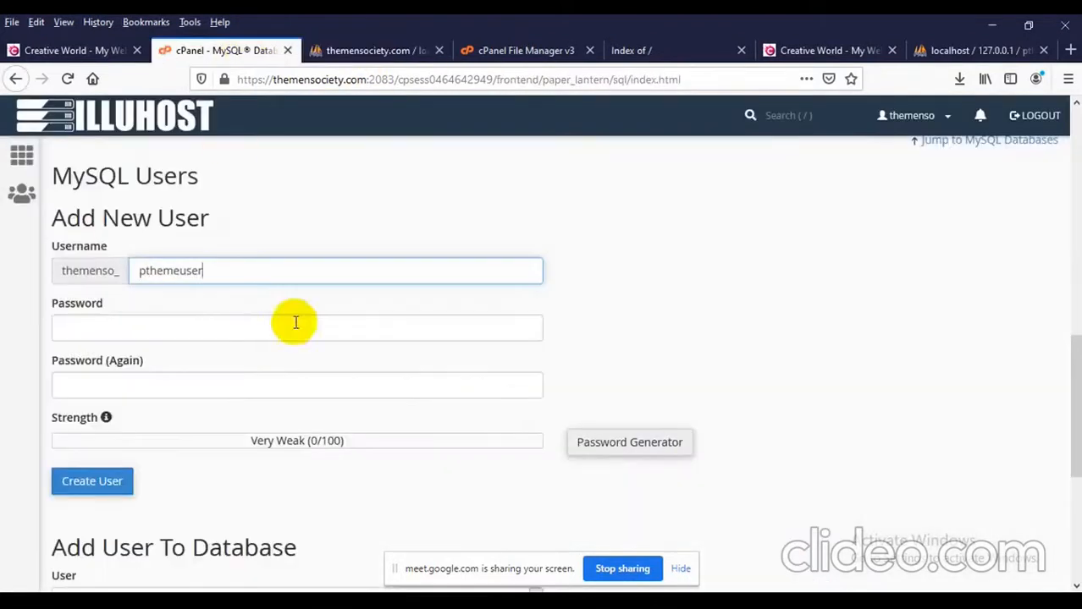
click(123, 327)
key(ctrl+v)
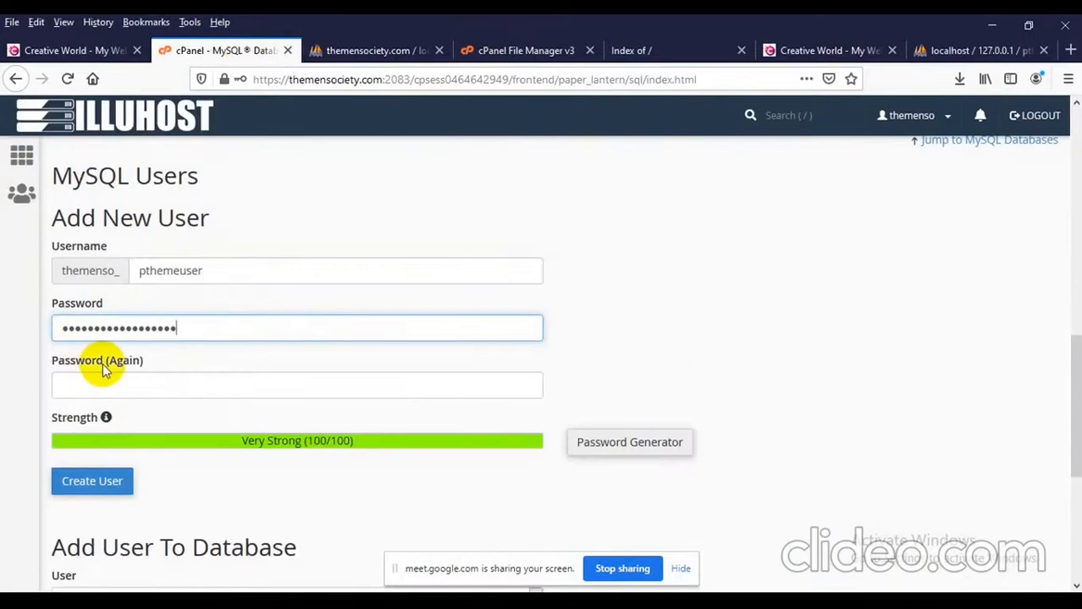
click(100, 370)
key(ctrl+v)
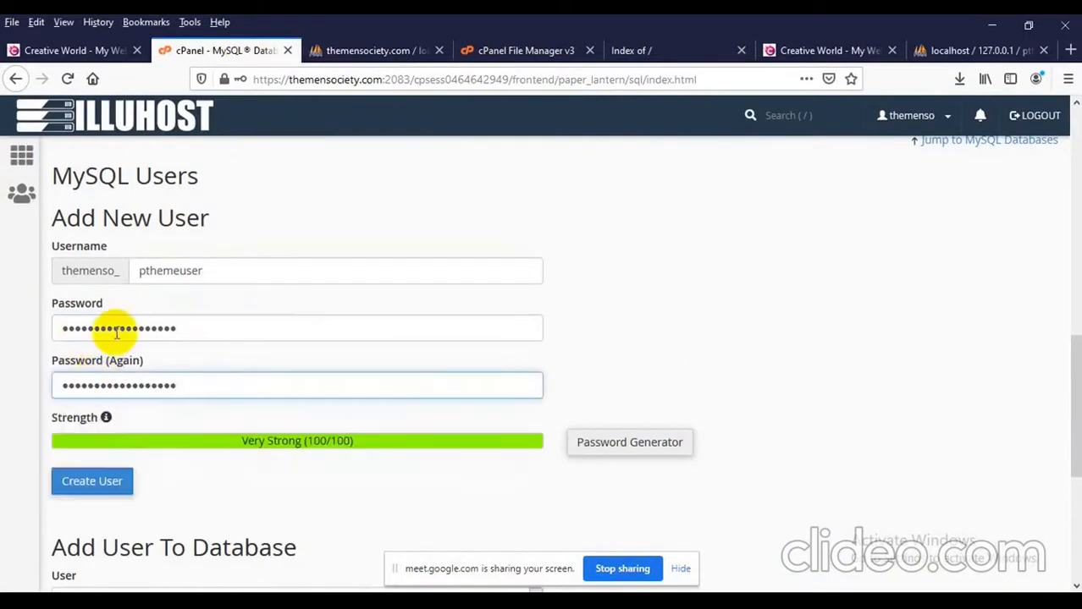
click(85, 489)
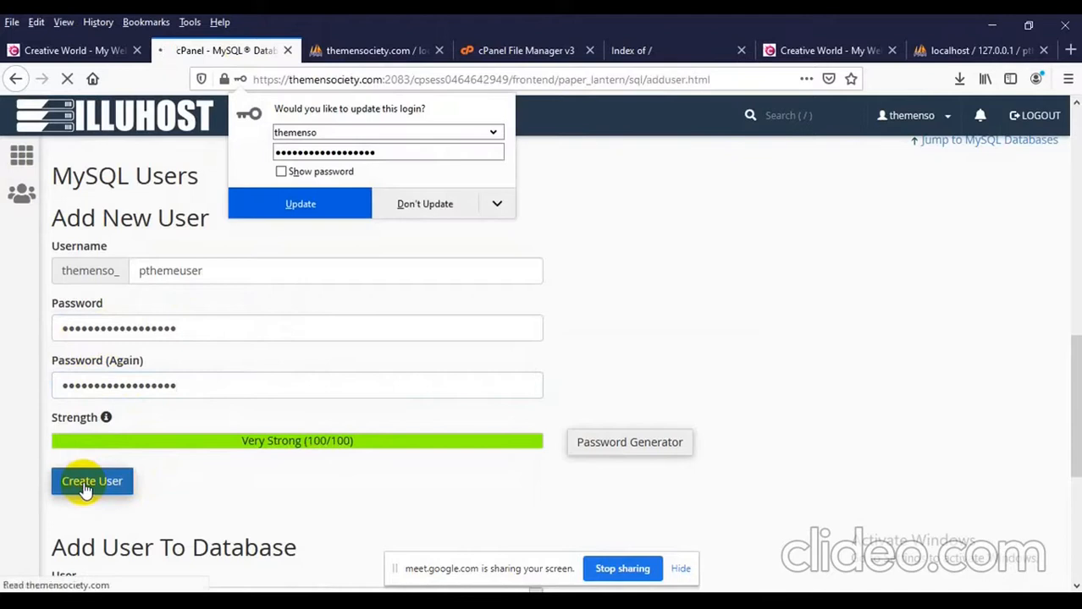
Step: Add a 'db uname:' line for themenso_pthemeuser below the database name in the notes
click(240, 296)
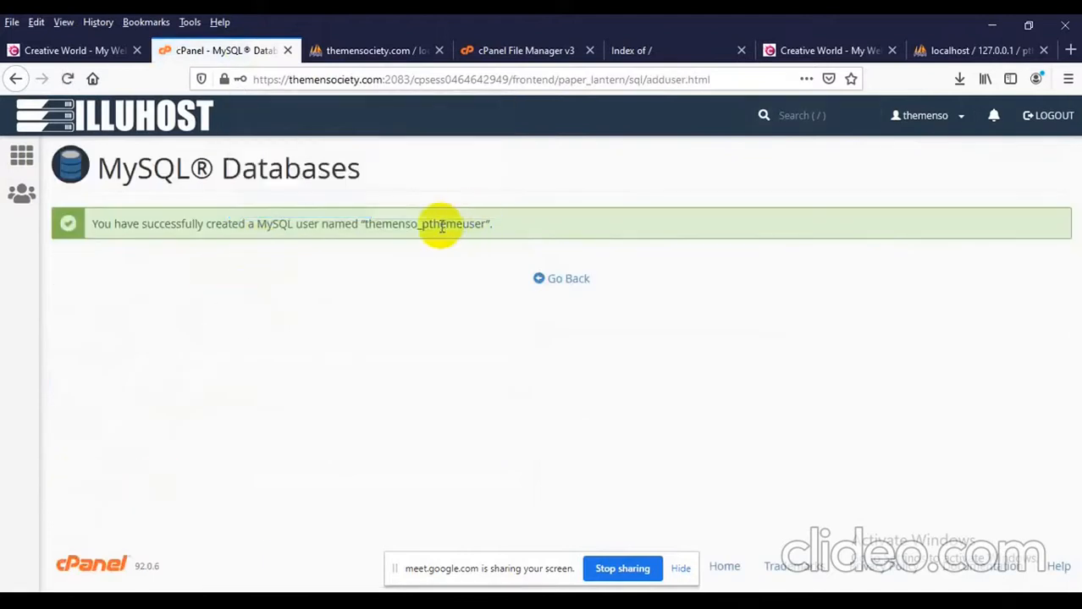
double_click(441, 226)
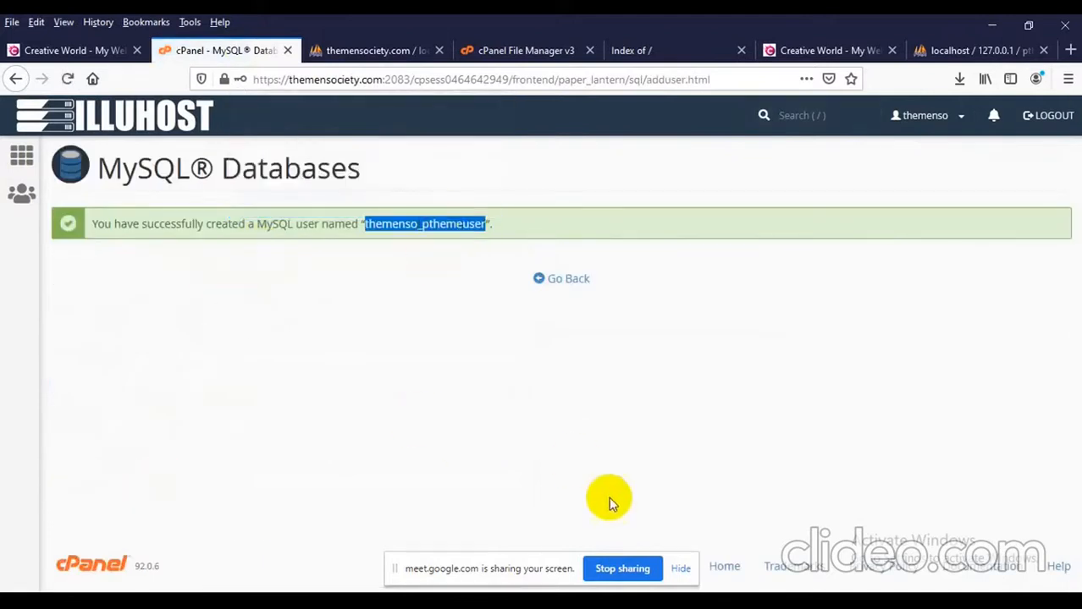
click(602, 602)
click(290, 187)
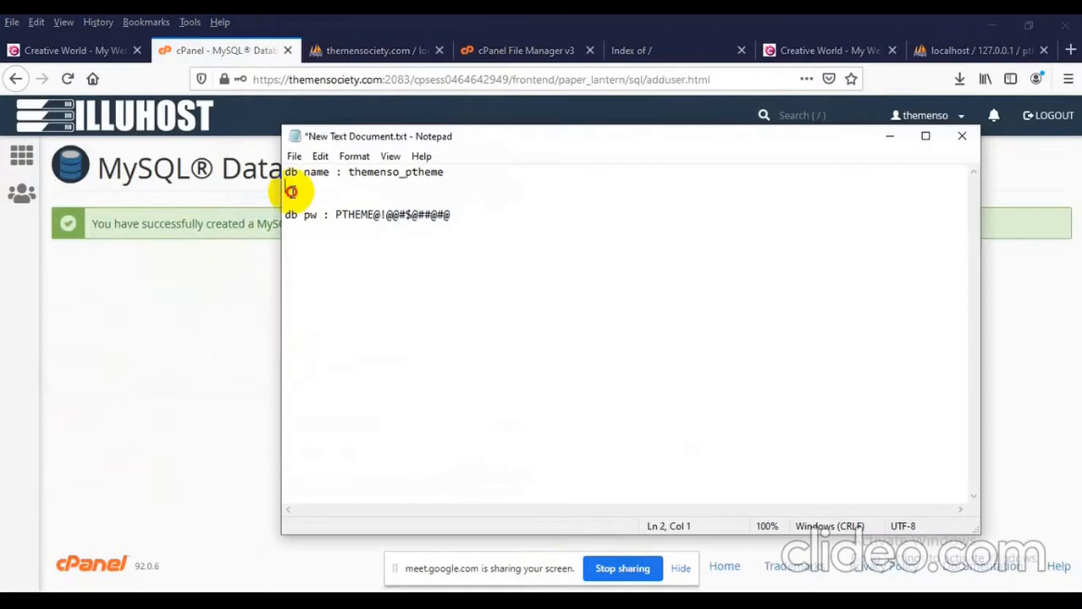
key(Return)
text(db uname: themenso_pthemeuser)
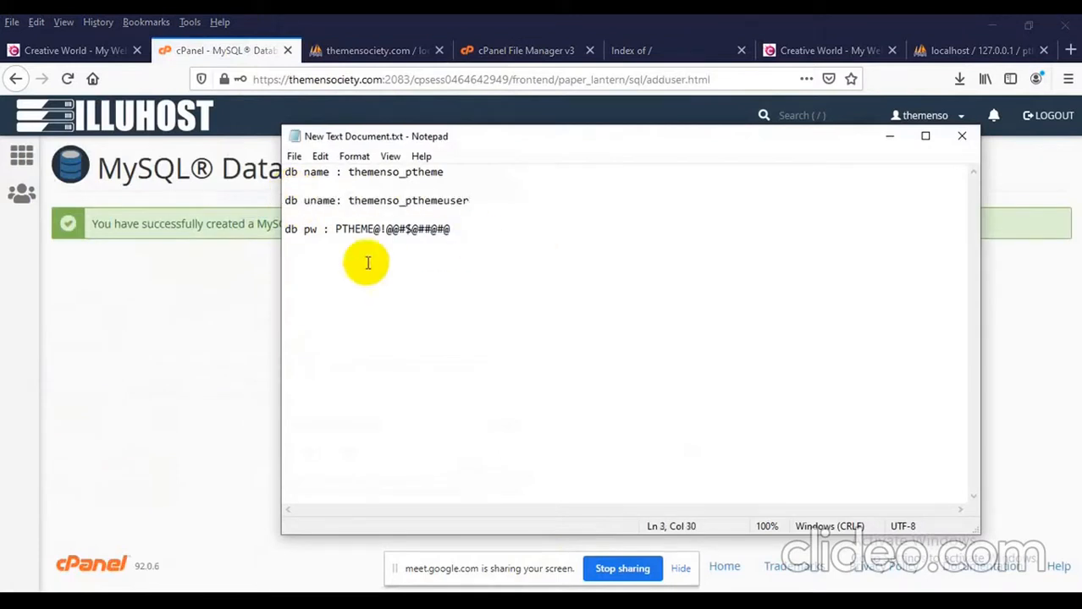
Step: Return to MySQL Databases and scroll down to Add User To Database
click(245, 381)
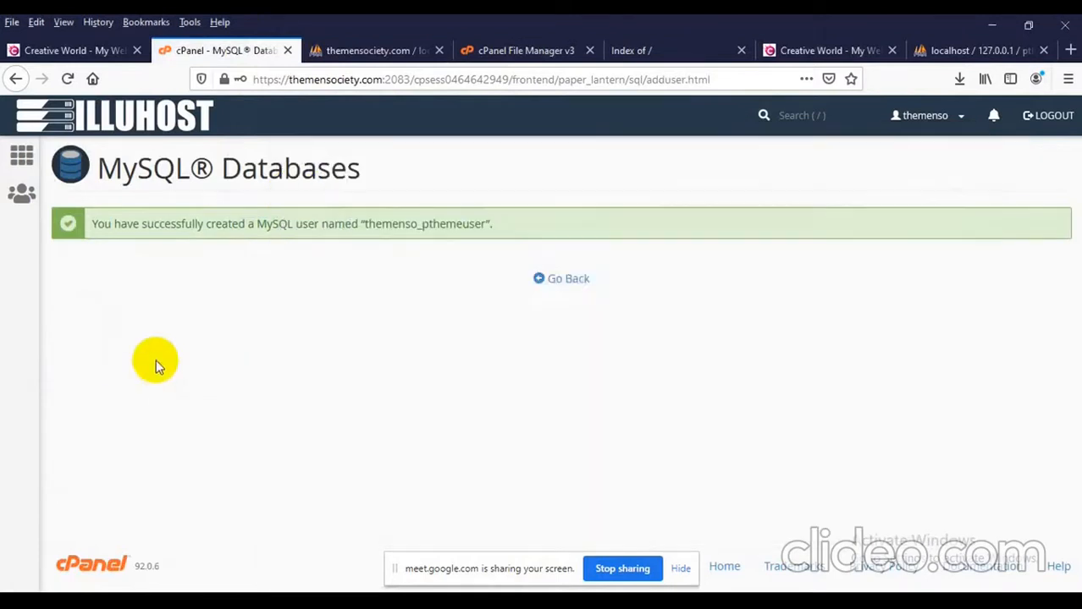
click(559, 281)
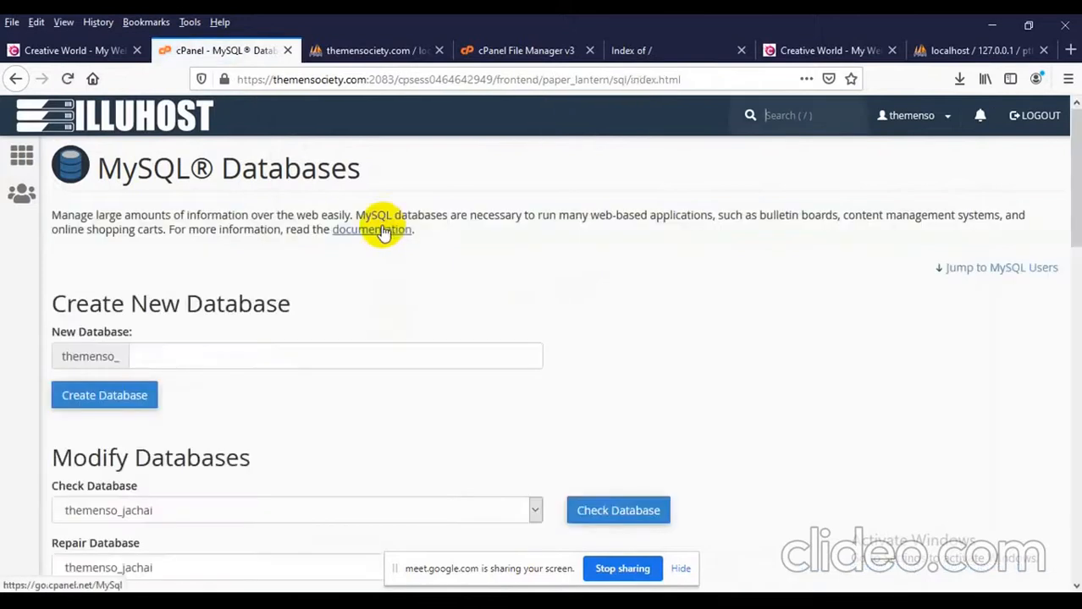
scroll(388, 364, down, 10)
scroll(387, 364, down, 3)
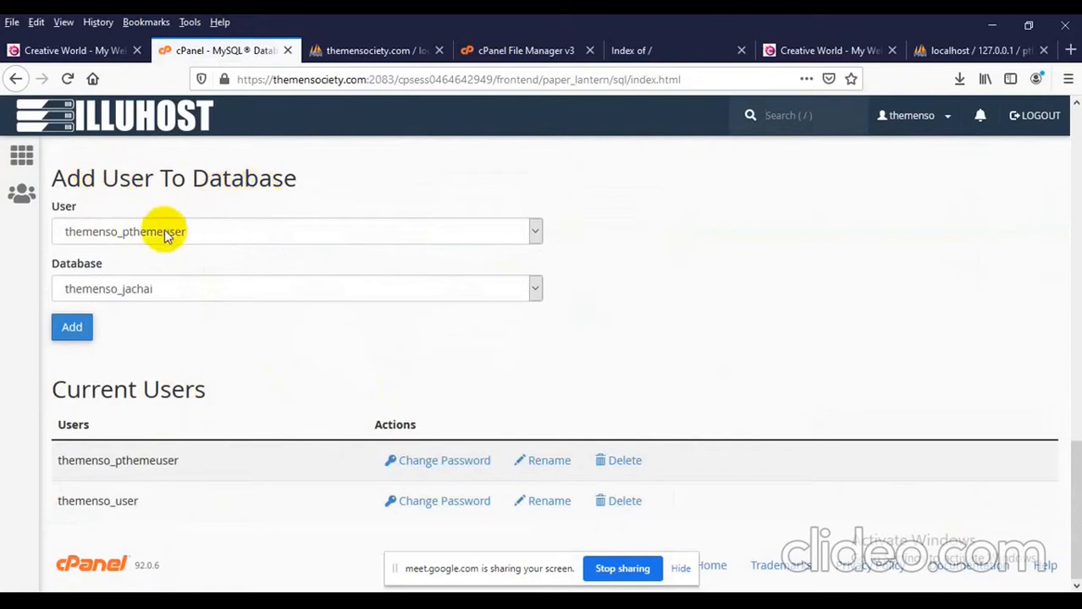
Step: Add themenso_pthemeuser to the themenso_ptheme database with ALL PRIVILEGES
click(139, 230)
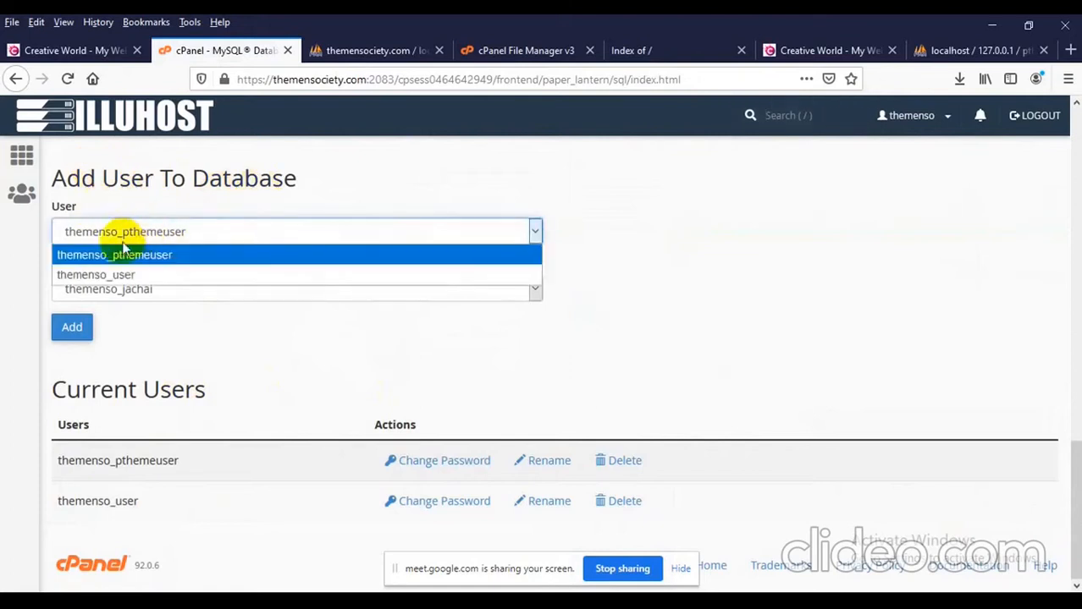
click(153, 360)
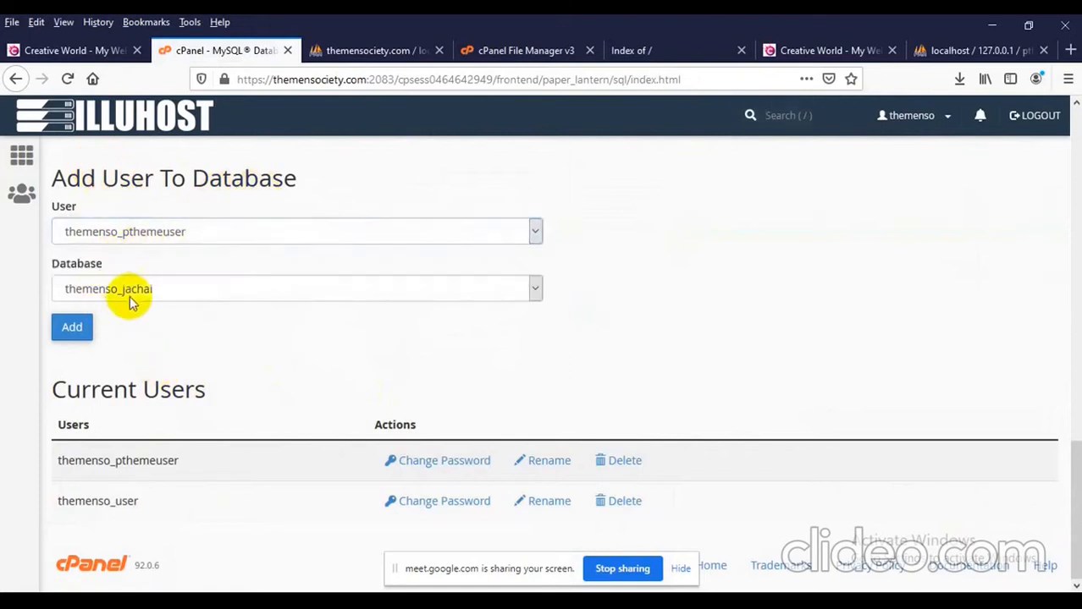
click(156, 290)
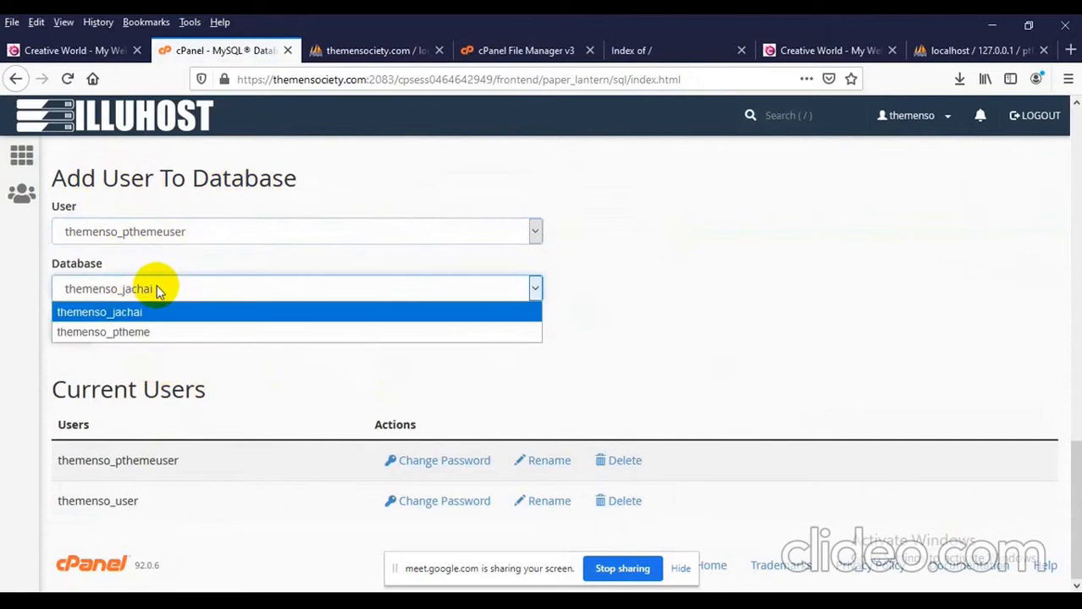
click(130, 334)
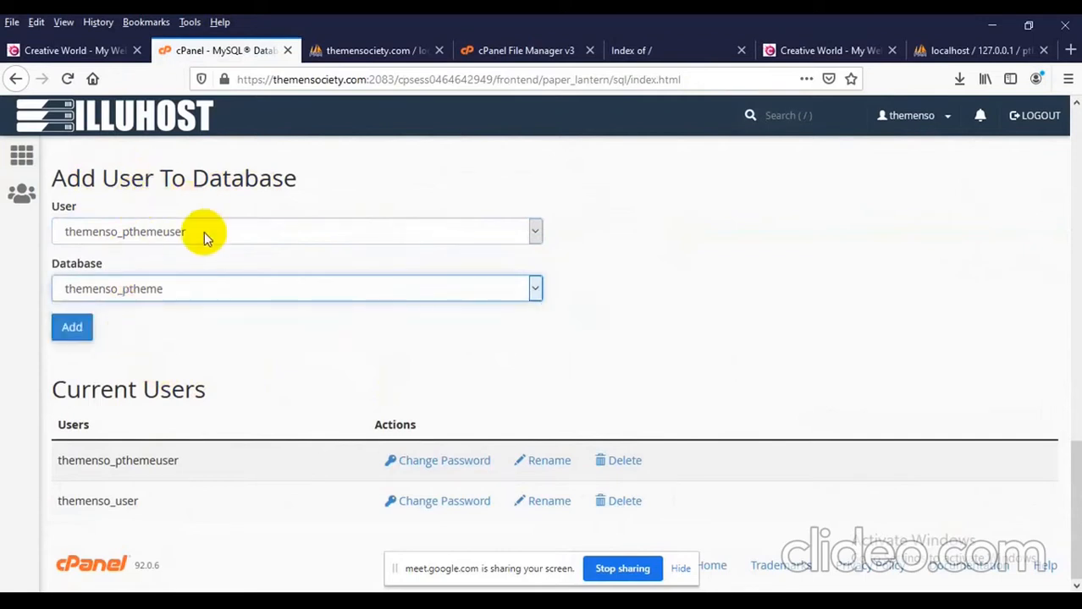
click(69, 328)
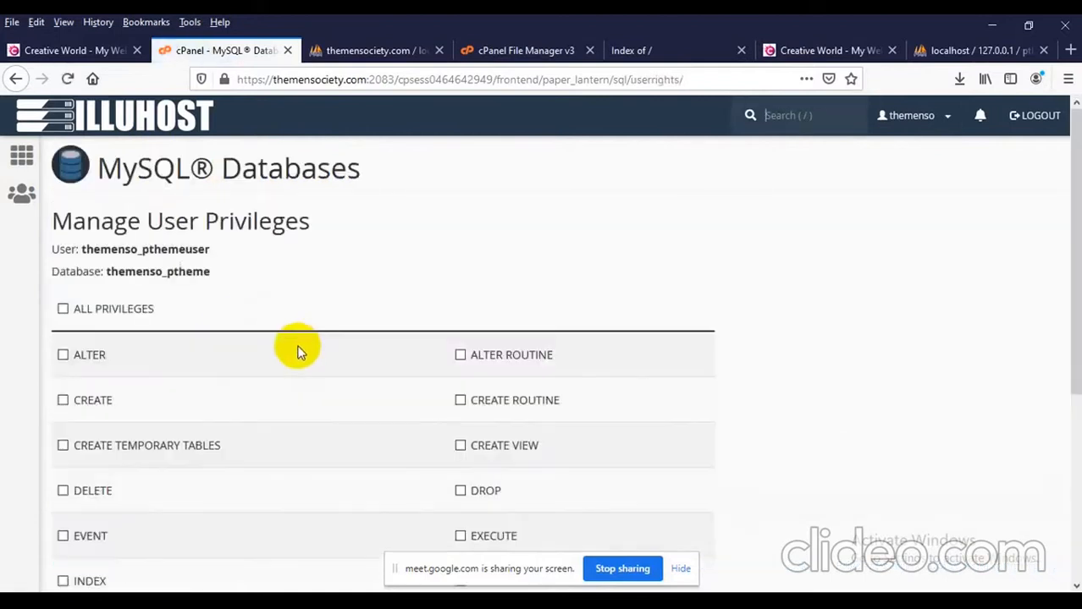
click(63, 309)
scroll(64, 308, down, 4)
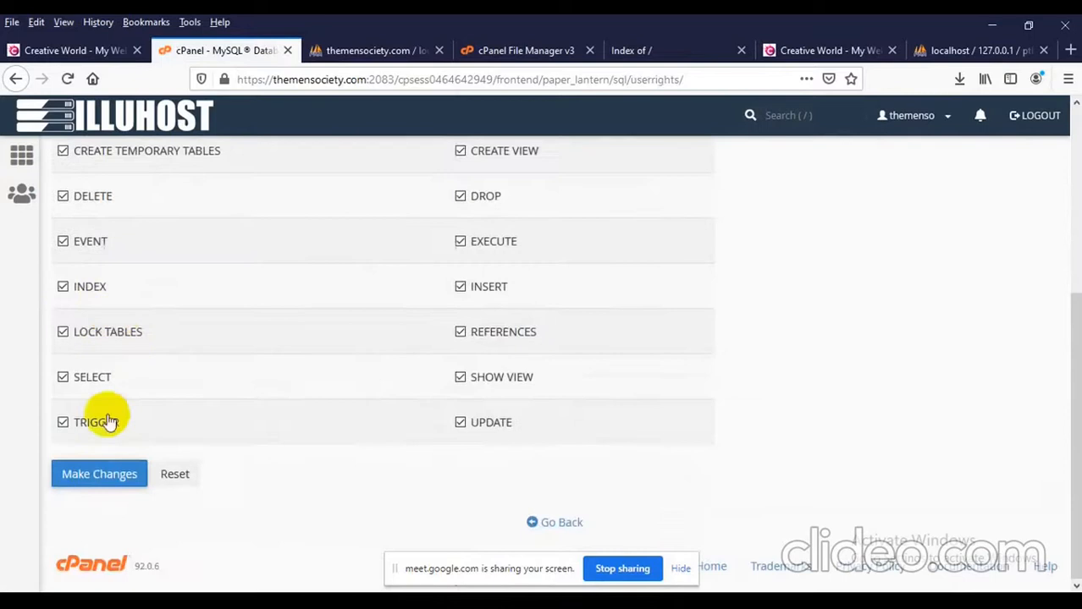
click(87, 476)
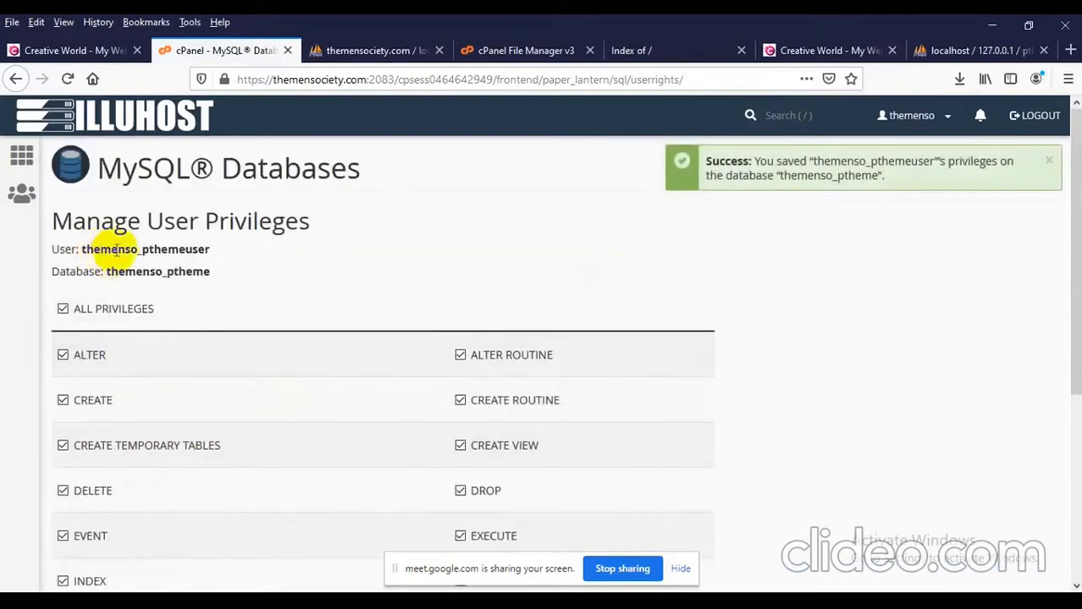
Step: Reload phpMyAdmin and open themenso_ptheme to confirm it has no tables yet
click(338, 50)
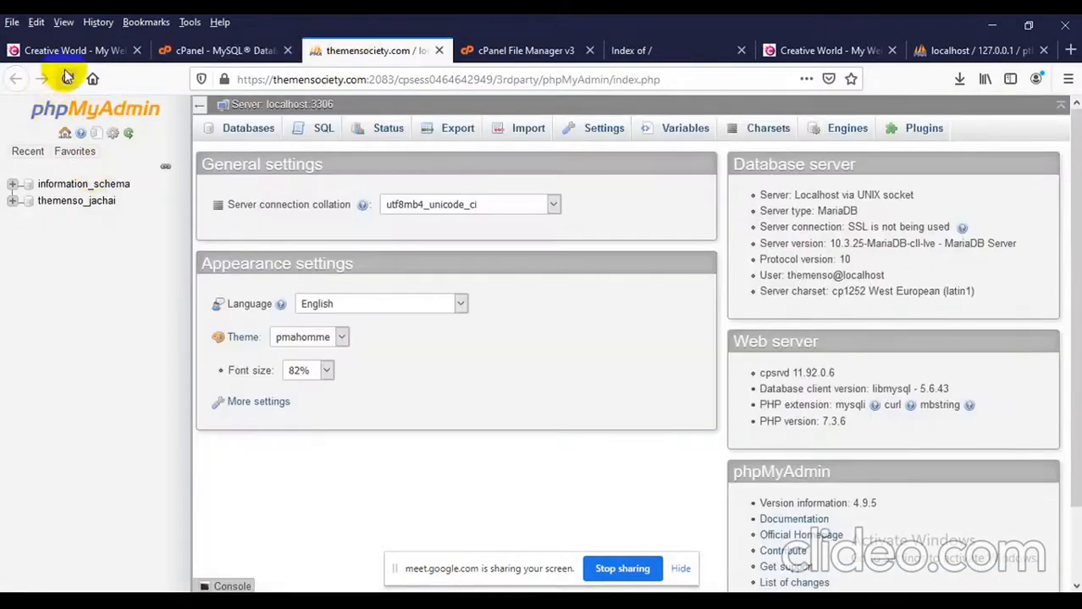
click(98, 114)
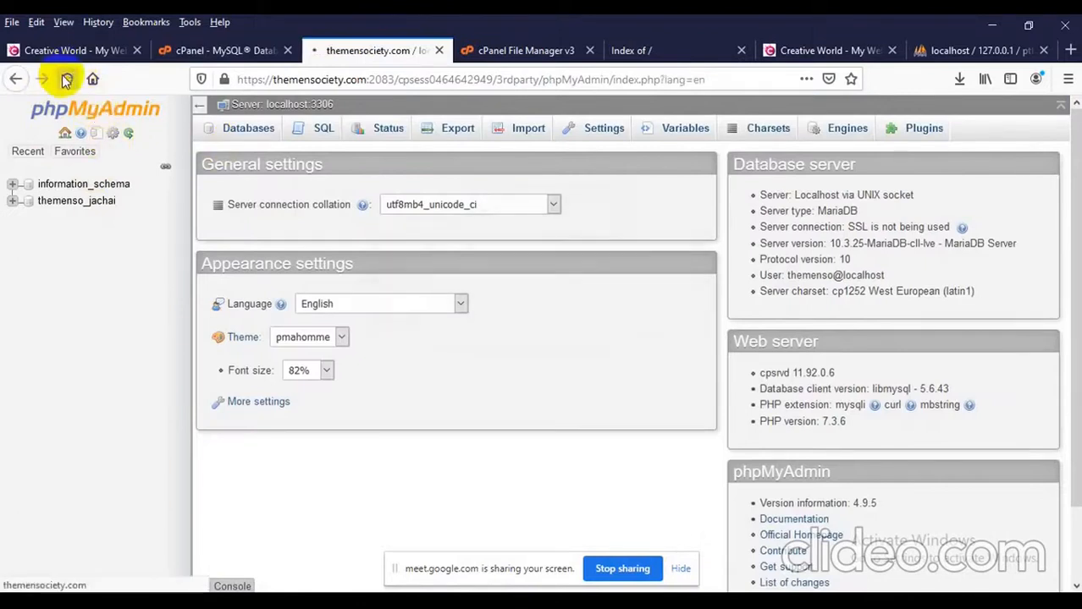
click(66, 80)
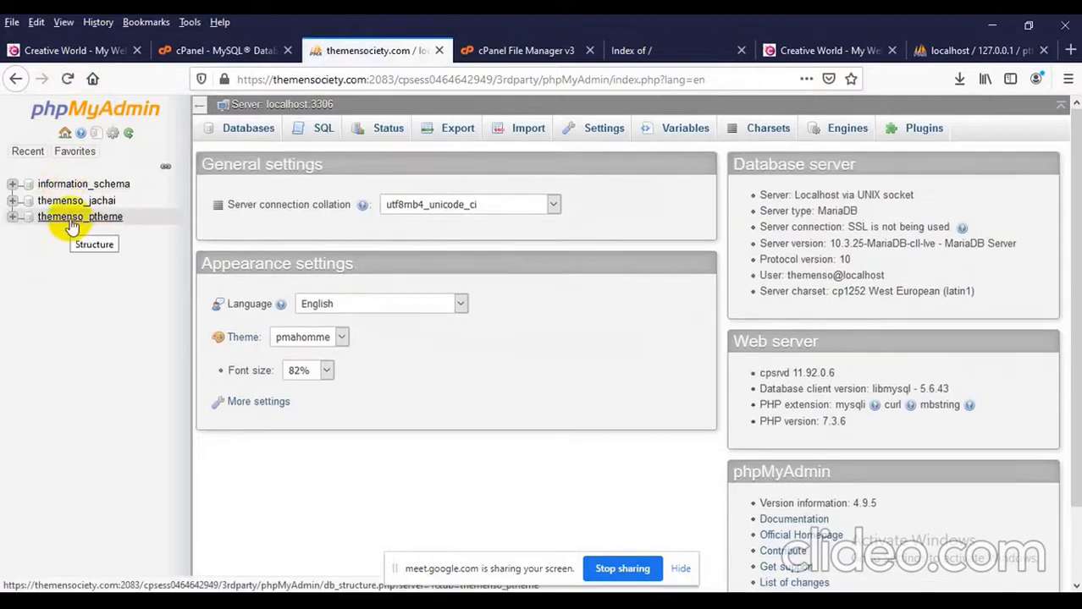
click(72, 220)
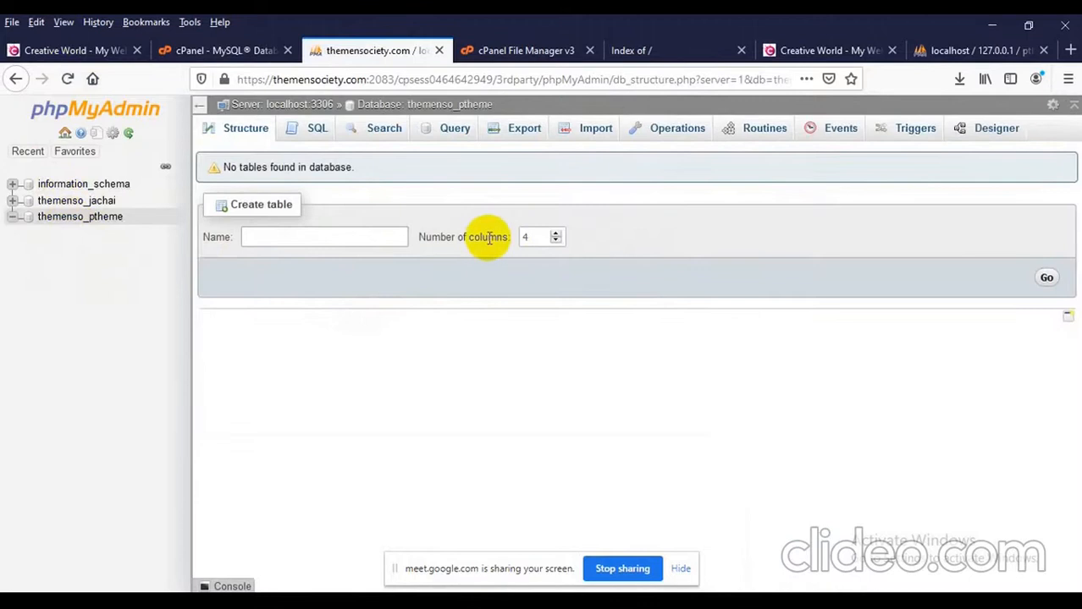
click(84, 217)
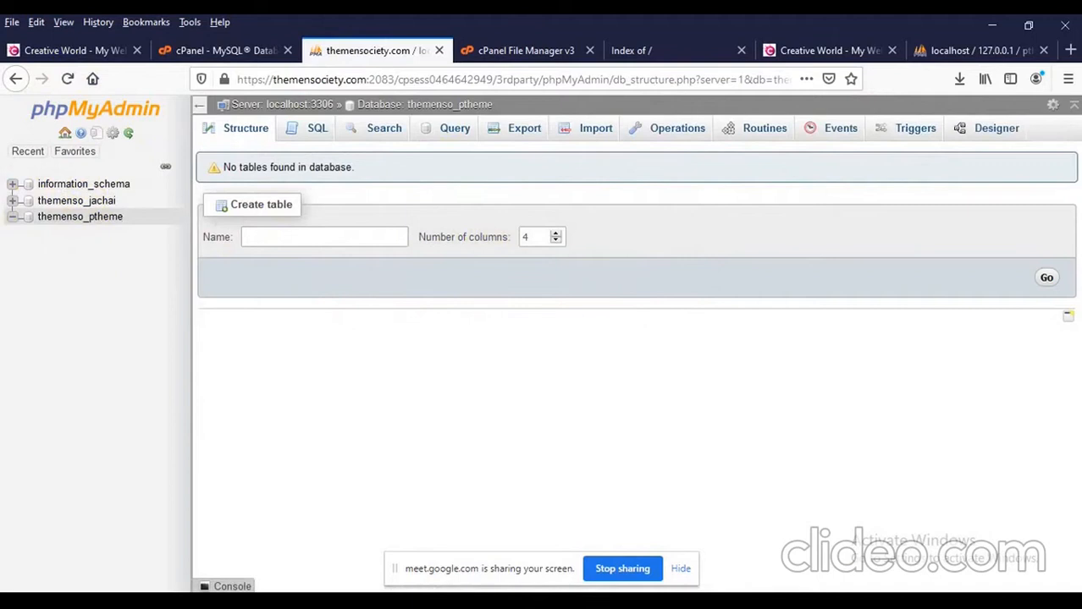
Step: Minimize the browser and notes to watch WinRAR's progress building ptheme.zip
mouse_move(364, 602)
click(357, 514)
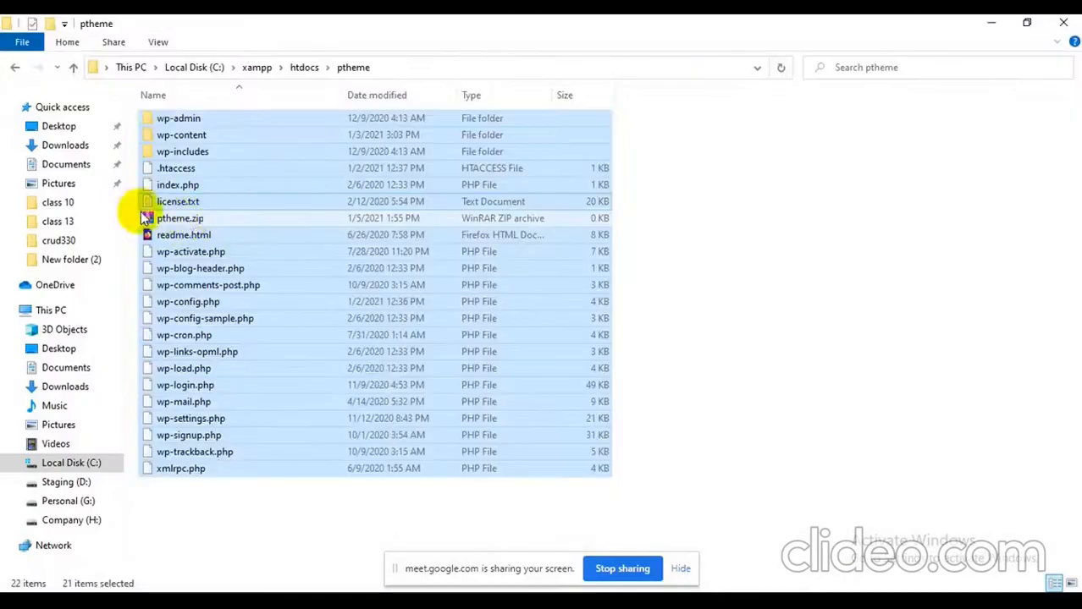
click(186, 218)
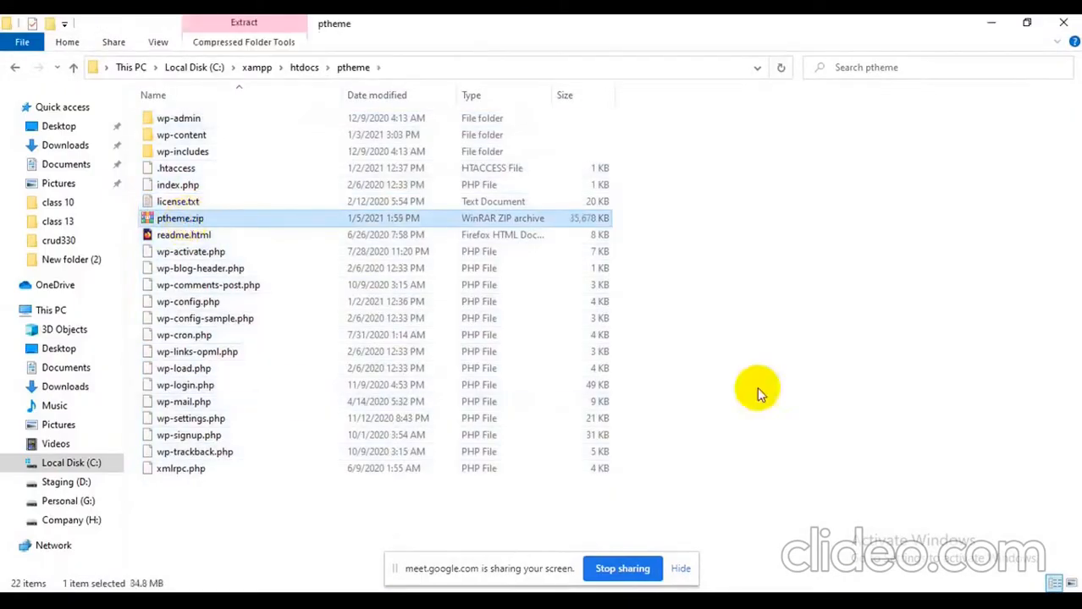
click(1053, 22)
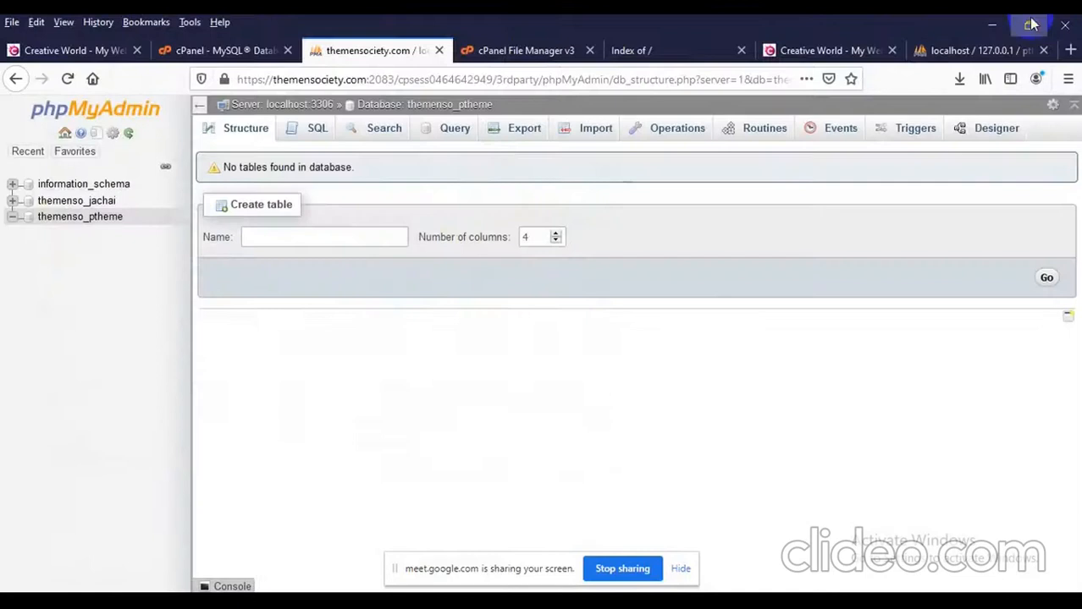
click(995, 26)
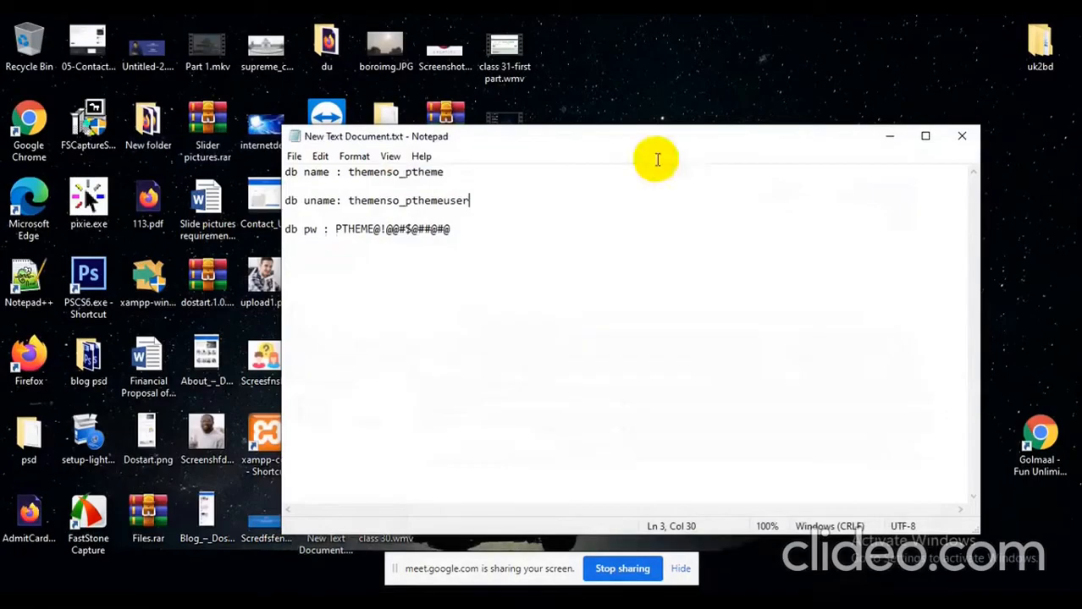
click(891, 135)
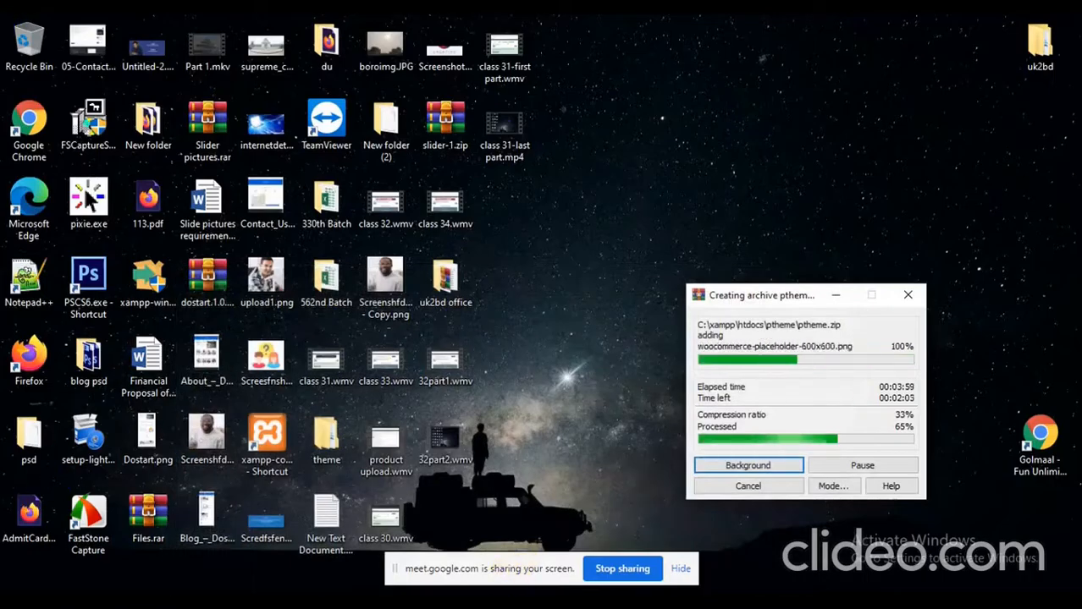
click(481, 497)
Step: Browse to C:\xampp\htdocs\ptheme and refresh to check ptheme.zip's current size
key(super+e)
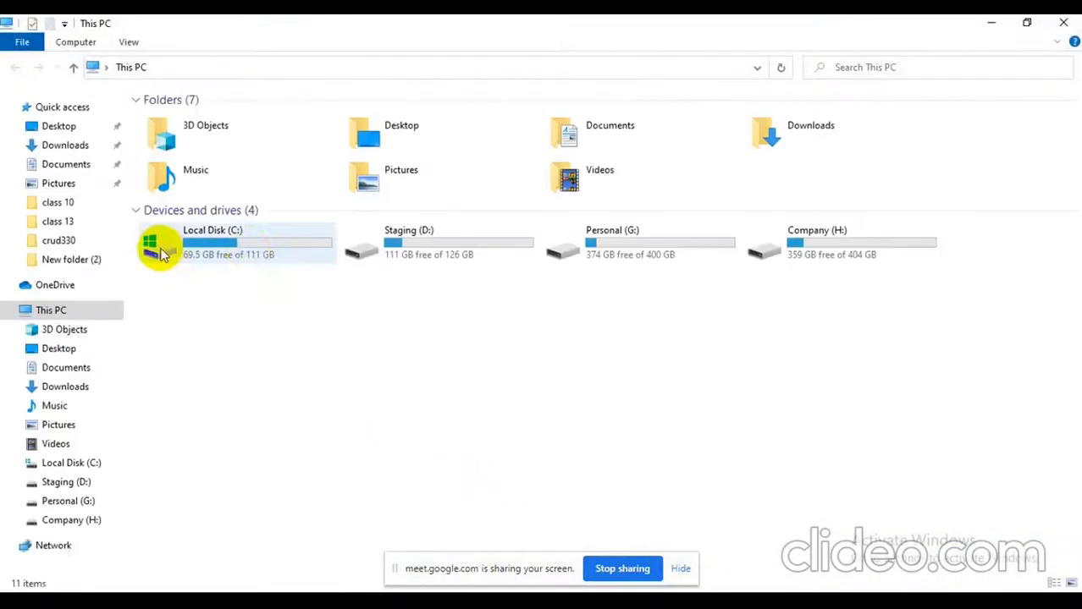
click(249, 253)
double_click(249, 253)
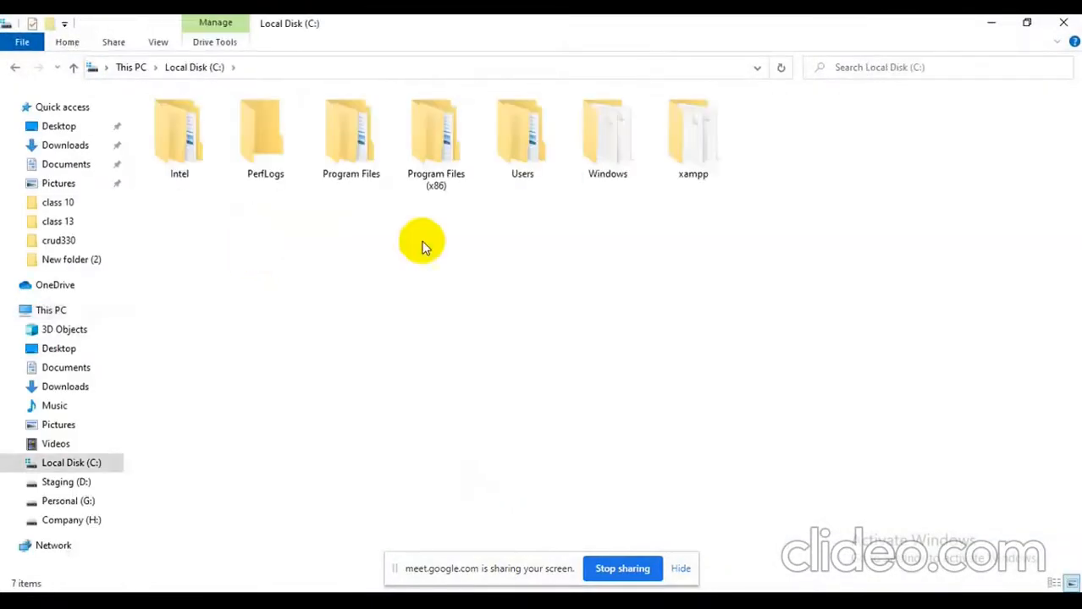
double_click(677, 149)
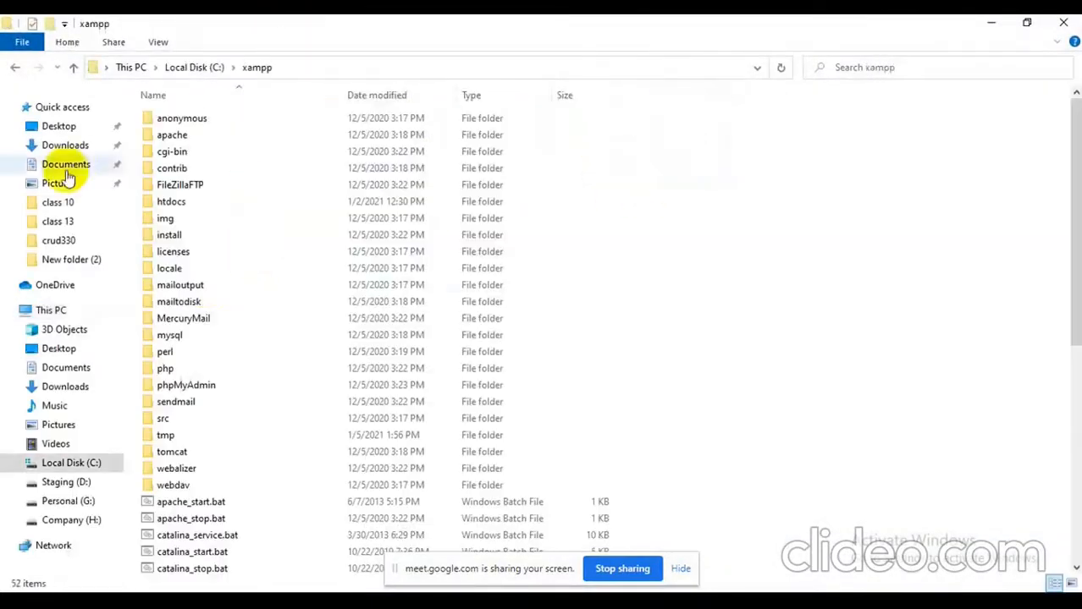
double_click(202, 204)
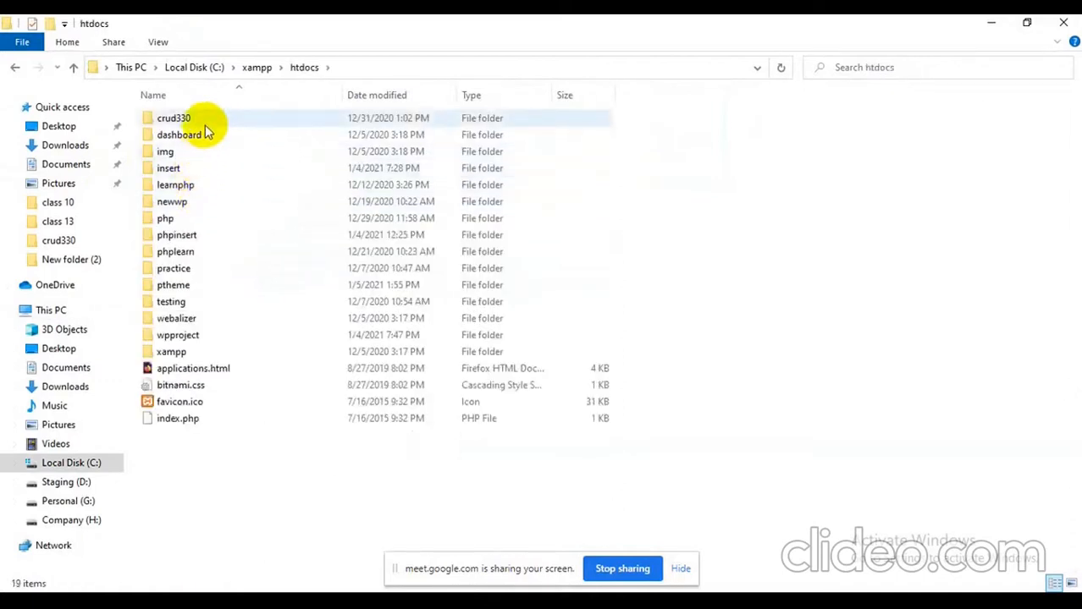
click(207, 285)
double_click(208, 285)
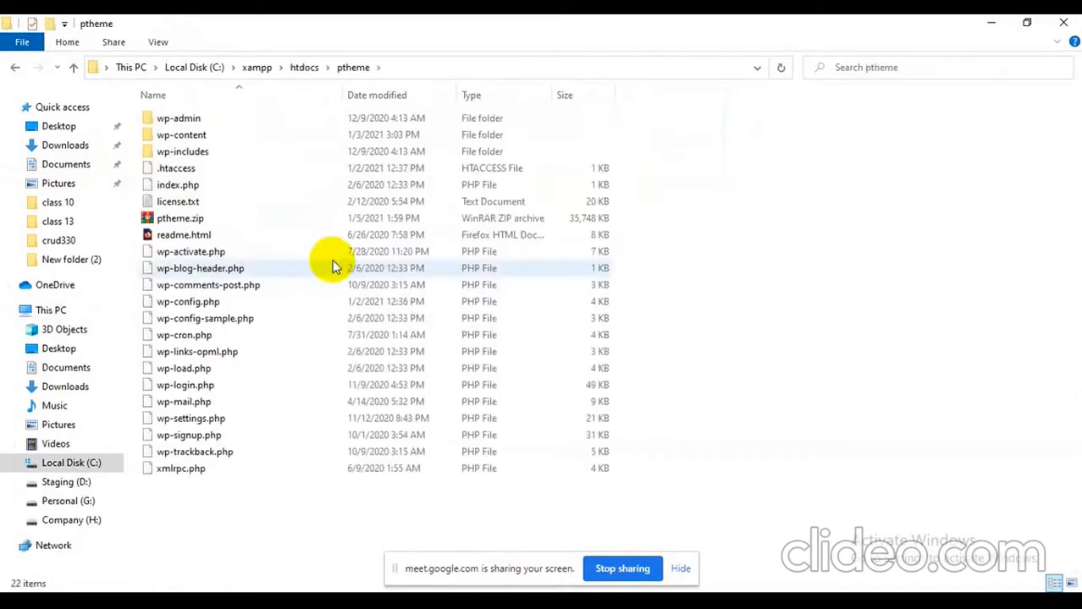
right_click(807, 222)
click(835, 266)
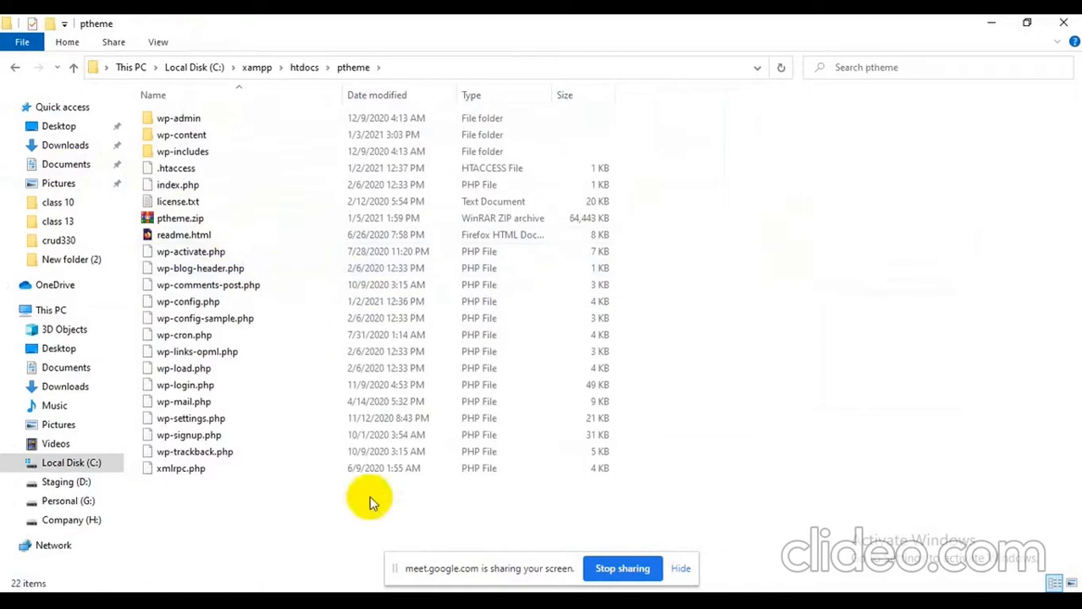
key(alt+Tab)
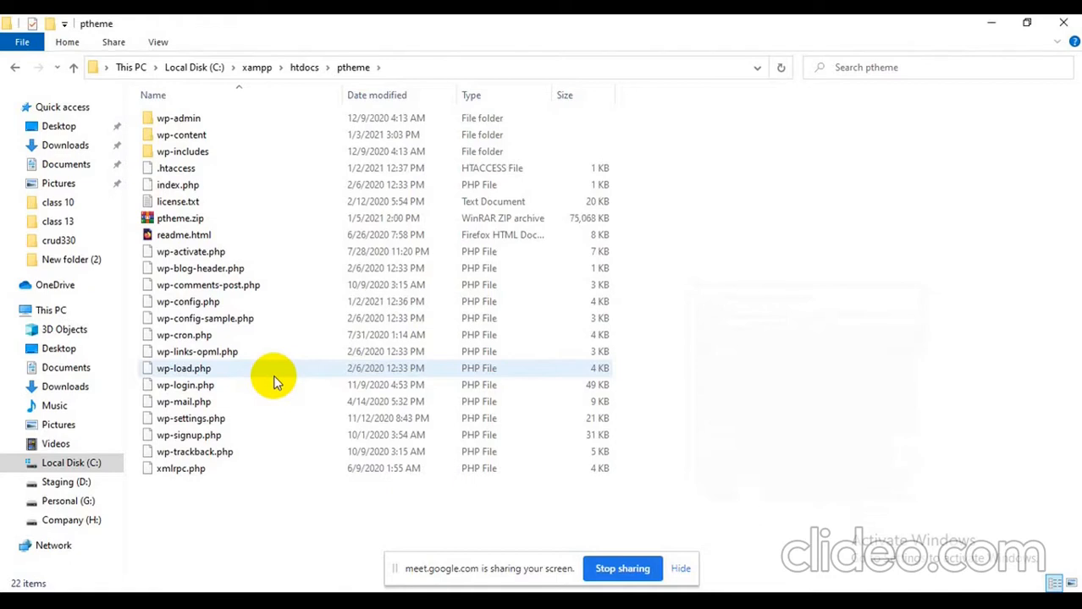
Step: Paste the finished ptheme.zip into Desktop\New folder (2) beside ptheme(1).sql
click(197, 218)
click(1063, 23)
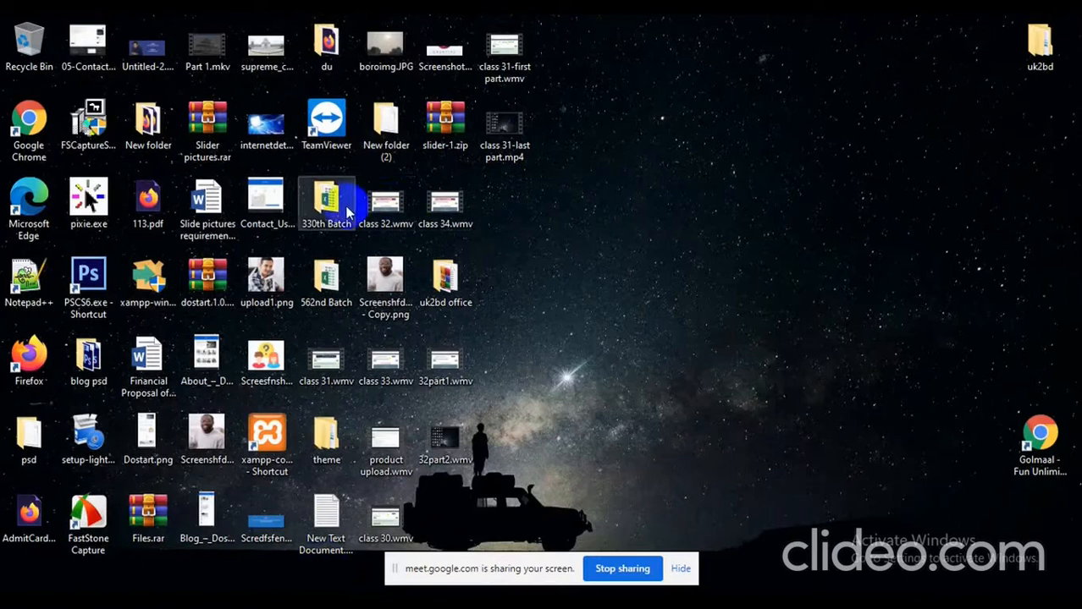
double_click(385, 161)
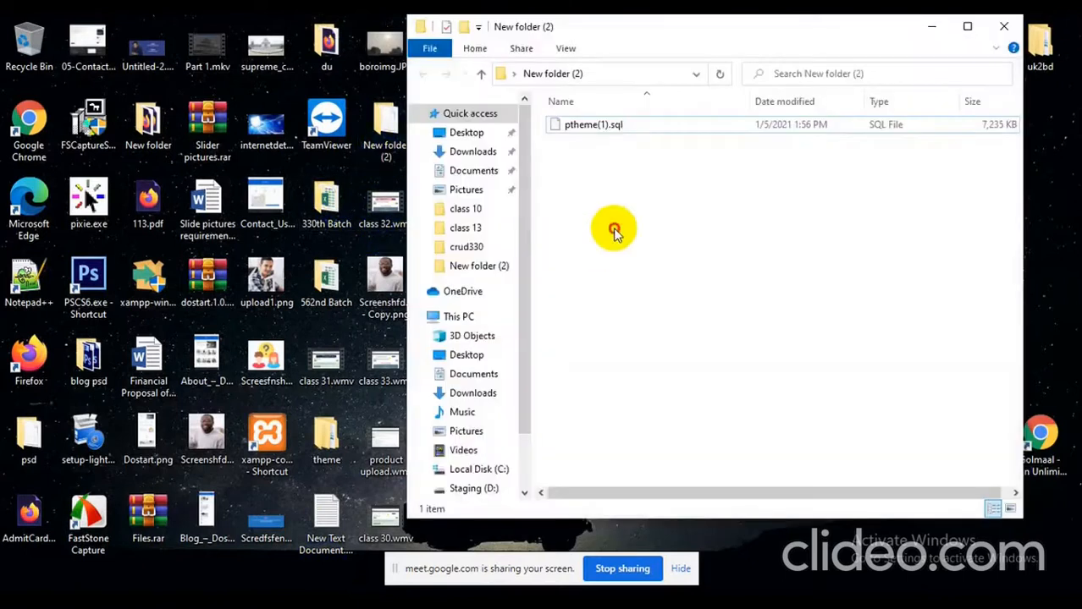
key(ctrl+v)
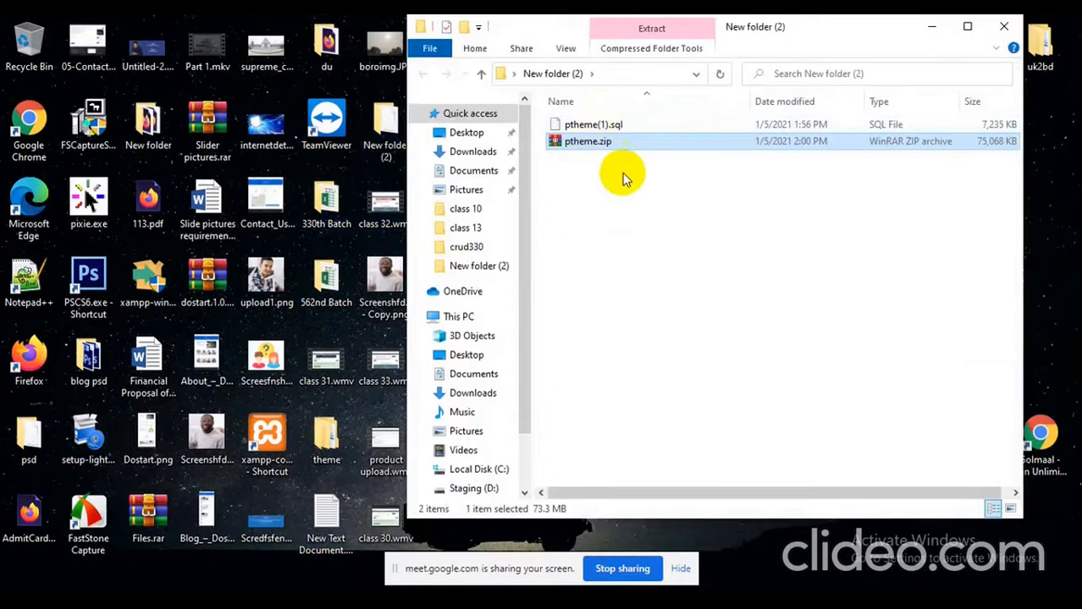
click(495, 601)
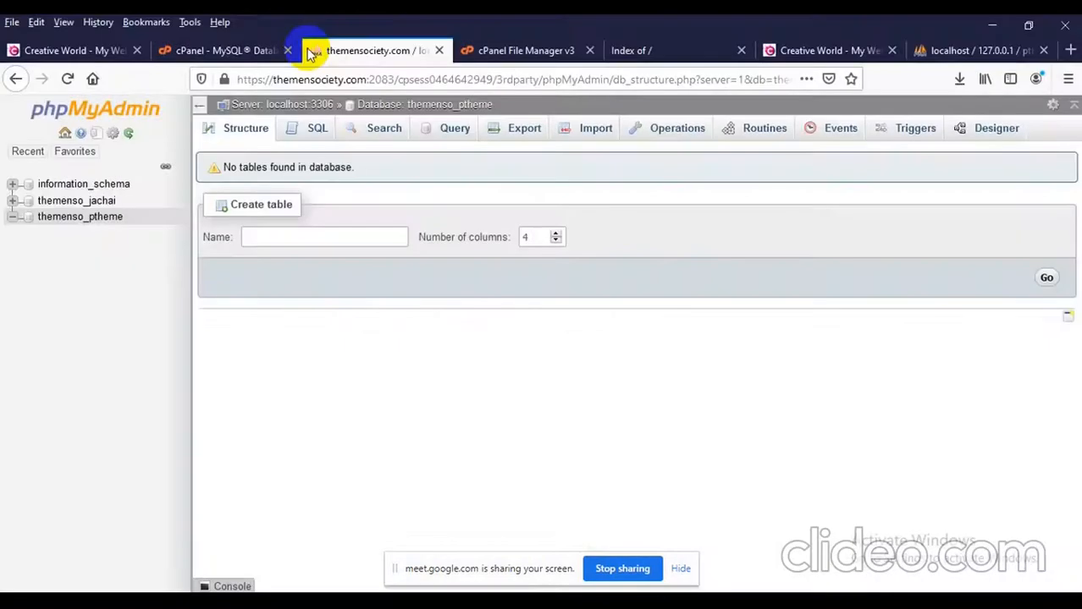
Step: Upload ptheme.zip from the computer into public_html through cPanel File Manager
click(508, 51)
click(637, 50)
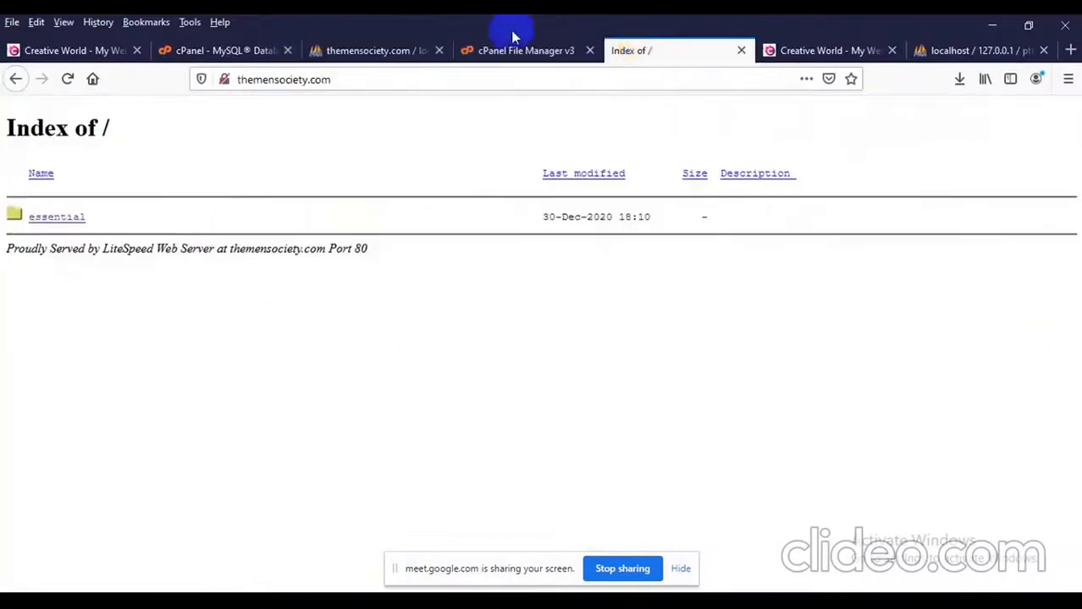
click(526, 49)
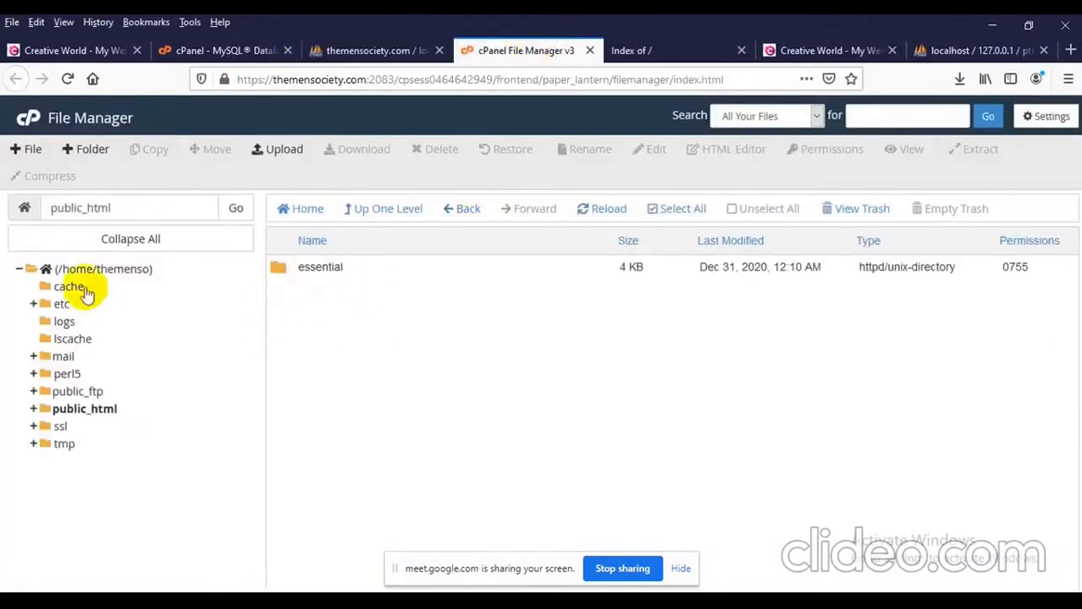
drag(138, 207, 29, 208)
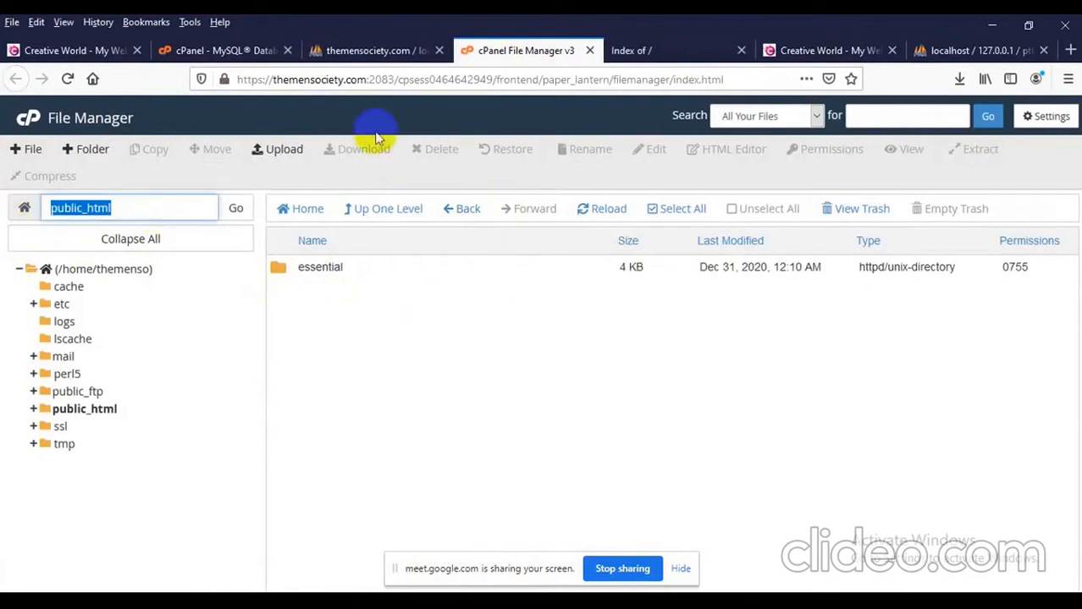
click(273, 150)
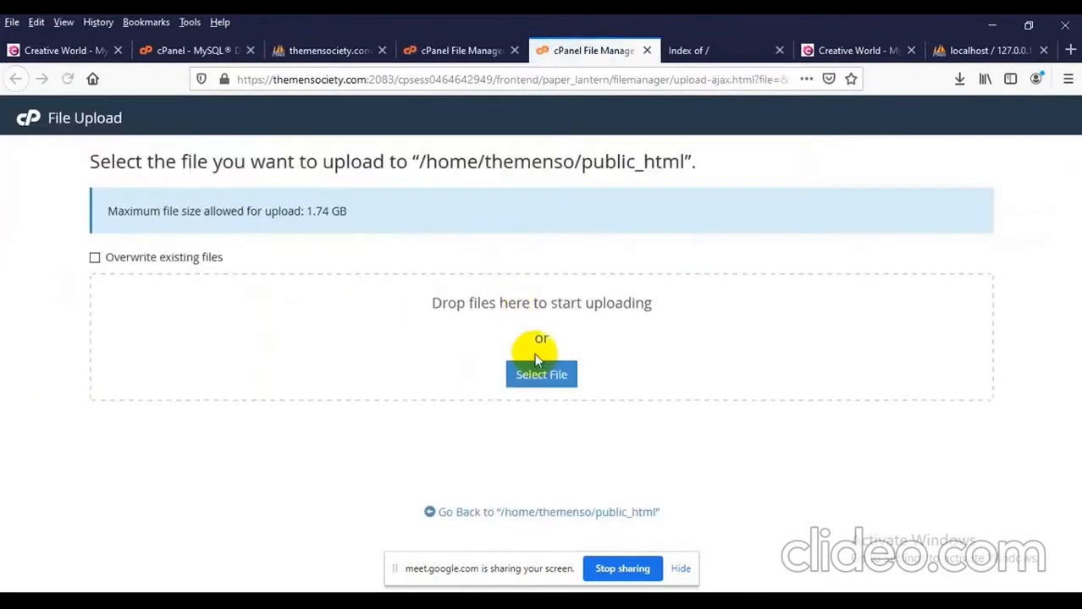
click(538, 376)
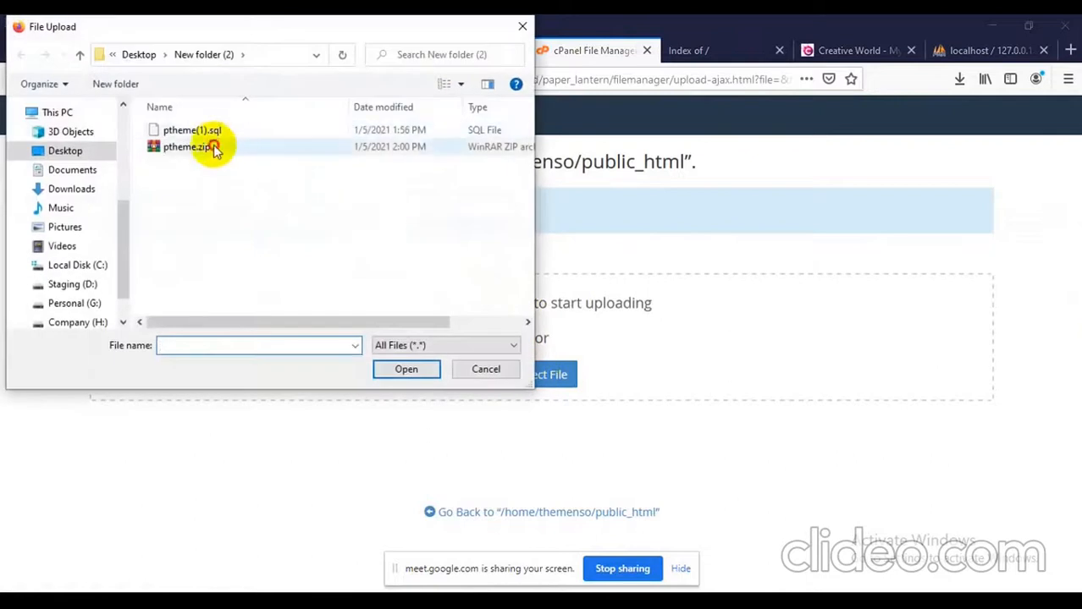
double_click(213, 148)
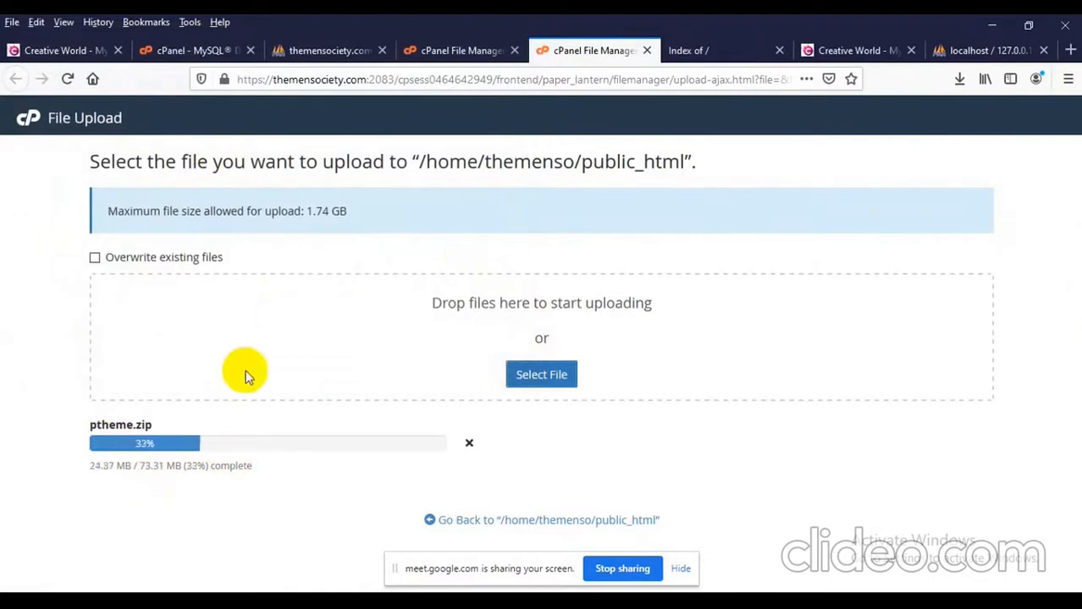
click(326, 52)
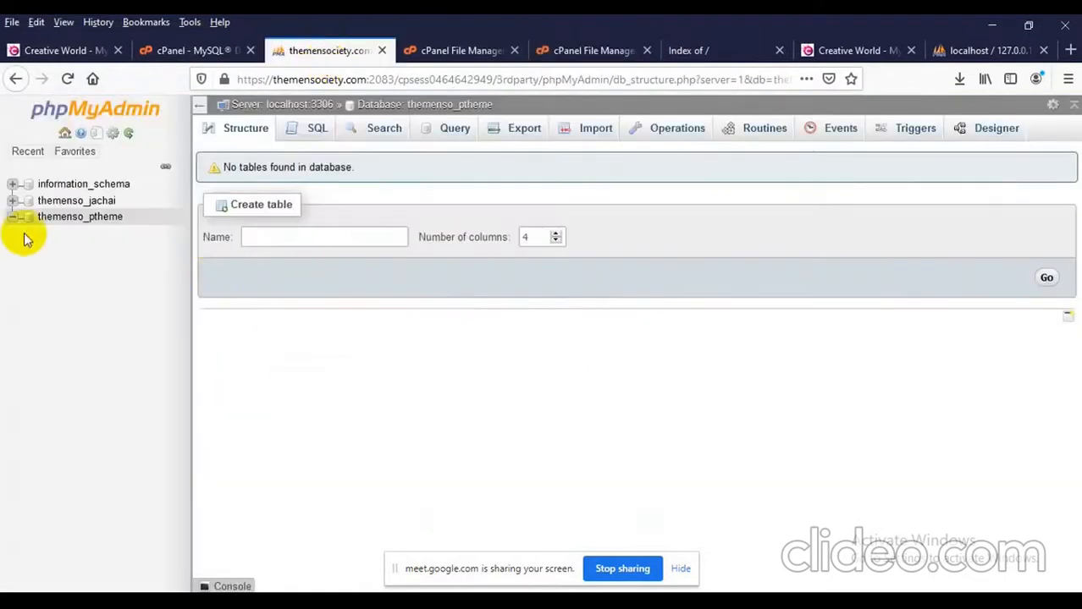
Step: Import ptheme(1).sql into the themenso_ptheme database via phpMyAdmin's Import page
click(73, 220)
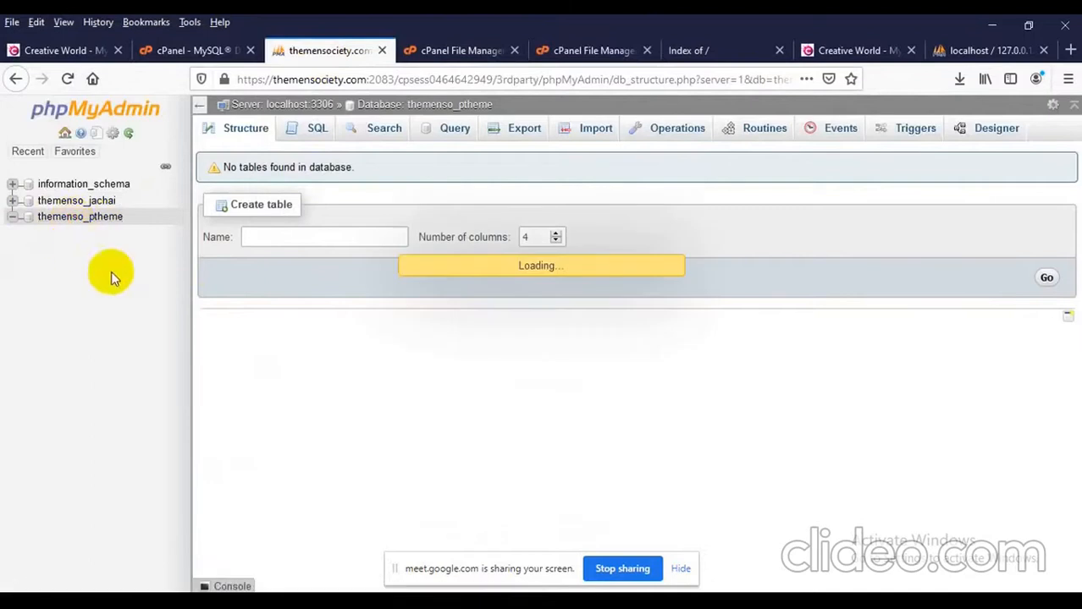
click(588, 131)
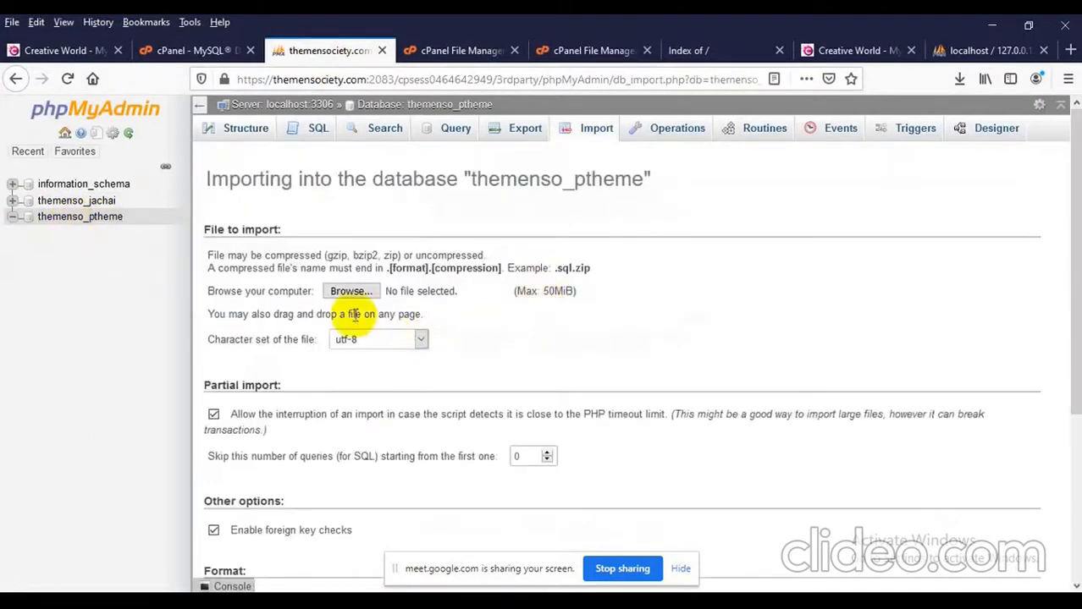
click(350, 292)
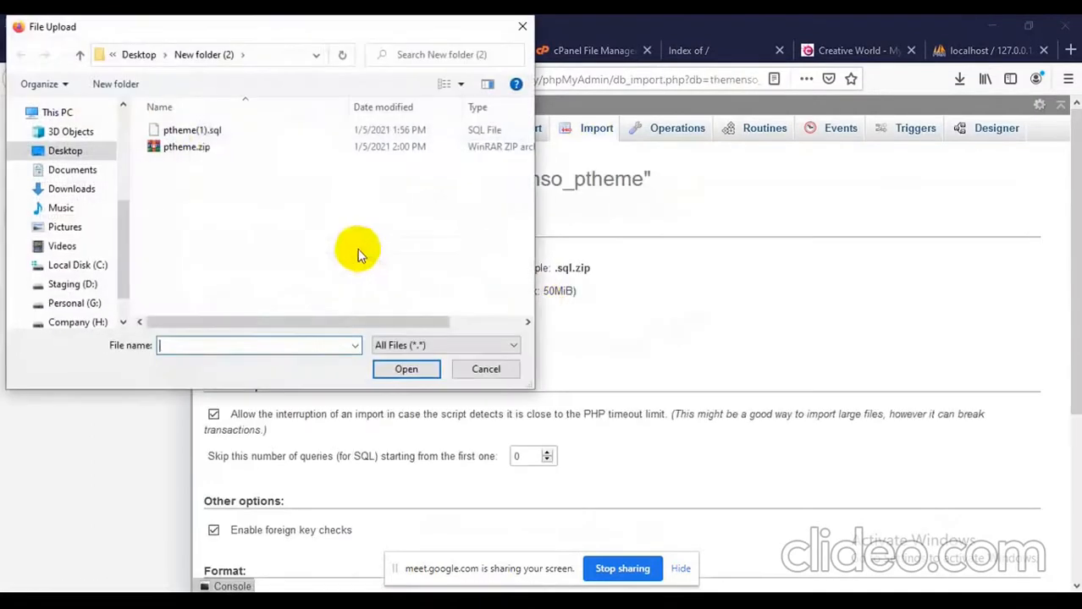
double_click(203, 132)
scroll(355, 372, down, 5)
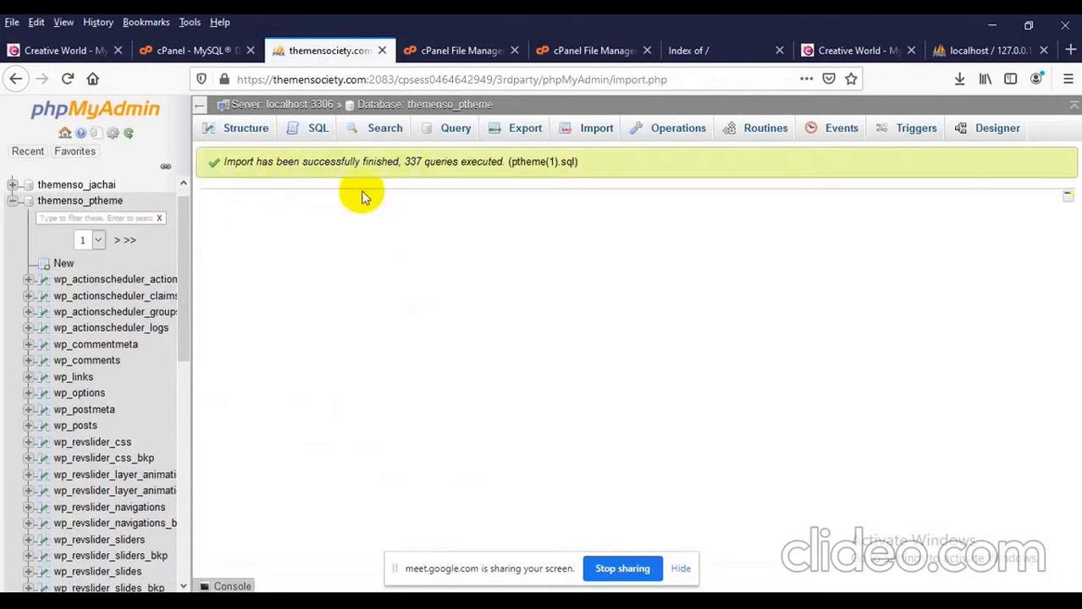
click(576, 51)
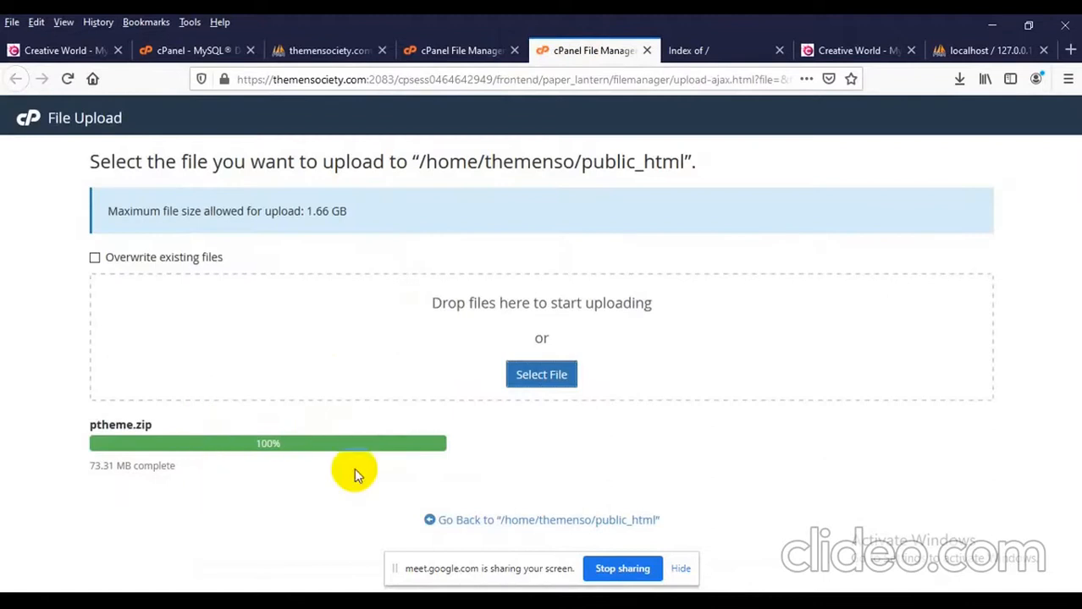
Step: Extract the uploaded ptheme.zip into public_html and review the resulting WordPress files
click(507, 520)
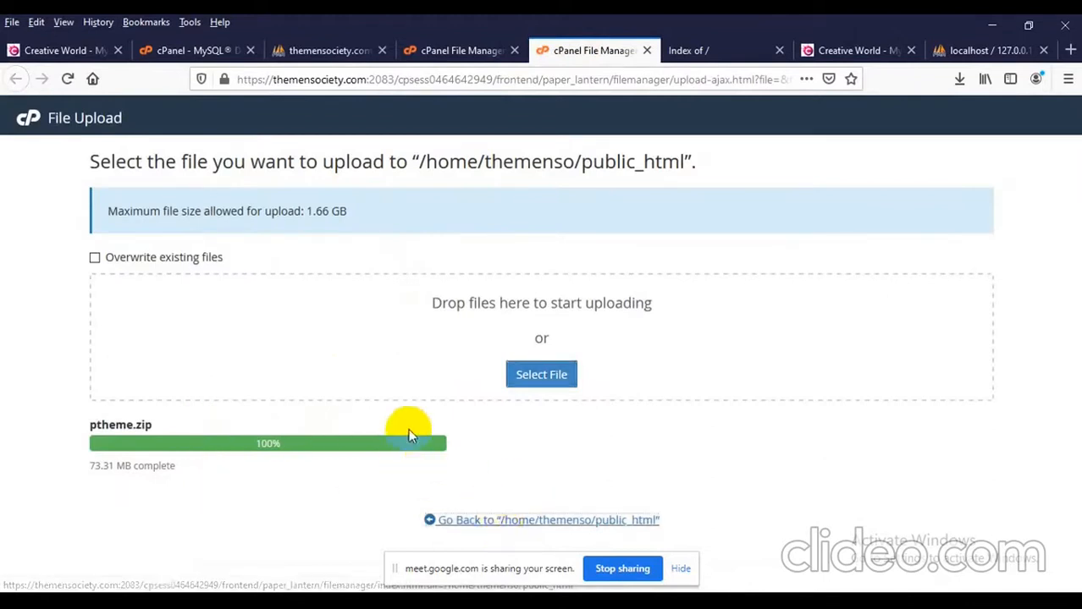
key(ctrl+w)
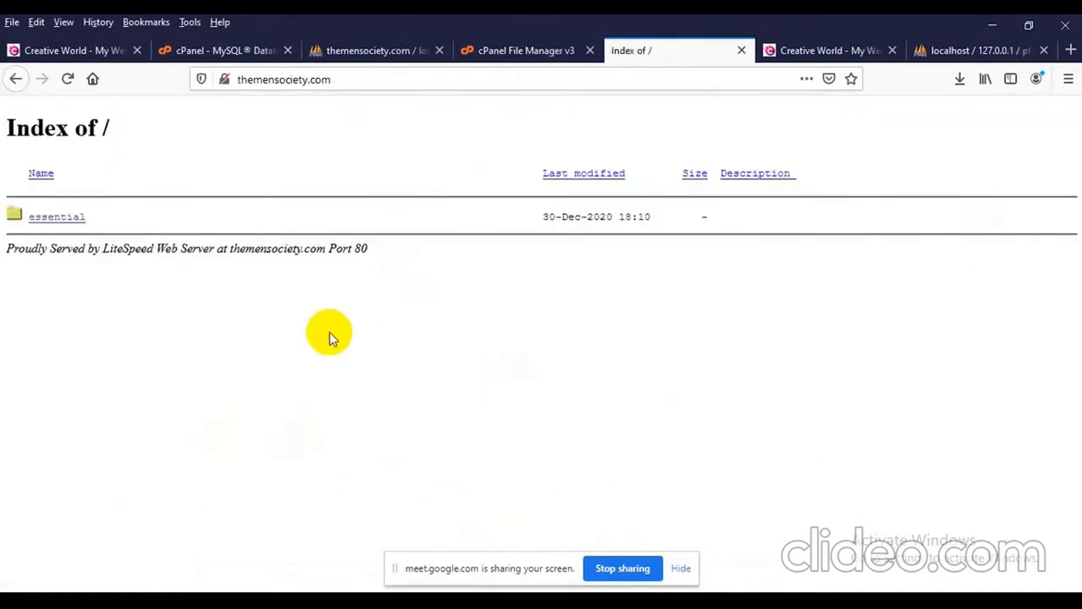
click(513, 54)
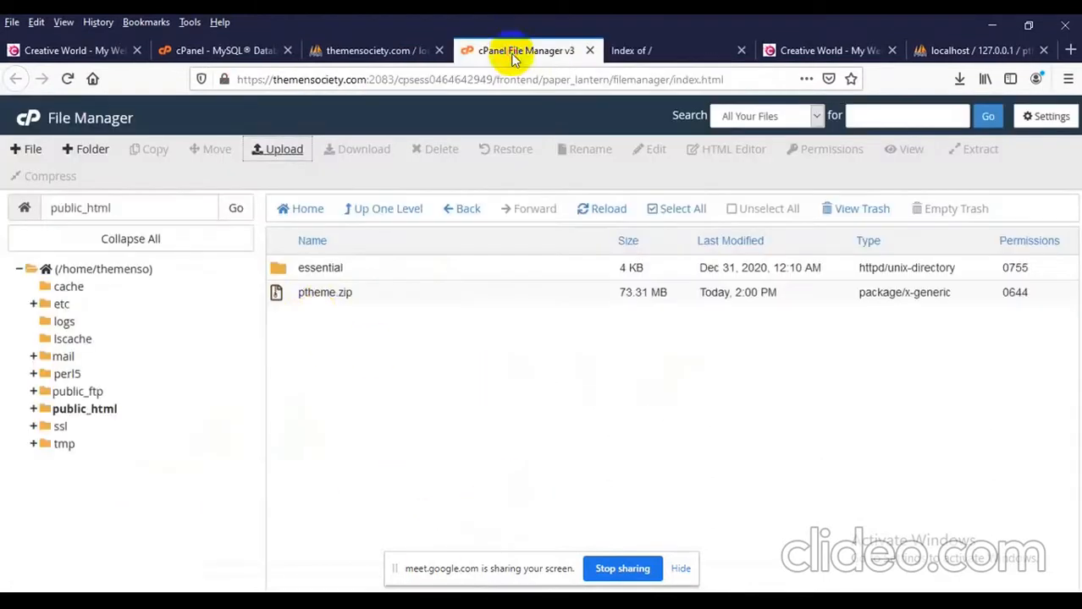
click(326, 292)
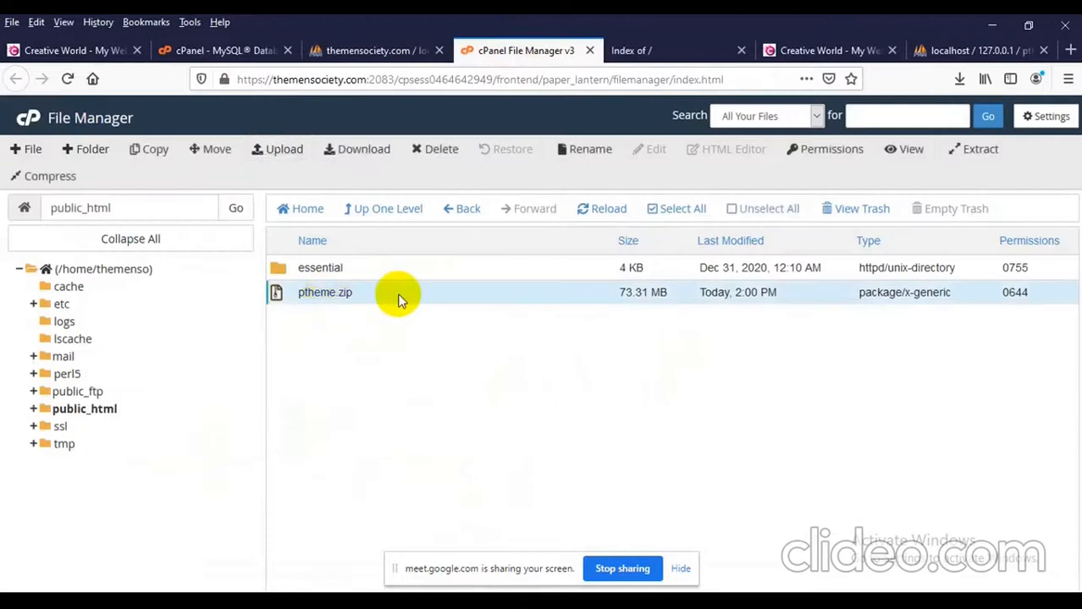
right_click(344, 293)
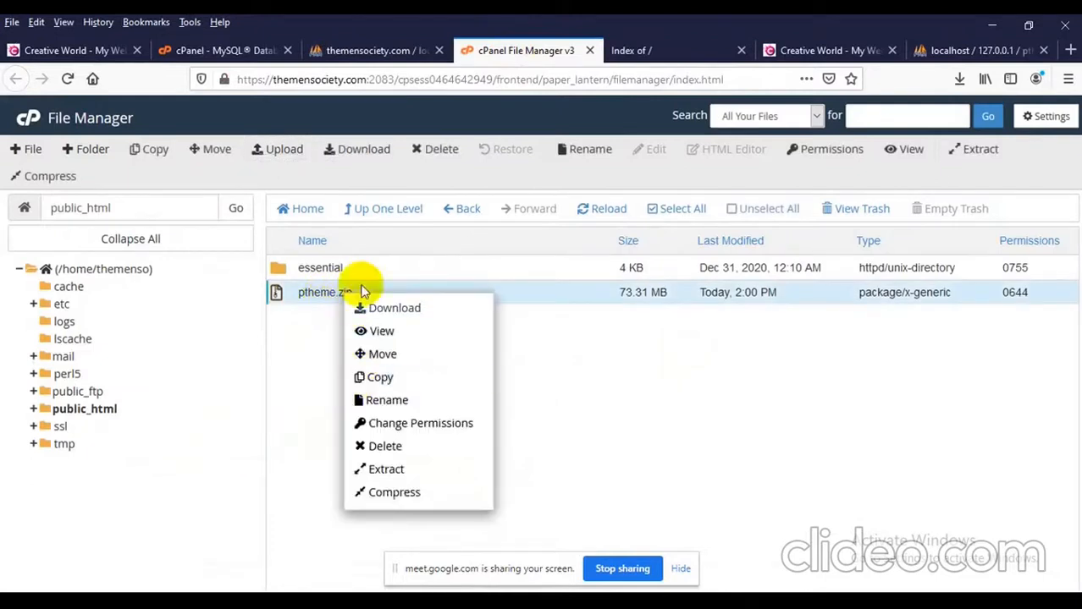
click(394, 477)
click(648, 424)
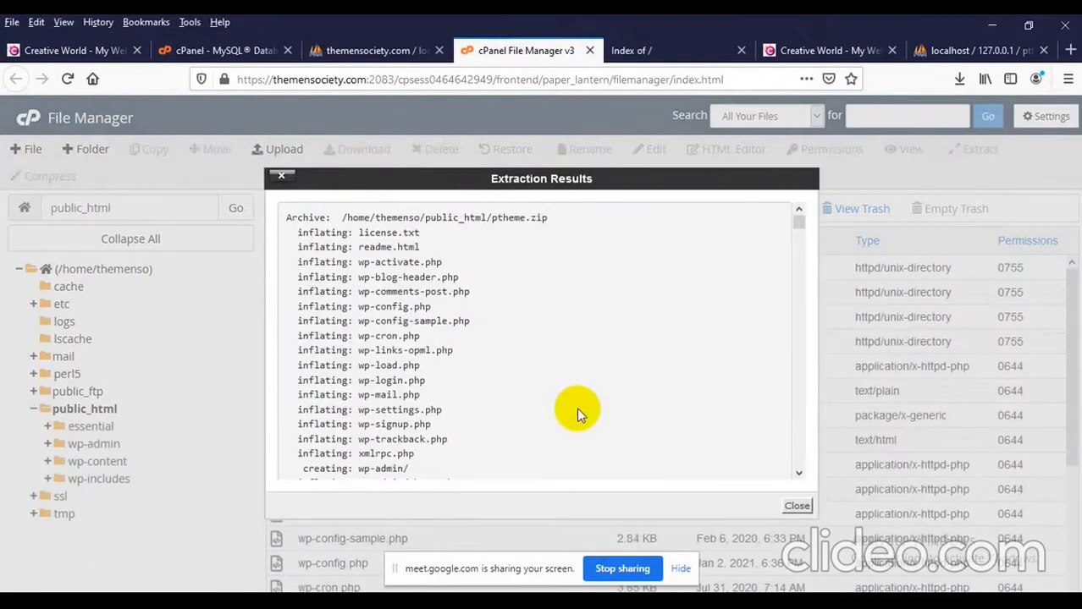
click(795, 506)
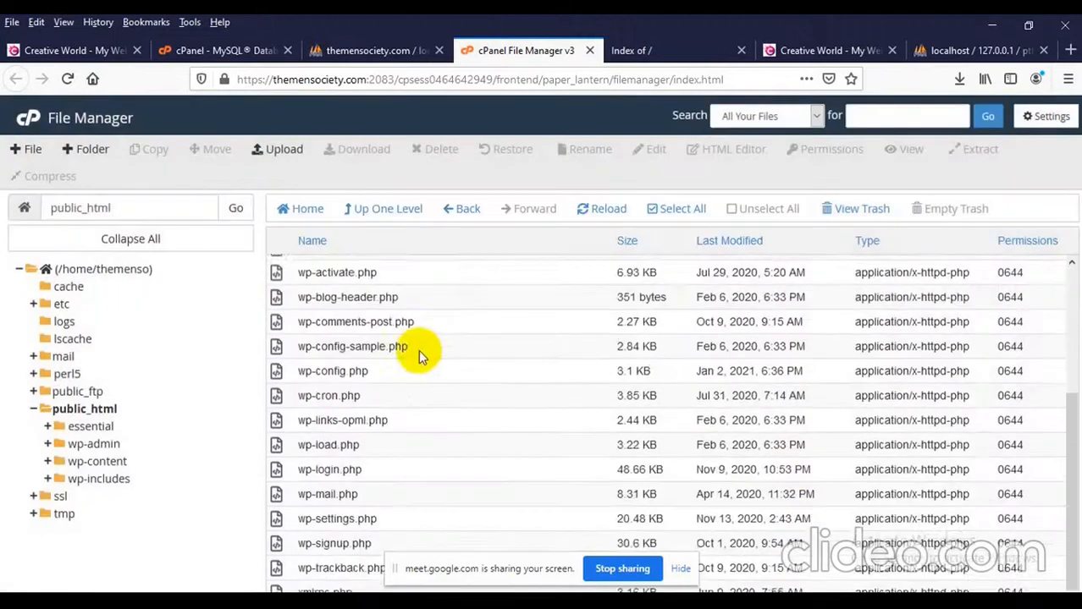
click(633, 50)
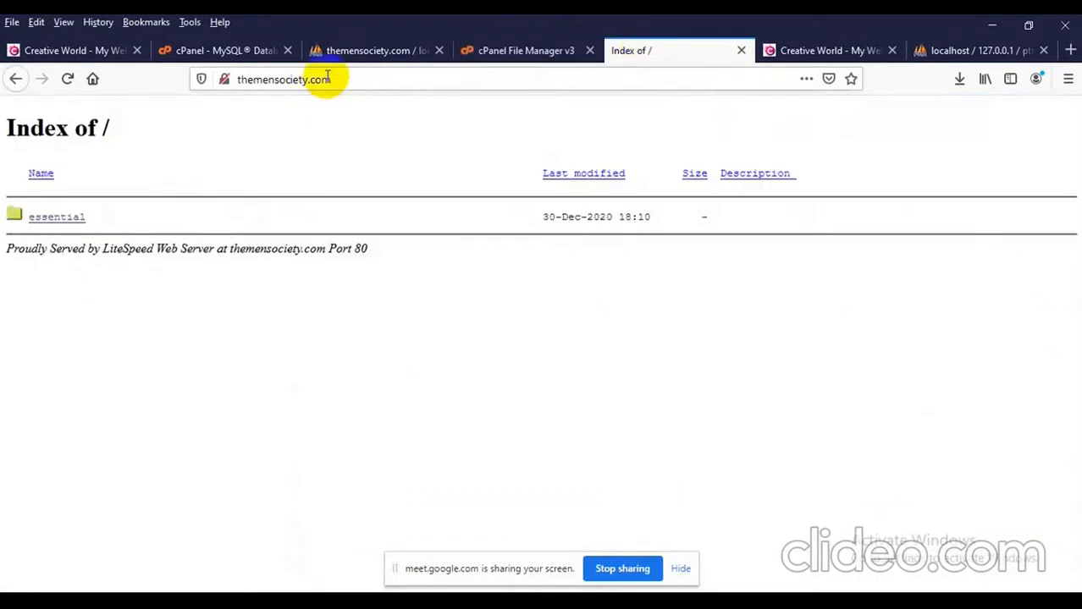
Step: Reload themensociety.com and confirm it shows a database connection error
click(326, 78)
key(Return)
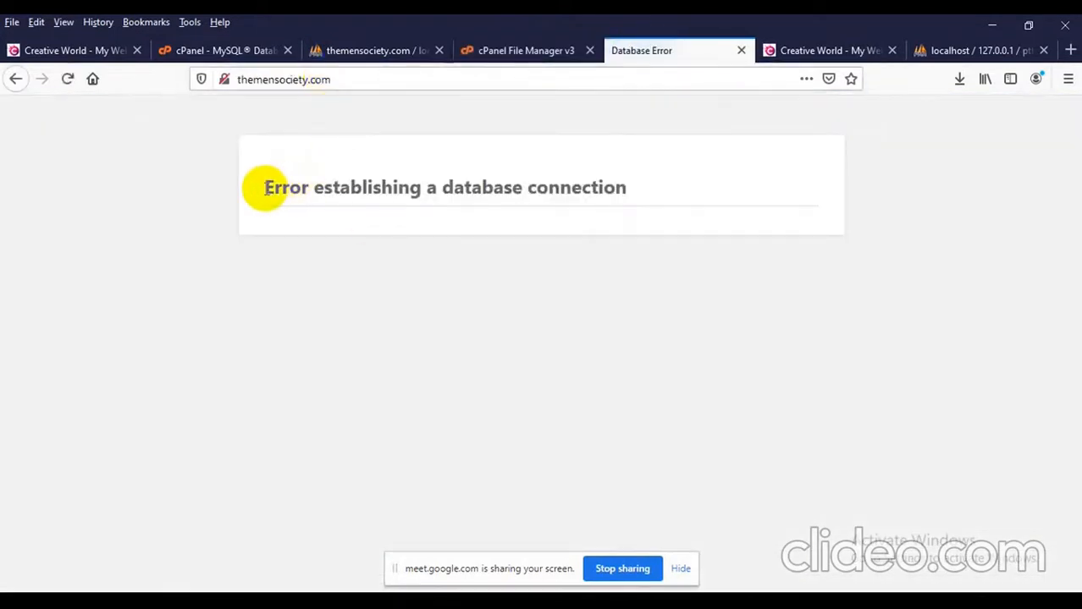
drag(262, 188, 567, 188)
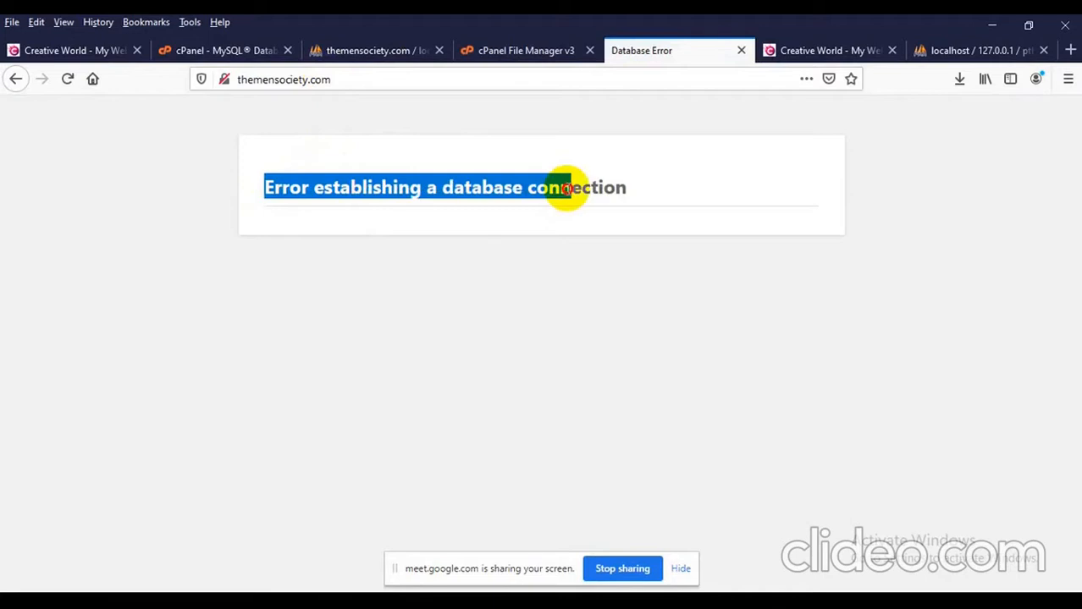
click(437, 186)
Step: Open wp-config.php from public_html in the File Manager's code editor
click(494, 53)
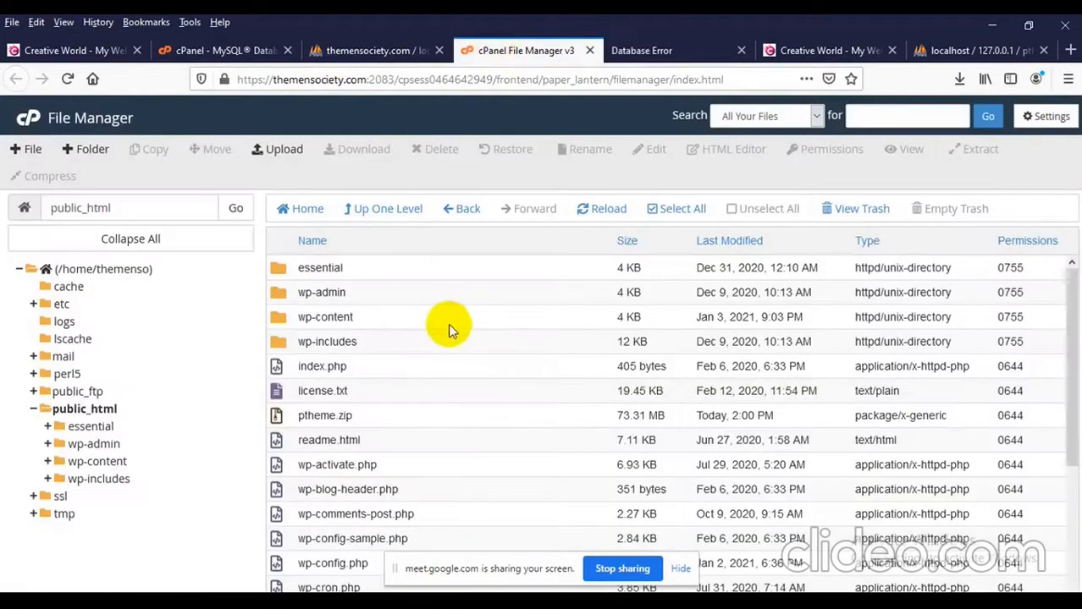
scroll(423, 317, down, 2)
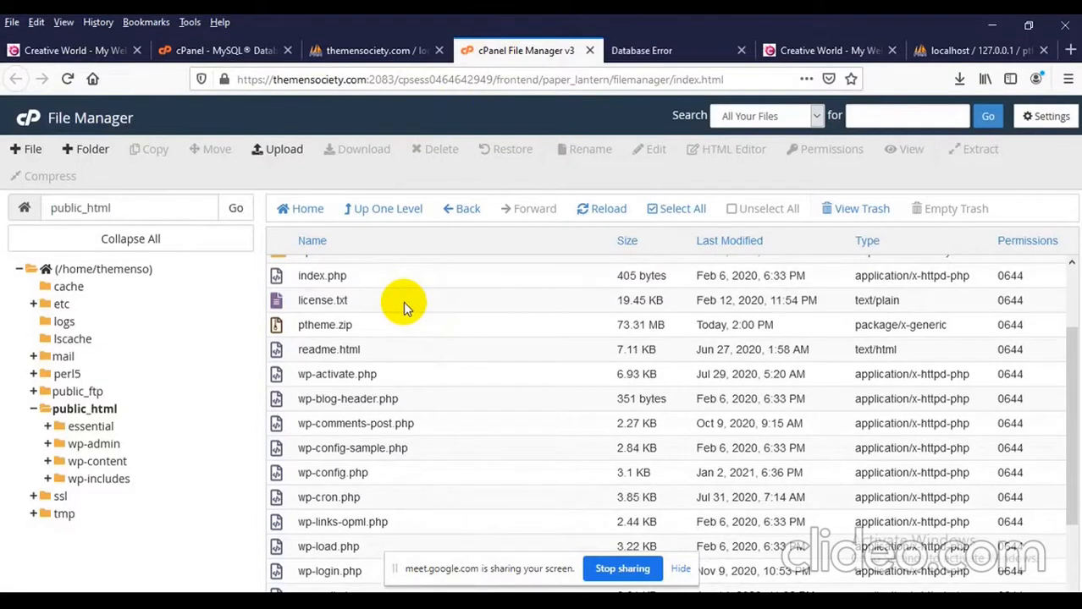
scroll(404, 305, down, 2)
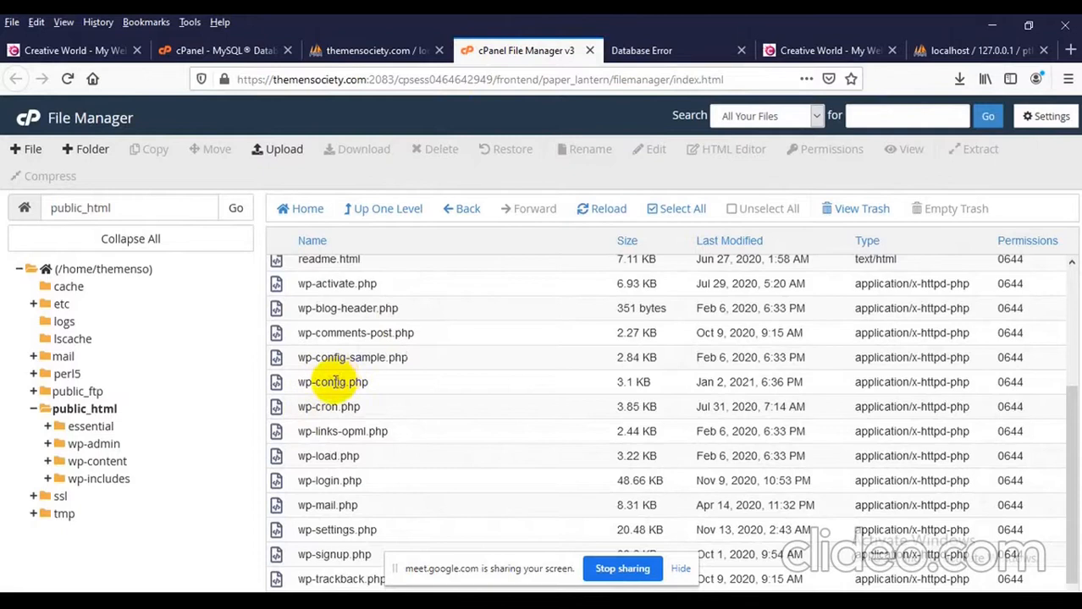
right_click(335, 382)
click(366, 430)
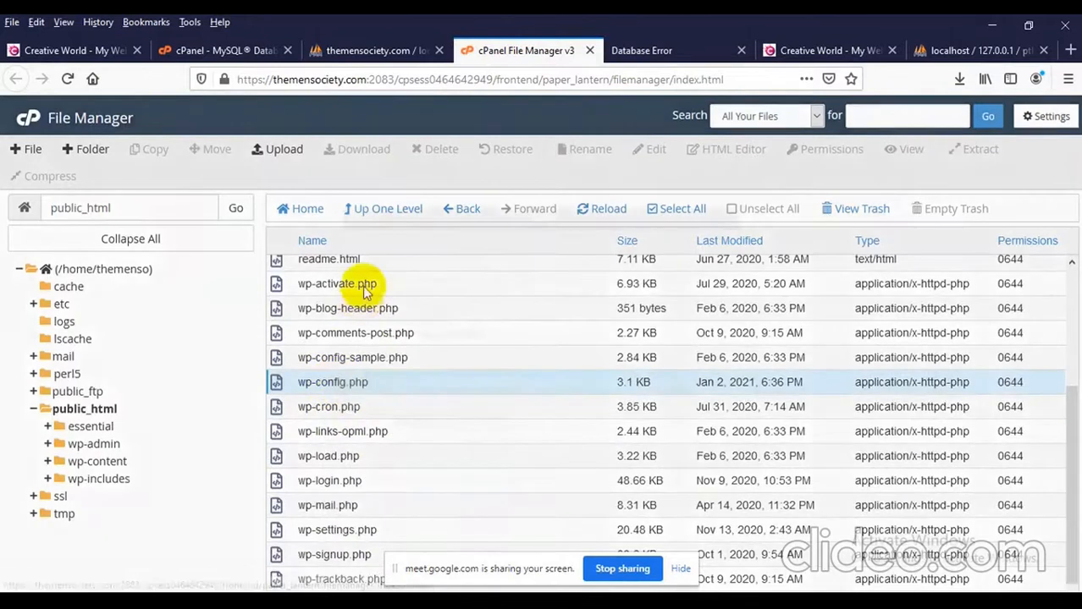
click(677, 470)
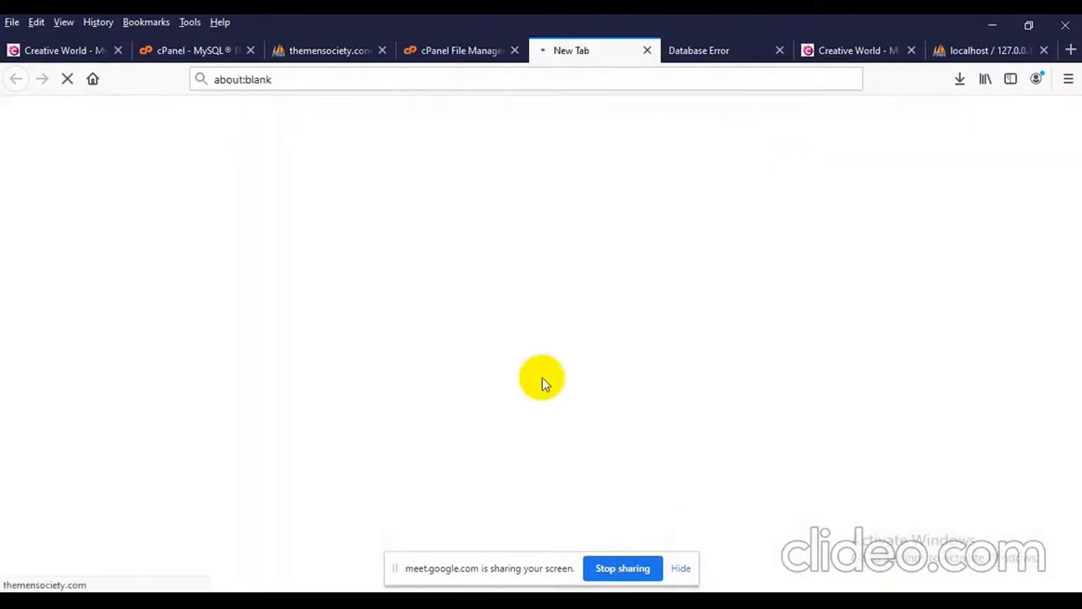
Step: Replace the ptheme DB_NAME on line 23 with the live database name themenso_ptheme
scroll(288, 328, down, 3)
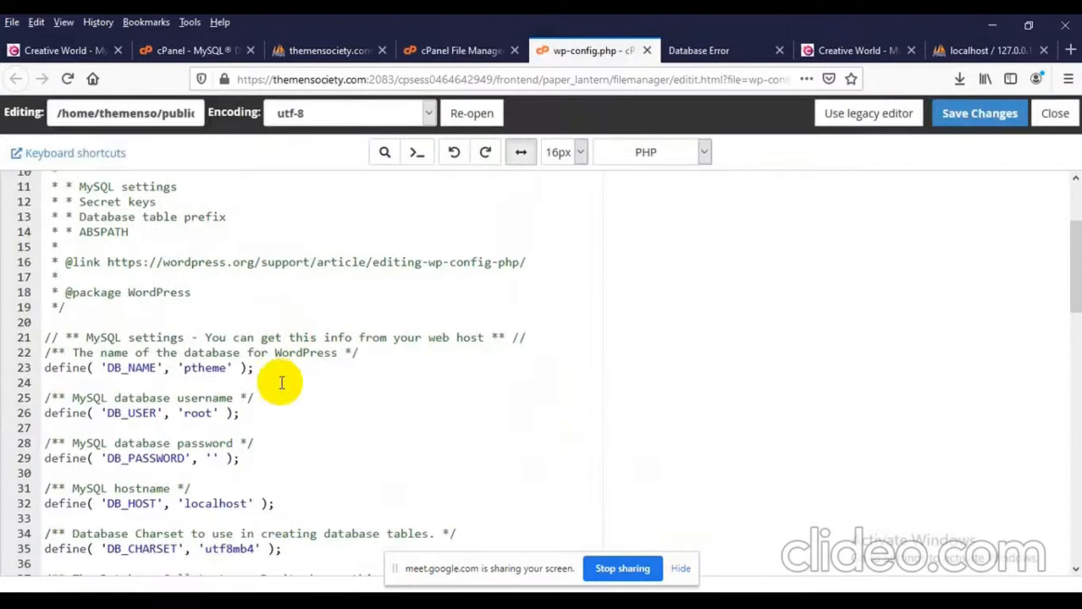
click(193, 368)
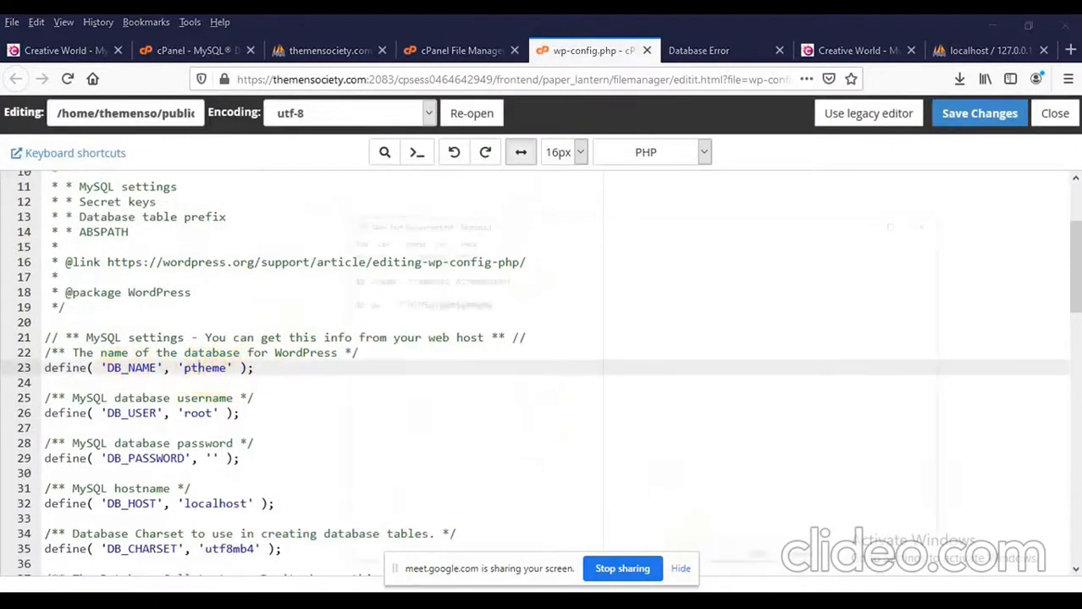
key(alt+Tab)
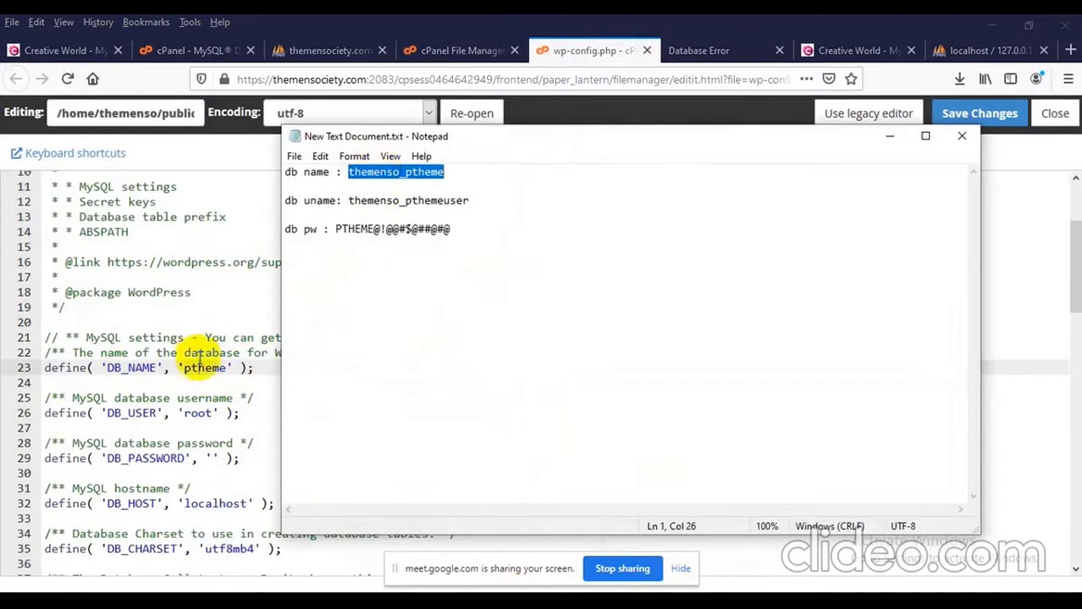
click(206, 367)
double_click(205, 367)
text(themenso_ptheme)
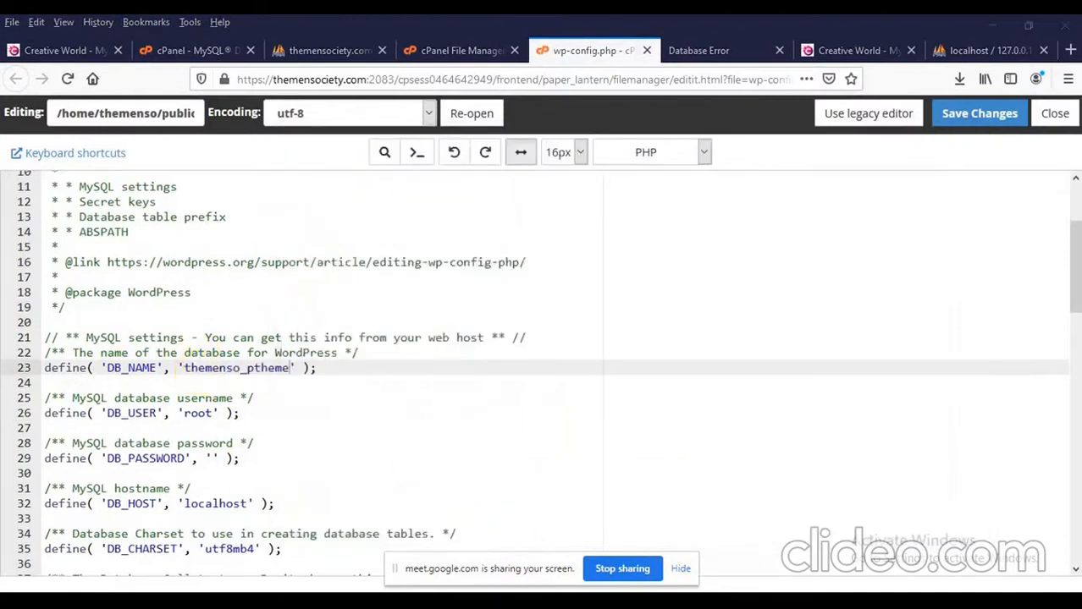
Step: Replace the root DB_USER on line 26 with the live username themenso_pthemeuser
key(alt+Tab)
double_click(402, 201)
key(ctrl+c)
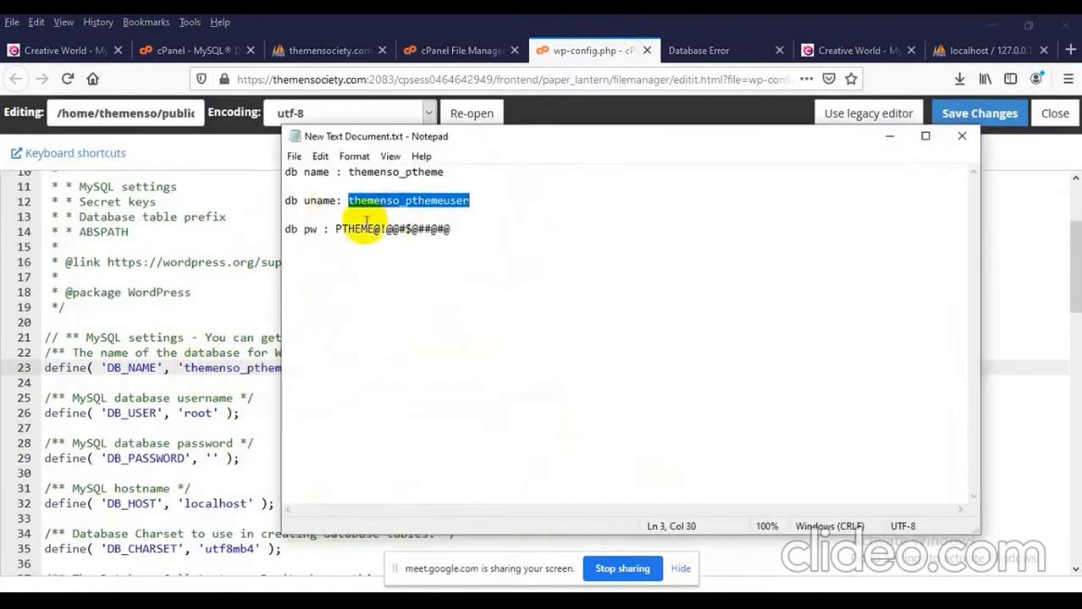
click(206, 413)
double_click(206, 413)
key(ctrl+v)
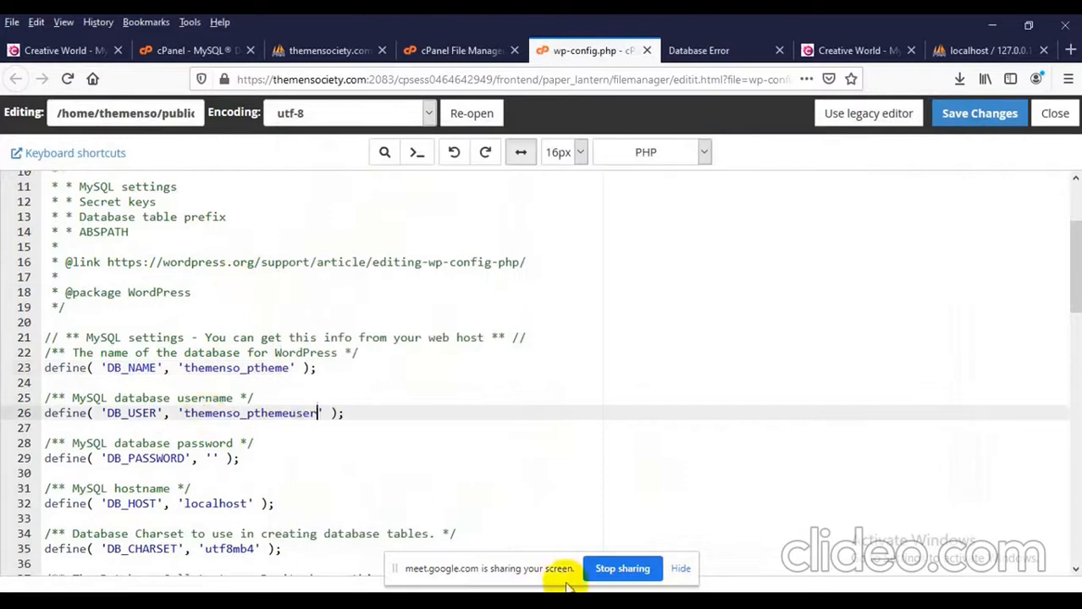
Step: Paste the live database password into DB_PASSWORD on line 29 and save wp-config.php
key(alt+Tab)
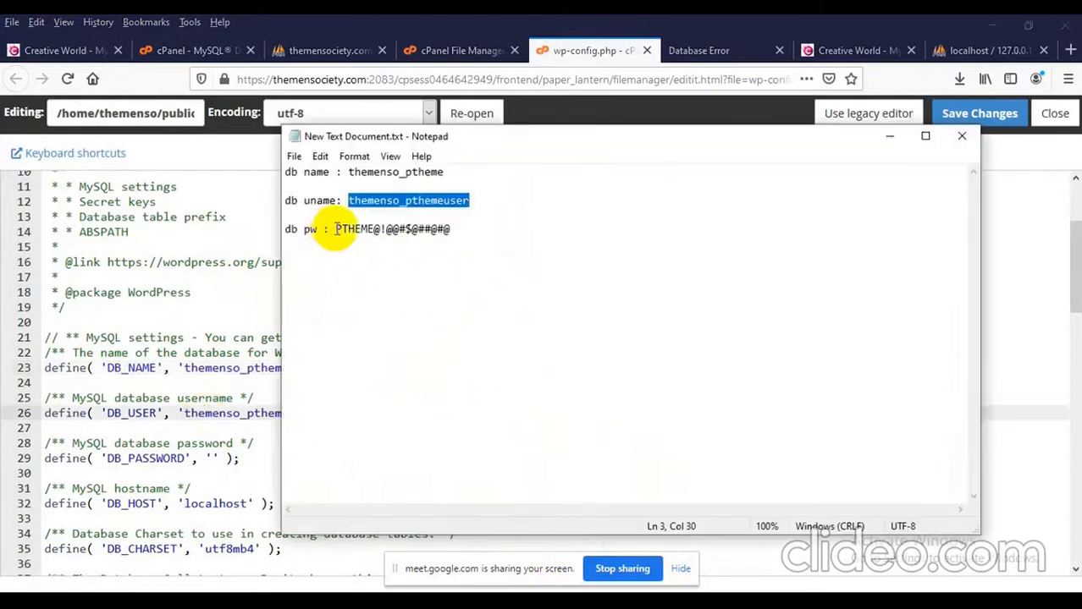
drag(335, 228, 495, 229)
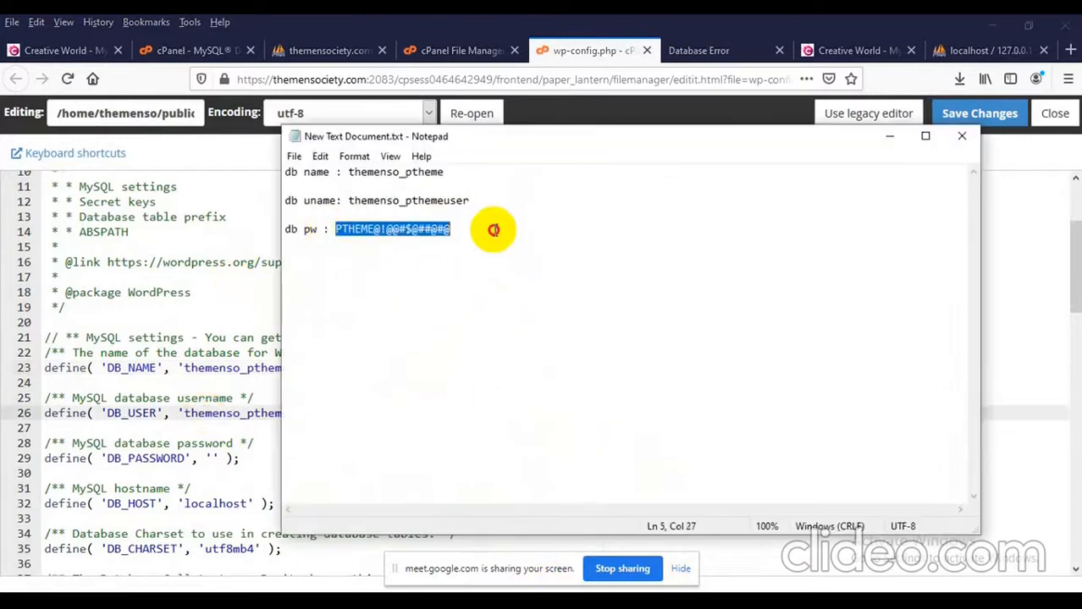
click(213, 459)
key(ctrl+v)
click(949, 127)
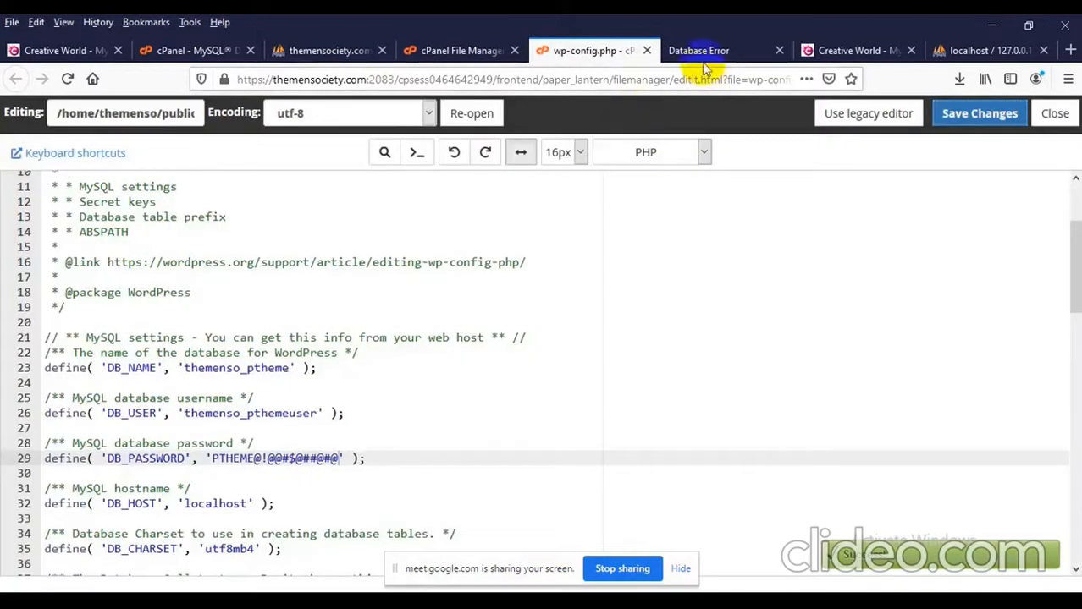
Step: Reload themensociety.com in the Database Error tab until the Creative World homepage loads
click(696, 52)
click(362, 83)
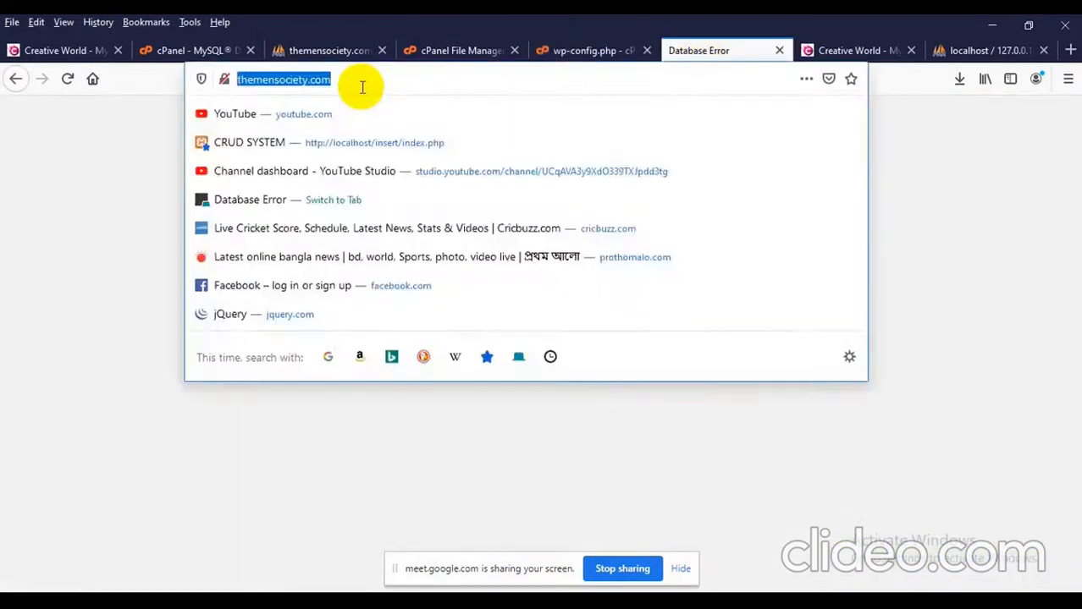
key(Return)
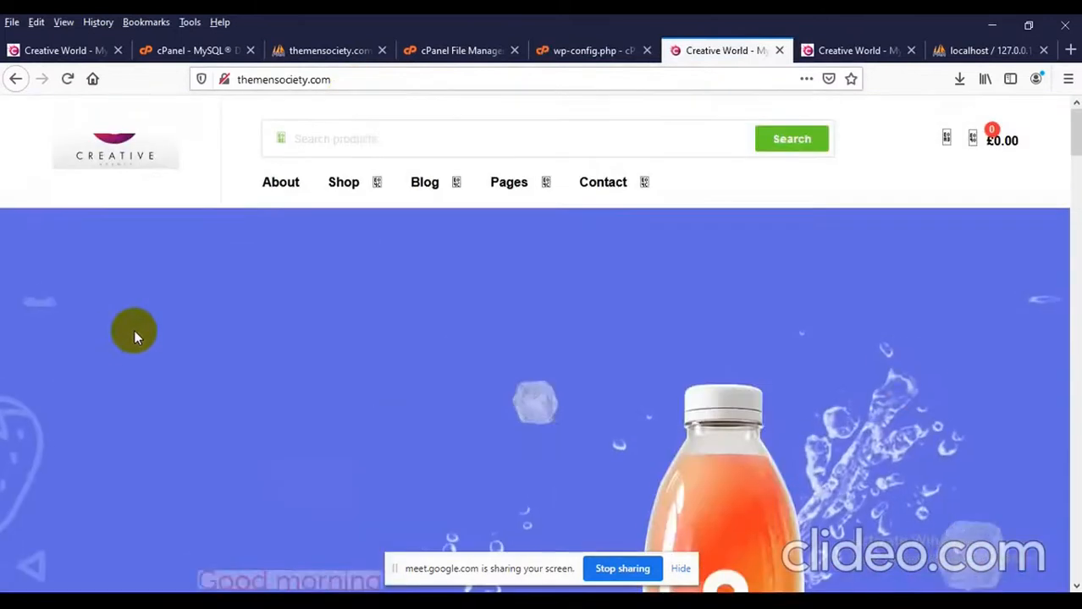
key(F5)
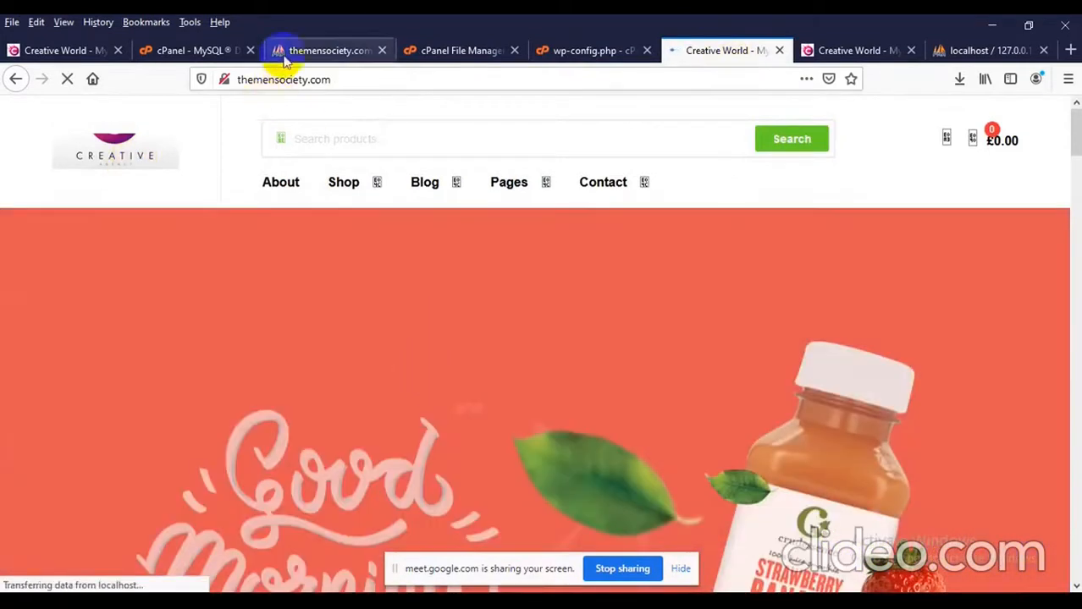
click(224, 80)
click(152, 180)
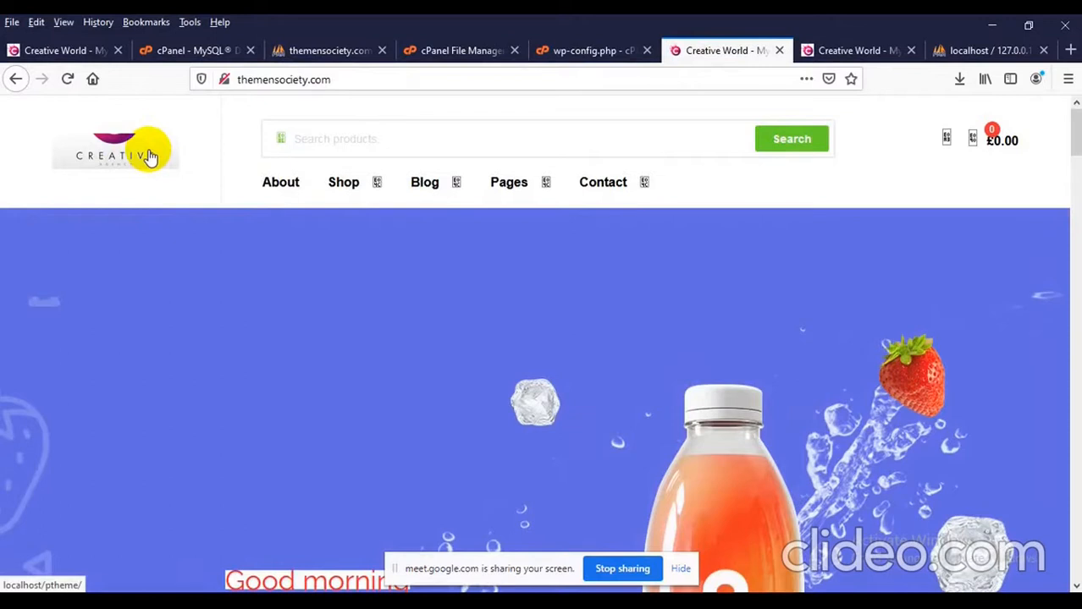
Step: Start and cancel a screenshot, then scroll down the live homepage
key(Print)
drag(2, 451, 133, 592)
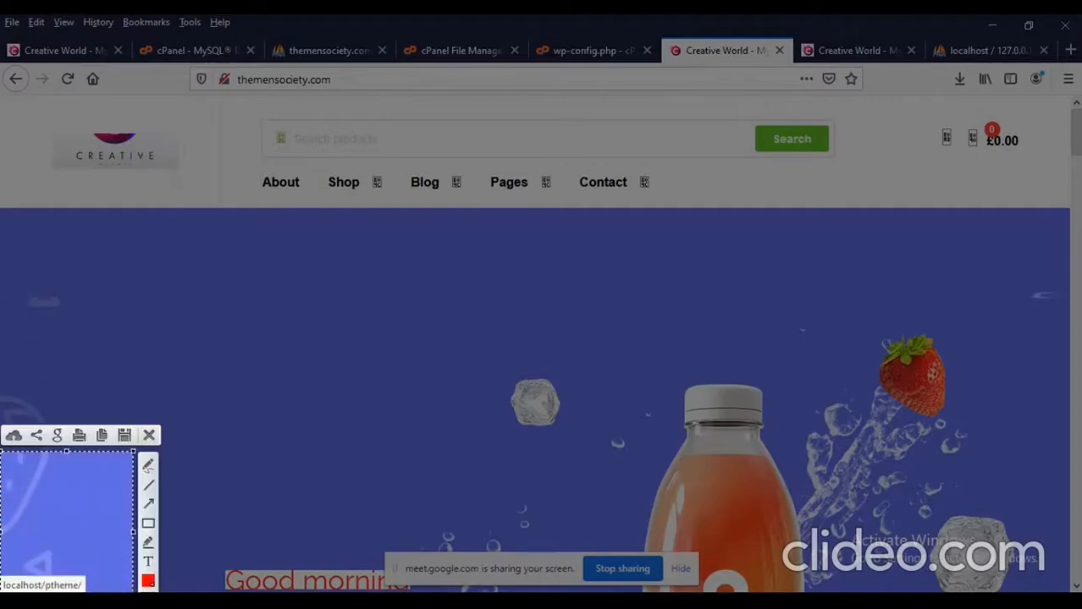
click(149, 437)
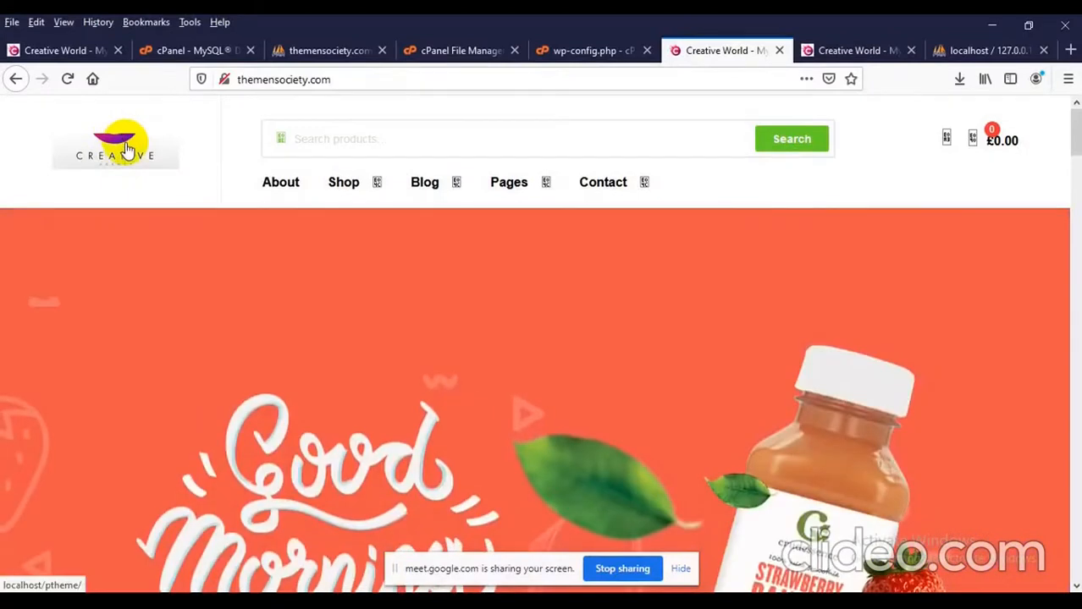
scroll(265, 309, down, 4)
click(309, 448)
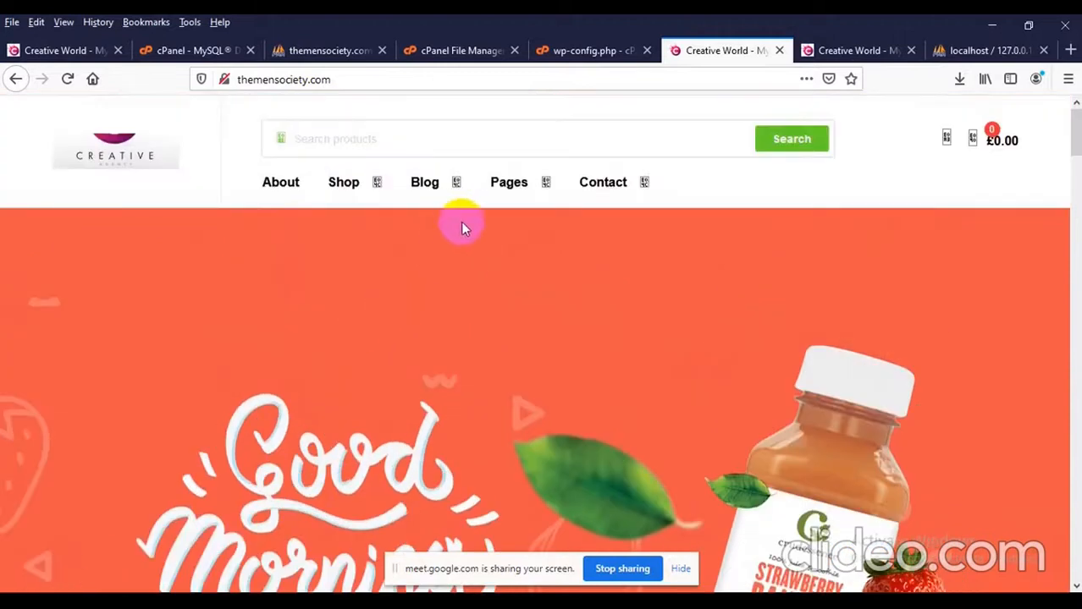
click(292, 49)
Step: Open the themenso_ptheme table list and browse the wp_options table's rows
scroll(57, 335, down, 2)
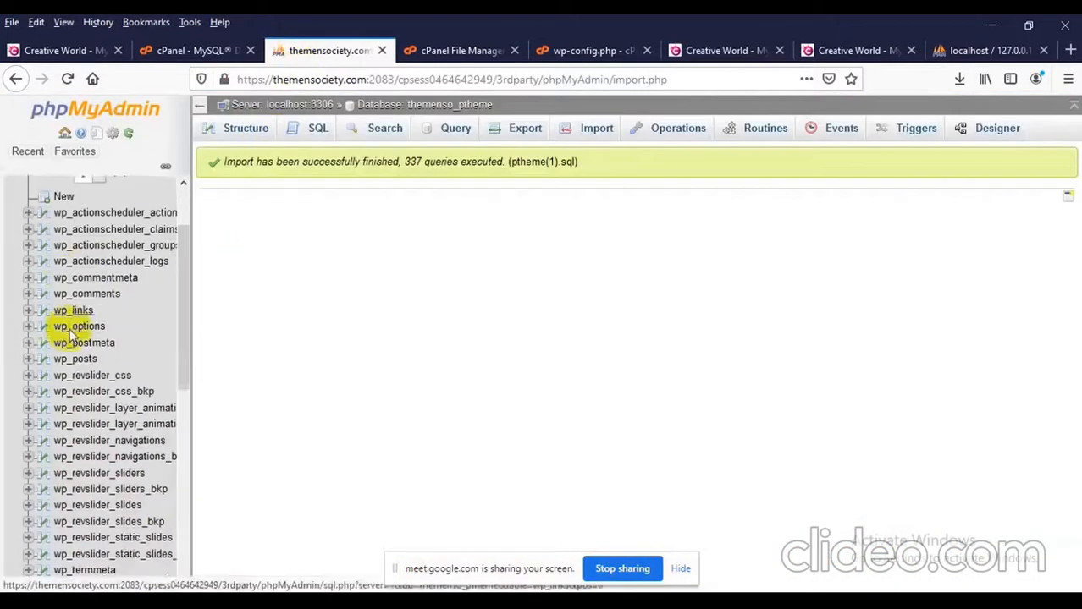
scroll(51, 279, up, 3)
click(71, 219)
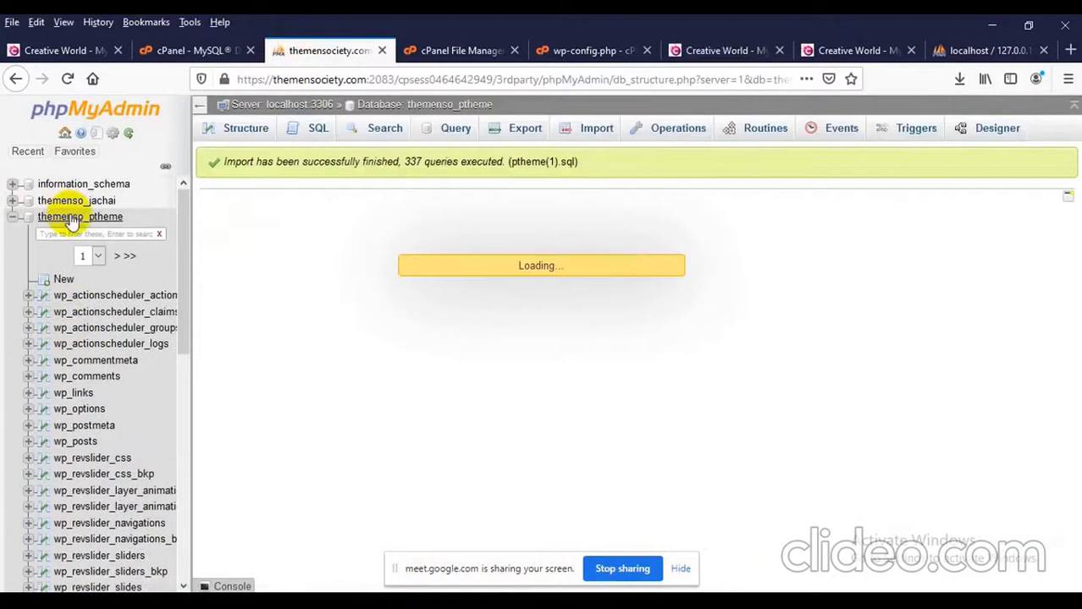
scroll(349, 370, down, 3)
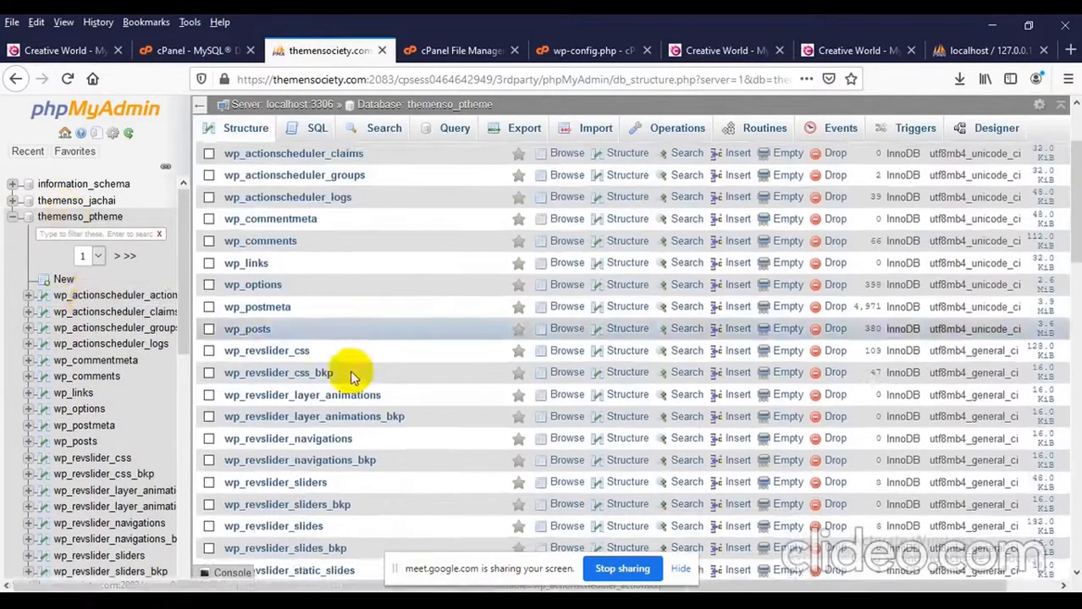
scroll(50, 379, down, 10)
scroll(85, 381, down, 10)
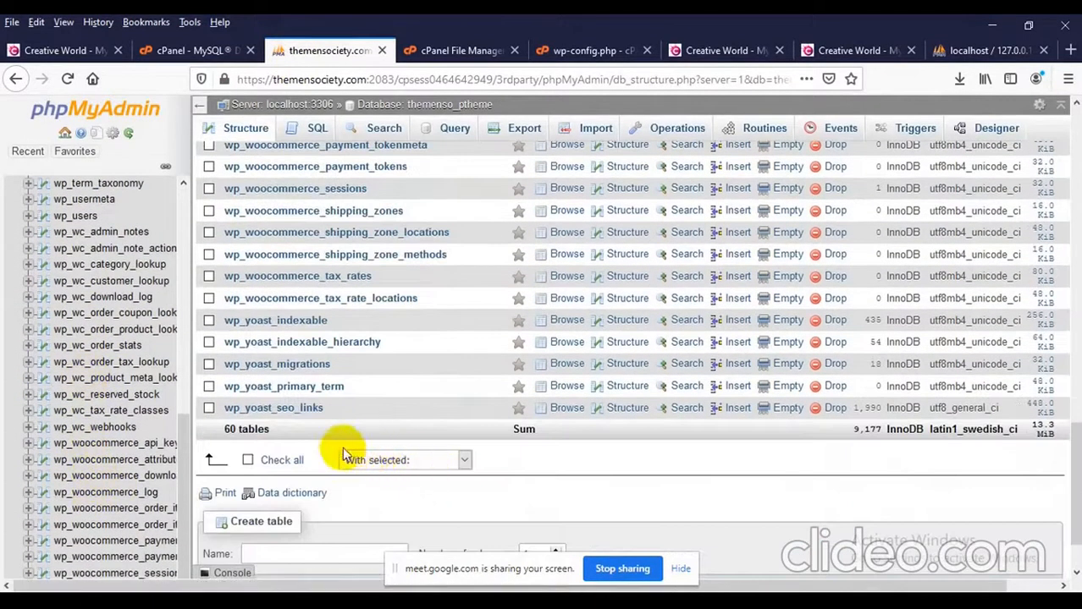
scroll(296, 415, up, 10)
scroll(301, 406, up, 4)
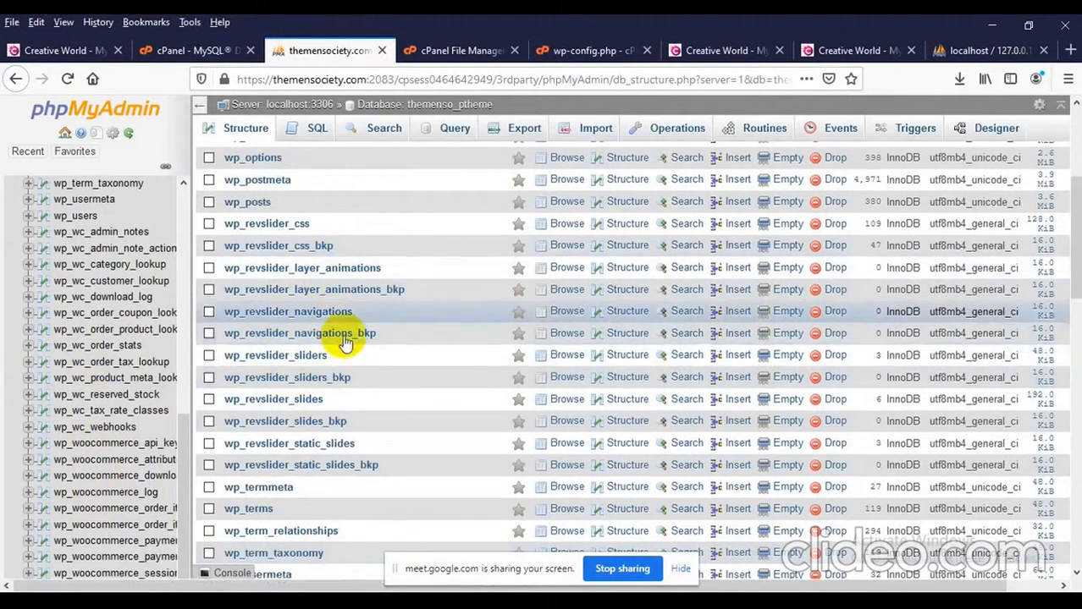
scroll(313, 275, up, 4)
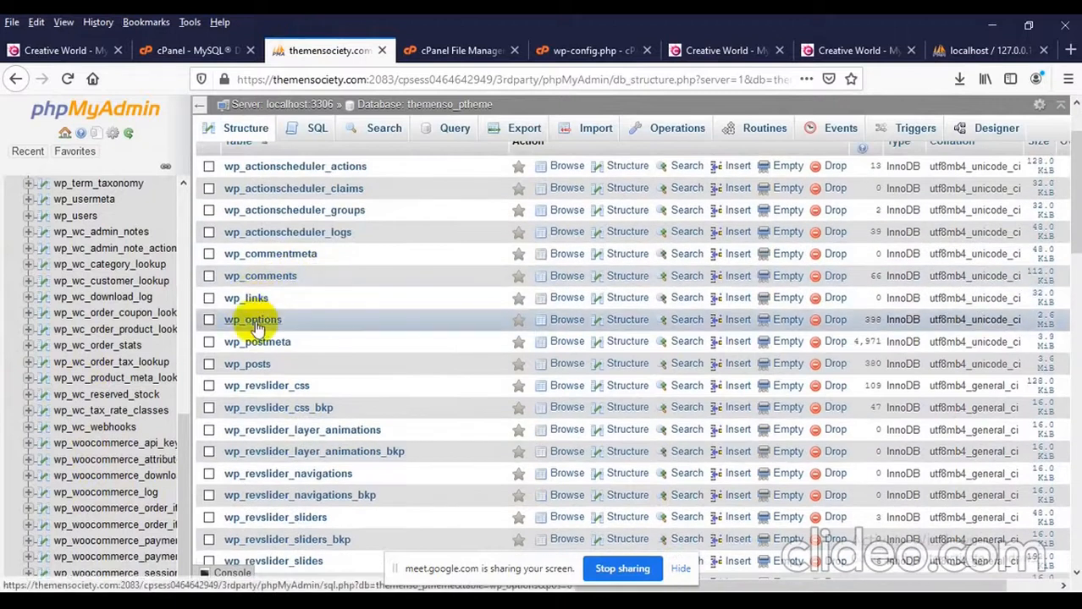
click(254, 321)
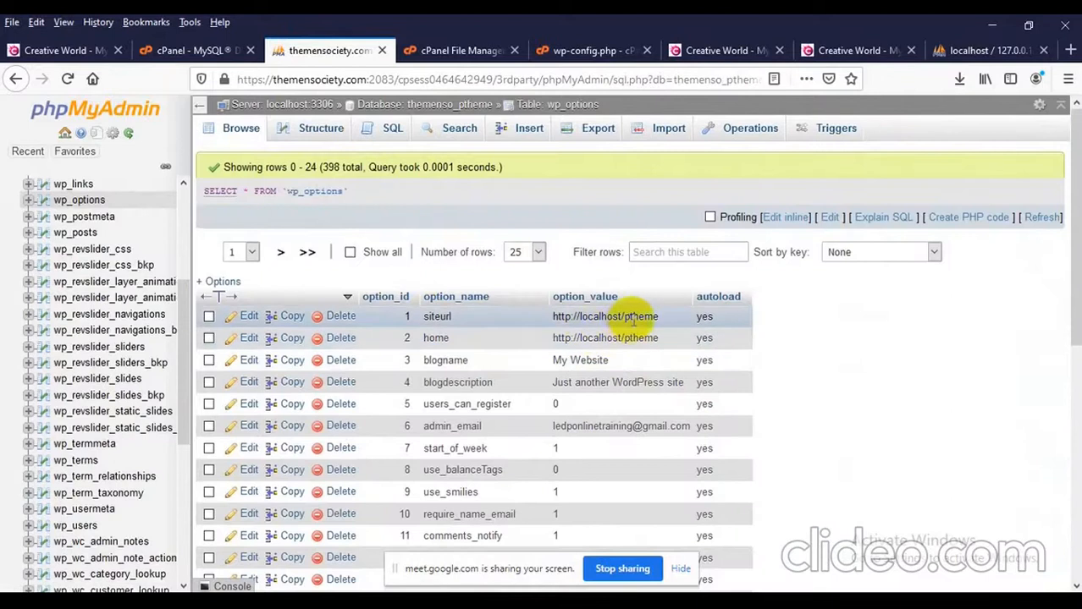
click(719, 49)
click(289, 79)
right_click(298, 83)
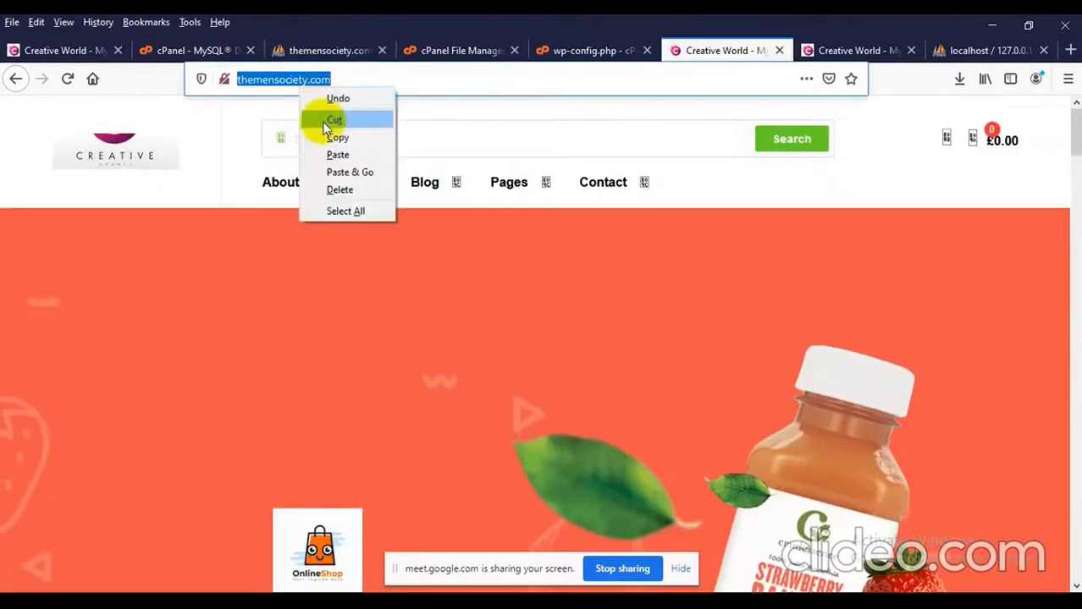
click(337, 137)
click(436, 48)
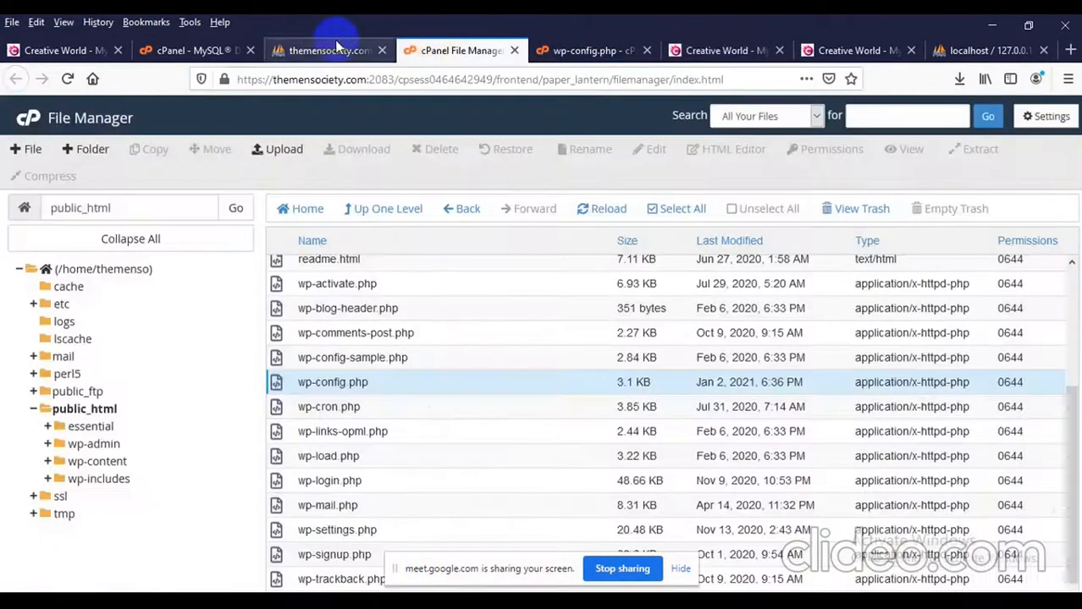
click(330, 50)
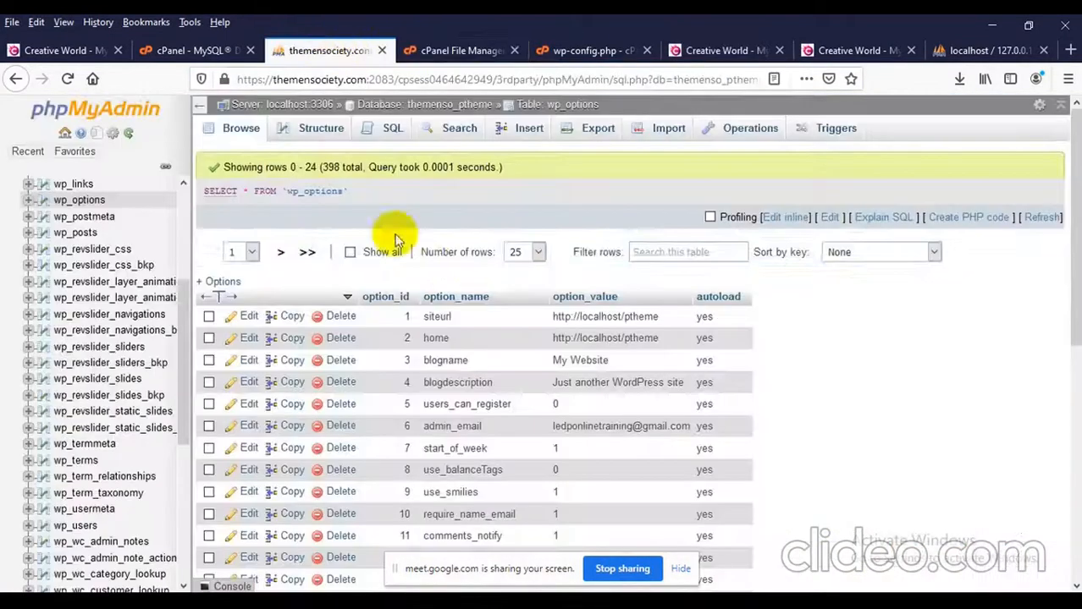
double_click(606, 319)
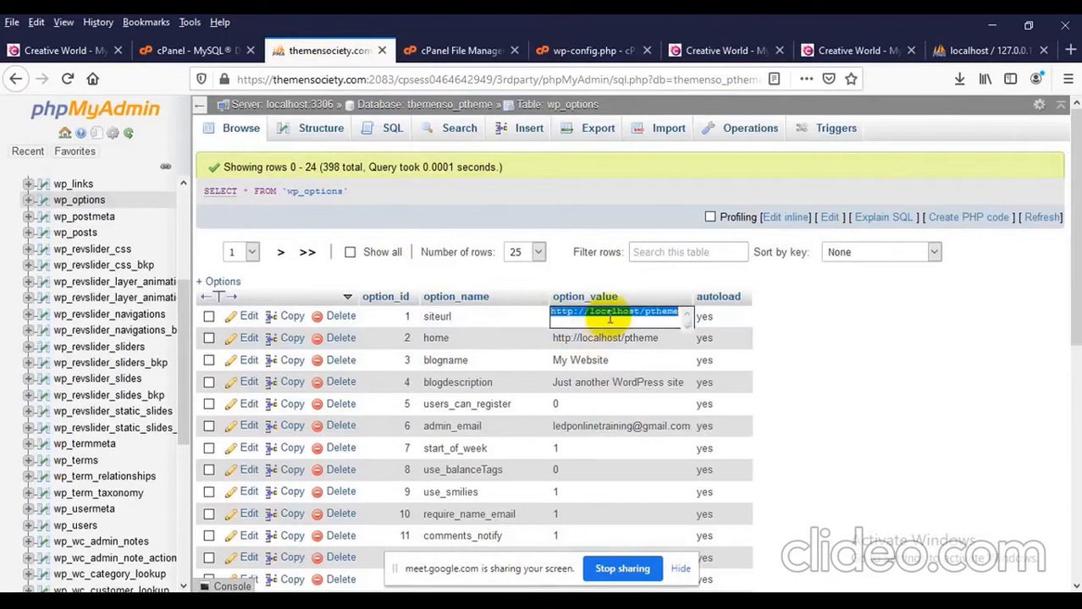
key(ctrl+v)
double_click(606, 339)
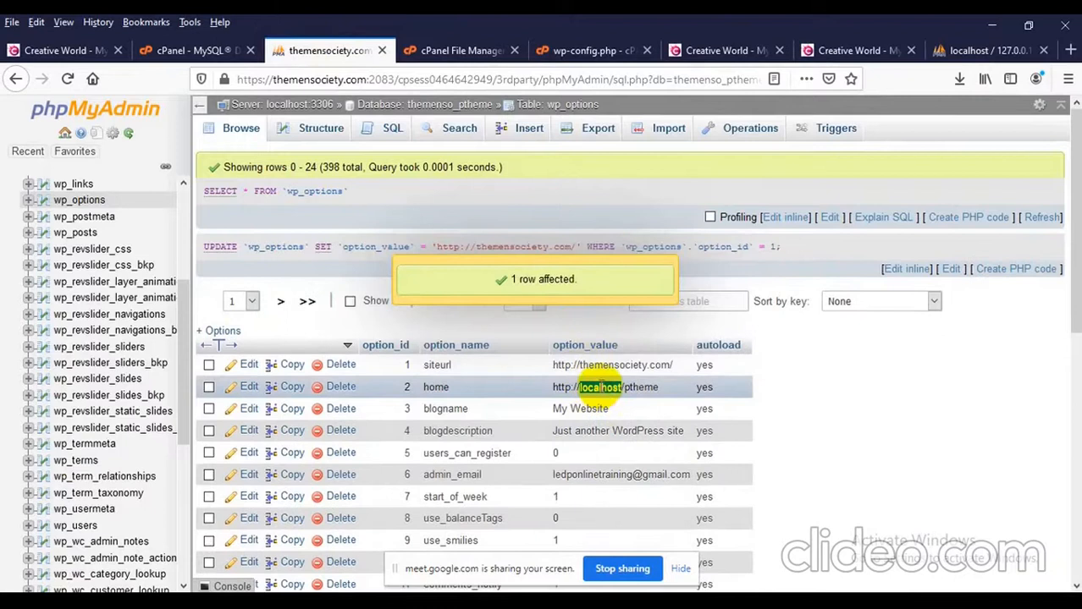
double_click(611, 386)
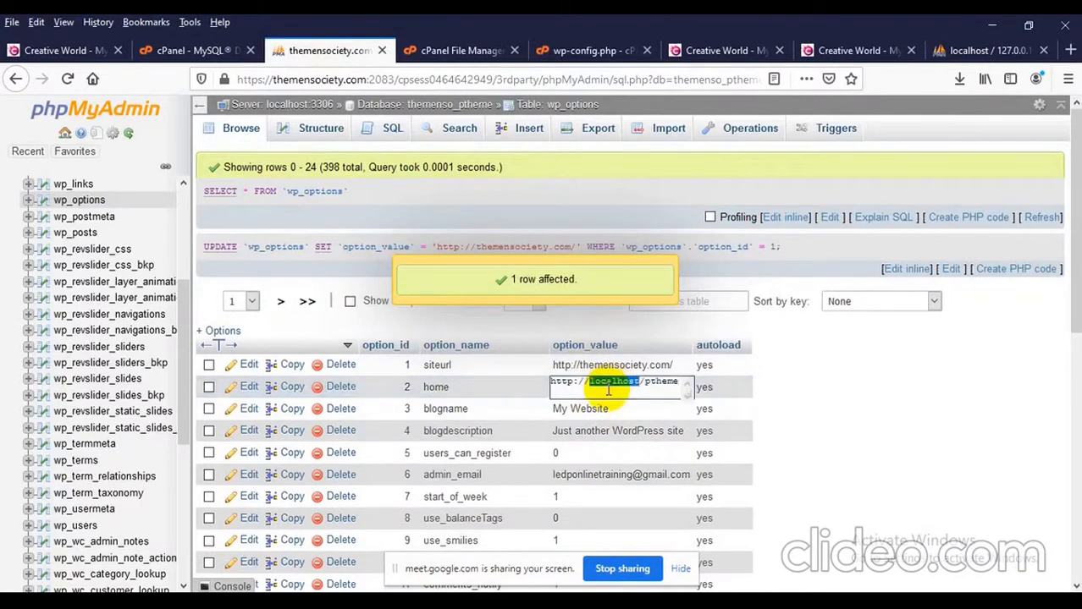
key(ctrl+v)
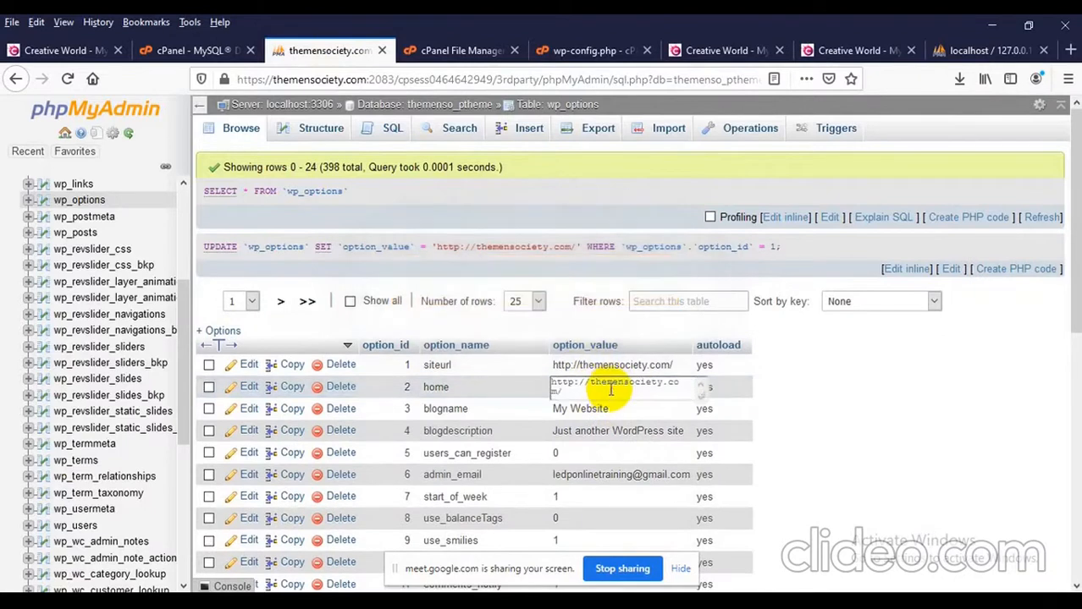
click(854, 388)
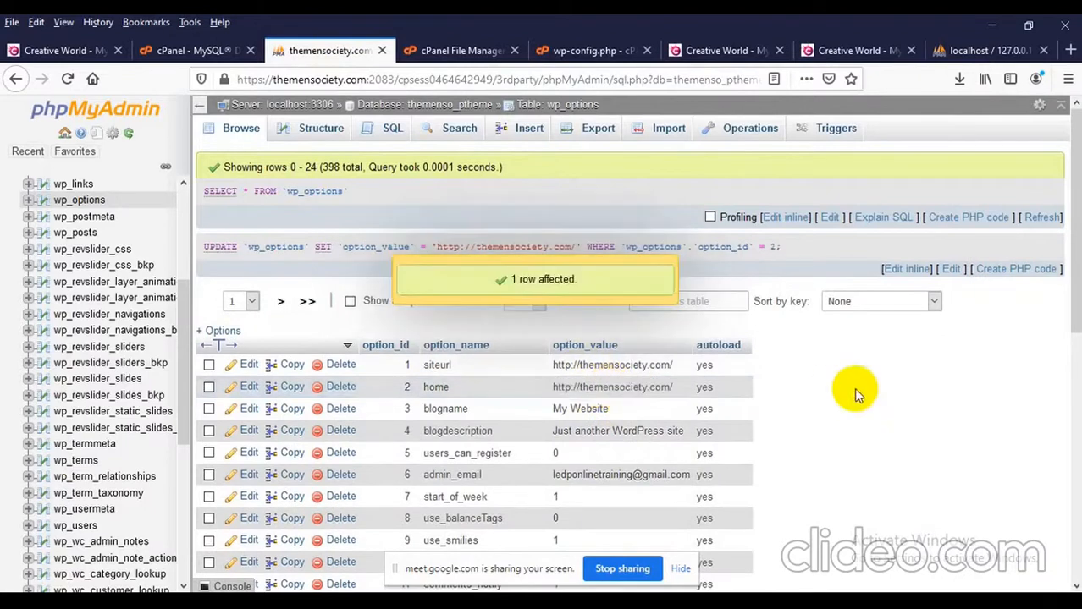
Step: Reload the live themensociety.com homepage
click(702, 49)
click(269, 81)
key(Return)
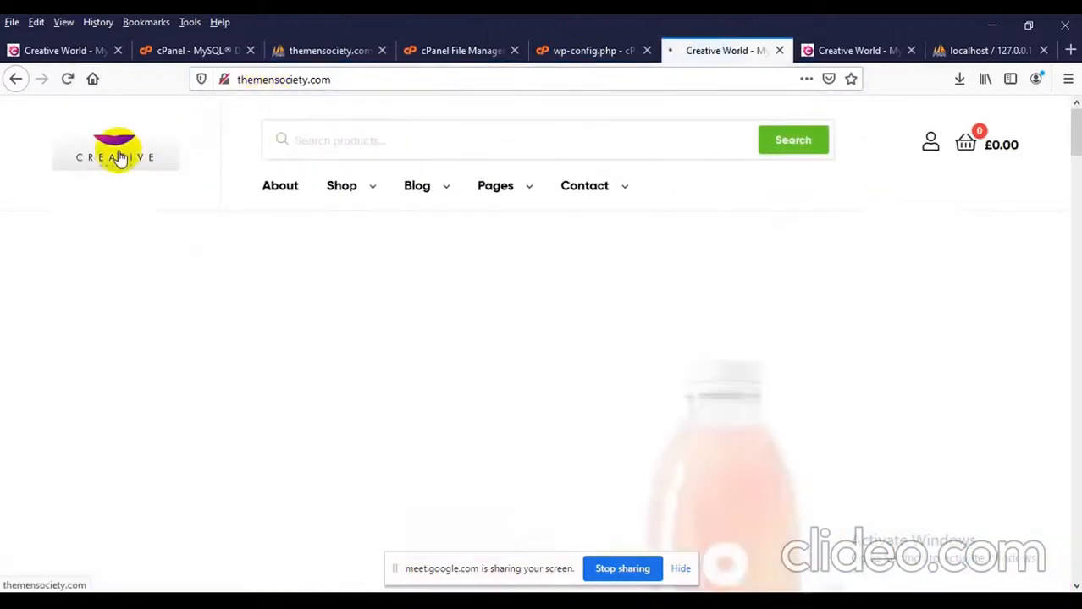
Step: Open the live homepage via the logo, then follow About to a 404 Not Found page
click(119, 158)
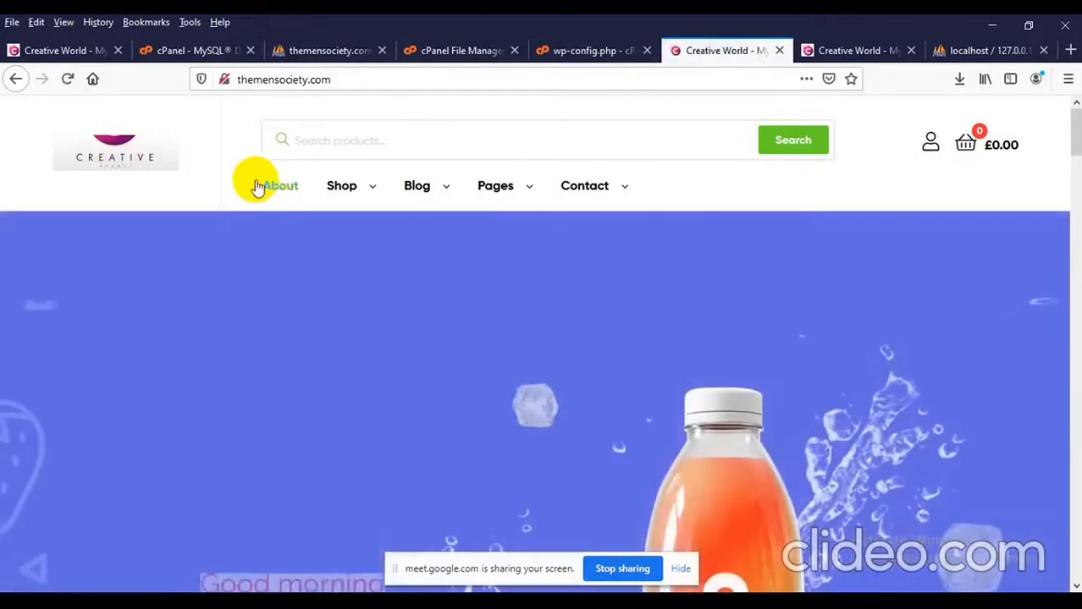
click(276, 193)
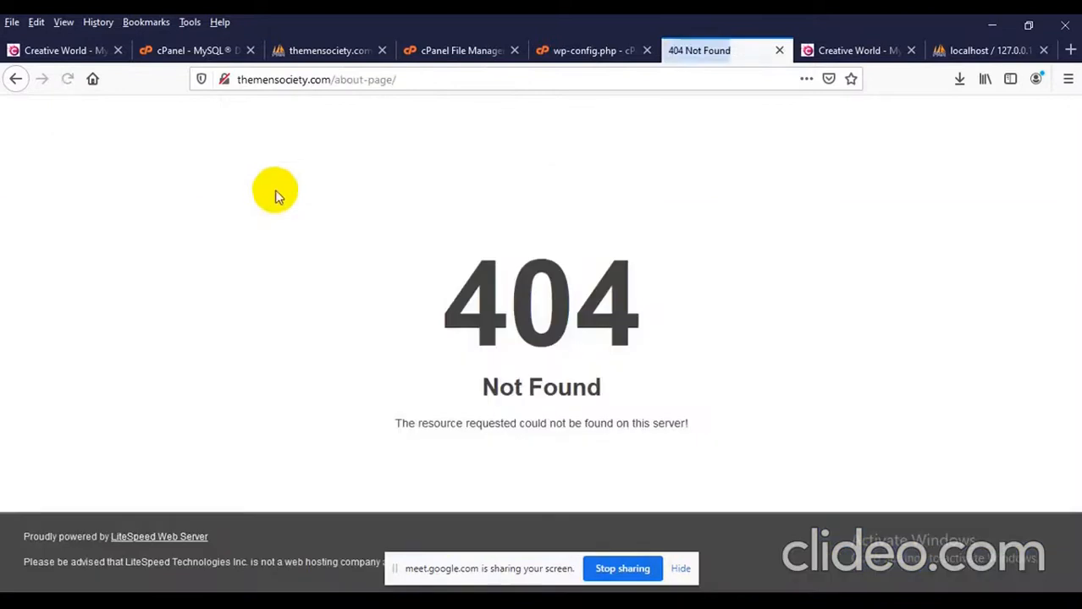
drag(474, 295, 683, 297)
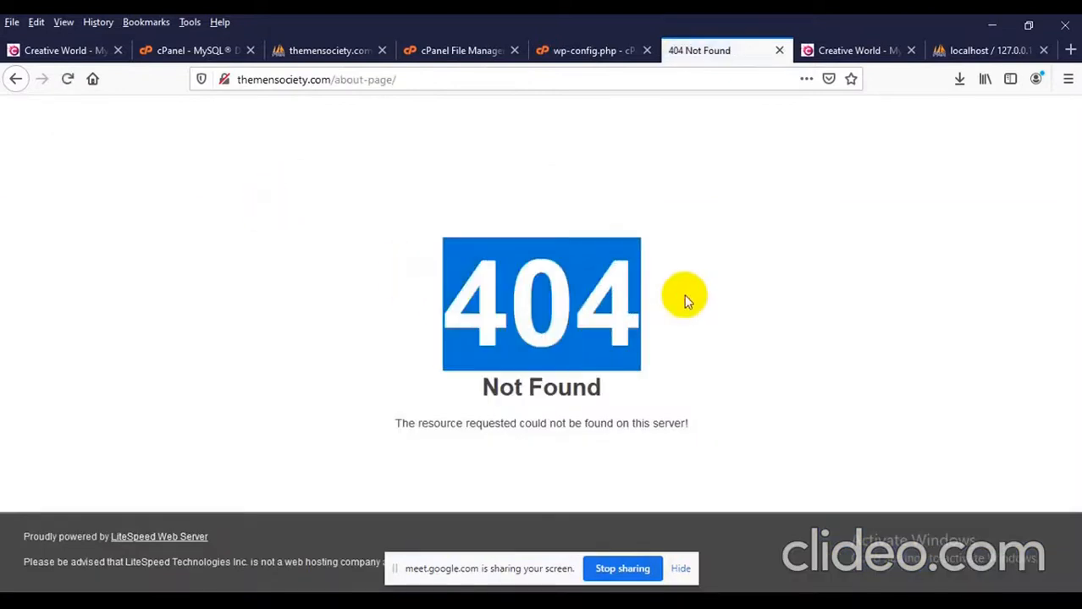
click(565, 294)
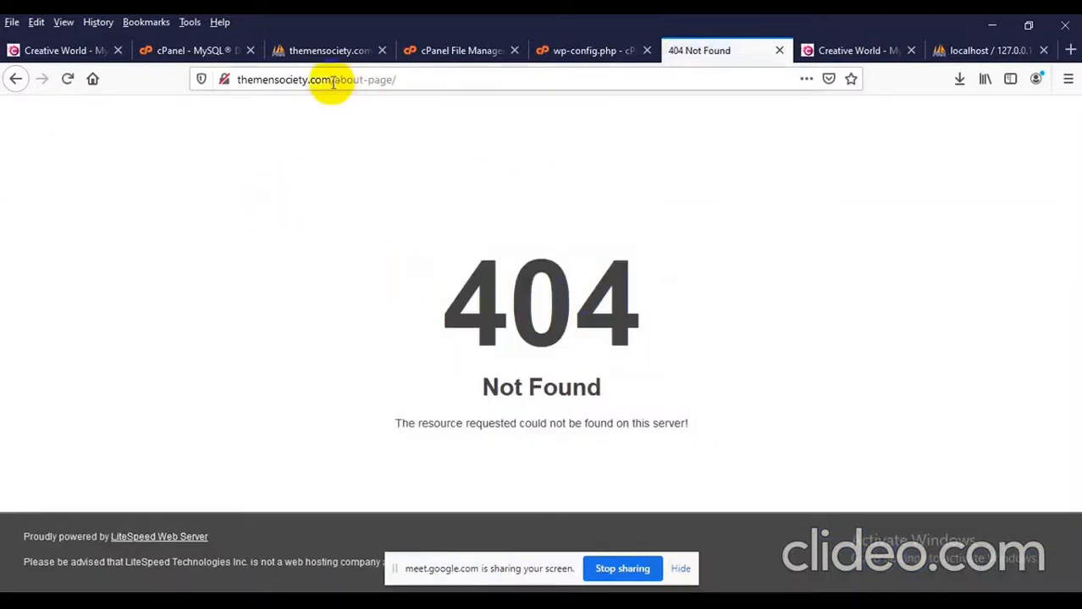
drag(332, 82, 513, 91)
Step: Load themensociety.com/wp-admin and dismiss the insecure-login warning
text(/wp-admin)
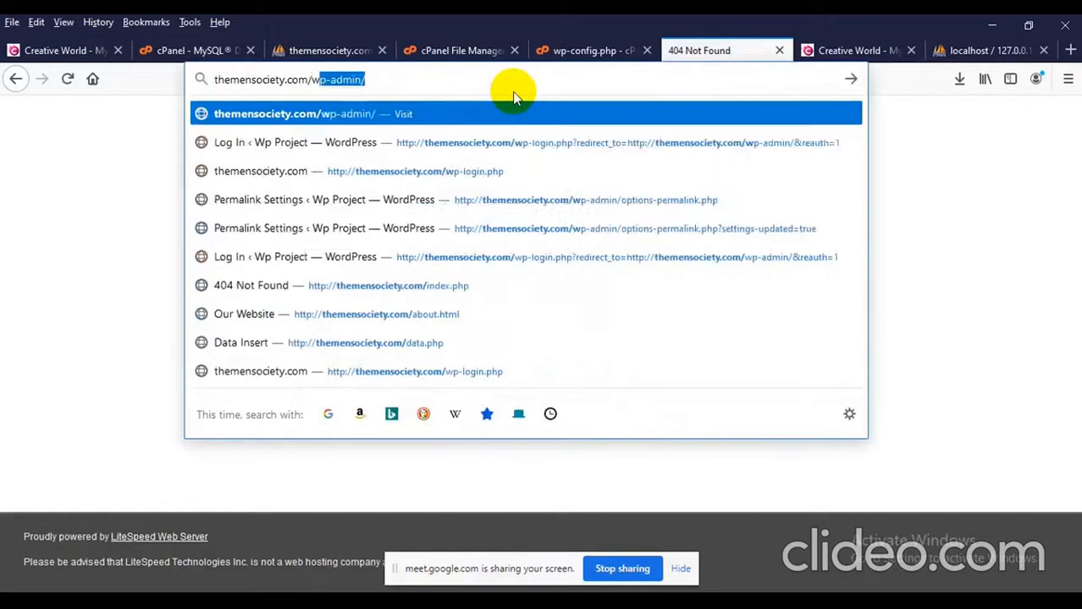
key(Return)
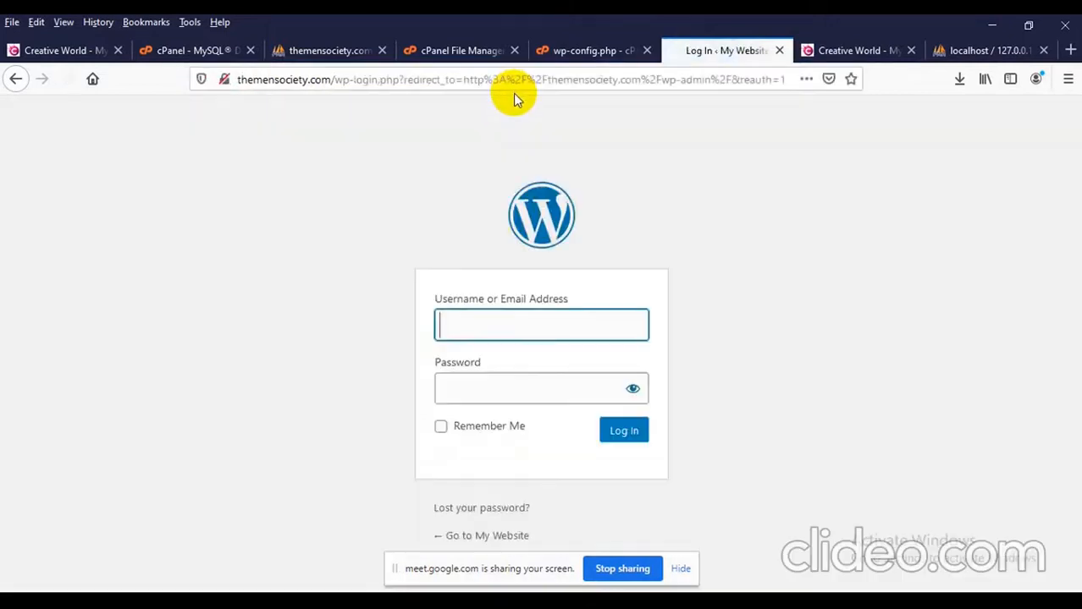
click(483, 308)
click(316, 306)
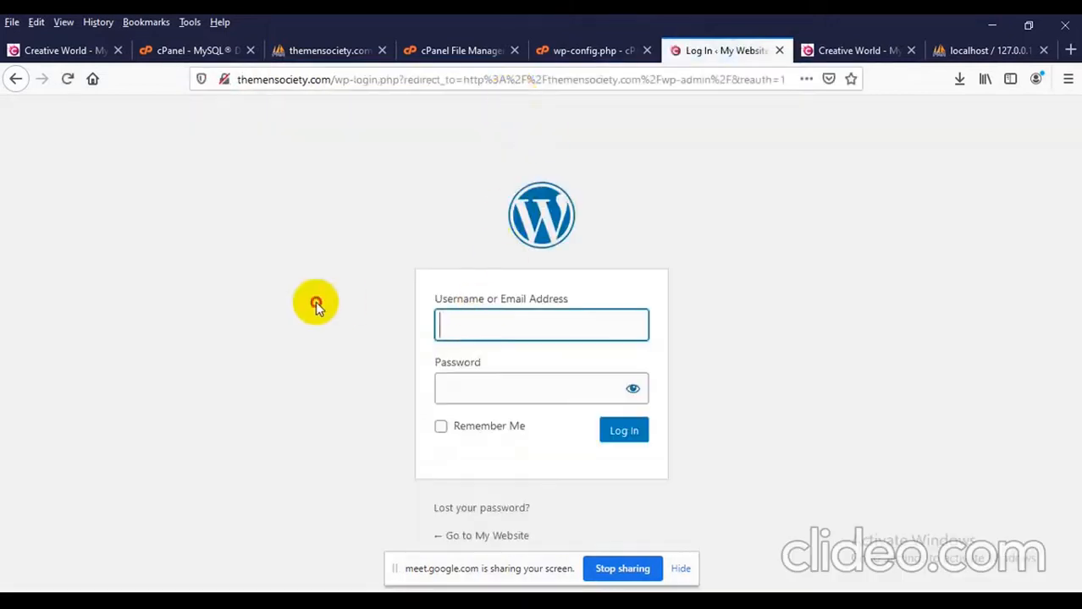
Step: Log in with the administrator username and password to reach the Dashboard
click(476, 323)
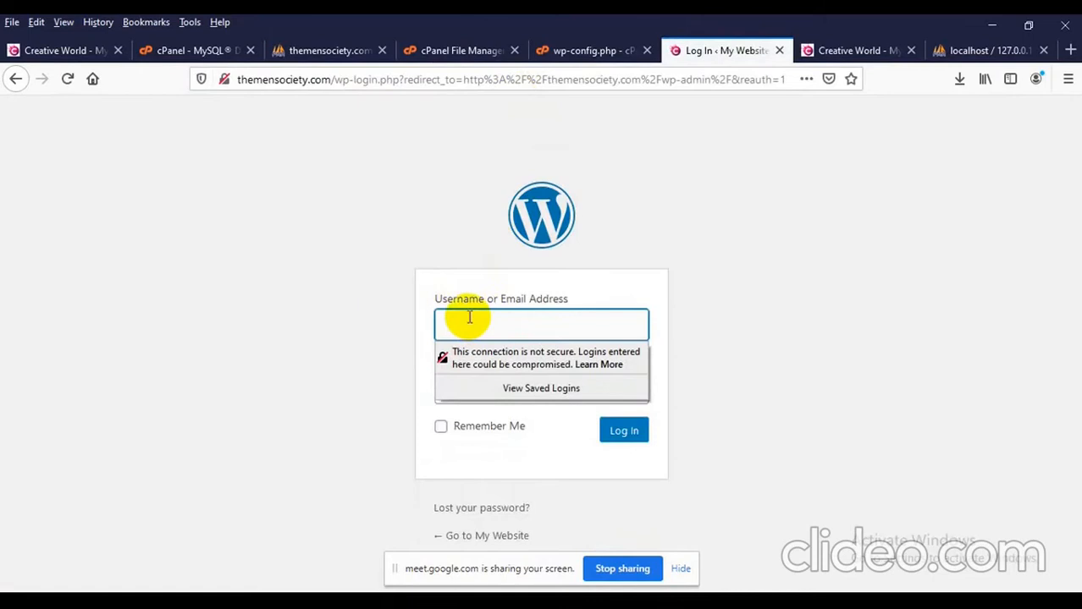
text(admin)
key(Tab)
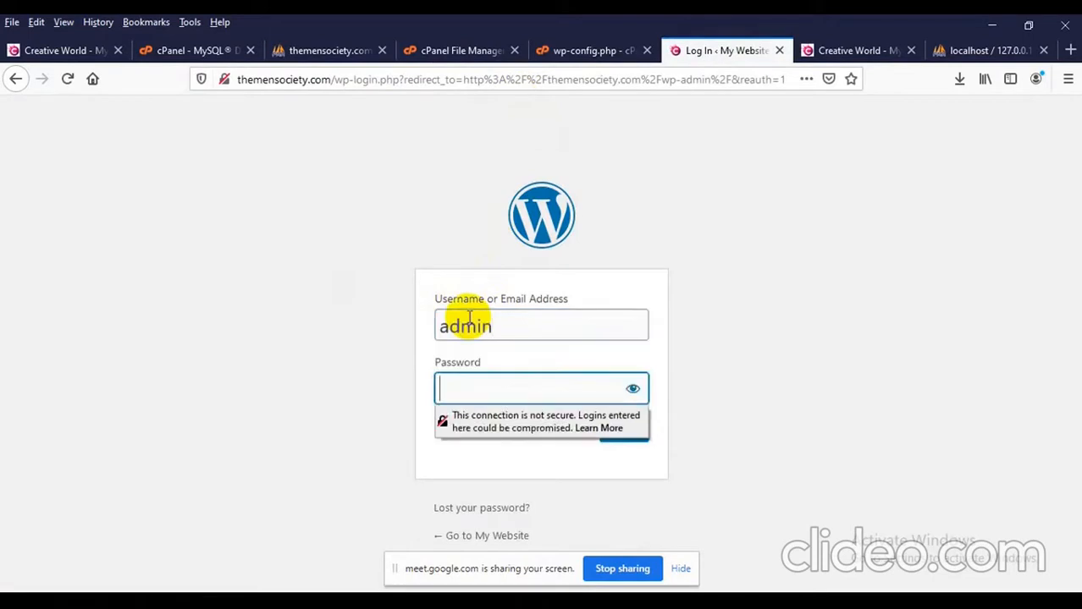
text(••)
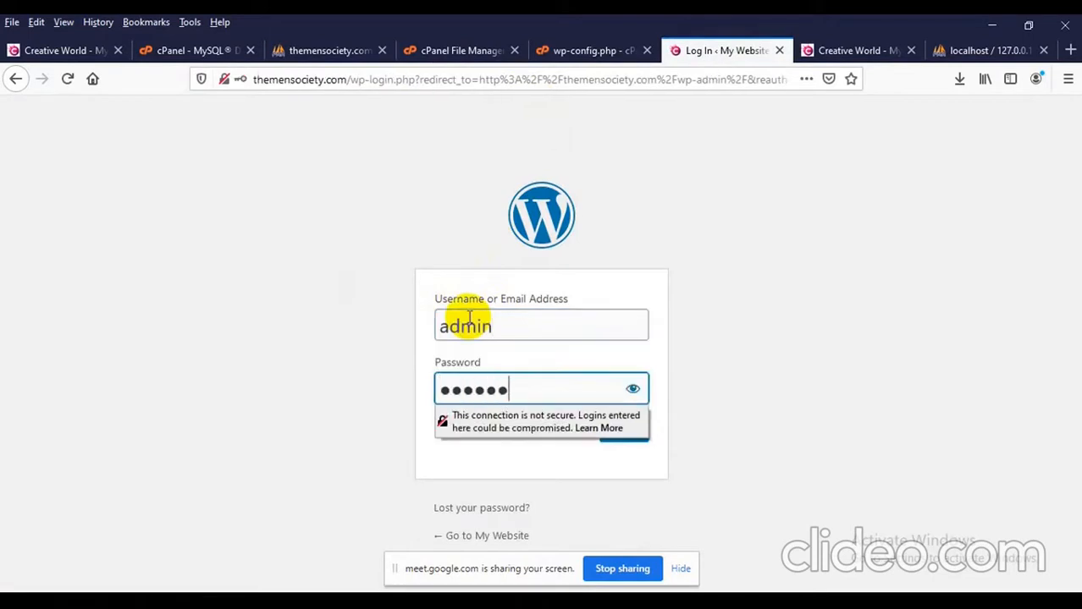
text(•••••••)
key(Return)
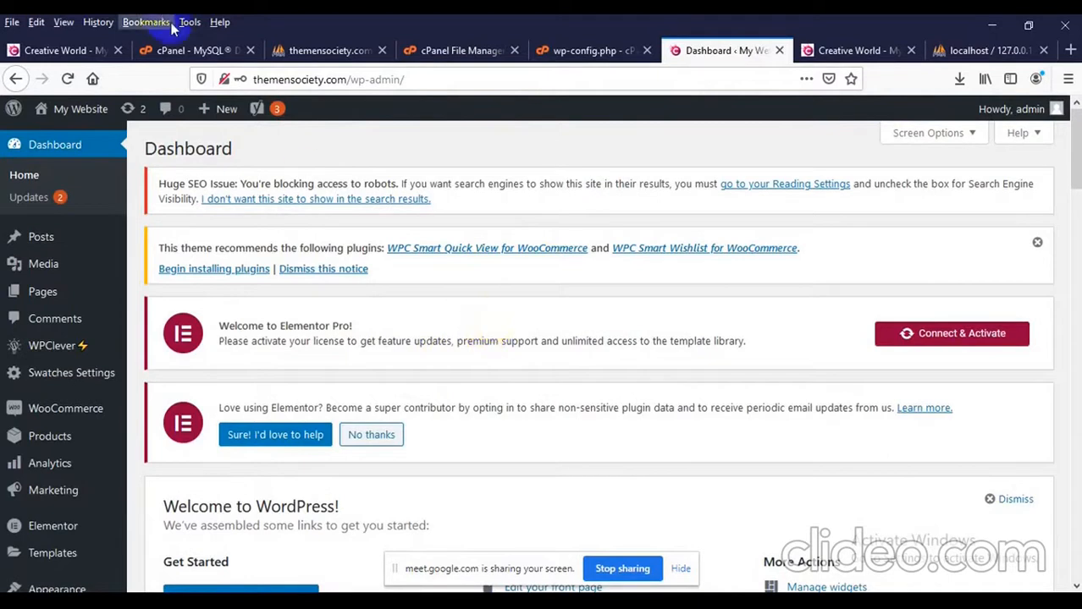
click(305, 50)
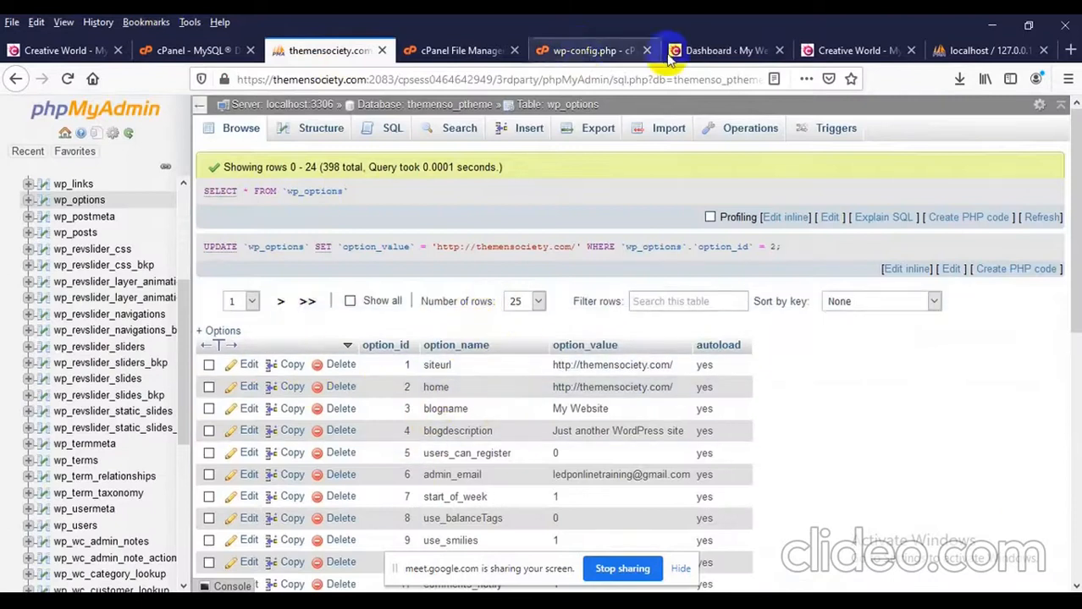
Step: Close the localhost Creative World and local phpMyAdmin tabs
click(812, 50)
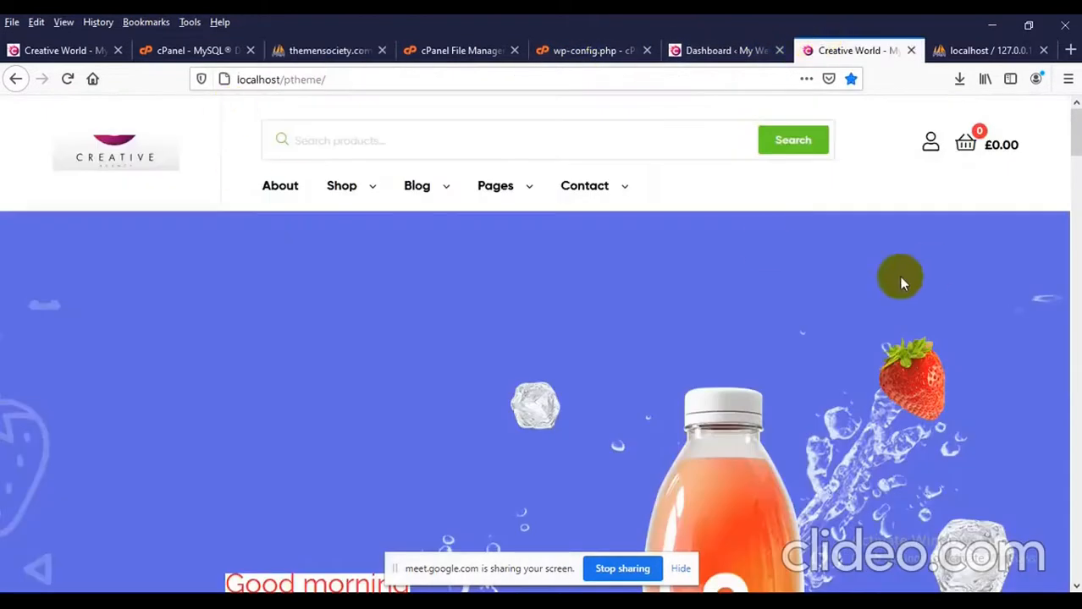
right_click(272, 286)
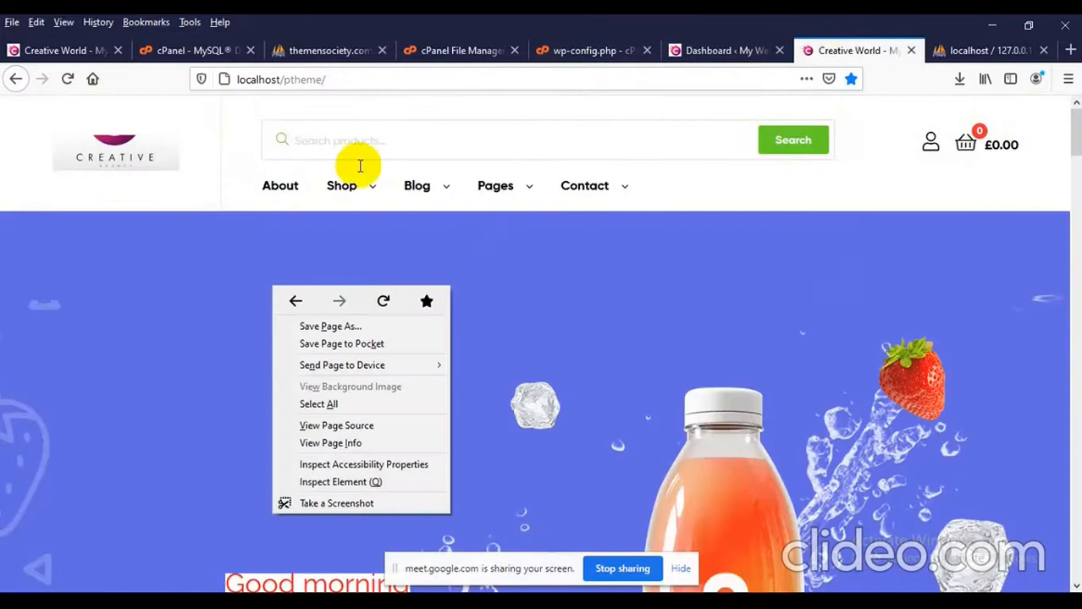
click(909, 51)
click(911, 50)
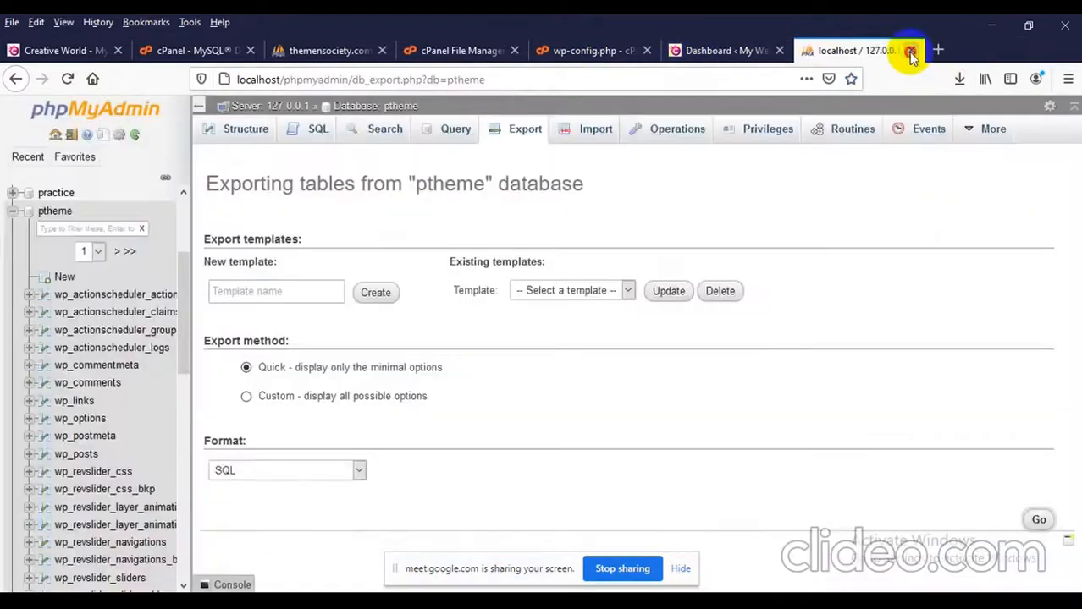
click(911, 50)
Step: Open the live site's front page in a new tab via My Website > Visit Site
mouse_move(80, 110)
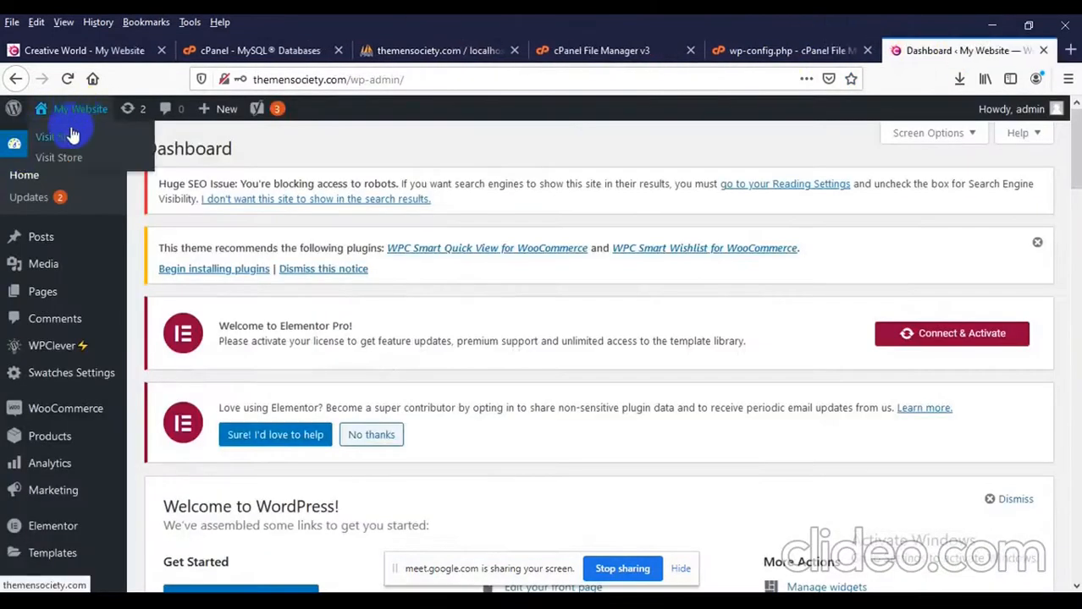
right_click(75, 136)
click(95, 141)
click(965, 50)
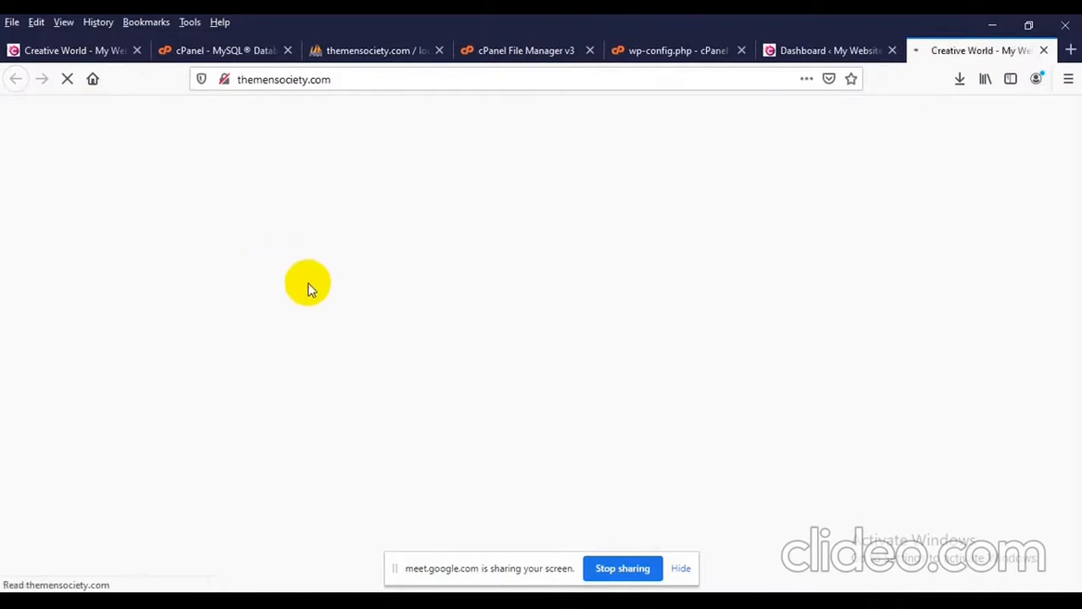
Step: Log out via the Howdy, admin menu and re-enter the administrator username on the login page
click(787, 51)
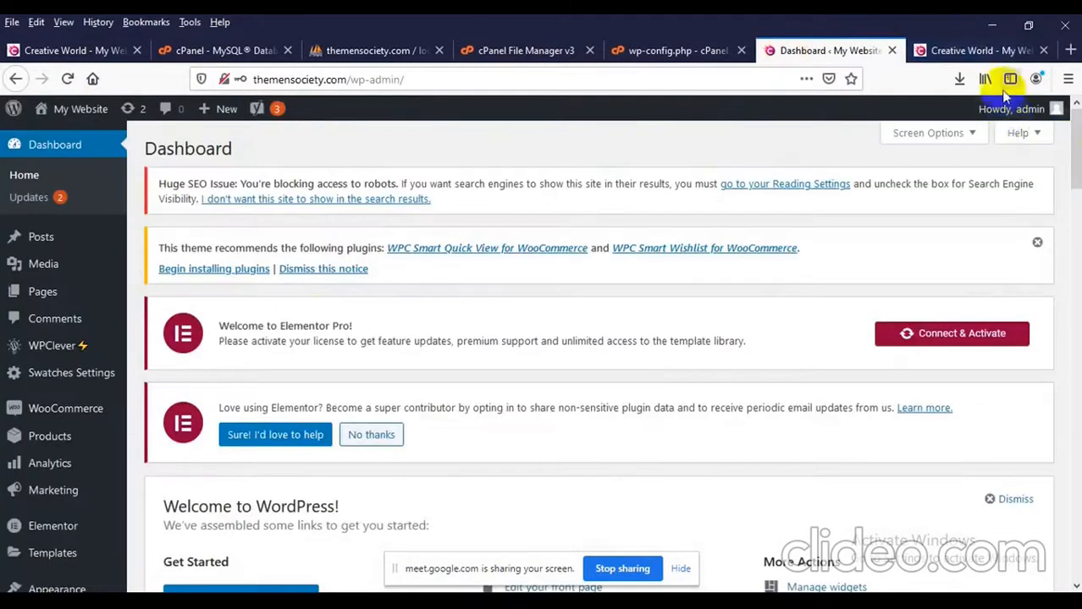
mouse_move(1003, 108)
click(965, 169)
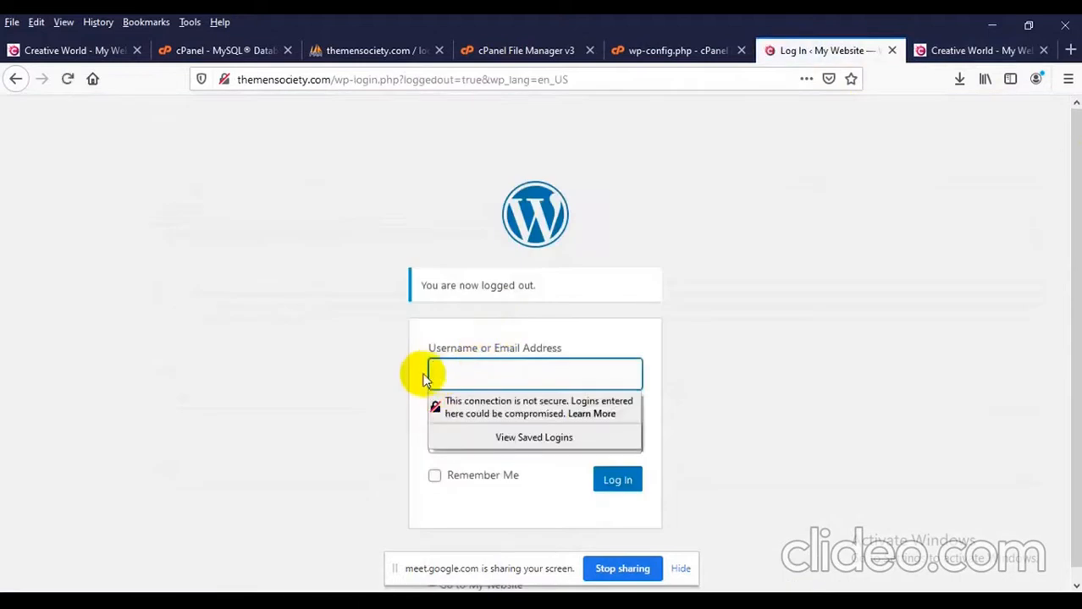
text(min)
key(Tab)
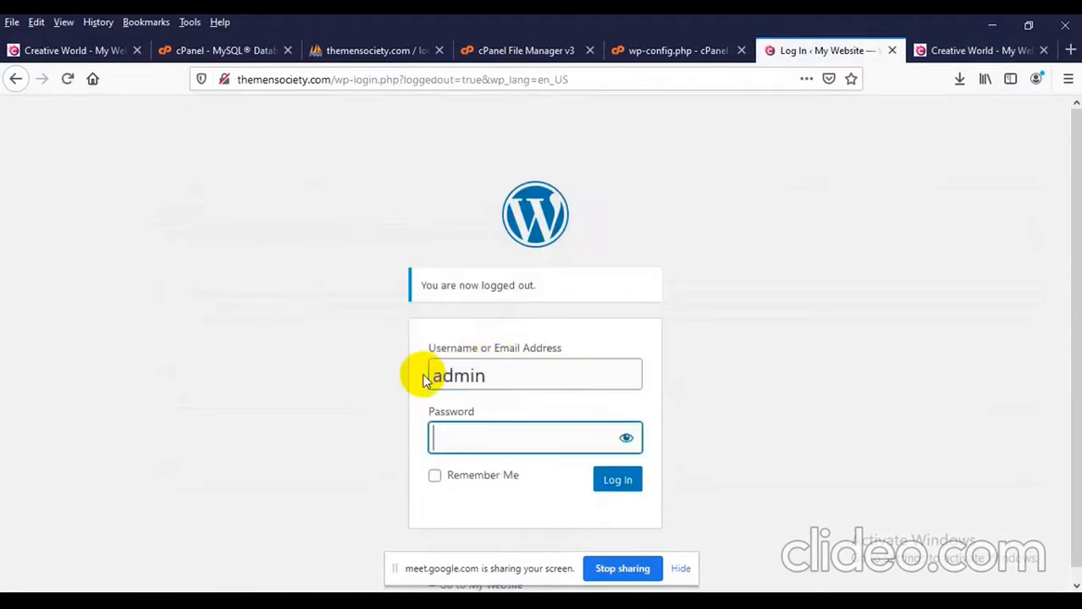
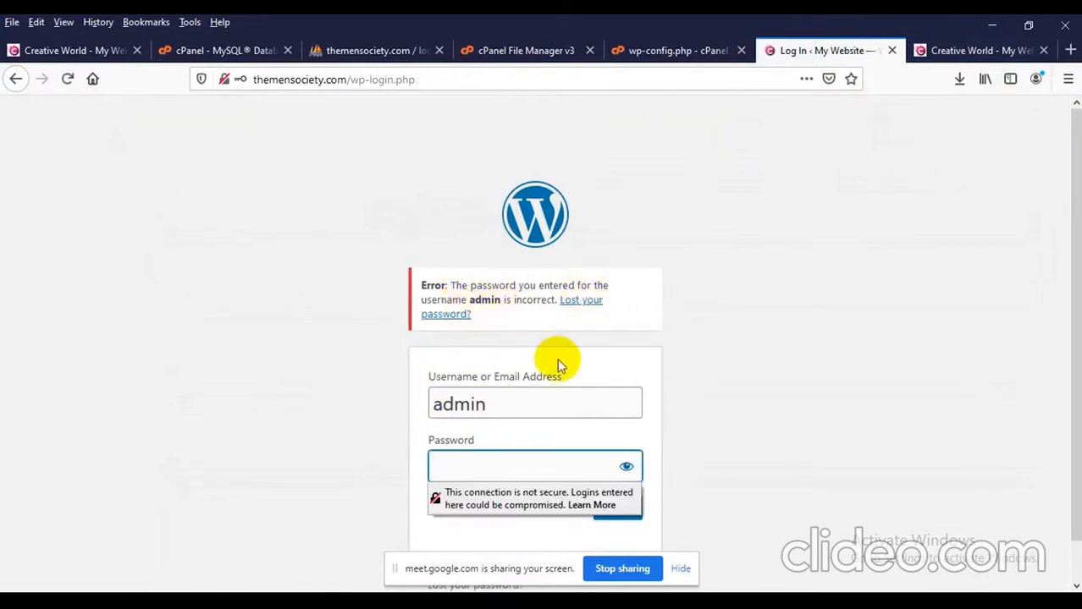
Step: Return to the phpMyAdmin tab and look over the database view
scroll(576, 375, down, 1)
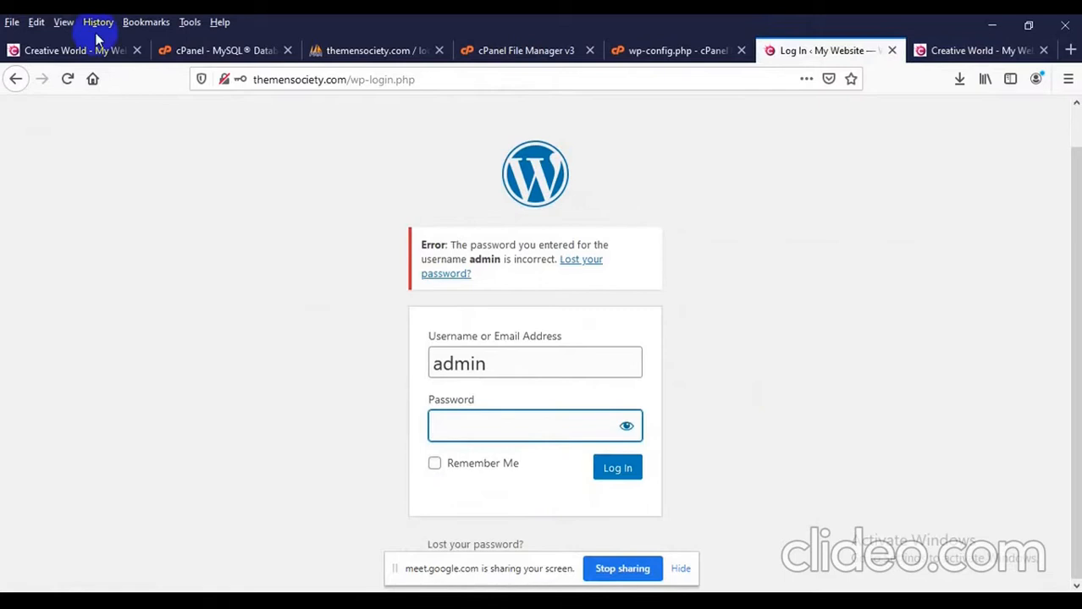
click(362, 52)
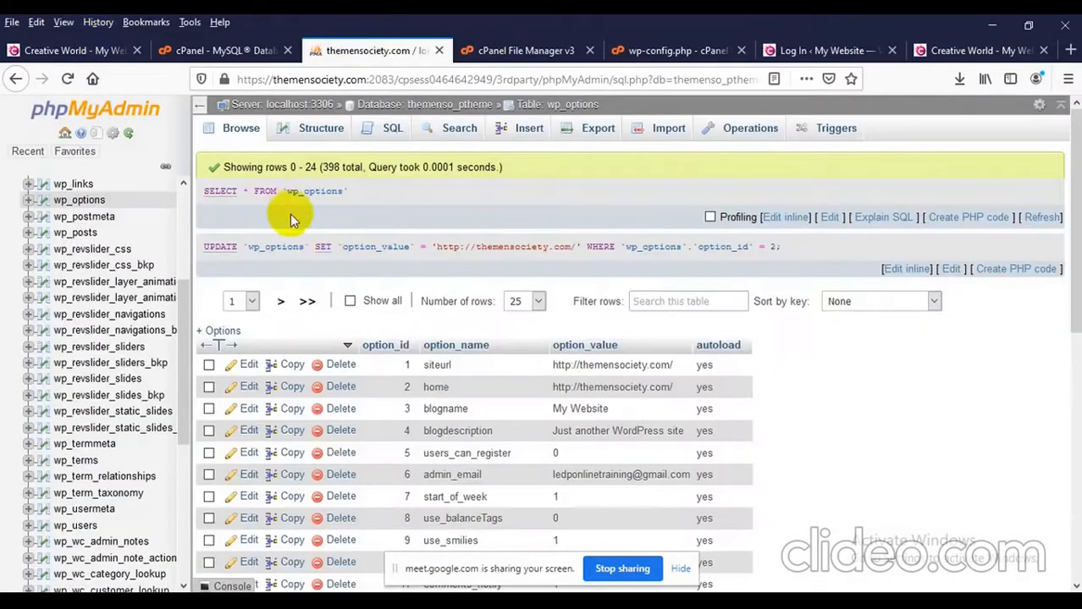
scroll(386, 415, down, 10)
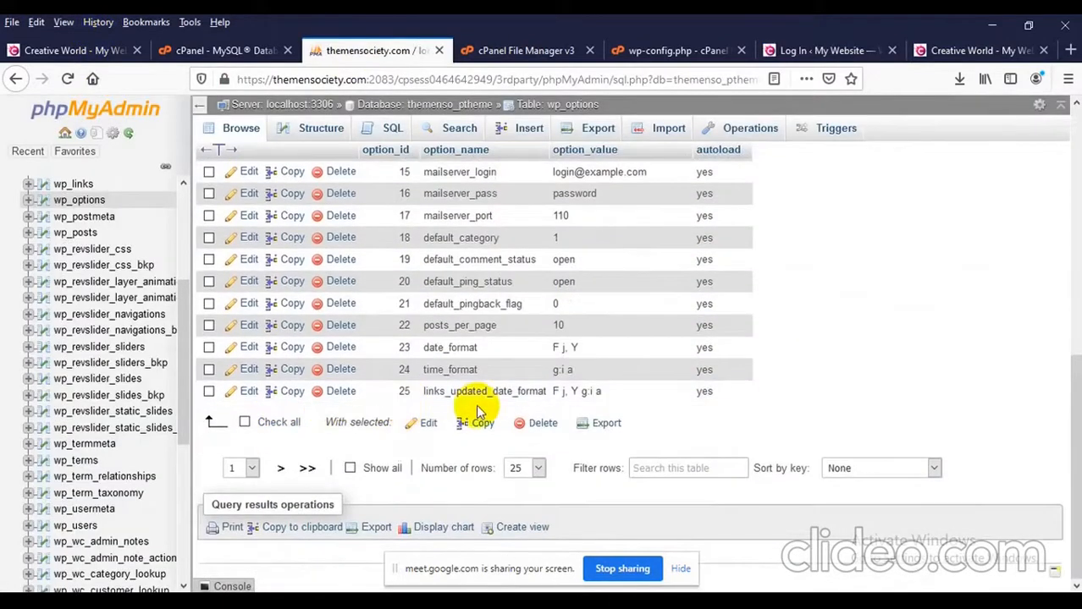
scroll(71, 391, down, 6)
scroll(71, 394, down, 1)
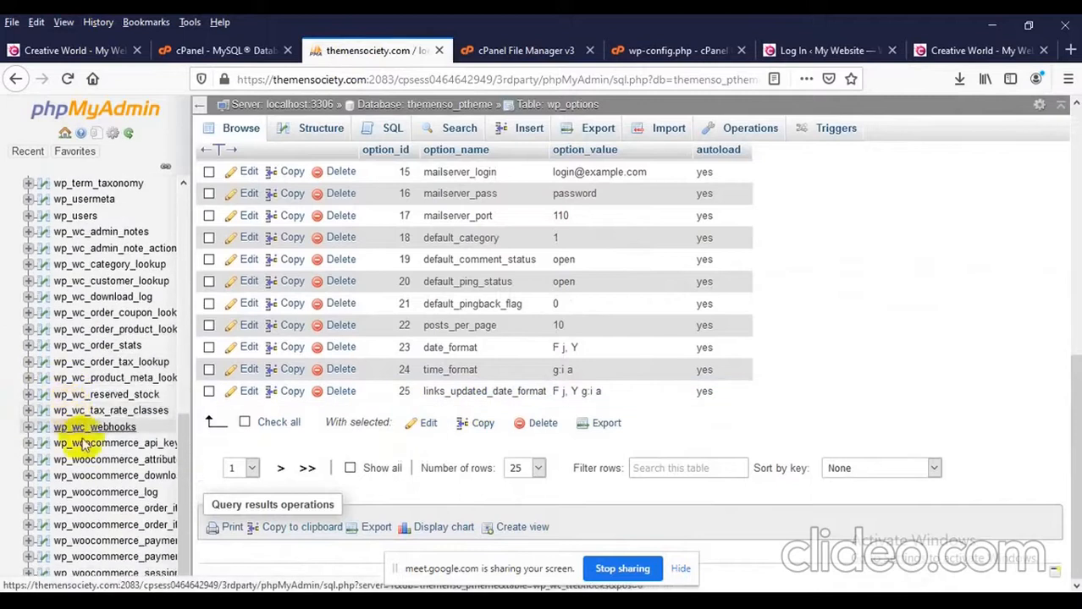
scroll(107, 460, up, 1)
scroll(107, 460, up, 3)
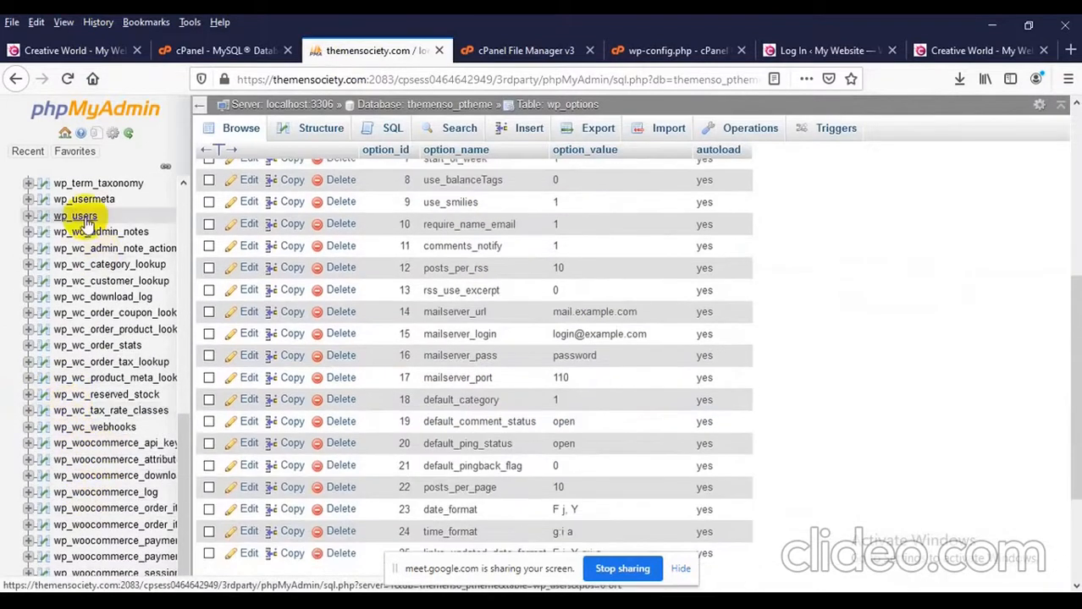
scroll(102, 271, up, 10)
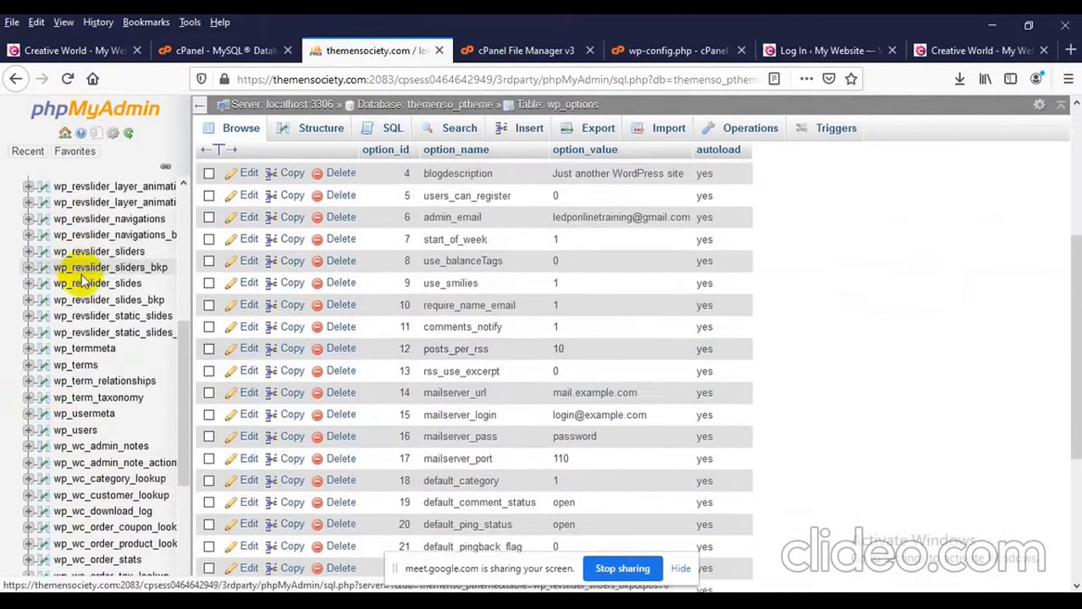
Step: List the themenso_ptheme tables and browse the wp_users table
click(48, 217)
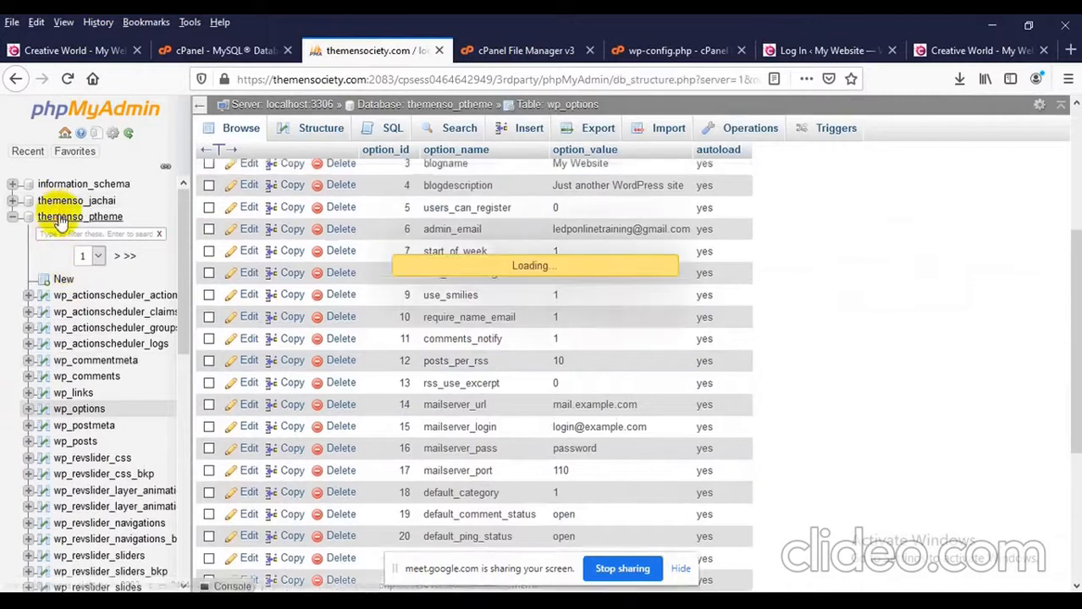
scroll(363, 302, down, 2)
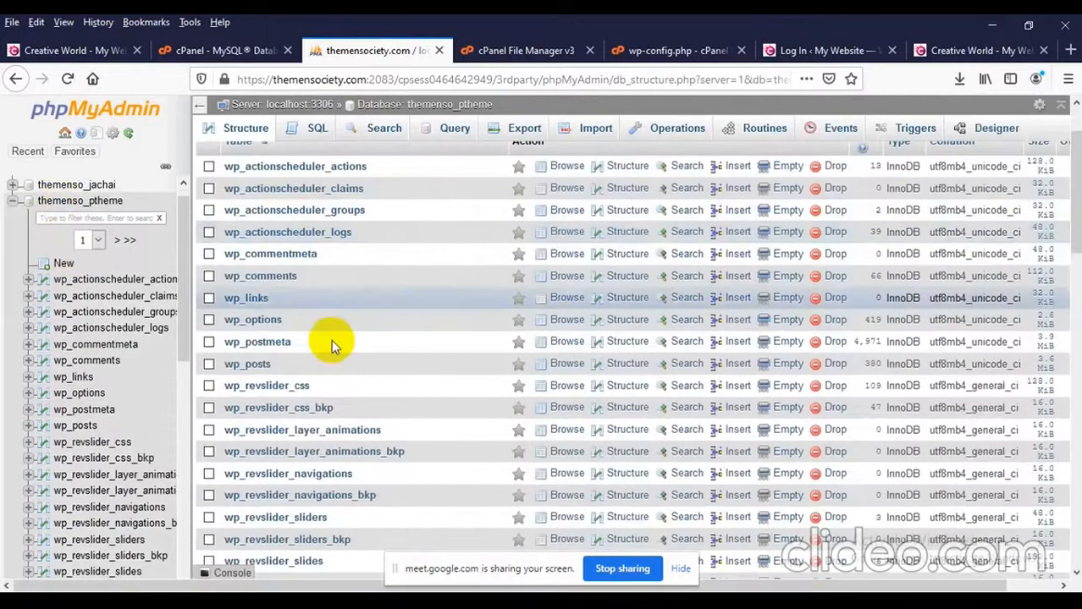
scroll(285, 279, down, 2)
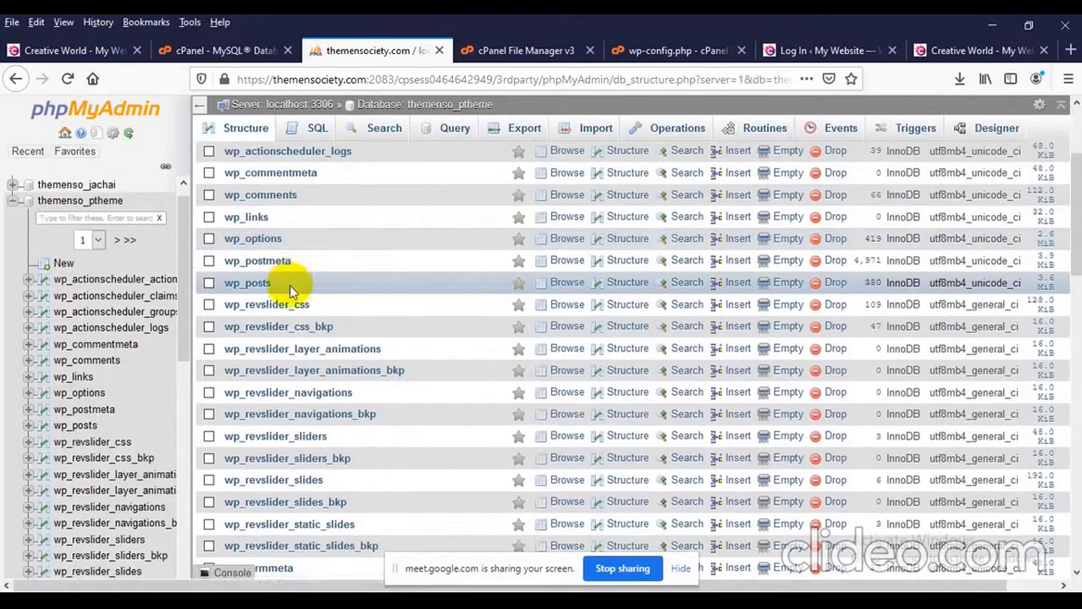
scroll(286, 304, up, 3)
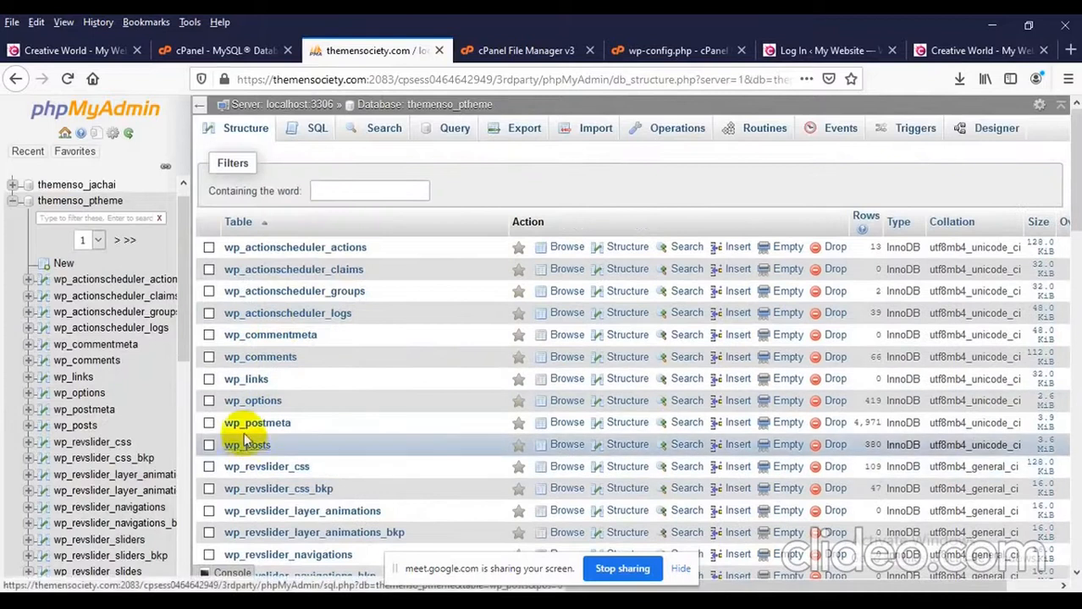
scroll(266, 321, down, 7)
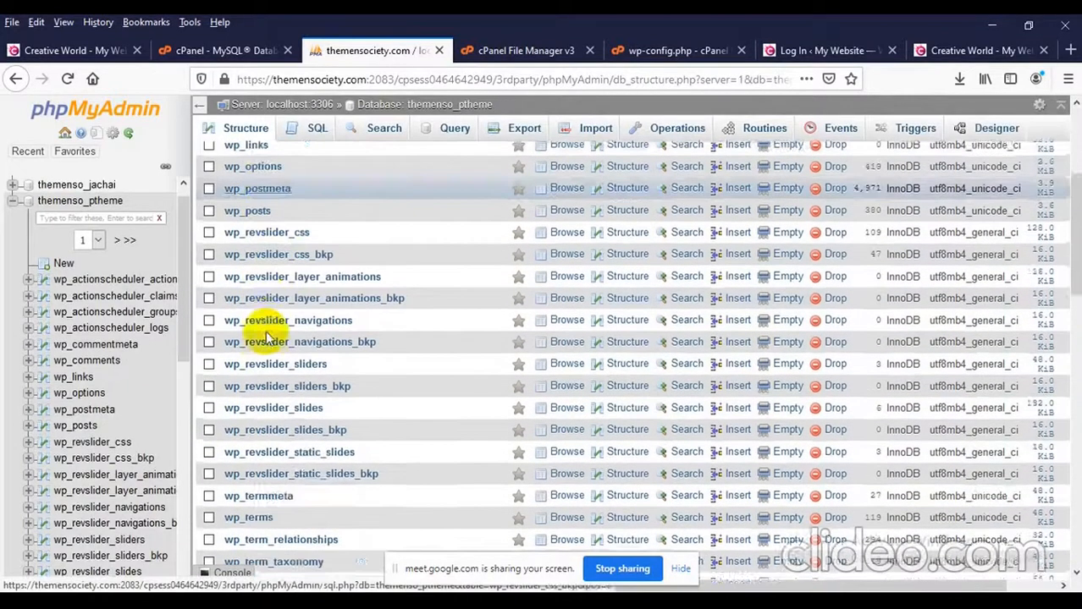
scroll(250, 436, down, 2)
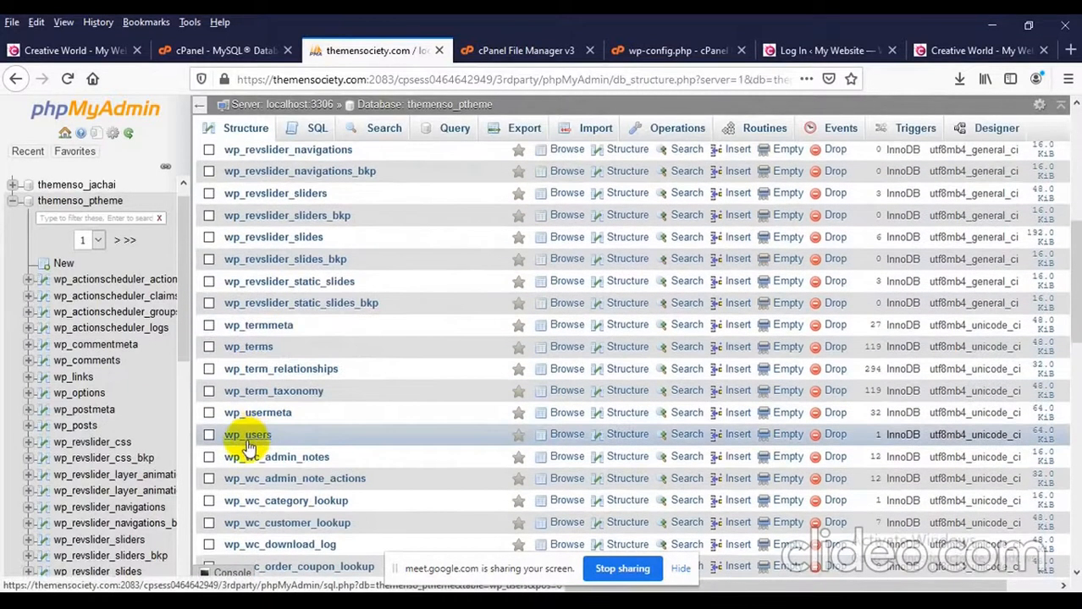
click(245, 437)
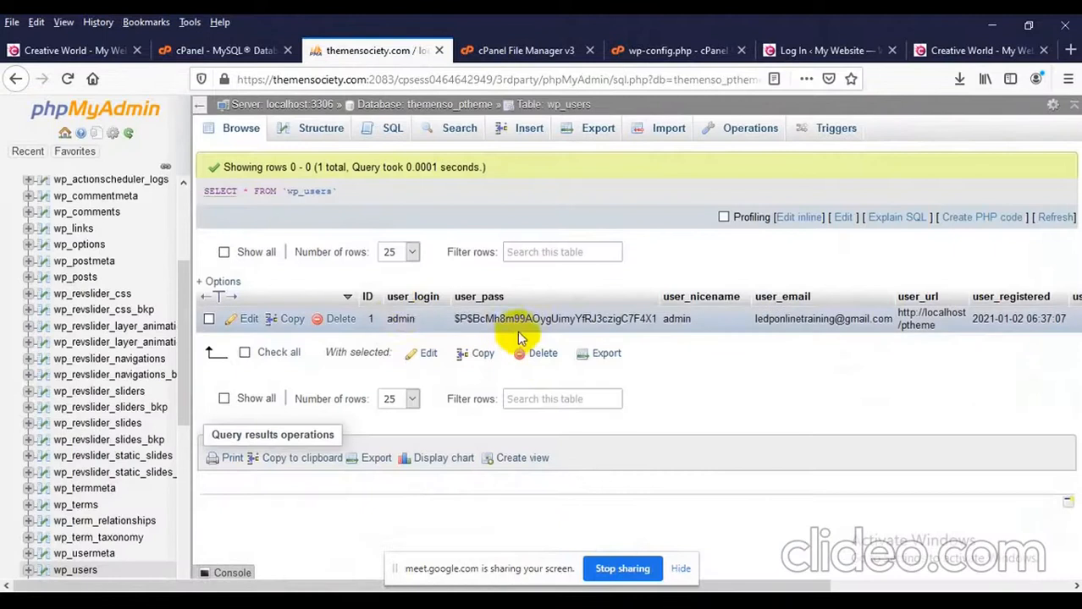
Step: Edit the admin row in wp_users, whose user_pass still holds the hashed password
click(249, 325)
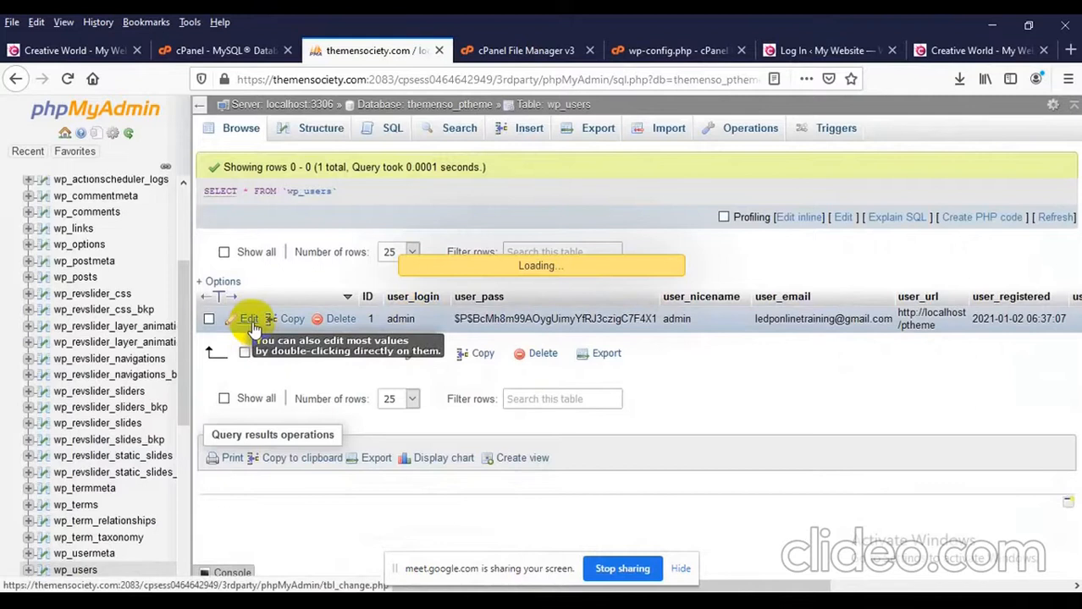
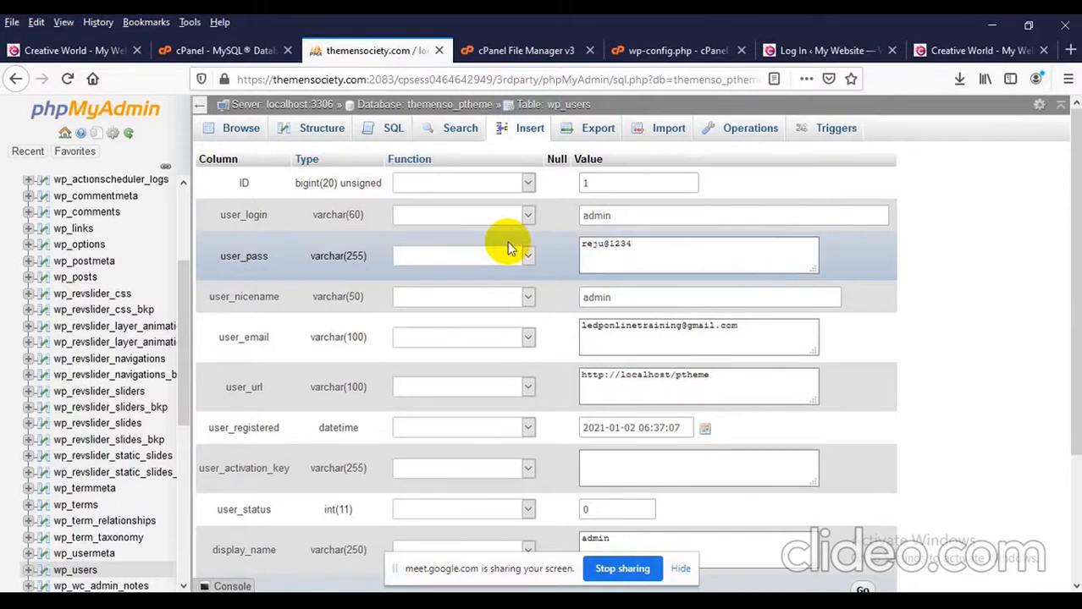
Step: Enter the new password as the admin's user_pass, set its Function to MD5, and save the row
click(495, 250)
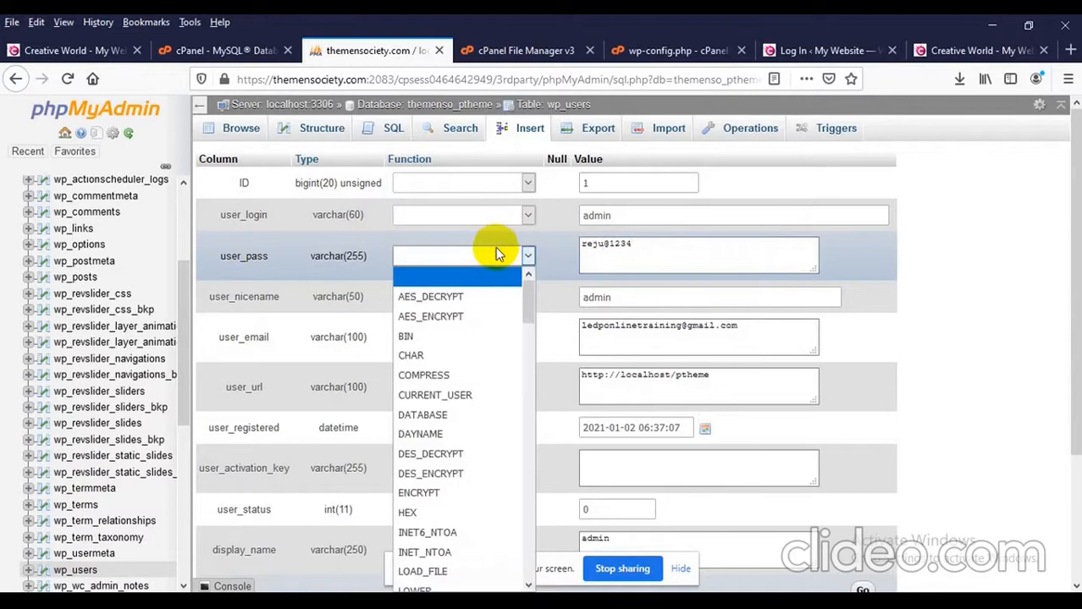
scroll(427, 513, down, 1)
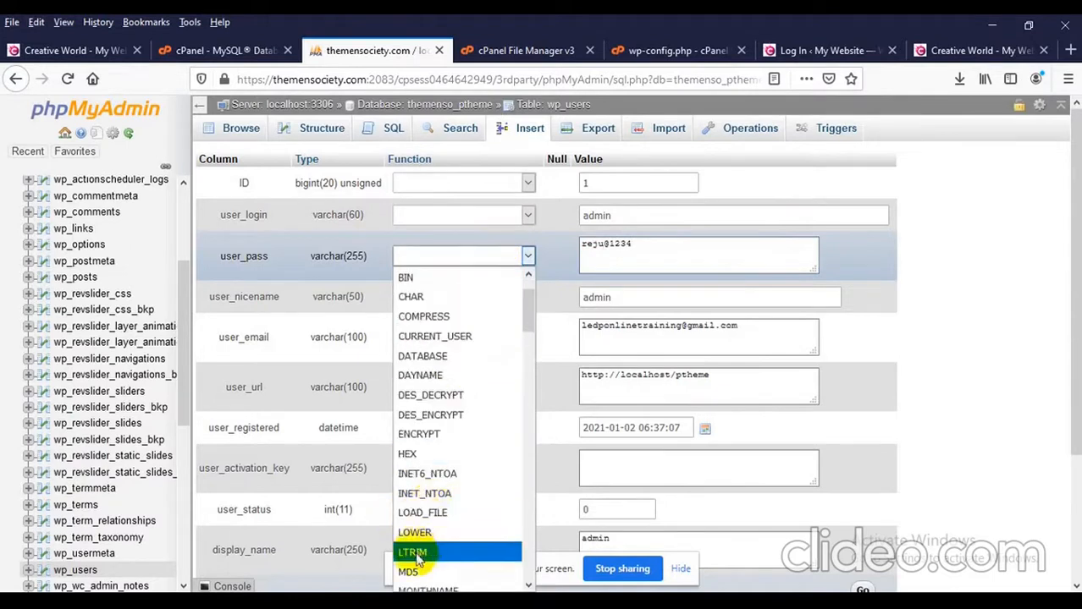
click(419, 575)
scroll(664, 245, down, 3)
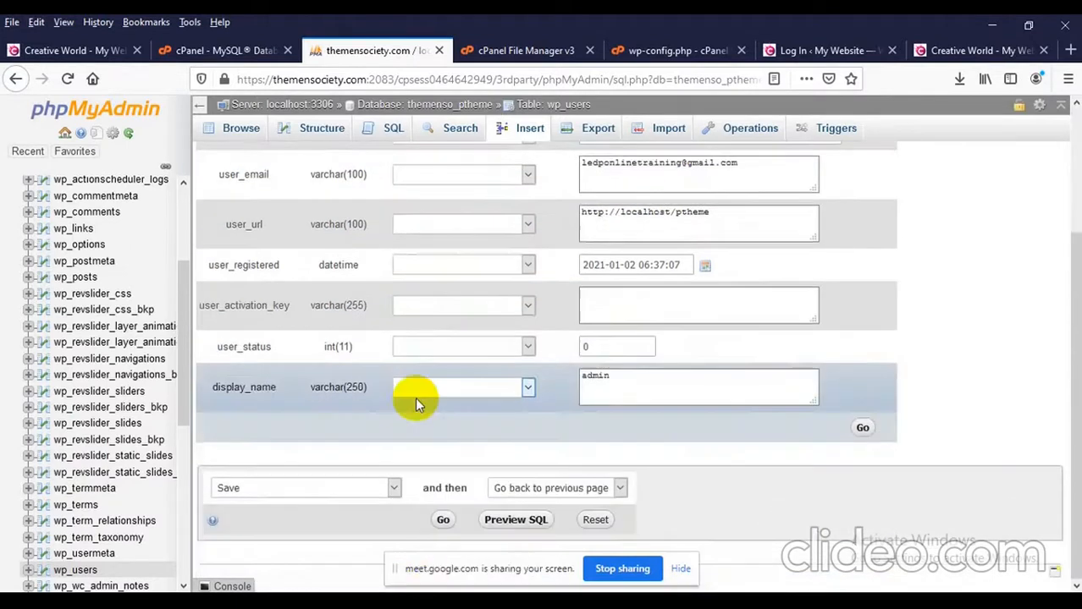
click(862, 429)
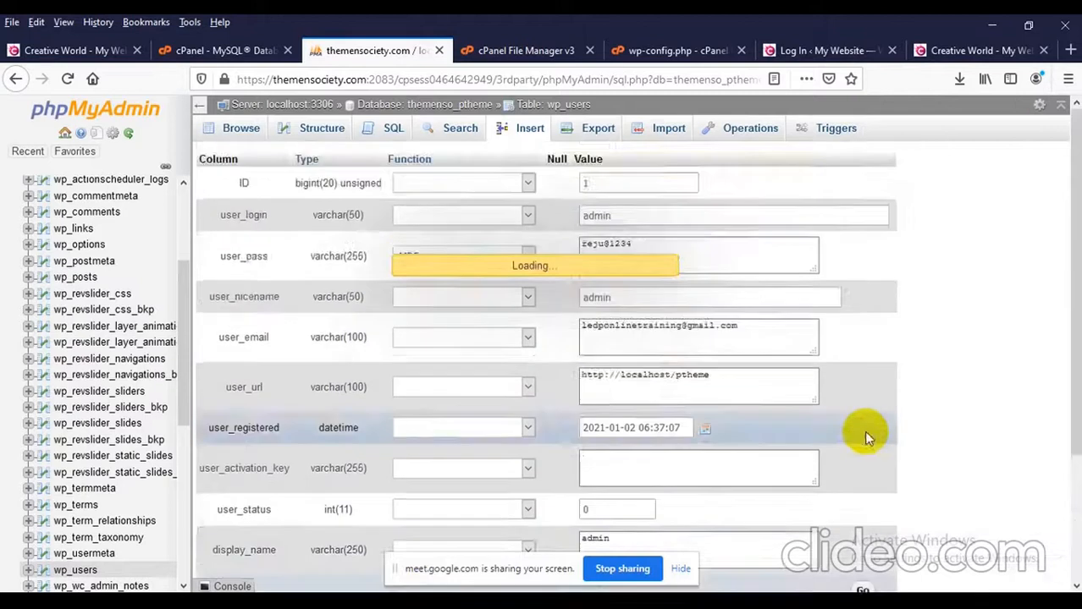
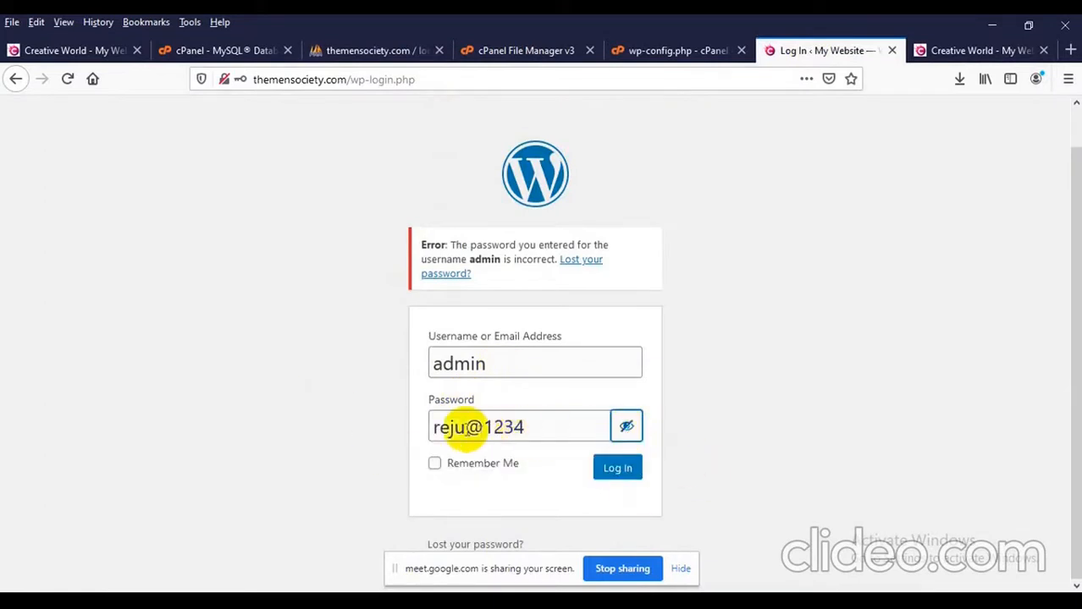
Step: Log in to the WordPress admin, then reload the Creative World storefront tab
click(620, 469)
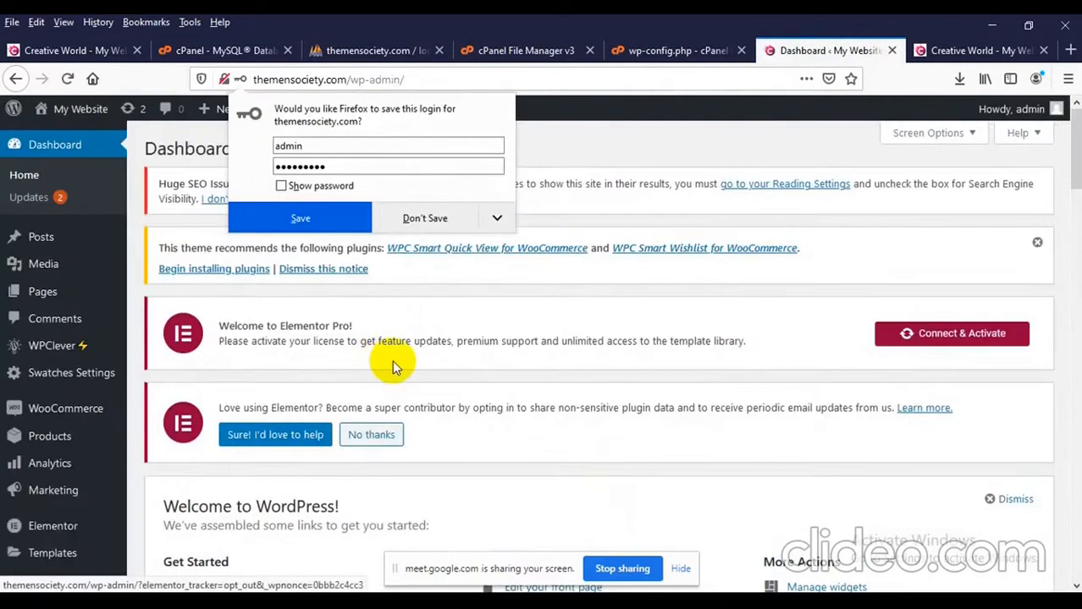
click(952, 51)
right_click(265, 285)
click(374, 303)
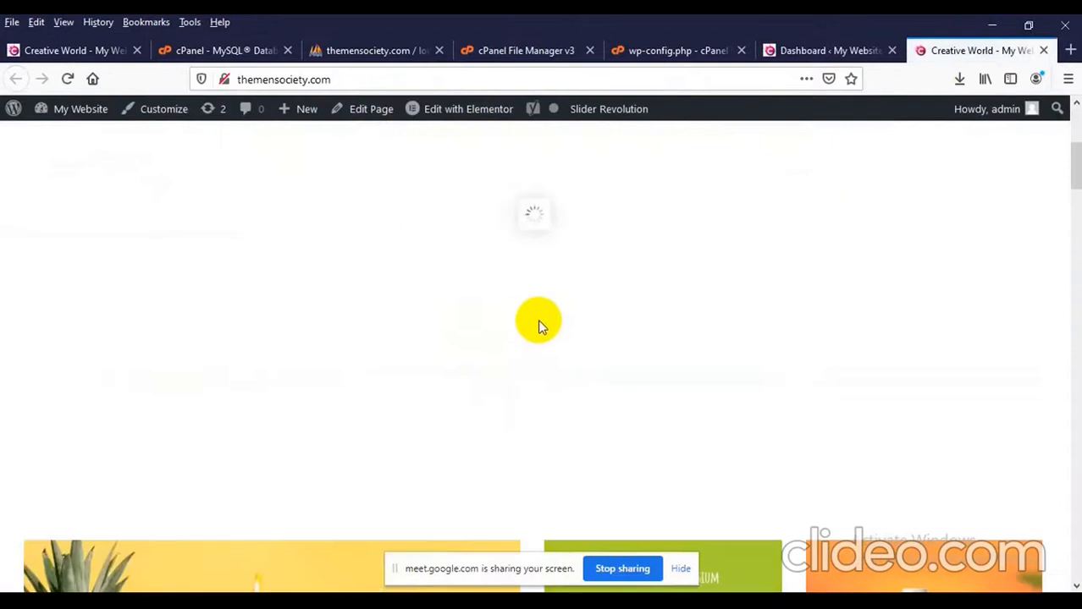
scroll(538, 325, down, 4)
scroll(538, 332, down, 7)
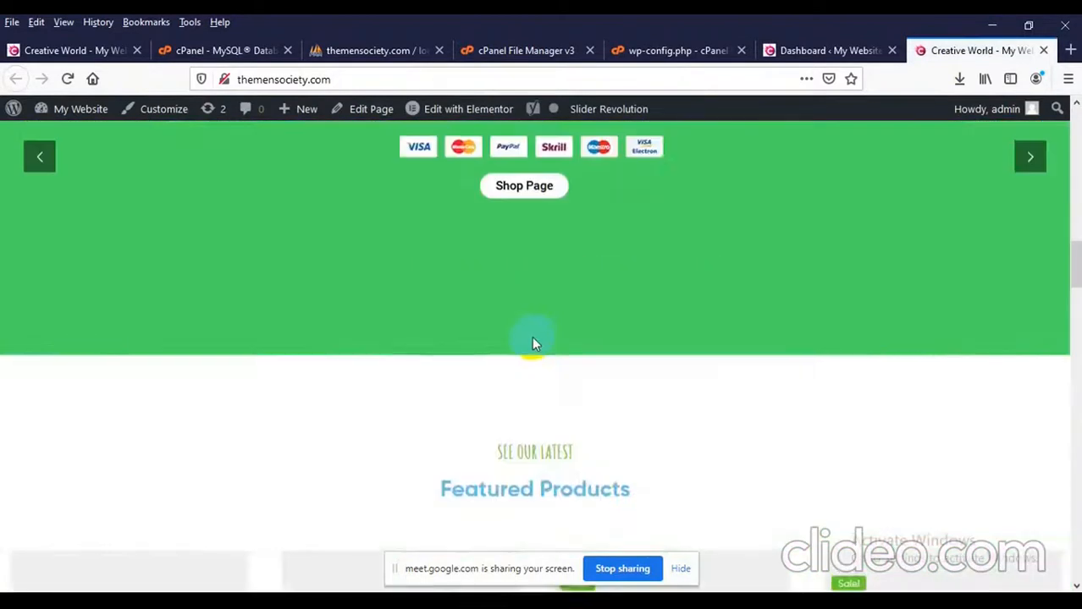
scroll(534, 336, up, 3)
scroll(617, 333, down, 8)
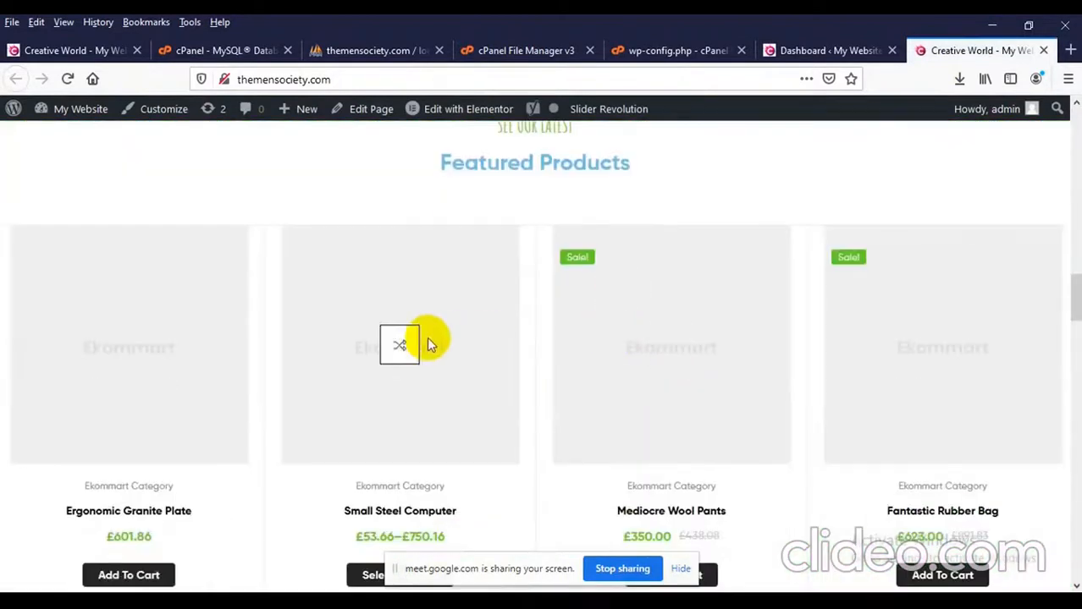
scroll(430, 340, down, 1)
scroll(508, 351, down, 2)
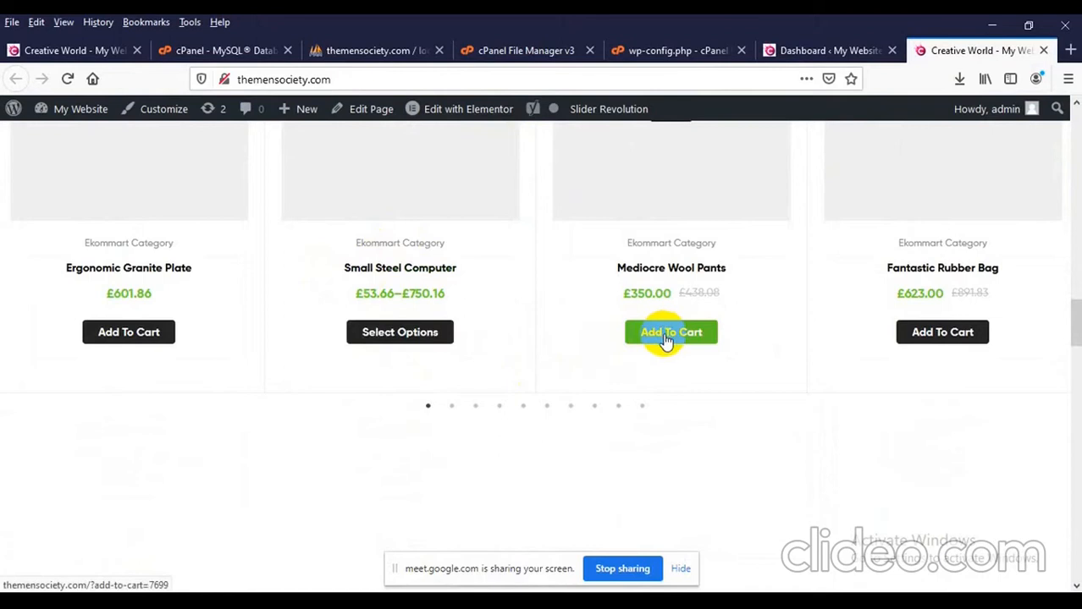
scroll(683, 372, up, 6)
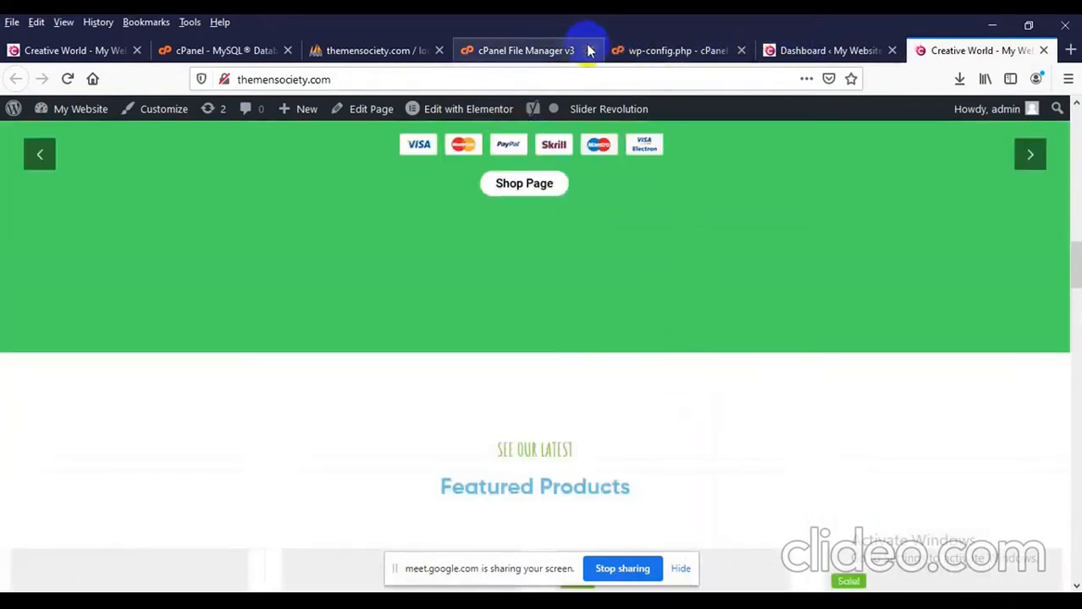
Step: Close the File Manager and wp-config.php tabs and return to the admin Dashboard
click(589, 51)
click(589, 51)
click(550, 51)
scroll(17, 330, down, 5)
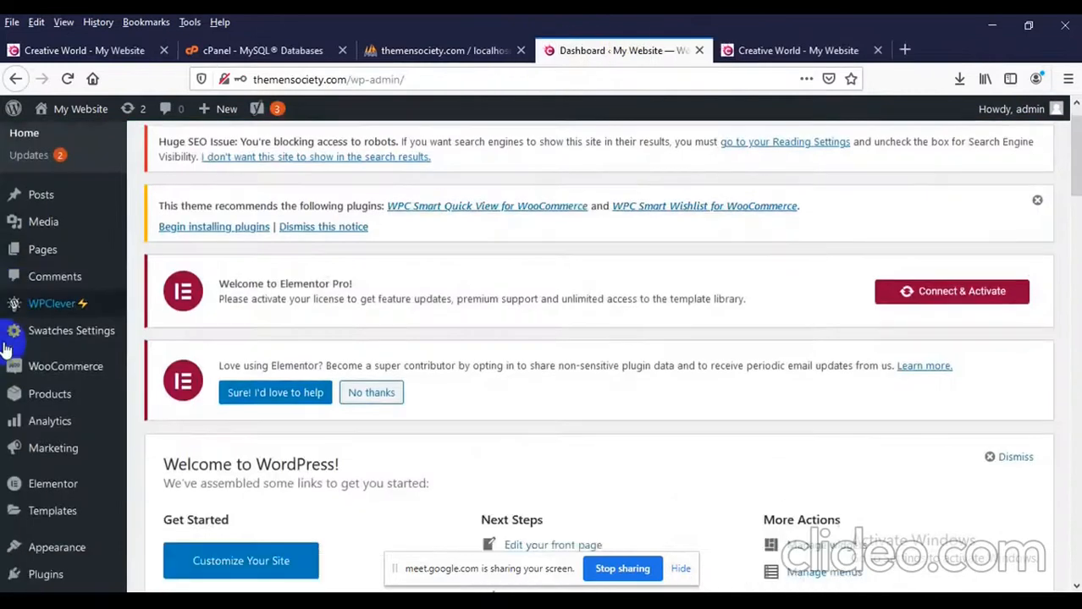
Step: Open Installed Plugins and highlight WooCommerce to confirm it is active
mouse_move(51, 377)
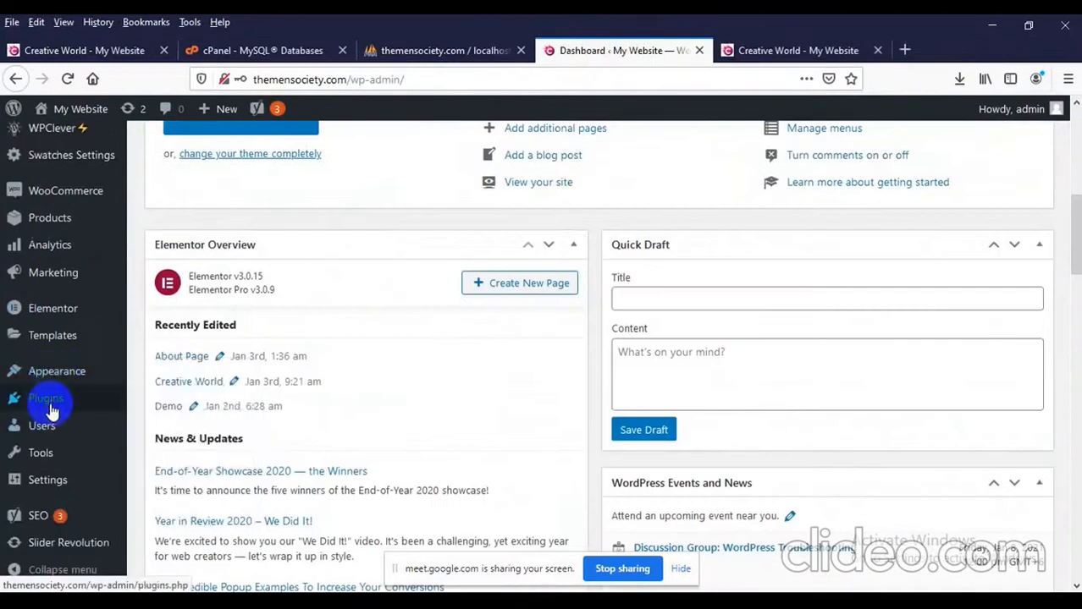
click(47, 403)
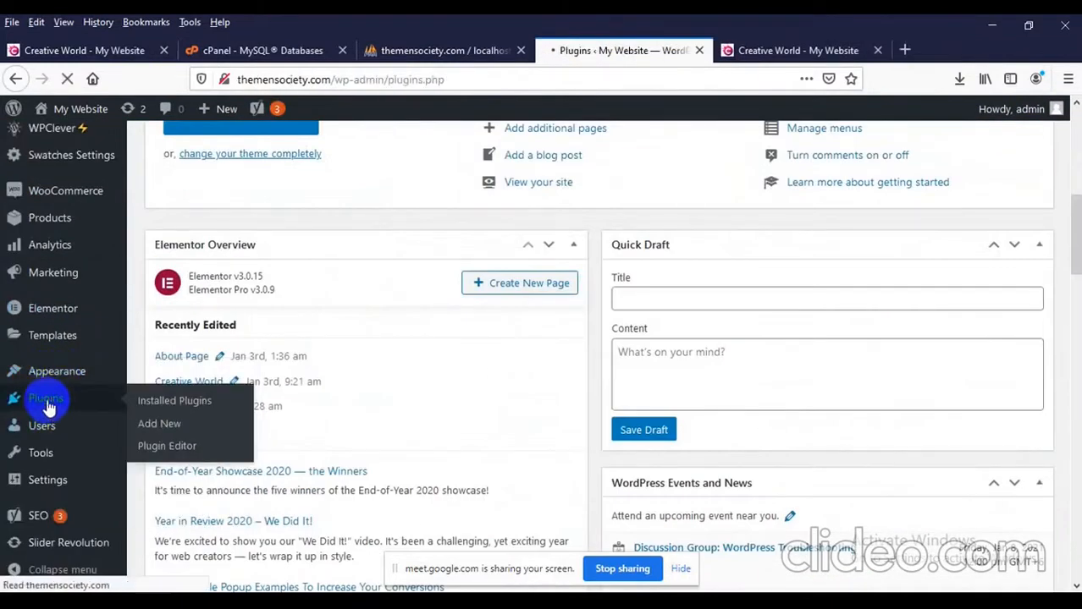
scroll(173, 415, down, 6)
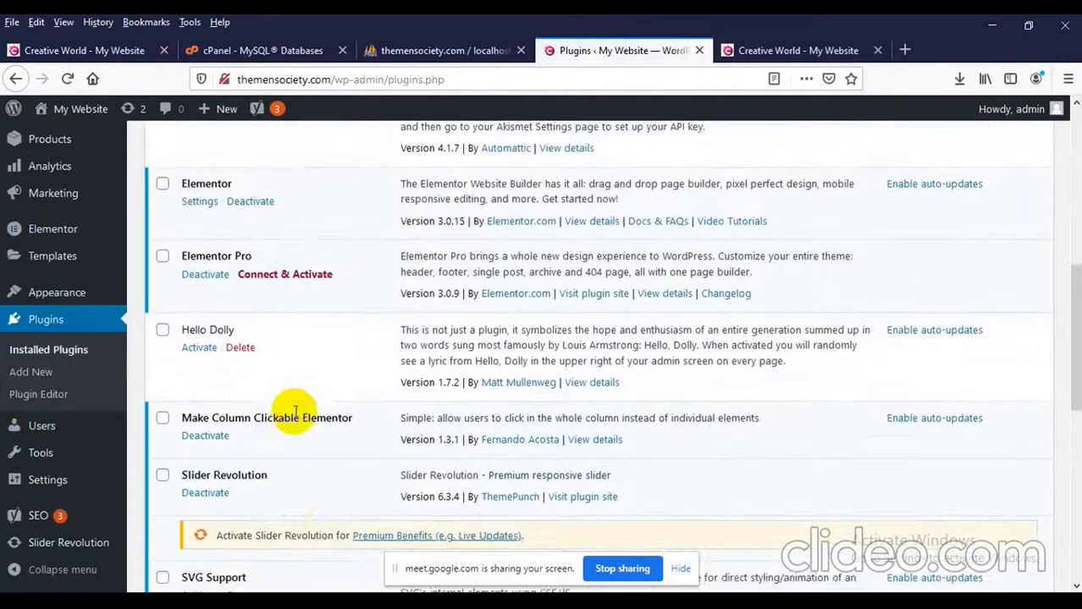
scroll(292, 419, down, 6)
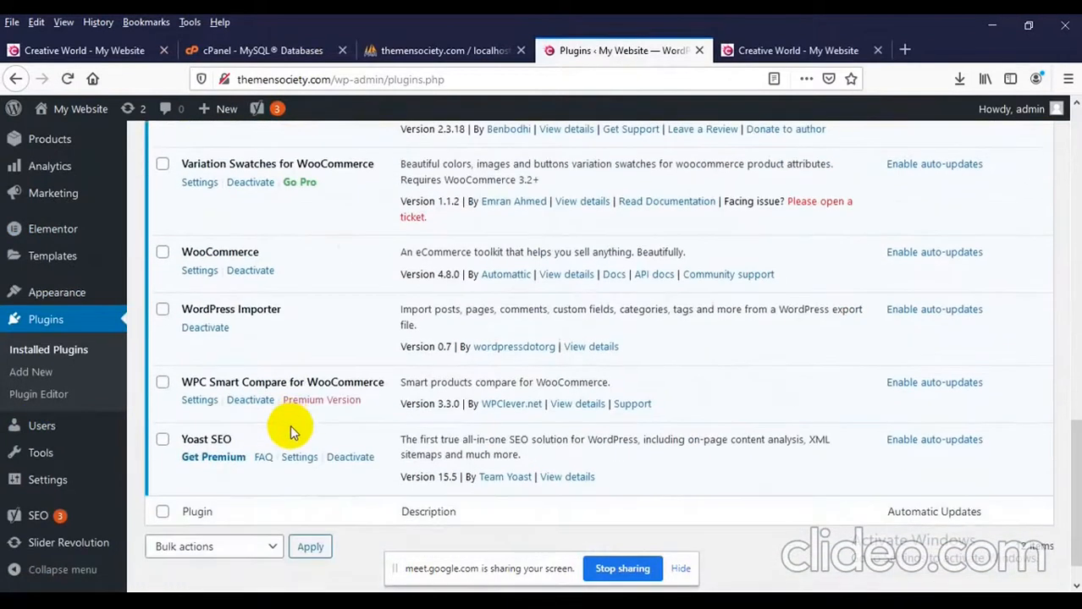
drag(273, 249, 169, 249)
scroll(55, 303, up, 3)
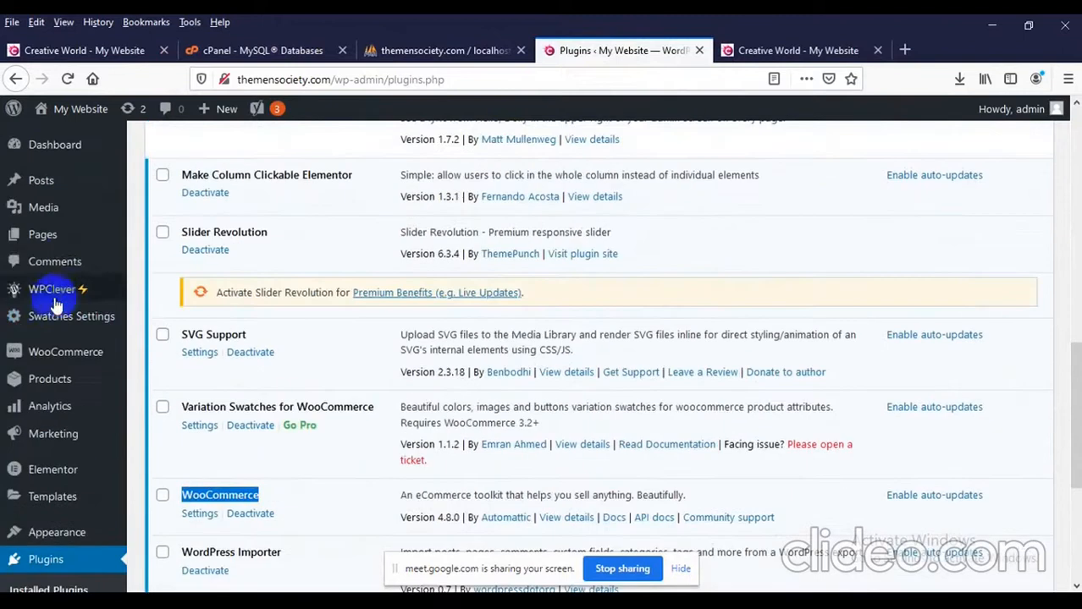
scroll(51, 254, up, 2)
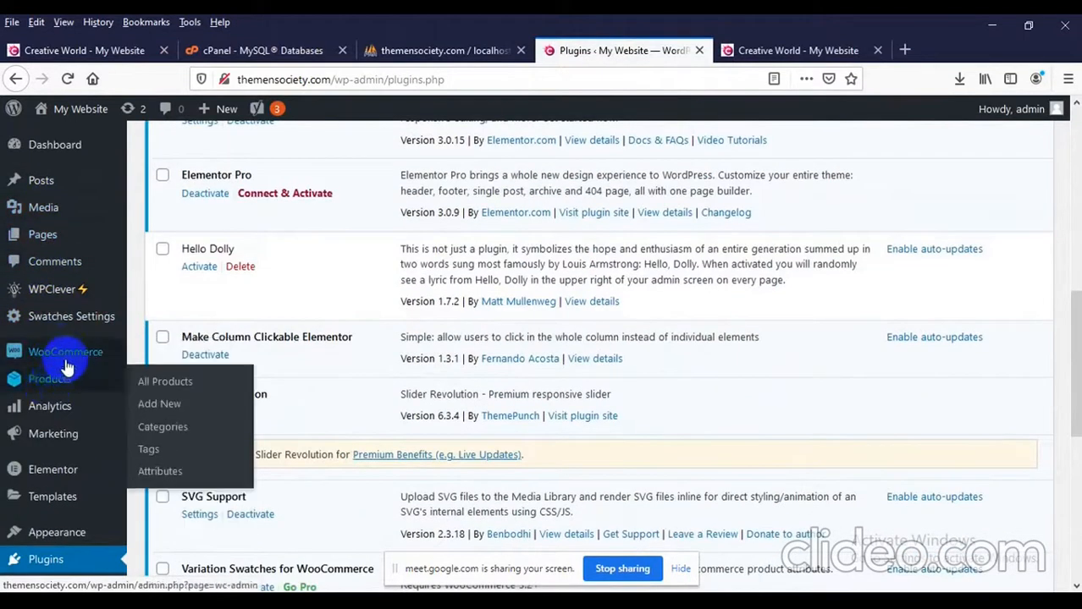
mouse_move(67, 364)
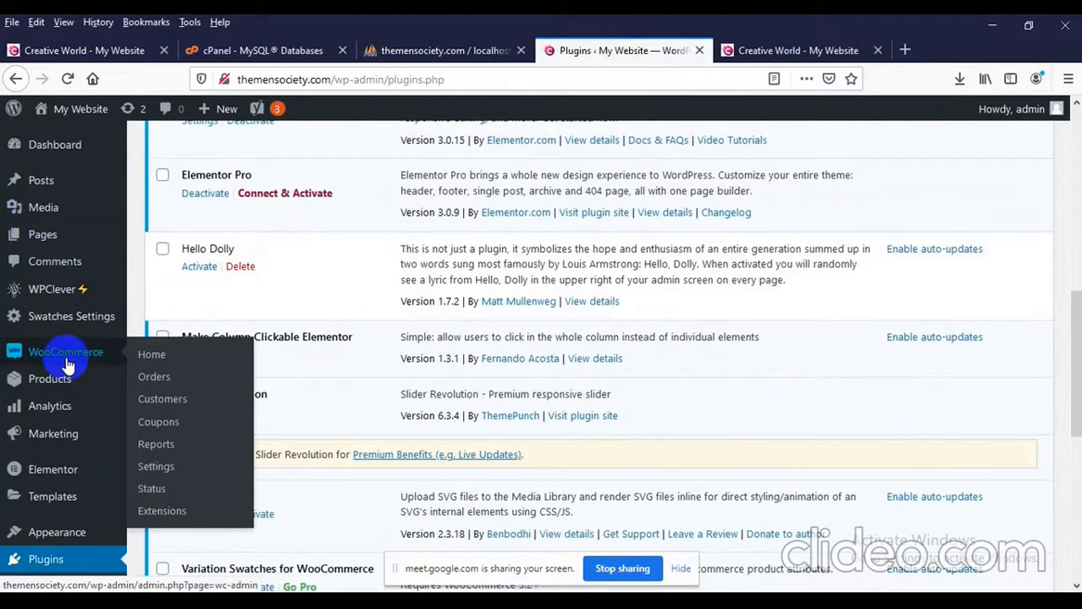
scroll(671, 443, up, 7)
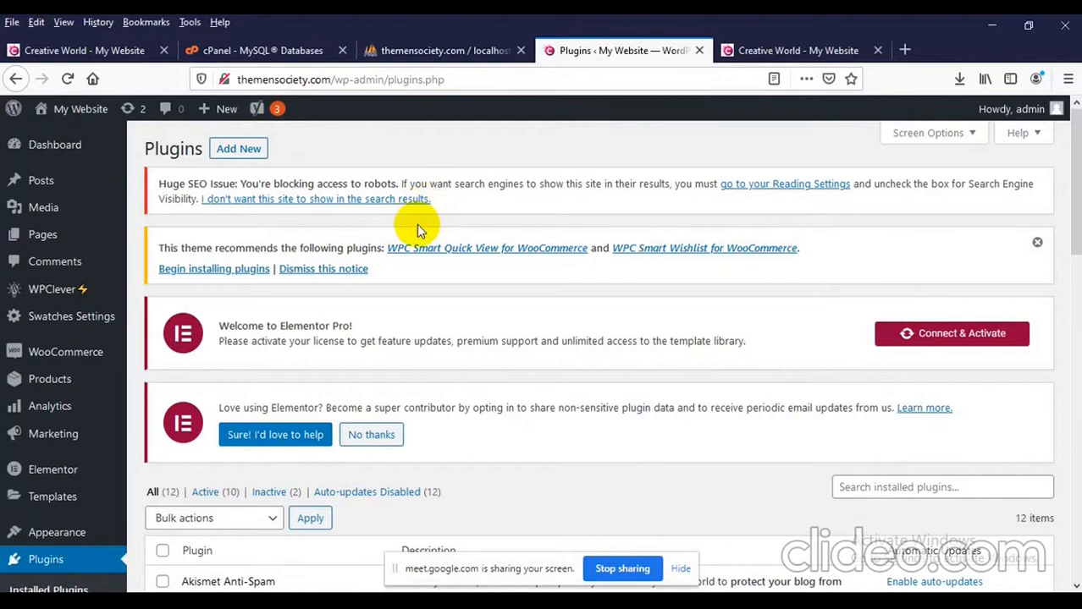
Step: Review the 12 installed plugins, then go to the store's products list
scroll(419, 232, down, 4)
scroll(441, 273, up, 4)
scroll(406, 264, down, 2)
scroll(404, 260, down, 8)
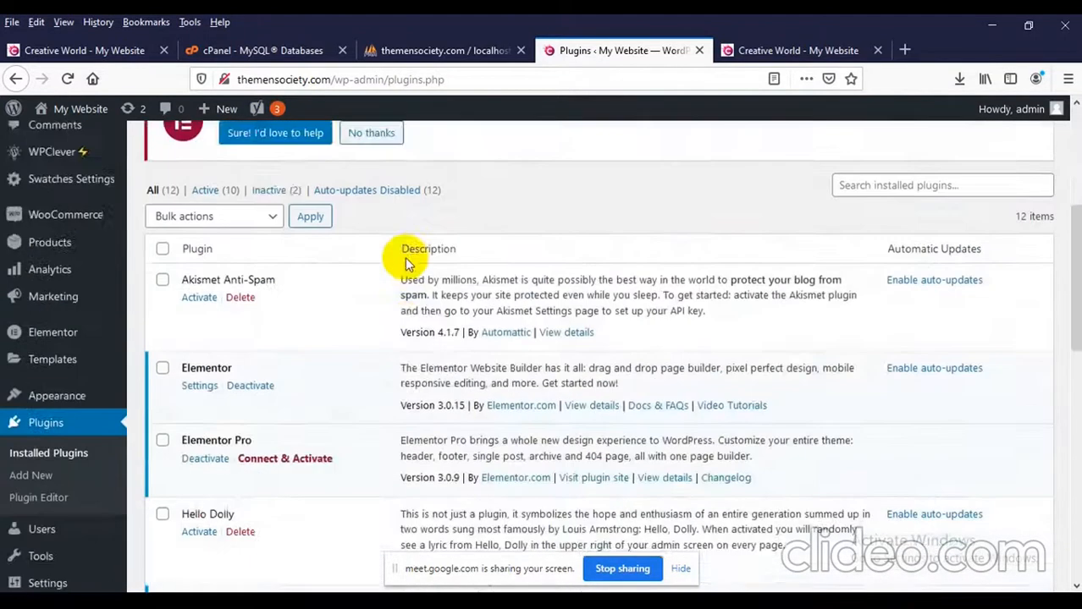
scroll(405, 269, up, 4)
scroll(406, 269, up, 1)
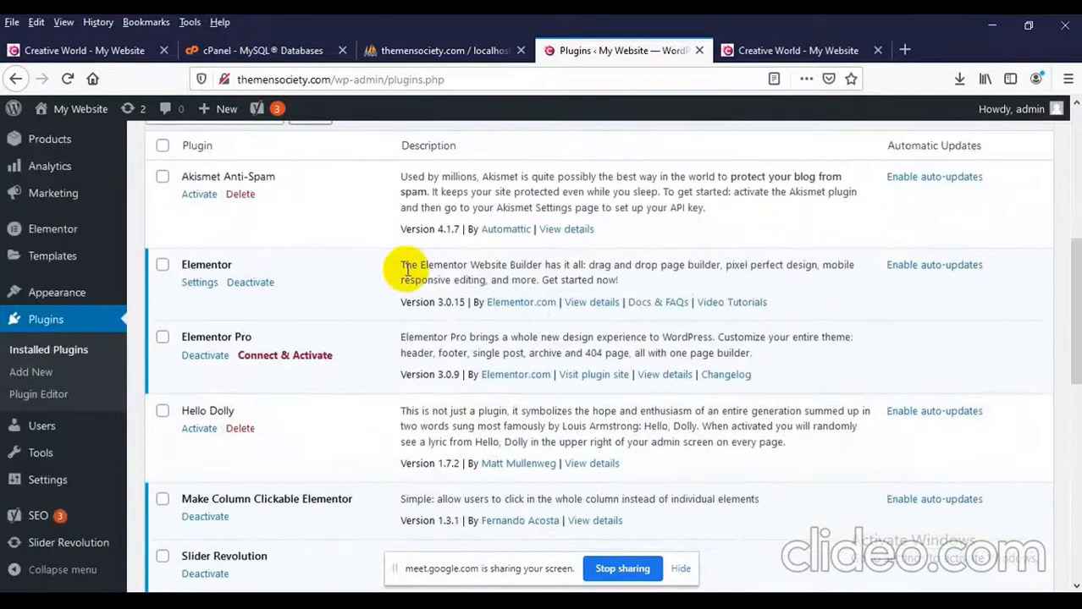
scroll(406, 267, down, 3)
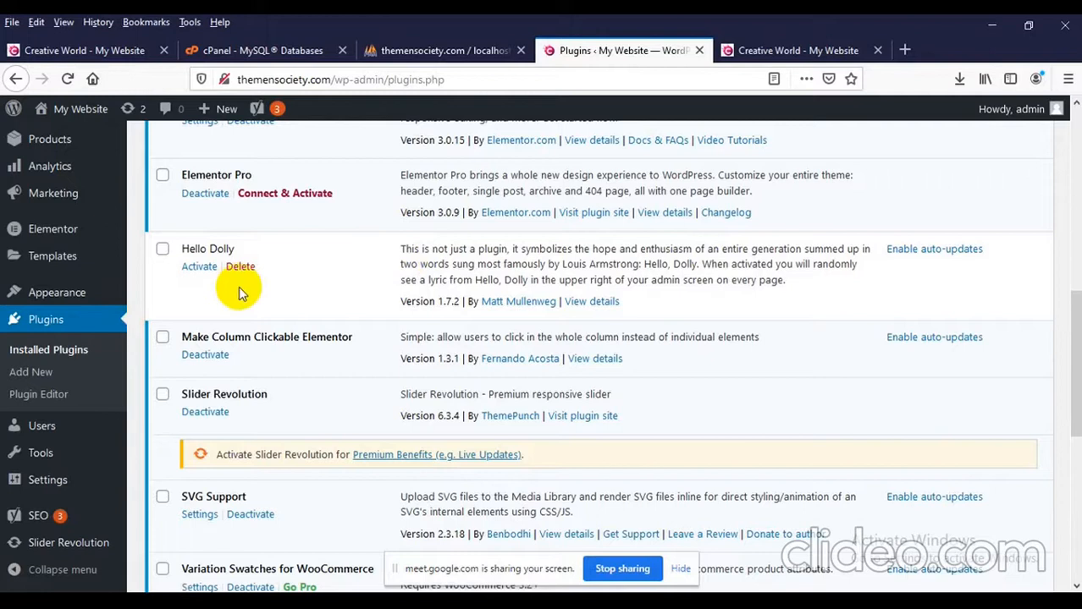
scroll(8, 349, up, 4)
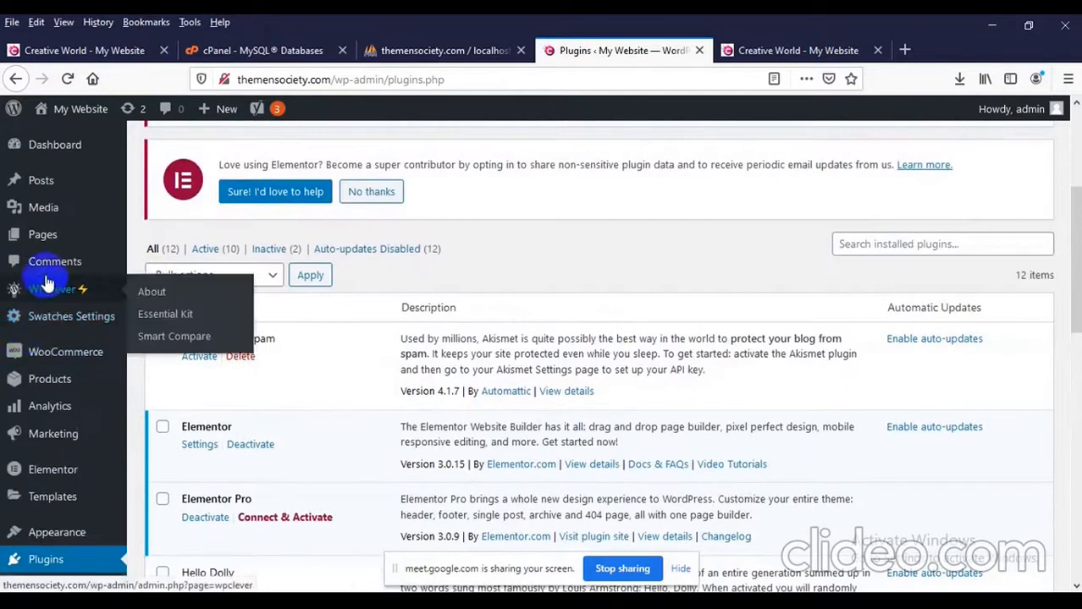
click(61, 382)
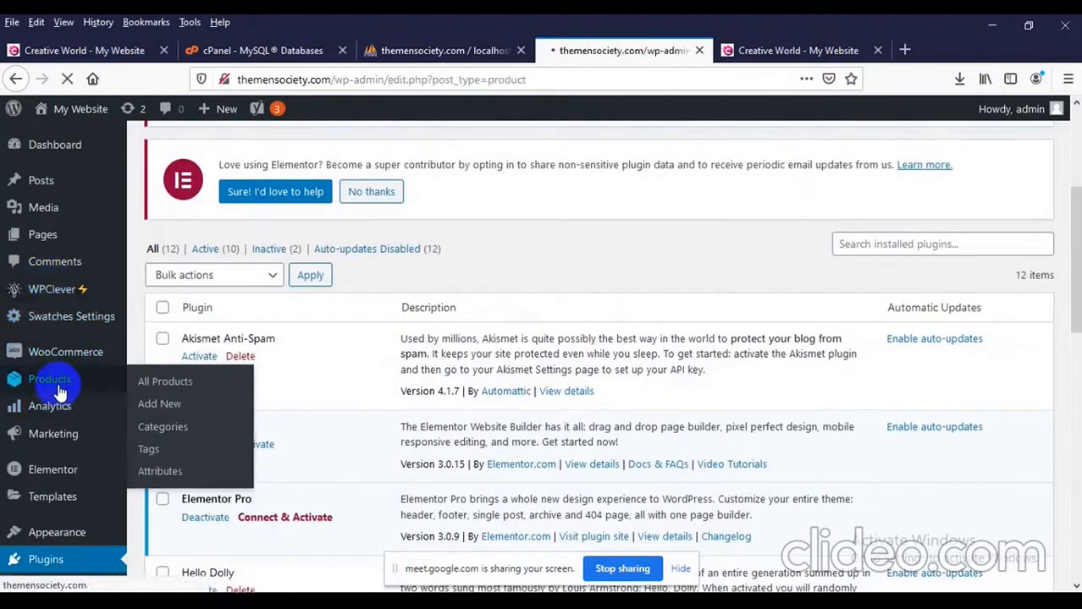
Step: Scroll through the 30 published products, checking their stock, prices and categories
scroll(521, 359, down, 2)
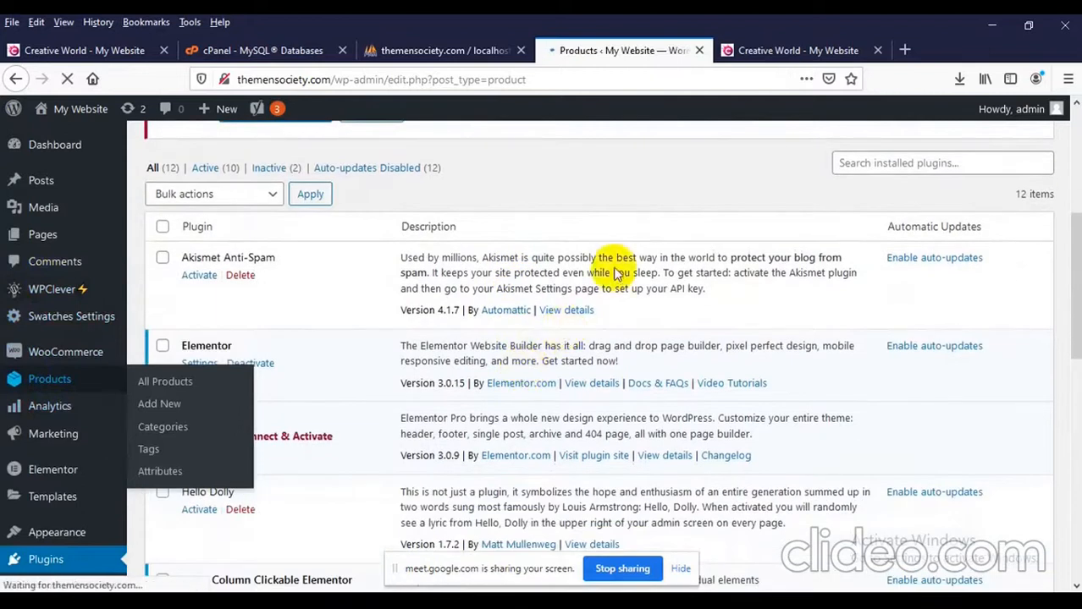
scroll(174, 454, down, 2)
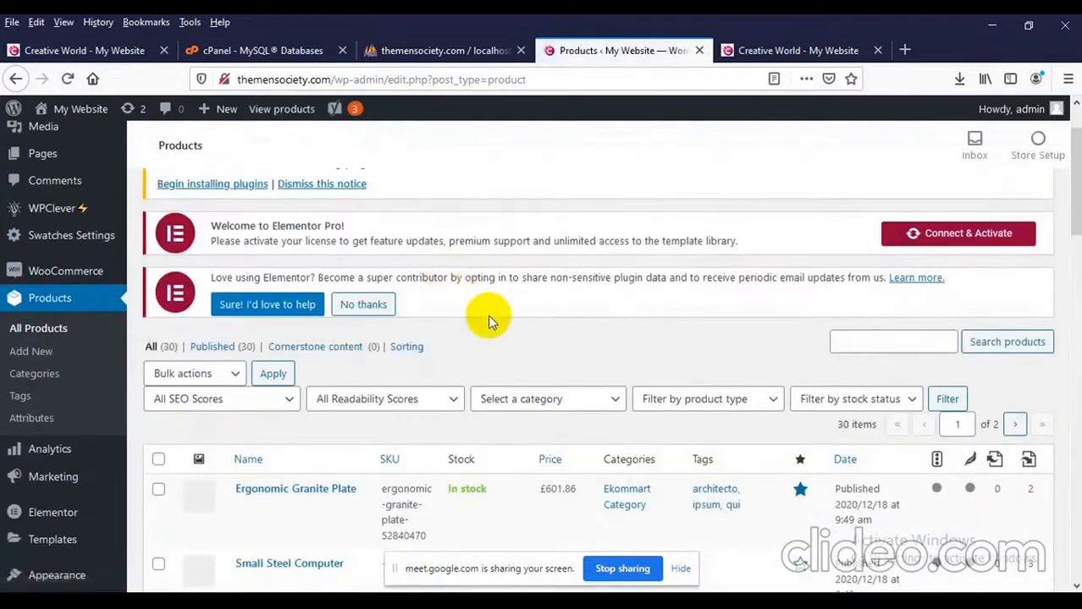
scroll(483, 319, down, 2)
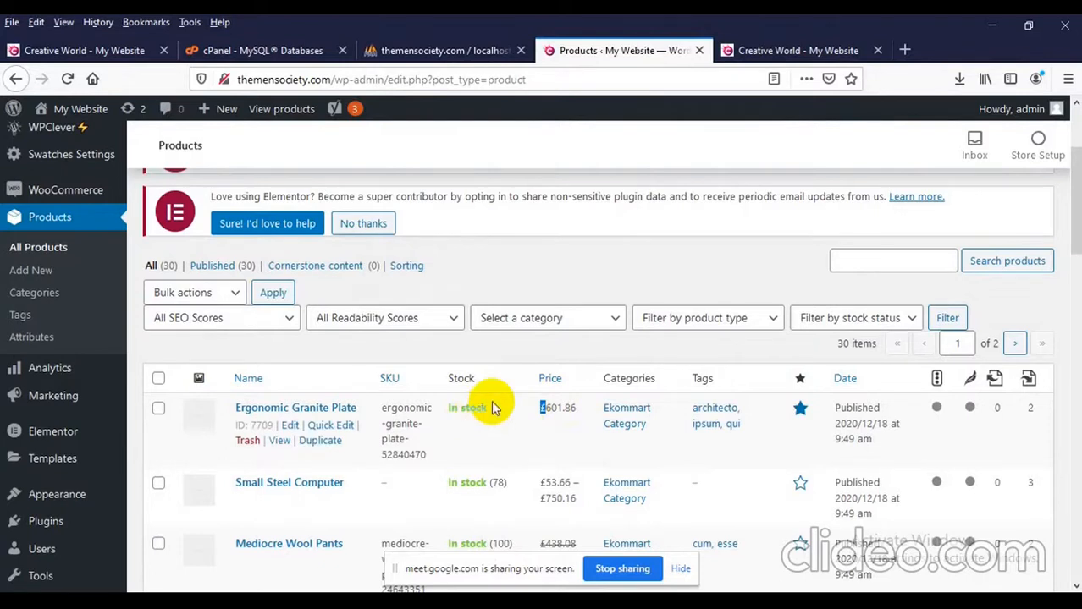
scroll(514, 473, down, 4)
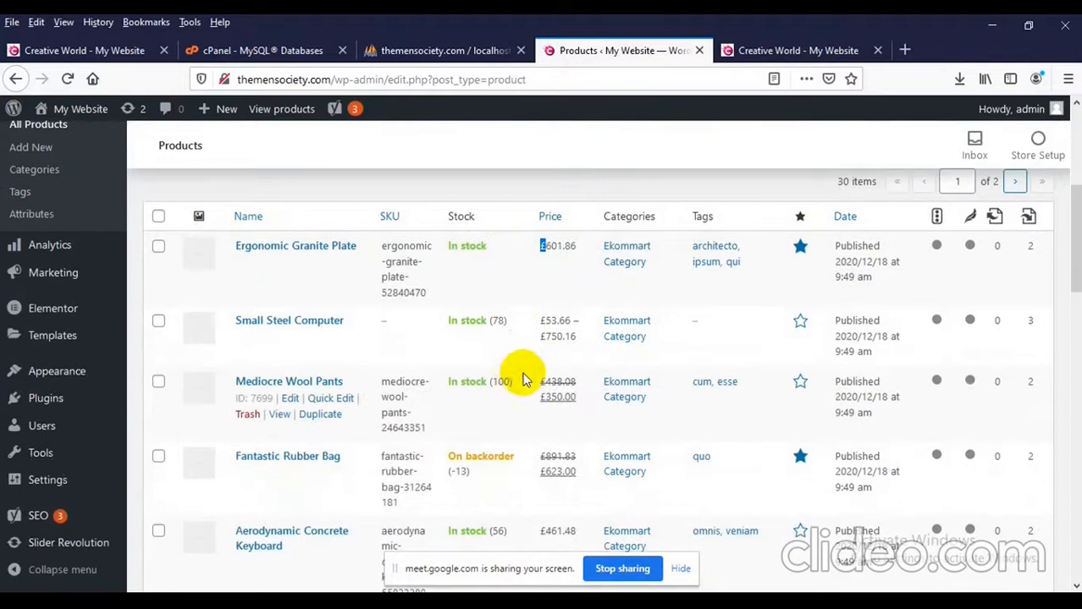
scroll(516, 358, down, 4)
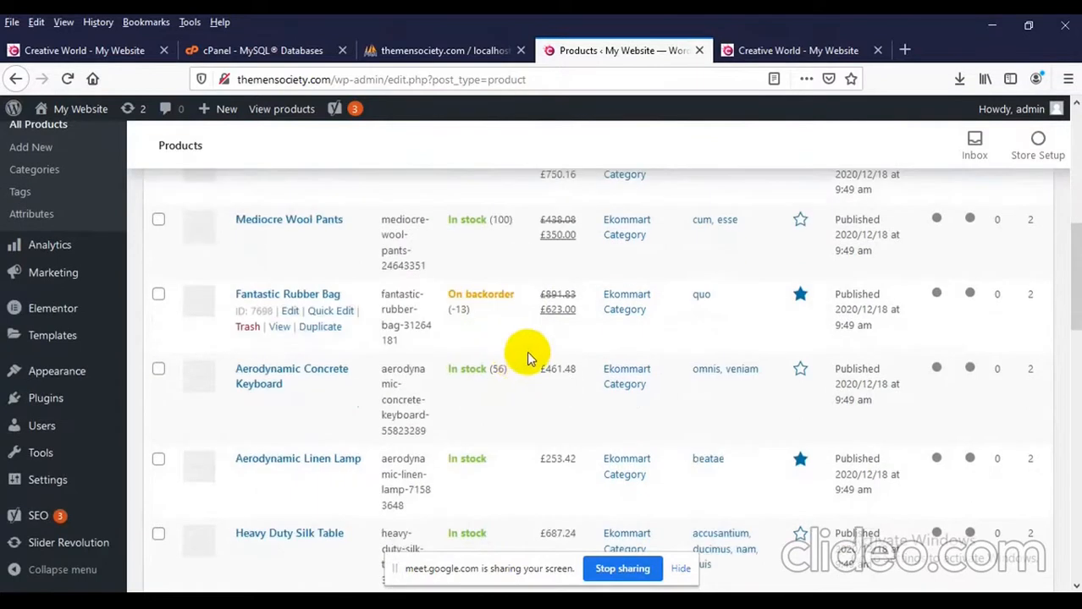
scroll(527, 351, down, 10)
scroll(528, 356, down, 5)
scroll(540, 380, up, 10)
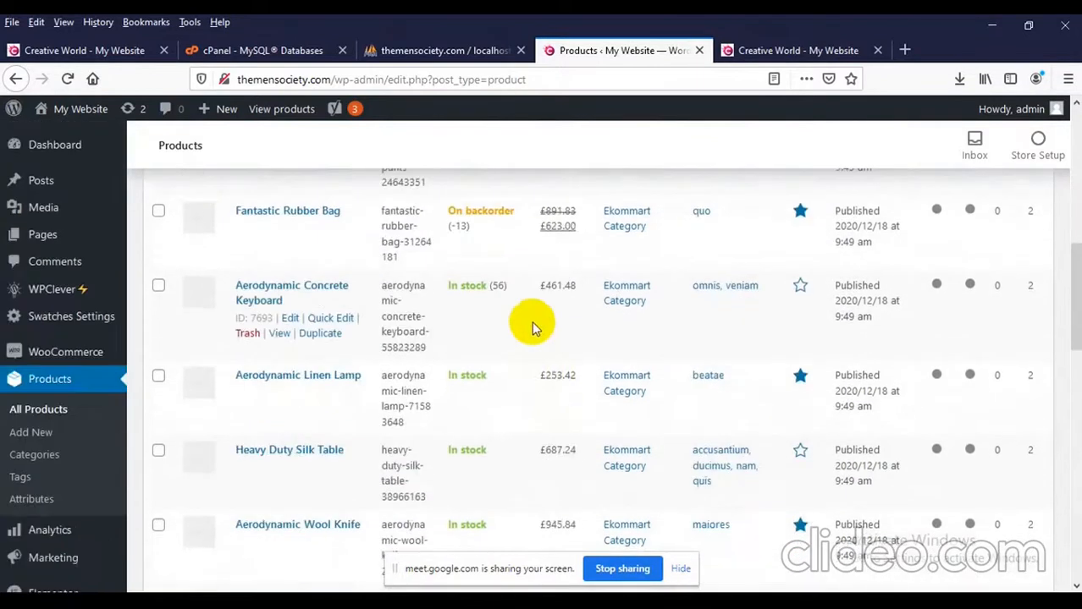
scroll(517, 296, up, 4)
scroll(525, 339, up, 8)
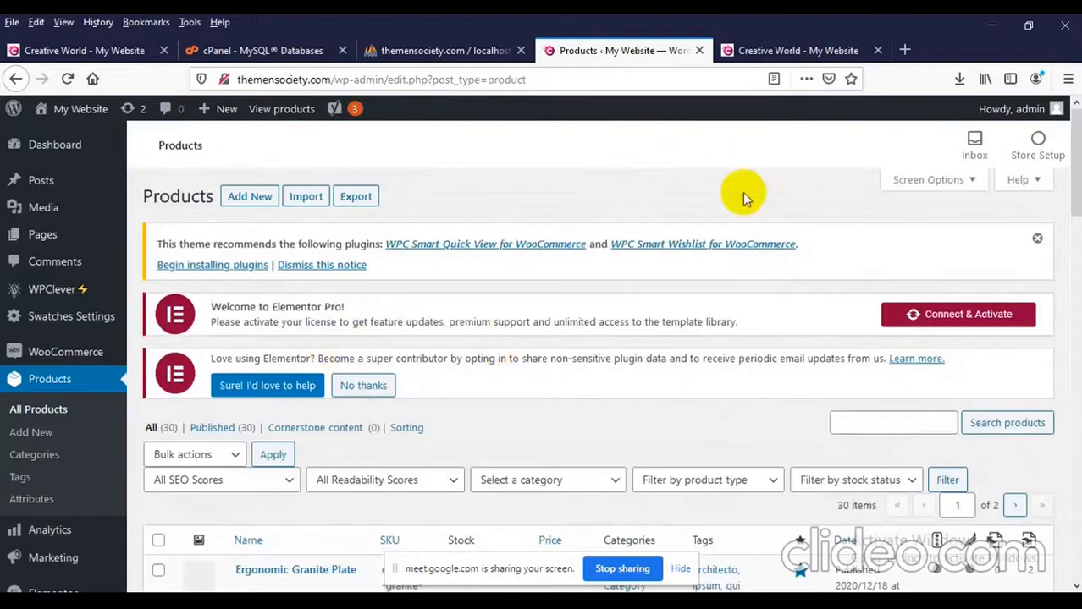
Step: Search Google for 't-shirt image' in a new tab and preview the black T-shirt picture
click(904, 50)
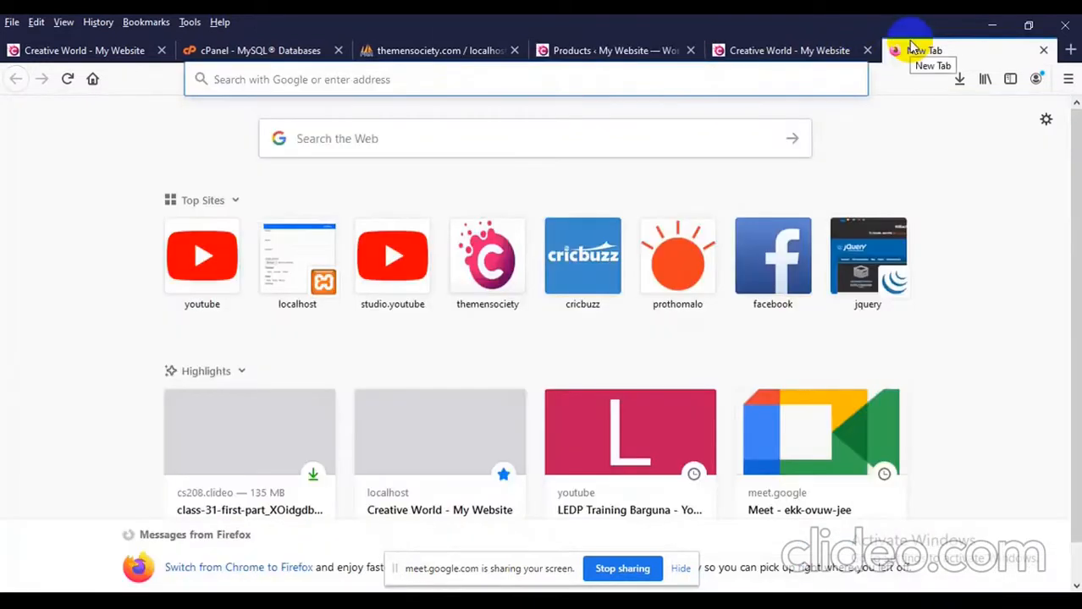
text(shi)
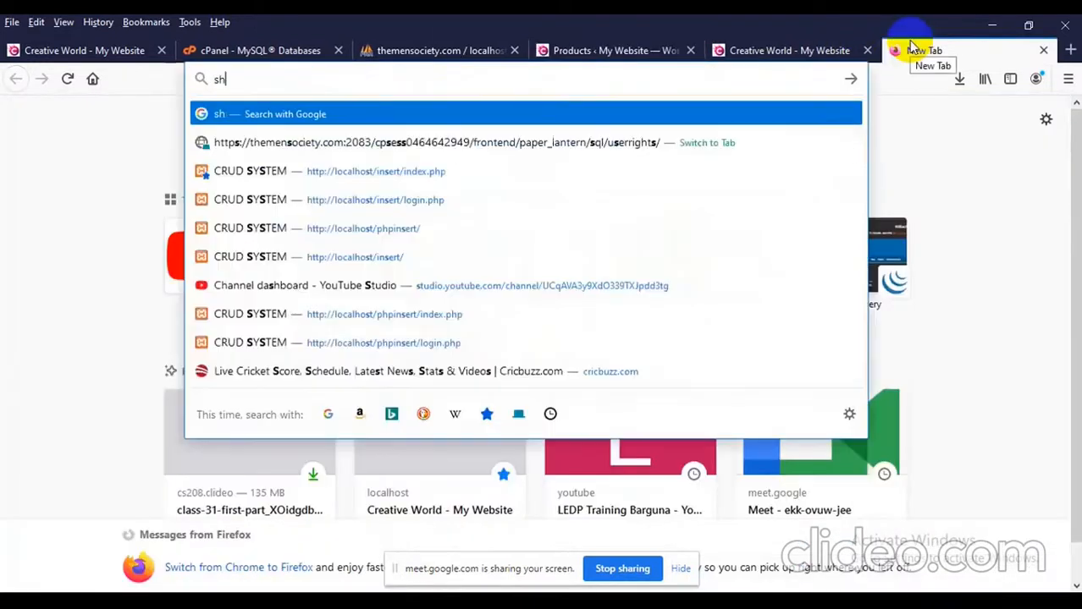
key(BackSpace)
key(BackSpace)
key(BackSpace)
text(t)
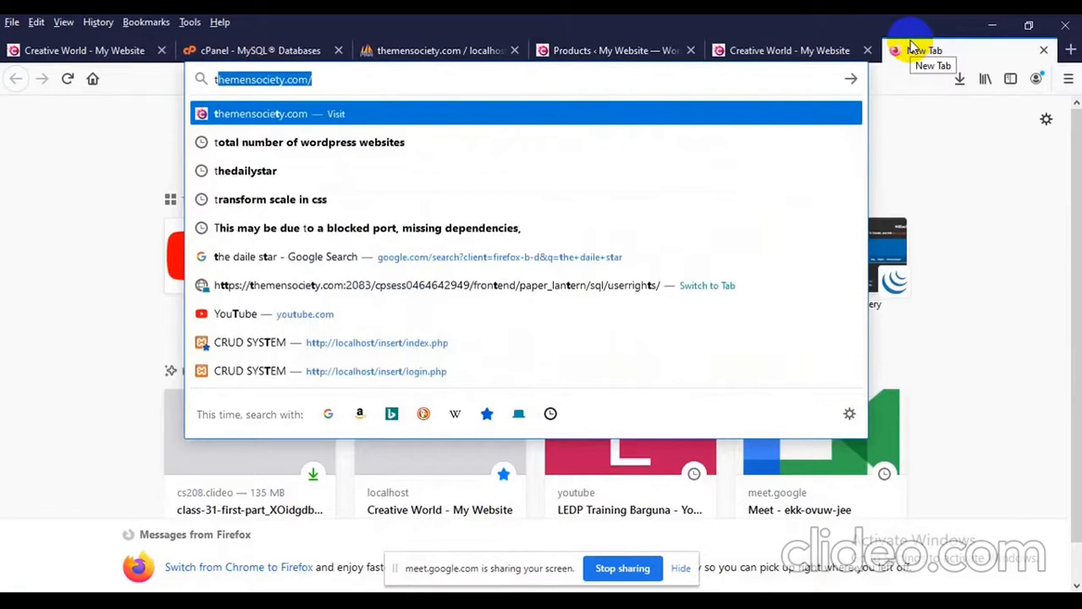
text(-shirt image)
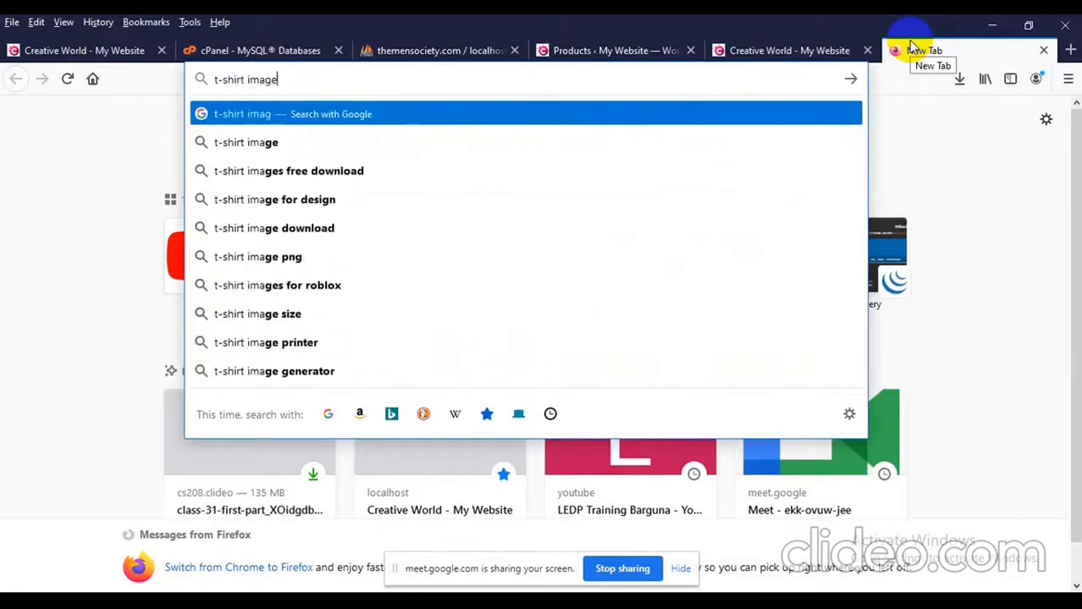
key(Return)
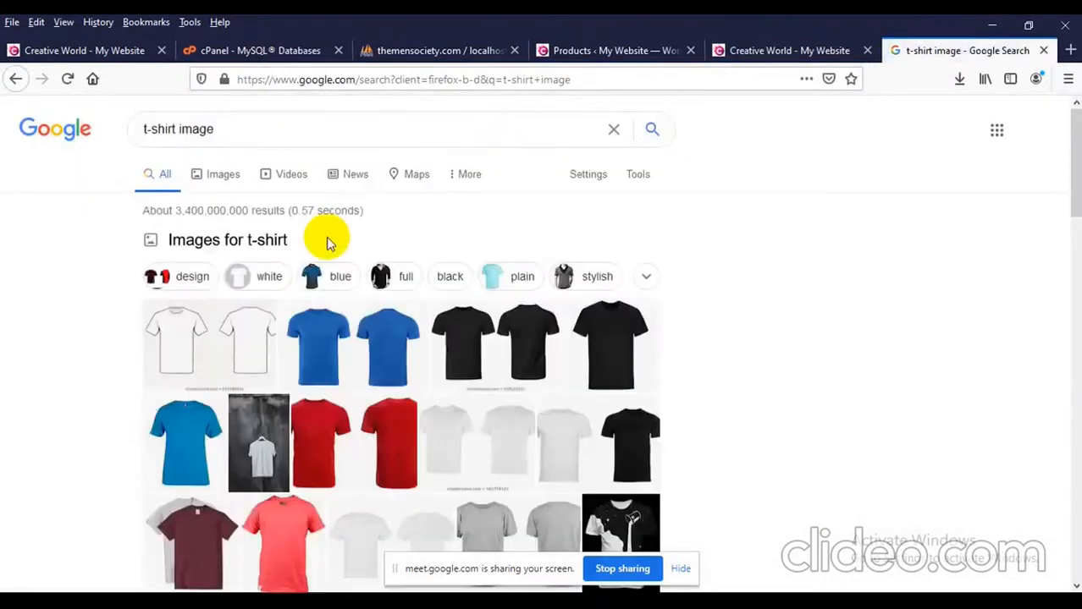
click(523, 347)
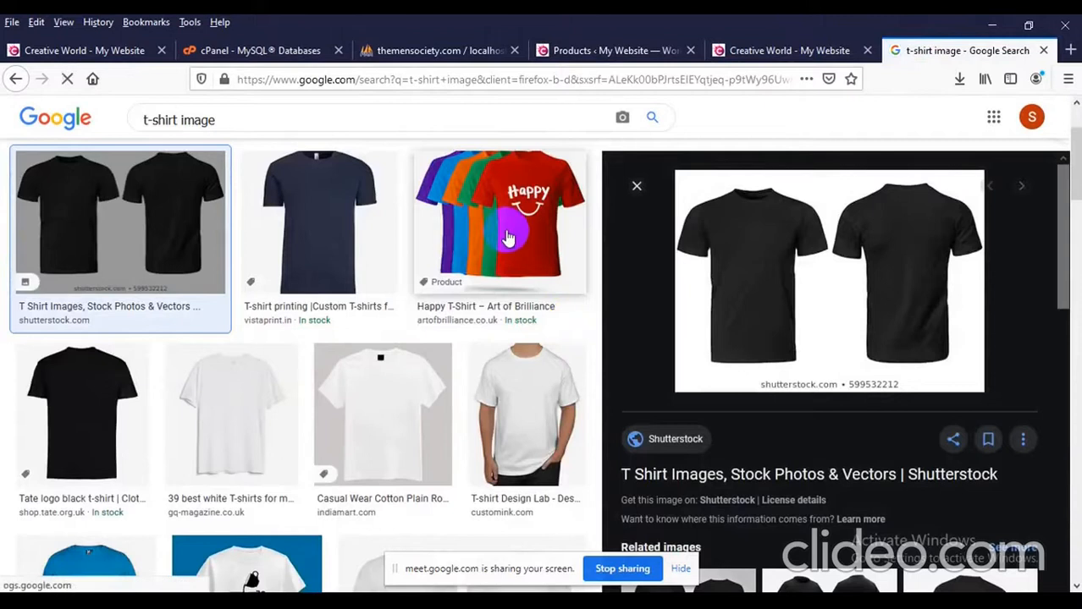
Step: Open the Happy T-Shirt product page and pick the Ladies S (size 8-10) size
click(508, 237)
click(787, 322)
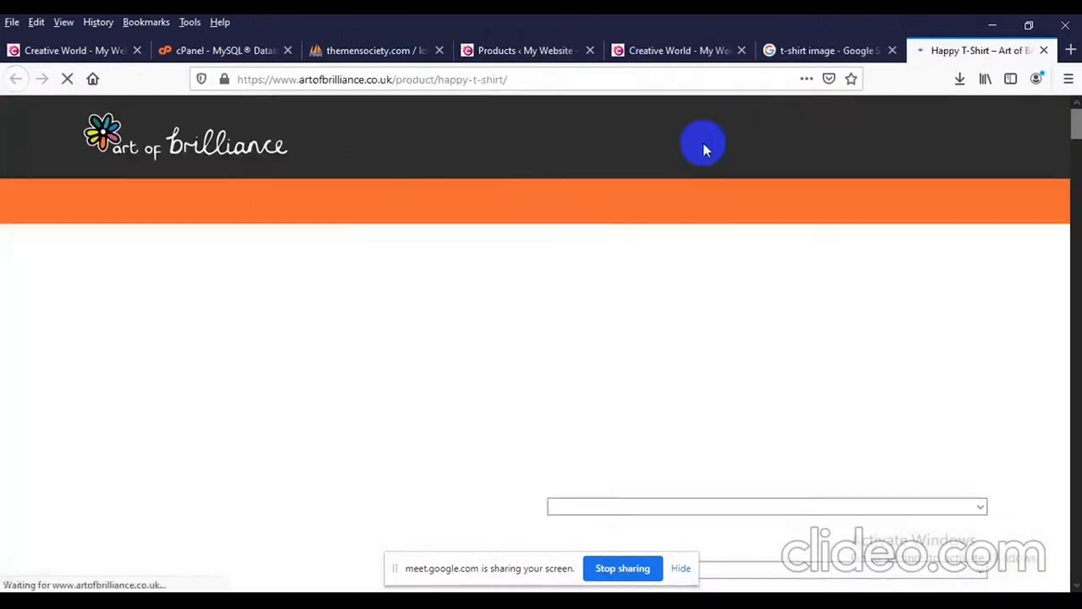
scroll(362, 427, down, 2)
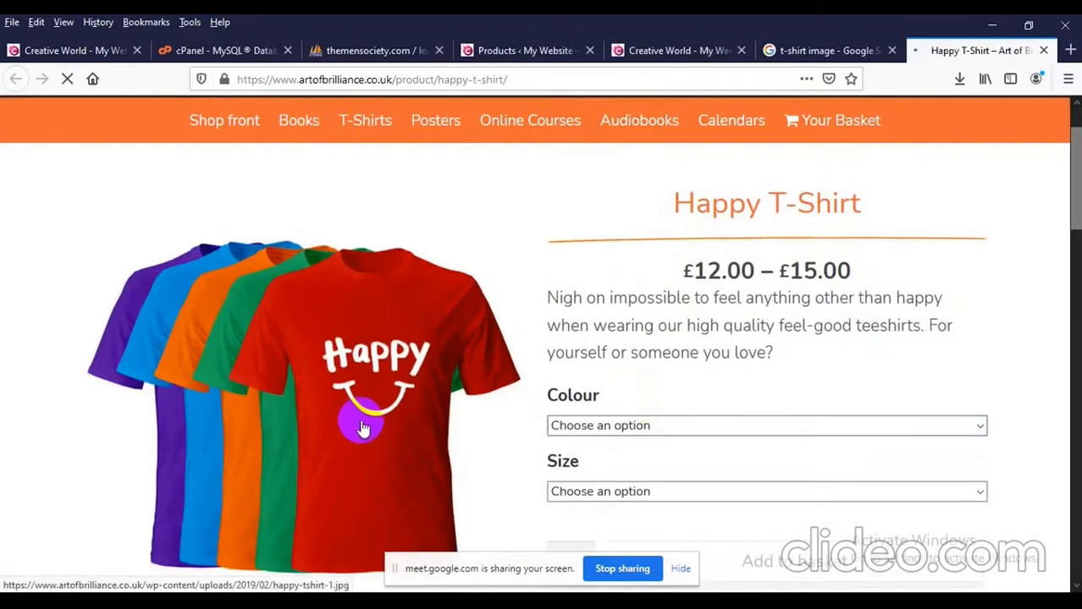
scroll(362, 427, down, 2)
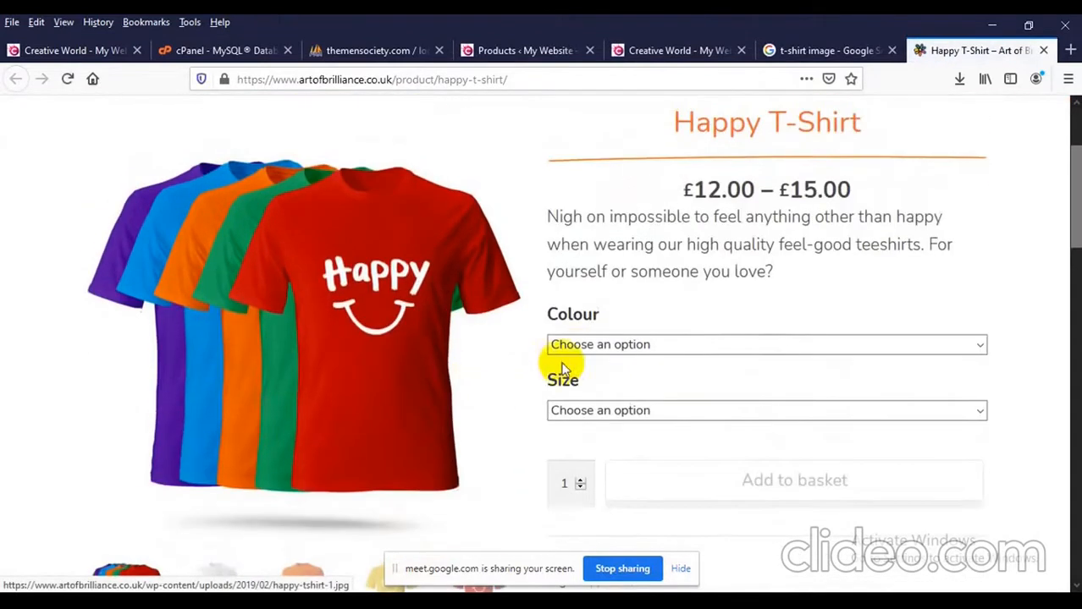
click(576, 349)
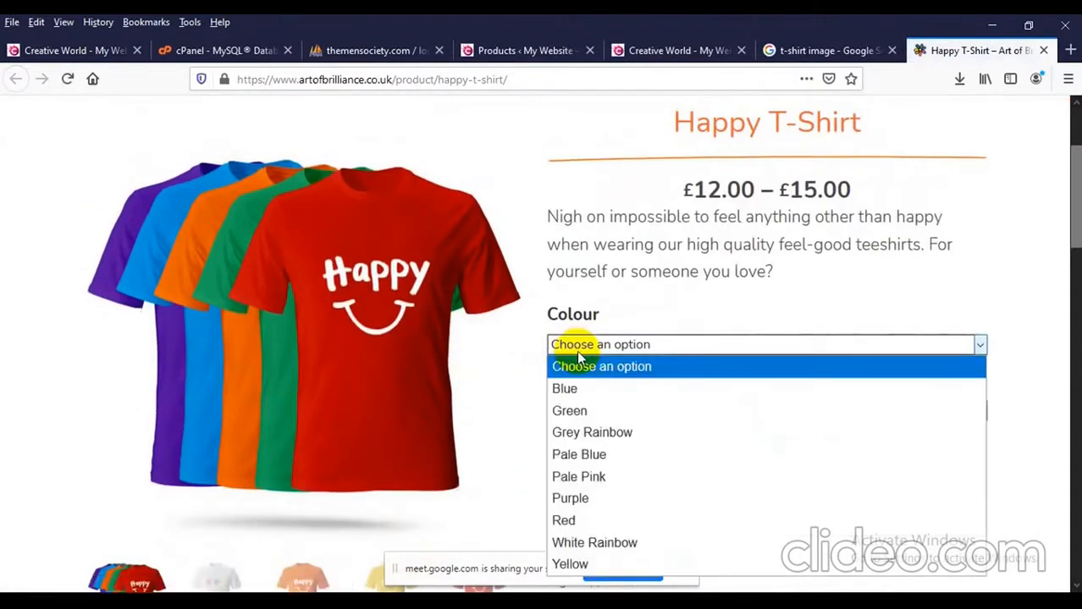
click(664, 212)
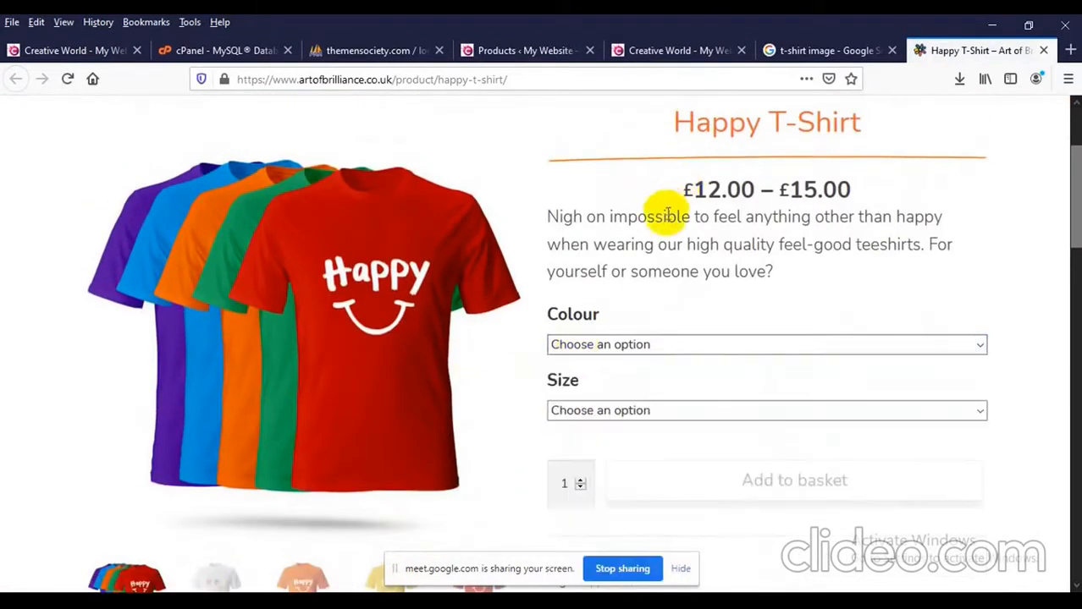
scroll(609, 367, down, 2)
click(603, 330)
click(618, 373)
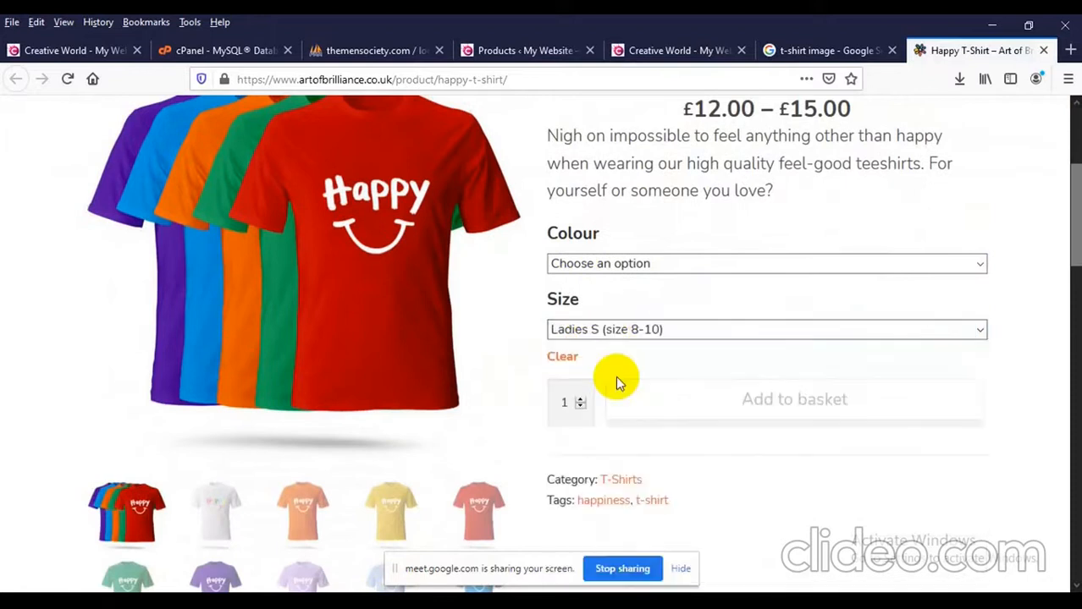
Step: Choose Blue as the shirt colour and review the available sizes
scroll(612, 390, down, 3)
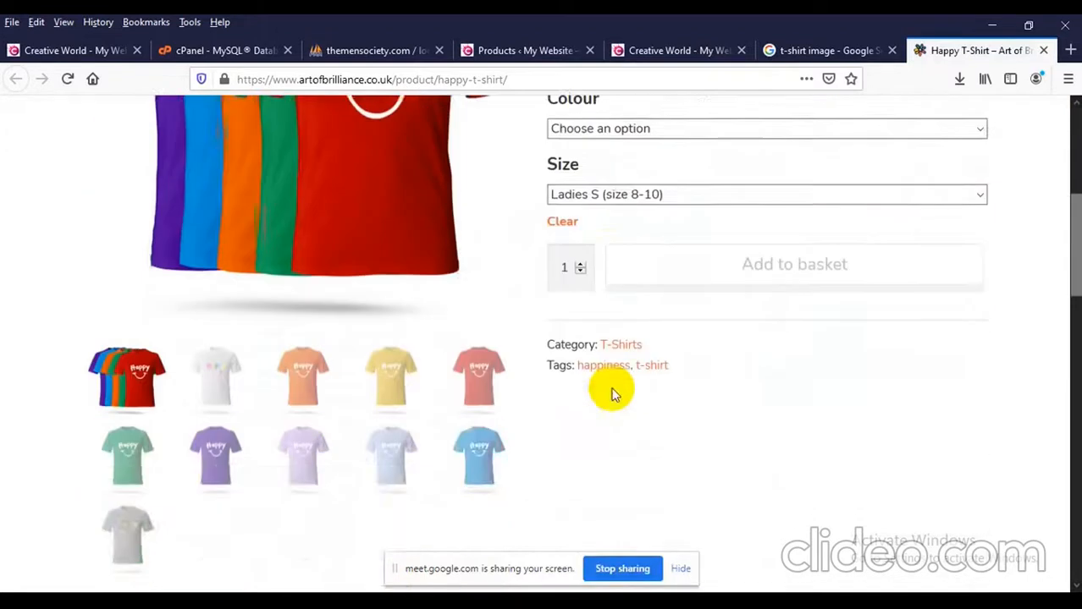
scroll(613, 390, up, 1)
scroll(616, 387, up, 2)
click(628, 263)
click(624, 306)
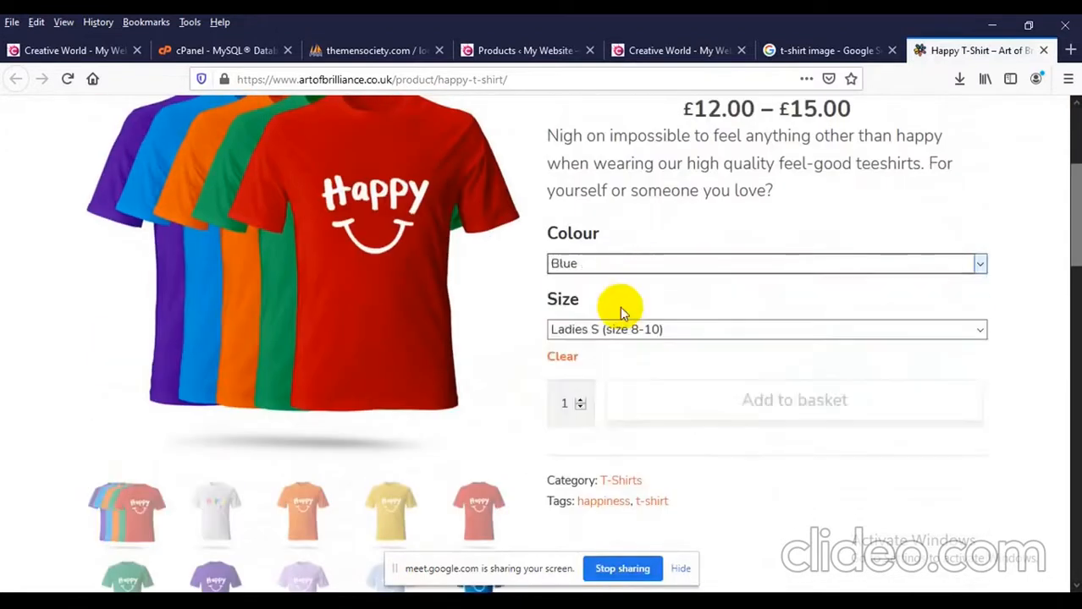
scroll(643, 254, up, 2)
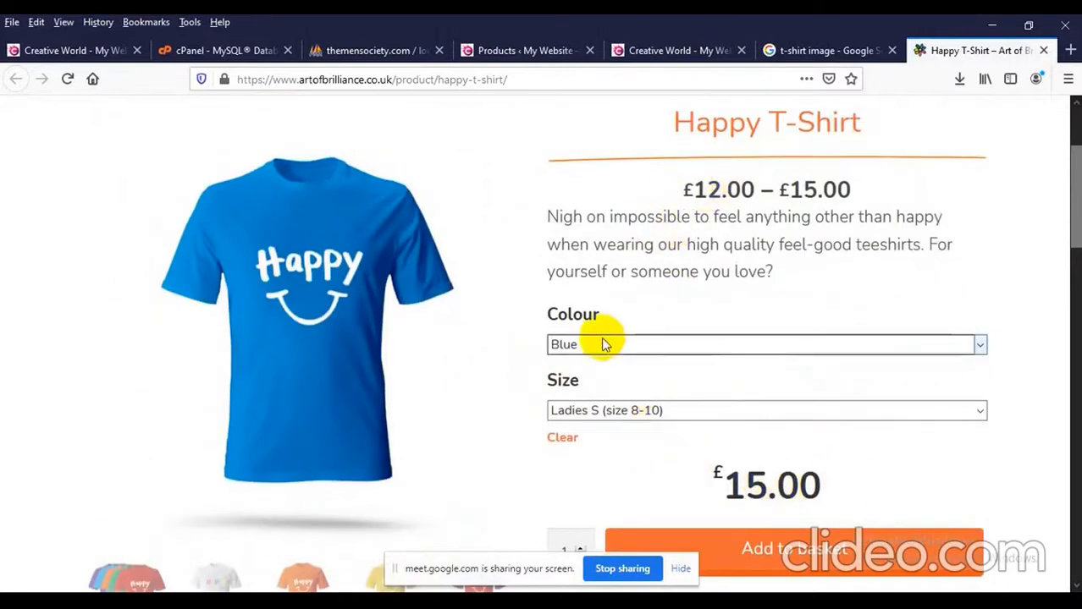
click(603, 412)
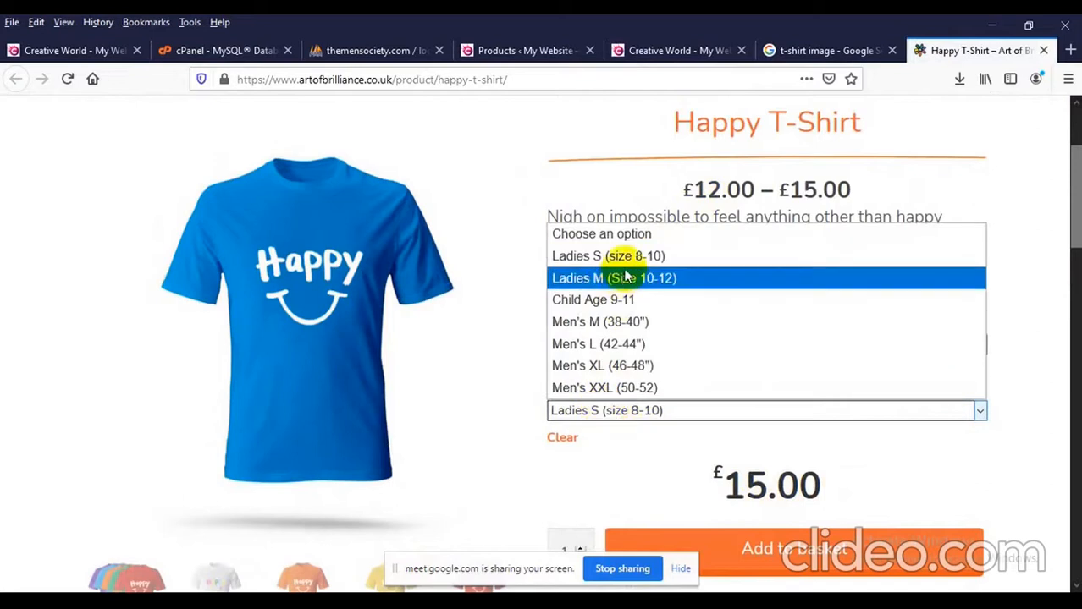
scroll(415, 272, down, 3)
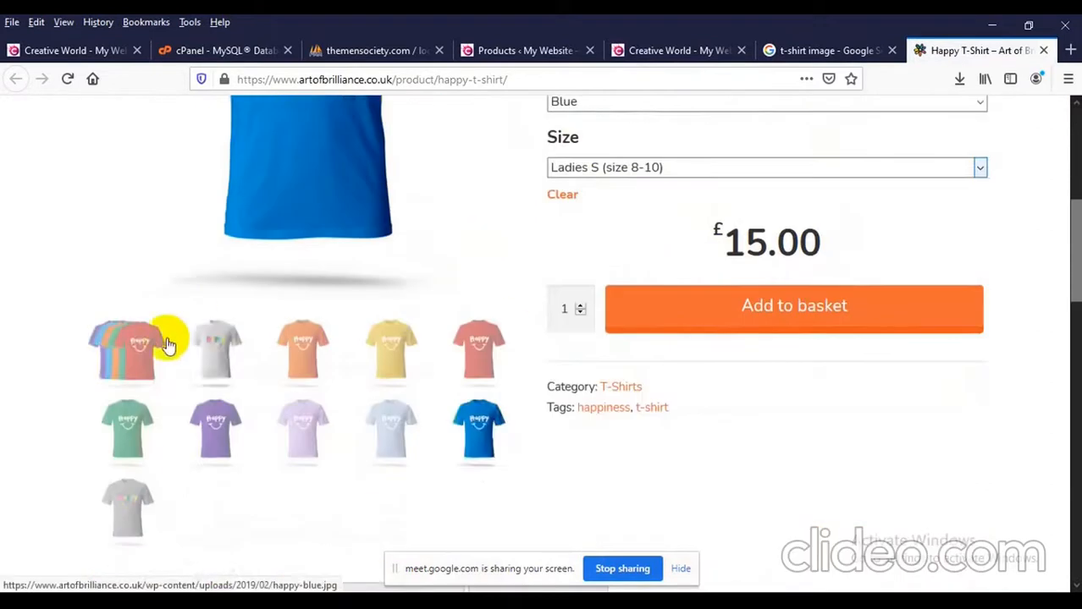
Step: Save the multicolour shirt image to the Desktop as happy-tshirt-1-600x600.jpg
click(144, 343)
scroll(265, 318, up, 3)
right_click(265, 317)
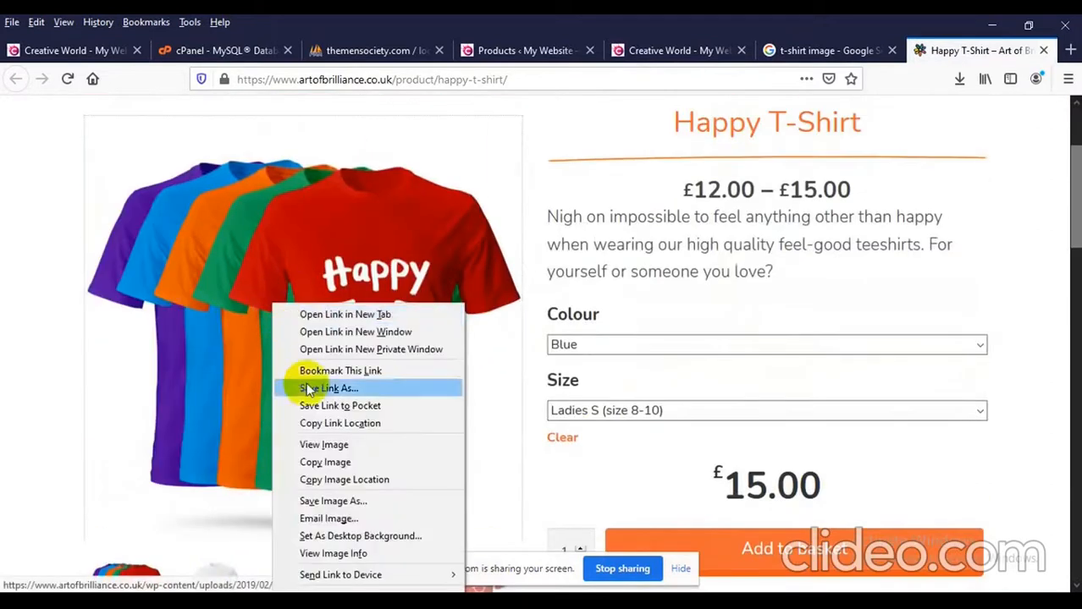
click(313, 449)
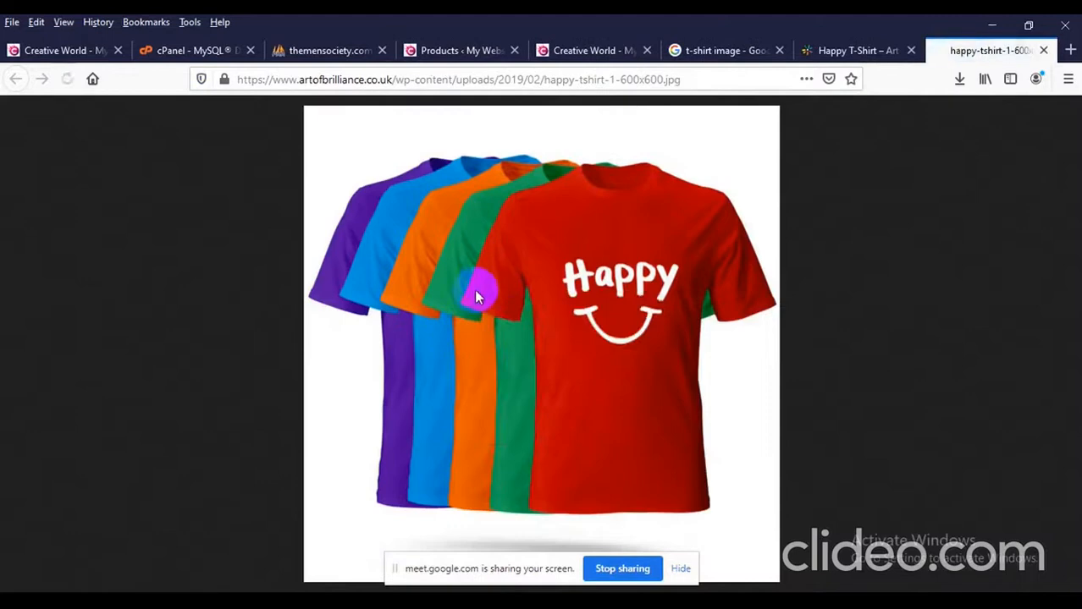
right_click(473, 289)
click(506, 341)
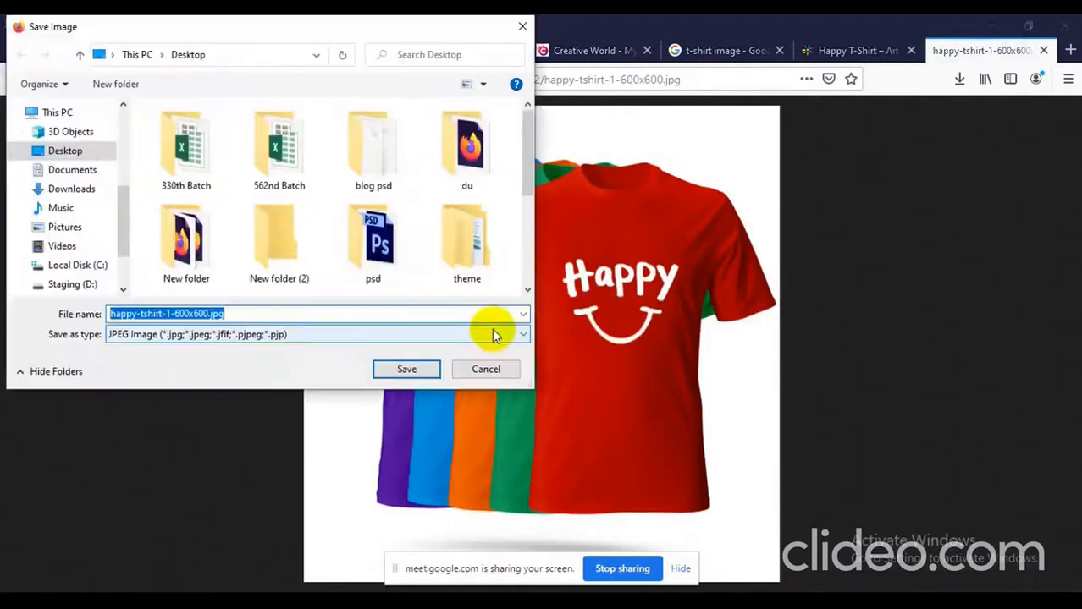
click(401, 369)
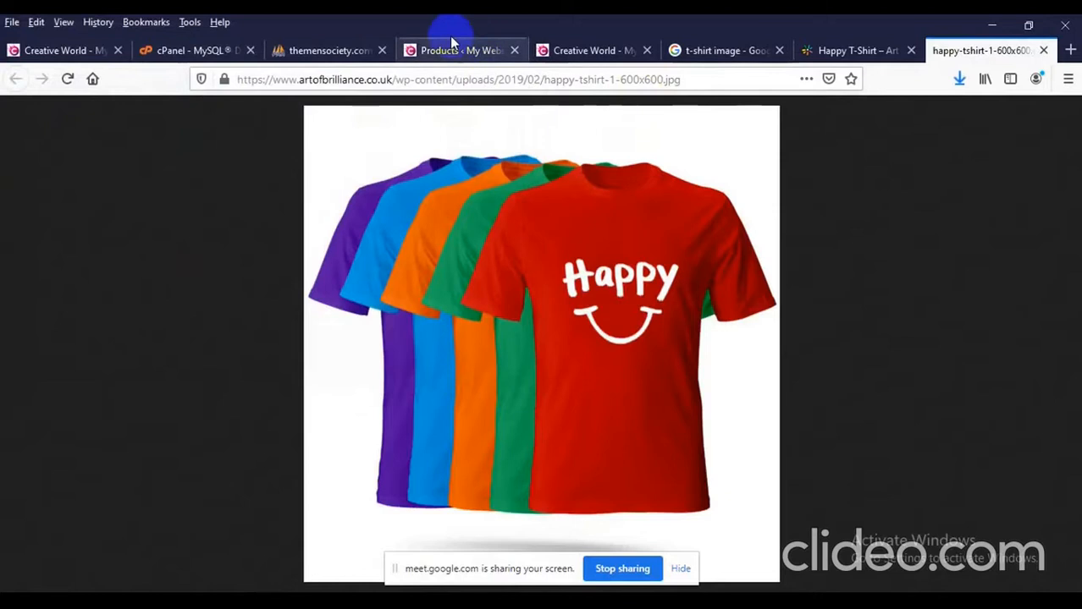
Step: From the Products list, open the Add New product form in a separate tab
click(469, 51)
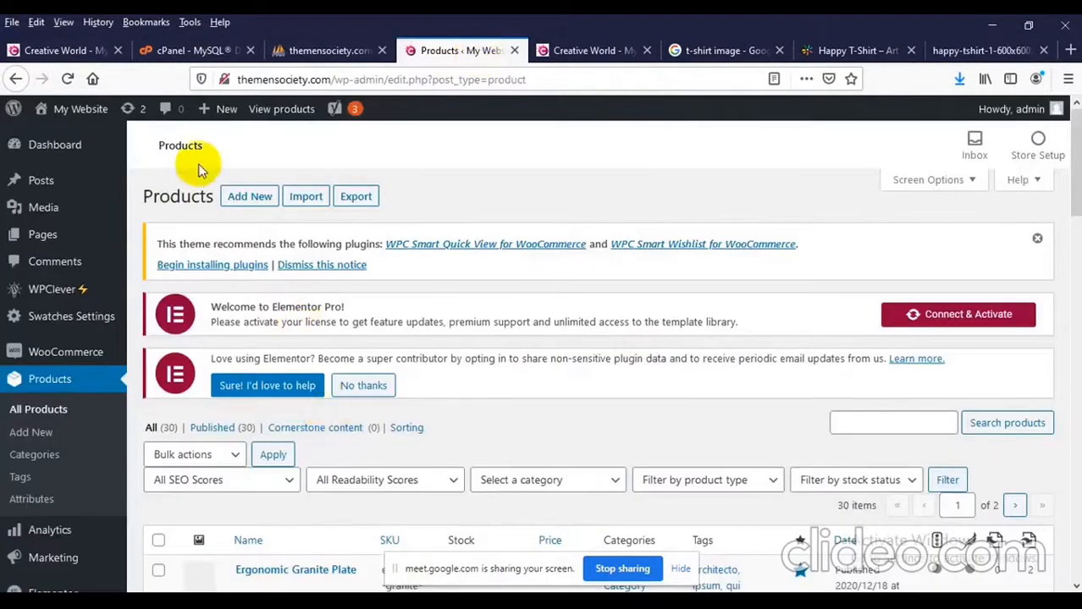
right_click(238, 203)
click(264, 209)
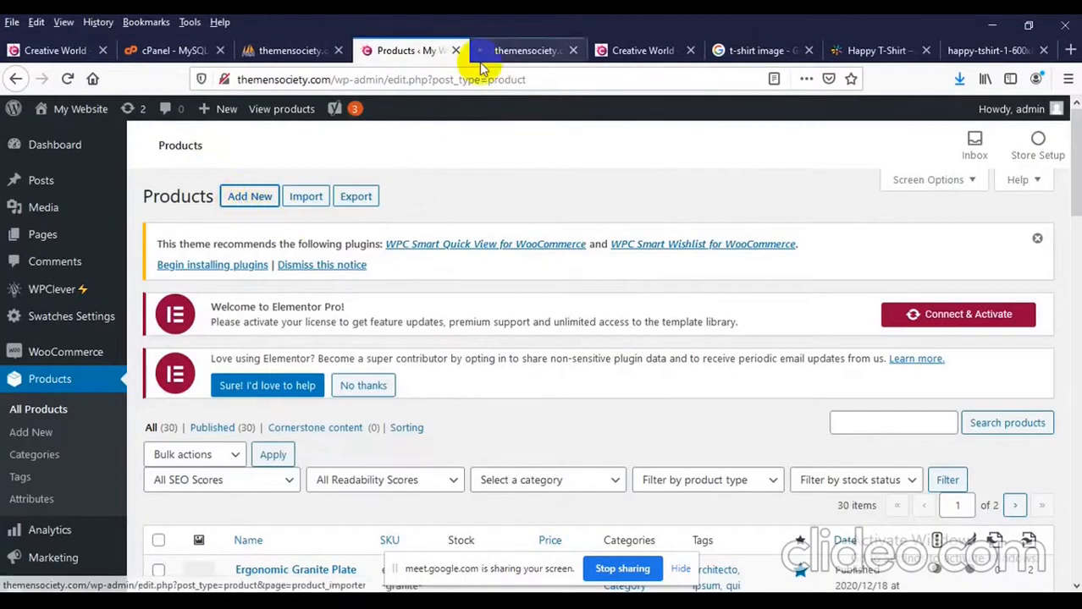
click(508, 52)
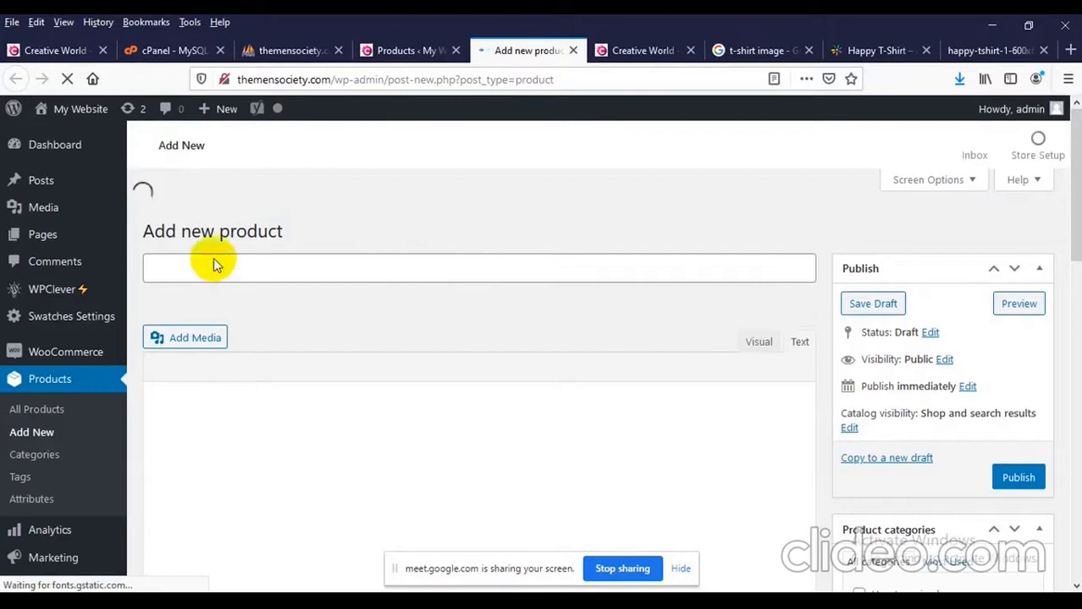
Step: Enter 'T-Shirt for men' as the product name so the draft autosaves with a permalink
scroll(246, 246, down, 2)
scroll(486, 389, up, 2)
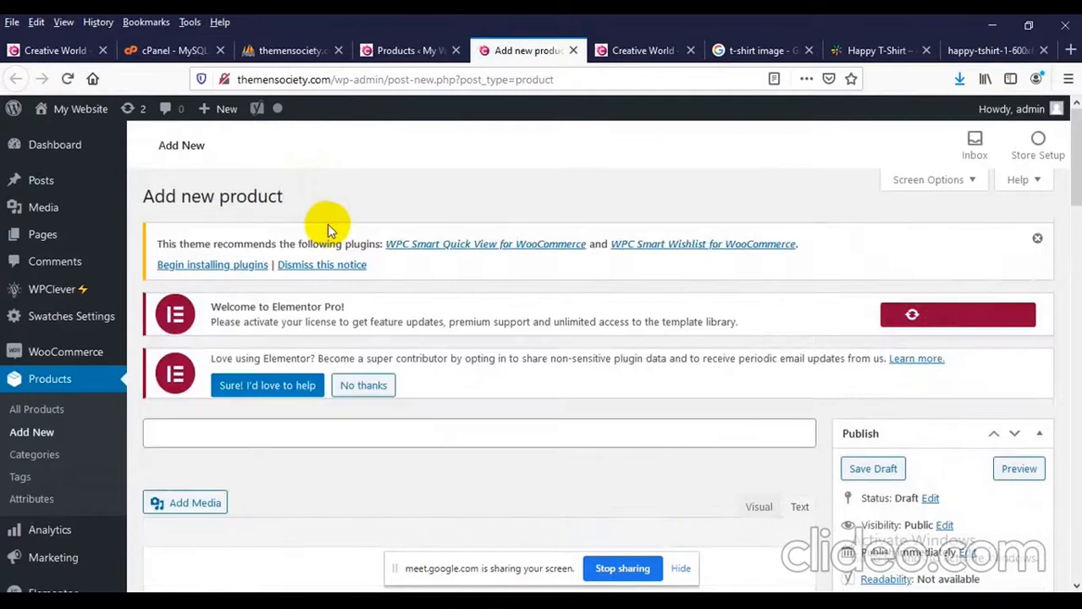
scroll(327, 222, down, 4)
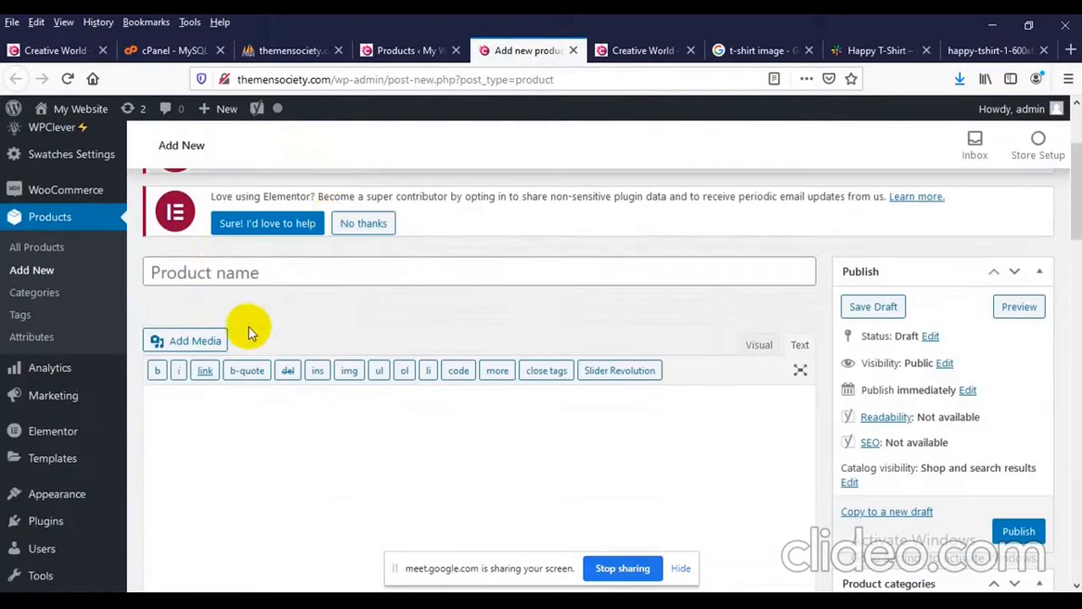
click(222, 272)
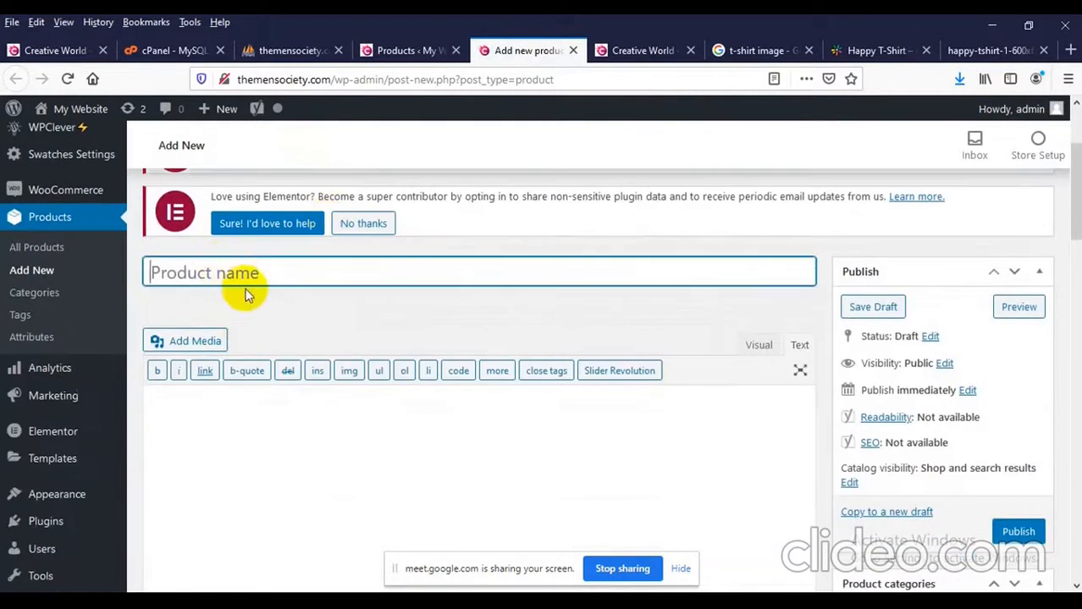
scroll(254, 297, up, 4)
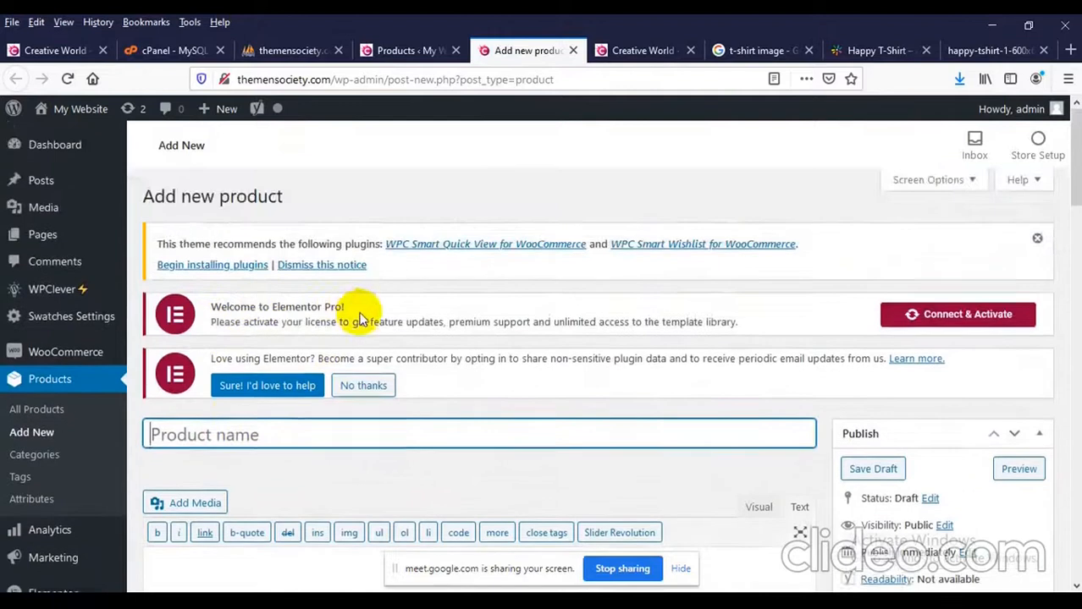
scroll(360, 320, down, 4)
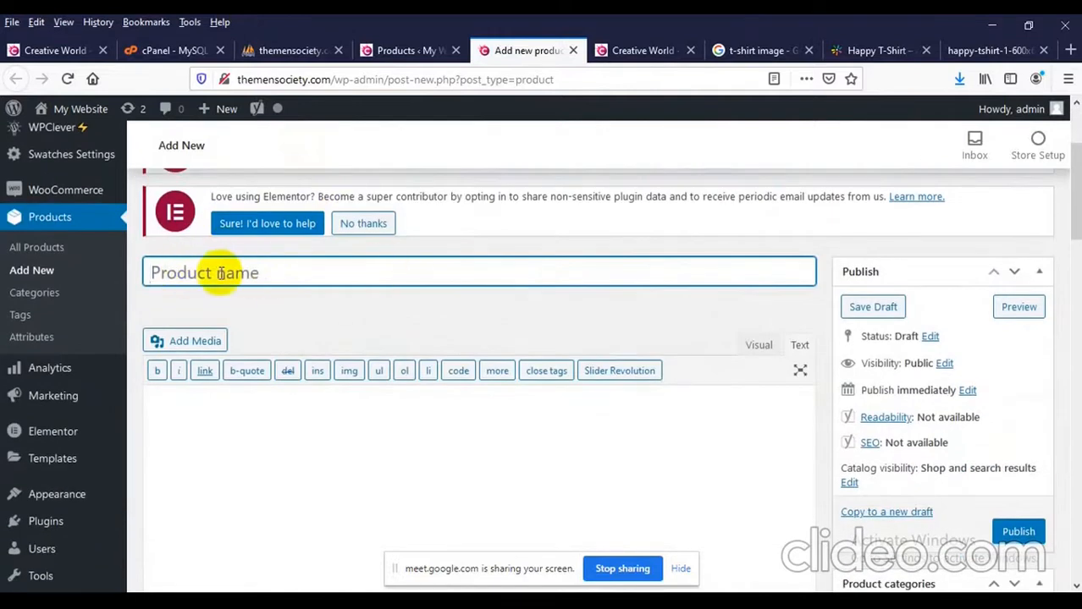
text(T-Shirt for men)
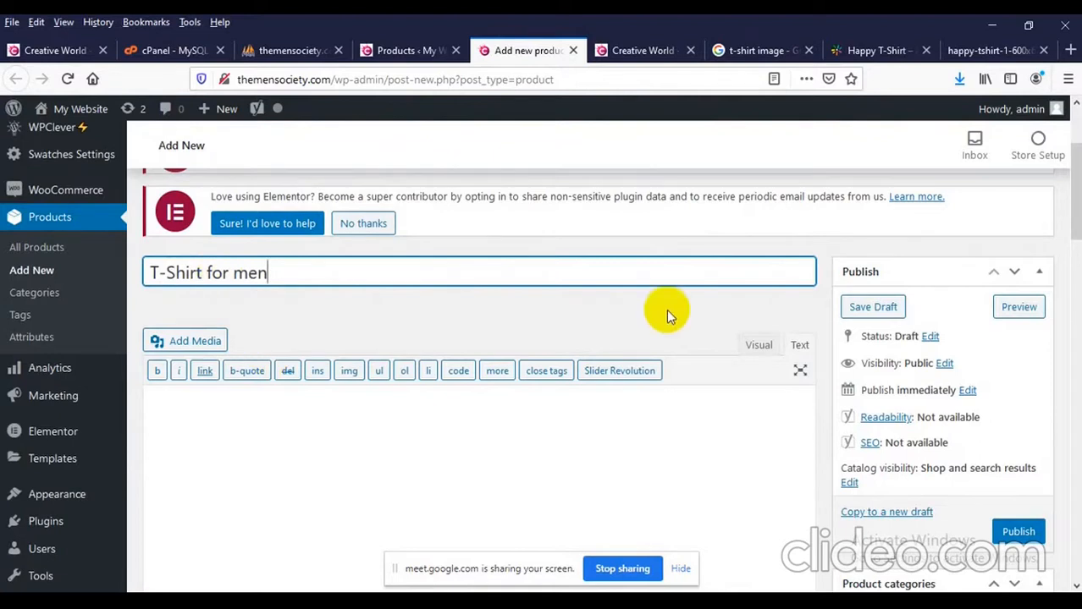
scroll(666, 313, down, 2)
scroll(663, 307, up, 1)
scroll(661, 307, down, 2)
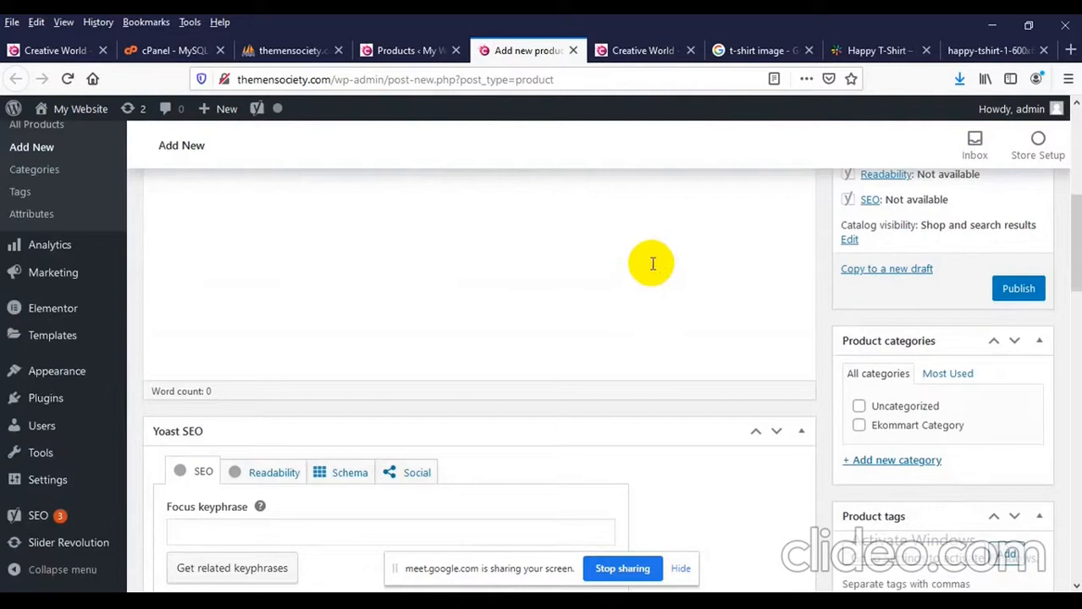
scroll(652, 264, up, 2)
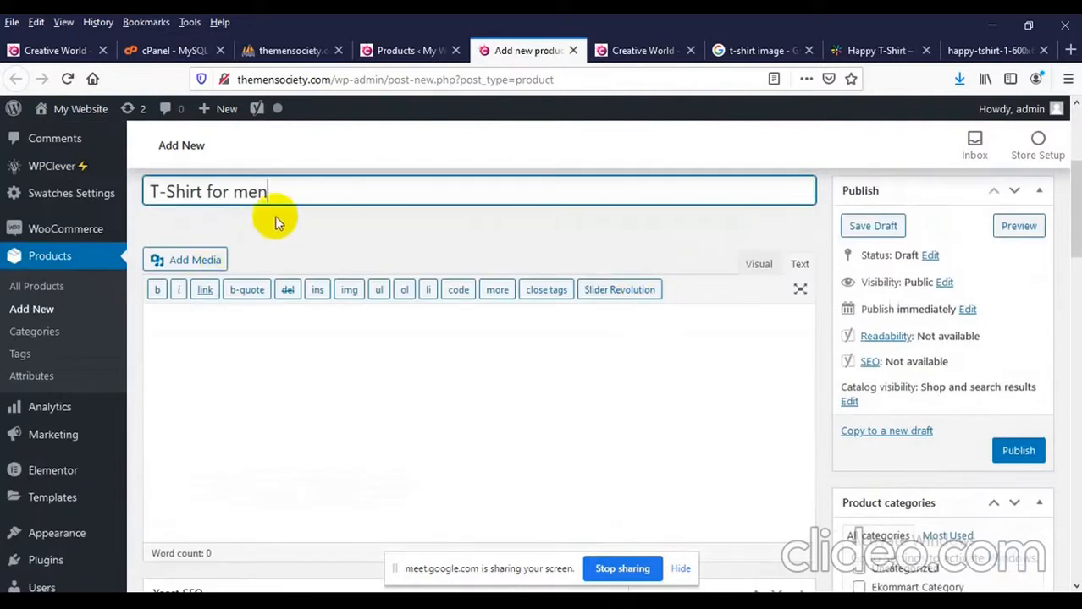
drag(279, 191, 162, 191)
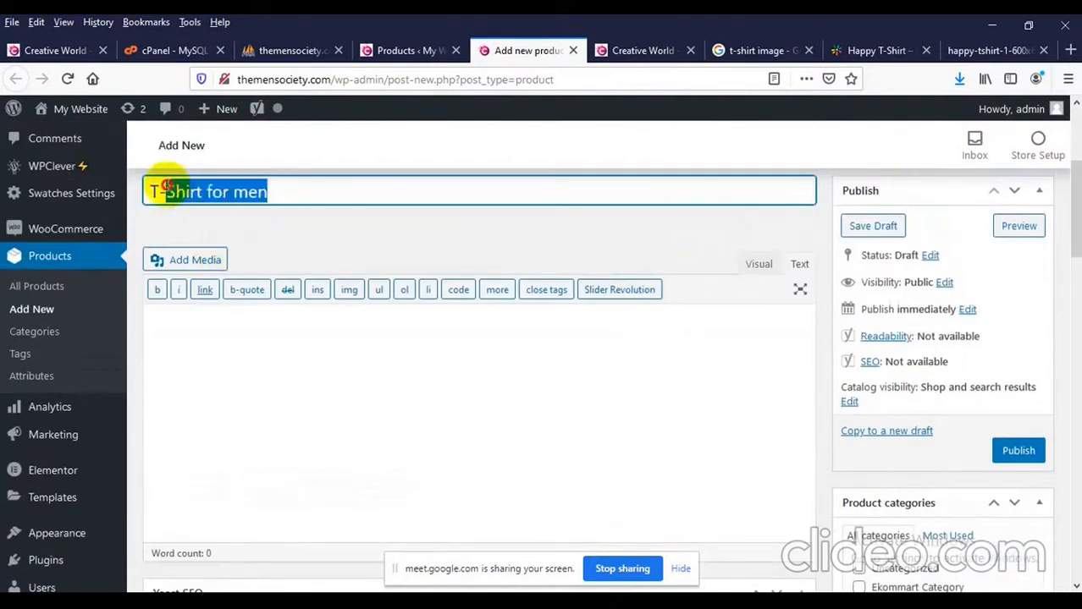
click(305, 203)
click(309, 217)
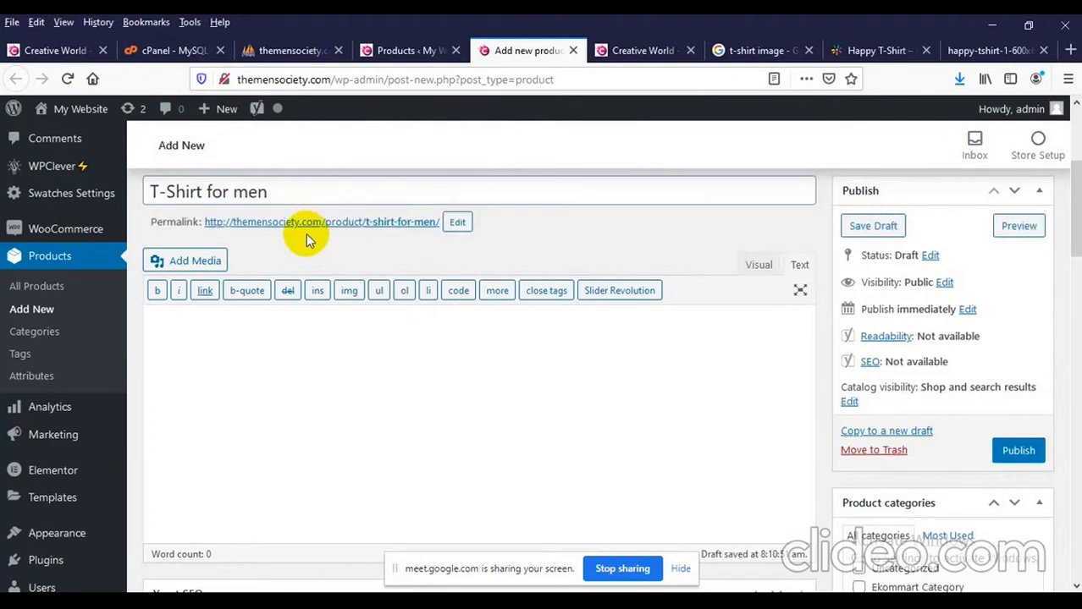
scroll(354, 222, down, 4)
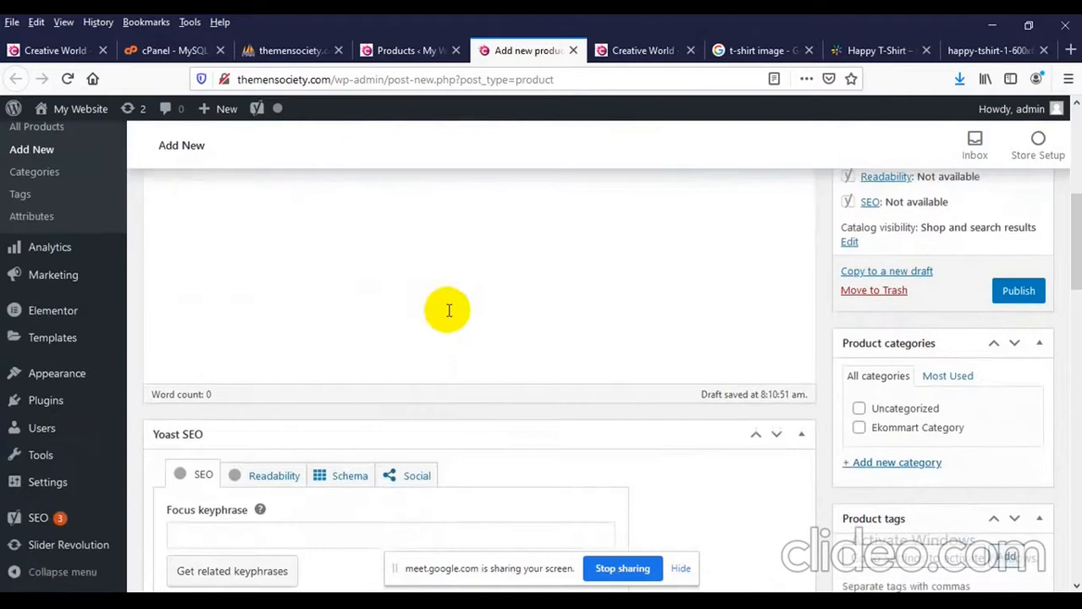
Step: Create the new product category Male and assign it to the product
click(880, 465)
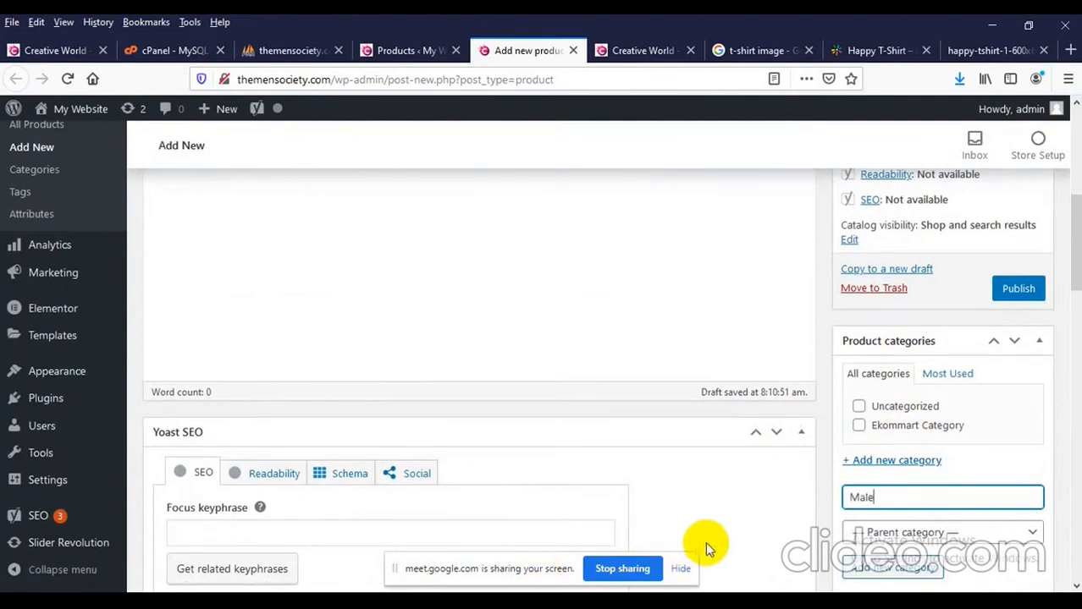
scroll(969, 537, down, 2)
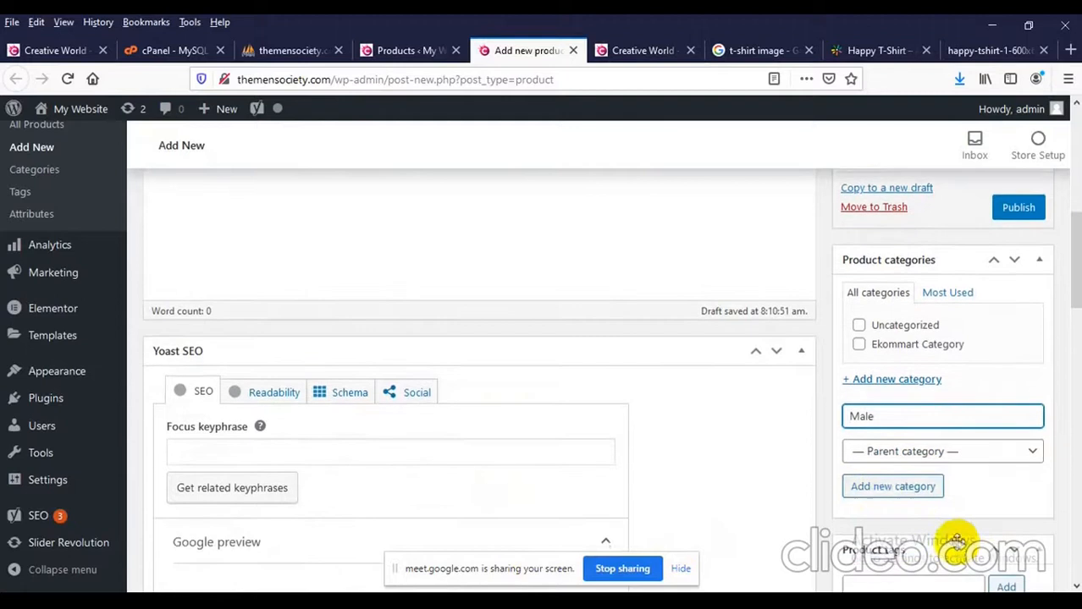
click(880, 498)
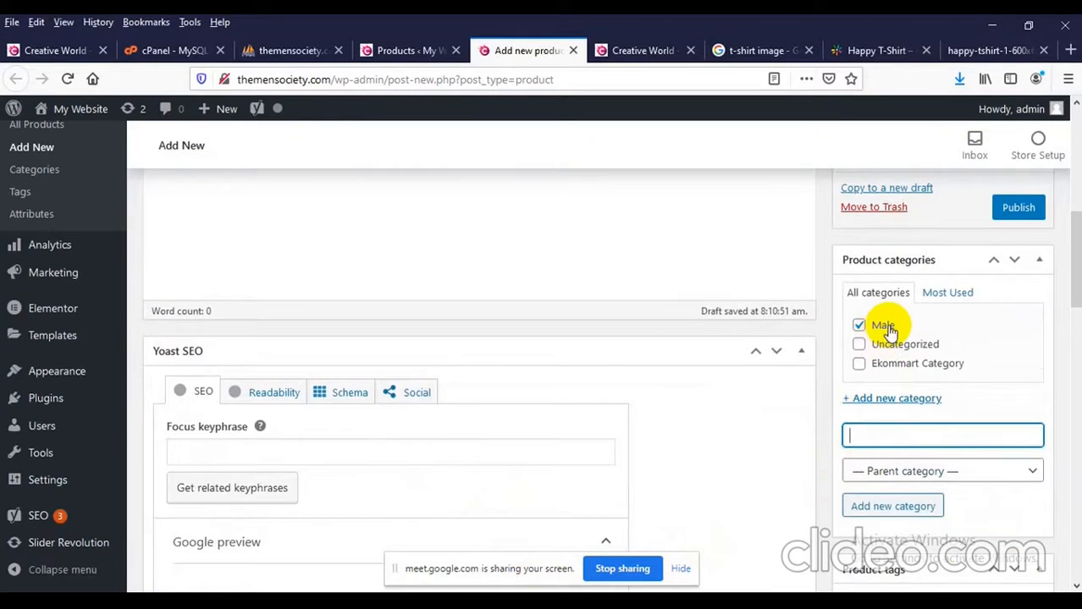
scroll(863, 300, down, 3)
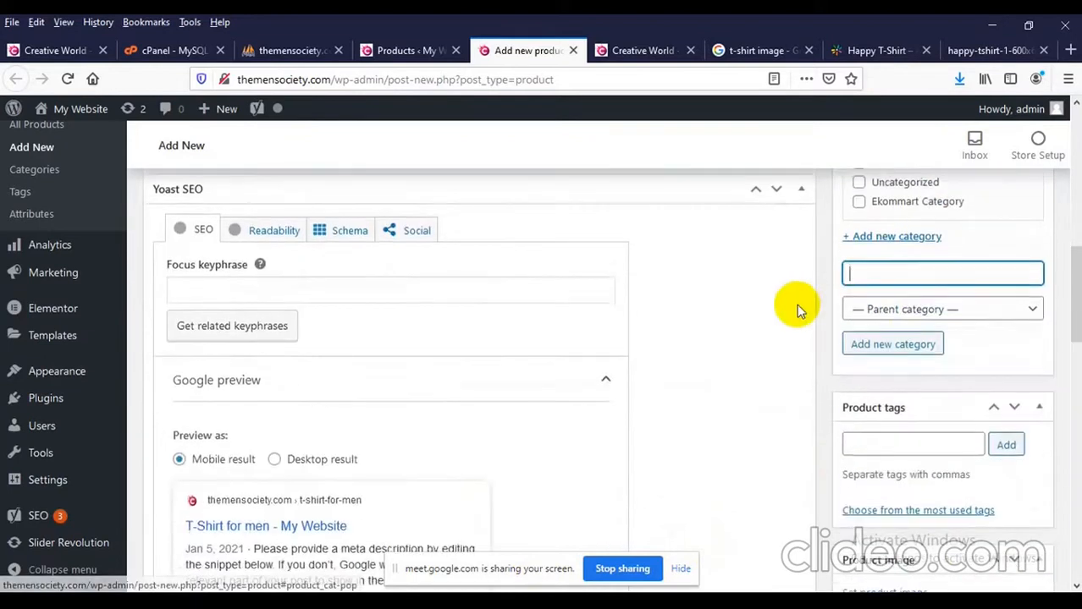
scroll(796, 310, down, 2)
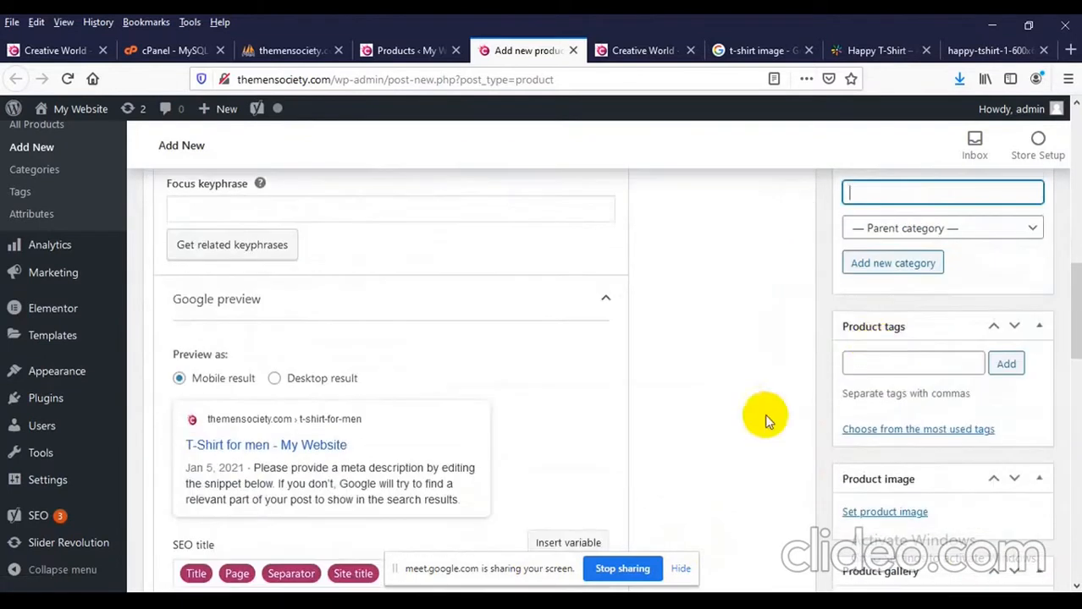
Step: Add the product tags t-shirt, male and blue
click(876, 361)
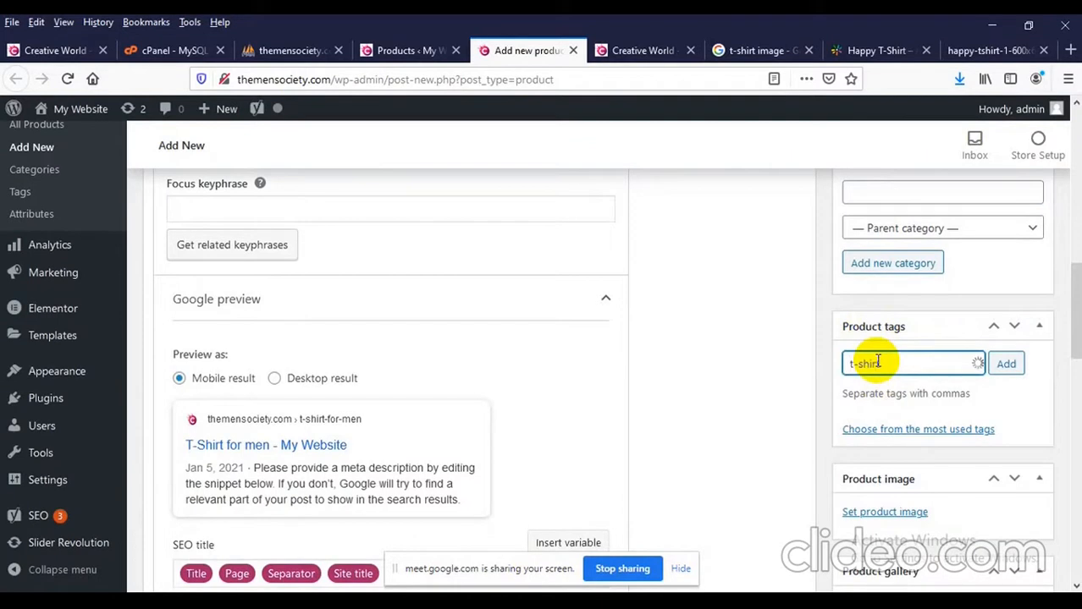
key(Return)
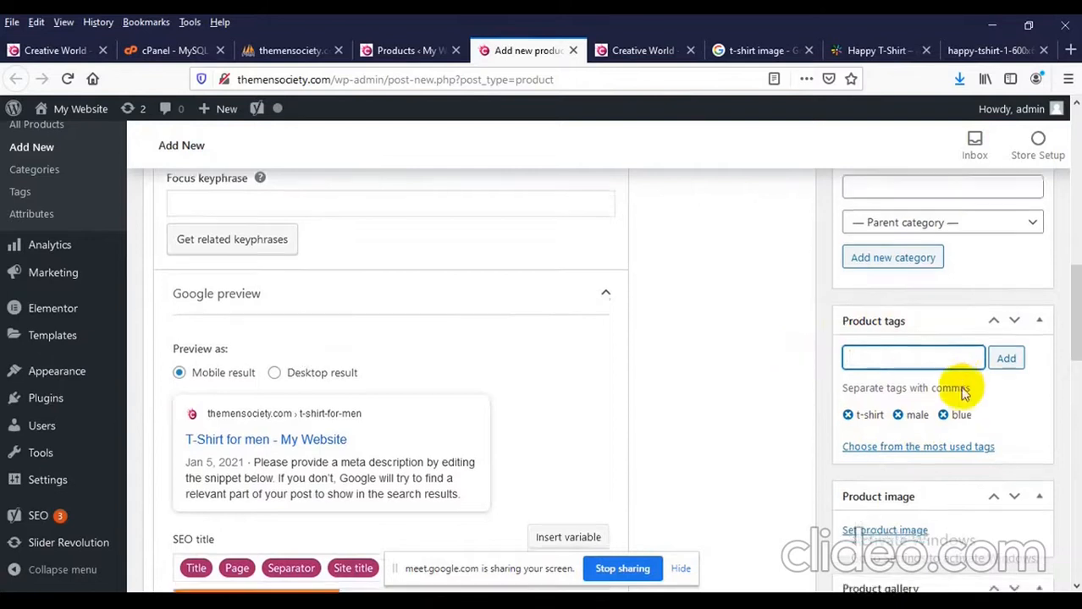
scroll(826, 442, down, 2)
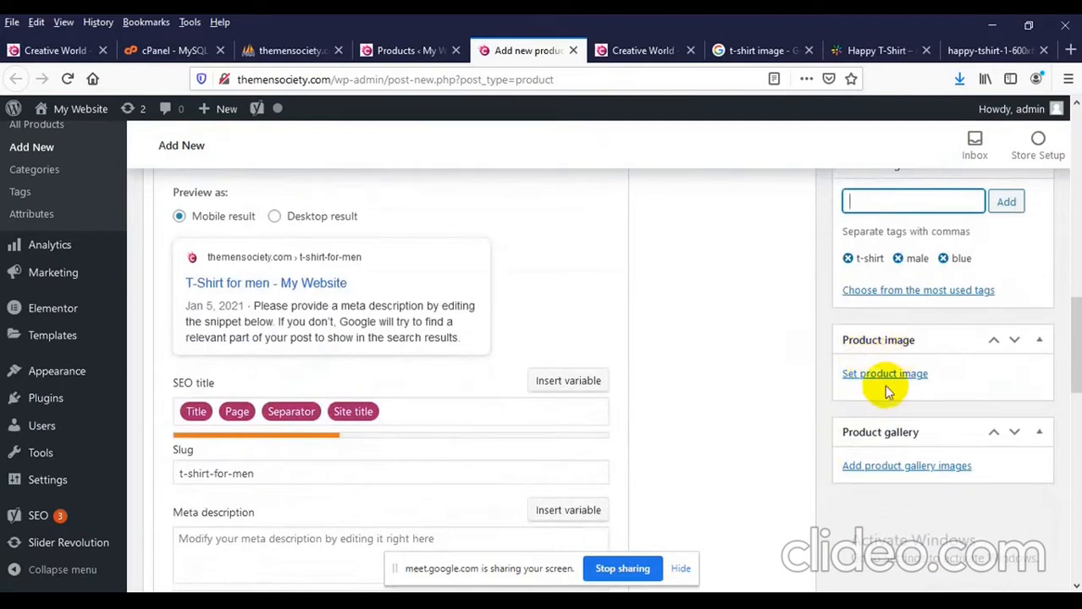
Step: Upload happy-tshirt-1-600x600.jpg from the Desktop and set it as the product image
click(862, 373)
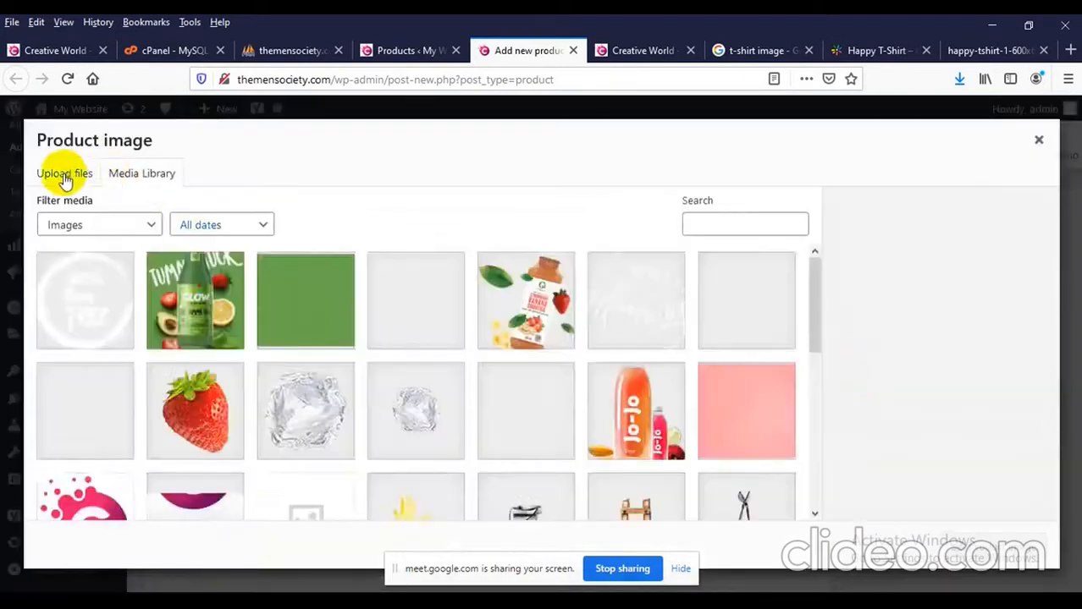
click(55, 174)
click(547, 375)
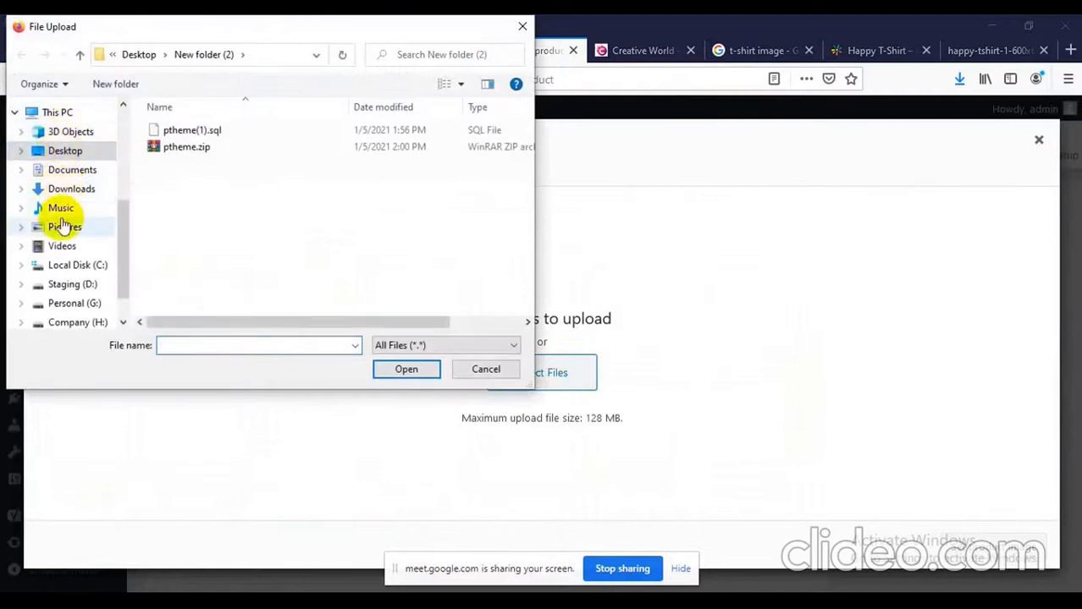
scroll(61, 246, up, 5)
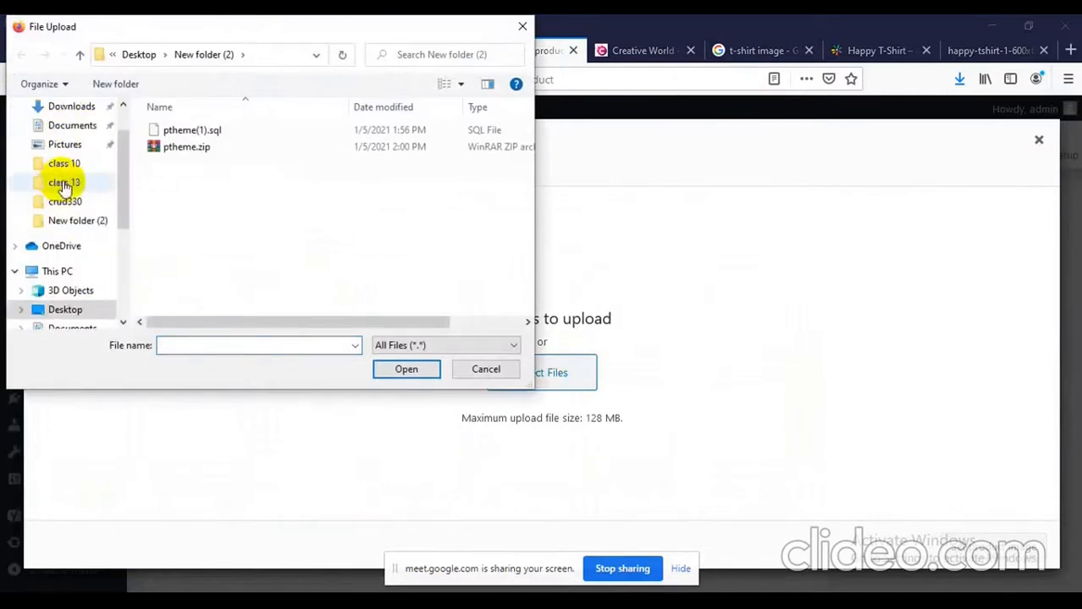
click(74, 142)
scroll(342, 230, down, 5)
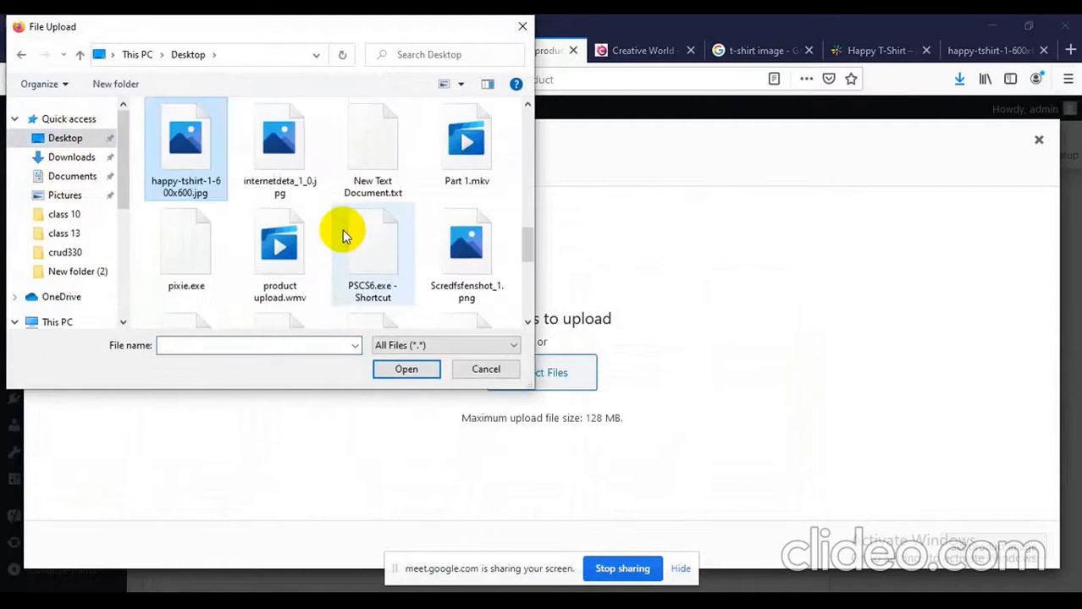
click(207, 169)
double_click(185, 148)
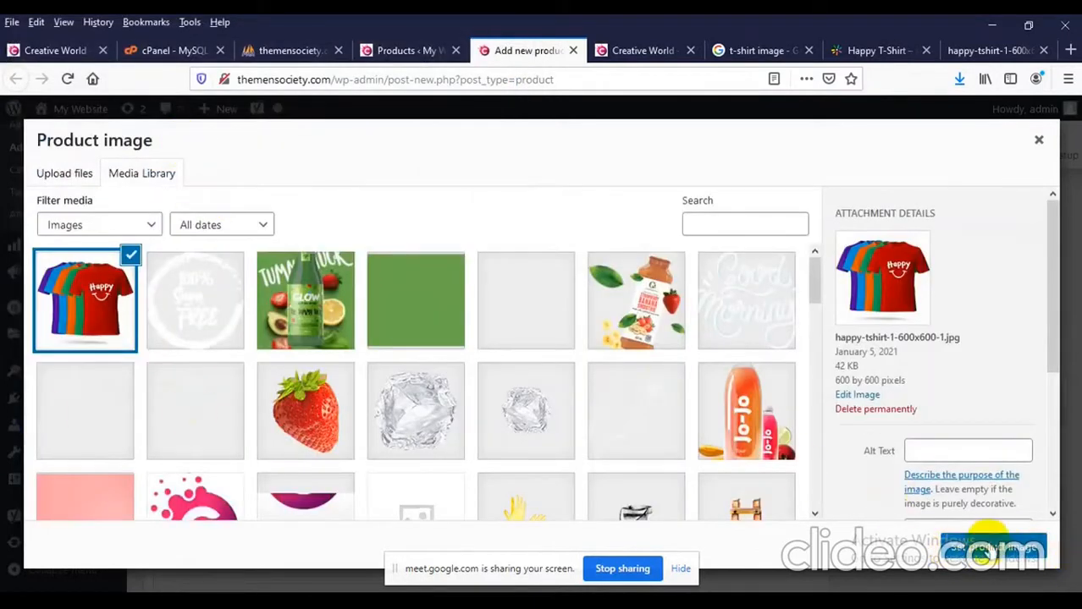
click(984, 550)
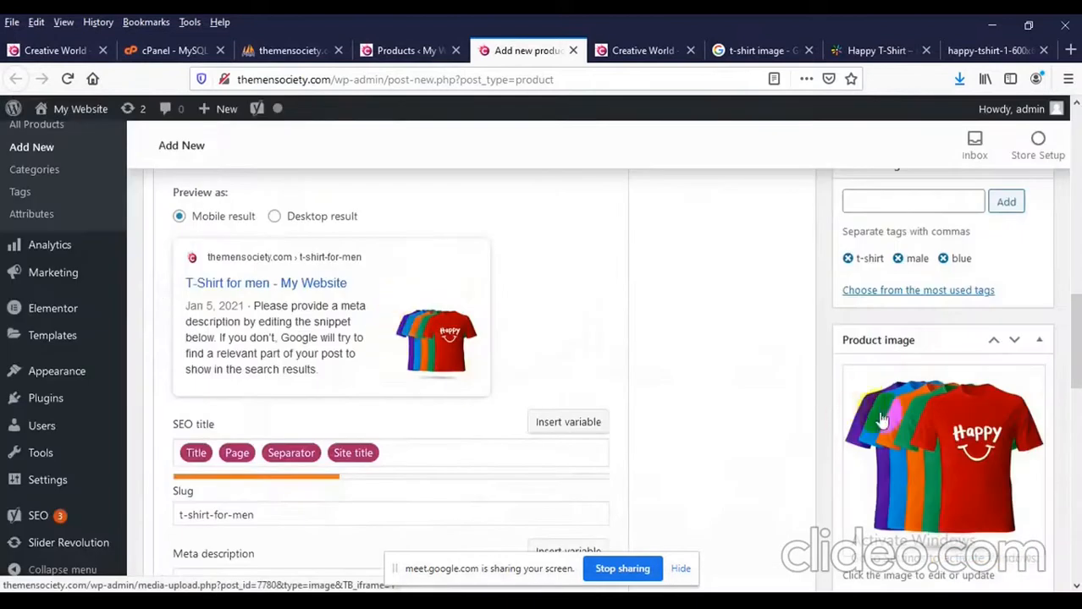
Step: Select the 'T-Shirt for men' title and look over the rest of the product settings
scroll(864, 406, down, 3)
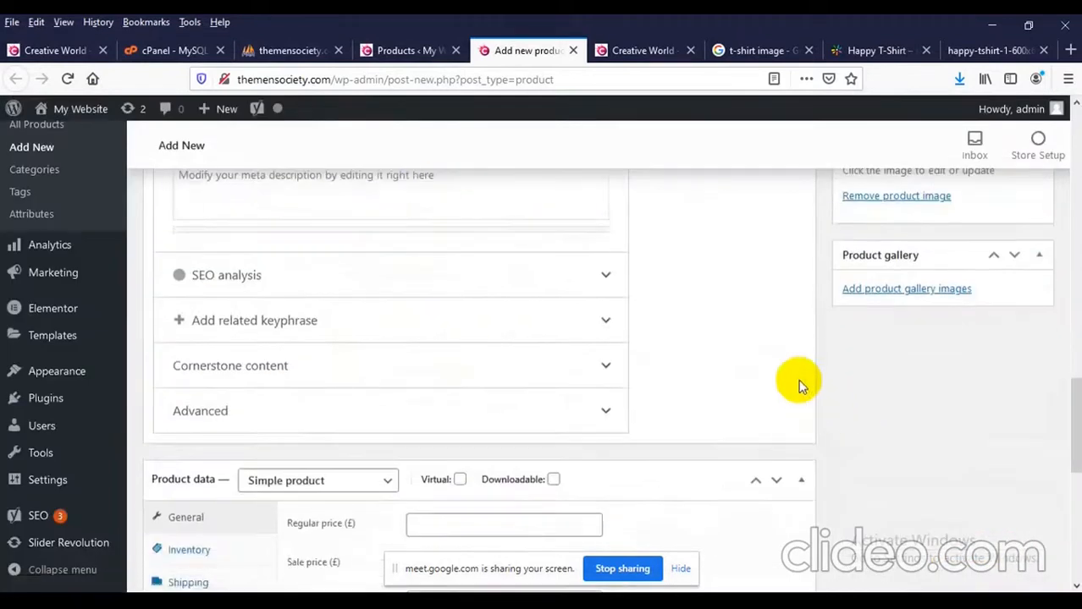
scroll(799, 385, up, 15)
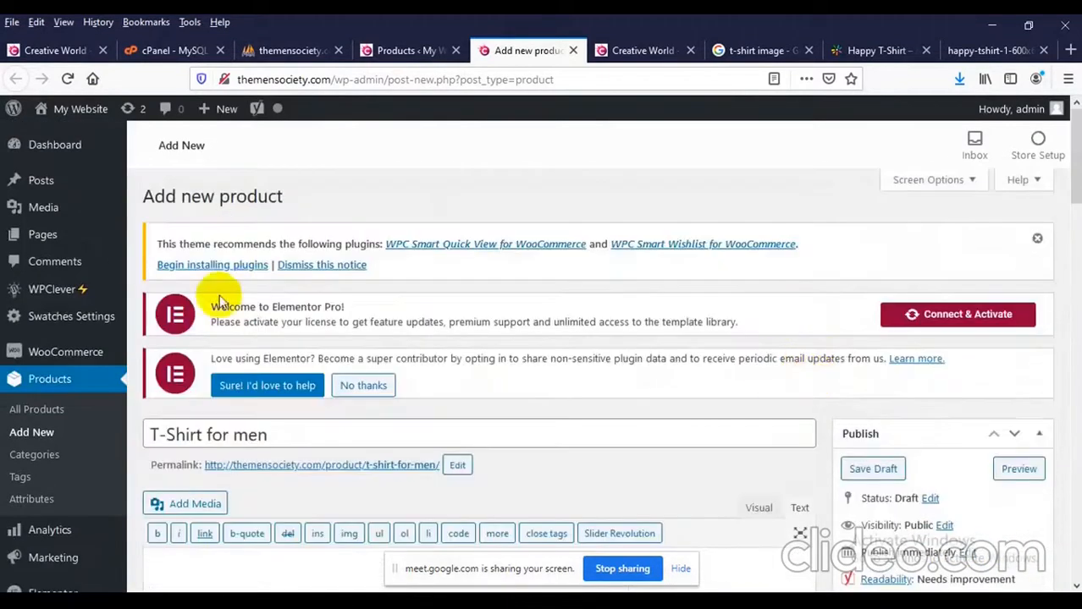
click(258, 430)
key(ctrl+a)
scroll(804, 434, down, 3)
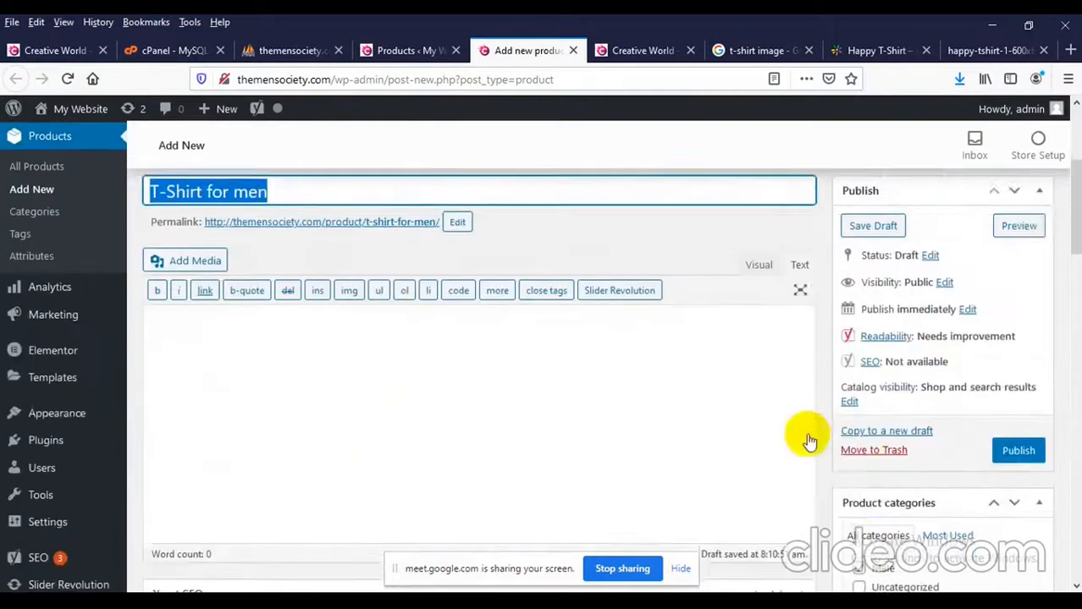
scroll(861, 423, down, 1)
scroll(864, 418, down, 3)
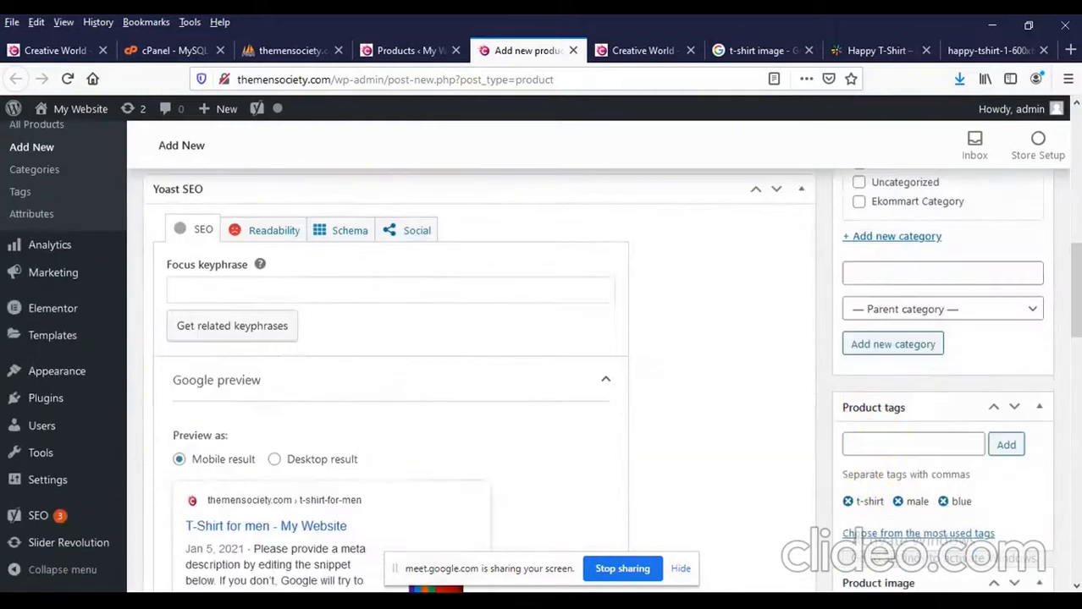
scroll(872, 487, down, 3)
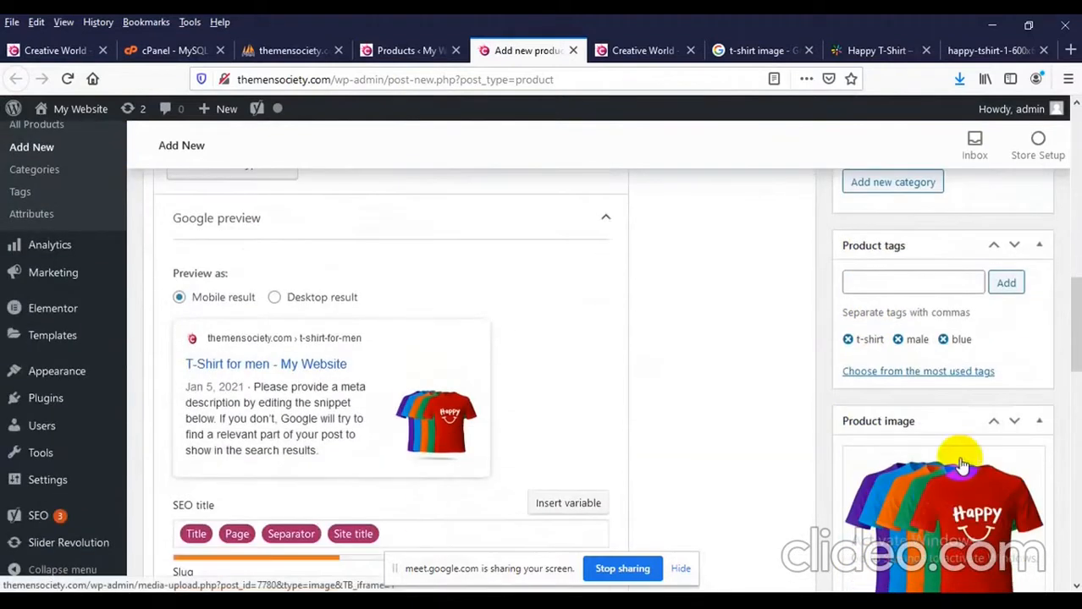
scroll(927, 478, down, 3)
scroll(897, 415, up, 3)
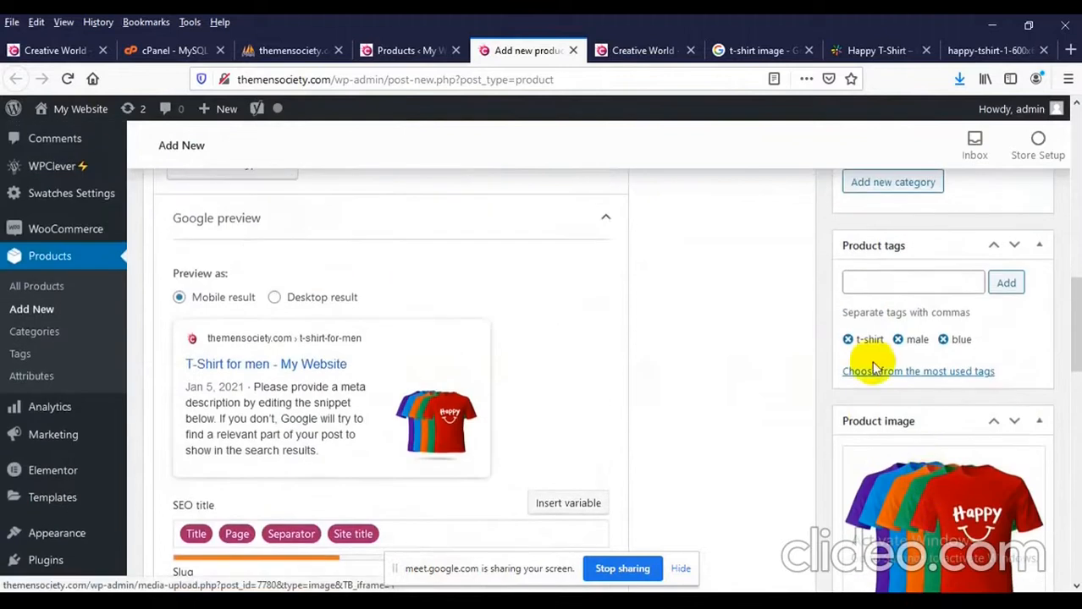
scroll(937, 345, up, 10)
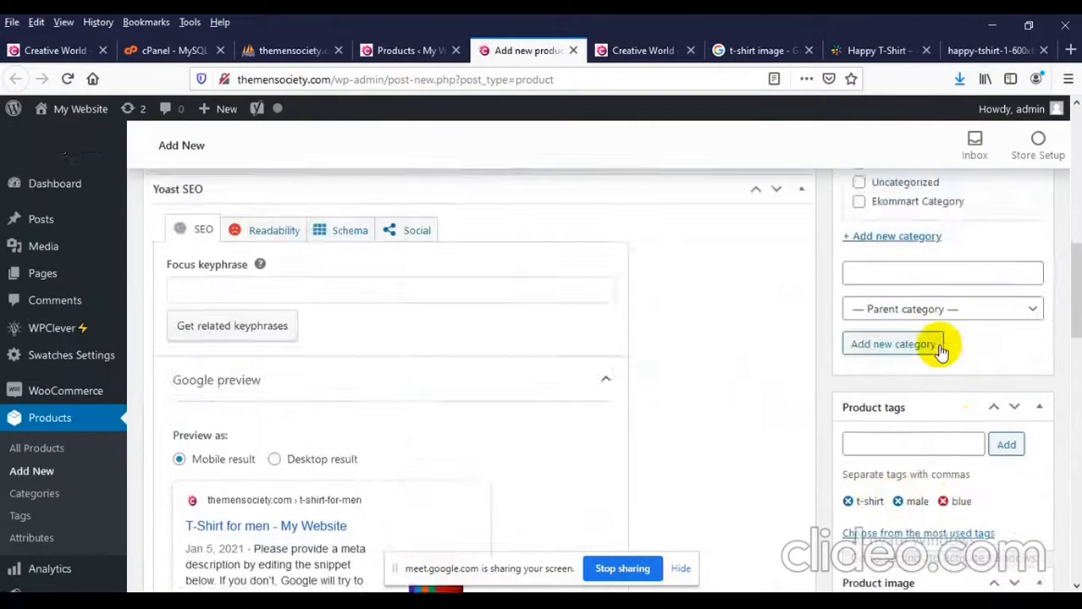
scroll(996, 413, down, 2)
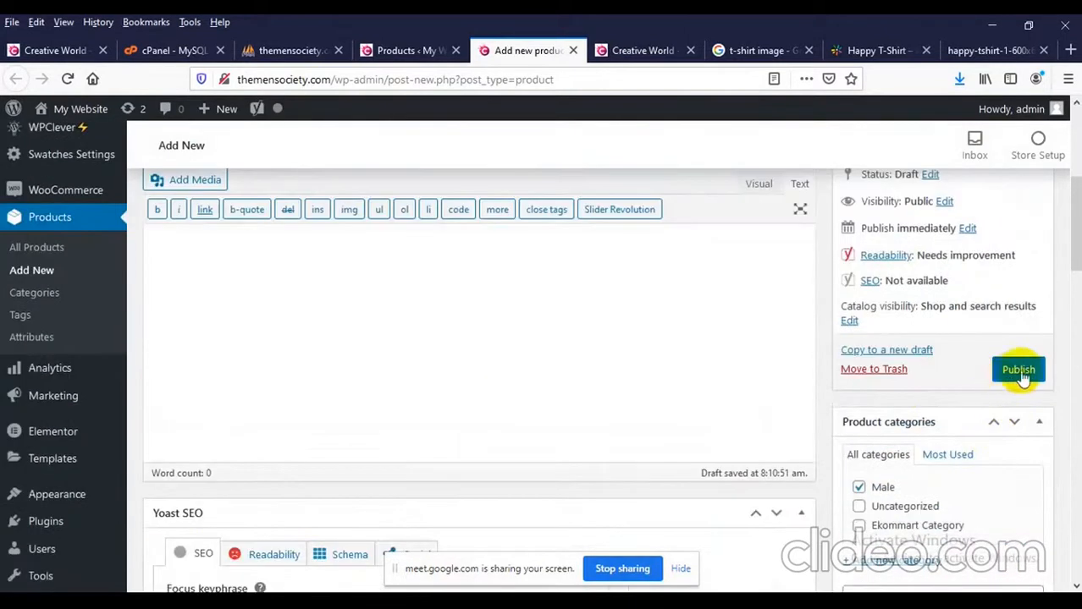
Step: Publish the T-Shirt for men product and bring up its permalink's context menu
click(1017, 372)
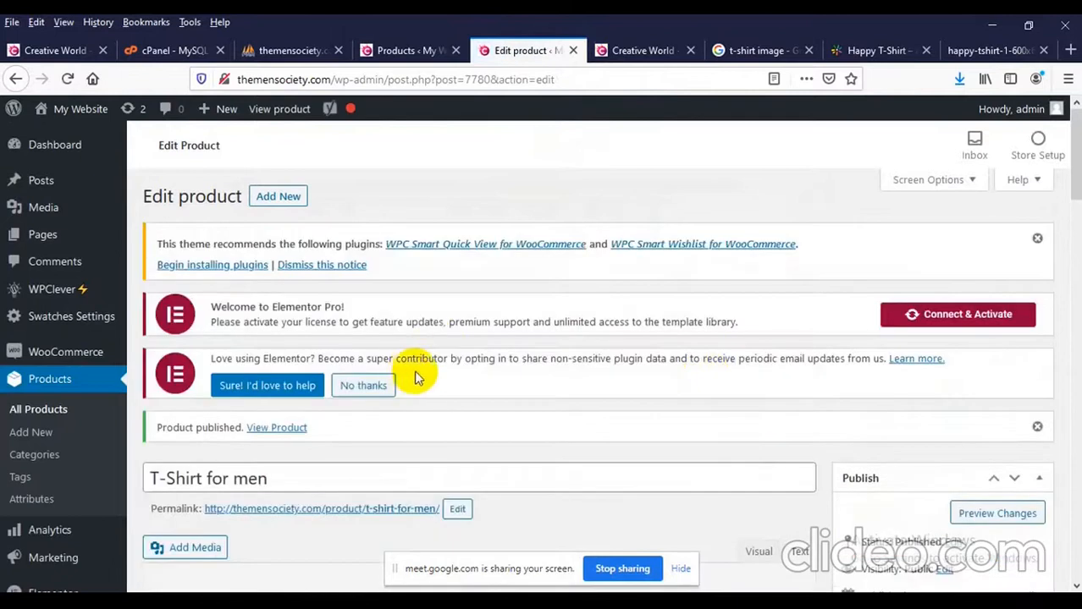
scroll(414, 378, down, 3)
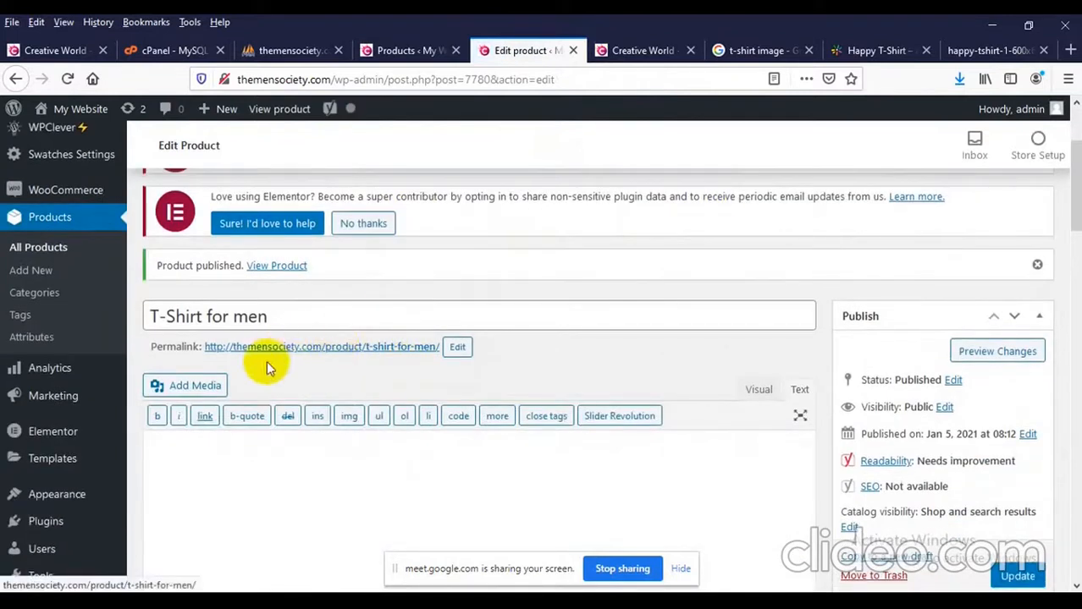
right_click(287, 352)
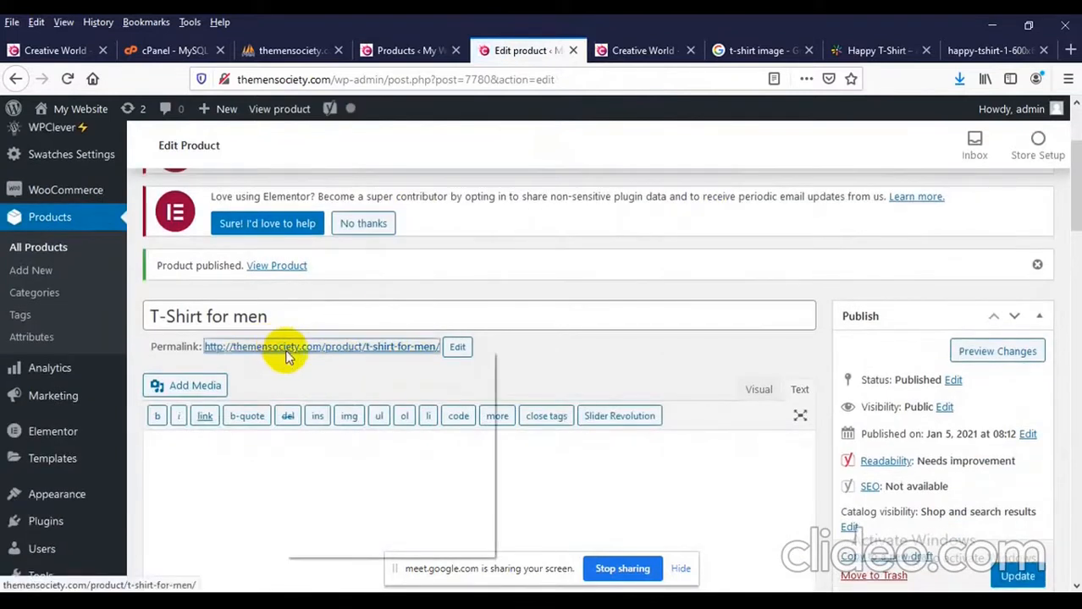
right_click(272, 351)
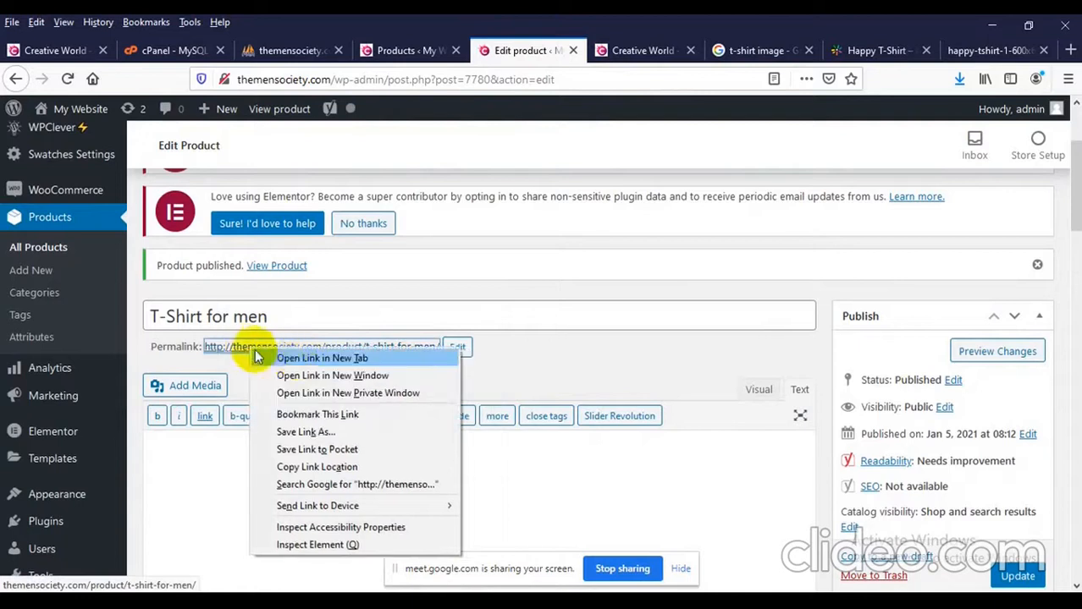
Step: Open the new product's page in a new tab and reload it, getting 404 Not Found
click(286, 359)
click(593, 51)
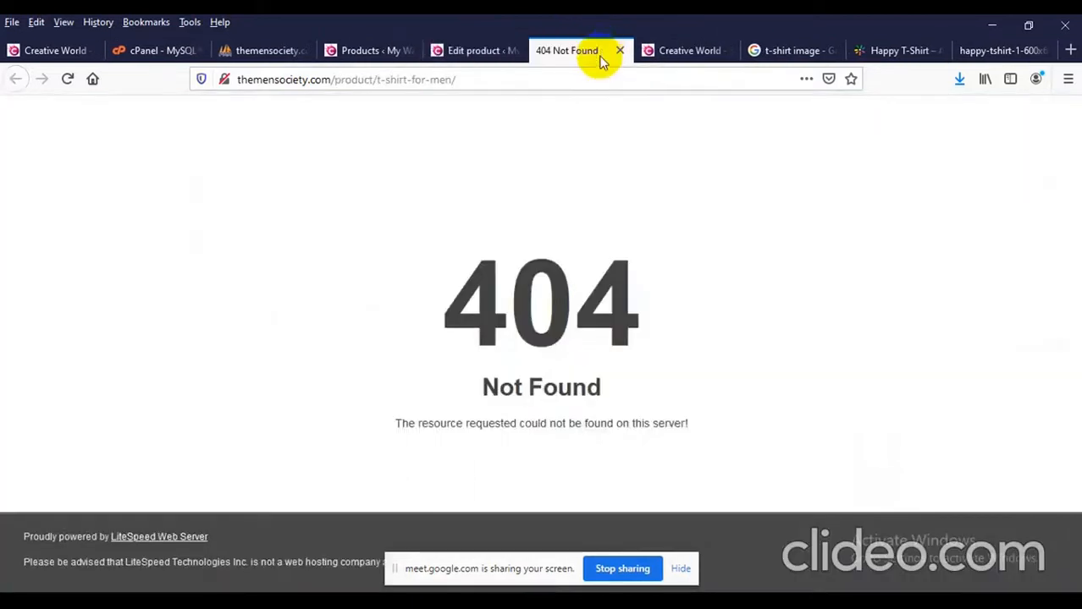
click(526, 76)
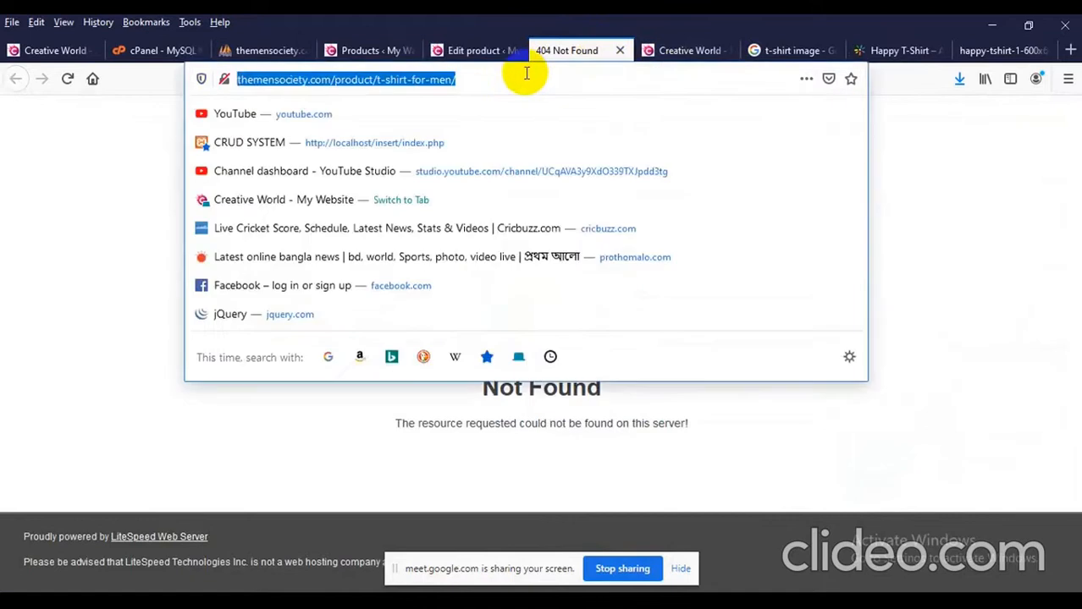
key(Return)
Step: Try the store's About link, go back, and return to the admin Products list
click(669, 59)
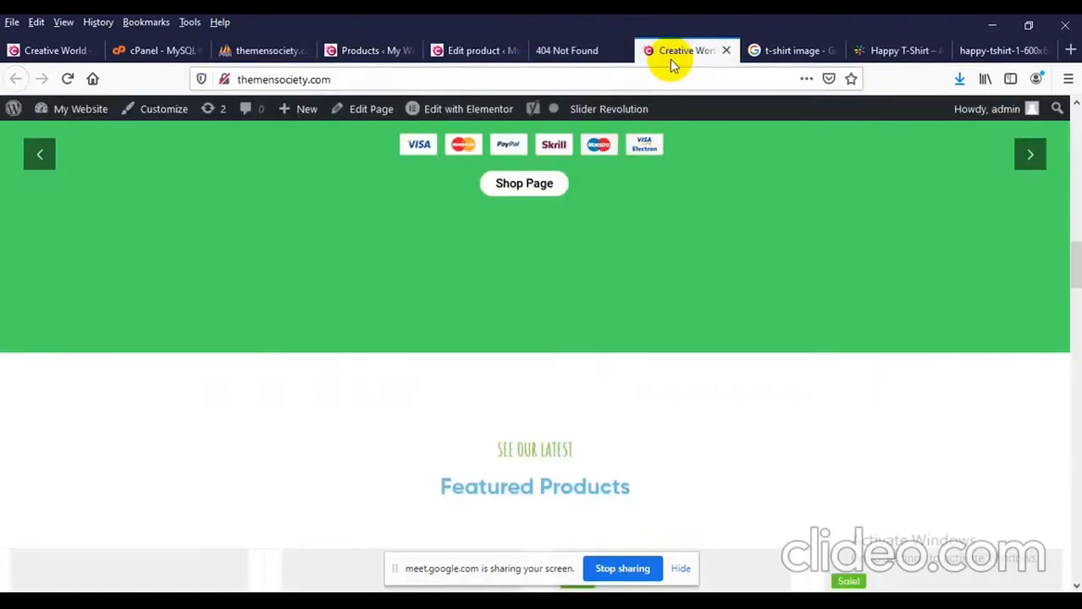
scroll(378, 320, up, 10)
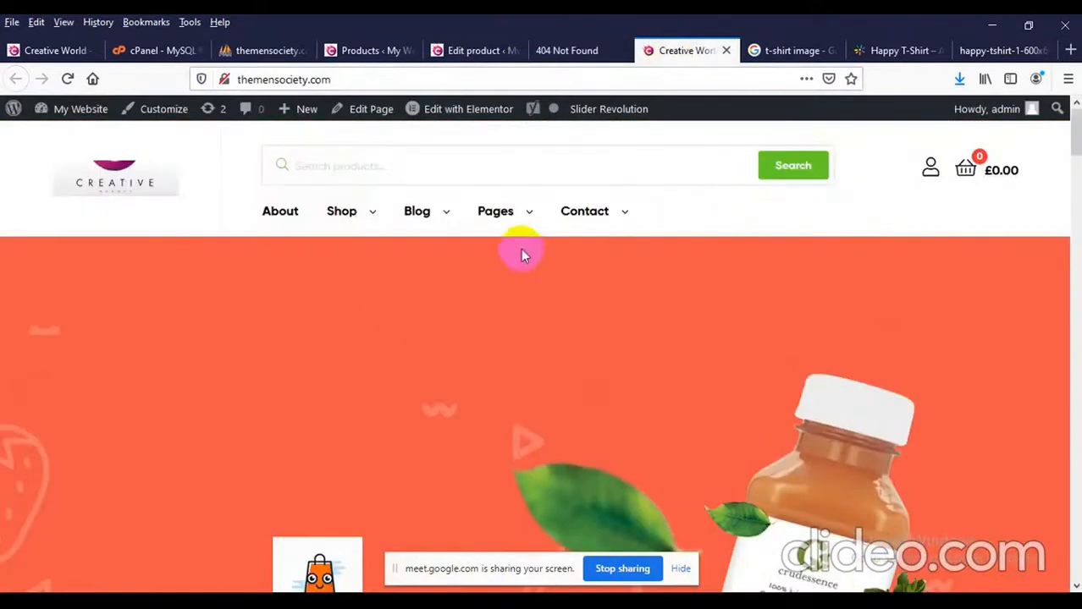
click(280, 210)
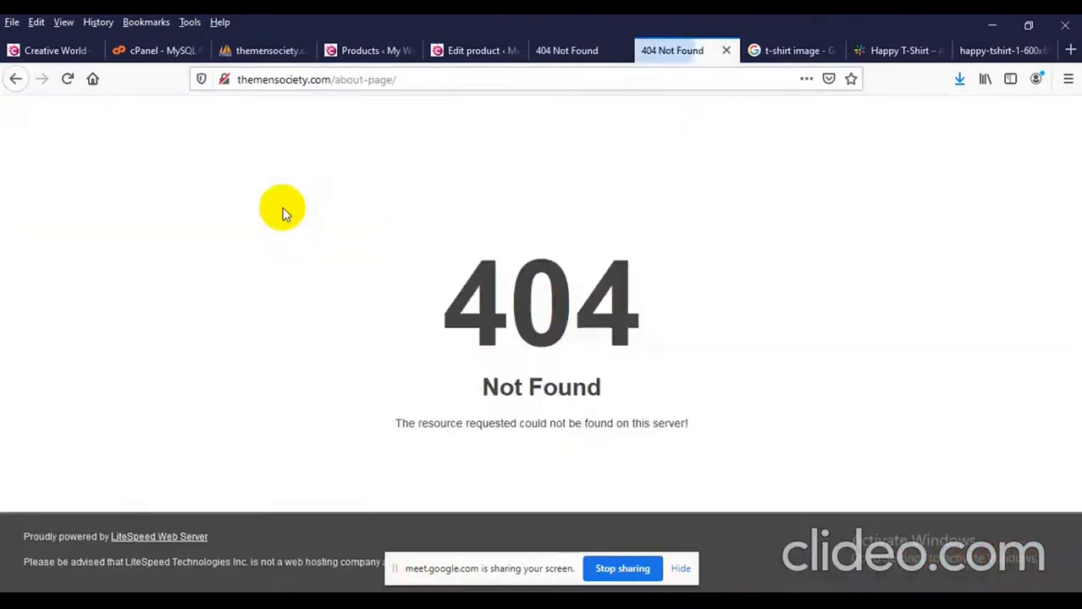
click(18, 79)
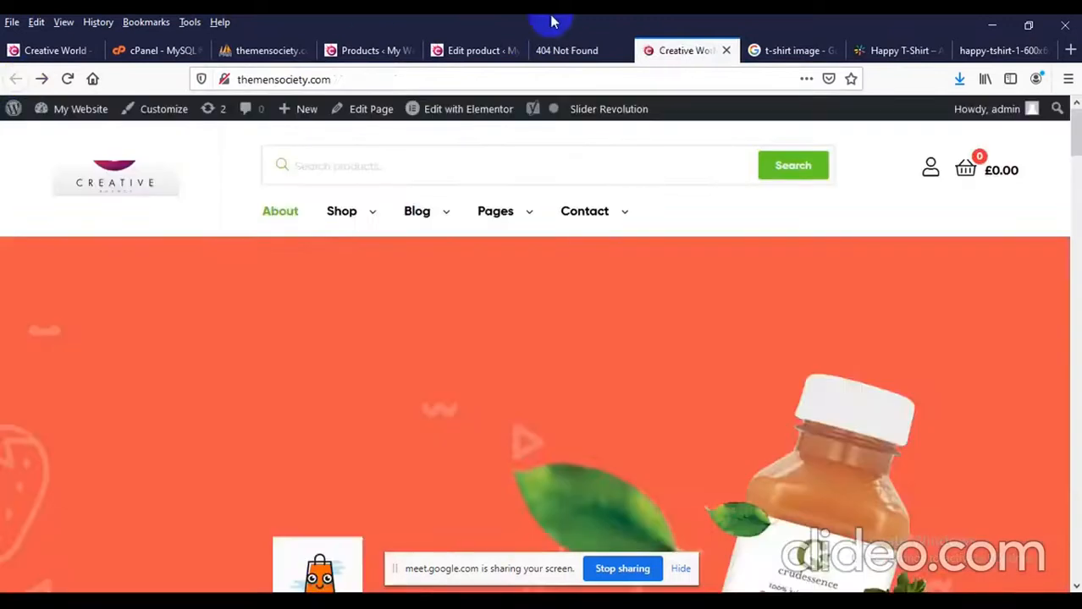
click(354, 51)
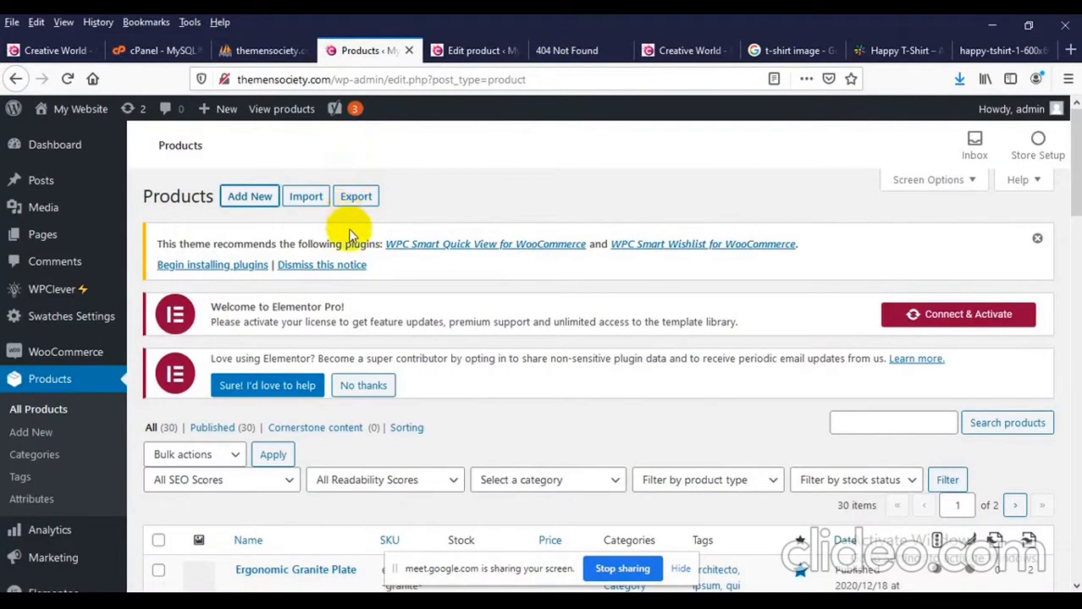
scroll(351, 232, down, 15)
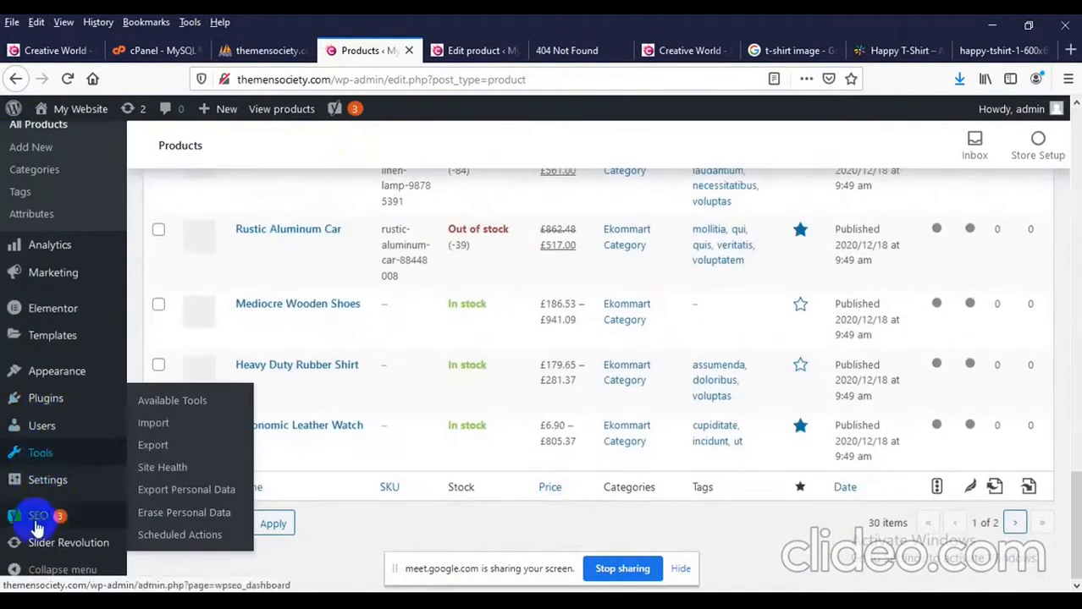
Step: In Settings > Permalinks, opened in a new tab, select the Post name structure and save the changes
mouse_move(48, 484)
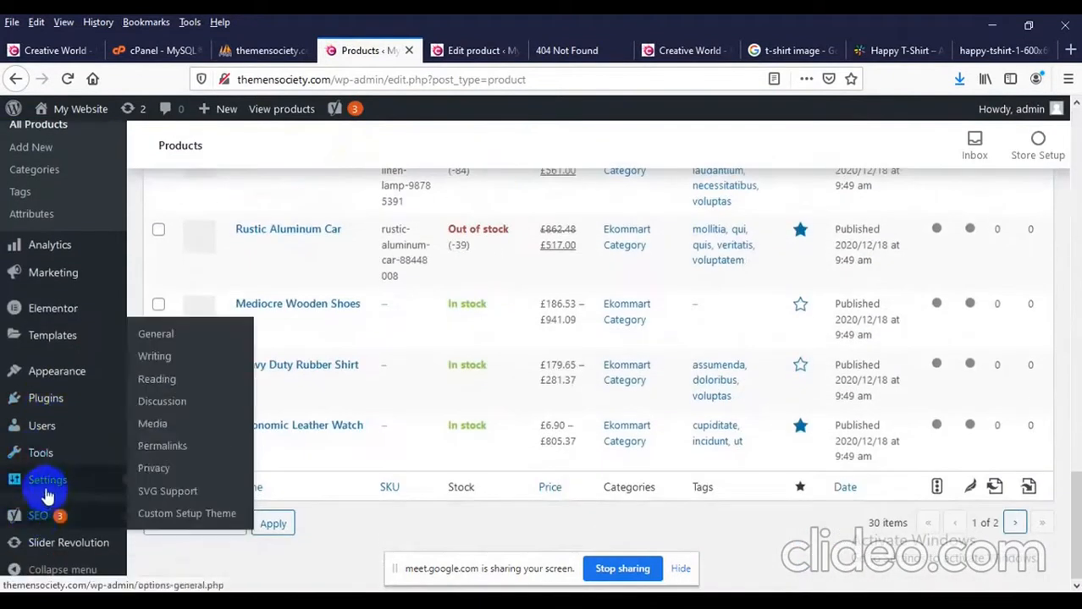
middle_click(179, 454)
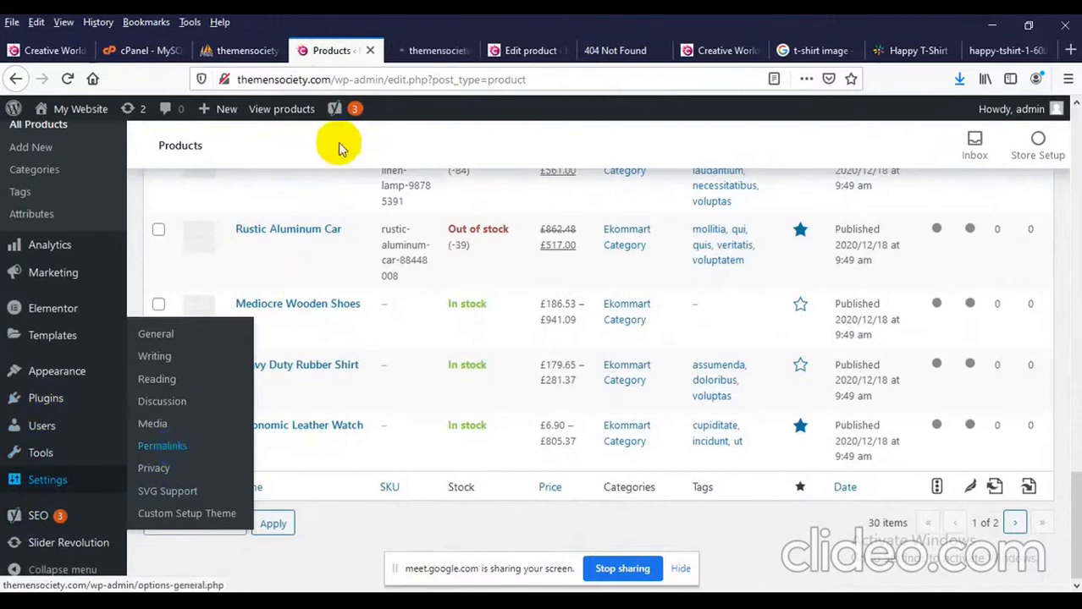
click(356, 52)
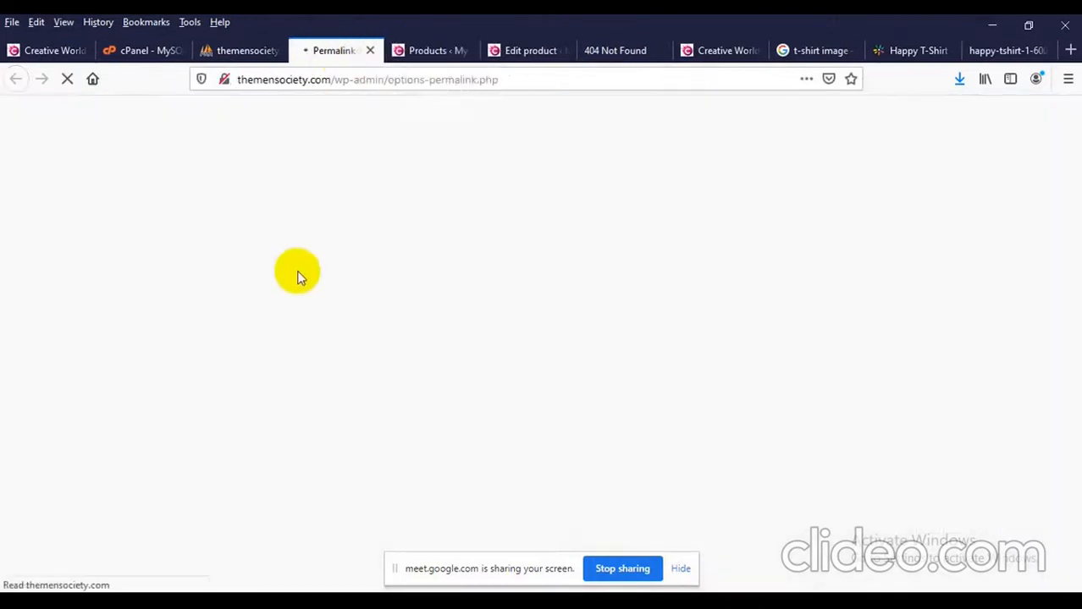
scroll(309, 248, down, 4)
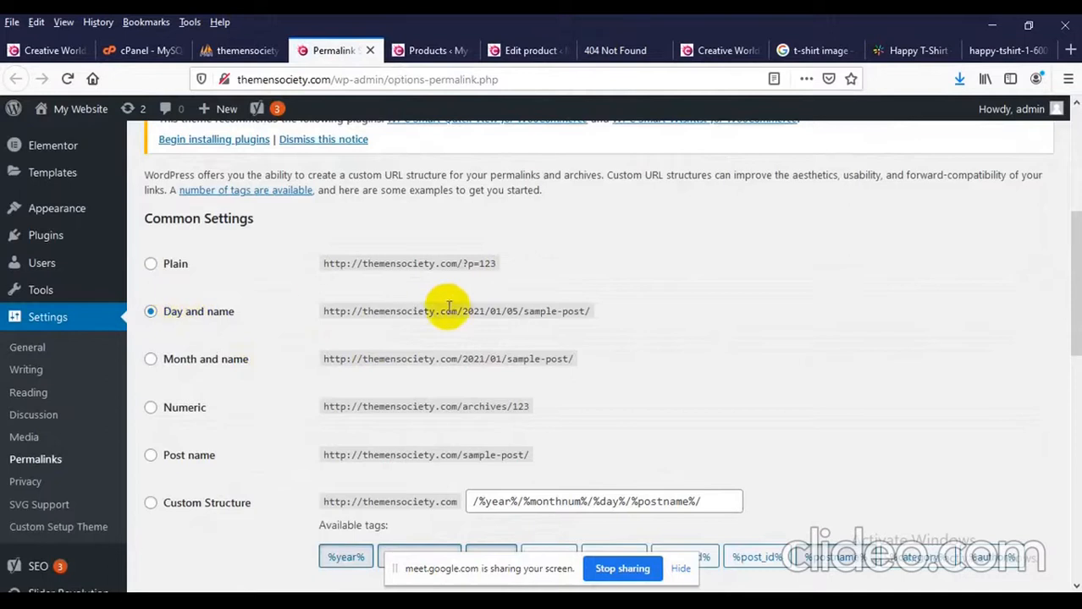
scroll(448, 307, down, 2)
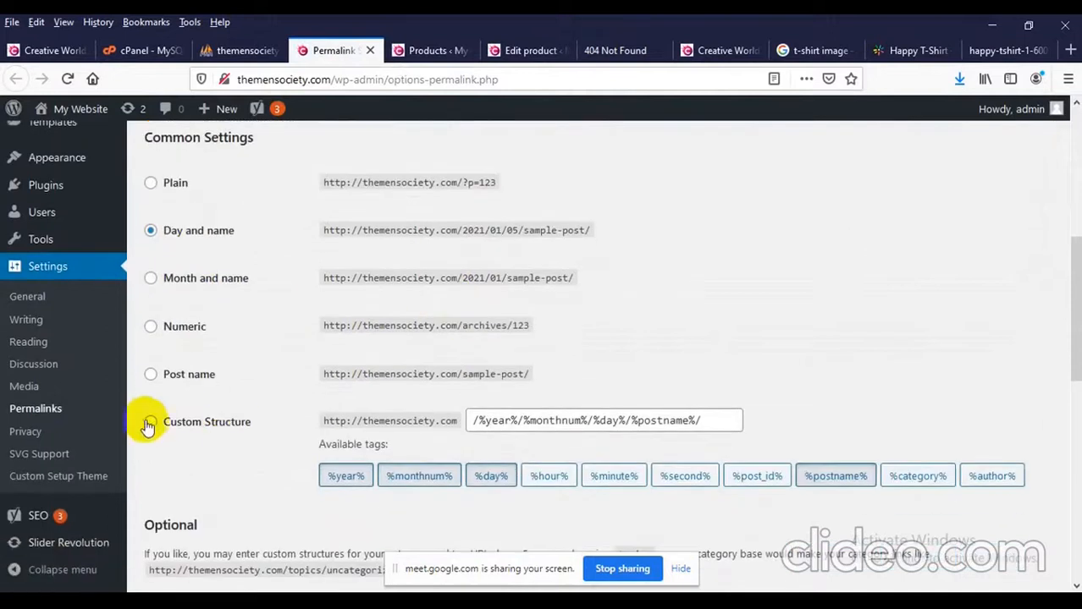
click(192, 383)
scroll(382, 382, down, 8)
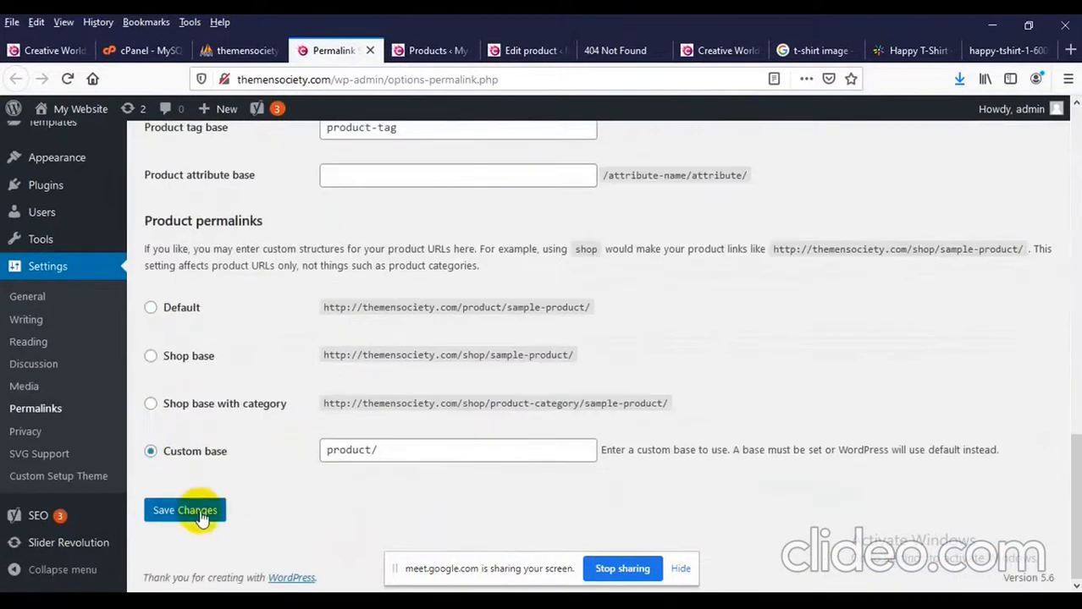
click(202, 517)
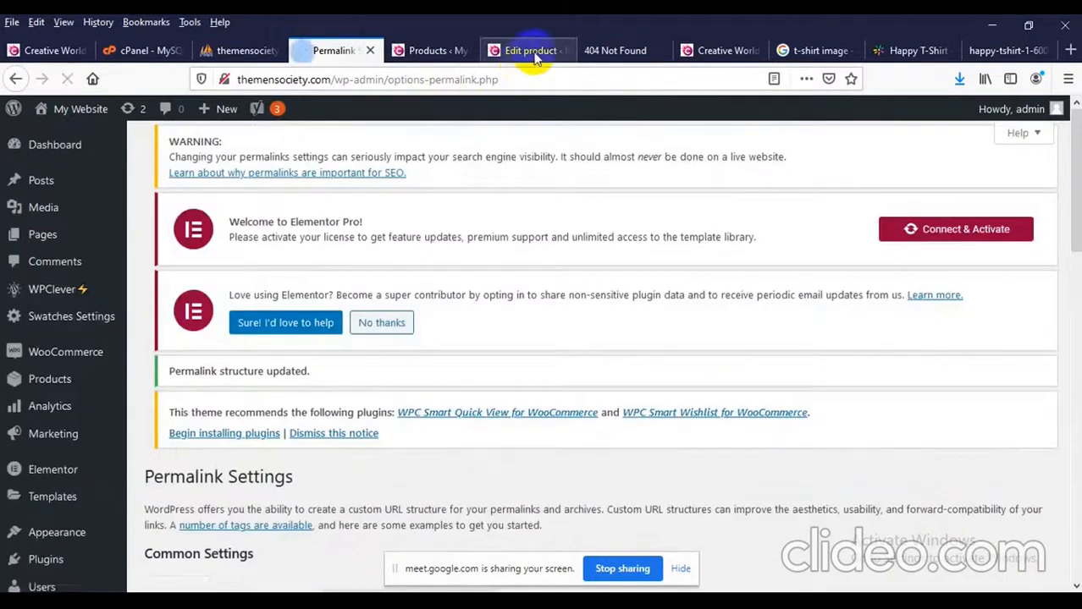
click(596, 52)
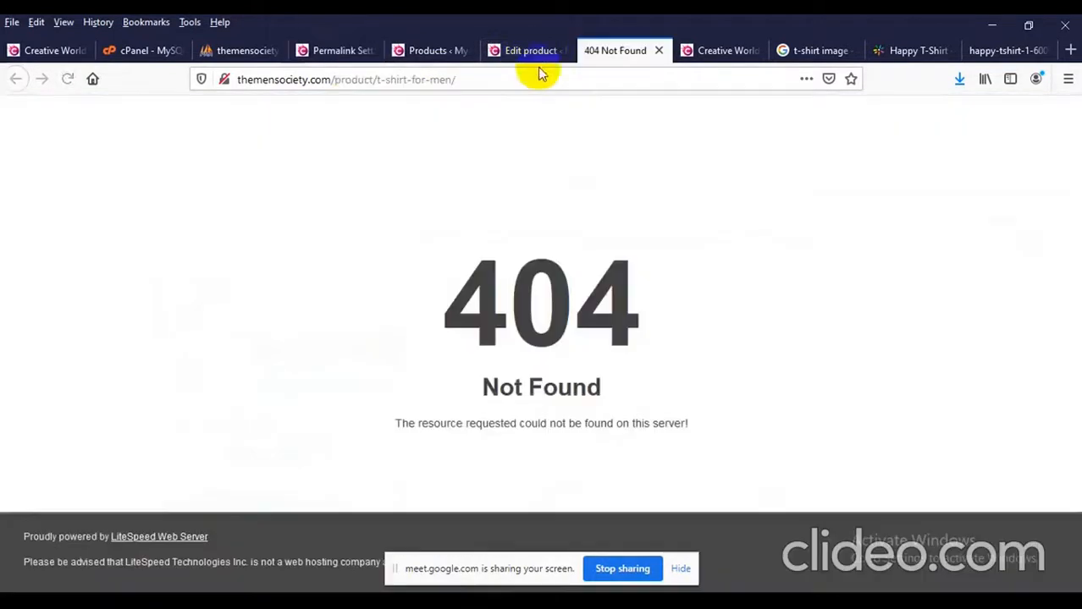
Step: Reload /product/t-shirt-for-men/ and scroll through the loaded page's image, Male category and tags
click(329, 81)
key(Return)
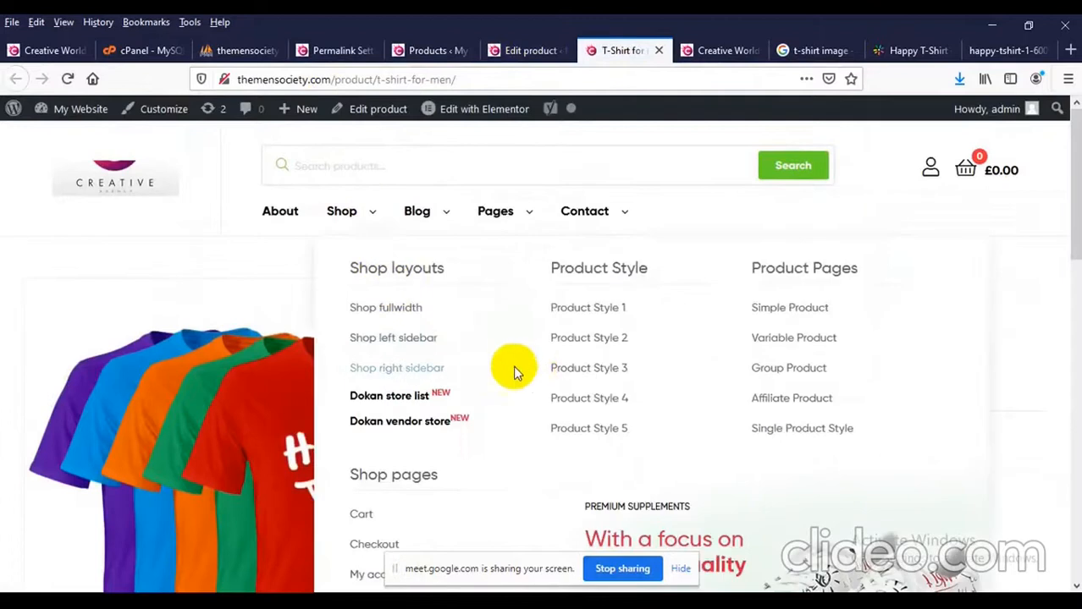
scroll(85, 376, down, 2)
scroll(423, 389, down, 4)
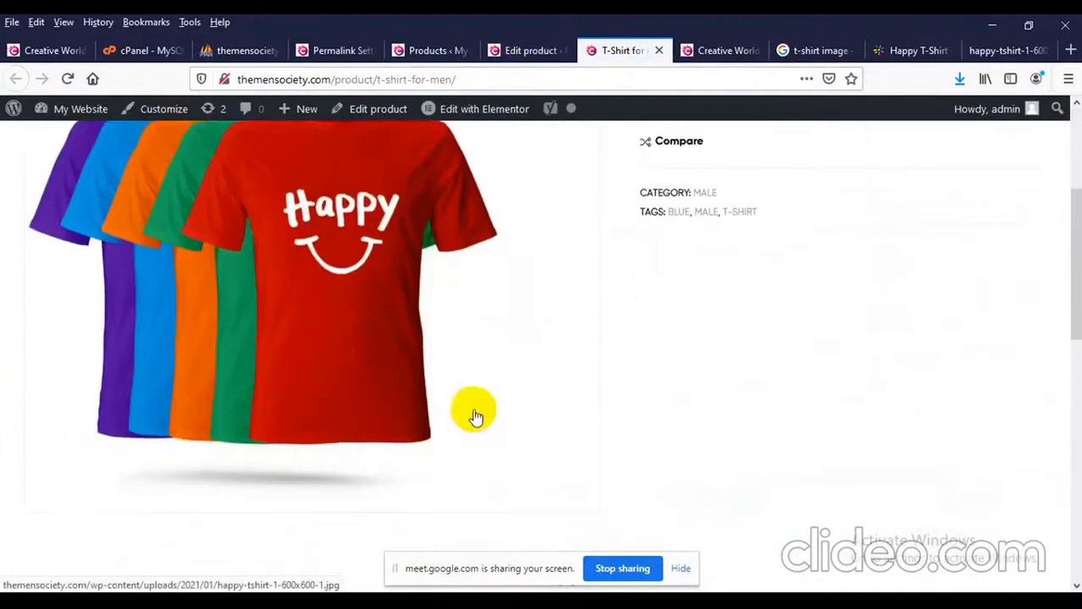
scroll(508, 267, up, 4)
scroll(427, 366, up, 2)
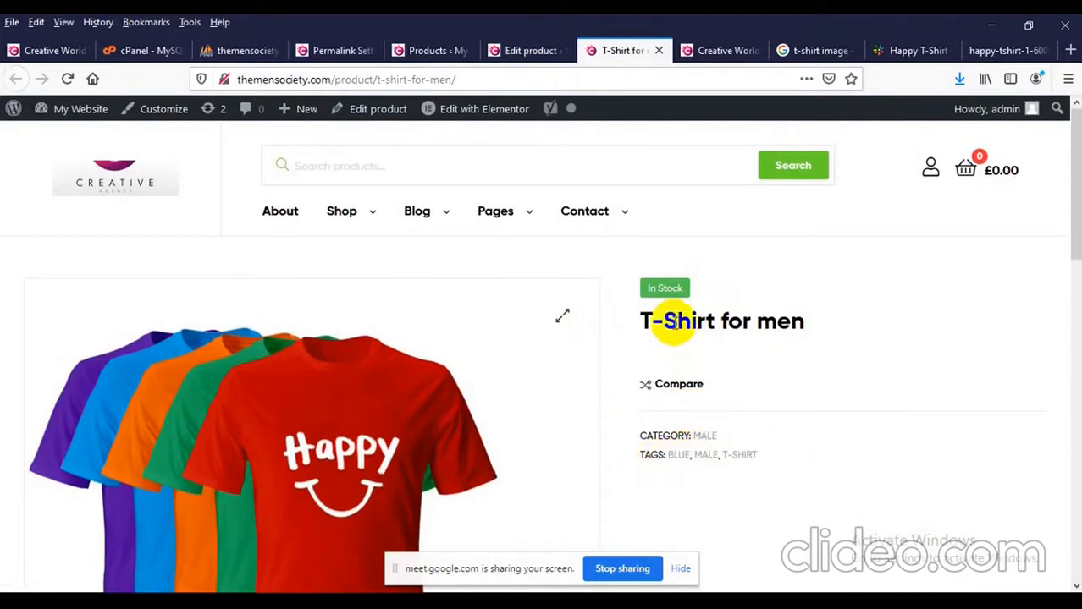
scroll(677, 326, down, 8)
scroll(692, 322, up, 3)
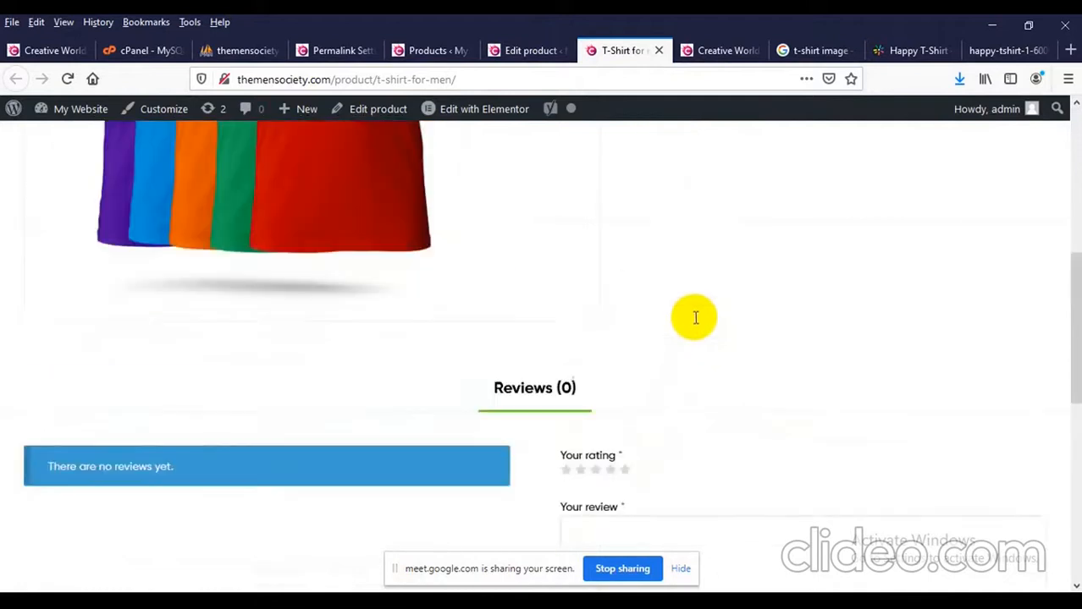
scroll(694, 313, up, 5)
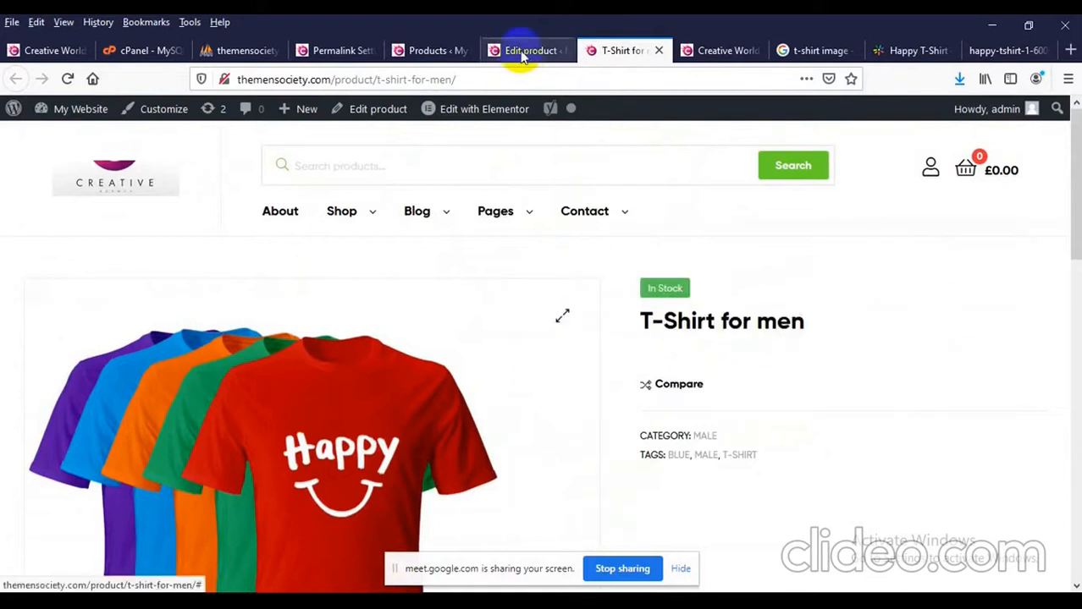
Step: Enter a regular price of 100 for T-Shirt for men, update it, and return to its live page
click(531, 50)
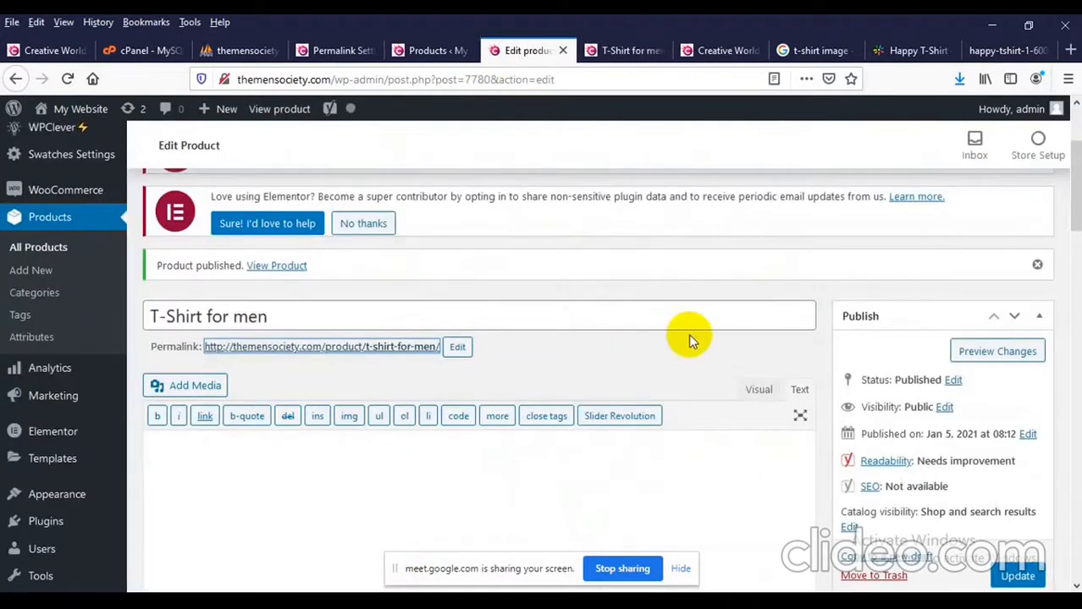
scroll(689, 337, down, 10)
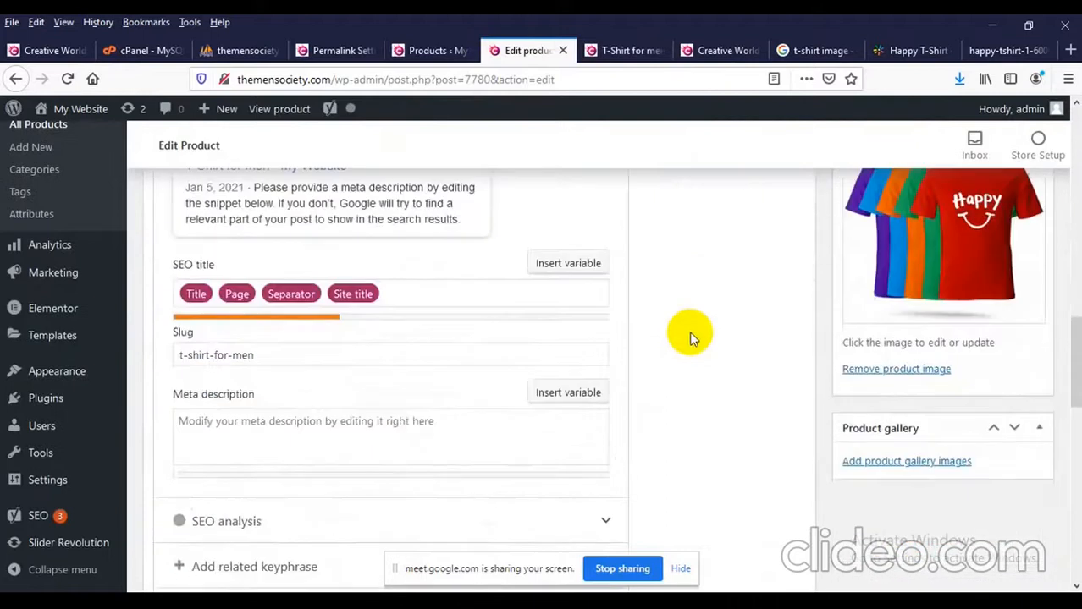
scroll(688, 337, down, 8)
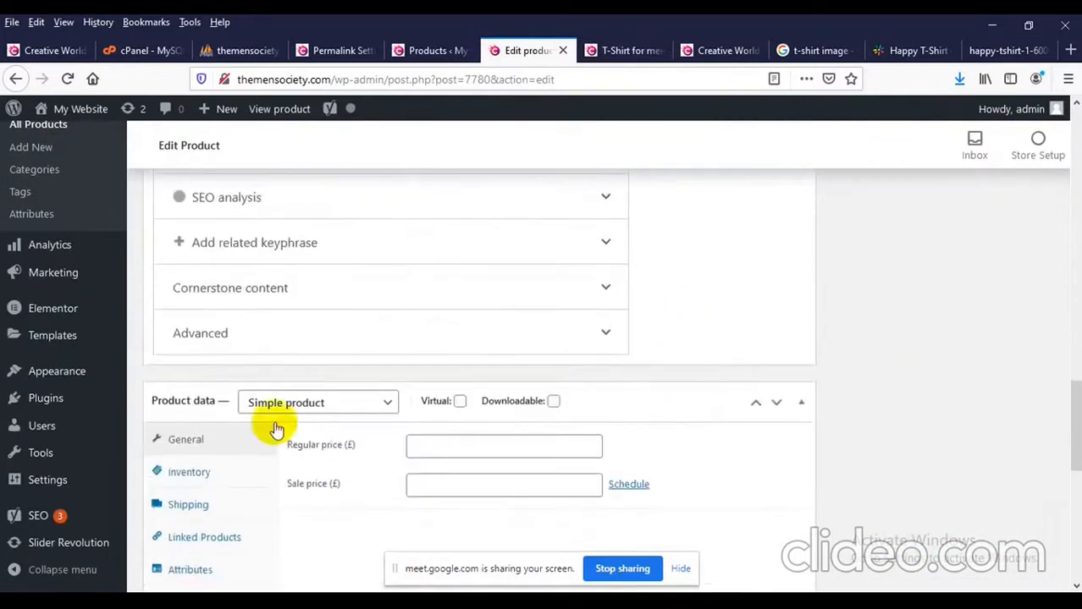
scroll(275, 430, down, 1)
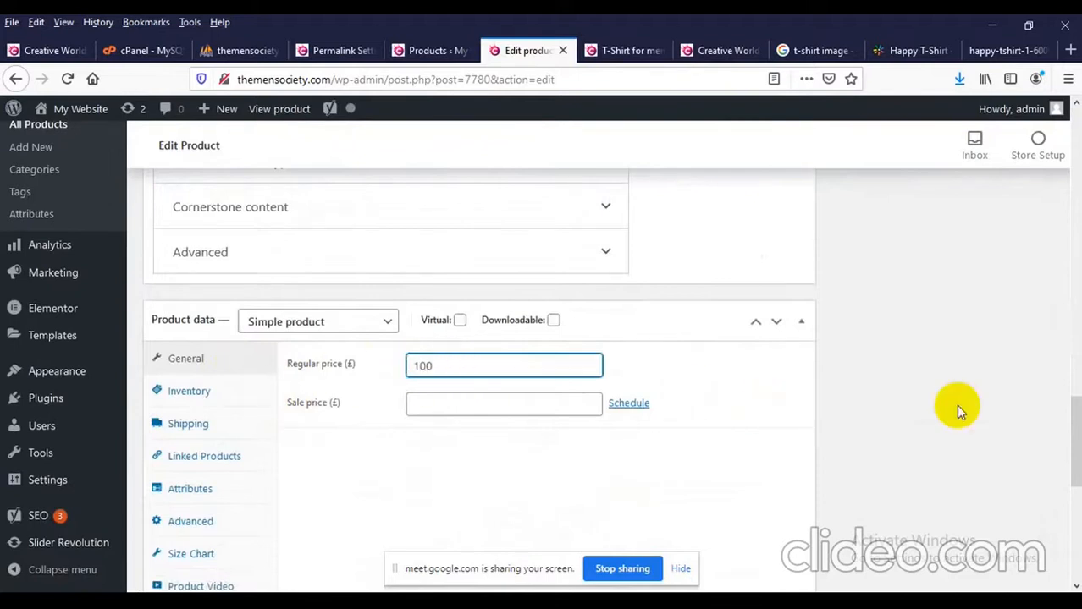
scroll(892, 368, up, 10)
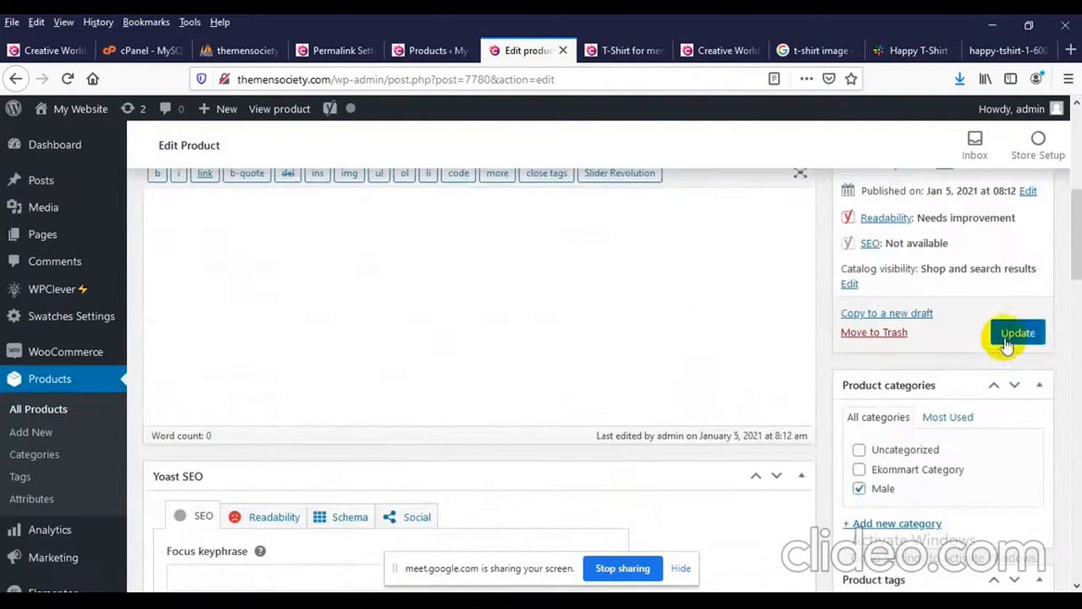
click(1014, 335)
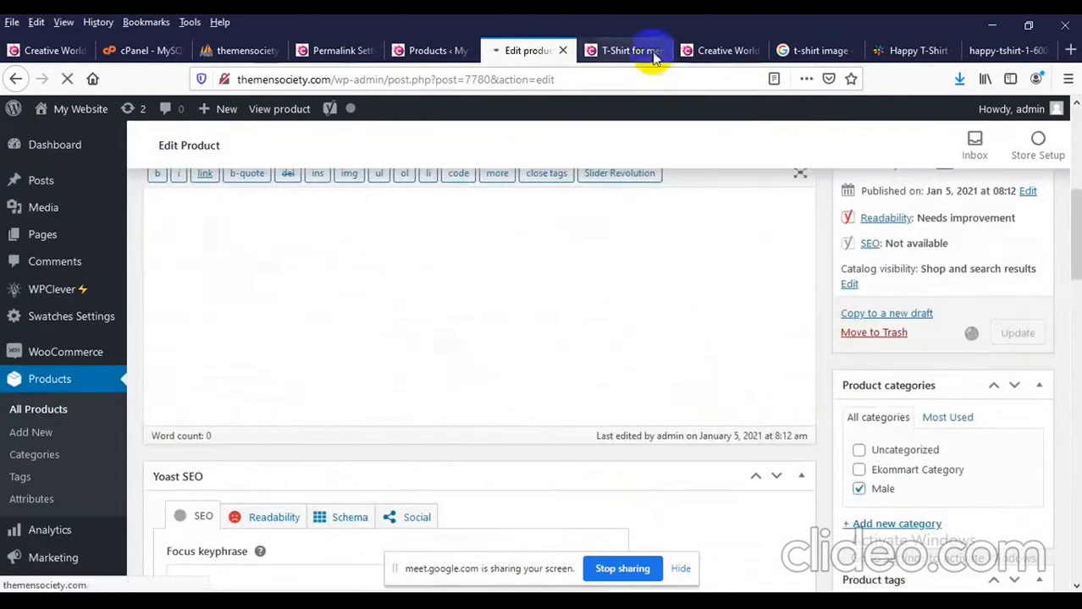
click(654, 56)
right_click(20, 259)
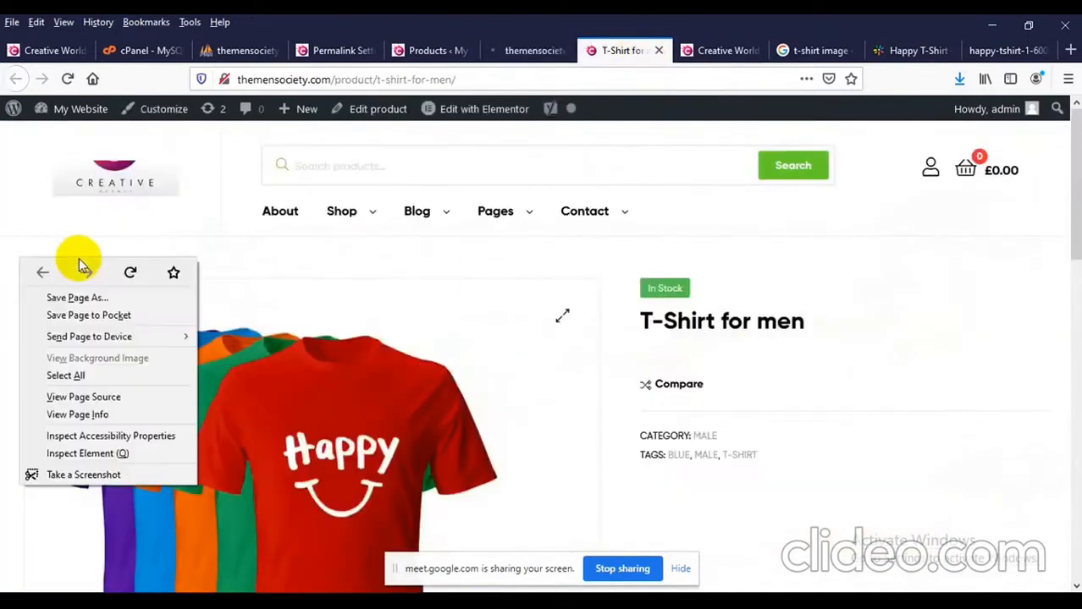
Step: Reload the live T-Shirt for men page to confirm it now shows £100.00
click(130, 272)
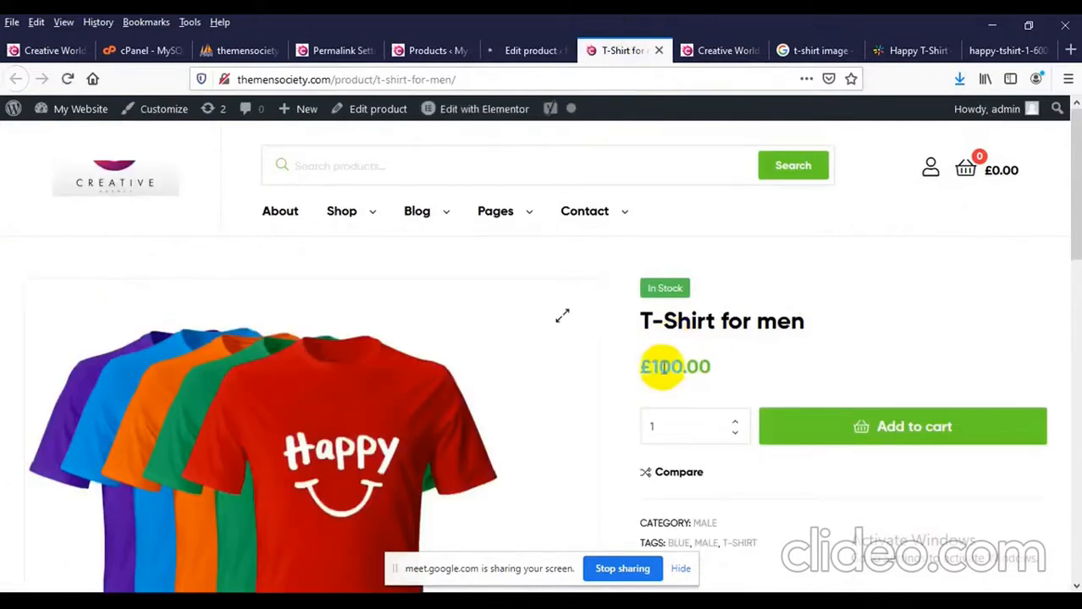
drag(650, 375, 632, 382)
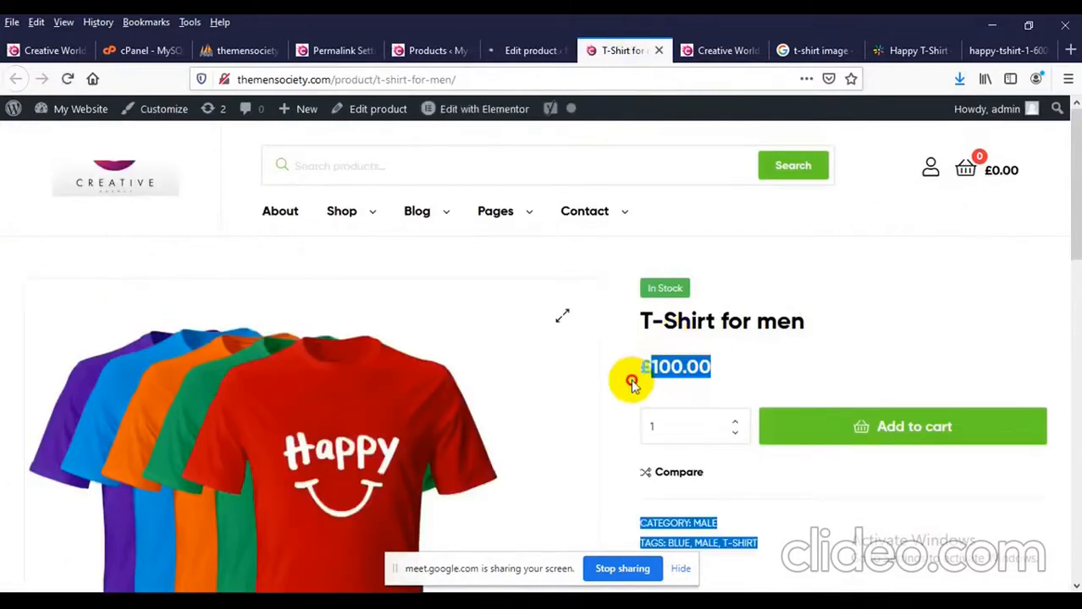
click(651, 361)
scroll(651, 360, down, 1)
scroll(650, 361, down, 2)
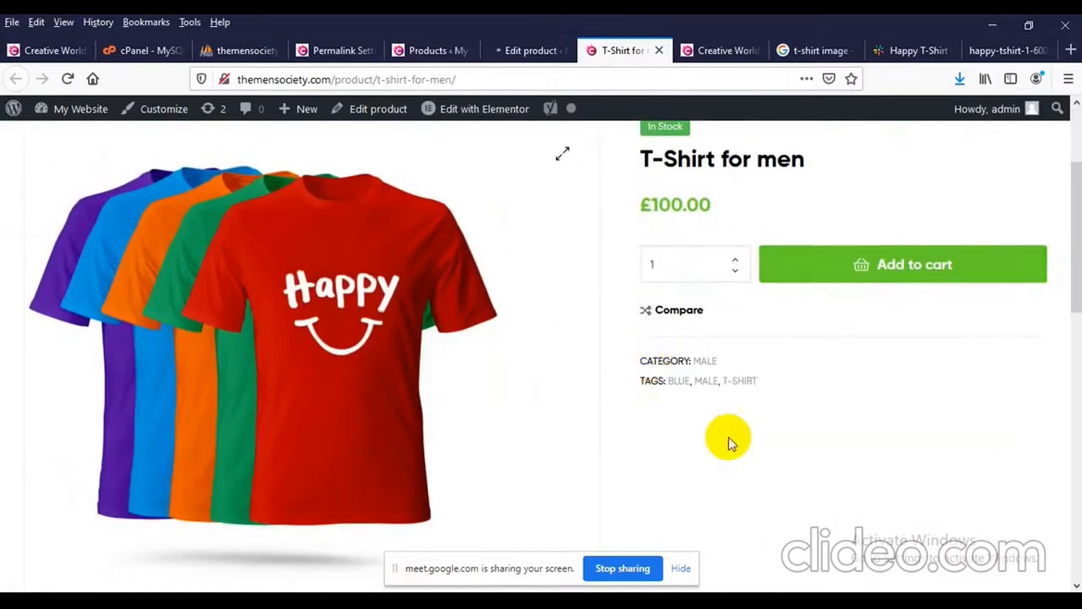
Step: Set the quantity box to 5 and check the £100.00 price again
click(684, 264)
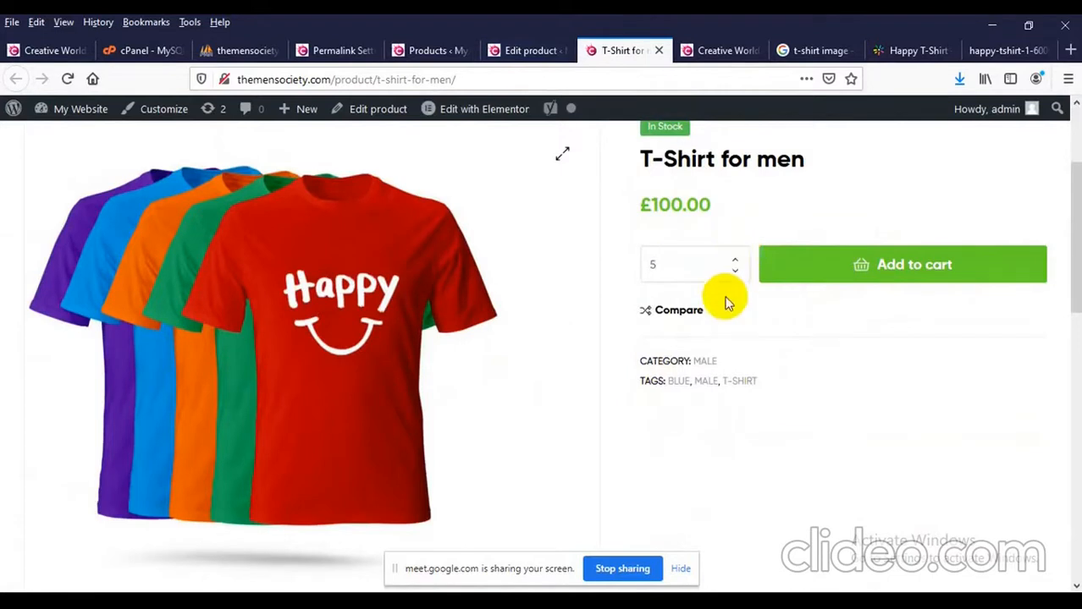
scroll(791, 320, up, 1)
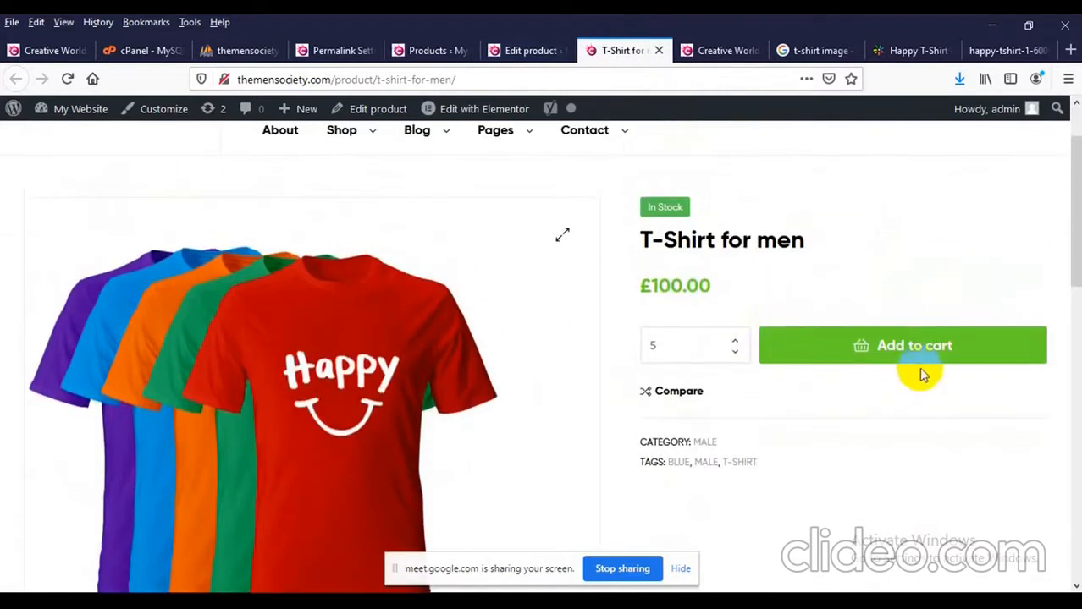
drag(743, 300, 698, 292)
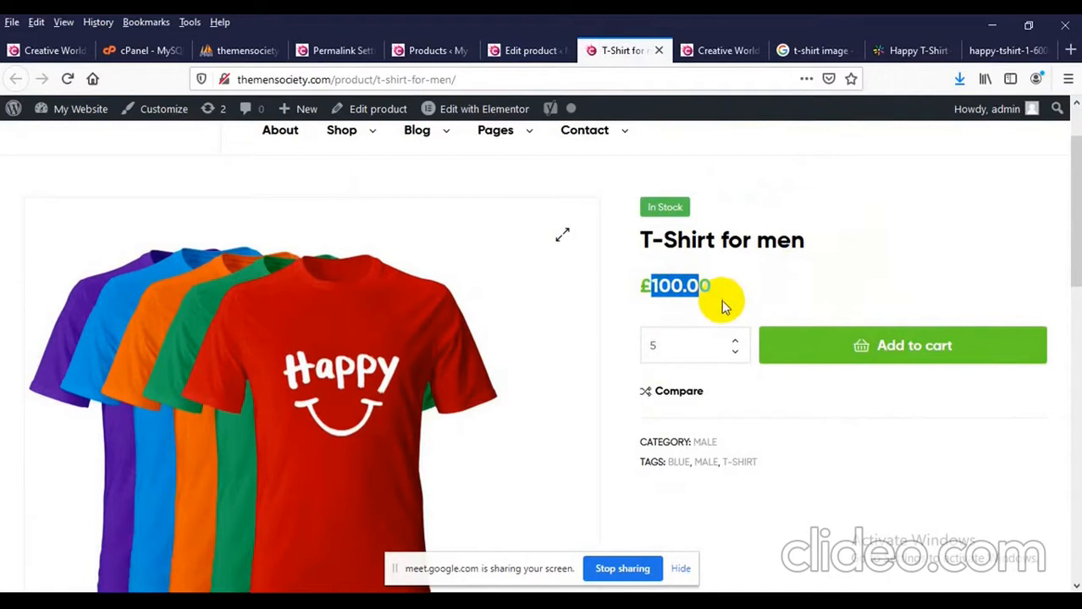
scroll(635, 298, down, 6)
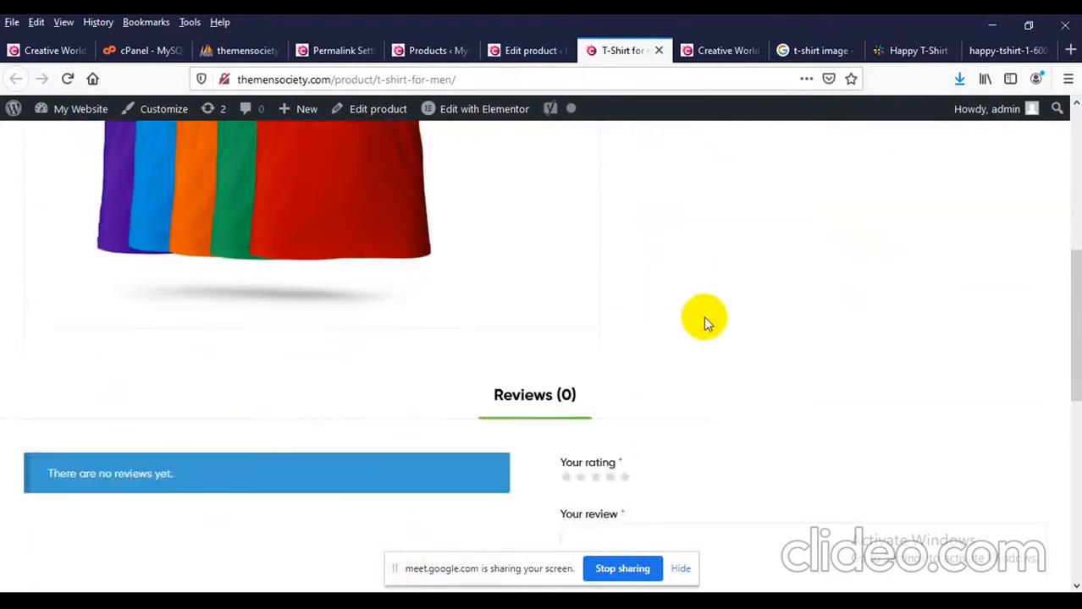
scroll(690, 294, up, 5)
Step: Glance over the product editor, then bring up the Happy T-Shirt reference page
click(541, 50)
scroll(1014, 447, down, 10)
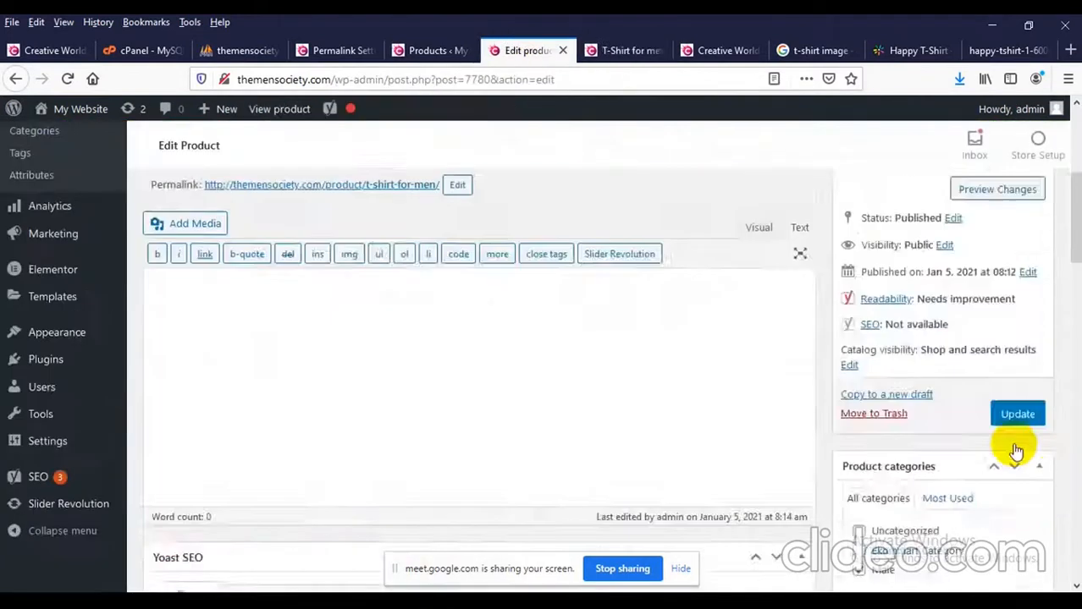
scroll(1015, 444, down, 6)
scroll(1013, 434, up, 2)
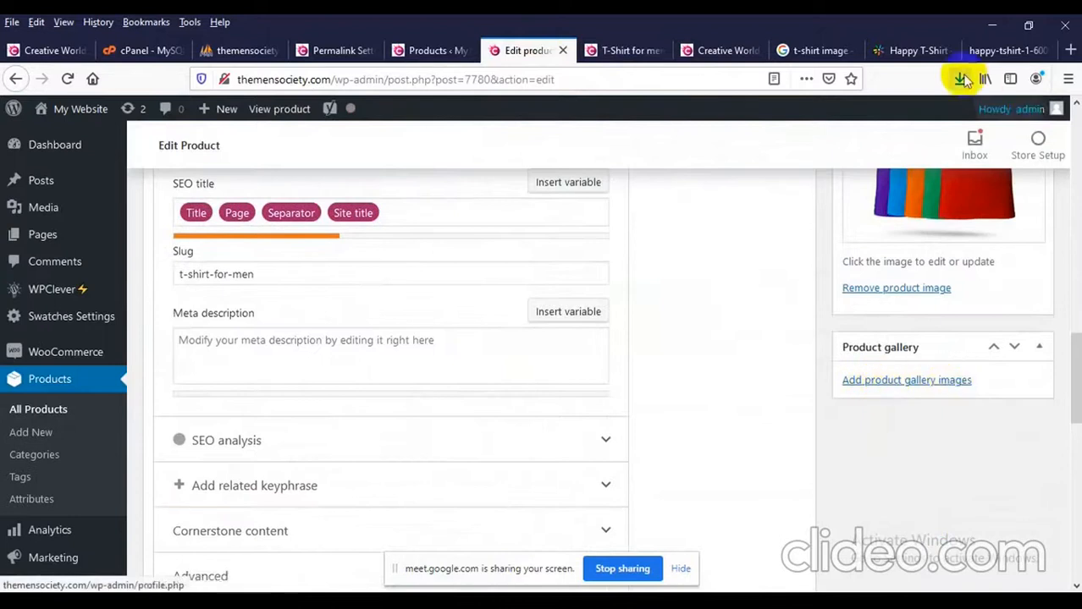
click(921, 52)
scroll(495, 331, down, 3)
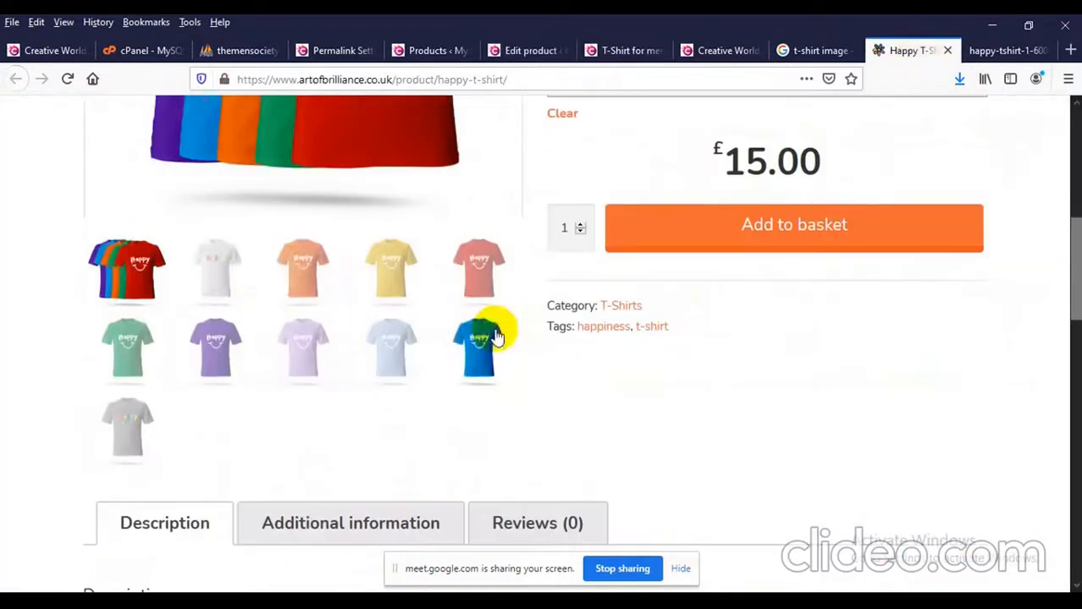
Step: Preview the white, orange, yellow, red and finally green Happy T-Shirt variants as the main image
click(225, 270)
click(307, 289)
scroll(349, 342, up, 3)
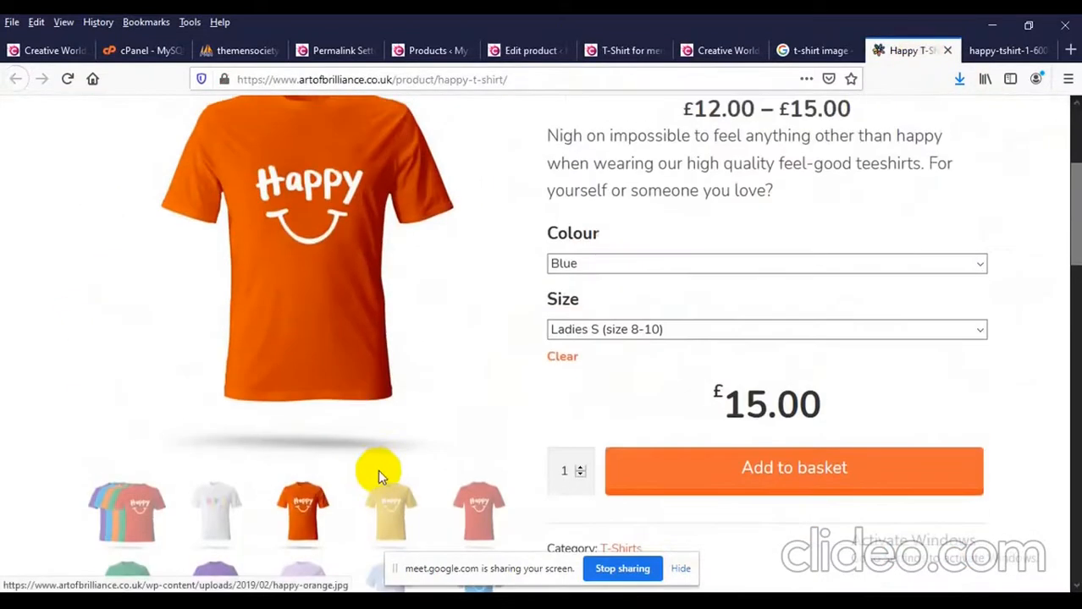
scroll(381, 449, down, 1)
click(392, 421)
click(470, 430)
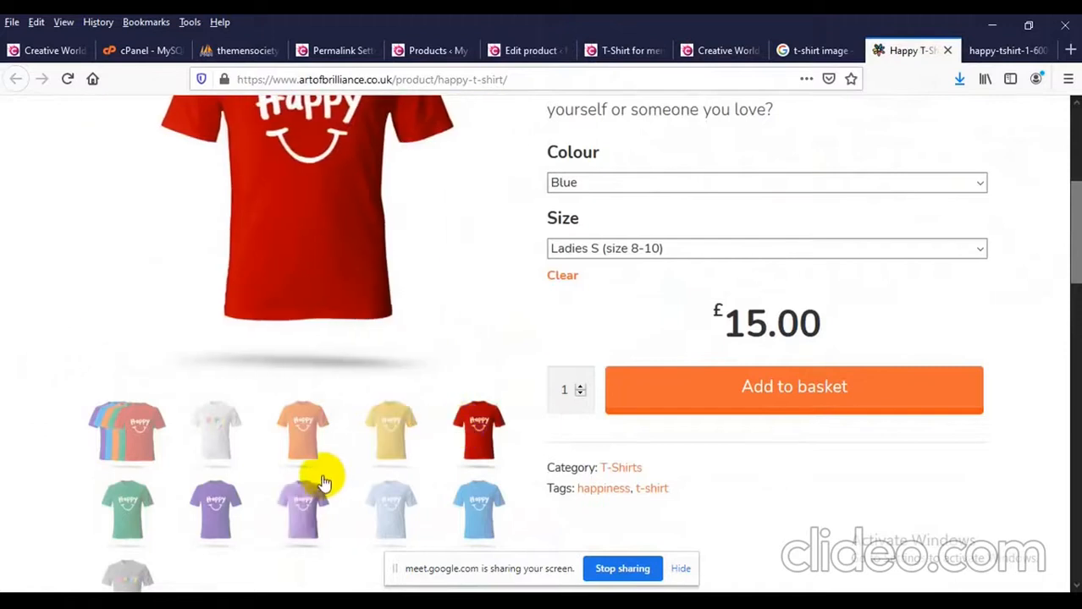
click(145, 505)
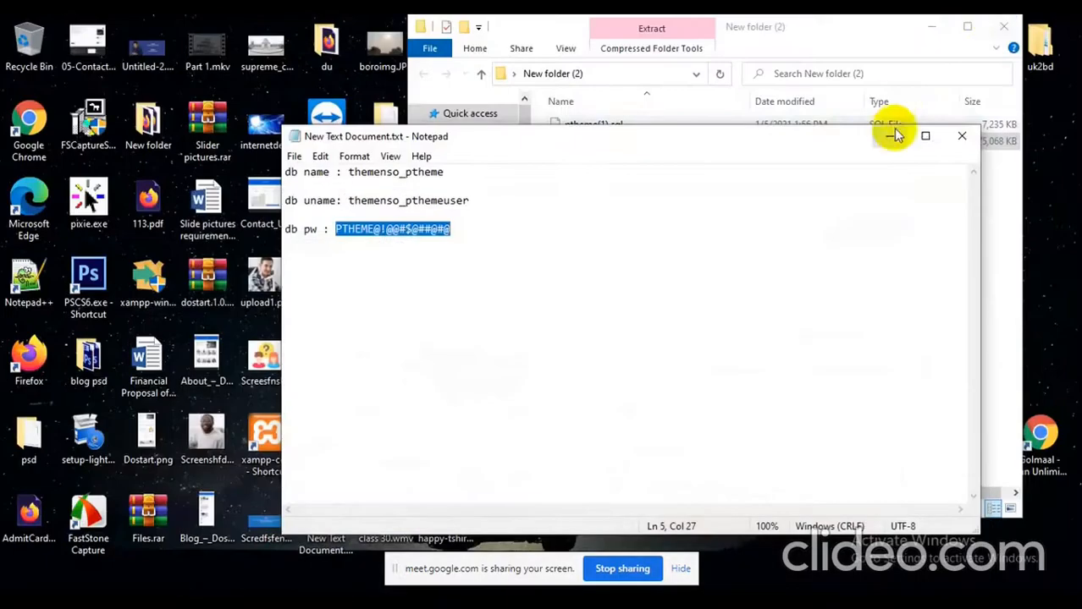
Step: Move the happy-tshirt image from the desktop into New folder (2) and maximise that window
click(893, 137)
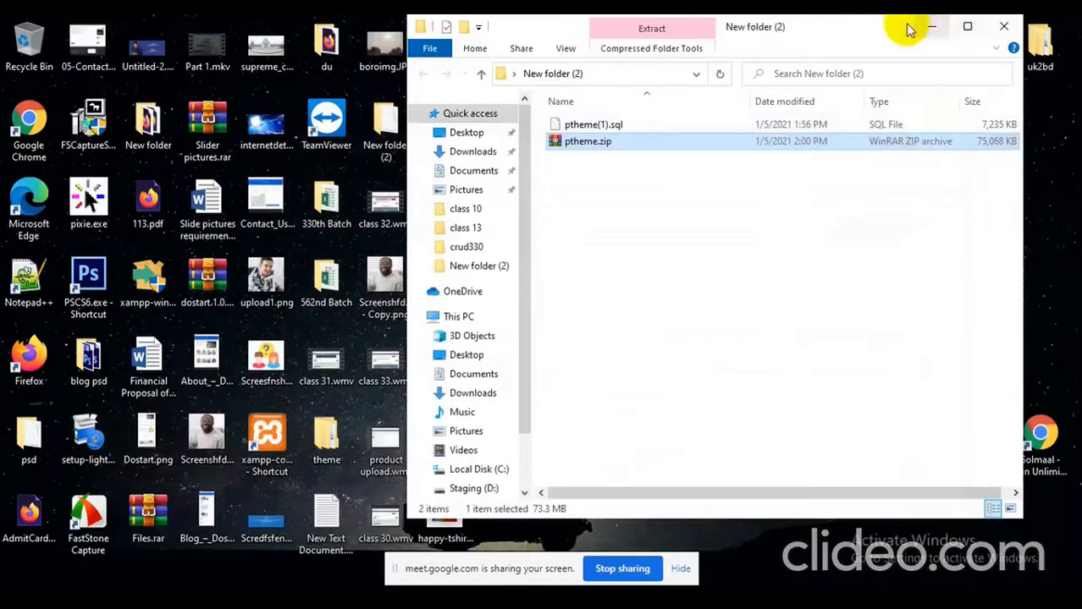
drag(838, 34, 959, 68)
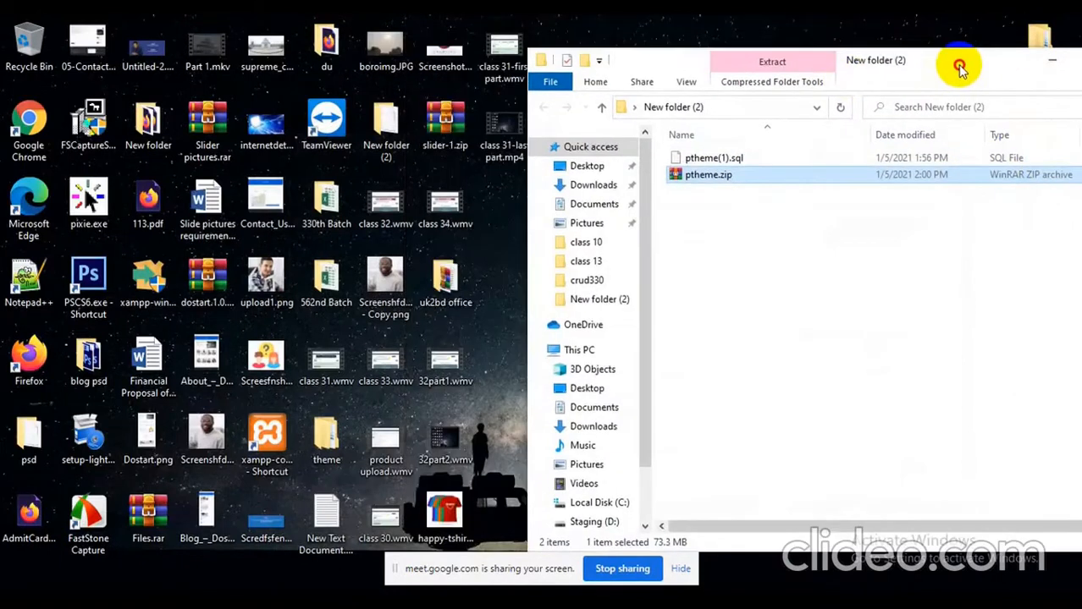
drag(444, 512, 877, 348)
drag(958, 61, 906, 15)
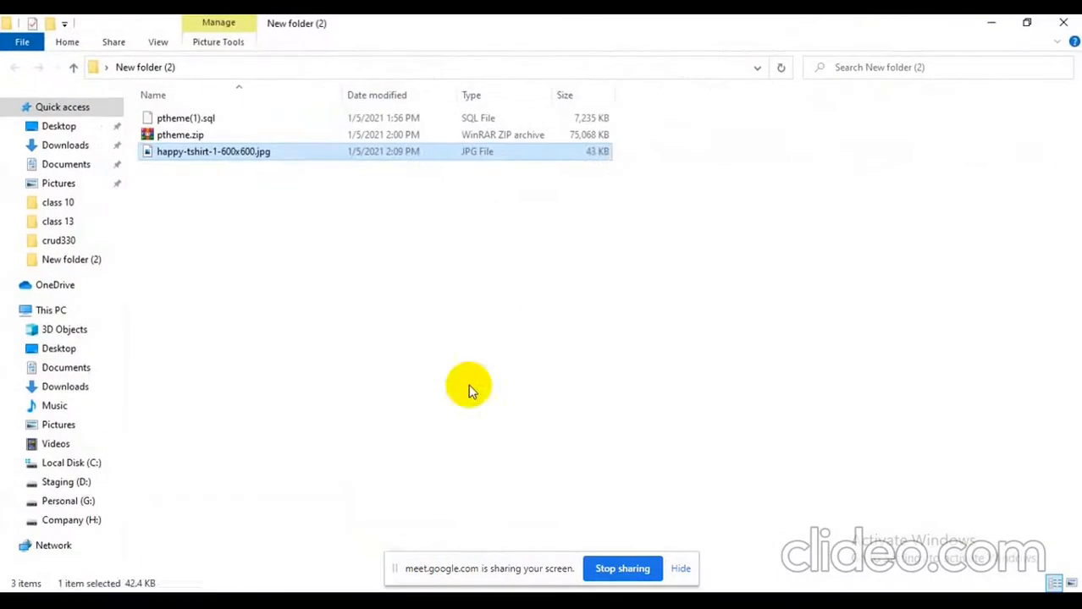
click(368, 350)
Step: Create a products subfolder and move happy-tshirt-1-600x600.jpg into it
right_click(368, 350)
mouse_move(398, 533)
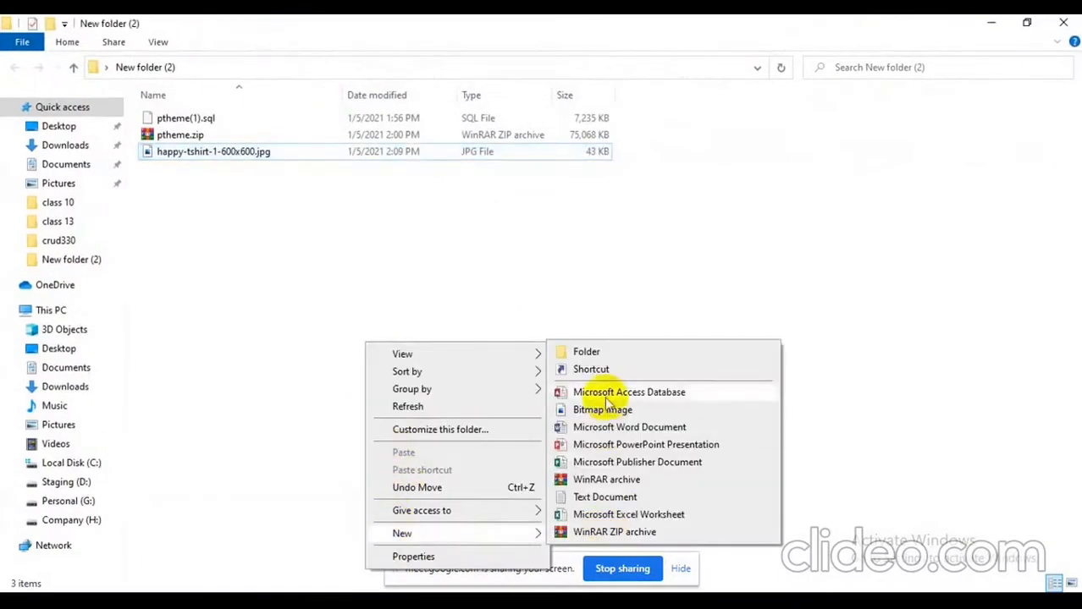
click(603, 354)
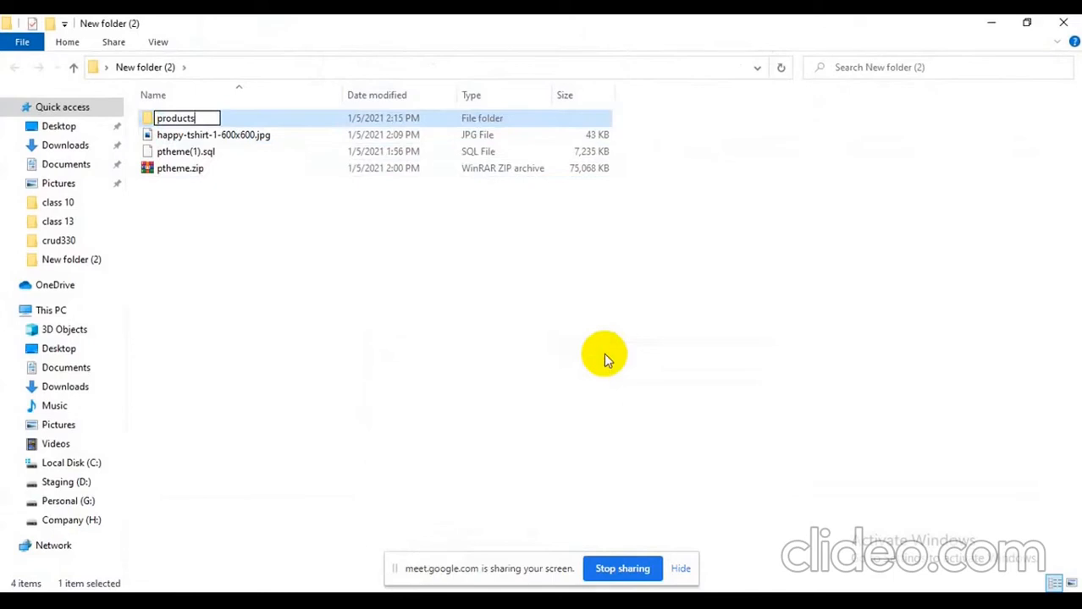
mouse_move(235, 135)
mouse_down()
mouse_move(235, 101)
mouse_move(235, 116)
mouse_up()
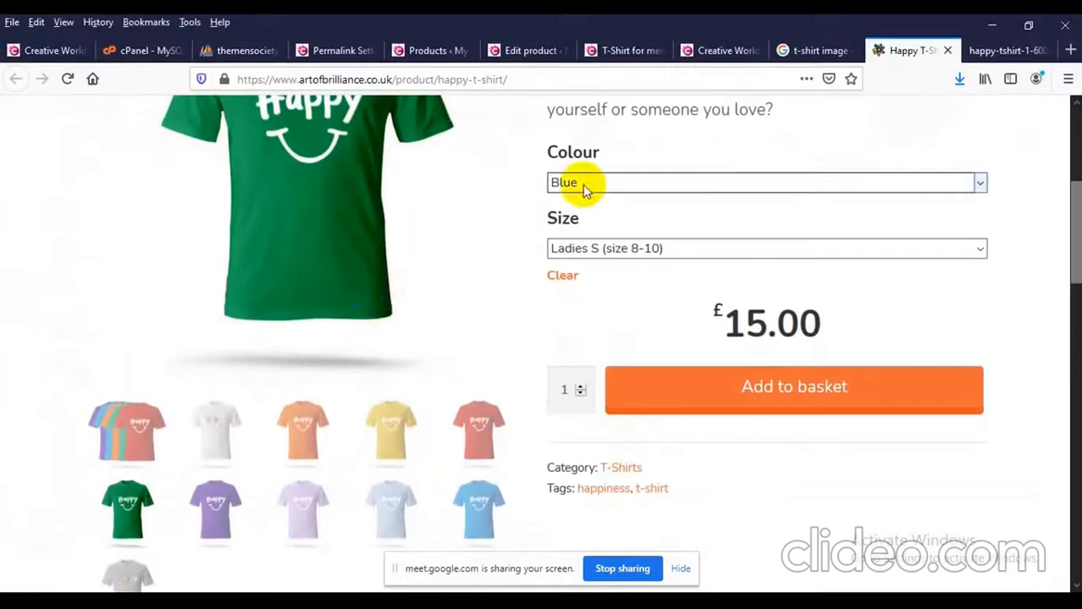
scroll(369, 295, up, 3)
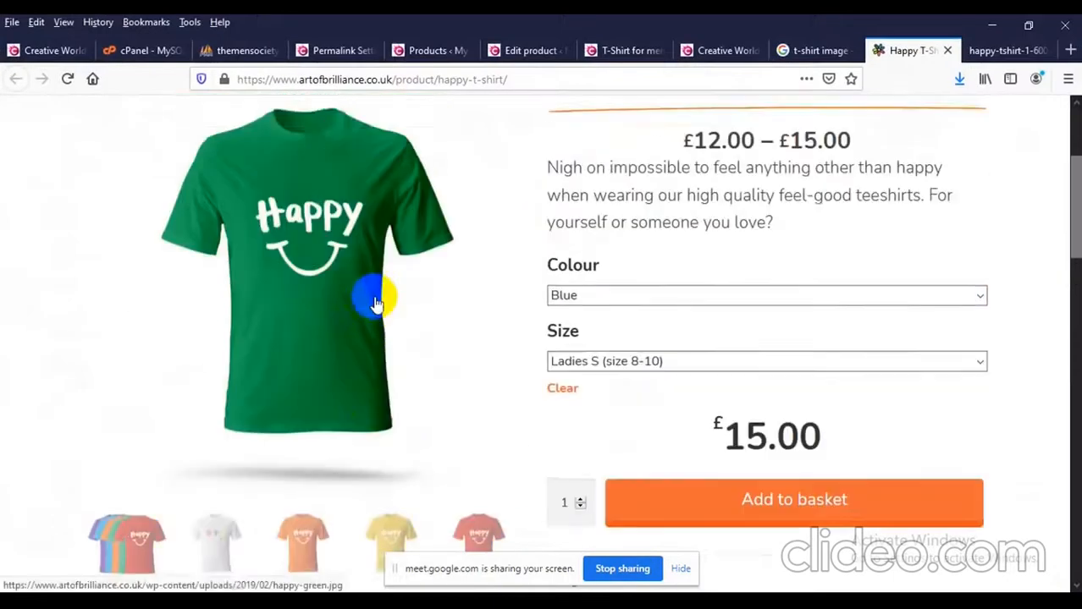
Step: Save the green Happy T-Shirt image into New folder (2)\products
right_click(308, 306)
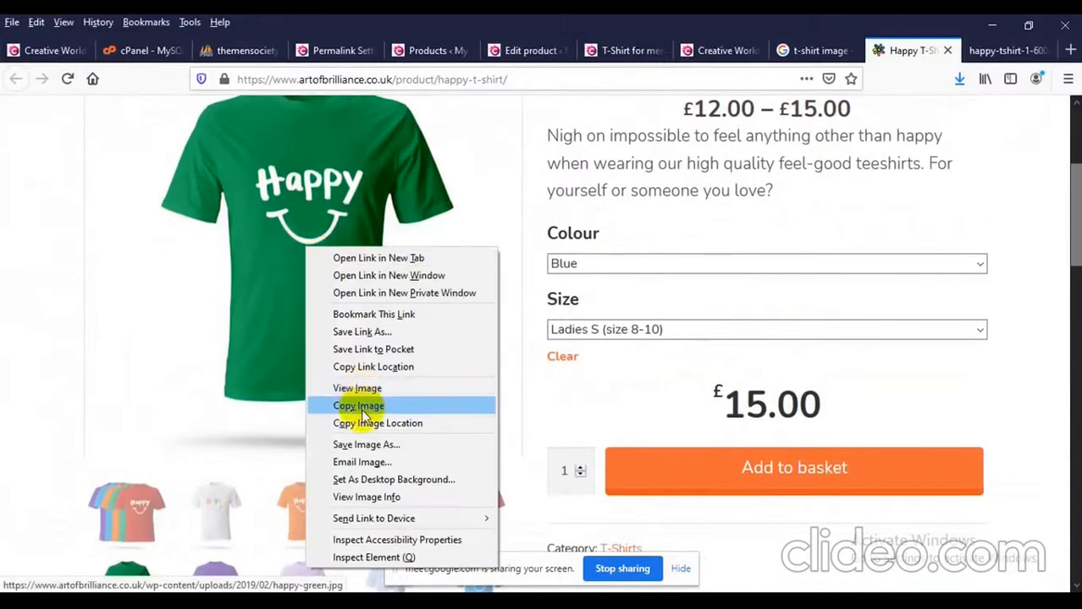
click(364, 444)
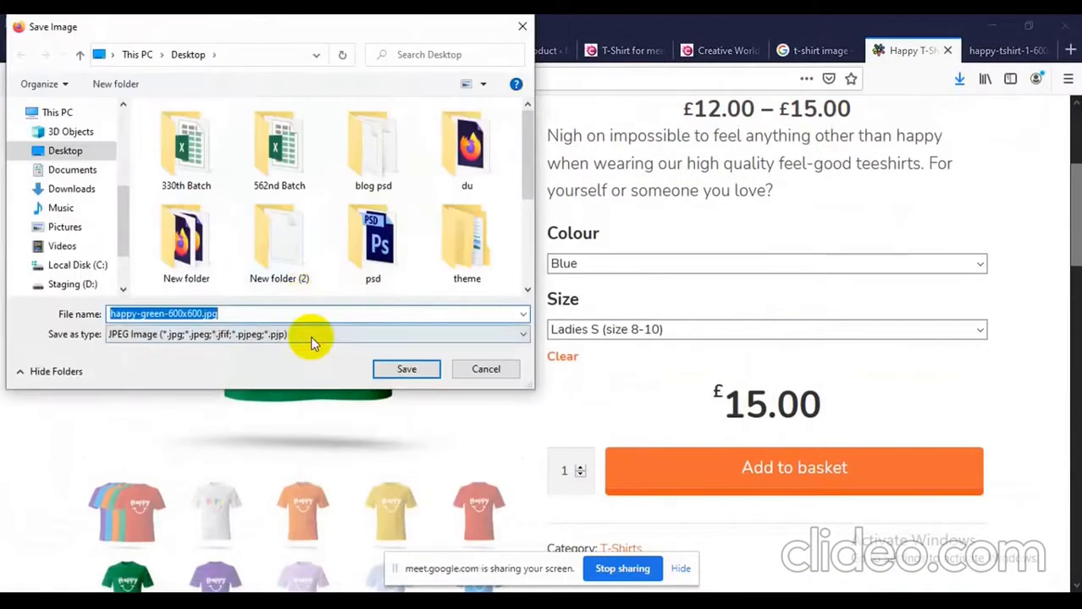
click(405, 253)
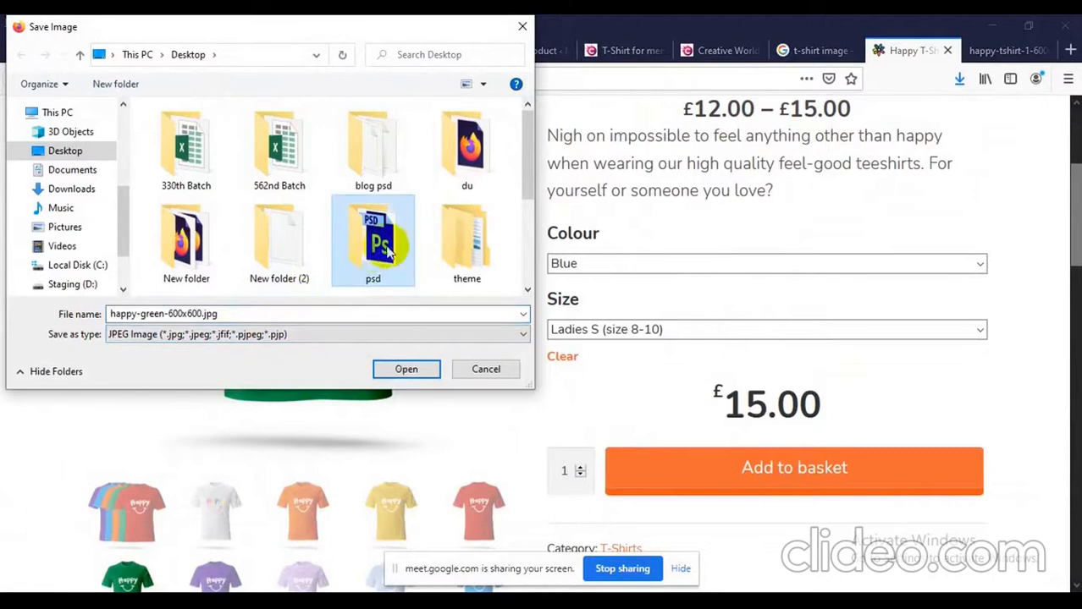
click(430, 228)
scroll(432, 229, down, 3)
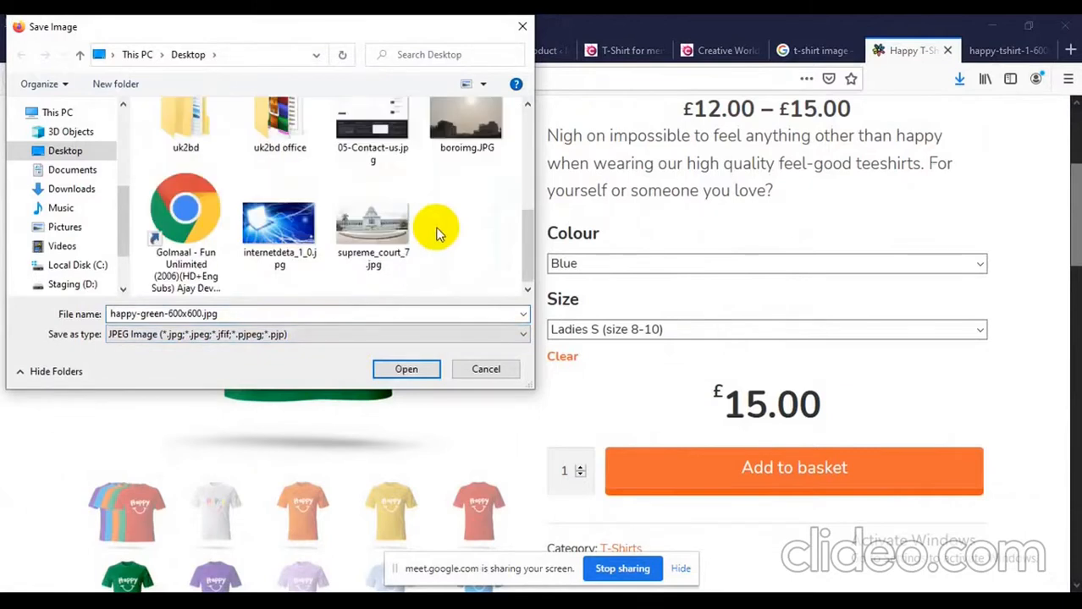
key(n)
click(281, 151)
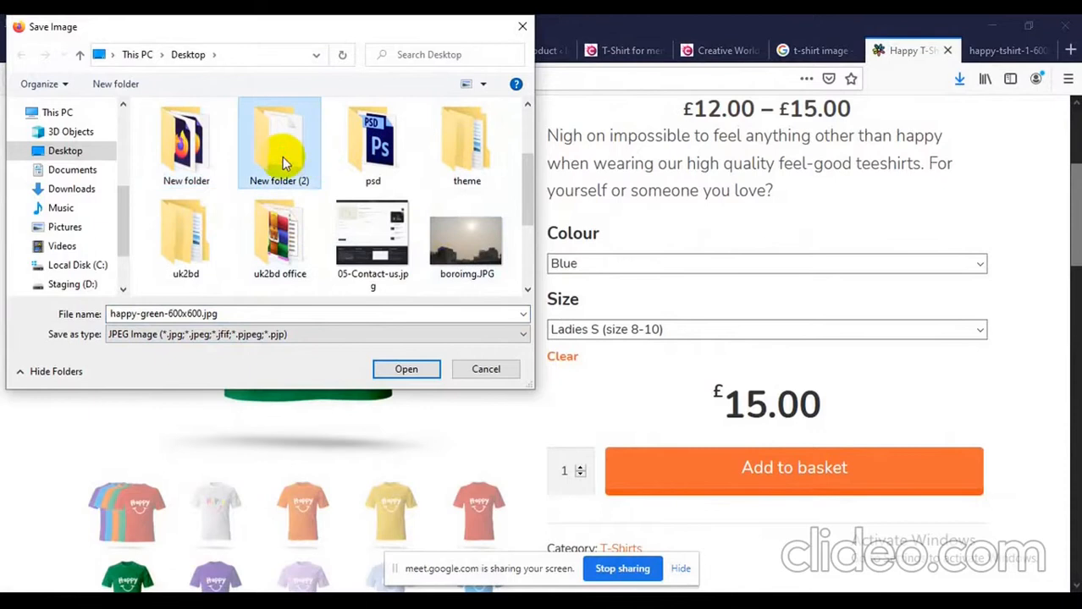
double_click(282, 155)
click(184, 133)
double_click(184, 133)
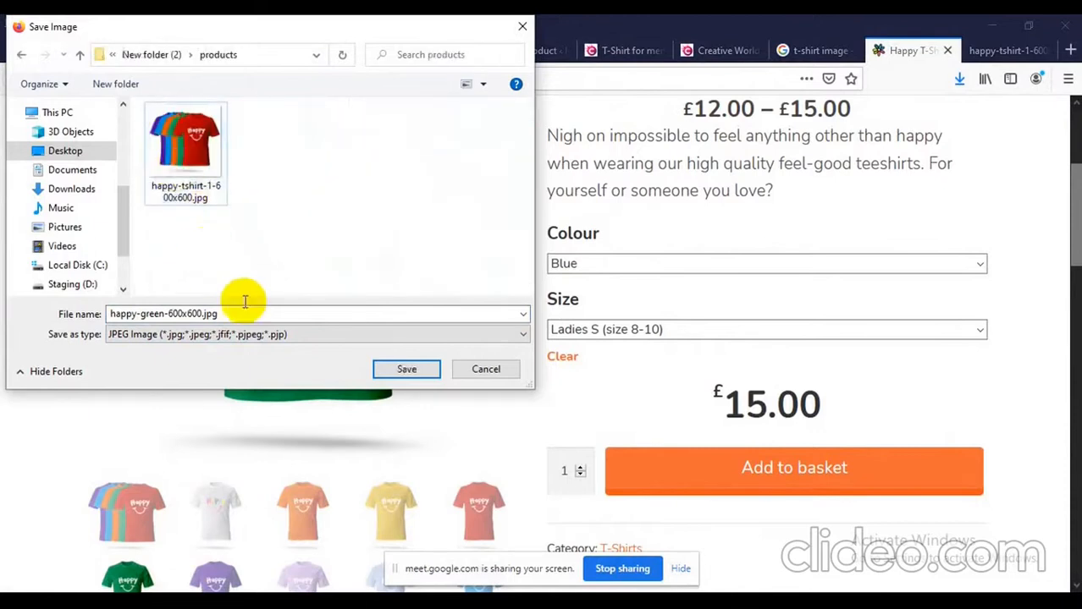
click(398, 371)
Step: Show the orange variant and save its image into the products folder
scroll(294, 411, down, 2)
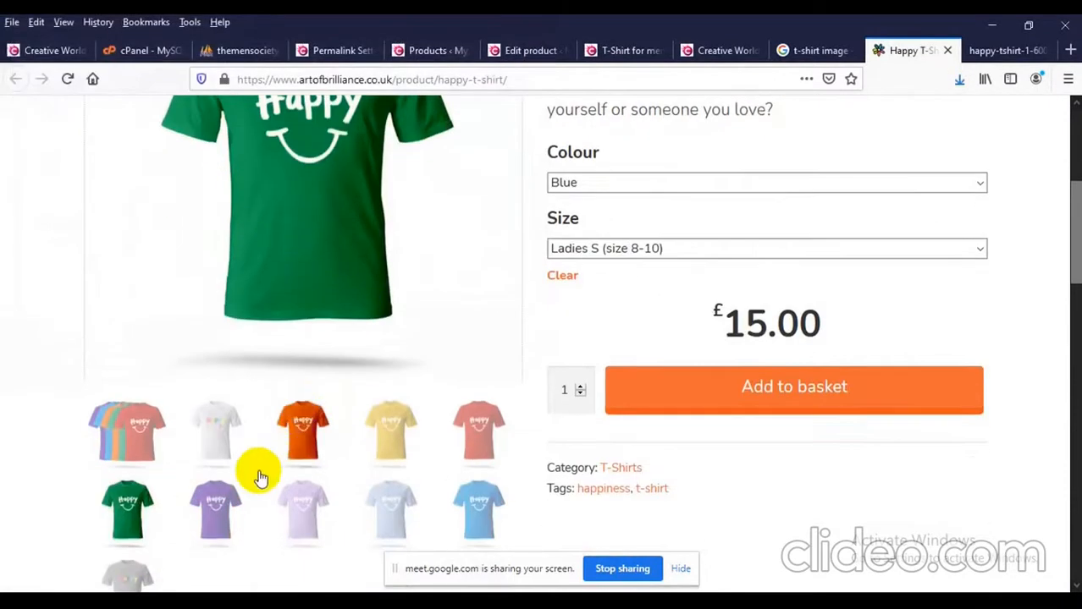
click(313, 394)
scroll(305, 252, up, 2)
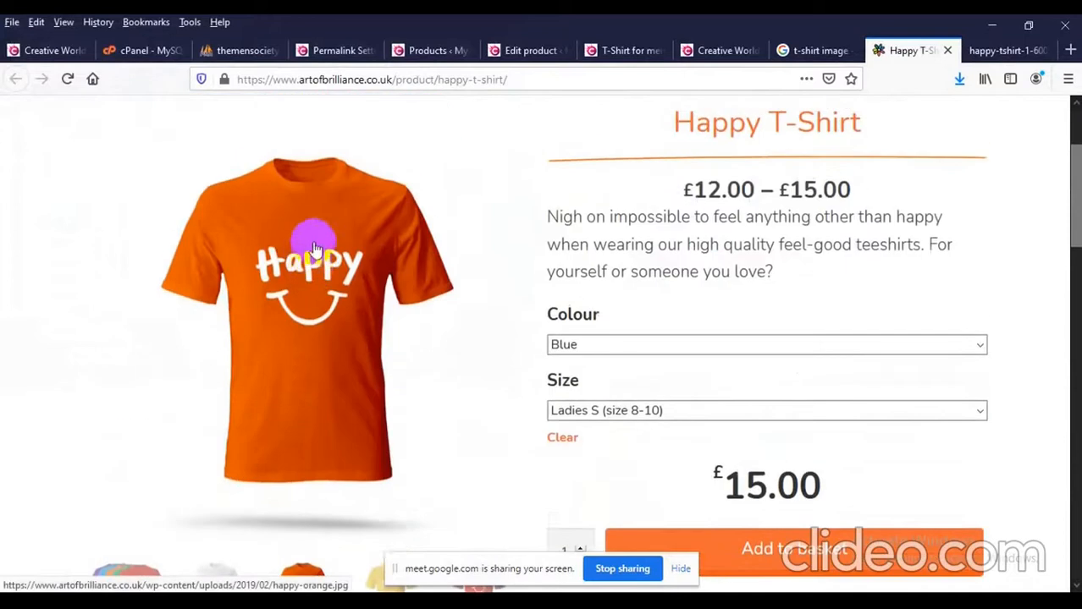
right_click(320, 234)
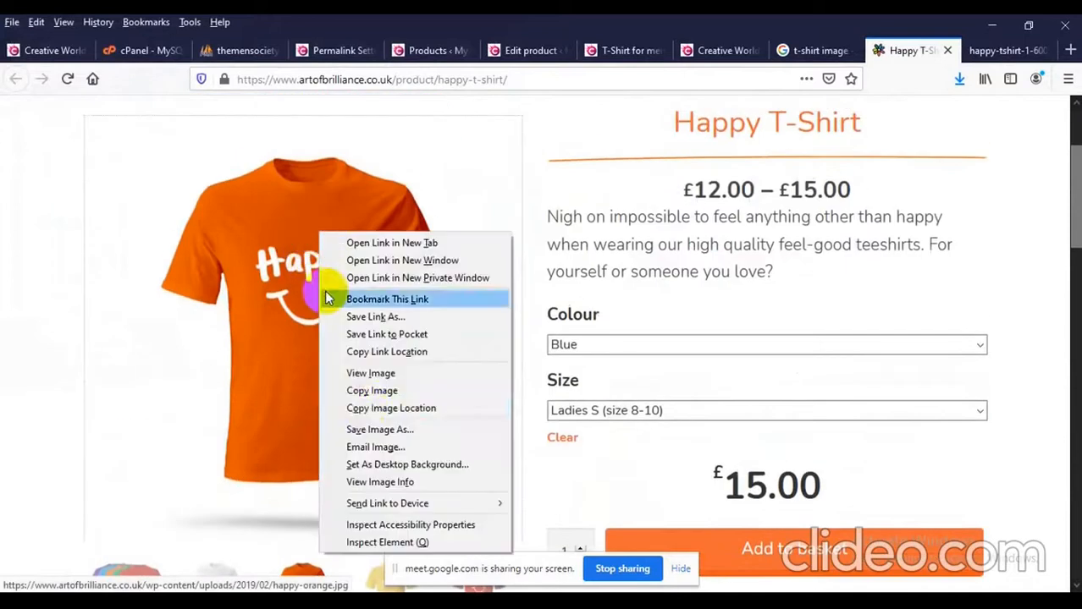
click(379, 429)
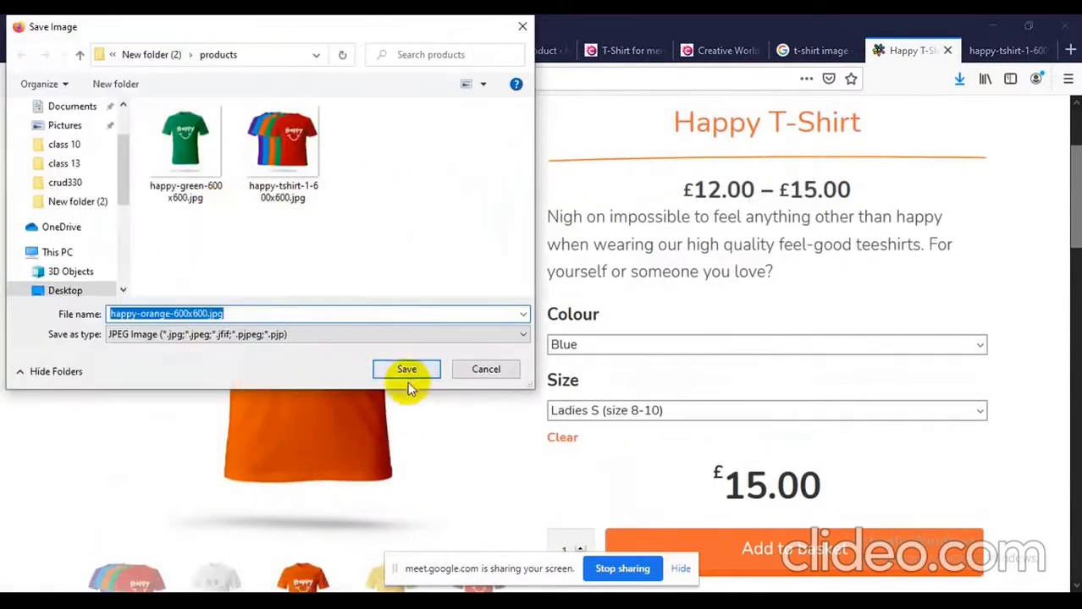
click(403, 367)
Step: Show the grey rainbow variant and save its image into the products folder
scroll(401, 336, down, 3)
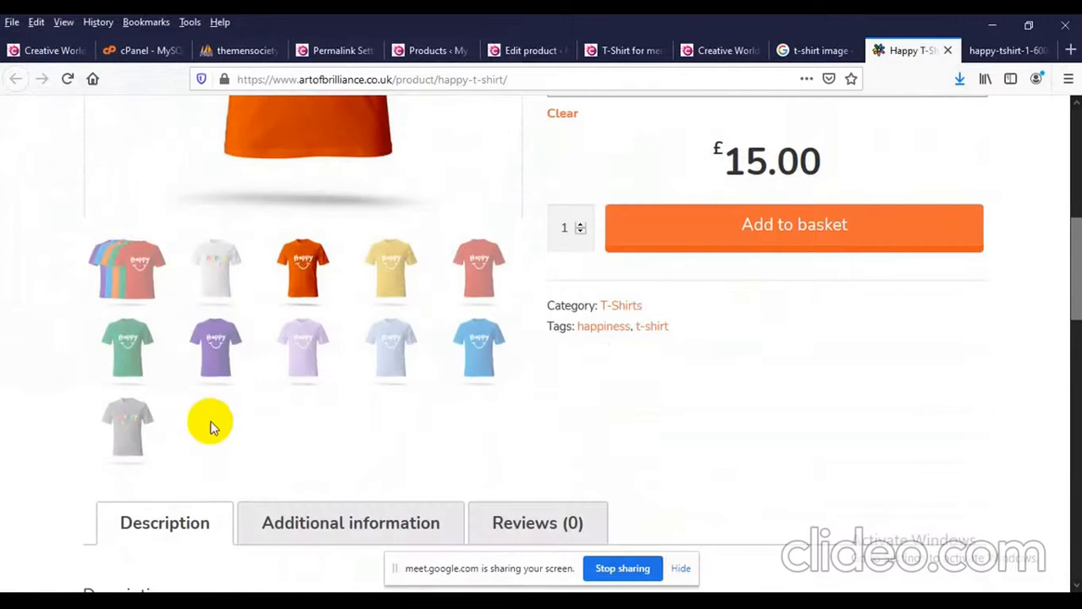
click(131, 436)
scroll(300, 337, up, 3)
scroll(188, 451, down, 2)
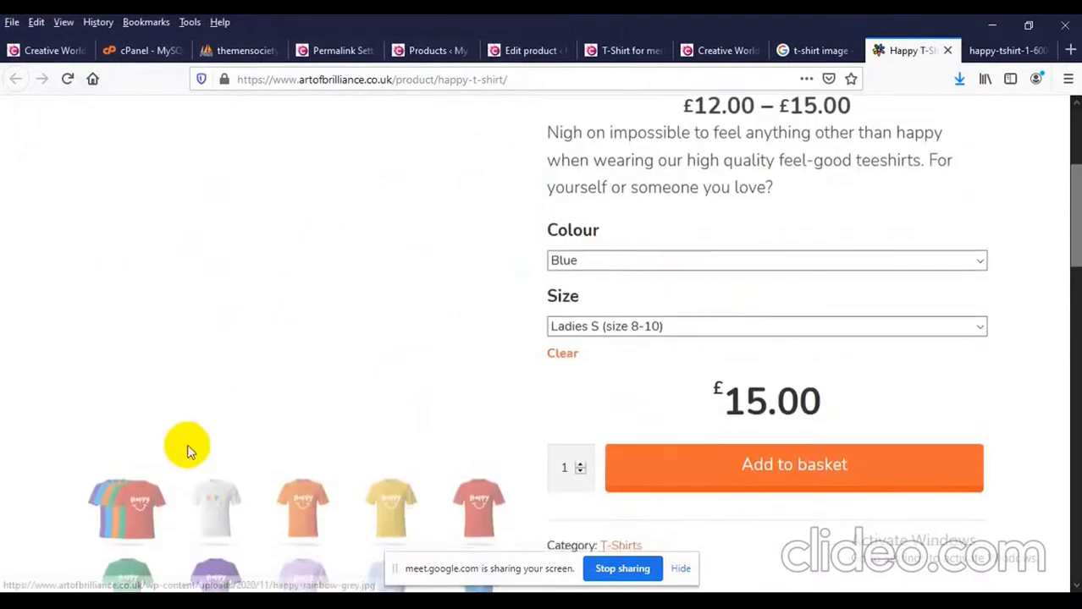
scroll(161, 489, up, 2)
right_click(294, 217)
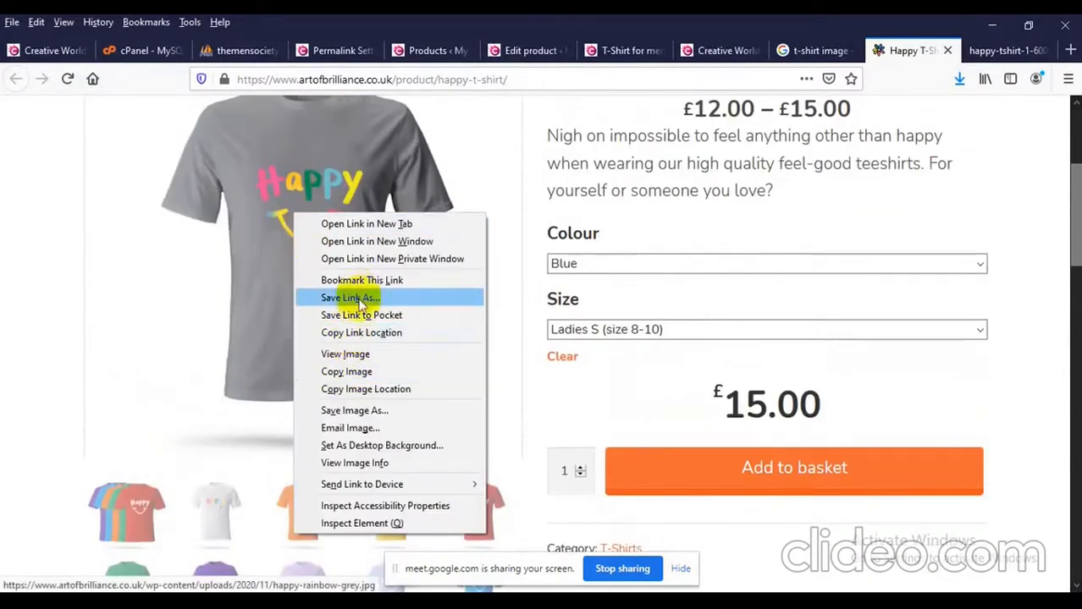
click(352, 412)
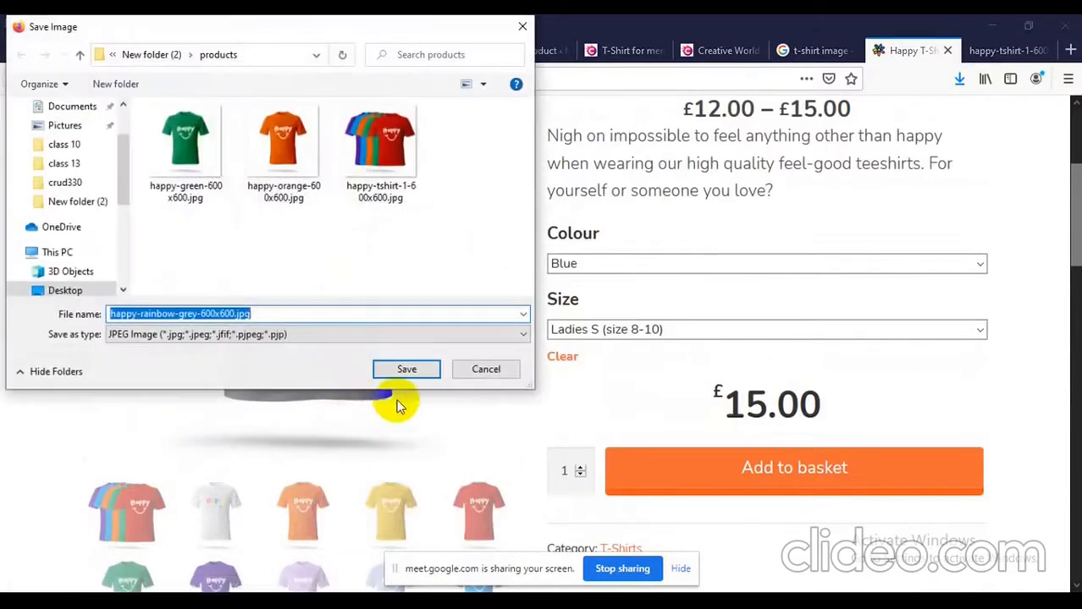
click(404, 370)
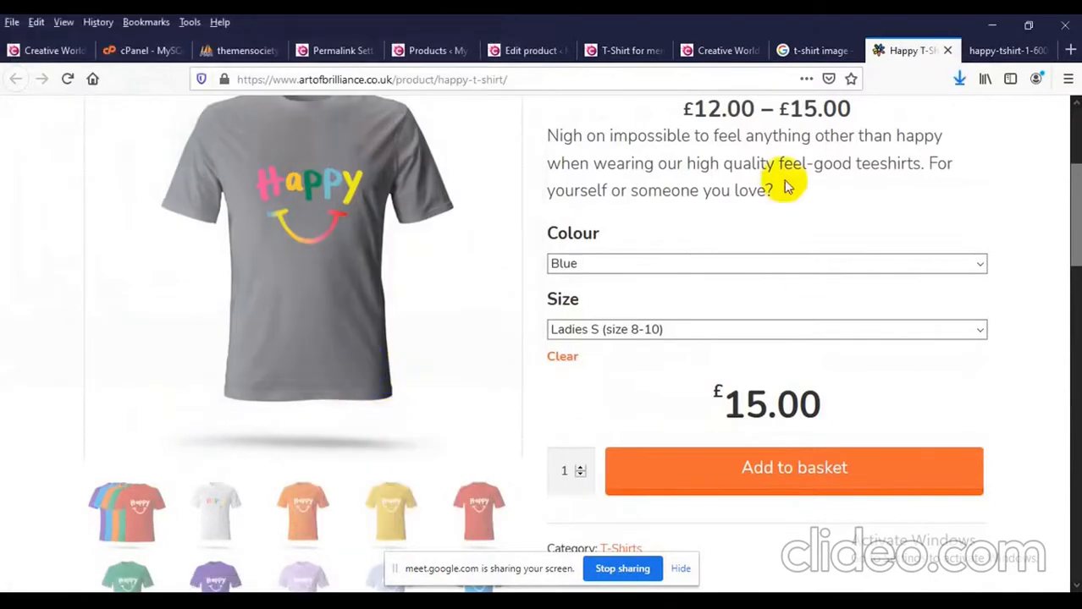
Step: Upload the green, orange and grey shirt images from New folder (2)\products to the product gallery
click(527, 51)
scroll(1009, 386, up, 3)
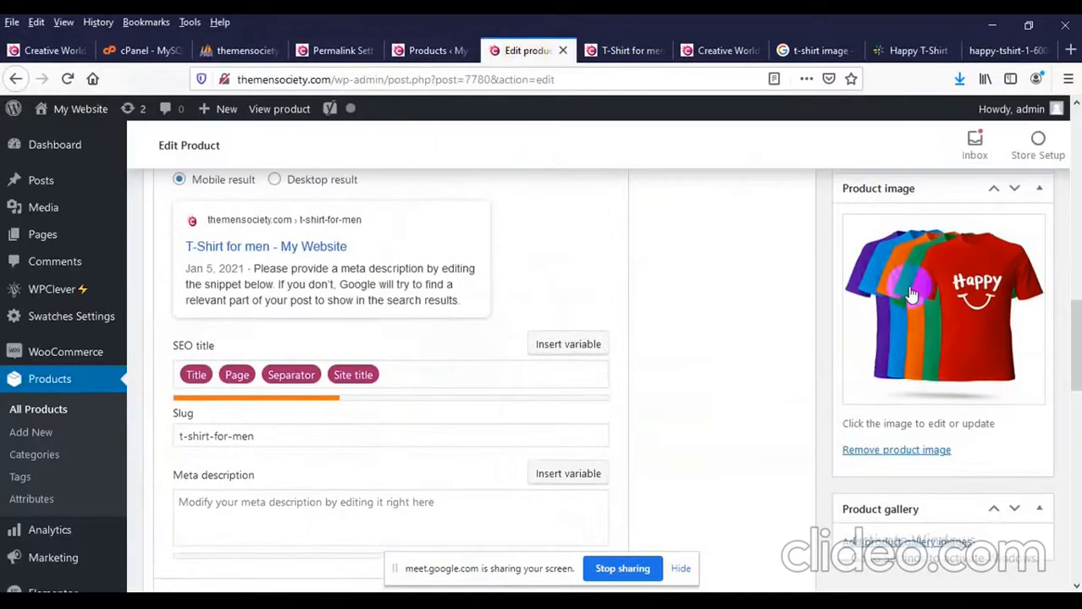
scroll(1028, 338, down, 2)
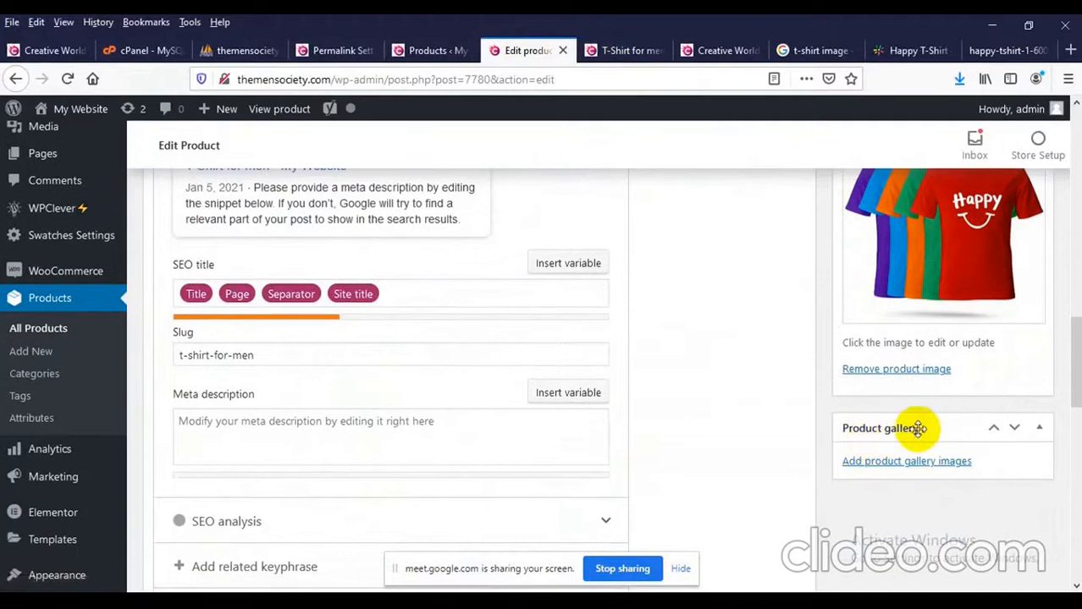
click(873, 468)
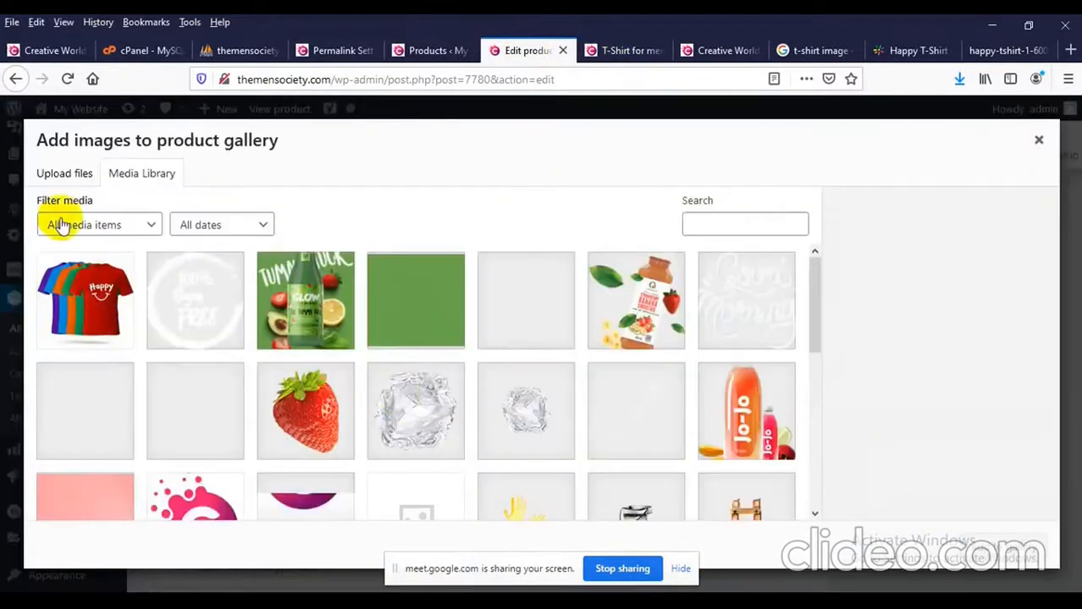
click(56, 171)
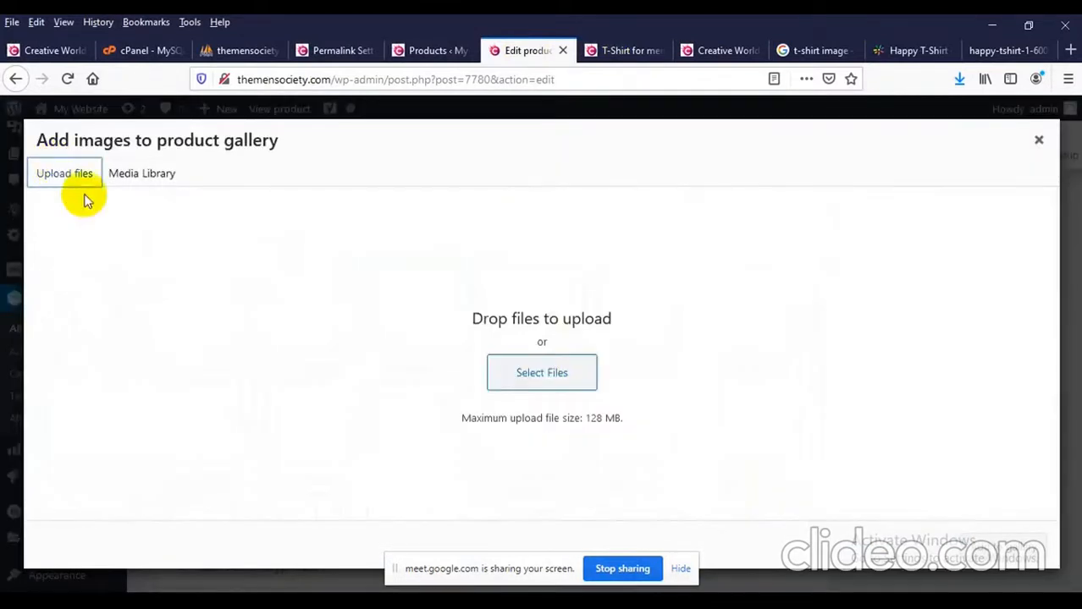
click(539, 377)
click(403, 280)
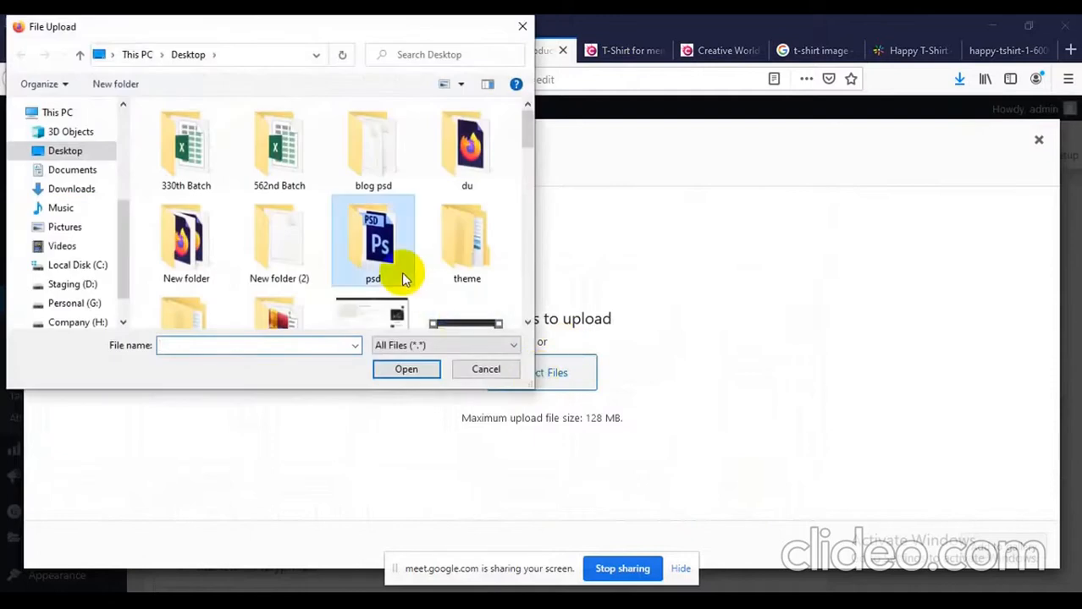
key(n)
key(n)
click(297, 155)
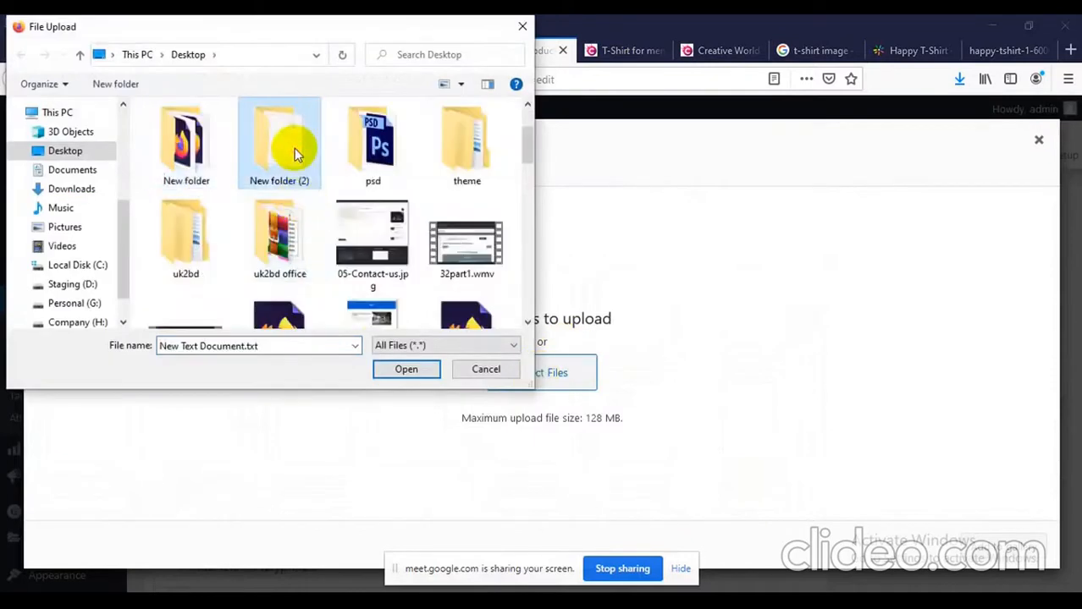
double_click(297, 155)
double_click(213, 127)
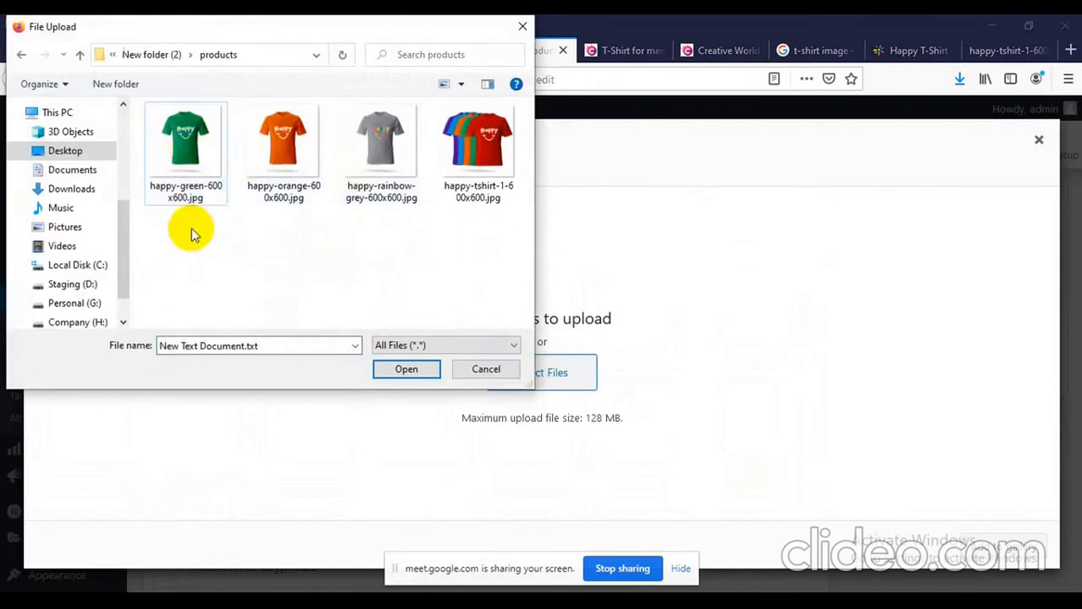
drag(191, 253, 398, 156)
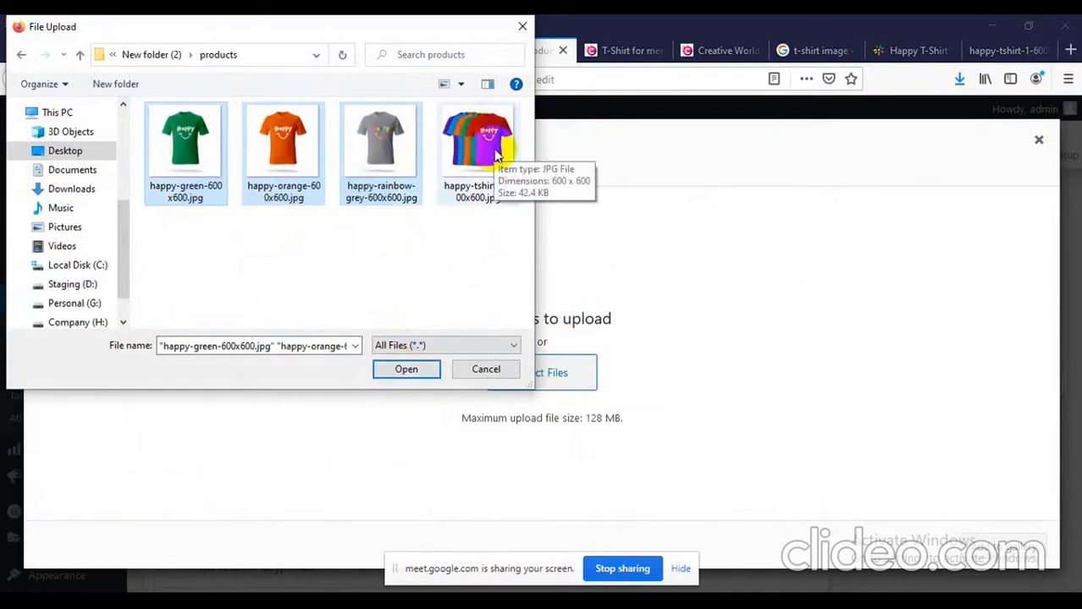
click(406, 370)
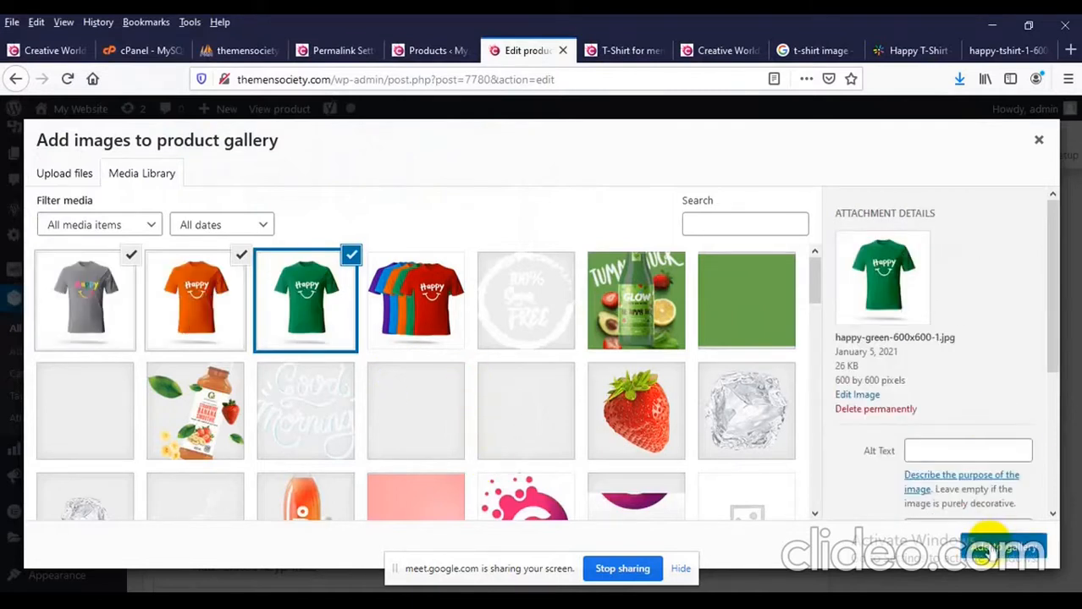
Step: Add the three shirts to the gallery and update the T-Shirt for men product
click(1001, 546)
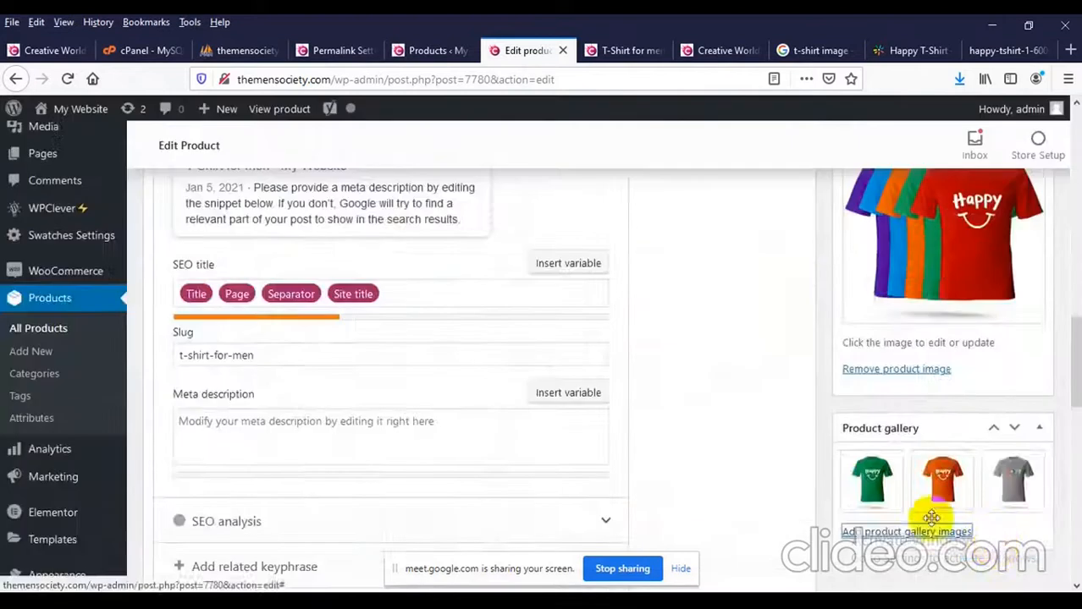
scroll(857, 374, up, 10)
scroll(1046, 399, down, 3)
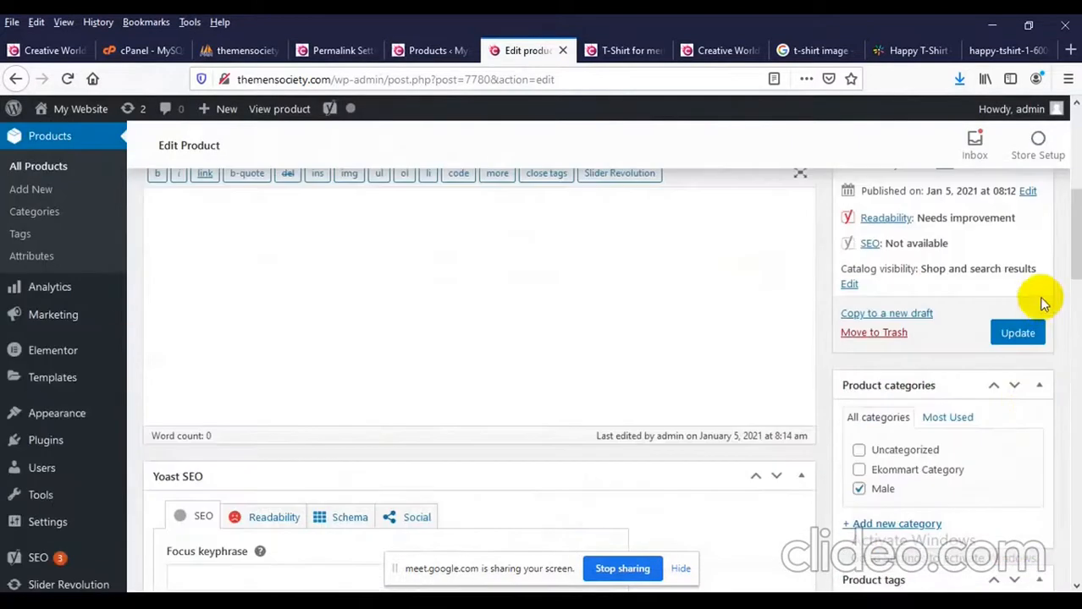
click(1020, 333)
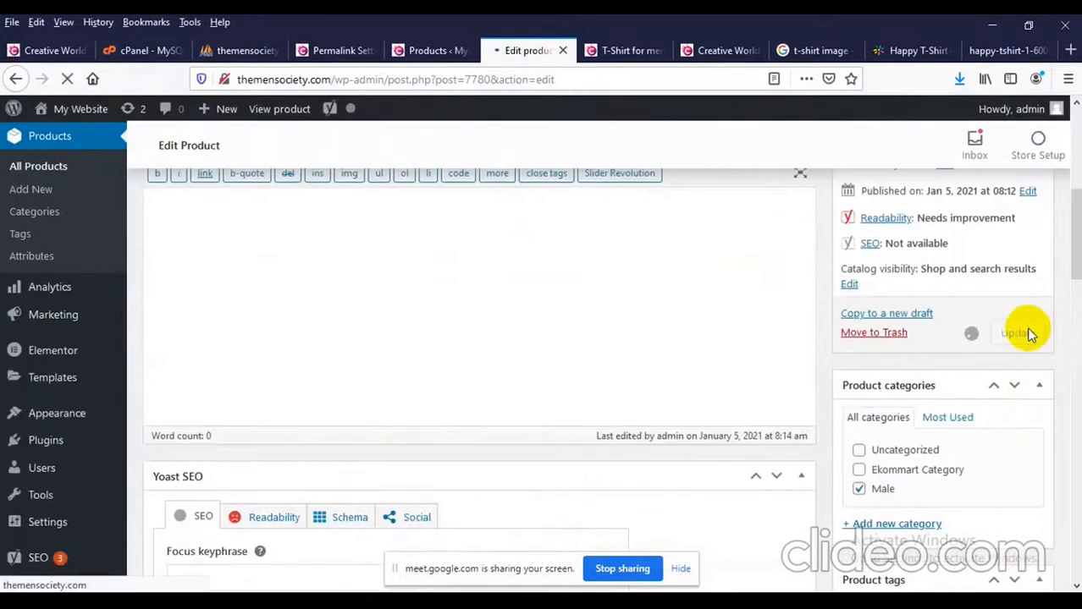
click(628, 51)
click(517, 50)
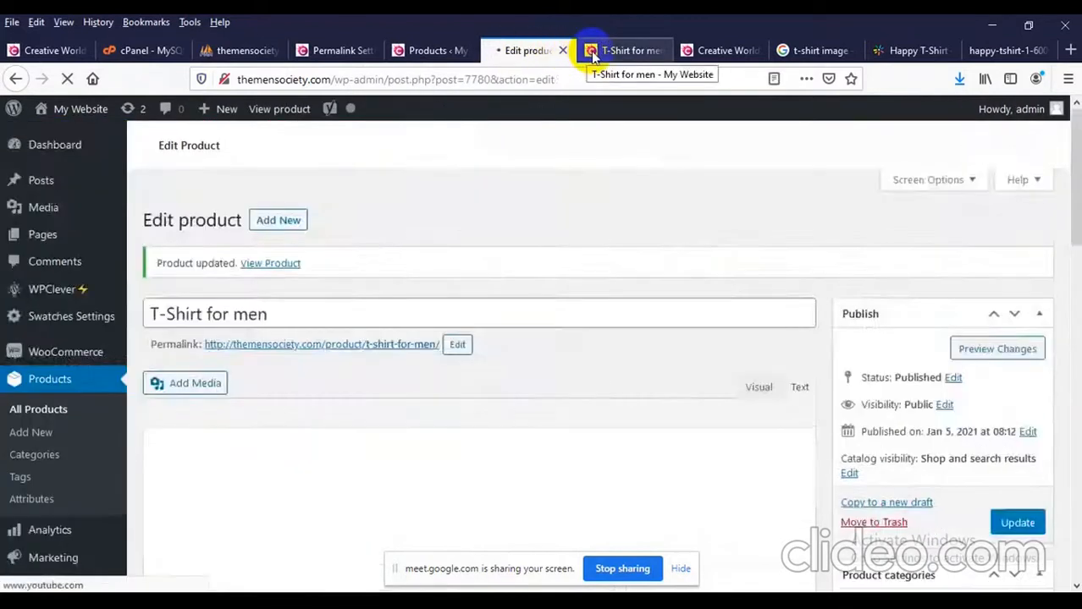
Step: Reload the live T-Shirt for men page and scroll to its gallery
click(592, 52)
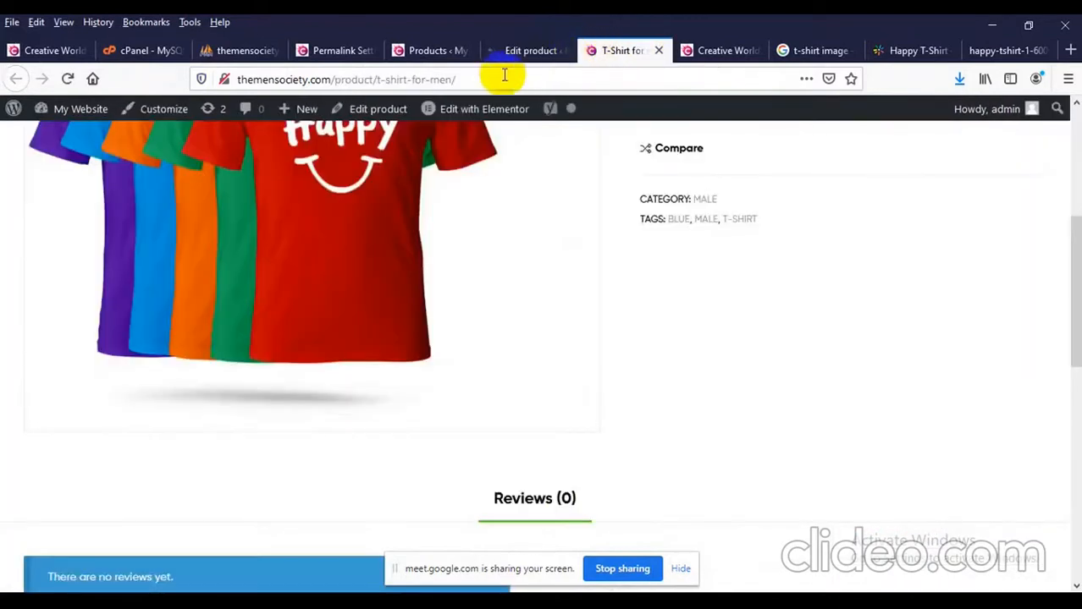
click(503, 76)
key(Return)
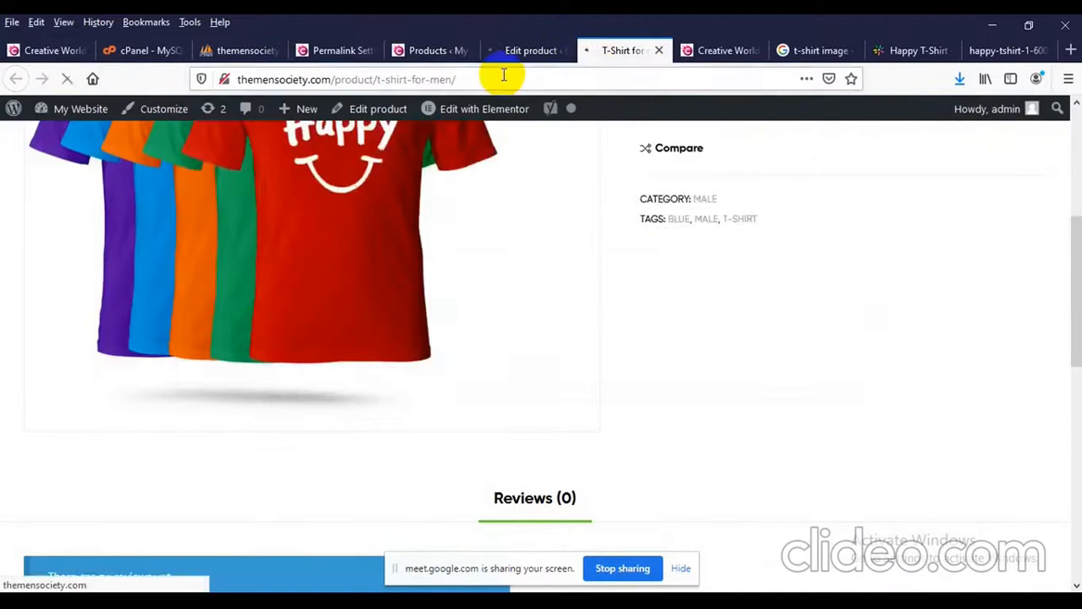
scroll(561, 430, down, 2)
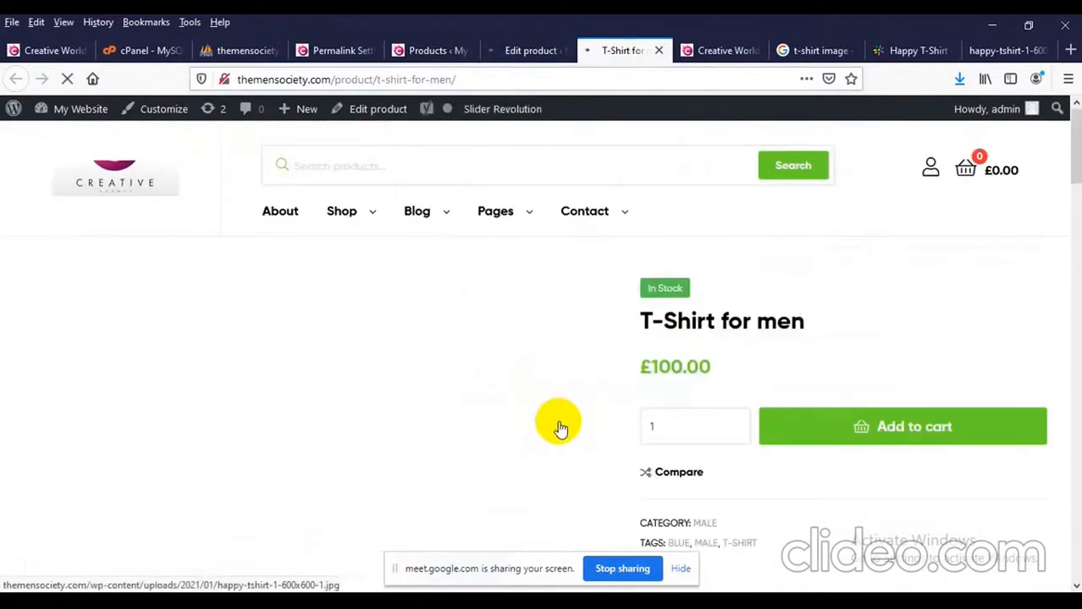
scroll(558, 427, down, 5)
scroll(589, 405, up, 3)
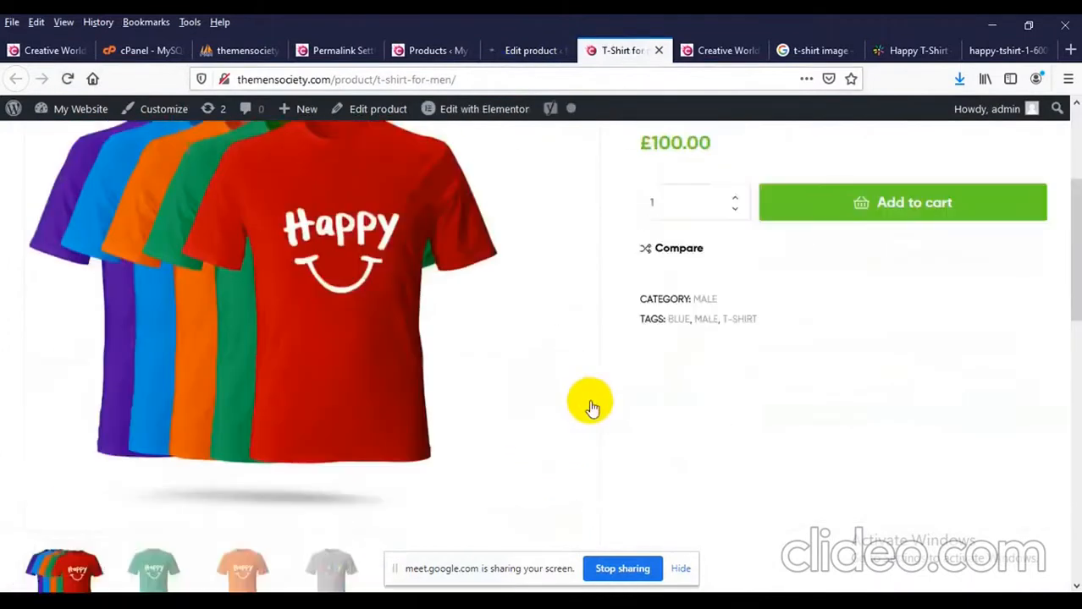
scroll(175, 379, down, 3)
scroll(150, 386, up, 2)
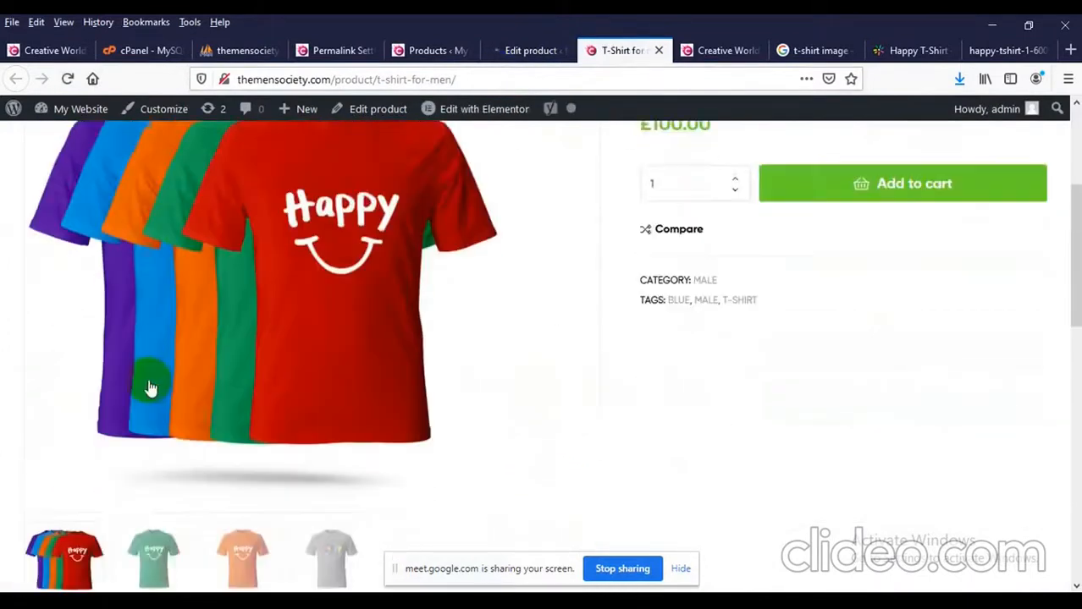
scroll(161, 467, down, 1)
Step: View the green, orange and grey gallery images in turn, then bring up the Happy T-Shirt page
click(161, 467)
scroll(245, 377, up, 1)
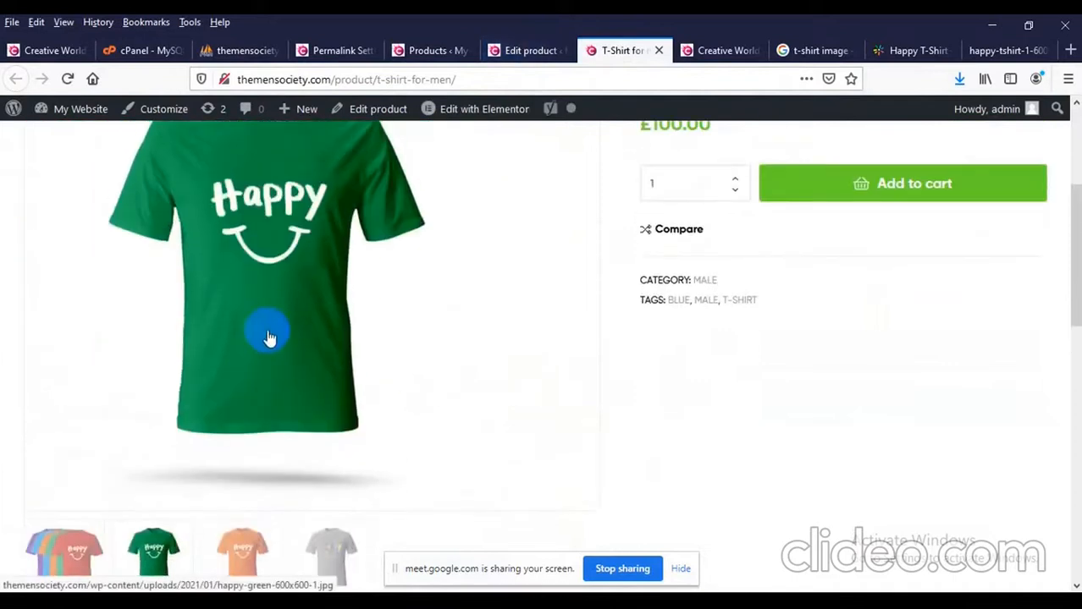
scroll(270, 338, down, 1)
click(250, 474)
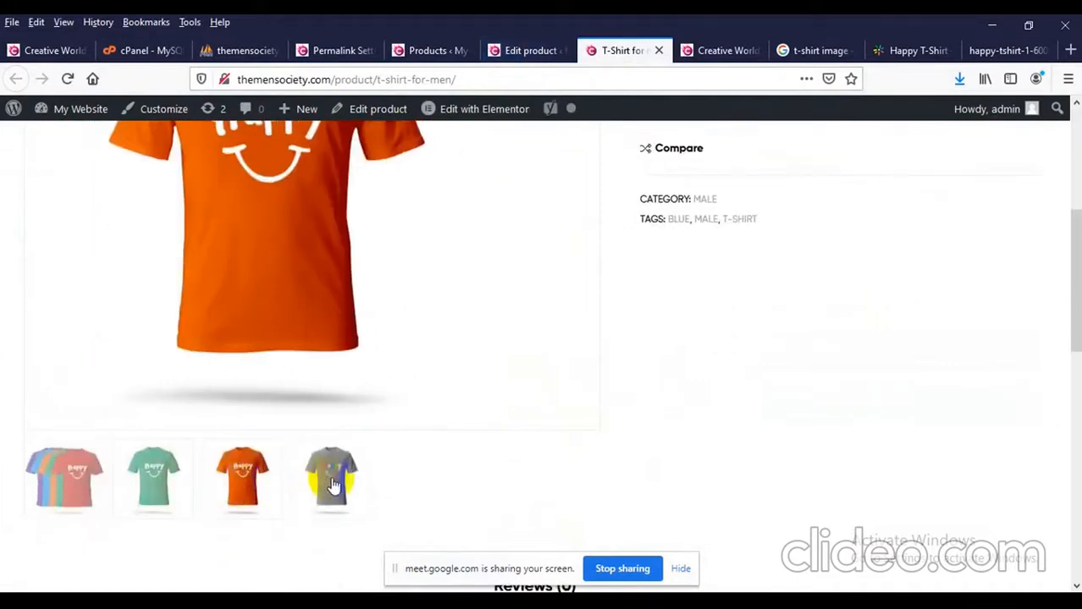
click(332, 481)
scroll(339, 474, up, 3)
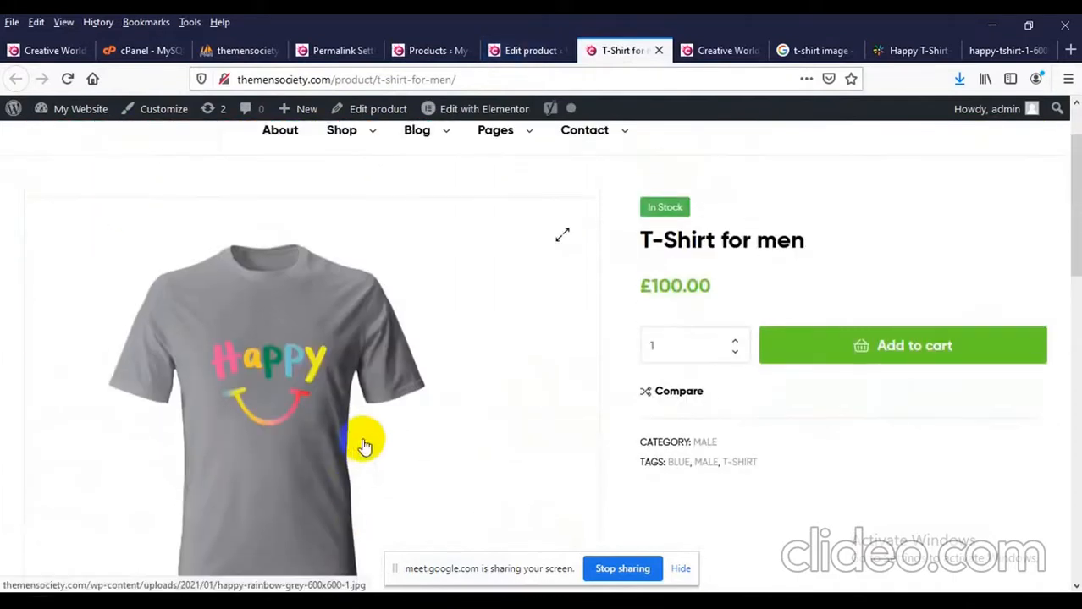
click(912, 50)
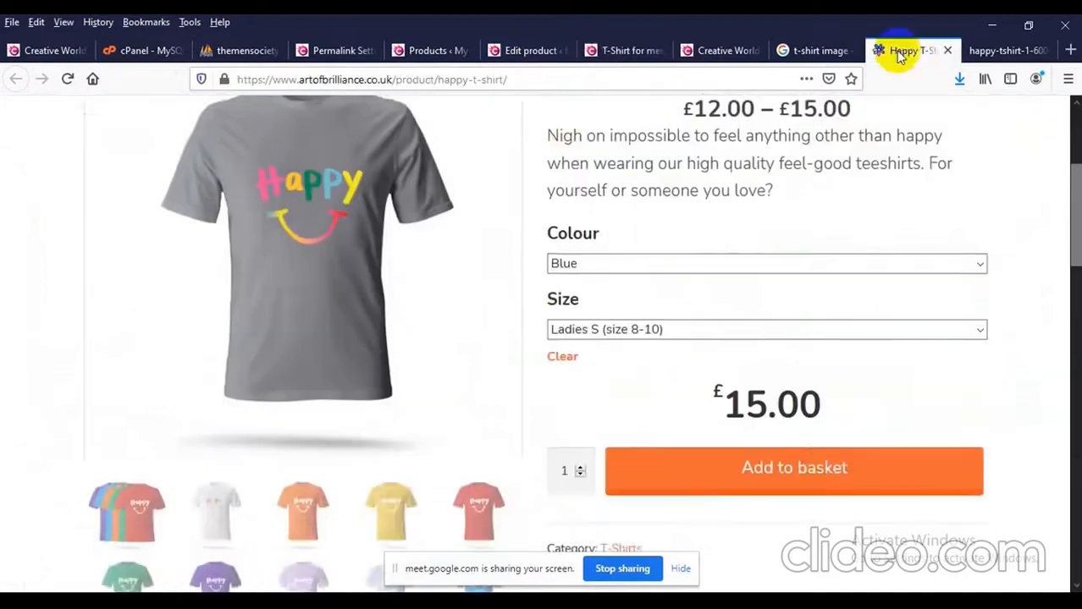
scroll(555, 205, up, 2)
scroll(556, 210, up, 1)
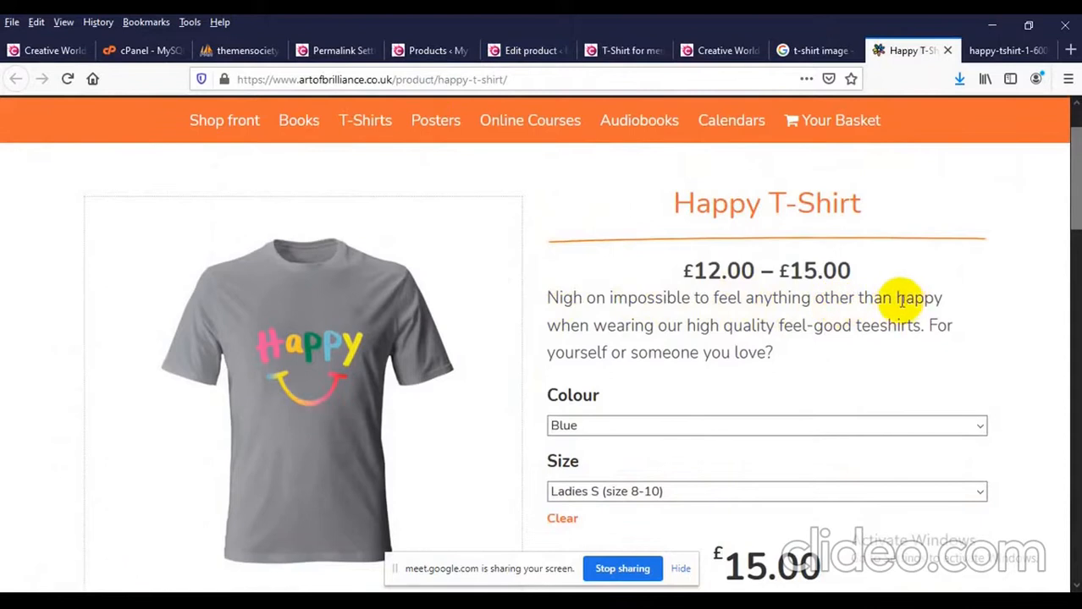
scroll(623, 321, down, 10)
scroll(625, 325, up, 1)
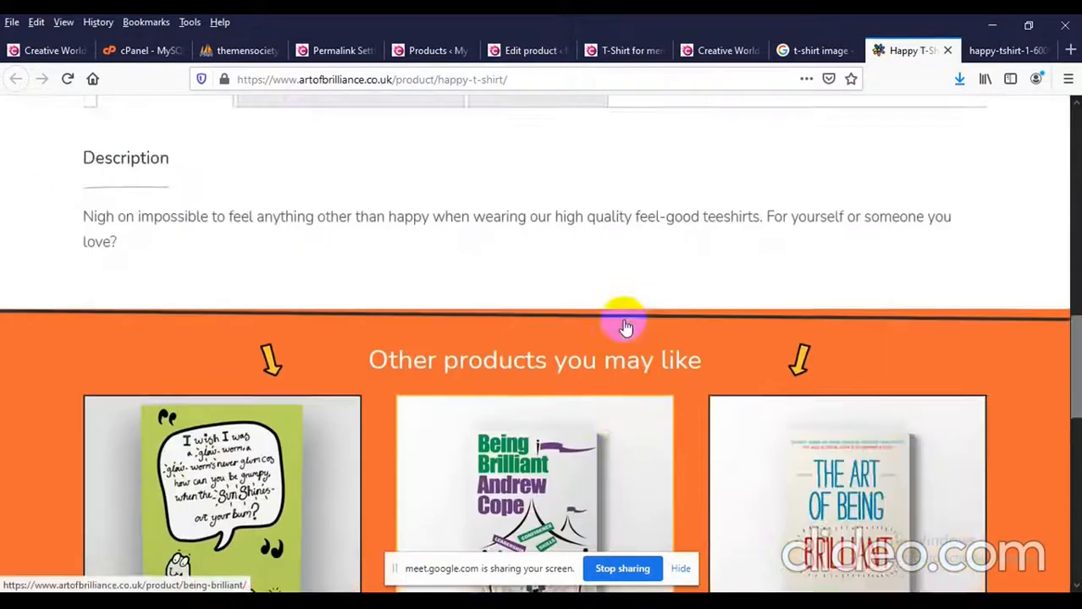
scroll(625, 326, up, 2)
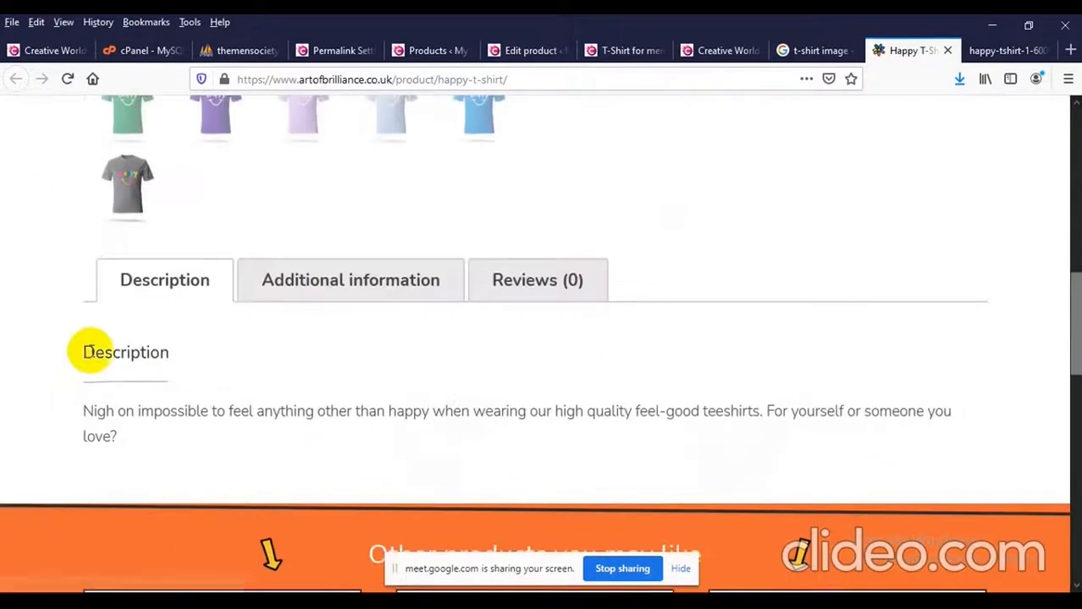
click(355, 291)
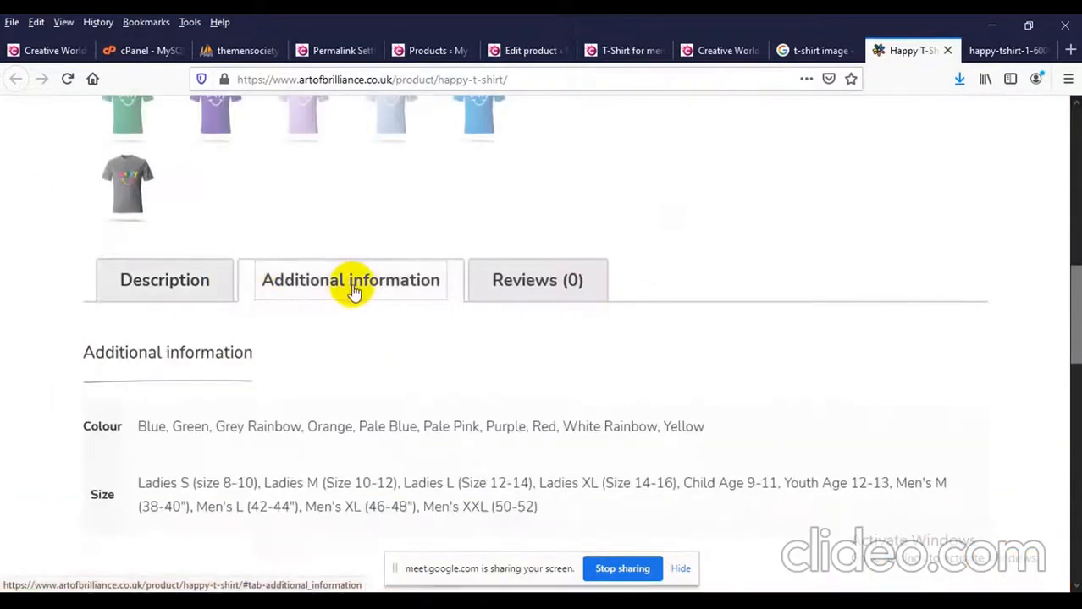
click(544, 292)
scroll(524, 305, down, 3)
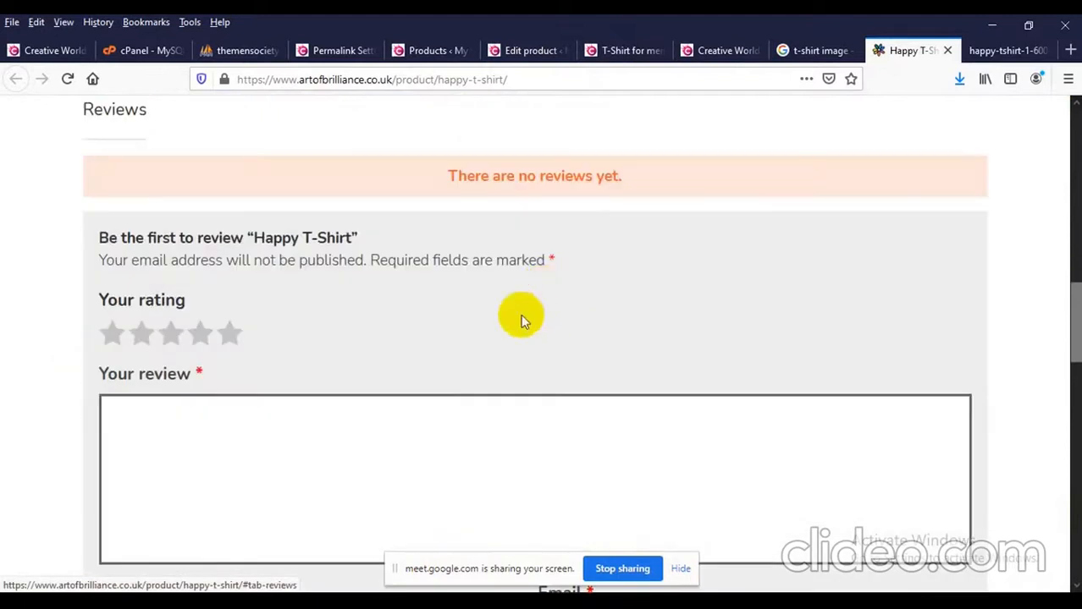
scroll(357, 399, up, 6)
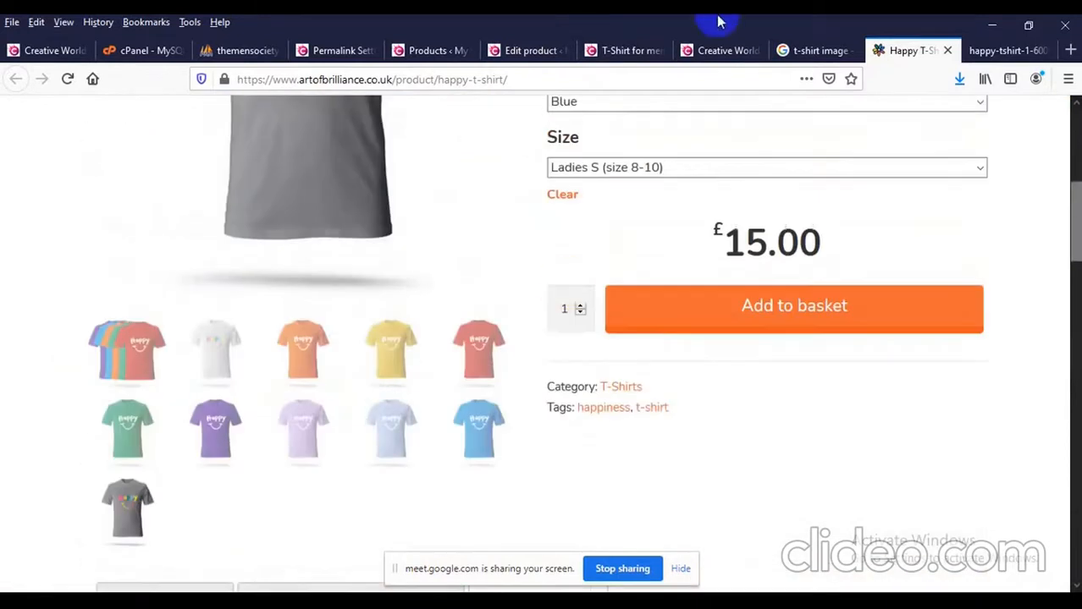
click(603, 54)
scroll(309, 342, down, 10)
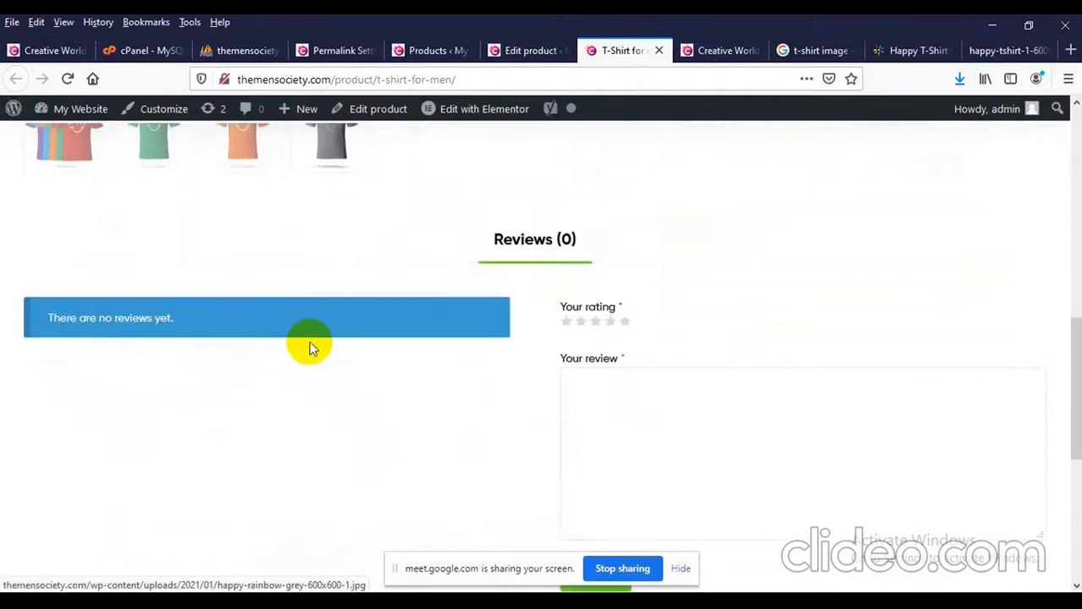
scroll(309, 339, up, 2)
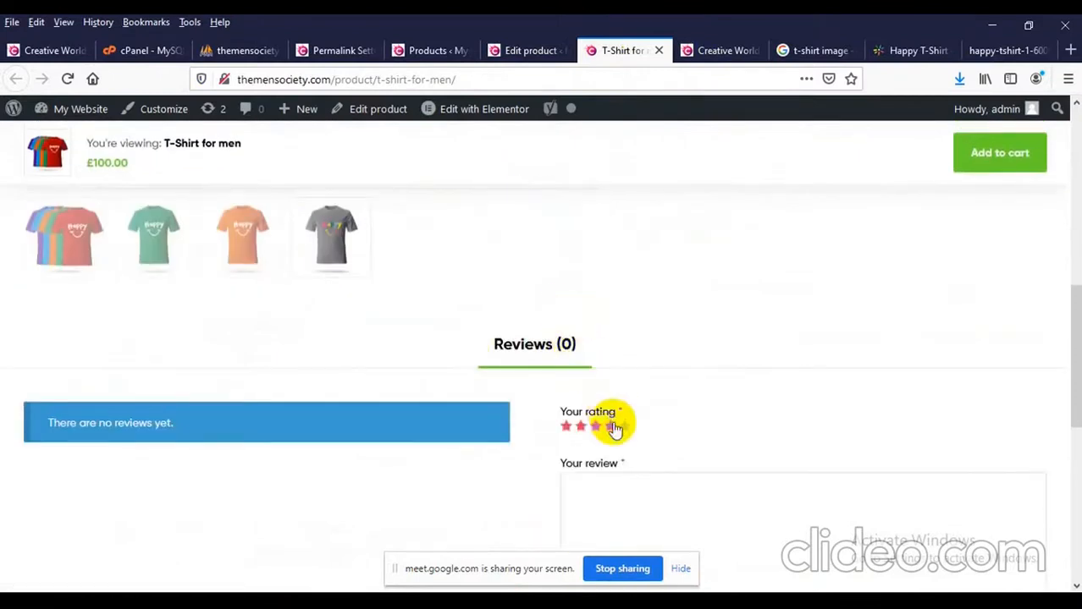
scroll(645, 430, down, 4)
scroll(418, 391, up, 8)
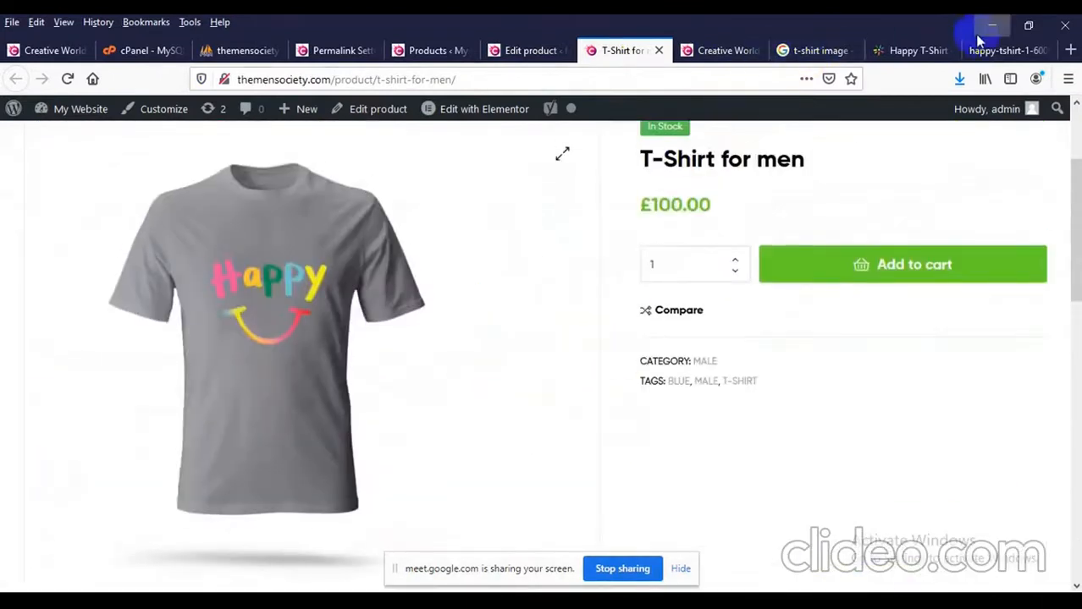
click(918, 50)
scroll(502, 379, up, 5)
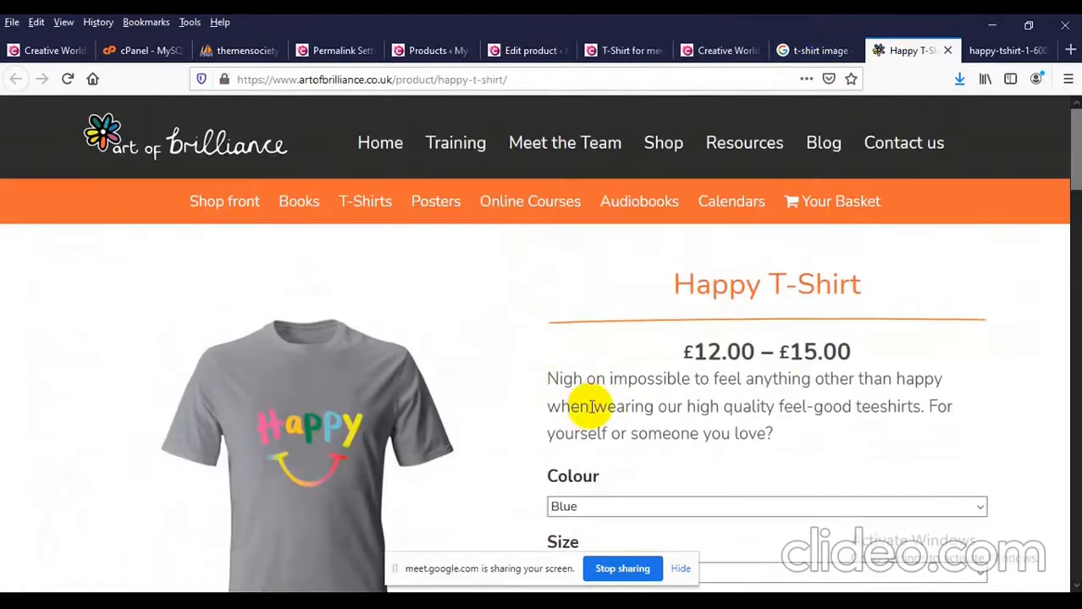
Step: Paste the Happy T-Shirt's 'Nigh on impossible to feel anything other than happy…' paragraph into the short description and update
triple_click(592, 407)
key(ctrl+c)
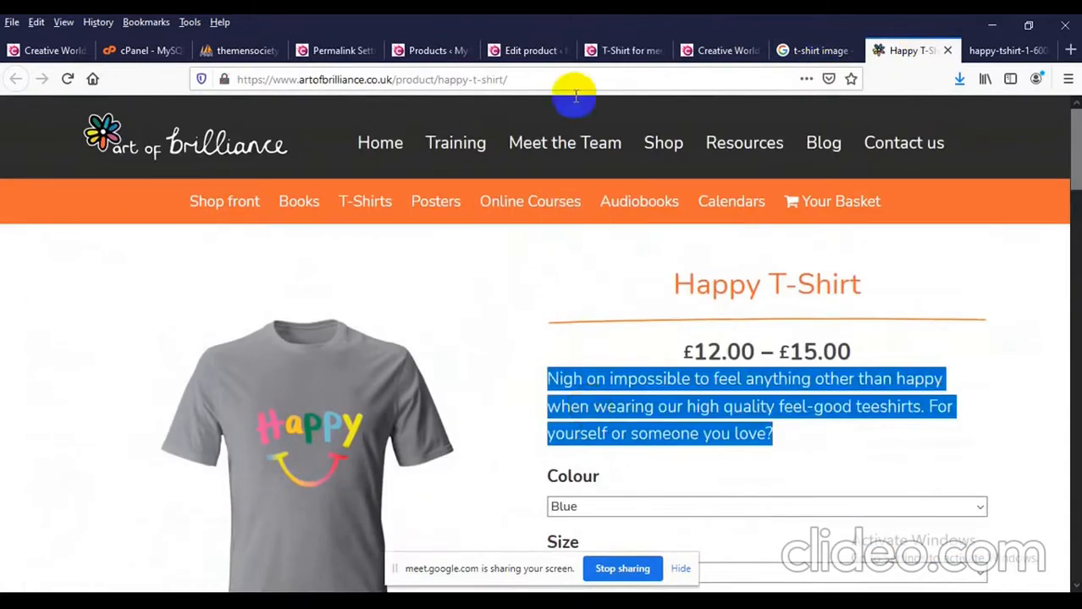
click(521, 50)
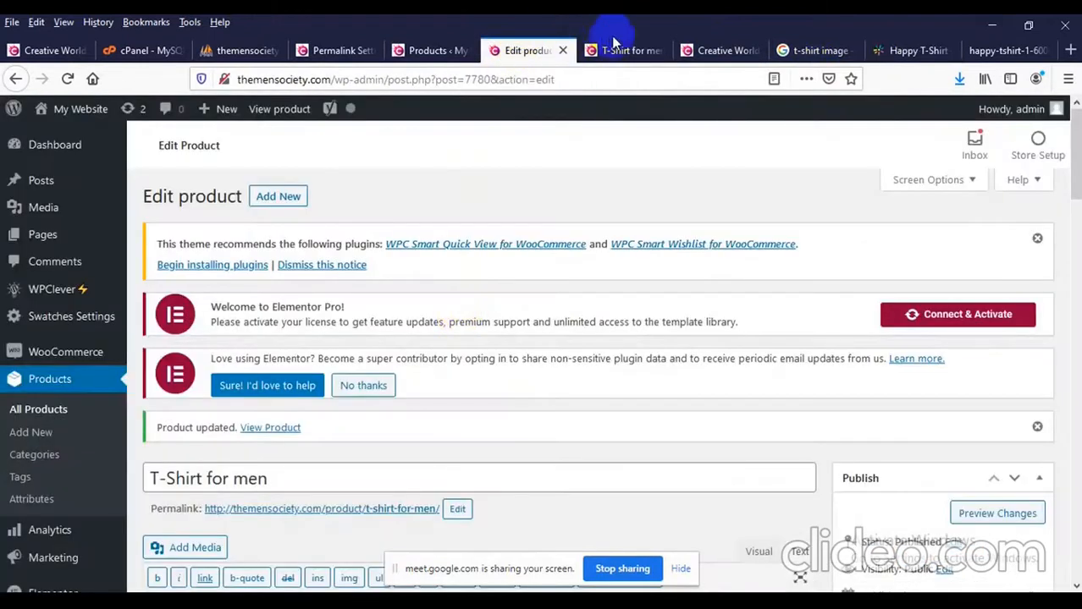
scroll(417, 218, down, 6)
scroll(425, 234, up, 2)
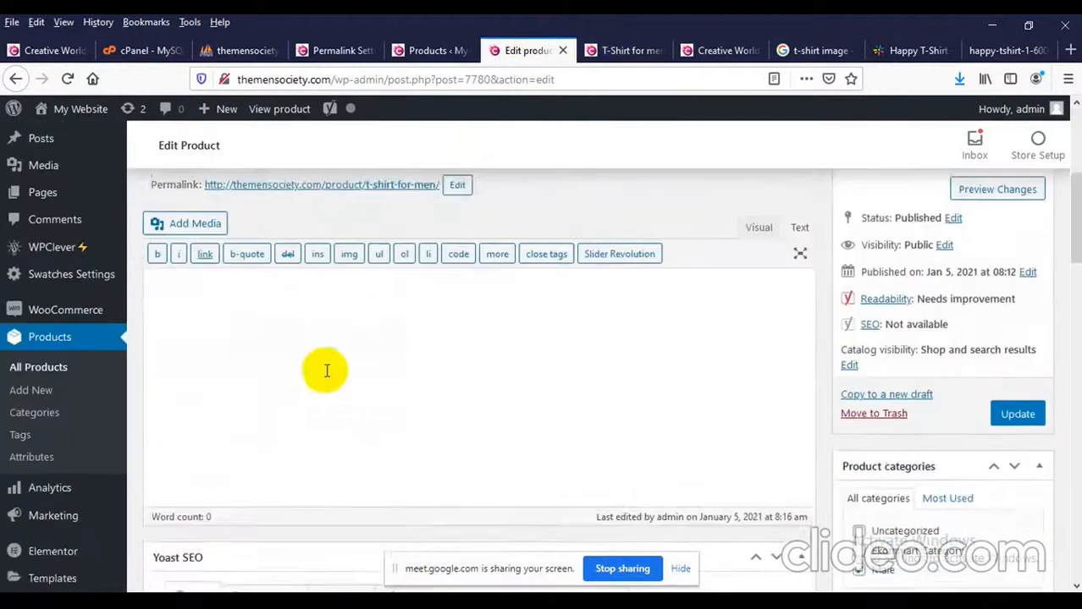
scroll(406, 280, up, 2)
scroll(292, 287, down, 10)
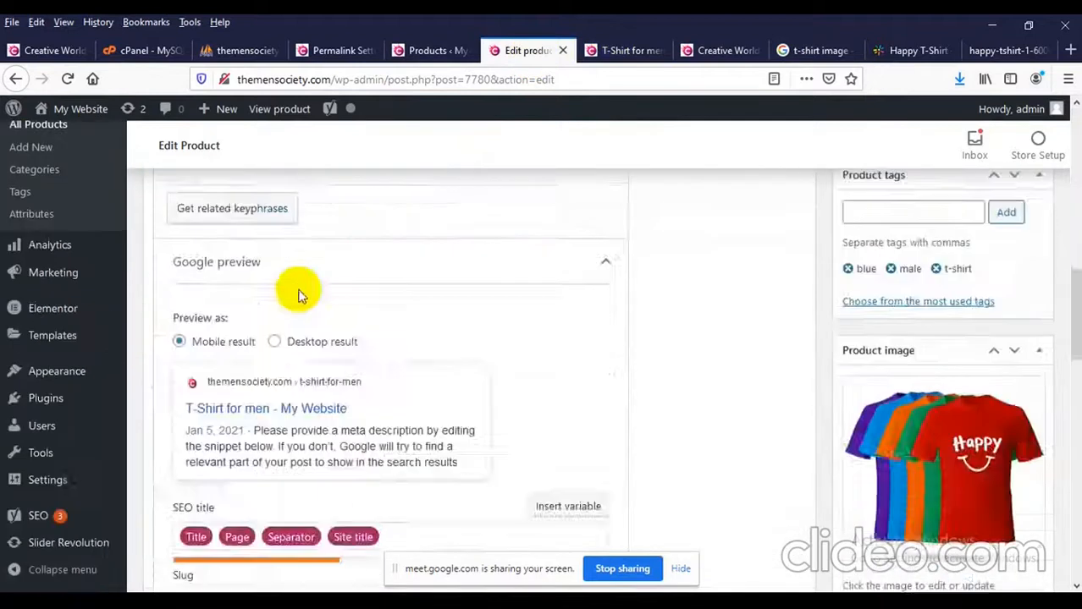
scroll(298, 296, down, 6)
scroll(237, 326, up, 2)
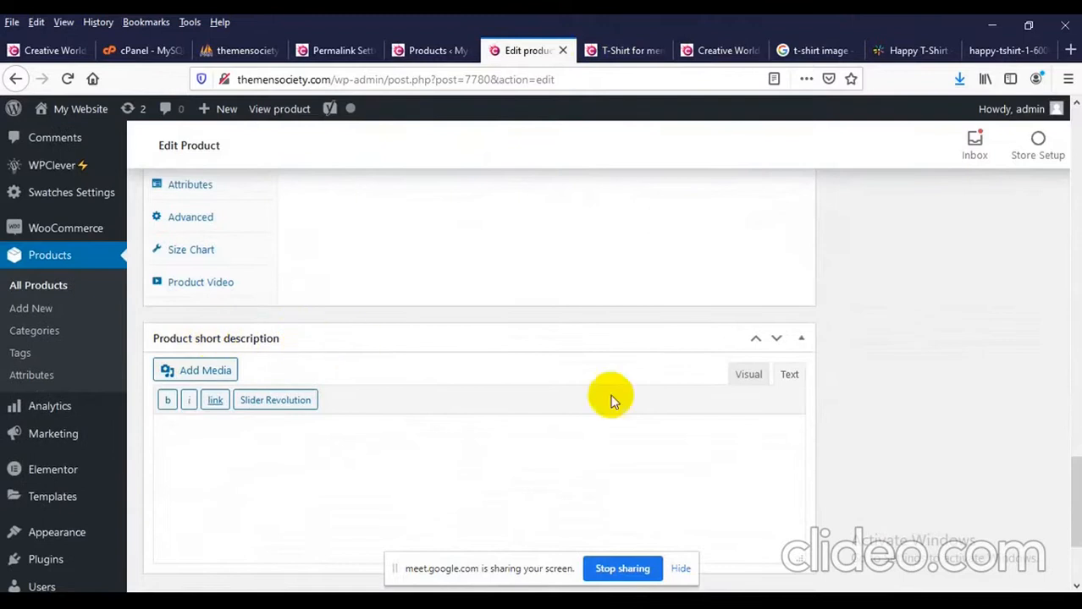
click(738, 380)
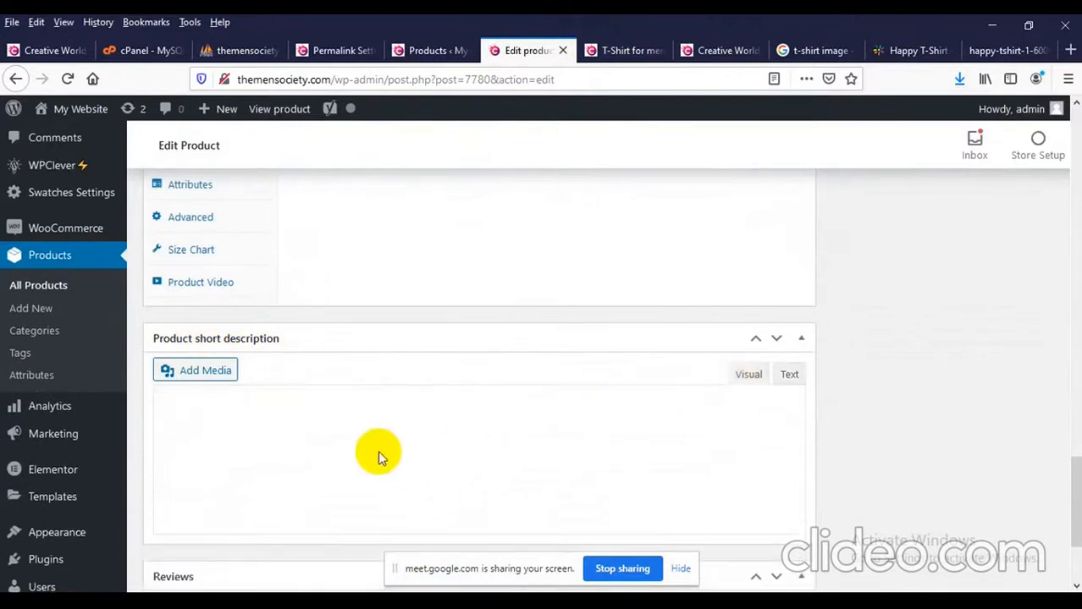
key(ctrl+v)
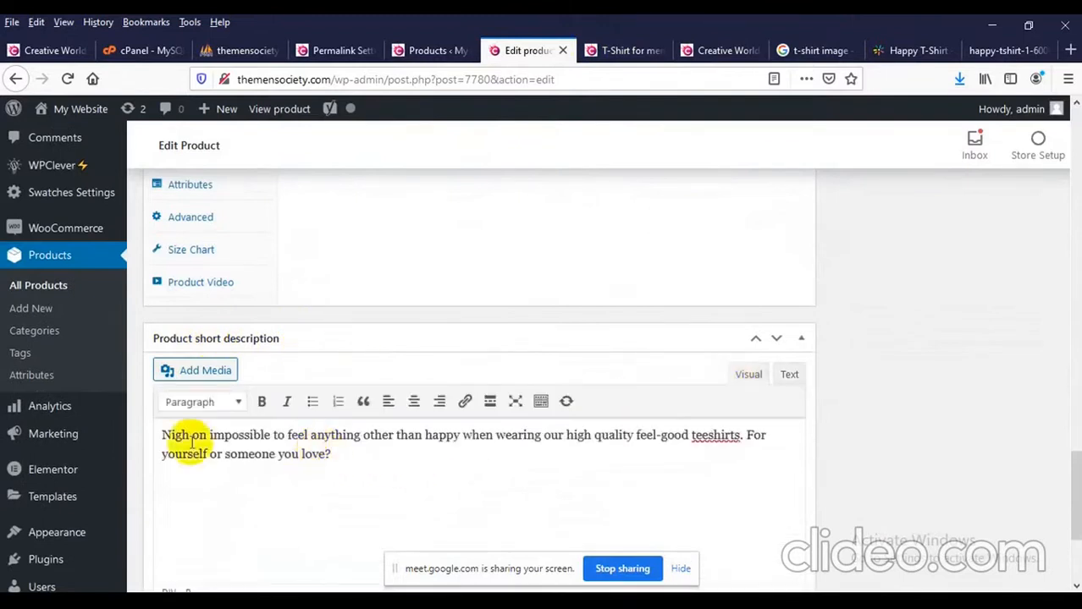
scroll(890, 345, up, 15)
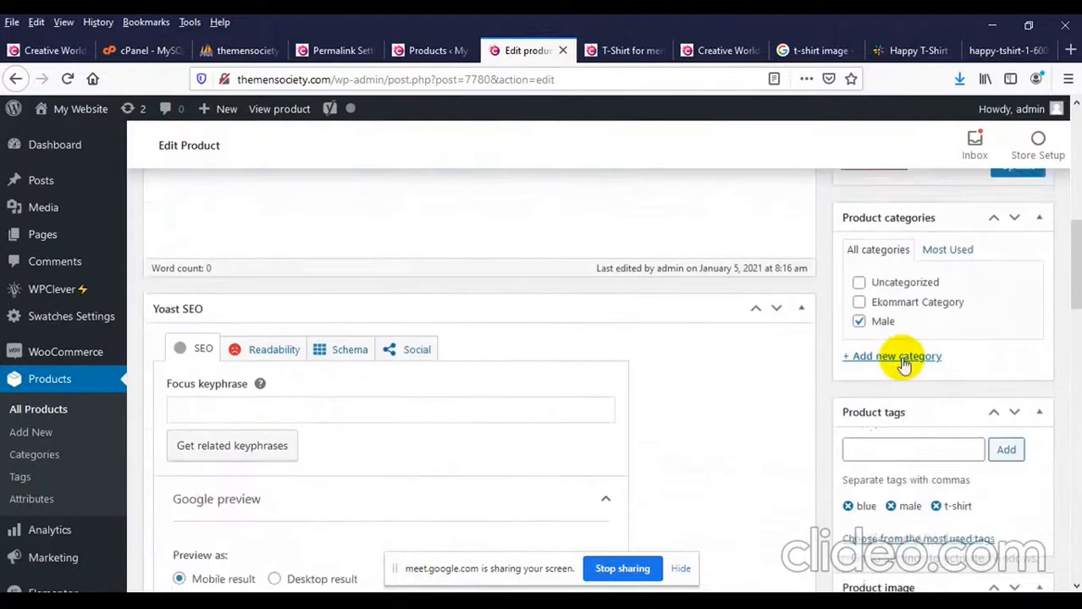
click(1034, 269)
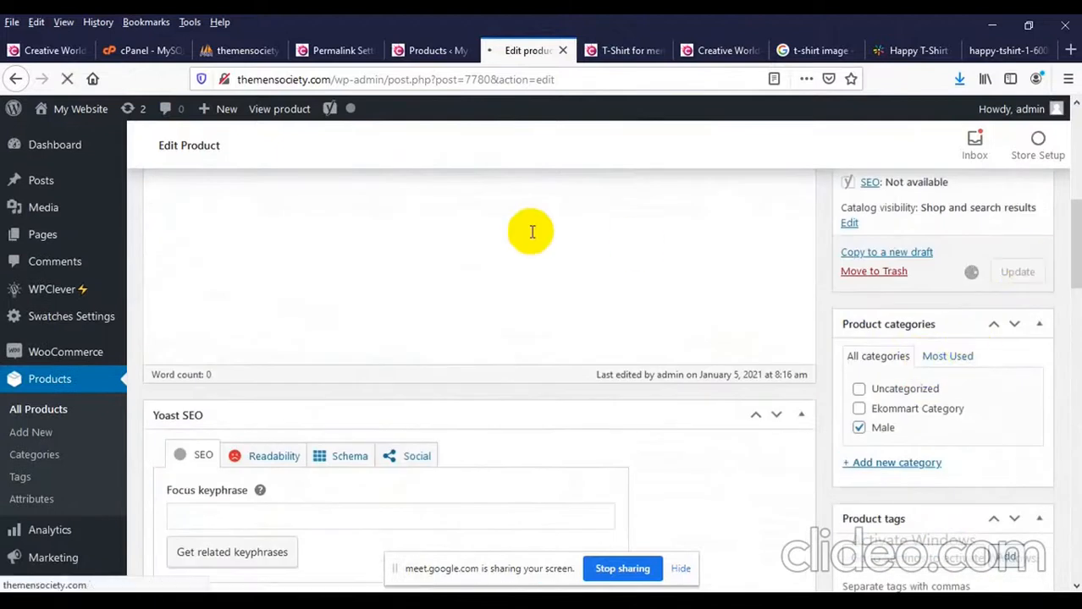
Step: Reload the live T-Shirt for men page to confirm the new description under £100.00
click(622, 50)
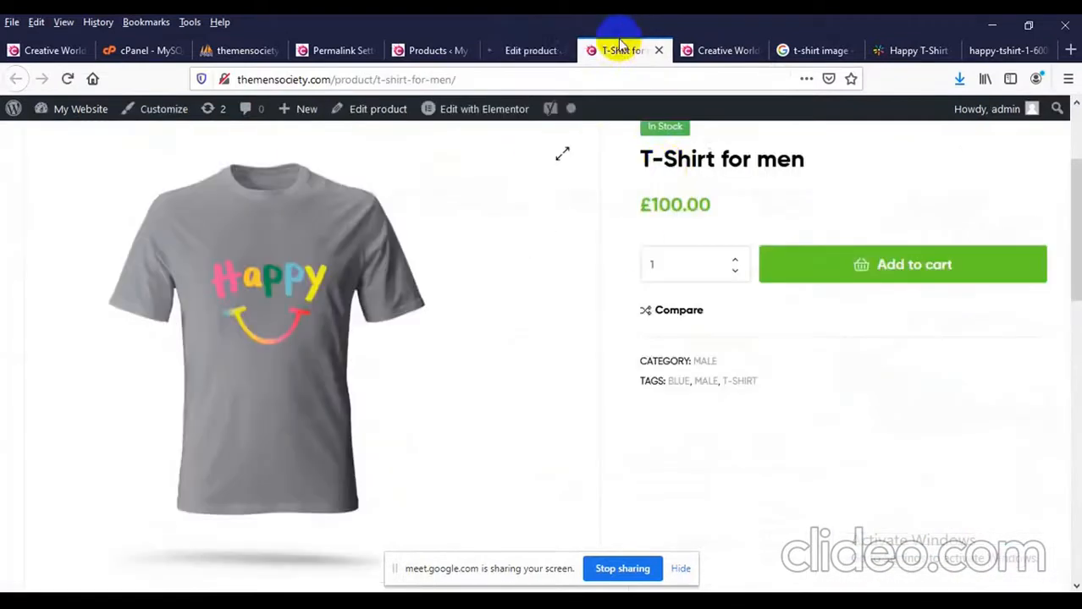
right_click(664, 174)
click(777, 181)
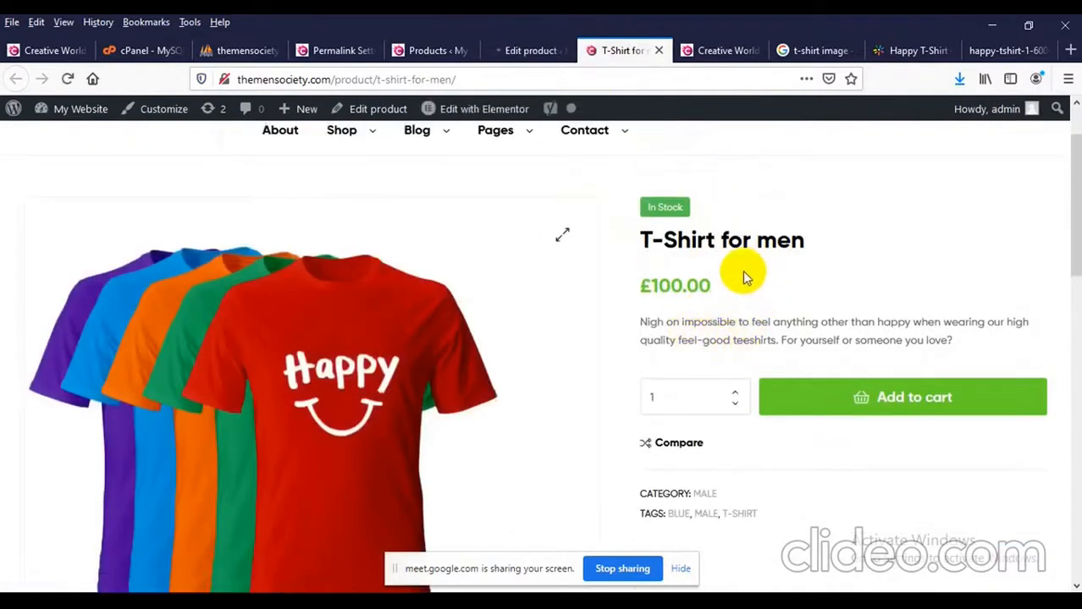
scroll(745, 281, down, 3)
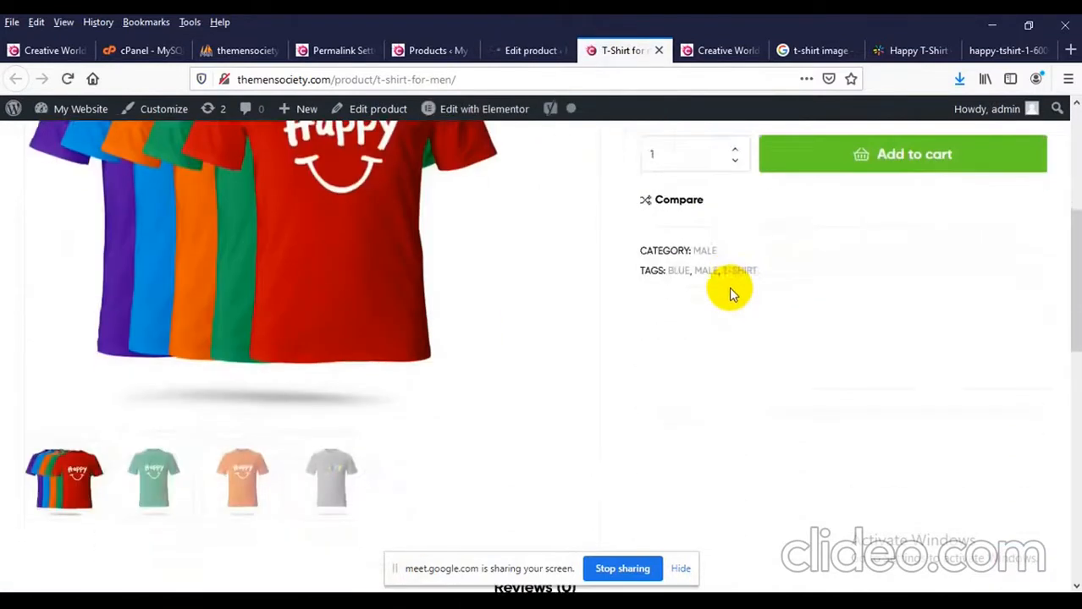
scroll(732, 293, down, 4)
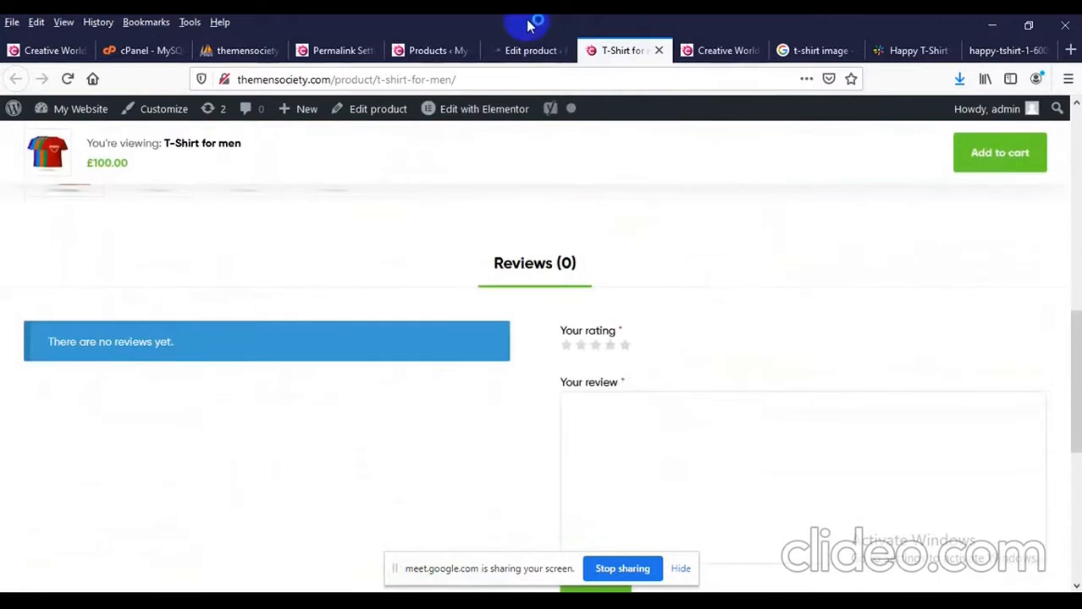
click(524, 48)
scroll(304, 378, down, 6)
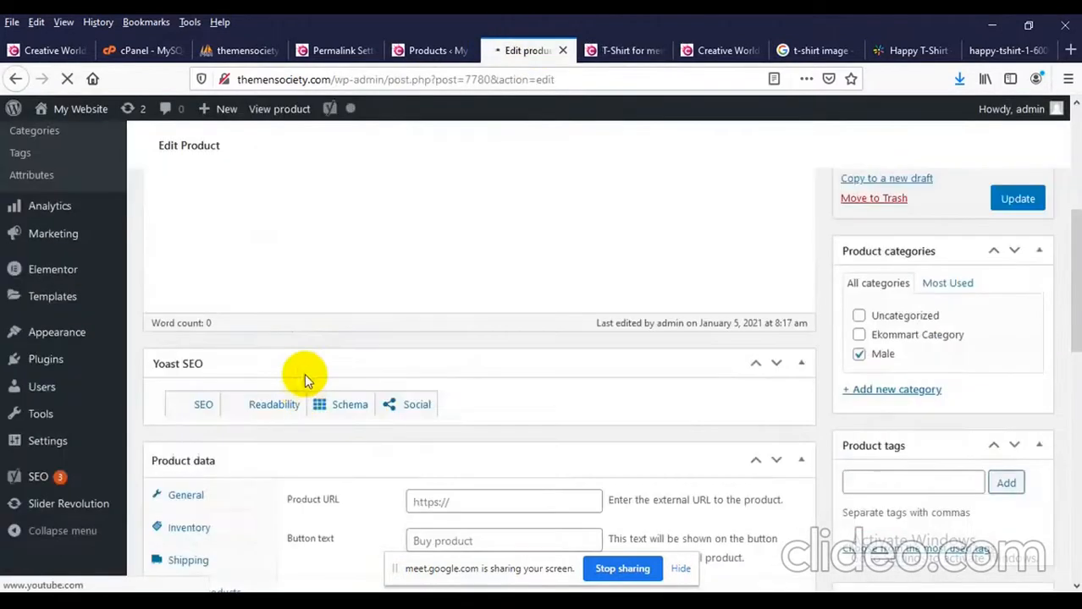
scroll(306, 376, down, 10)
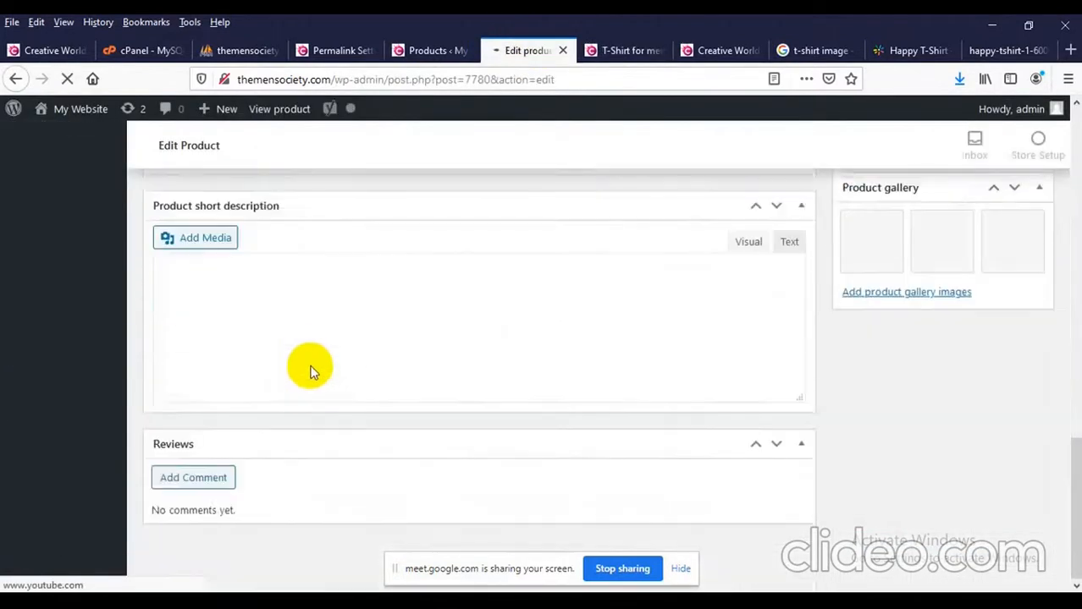
scroll(311, 366, up, 6)
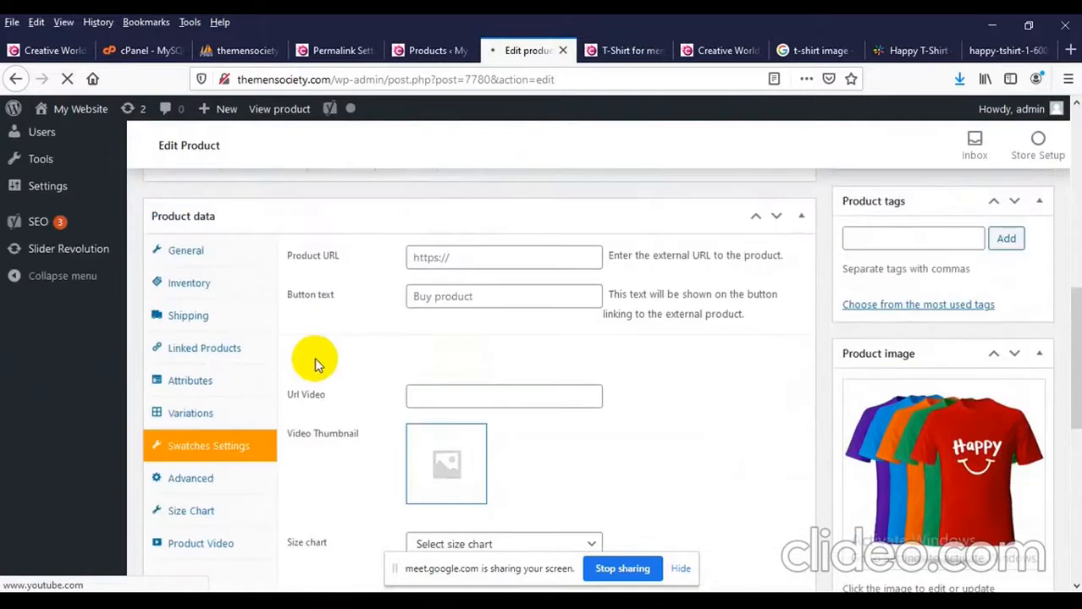
scroll(313, 362, up, 5)
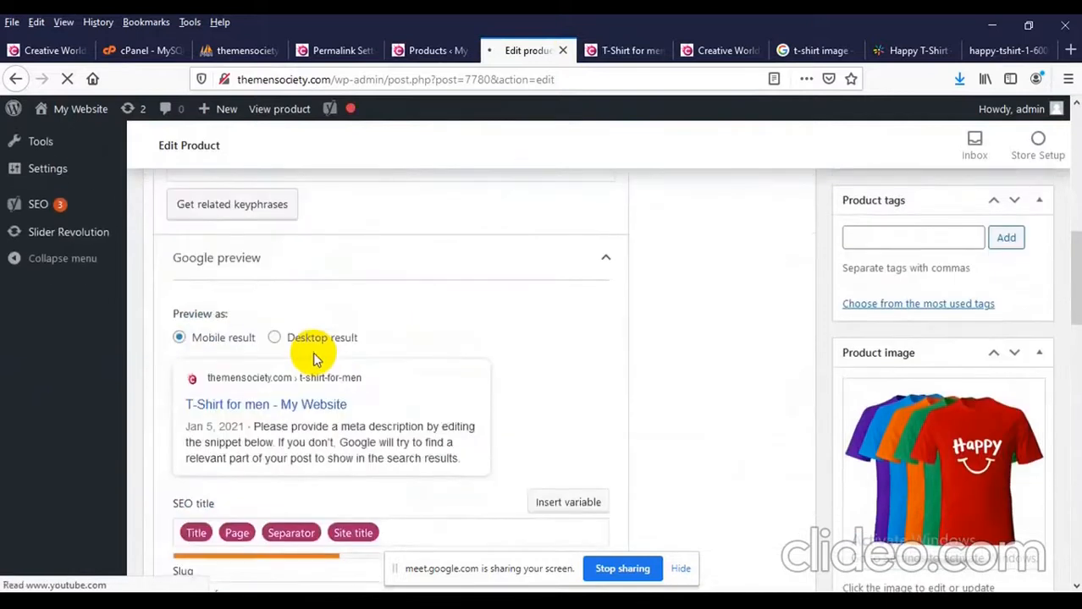
scroll(313, 355, down, 4)
scroll(313, 356, down, 2)
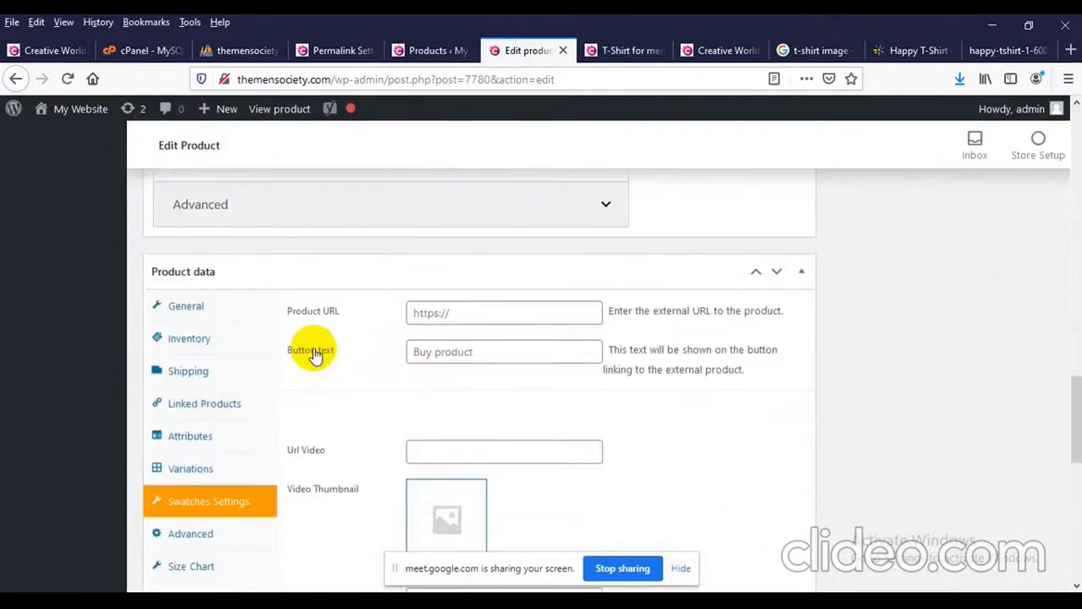
click(187, 307)
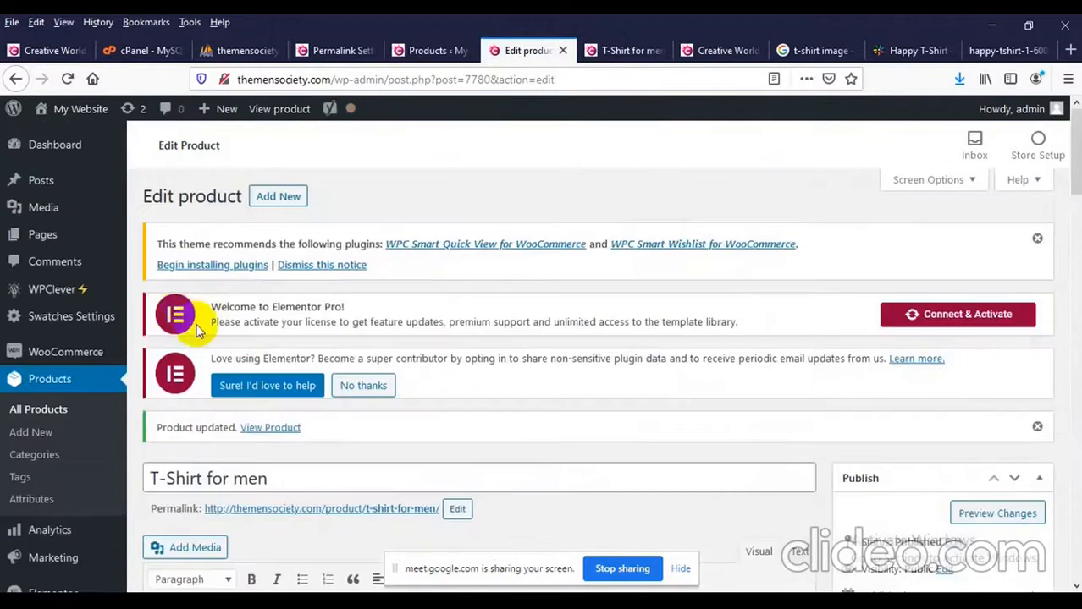
scroll(199, 331, down, 20)
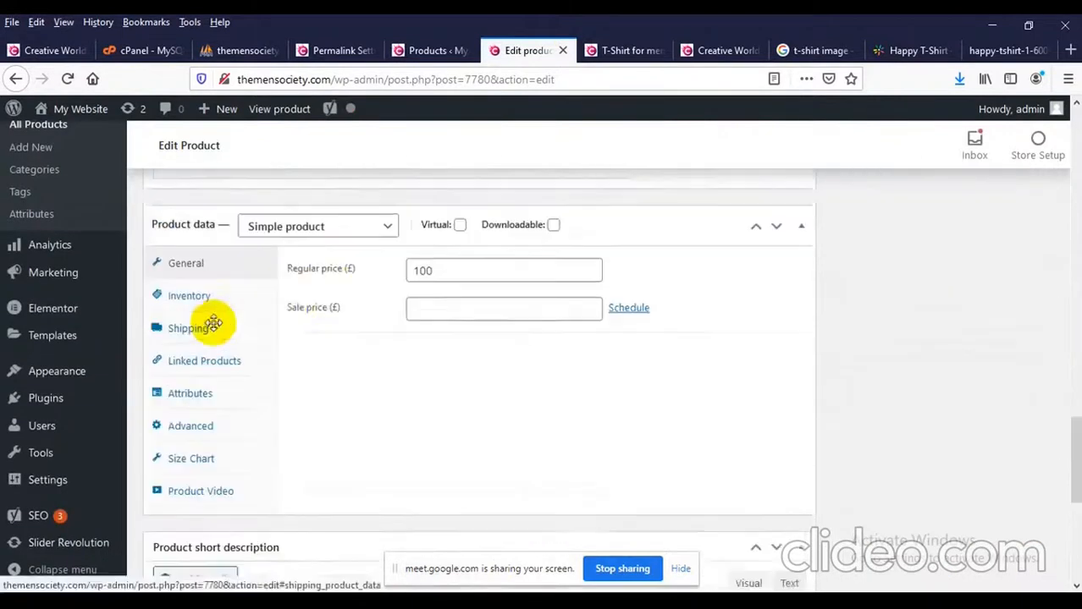
scroll(213, 324, up, 1)
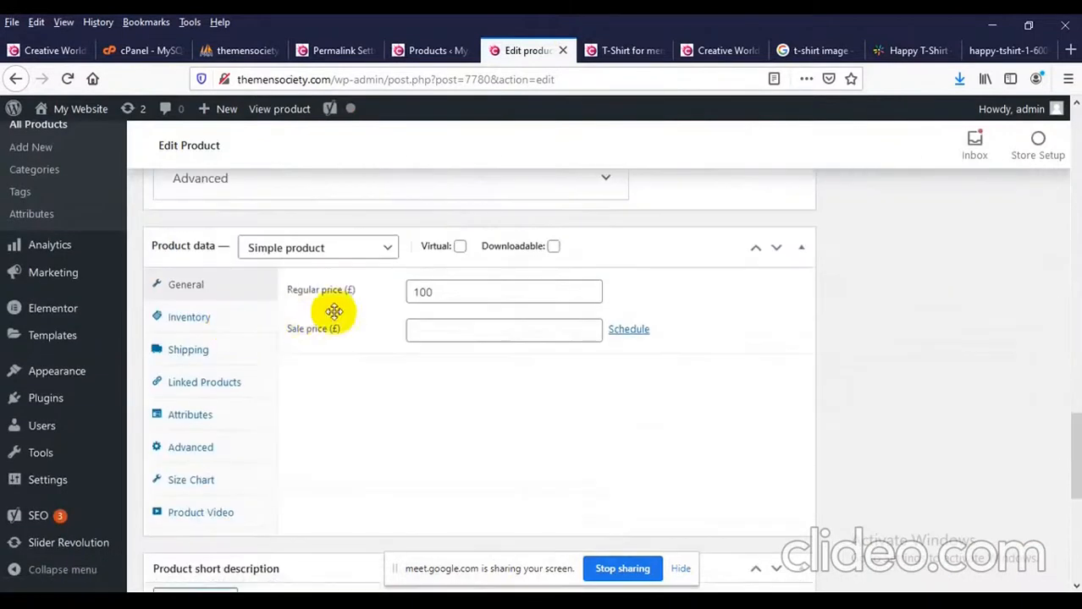
click(202, 357)
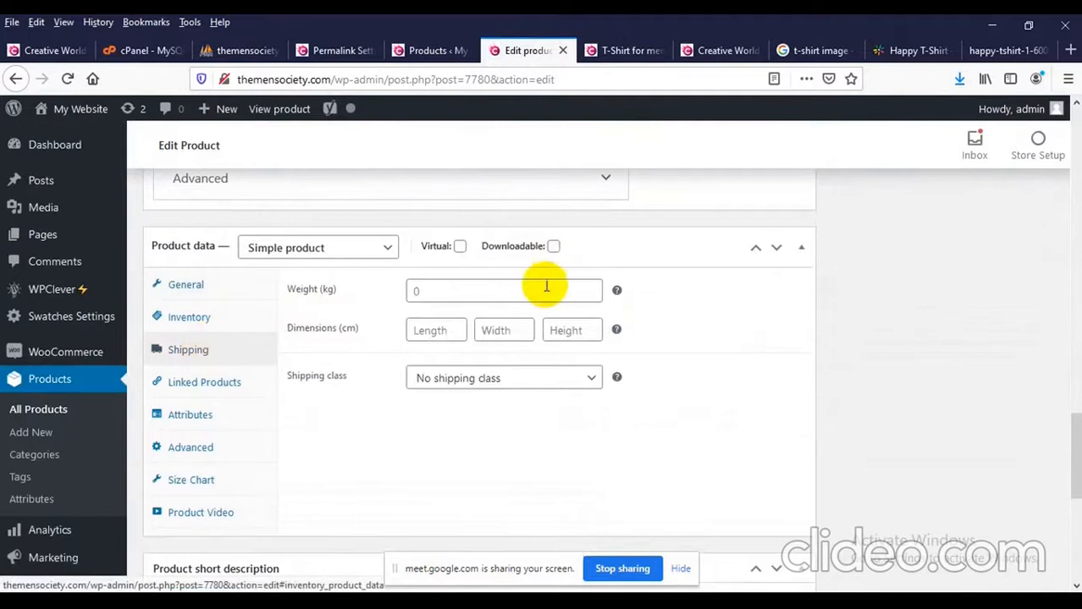
click(213, 392)
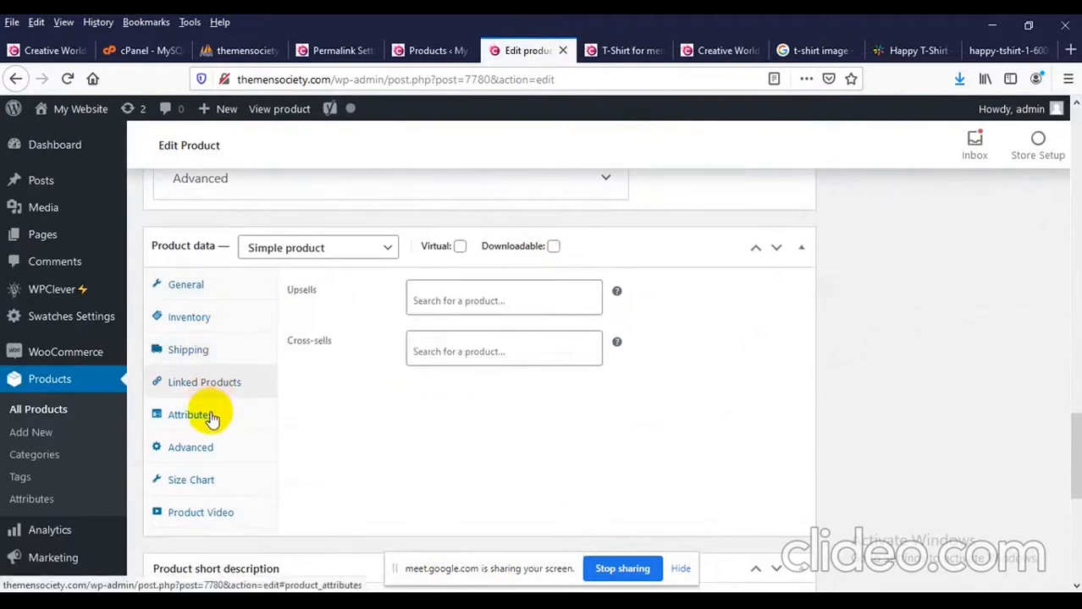
click(209, 415)
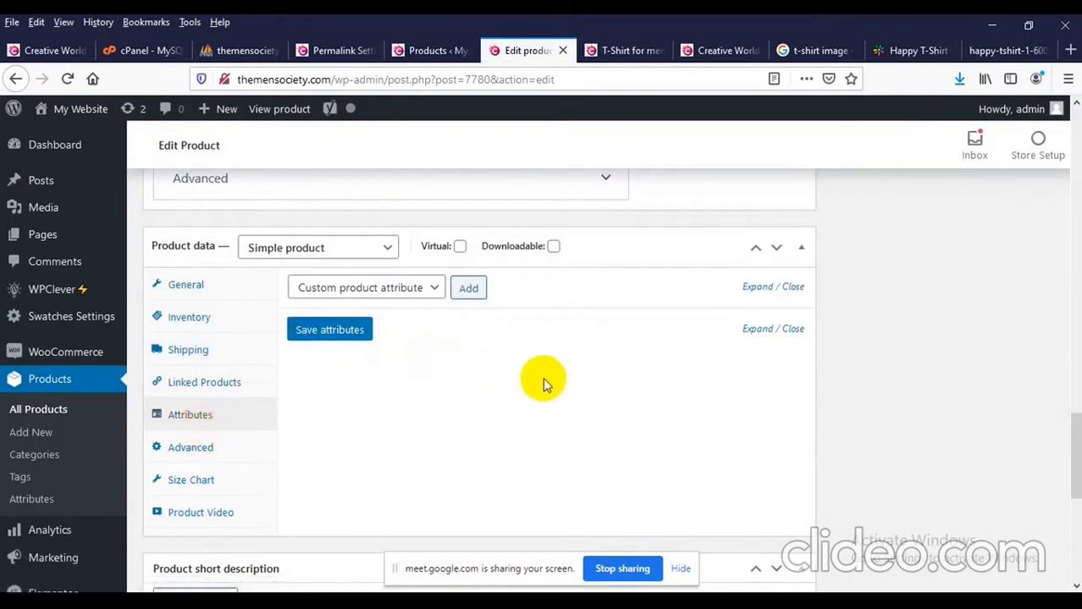
scroll(533, 343, up, 3)
scroll(534, 342, up, 15)
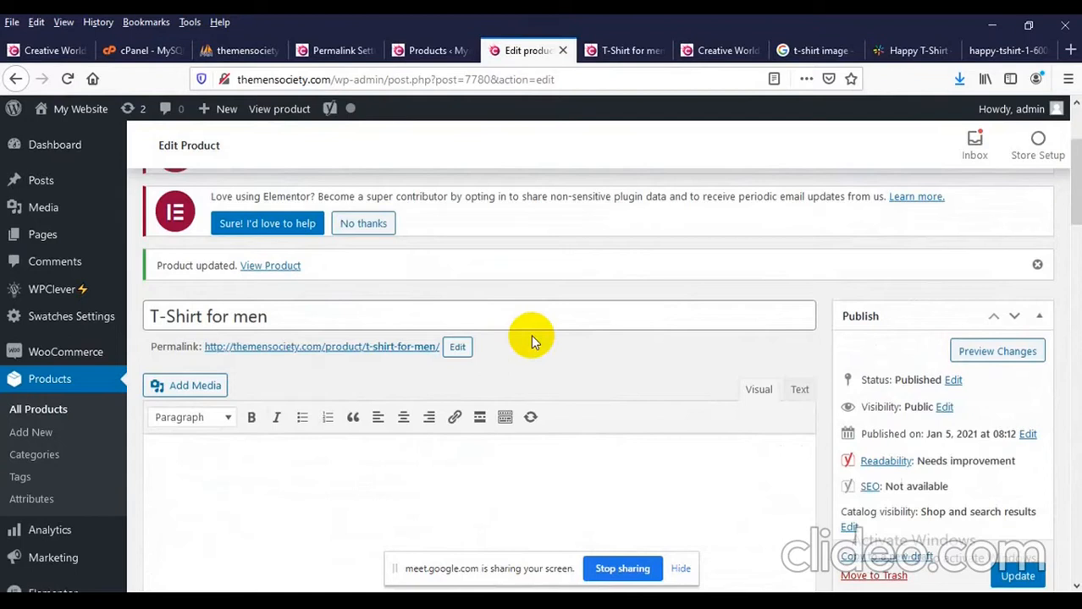
scroll(525, 322, up, 3)
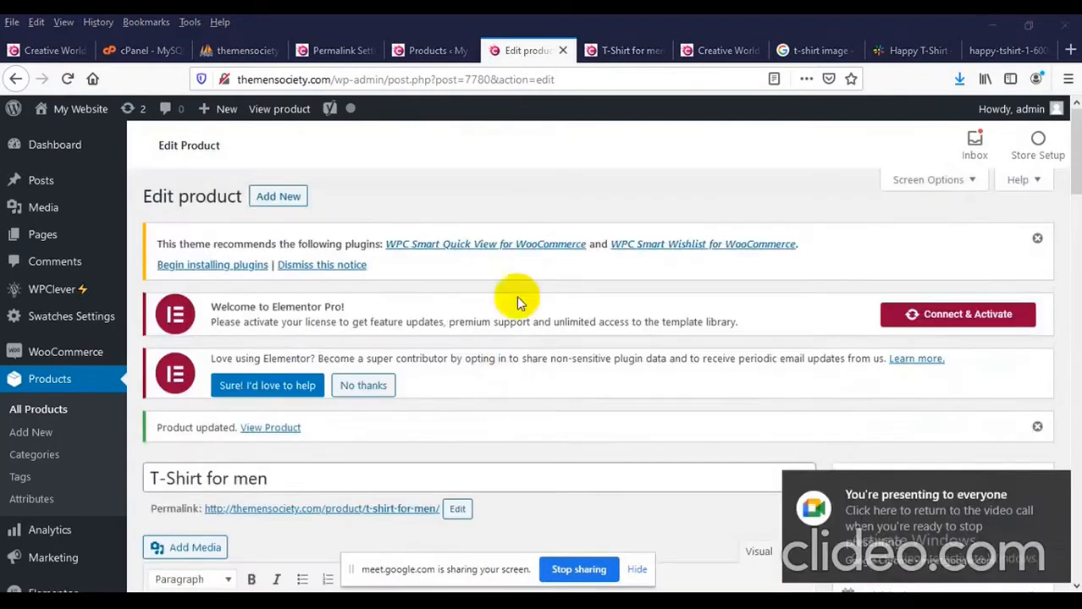
Step: Add the T-Shirt for men to the cart from its live product page
click(592, 50)
scroll(639, 187, up, 4)
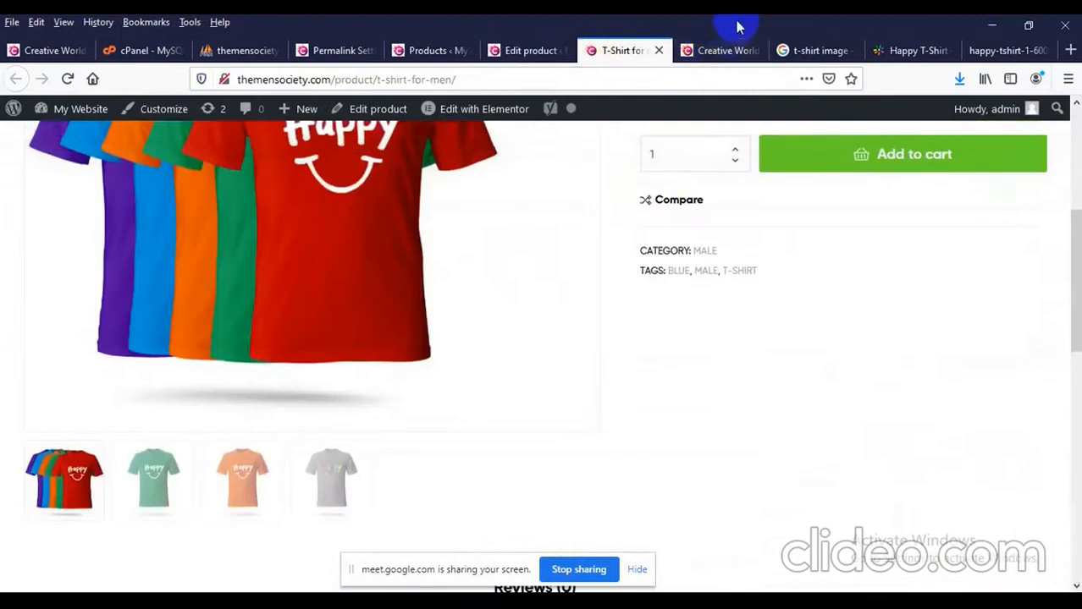
scroll(715, 321, up, 4)
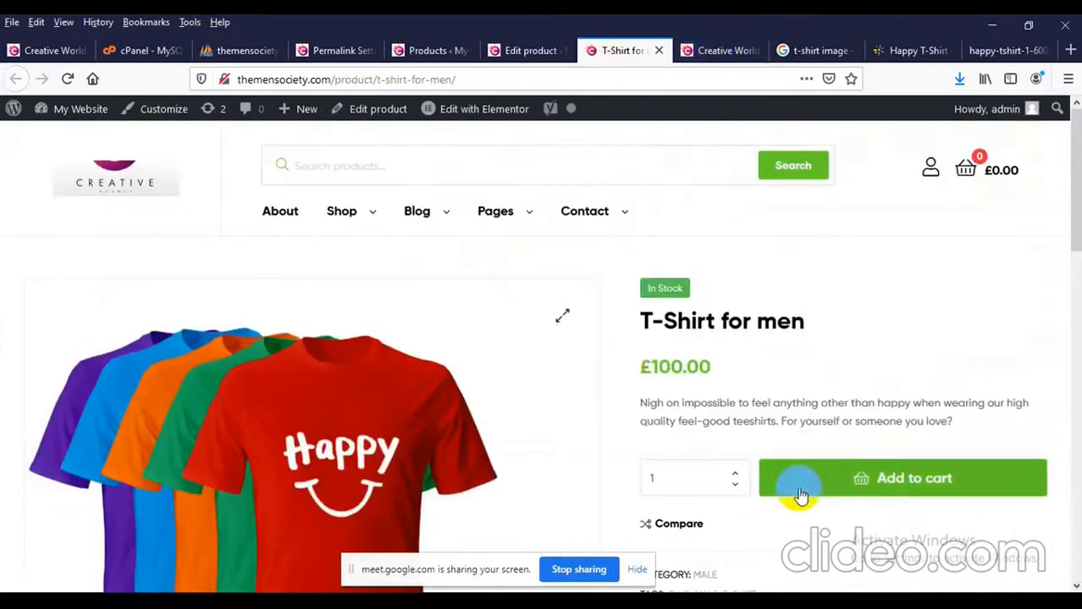
click(870, 488)
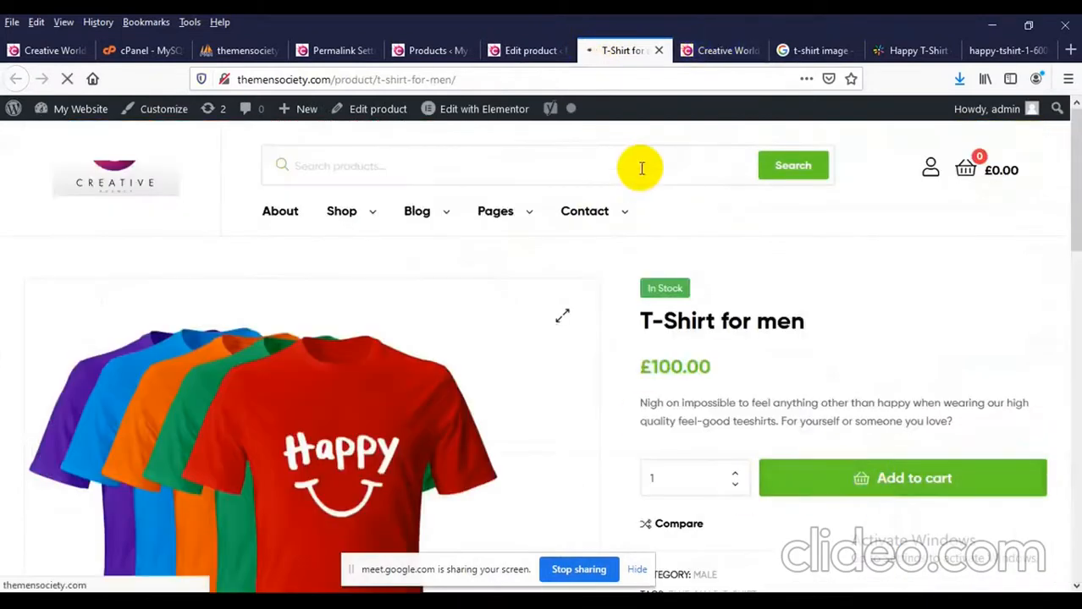
Step: Open the full cart page showing the T-Shirt for men at £100.00
scroll(239, 296, down, 1)
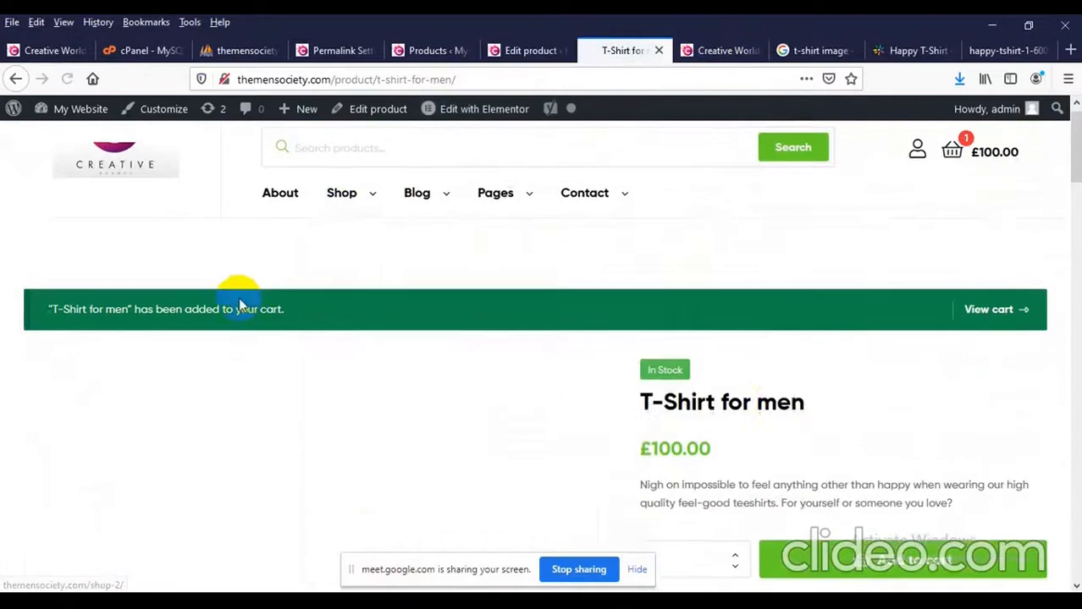
scroll(677, 427, down, 1)
scroll(796, 389, up, 2)
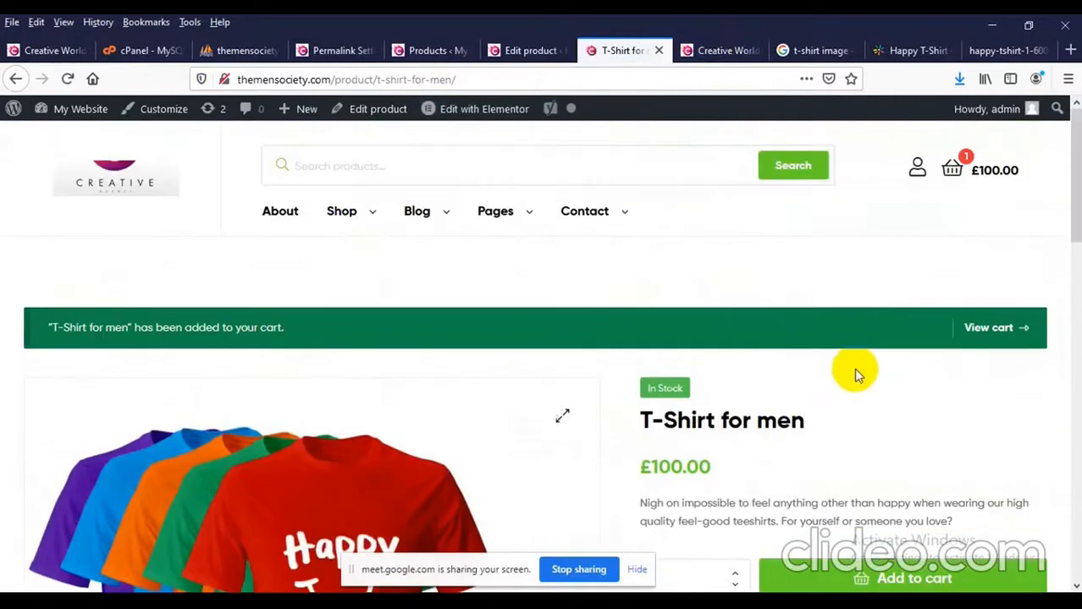
click(958, 166)
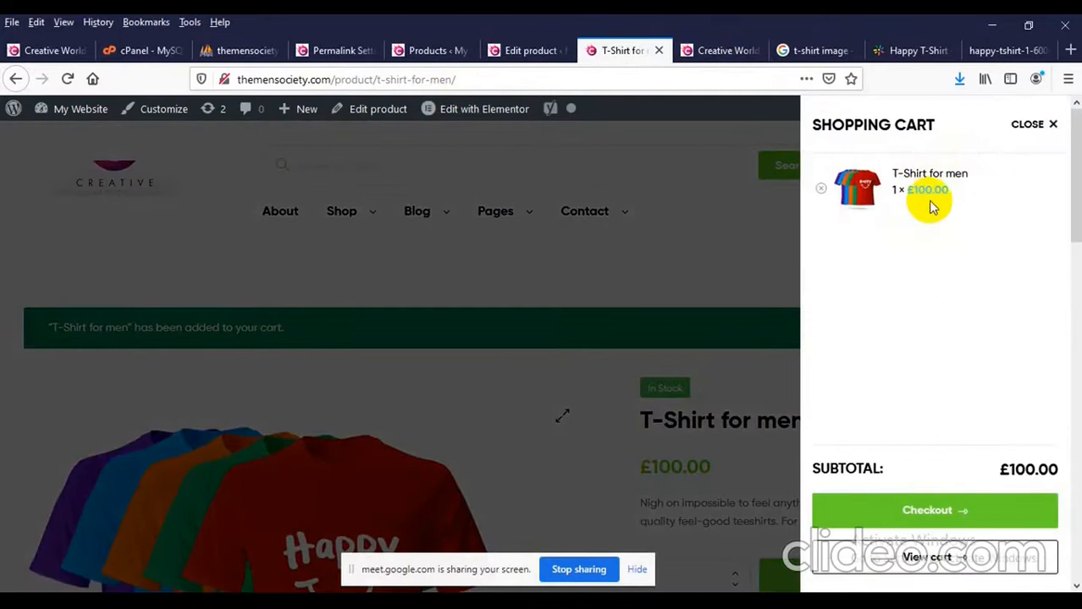
click(896, 556)
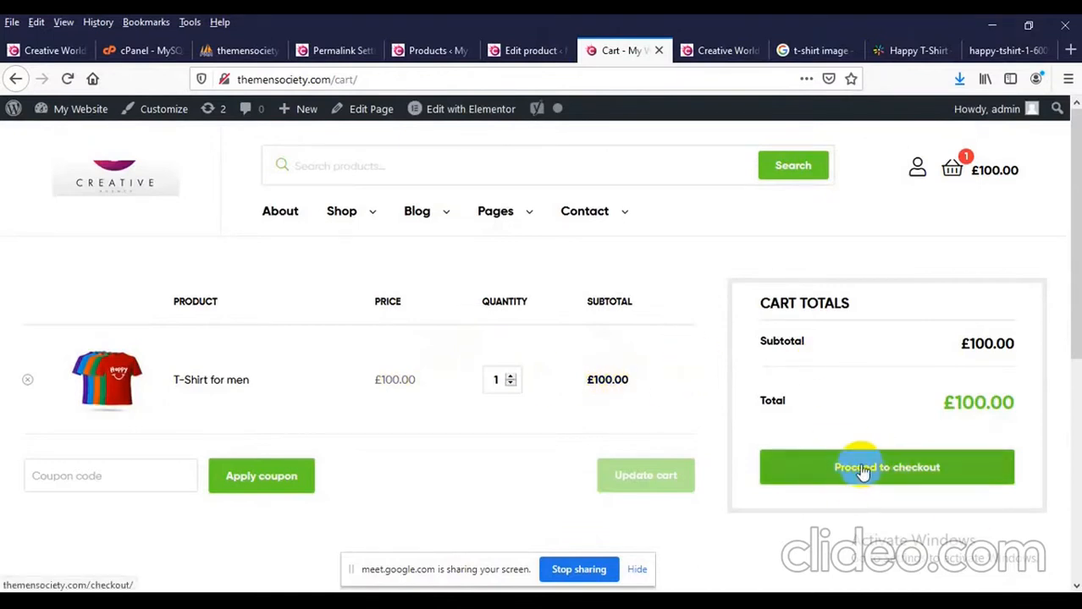
Step: Proceed to checkout and enter the billing first and last name
click(864, 471)
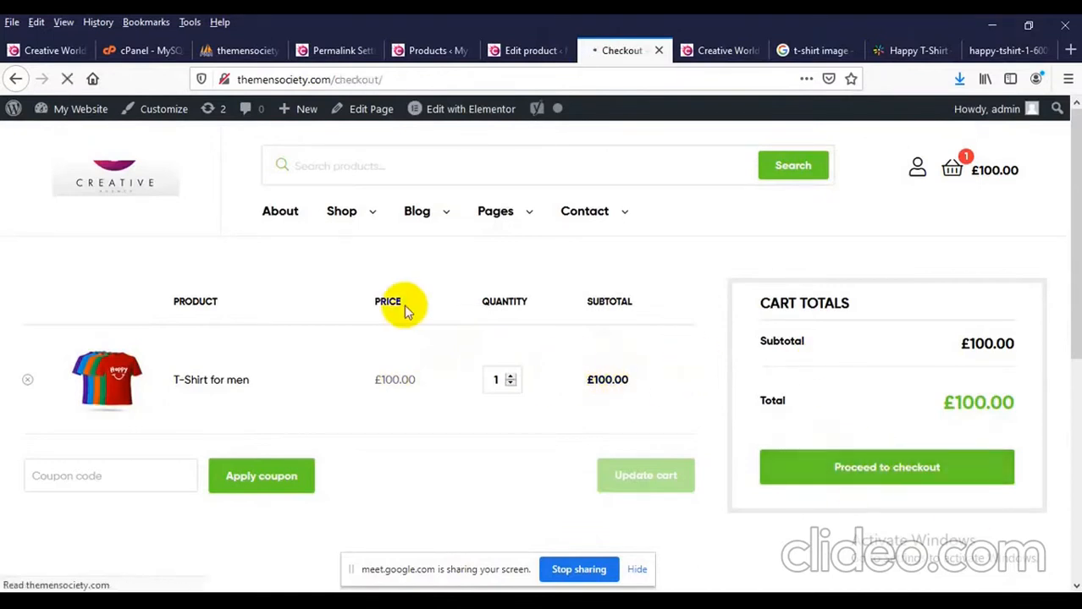
scroll(110, 326, down, 2)
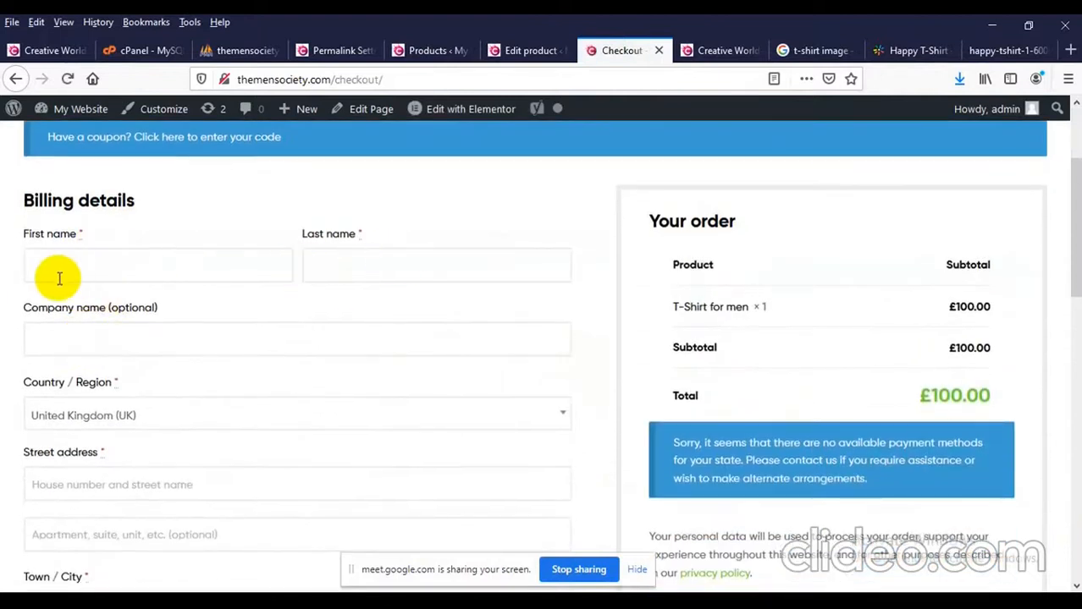
click(69, 276)
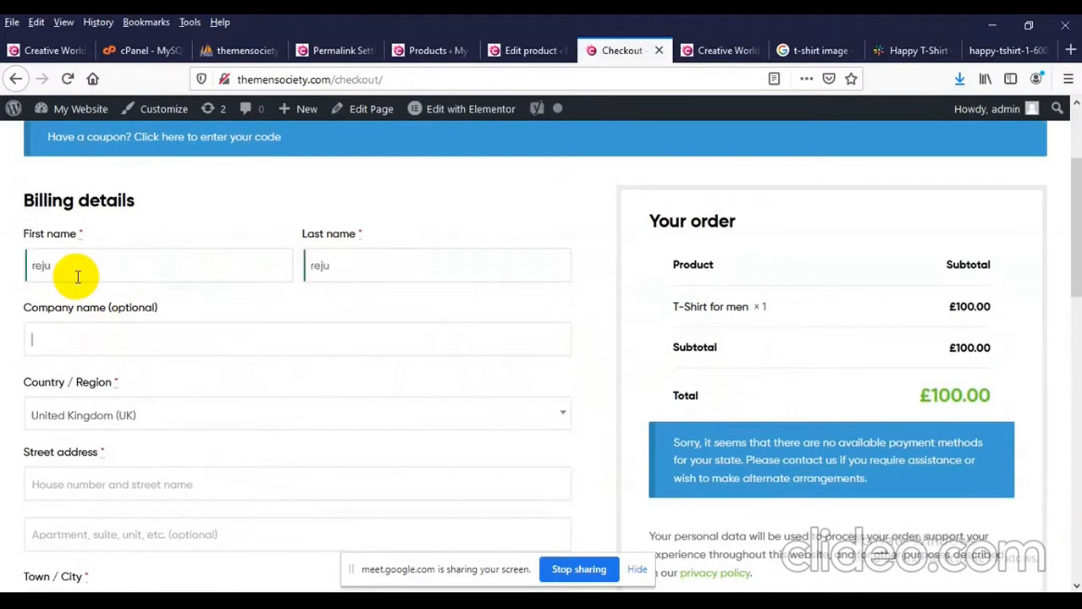
scroll(77, 280, down, 2)
scroll(68, 309, up, 1)
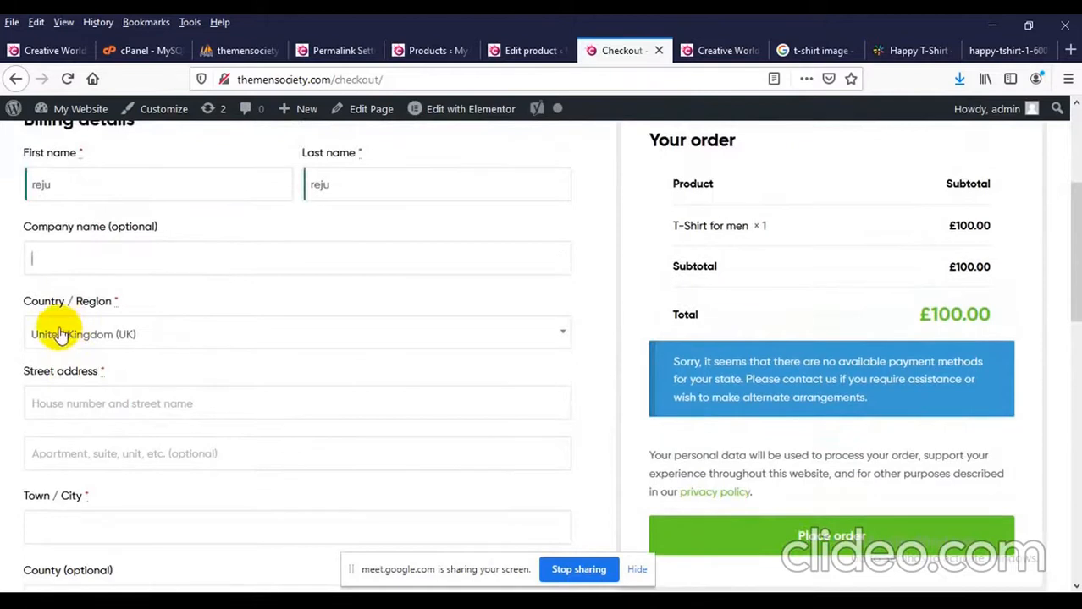
Step: Set the billing country to Bangladesh by searching 'bangla'
click(121, 338)
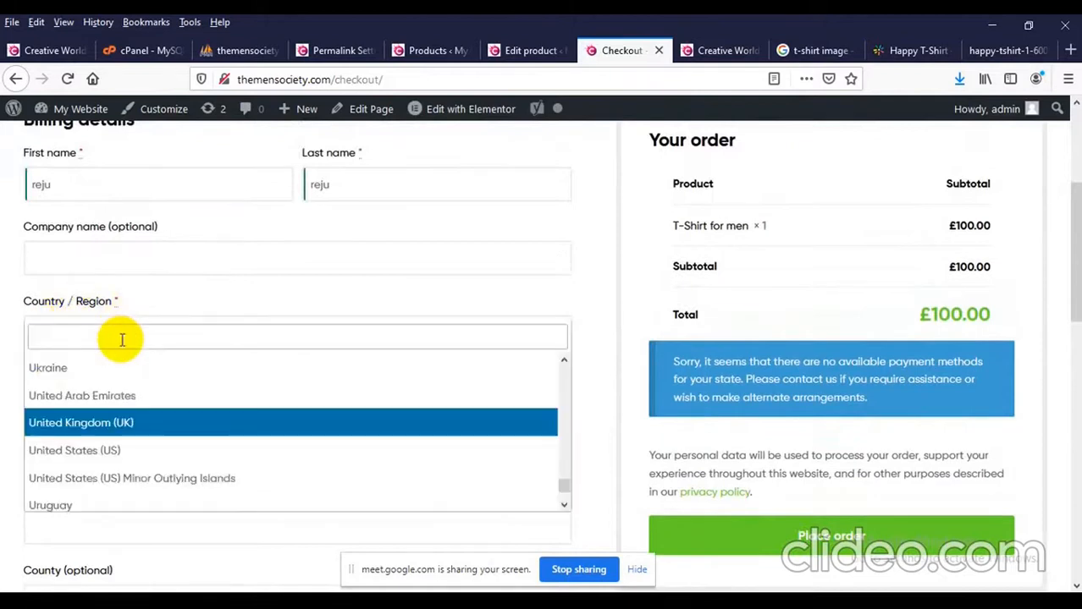
scroll(279, 431, up, 2)
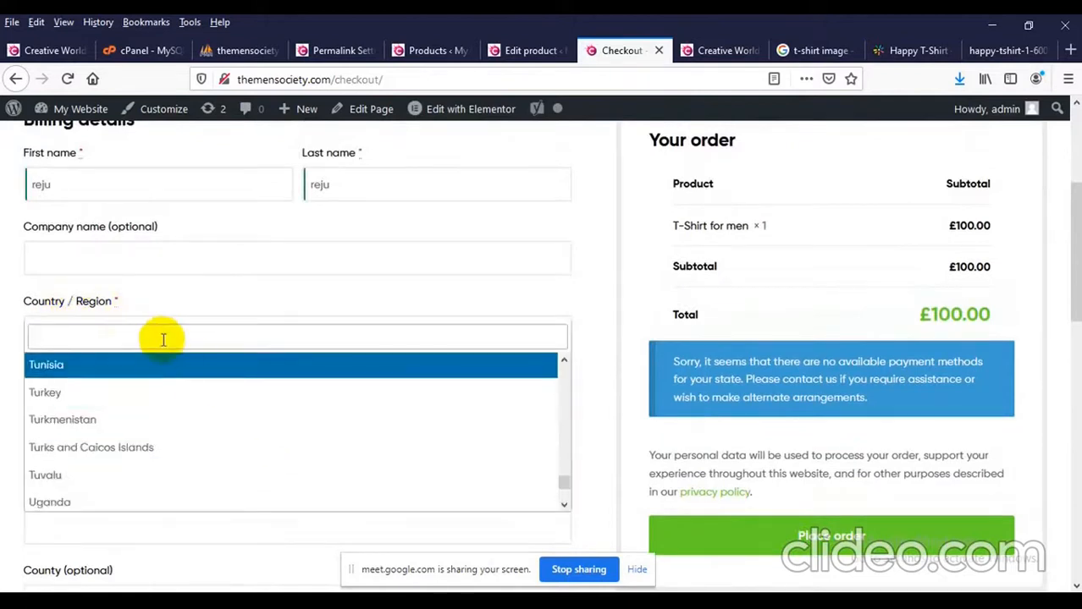
text(bangla)
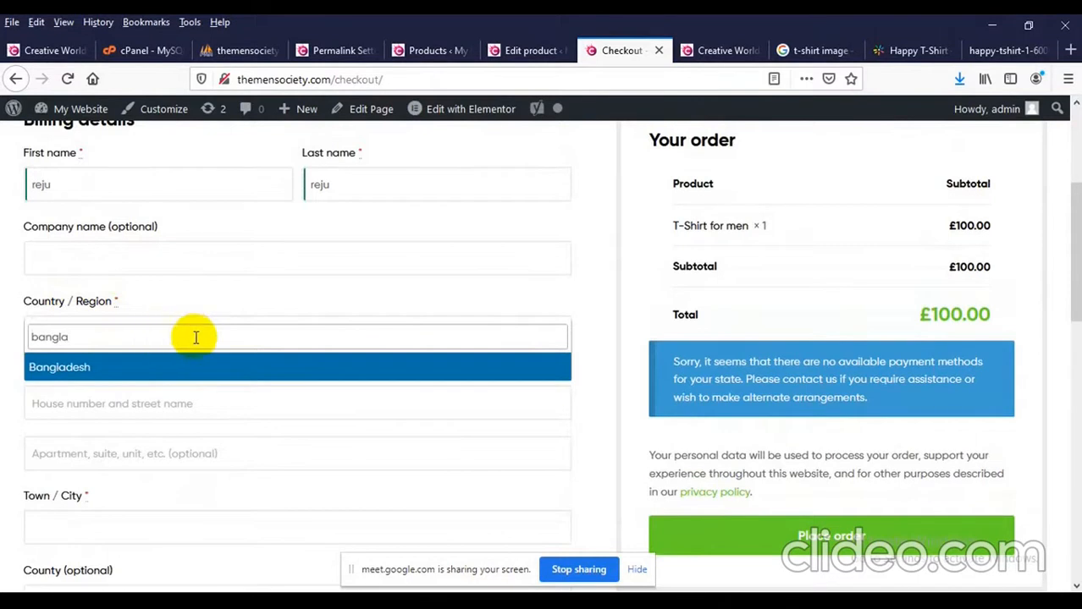
click(155, 368)
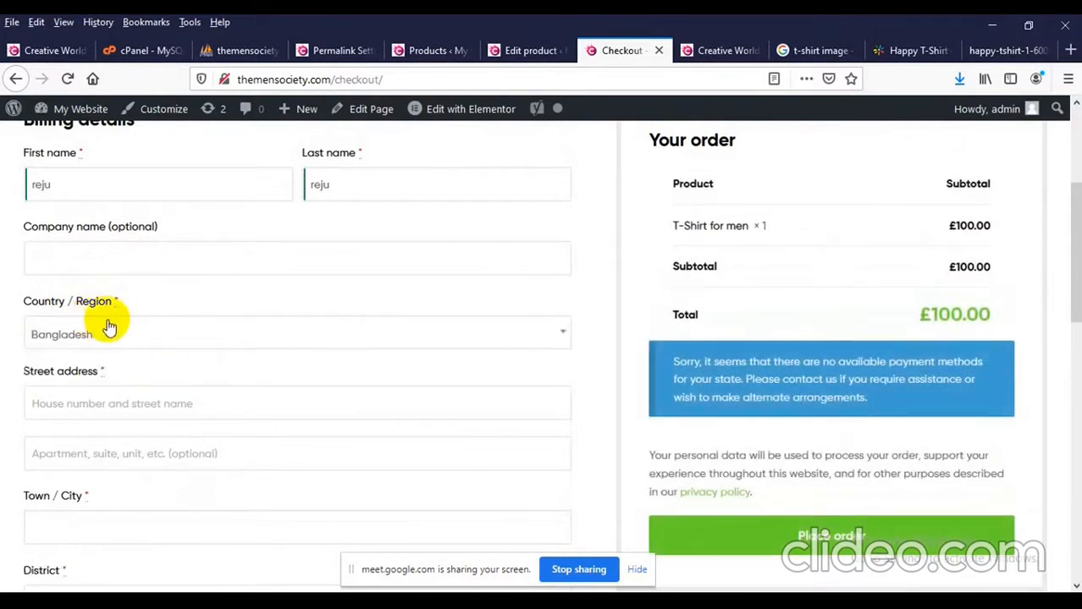
Step: Fill the billing street address and town/city with placeholder text
scroll(62, 379, down, 2)
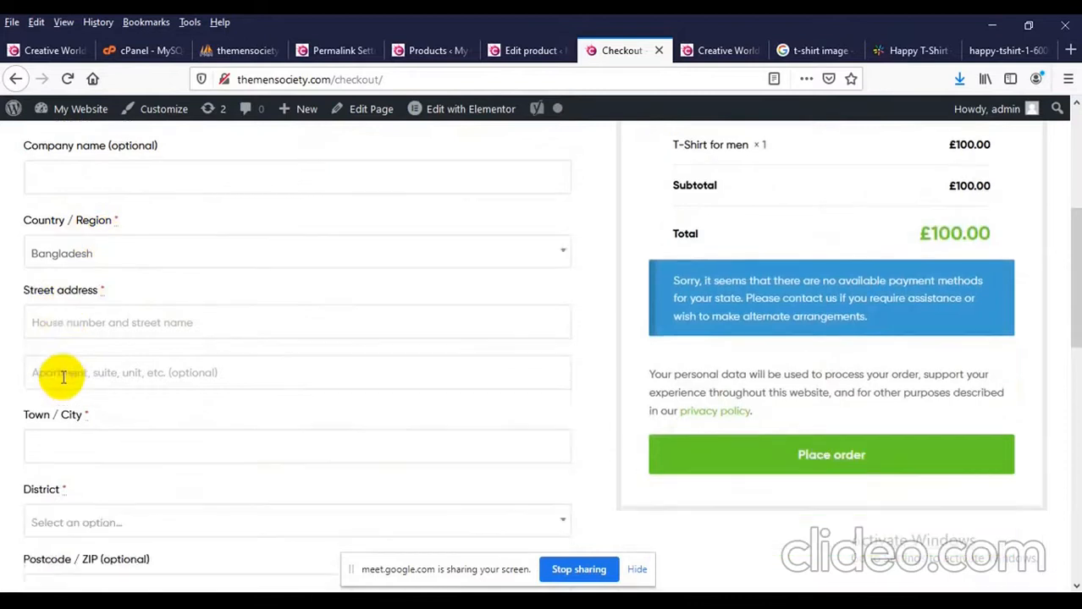
click(52, 323)
text(afdfd)
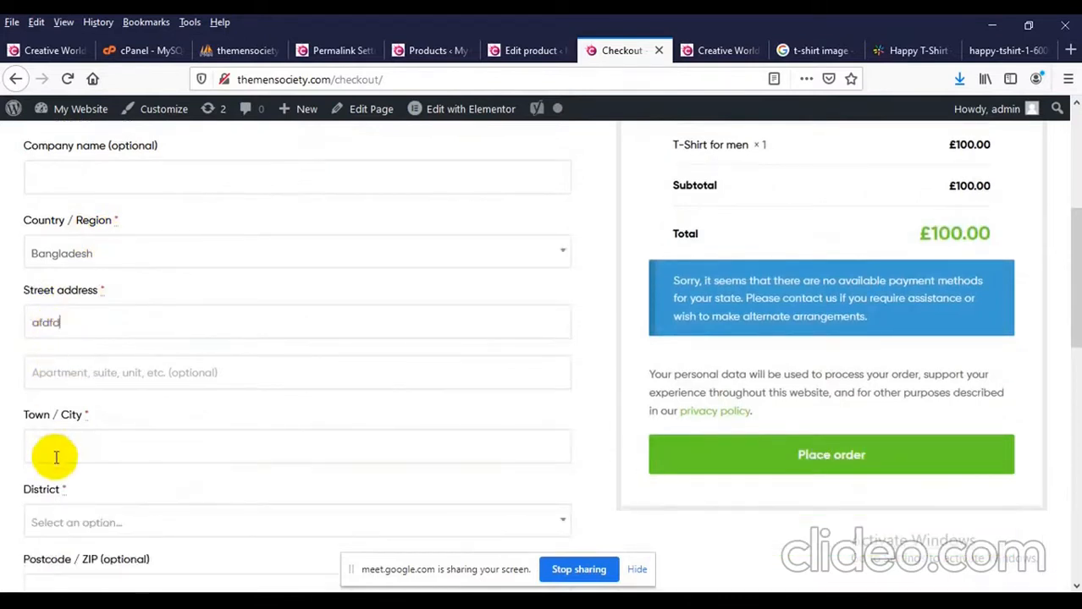
click(49, 444)
text(fdafafd)
Step: Choose Dhaka as the billing district and enter the phone number
scroll(39, 425, down, 4)
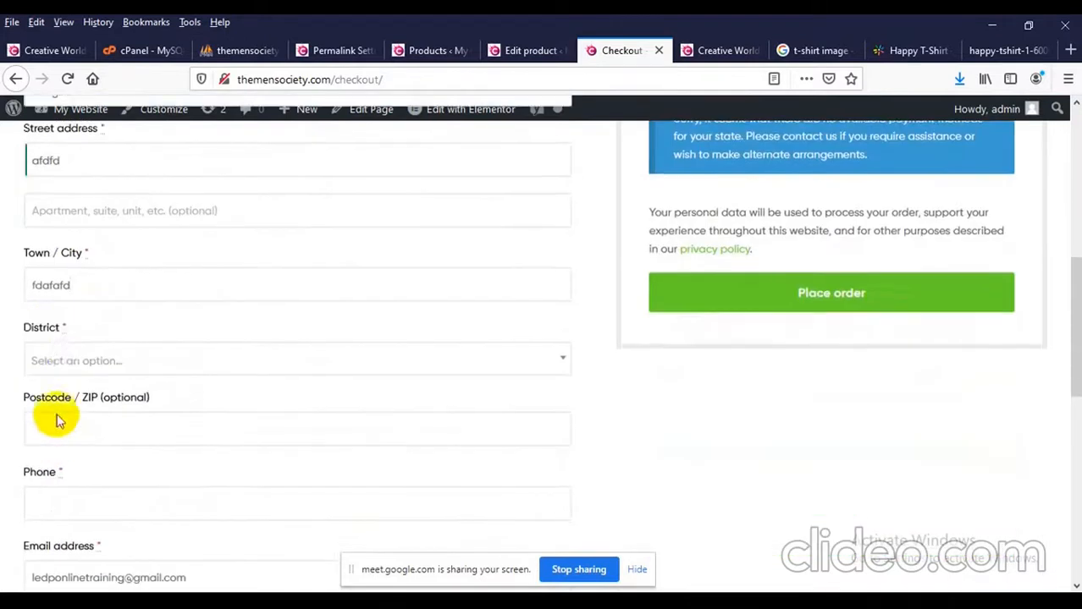
click(68, 360)
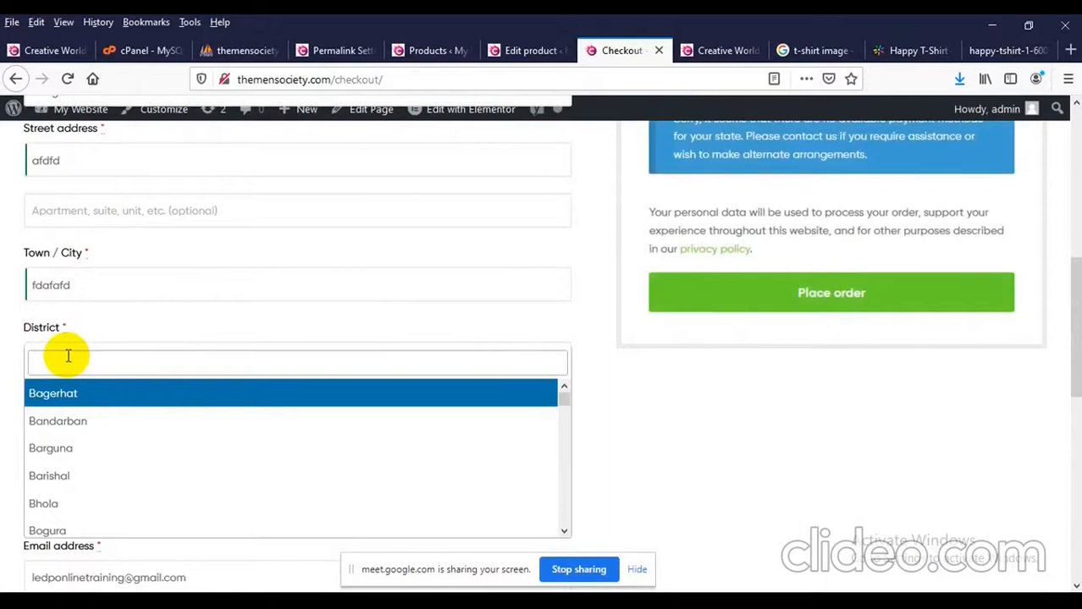
text(dha)
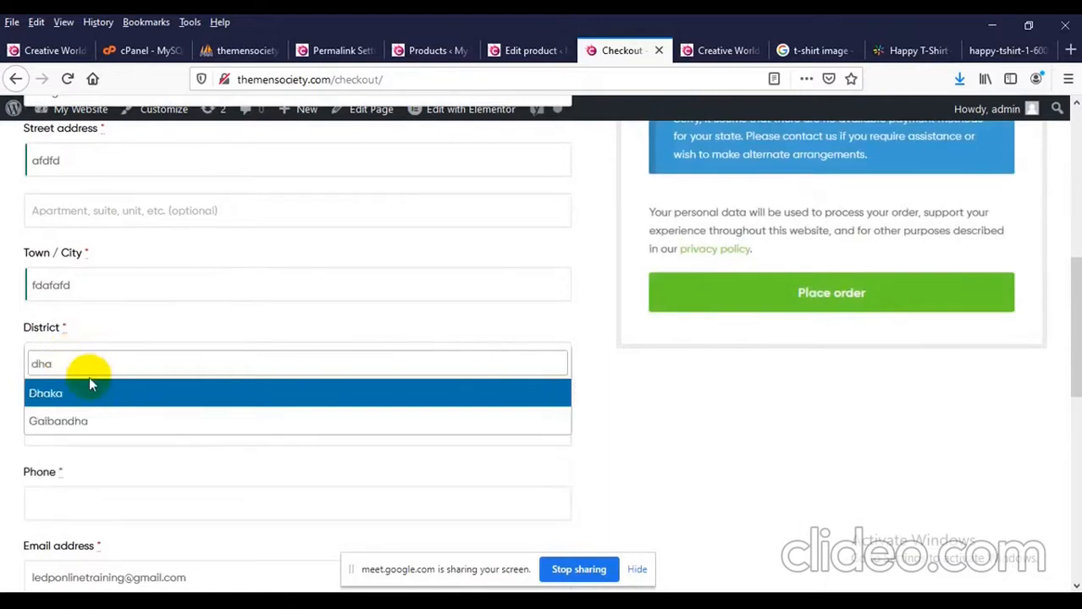
click(78, 393)
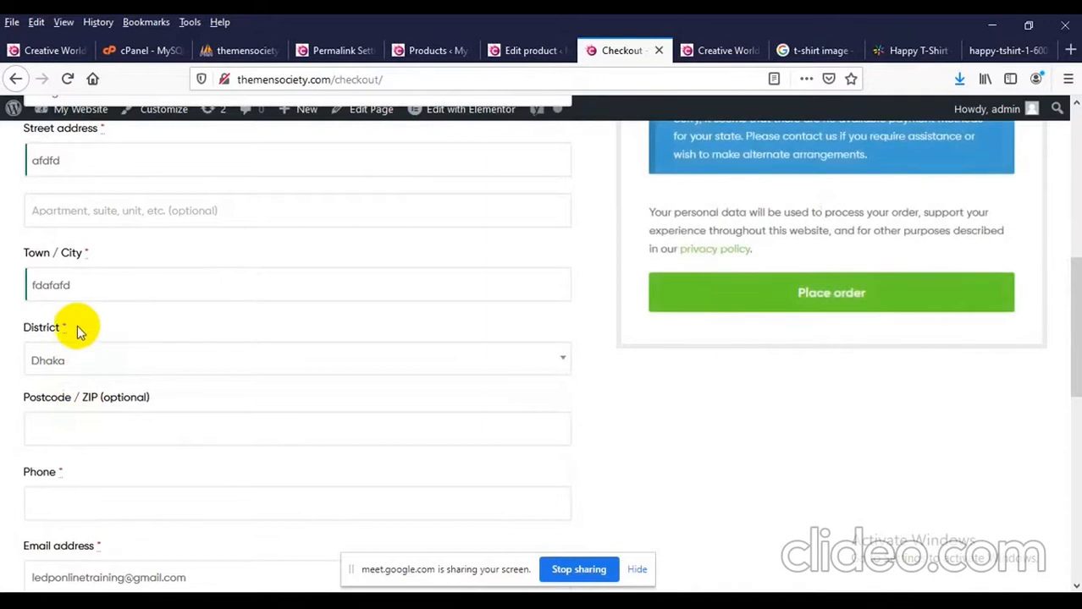
scroll(62, 430, down, 1)
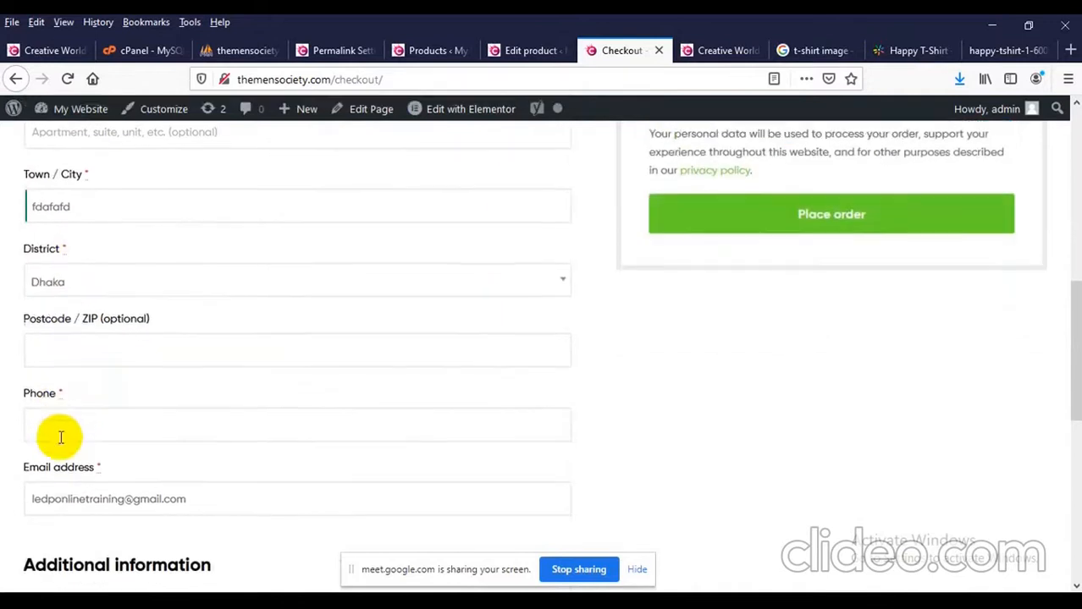
click(59, 424)
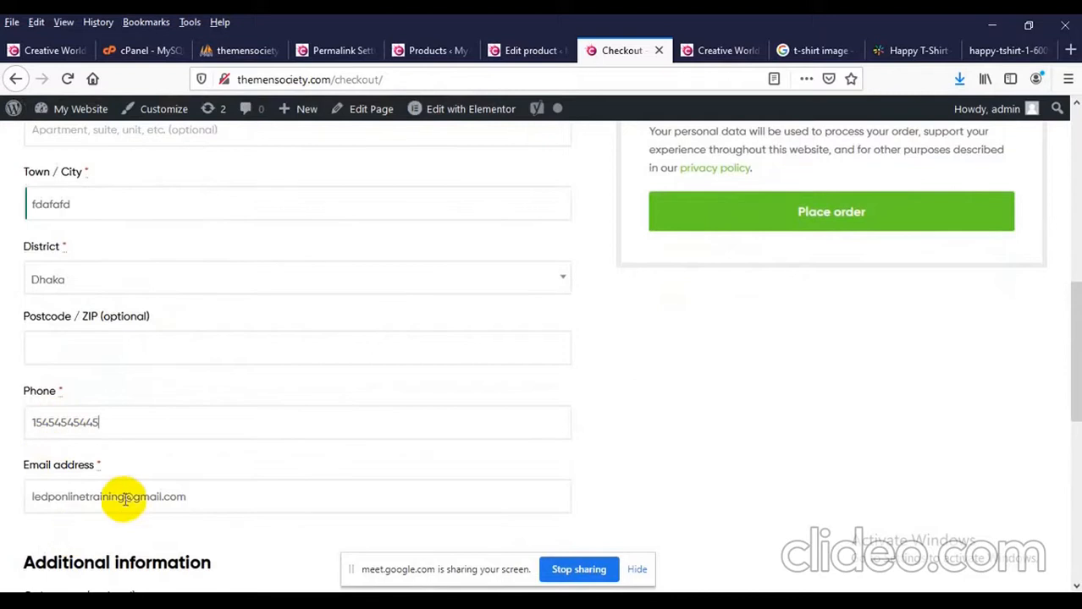
drag(172, 496, 36, 496)
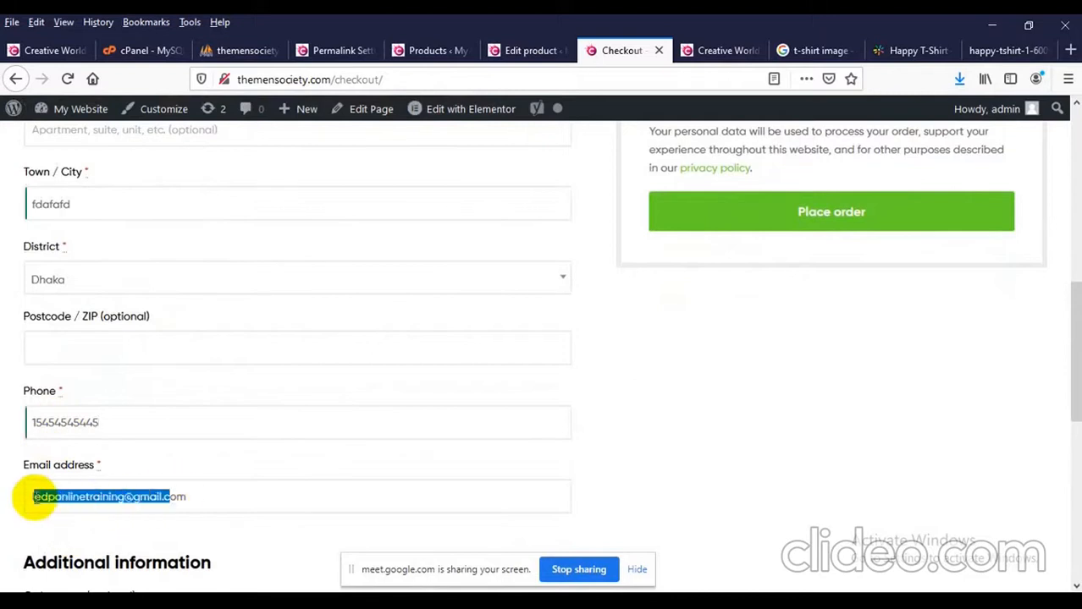
scroll(415, 464, up, 7)
scroll(391, 451, down, 12)
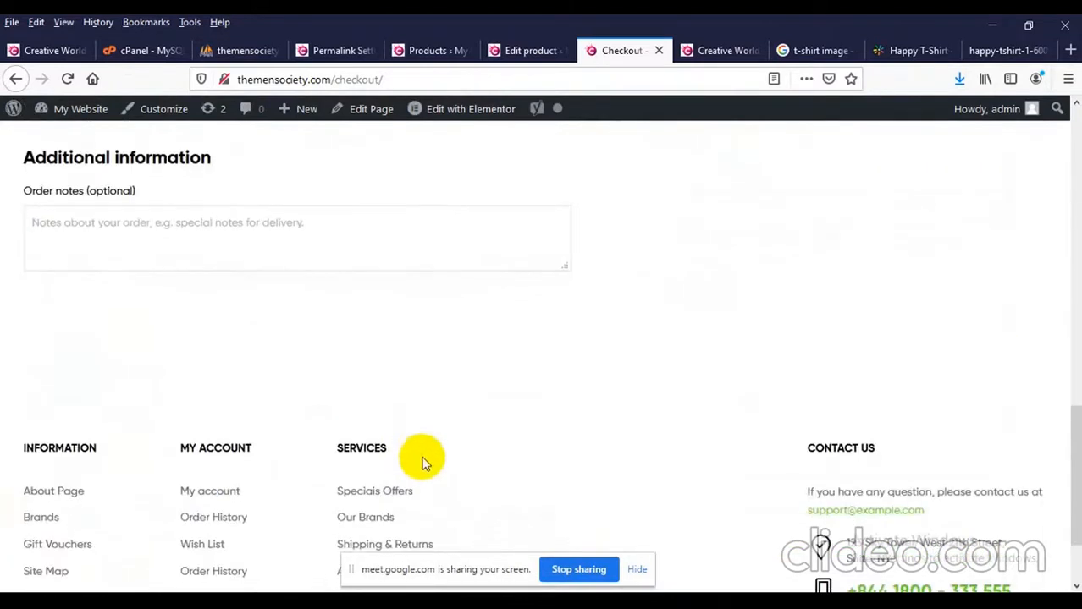
scroll(614, 367, up, 6)
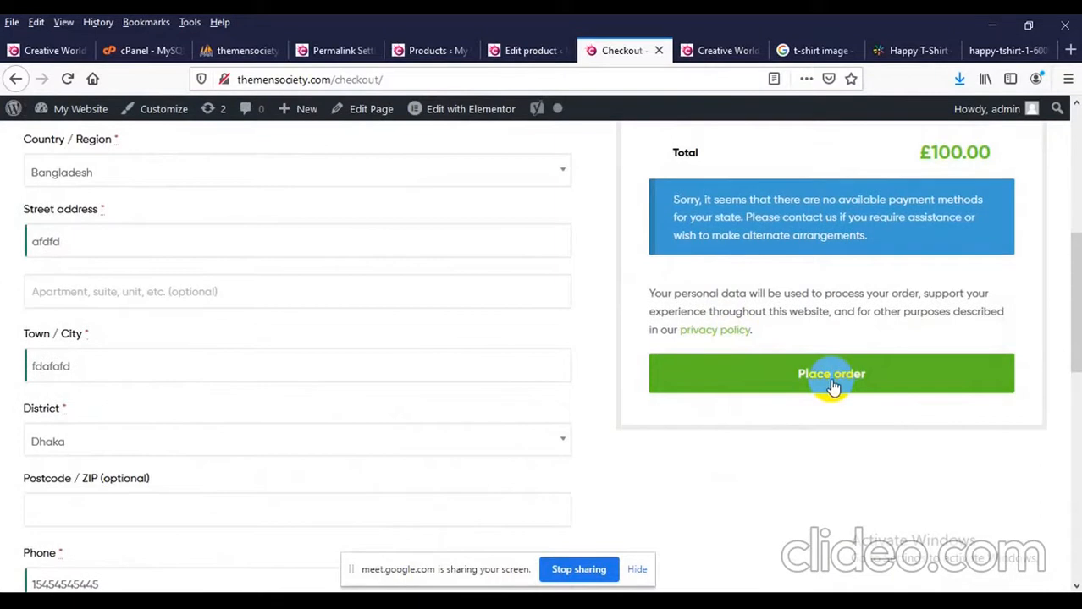
Step: Place the T-Shirt for men order from the checkout page
scroll(167, 348, up, 4)
scroll(807, 499, down, 4)
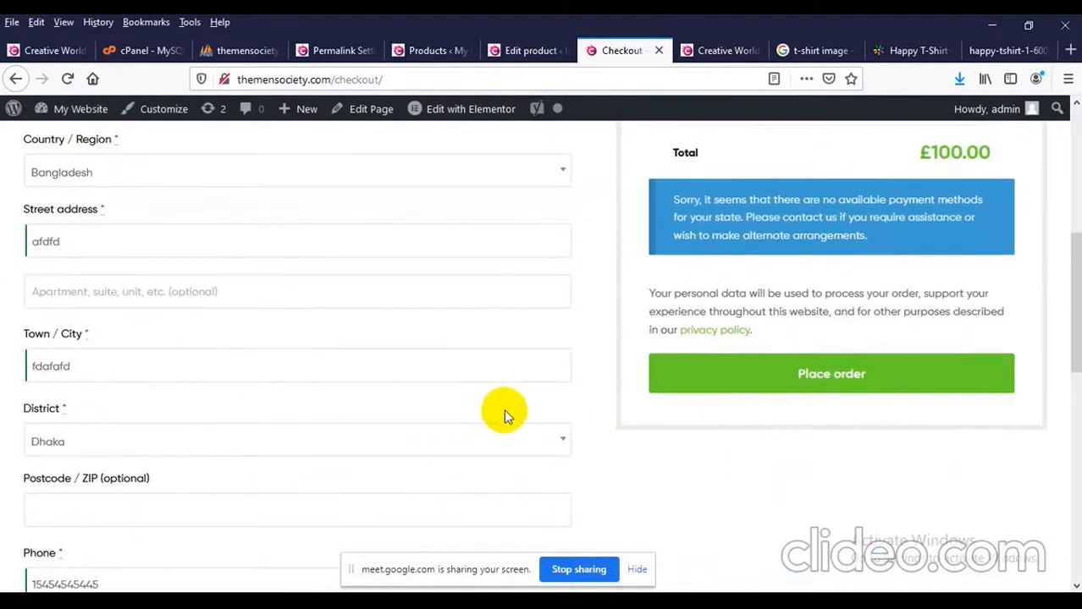
click(774, 378)
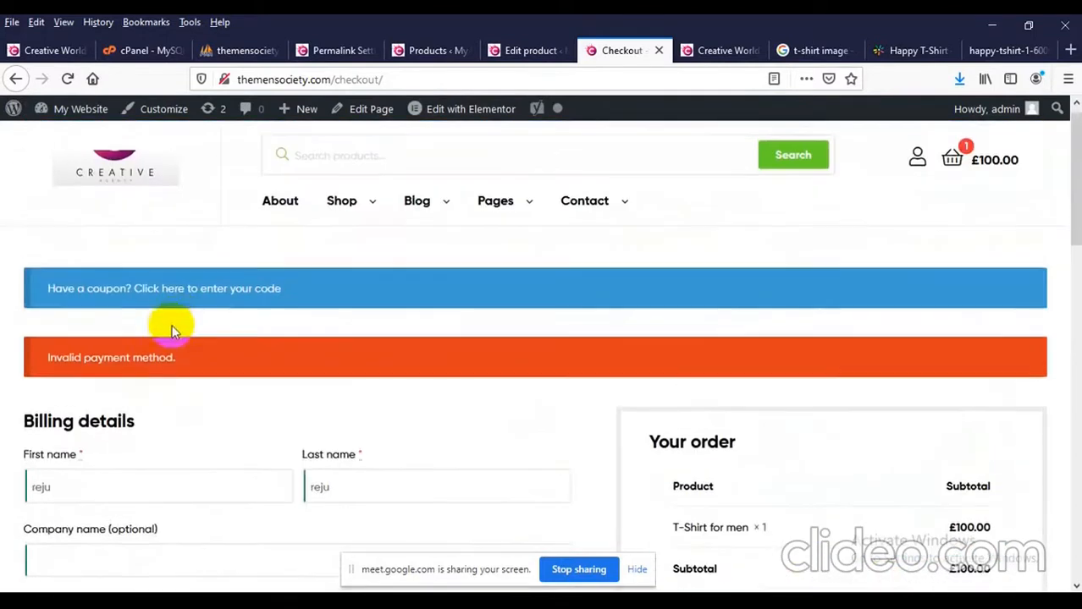
Step: Highlight the 'Invalid payment method' error and the 'no available payment methods' notice
drag(43, 387, 54, 358)
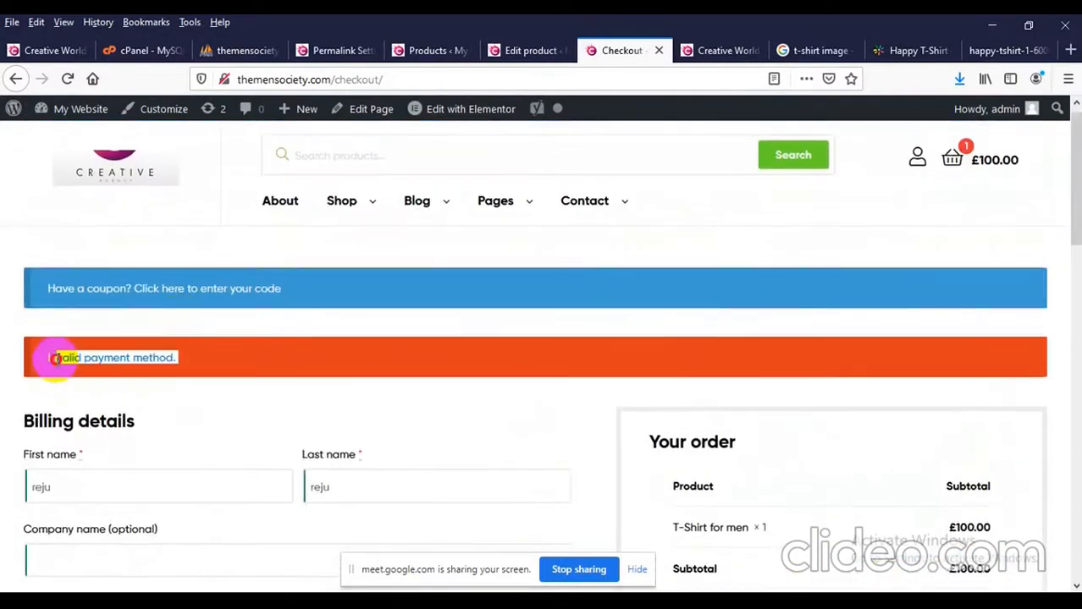
scroll(571, 407, down, 5)
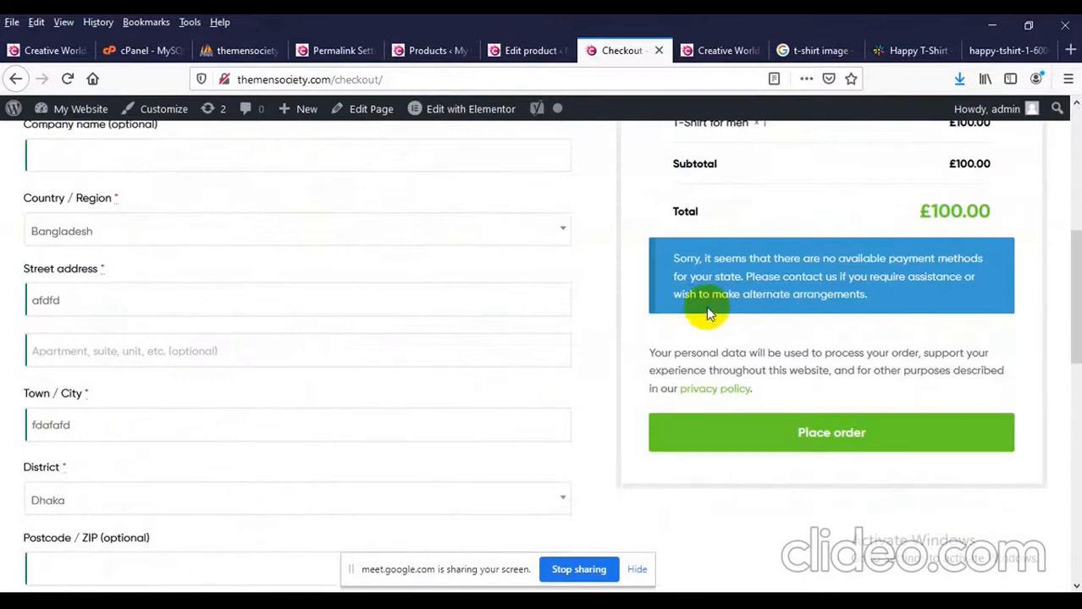
drag(703, 261, 853, 308)
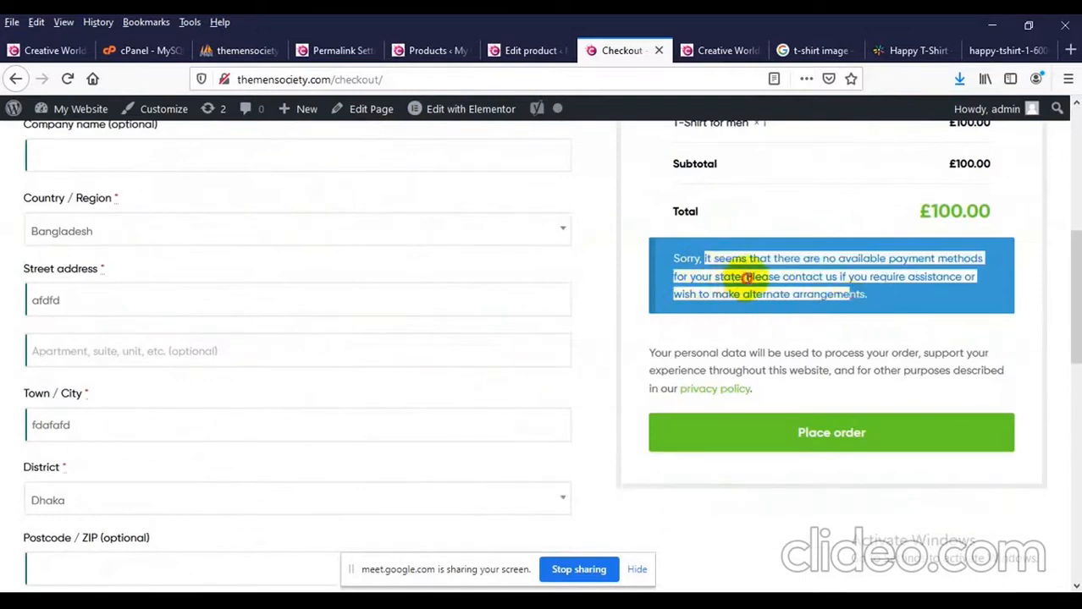
click(747, 276)
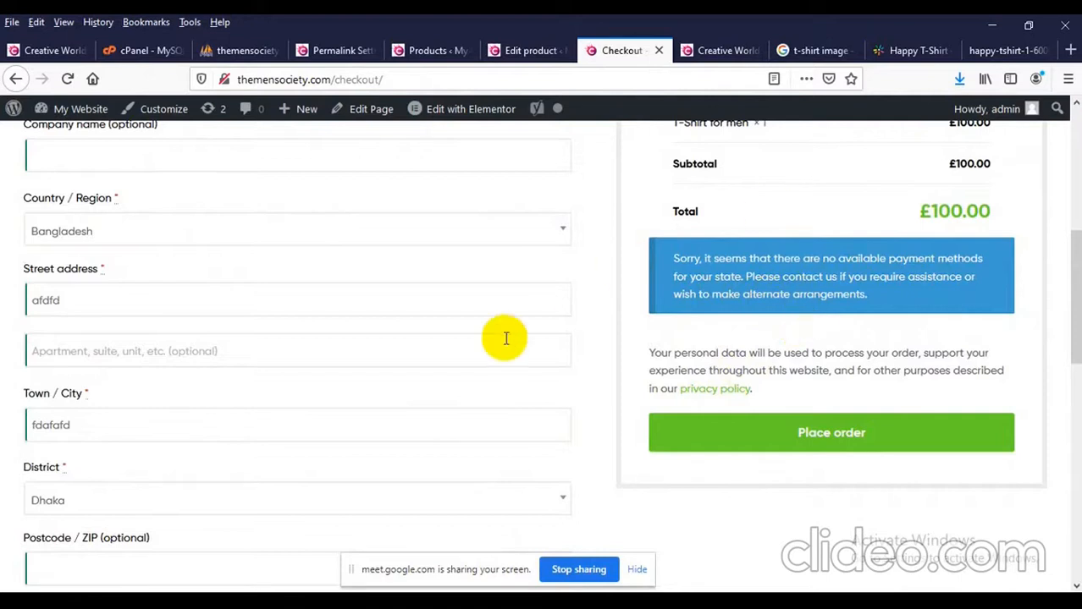
scroll(508, 330, up, 5)
click(349, 39)
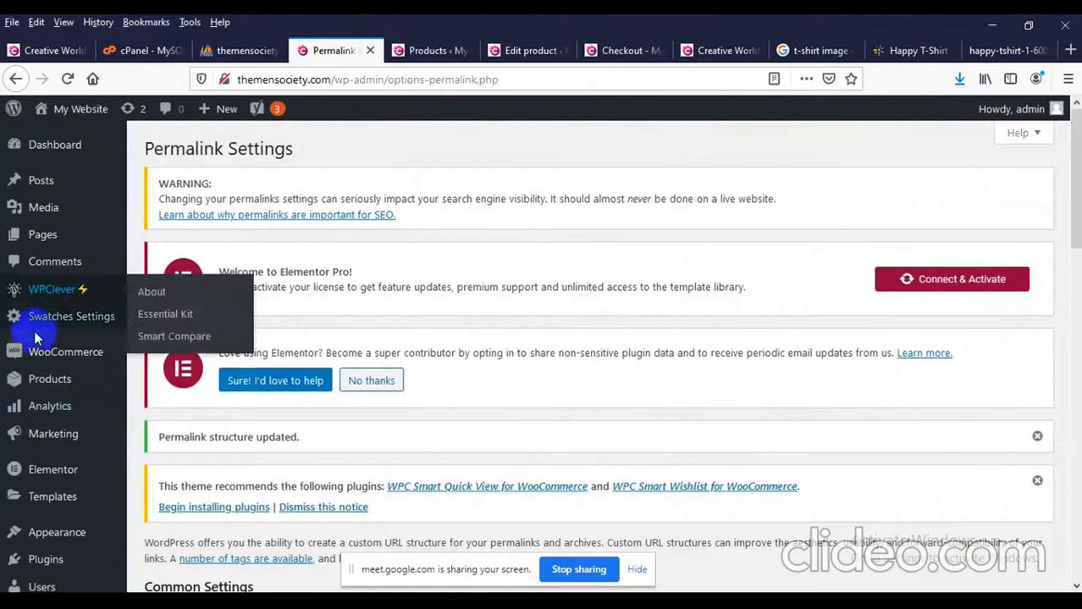
Step: Open the WooCommerce store setup and enter the store's first address line
click(52, 352)
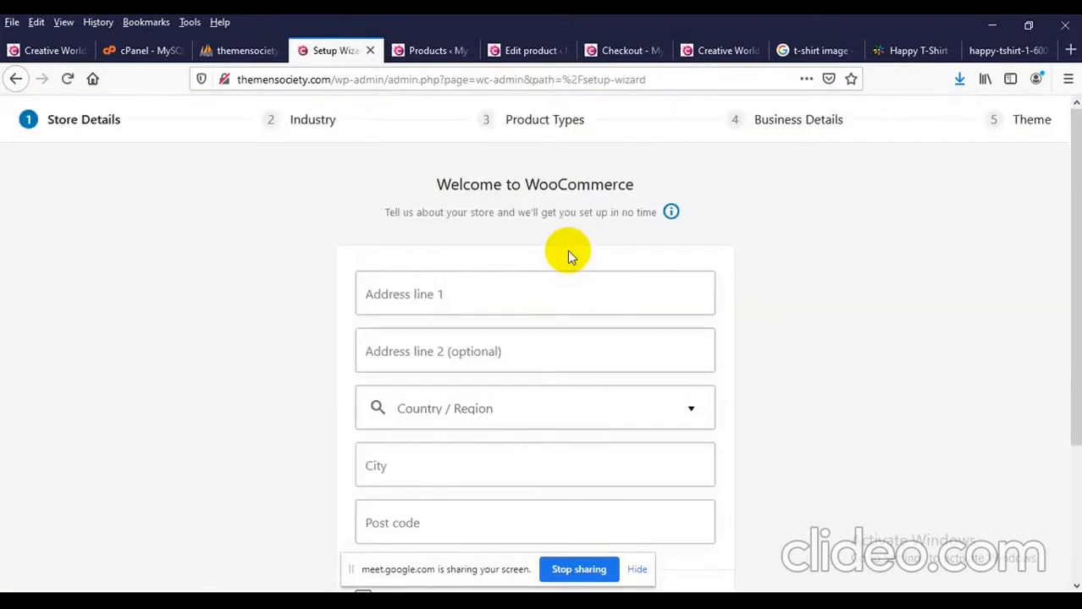
click(488, 302)
scroll(488, 302, down, 2)
scroll(457, 315, up, 2)
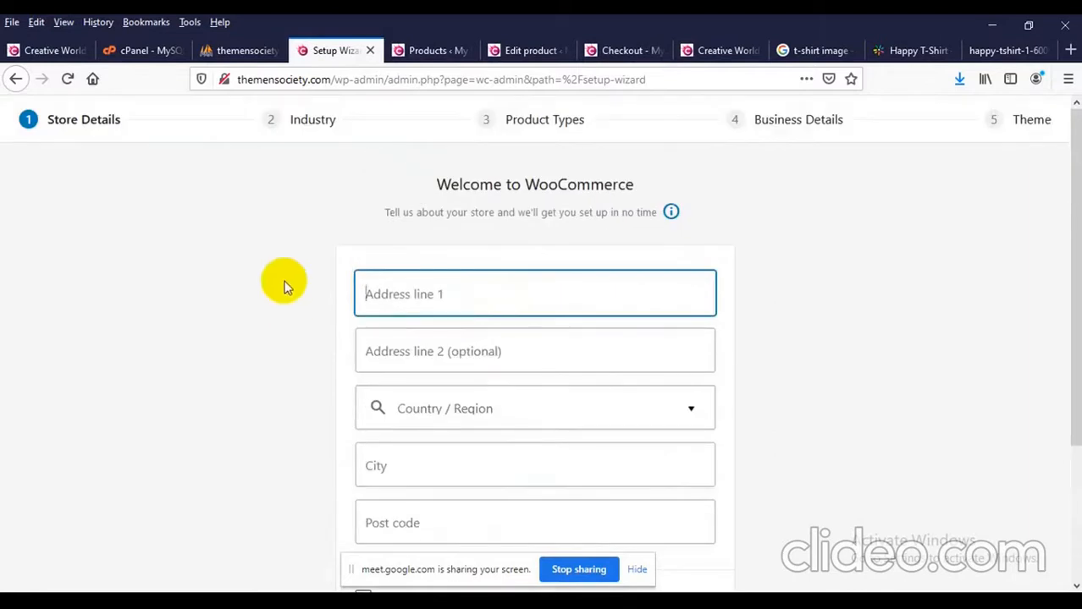
text(dh)
key(BackSpace)
key(BackSpace)
text(Dhaka)
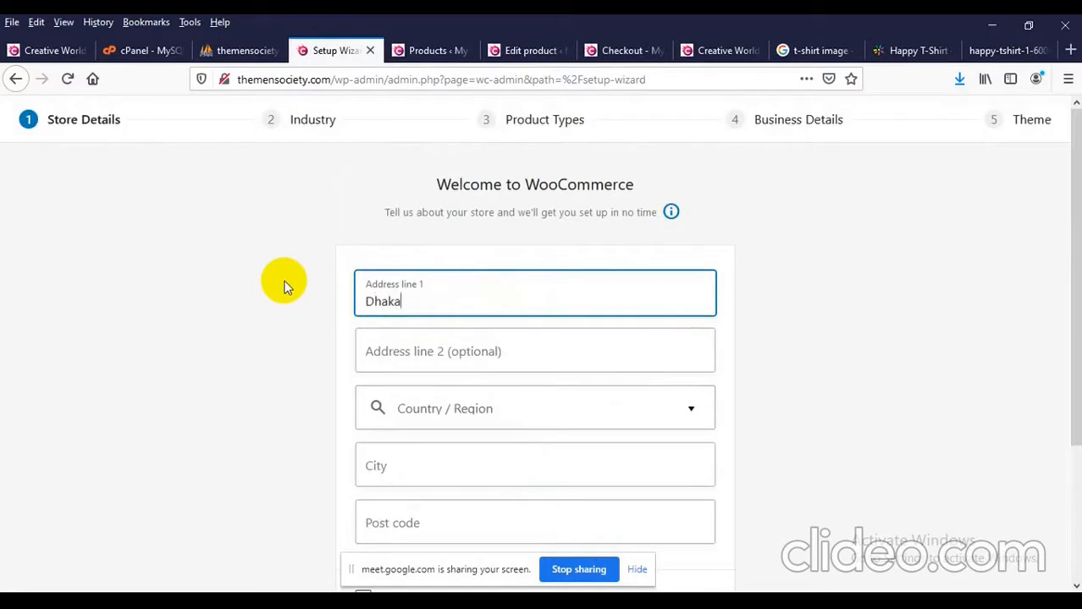
Step: Set the store country/region to Bangladesh — Dhaka
click(416, 412)
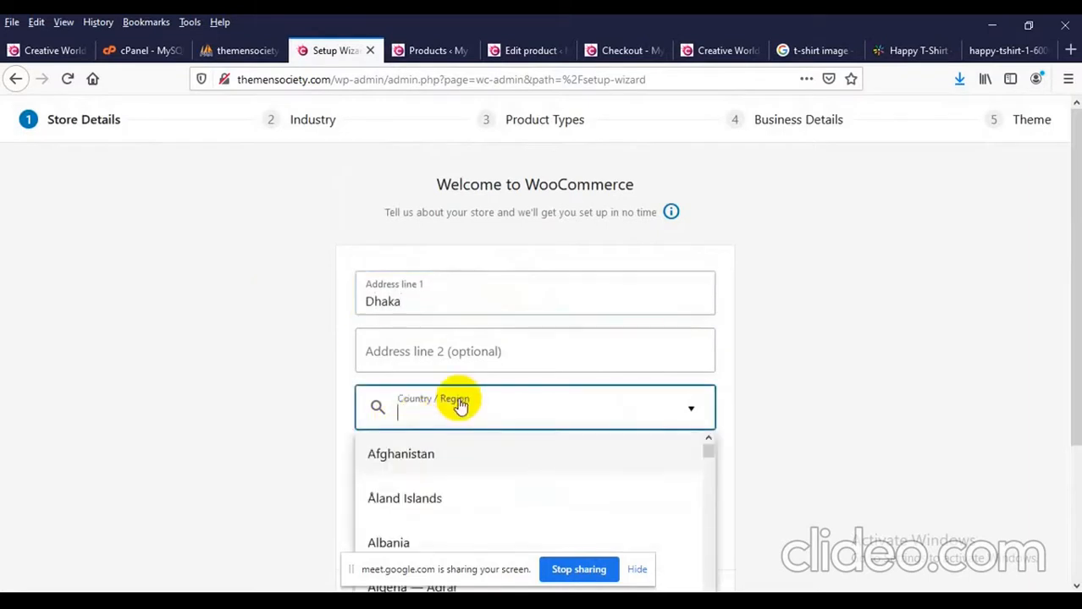
text(bangladesh)
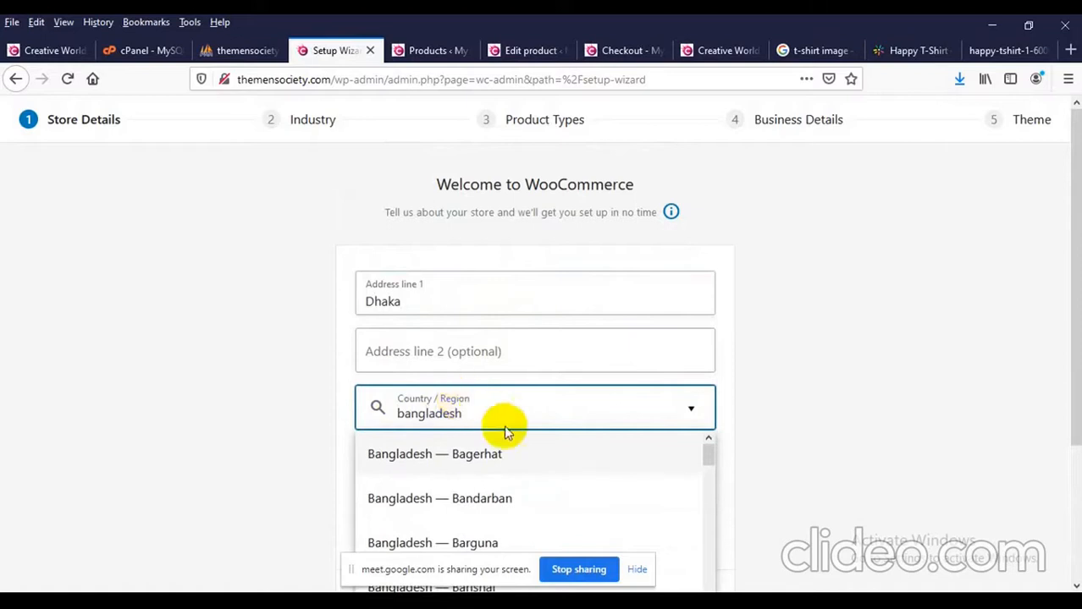
scroll(535, 442, down, 2)
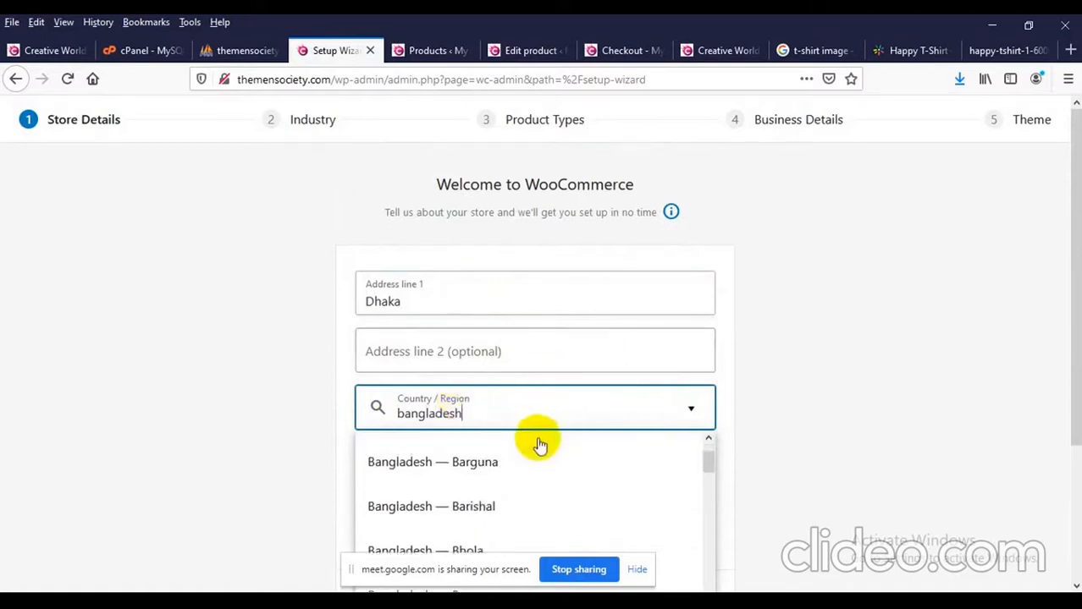
scroll(536, 483, up, 2)
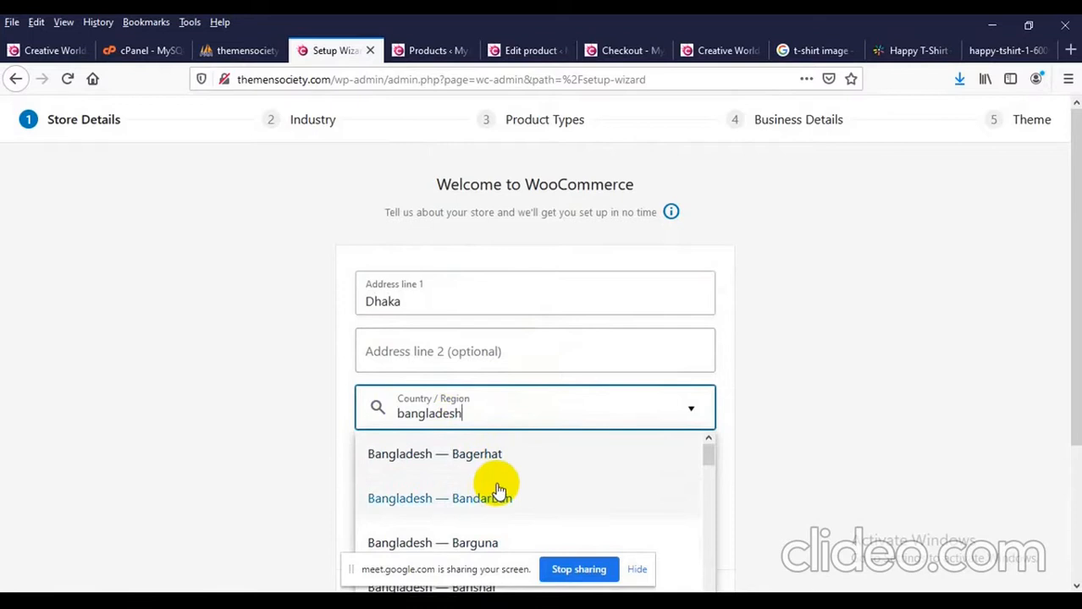
text(d)
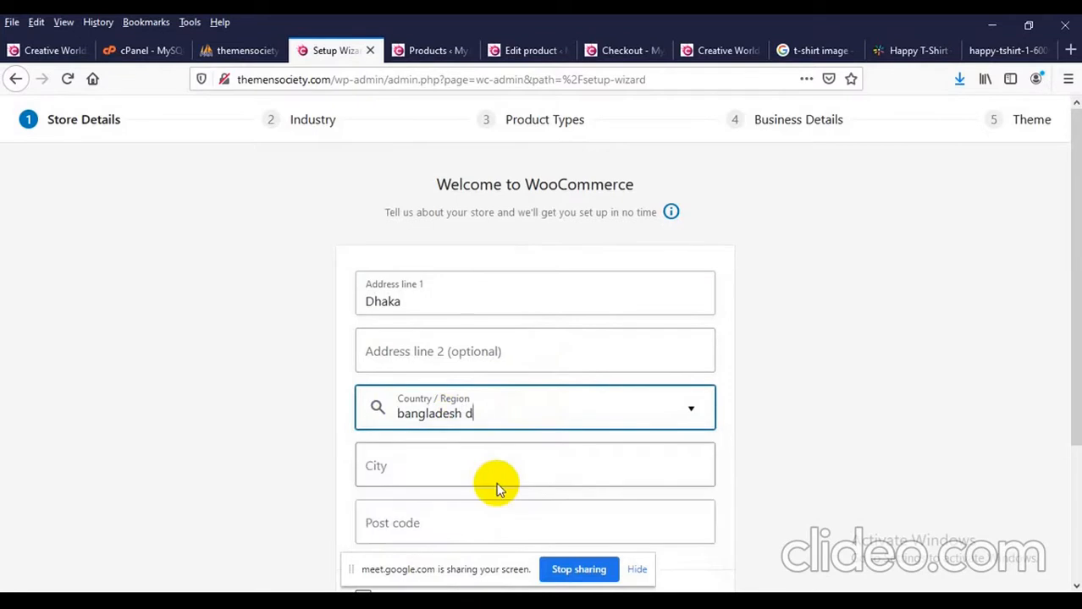
key(BackSpace)
key(BackSpace)
key(BackSpace)
key(BackSpace)
key(BackSpace)
key(BackSpace)
key(BackSpace)
key(BackSpace)
key(BackSpace)
key(BackSpace)
key(BackSpace)
text(b)
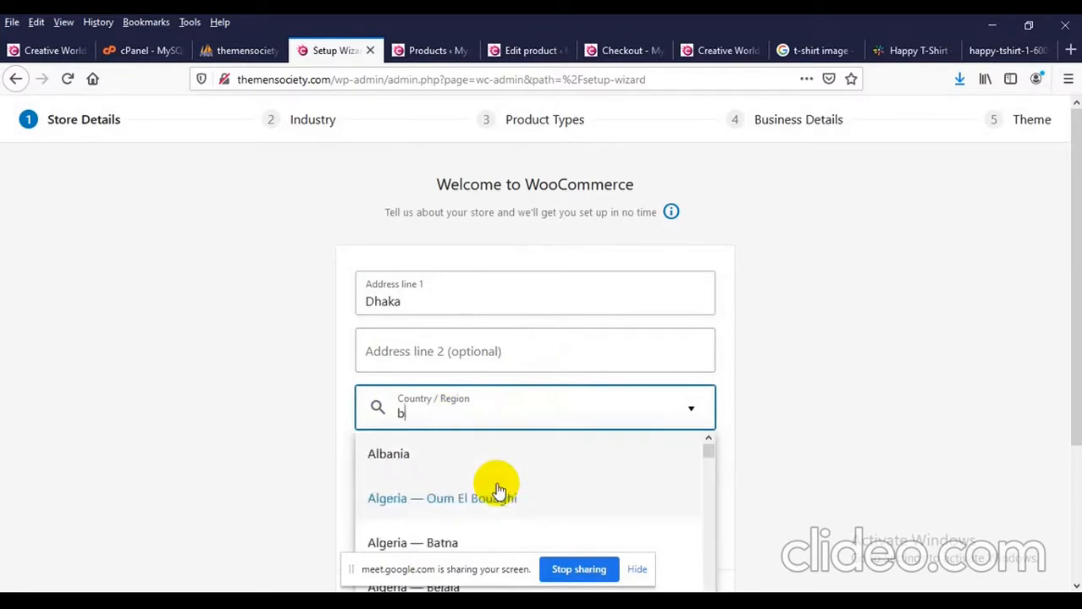
text(angladesh)
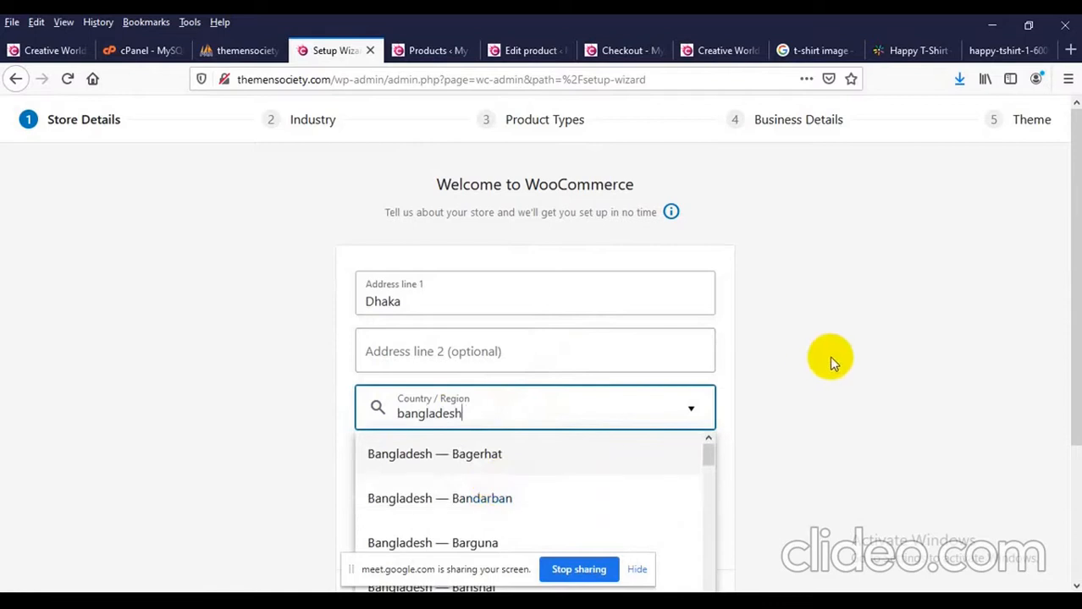
scroll(830, 356, down, 2)
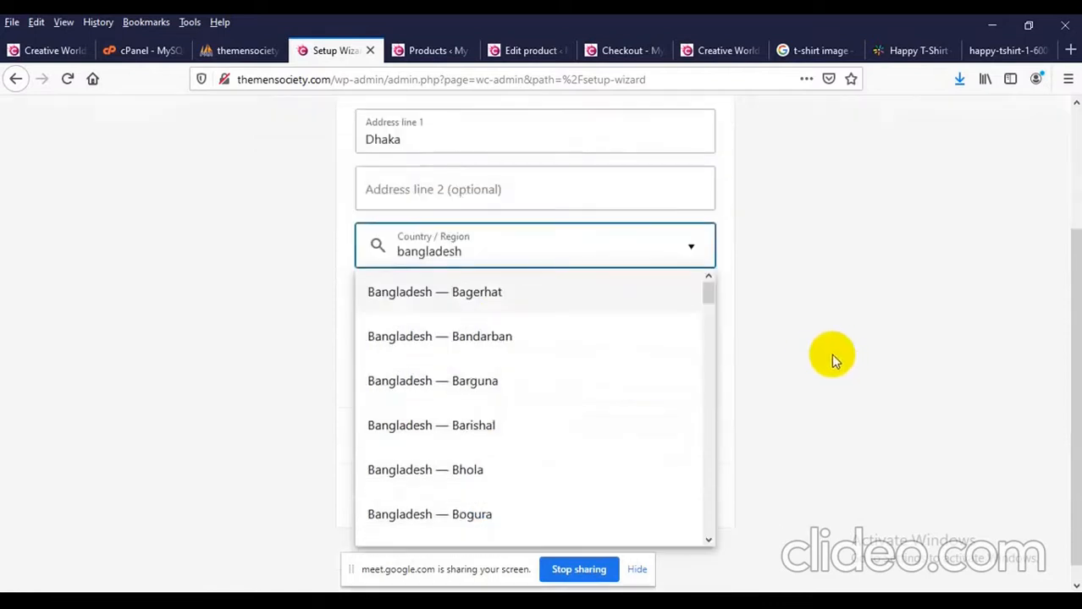
scroll(487, 414, down, 5)
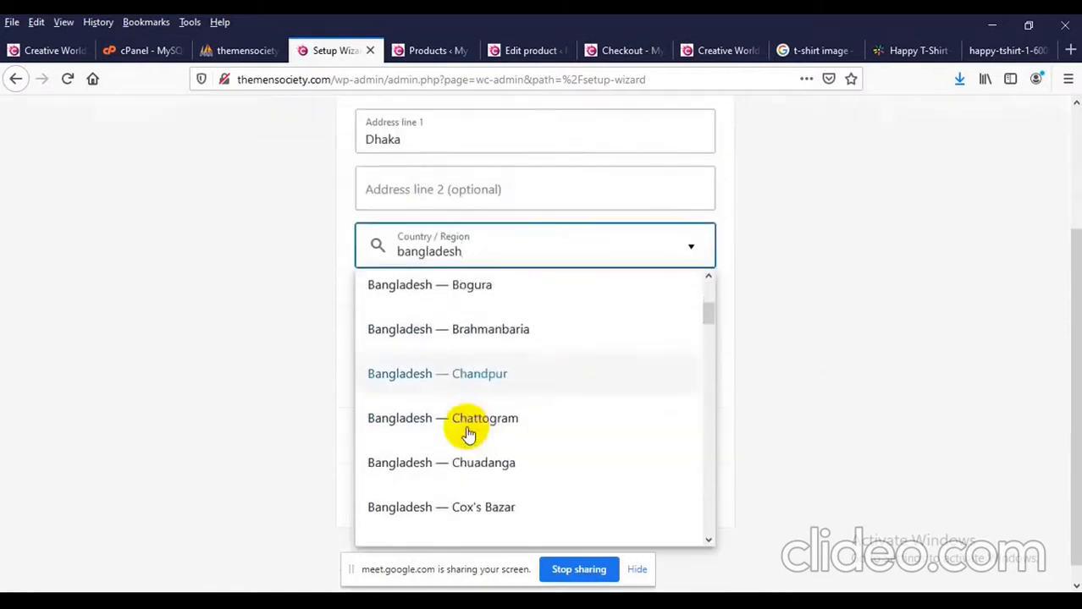
click(459, 423)
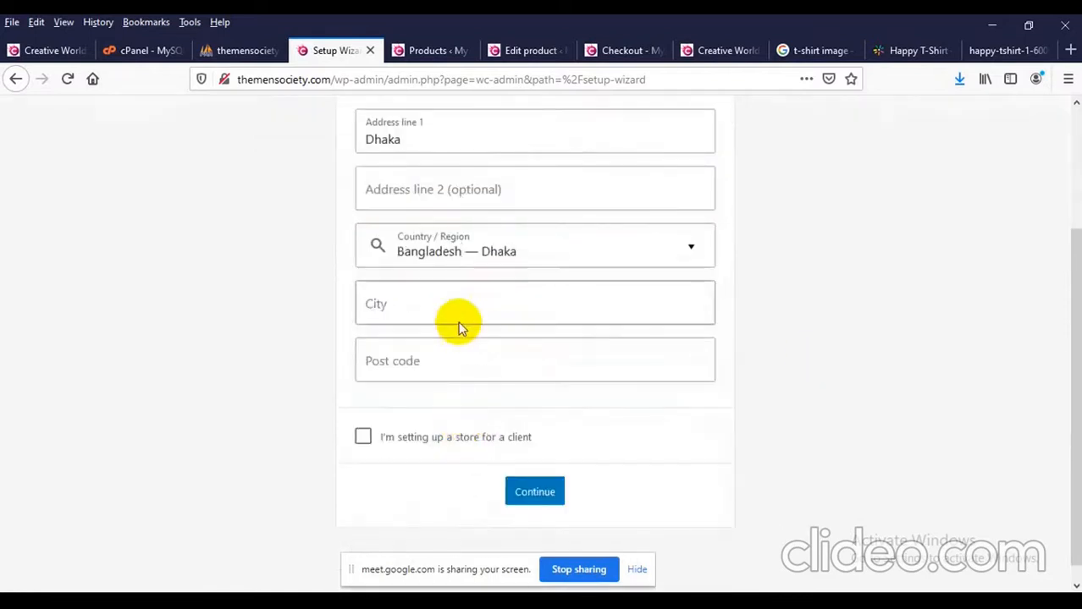
Step: Enter city Dhaka and post code 1207, mark it a client's store, and continue past data-sharing
click(429, 310)
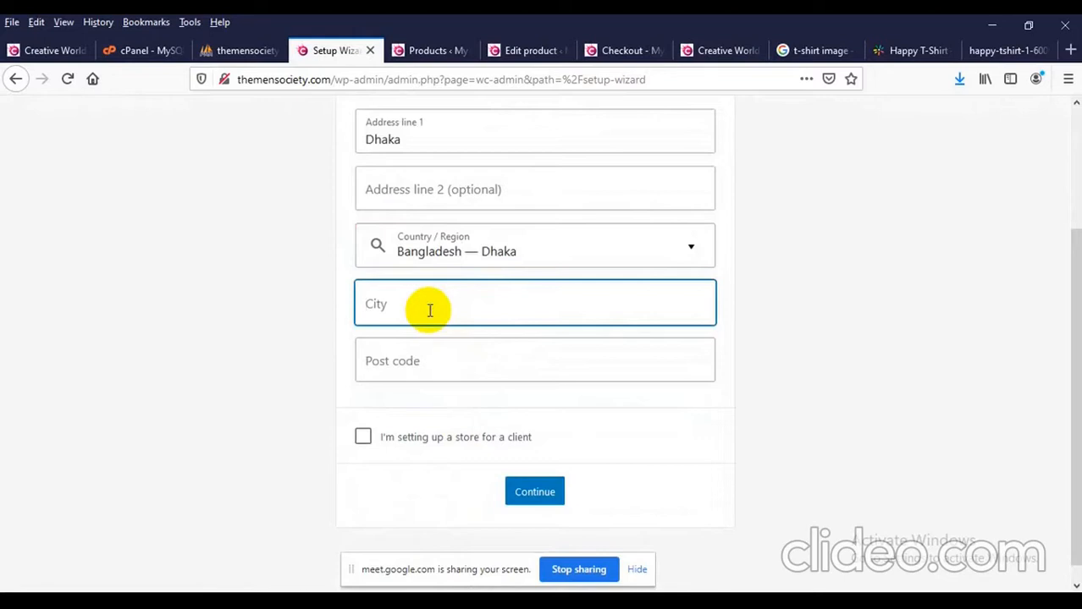
text(Dhaka)
key(Tab)
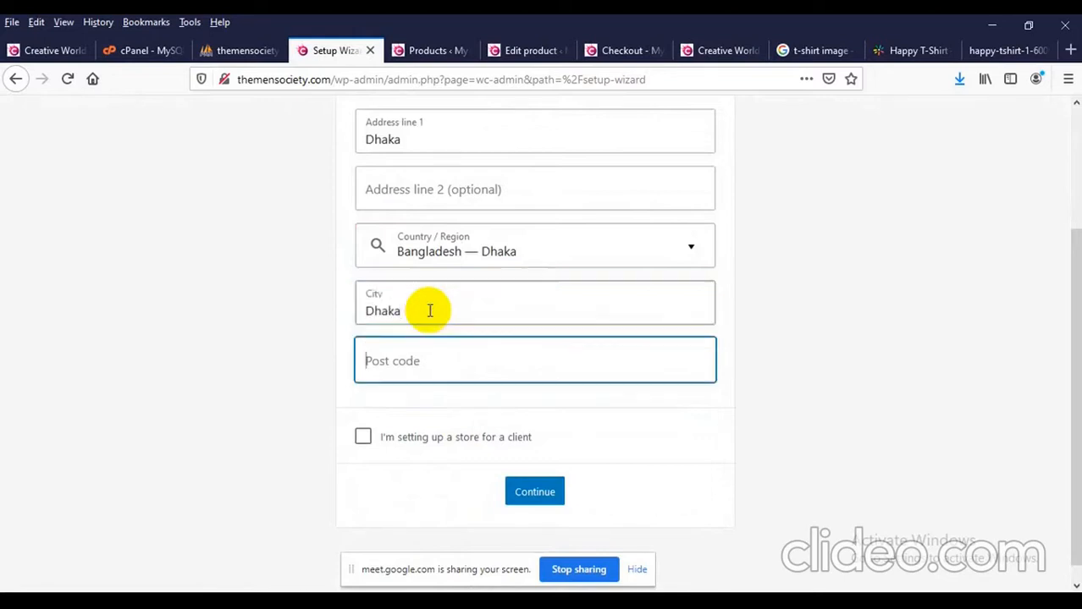
text(1207)
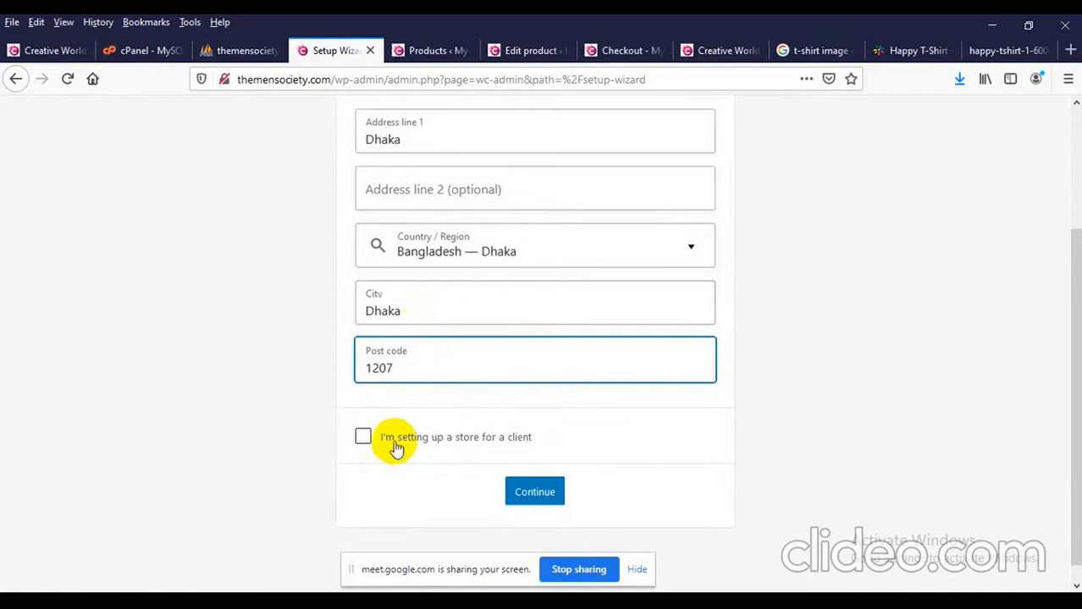
click(458, 442)
click(535, 492)
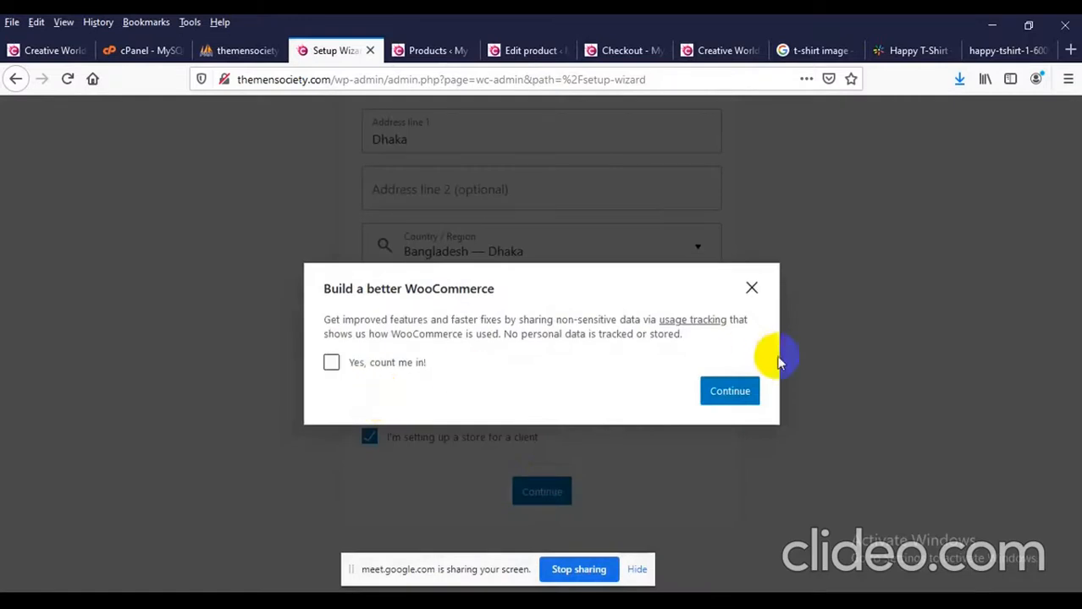
click(733, 388)
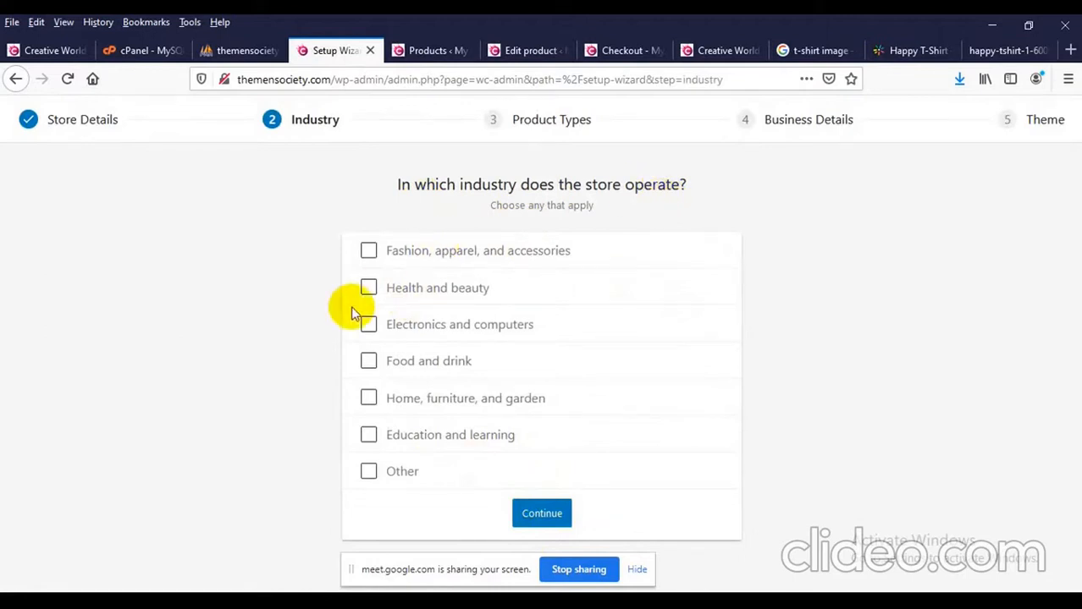
Step: Select Fashion, Electronics, Food and drink, and Home/furniture/garden as industries, leaving Other unticked
click(471, 252)
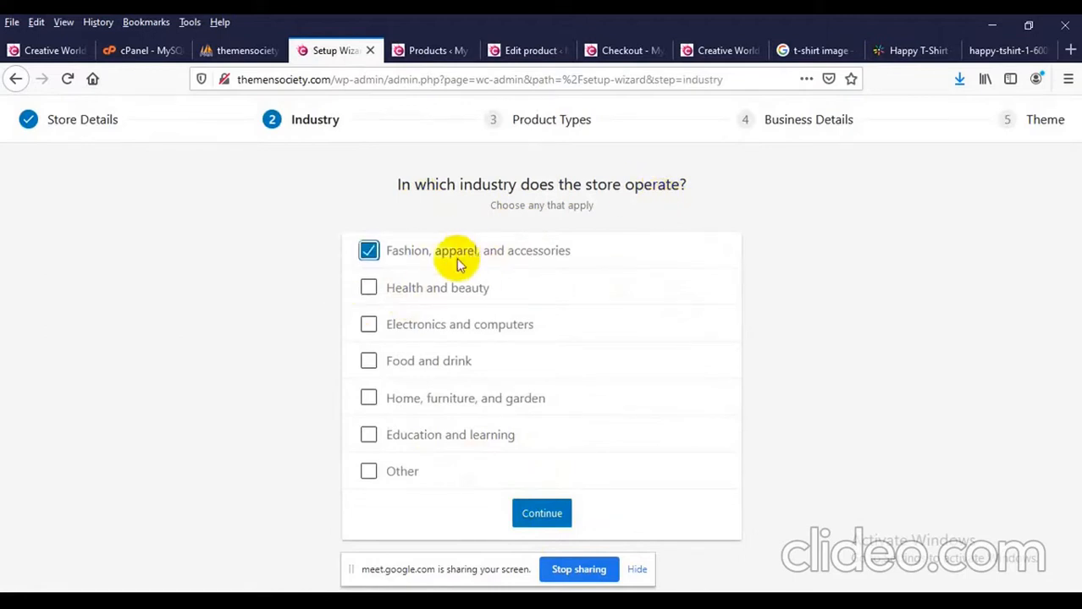
click(419, 325)
click(379, 362)
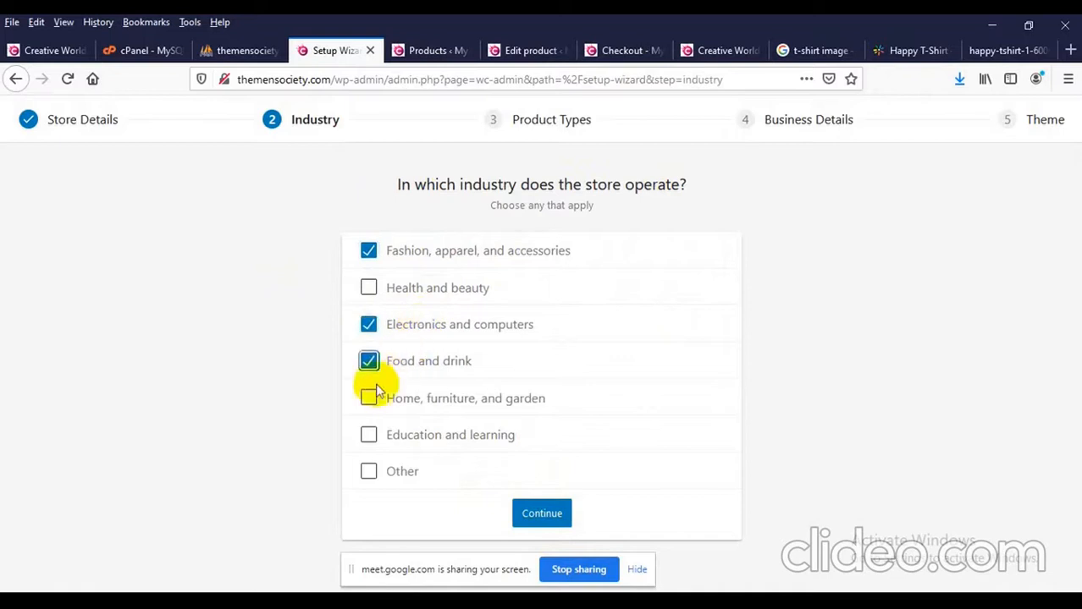
click(404, 398)
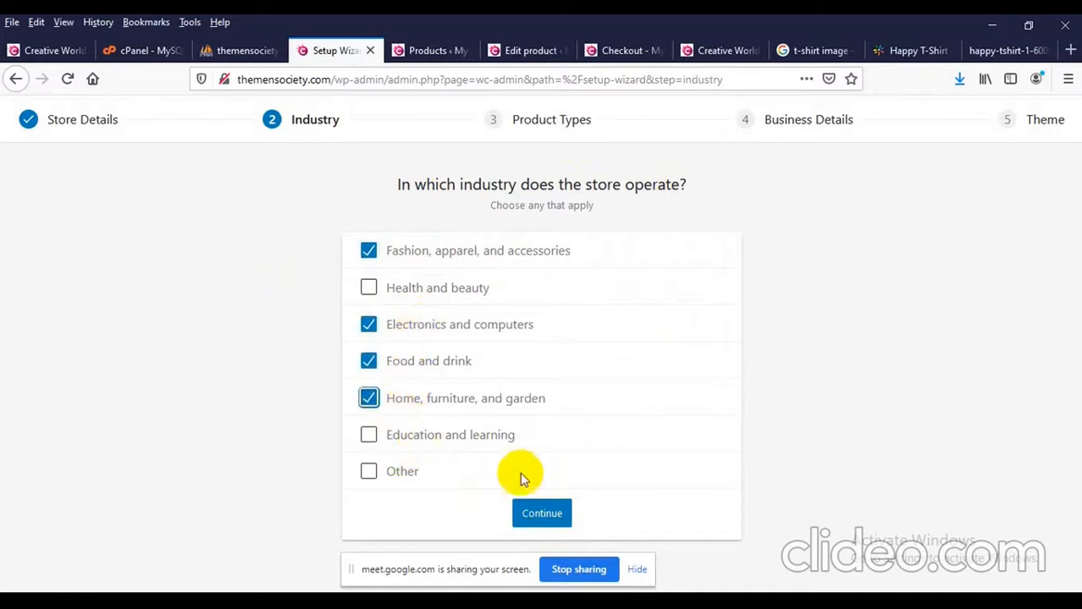
click(396, 480)
scroll(415, 440, down, 1)
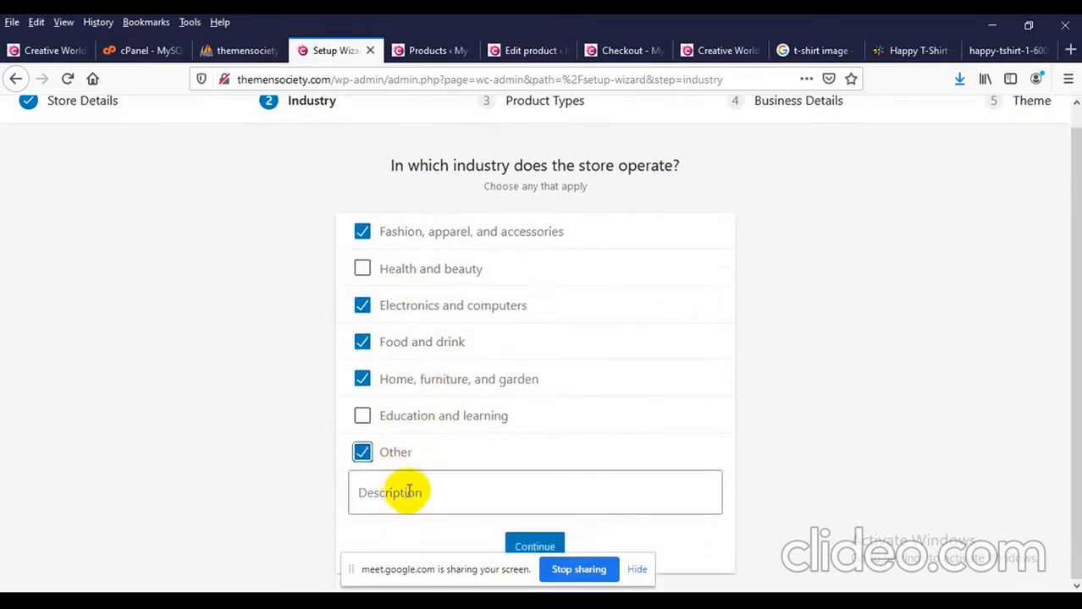
click(398, 457)
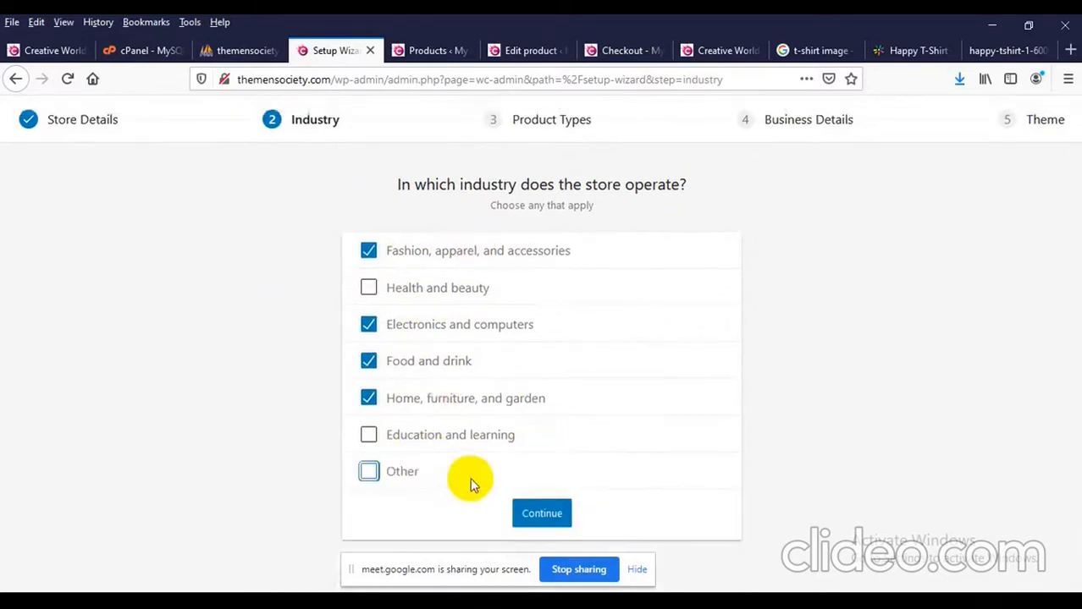
click(544, 513)
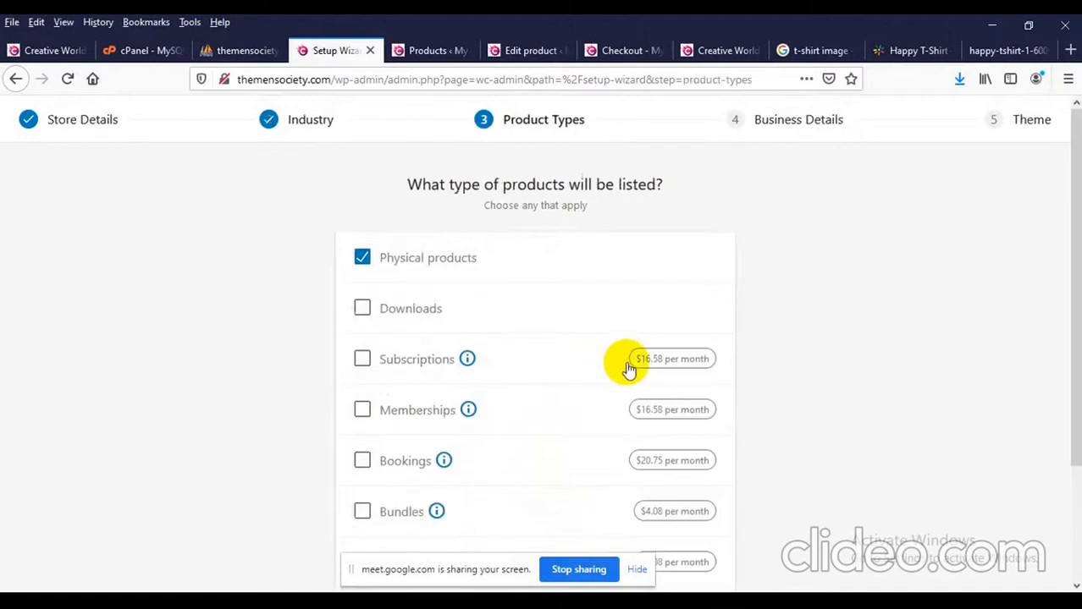
Step: Continue past Product Types with only Physical products selected
scroll(627, 369, down, 3)
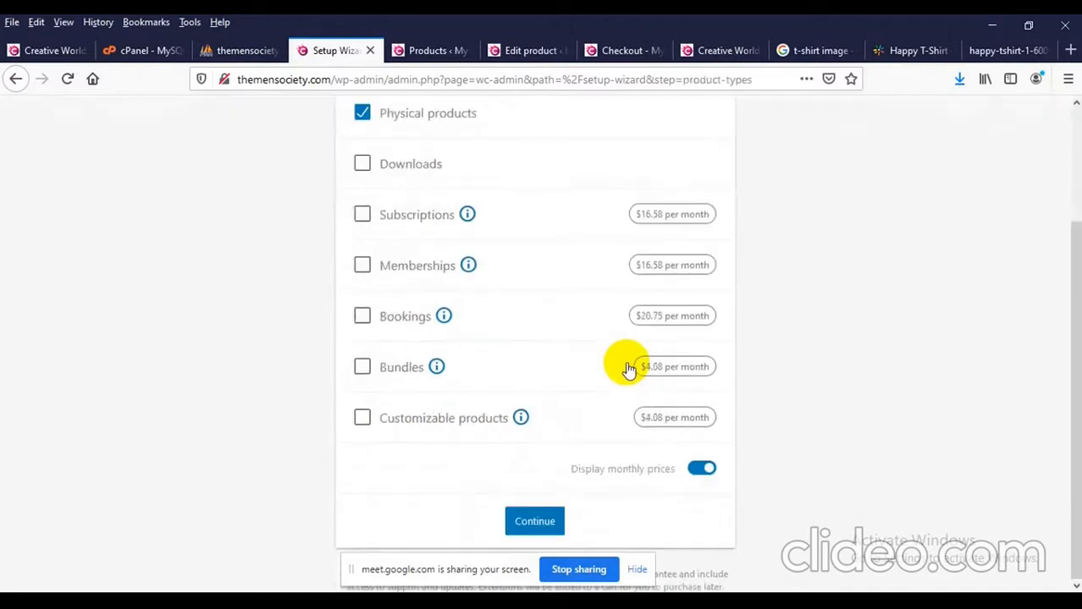
scroll(428, 302, up, 3)
scroll(412, 286, down, 3)
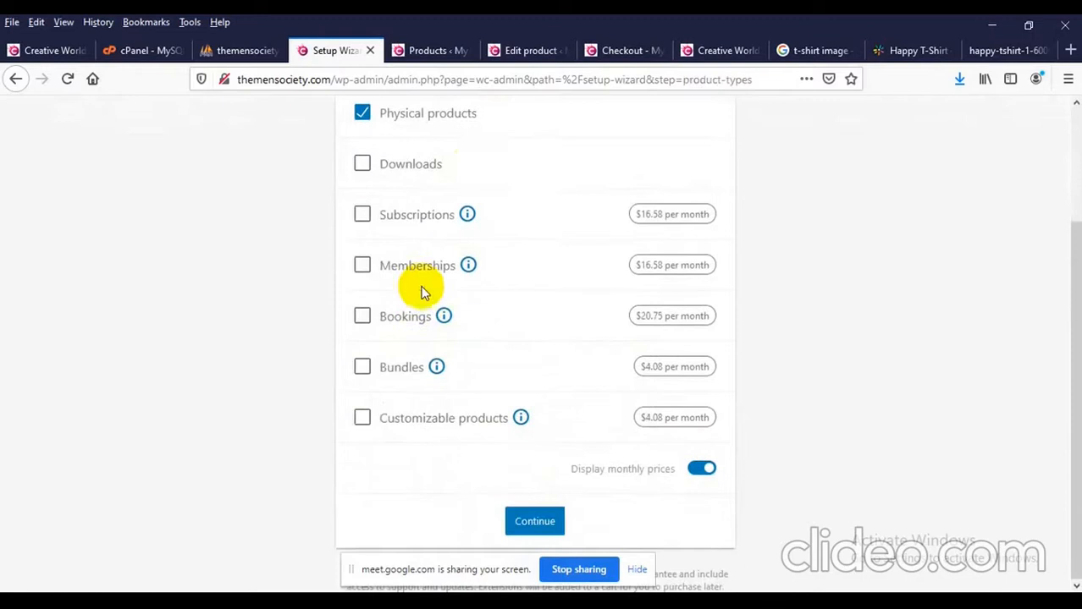
scroll(434, 223, up, 2)
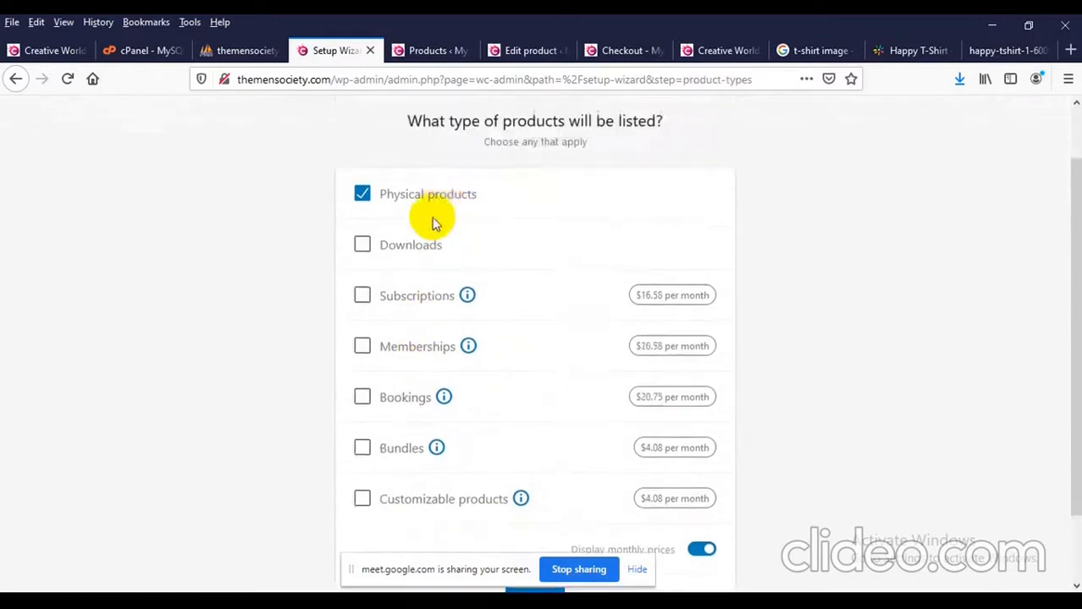
scroll(507, 415, down, 2)
scroll(512, 415, up, 1)
scroll(510, 420, down, 1)
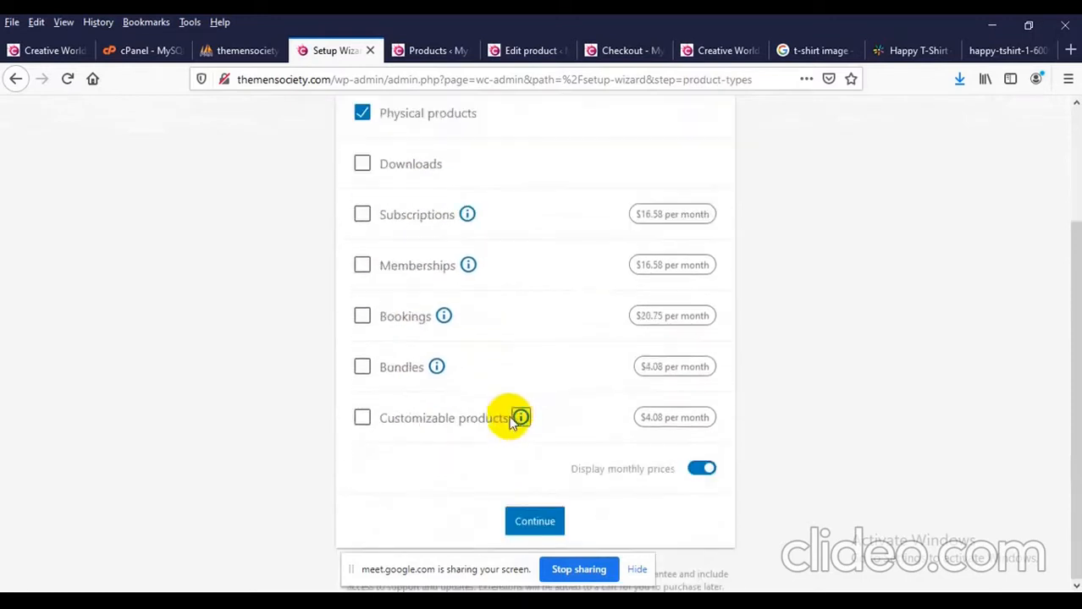
click(534, 520)
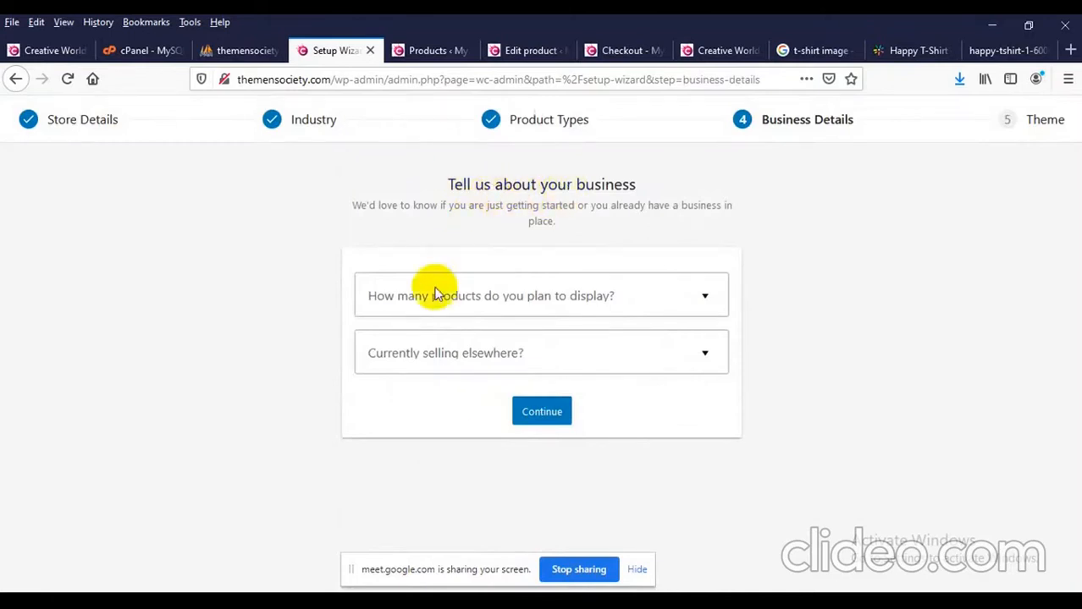
Step: Answer 11 - 100 planned products and No to selling elsewhere
click(548, 303)
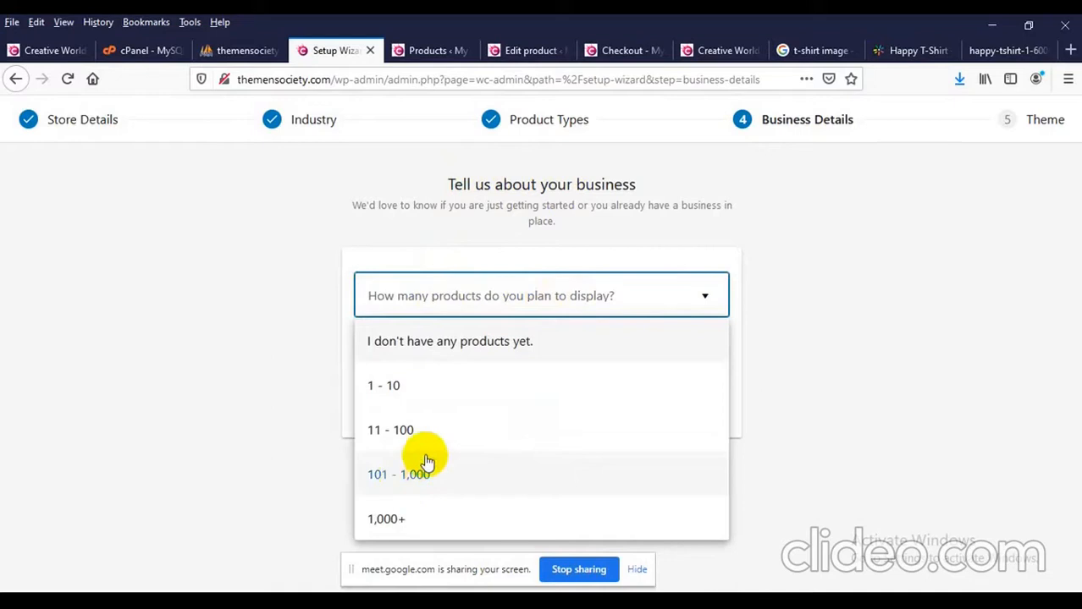
click(398, 432)
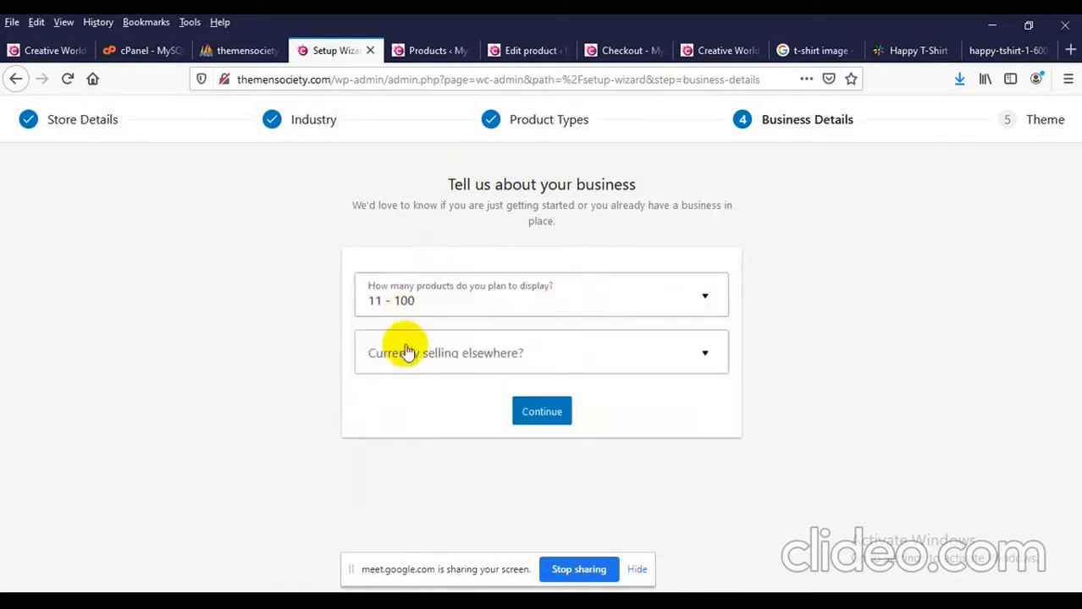
click(406, 354)
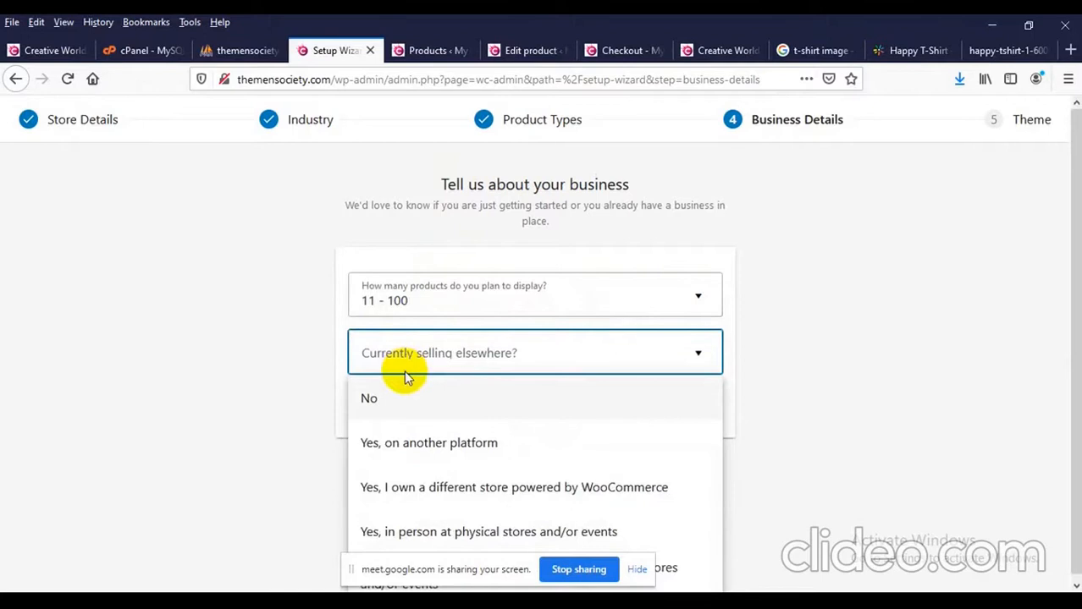
scroll(200, 326, down, 1)
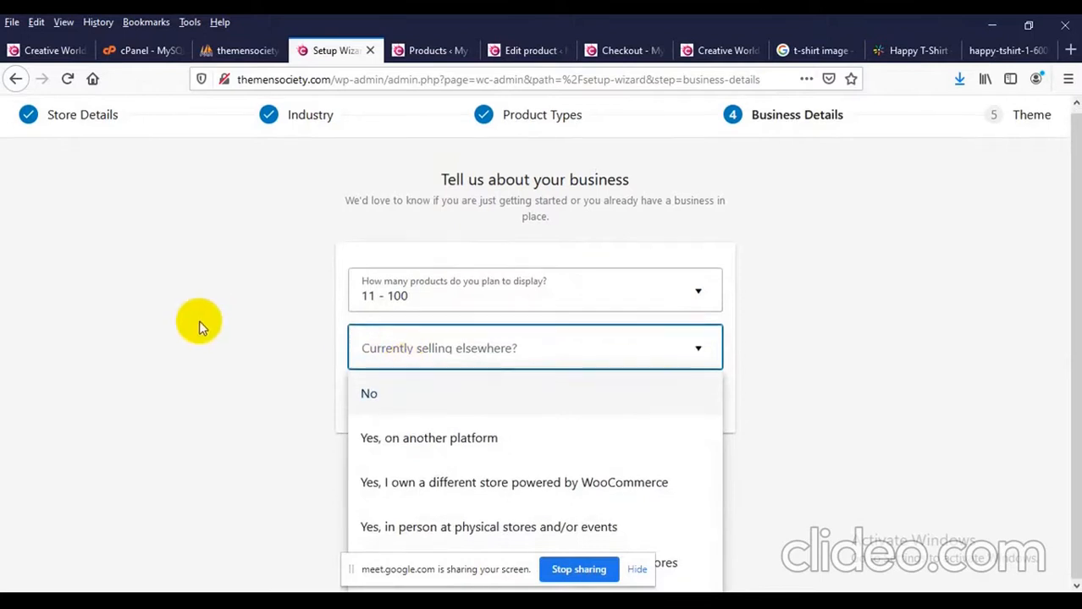
click(374, 385)
scroll(279, 364, down, 3)
scroll(277, 361, up, 2)
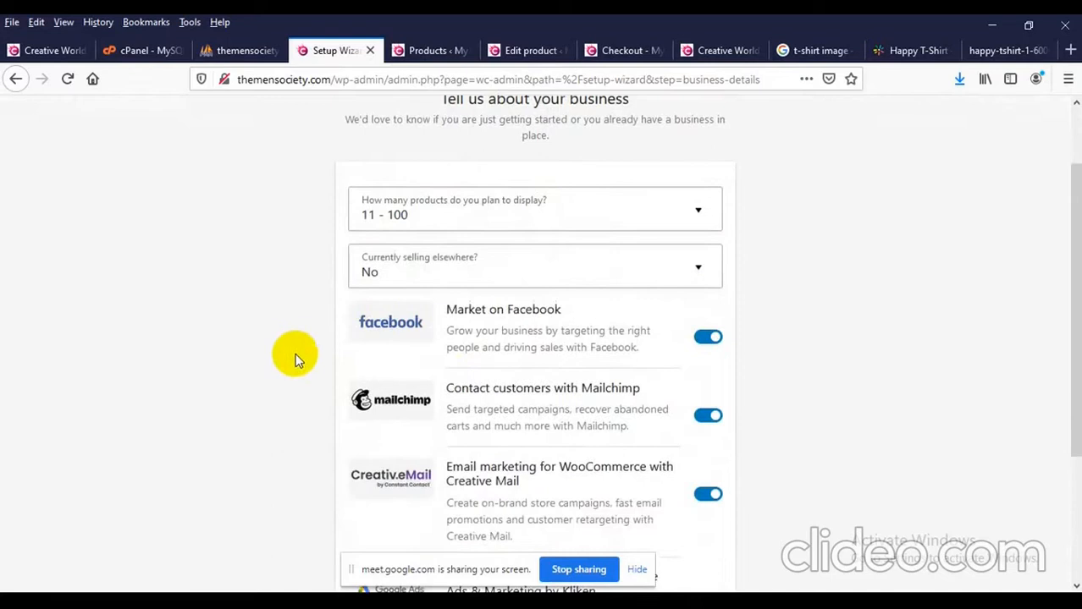
scroll(442, 343, down, 2)
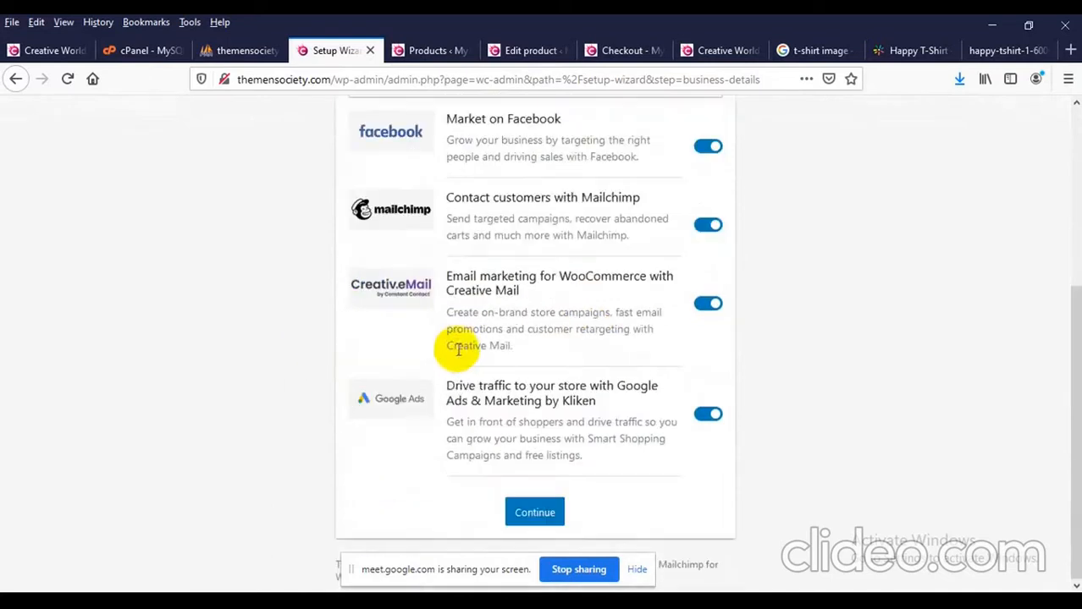
Step: Turn off Mailchimp, Creative Mail and Google Ads, keeping only Facebook, and submit
click(715, 225)
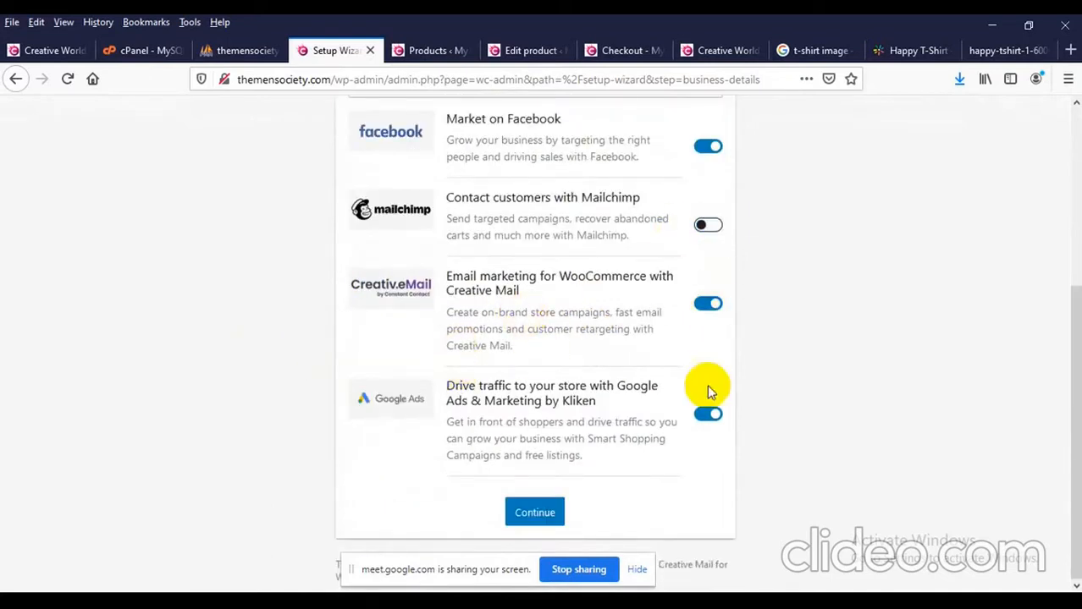
click(702, 305)
click(714, 427)
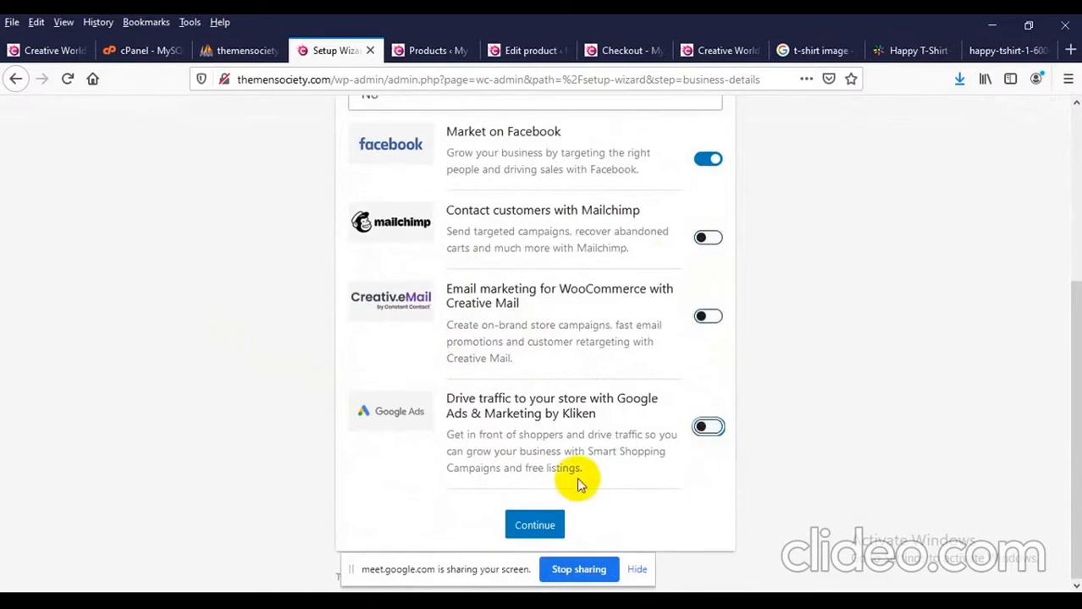
click(541, 525)
scroll(152, 351, up, 3)
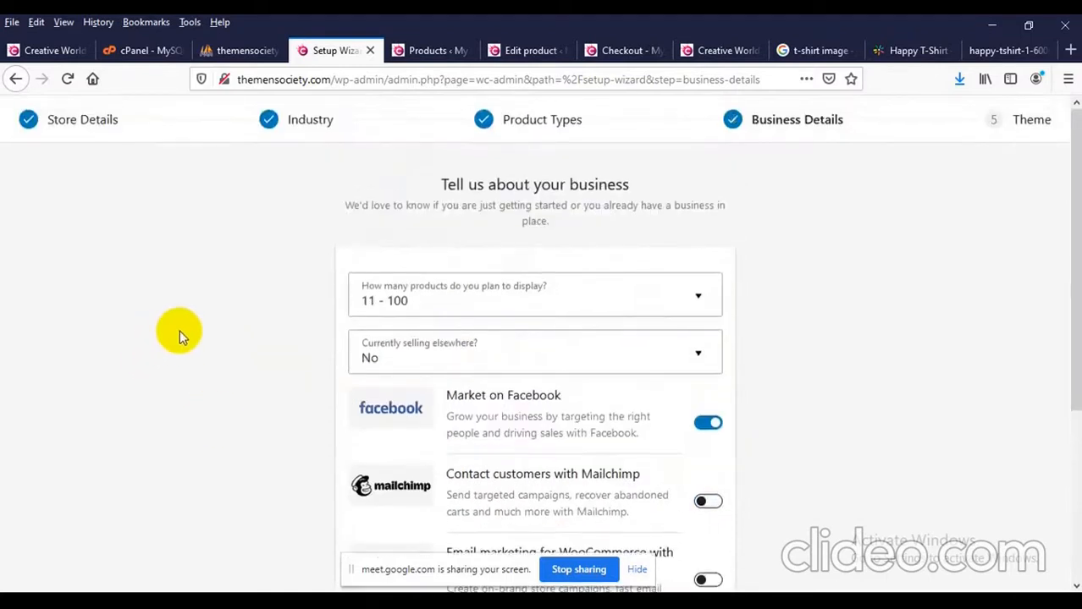
scroll(179, 330, down, 3)
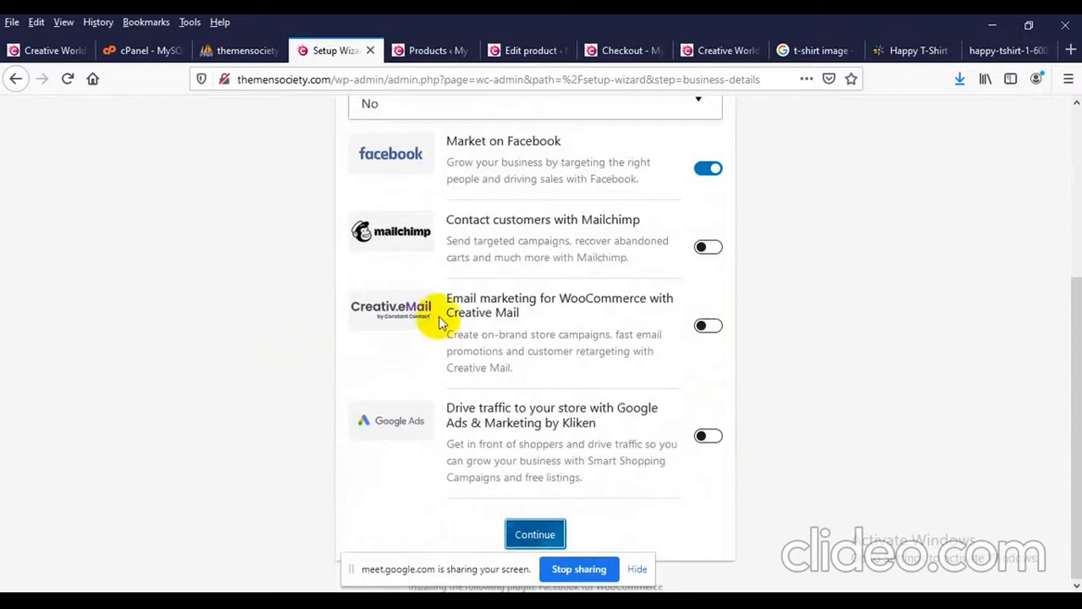
scroll(433, 326, up, 2)
scroll(429, 327, up, 1)
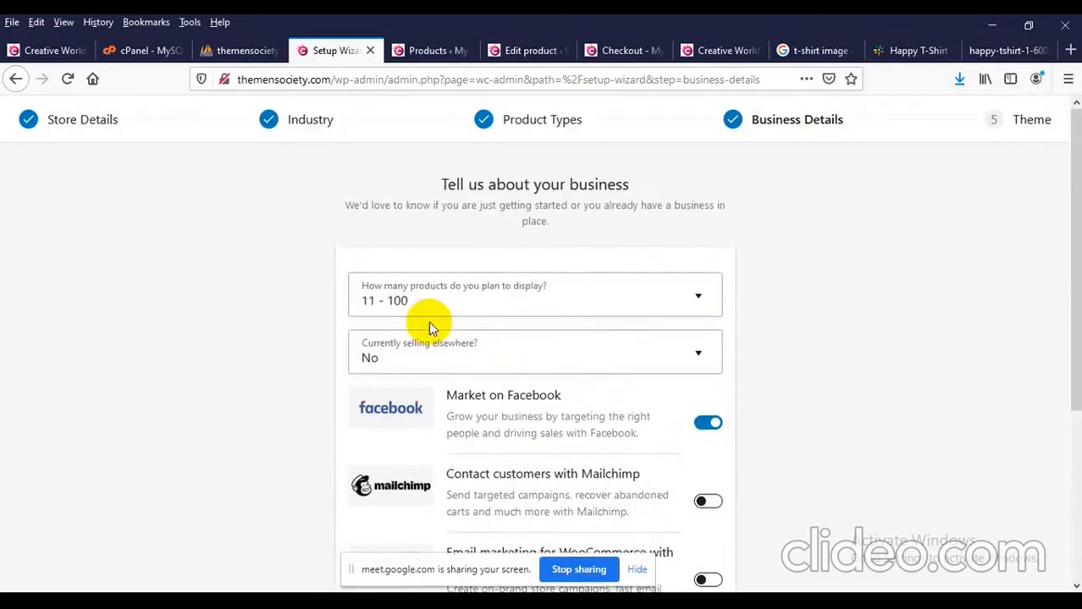
scroll(428, 320, down, 3)
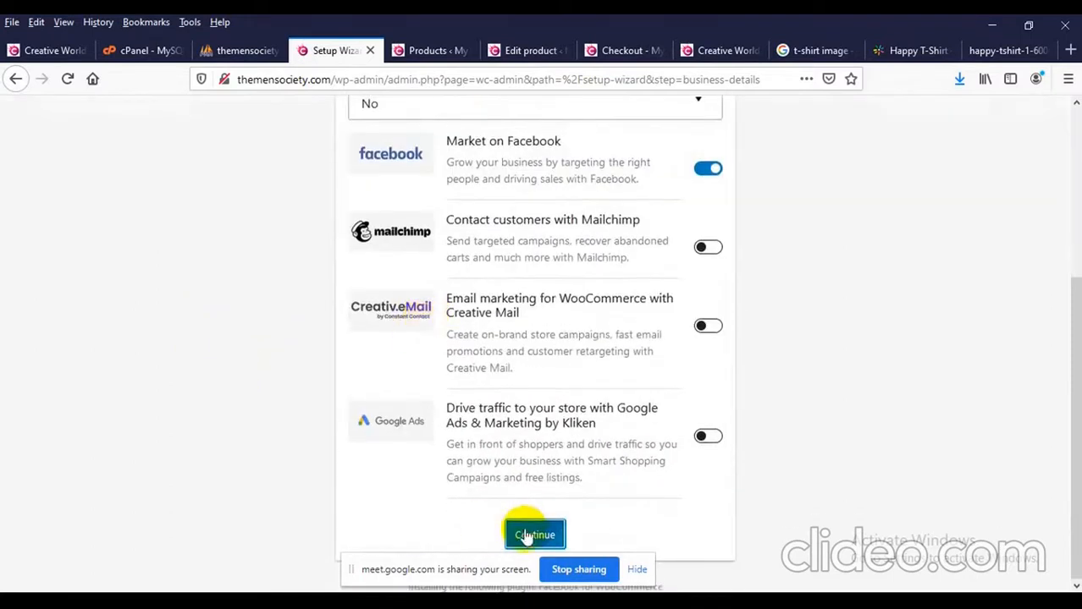
click(517, 531)
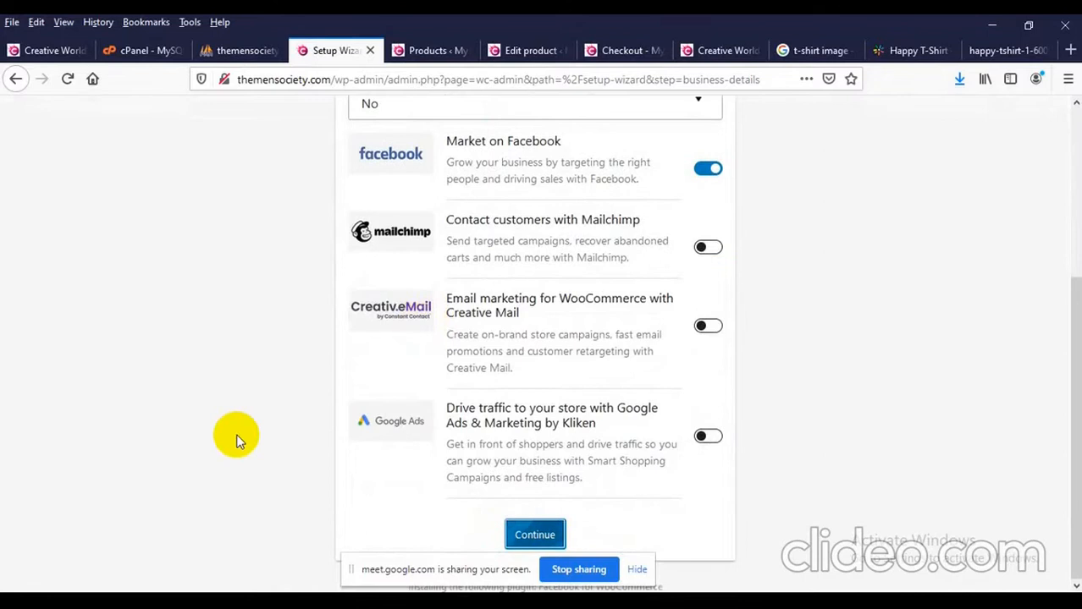
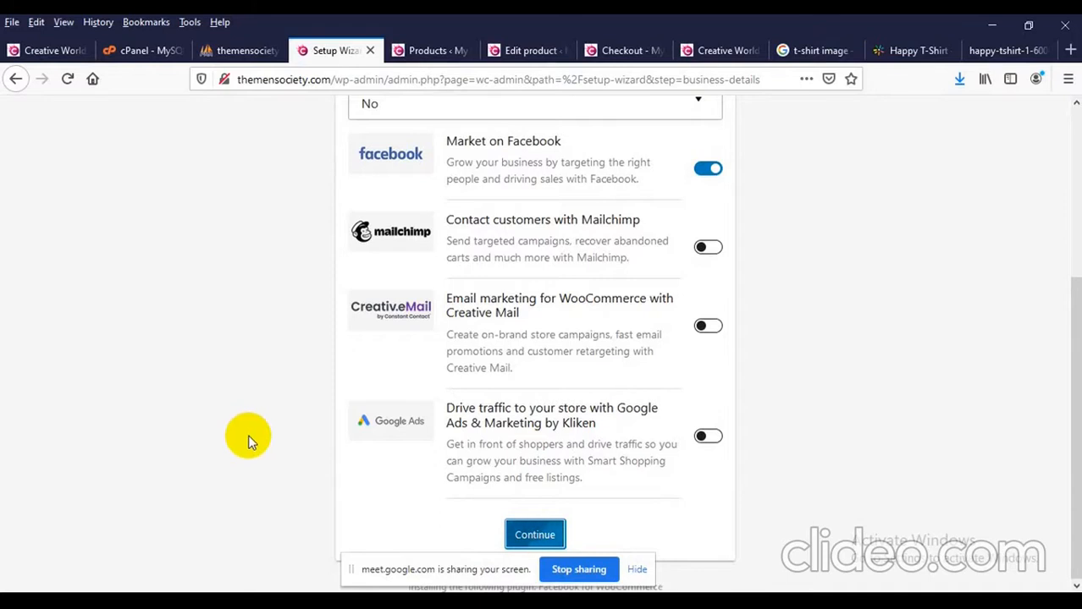
Step: Scroll through the Business Details step, leaving Market on Facebook enabled
scroll(495, 207, down, 3)
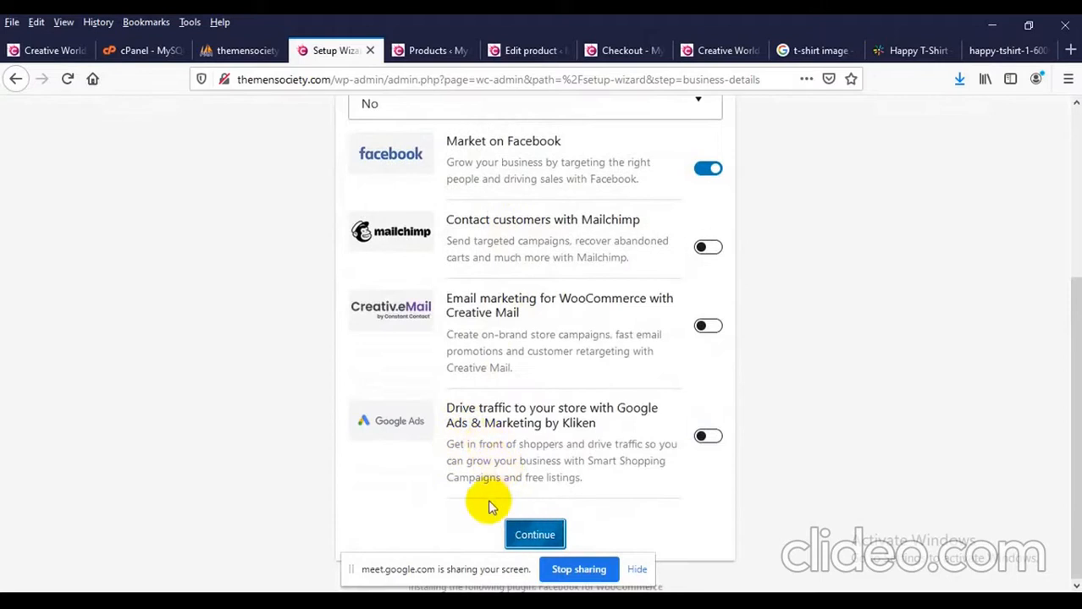
scroll(672, 169, up, 2)
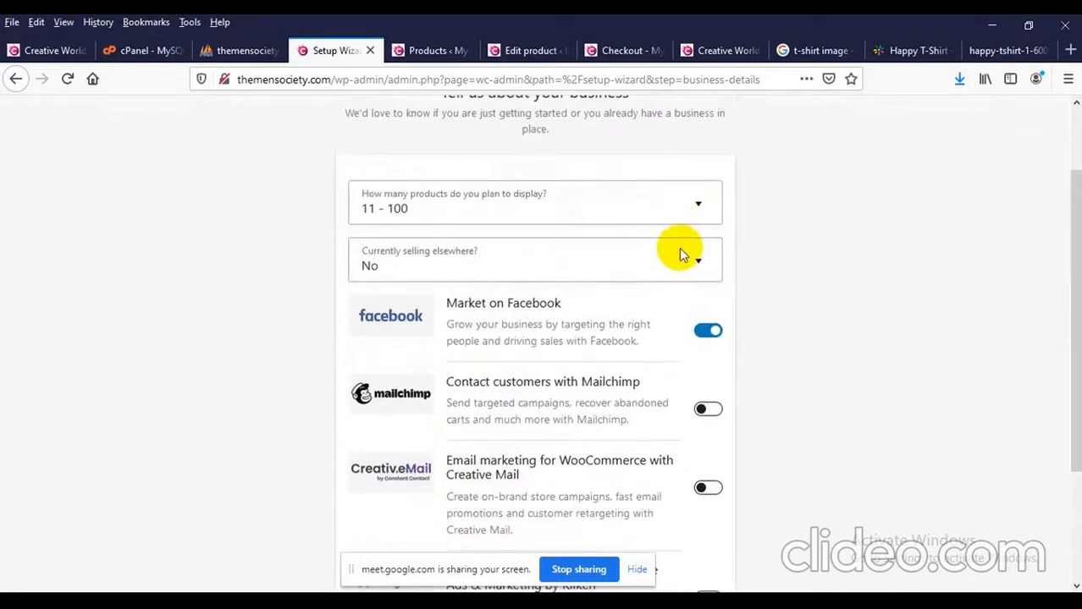
scroll(828, 188, down, 2)
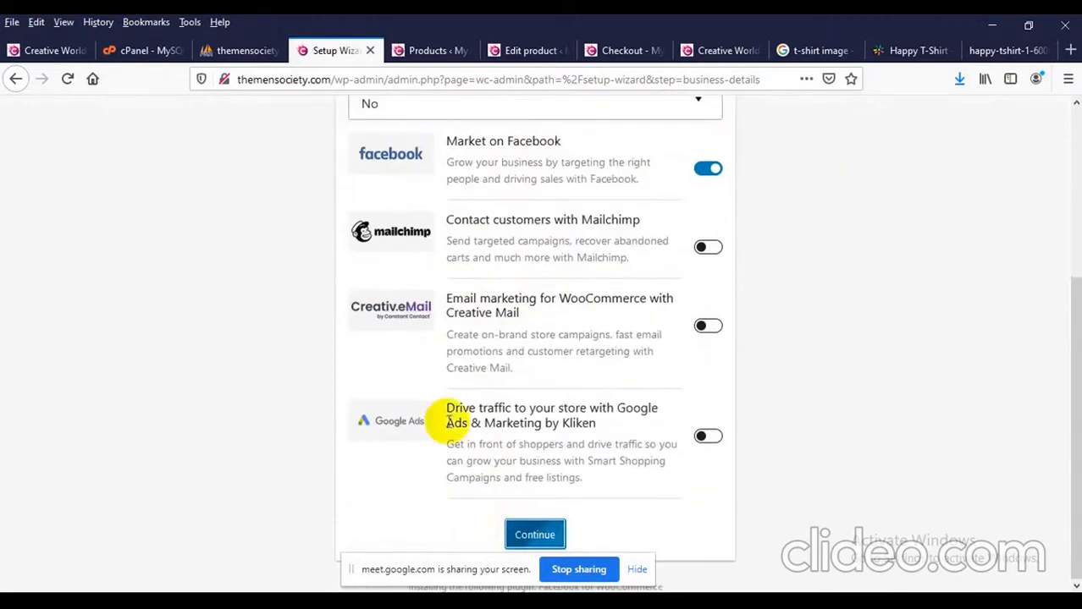
Step: Submit the business details and dismiss the welcome tour popup
click(531, 535)
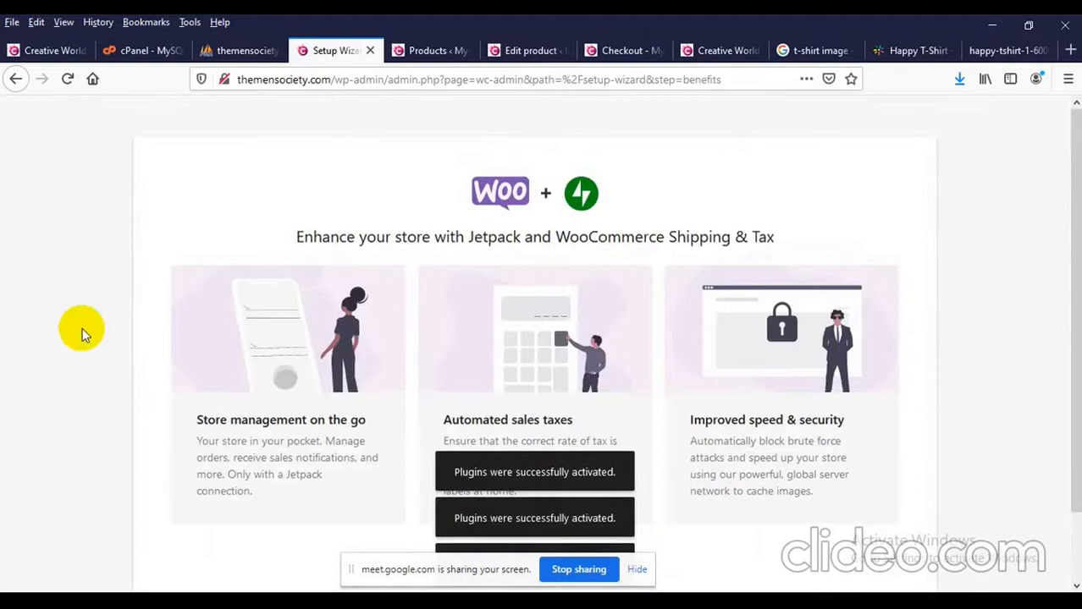
scroll(254, 442, down, 2)
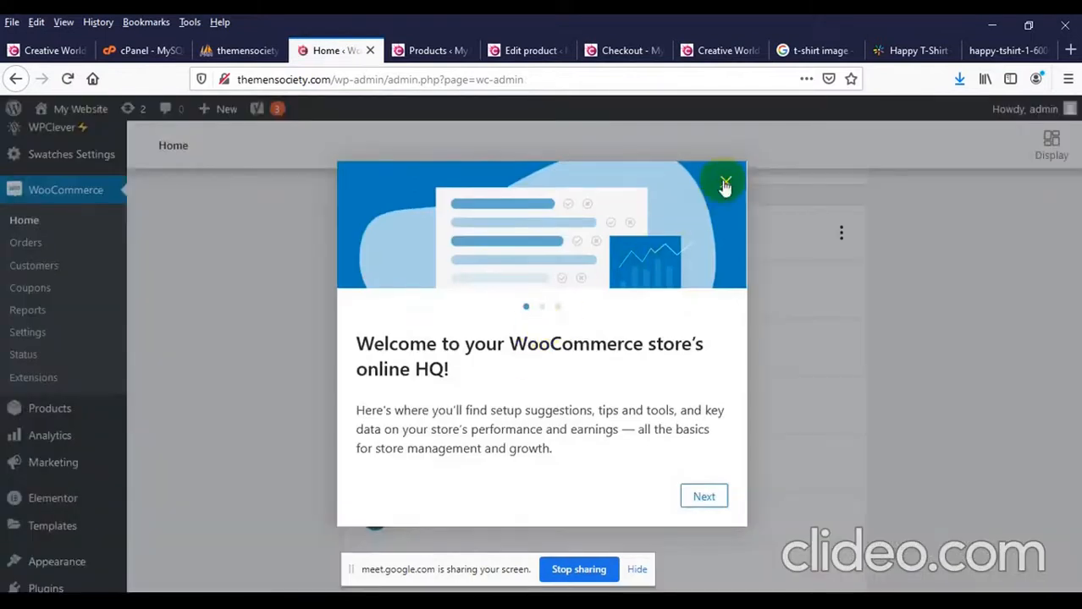
click(725, 185)
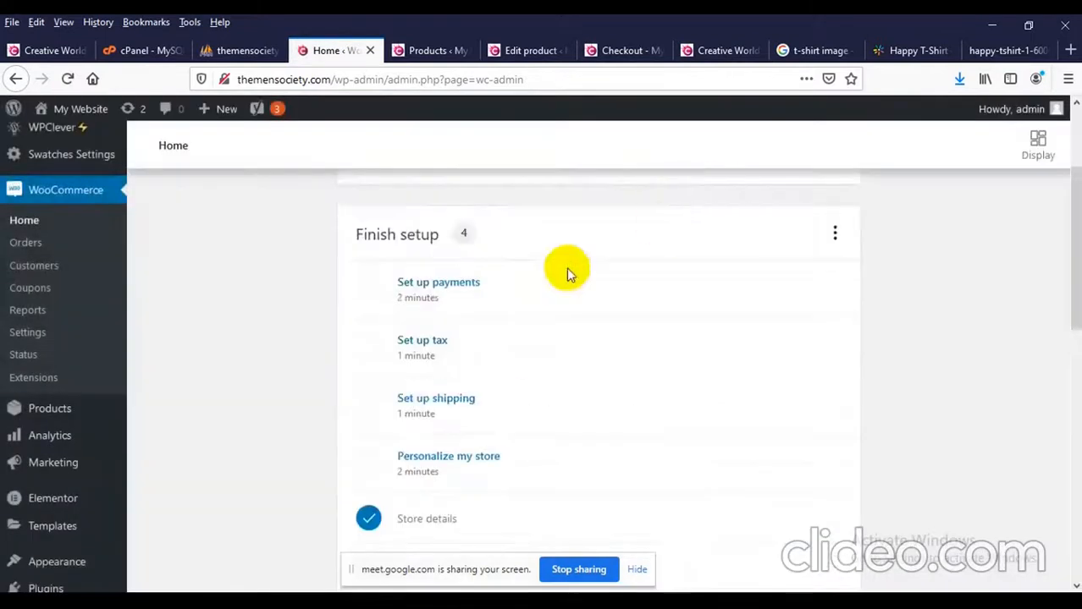
Step: Look over the WooCommerce home page listing 11 orders, then go to WooCommerce Settings
scroll(518, 330, down, 5)
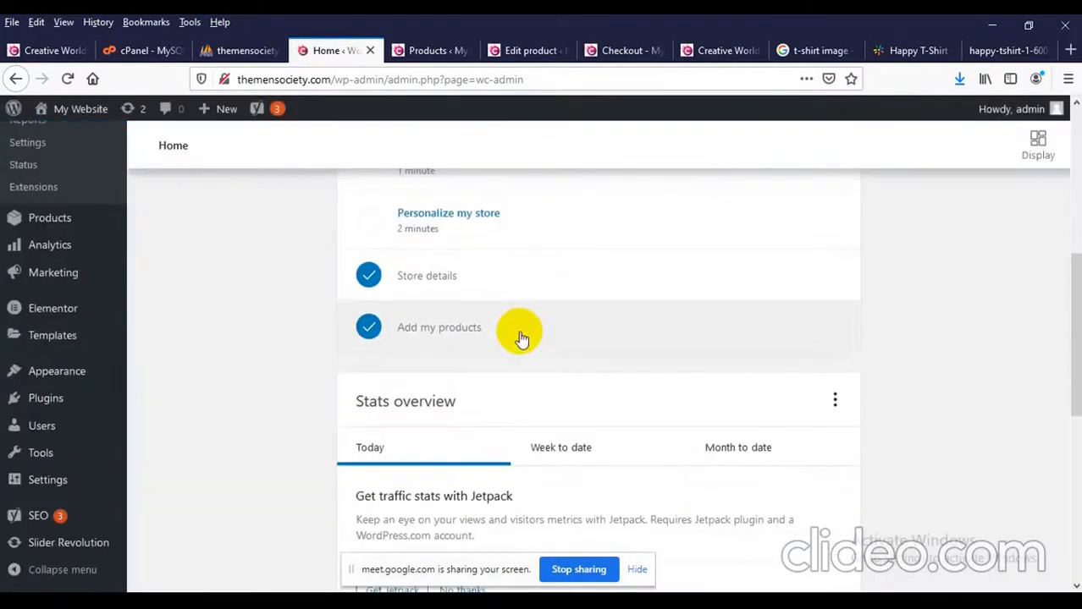
scroll(519, 334, down, 3)
scroll(519, 359, up, 5)
scroll(483, 398, up, 1)
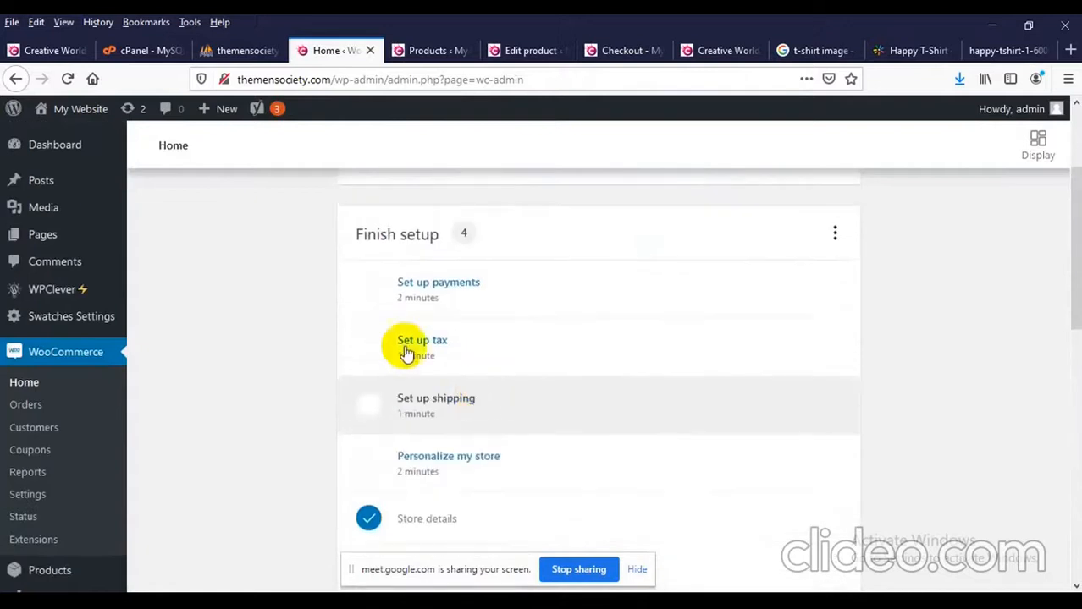
scroll(401, 301, up, 2)
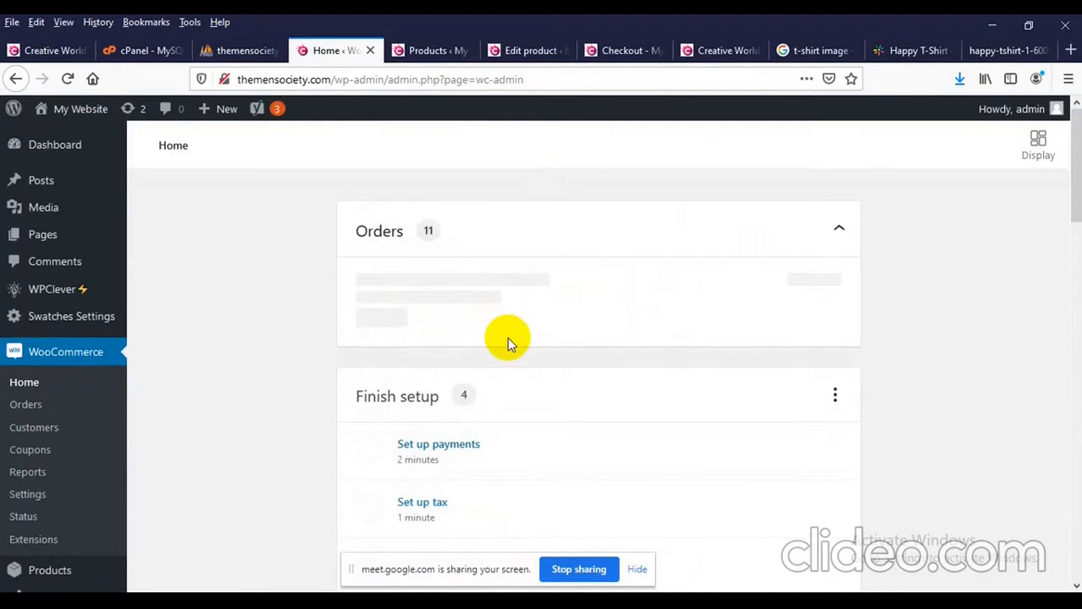
scroll(54, 376, down, 2)
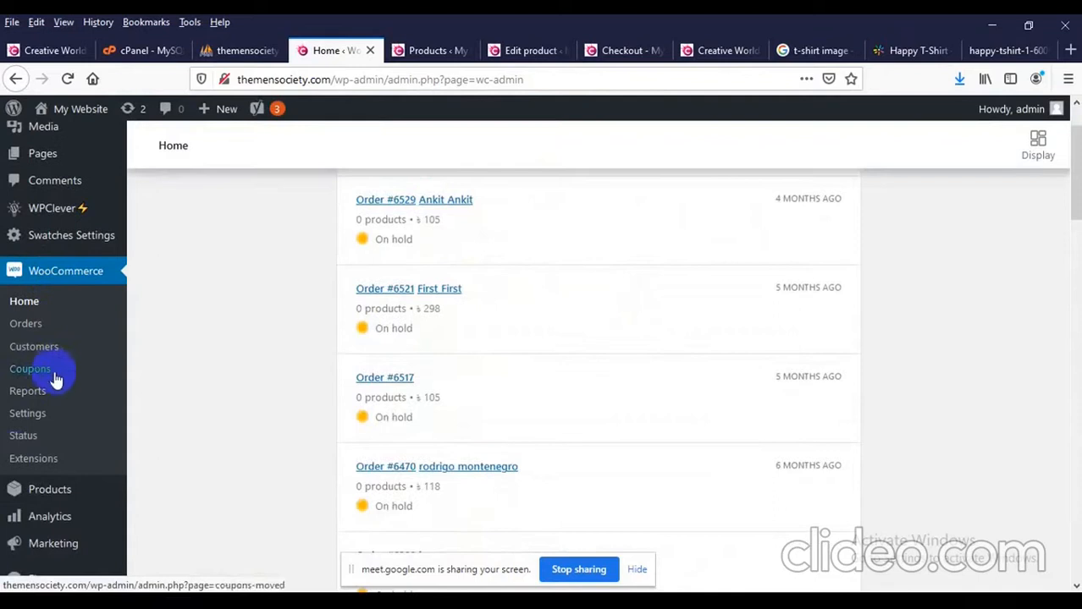
click(15, 415)
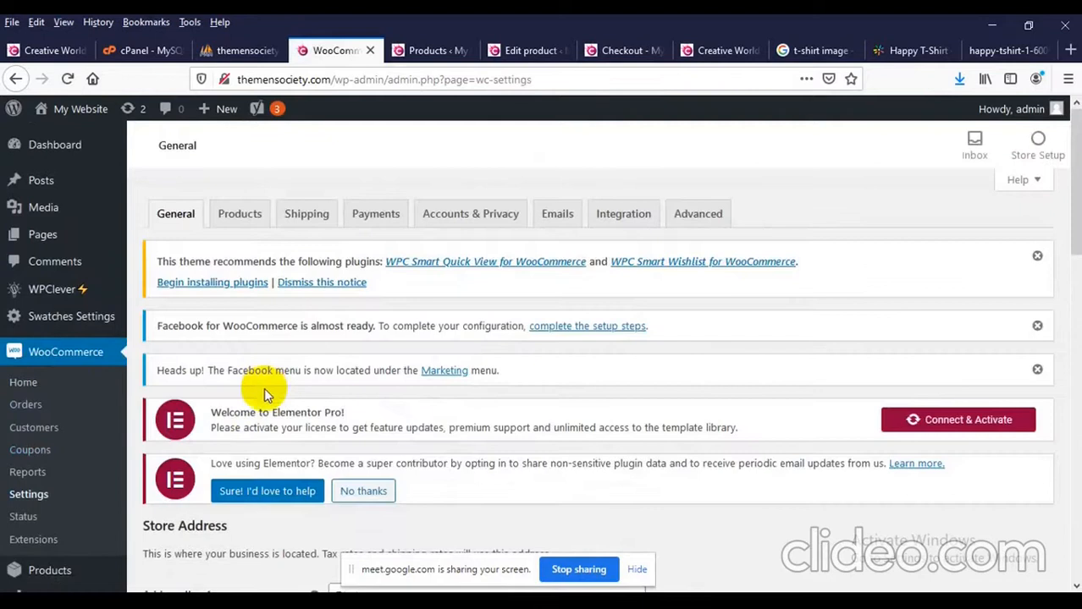
Step: Keep Bangladesh — Dhaka as the store's country and state
scroll(264, 397, down, 3)
scroll(264, 415, down, 2)
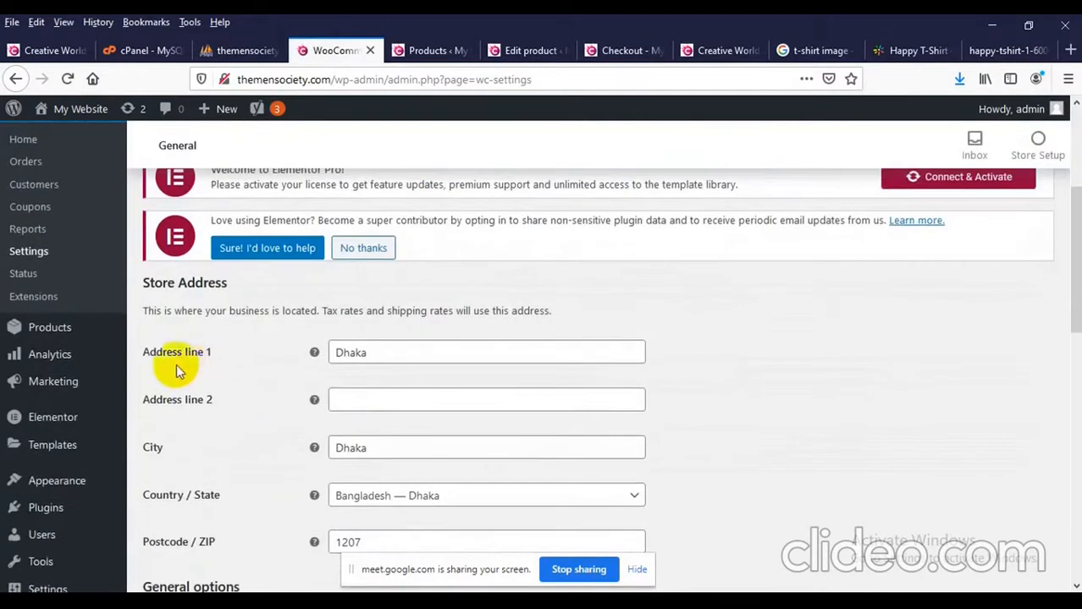
double_click(381, 353)
scroll(309, 362, down, 3)
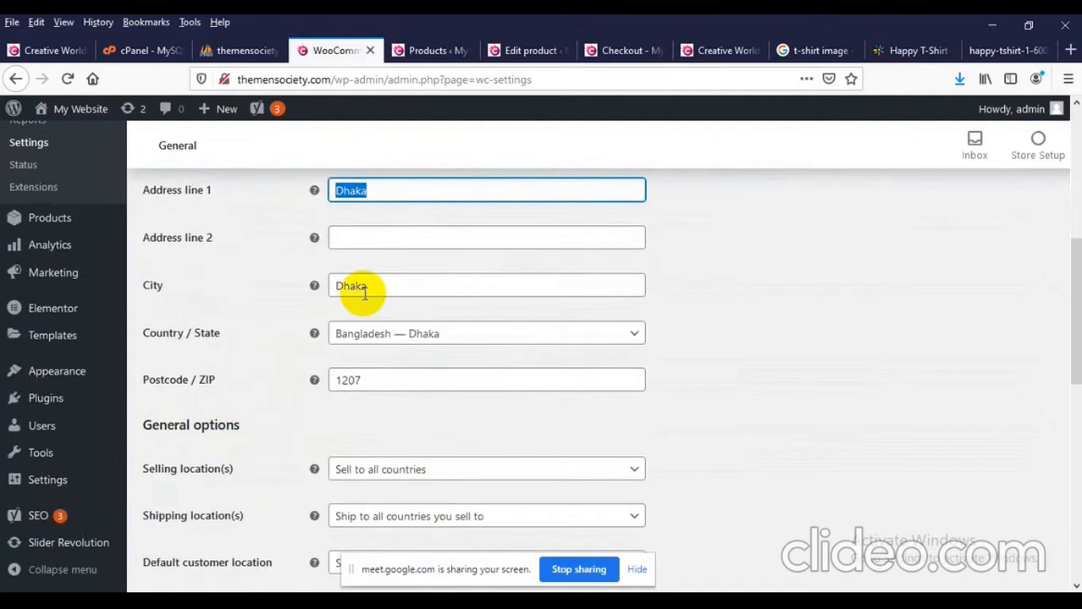
click(385, 336)
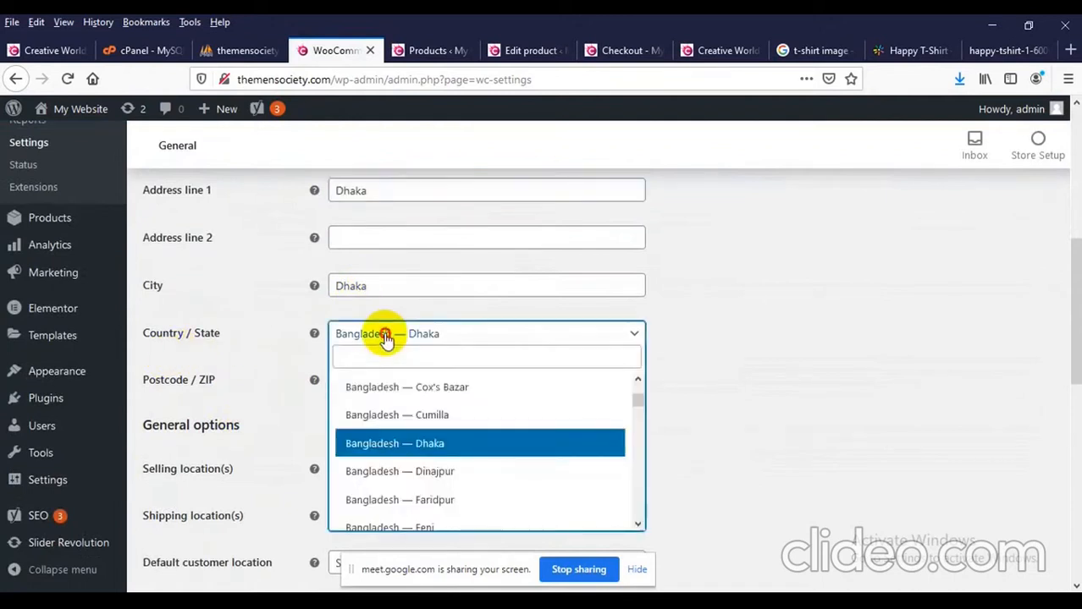
click(386, 337)
scroll(375, 374, down, 2)
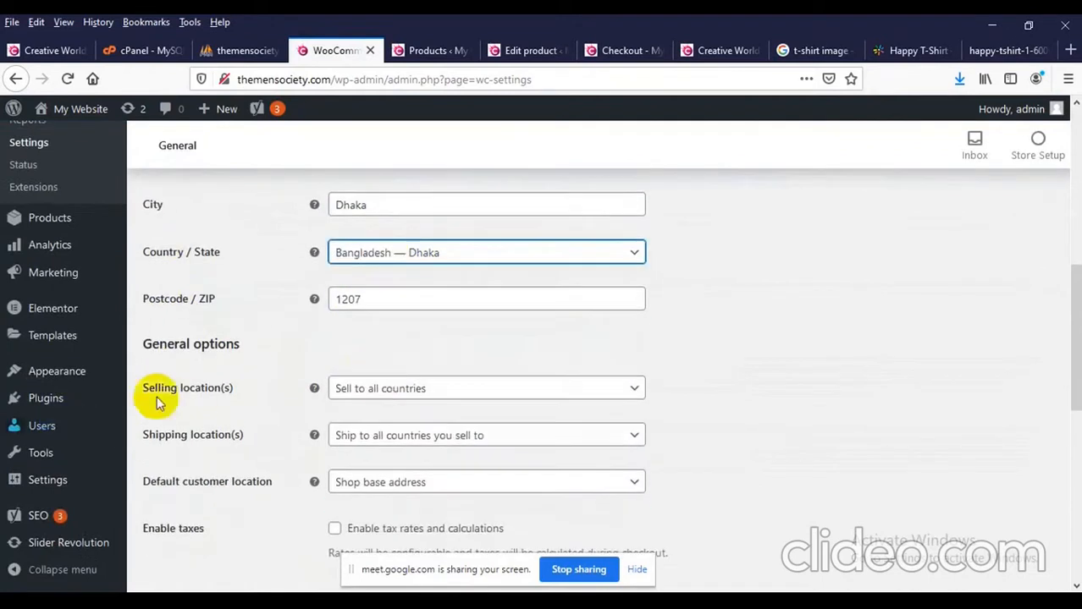
Step: Set Selling location(s) to 'Sell to specific countries' with Bangladesh added
click(369, 397)
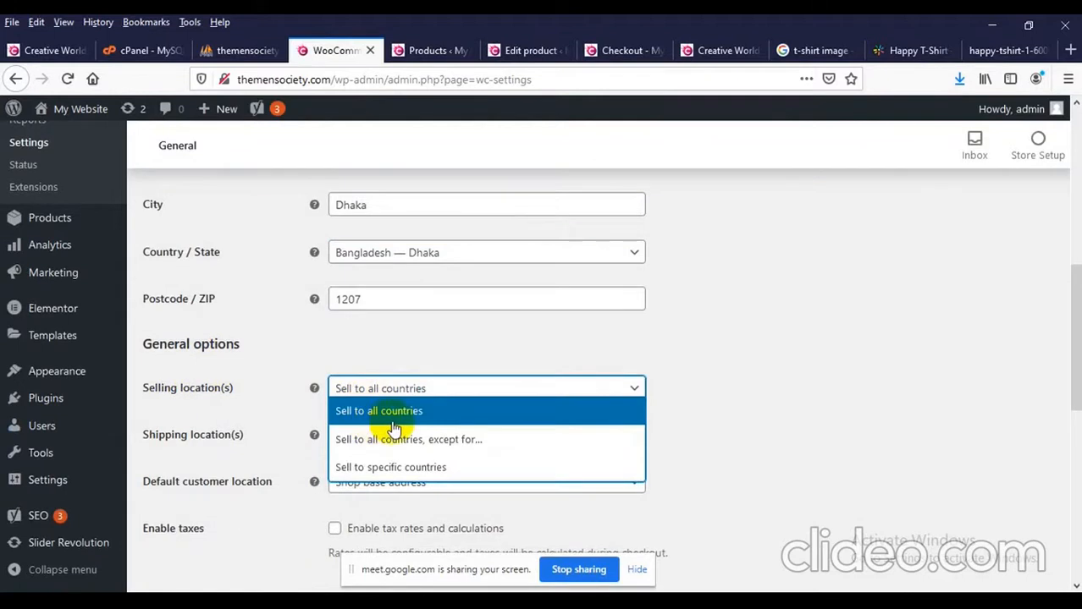
click(377, 470)
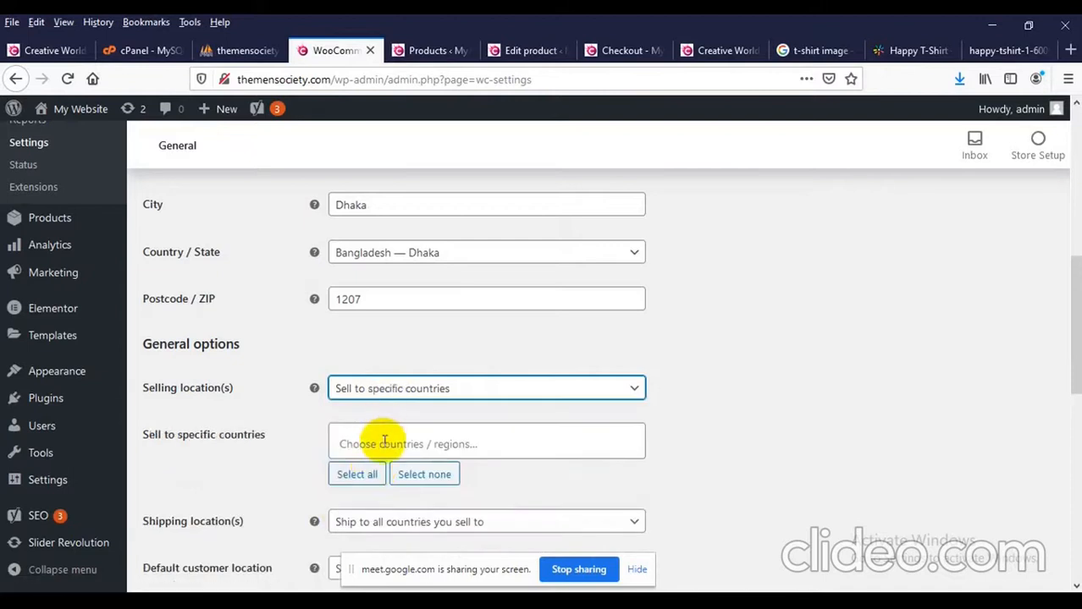
click(383, 442)
text(d)
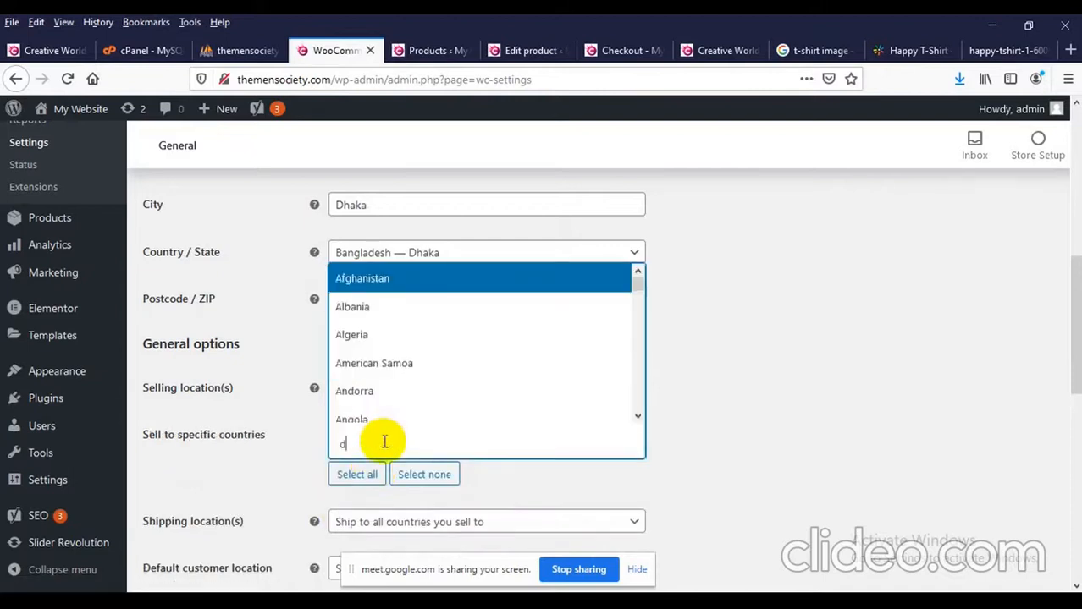
key(BackSpace)
text(bangla)
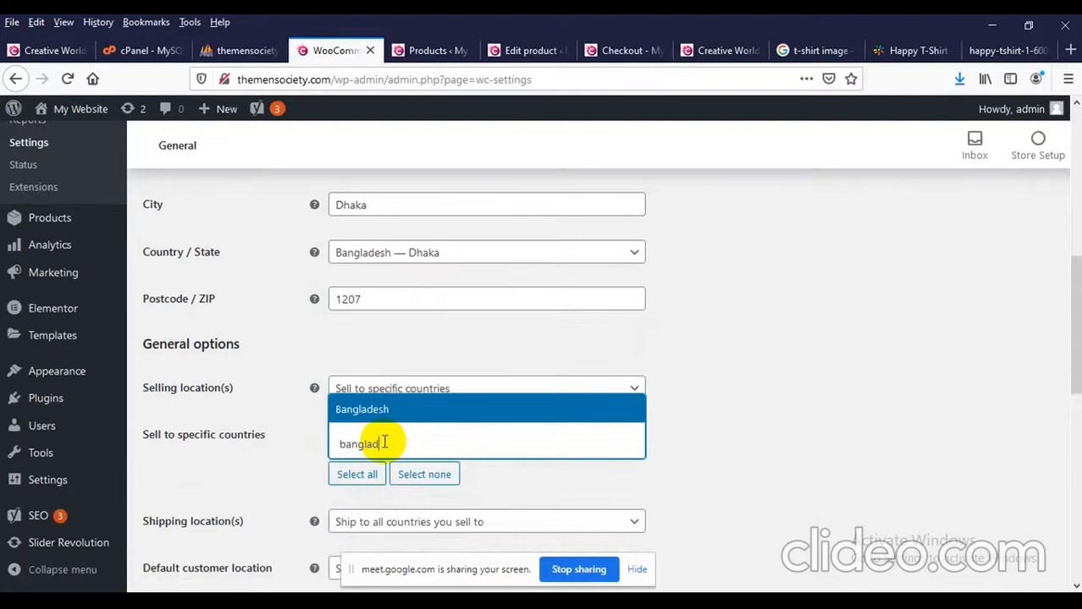
text(desh)
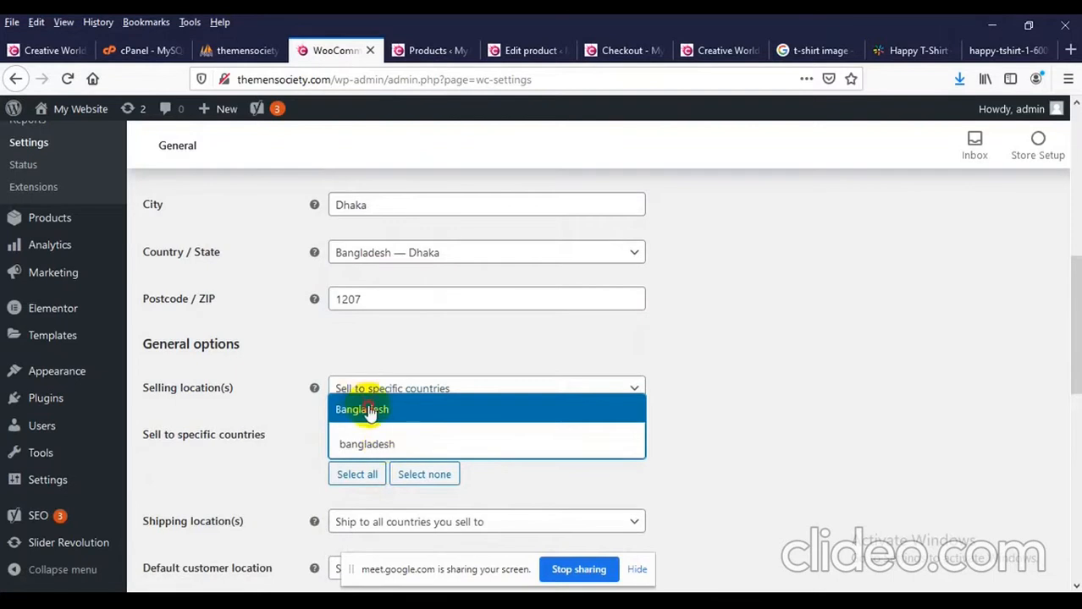
click(376, 409)
scroll(372, 410, down, 2)
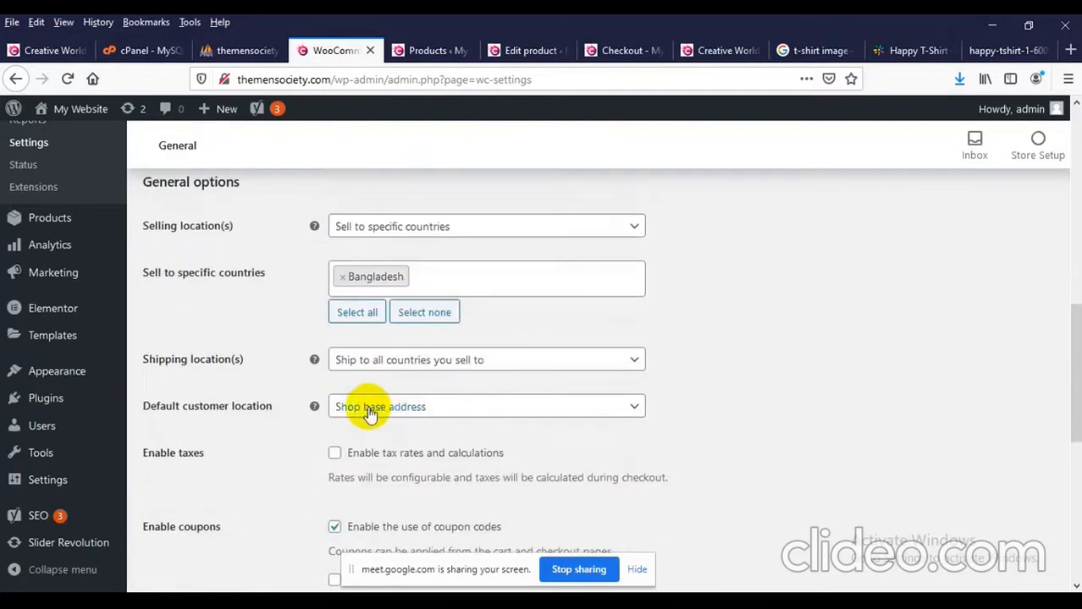
Step: Set Shipping location(s) to 'Ship to specific countries only' and add Bangladesh as the destination
click(376, 362)
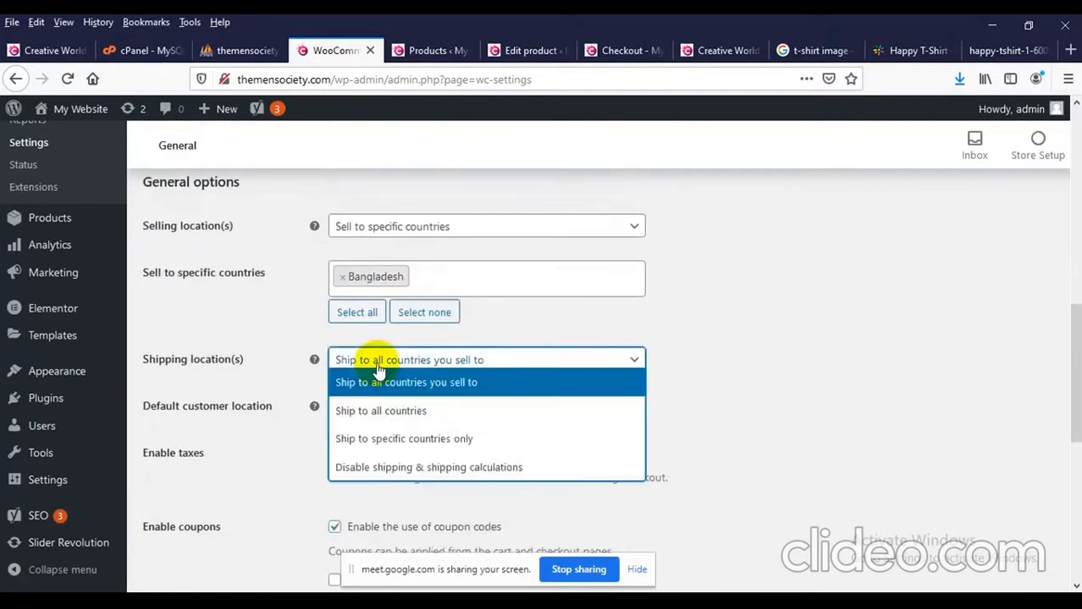
click(211, 321)
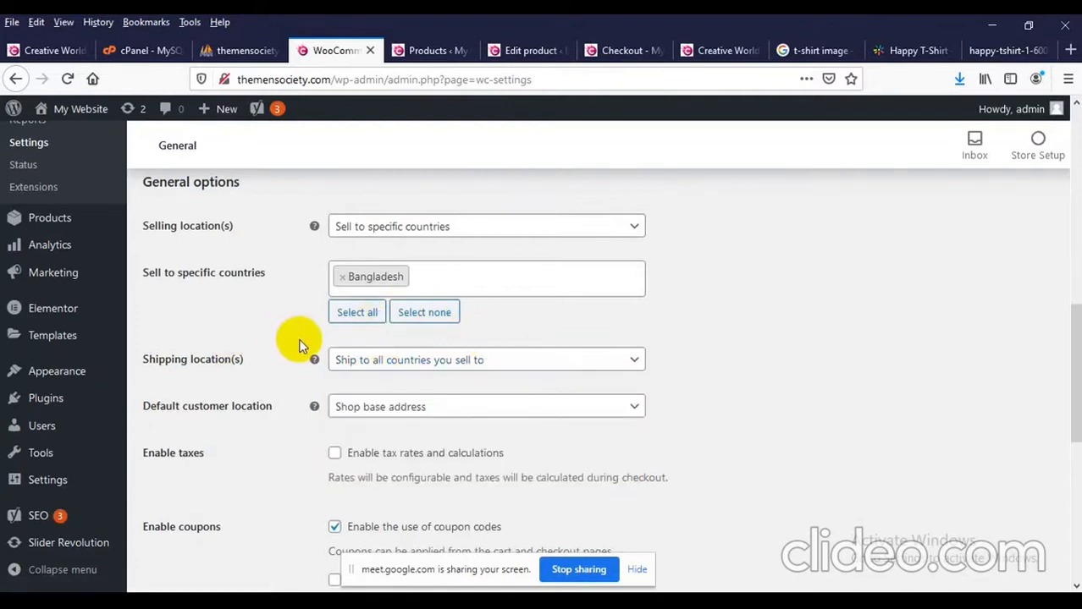
click(401, 366)
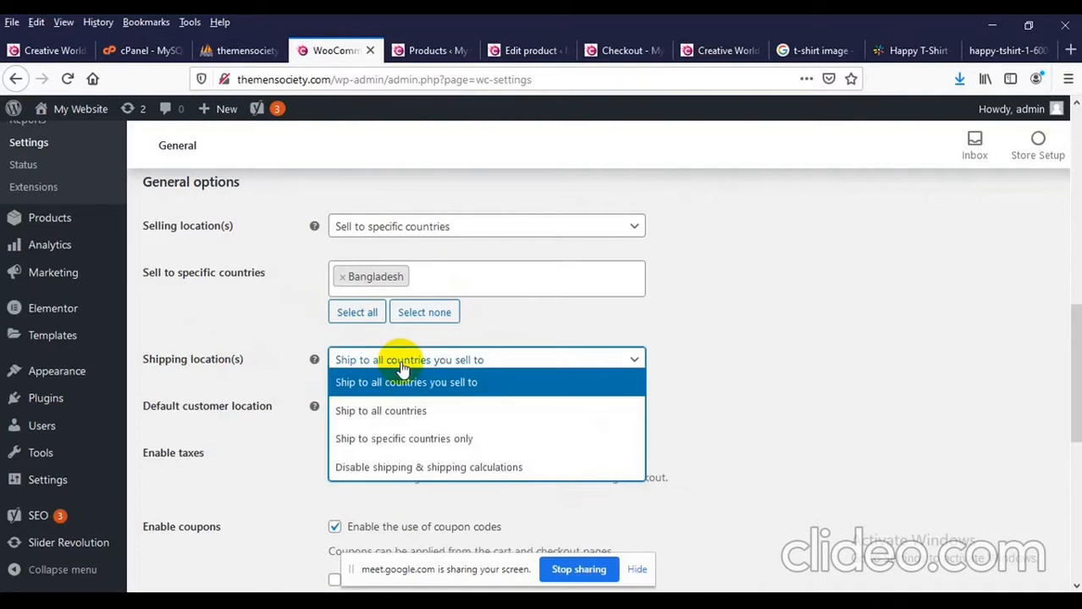
click(417, 440)
click(361, 411)
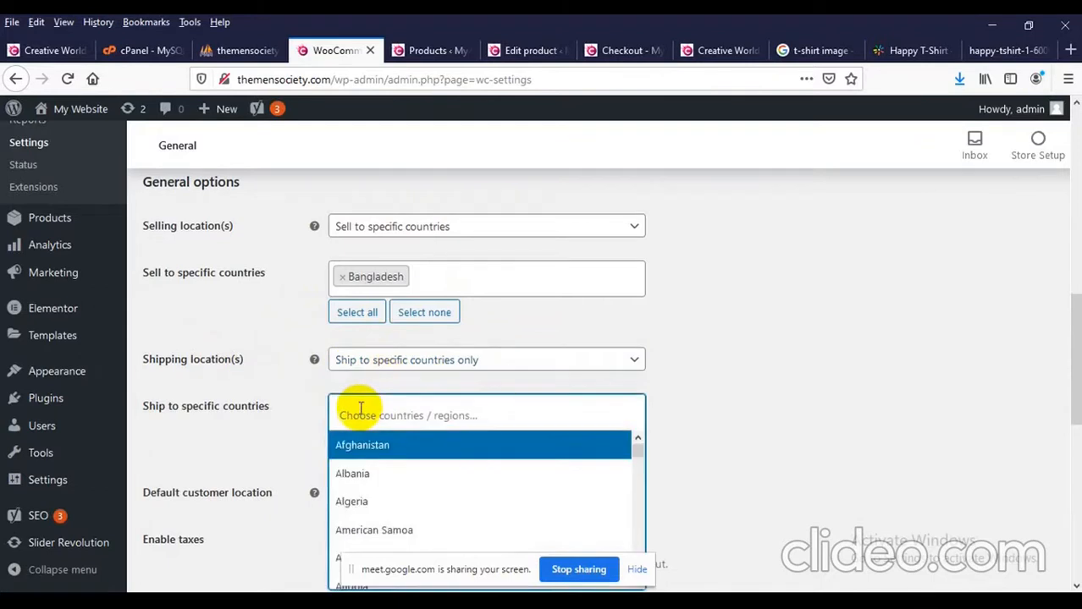
text(bangla)
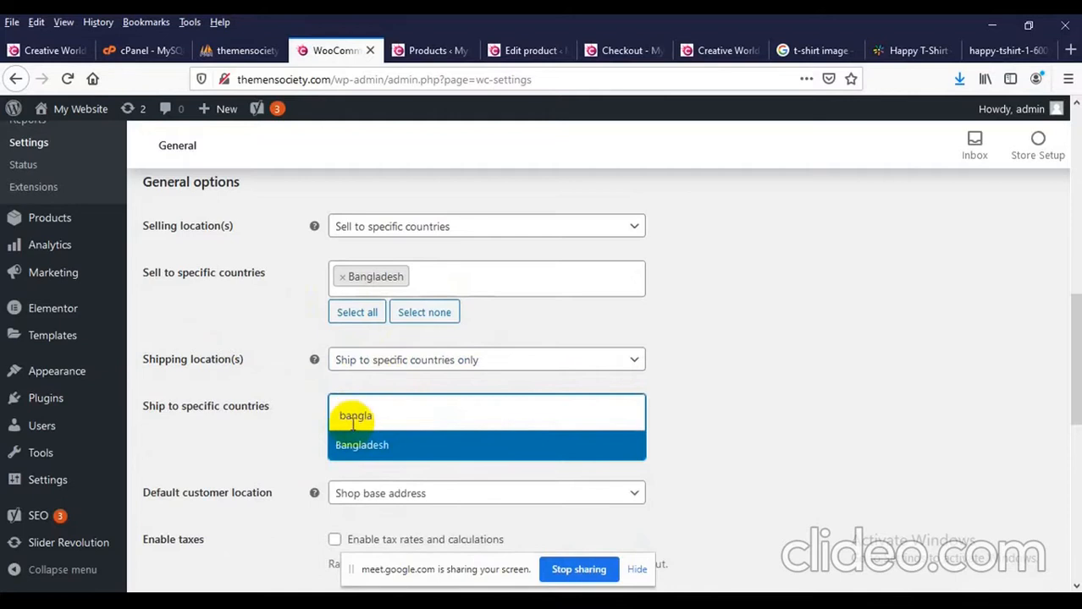
click(356, 441)
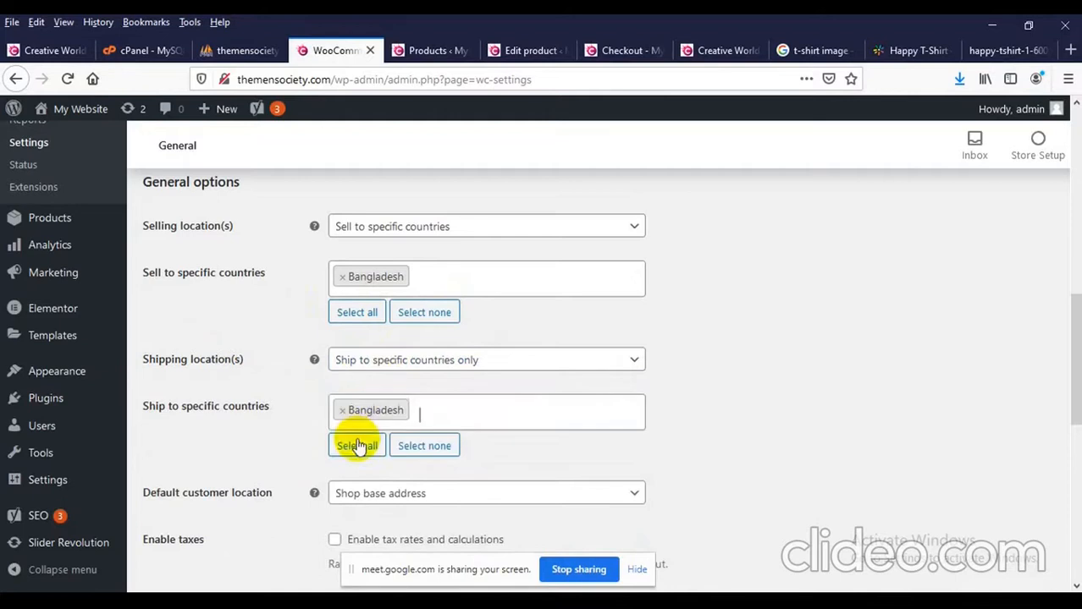
click(411, 421)
text(dha)
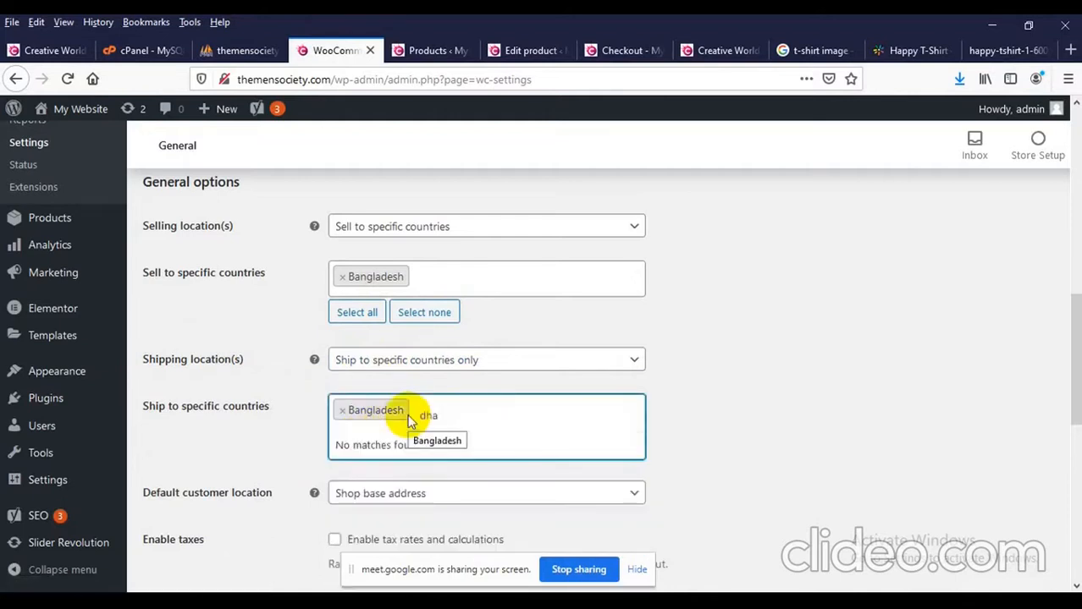
key(BackSpace)
key(BackSpace)
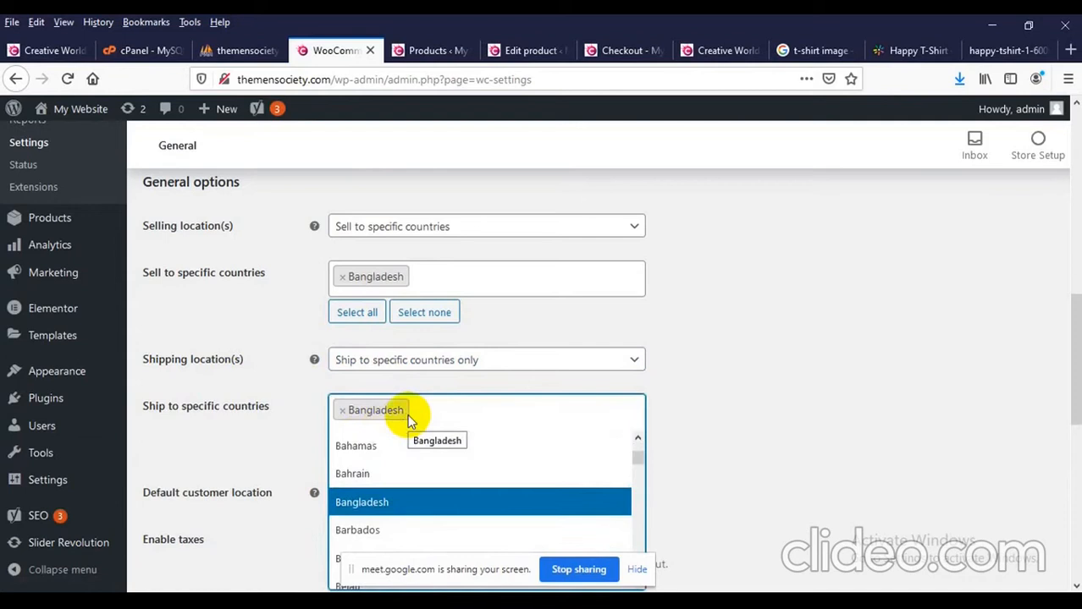
click(712, 435)
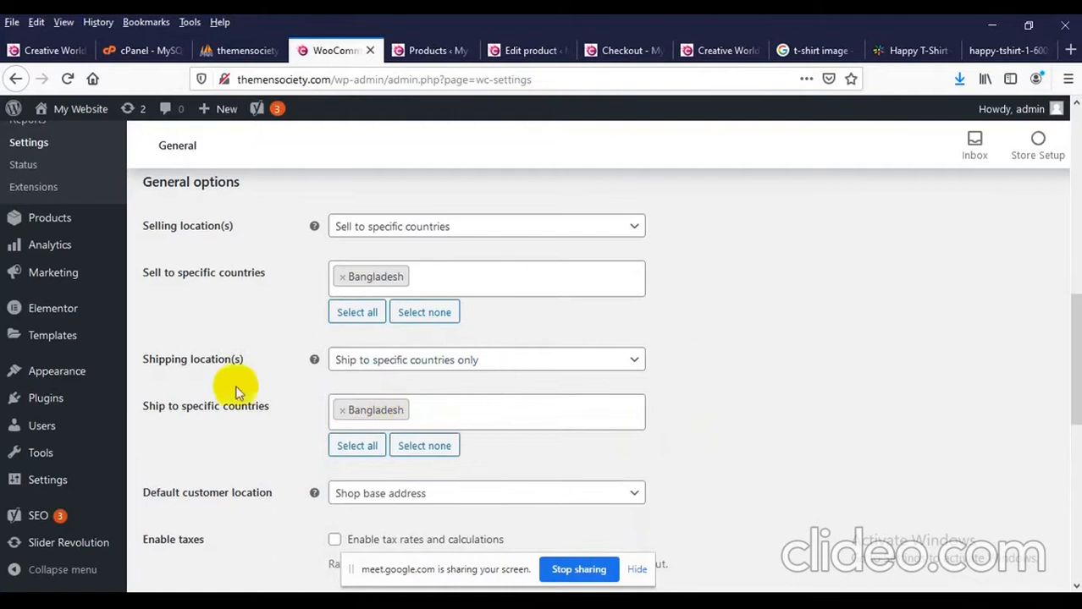
scroll(372, 449, down, 2)
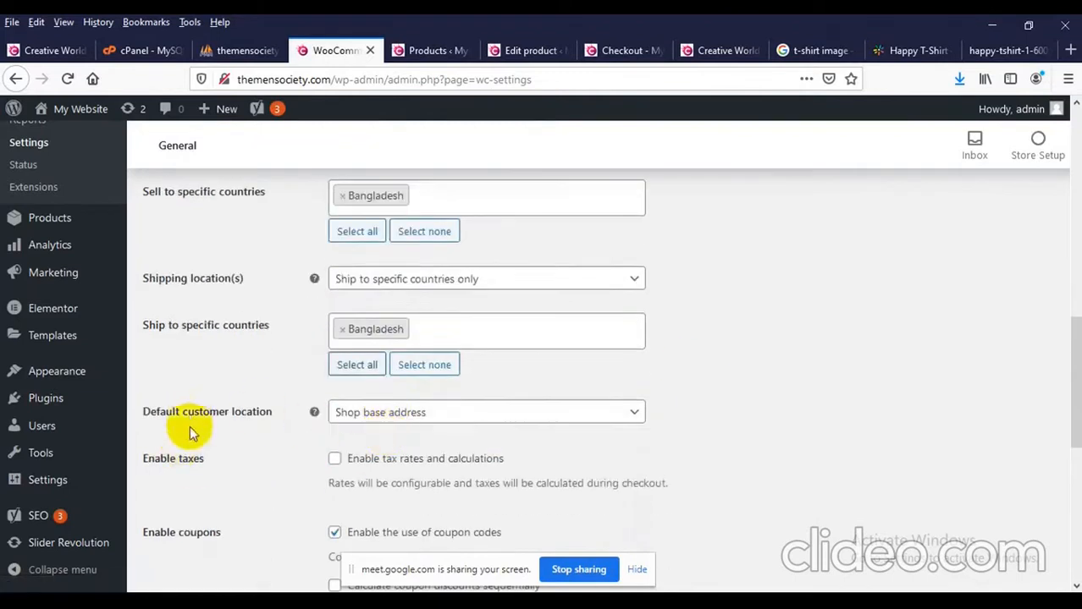
Step: Keep Shop base address as the default customer location
click(381, 419)
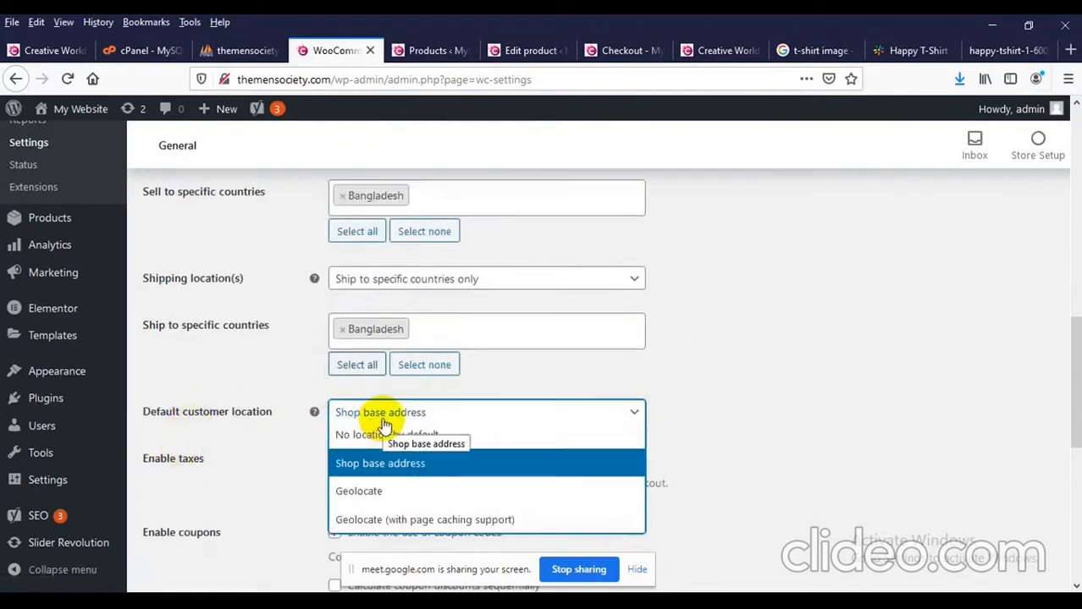
click(386, 413)
scroll(381, 423, down, 4)
scroll(378, 446, down, 3)
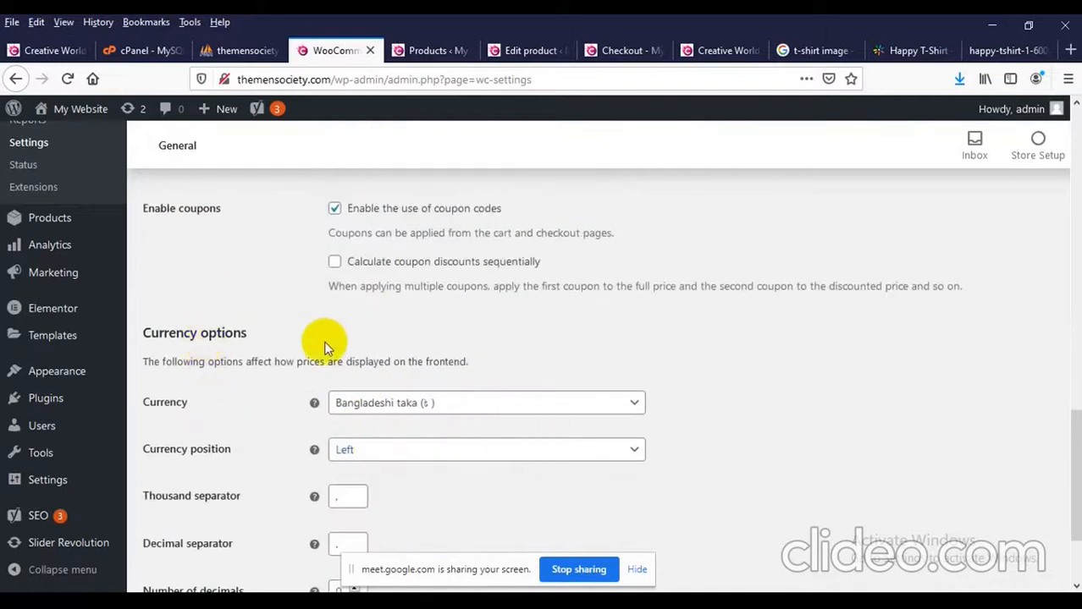
Step: Keep Bangladeshi taka as the currency and save the general settings
click(414, 403)
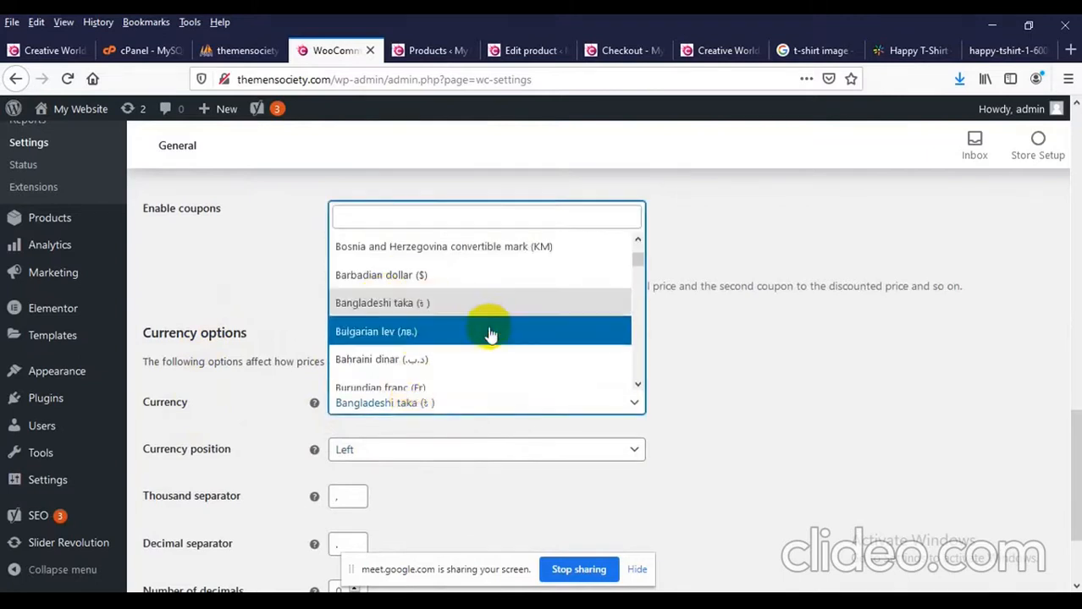
click(810, 439)
scroll(425, 413, down, 3)
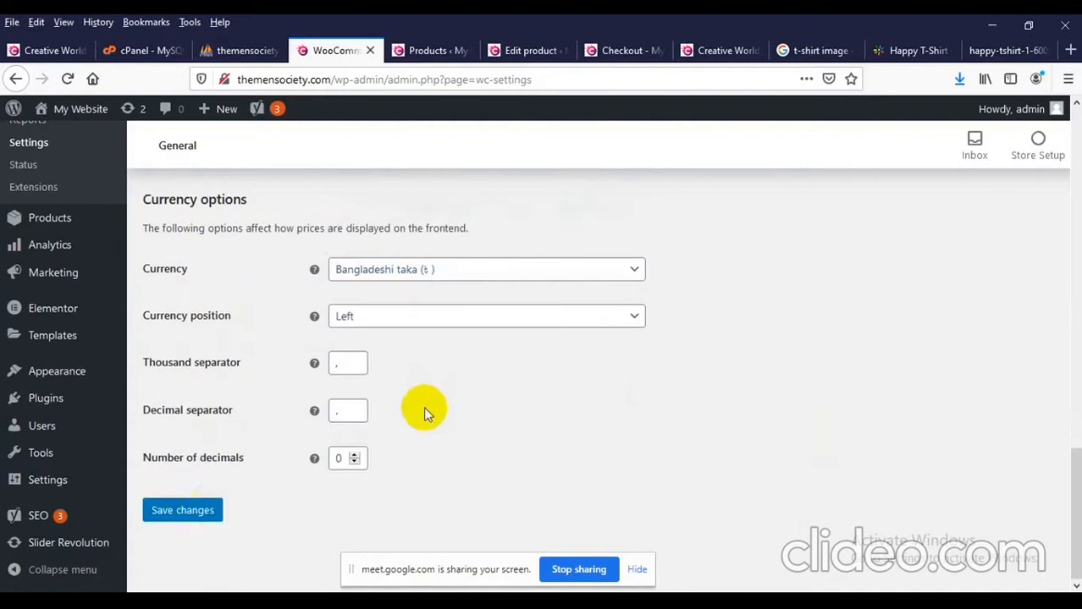
click(207, 510)
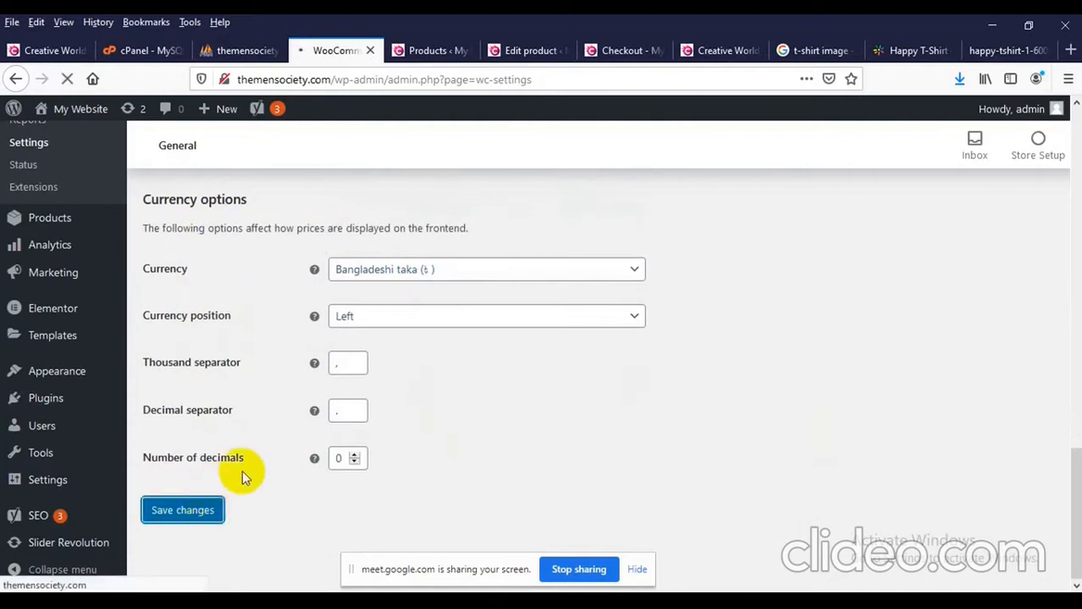
click(628, 50)
Step: Open T-Shirt for men's permalink in a new tab, view its ৳100 price, and open the cart
click(525, 50)
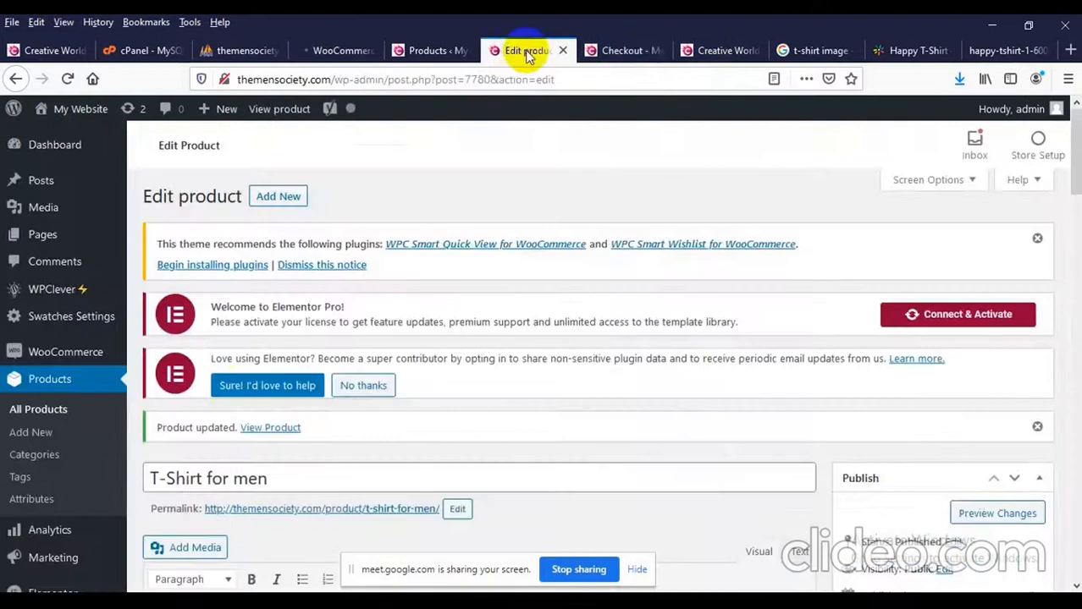
scroll(249, 440, down, 3)
right_click(326, 266)
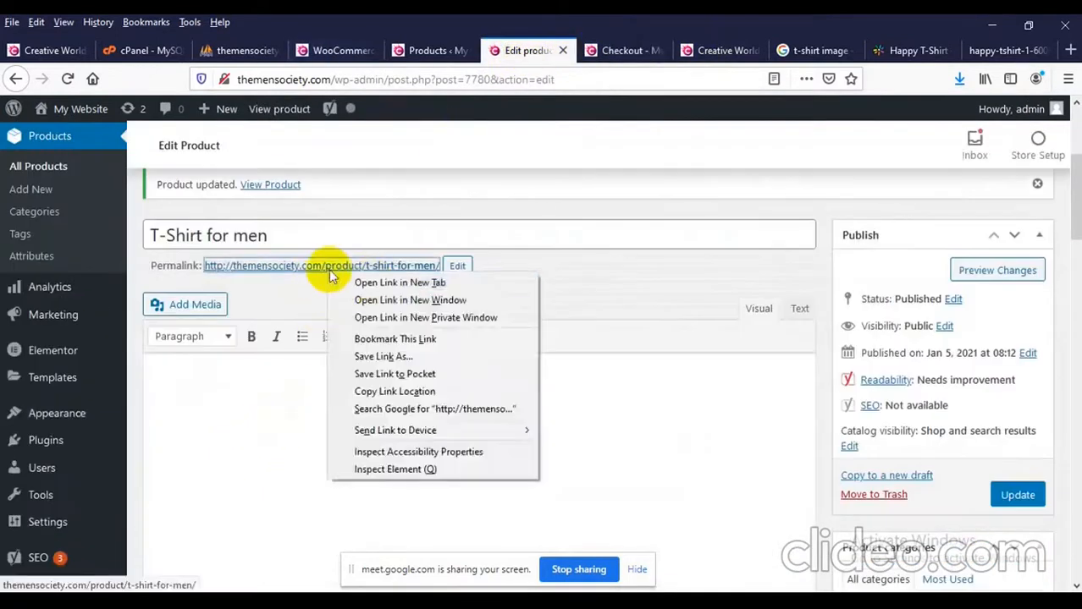
click(355, 280)
click(578, 50)
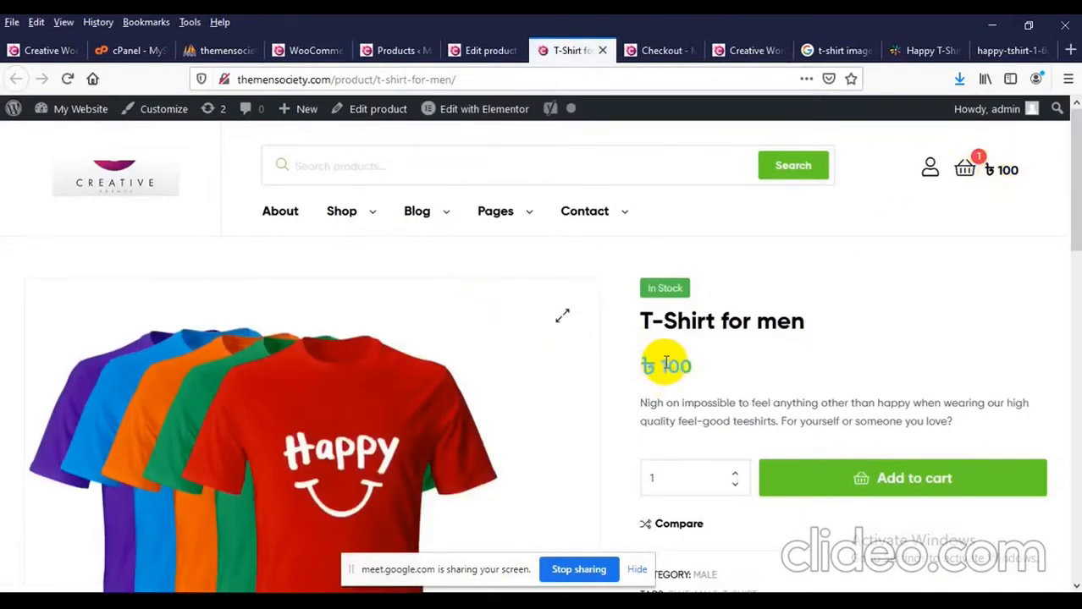
scroll(666, 364, down, 2)
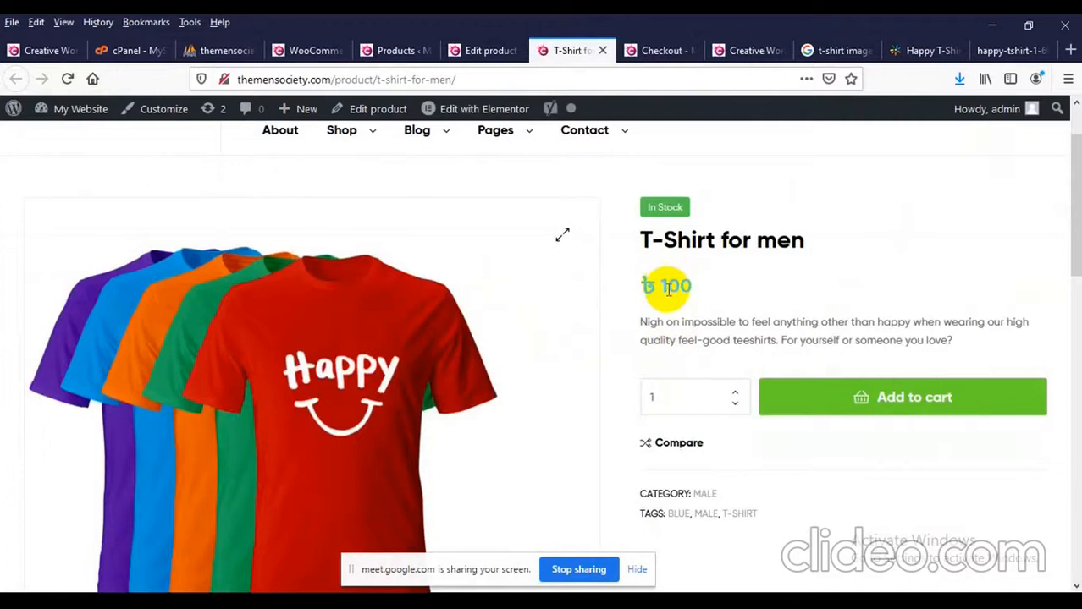
scroll(914, 245, up, 2)
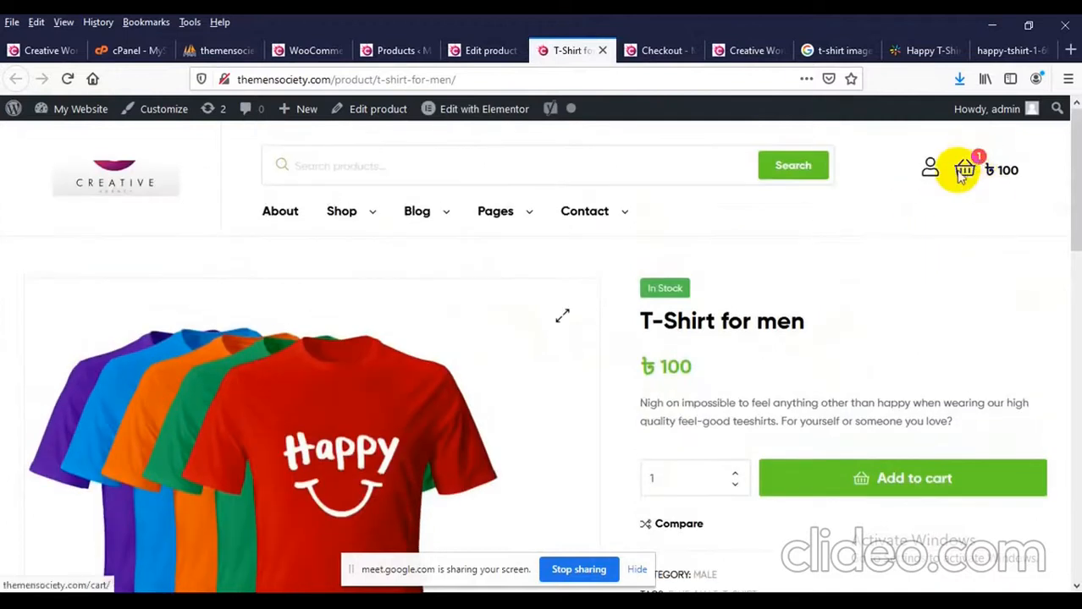
click(962, 174)
Step: On the cart page, raise T-Shirt for men to quantity 3 and update the total to ৳300
click(910, 558)
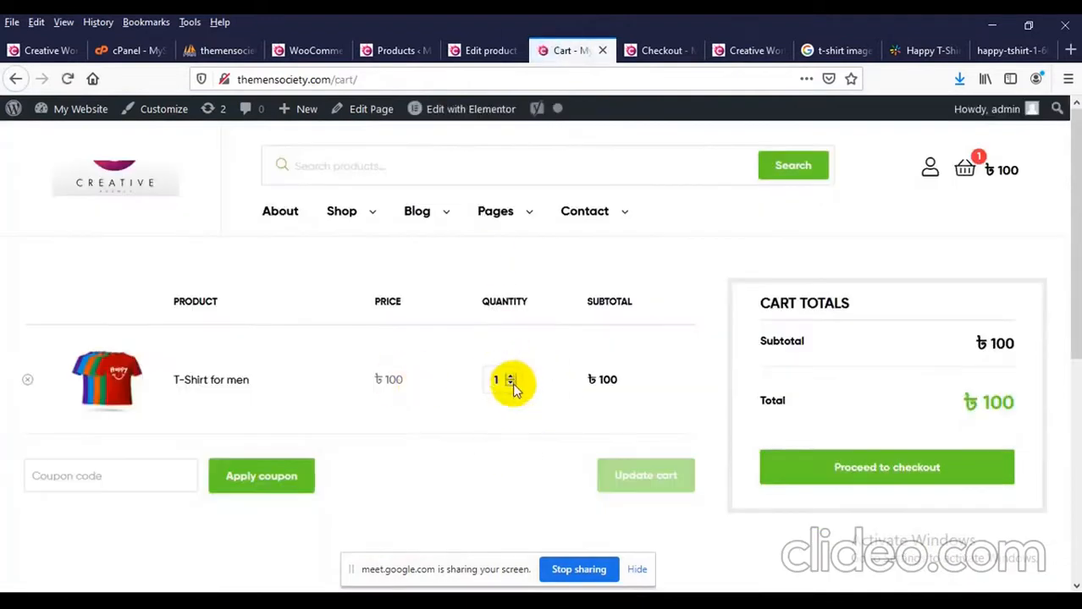
click(511, 376)
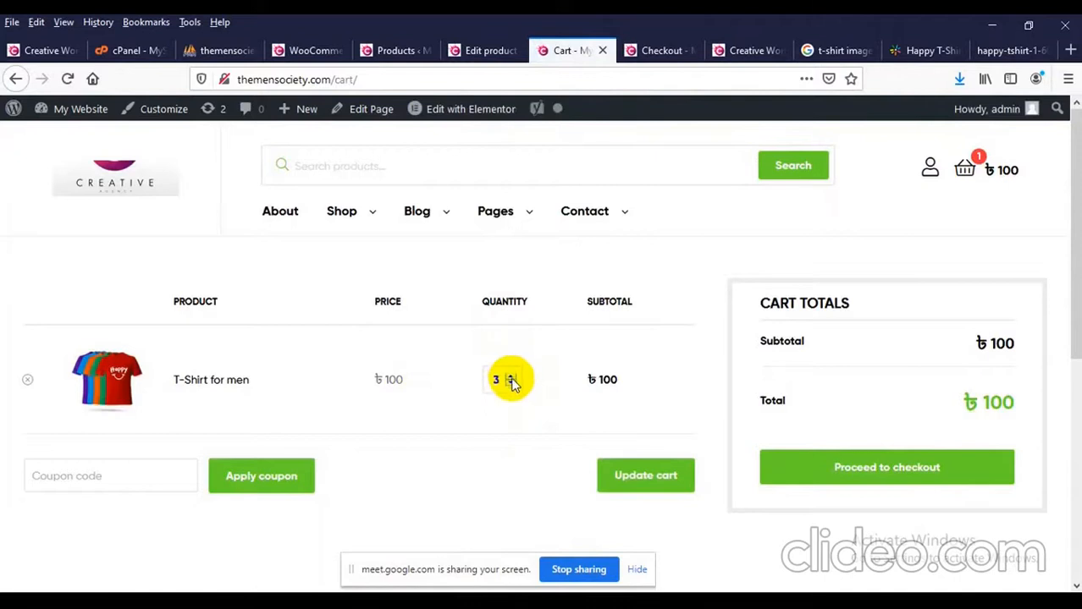
click(655, 477)
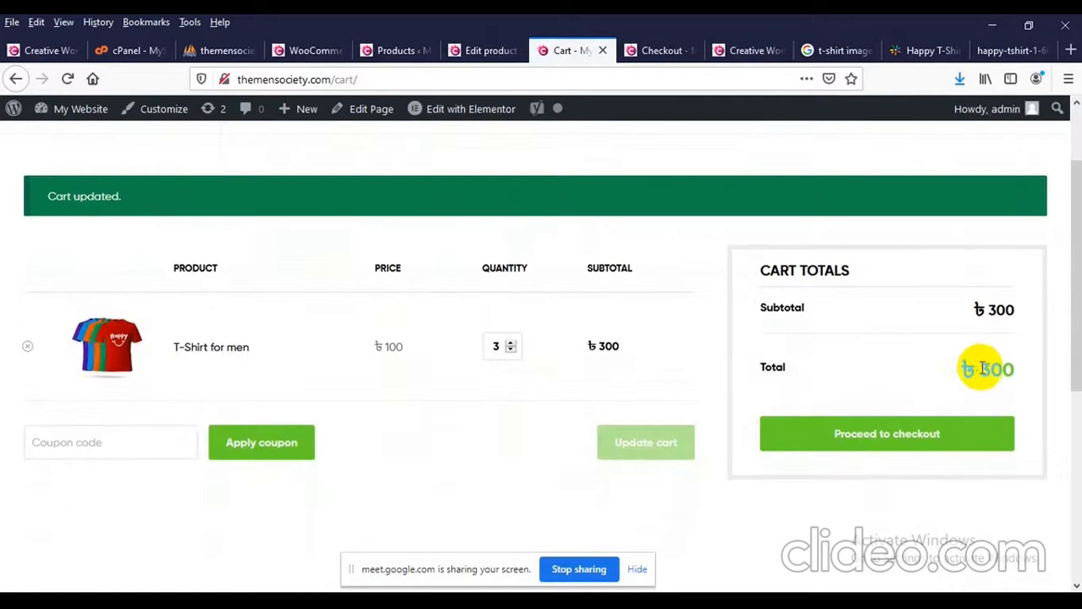
drag(981, 370, 1011, 368)
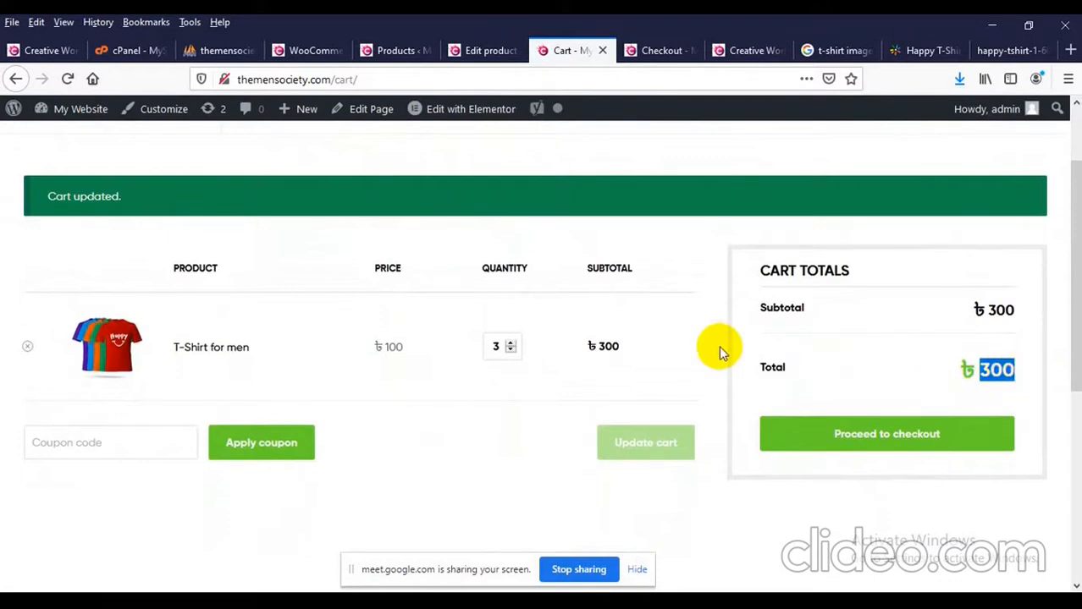
Step: Show the Payments tab listing Direct bank transfer, Check payments, Cash on delivery and PayPal Standard
click(410, 56)
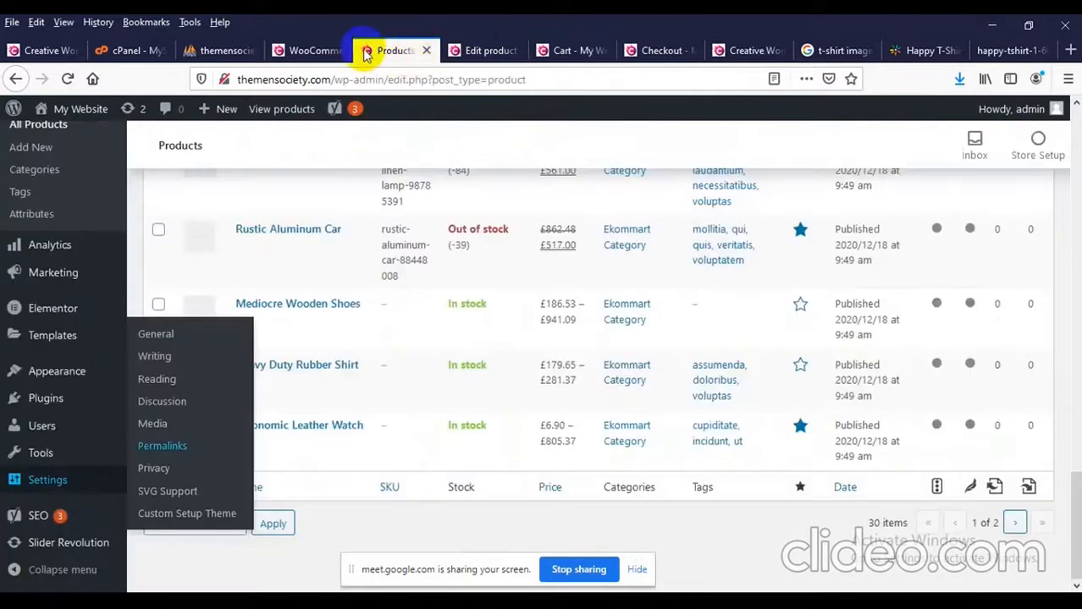
click(306, 52)
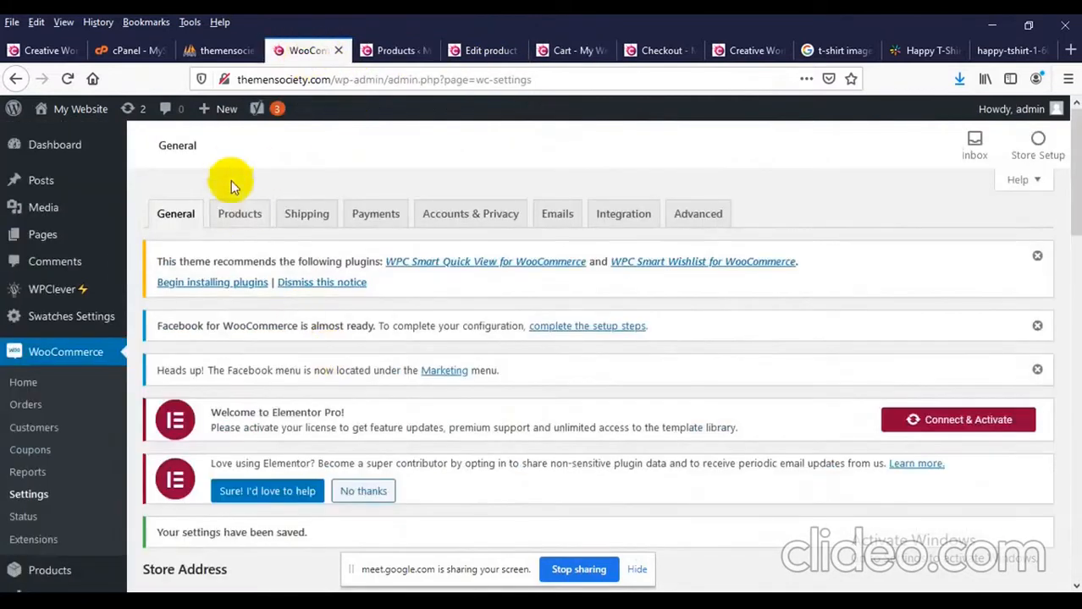
click(306, 218)
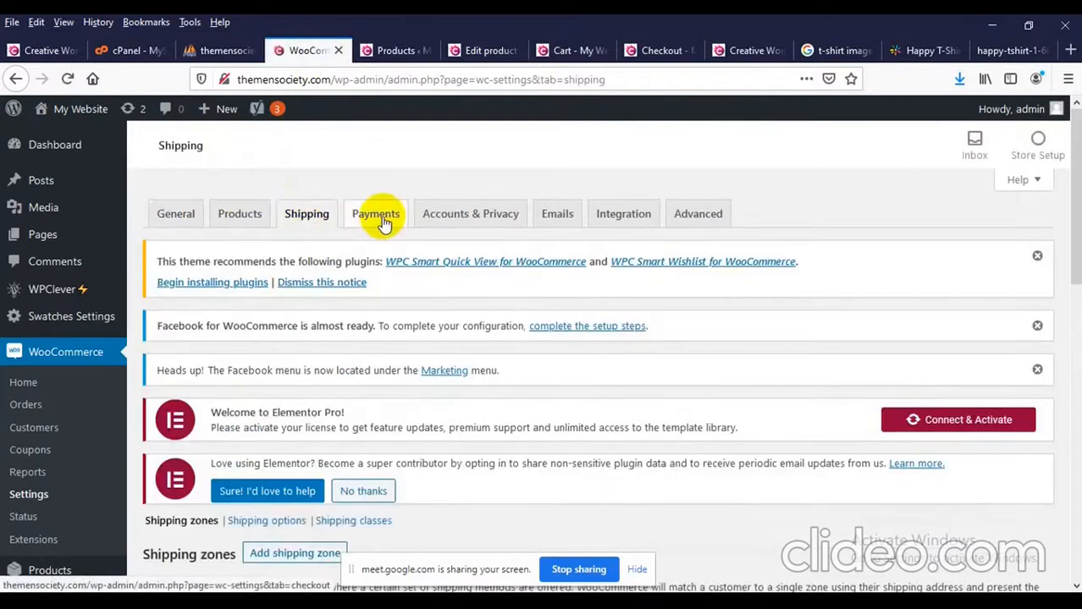
click(383, 222)
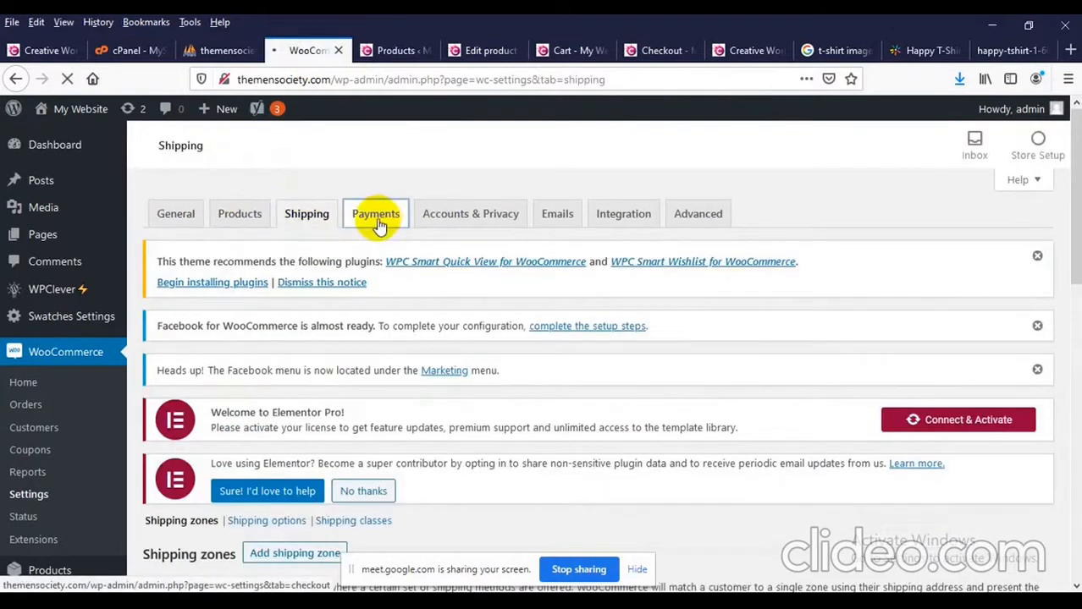
scroll(452, 274, down, 6)
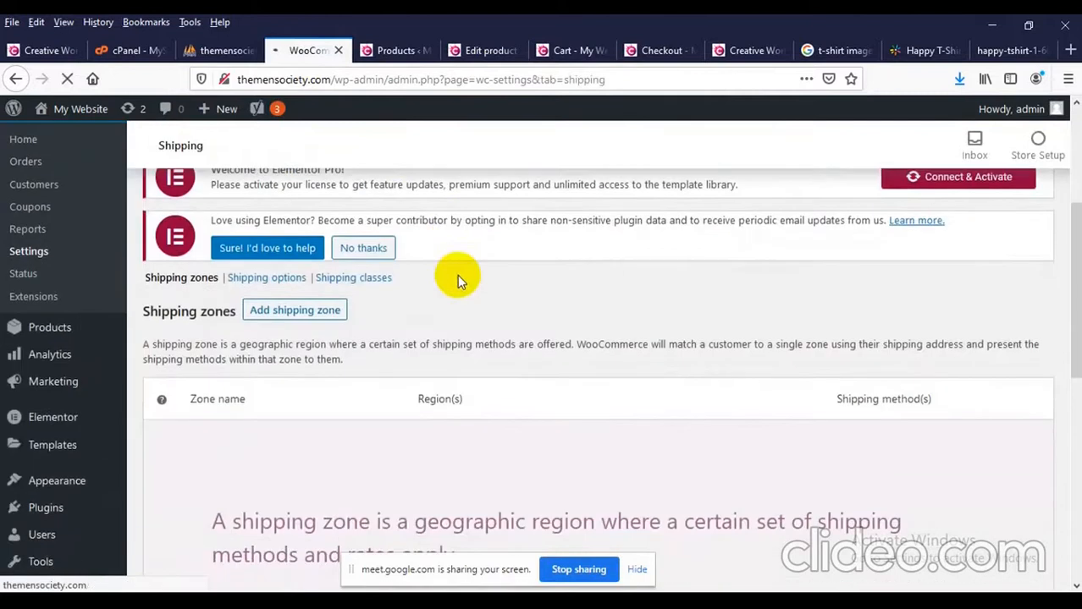
scroll(450, 276, up, 5)
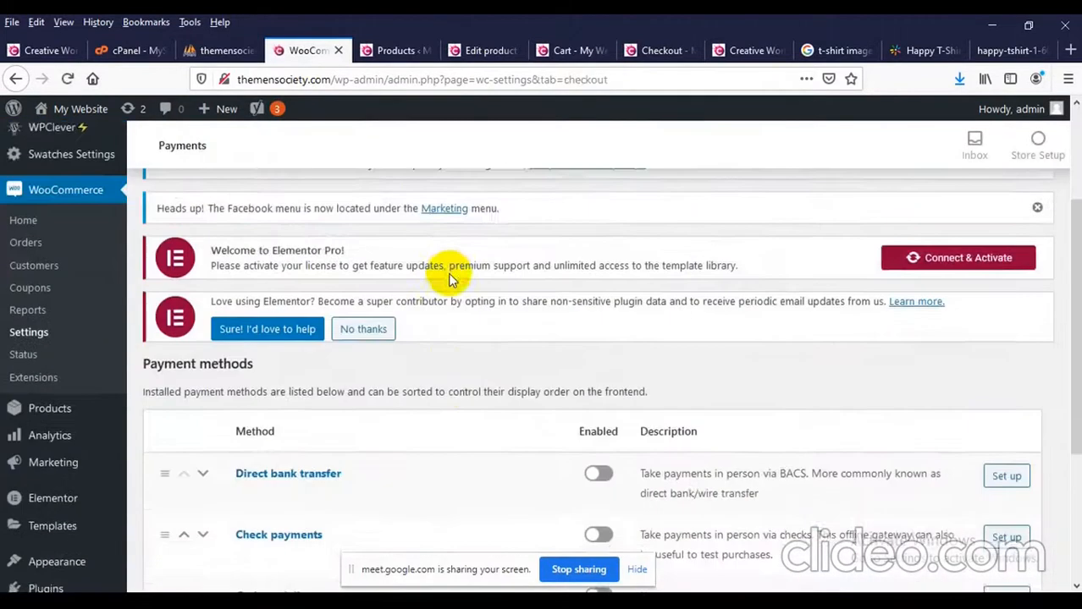
scroll(448, 279, down, 4)
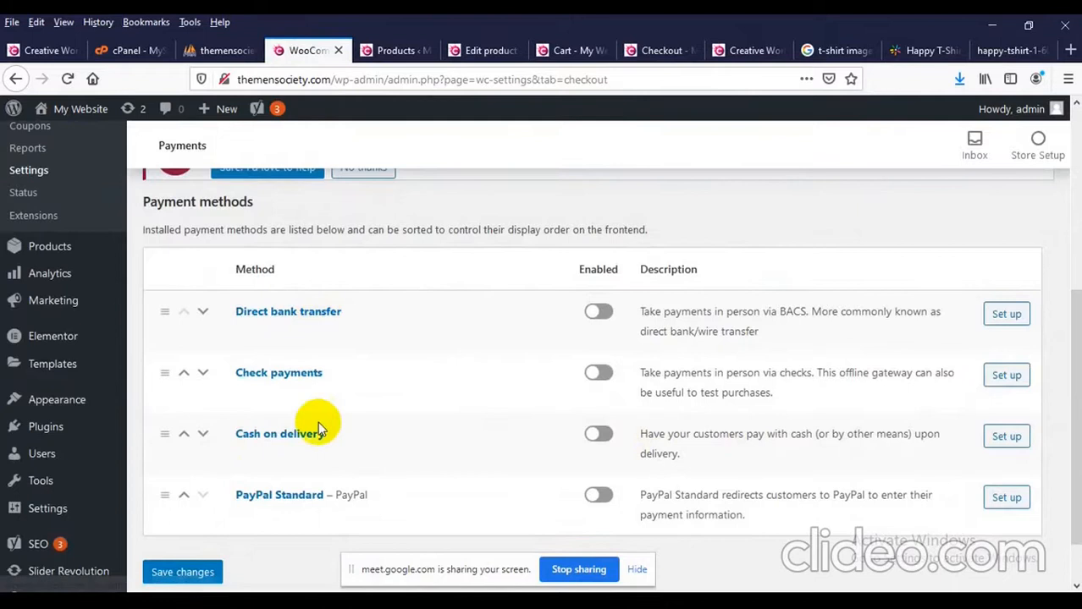
Step: Turn on Cash on delivery, review its shipping methods field, and save its settings
click(602, 435)
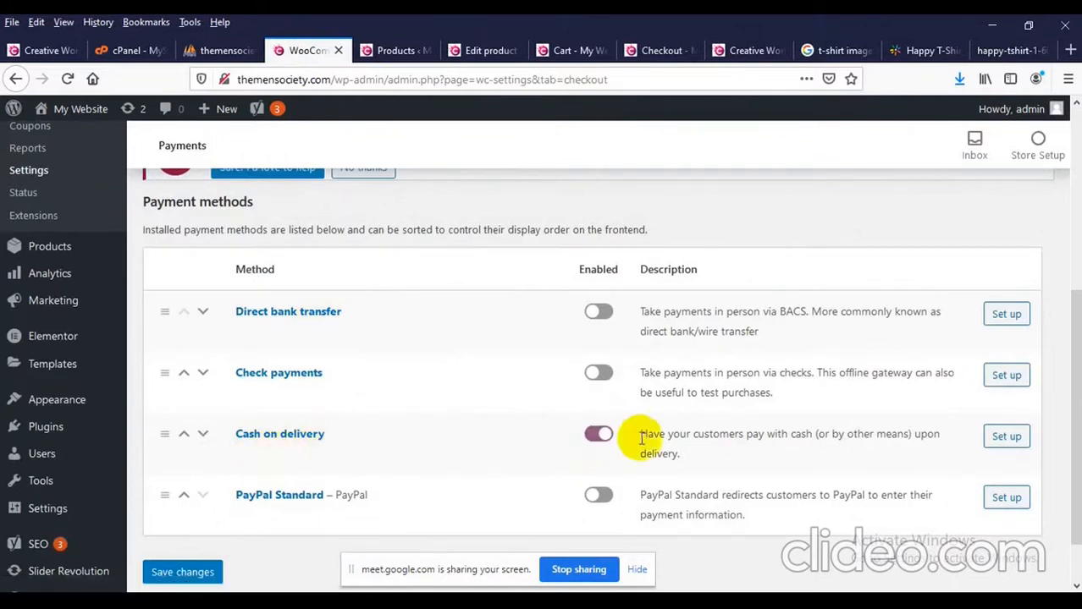
click(1008, 436)
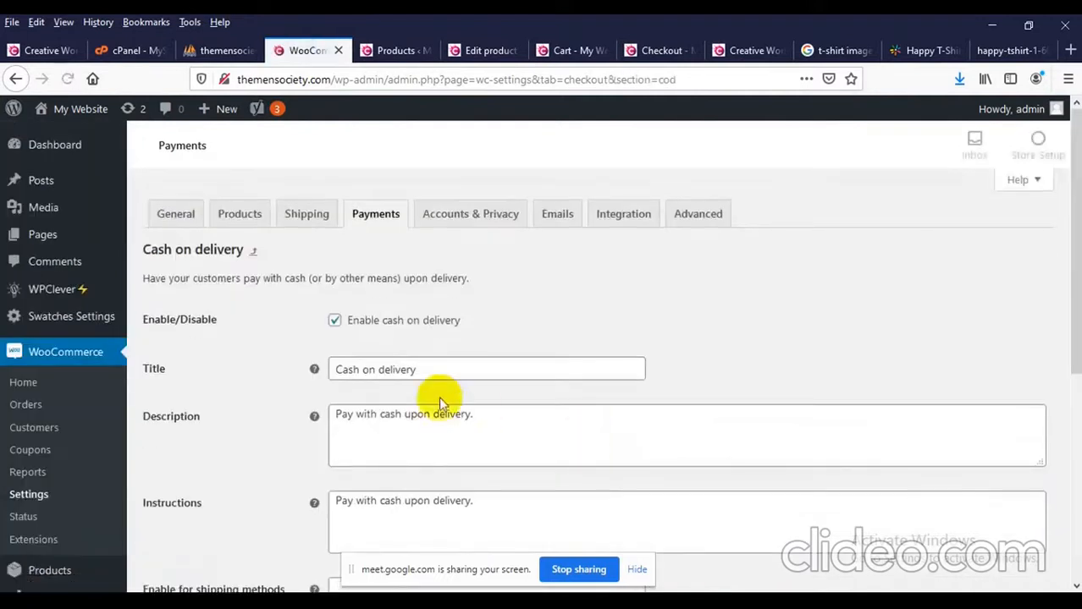
scroll(427, 382, down, 5)
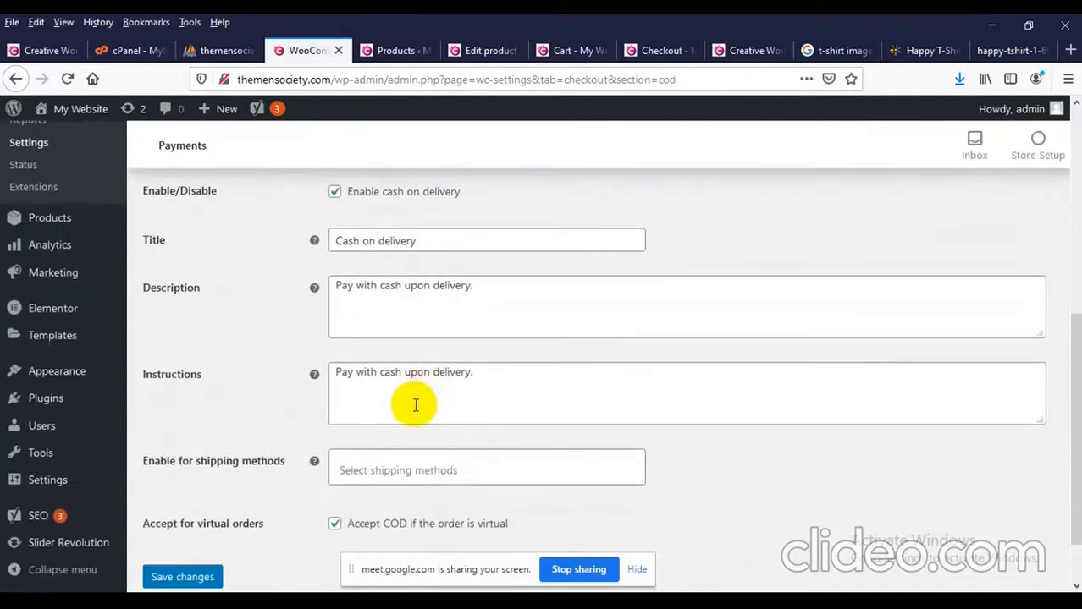
scroll(447, 395, down, 1)
click(453, 408)
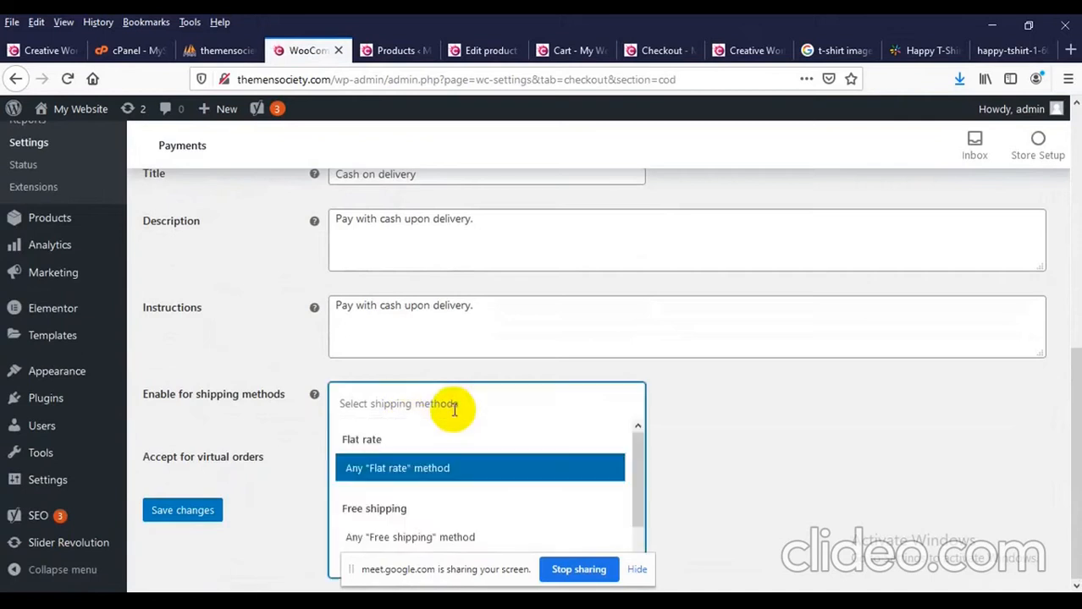
click(452, 408)
click(187, 516)
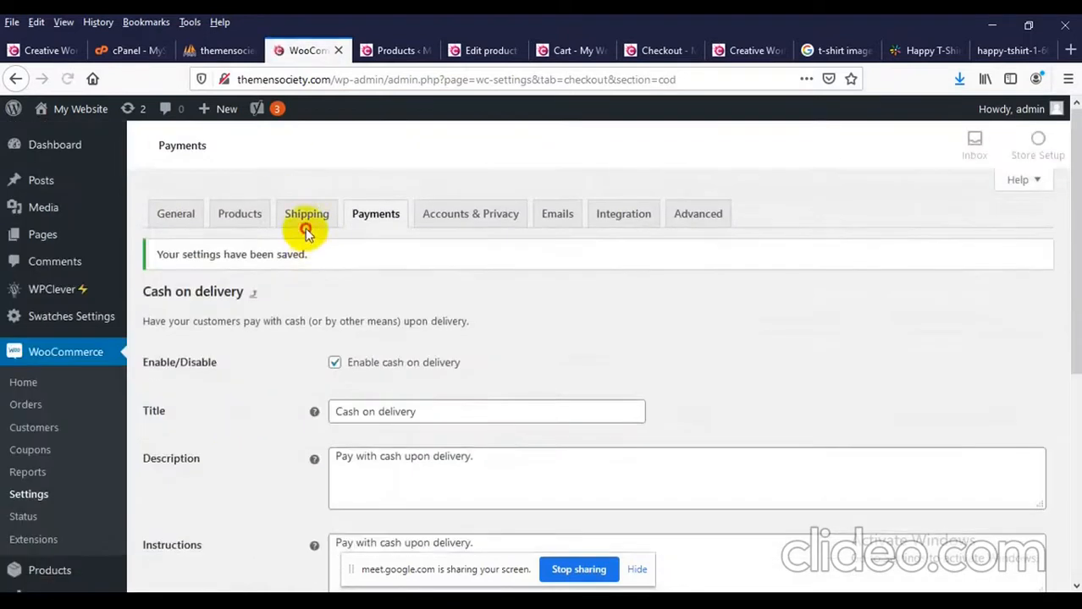
click(305, 220)
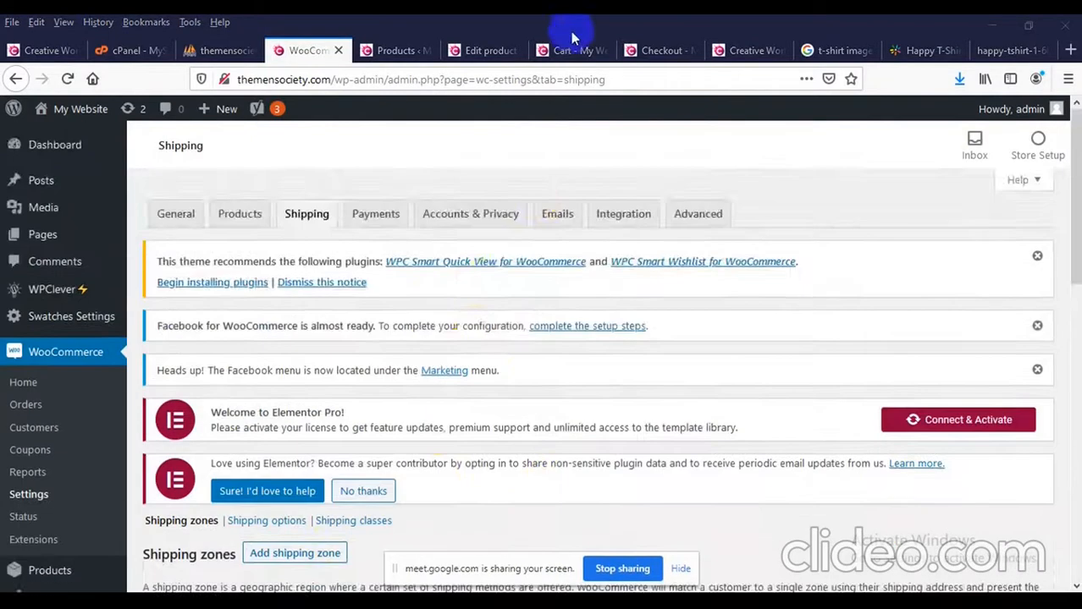
Step: Return to the cart and proceed to checkout with T-Shirt for men × 3 at ৳300
click(568, 51)
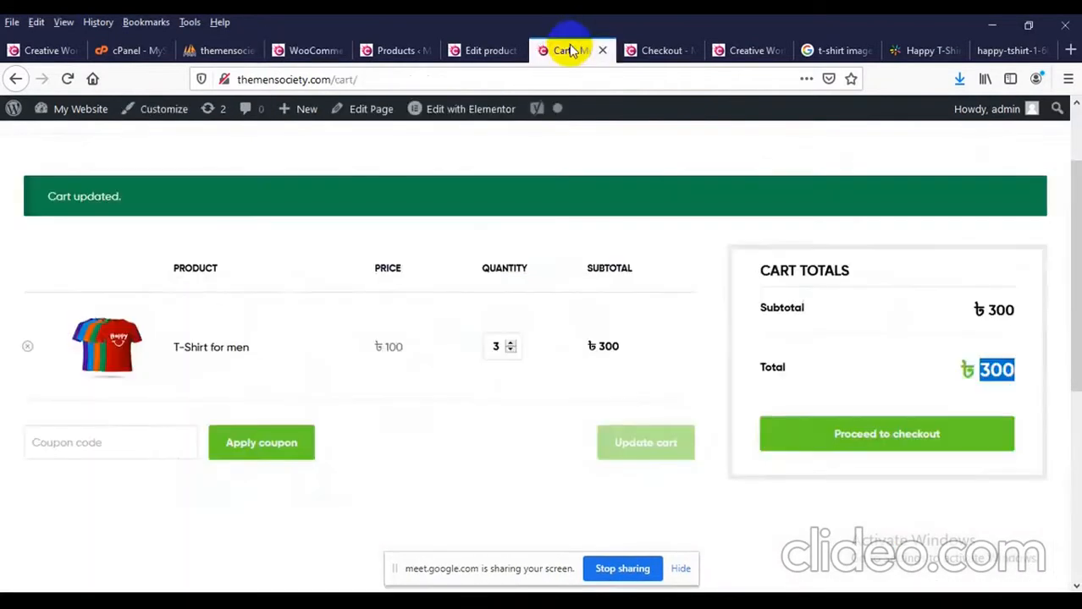
scroll(89, 411, down, 2)
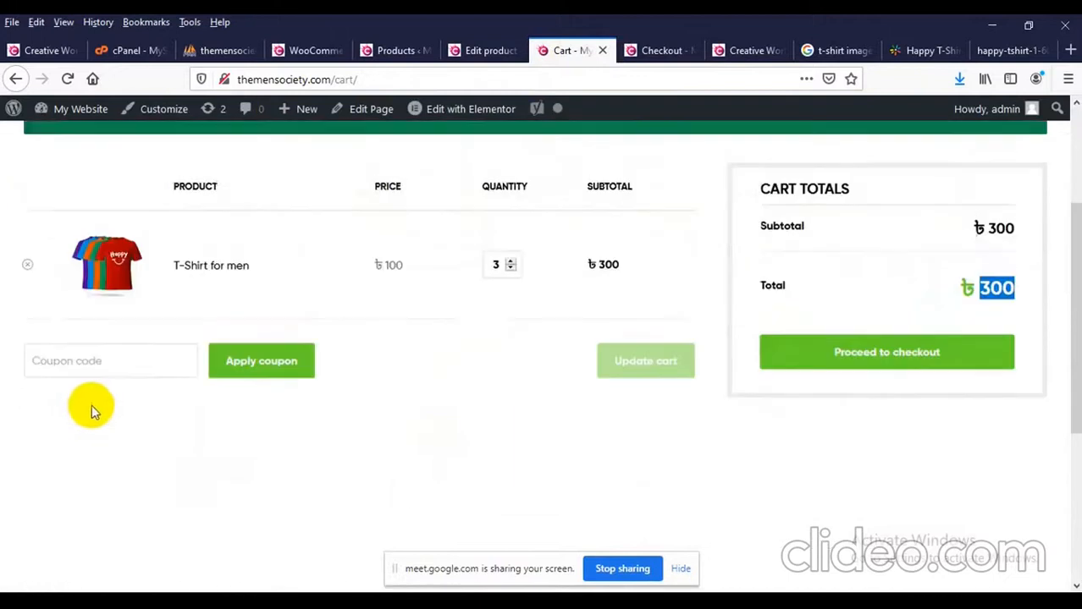
scroll(485, 400, up, 3)
scroll(485, 398, down, 3)
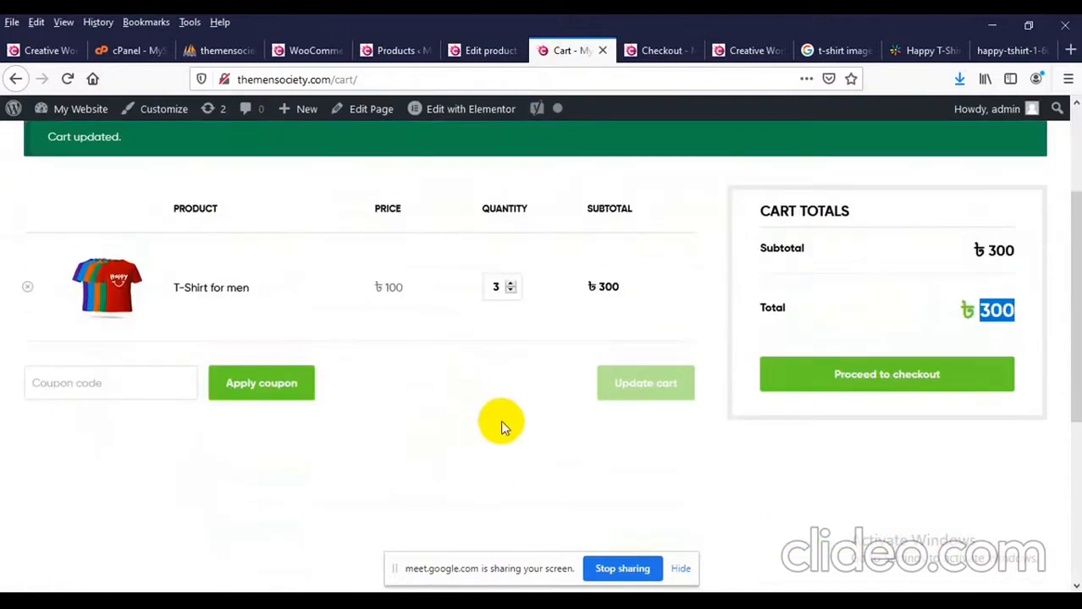
scroll(502, 425, up, 3)
scroll(598, 393, down, 3)
click(902, 382)
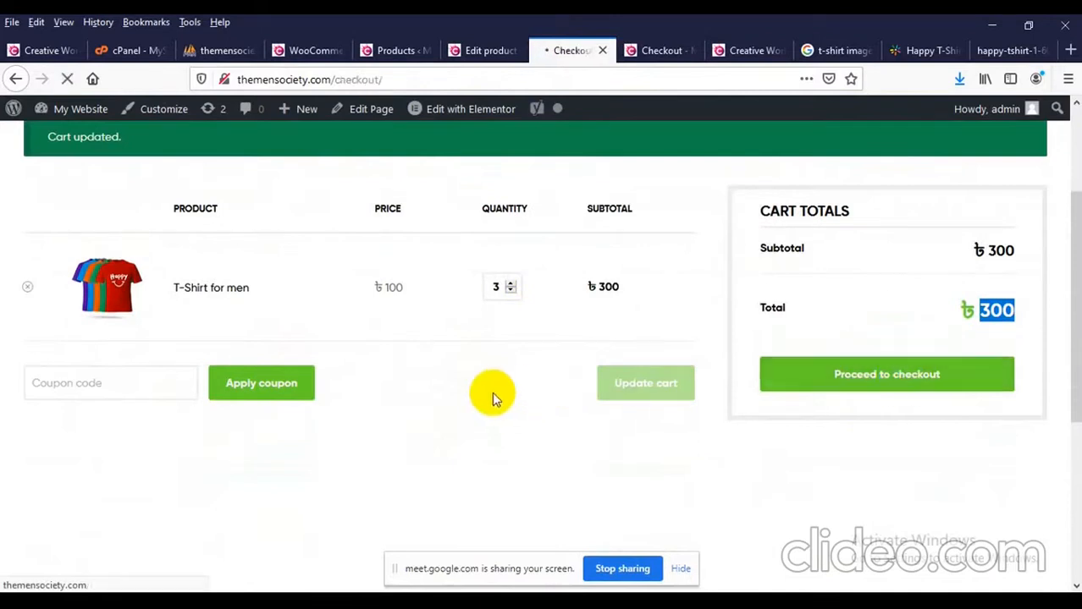
scroll(127, 349, down, 2)
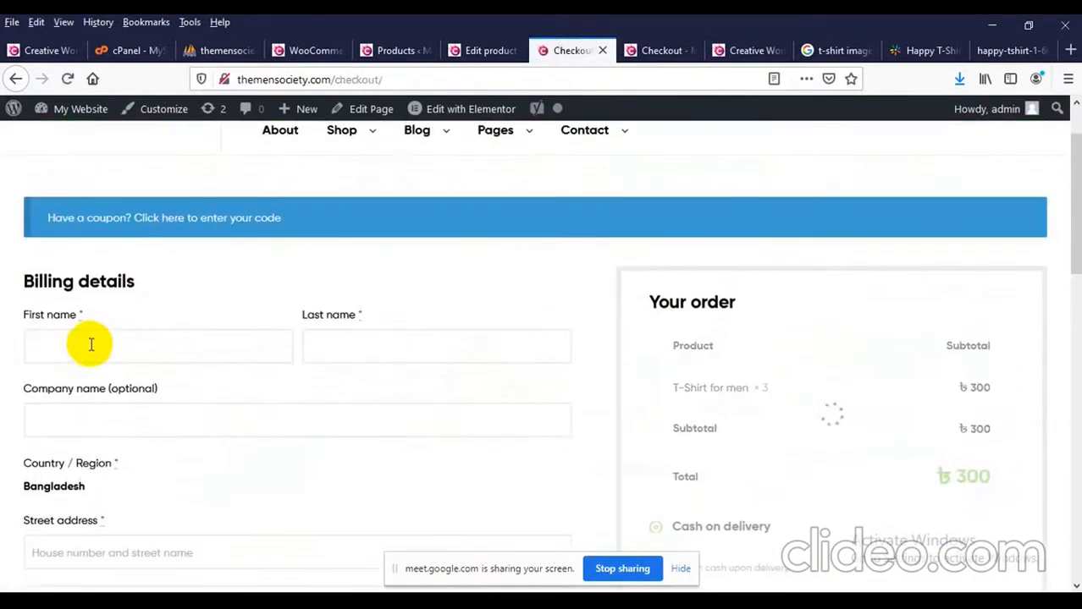
Step: Fill the billing first and last name from the saved autofill suggestions
click(92, 344)
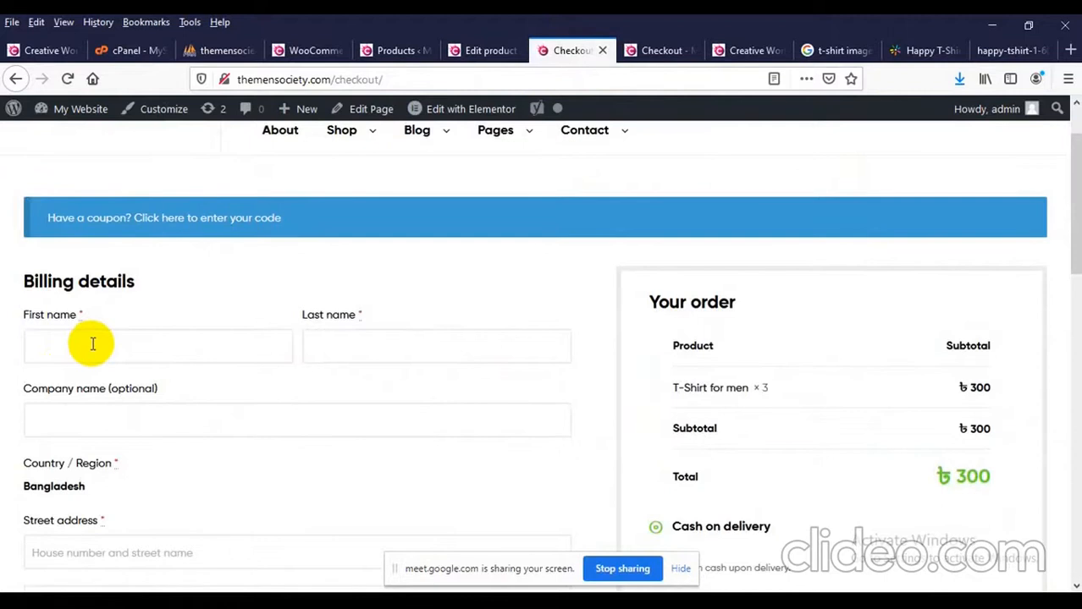
double_click(74, 346)
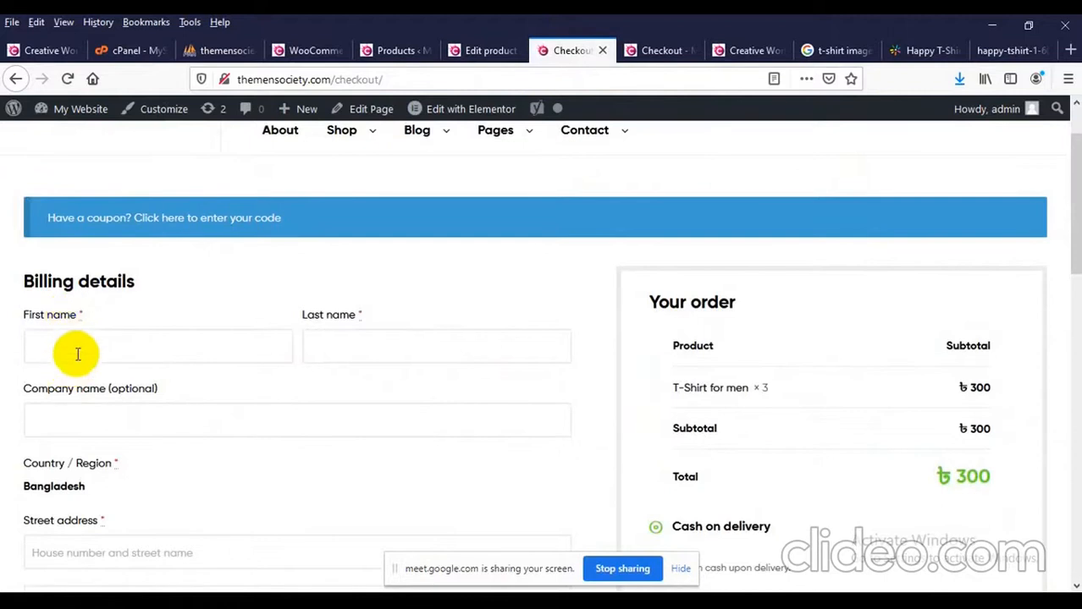
click(77, 354)
click(41, 372)
click(331, 351)
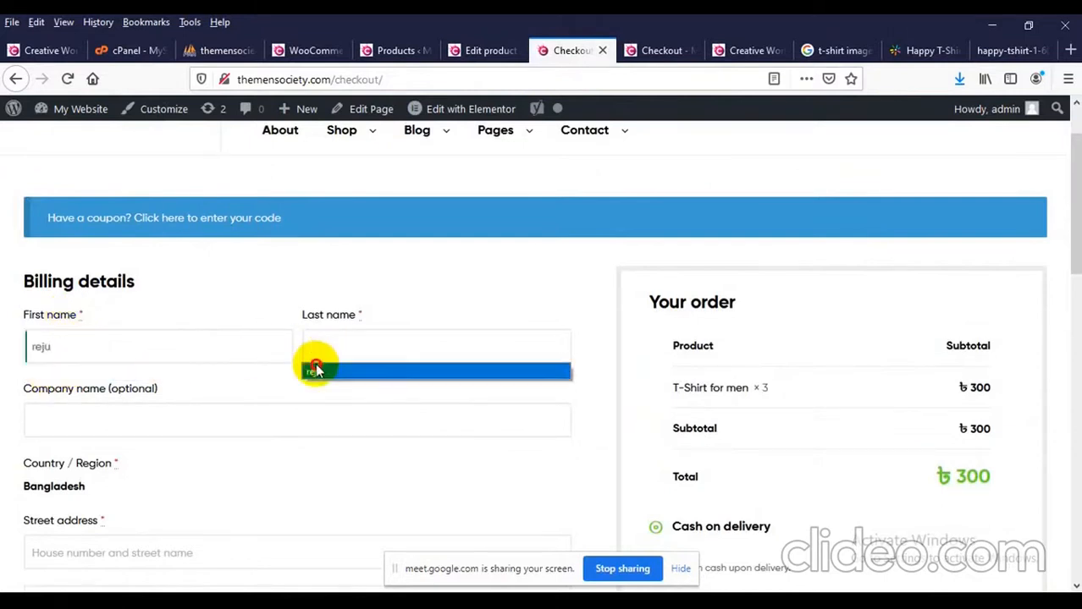
click(314, 370)
Step: Confirm country Bangladesh and enter mohammadpur as the street address and town
scroll(169, 391, down, 2)
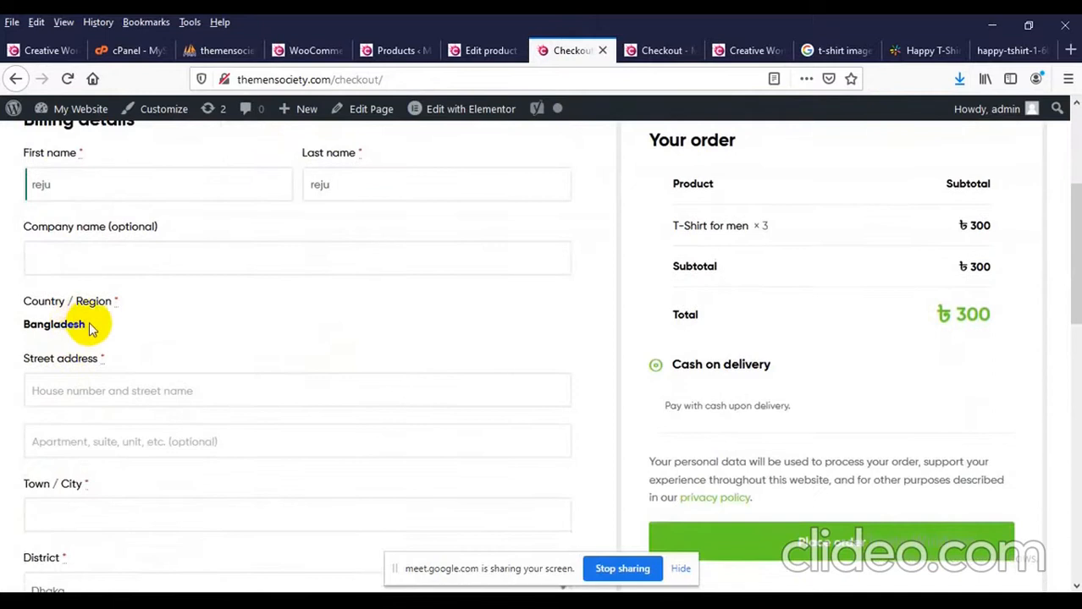
drag(91, 329, 30, 309)
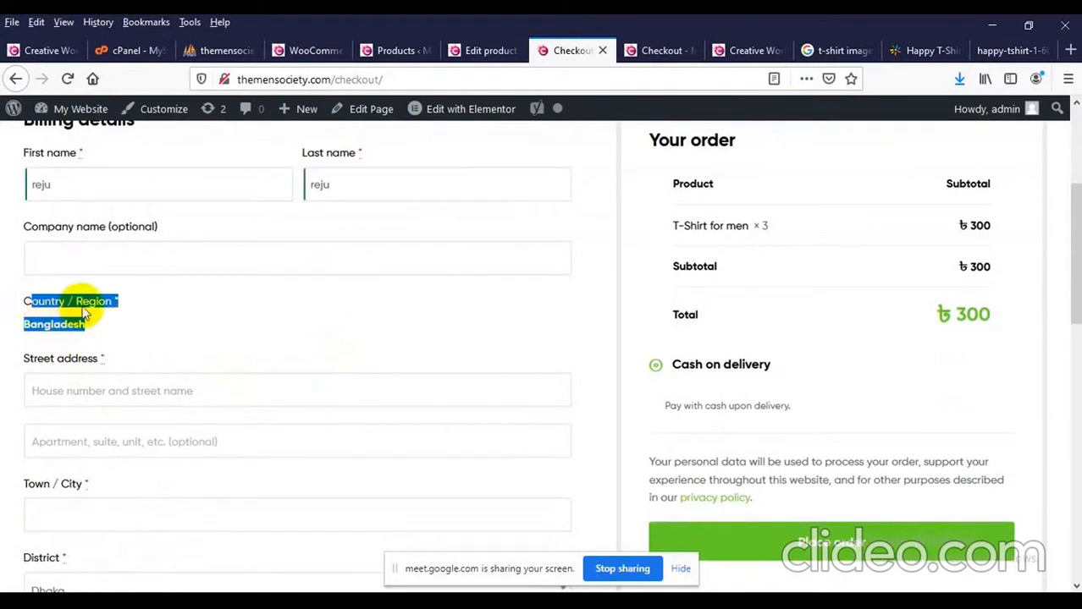
scroll(97, 315, down, 1)
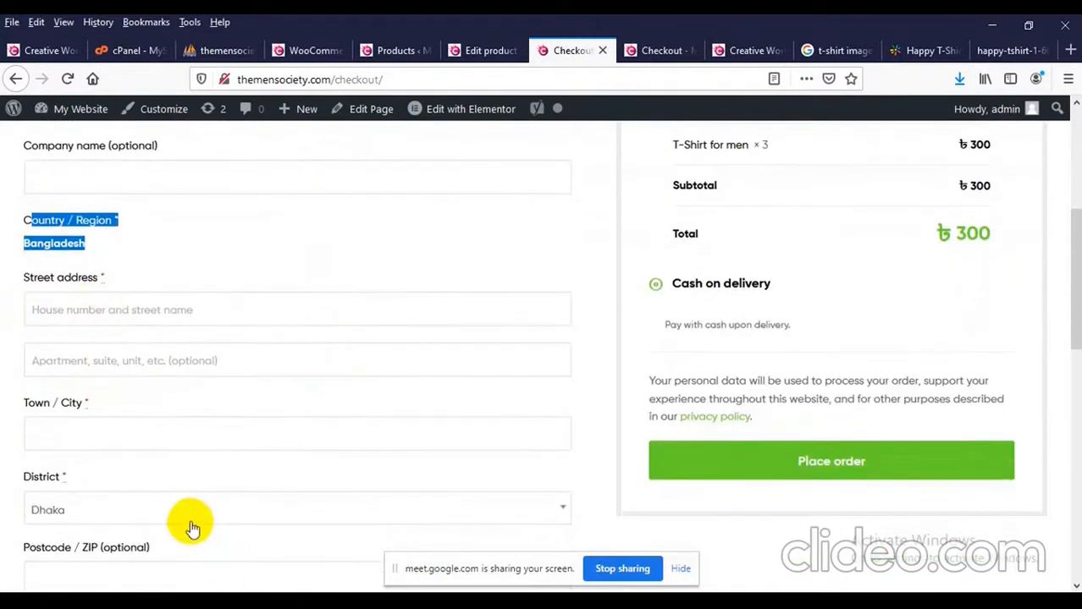
click(27, 216)
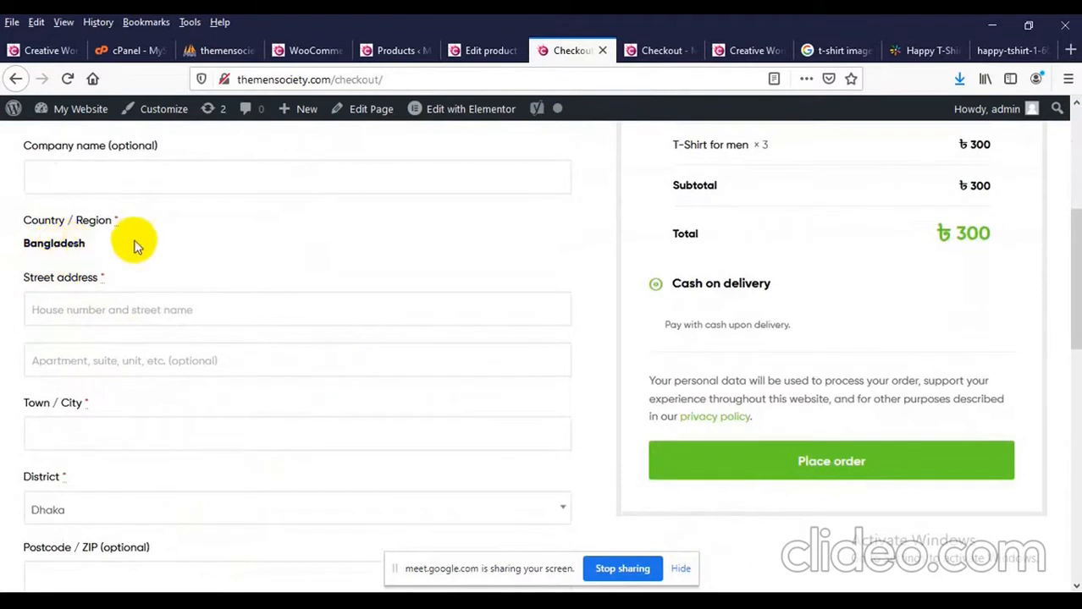
click(79, 307)
text(fd)
double_click(85, 304)
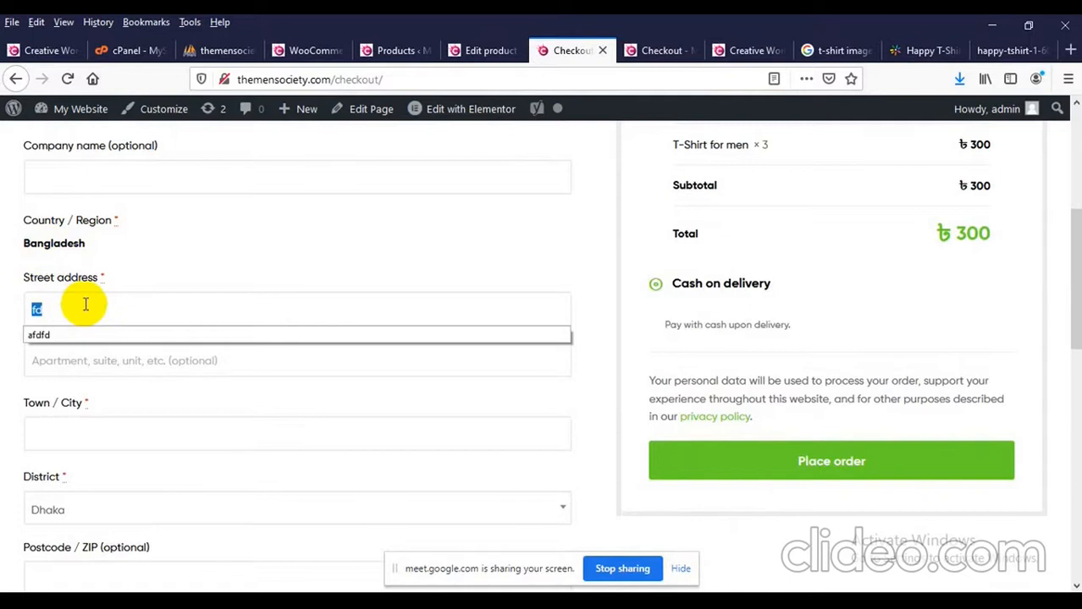
key(BackSpace)
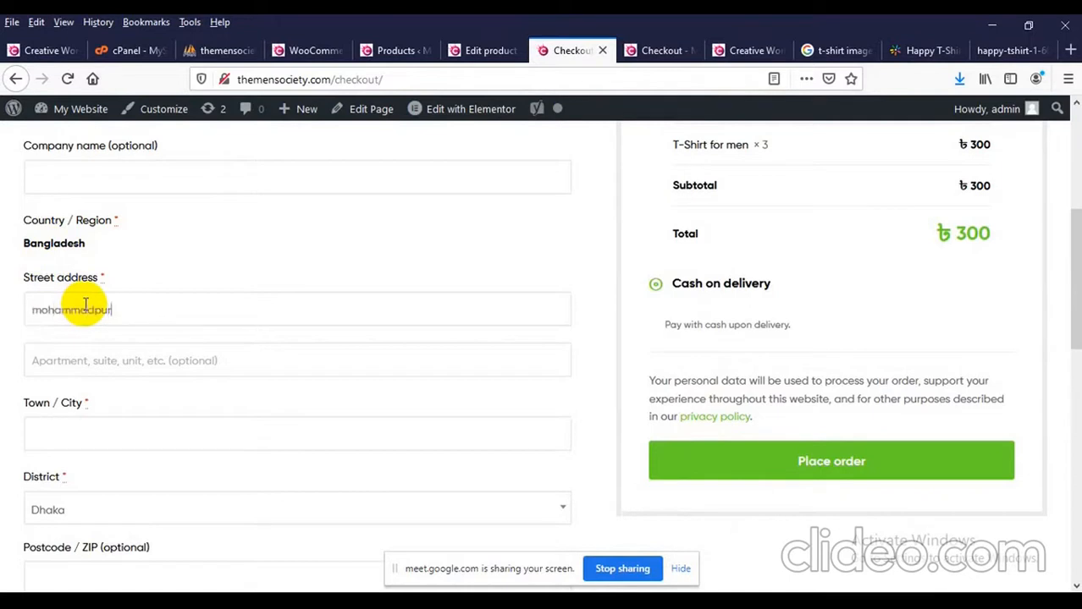
text(mohammadpur)
scroll(80, 347, down, 2)
click(66, 355)
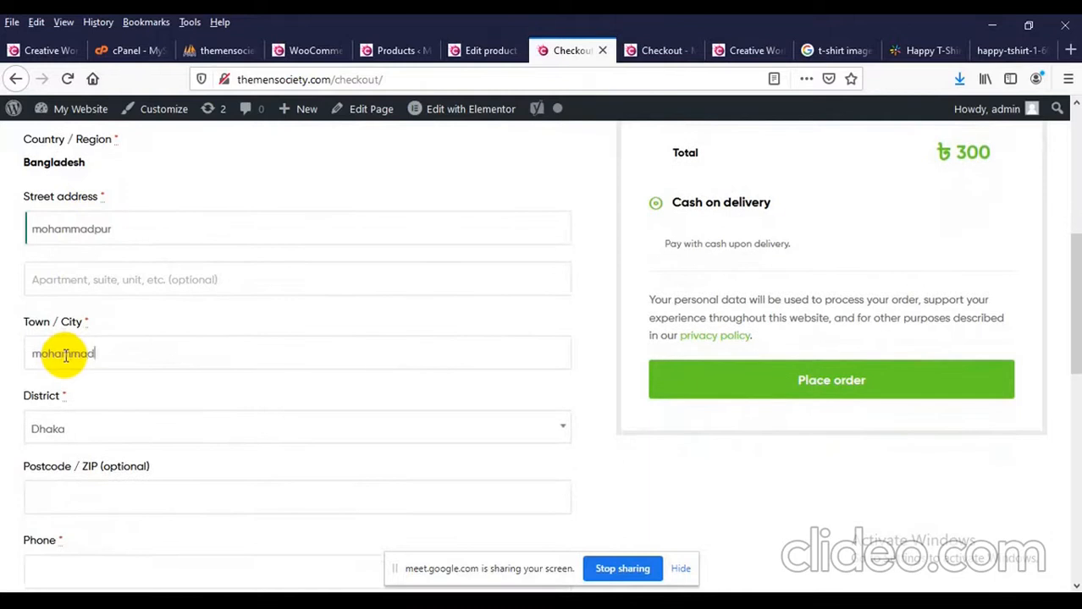
Step: Set the District dropdown to Dhaka
click(100, 432)
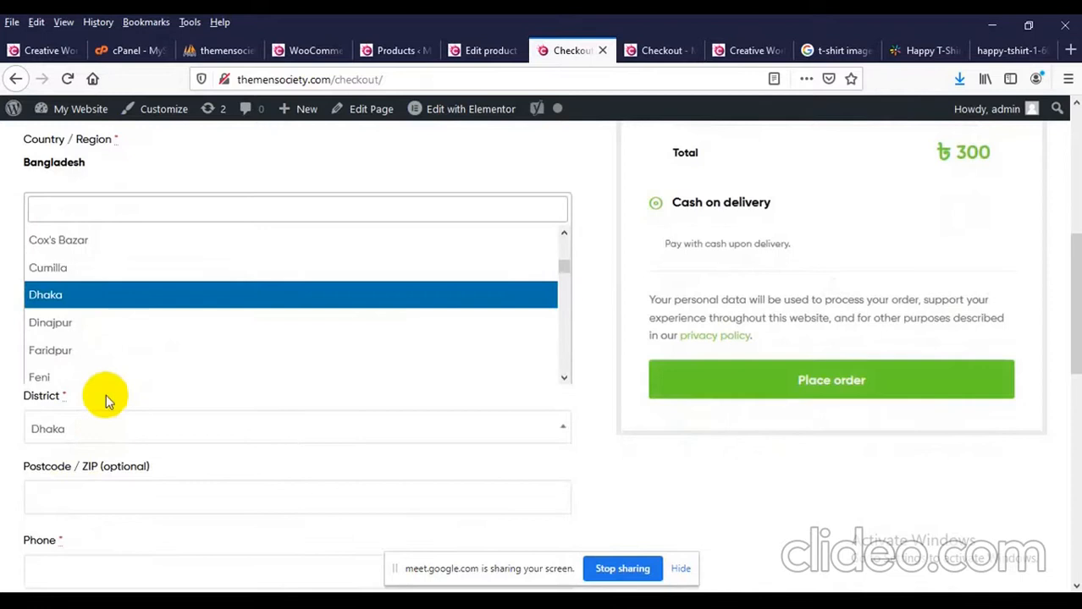
click(85, 327)
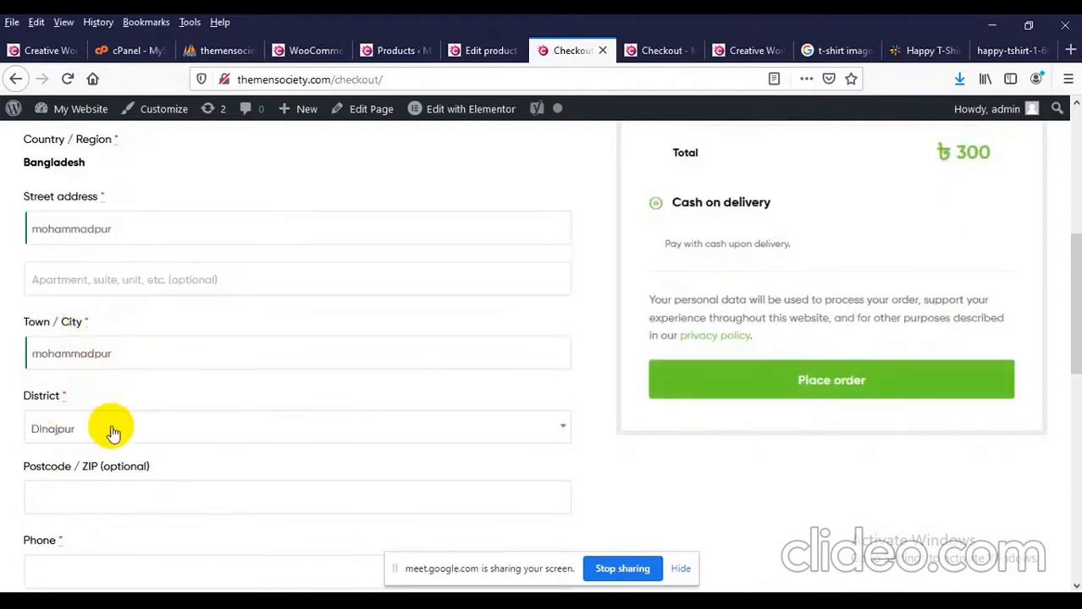
click(70, 435)
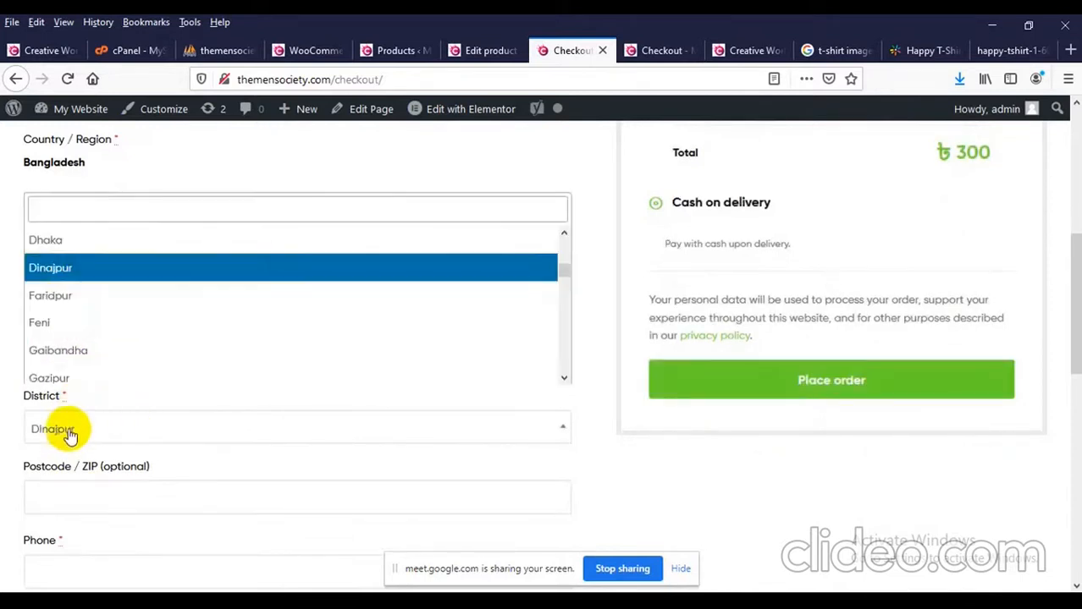
click(73, 245)
Step: Enter the customer's phone number in the billing form
scroll(55, 389, down, 2)
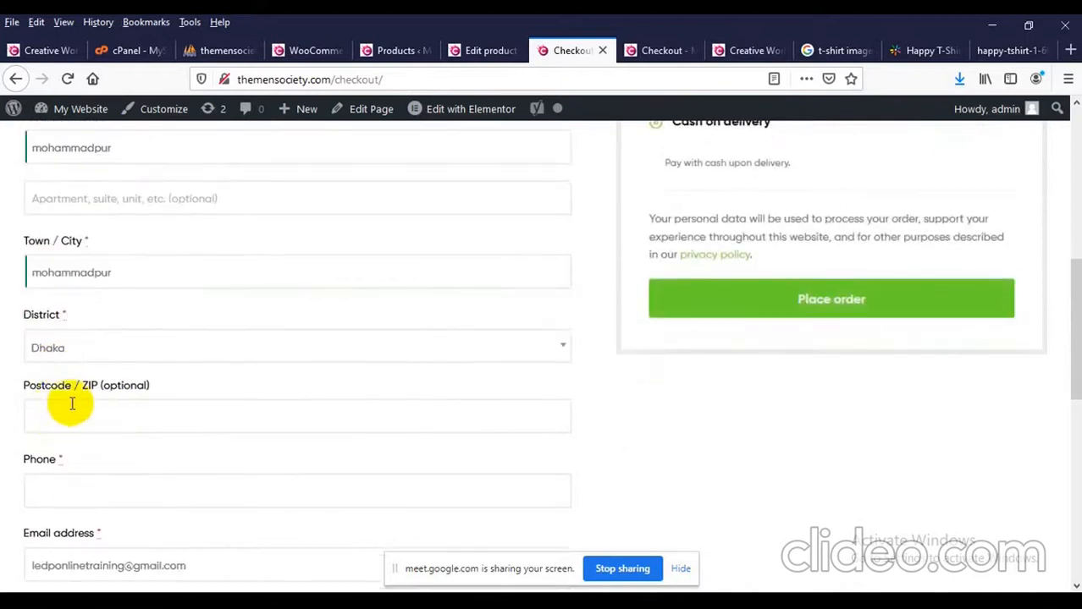
drag(156, 390, 7, 408)
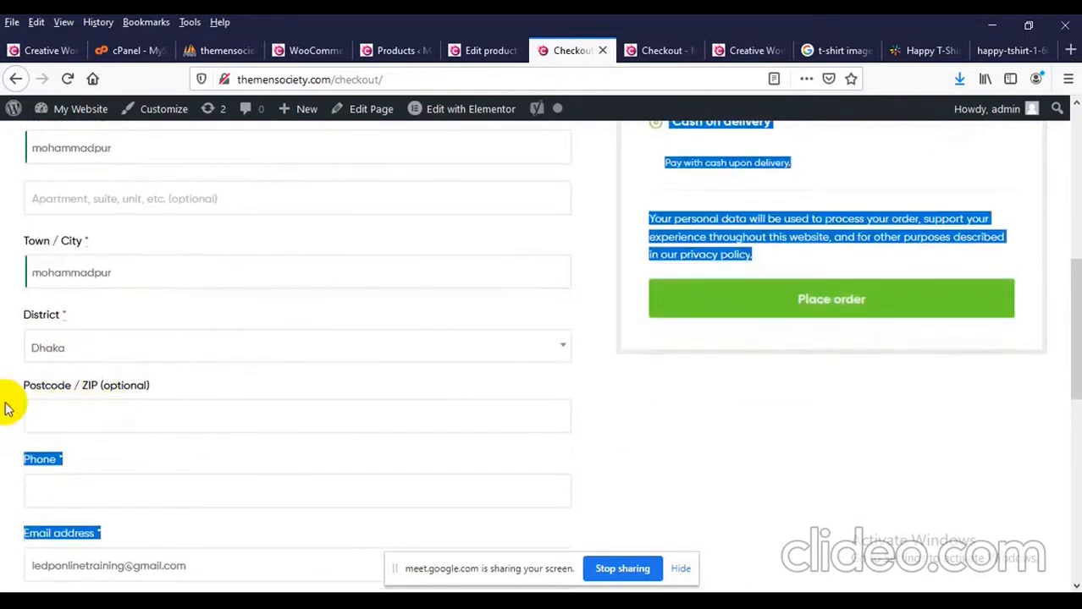
scroll(13, 444, down, 3)
click(87, 323)
scroll(5, 347, up, 3)
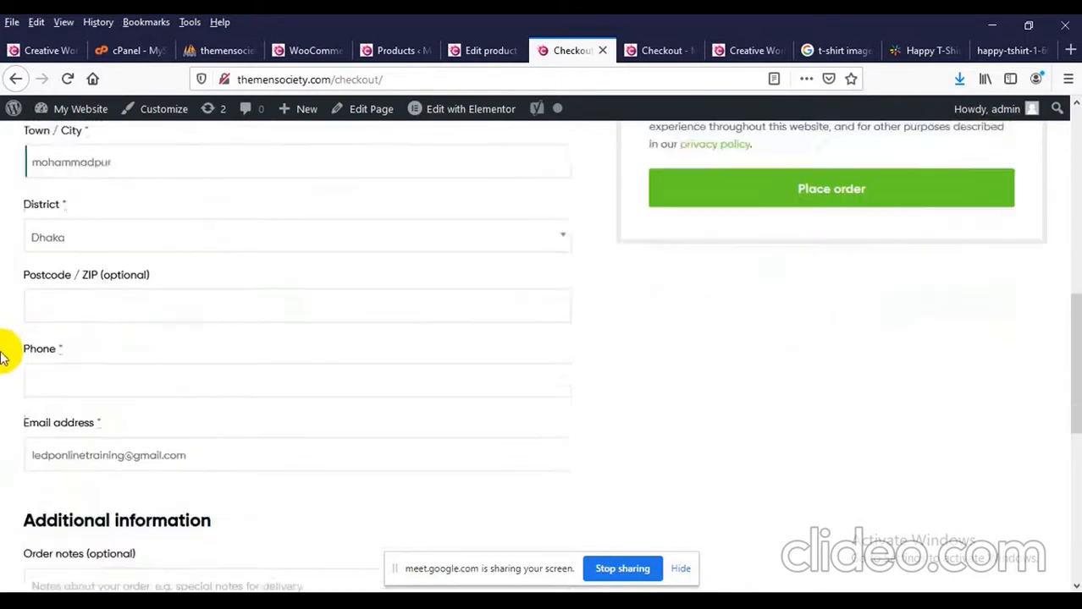
scroll(7, 428, down, 2)
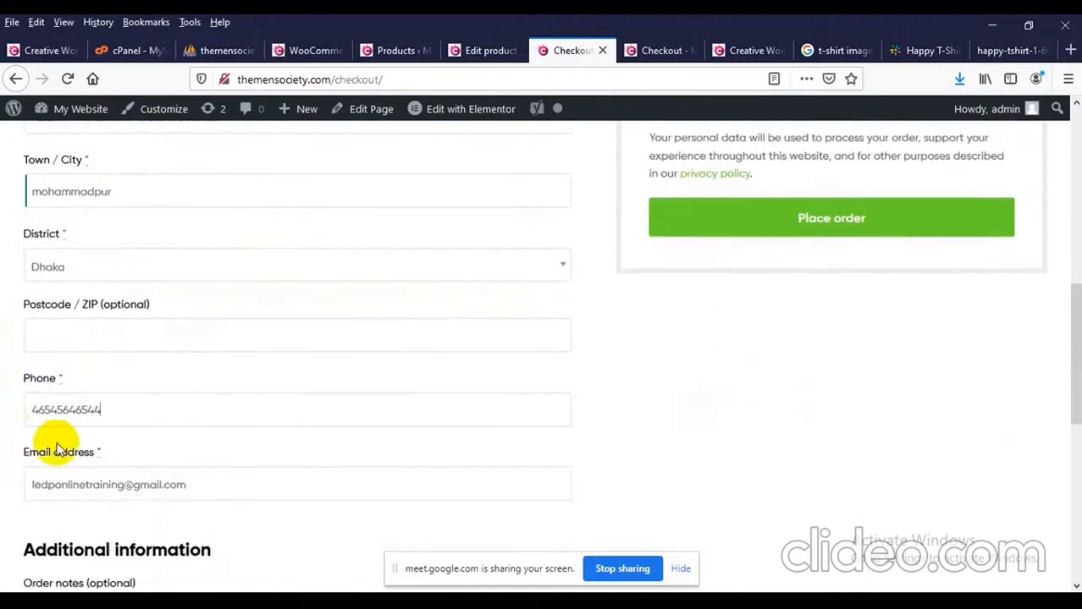
scroll(127, 407, down, 2)
drag(206, 403, 117, 404)
scroll(643, 428, up, 5)
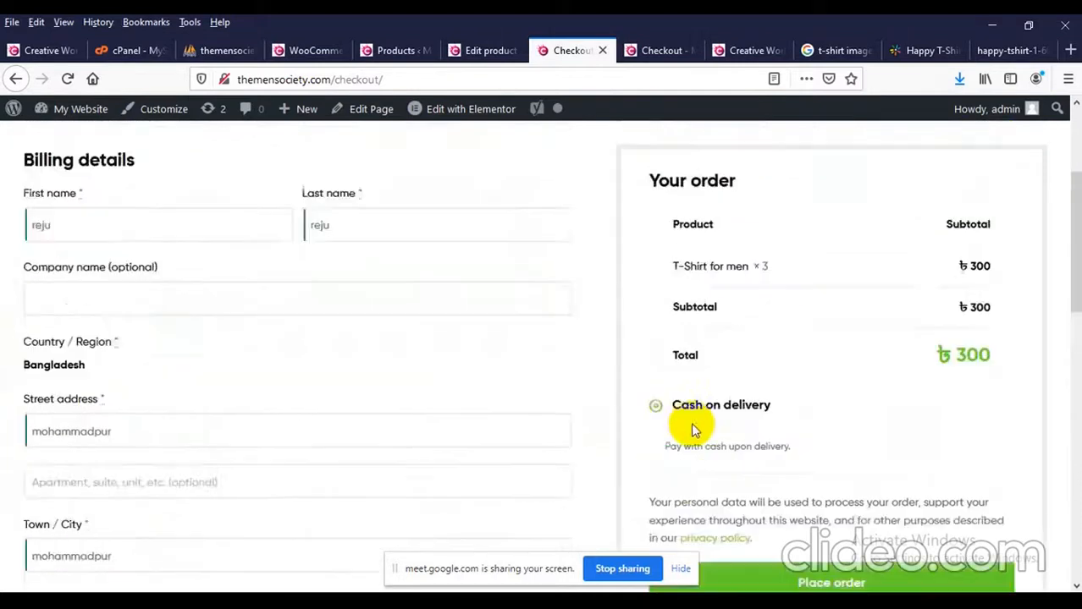
scroll(677, 416, down, 3)
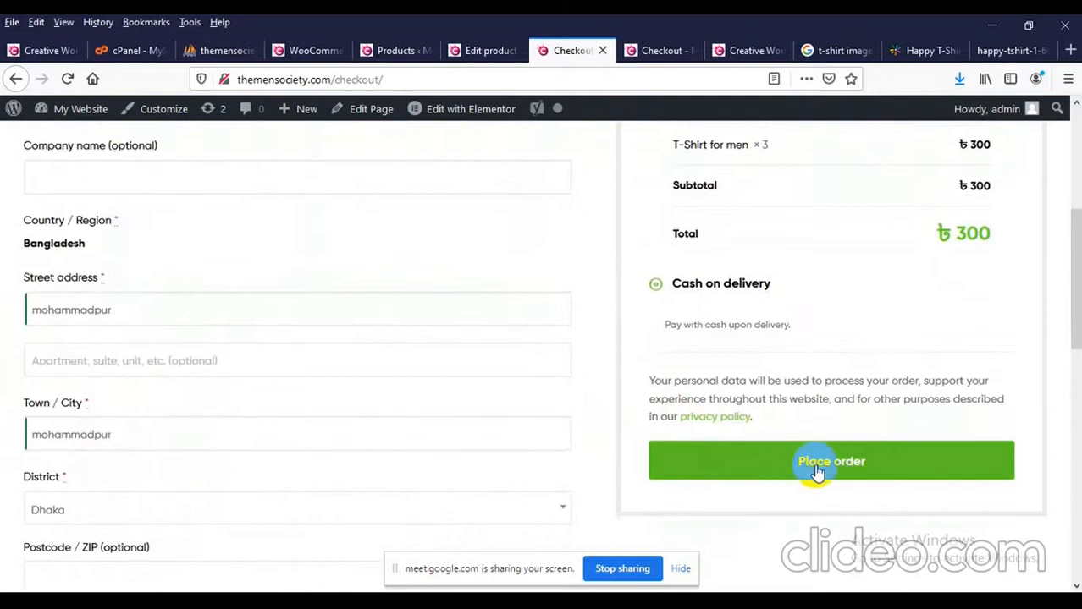
Step: Place the cash-on-delivery order and review the ৳ 300 order-received confirmation
click(814, 467)
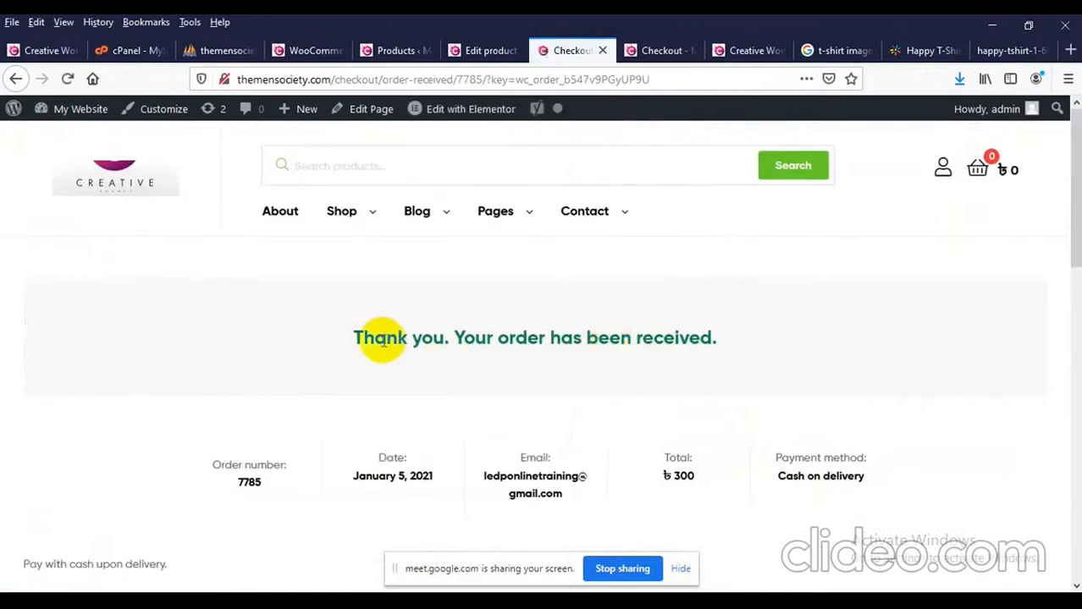
drag(362, 339, 560, 337)
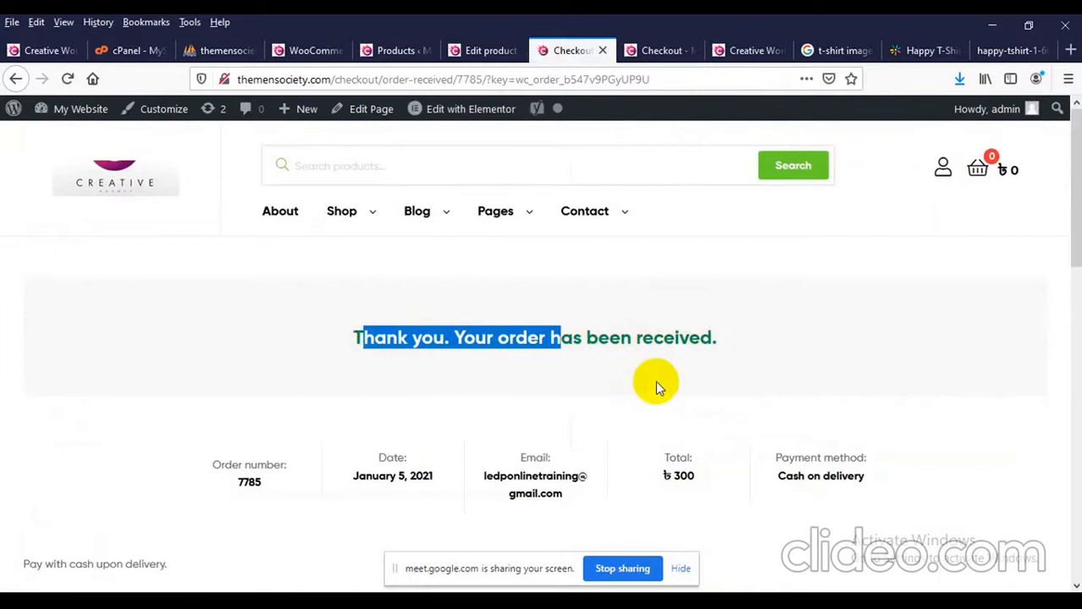
click(571, 326)
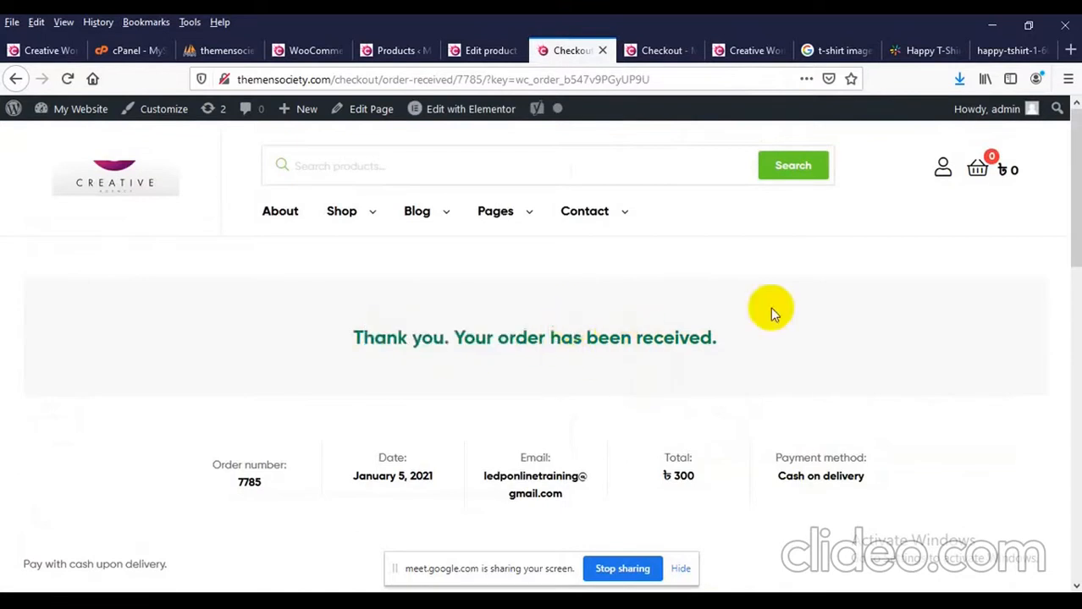
click(301, 51)
scroll(30, 365, down, 2)
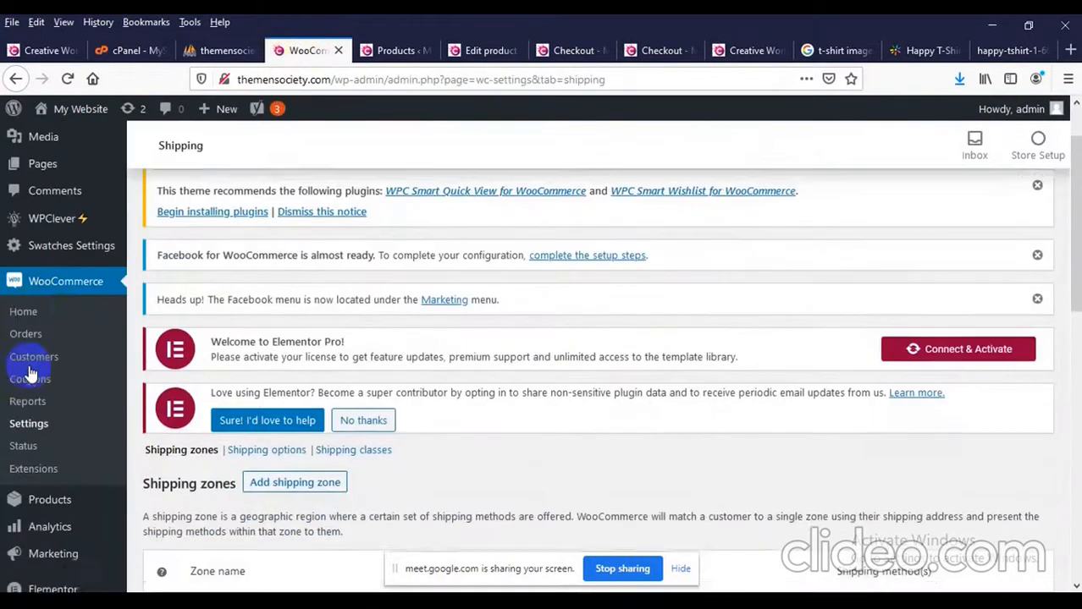
click(49, 277)
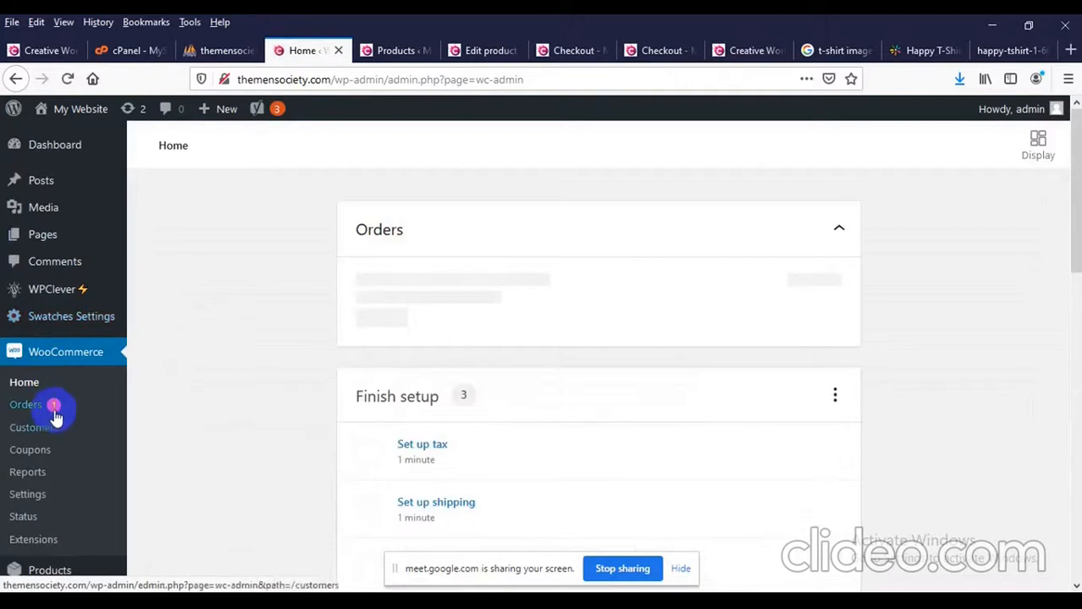
click(37, 407)
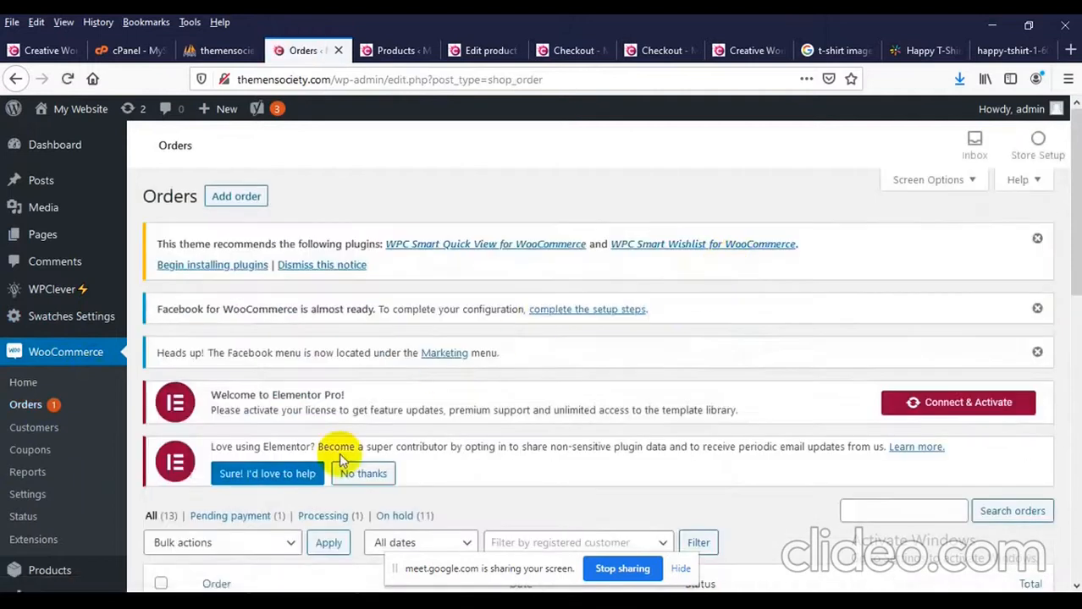
scroll(364, 424, down, 3)
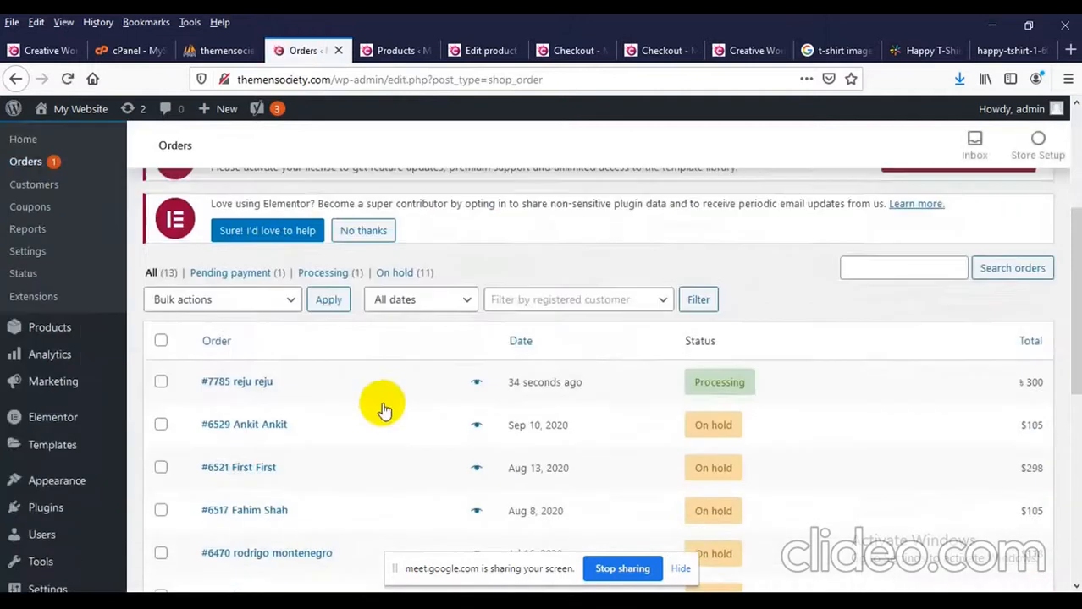
click(263, 383)
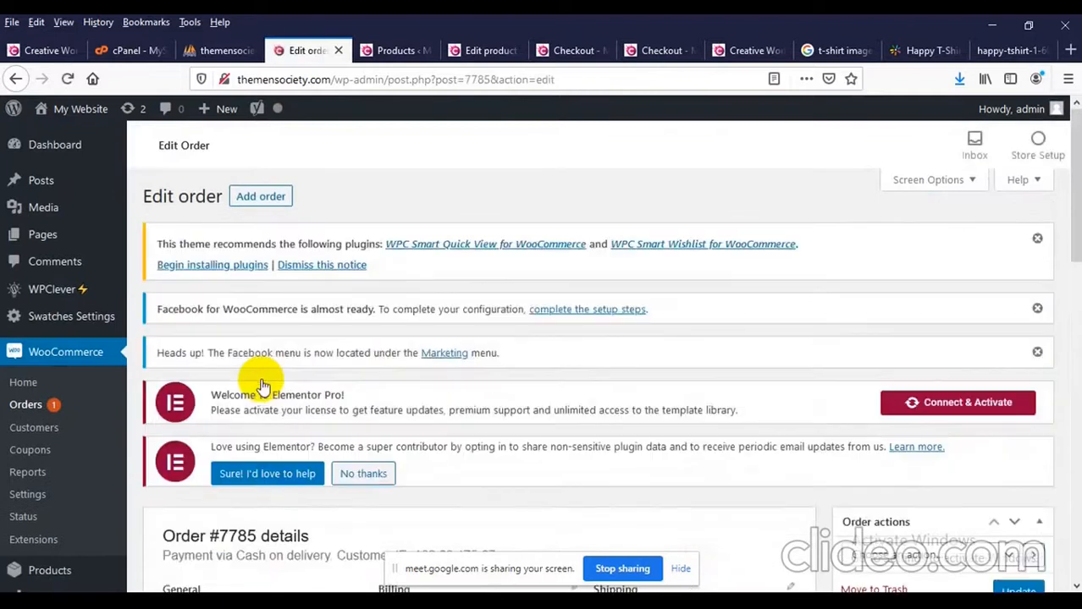
scroll(263, 385, down, 4)
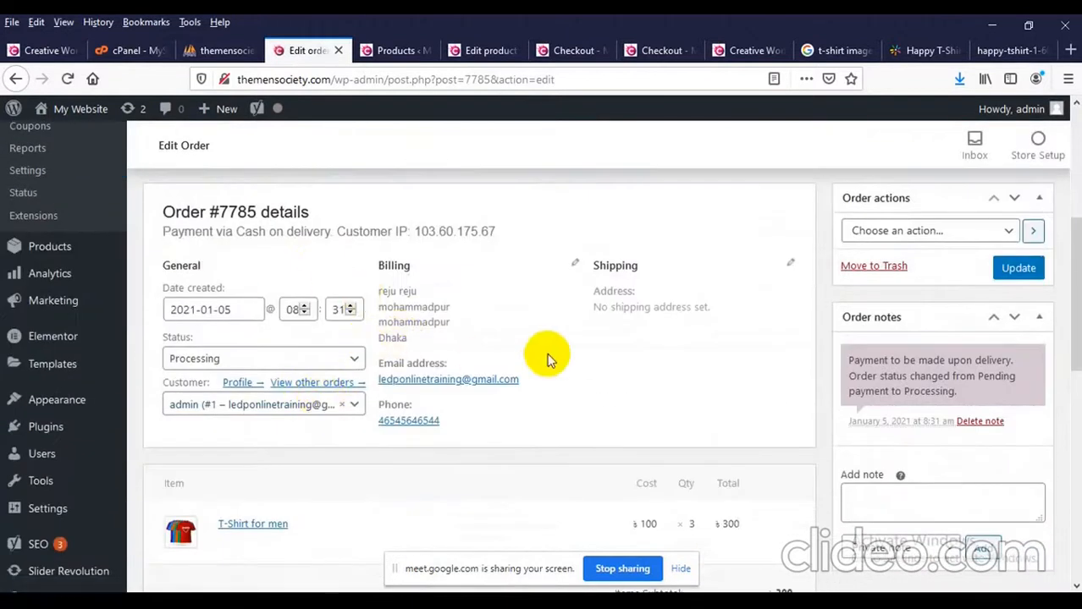
double_click(622, 308)
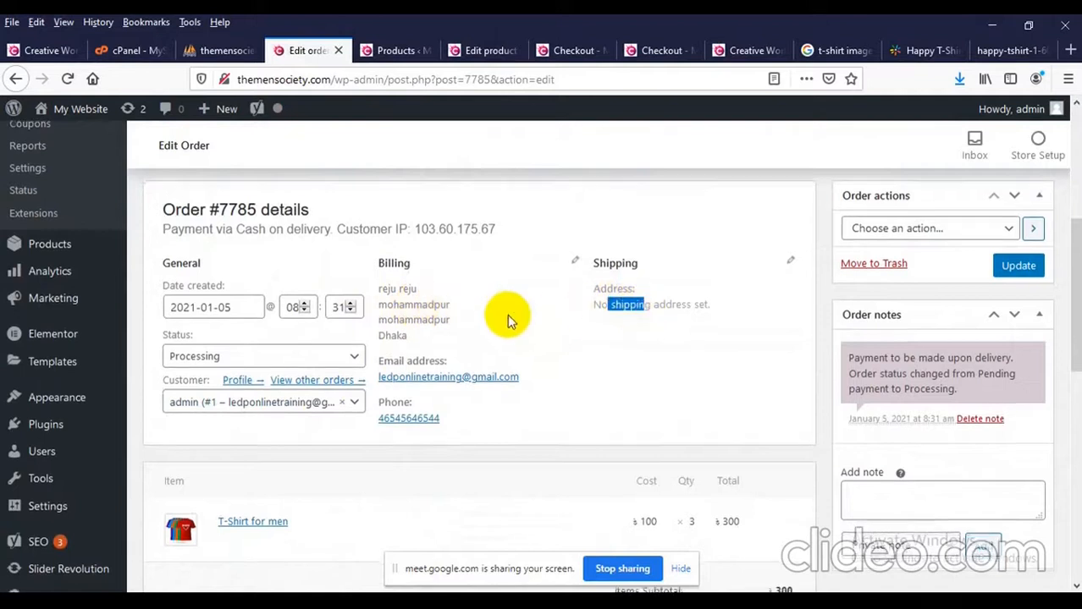
scroll(507, 314, down, 2)
scroll(508, 322, down, 1)
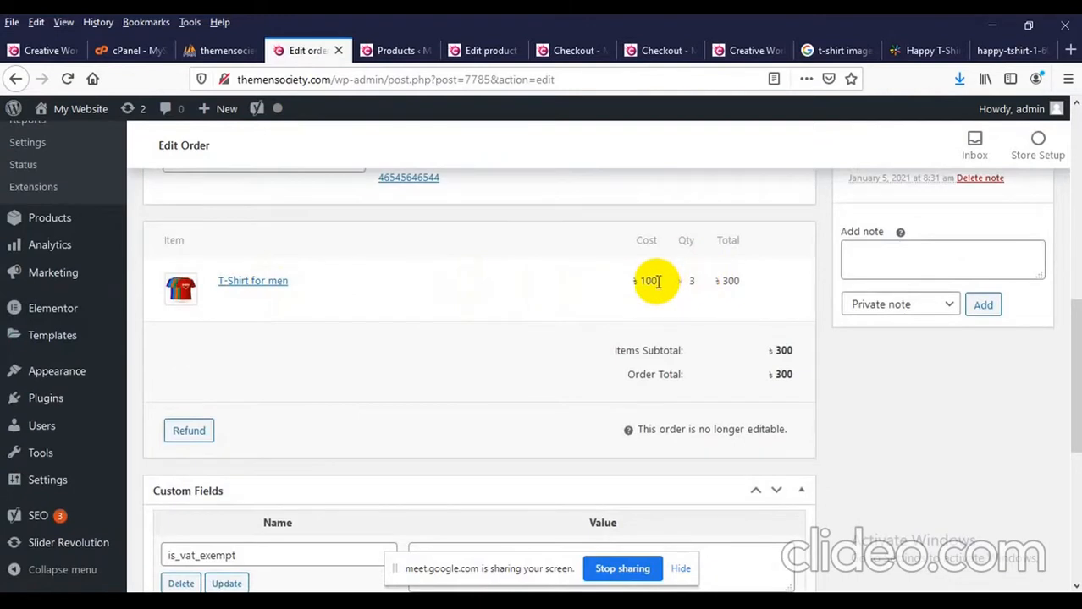
scroll(601, 398, down, 1)
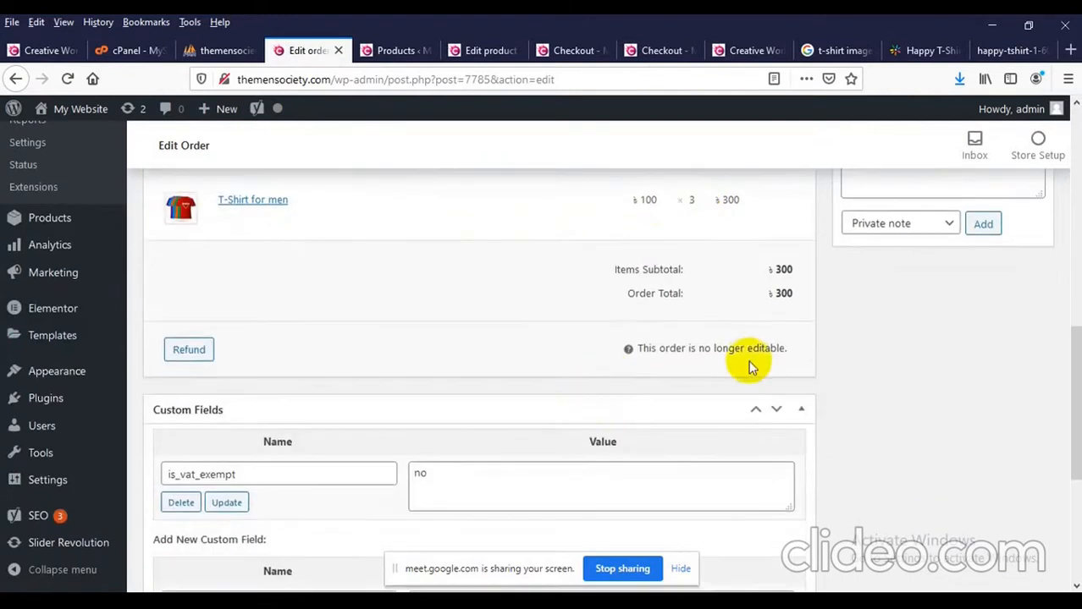
scroll(751, 360, up, 4)
scroll(804, 364, up, 3)
scroll(855, 338, down, 3)
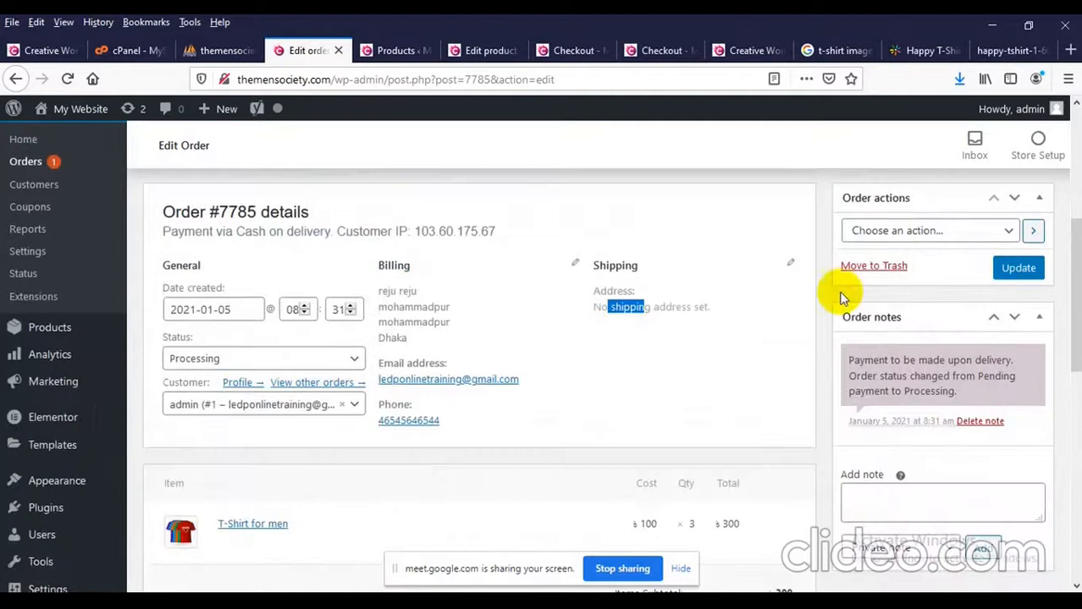
click(895, 232)
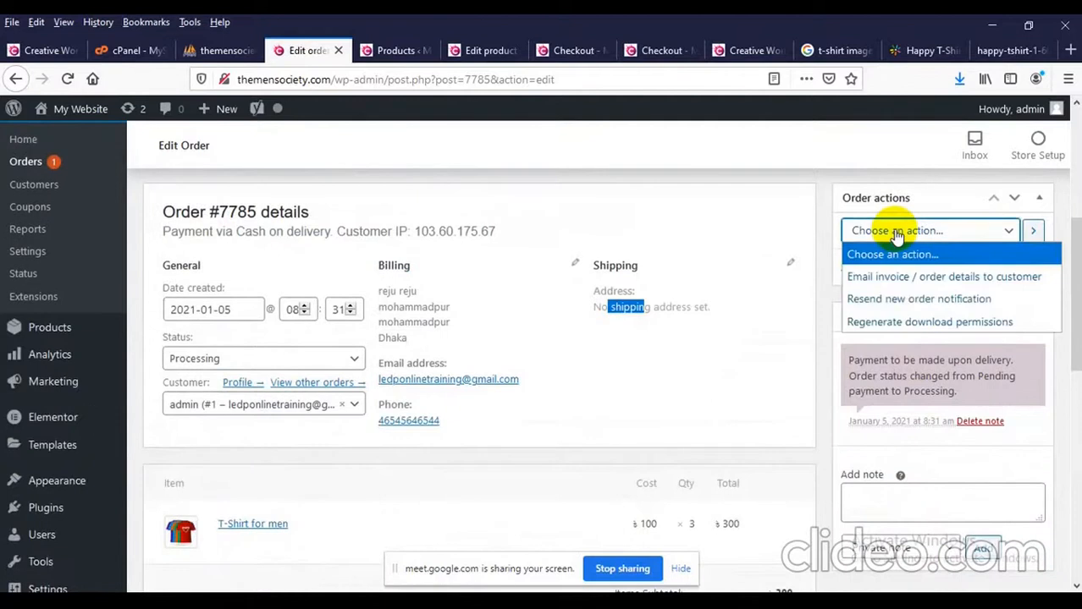
click(767, 234)
click(768, 231)
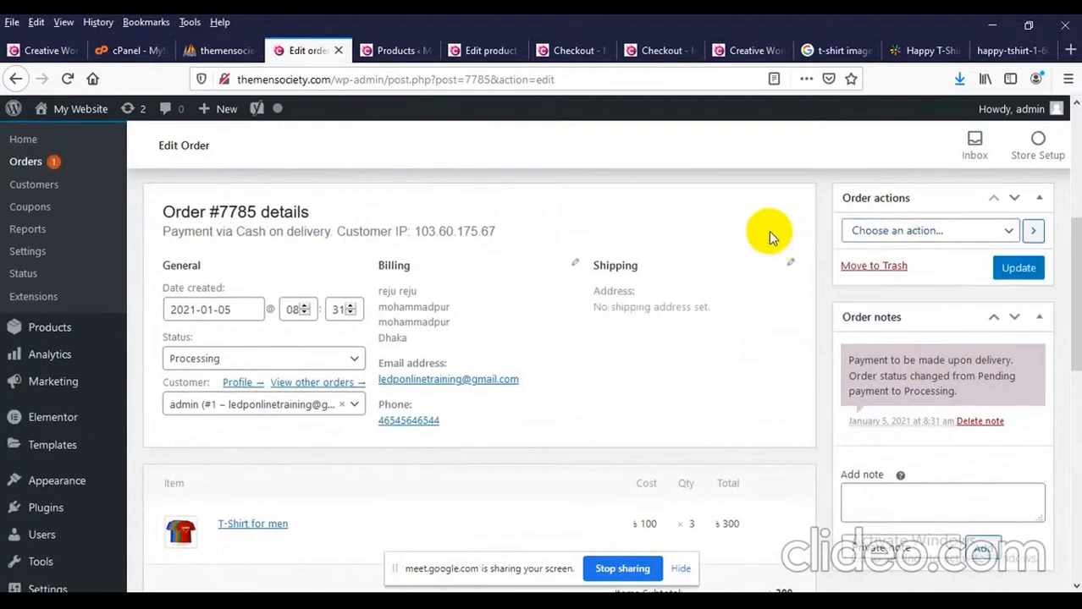
click(266, 362)
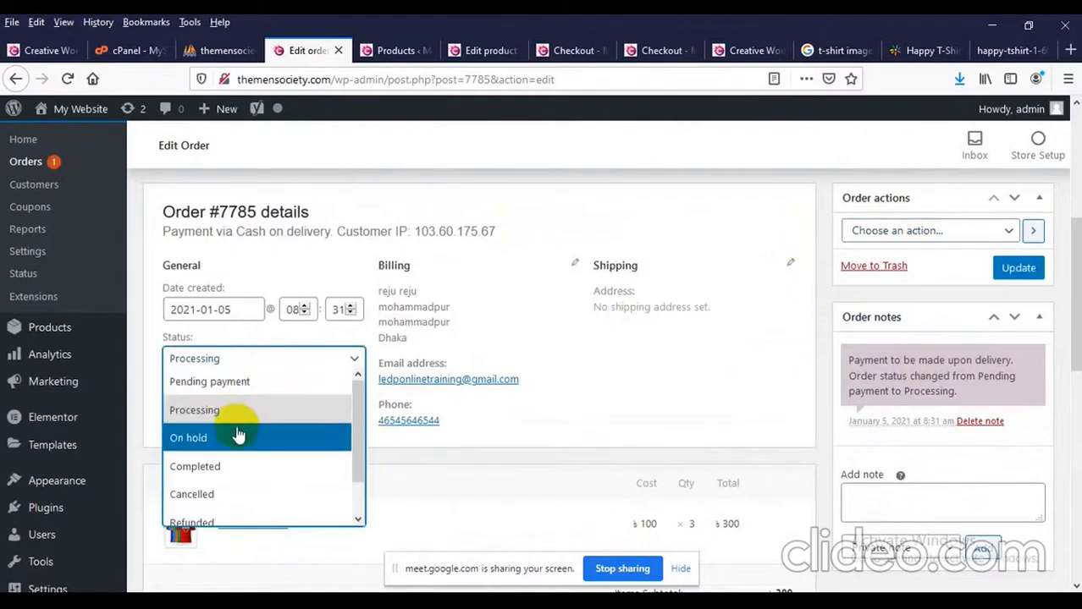
scroll(240, 435, down, 1)
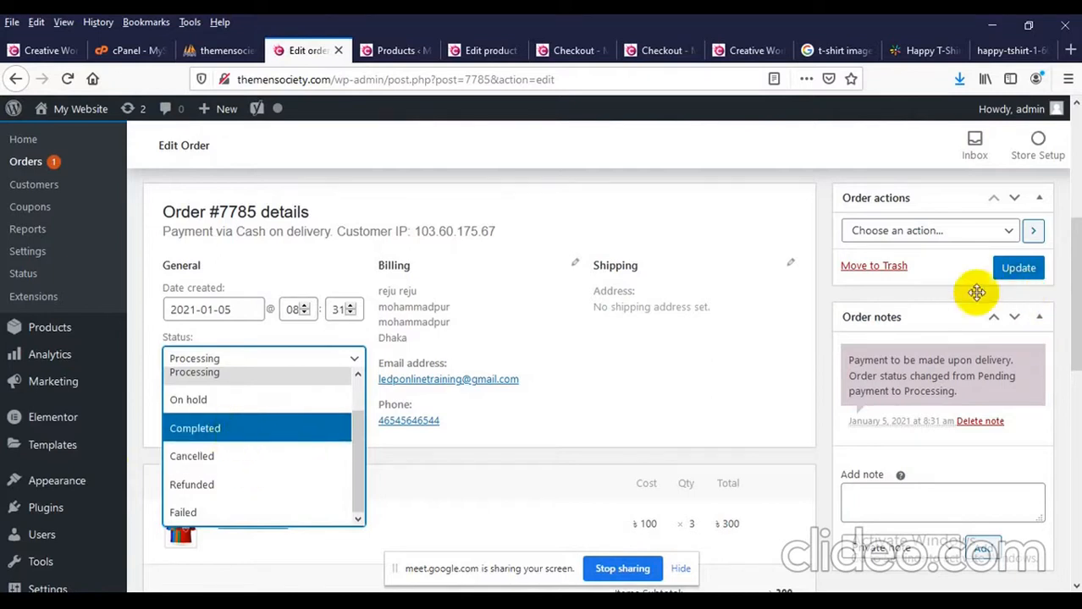
click(628, 390)
scroll(631, 387, up, 5)
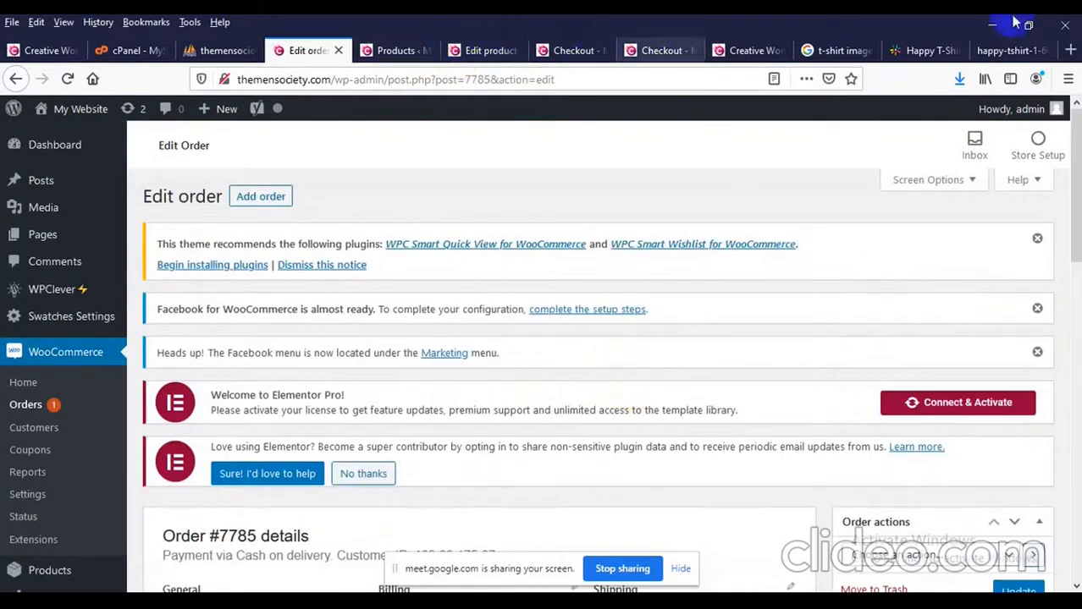
Step: On the Happy T-Shirt page, check the Colour choices (Blue) and the £12.00–£15.00 price
click(914, 49)
scroll(620, 272, down, 2)
scroll(644, 283, up, 2)
click(616, 373)
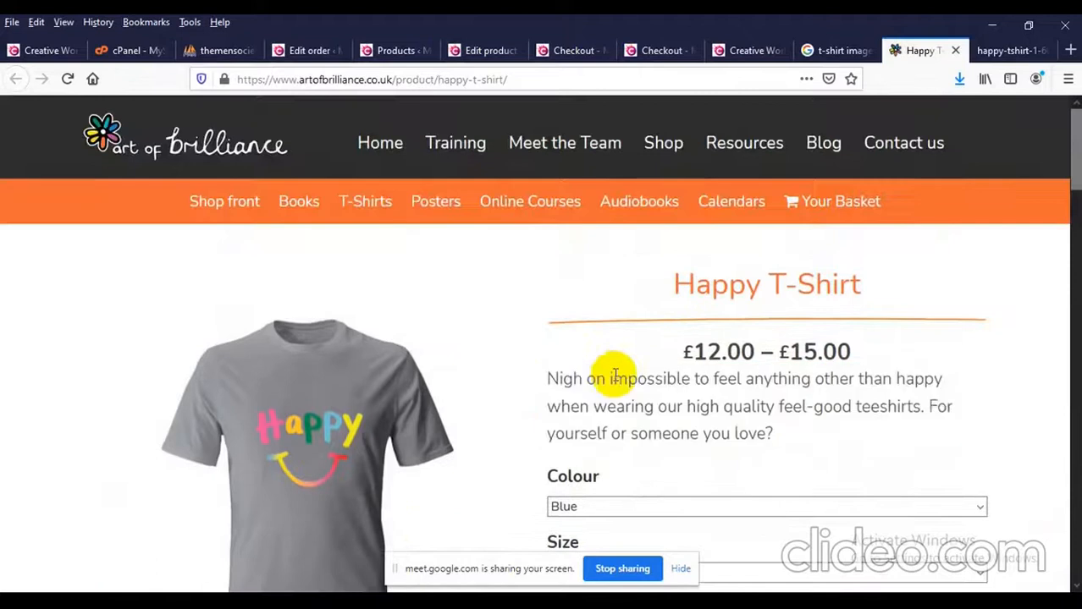
scroll(615, 362, down, 2)
click(593, 344)
click(595, 347)
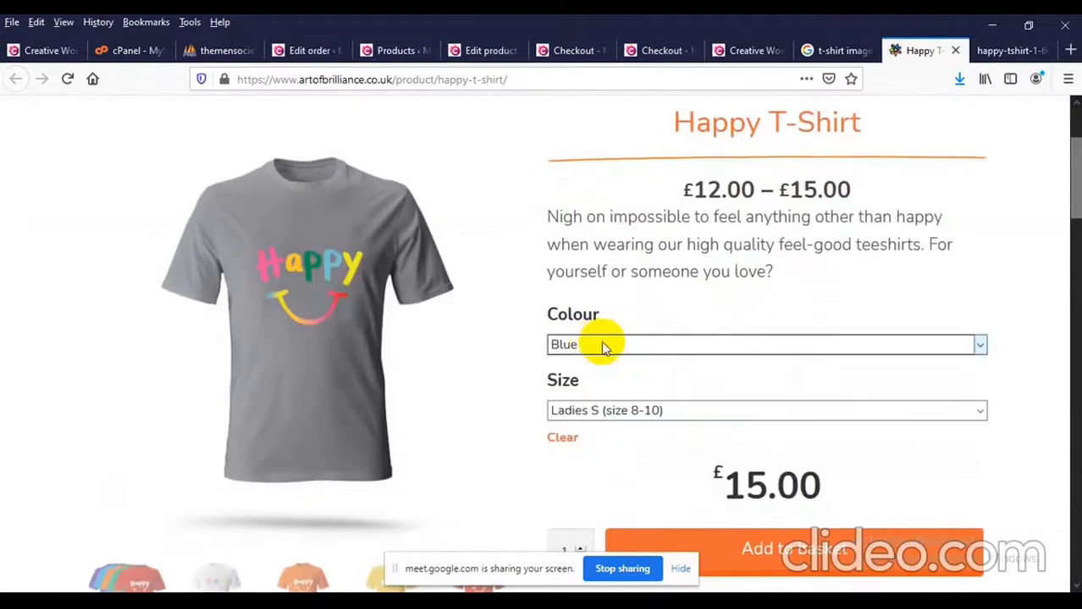
scroll(618, 326, down, 3)
scroll(593, 254, up, 1)
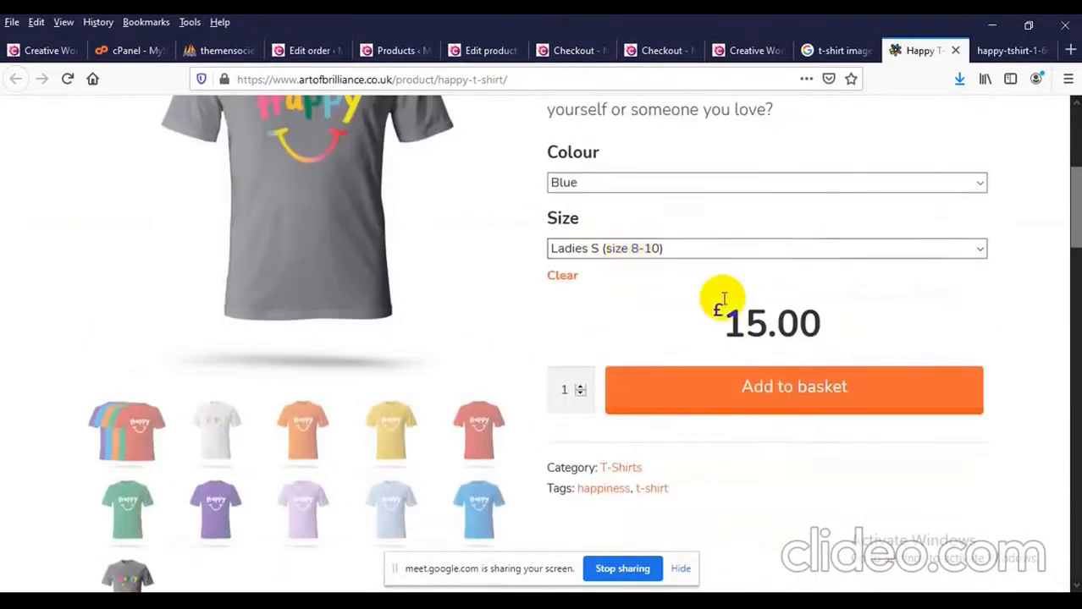
scroll(717, 297, up, 3)
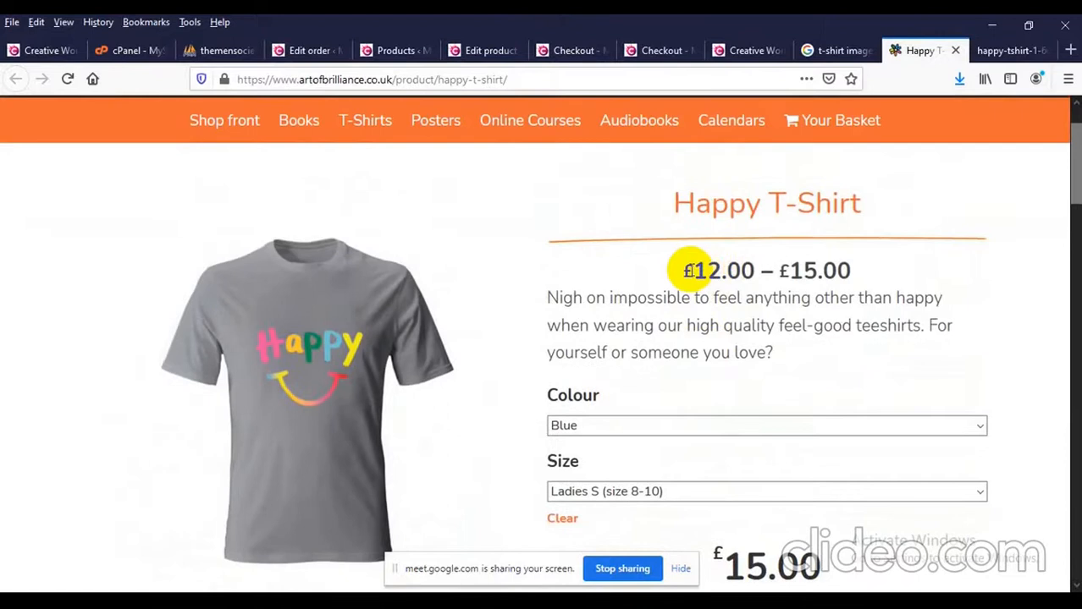
drag(691, 271, 760, 269)
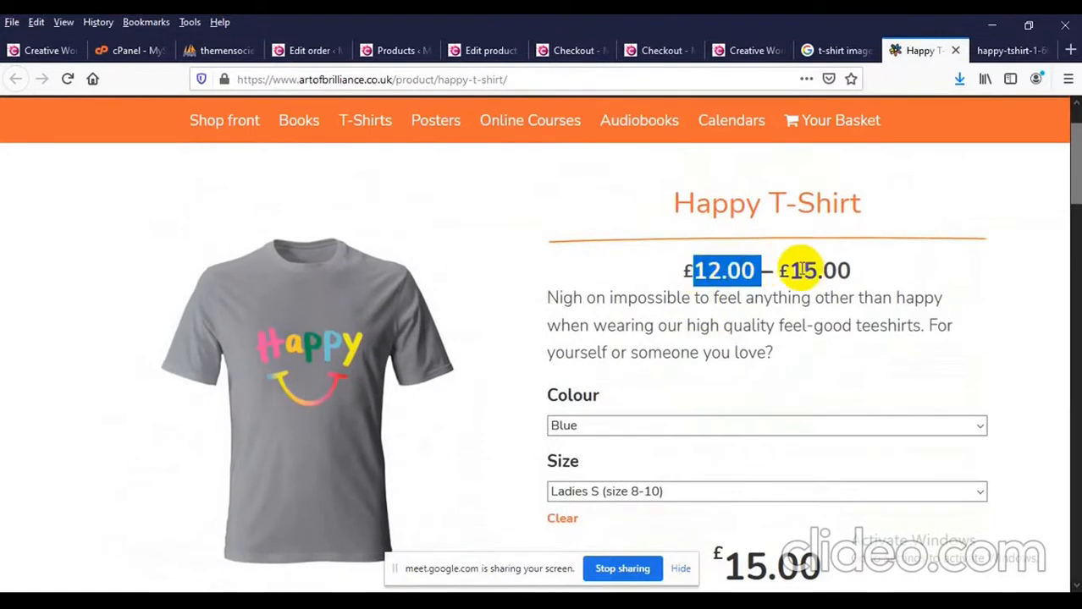
Step: Check the Happy T-Shirt size list, then return to the T-Shirt for men editor
scroll(563, 252, down, 2)
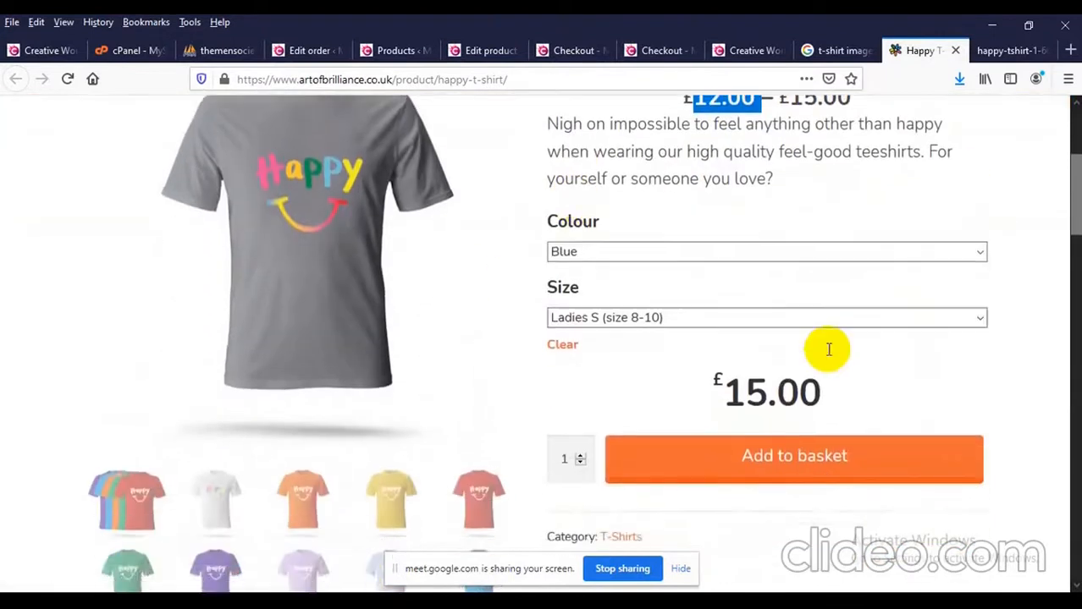
scroll(829, 349, down, 1)
click(639, 245)
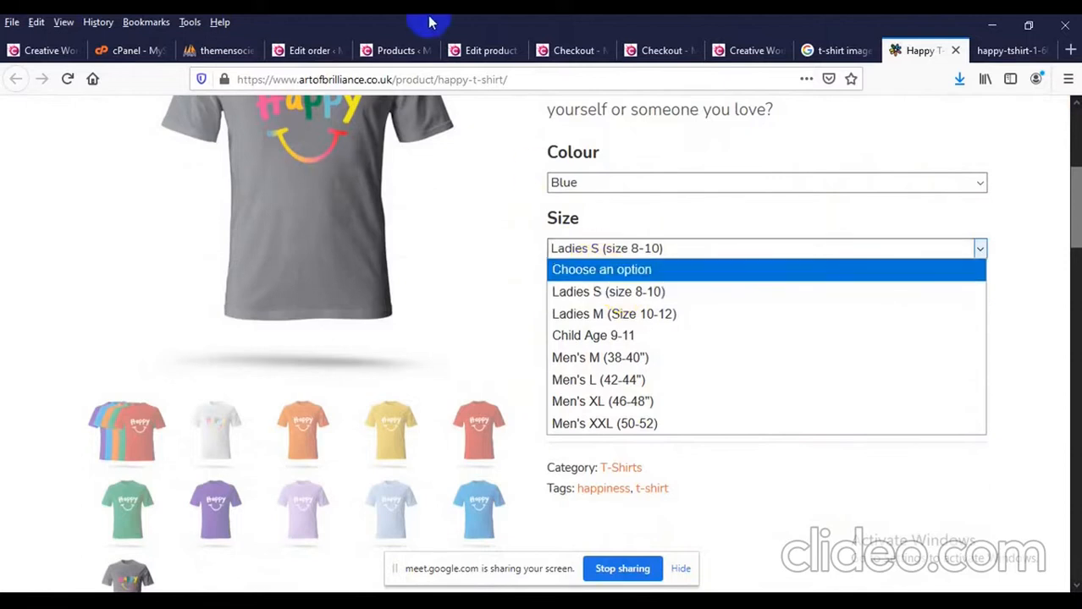
click(478, 50)
scroll(451, 234, up, 3)
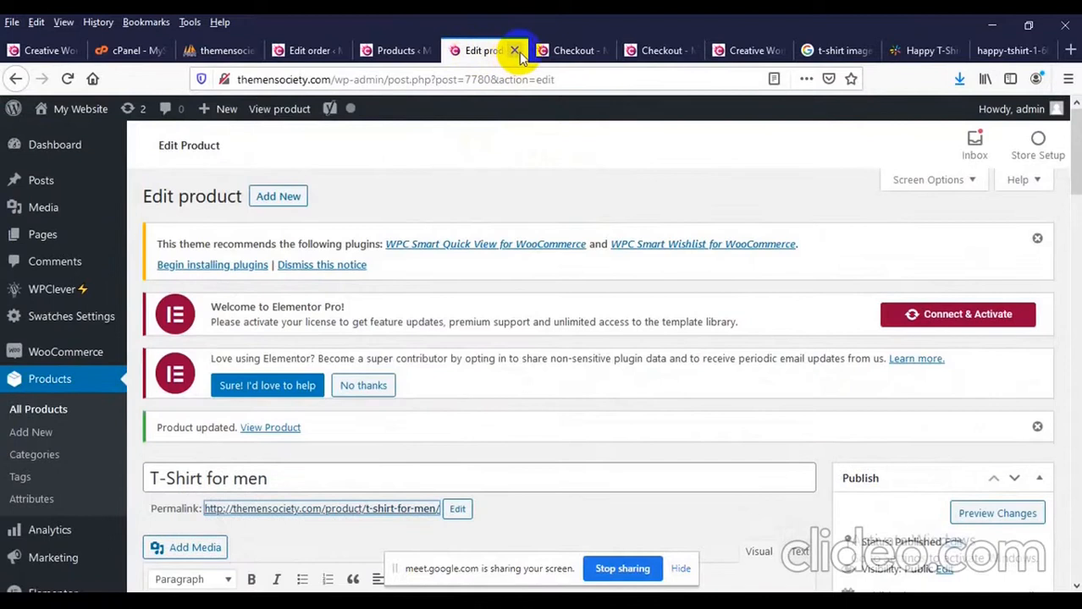
Step: Stay on the T-Shirt for men editor and save it with Update
click(515, 51)
click(717, 314)
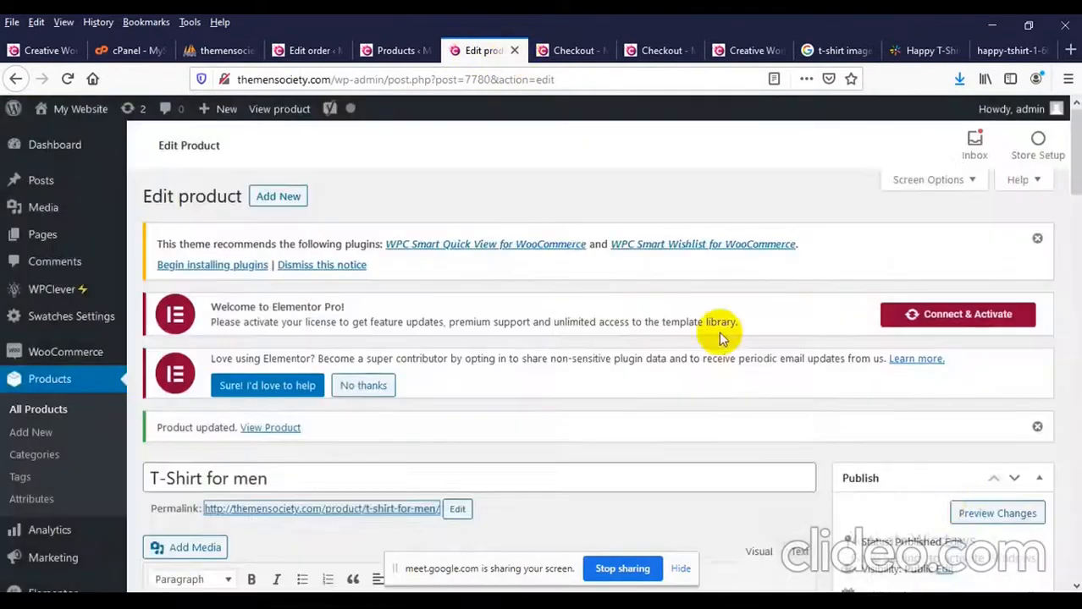
scroll(970, 516, down, 3)
click(1012, 495)
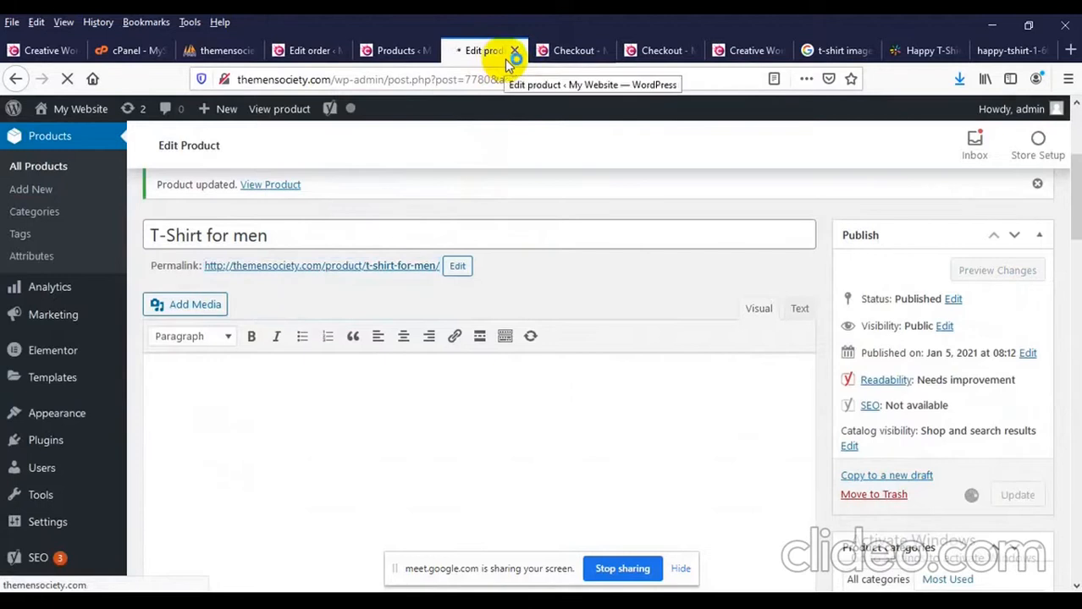
Step: Bring the browser back to the Happy T-Shirt storefront page
click(991, 25)
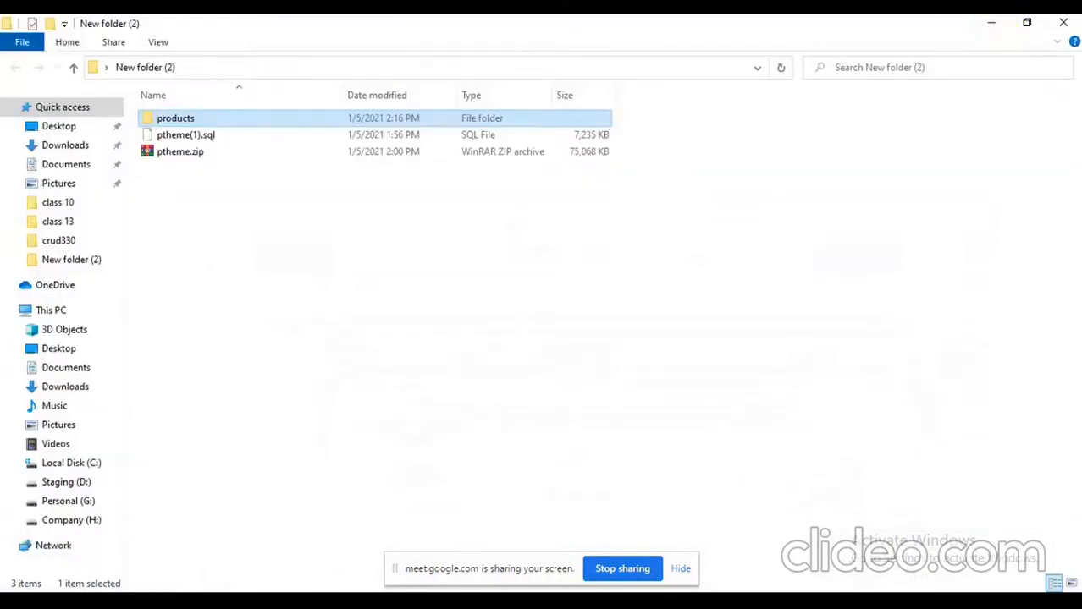
key(alt+Tab)
click(747, 52)
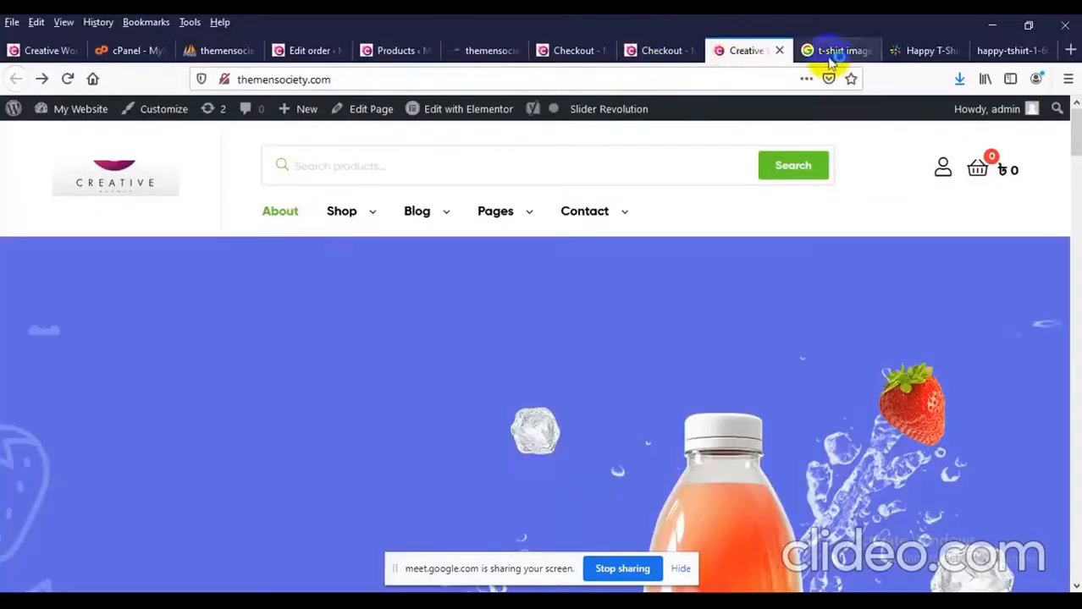
click(910, 50)
scroll(560, 297, up, 5)
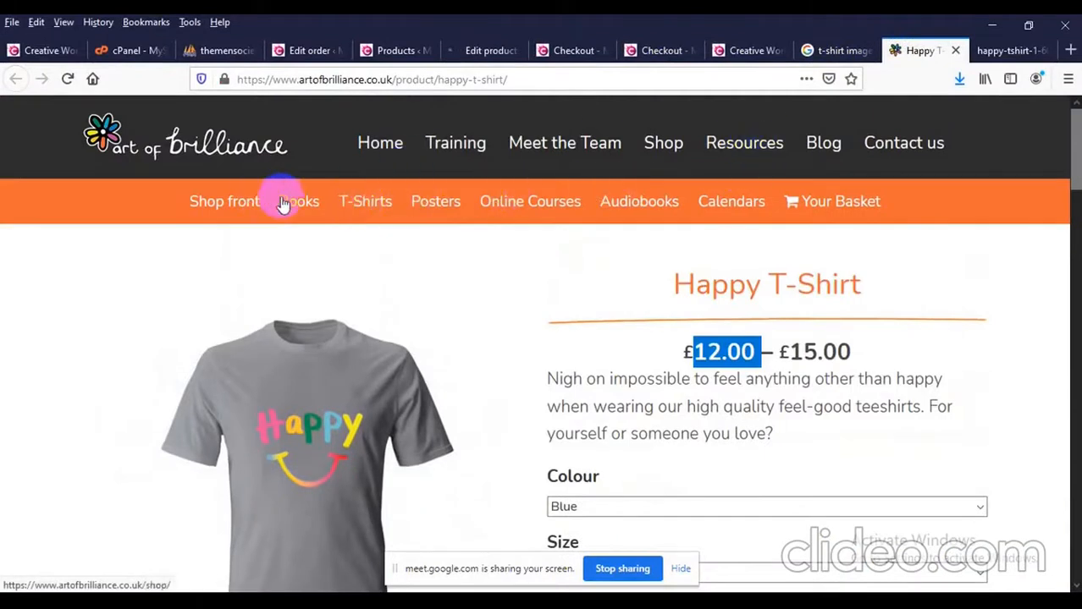
Step: Browse the T-Shirts category and open the SHINE T-Shirt product page
click(369, 207)
scroll(372, 222, down, 15)
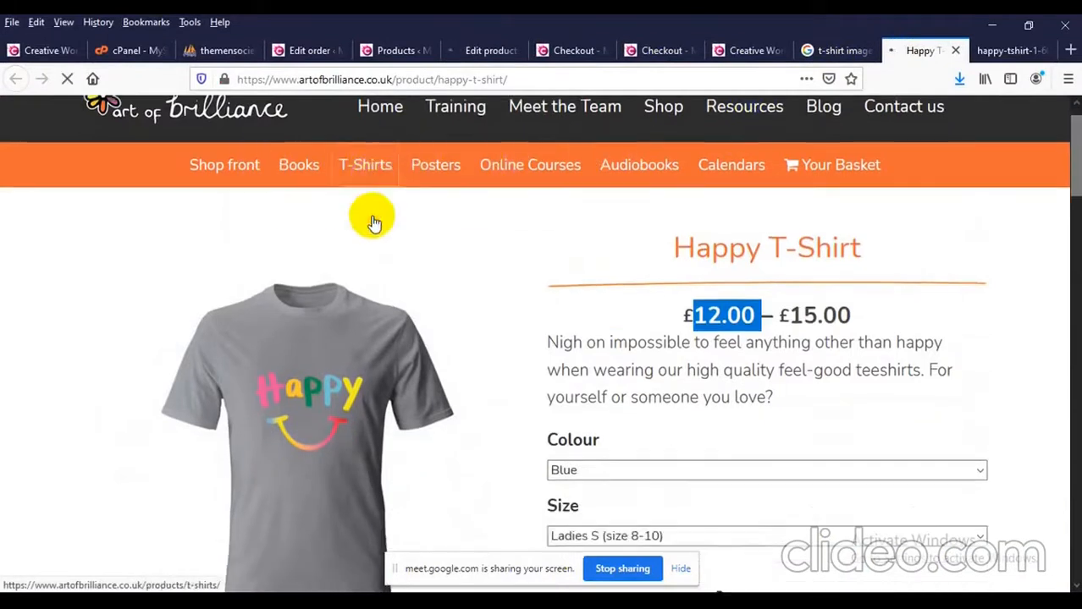
scroll(389, 301, down, 7)
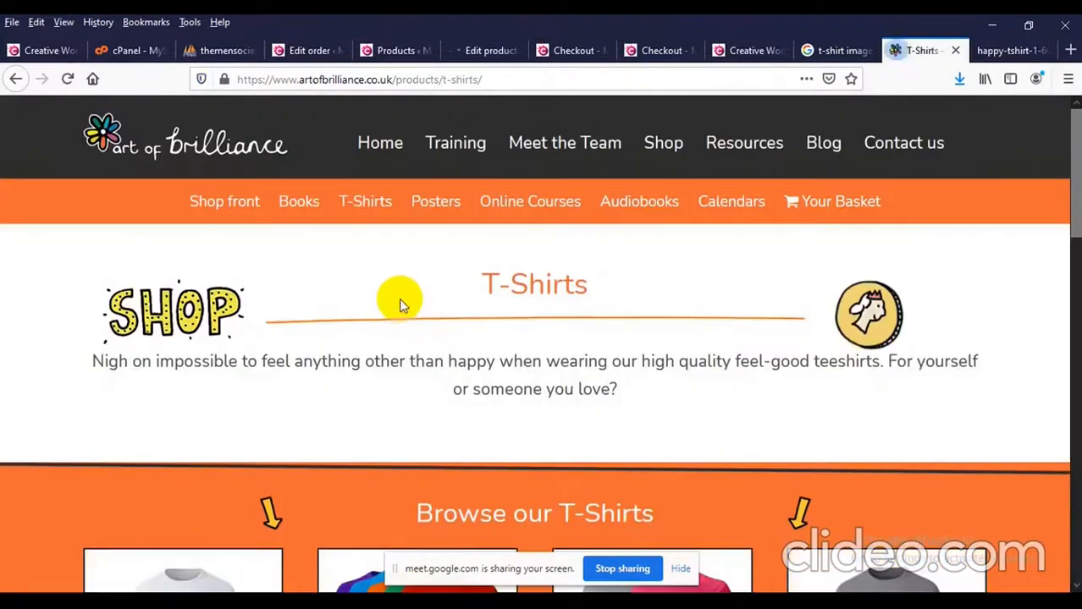
scroll(401, 305, down, 3)
scroll(401, 301, down, 5)
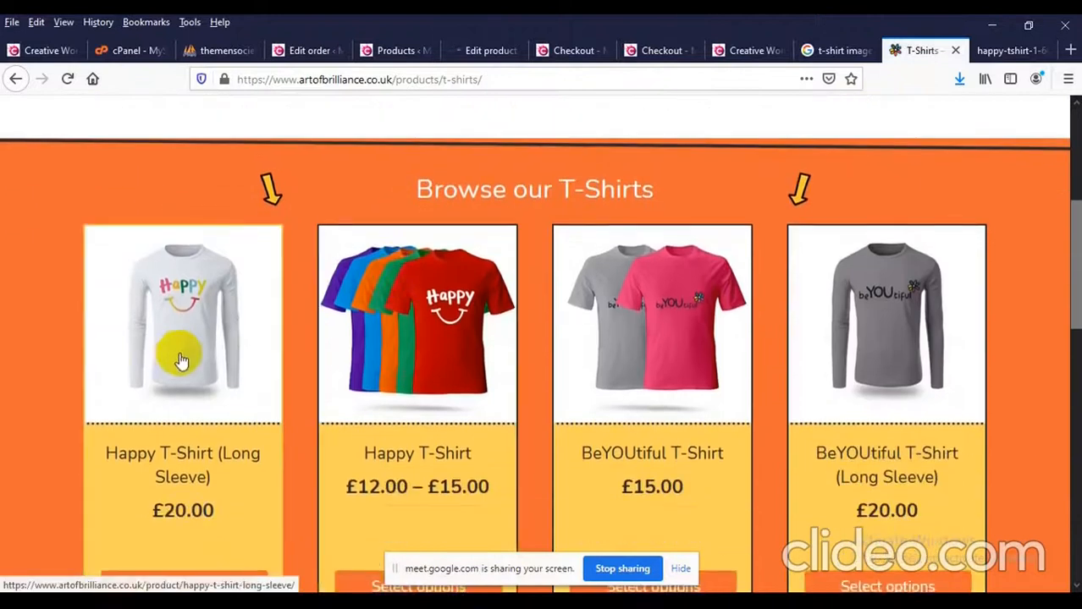
scroll(187, 356, down, 2)
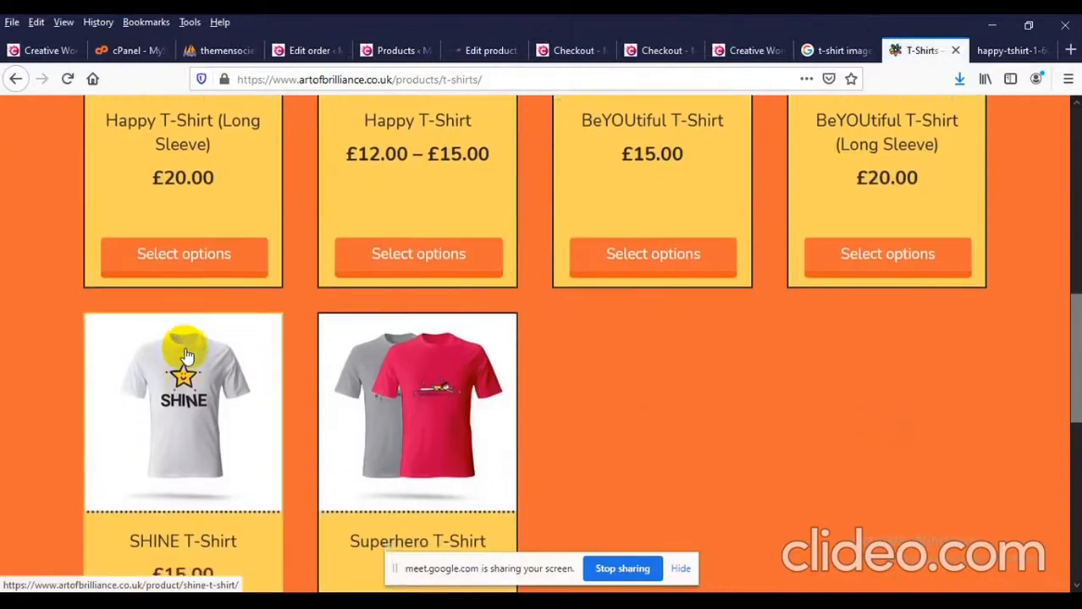
scroll(188, 356, up, 1)
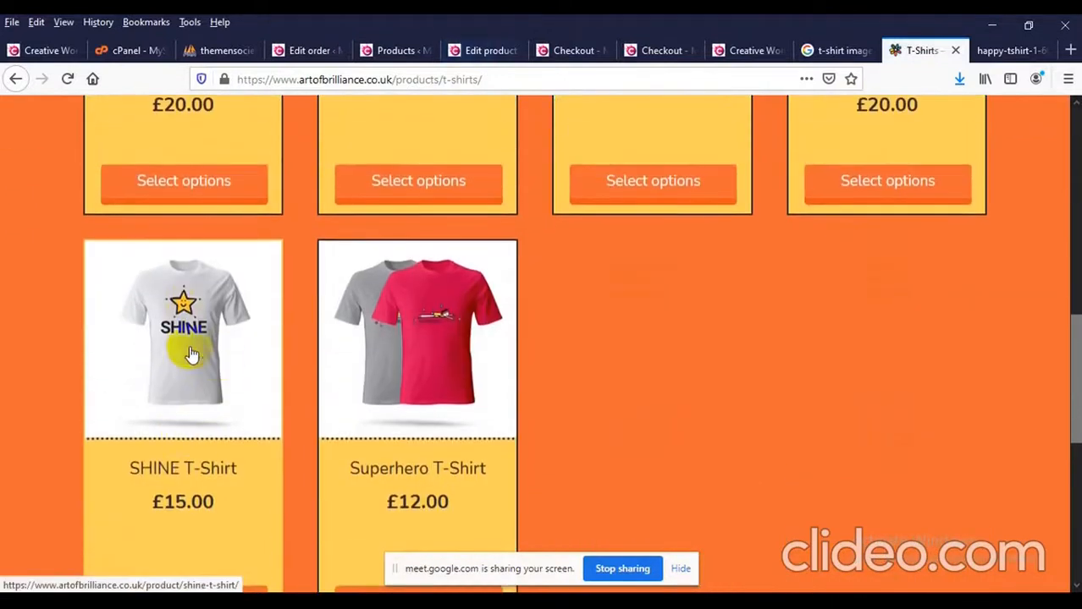
click(187, 364)
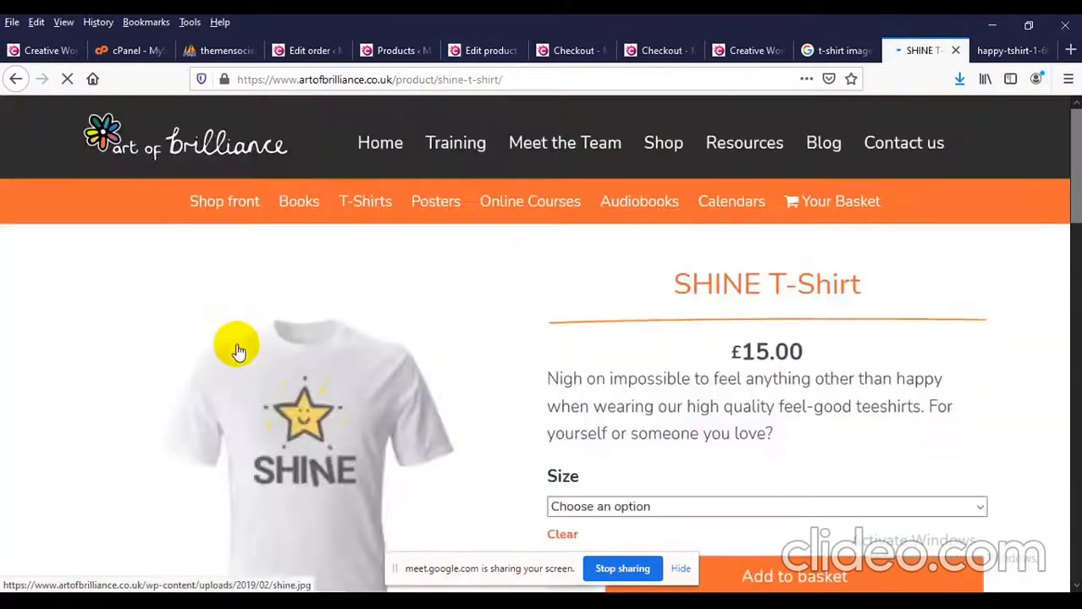
scroll(295, 375, down, 5)
scroll(298, 379, up, 3)
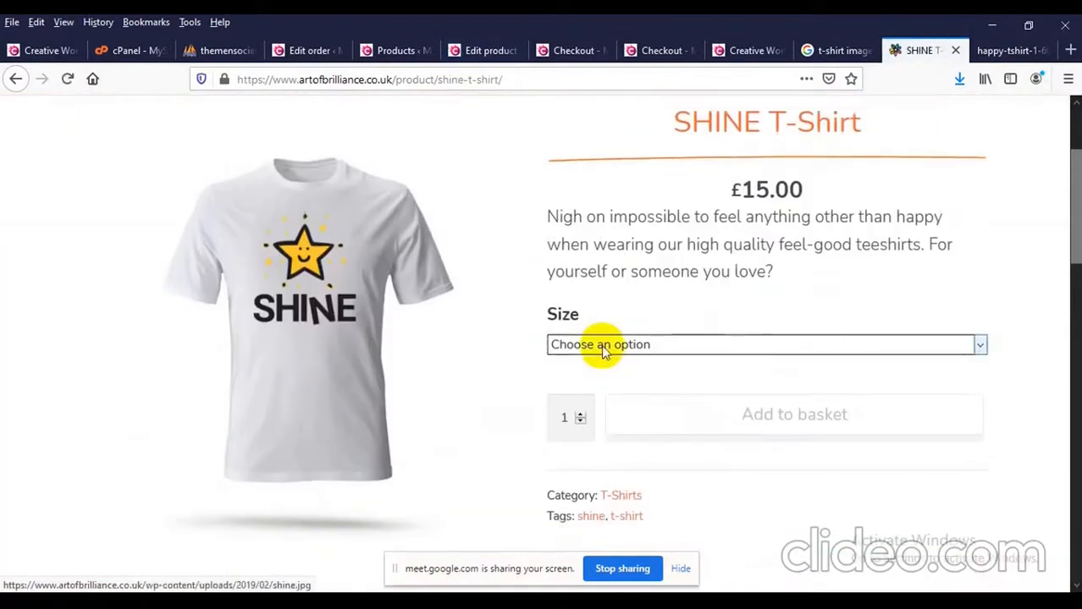
Step: Try sizes Men's M and Men's L, ending with Men's M (38-40") selected
click(603, 353)
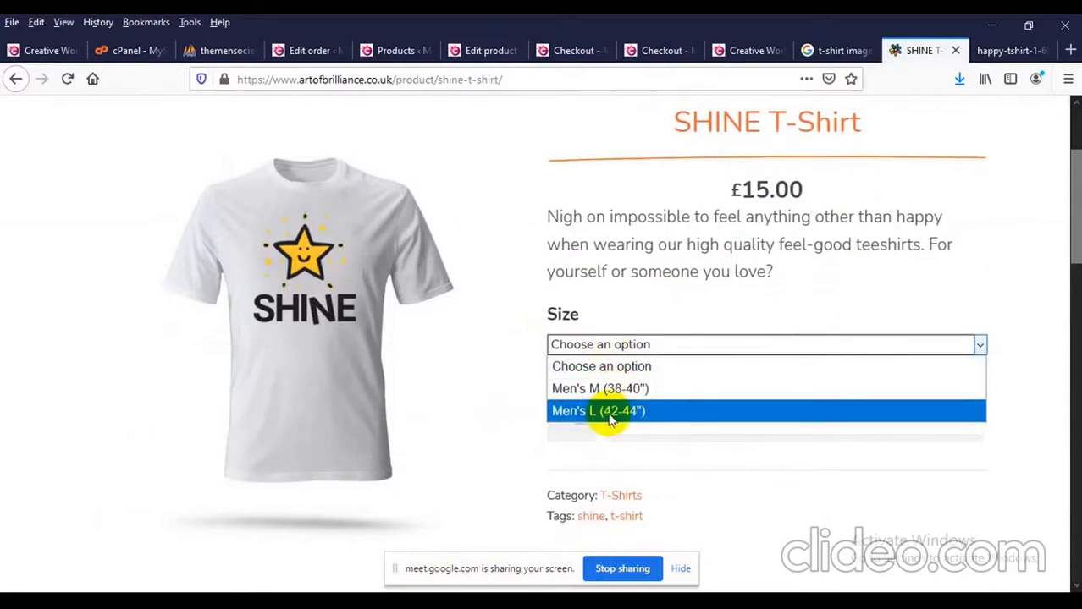
click(649, 202)
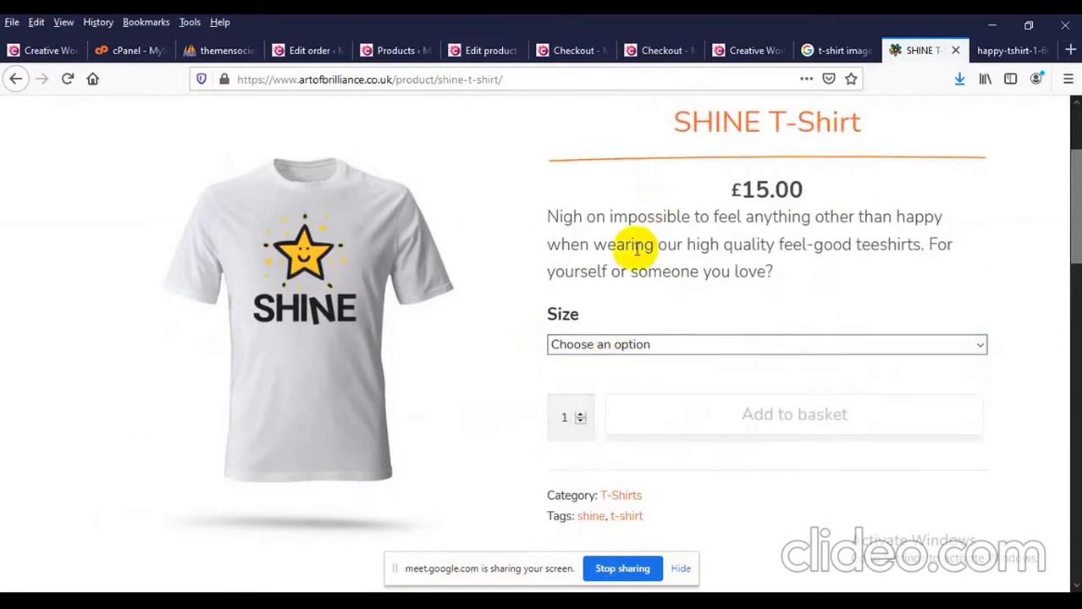
click(623, 345)
click(617, 390)
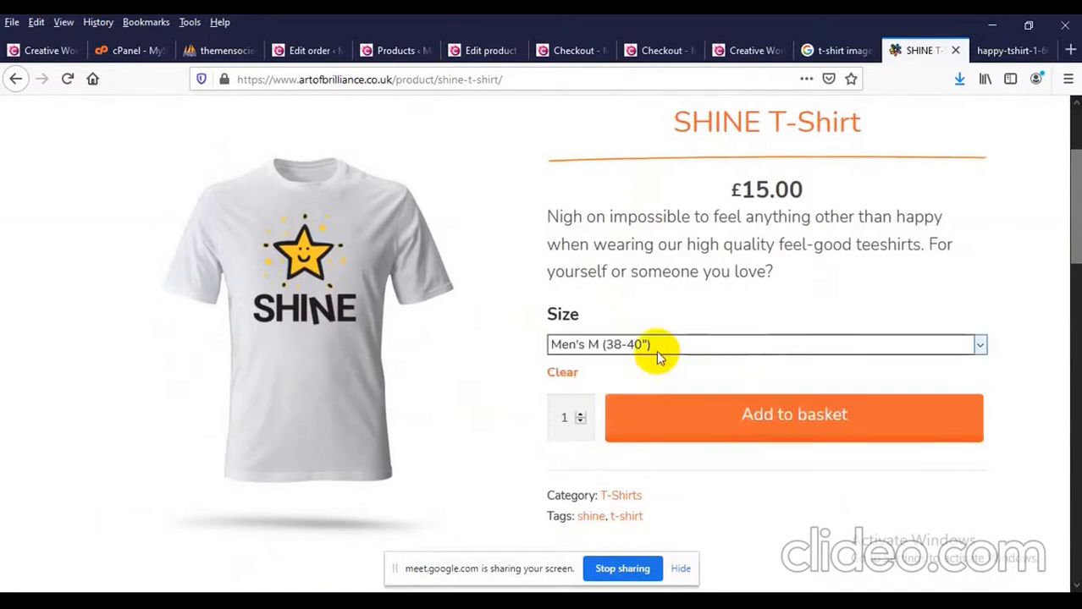
click(656, 349)
click(639, 412)
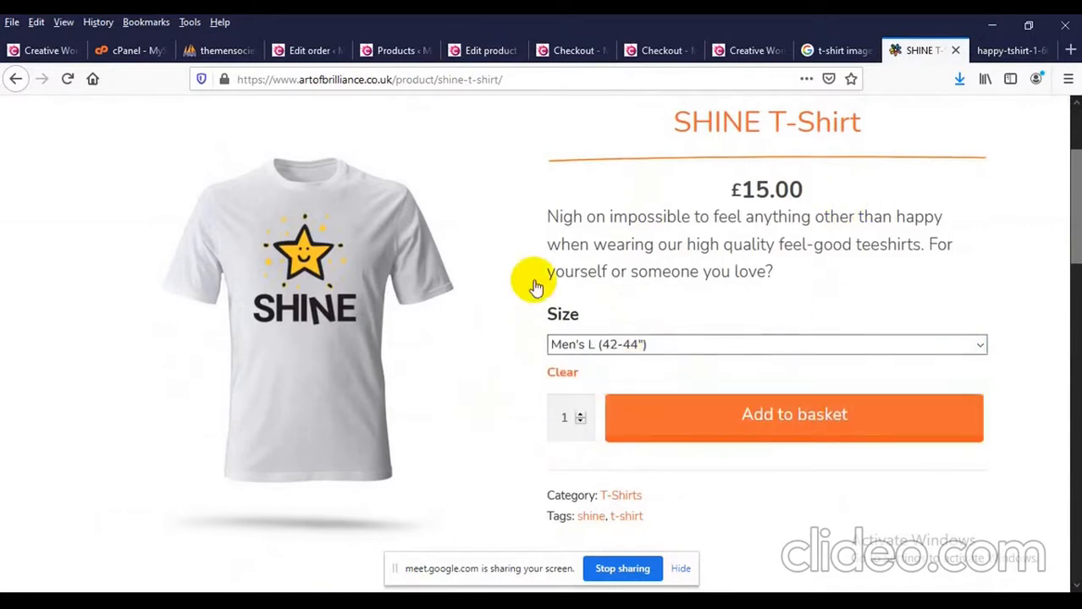
scroll(522, 283, down, 1)
scroll(592, 272, up, 1)
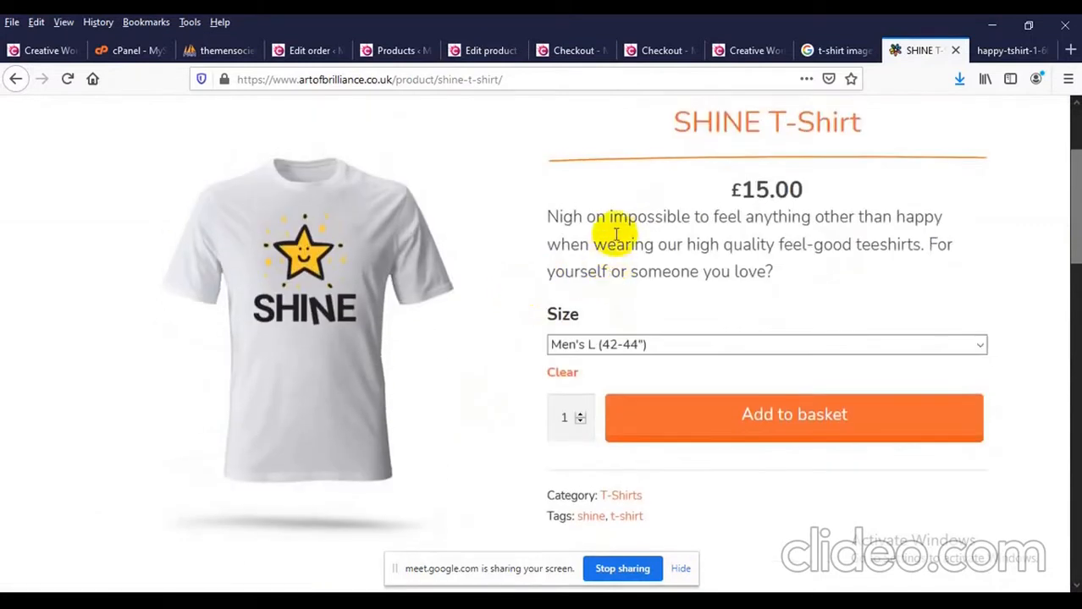
click(599, 346)
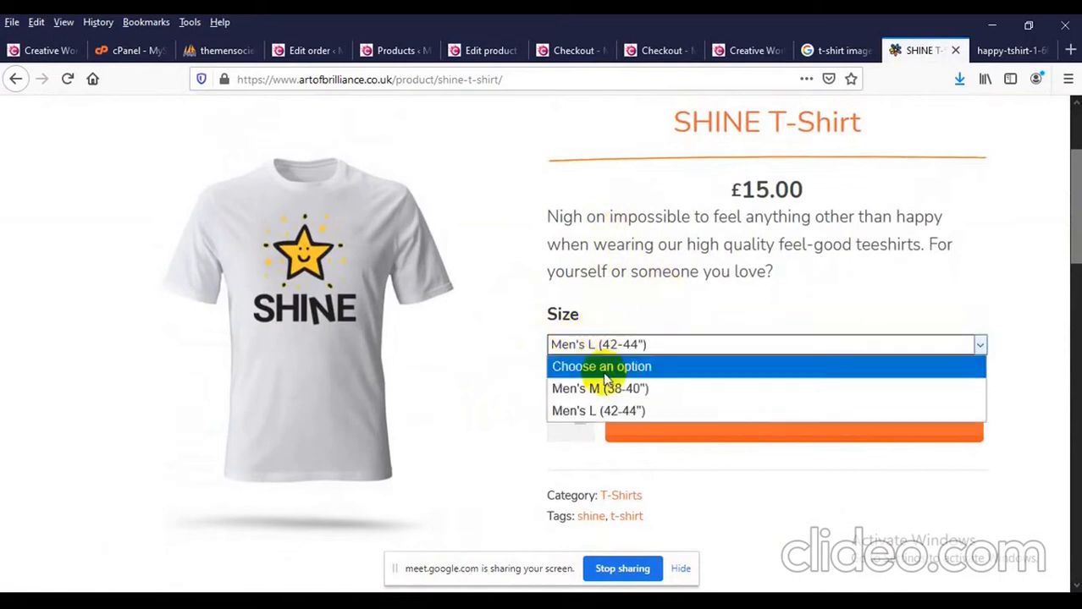
click(603, 391)
scroll(686, 274, up, 1)
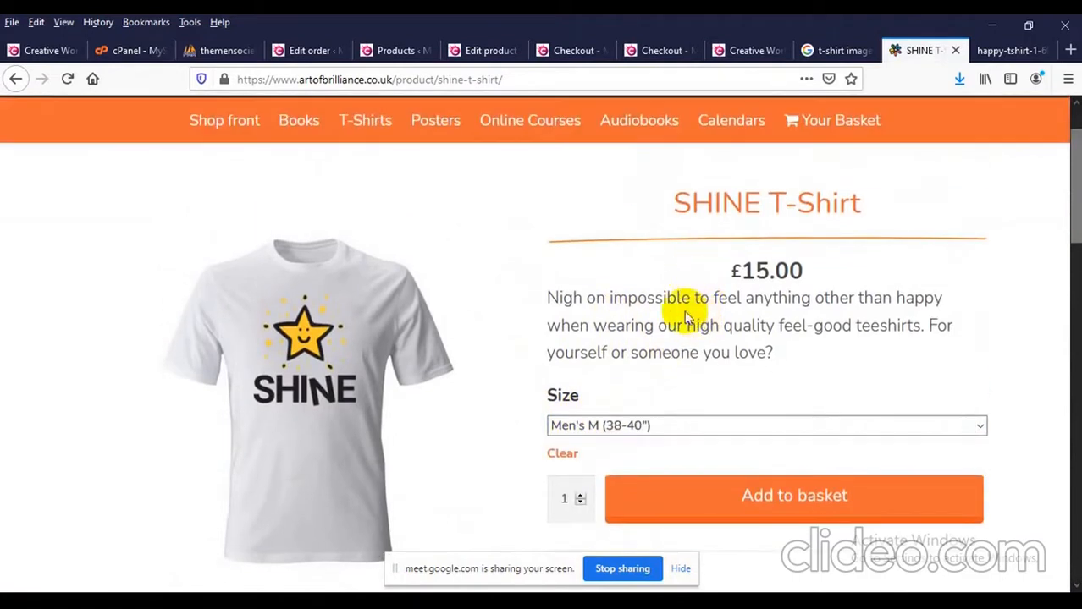
Step: Save the SHINE shirt picture as shine-600x600.jpg in the products folder
right_click(355, 353)
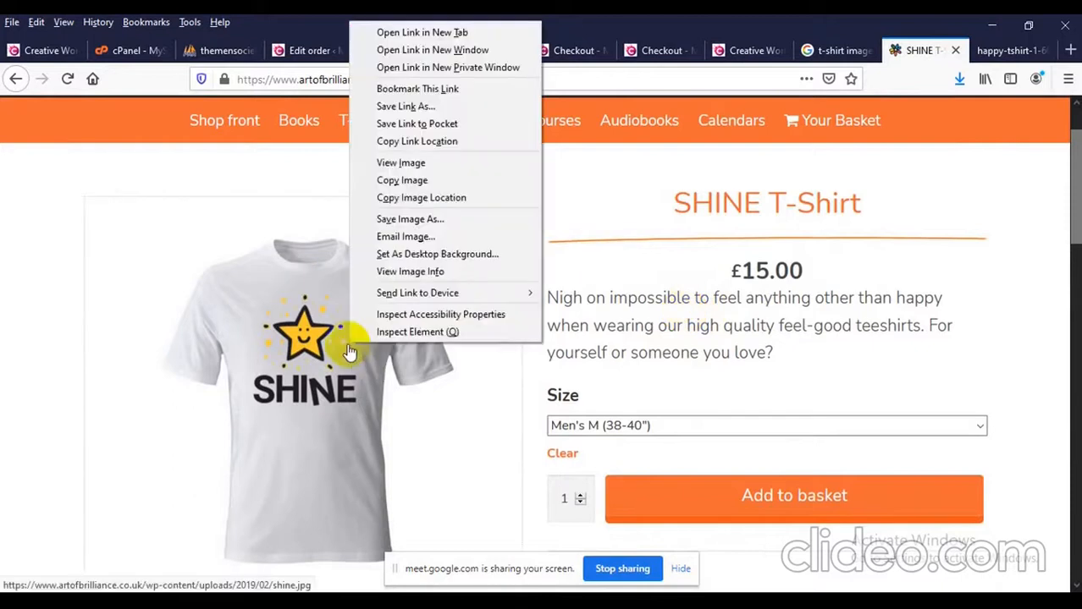
click(411, 218)
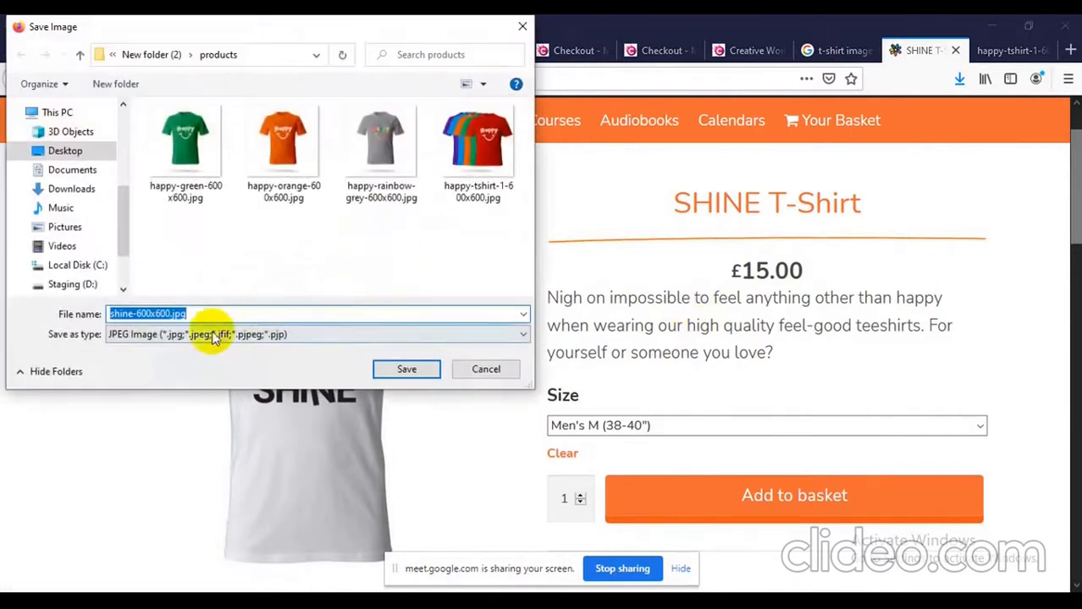
click(394, 370)
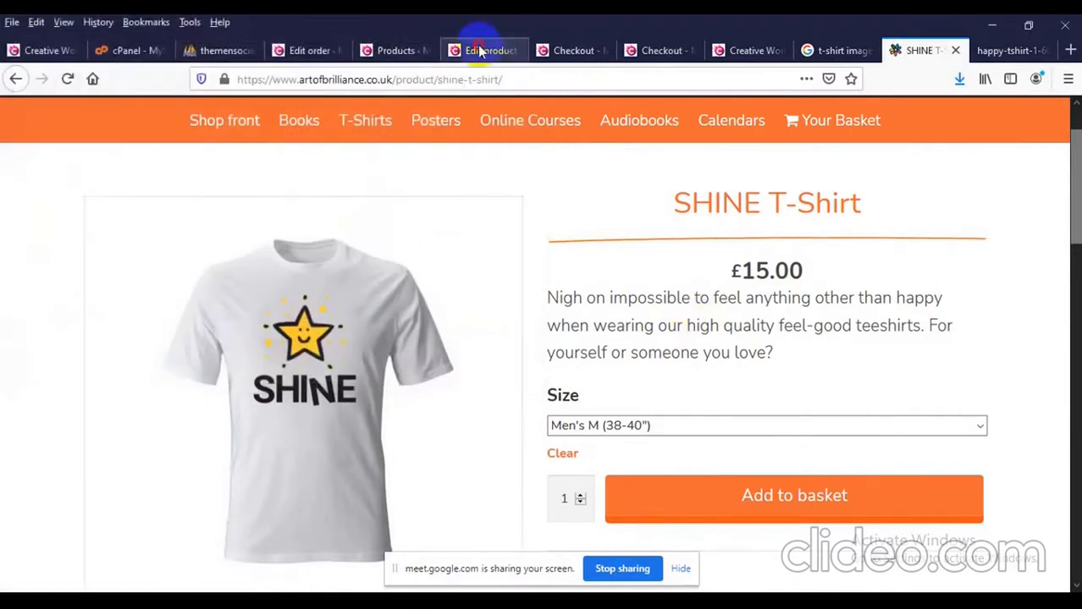
Step: Close the Edit product tab and return to the WordPress Products list
click(480, 51)
click(516, 51)
click(389, 50)
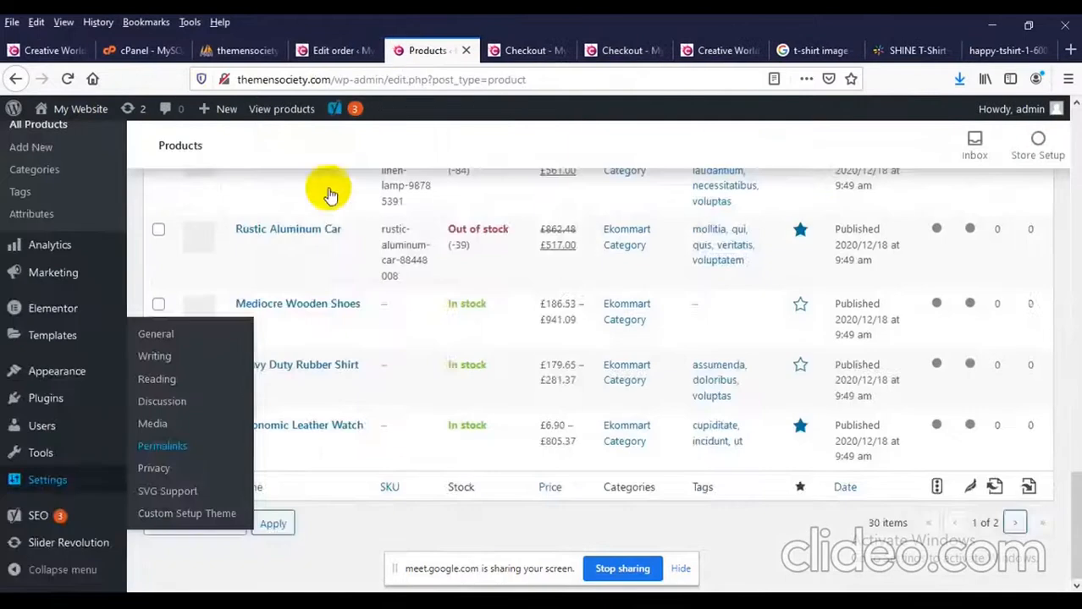
Step: Reload the Products list and open Add New product in a separate tab
scroll(280, 253, up, 15)
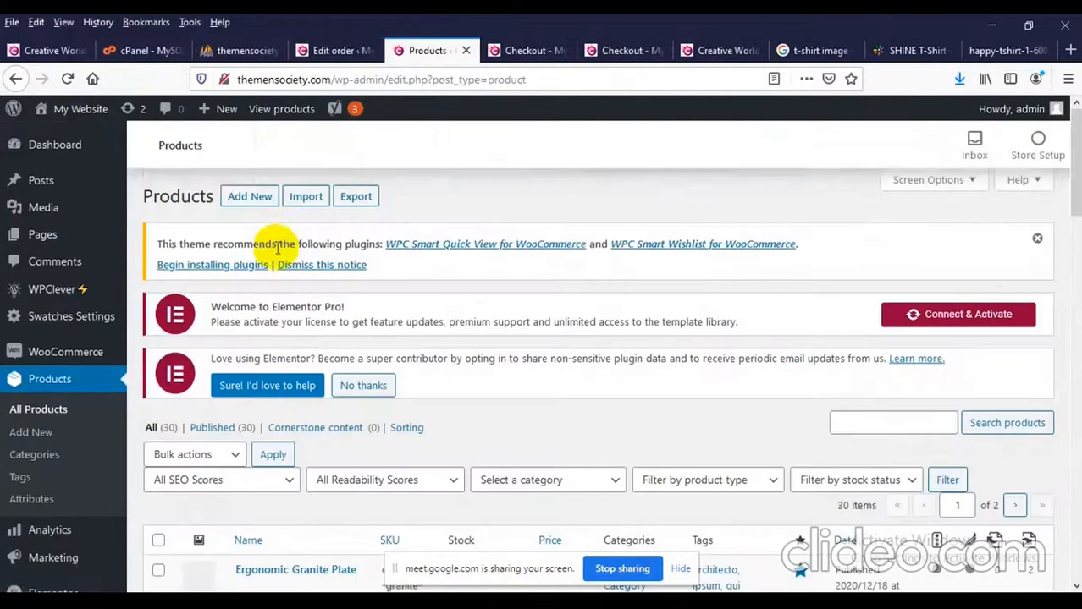
click(67, 79)
scroll(194, 453, down, 3)
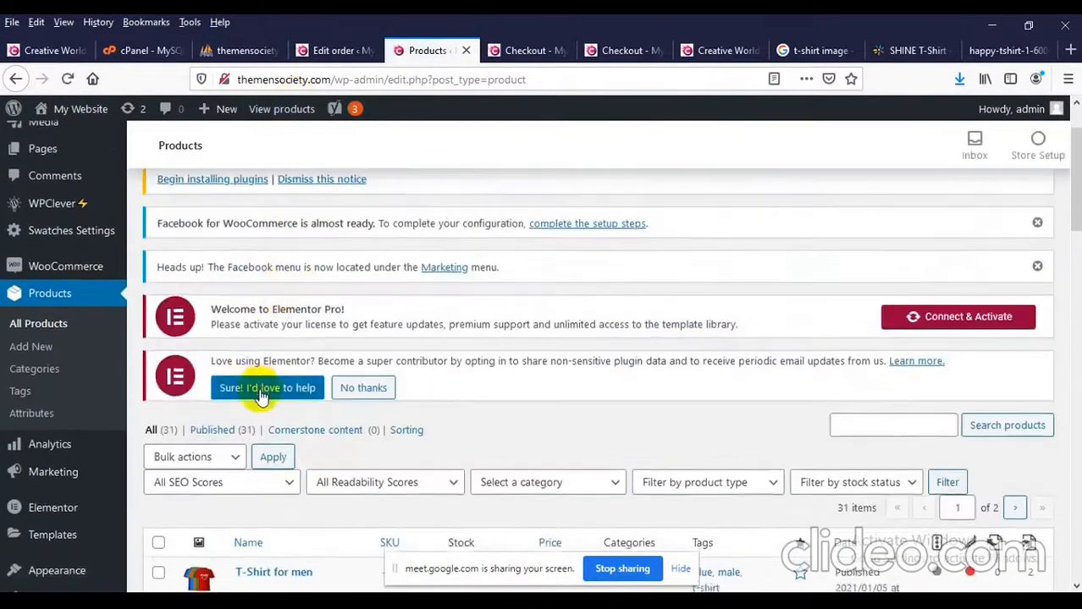
scroll(237, 457, down, 3)
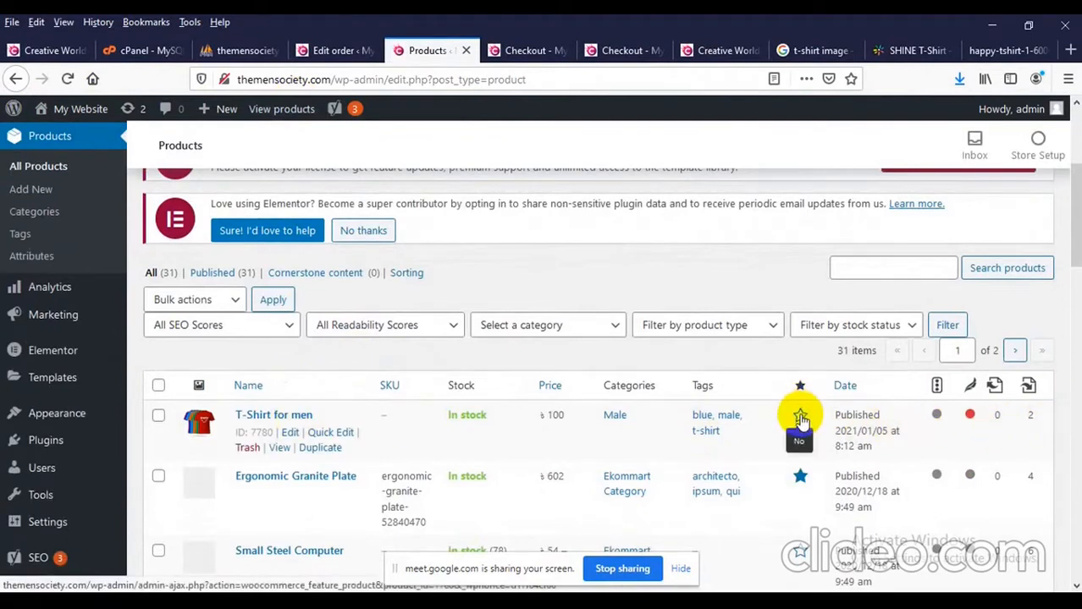
scroll(550, 382, up, 3)
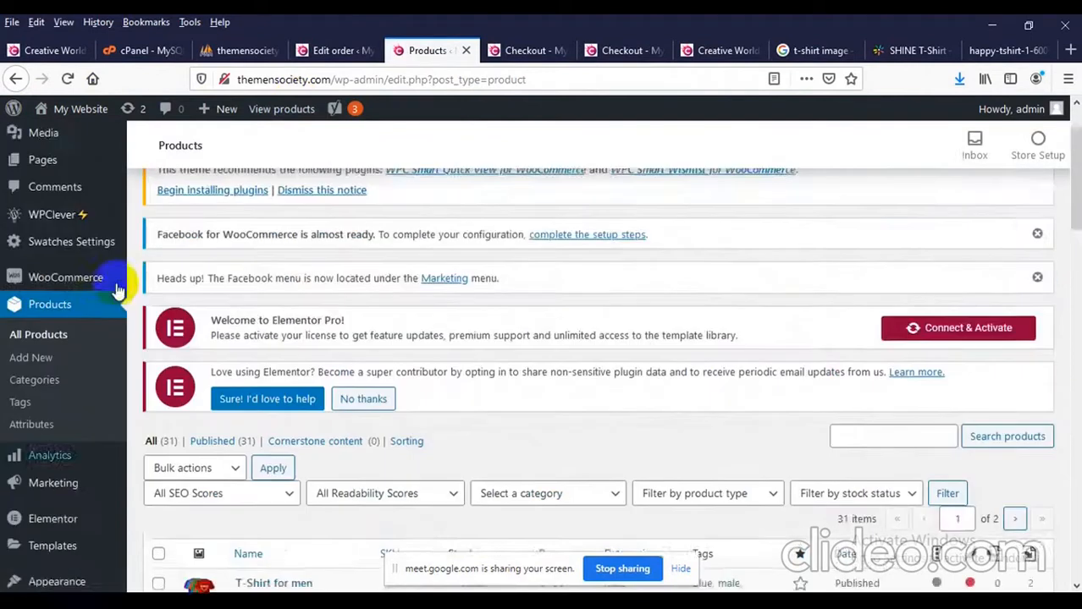
right_click(251, 199)
click(275, 210)
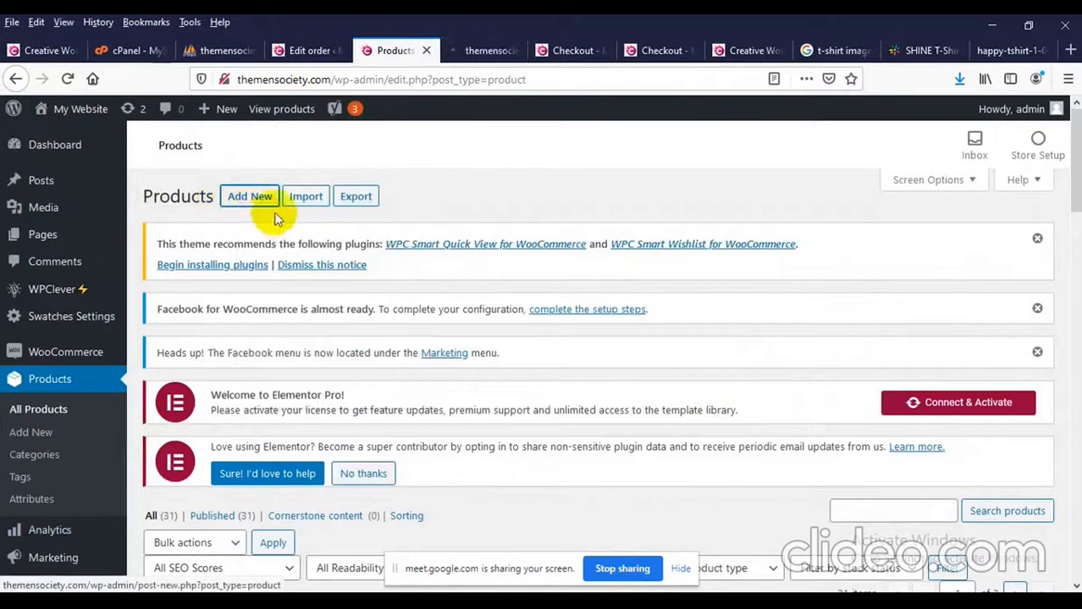
click(478, 51)
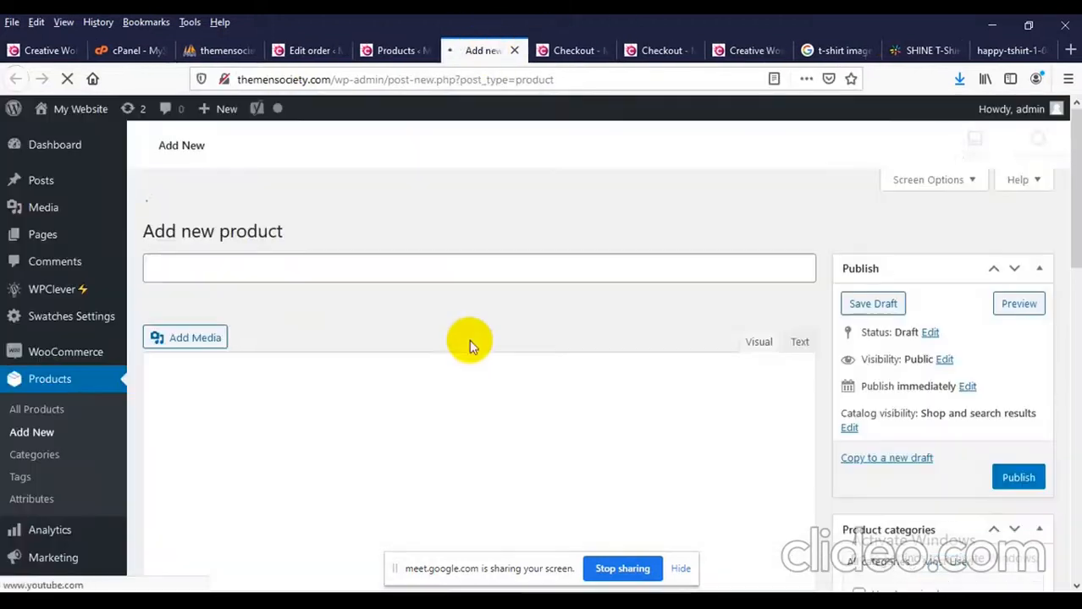
Step: Copy 'SHINE T-Shirt' from the storefront page into the new product's title
click(837, 50)
click(918, 50)
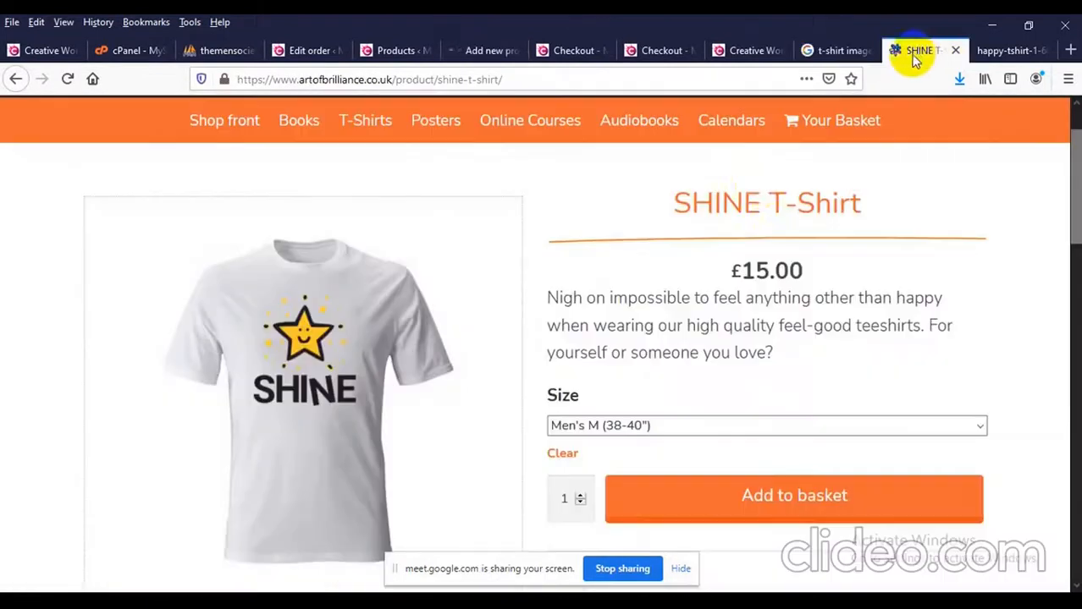
triple_click(752, 195)
key(ctrl+c)
click(484, 51)
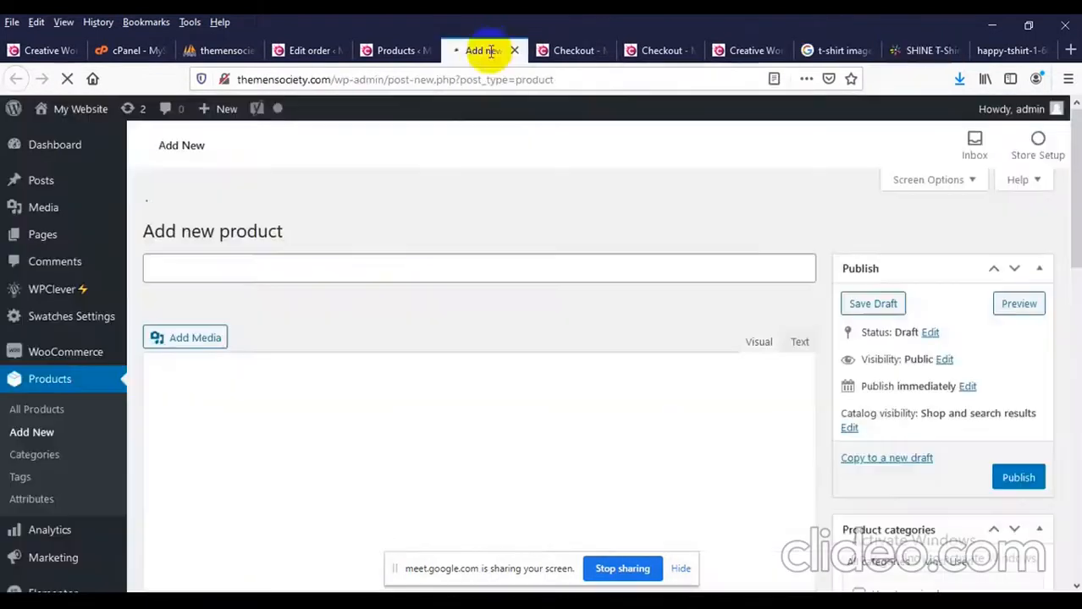
click(291, 266)
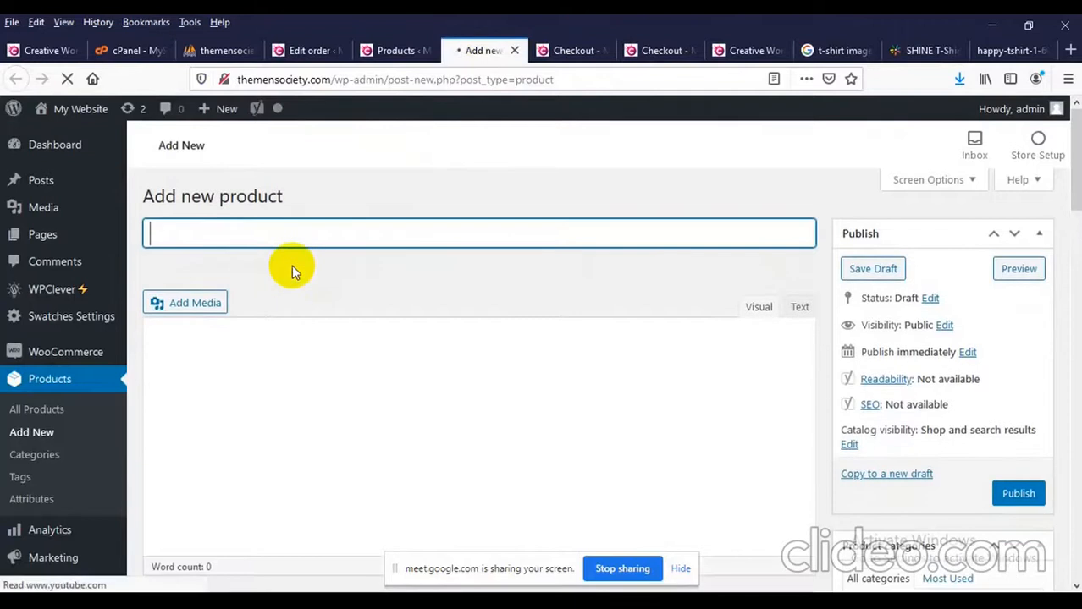
key(ctrl+v)
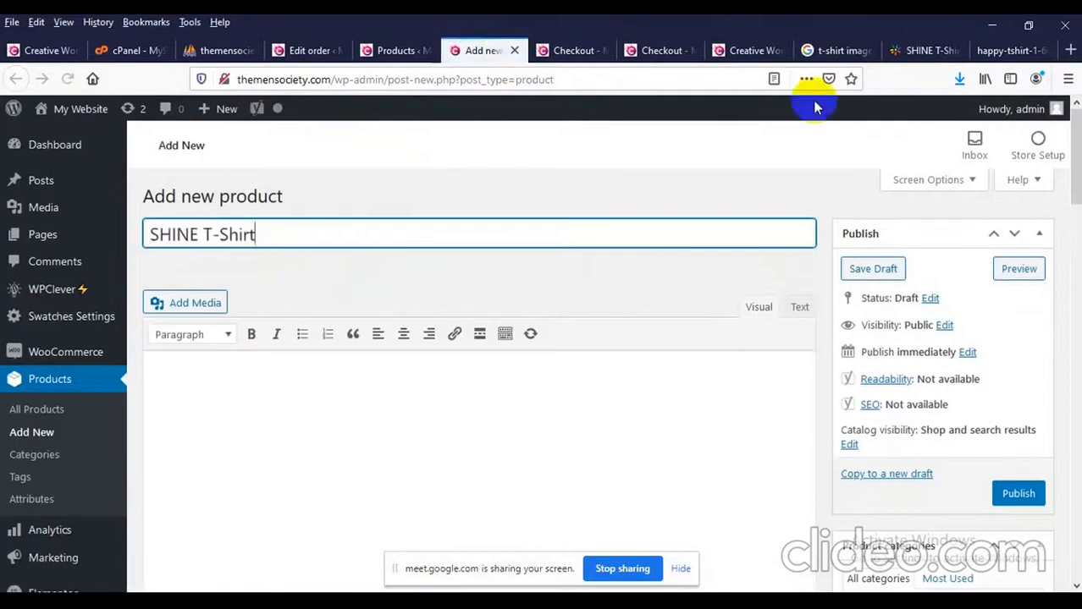
Step: Paste the storefront description paragraph into the Product short description
click(913, 50)
triple_click(615, 324)
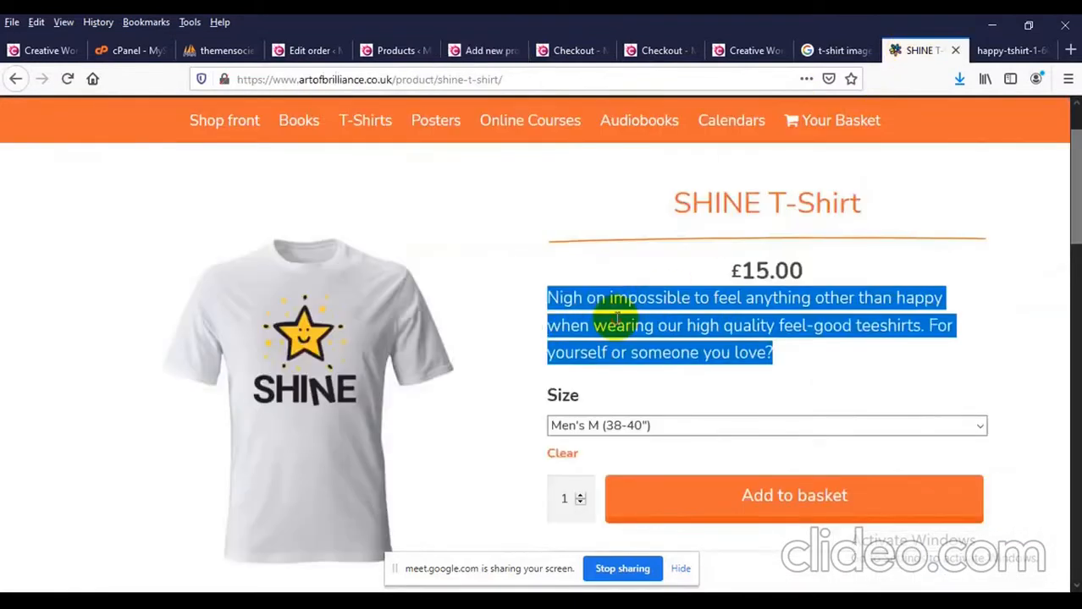
click(478, 50)
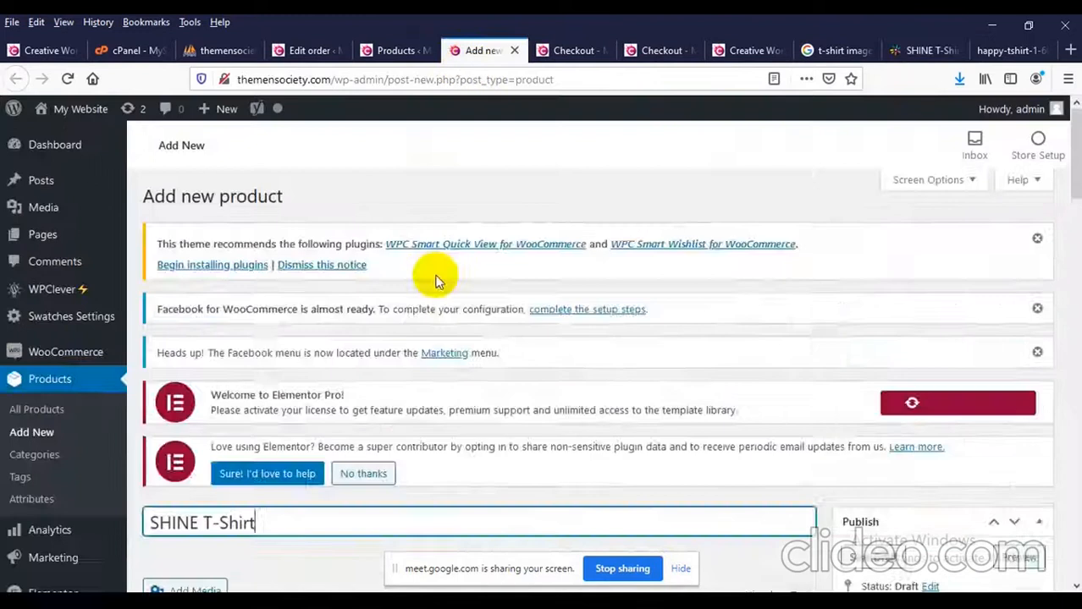
scroll(838, 338, down, 10)
scroll(813, 355, down, 10)
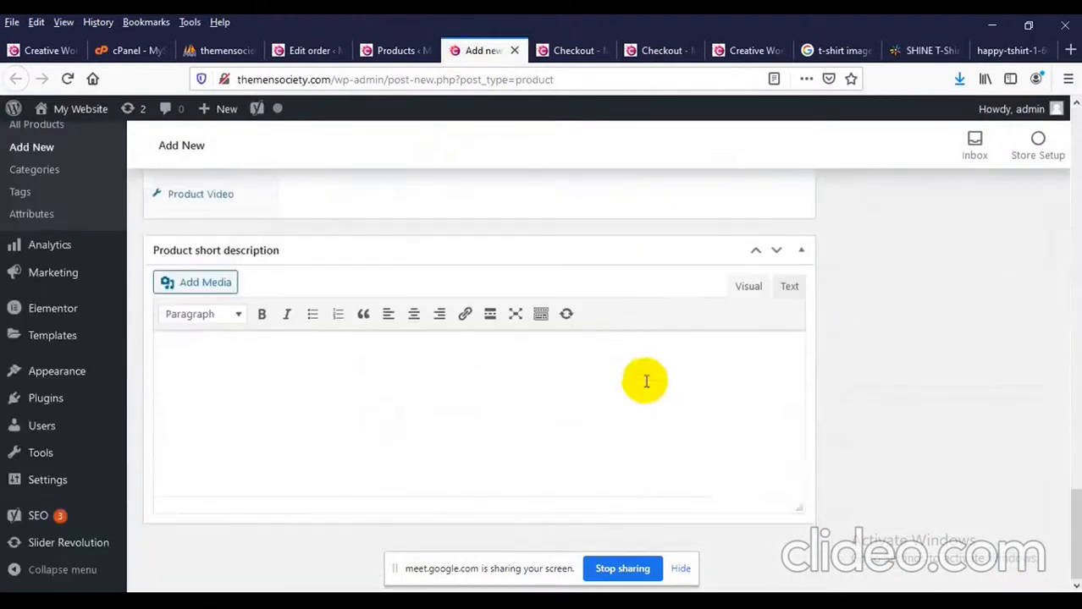
scroll(558, 382, up, 2)
scroll(356, 372, down, 2)
click(251, 352)
text(Nigh on impossible to feel anything other than happy when wearing our high quality feel-good teeshirts. For yourself or someone you love!)
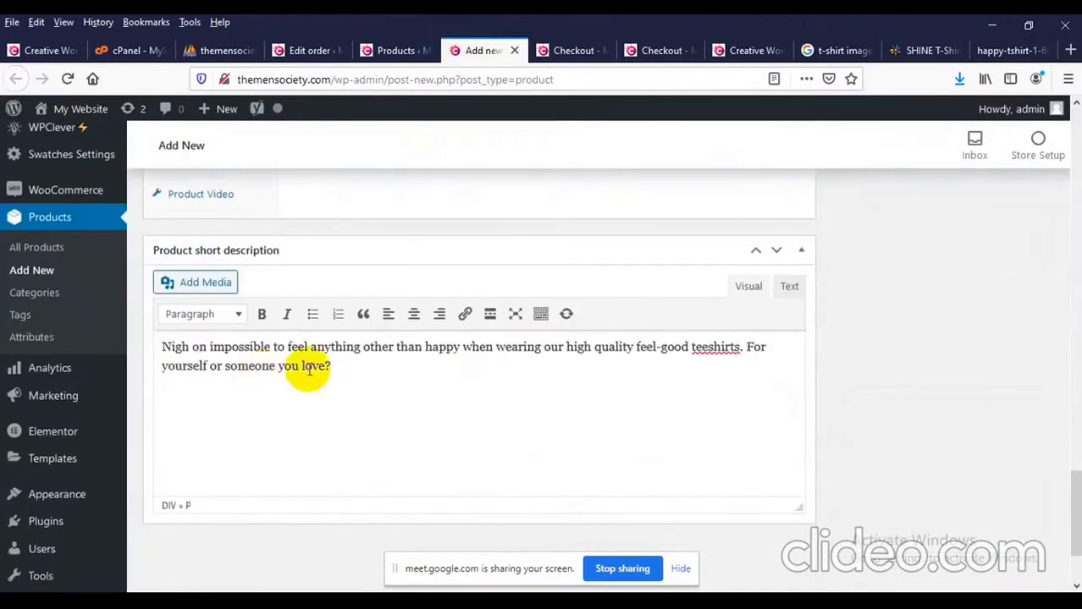
scroll(662, 381, up, 10)
scroll(678, 343, up, 10)
scroll(736, 331, down, 10)
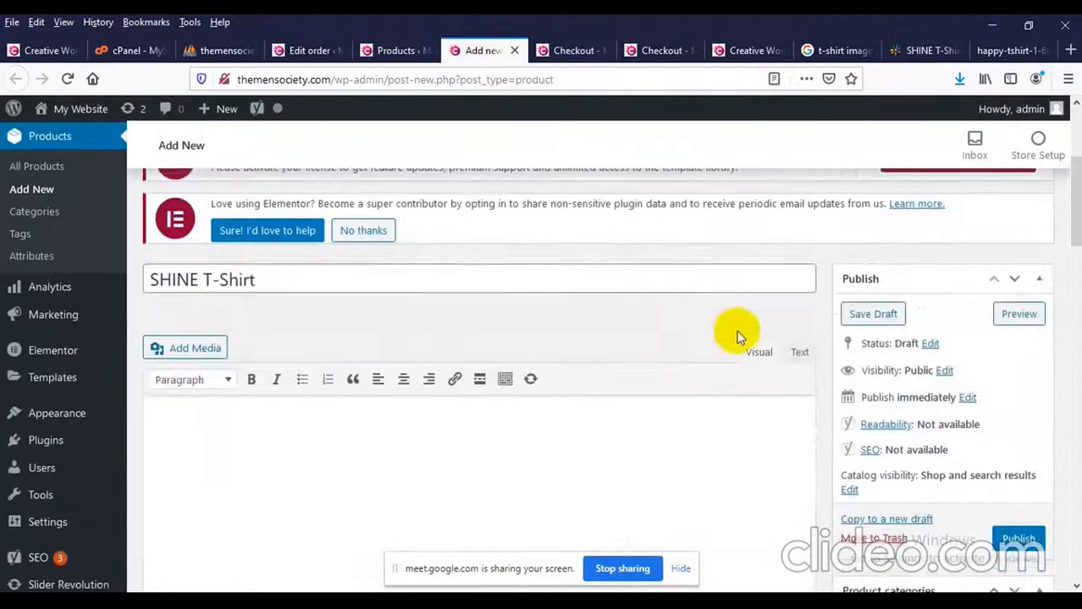
scroll(912, 379, down, 2)
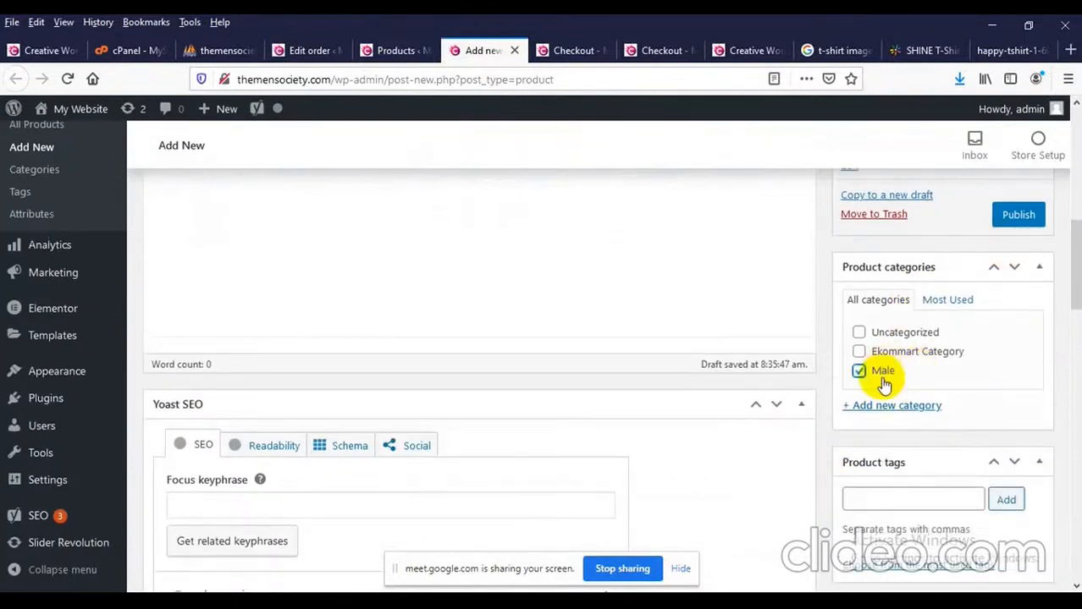
Step: Add t-shirt as a product tag
scroll(910, 438, down, 4)
click(892, 336)
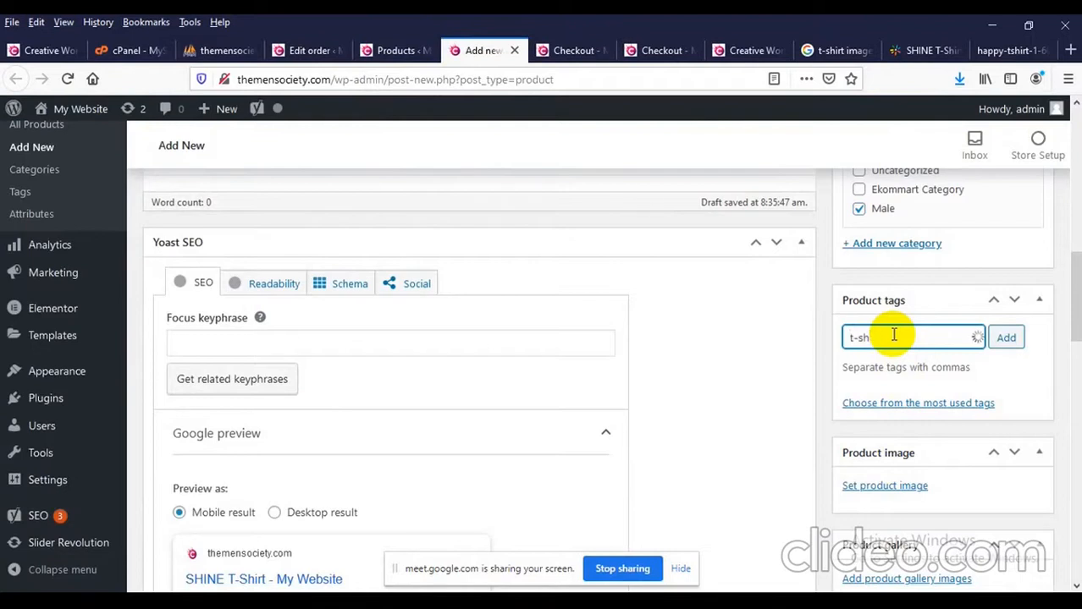
scroll(787, 495, down, 2)
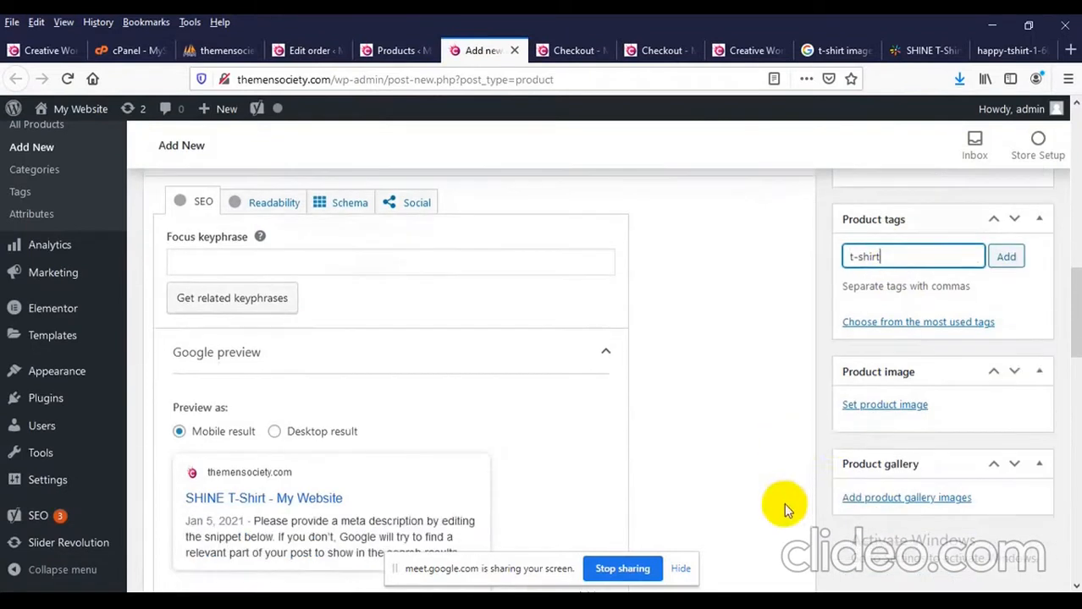
Step: Upload shine-600x600.jpg and set it as the product image
click(870, 409)
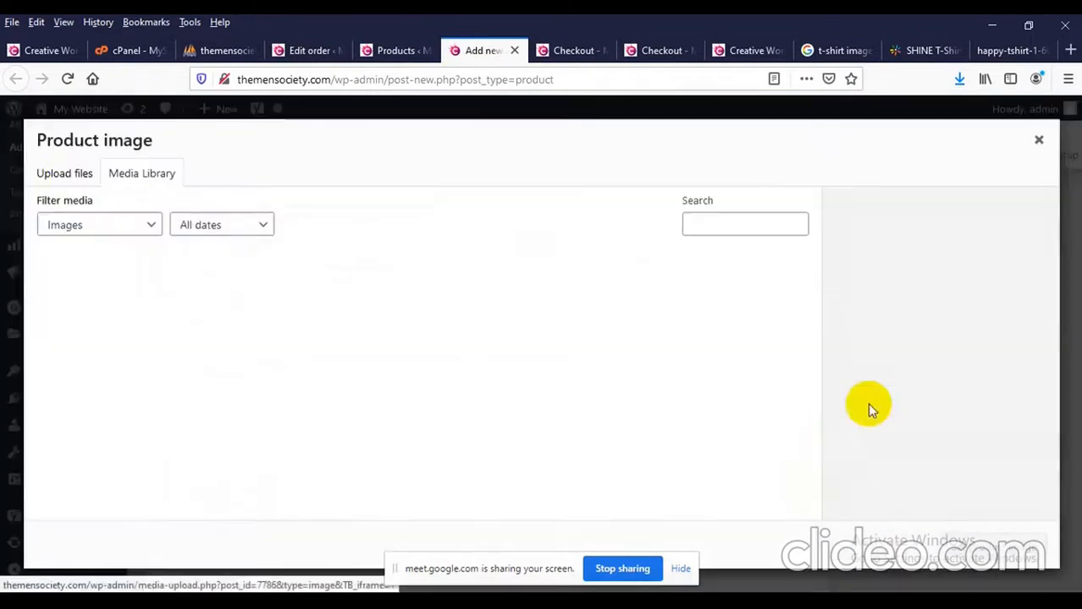
click(66, 174)
click(510, 372)
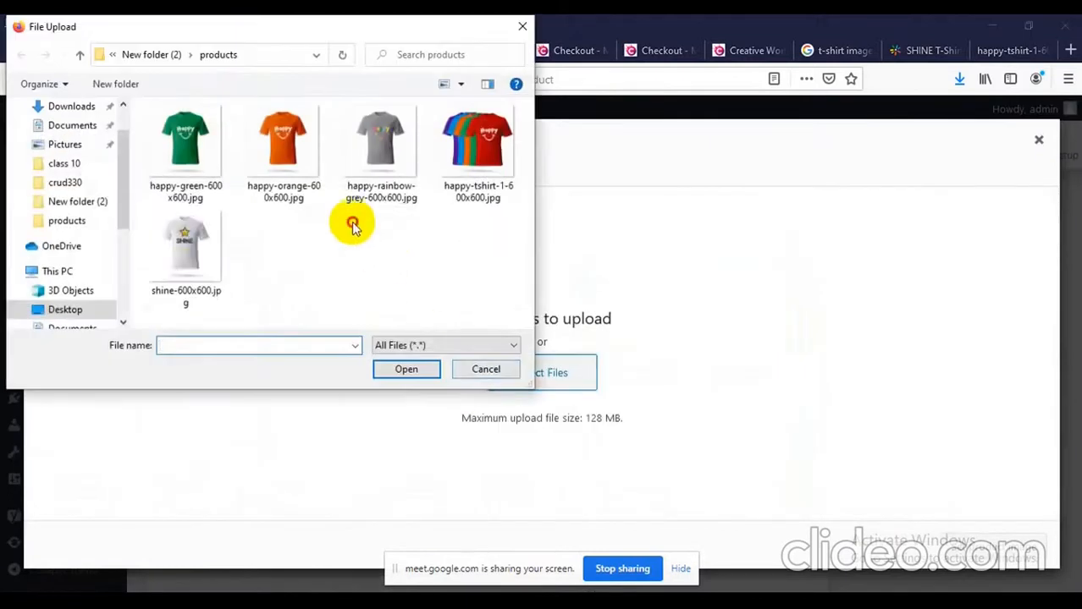
double_click(156, 269)
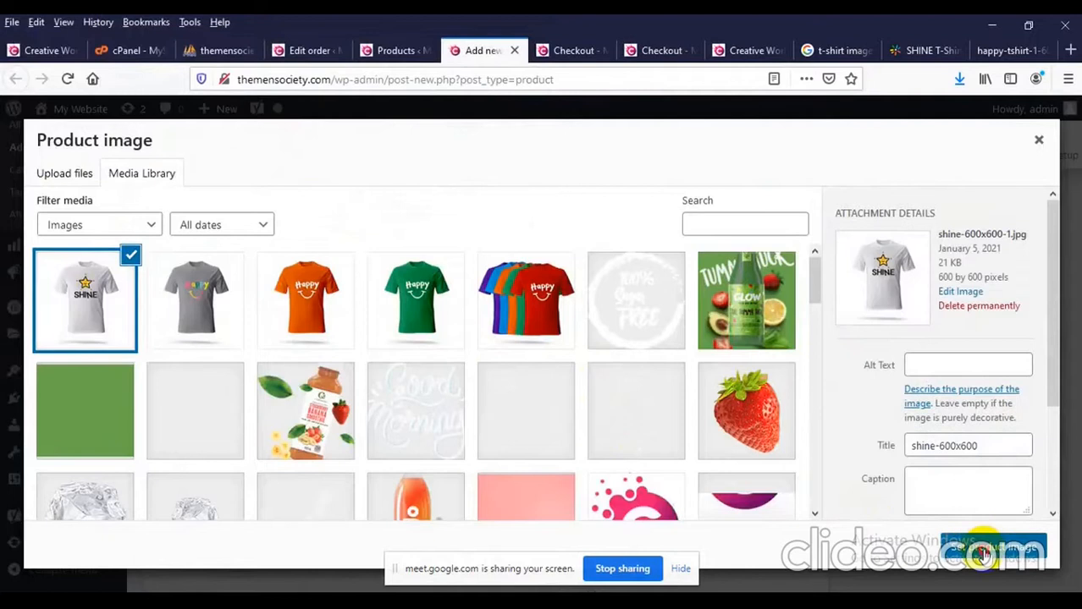
click(993, 546)
scroll(834, 444, down, 5)
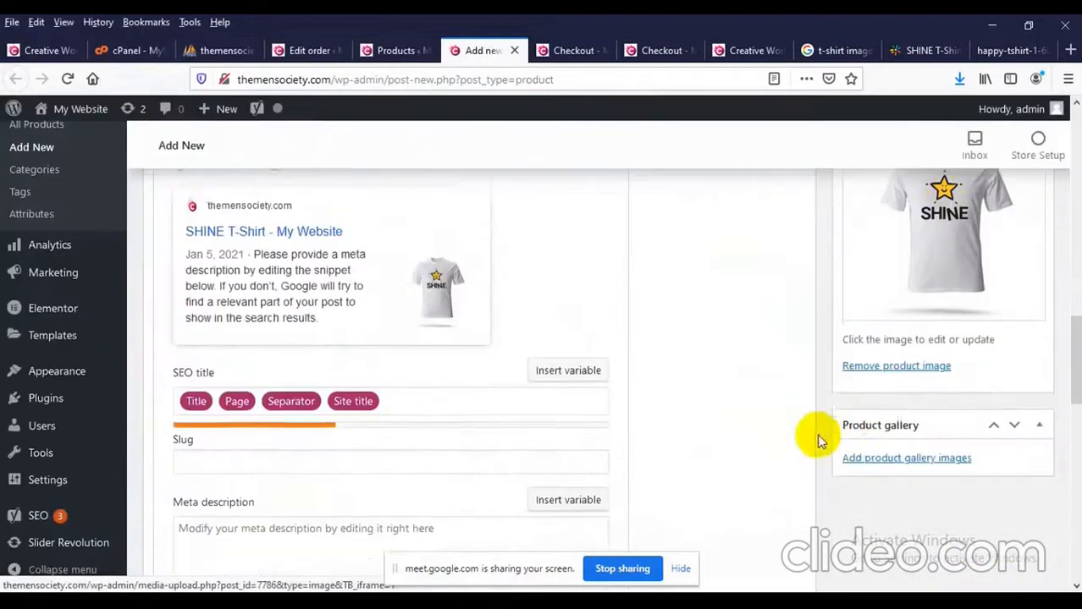
Step: Give SHINE T-Shirt regular price 300 and sale price 250, then publish it
scroll(727, 428, up, 10)
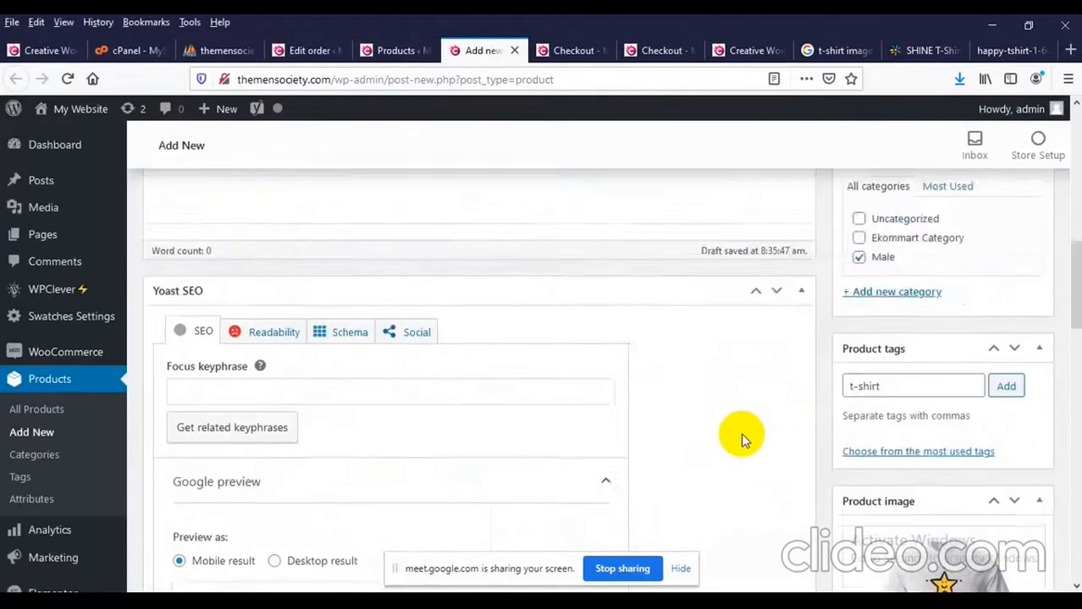
scroll(693, 447, up, 5)
scroll(655, 435, down, 15)
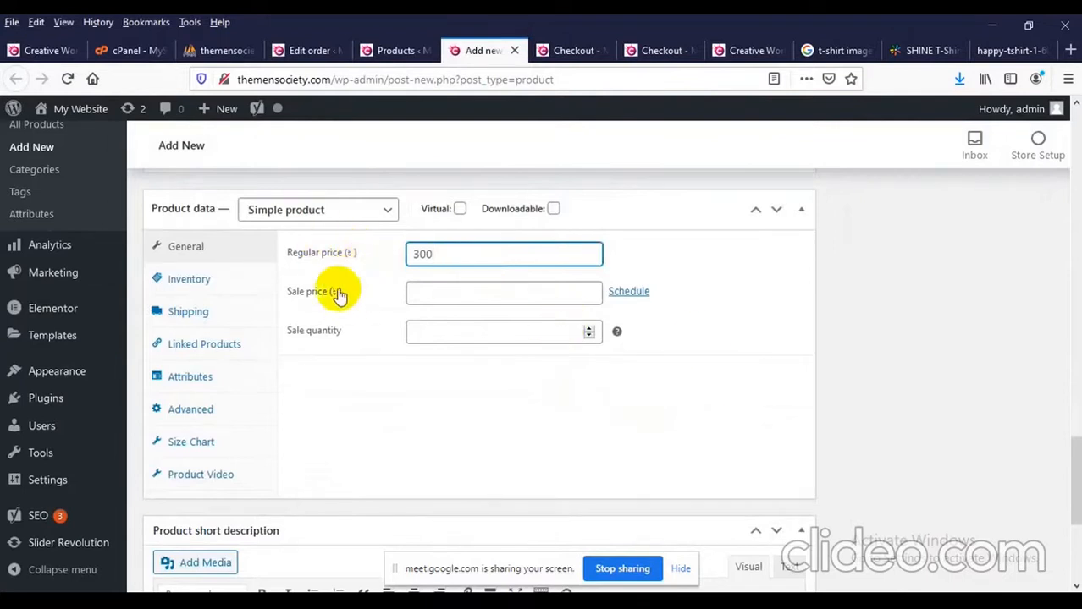
drag(432, 253, 368, 252)
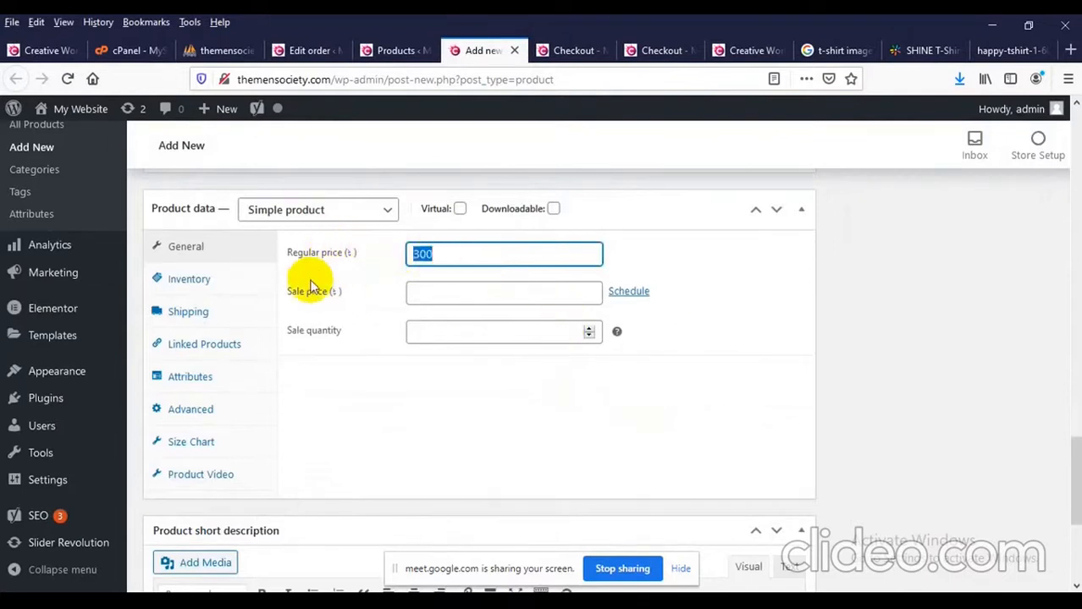
click(442, 293)
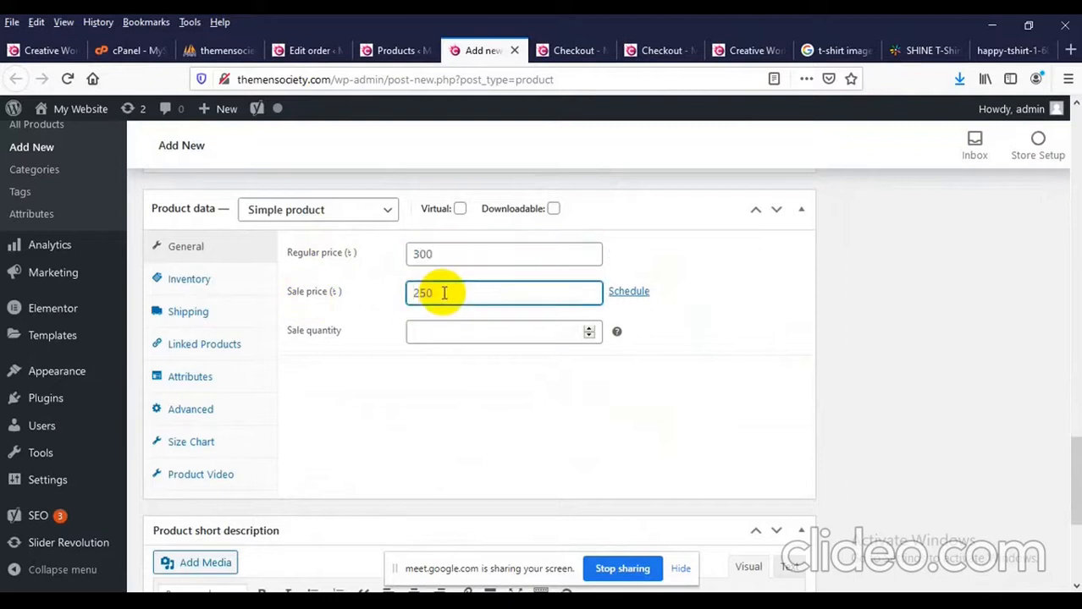
scroll(712, 302, up, 20)
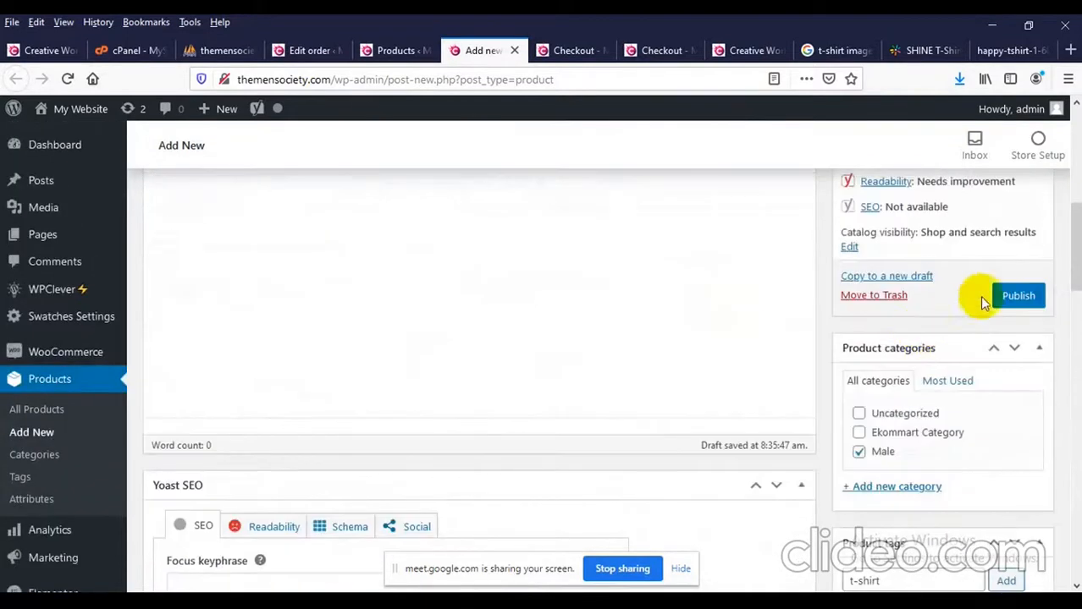
click(1001, 298)
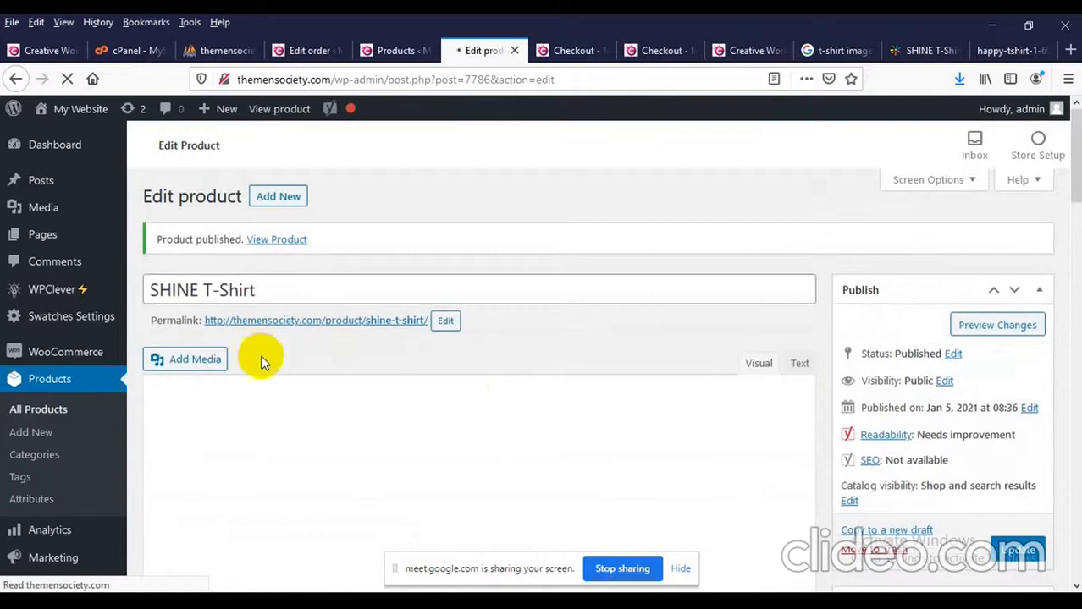
Step: Open the SHINE T-Shirt page in a new tab, check ৳250 sale against ৳300, then return to editing
right_click(286, 321)
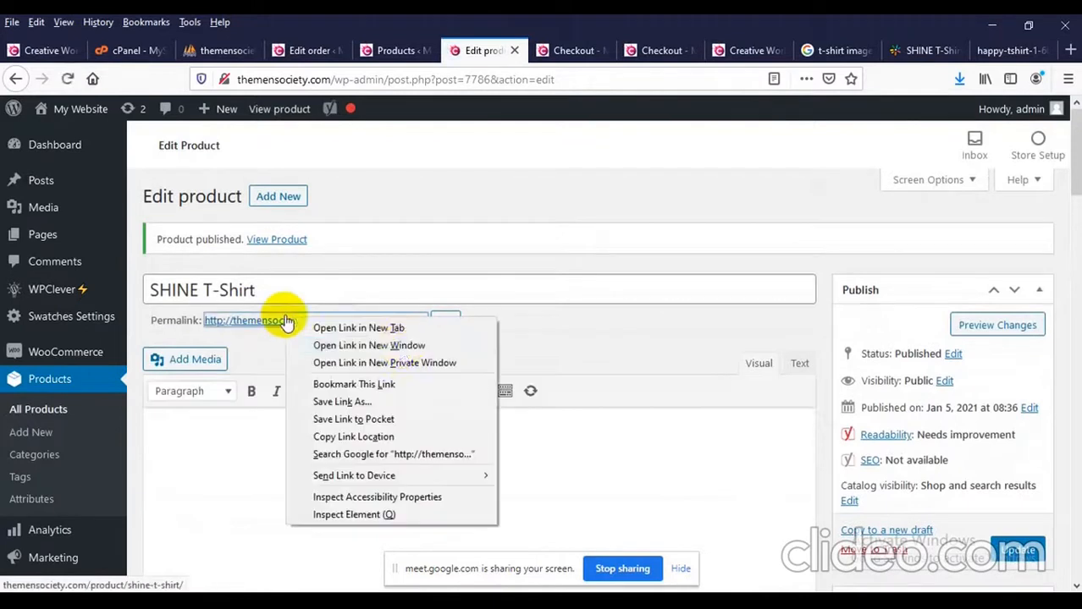
click(359, 326)
click(532, 44)
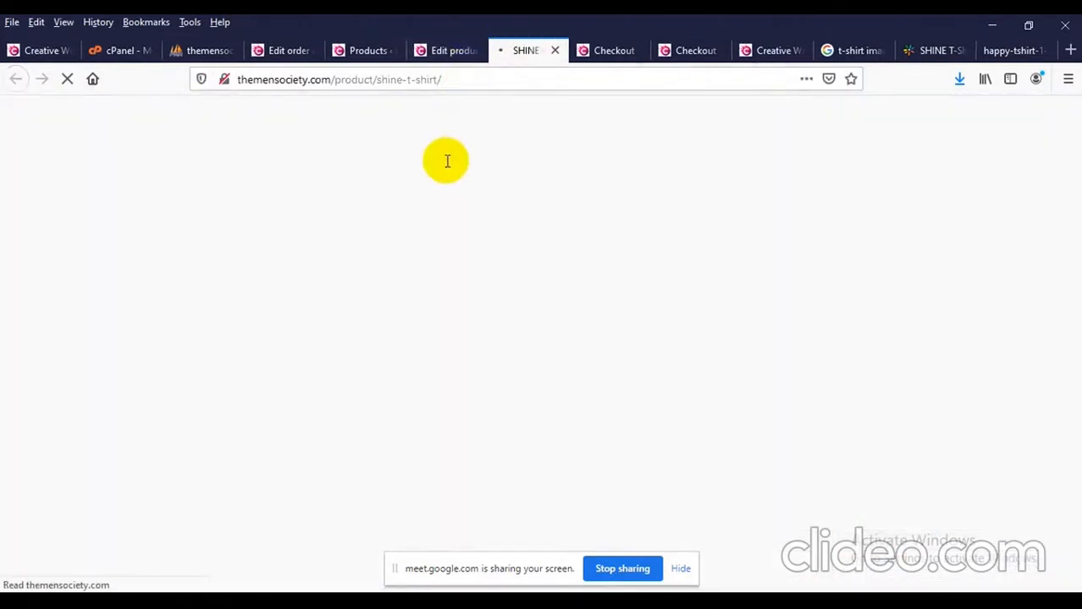
scroll(291, 415, down, 2)
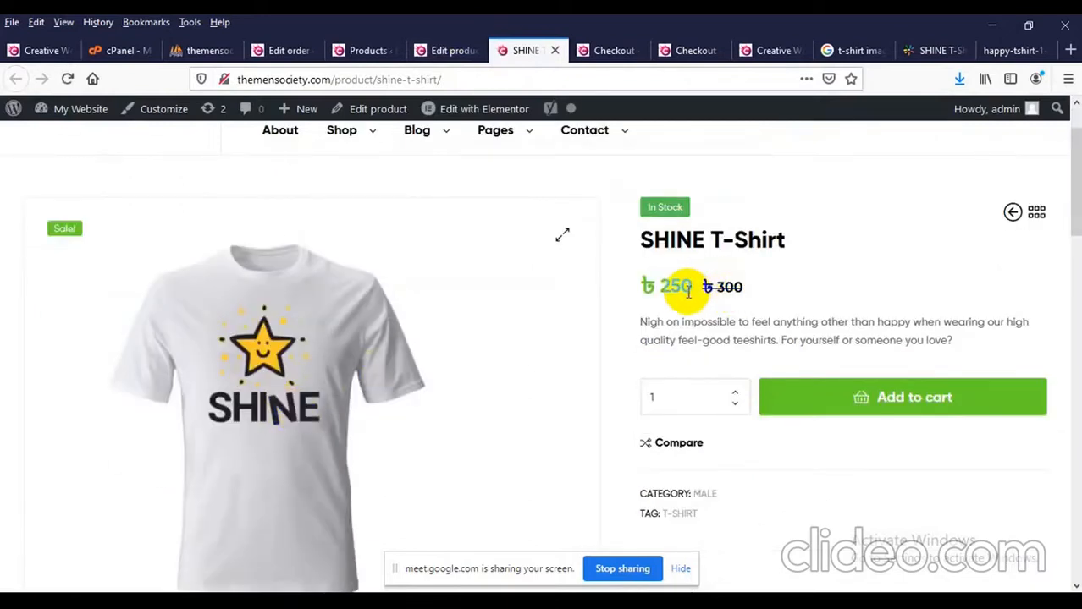
drag(688, 290, 657, 298)
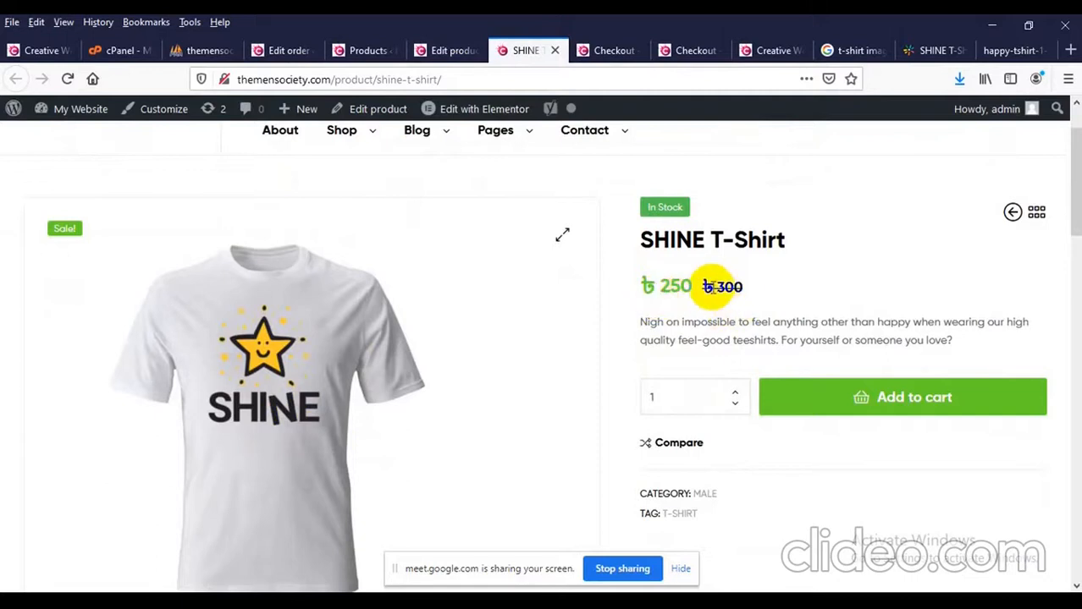
drag(712, 287, 725, 289)
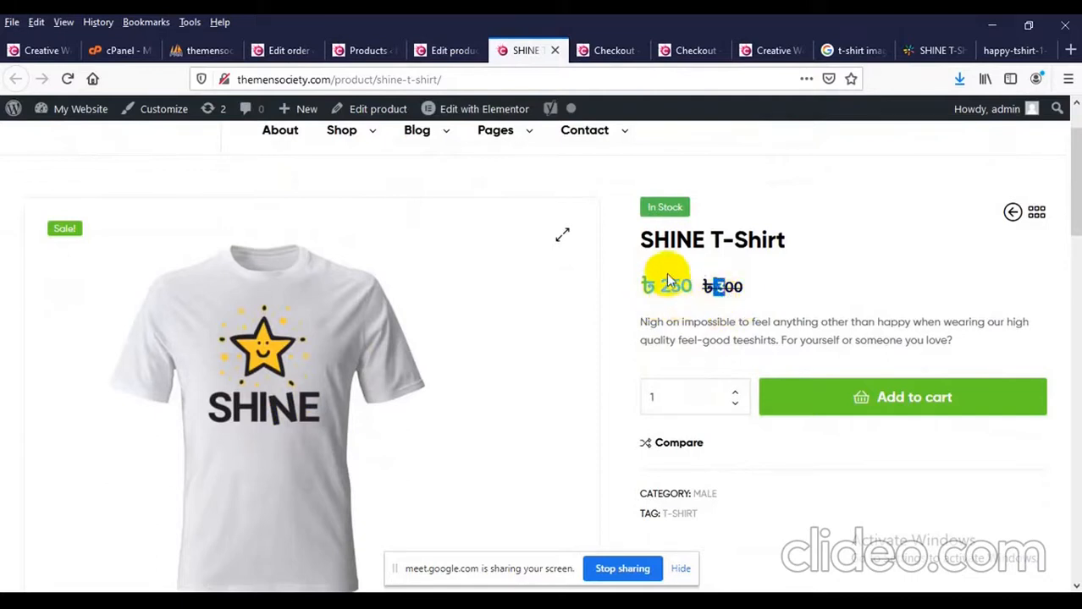
click(446, 50)
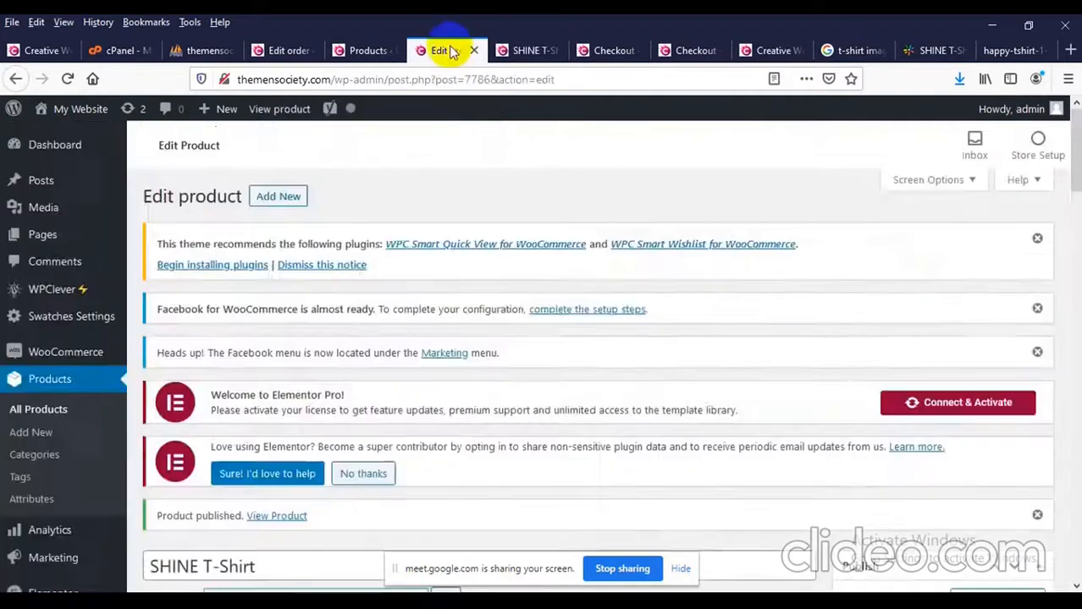
Step: Delete the sale price 250 and the regular price 300
scroll(438, 347, down, 15)
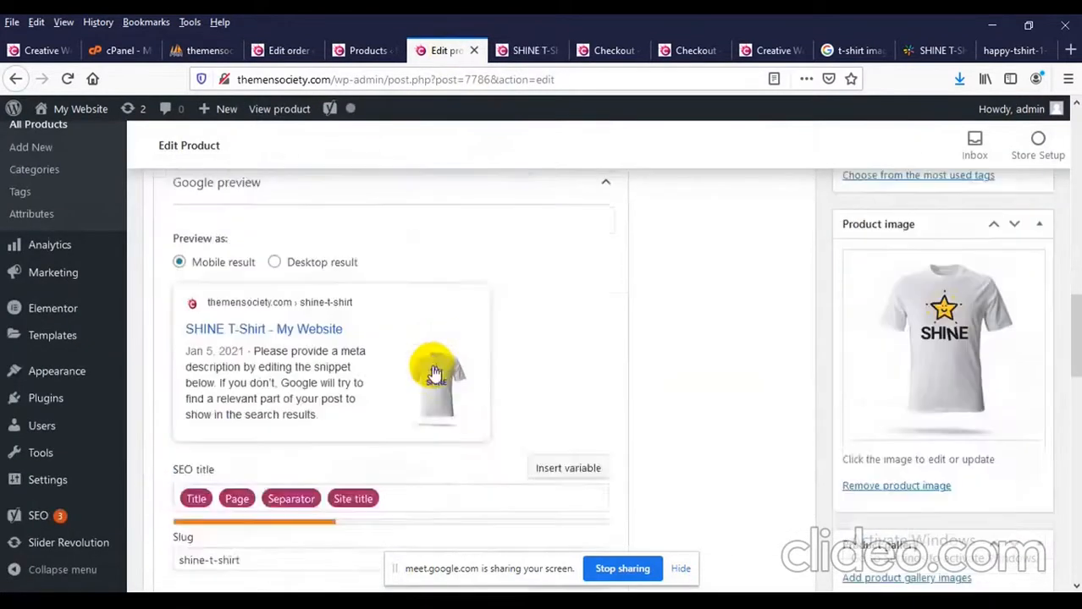
scroll(430, 377, down, 4)
scroll(430, 373, up, 2)
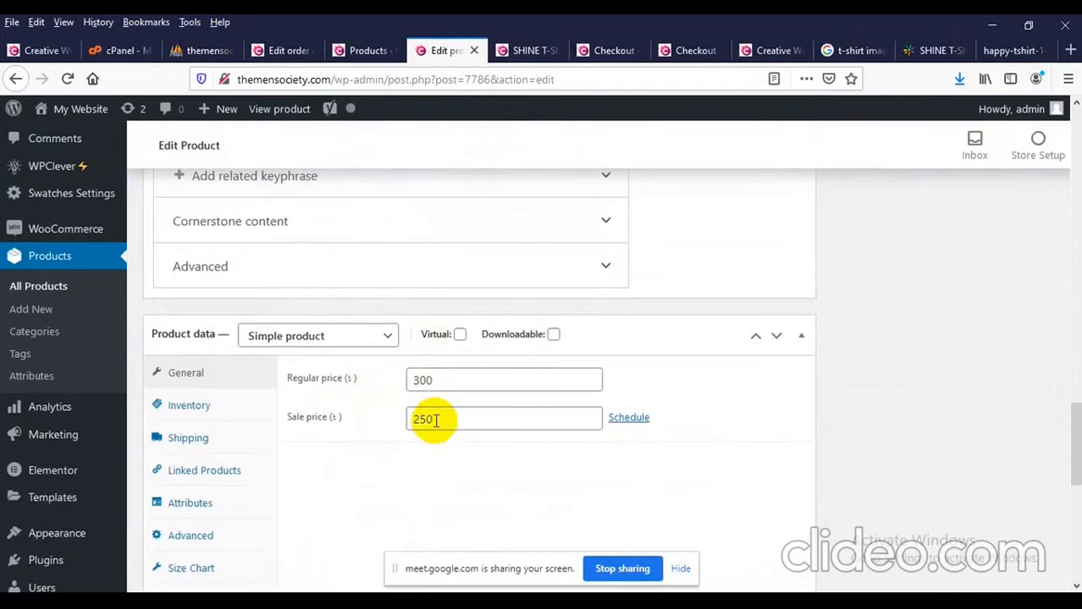
drag(435, 420, 335, 425)
key(BackSpace)
drag(449, 378, 333, 379)
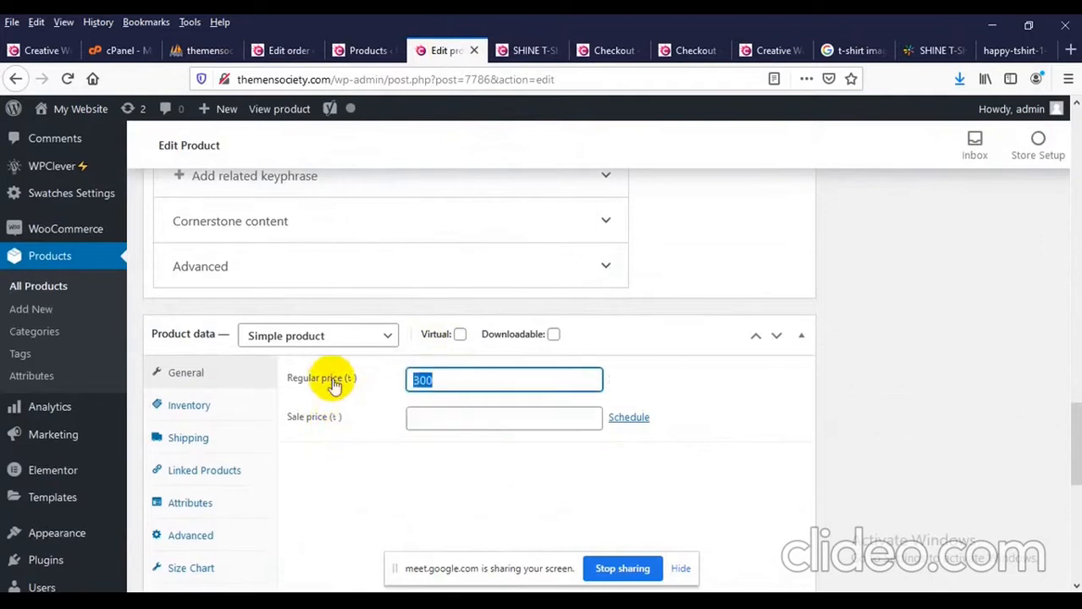
key(BackSpace)
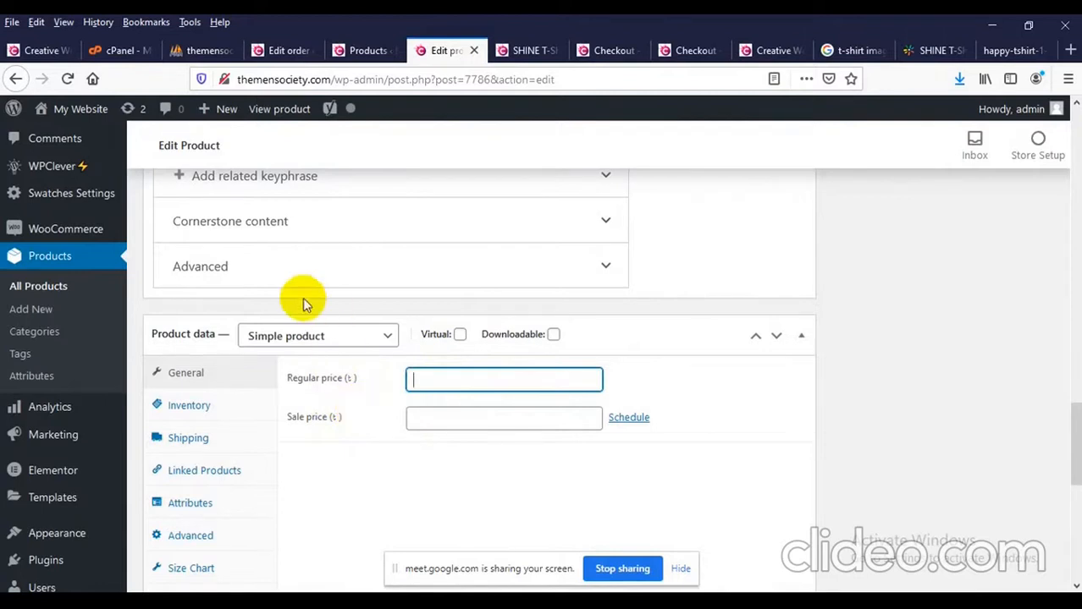
Step: Change the product type from Simple product to Variable product
click(293, 339)
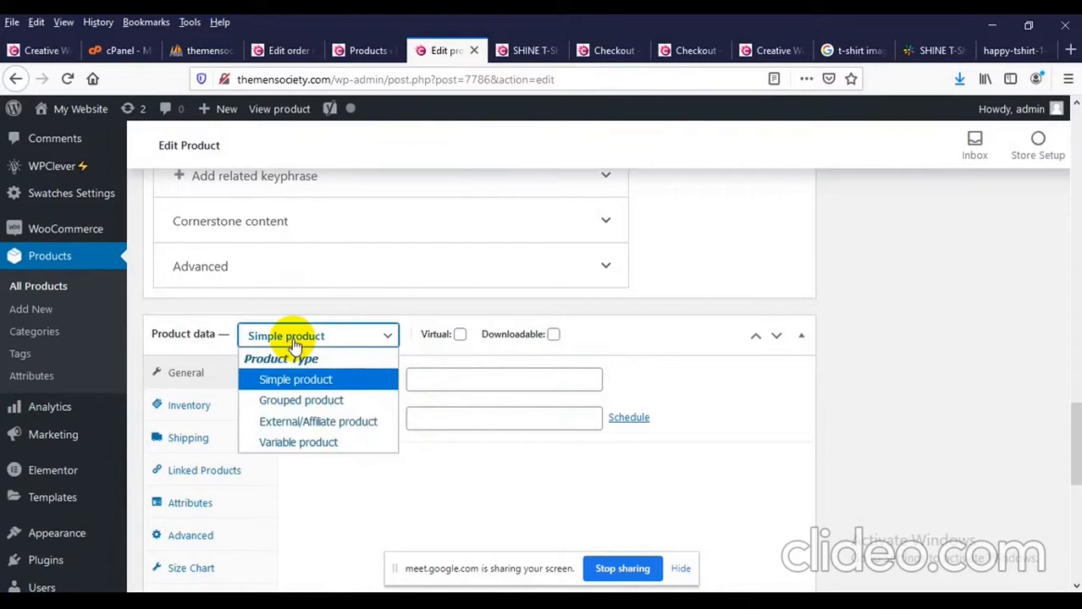
click(298, 442)
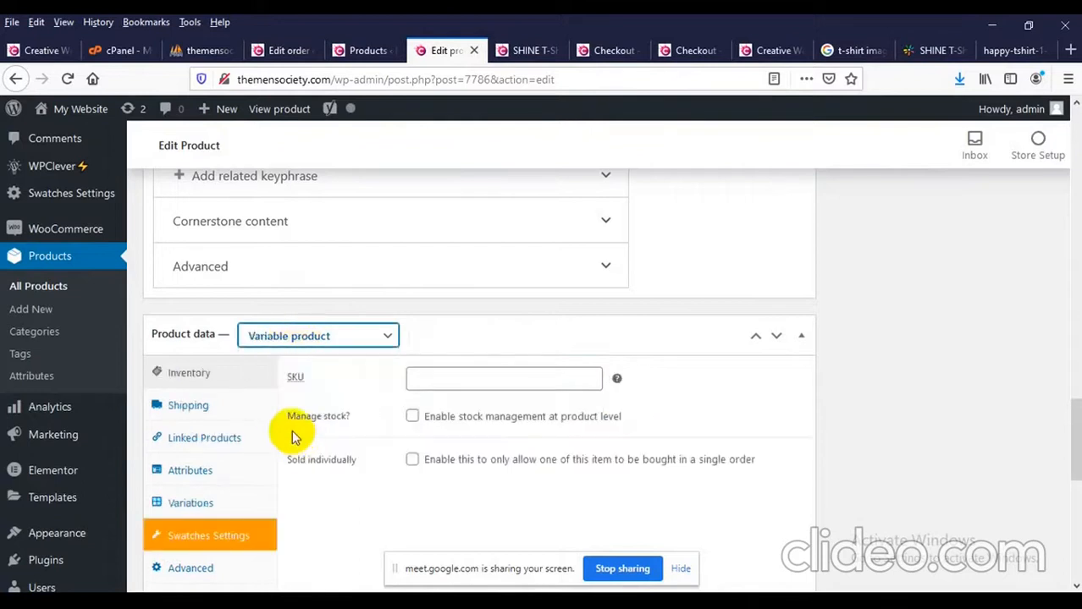
click(282, 341)
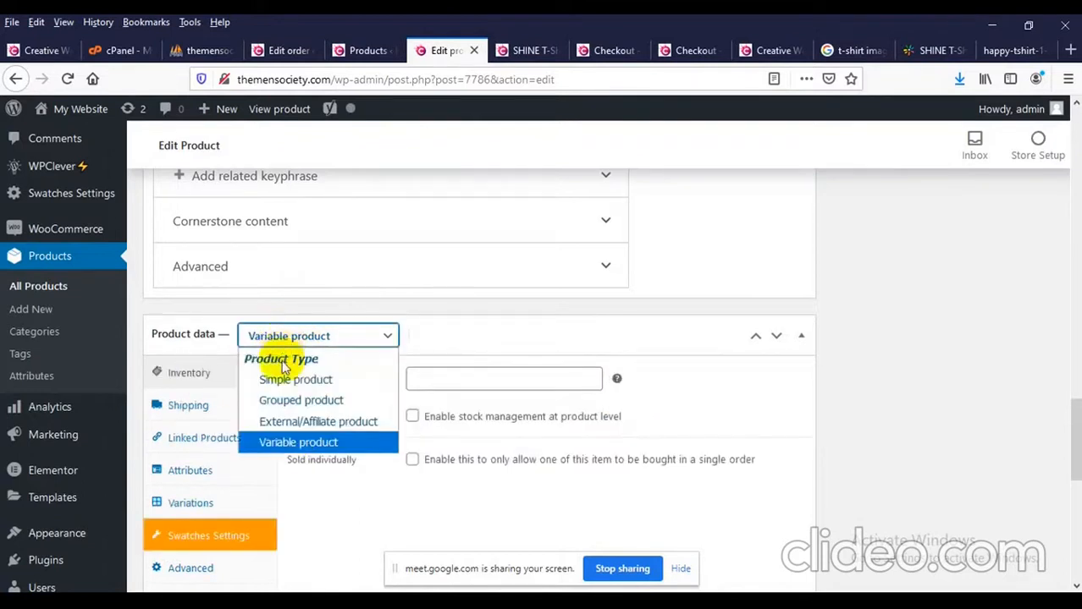
click(282, 382)
click(290, 341)
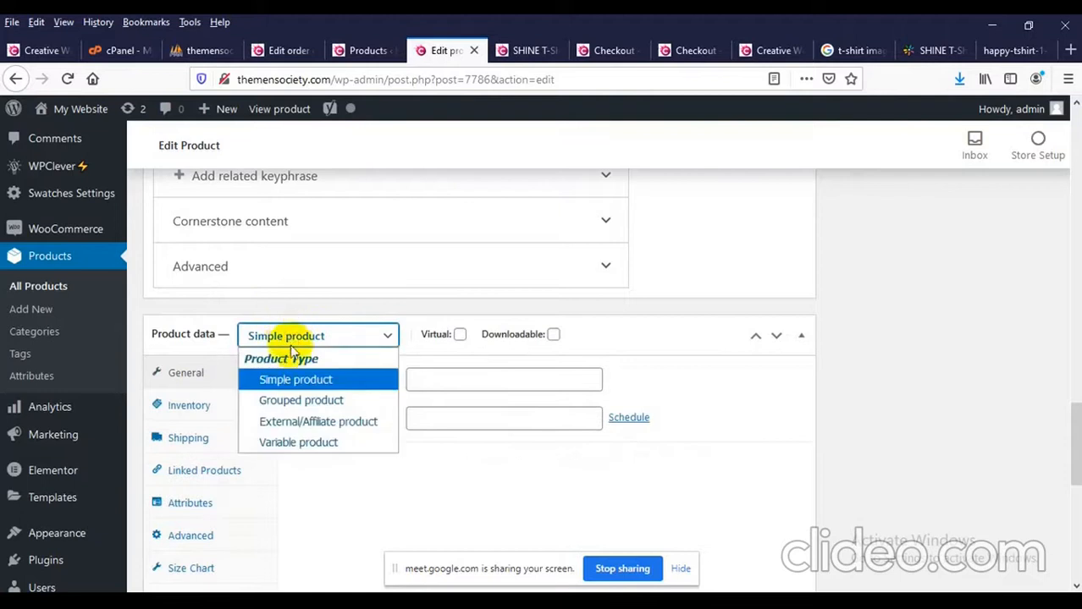
click(295, 444)
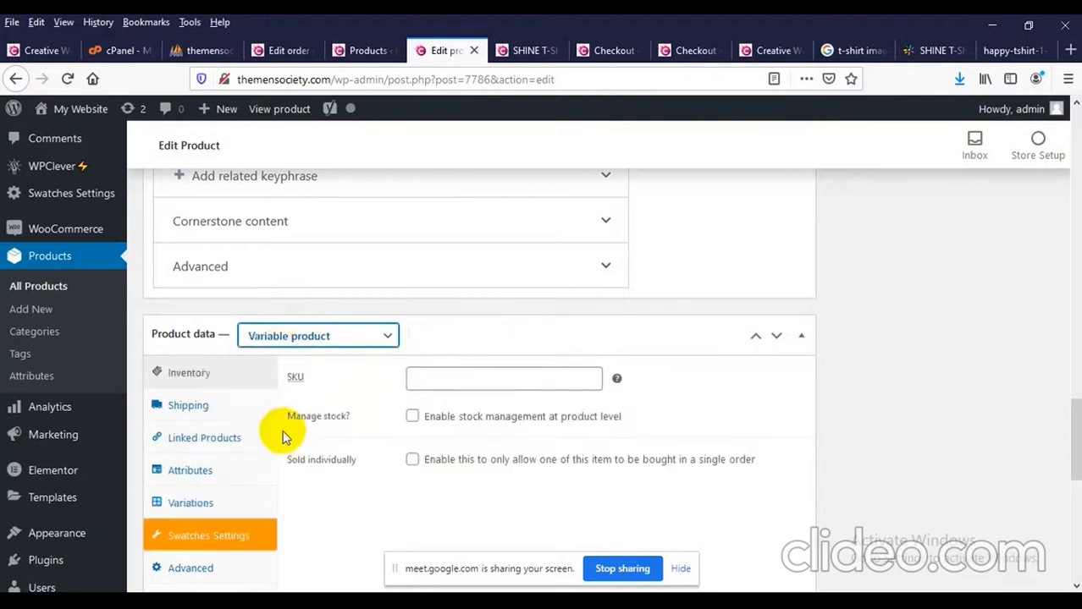
scroll(284, 433, down, 2)
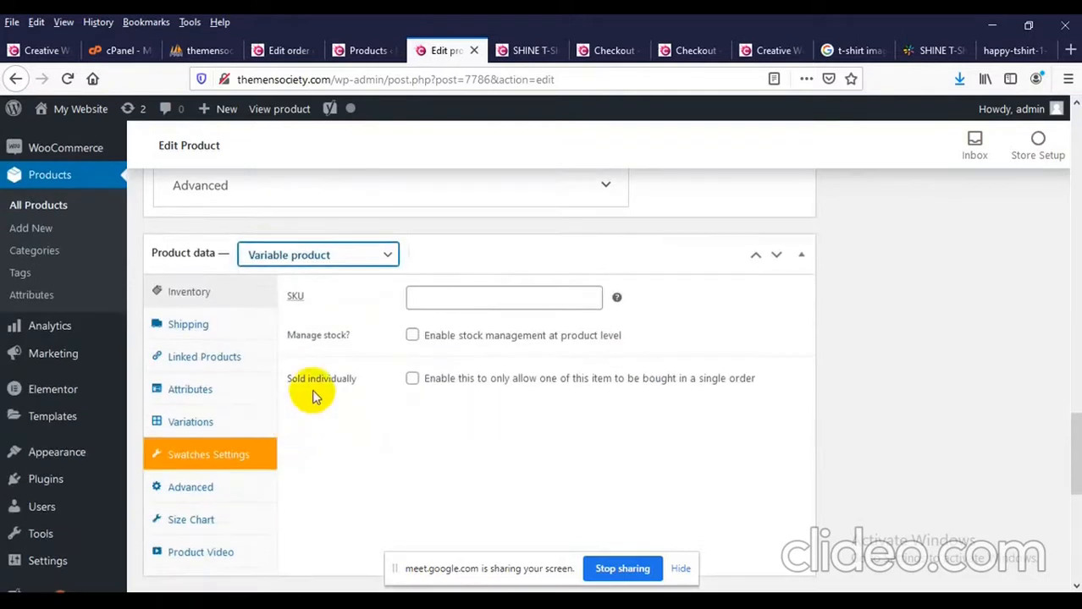
Step: Add the existing size attribute to the product in the Attributes section
click(212, 390)
click(334, 296)
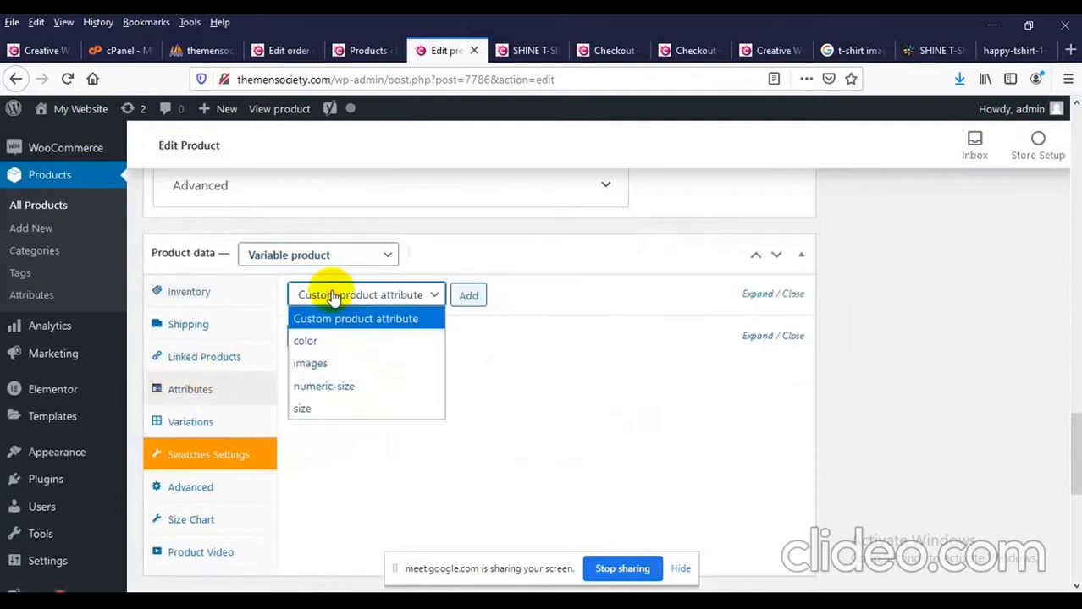
click(320, 411)
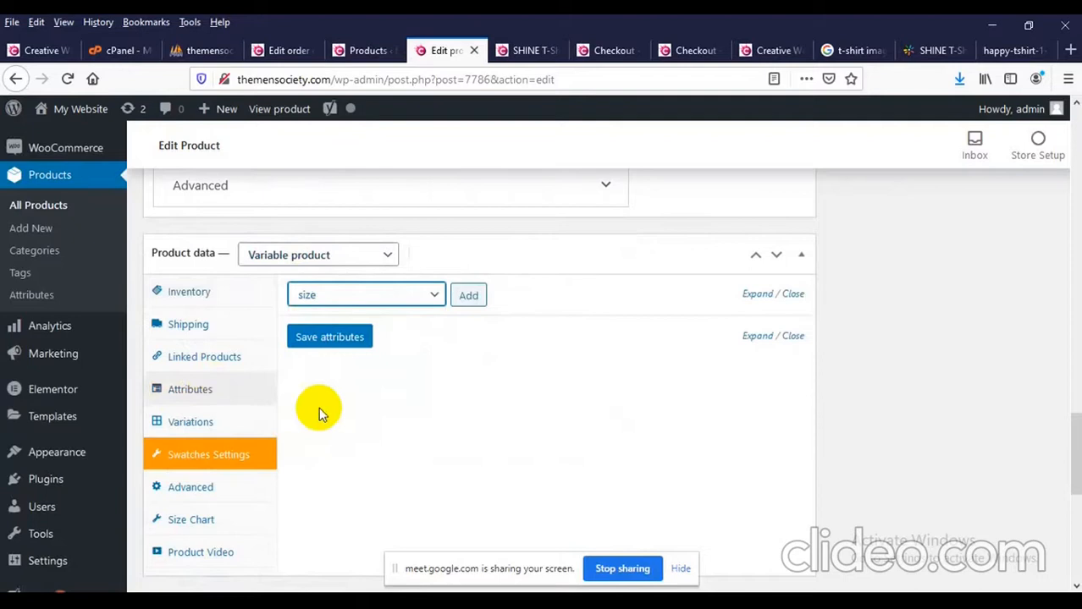
click(469, 295)
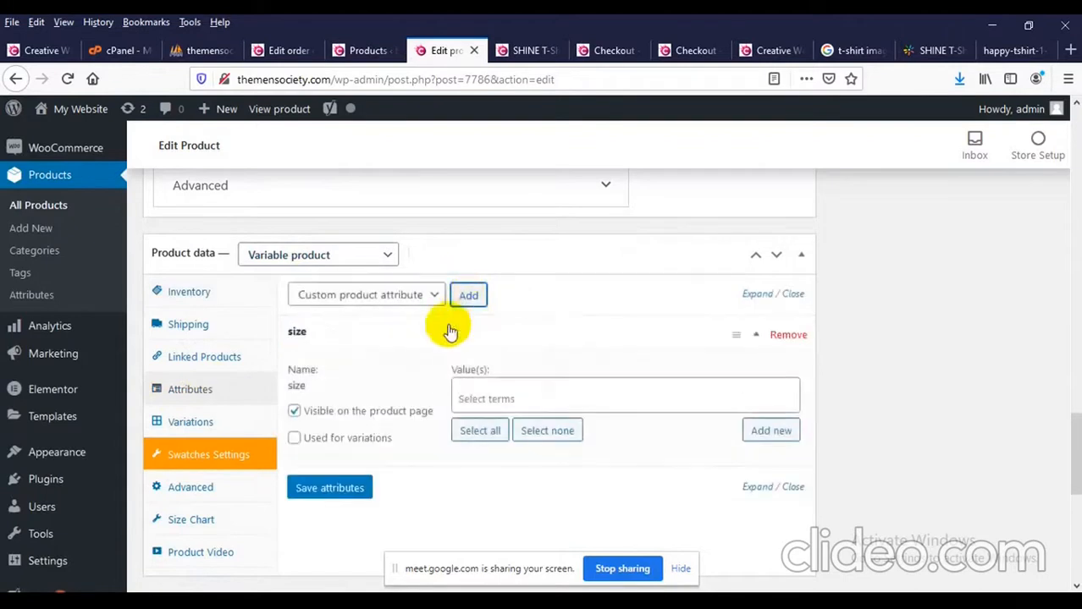
scroll(423, 372, down, 2)
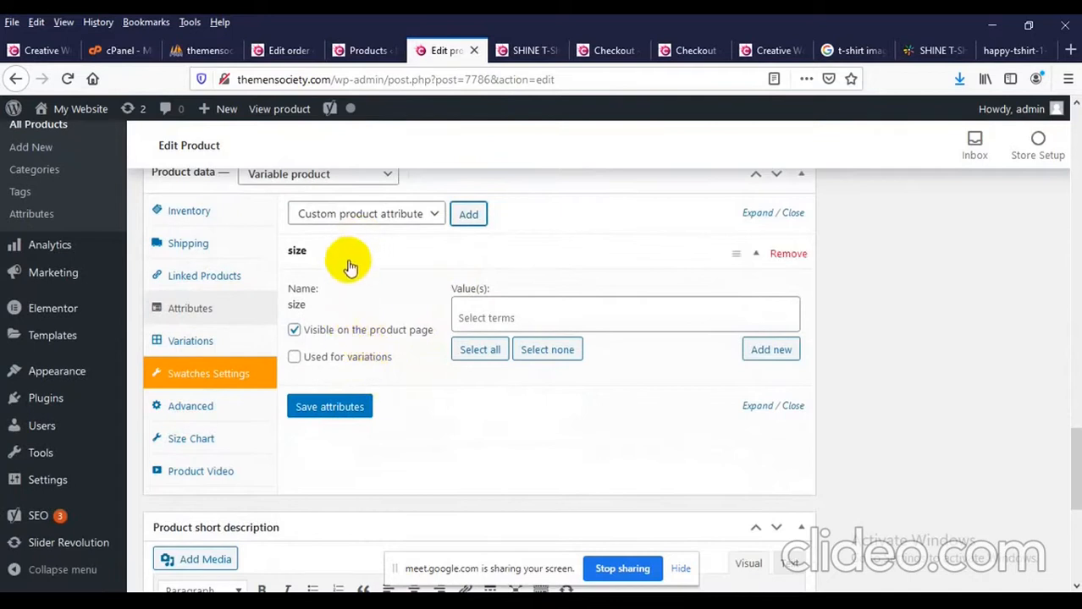
Step: Enter Medium, Large and Small as the size attribute's values
click(491, 313)
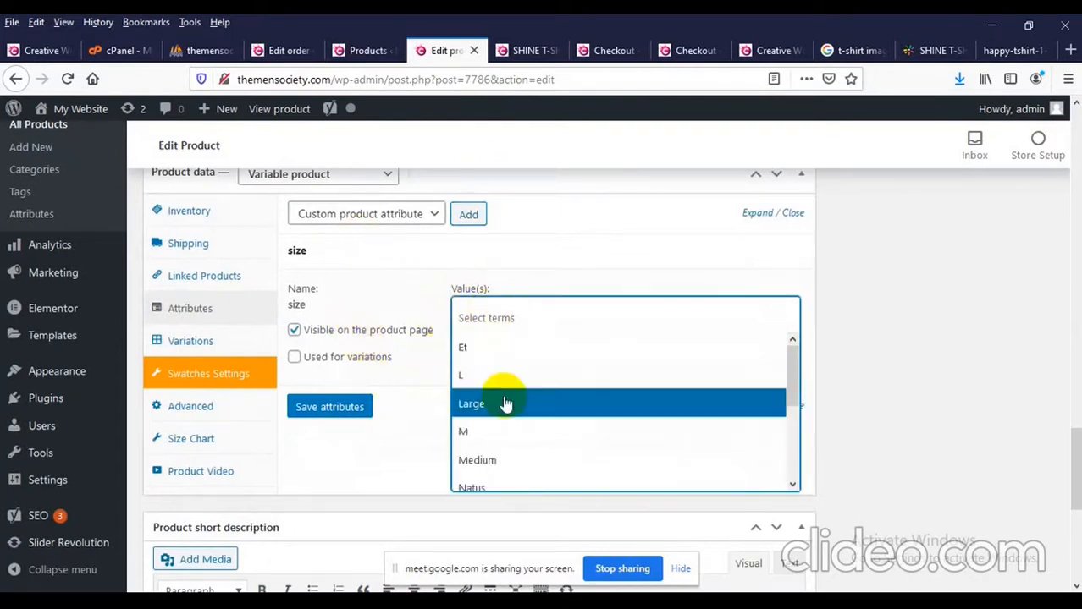
scroll(507, 415, down, 2)
scroll(506, 414, up, 2)
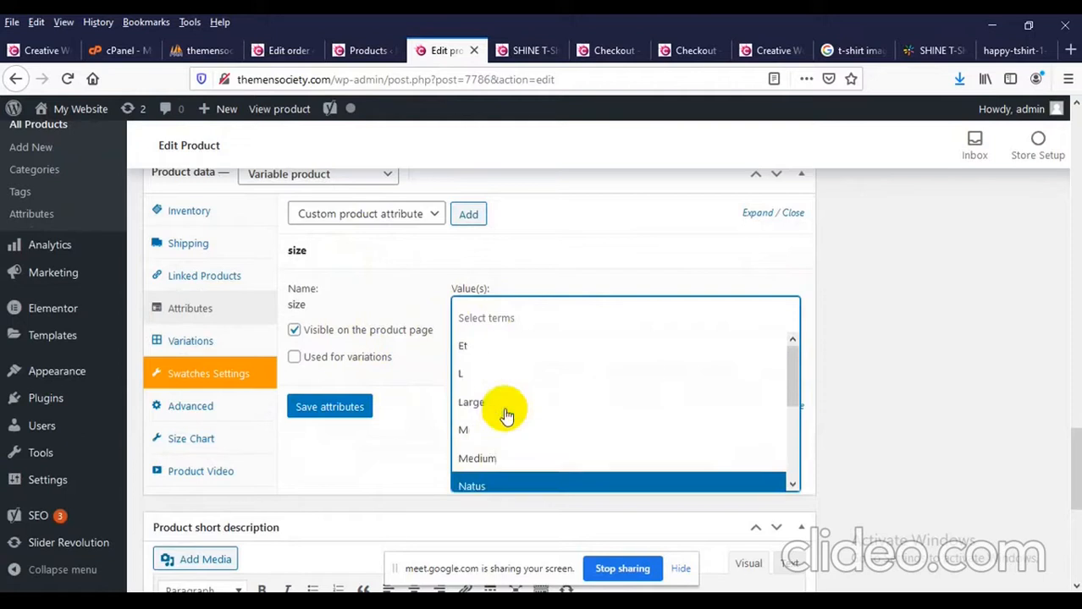
click(490, 315)
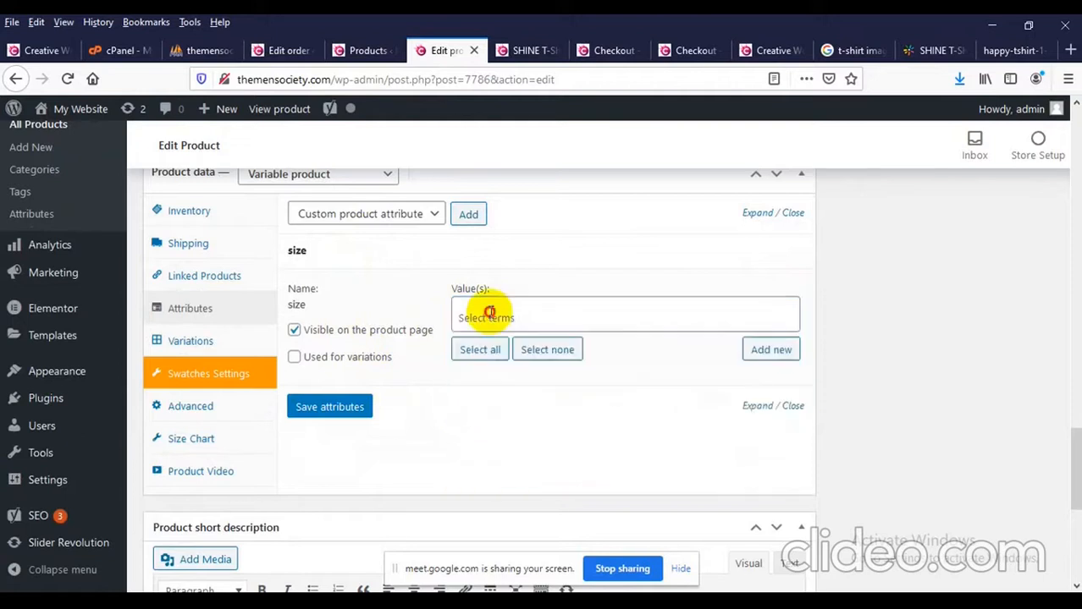
click(489, 312)
text(me)
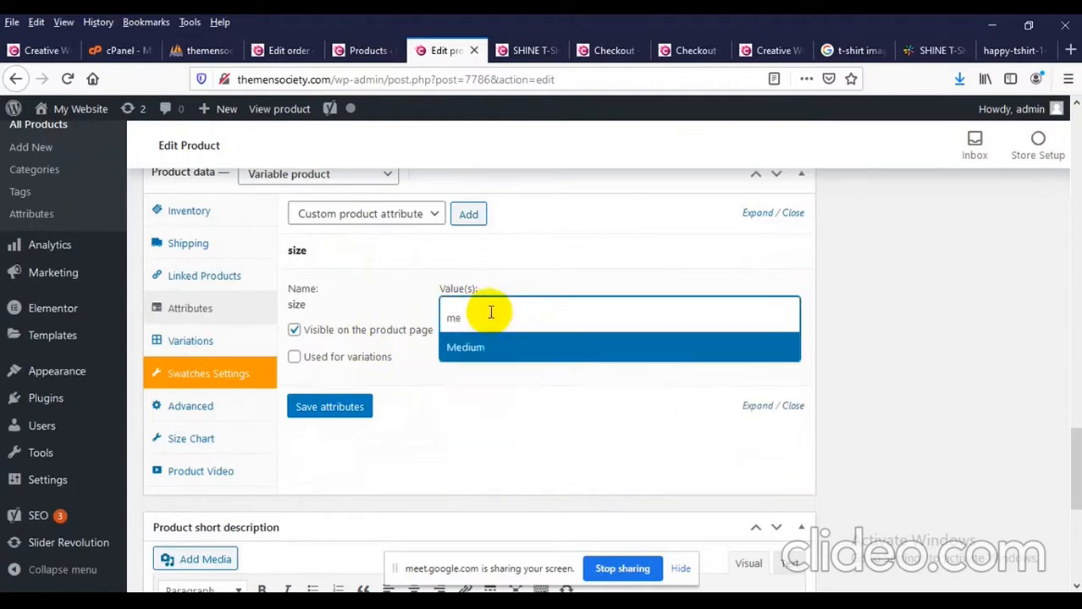
key(Return)
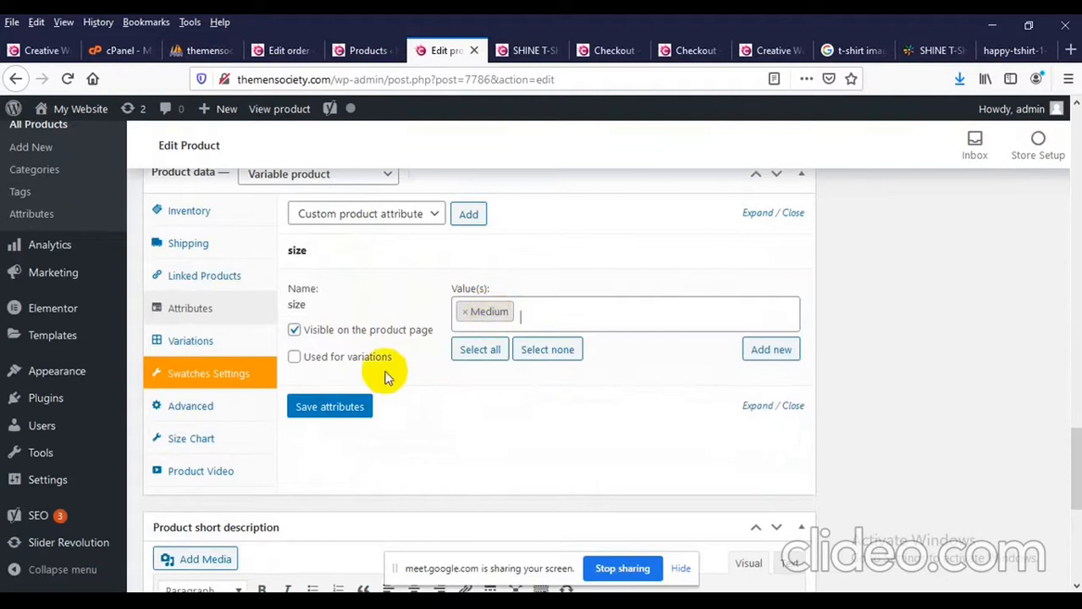
click(551, 307)
text(la)
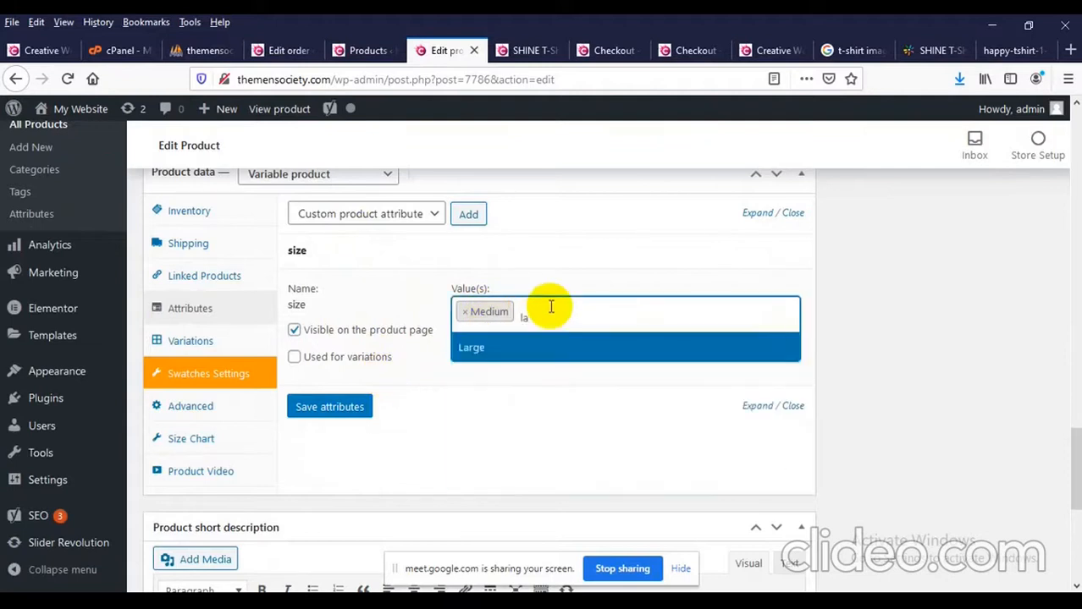
key(Return)
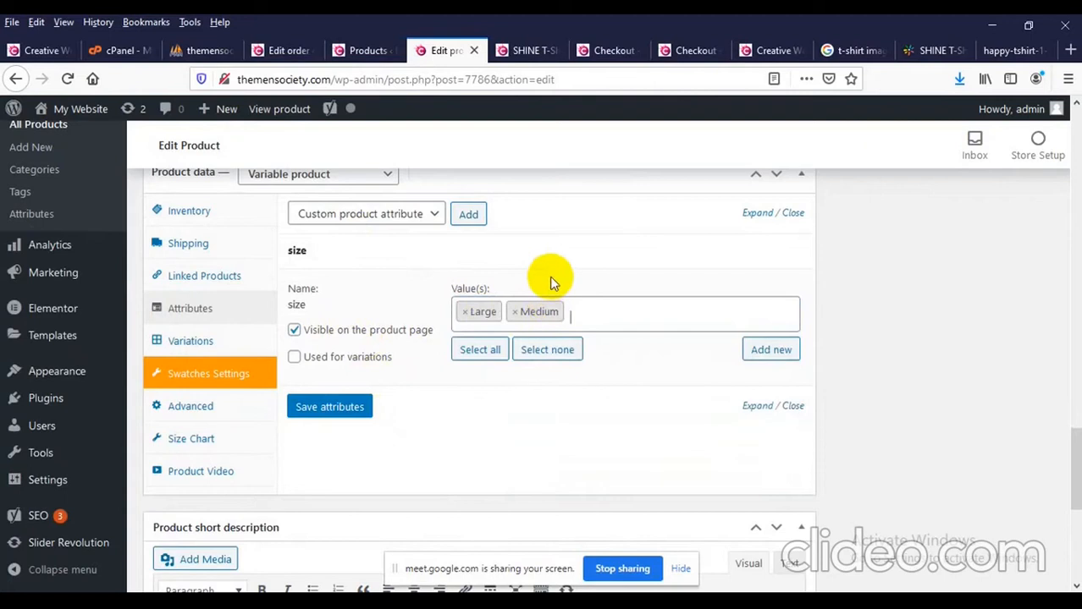
click(673, 324)
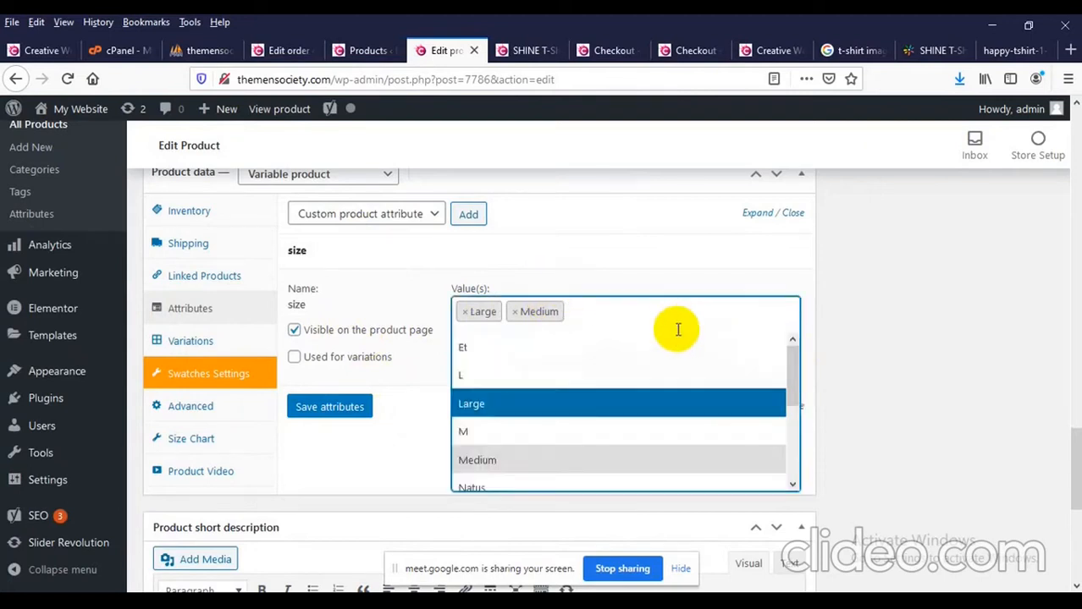
text(small)
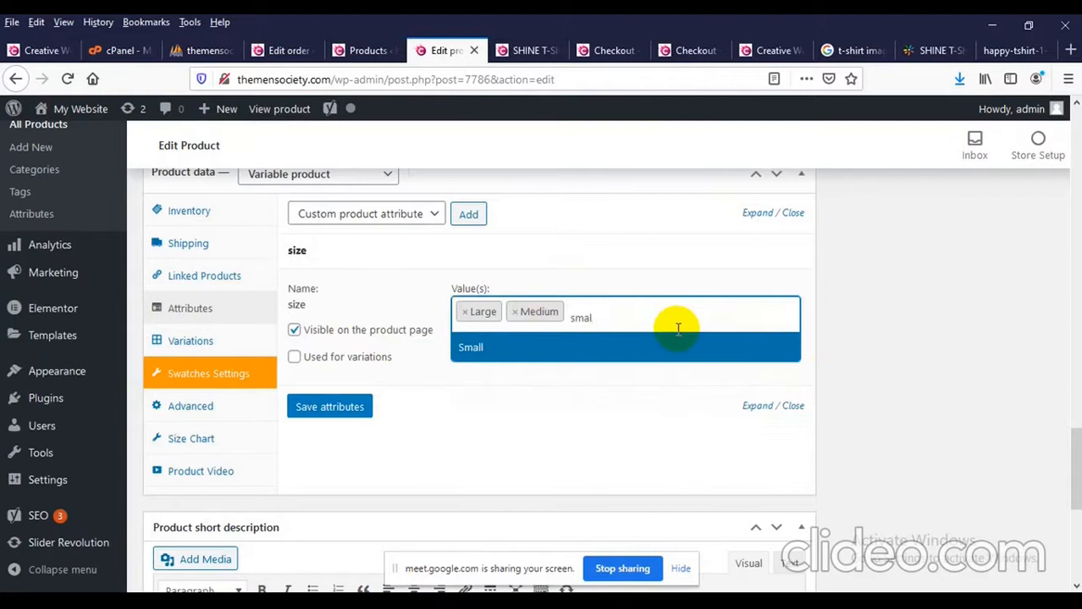
click(525, 355)
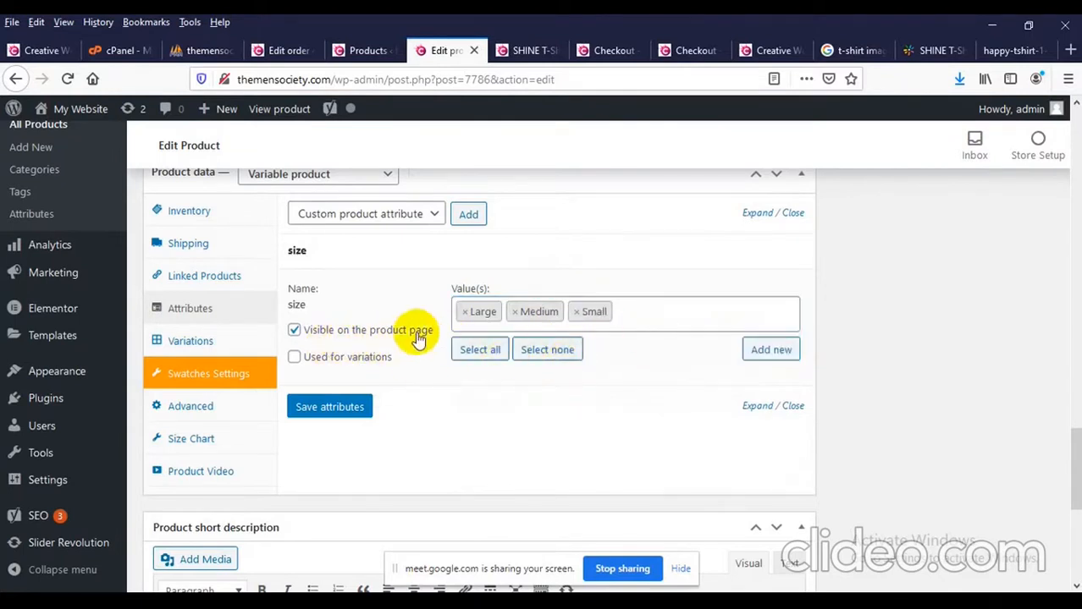
Step: Tick 'Used for variations', save the attributes, and view the storefront page
click(337, 360)
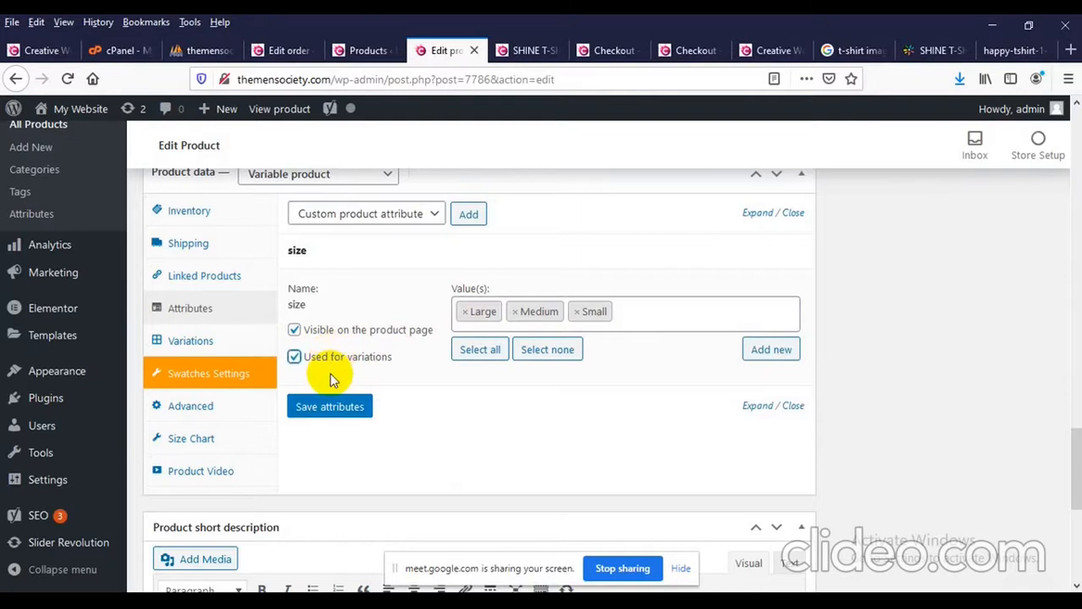
click(321, 412)
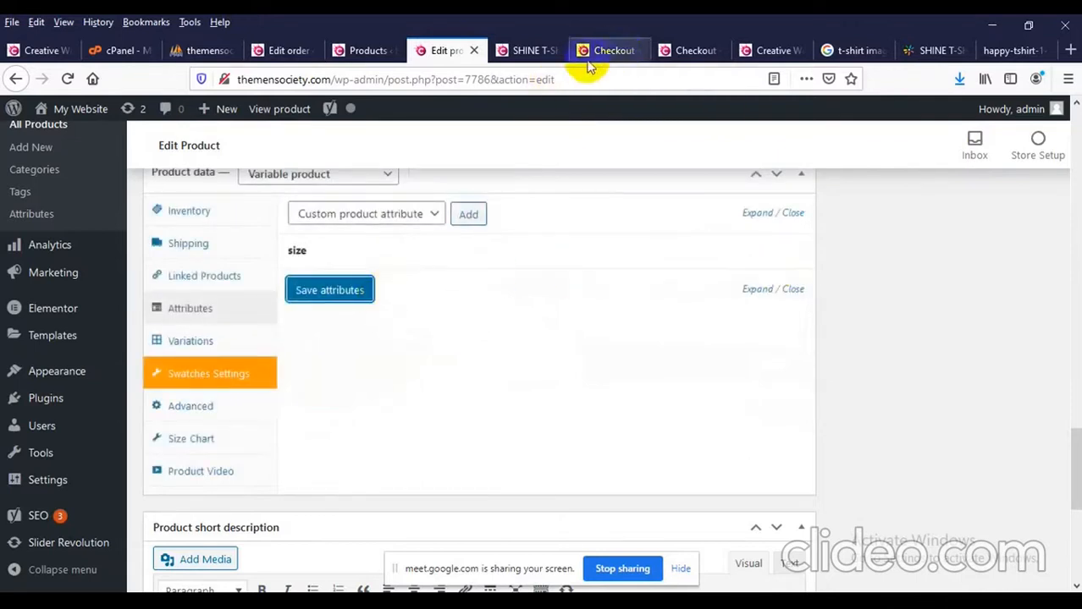
click(525, 51)
scroll(525, 221, up, 2)
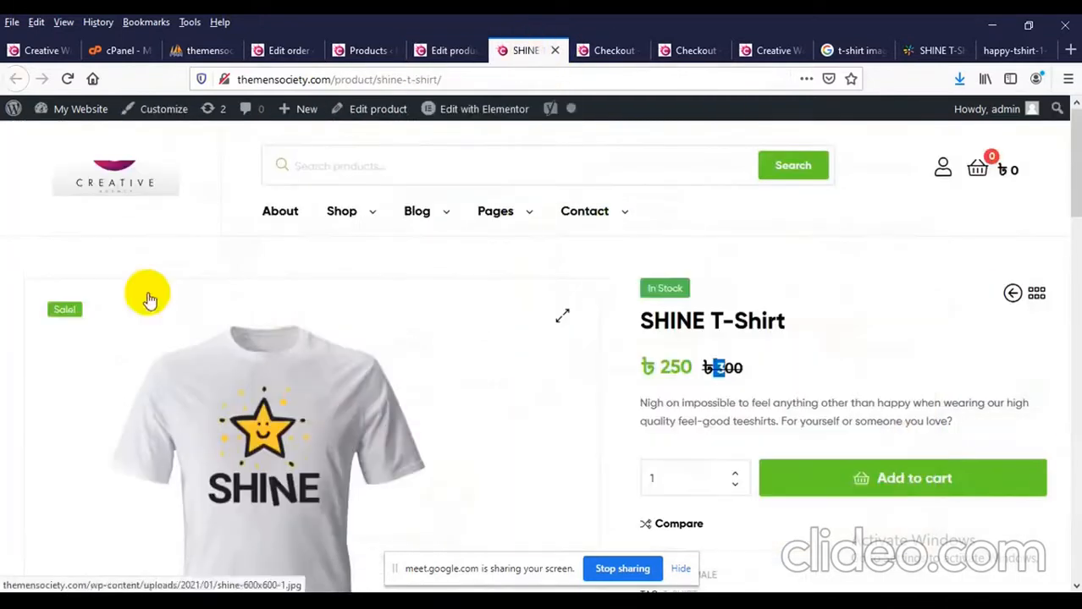
right_click(161, 261)
right_click(132, 262)
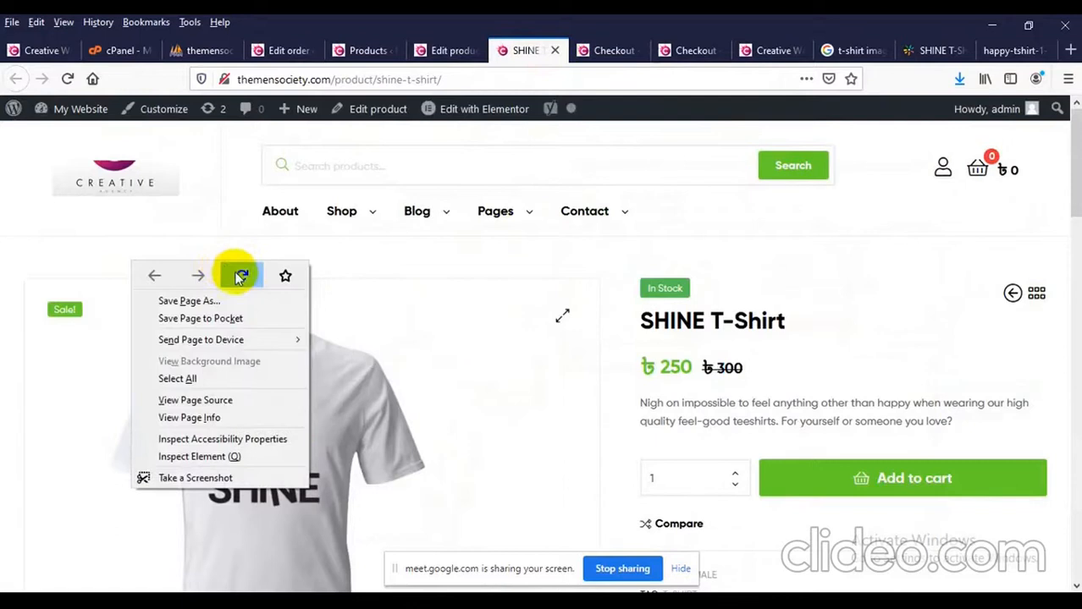
click(240, 276)
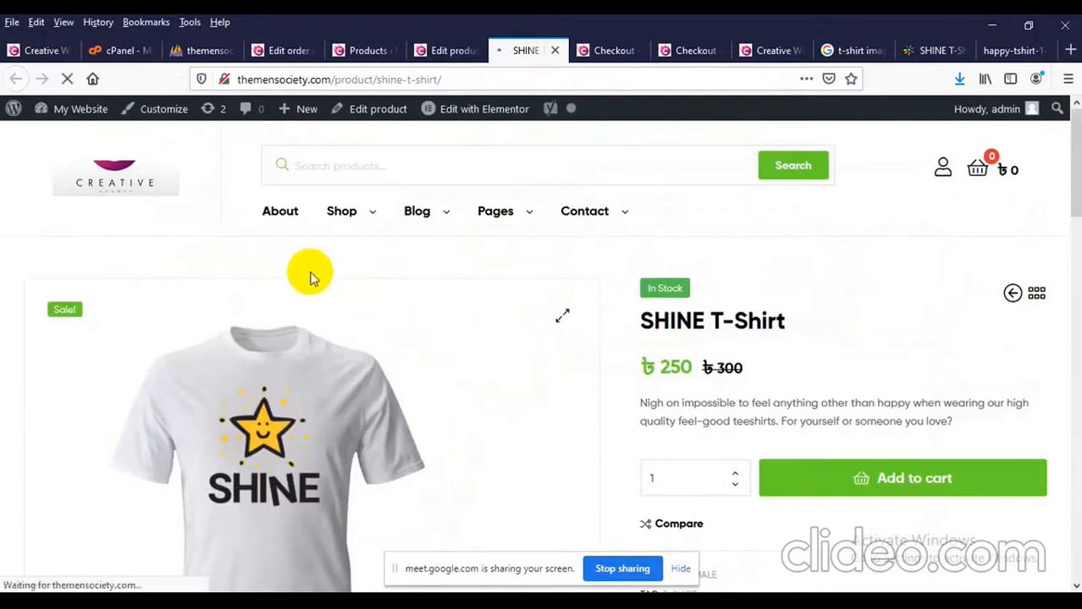
scroll(647, 341, down, 2)
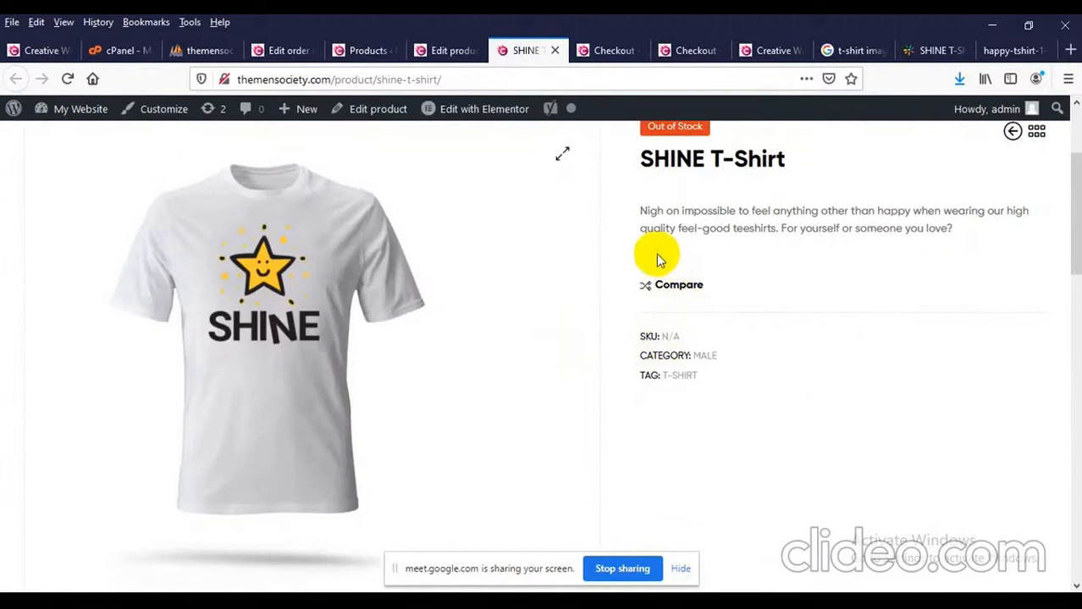
scroll(690, 264, up, 2)
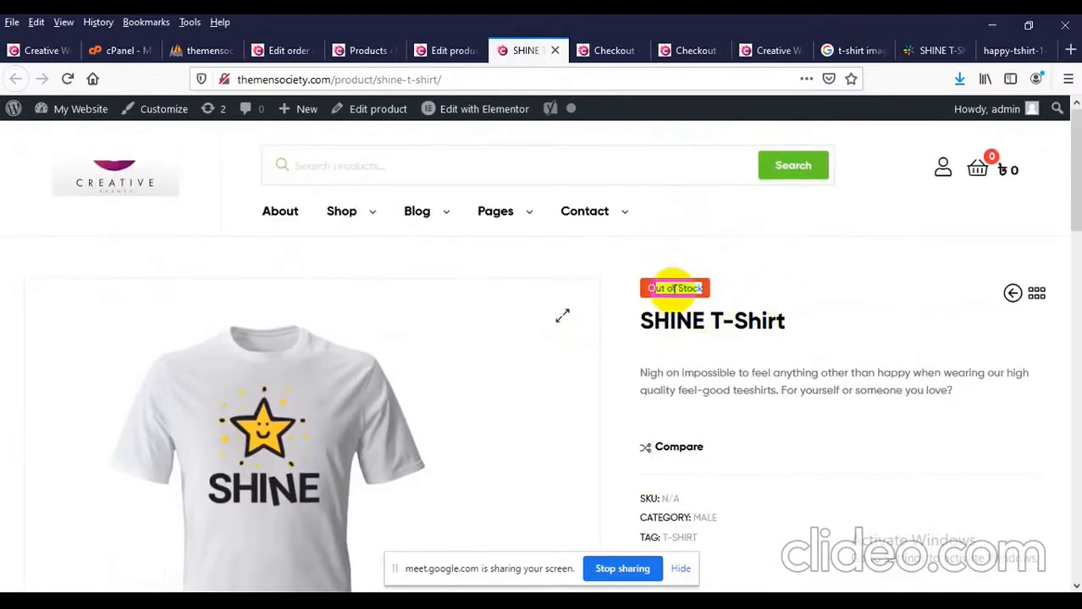
click(433, 54)
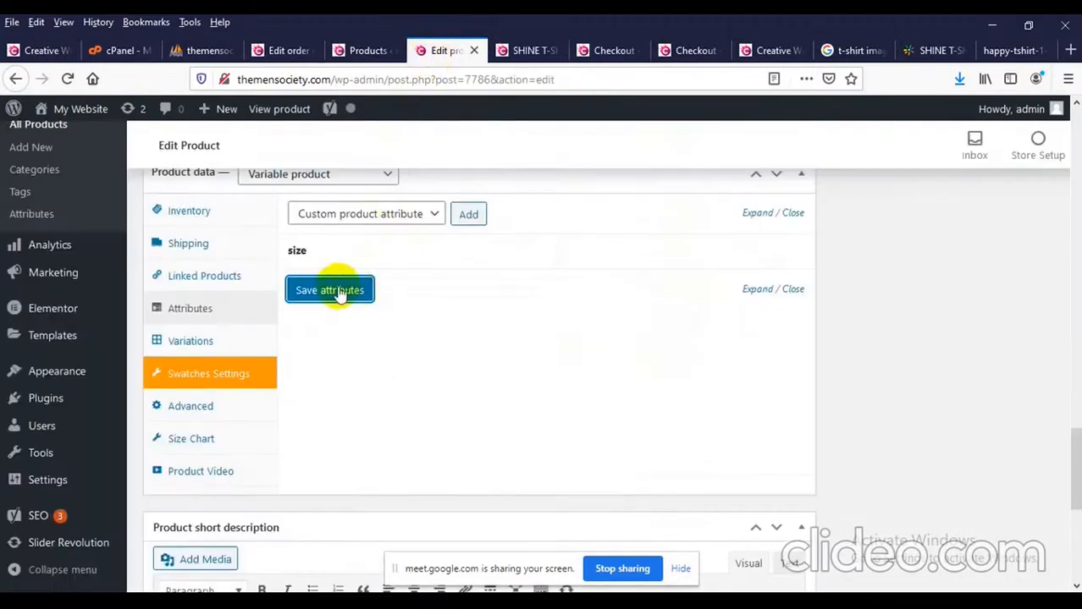
Step: Create a new variation using the 'Add variation' action in the Variations section
click(175, 340)
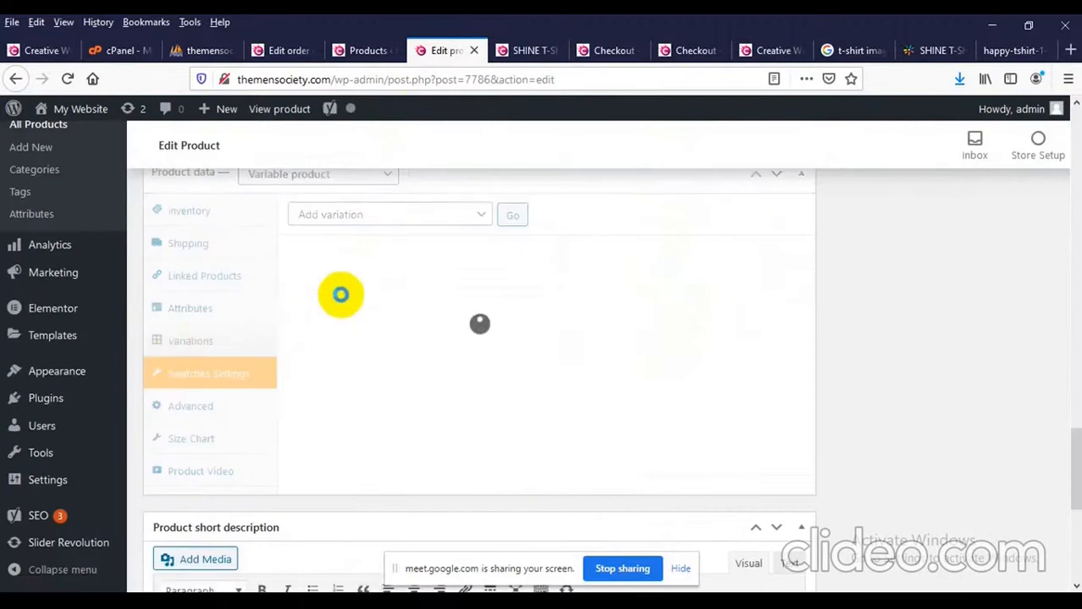
scroll(369, 299, up, 2)
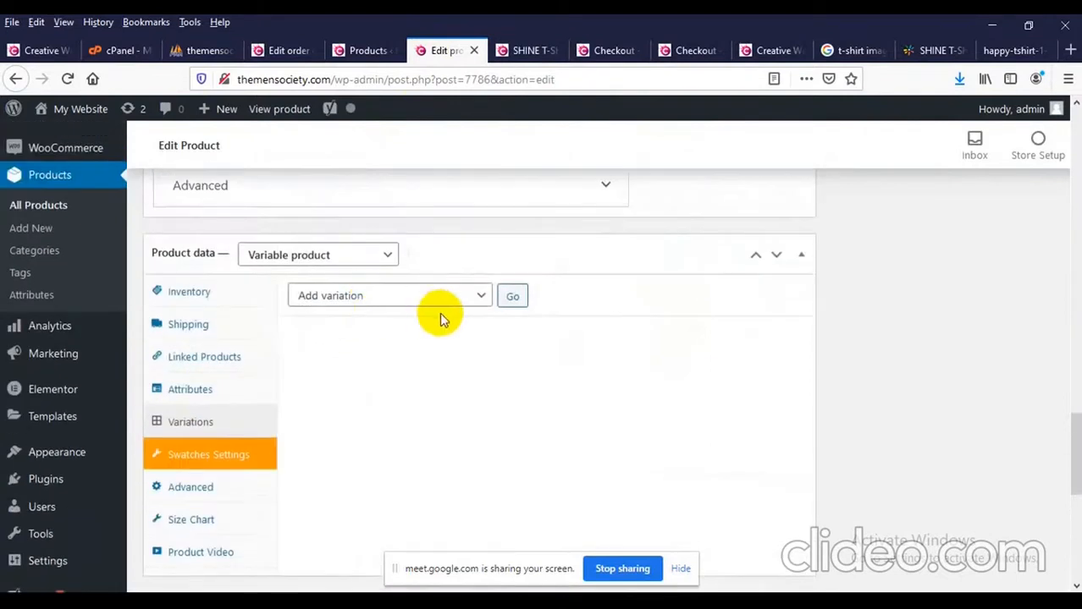
click(409, 301)
click(469, 318)
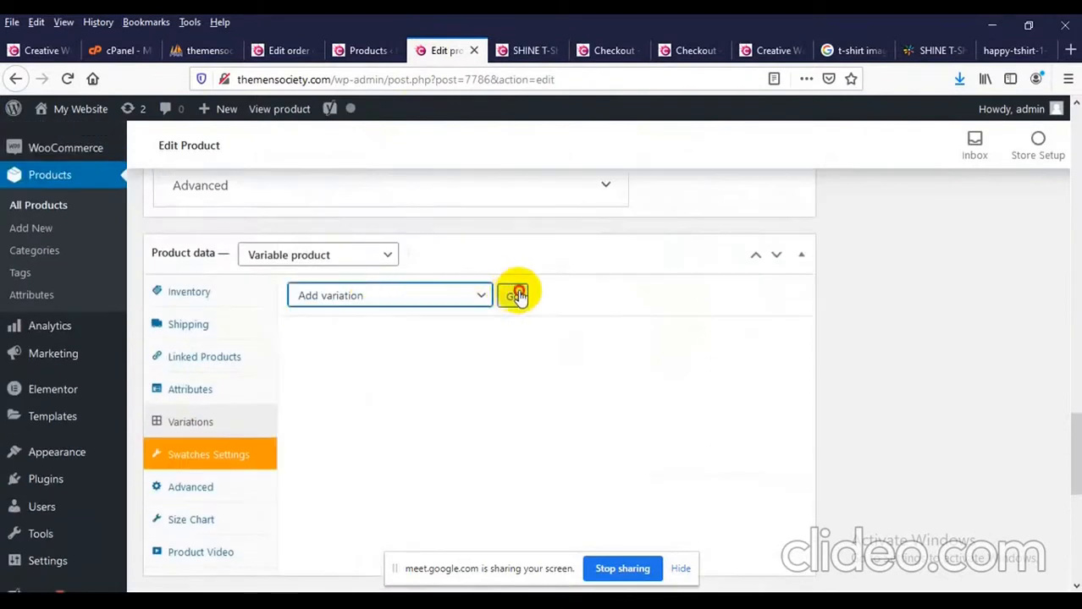
click(512, 295)
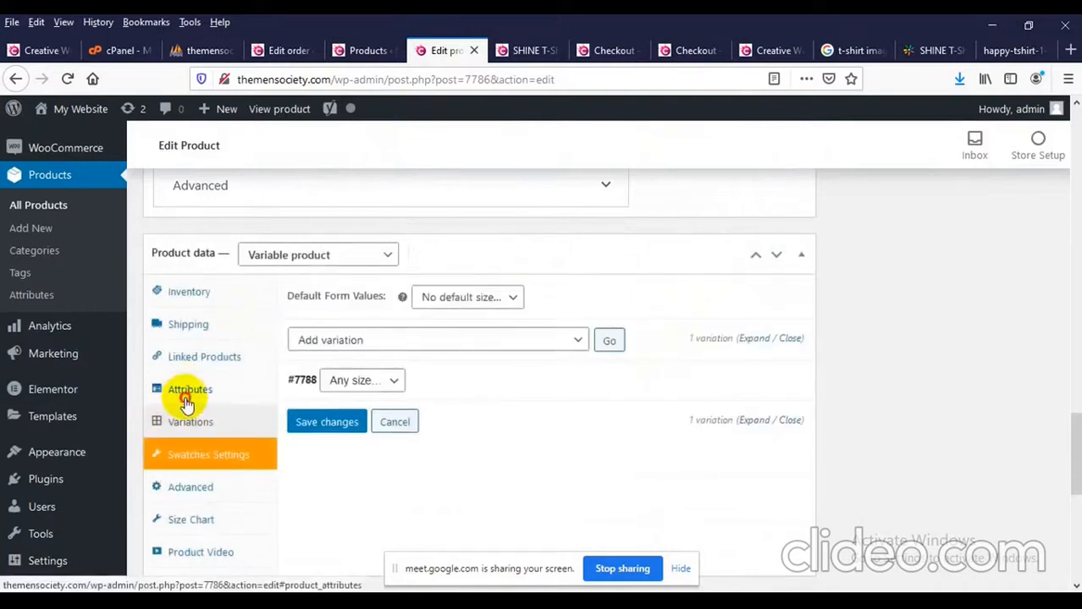
Step: Review the size attribute's values under Attributes, then return to Variations
click(186, 403)
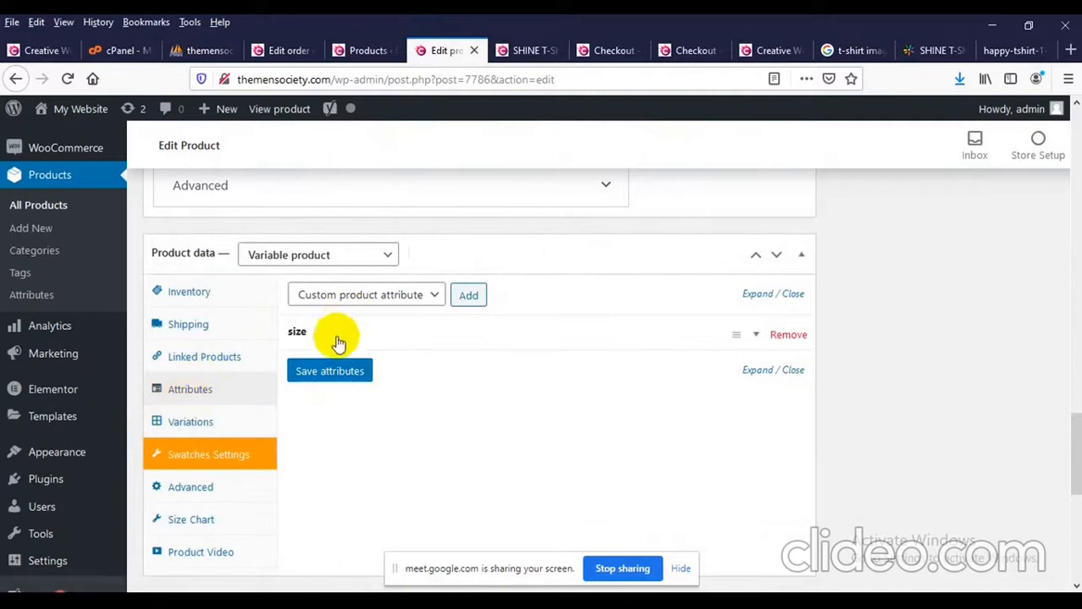
click(403, 305)
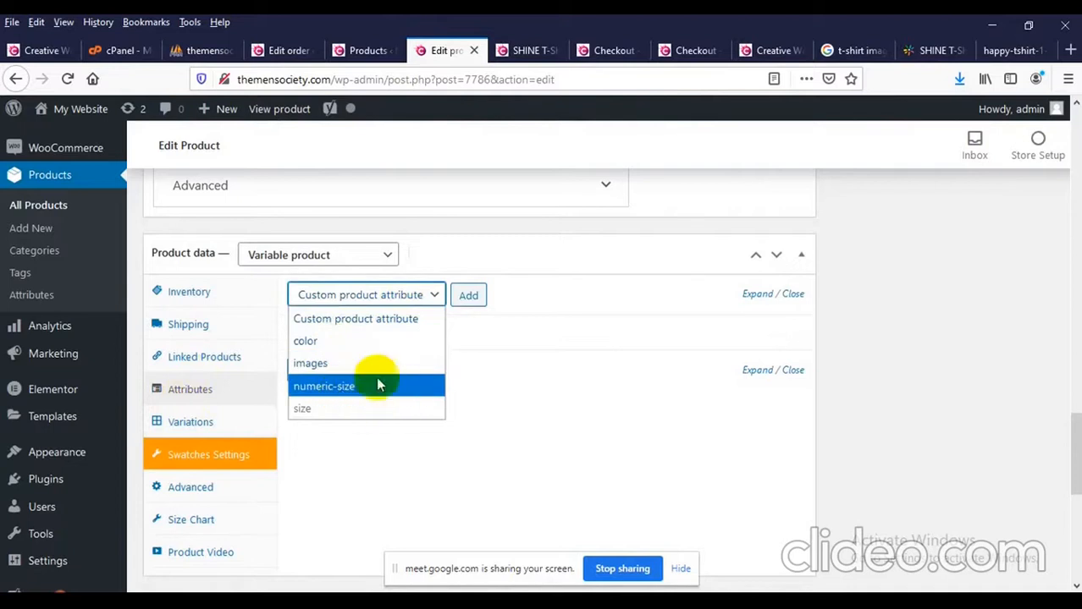
click(490, 485)
mouse_move(306, 339)
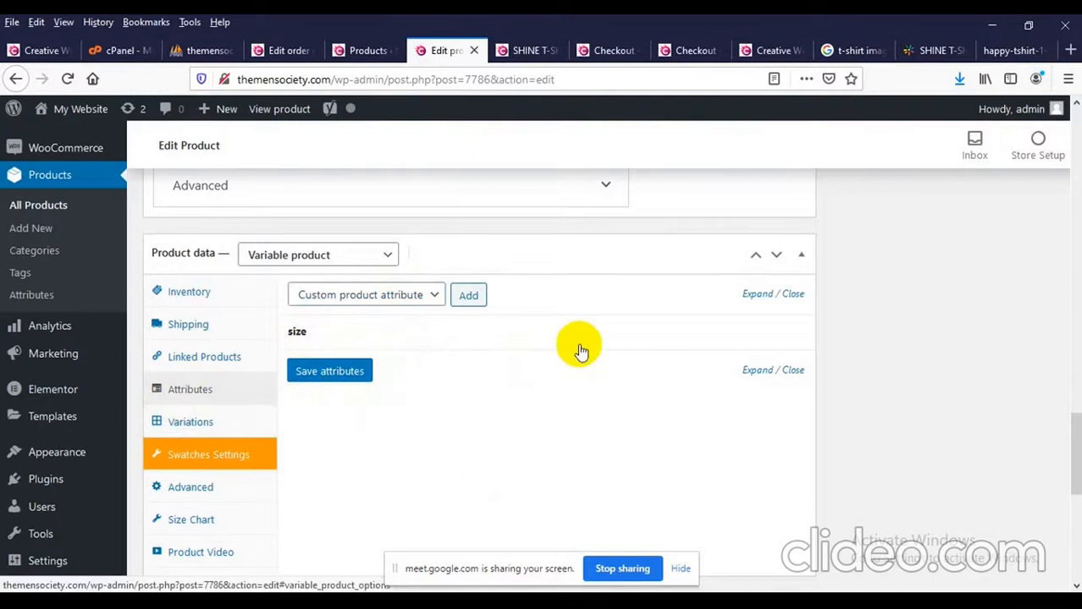
click(756, 335)
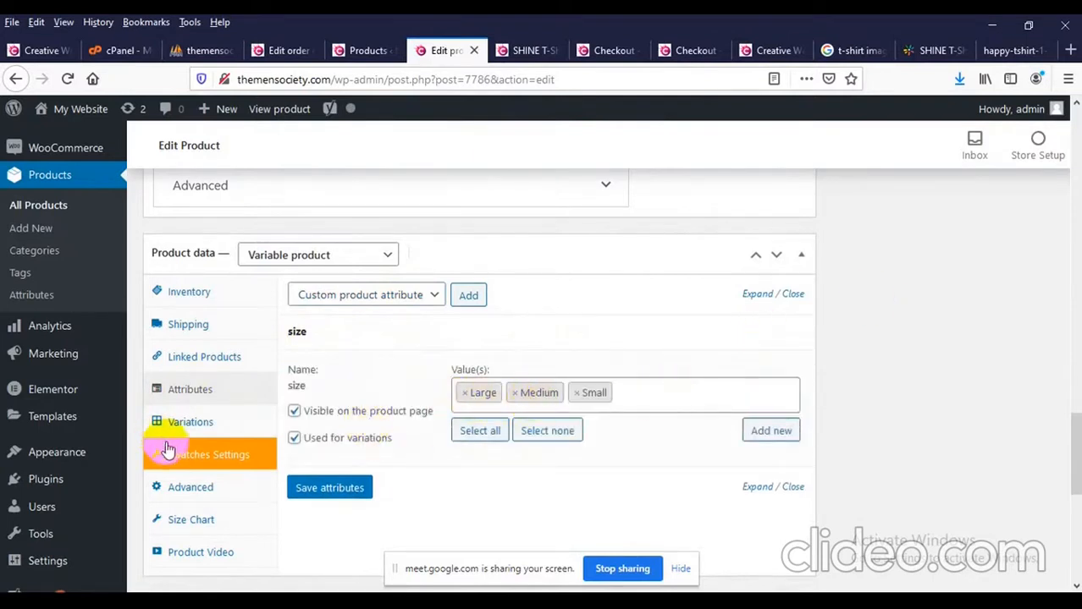
click(188, 425)
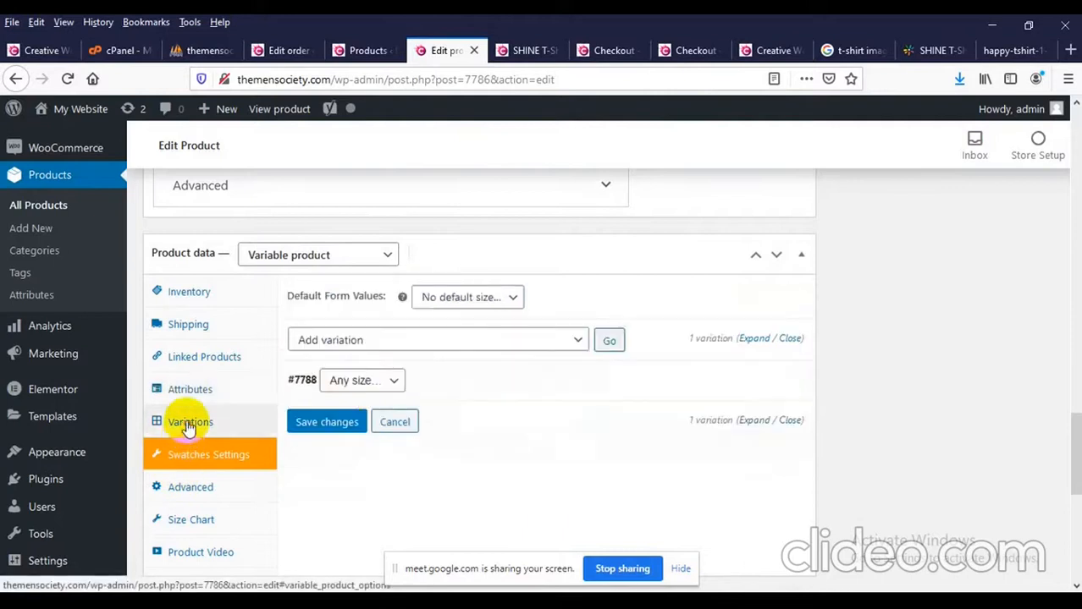
Step: Set variation #7788 to size Small and keep it In stock
click(362, 381)
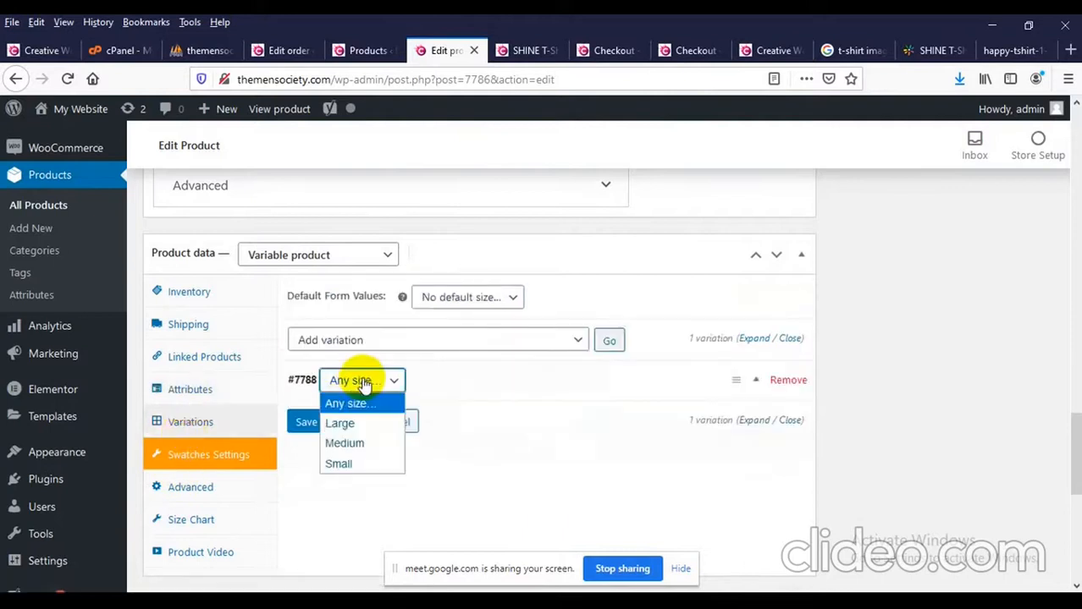
click(353, 466)
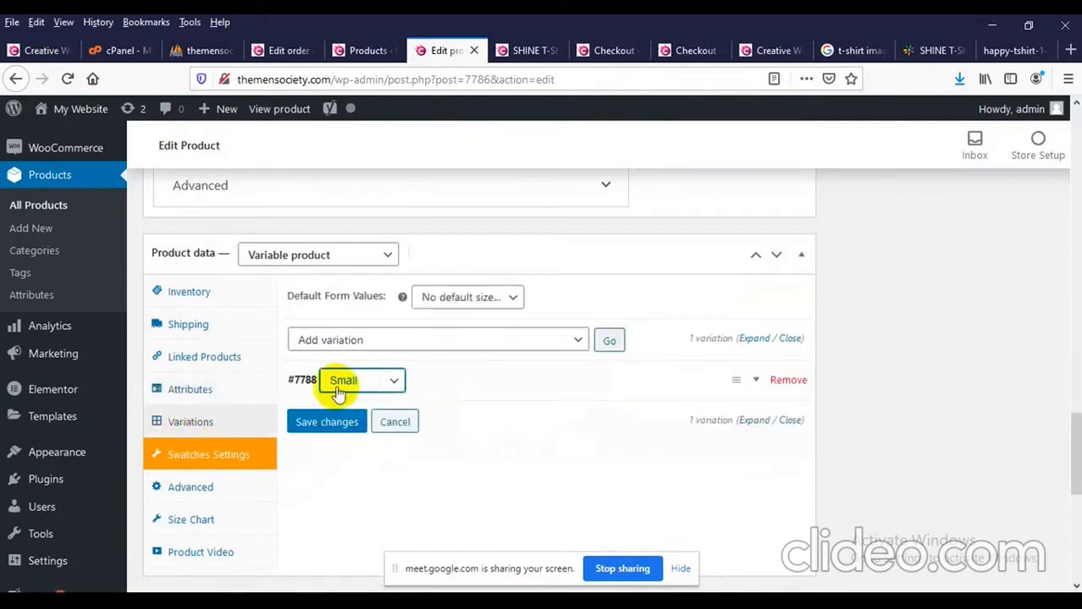
click(750, 382)
scroll(443, 394, down, 3)
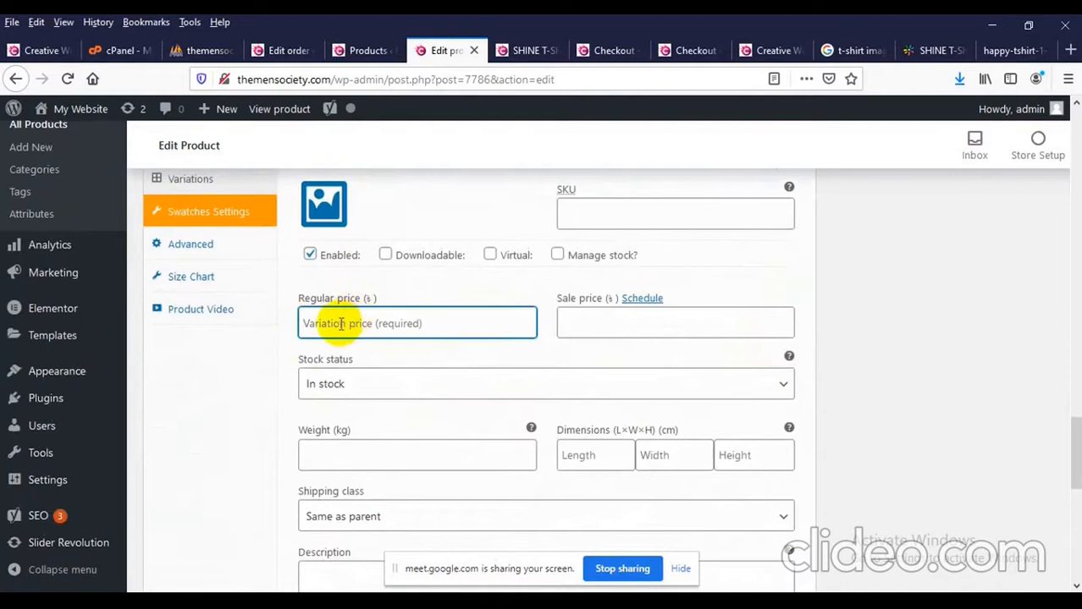
scroll(364, 315, up, 3)
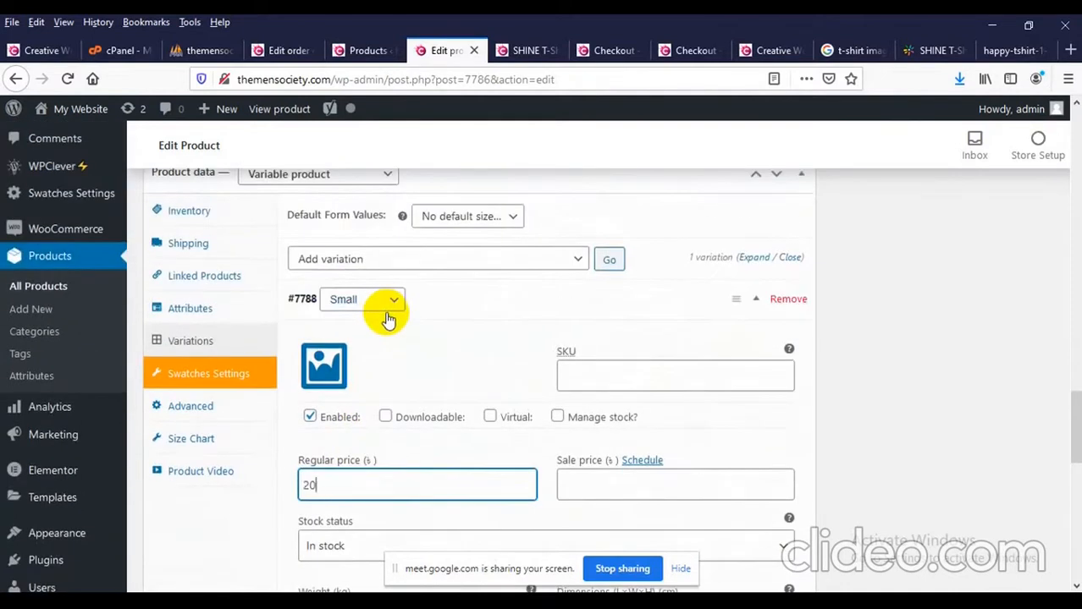
scroll(388, 322, down, 3)
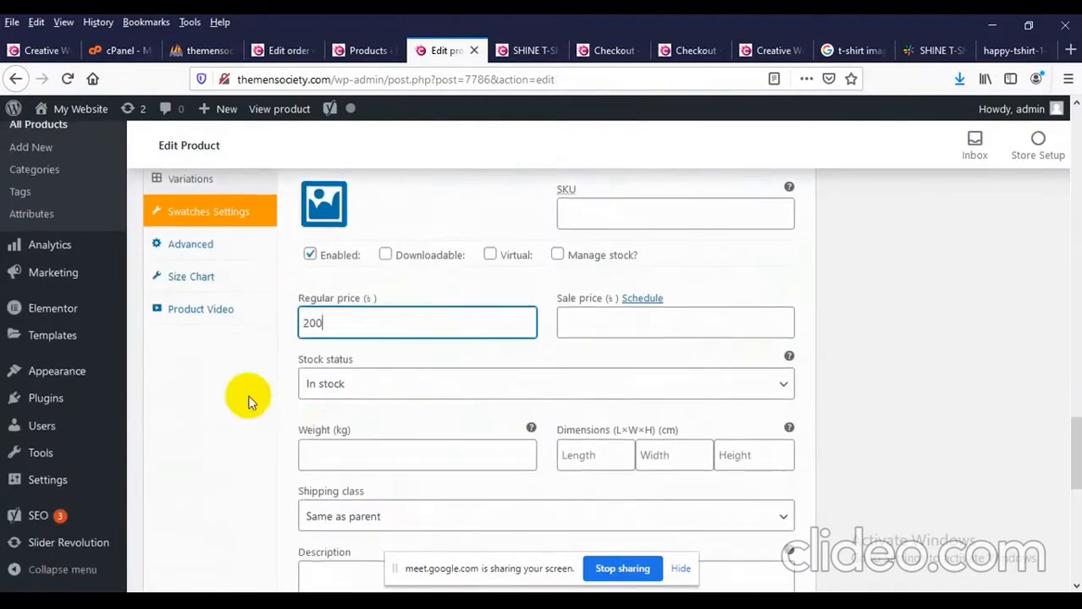
click(335, 387)
click(335, 390)
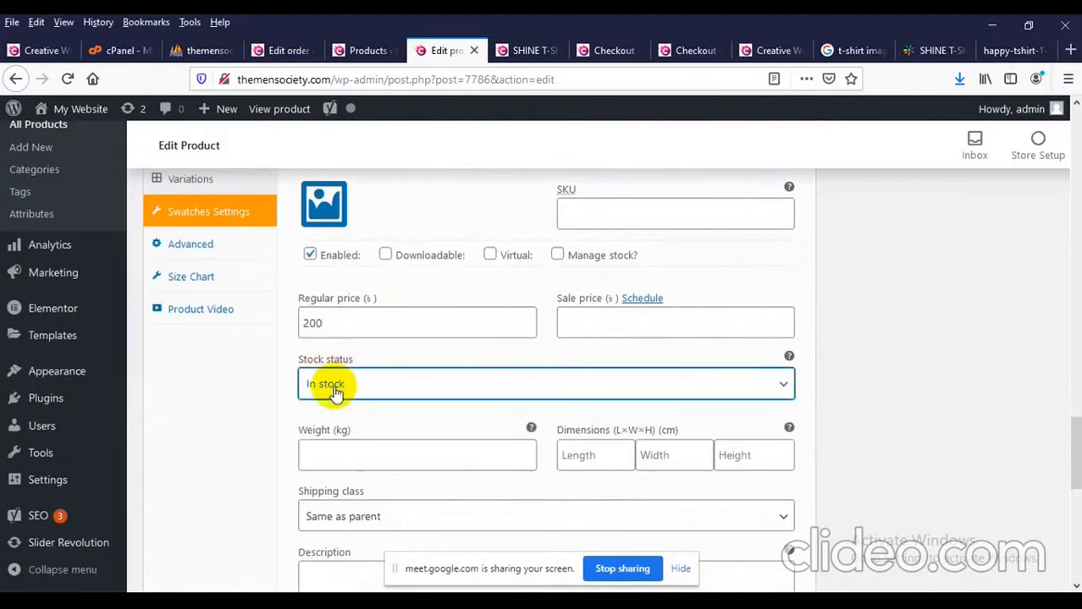
Step: Give the Small variation a regular price of 200 and collapse it
scroll(280, 410, down, 1)
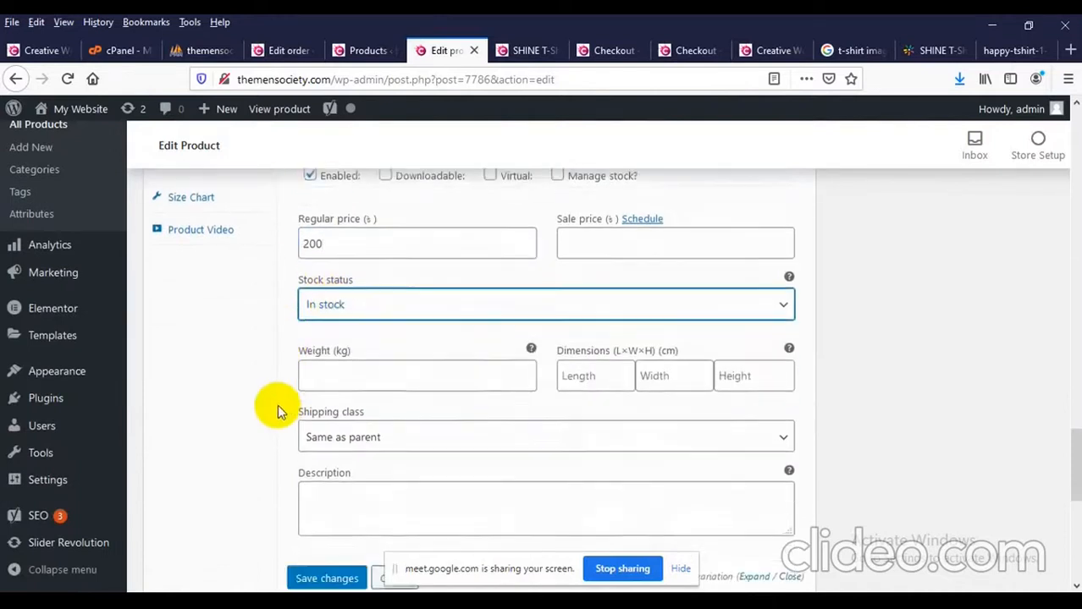
click(574, 374)
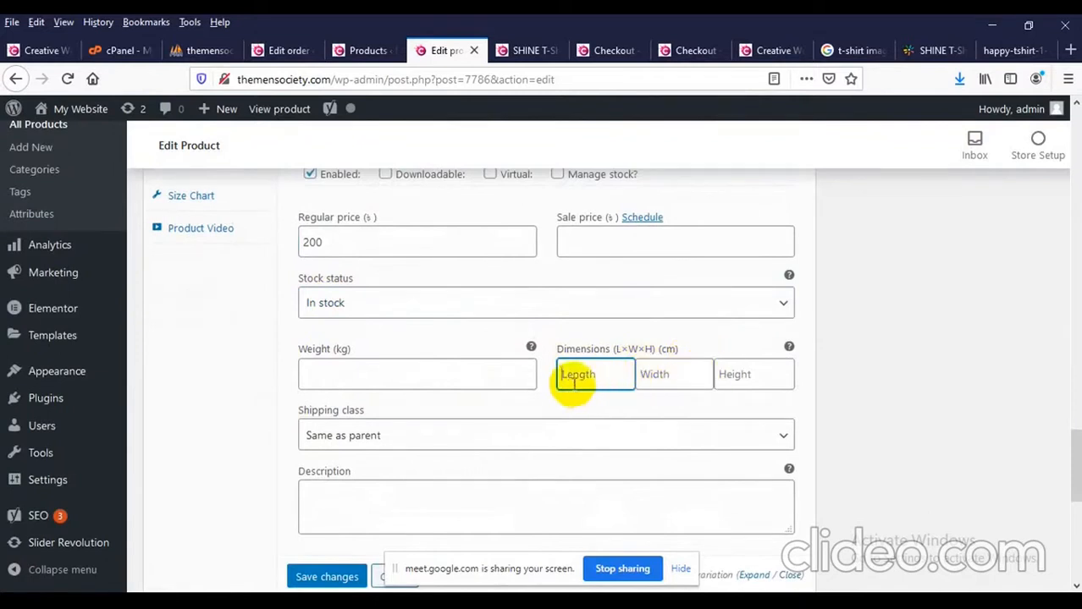
scroll(677, 380, down, 2)
scroll(356, 408, up, 4)
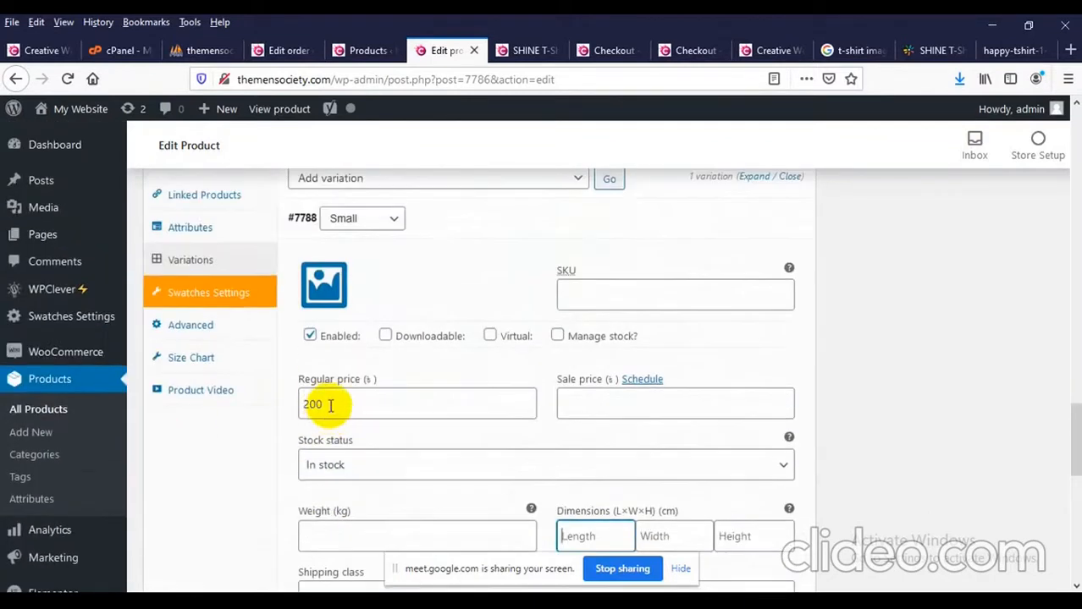
double_click(331, 406)
scroll(265, 414, up, 2)
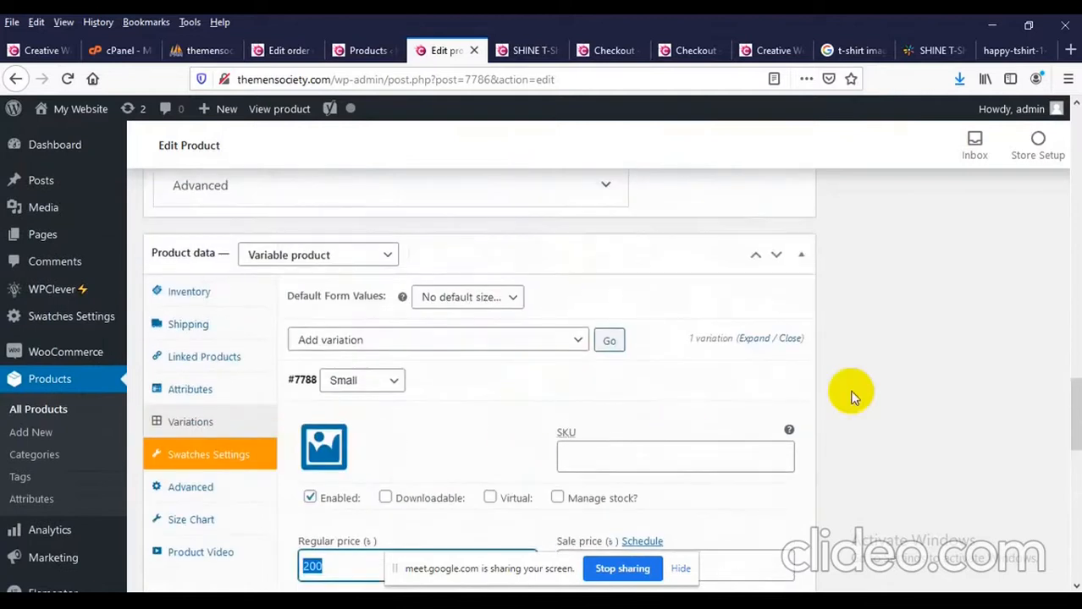
click(756, 385)
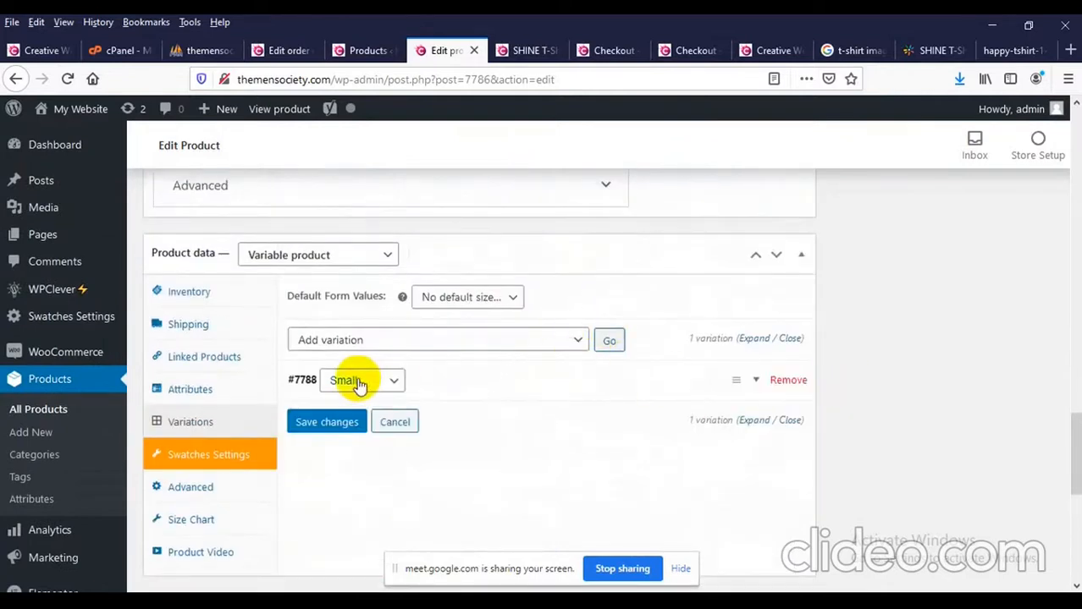
Step: Add a new blank variation and move it below the Small variation
click(600, 335)
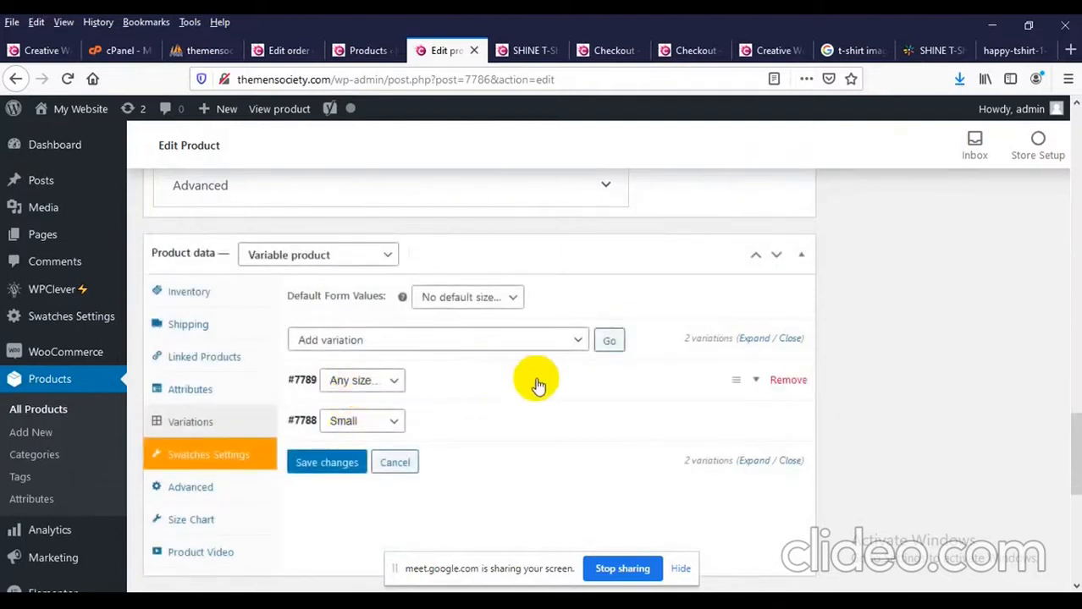
mouse_move(535, 383)
mouse_down()
mouse_move(534, 420)
mouse_move(550, 399)
mouse_up()
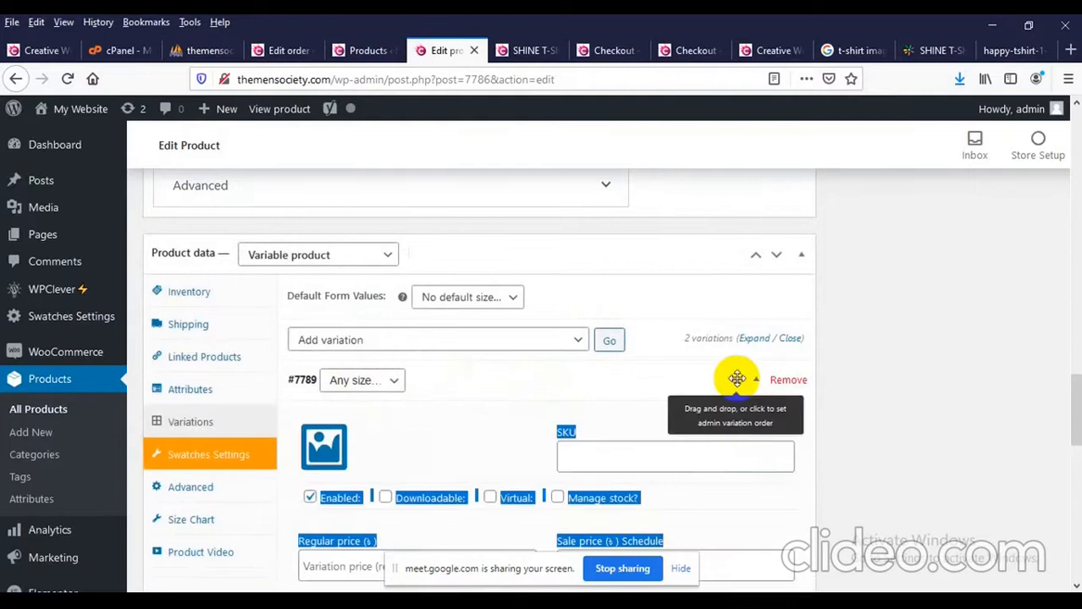
click(737, 379)
click(643, 313)
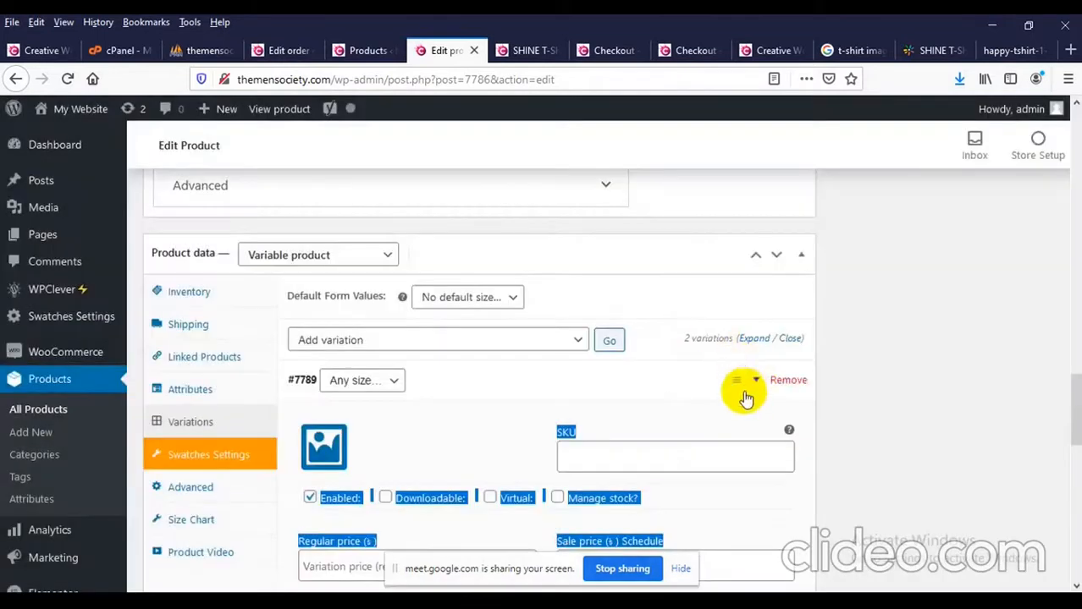
click(743, 380)
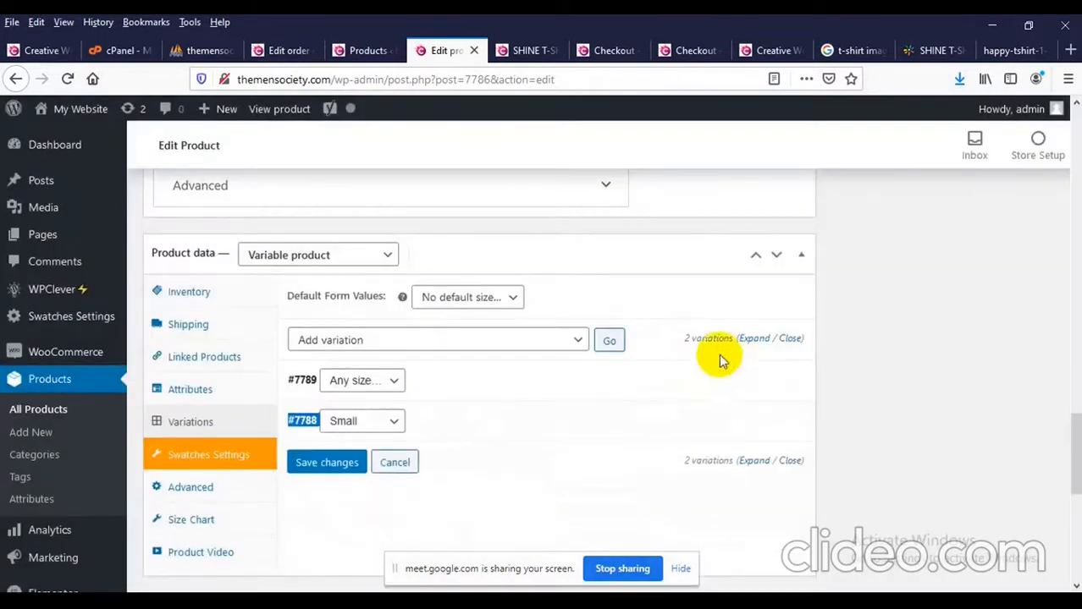
drag(736, 380, 736, 421)
Step: Set the new variation to Medium with regular price 250 and save the variations
click(396, 421)
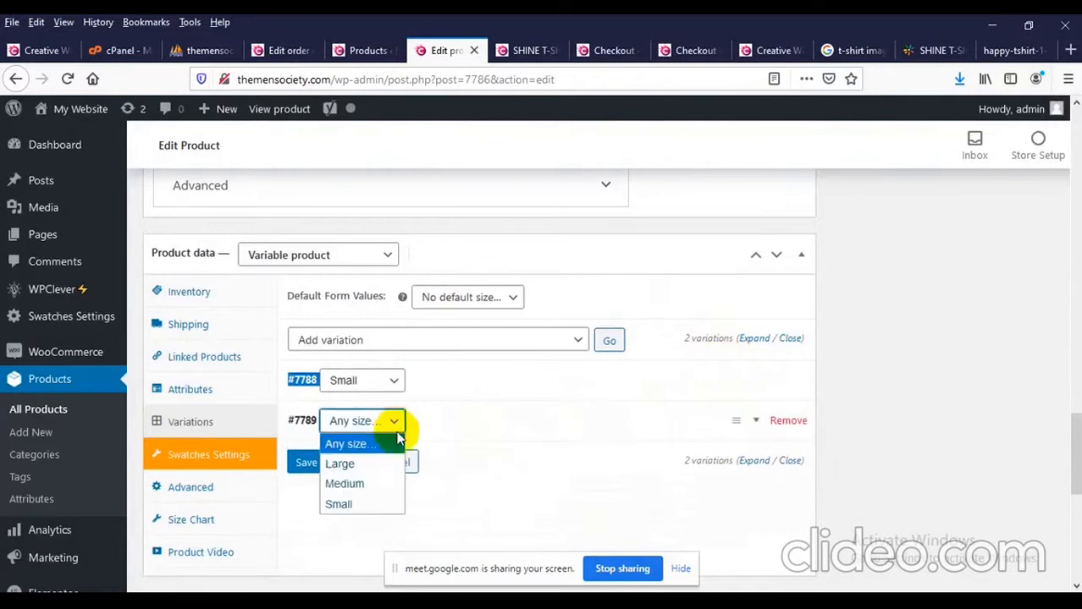
click(343, 483)
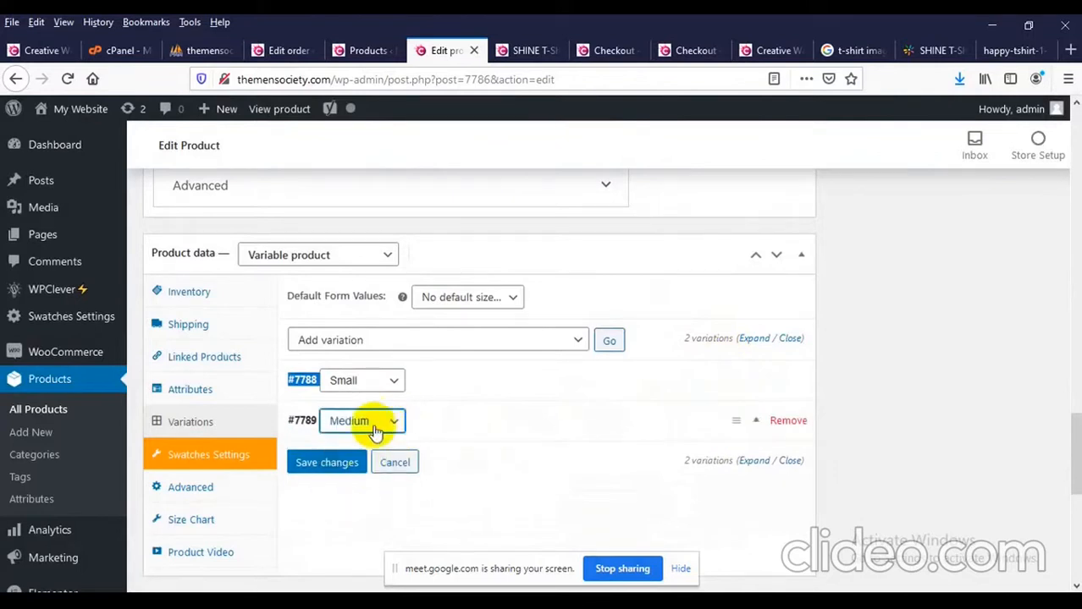
click(745, 427)
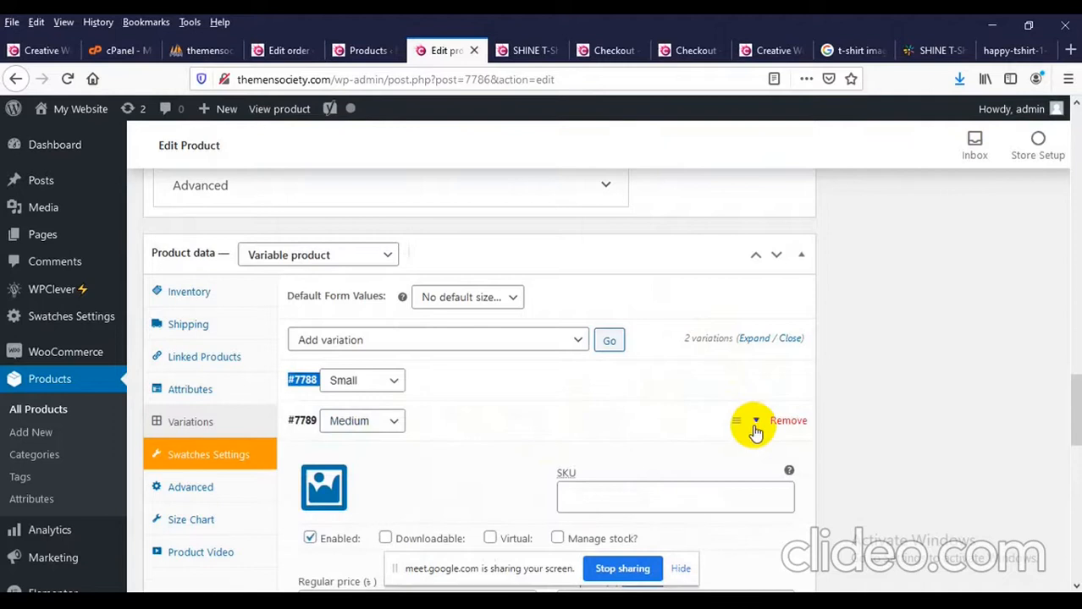
scroll(362, 442, down, 3)
scroll(440, 406, down, 1)
scroll(379, 367, up, 2)
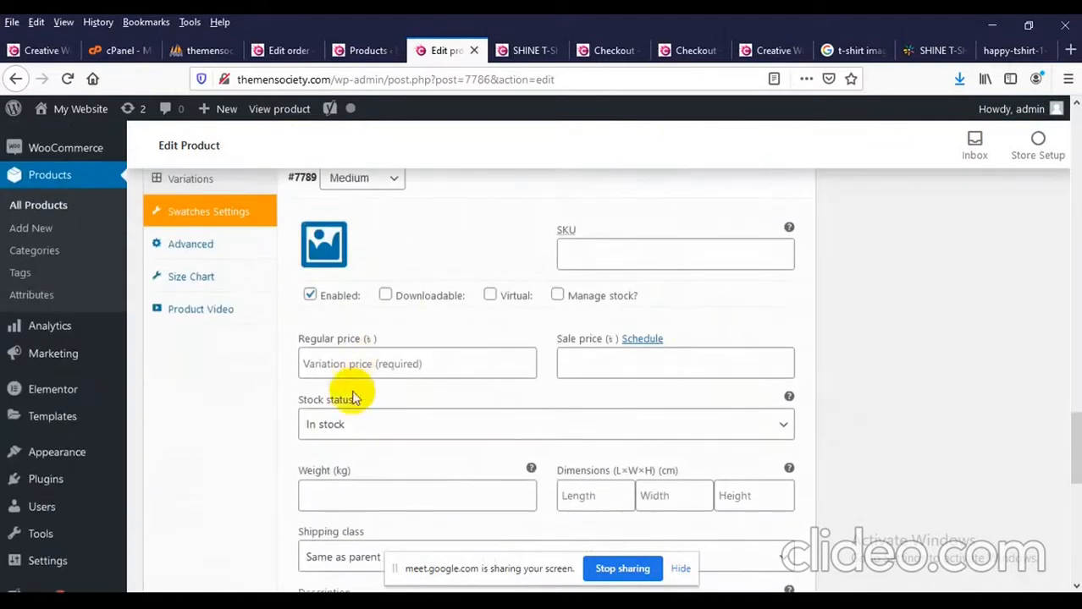
click(354, 371)
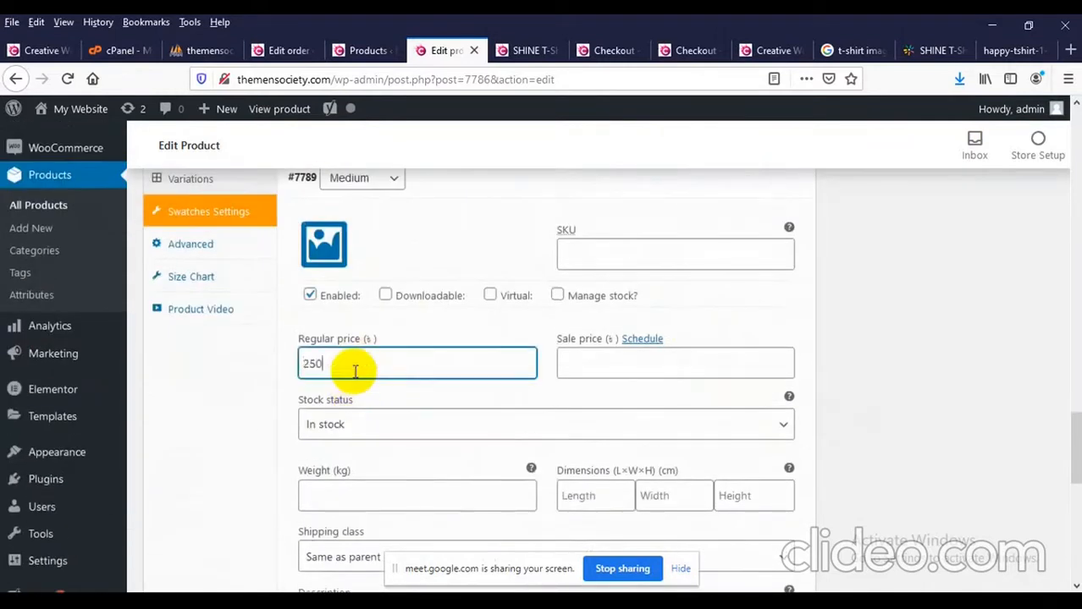
scroll(355, 369, down, 2)
scroll(471, 243, up, 1)
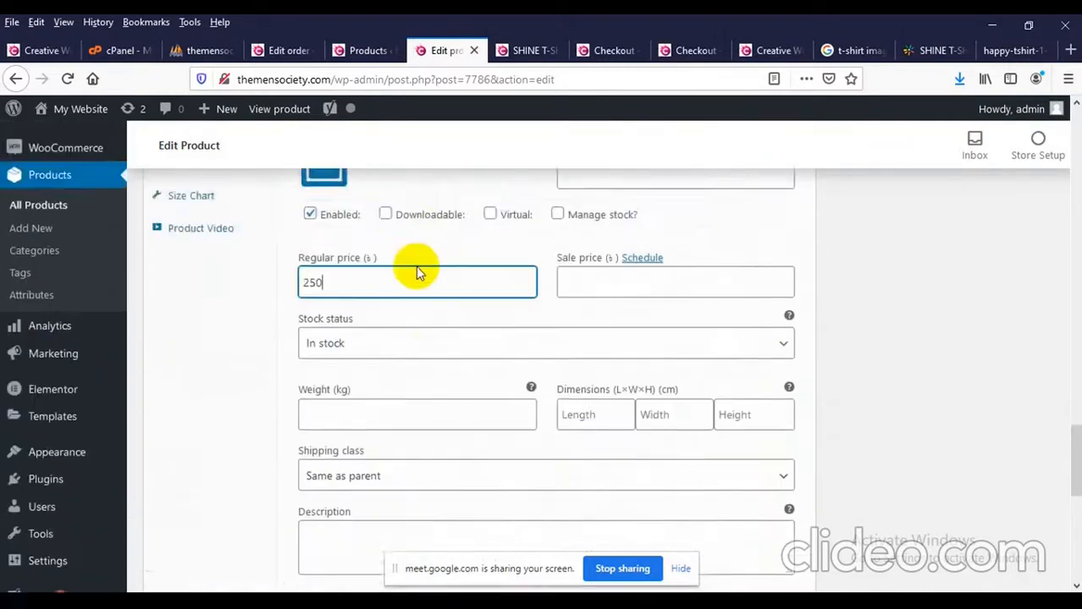
scroll(413, 294, down, 3)
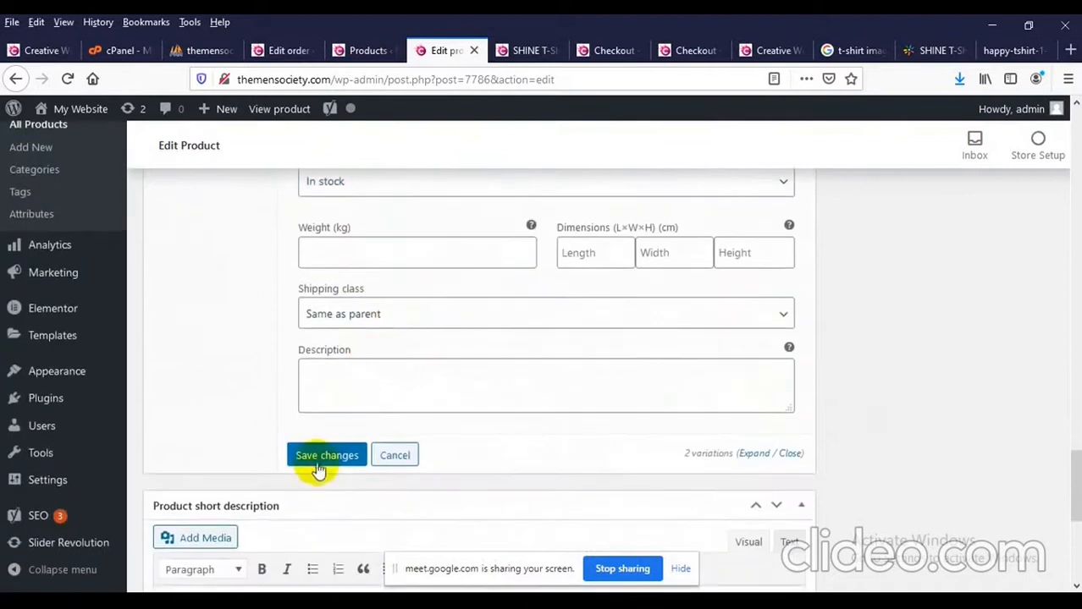
click(315, 460)
scroll(355, 355, up, 4)
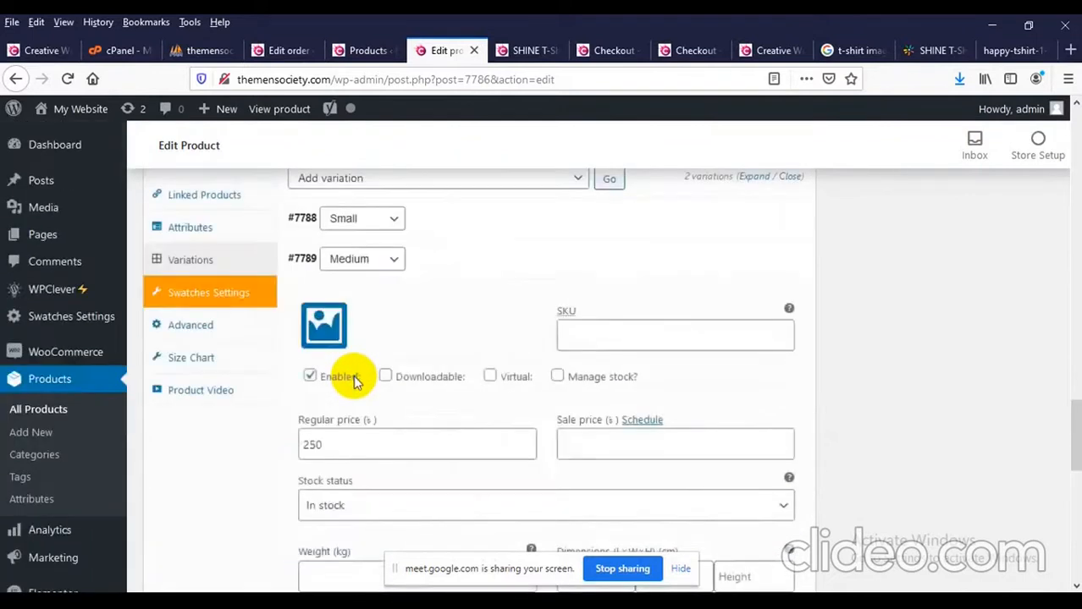
Step: Collapse the Medium variation and add a third blank variation
click(766, 258)
click(753, 256)
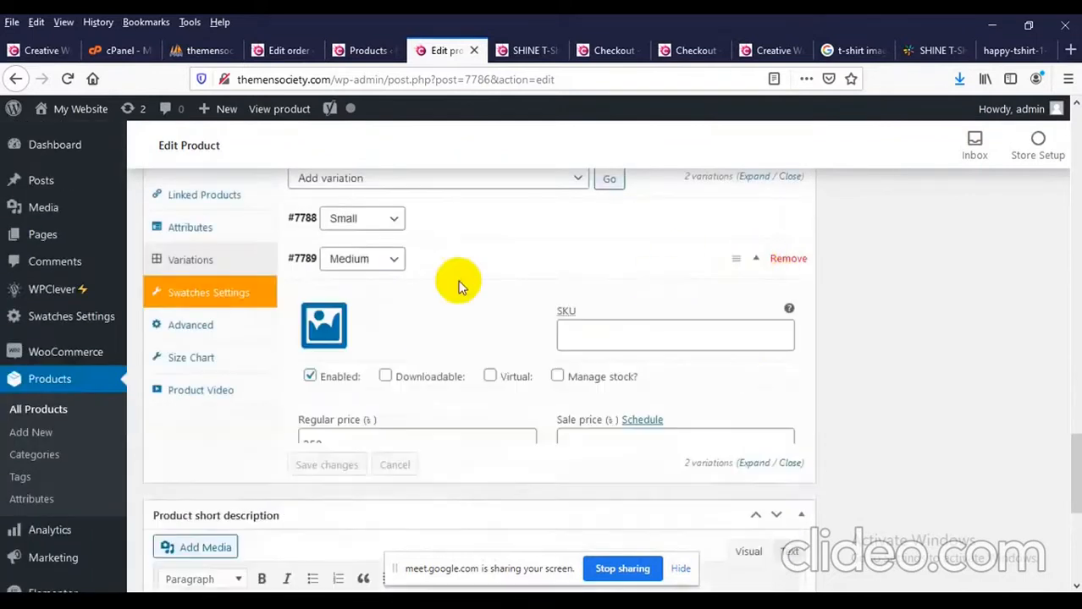
click(755, 254)
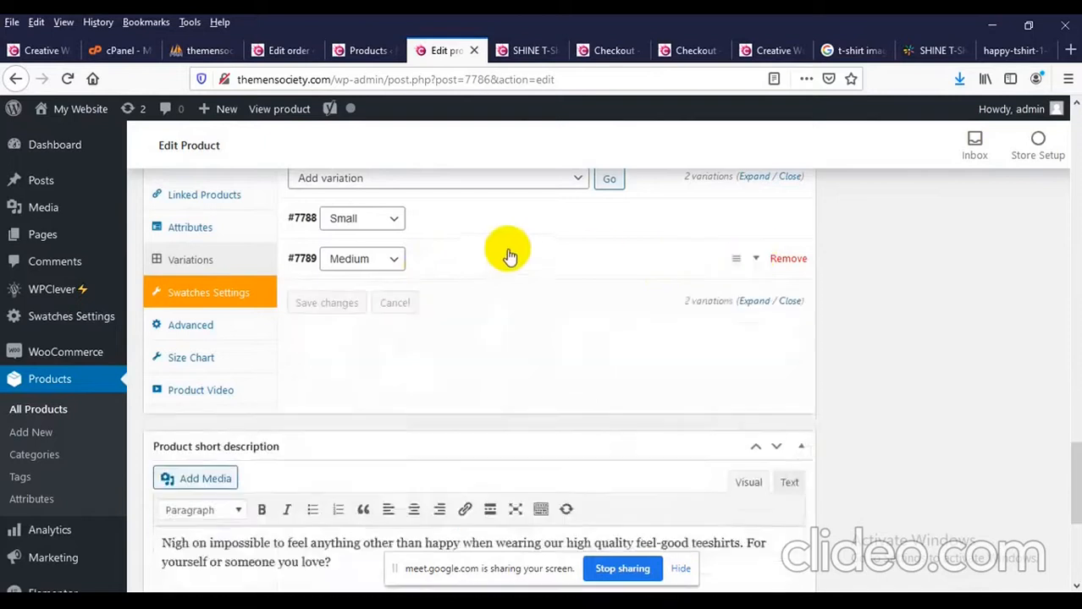
scroll(541, 253, up, 1)
click(609, 258)
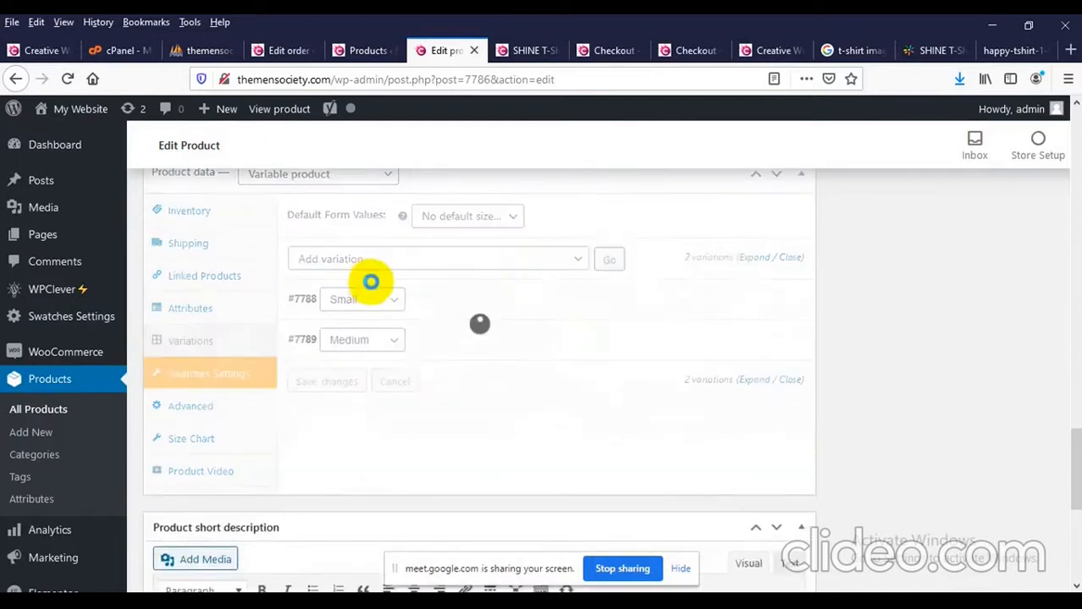
Step: Change variation #7789 to size Large with regular price 300 and save the variations
click(377, 380)
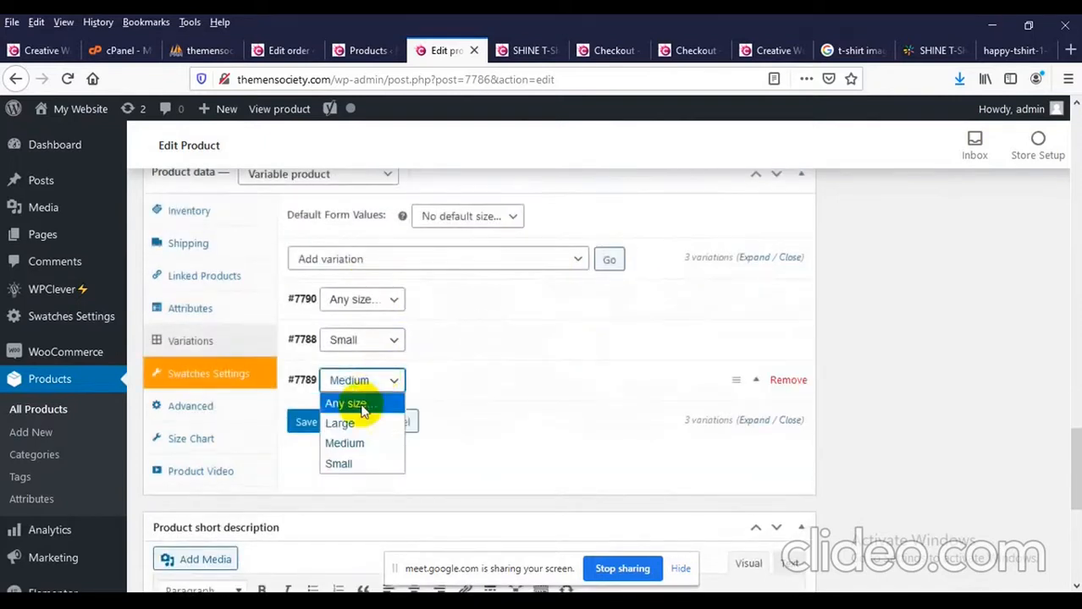
click(347, 424)
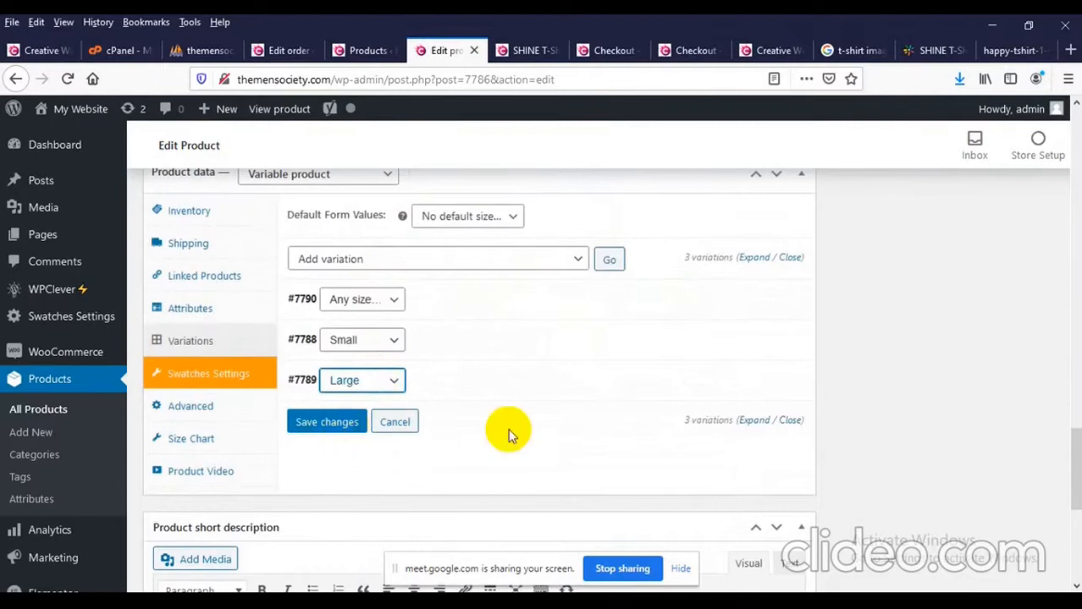
click(753, 379)
scroll(533, 465, down, 1)
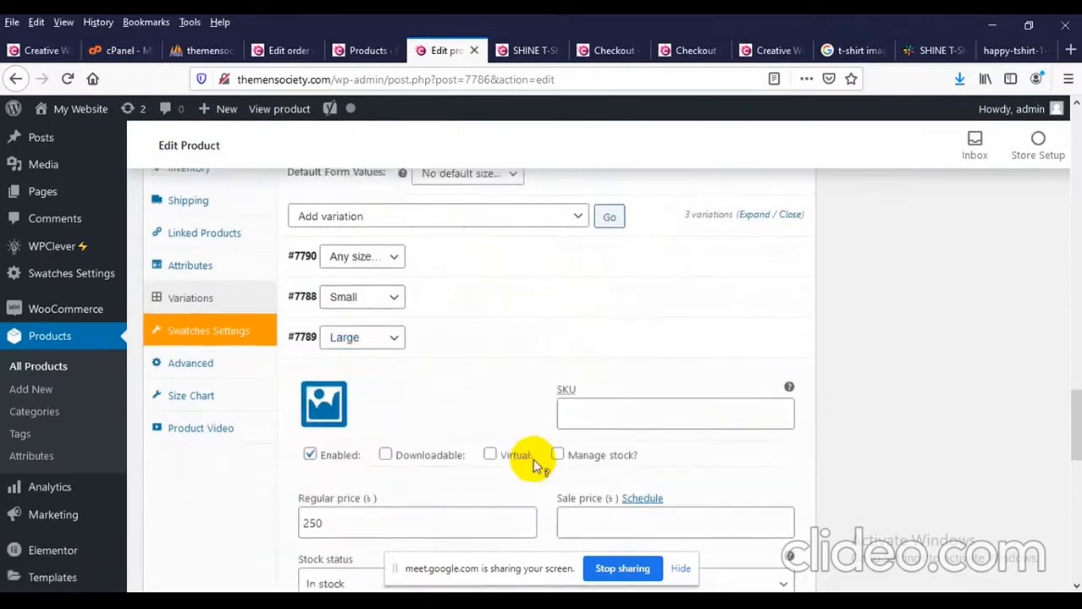
scroll(533, 466, down, 1)
click(371, 489)
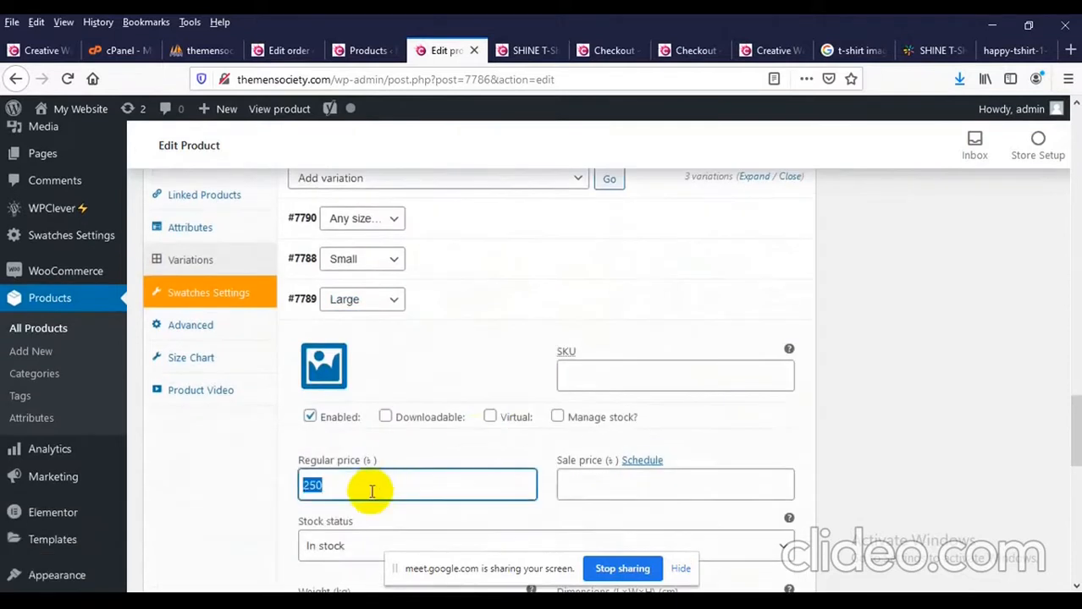
text(300)
scroll(371, 491, down, 5)
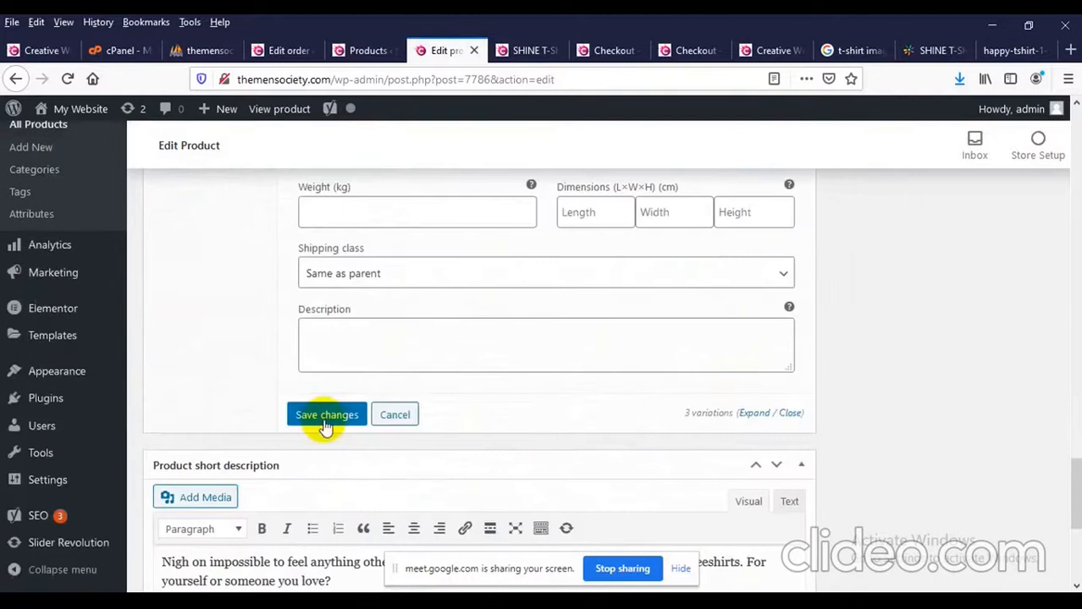
click(326, 415)
Step: Update the SHINE T-Shirt product and view its storefront page
scroll(1017, 410, up, 16)
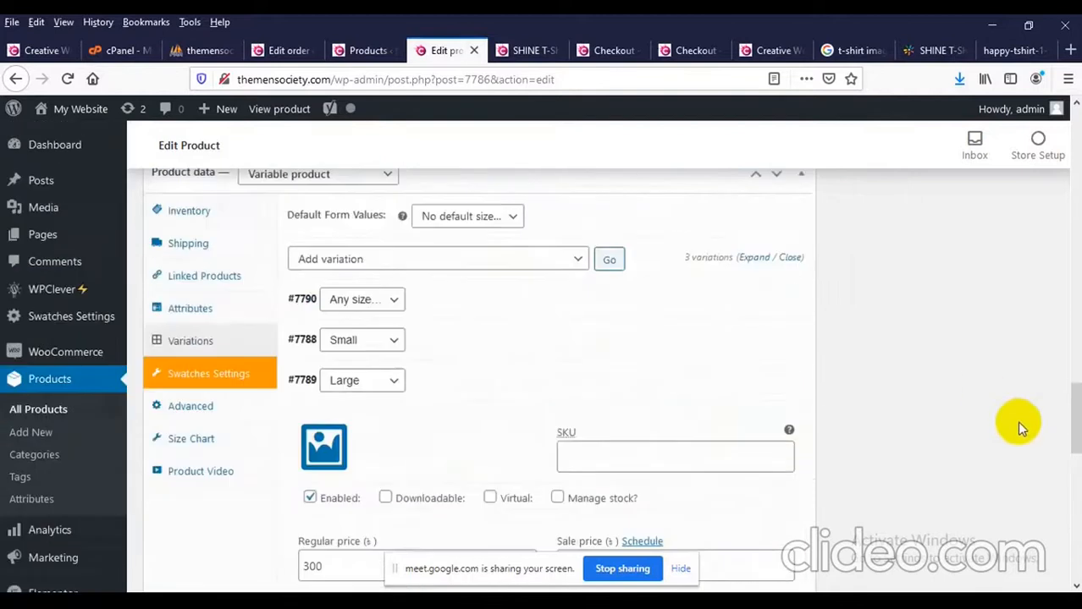
scroll(973, 373, up, 6)
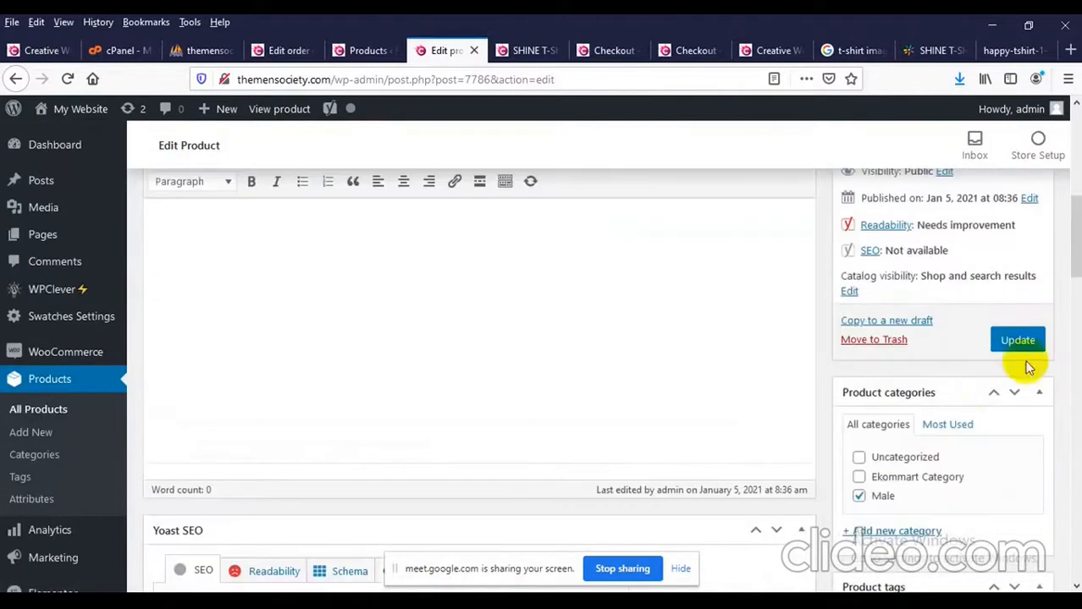
click(1030, 349)
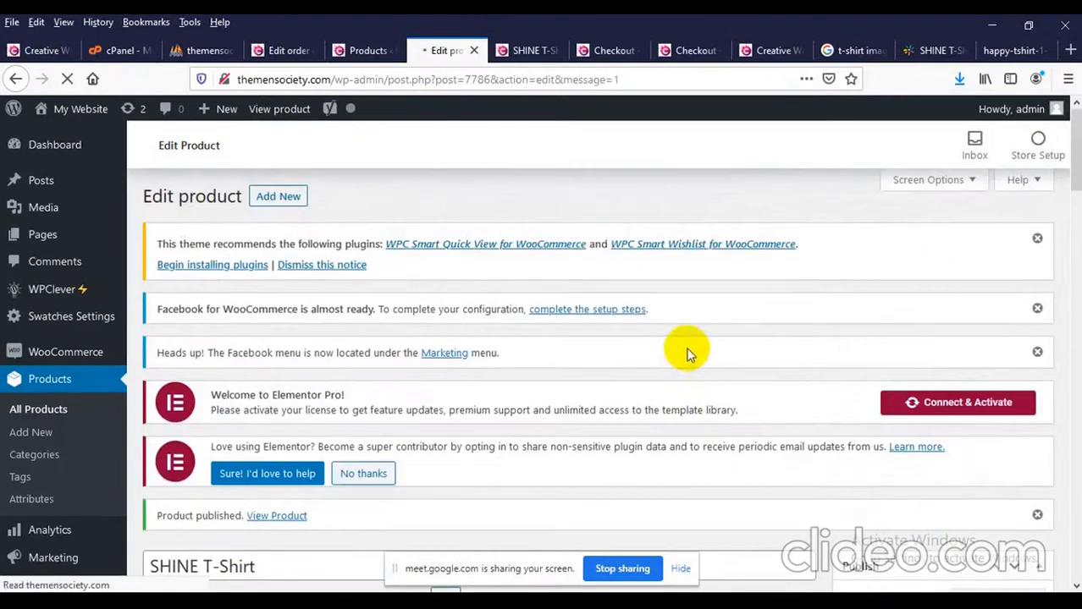
click(528, 50)
click(397, 73)
key(Return)
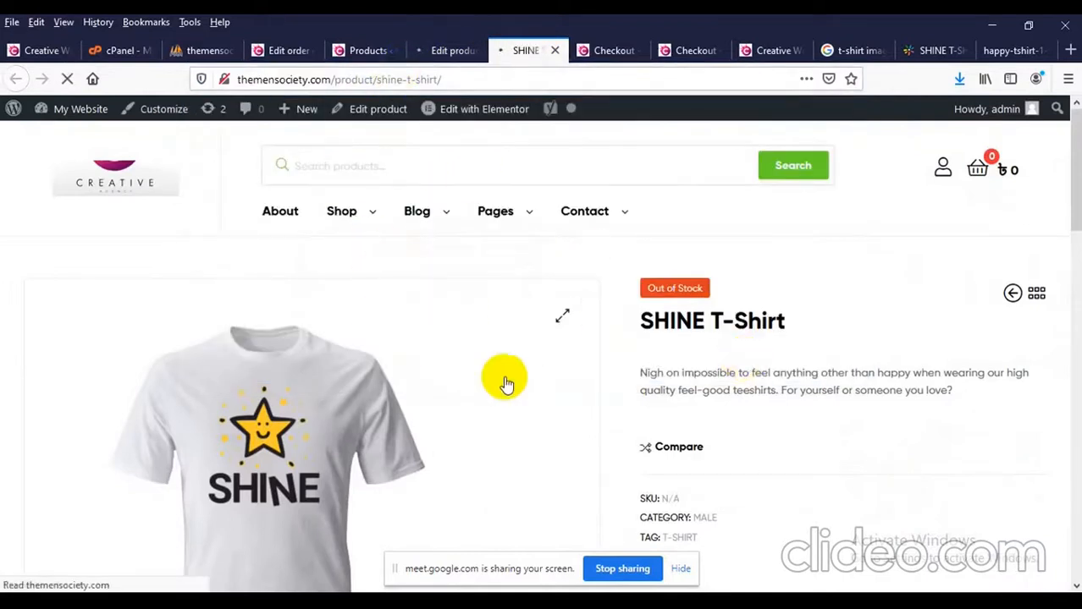
scroll(418, 316, down, 2)
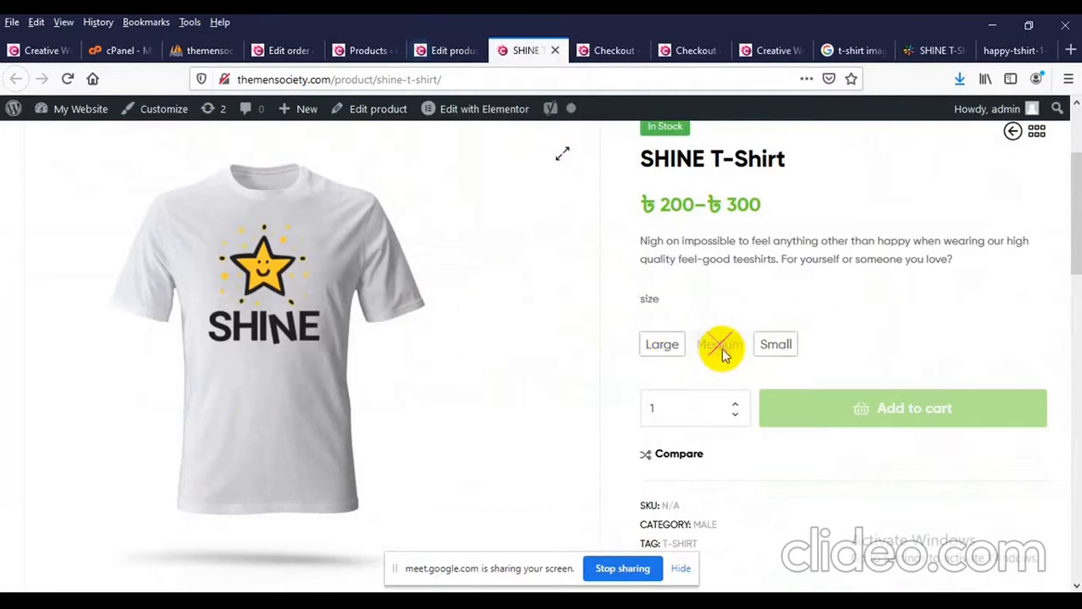
scroll(723, 354, up, 2)
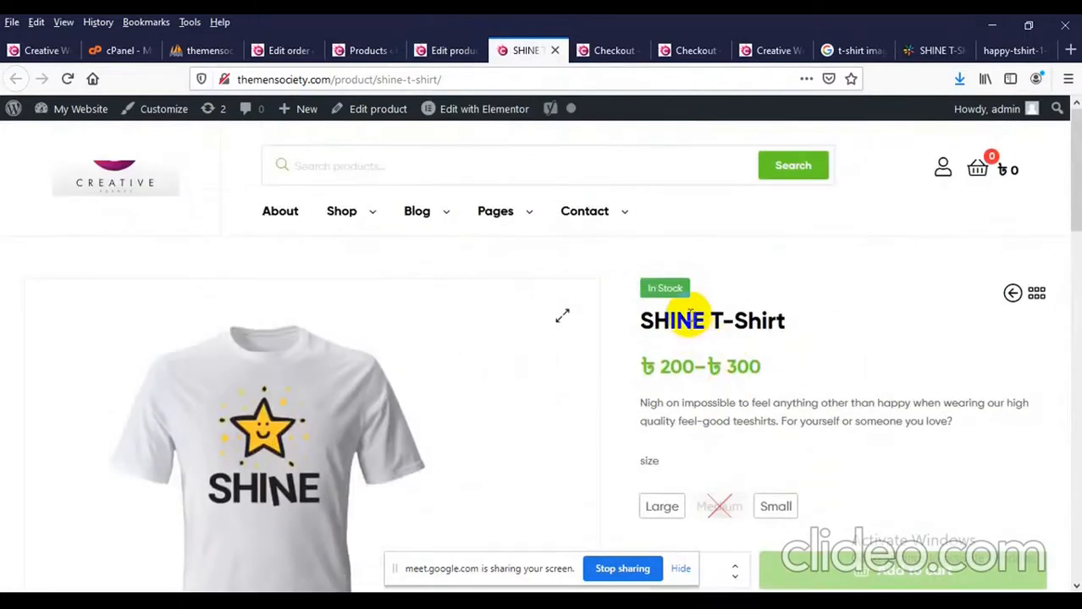
scroll(668, 309, down, 3)
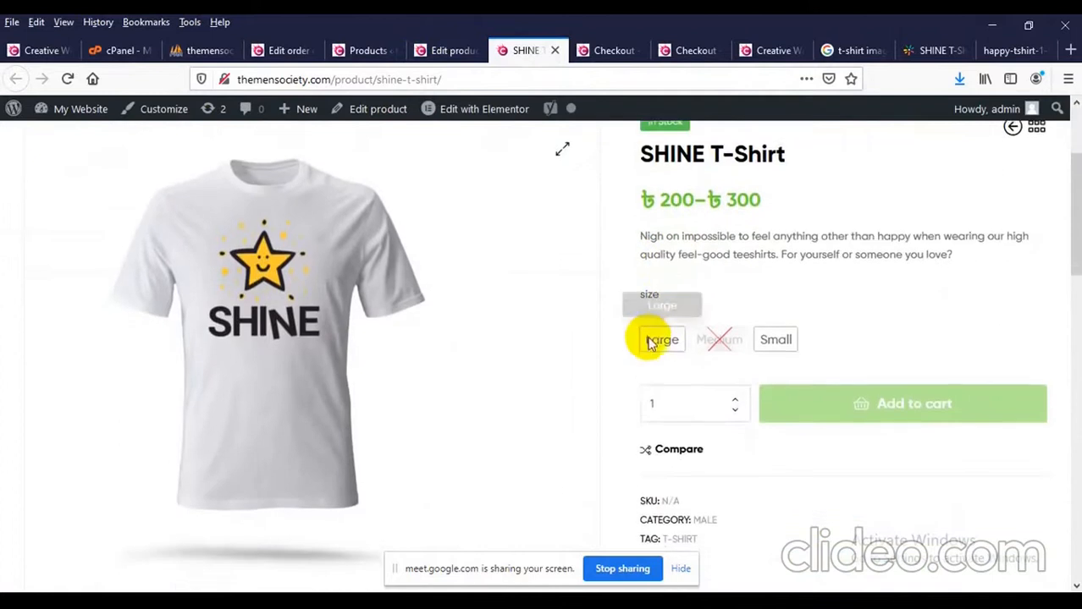
scroll(672, 245, up, 1)
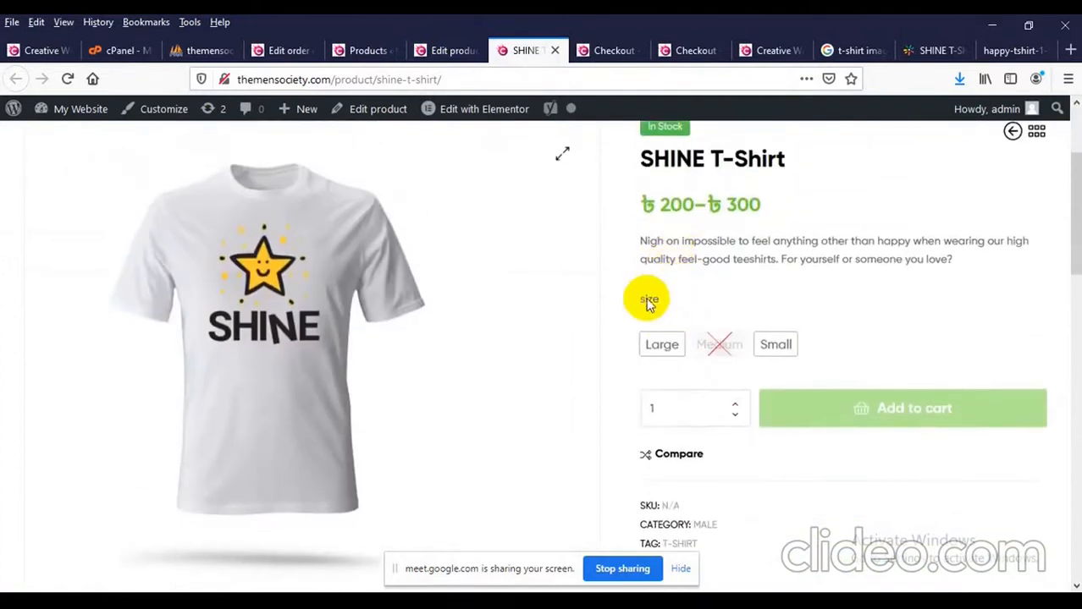
click(661, 347)
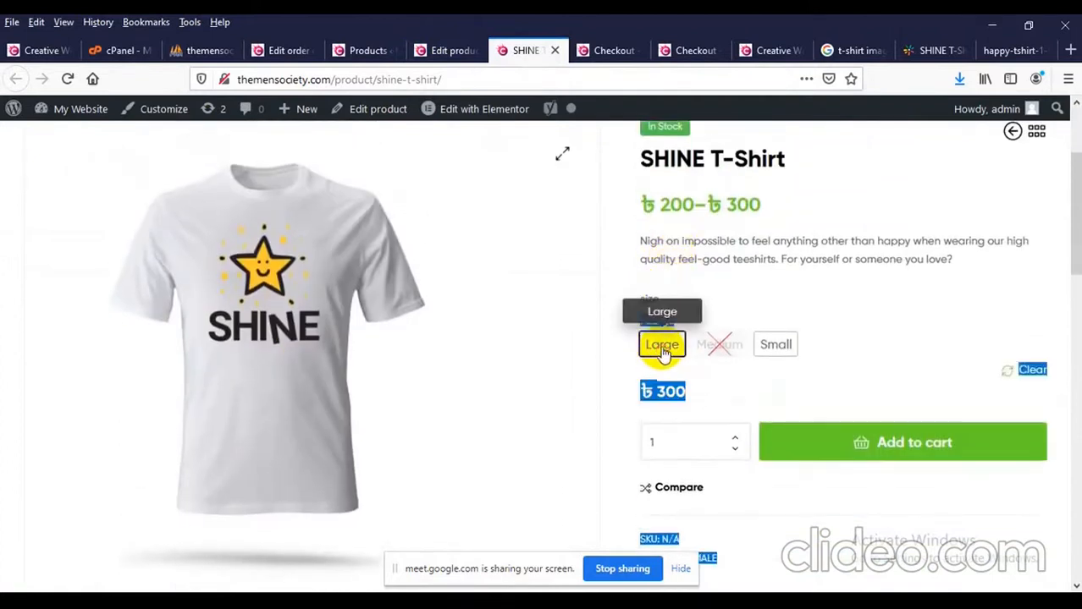
click(761, 267)
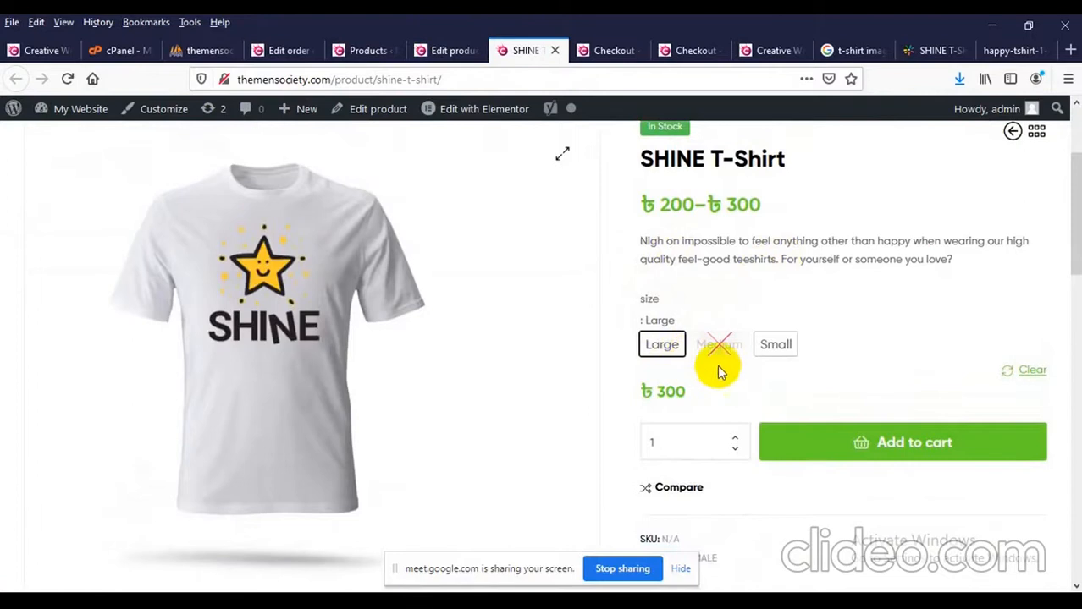
click(773, 349)
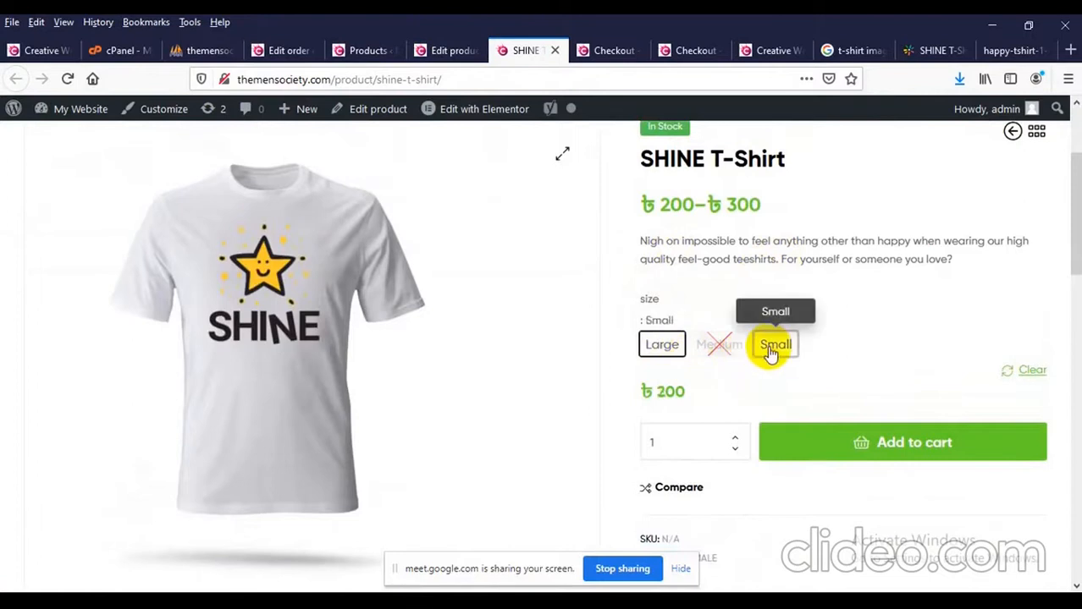
drag(690, 395, 654, 393)
click(677, 391)
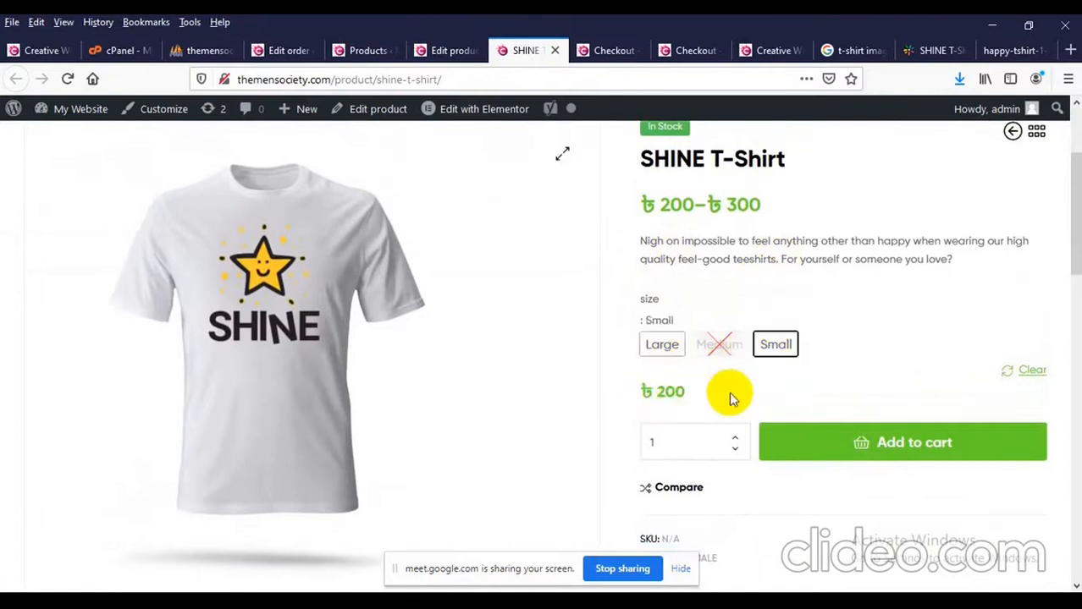
click(662, 344)
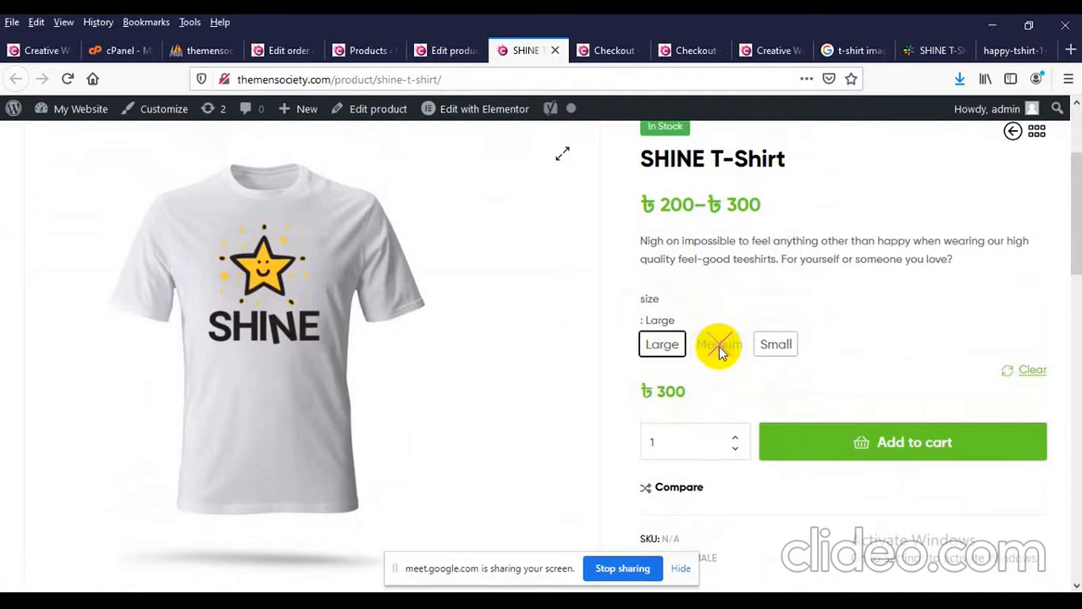
Step: Set variation #7790 to size Medium and save the variation changes
click(437, 50)
scroll(386, 415, down, 10)
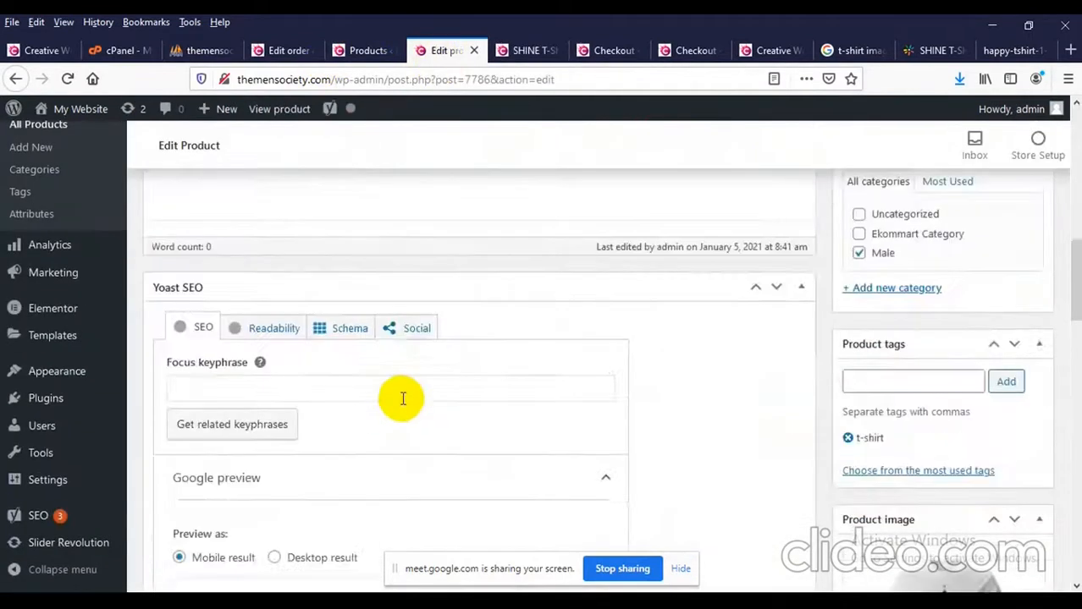
scroll(403, 399, down, 15)
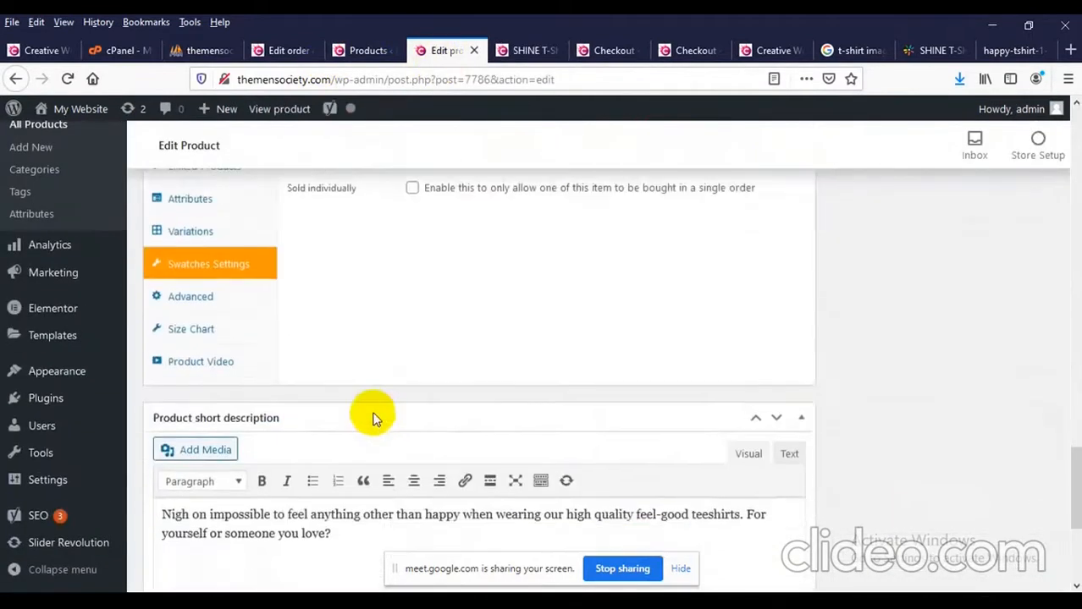
scroll(372, 407, up, 15)
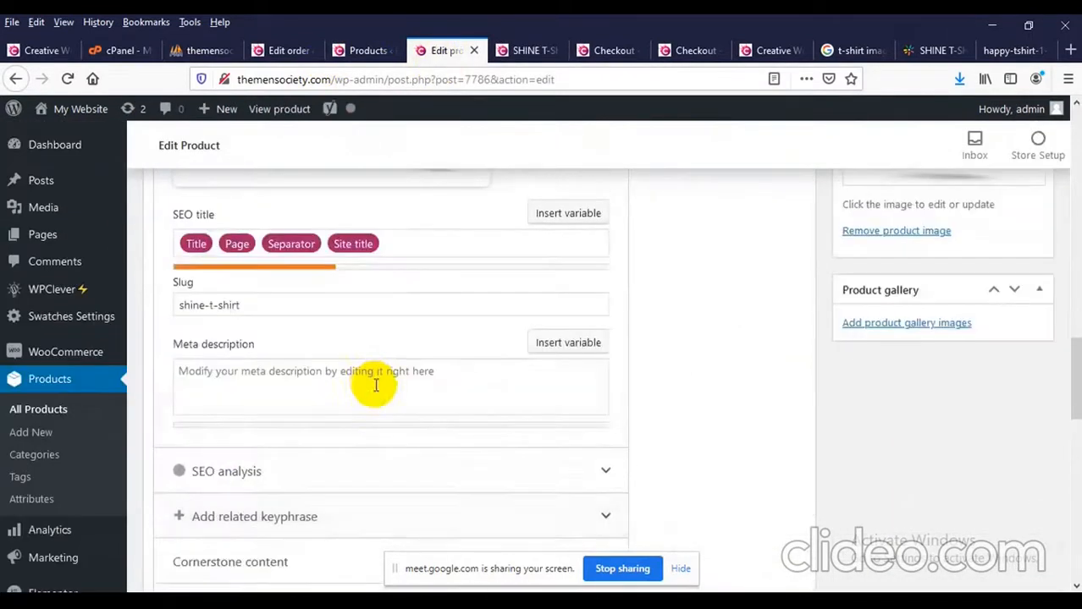
scroll(375, 382, down, 8)
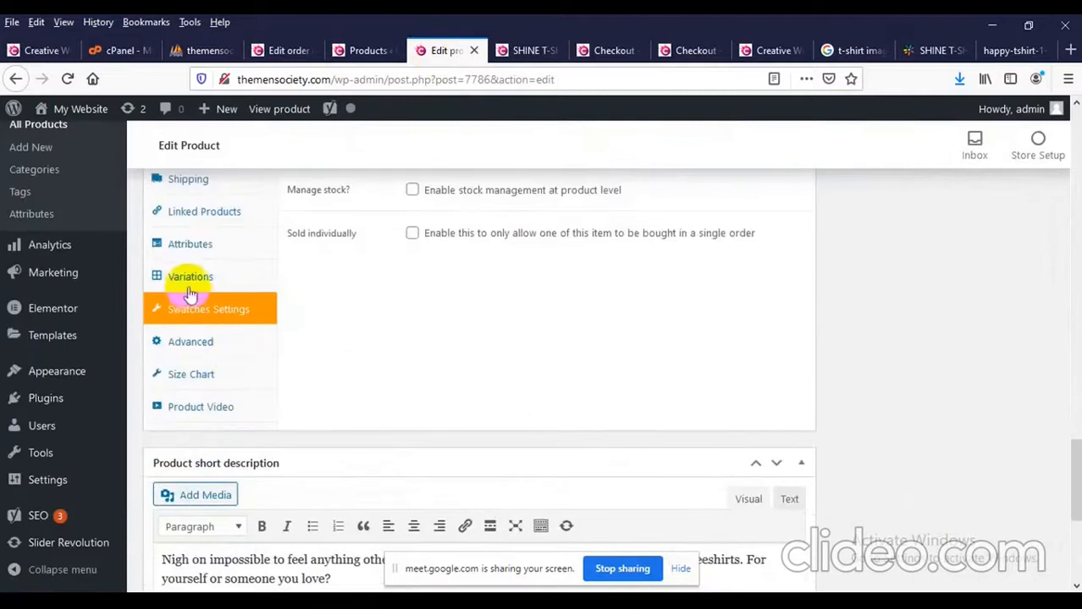
click(191, 284)
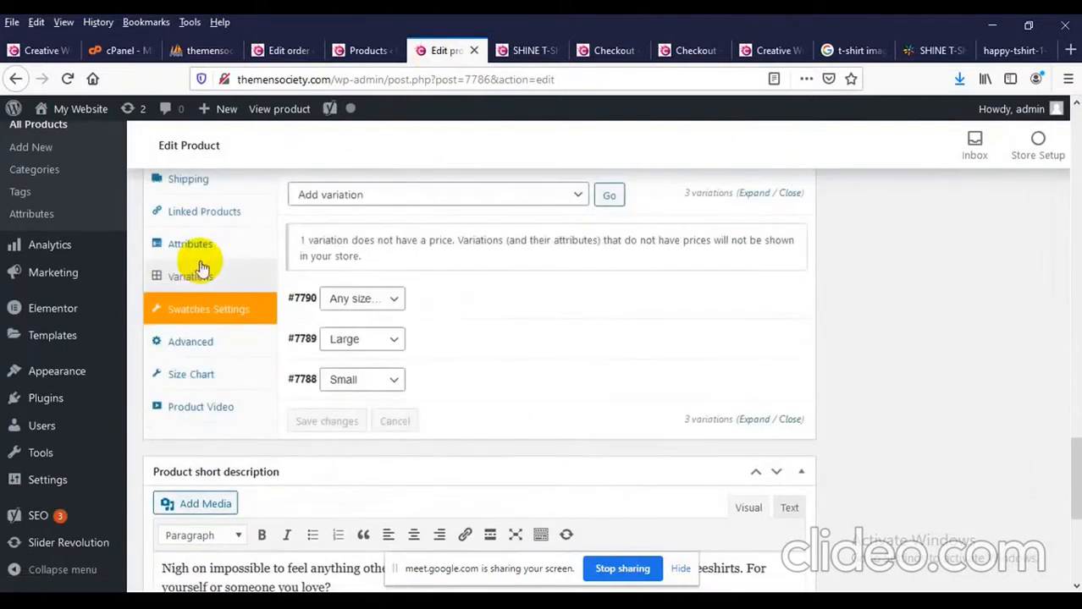
click(370, 302)
click(356, 364)
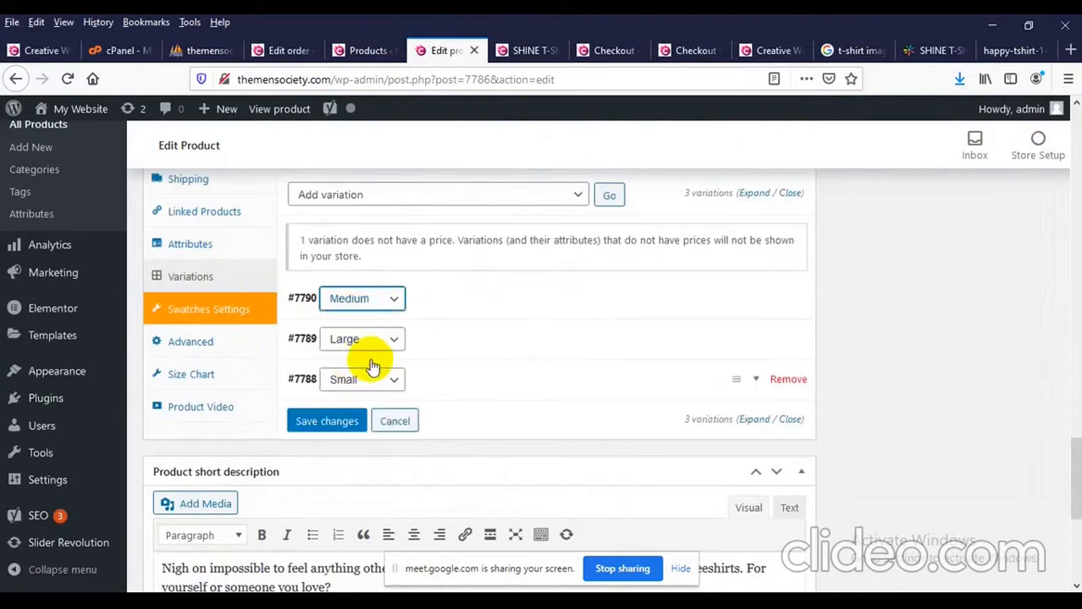
click(758, 303)
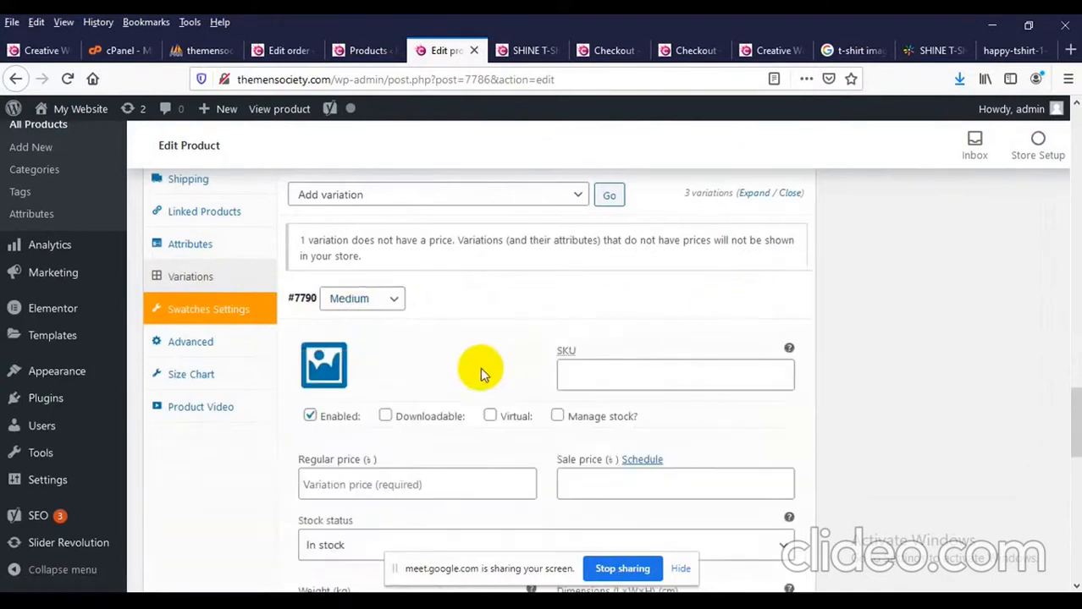
scroll(499, 380, down, 3)
click(347, 248)
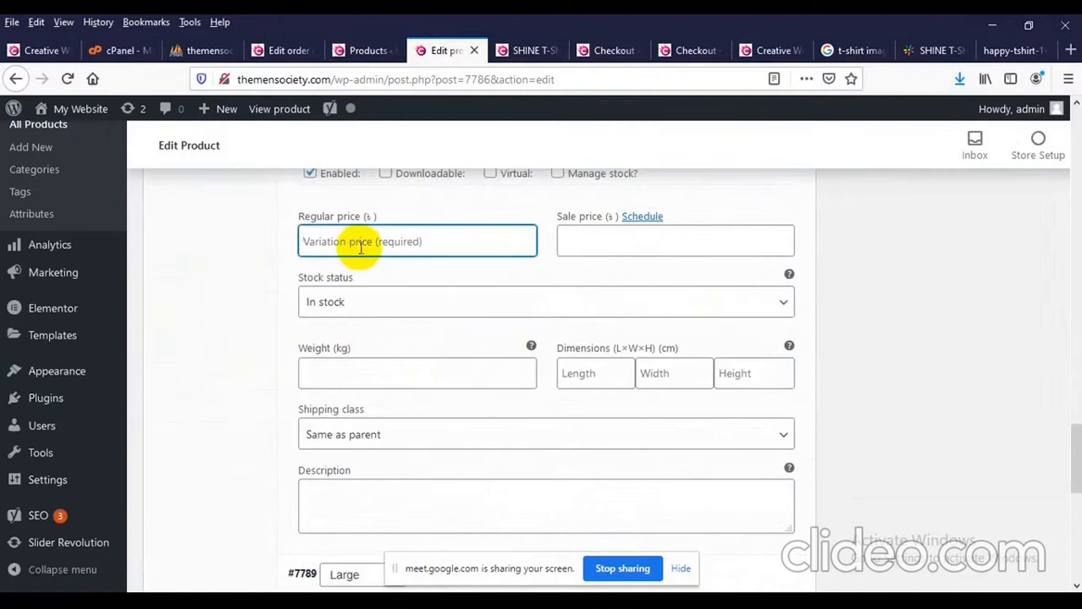
scroll(339, 339, down, 4)
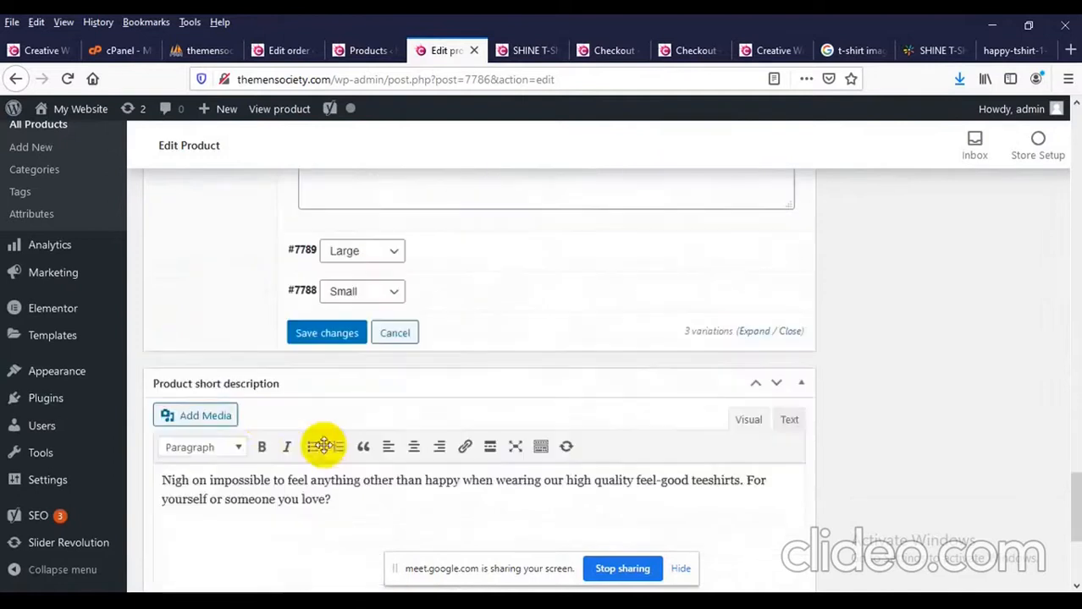
click(325, 335)
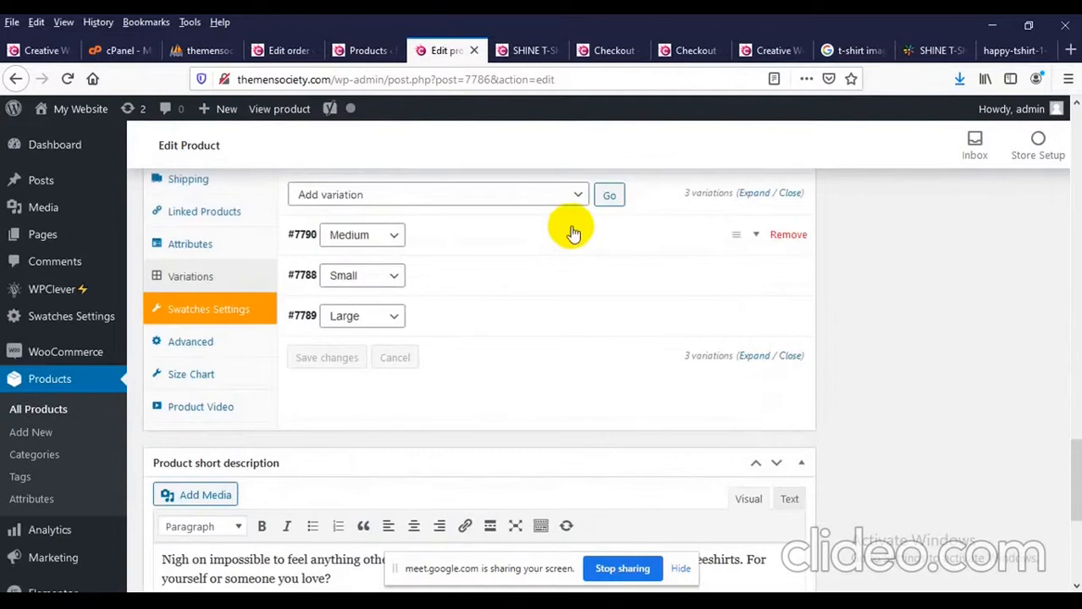
Step: Drag the Medium variation below Small and update the product
drag(736, 235, 730, 293)
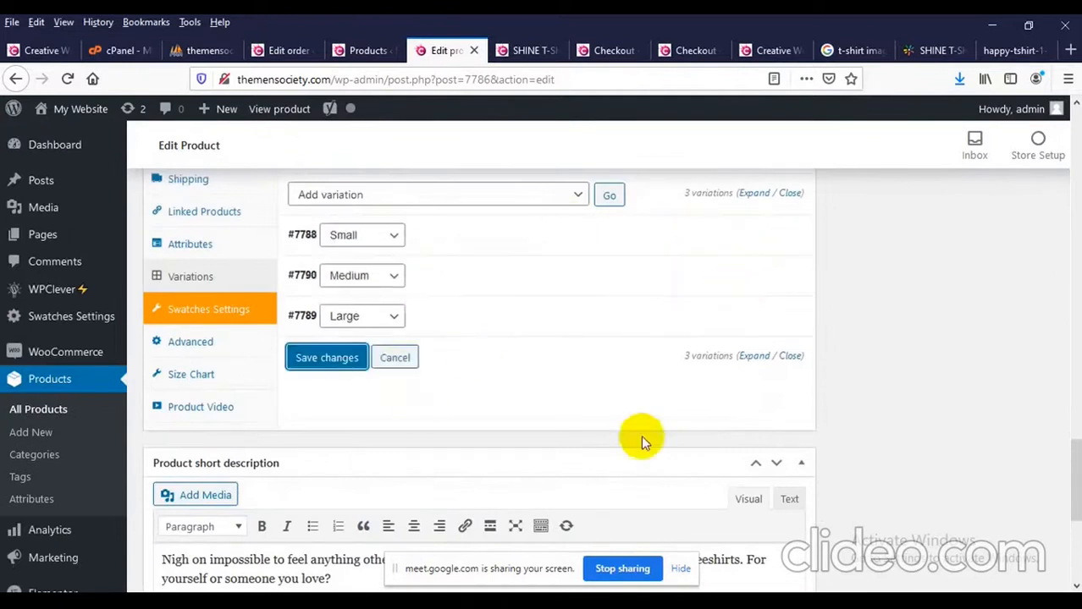
scroll(928, 317, up, 3)
scroll(928, 317, up, 15)
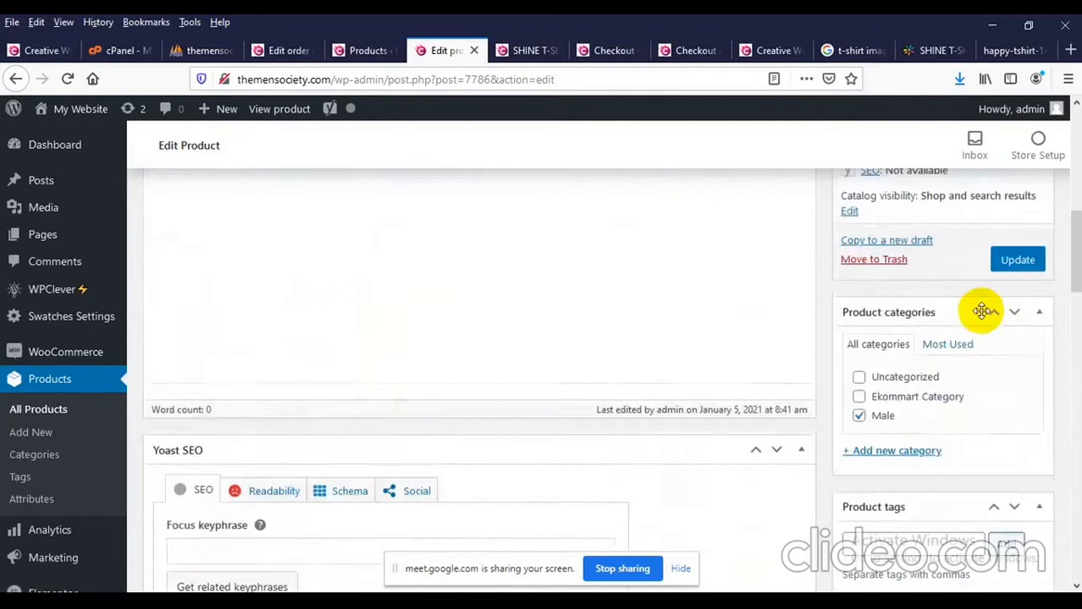
click(1017, 356)
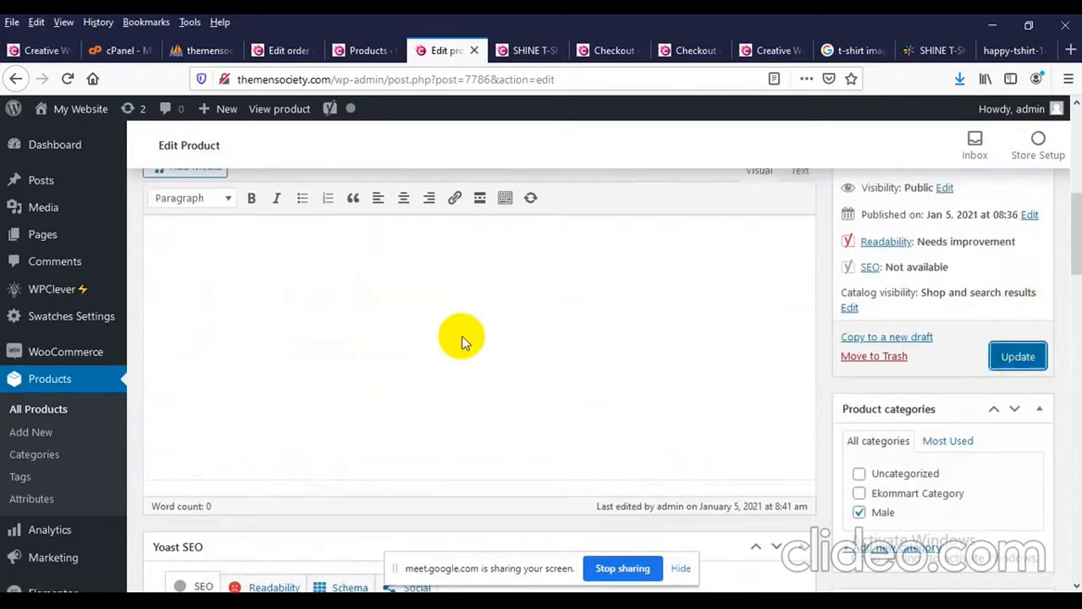
click(1016, 357)
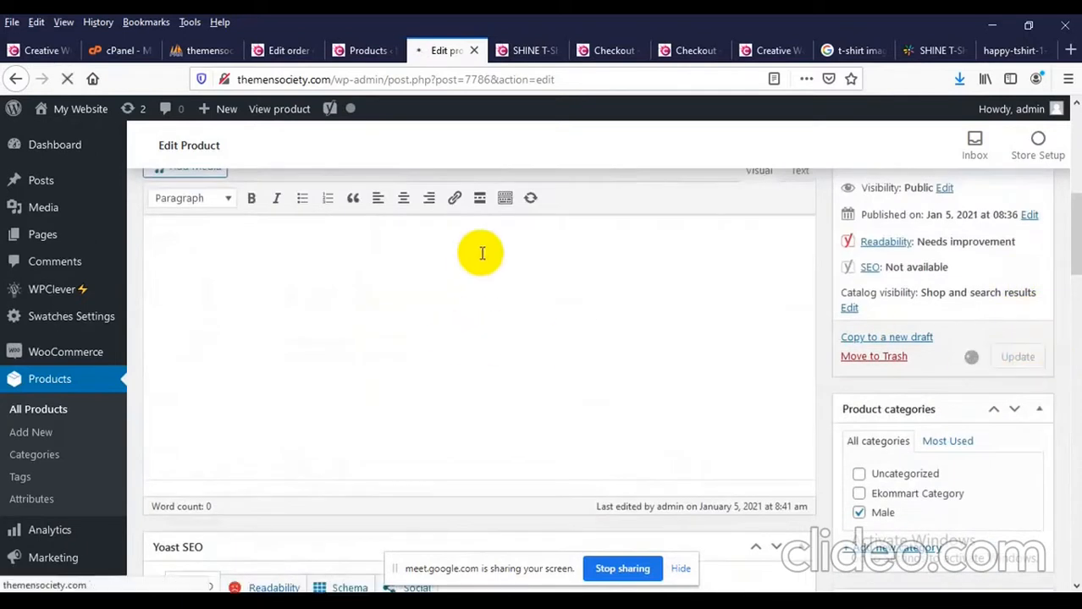
Step: Reload the SHINE T-Shirt storefront page
click(535, 53)
right_click(707, 242)
click(816, 258)
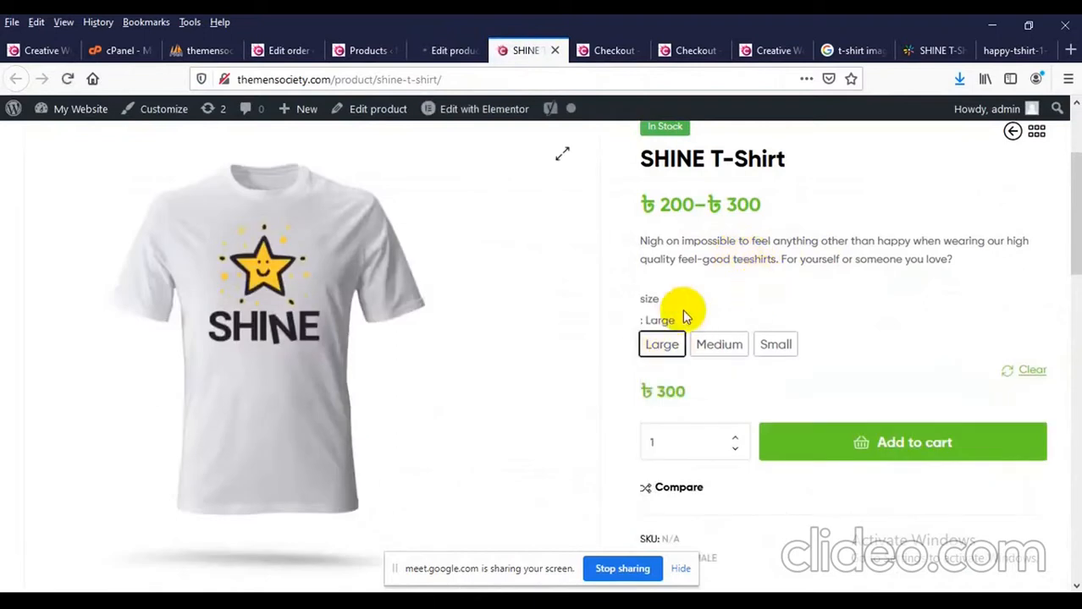
Step: Check each size's price: Large ৳ 300, Medium ৳ 250, Small ৳ 200
drag(691, 390, 638, 395)
click(683, 392)
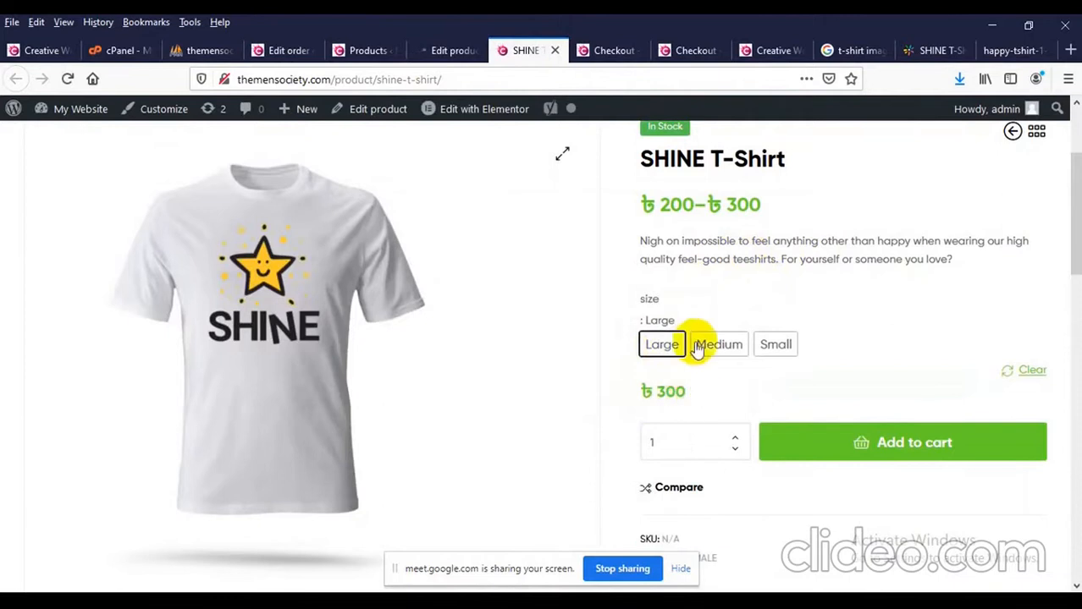
click(724, 354)
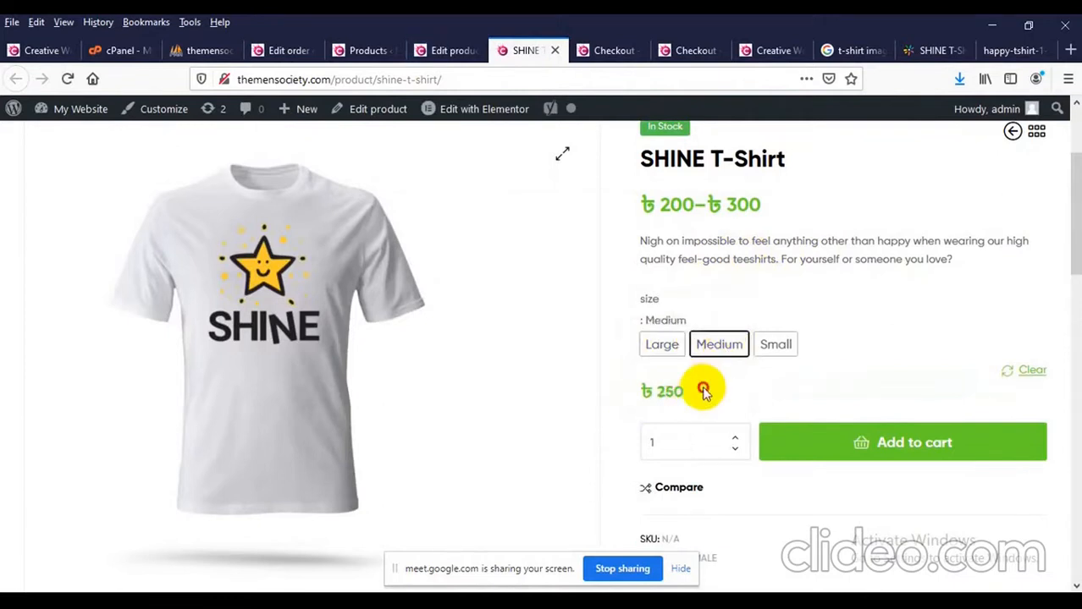
drag(702, 390, 647, 391)
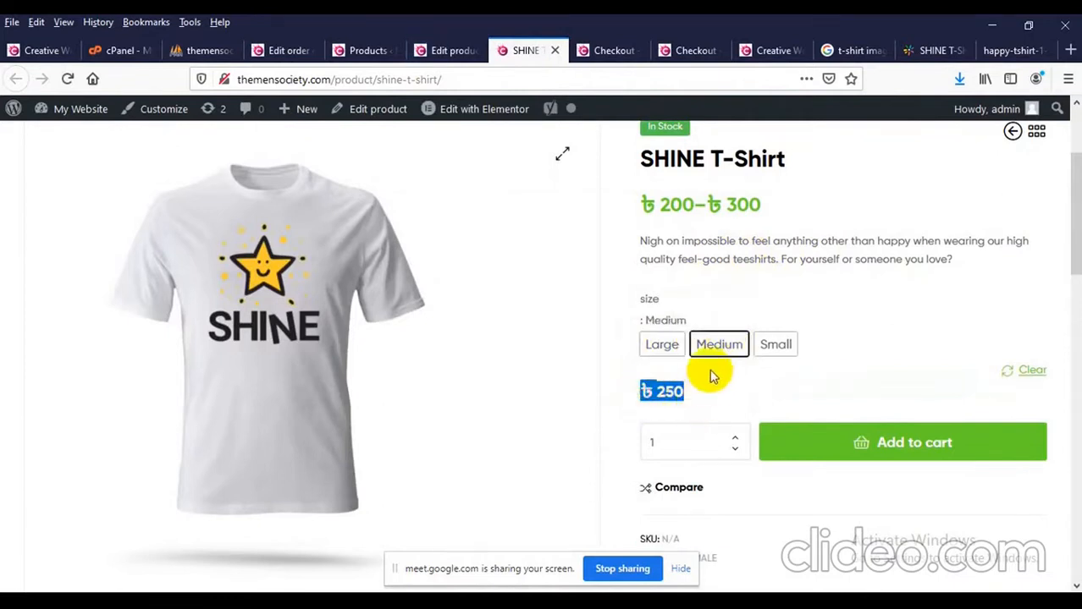
click(777, 347)
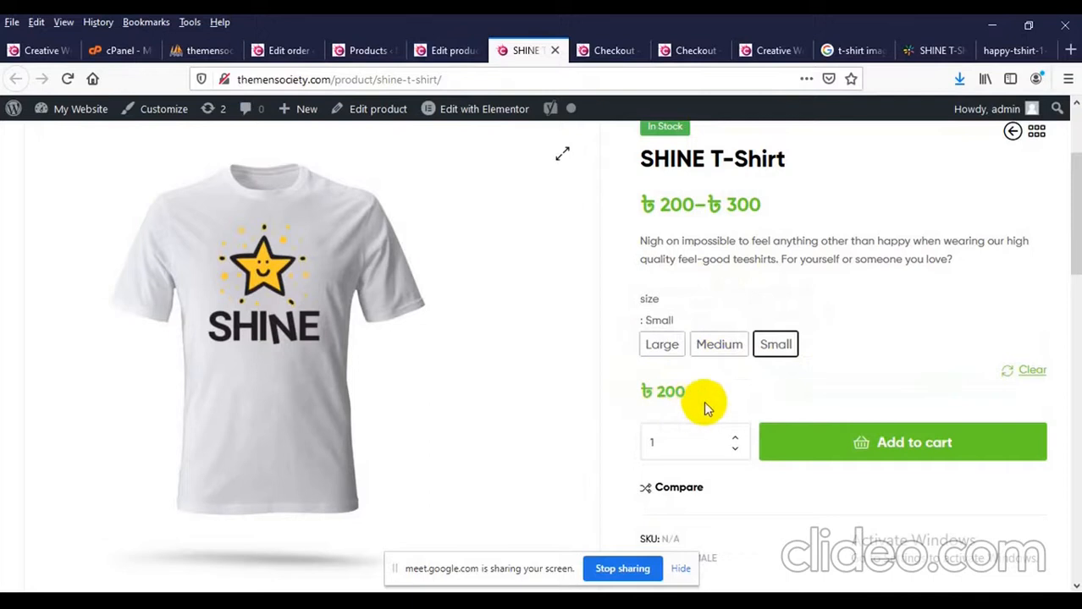
drag(699, 384, 617, 392)
scroll(780, 392, up, 2)
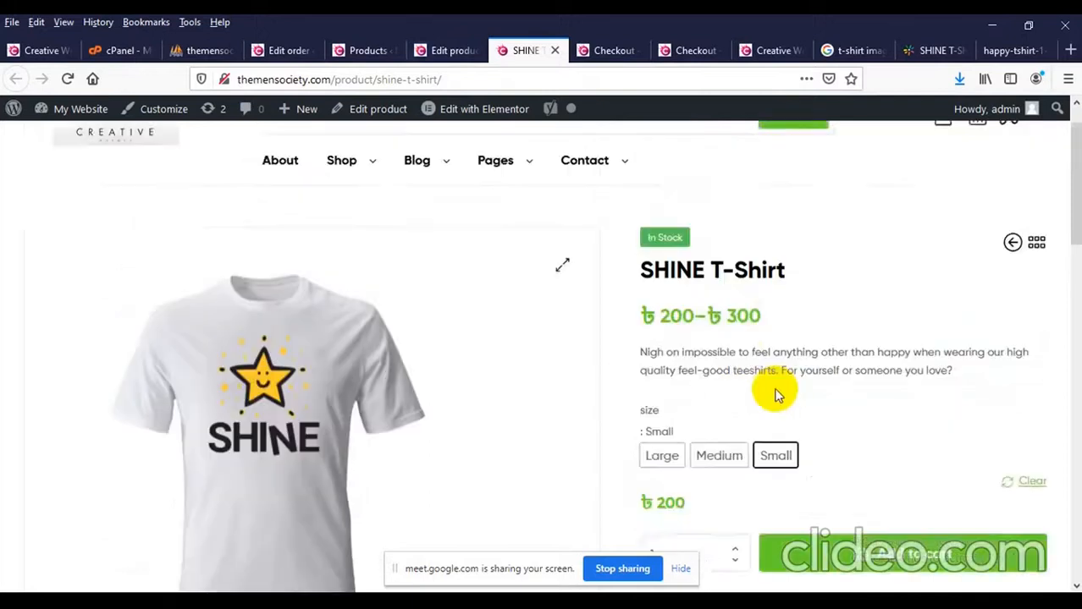
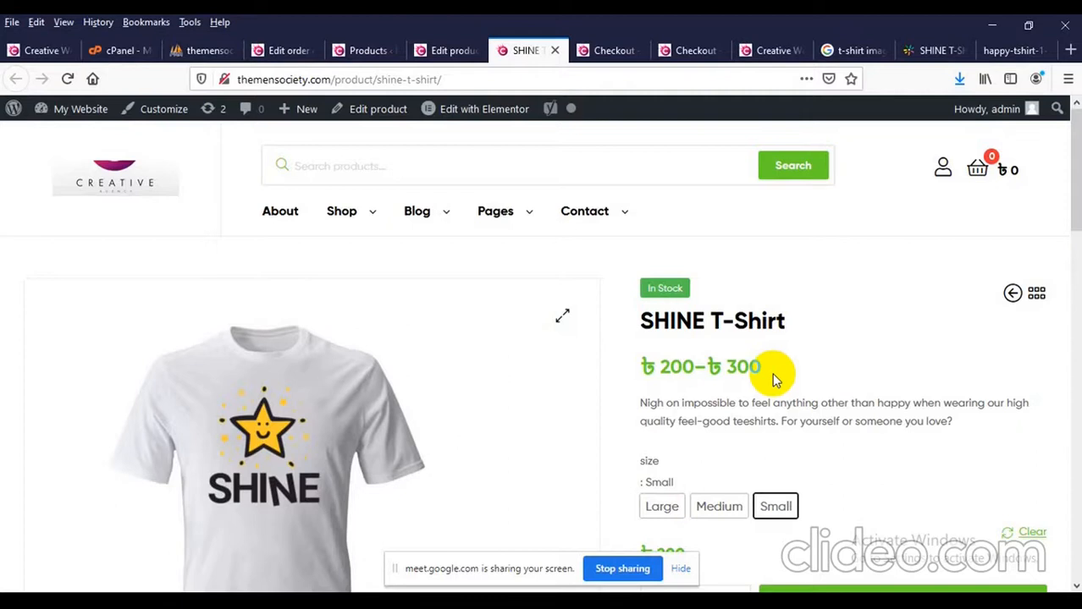
Step: Add the small SHINE T-Shirt to the cart
scroll(773, 378, down, 3)
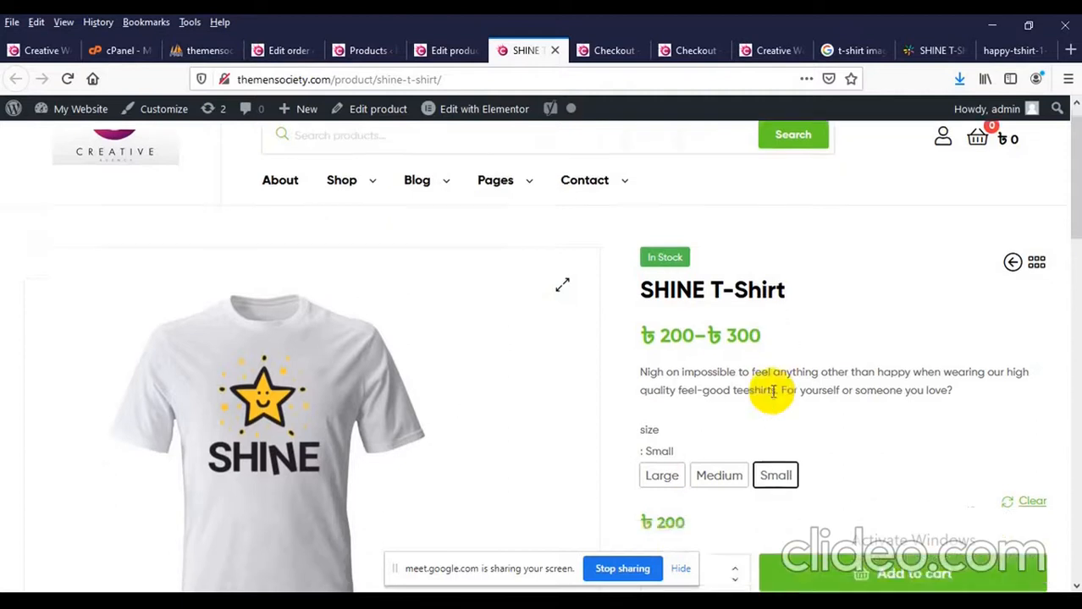
scroll(669, 354, up, 2)
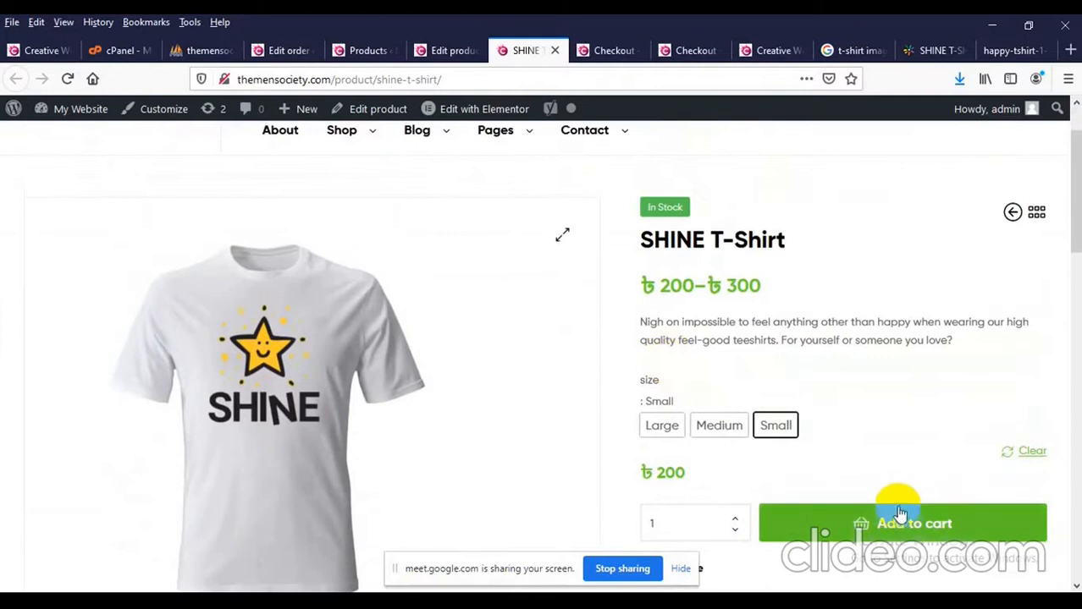
click(902, 525)
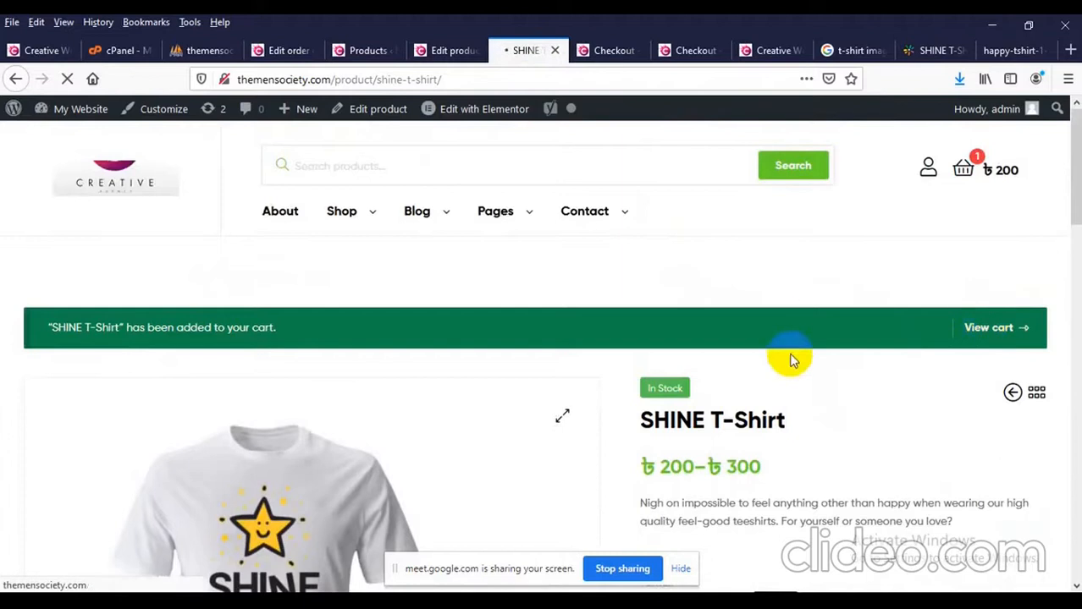
Step: On the checkout page, highlight the ৳200 order total
scroll(787, 357, down, 2)
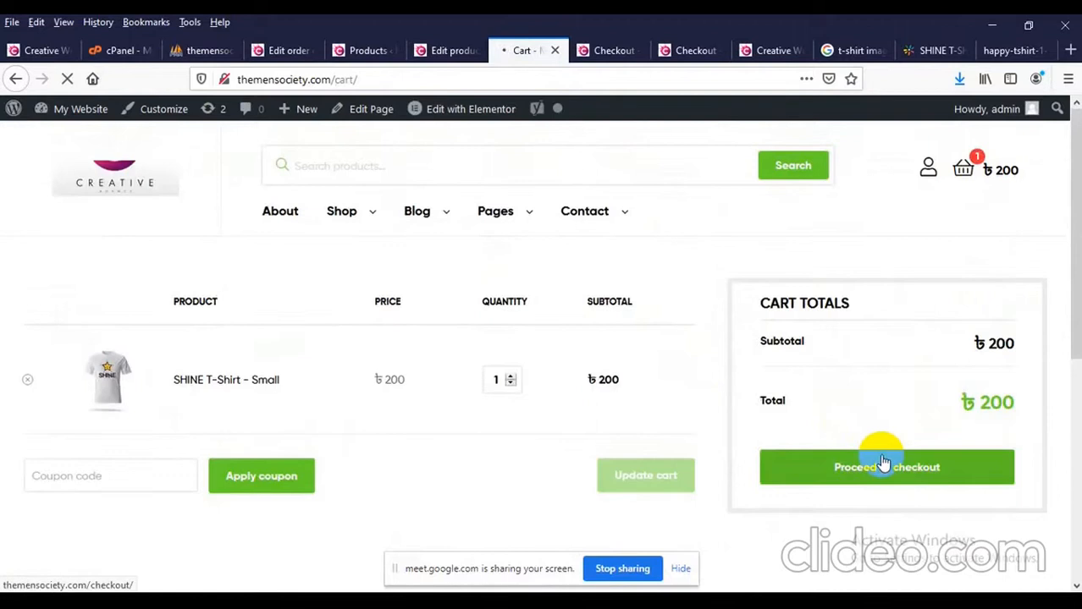
scroll(867, 439, down, 1)
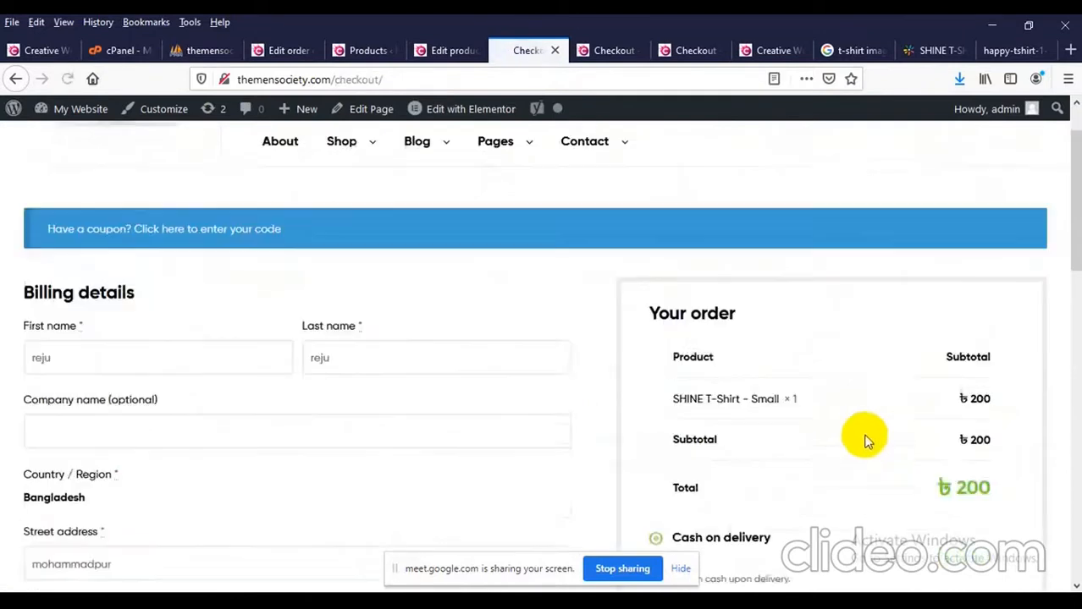
scroll(865, 440, down, 2)
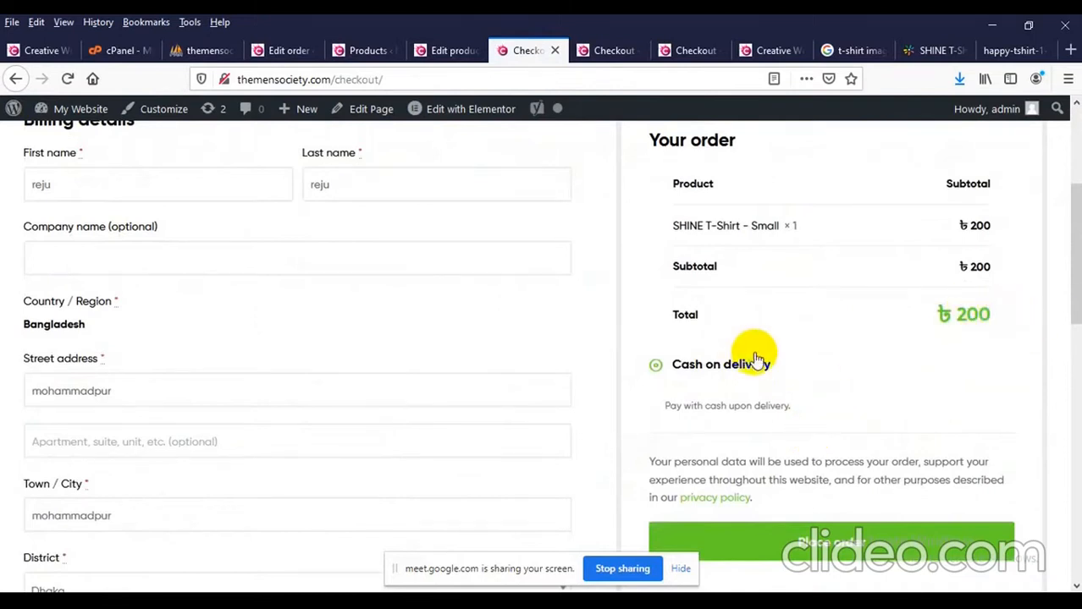
drag(992, 315, 921, 318)
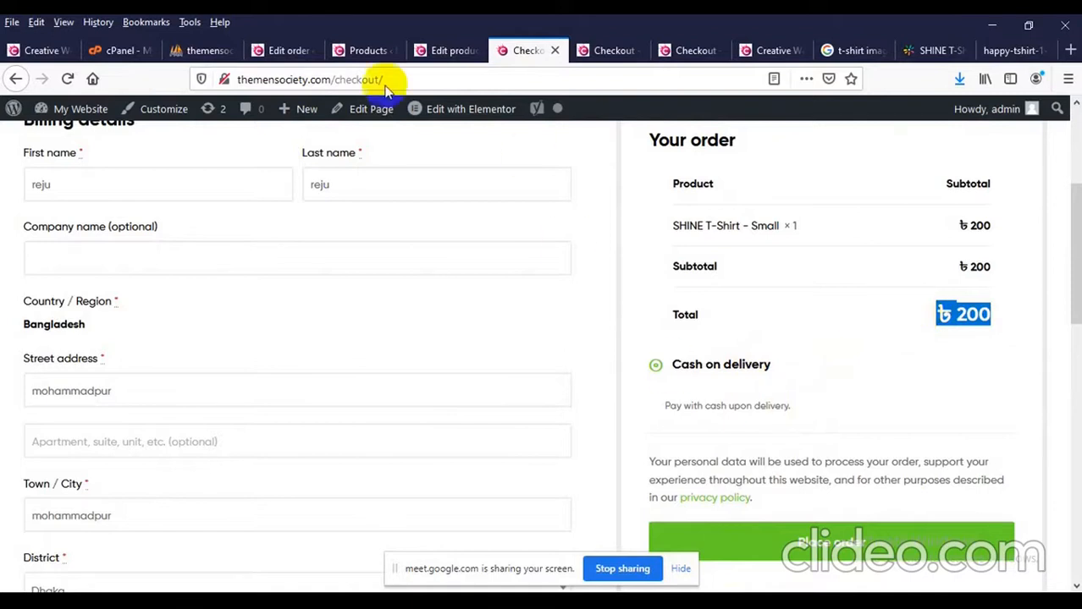
Step: Switch to the Edit order tab in the WordPress admin
click(272, 52)
mouse_move(276, 111)
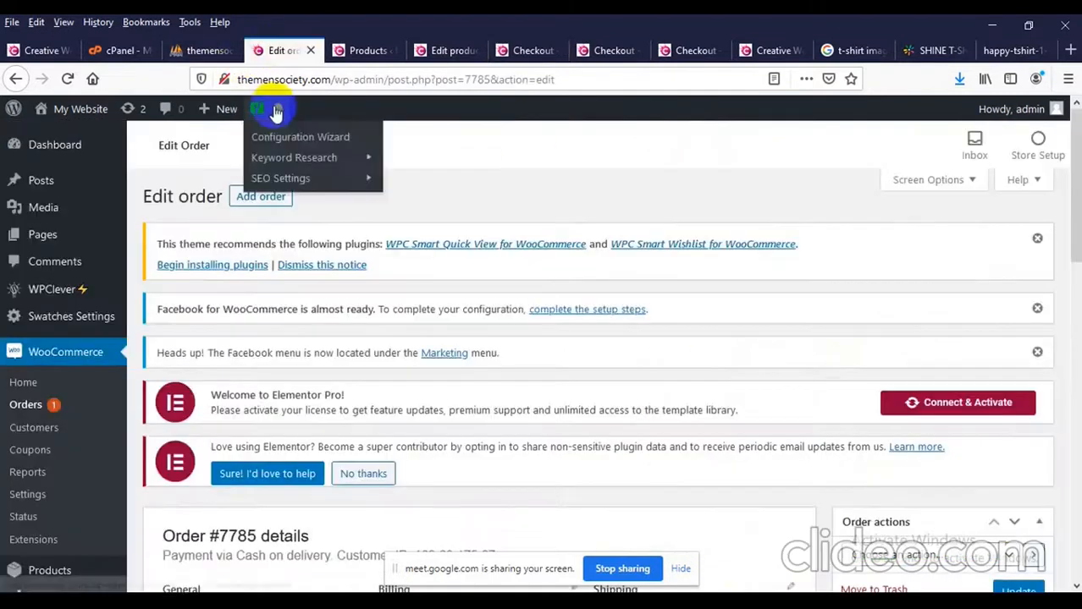
scroll(283, 218, down, 4)
scroll(12, 398, up, 4)
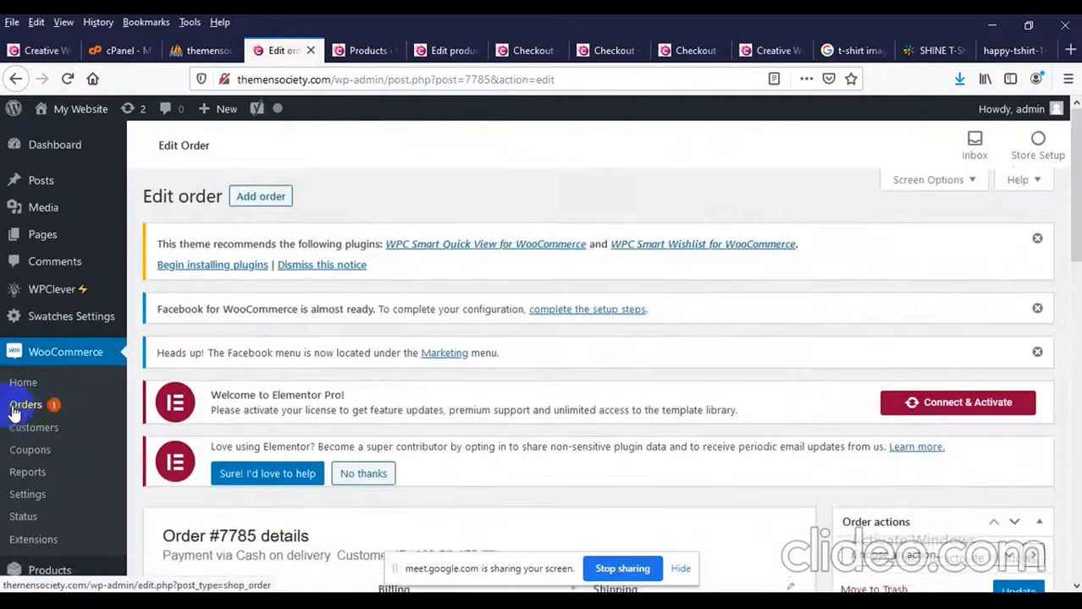
scroll(12, 410, down, 2)
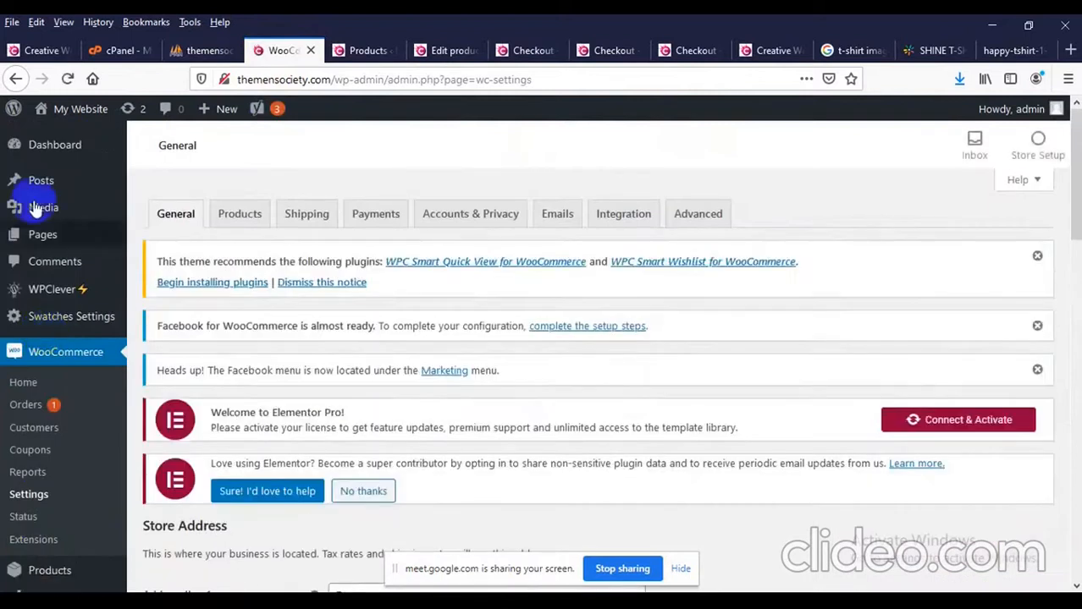
Step: Open WooCommerce shipping settings and bring up a new shipping zone form
click(306, 229)
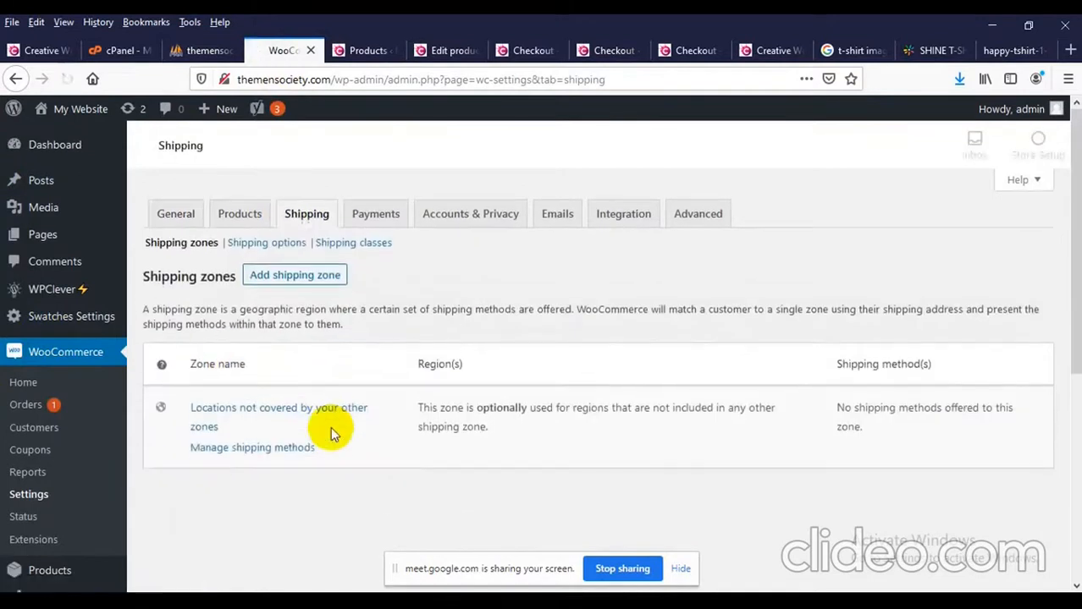
scroll(333, 428, down, 2)
scroll(332, 428, down, 8)
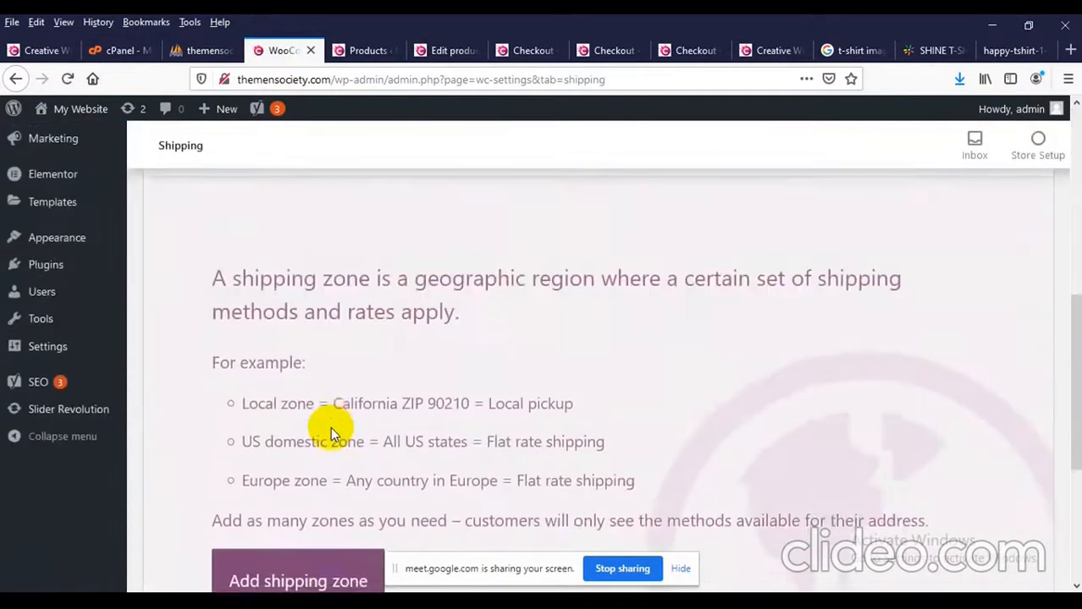
scroll(330, 426, down, 3)
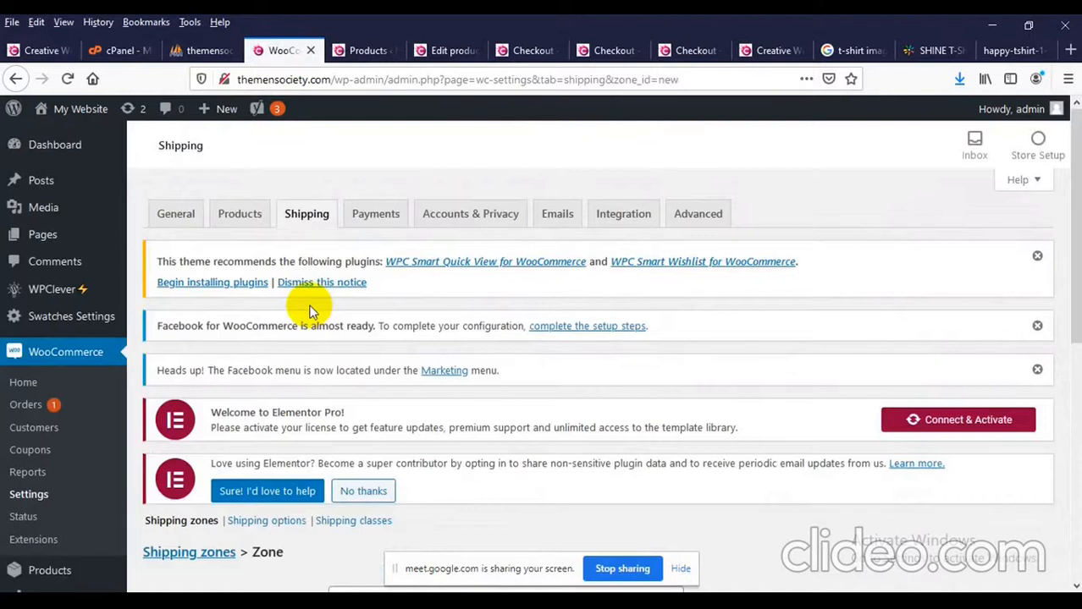
scroll(331, 292, down, 3)
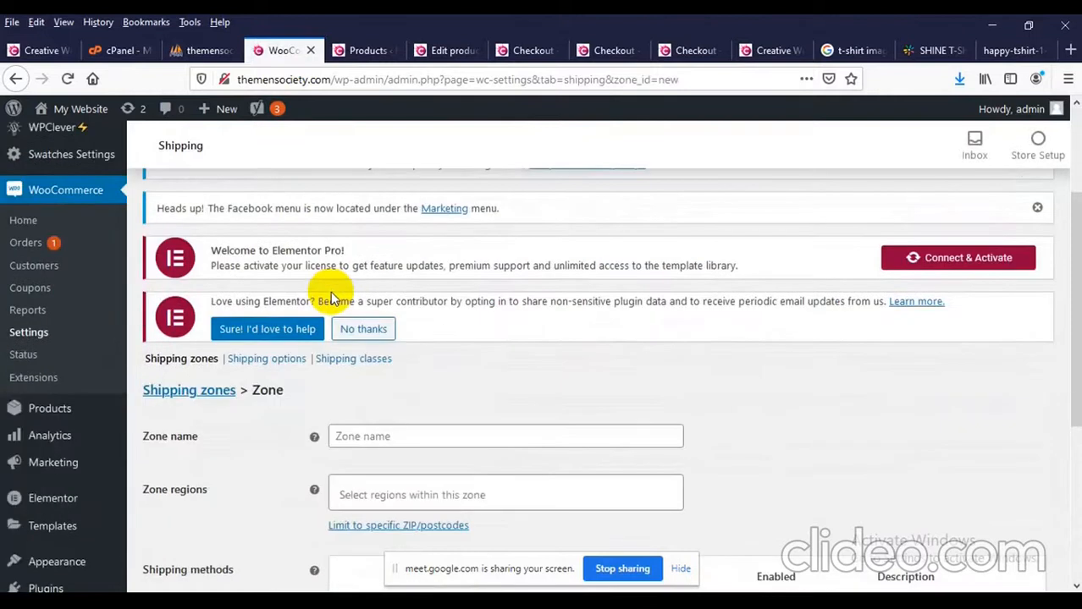
scroll(331, 298, down, 3)
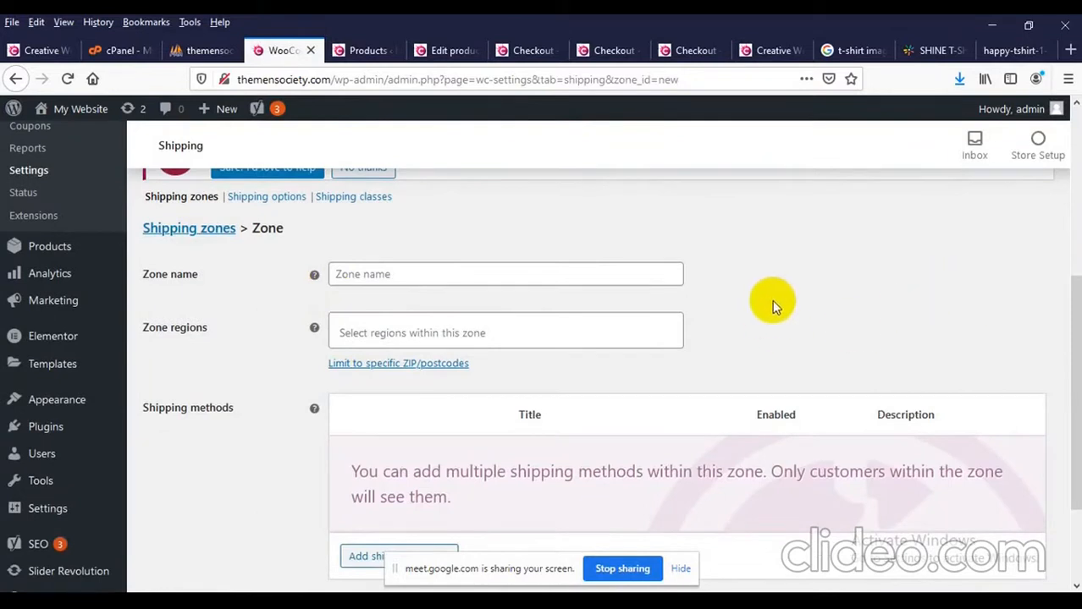
scroll(729, 326, up, 1)
scroll(728, 327, up, 2)
Step: Enter 'Regular shipping' as the zone name and choose Bangladesh as the zone region
click(471, 358)
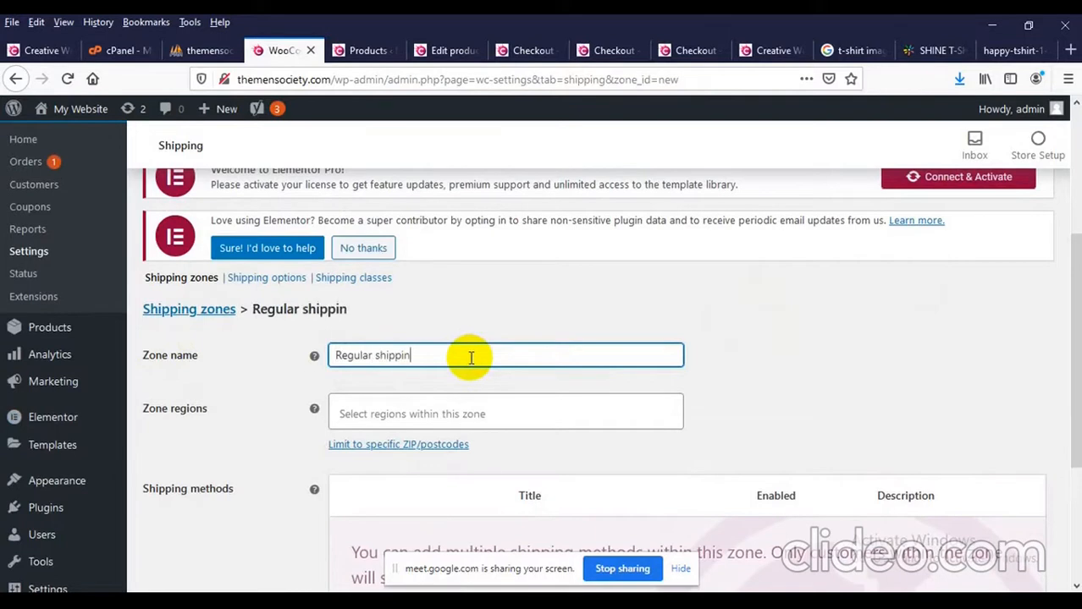
click(404, 414)
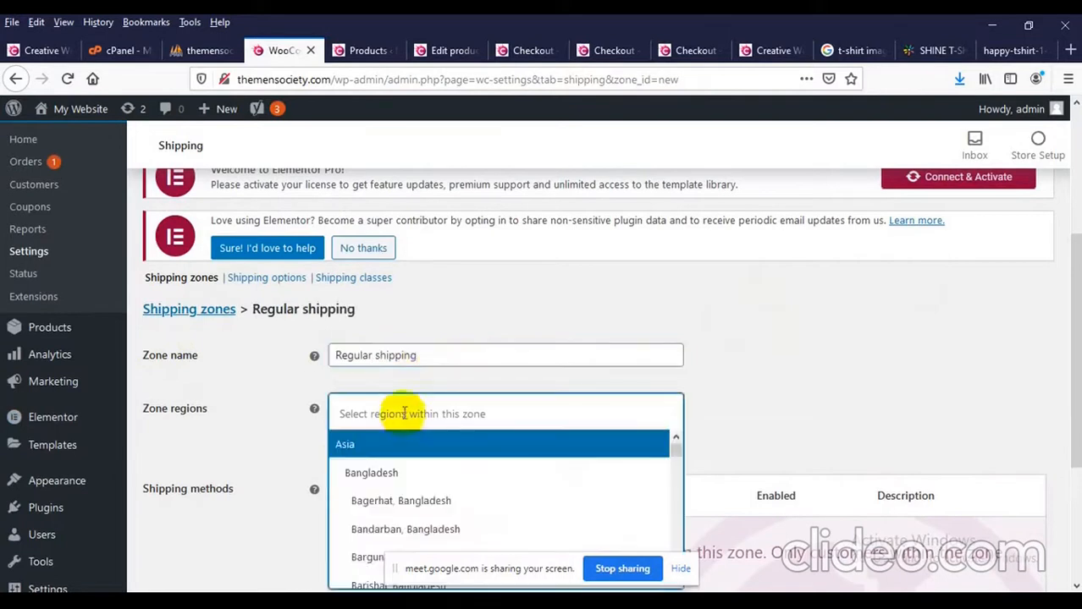
scroll(404, 415, down, 2)
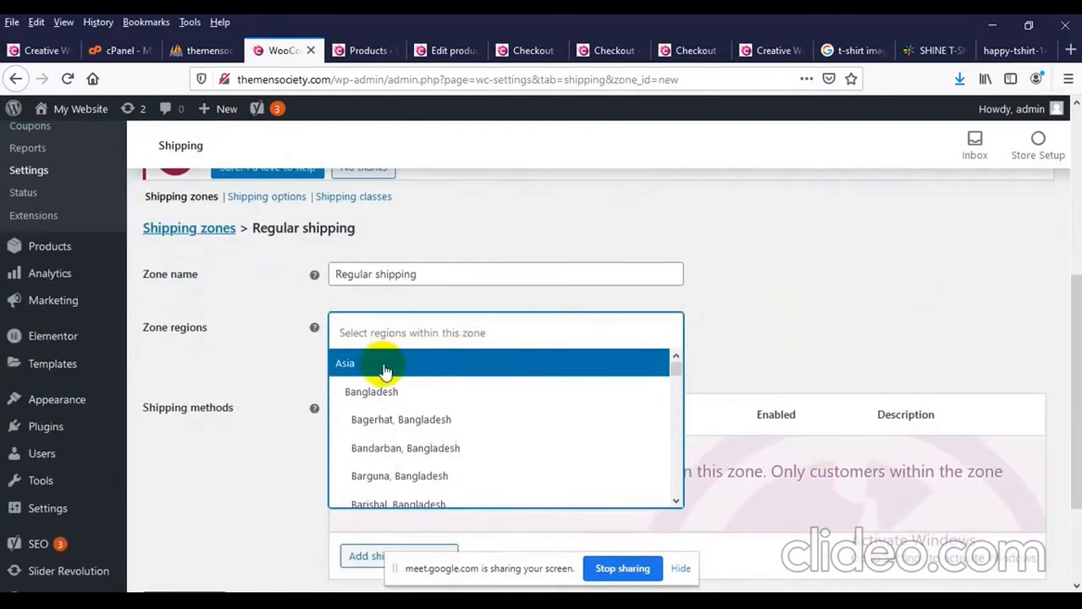
scroll(389, 398, down, 10)
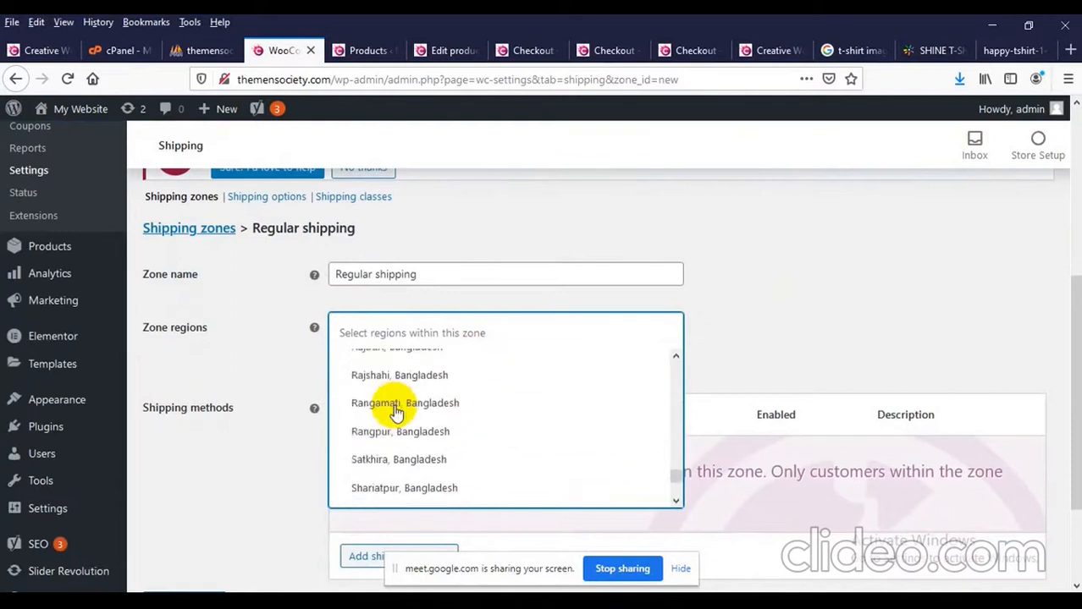
scroll(396, 411, down, 2)
scroll(402, 419, up, 7)
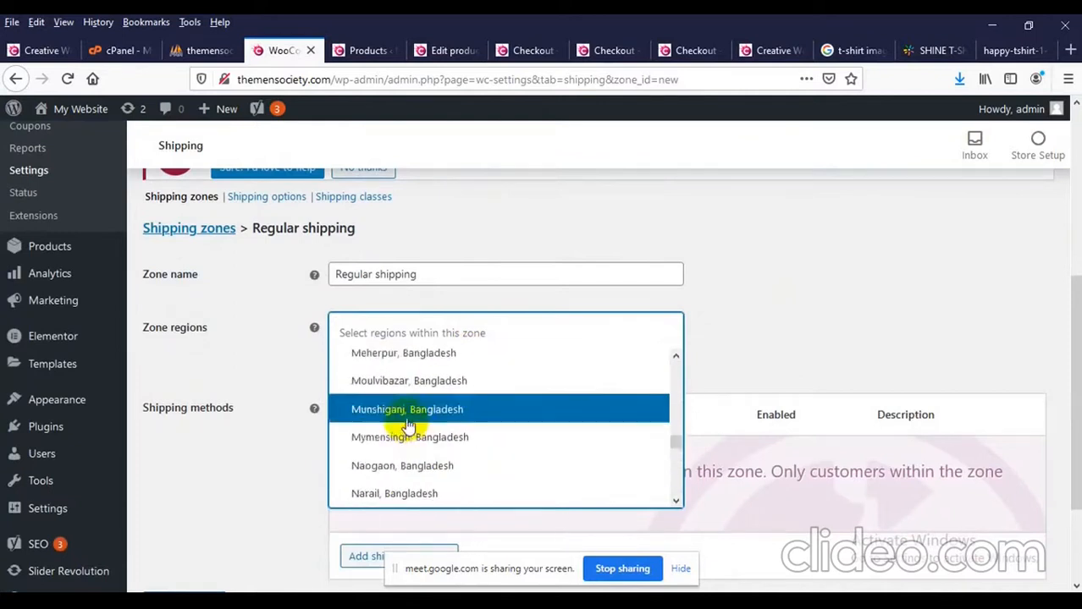
scroll(404, 424, up, 8)
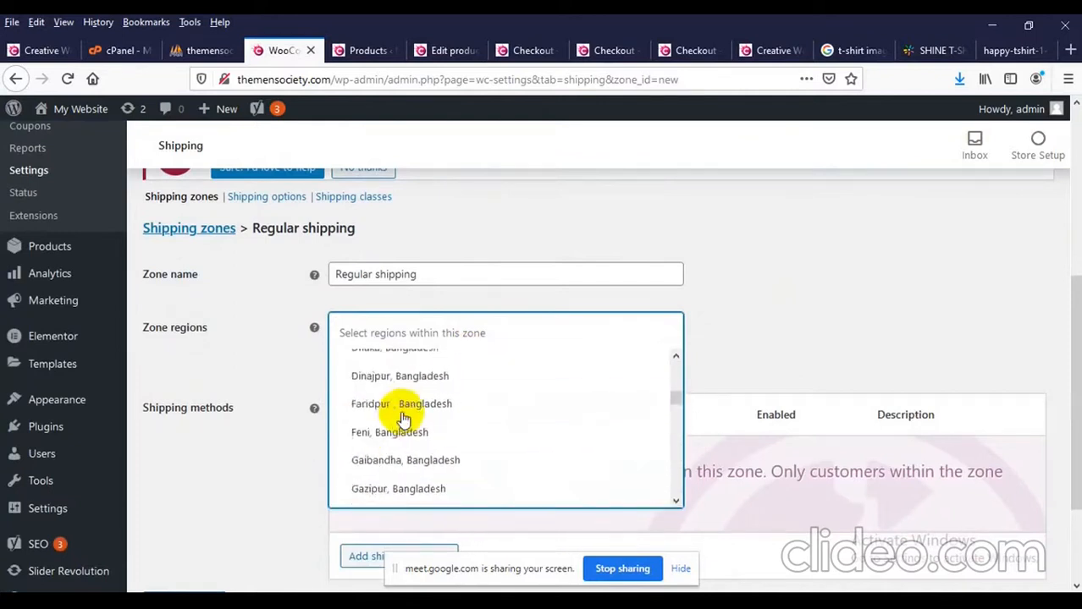
scroll(403, 418, up, 6)
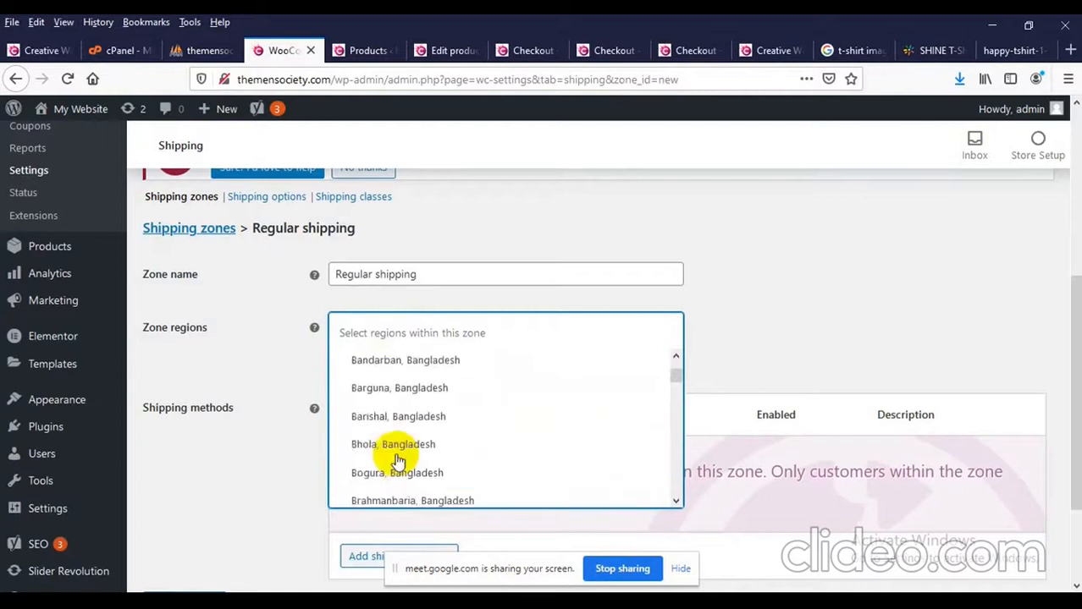
scroll(398, 459, up, 2)
click(393, 390)
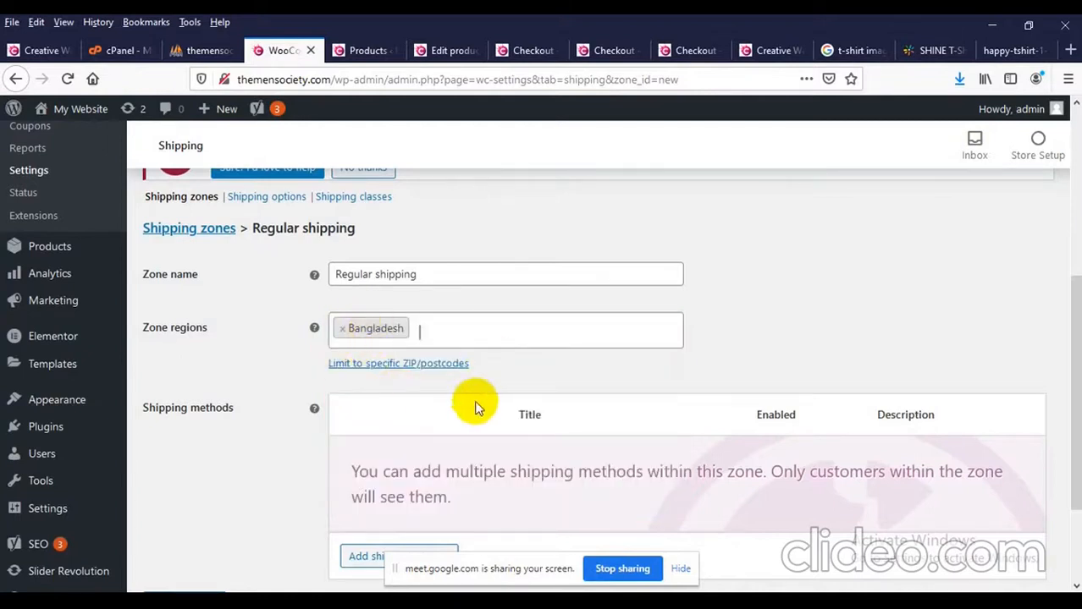
scroll(474, 408, down, 2)
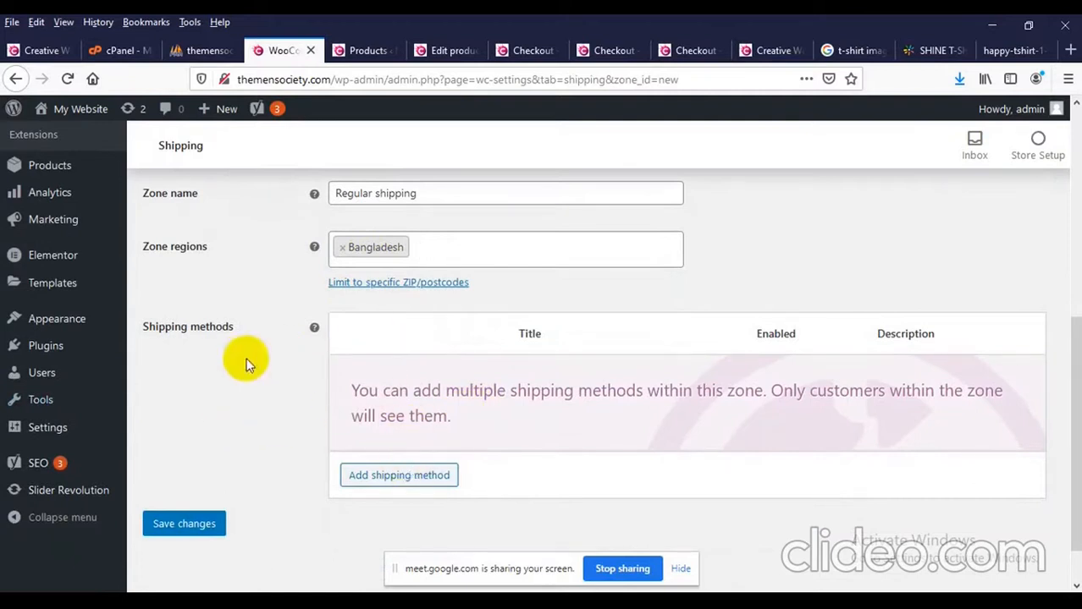
Step: Add a Flat rate shipping method with tax status None and cost 60
click(370, 477)
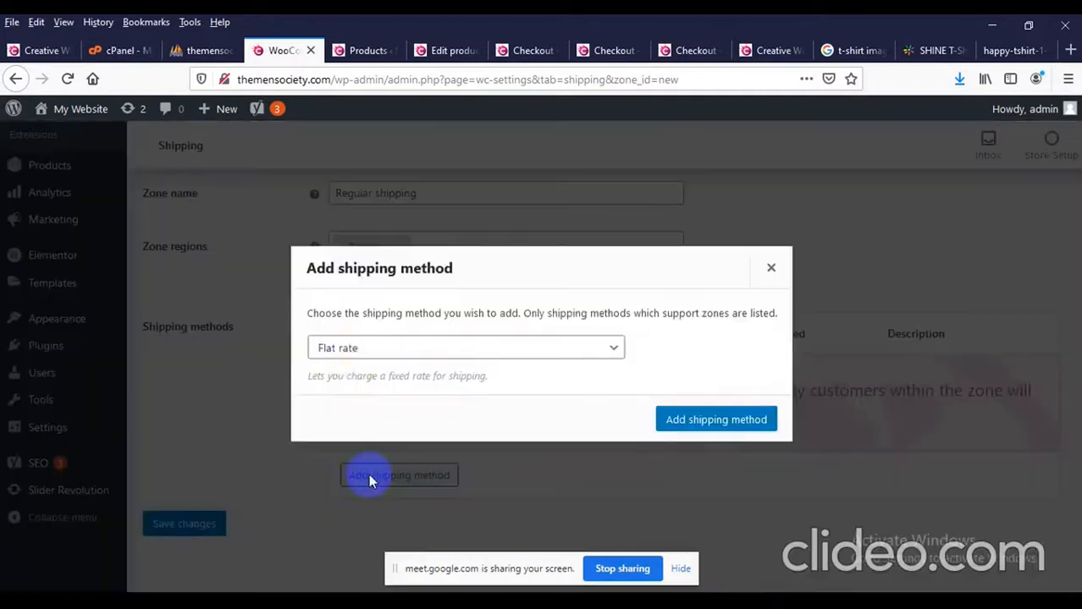
click(360, 349)
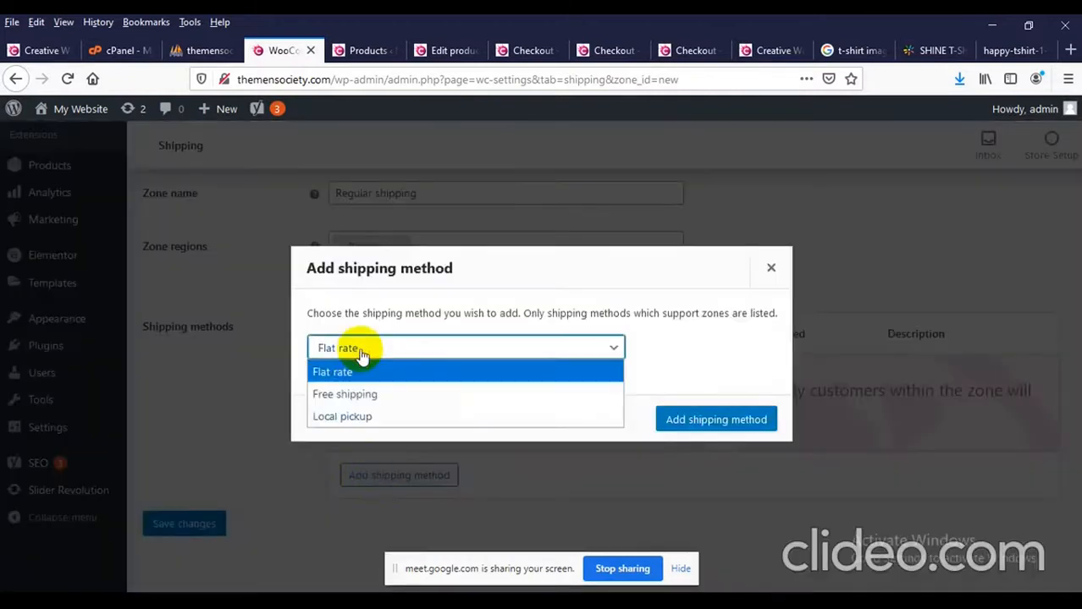
click(716, 419)
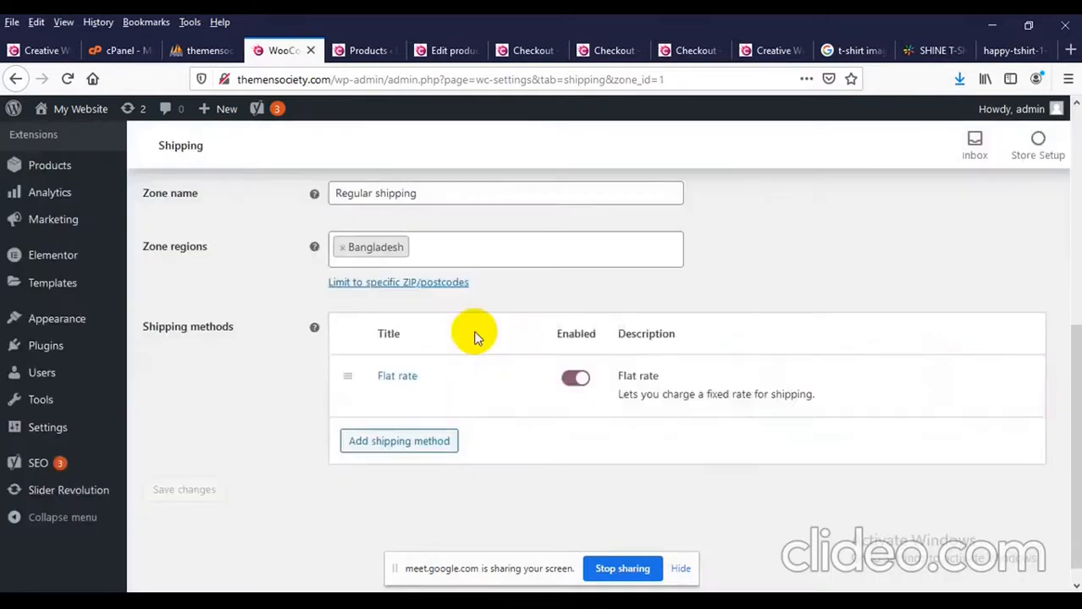
click(386, 398)
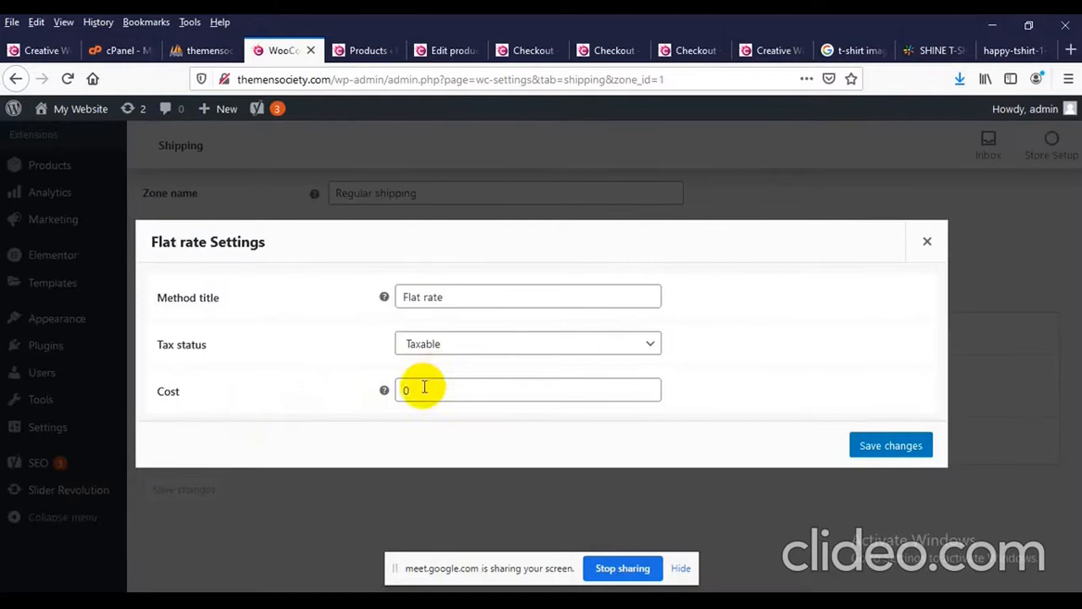
click(422, 343)
click(423, 385)
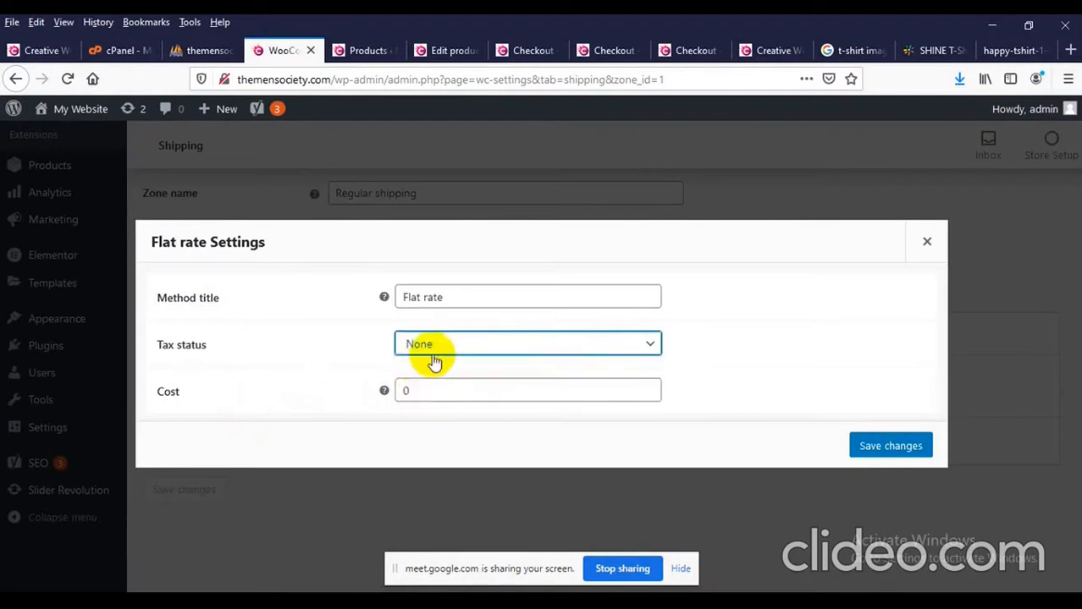
double_click(428, 394)
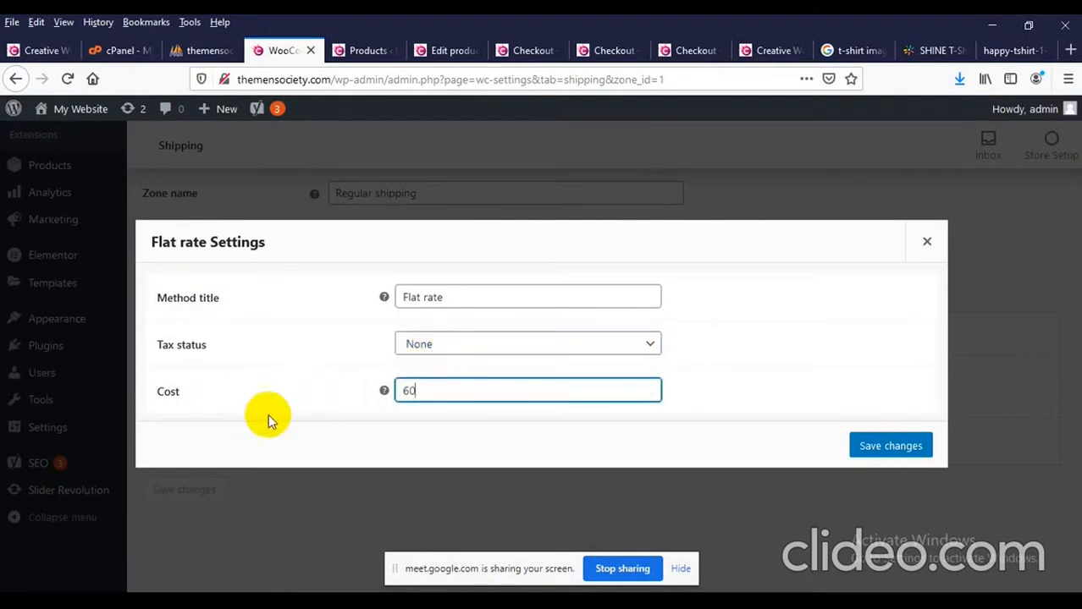
click(884, 447)
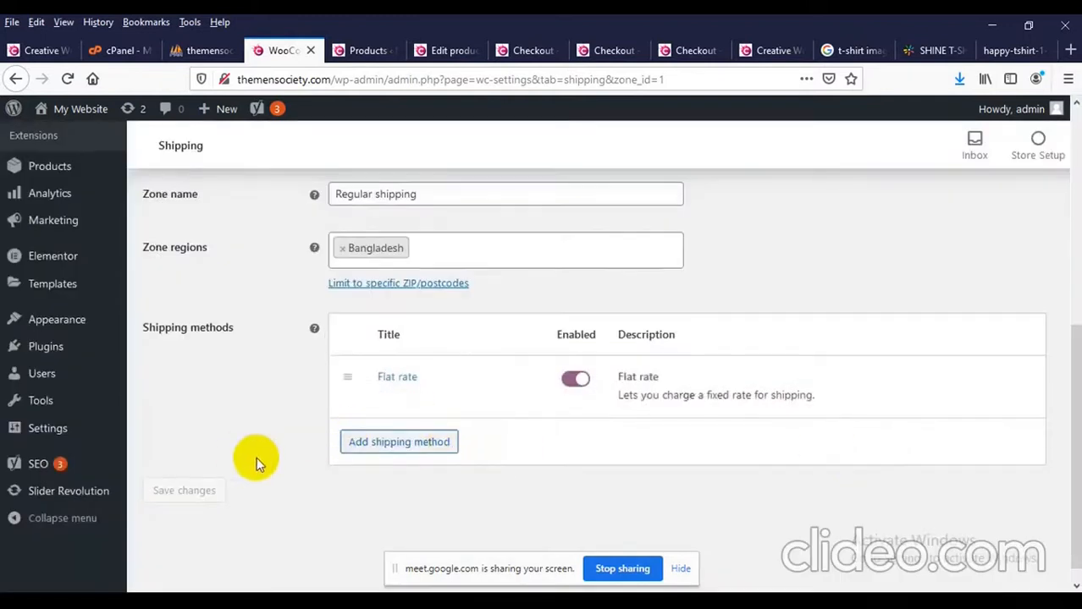
Step: Save the Regular shipping zone
scroll(258, 458, up, 3)
scroll(293, 457, down, 3)
click(442, 196)
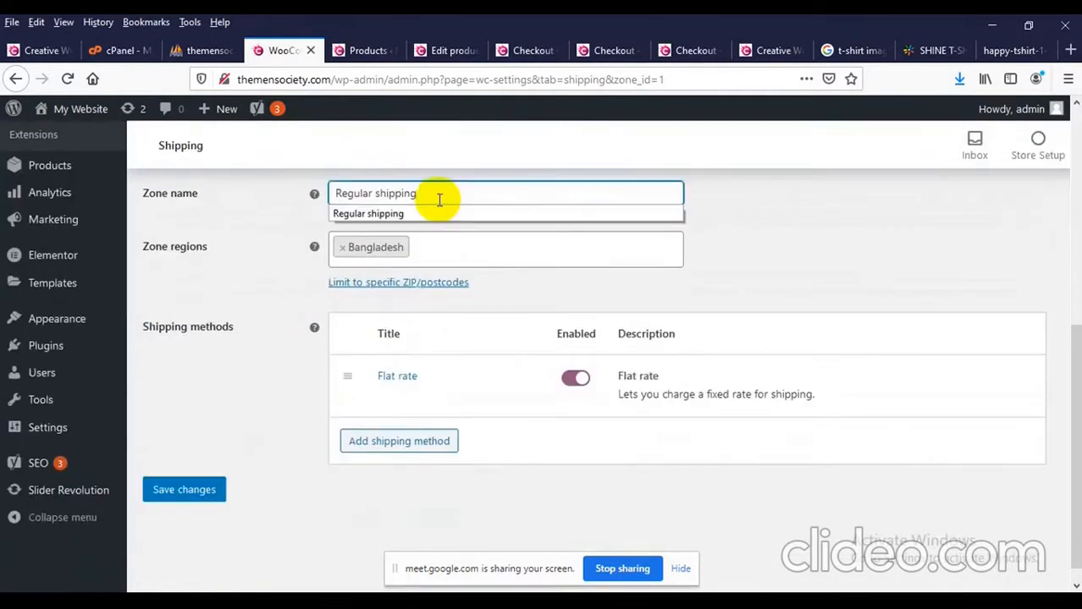
click(177, 495)
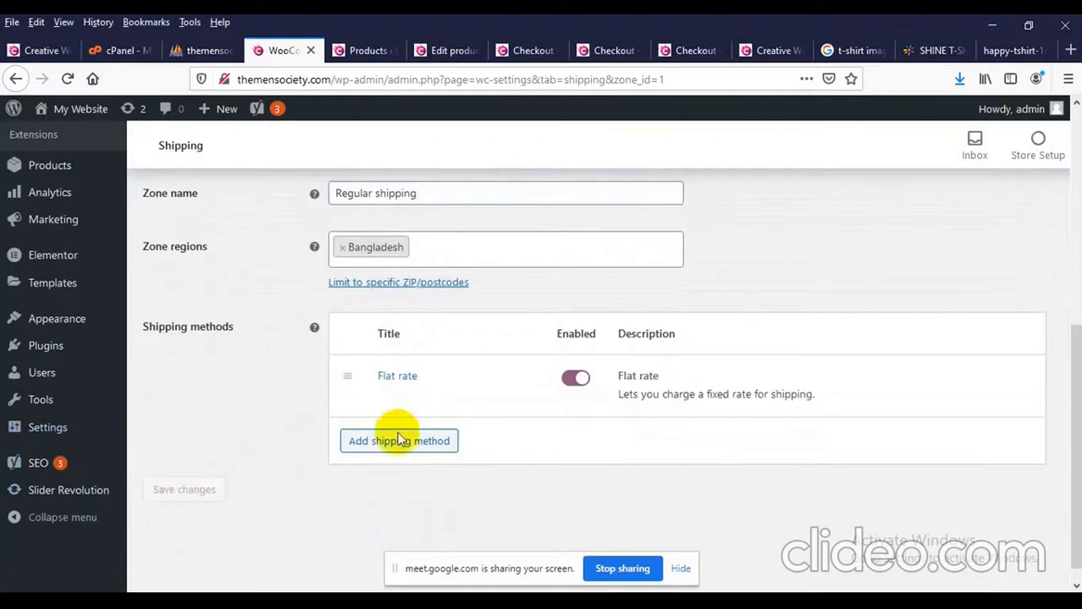
Step: Reload the zone page and confirm the Flat rate cost is still 60
scroll(318, 460, up, 5)
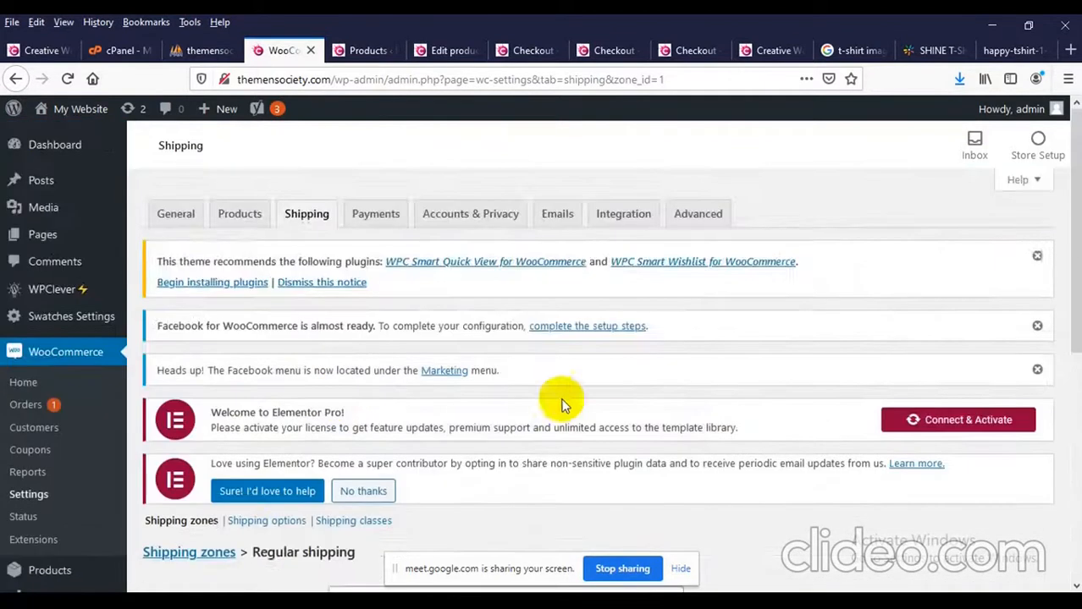
scroll(473, 410, down, 2)
right_click(557, 349)
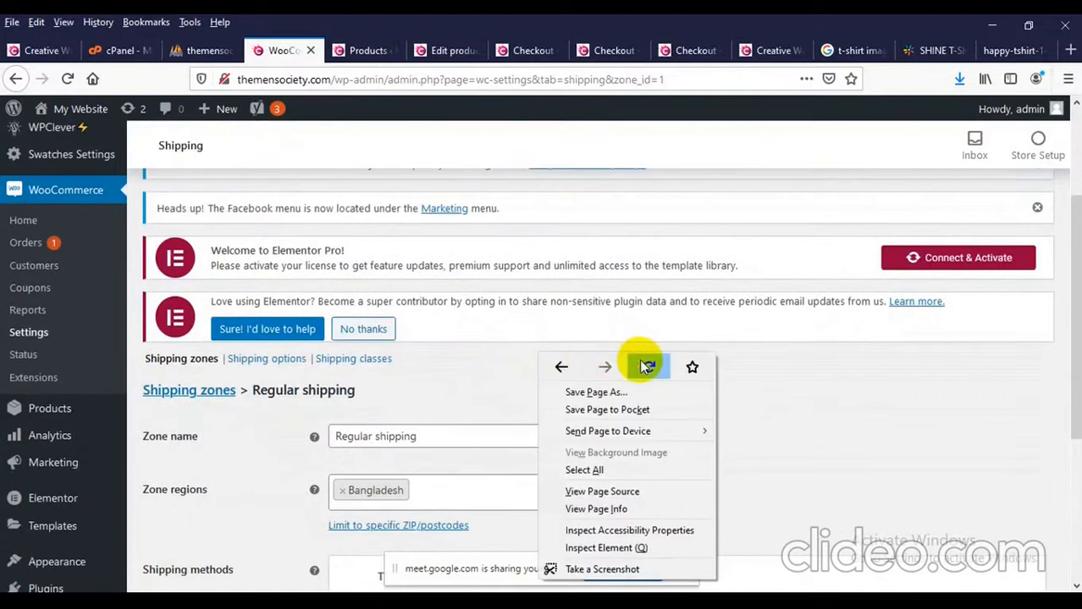
click(643, 364)
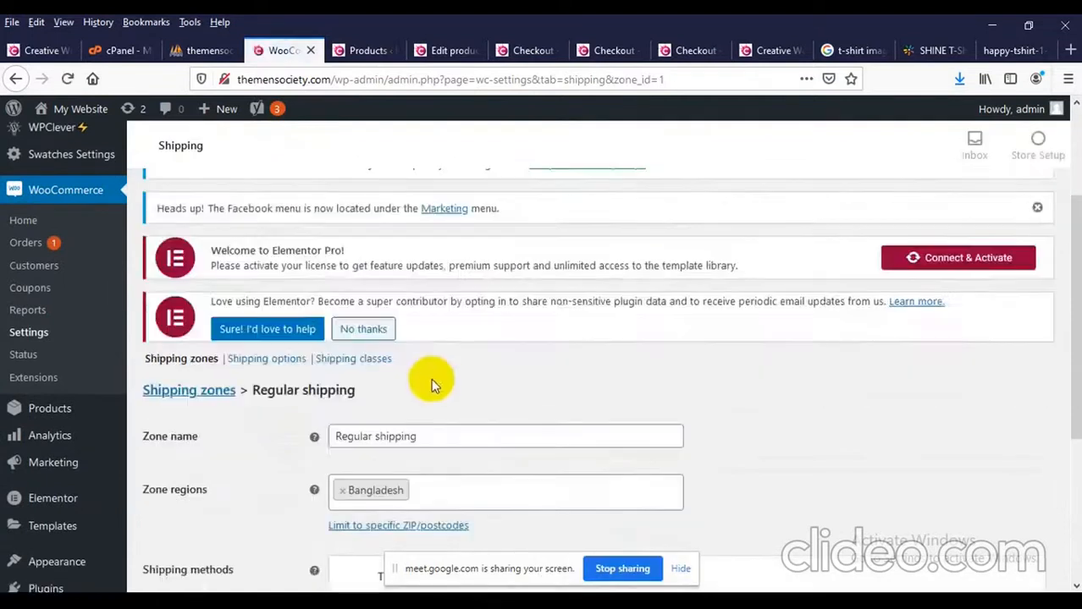
scroll(432, 385, down, 5)
scroll(341, 410, up, 4)
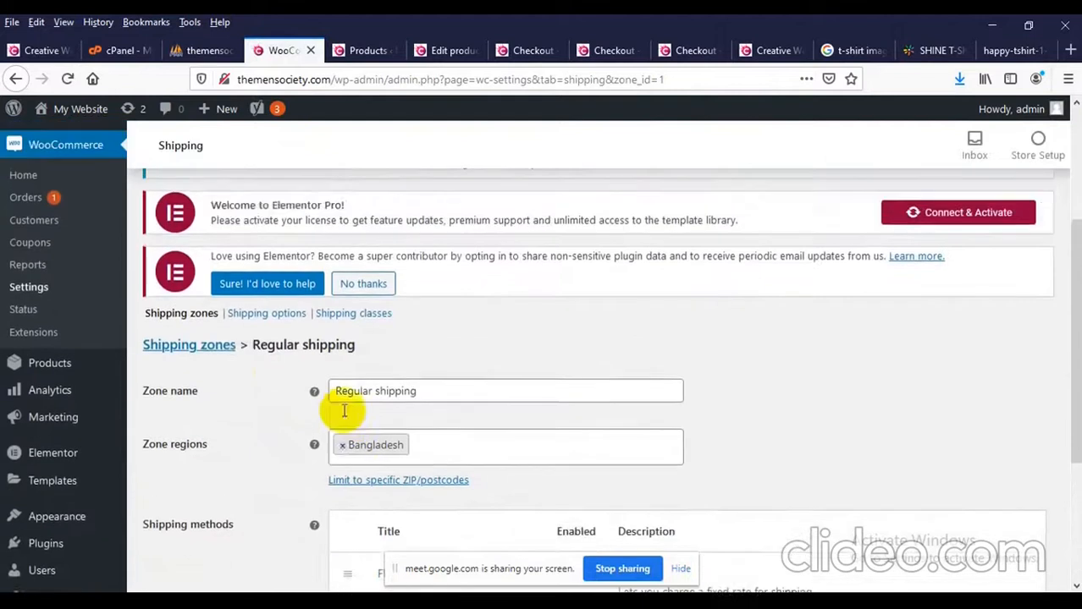
scroll(344, 411, up, 1)
scroll(399, 470, up, 2)
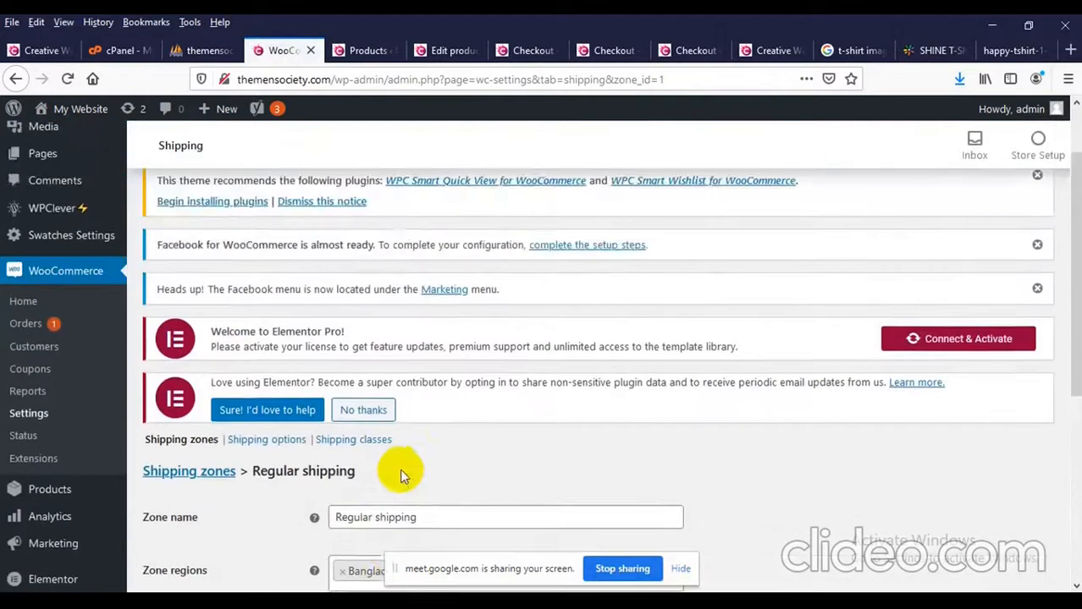
scroll(406, 457, down, 5)
scroll(379, 337, down, 2)
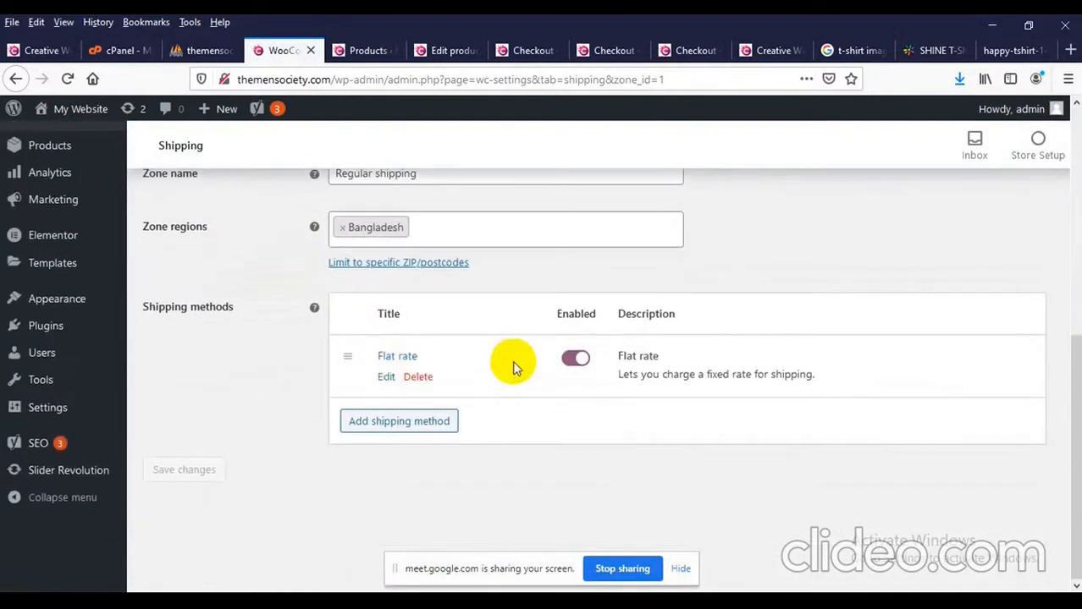
click(385, 375)
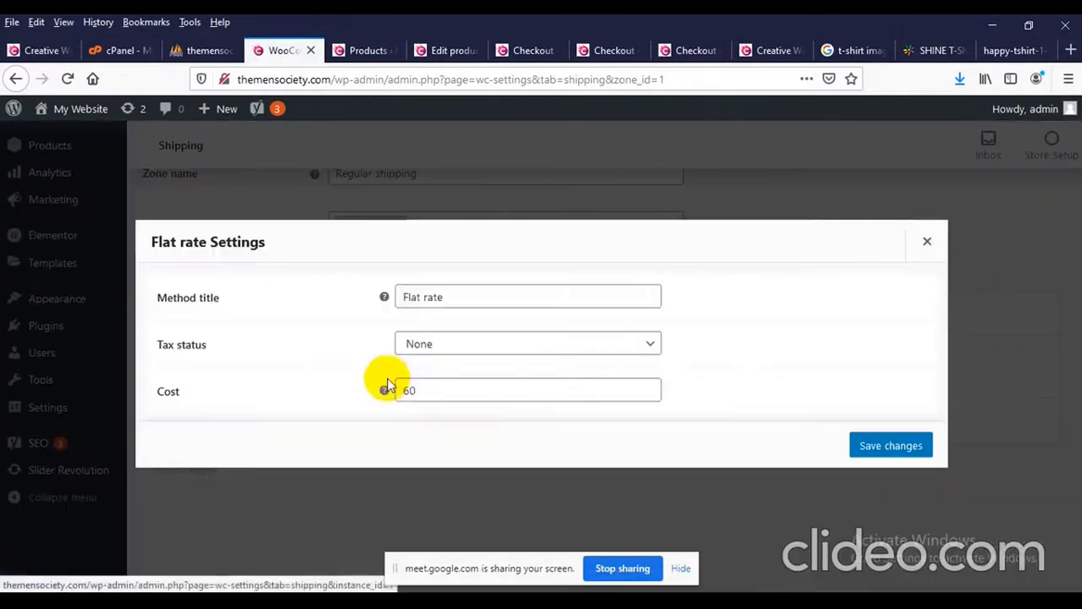
click(923, 242)
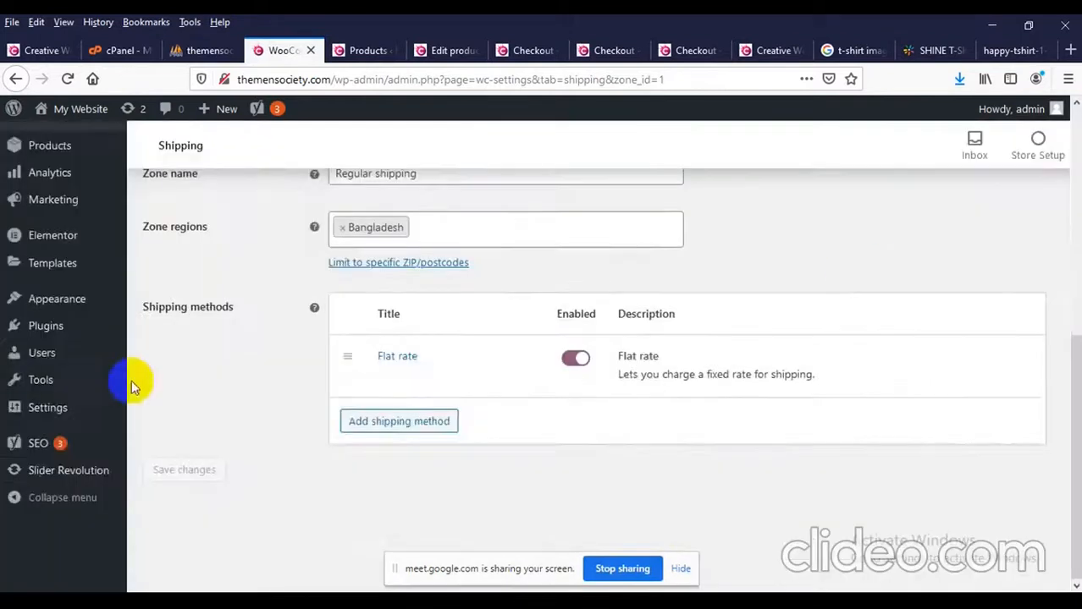
Step: Go to the Shipping options settings page
scroll(237, 367, up, 3)
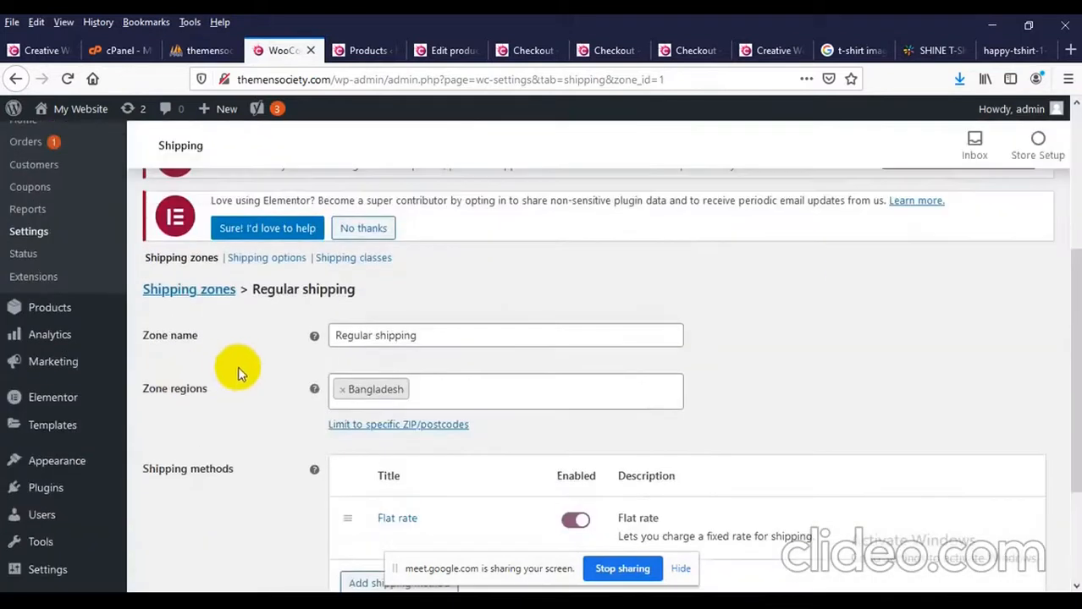
click(266, 259)
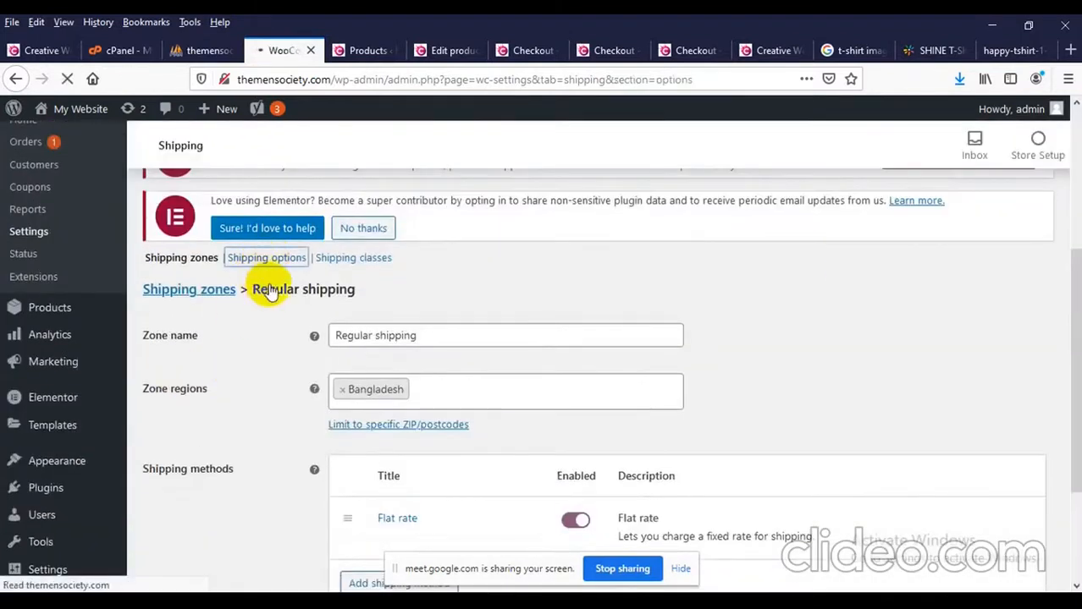
scroll(270, 288, down, 3)
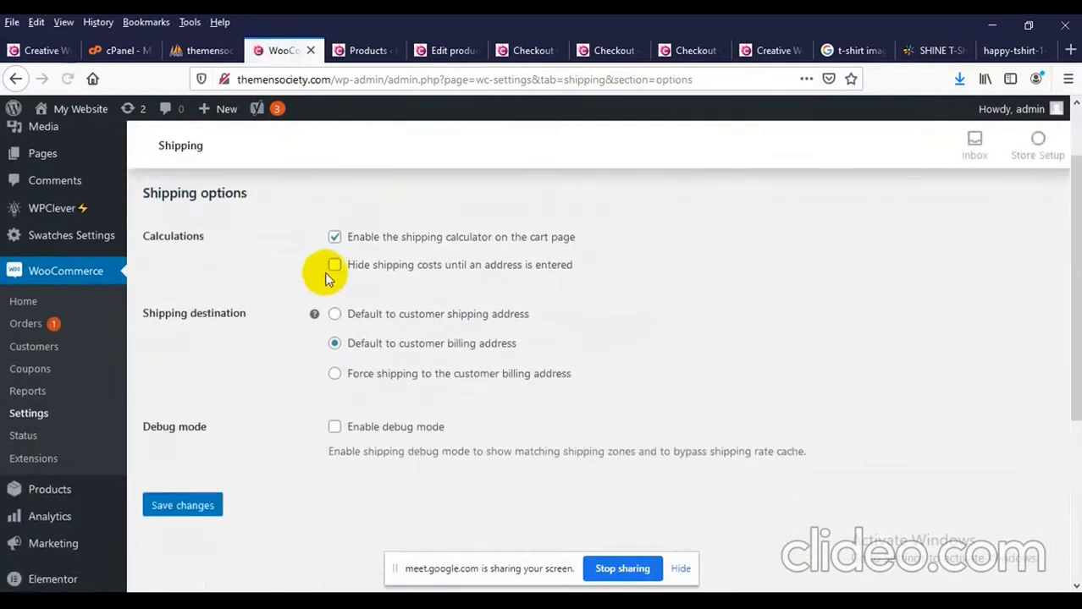
Step: Review the shipping options and the empty Shipping classes list
scroll(455, 254, down, 3)
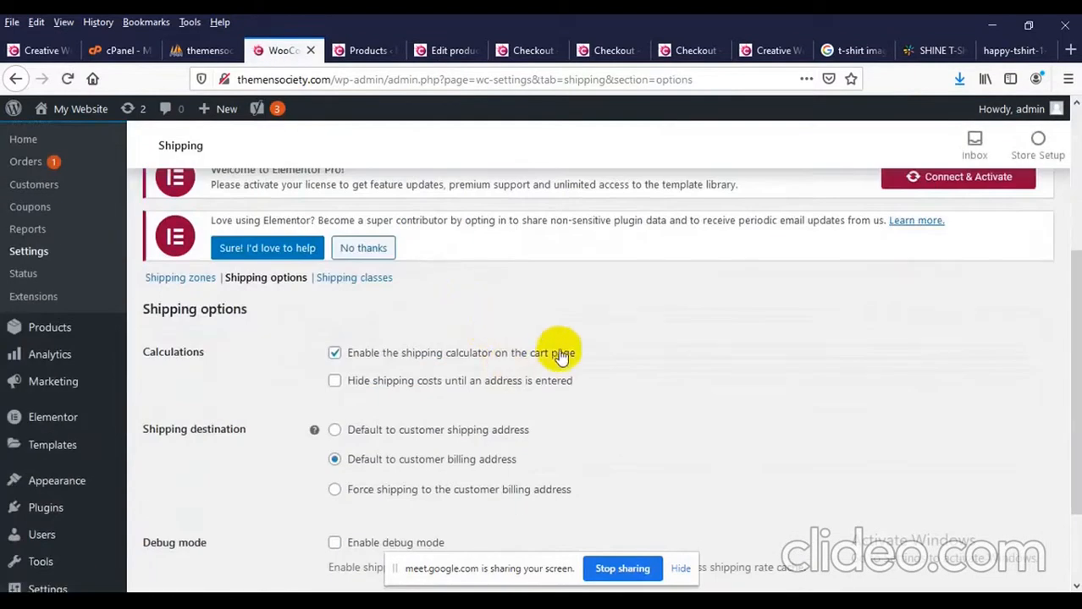
scroll(385, 287, down, 2)
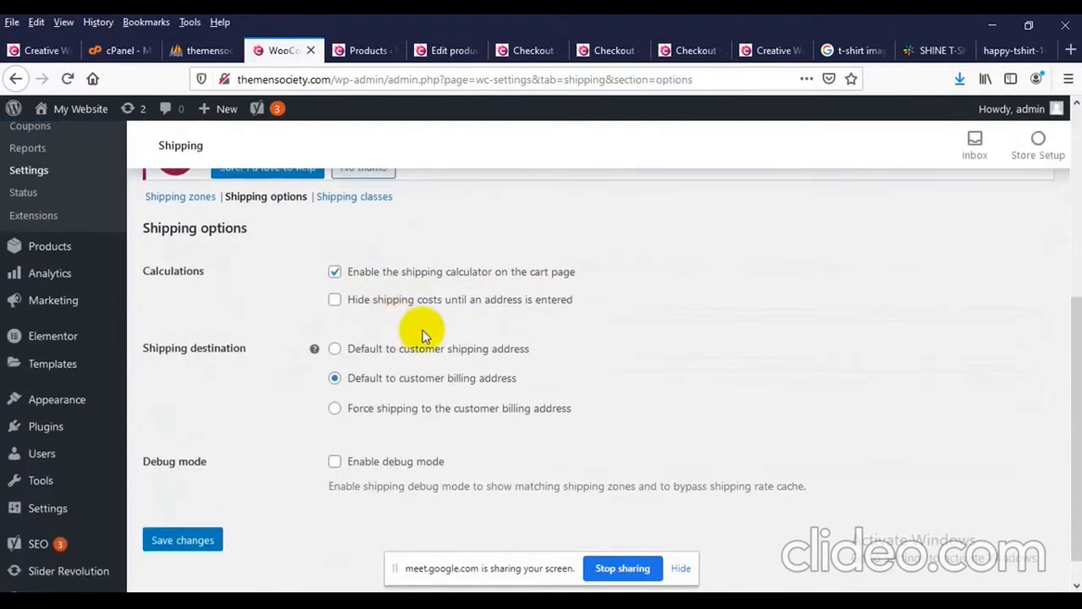
scroll(423, 334, up, 3)
click(352, 359)
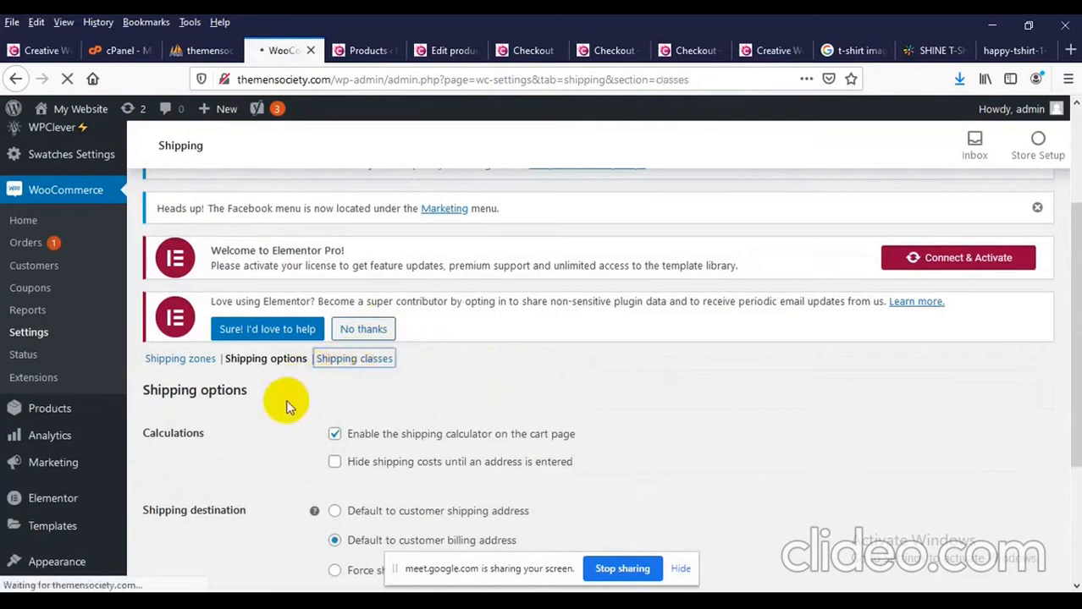
scroll(297, 393, down, 3)
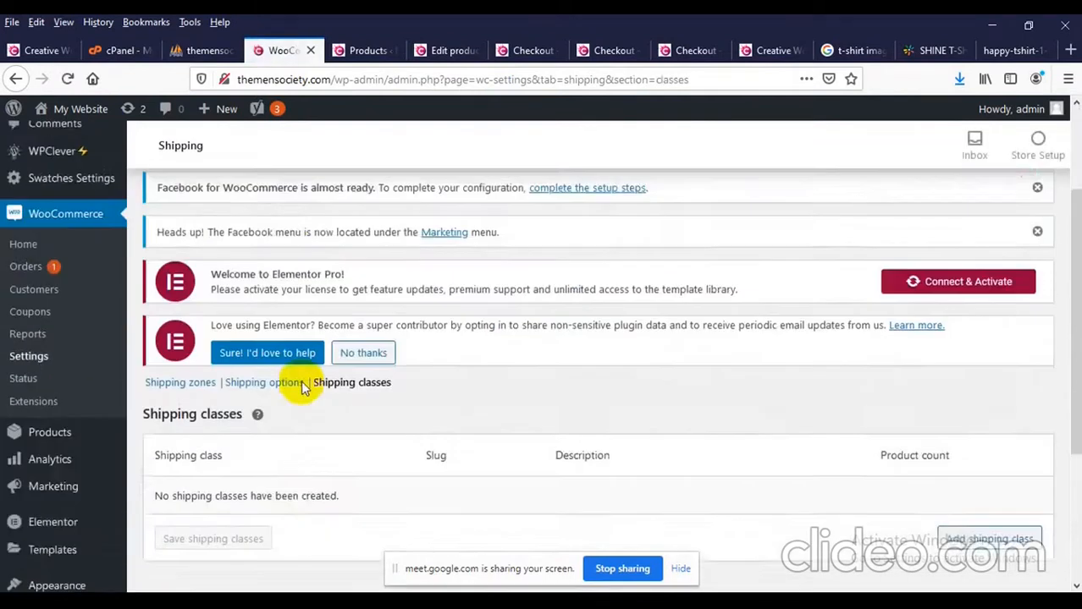
scroll(296, 383, down, 2)
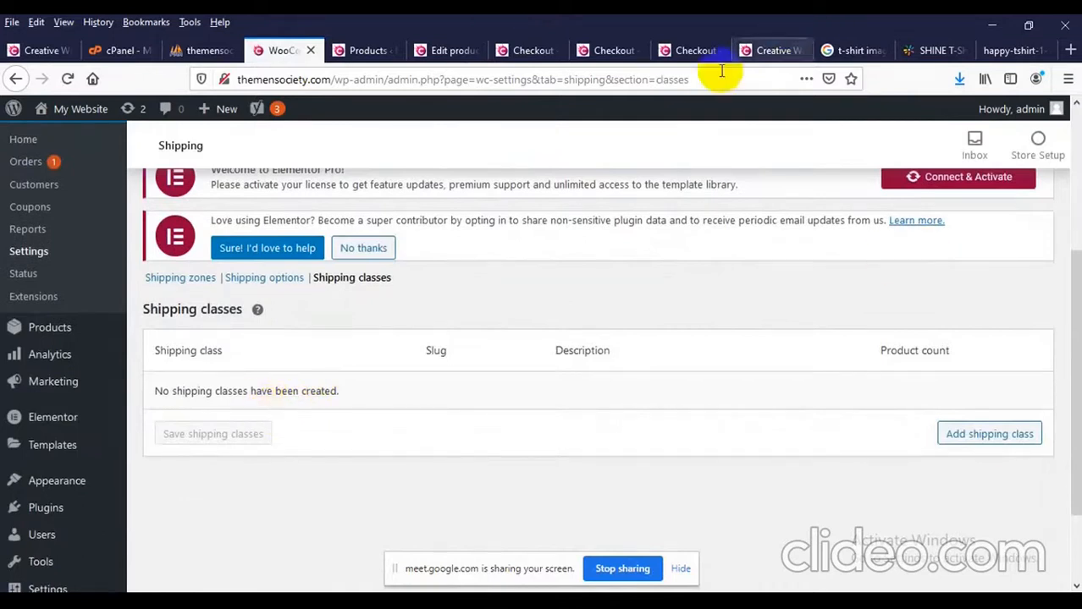
Step: Look over the checkout page, then close it to return to the homepage
click(682, 51)
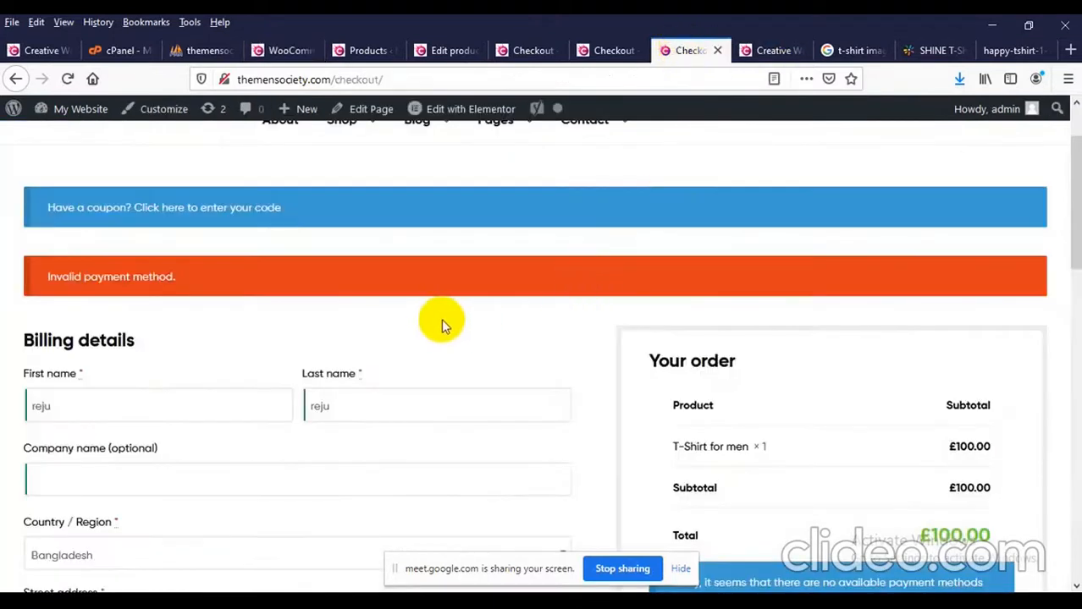
scroll(382, 377, down, 3)
scroll(382, 380, down, 1)
scroll(383, 379, up, 1)
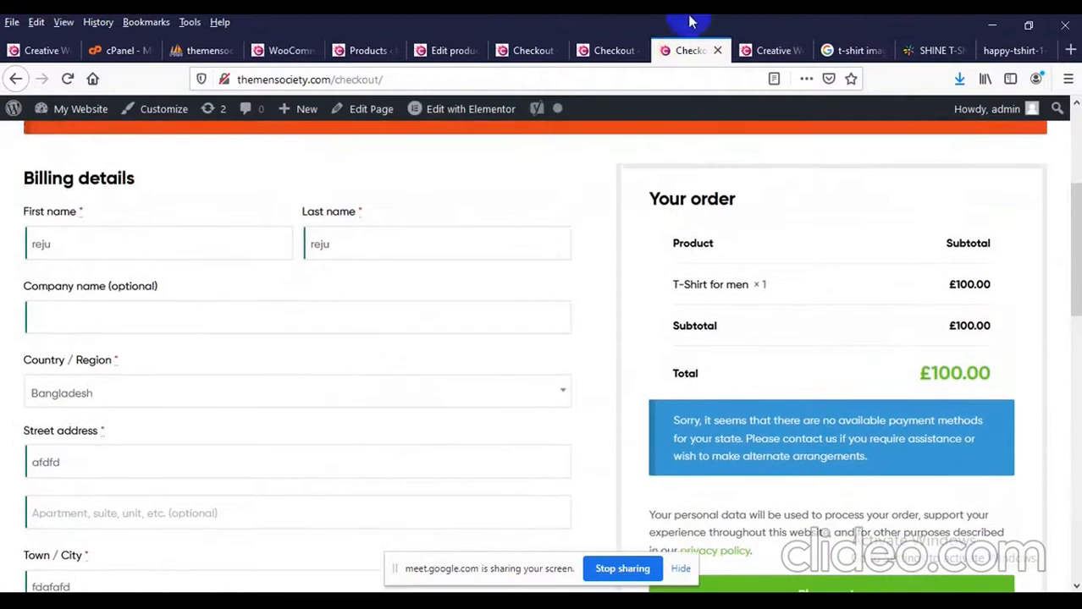
click(715, 53)
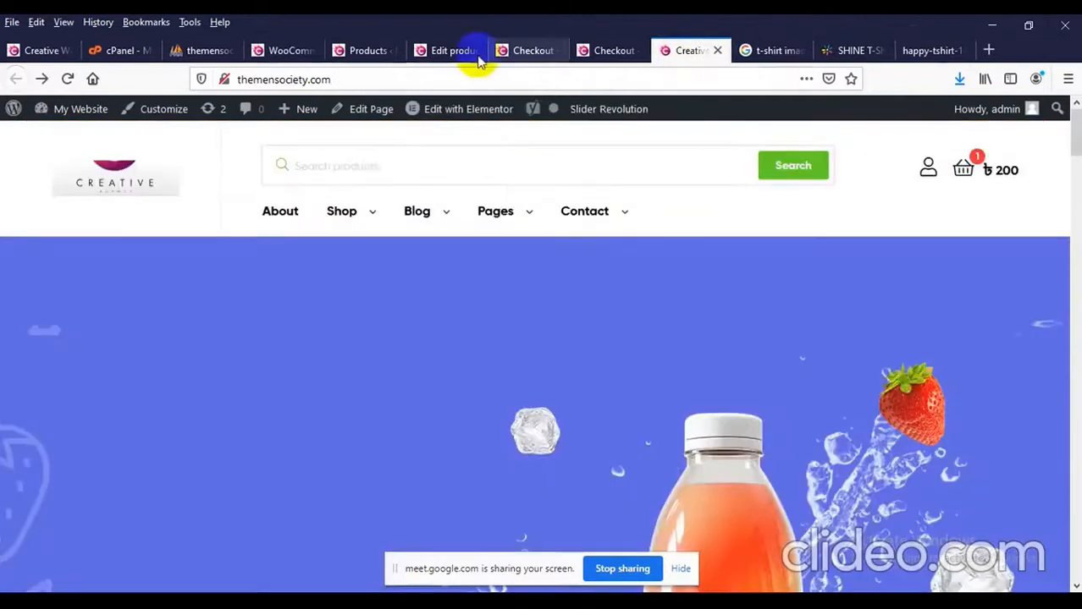
Step: Load the site in a new private browsing window
click(1066, 78)
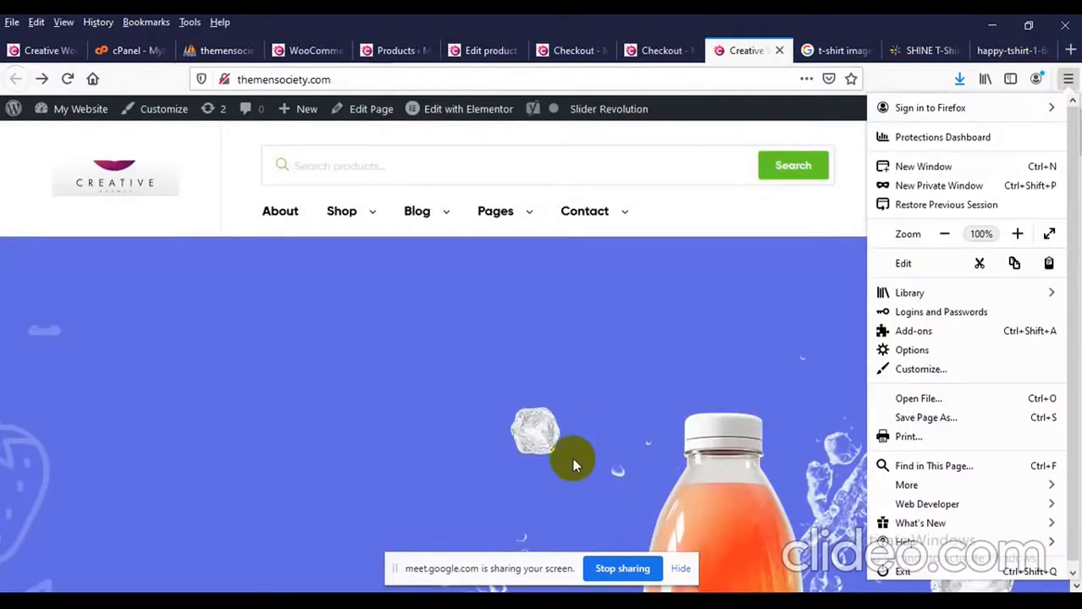
click(909, 185)
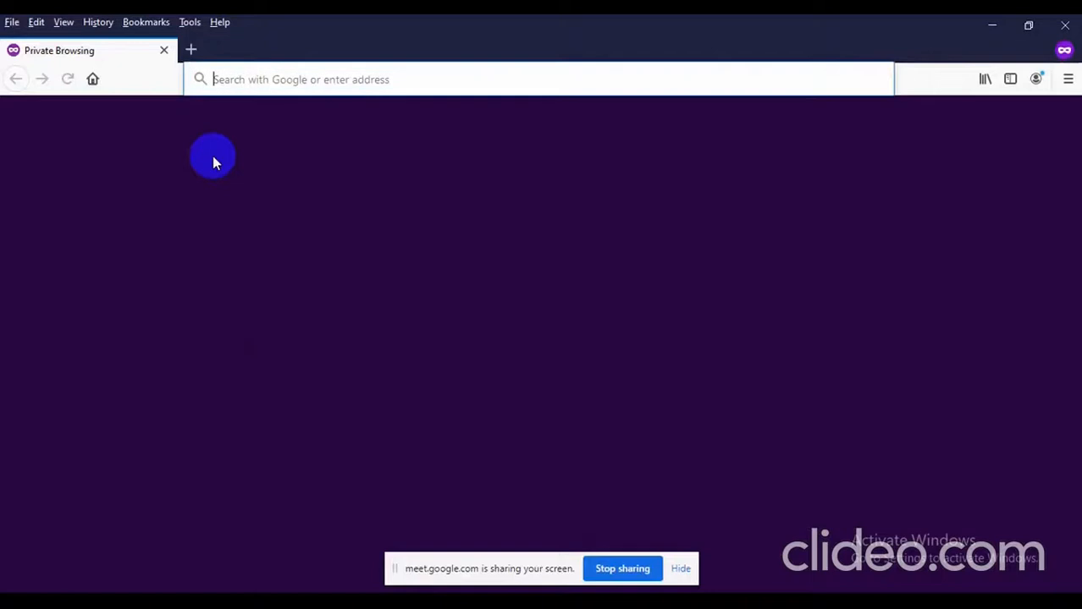
text(themensociety.com/)
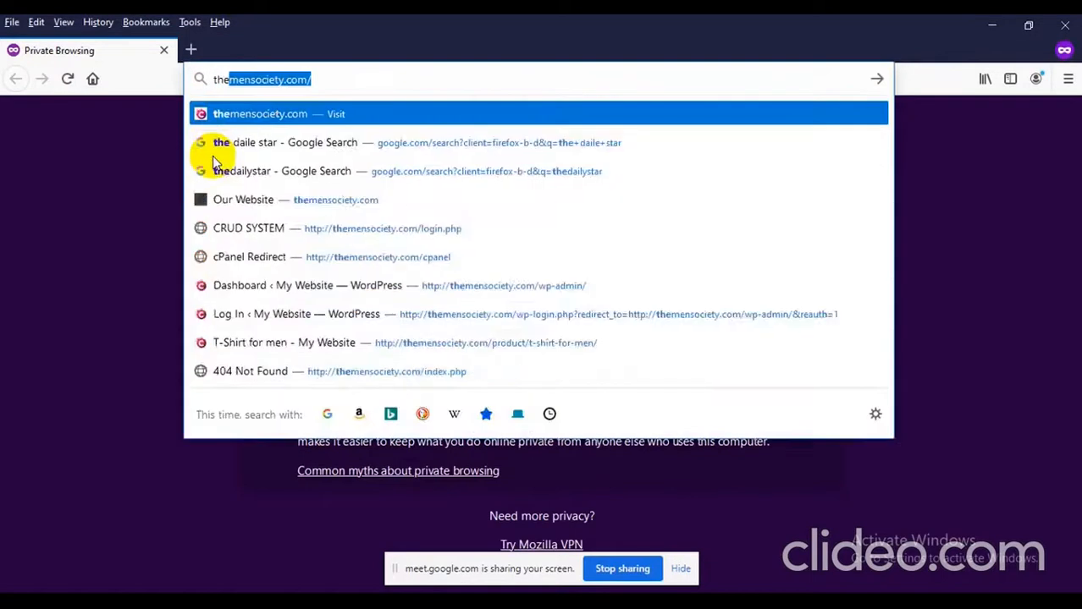
key(Return)
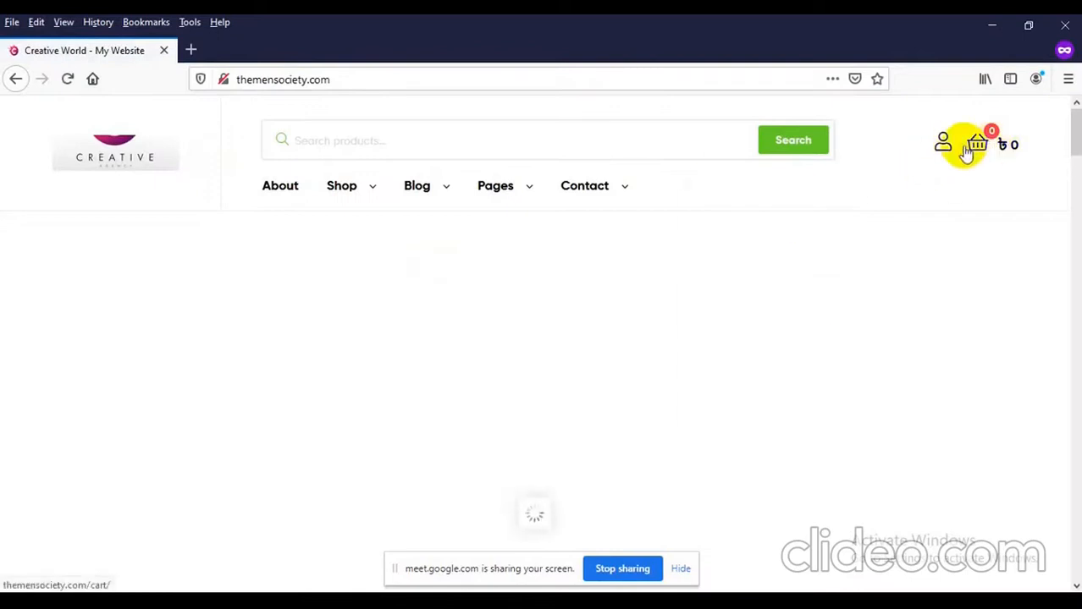
Step: Scroll to Featured Products and add T-Shirt for men to the cart
scroll(517, 307, down, 2)
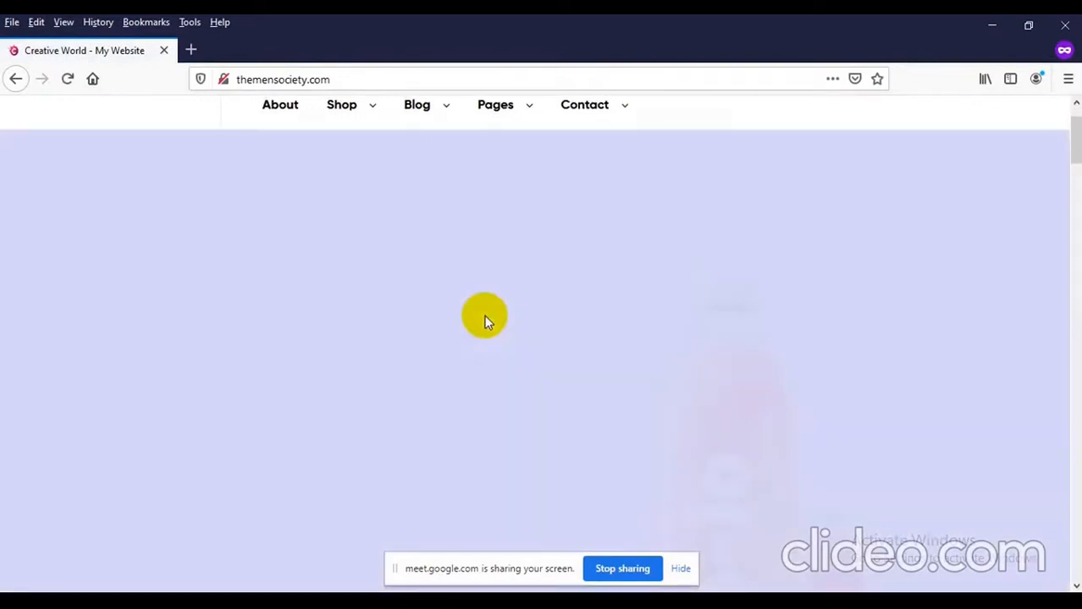
scroll(483, 316, down, 5)
scroll(483, 315, down, 7)
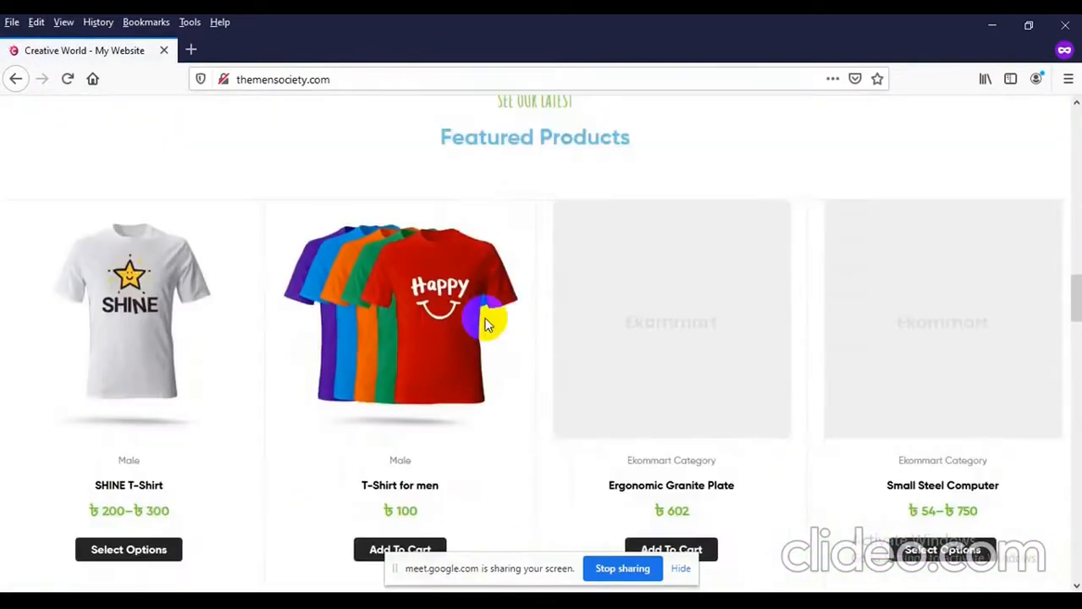
scroll(122, 366, down, 1)
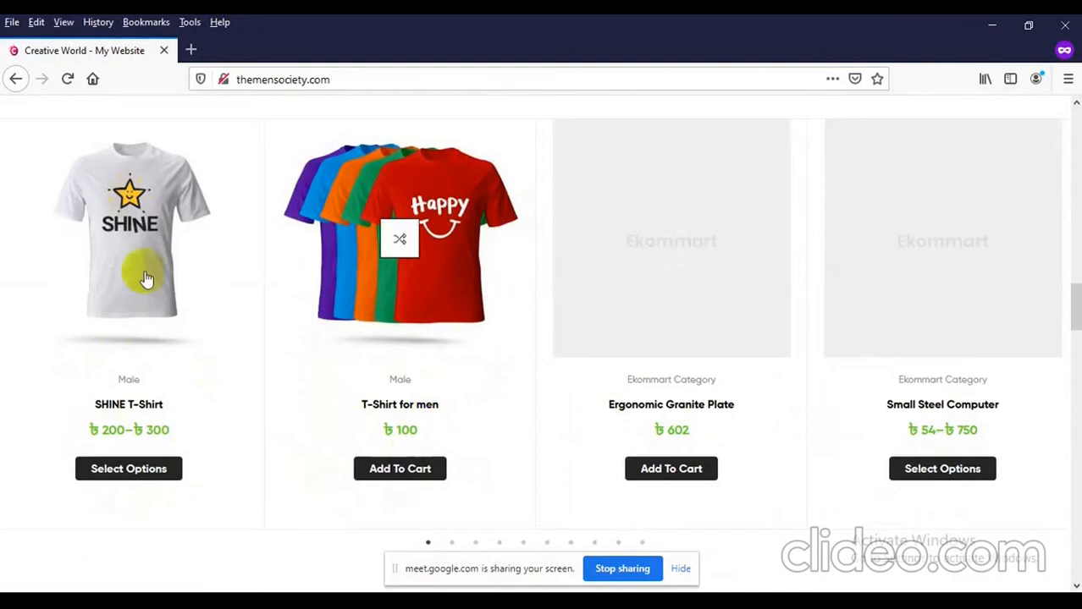
click(407, 472)
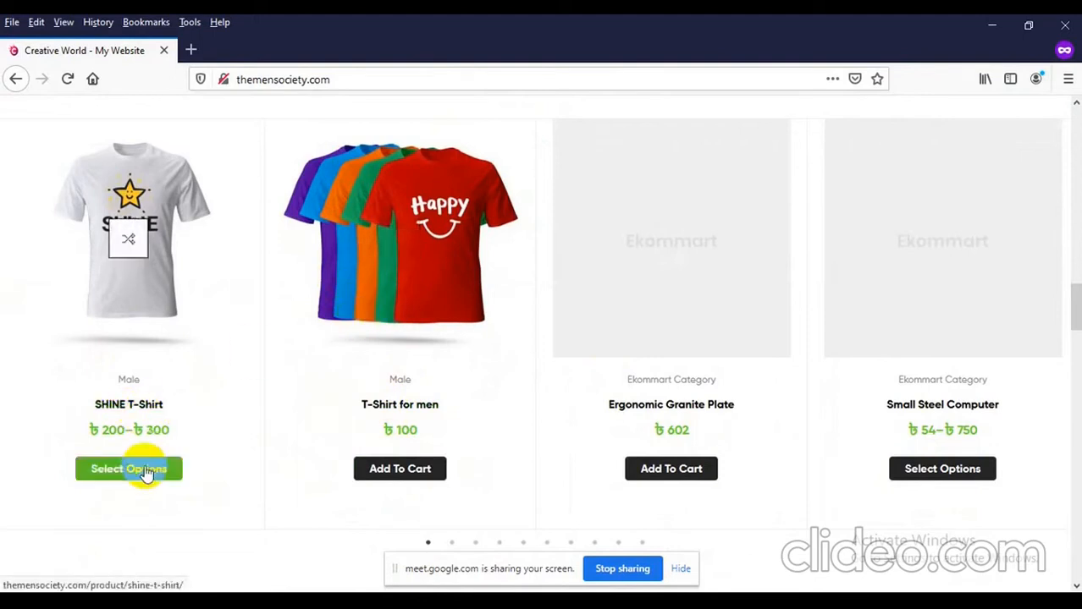
Step: Check out T-Shirt for men, confirming ৳100 plus ৳60 flat-rate shipping totals ৳160
click(368, 476)
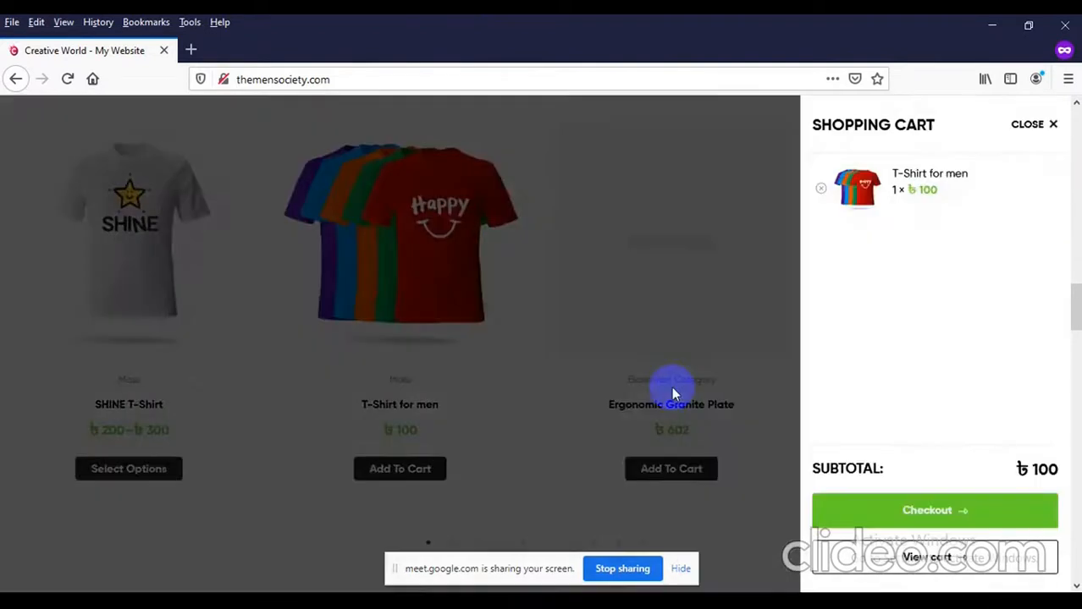
click(905, 512)
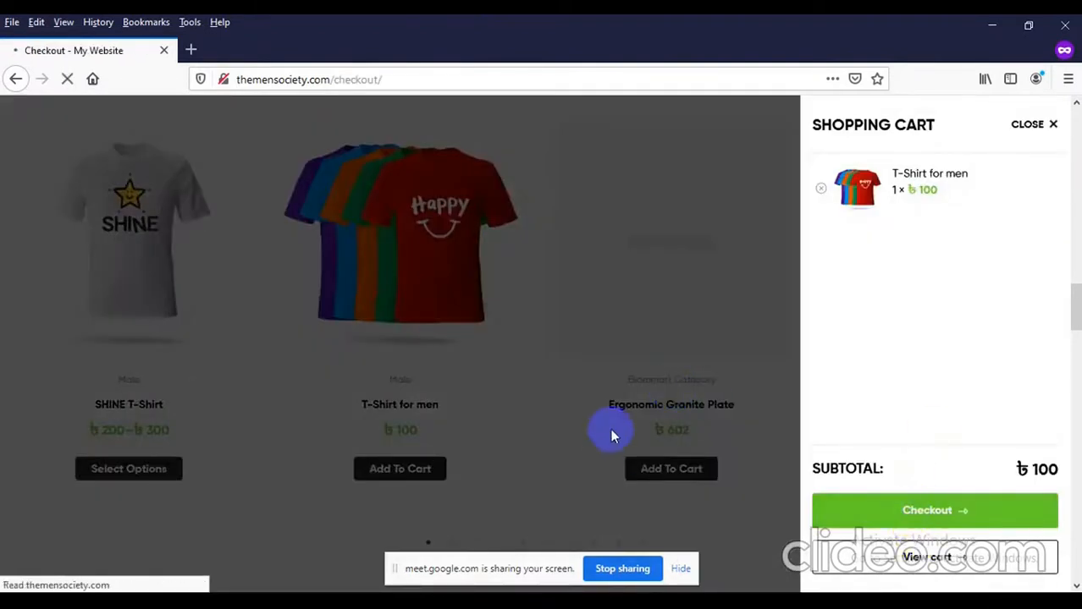
scroll(622, 430, down, 2)
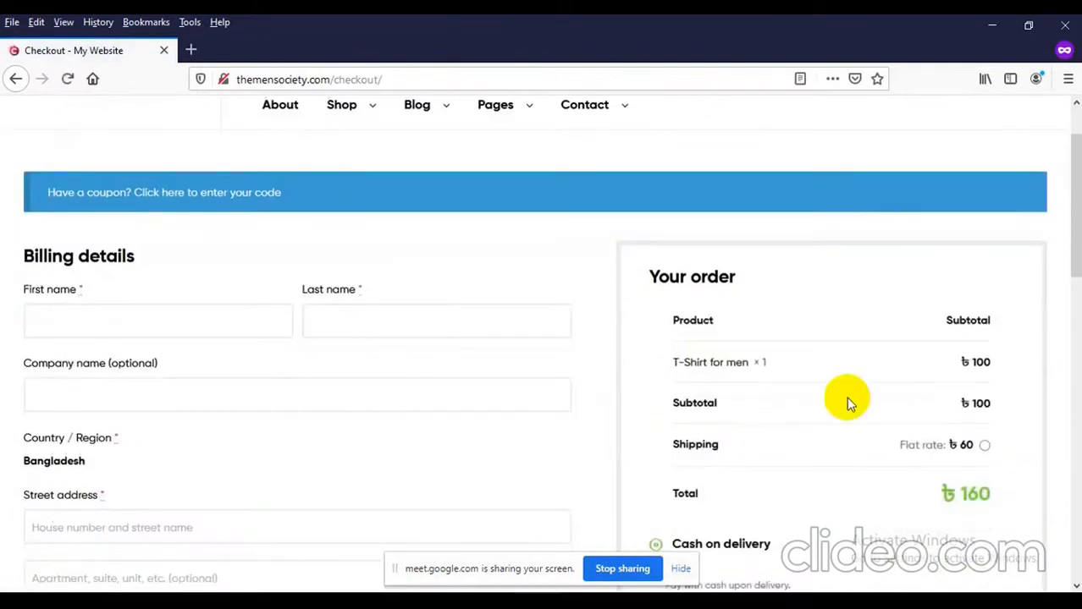
scroll(845, 398, down, 2)
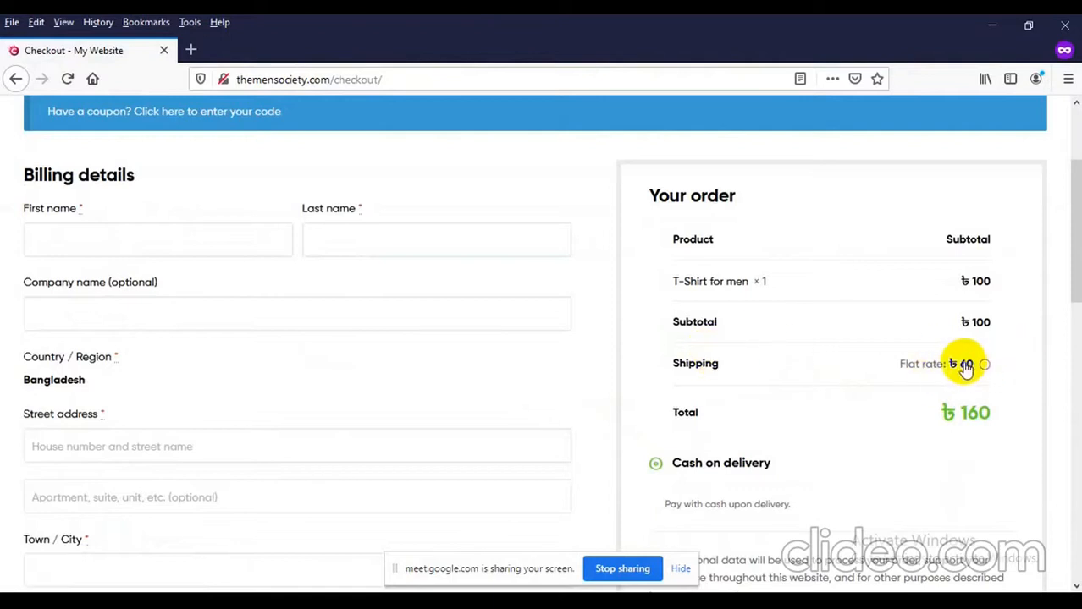
drag(653, 412, 952, 414)
scroll(952, 415, down, 4)
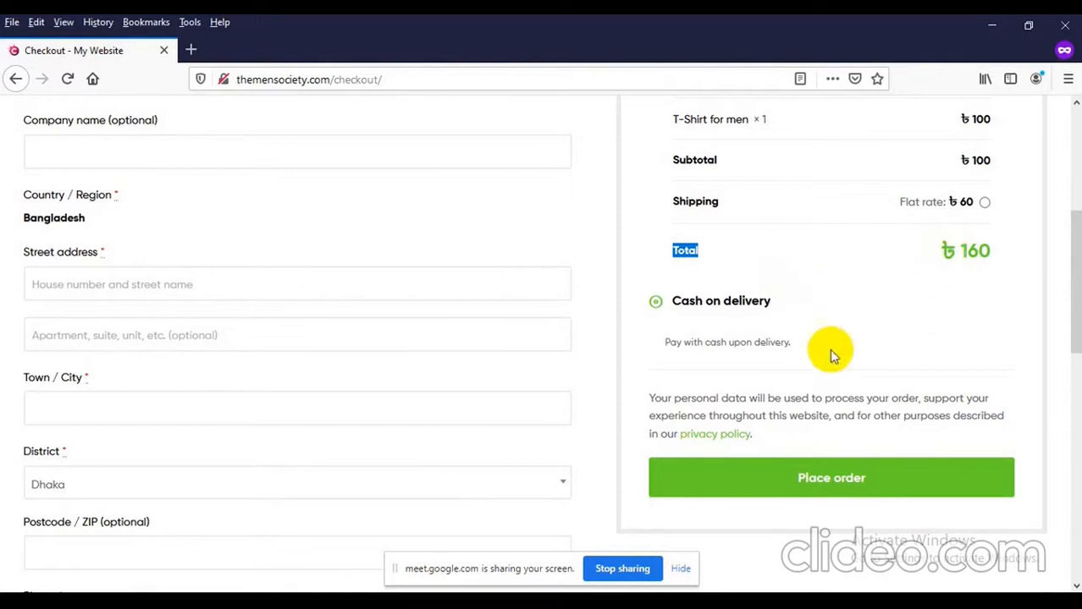
Step: Close the private checkout window
click(1064, 22)
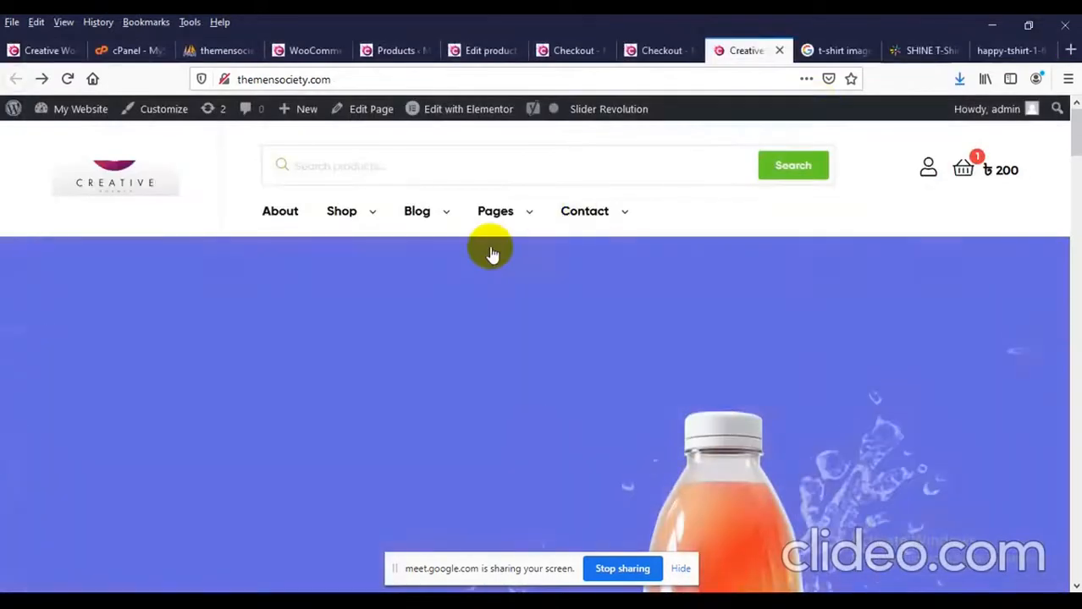
mouse_move(621, 233)
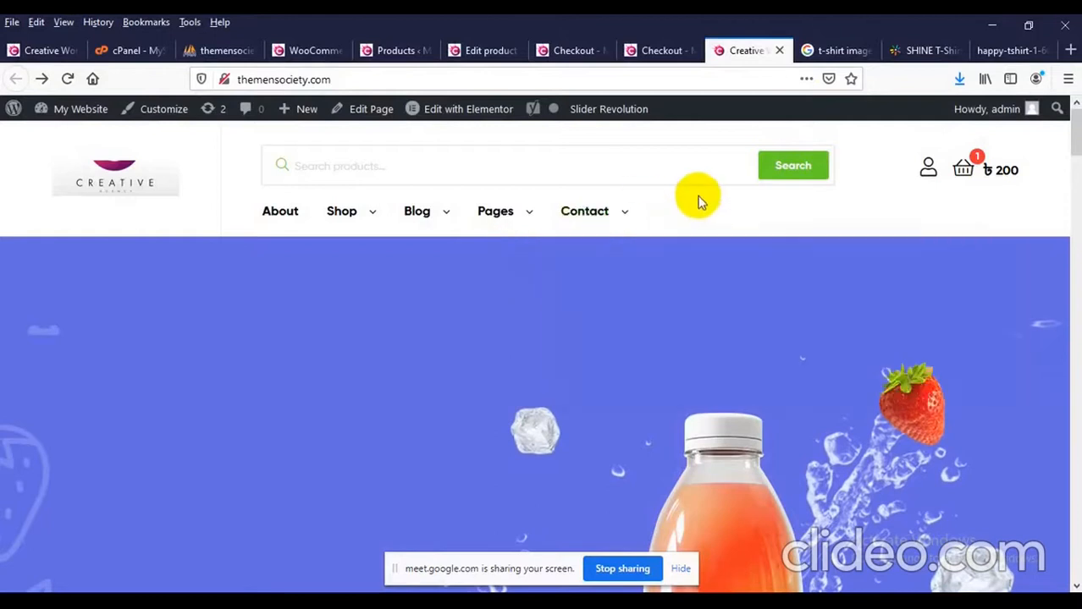
drag(651, 207, 240, 222)
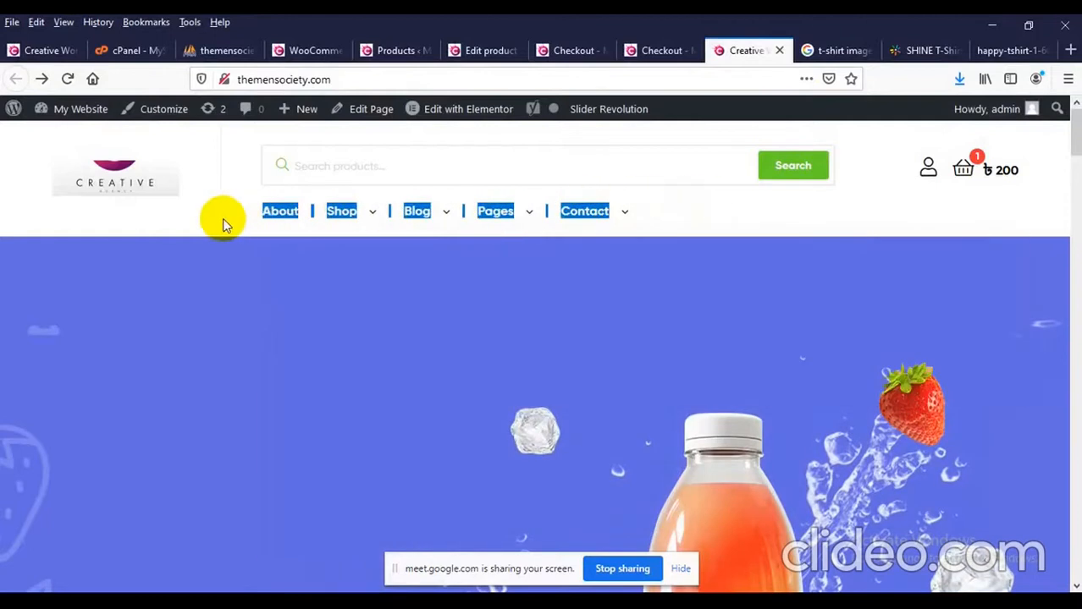
click(224, 224)
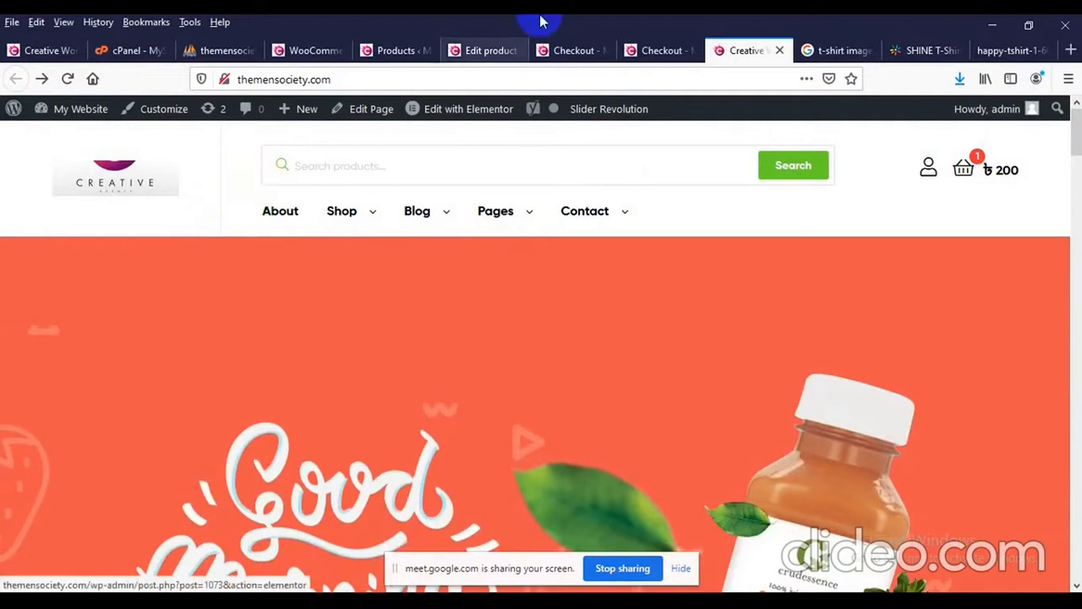
Step: Move through the admin tabs to WooCommerce's Shipping classes settings
click(478, 50)
click(406, 50)
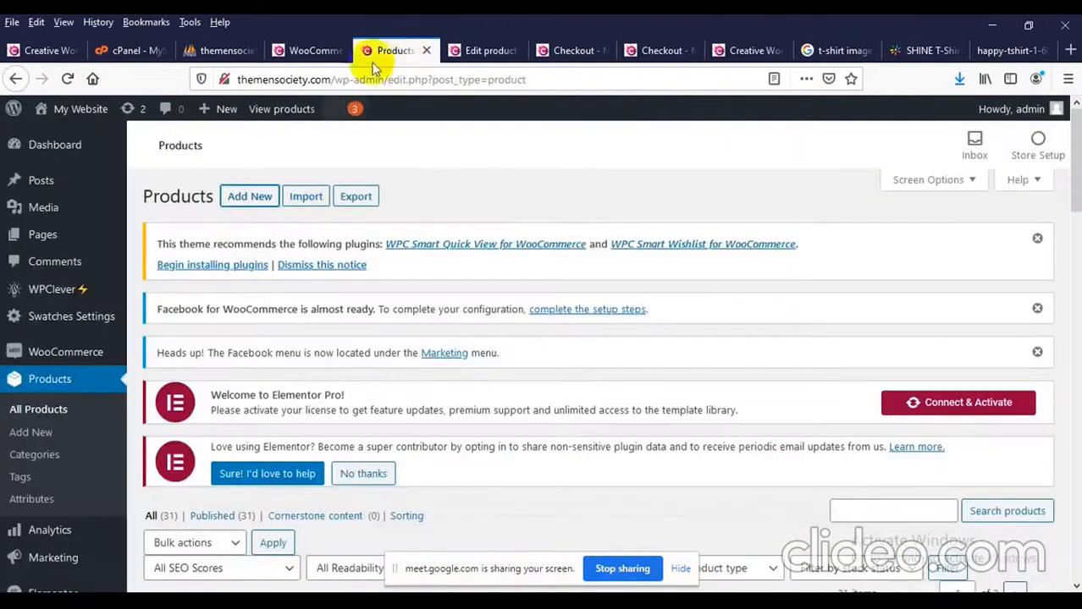
click(296, 50)
scroll(218, 271, down, 1)
scroll(218, 284, up, 3)
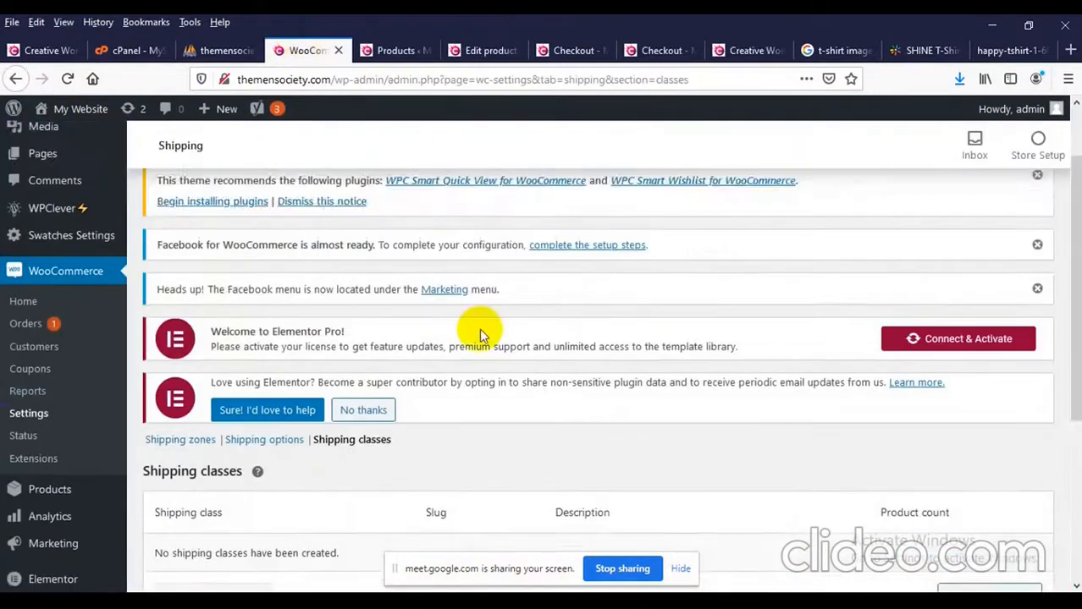
scroll(170, 339, down, 1)
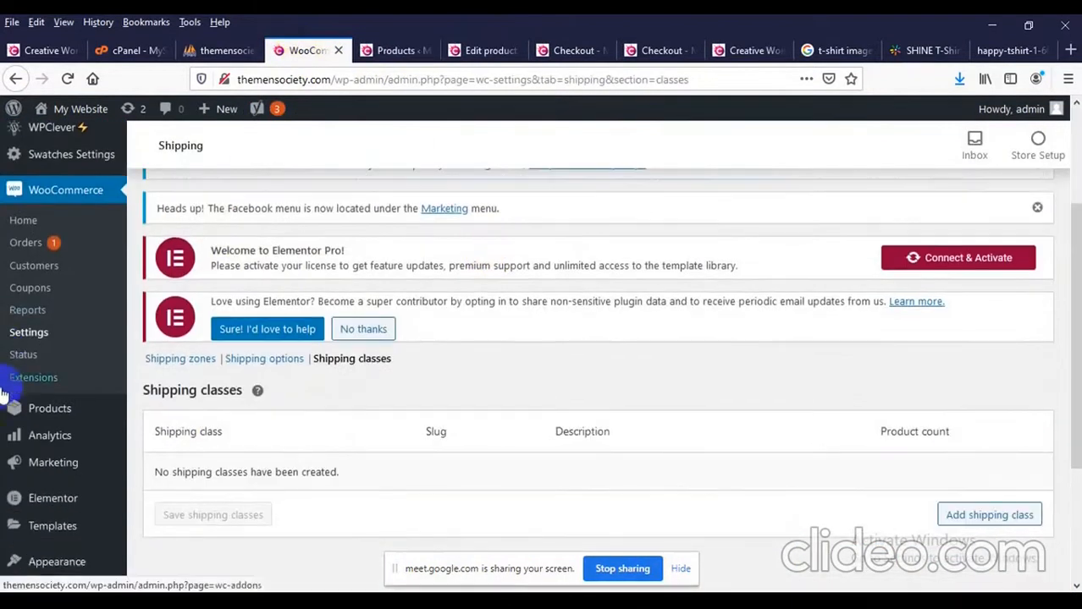
Step: Start a new WooCommerce coupon and inspect its discount type and amount fields
click(30, 288)
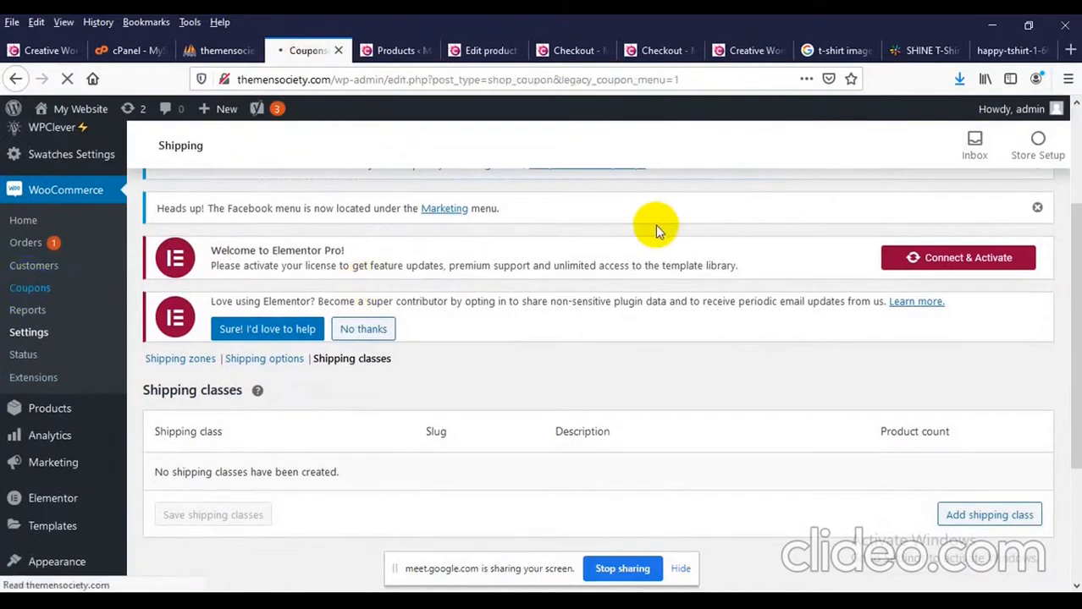
scroll(653, 227, down, 5)
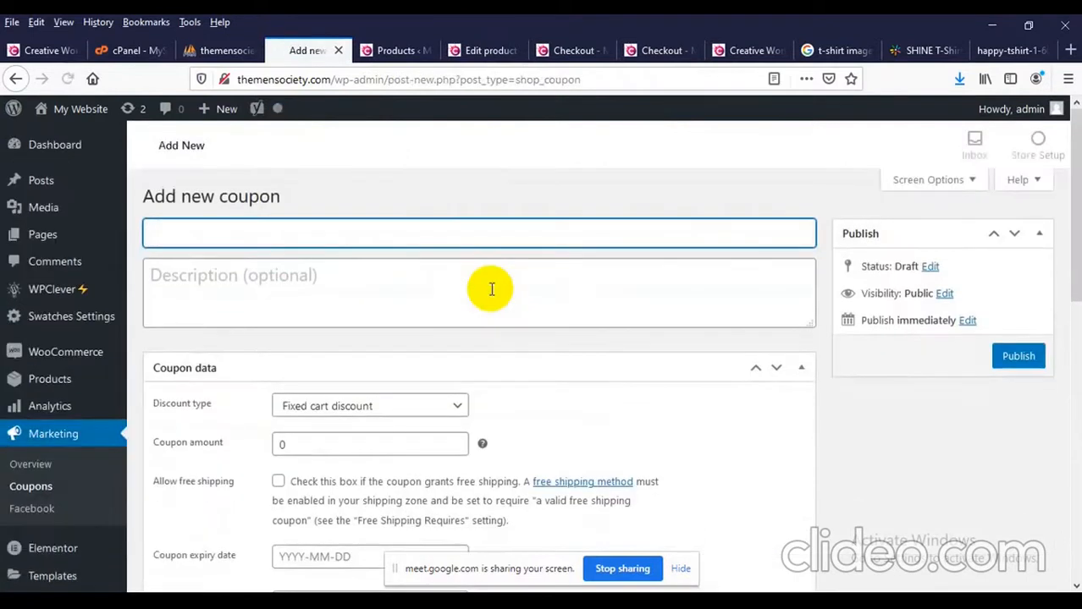
scroll(489, 288, down, 5)
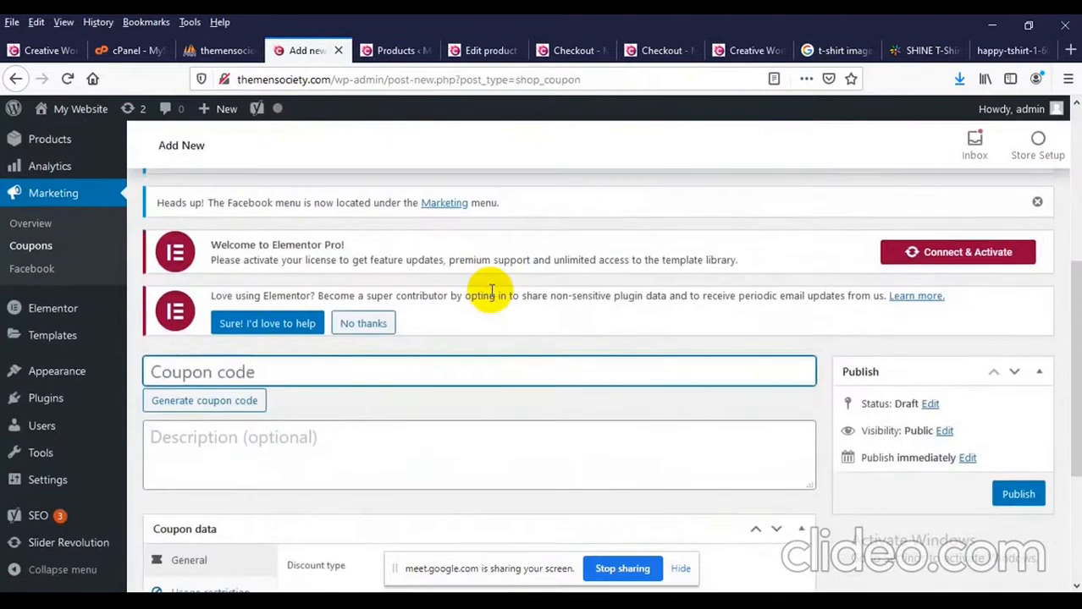
scroll(491, 291, down, 2)
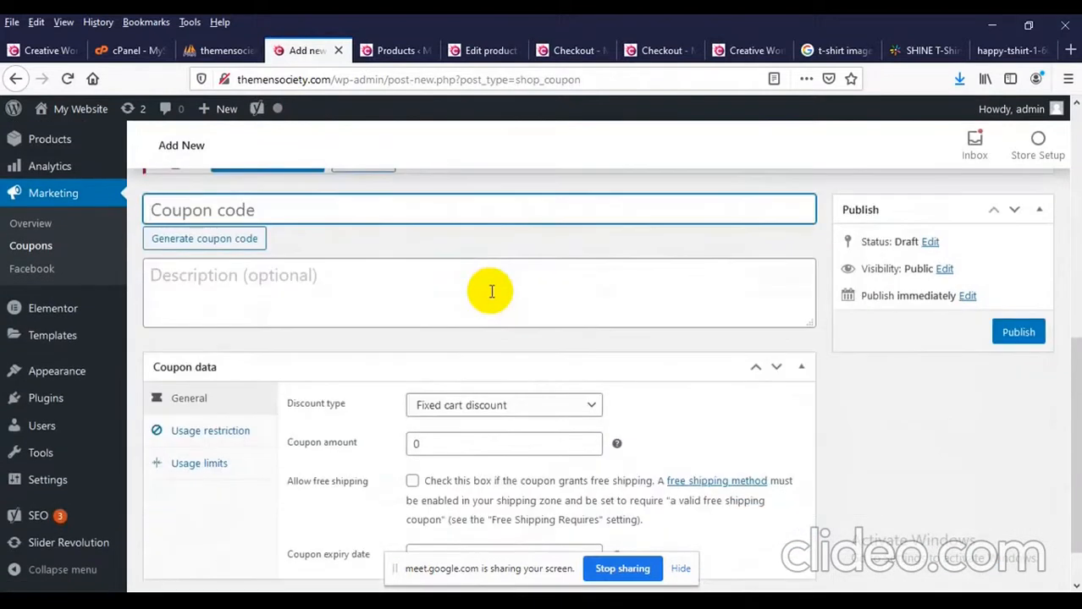
click(474, 415)
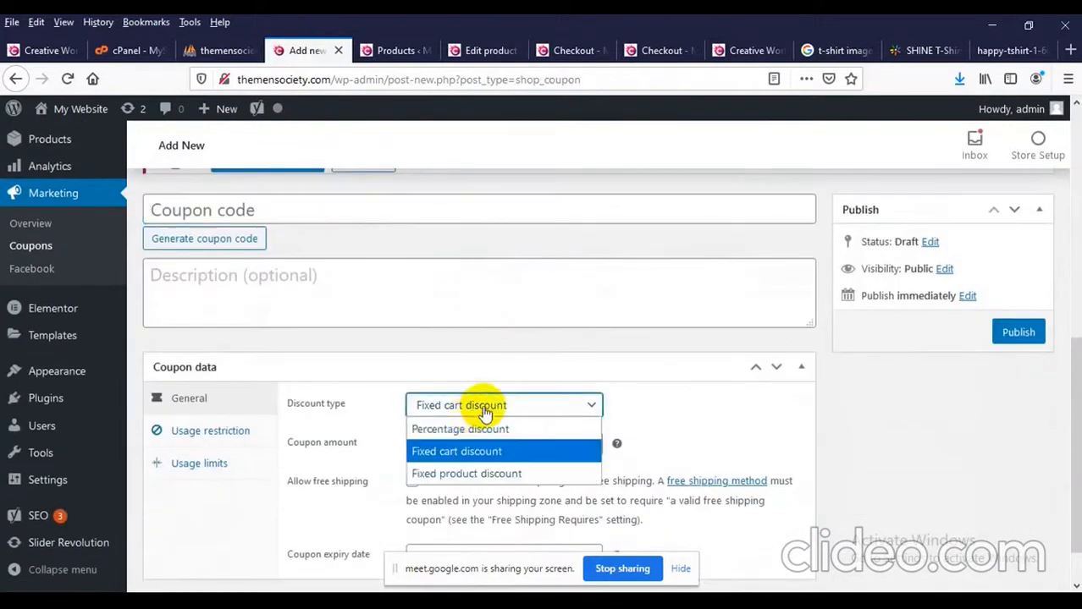
click(314, 443)
click(450, 440)
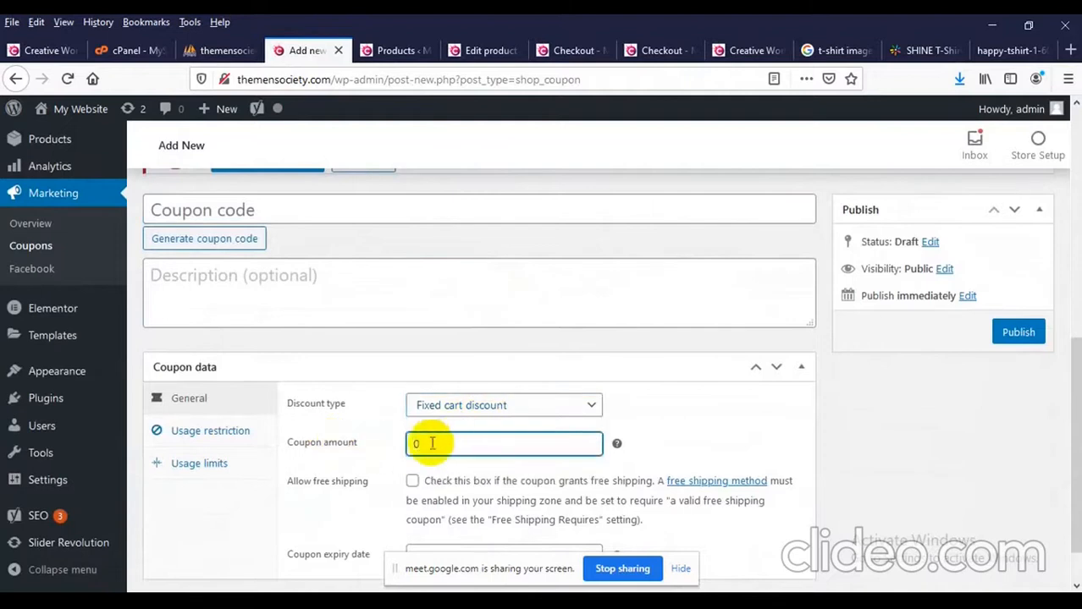
scroll(296, 427, down, 1)
scroll(210, 434, up, 5)
scroll(212, 431, down, 2)
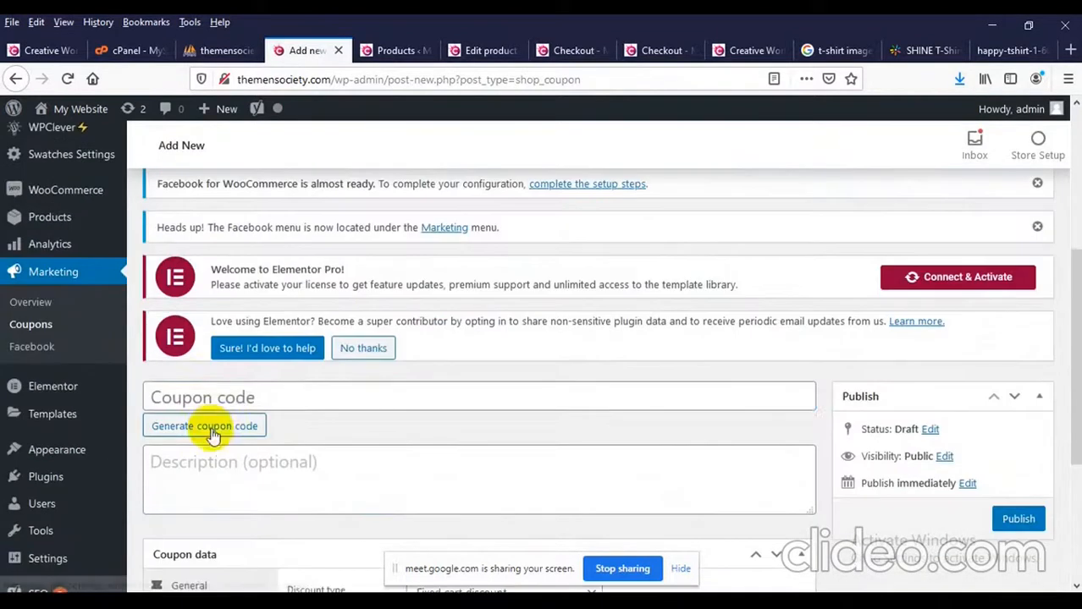
Step: Enter coupon code 123, keep Fixed cart discount and set the amount to 30
click(233, 401)
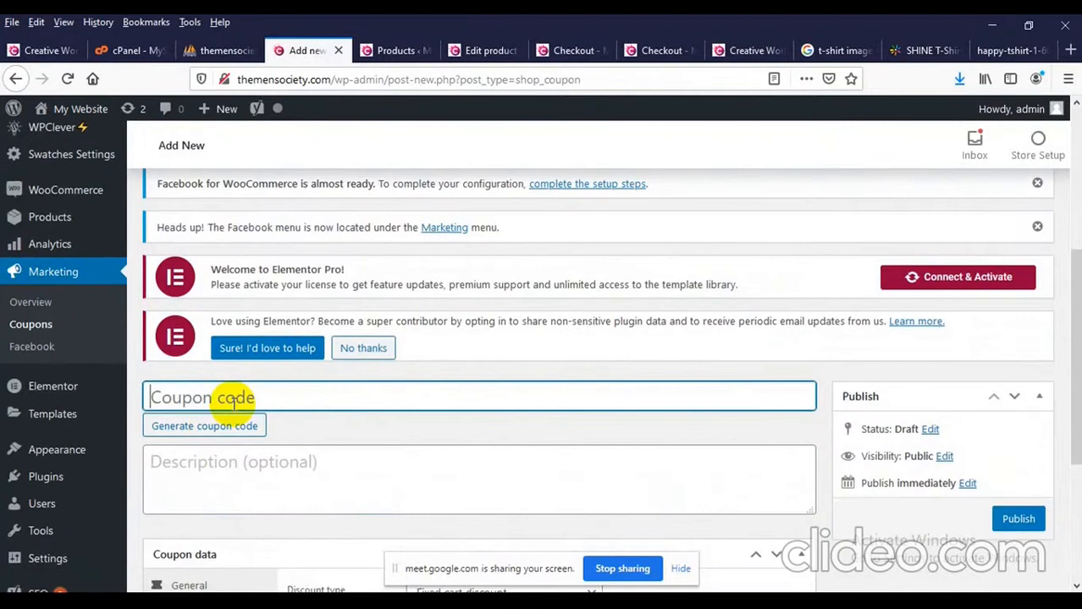
scroll(245, 377, down, 2)
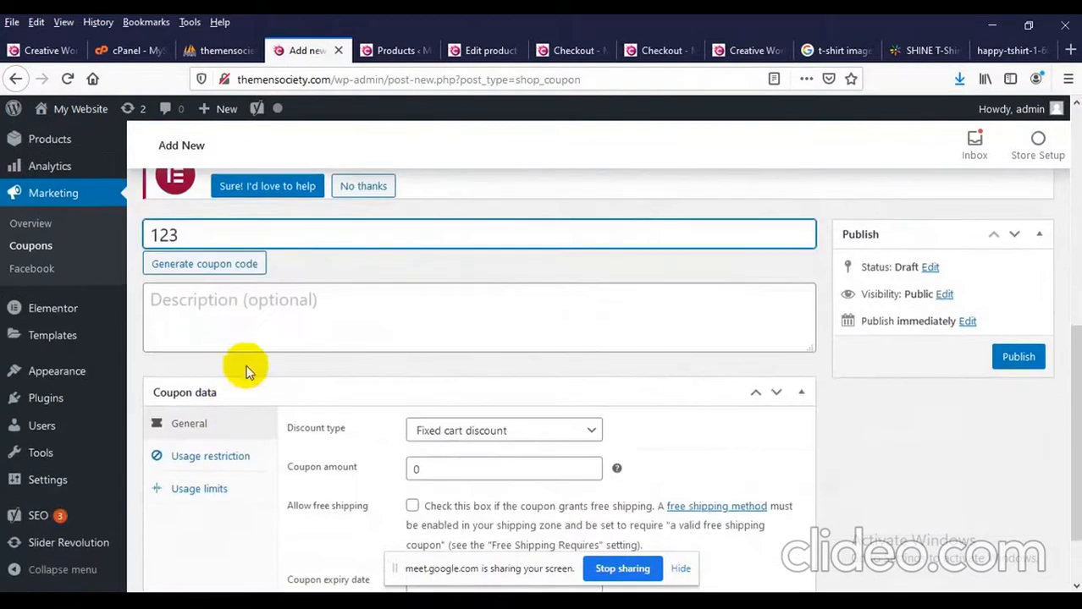
click(208, 318)
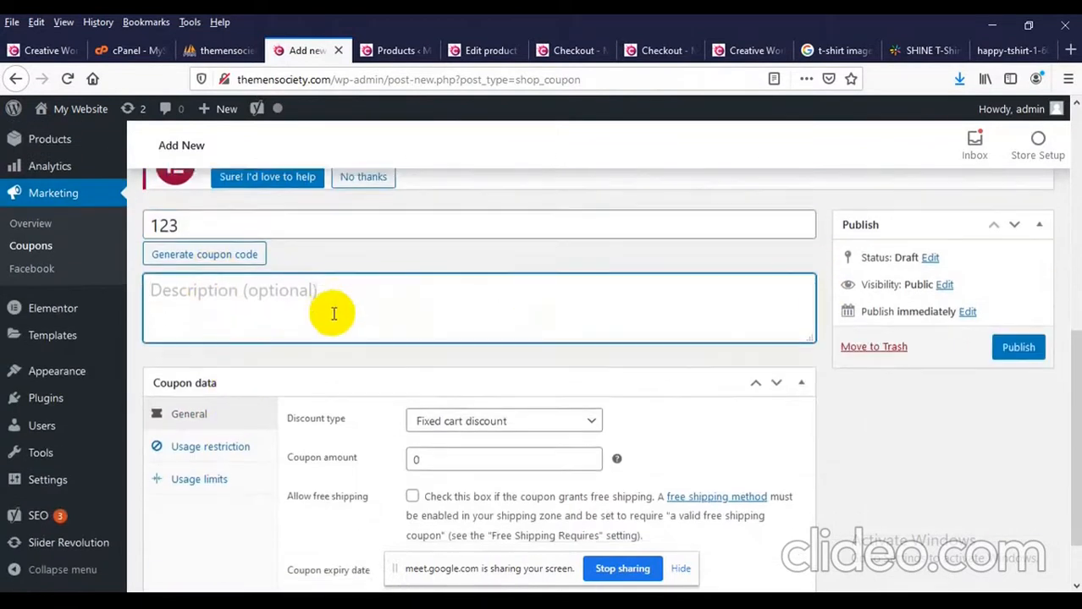
scroll(331, 309, down, 1)
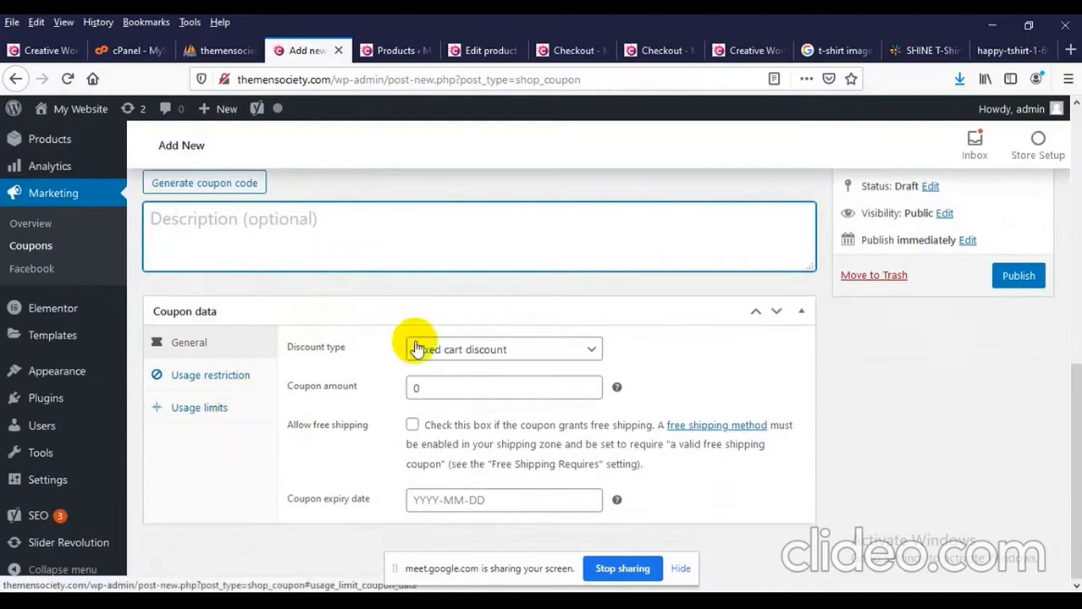
click(471, 353)
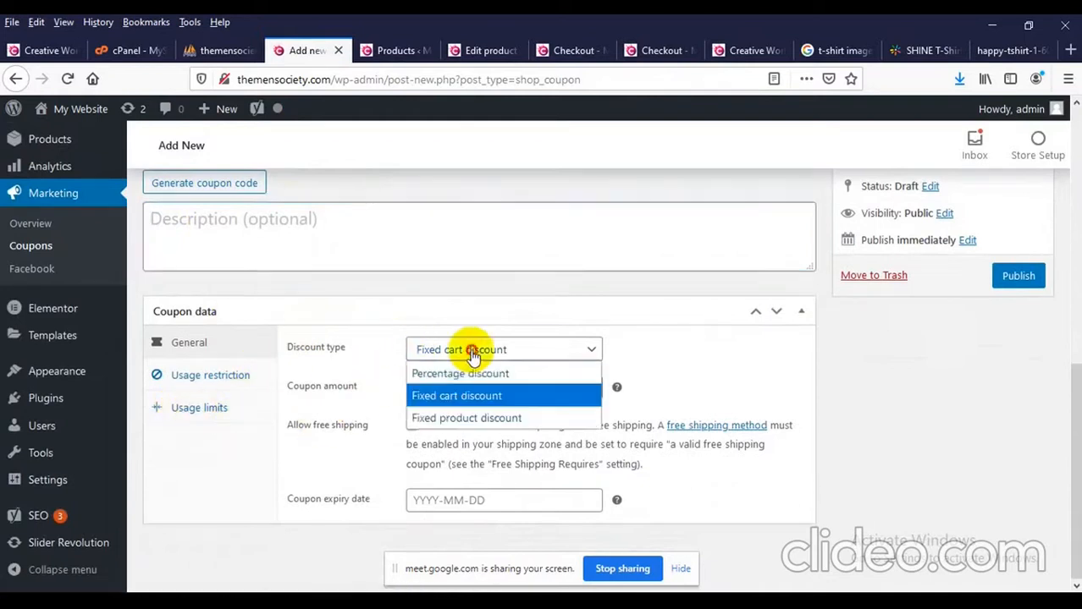
click(454, 404)
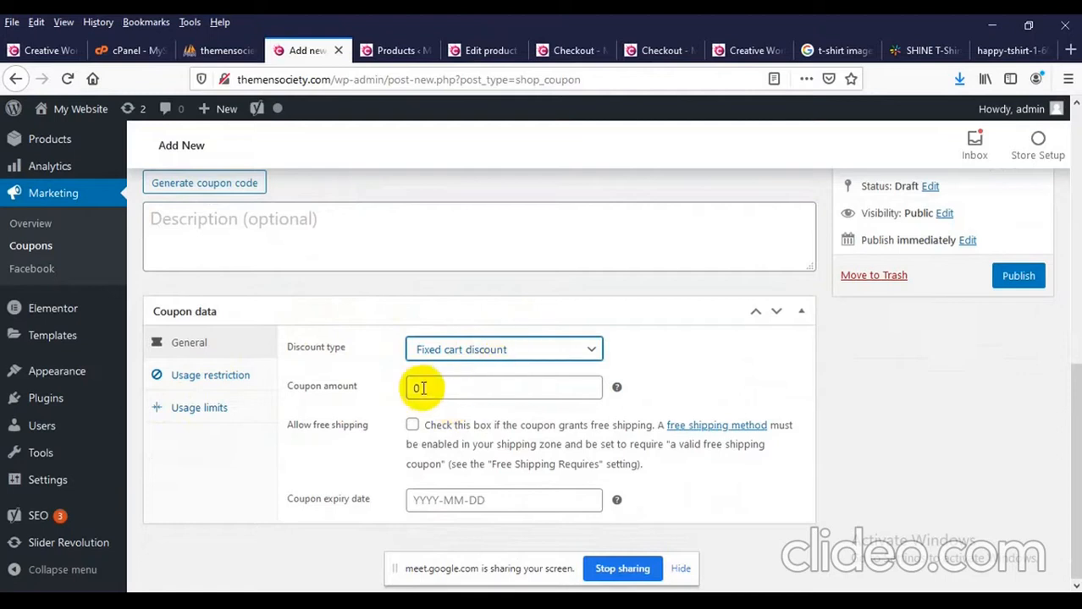
double_click(418, 388)
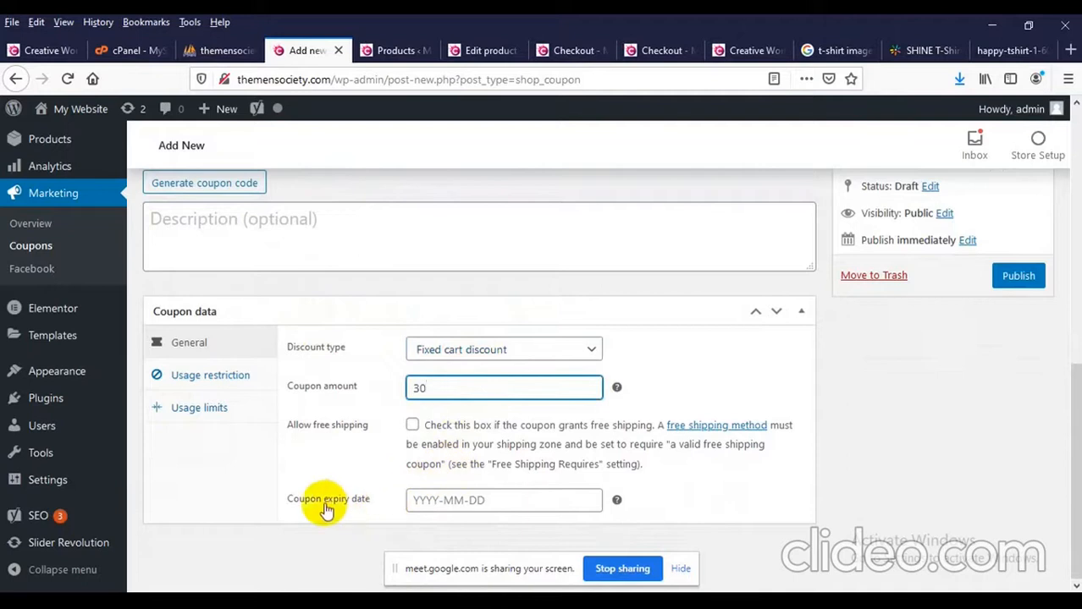
Step: Set the coupon expiry to 17 February 2021 and allow free shipping
click(496, 499)
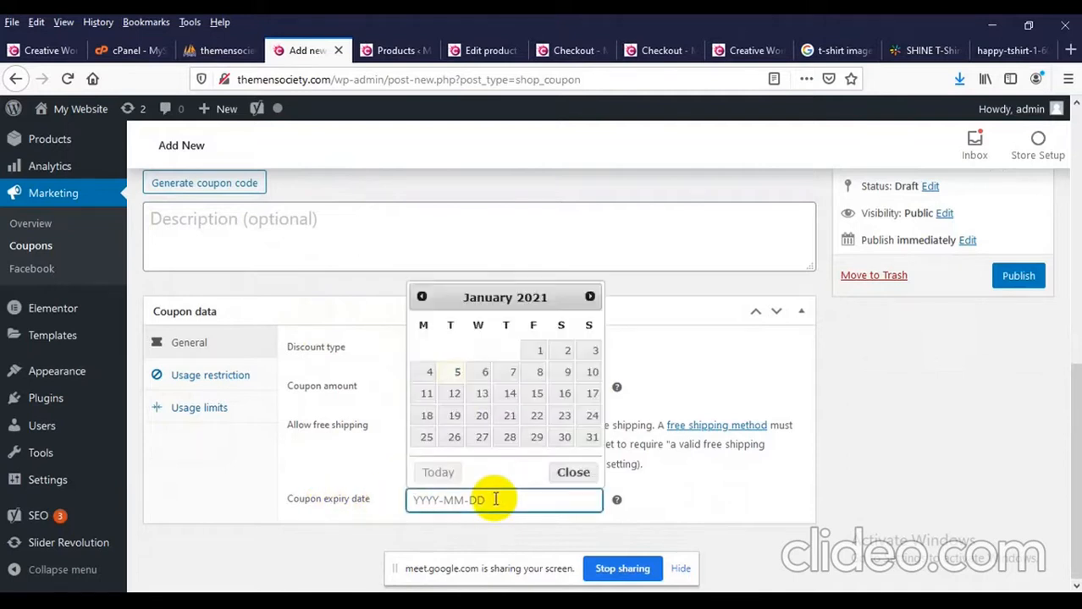
click(590, 297)
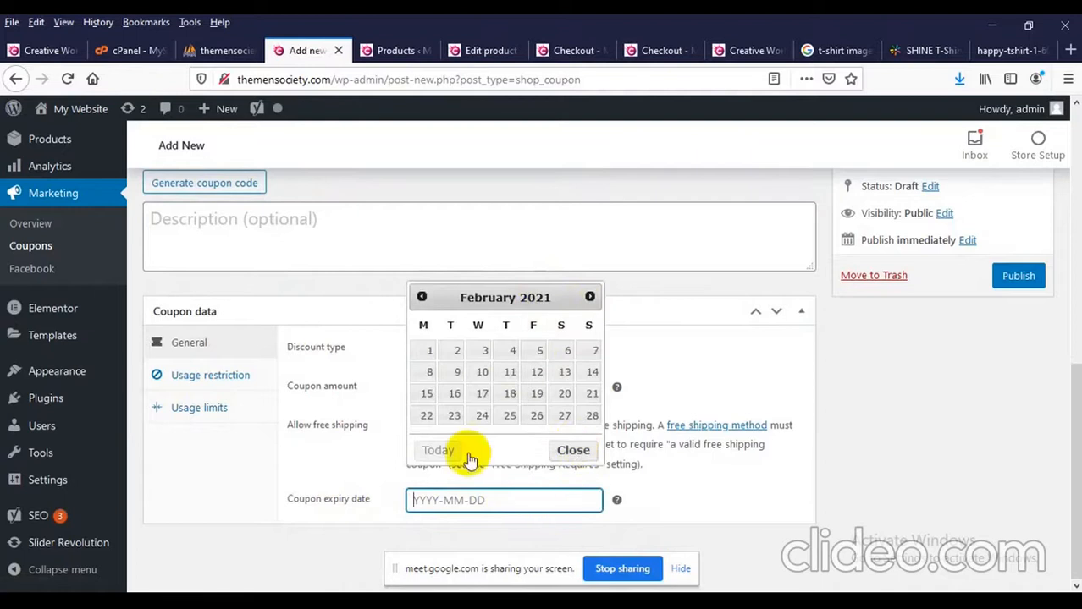
click(434, 454)
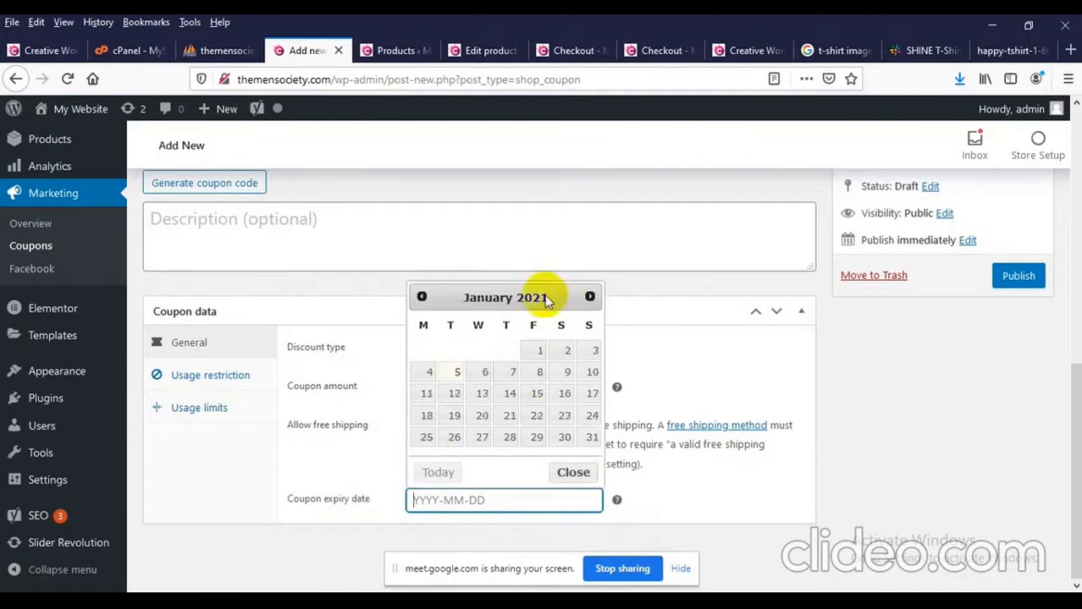
click(591, 297)
click(483, 390)
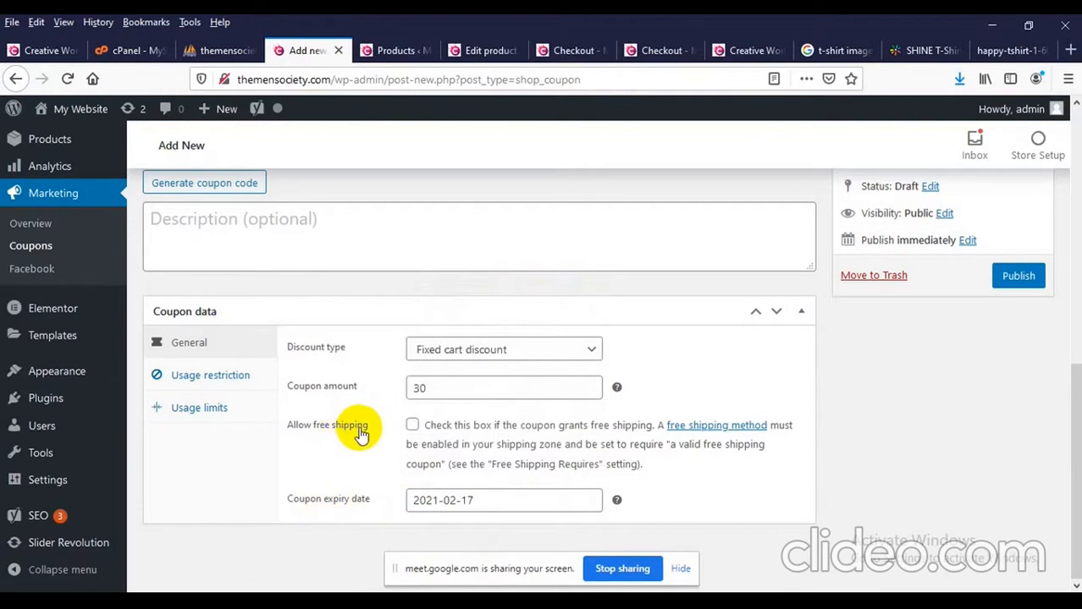
click(412, 426)
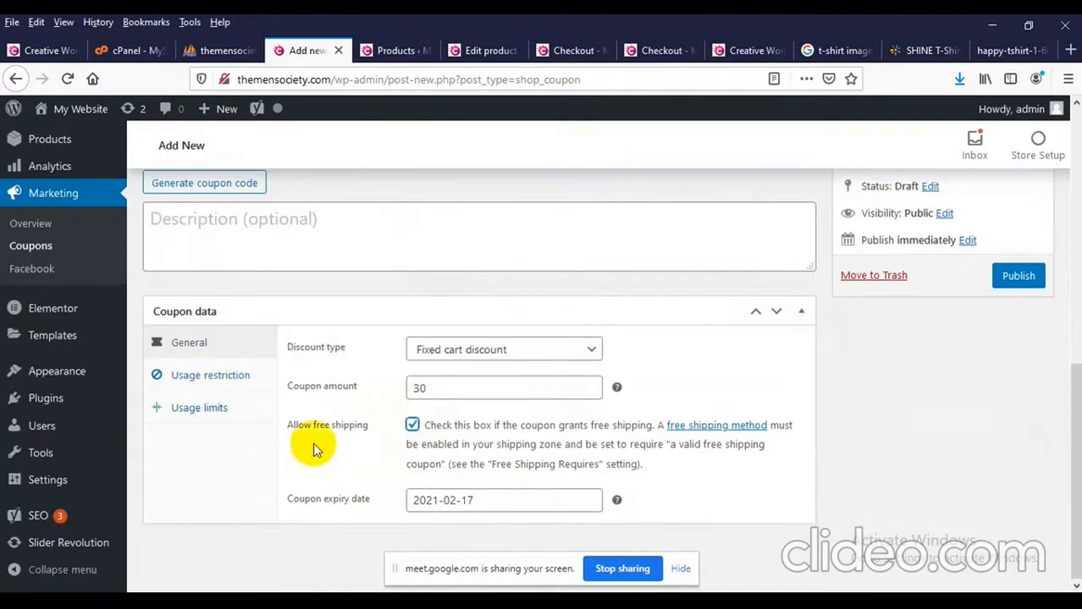
click(209, 377)
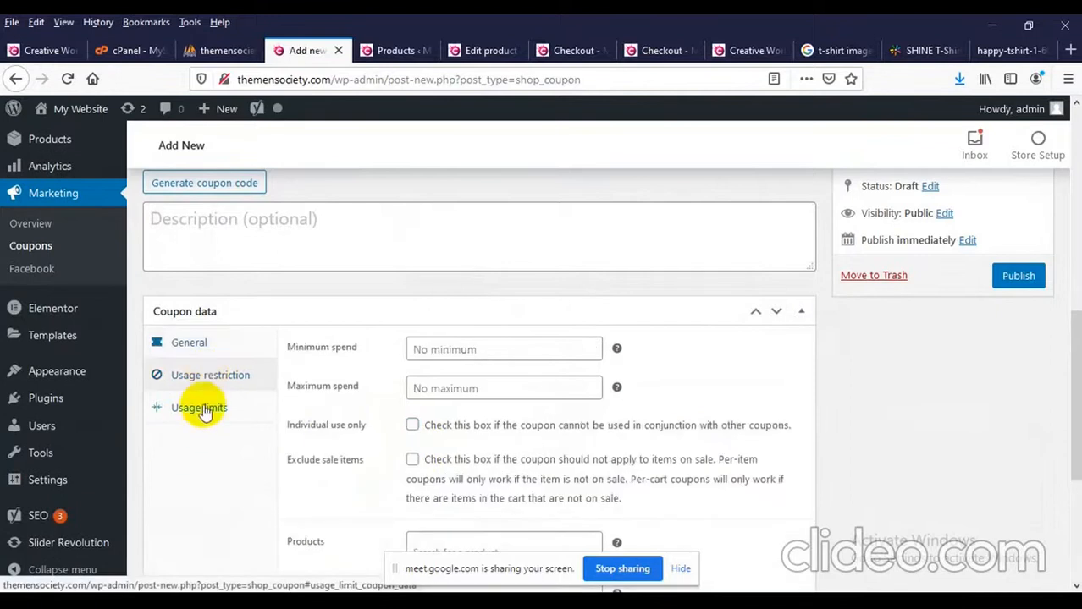
Step: Restrict the coupon's allowed products to SHINE T-Shirt (#7786)
click(506, 348)
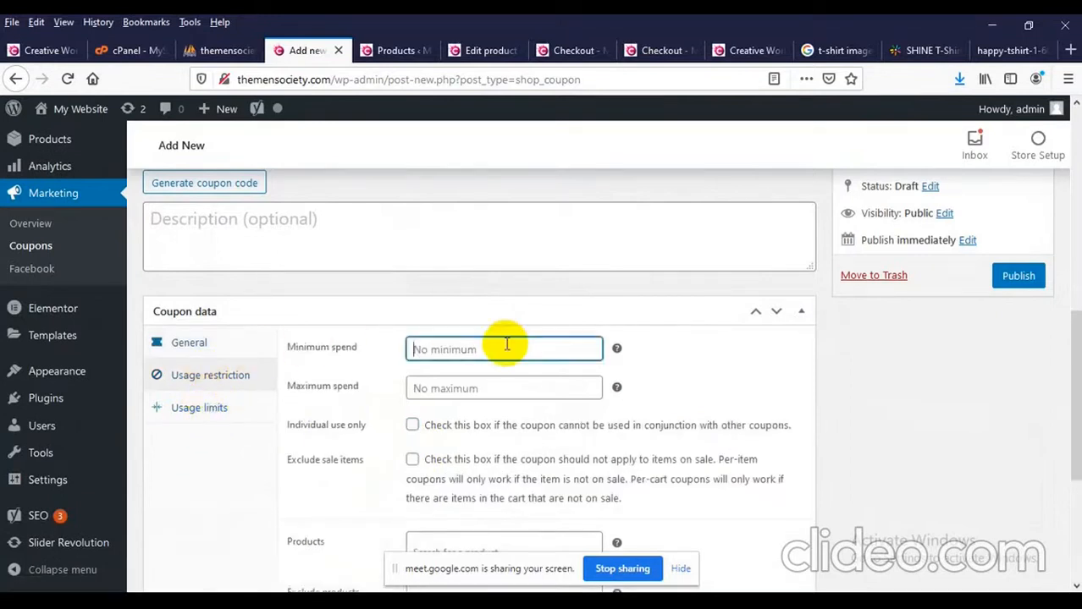
scroll(444, 388, down, 3)
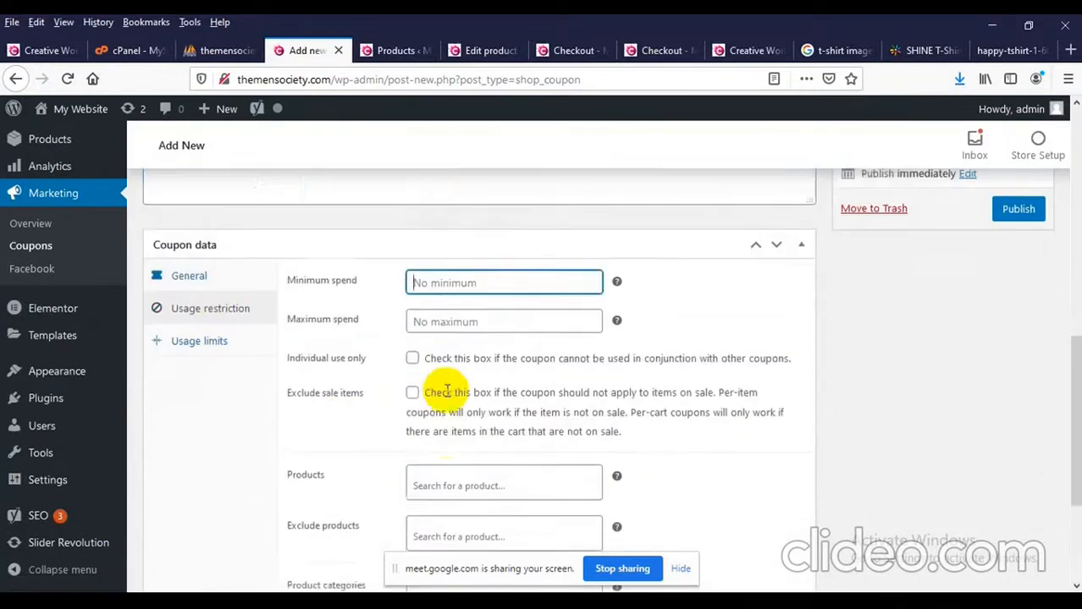
click(442, 395)
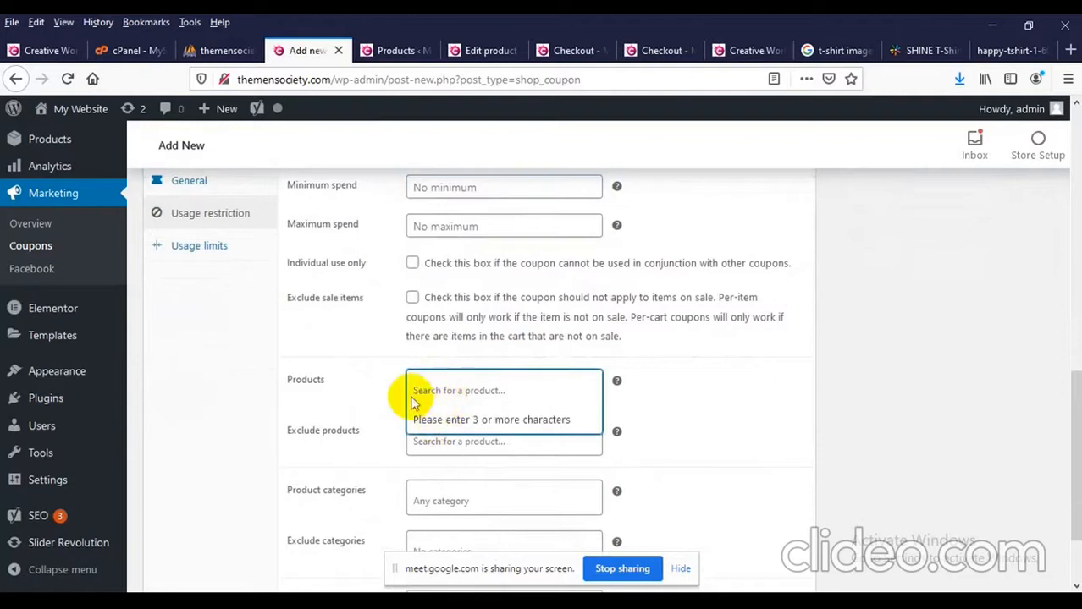
scroll(356, 406, up, 2)
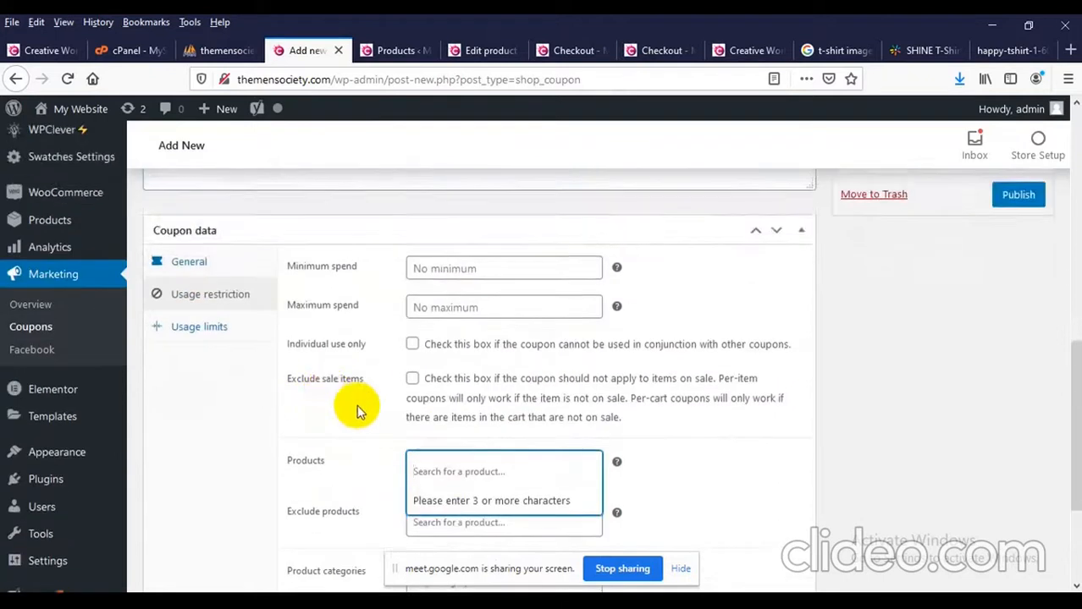
scroll(362, 412, down, 2)
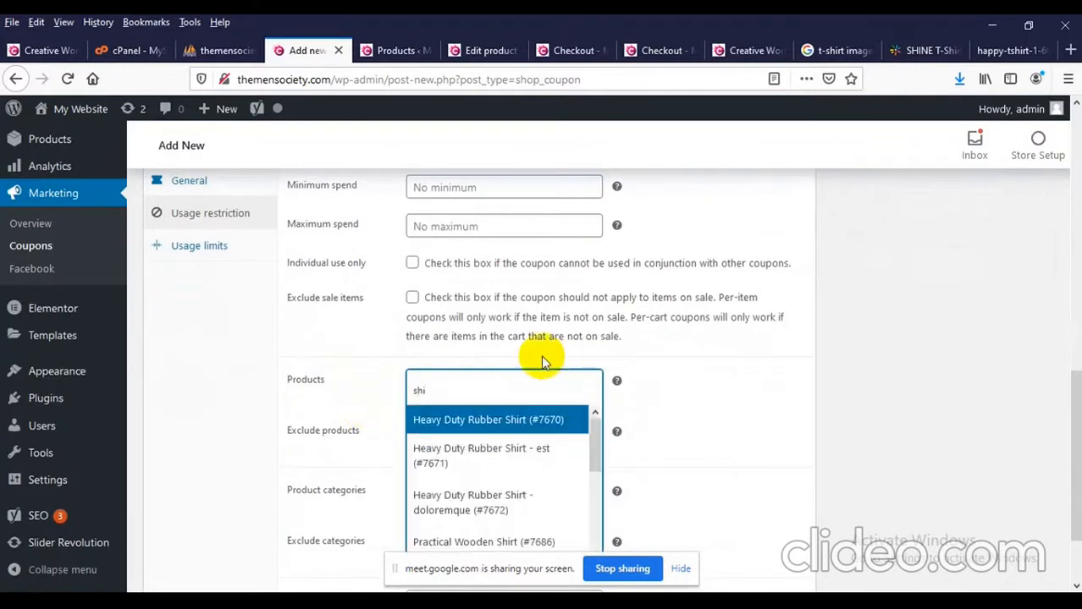
text(ne)
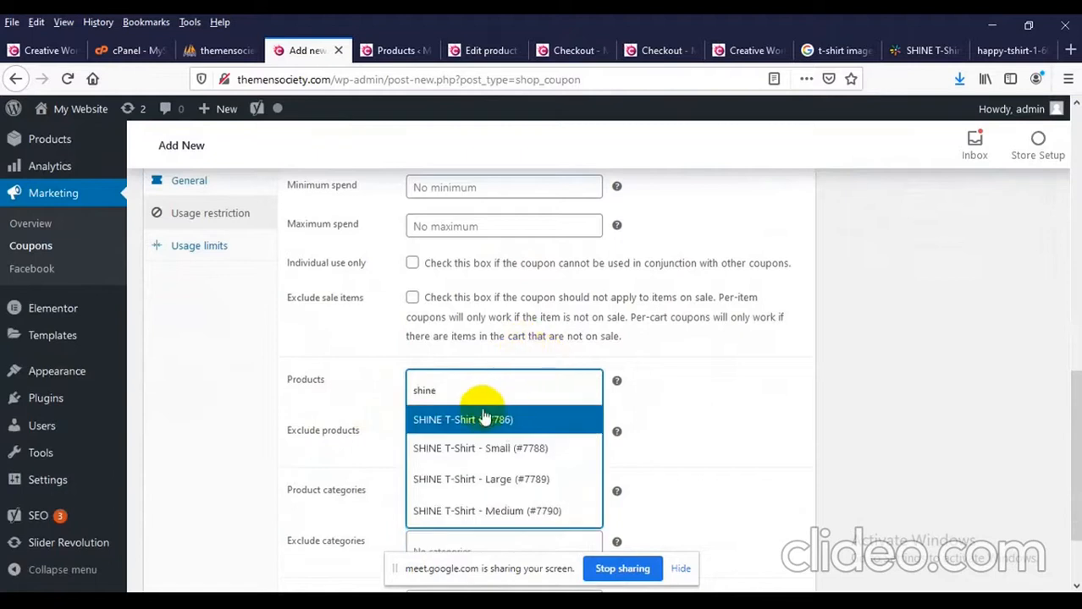
click(481, 416)
Step: Leave exclusions and categories empty and publish coupon 123
scroll(423, 401, down, 1)
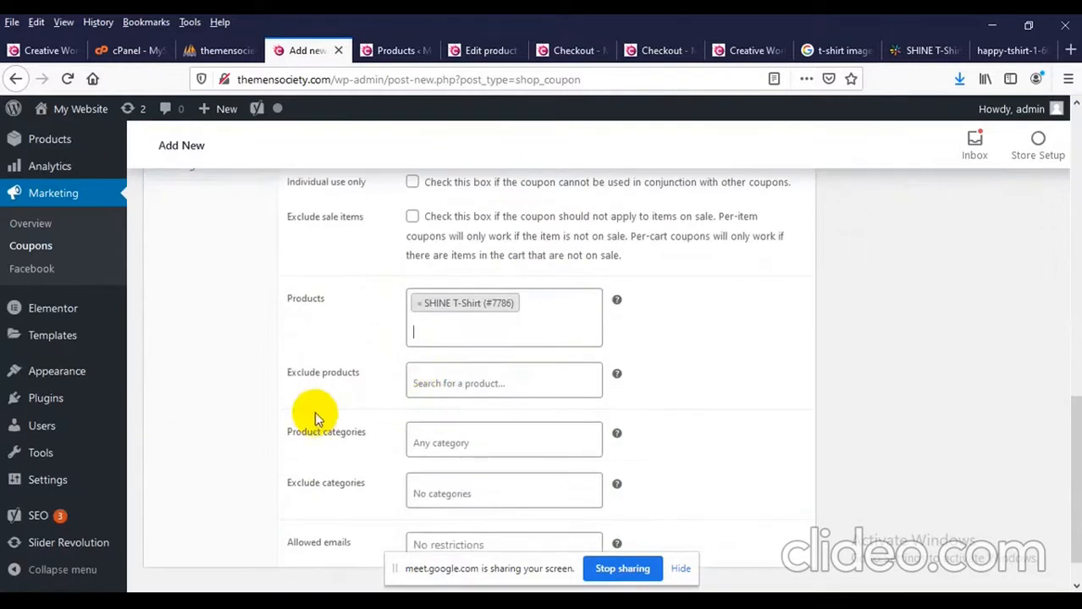
click(450, 376)
click(449, 375)
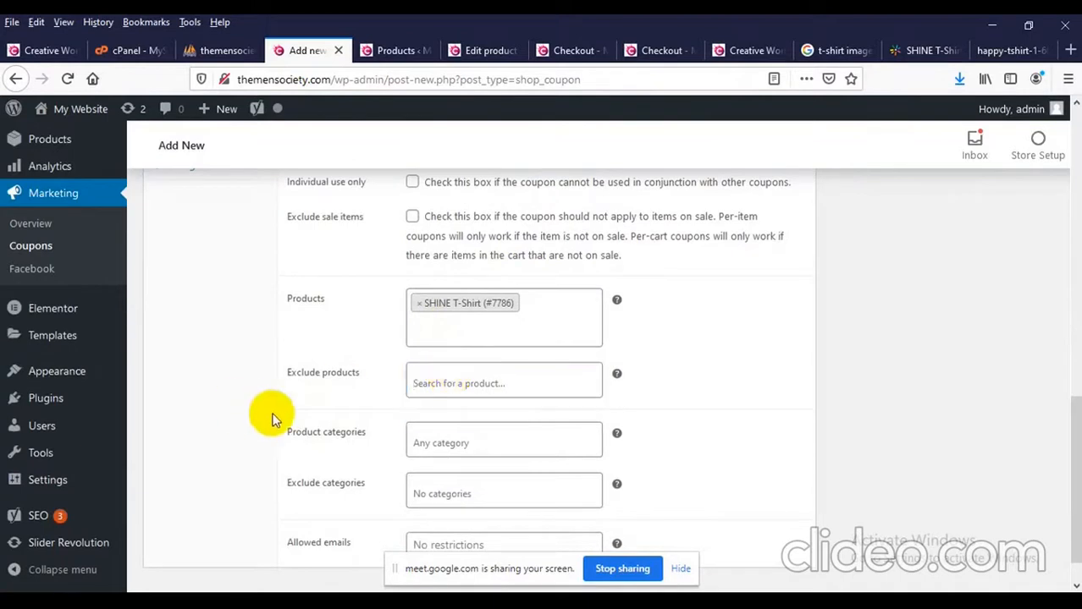
scroll(308, 413, down, 1)
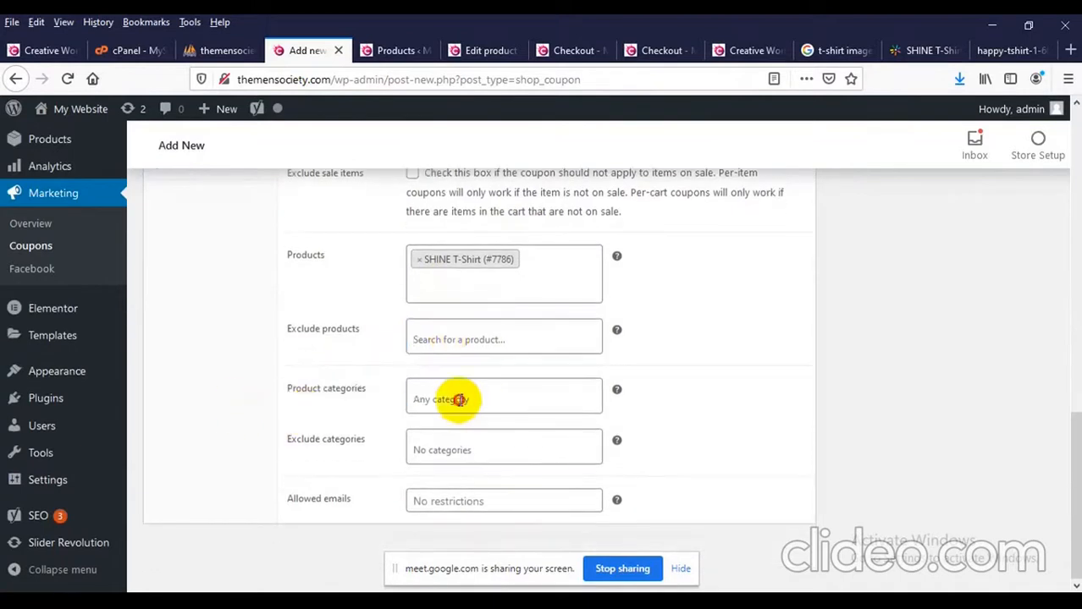
click(458, 400)
click(458, 400)
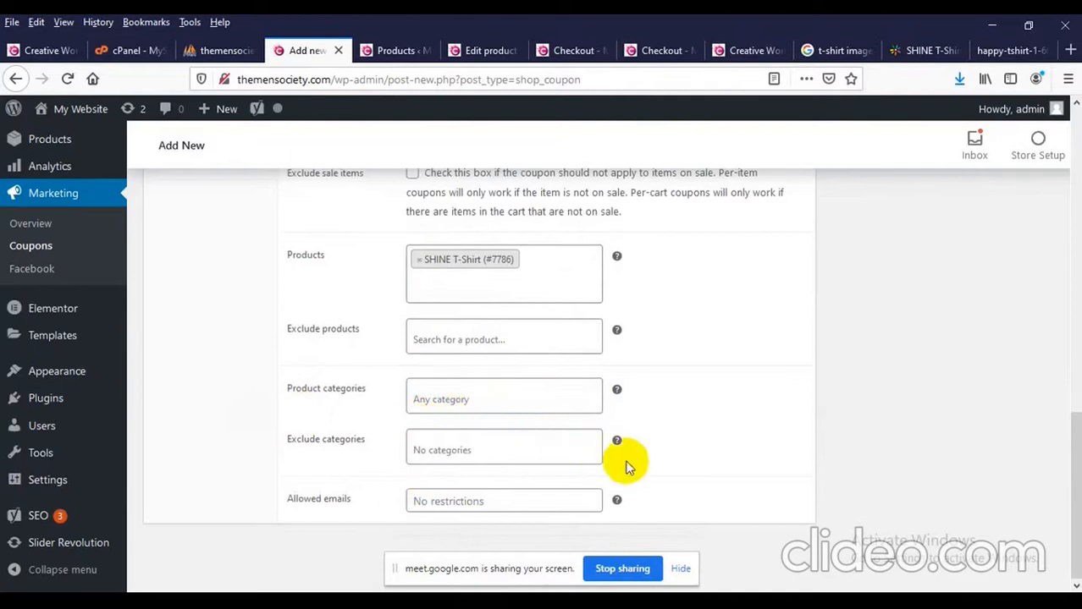
scroll(689, 471, up, 6)
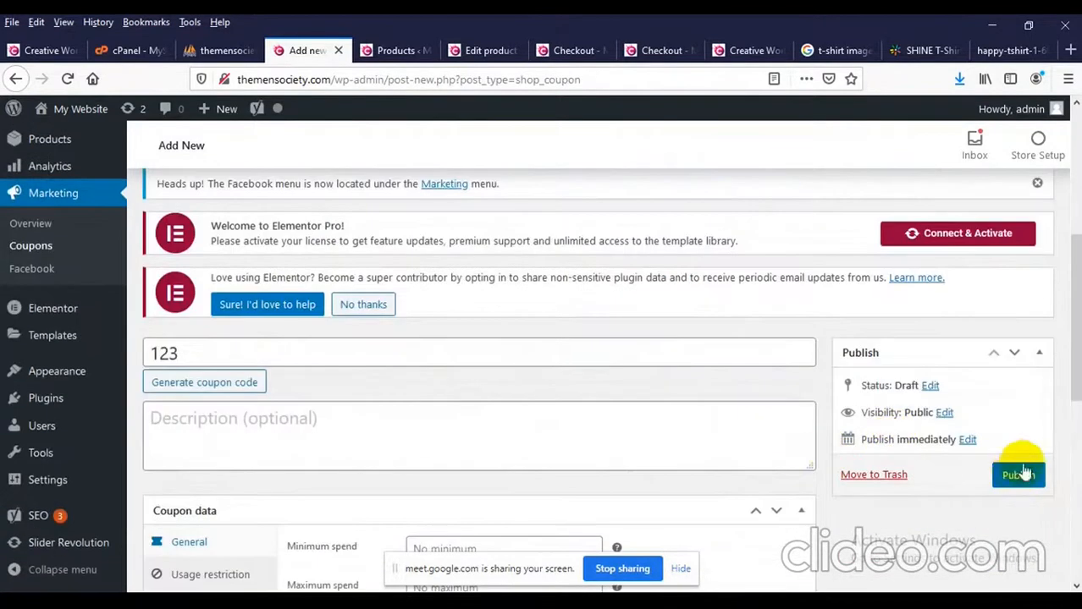
click(1015, 475)
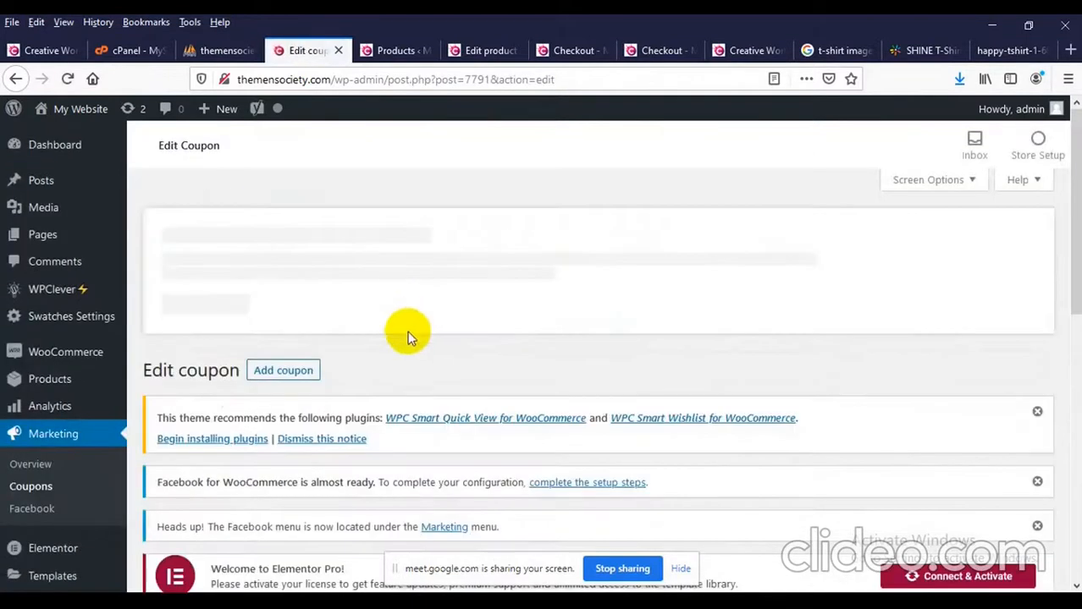
scroll(407, 337, down, 10)
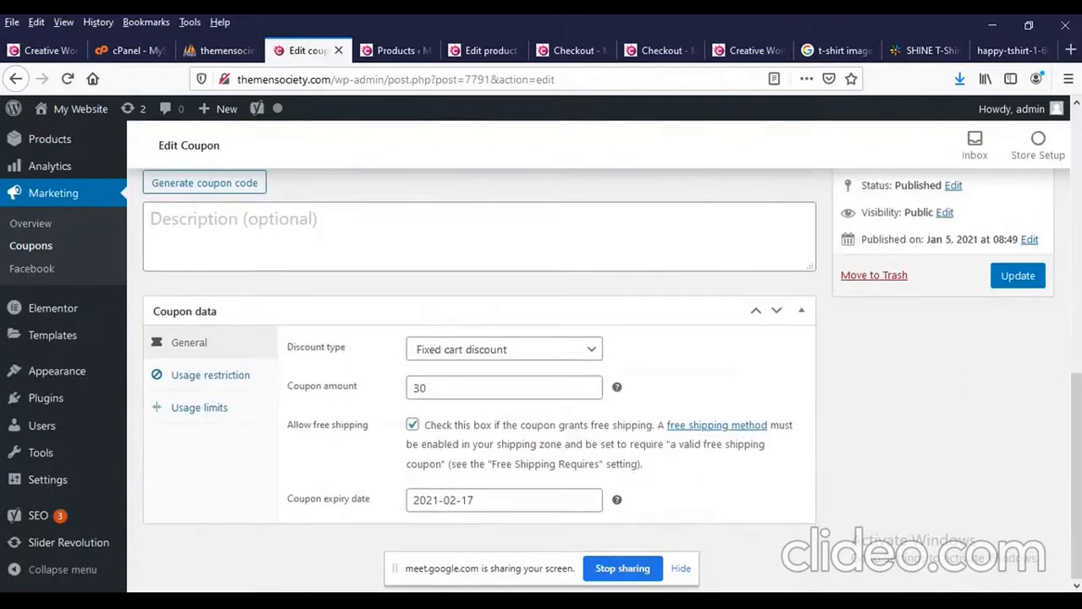
click(1067, 79)
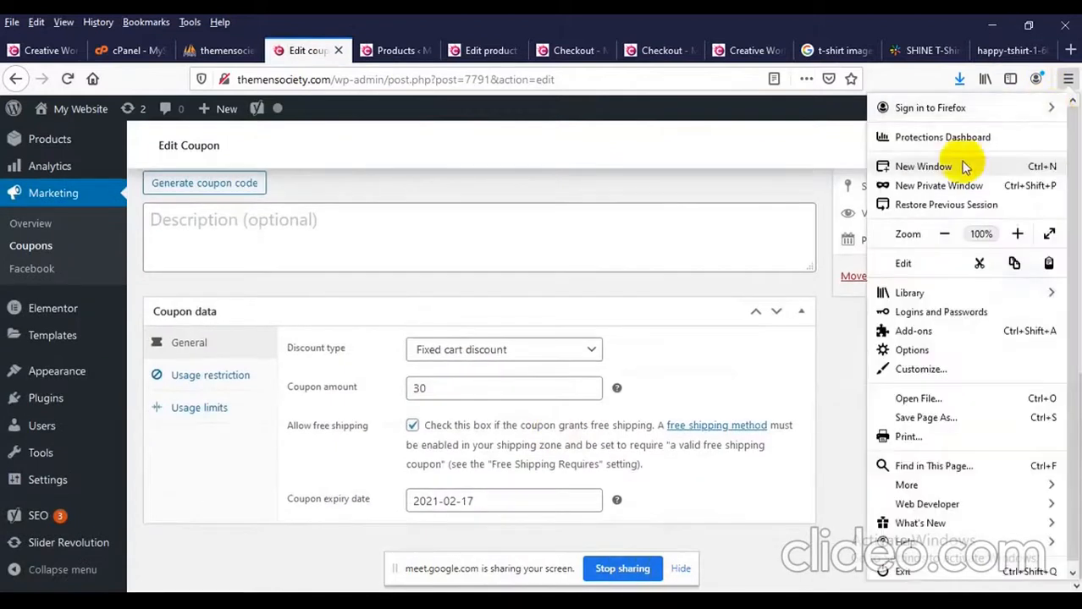
Step: Load the themensociety.com storefront in a new private browsing window
click(931, 188)
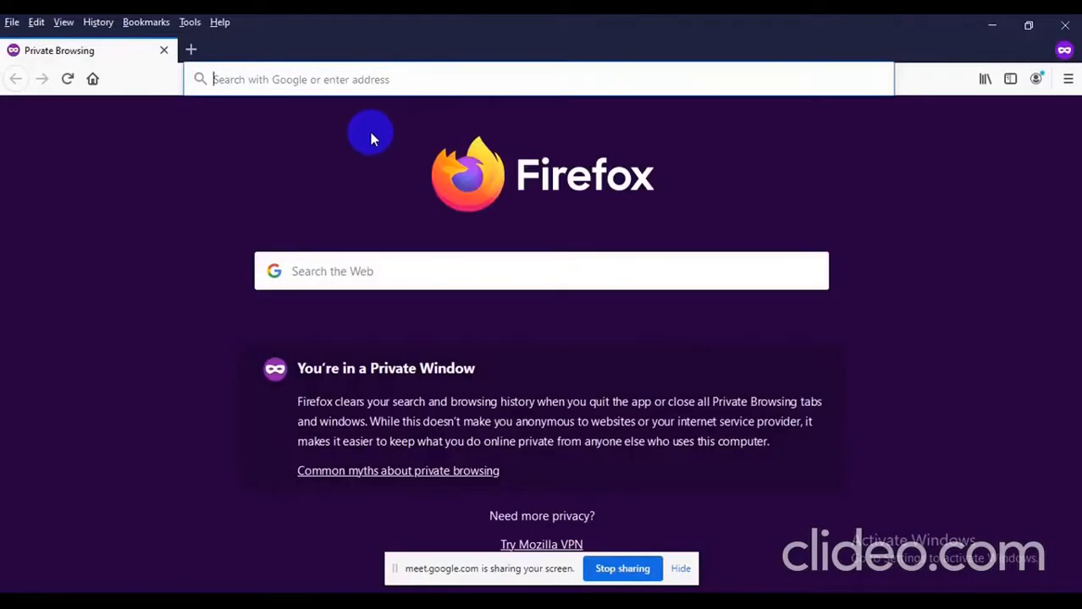
text(themensociety.com/)
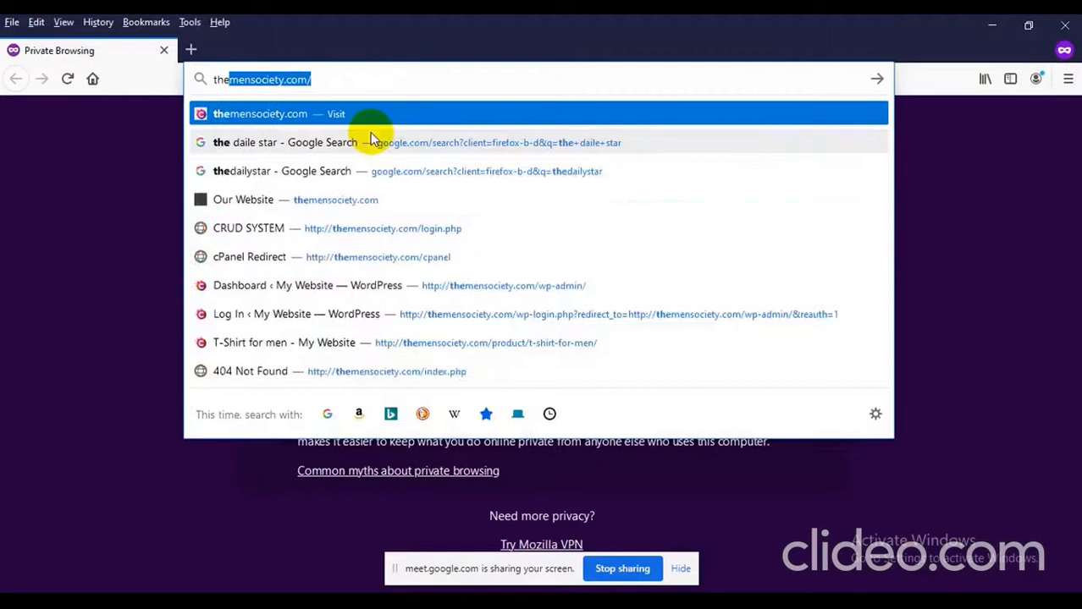
key(Return)
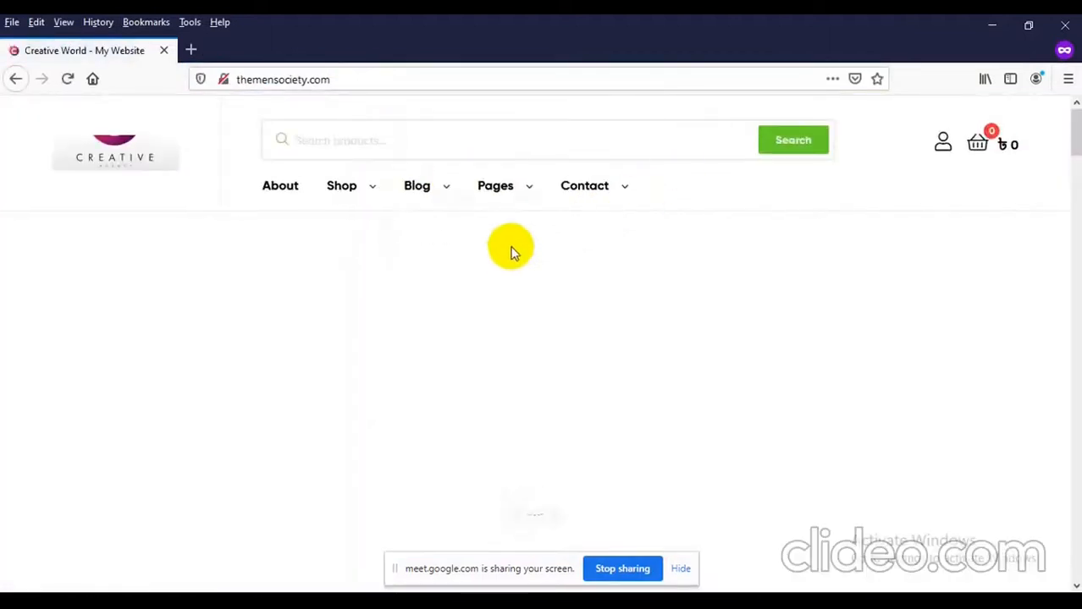
scroll(232, 379, down, 12)
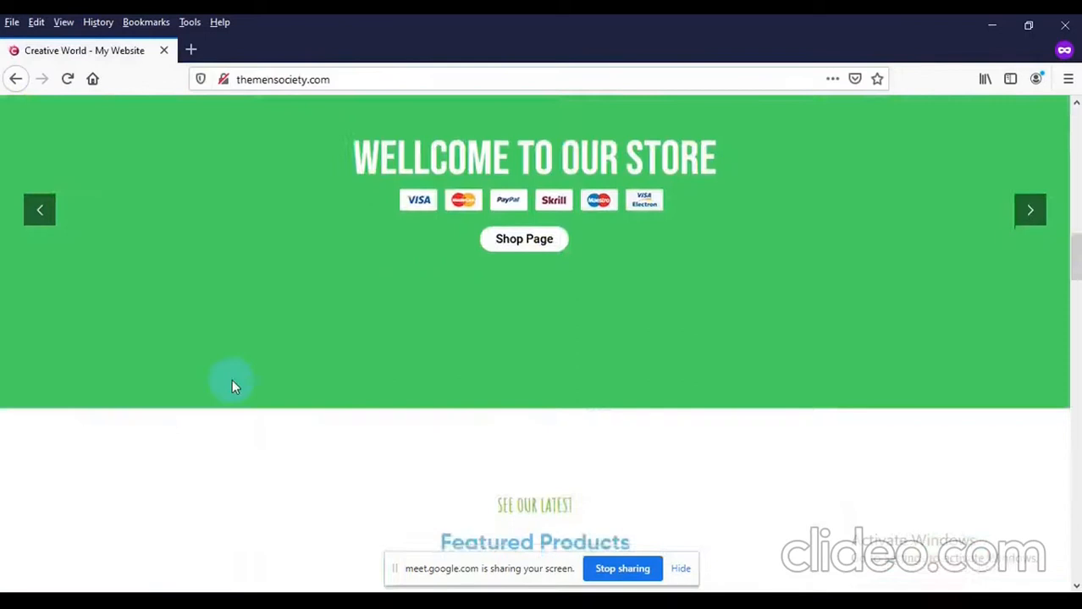
scroll(231, 379, down, 1)
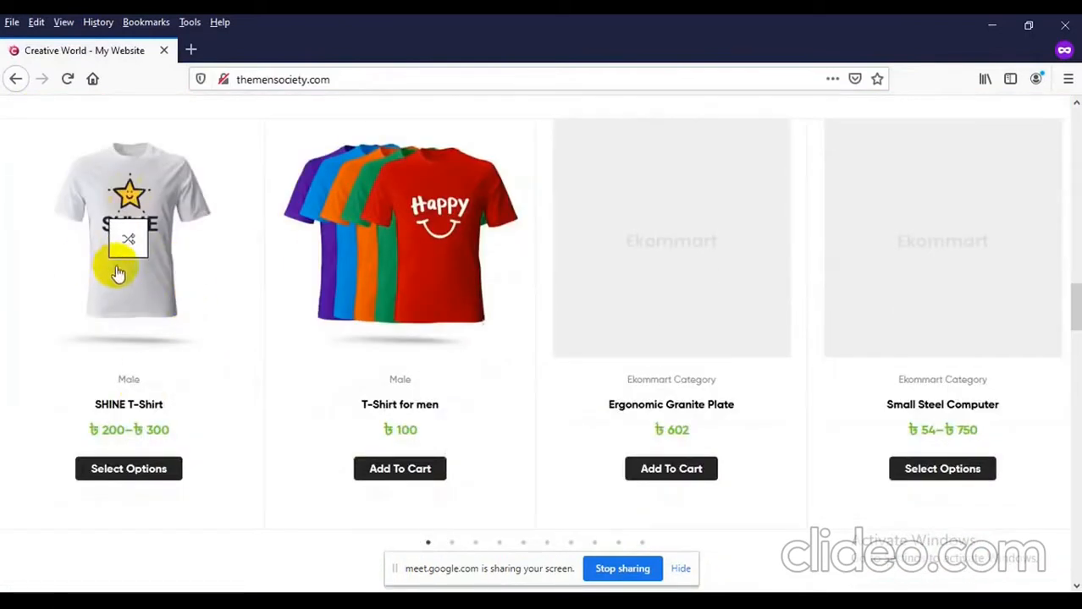
Step: Add a Large SHINE T-Shirt to the cart and view the ৳360 cart total
click(119, 470)
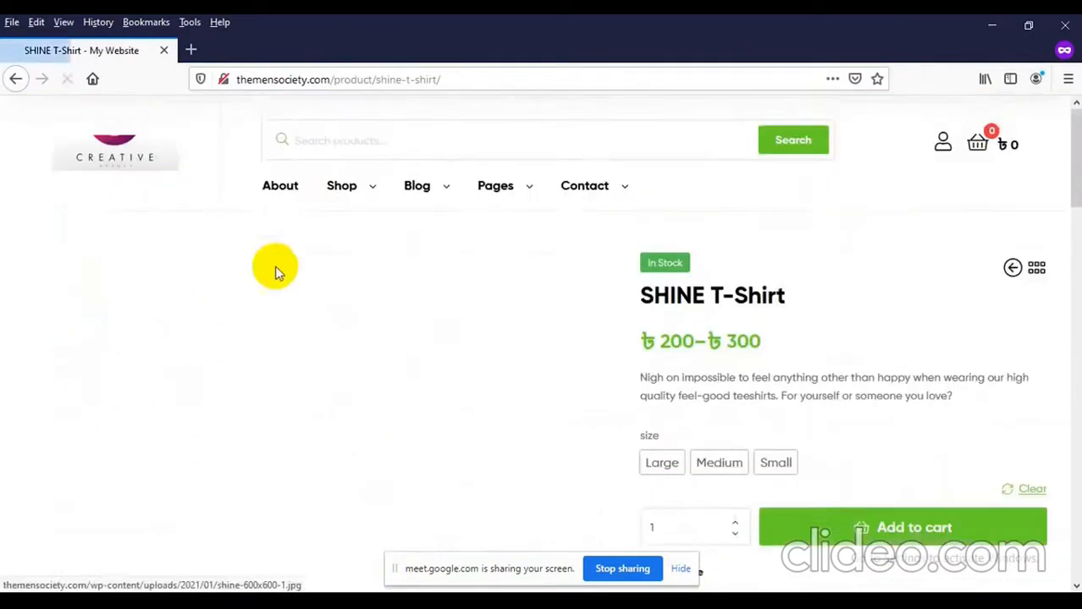
scroll(615, 285, down, 1)
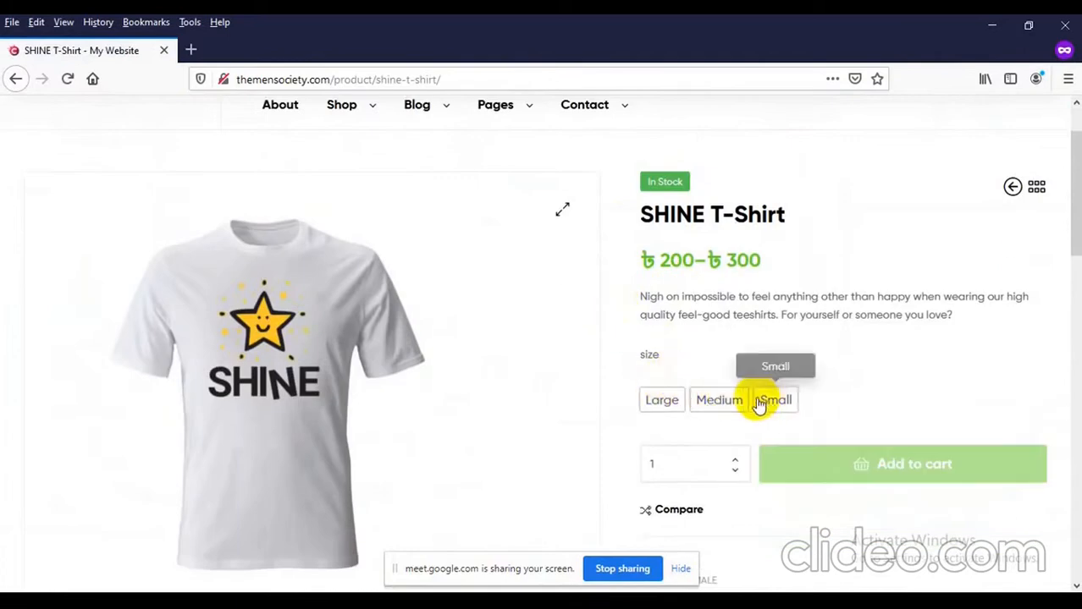
click(656, 404)
scroll(864, 368, down, 3)
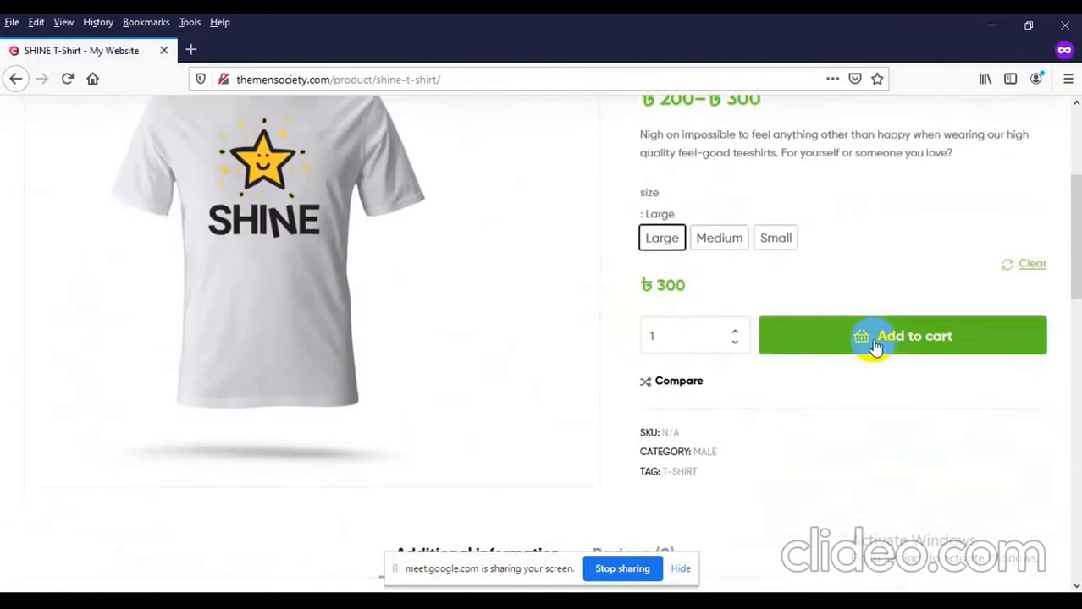
click(864, 336)
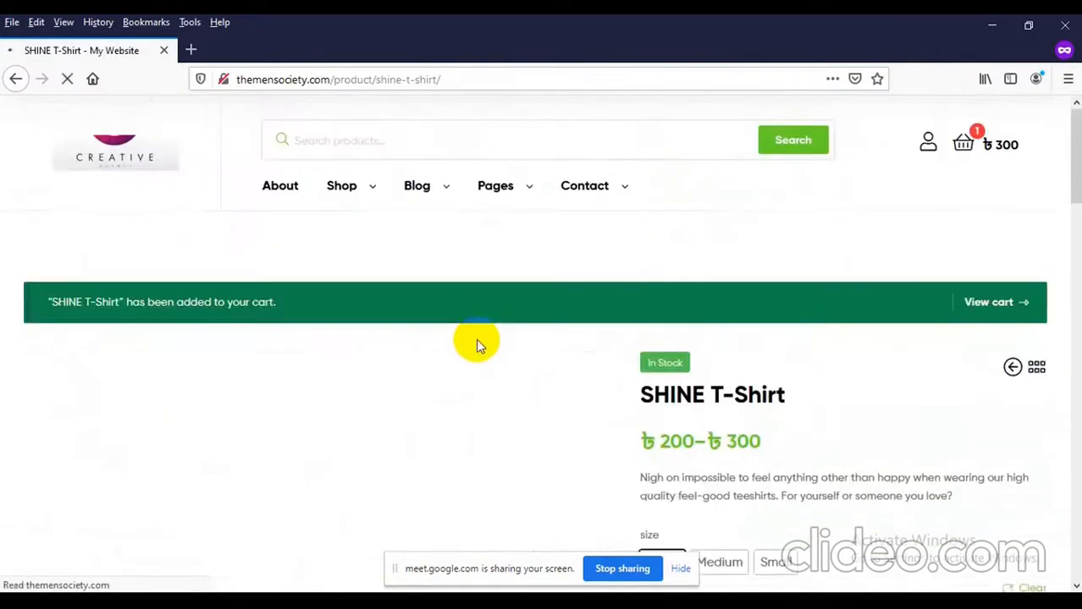
scroll(993, 326, down, 1)
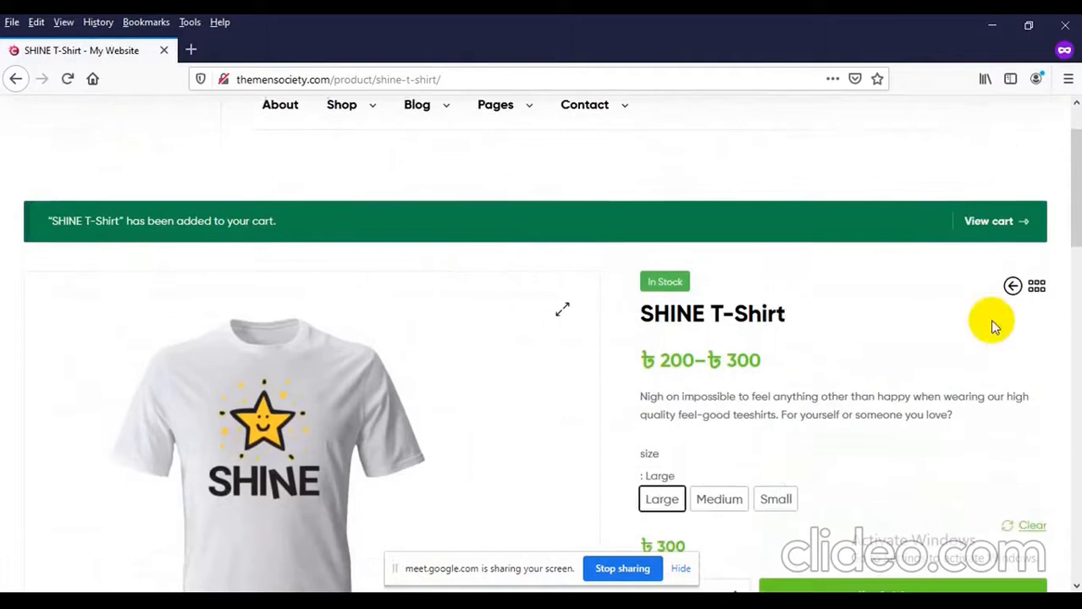
click(990, 222)
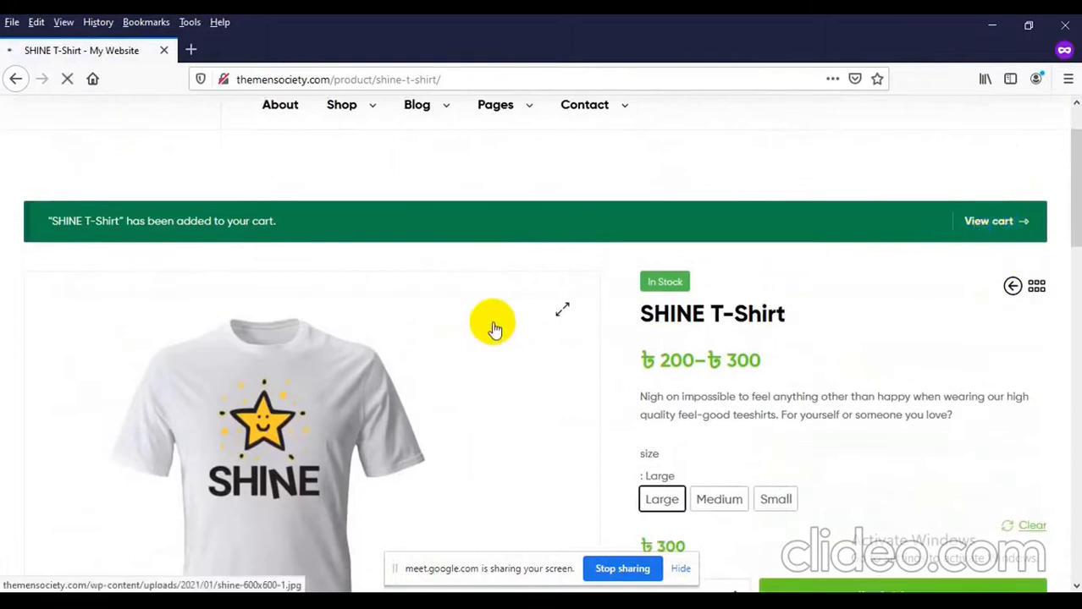
scroll(498, 323, down, 2)
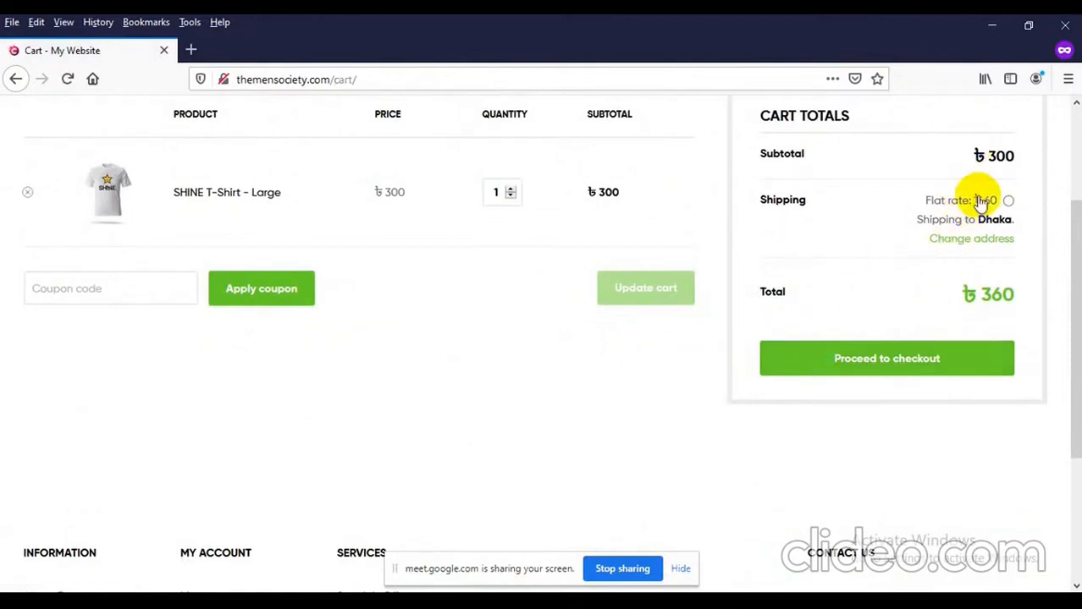
Step: Proceed from the cart to the checkout page
click(922, 366)
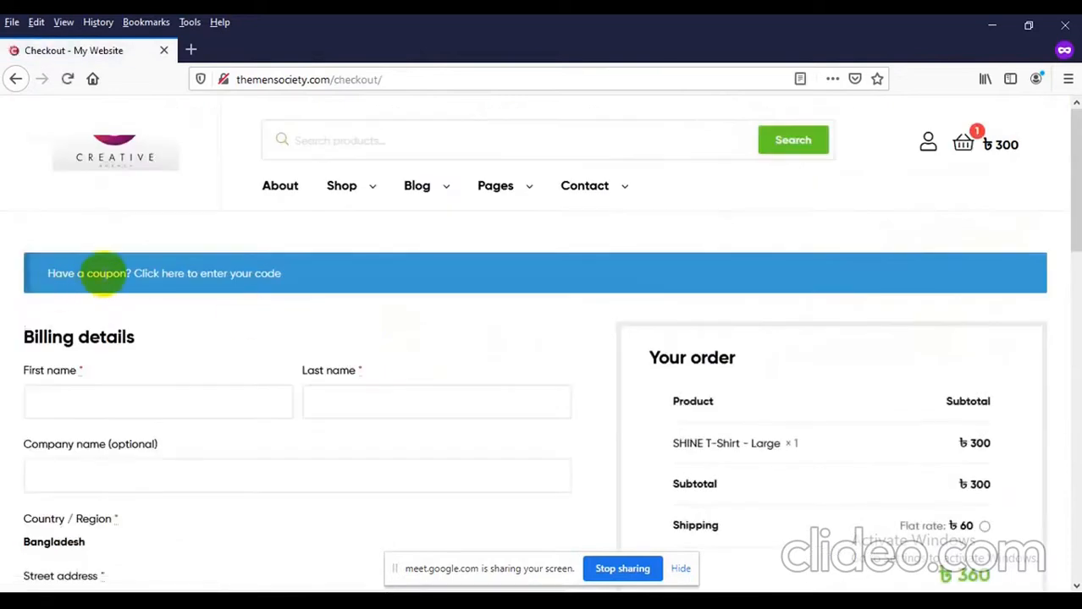
triple_click(63, 273)
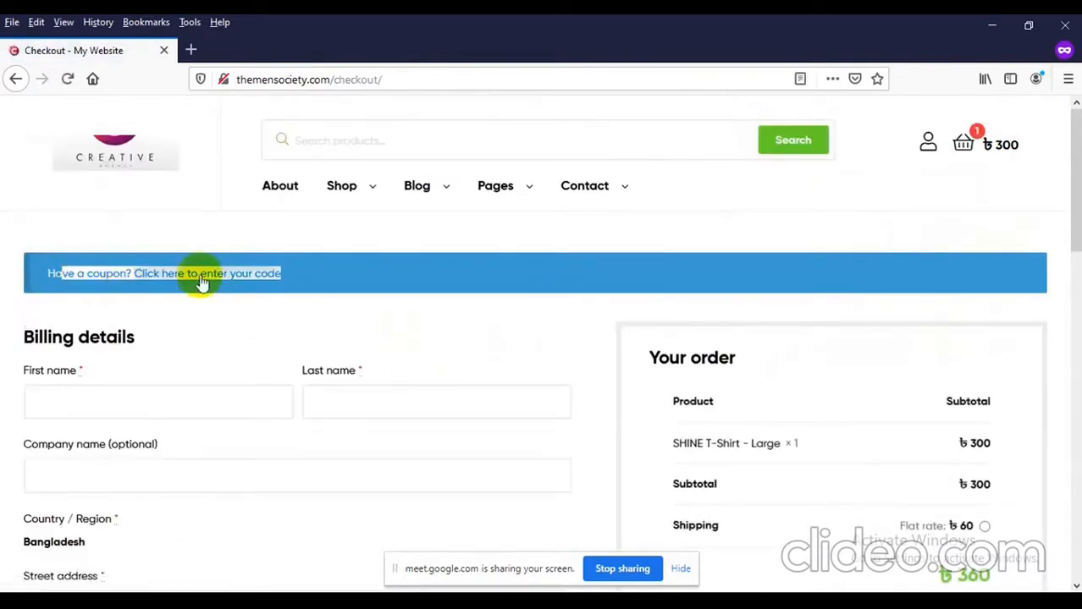
click(377, 276)
scroll(418, 288, down, 1)
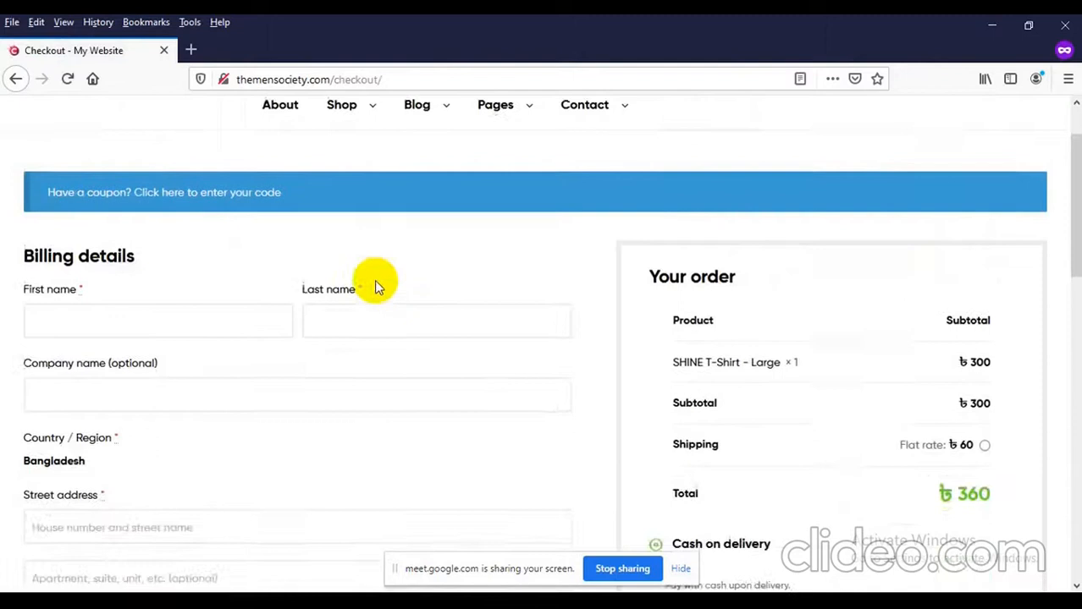
scroll(374, 285, up, 1)
Step: Apply coupon 123 for ৳30 off, confirm the ৳330 total, and close the private window
click(227, 282)
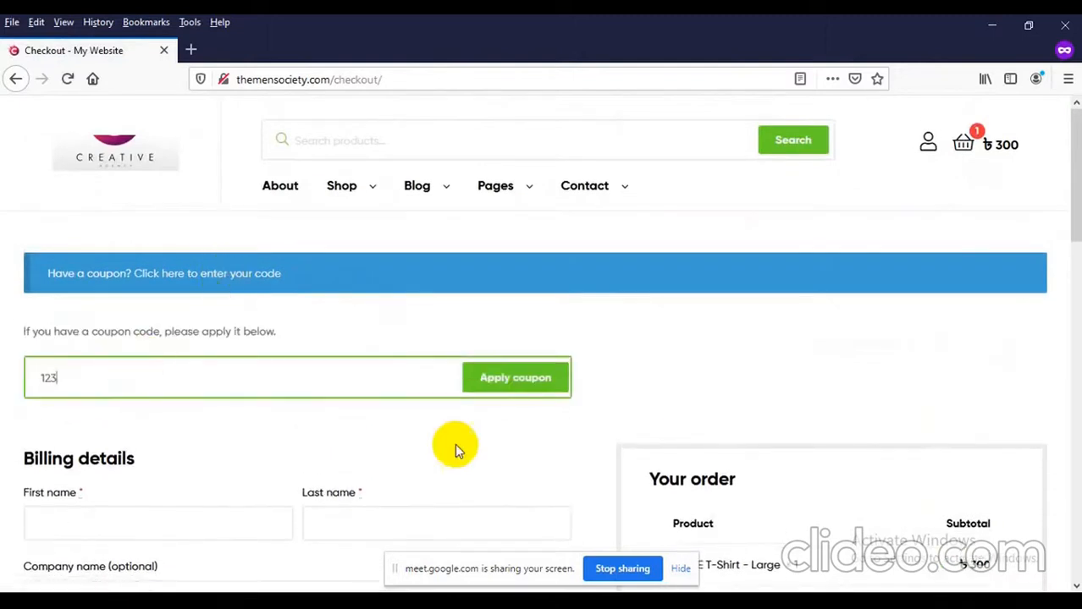
click(513, 383)
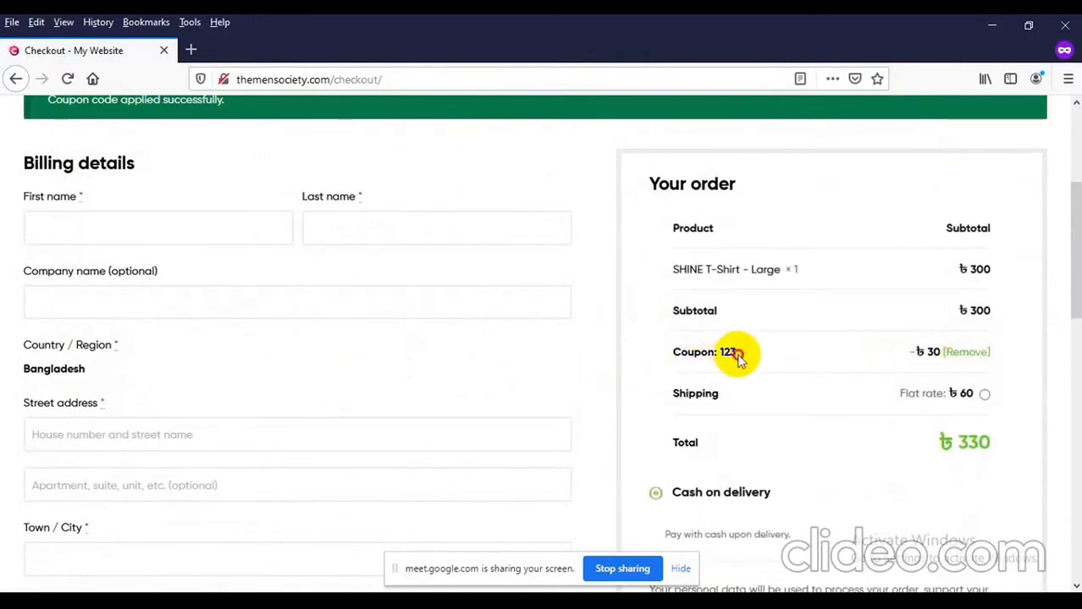
drag(739, 354, 717, 353)
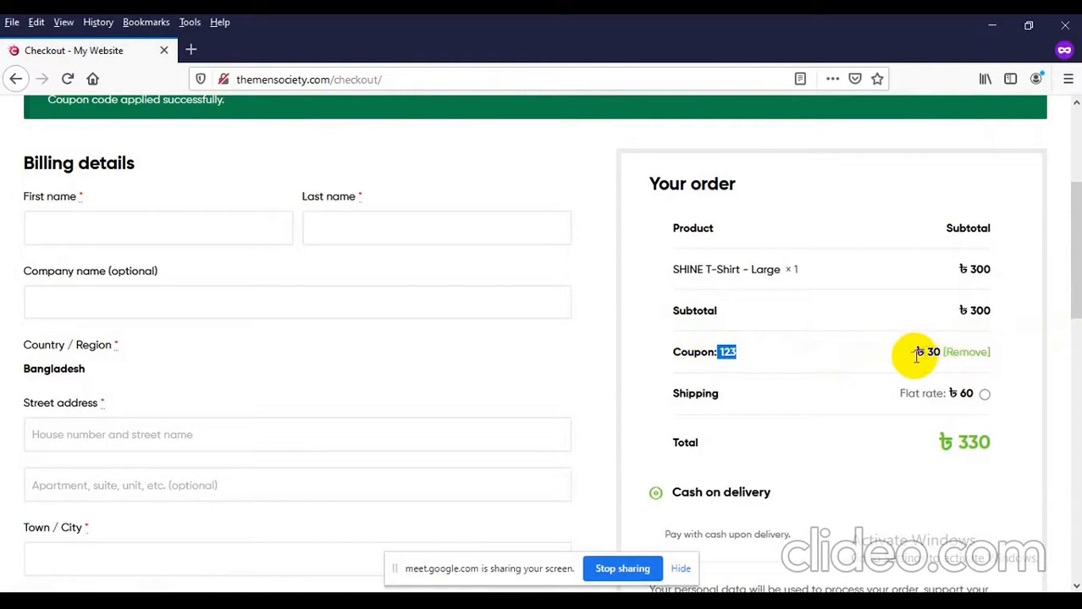
drag(914, 354, 929, 352)
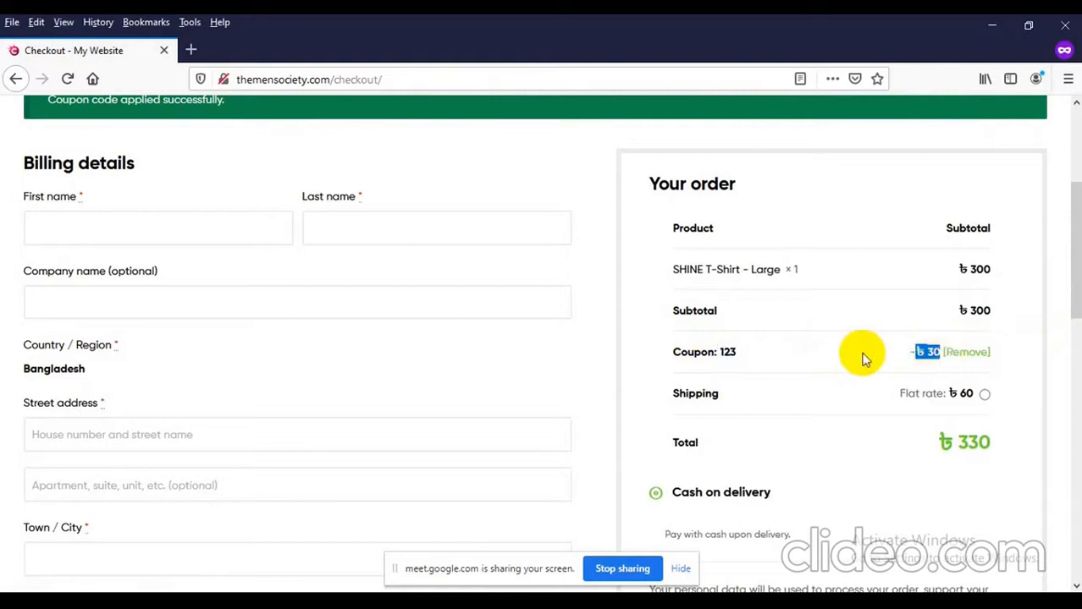
scroll(844, 362, down, 2)
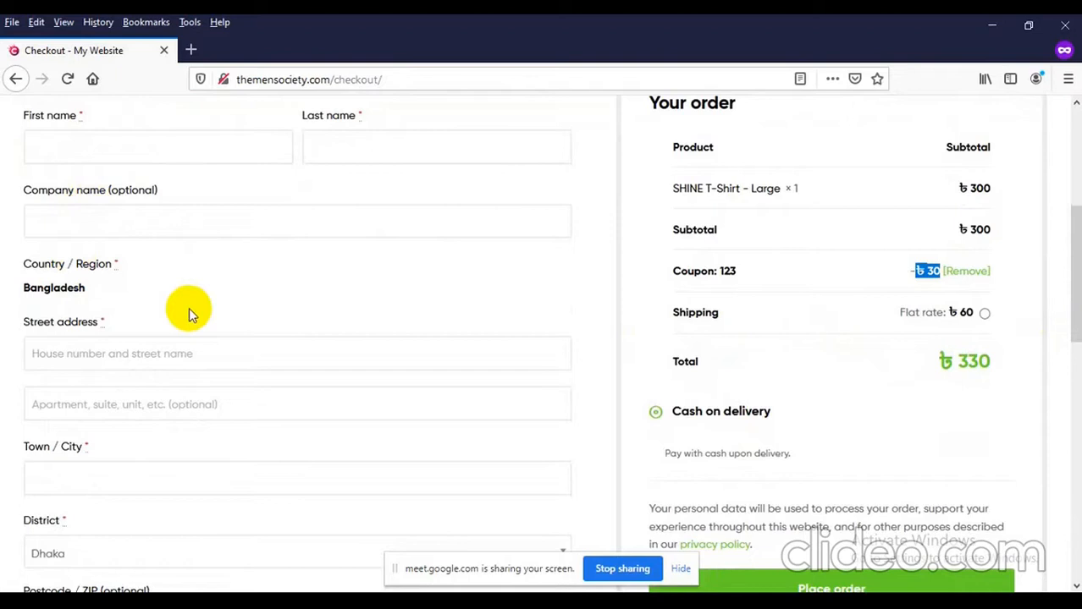
click(1064, 27)
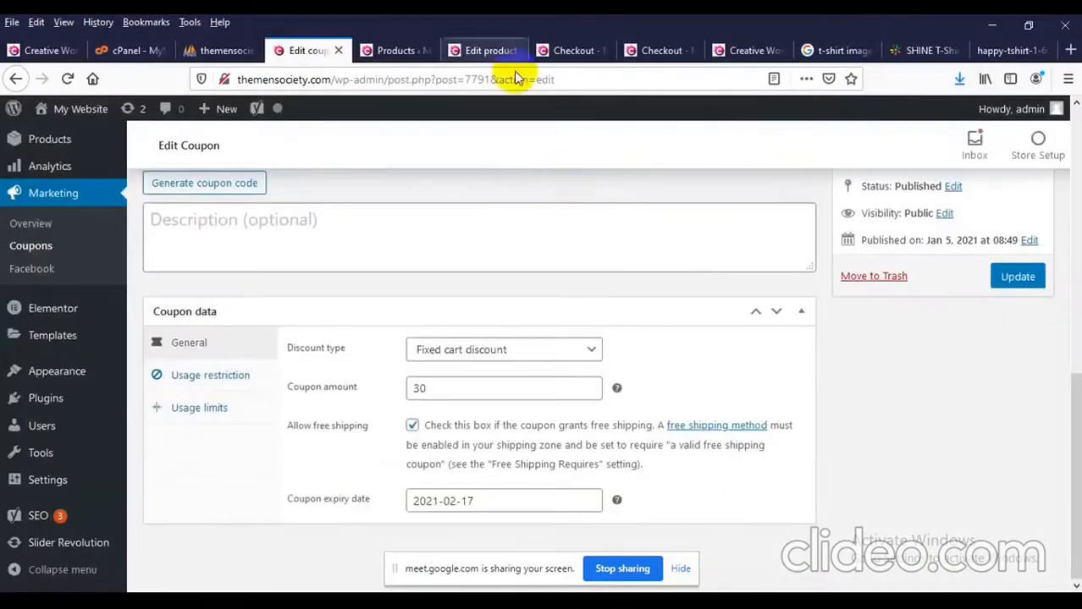
Step: Go to the storefront and open the site's Contact page
click(718, 49)
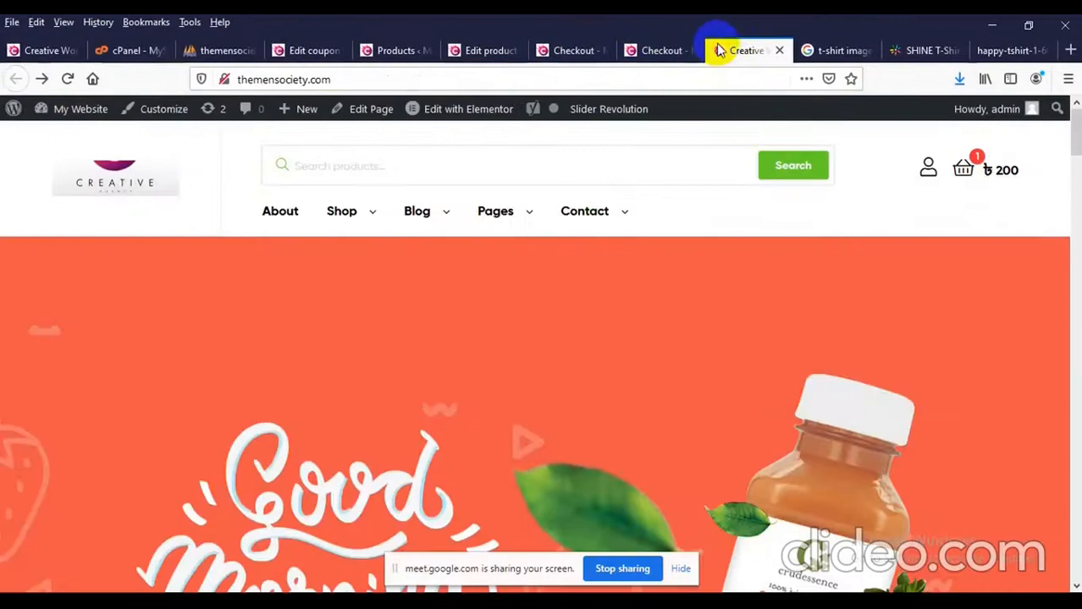
mouse_move(630, 224)
click(590, 223)
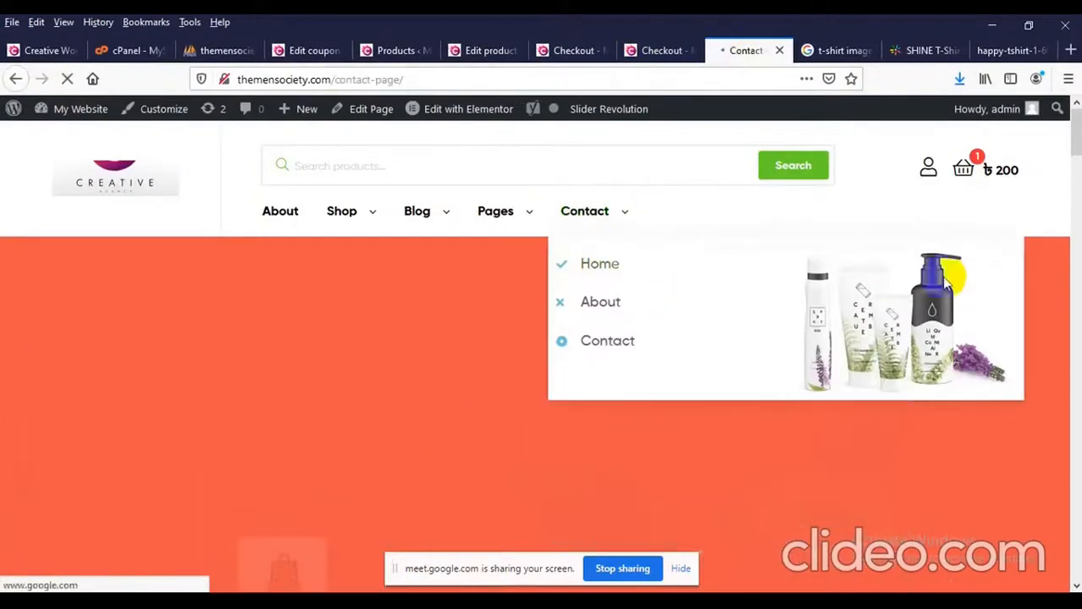
scroll(467, 357, down, 4)
scroll(539, 352, up, 2)
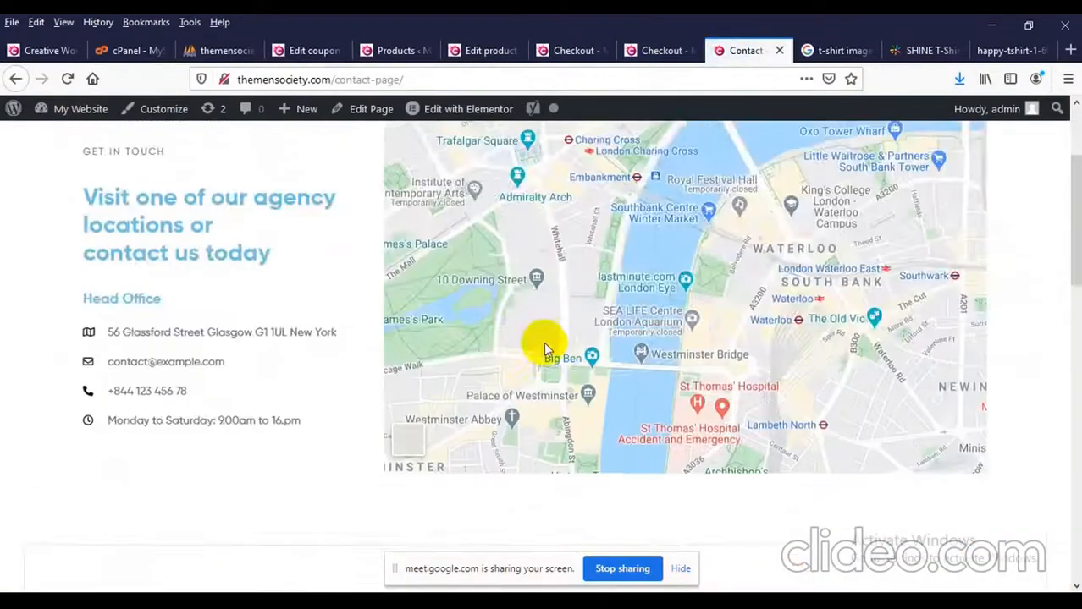
scroll(338, 262, down, 2)
scroll(423, 273, up, 4)
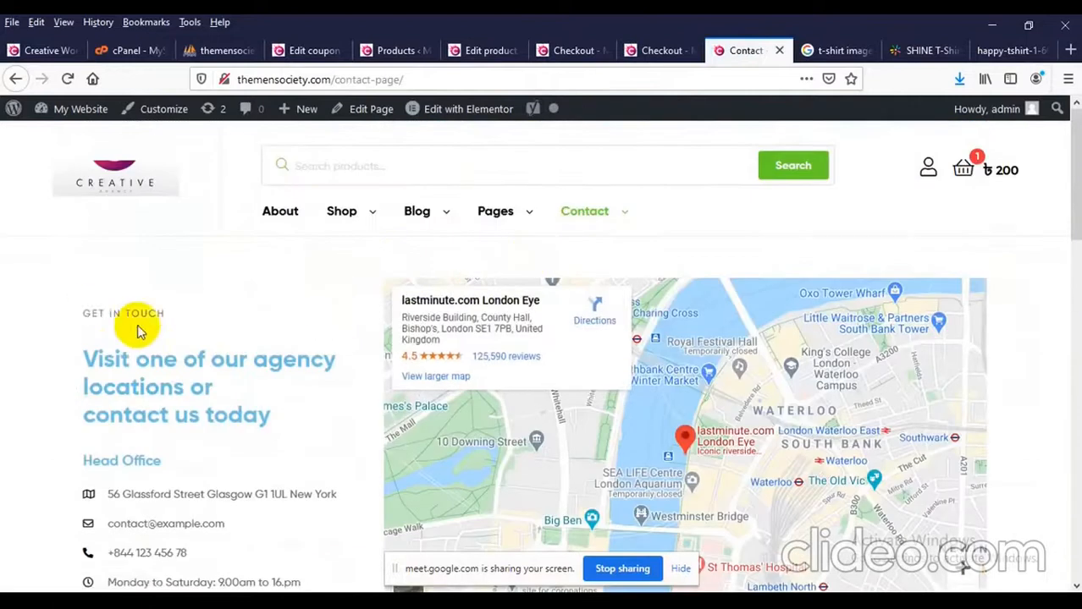
scroll(145, 288, down, 2)
Step: Submit the empty contact form and confirm it asks for the required Email field
drag(161, 279, 156, 413)
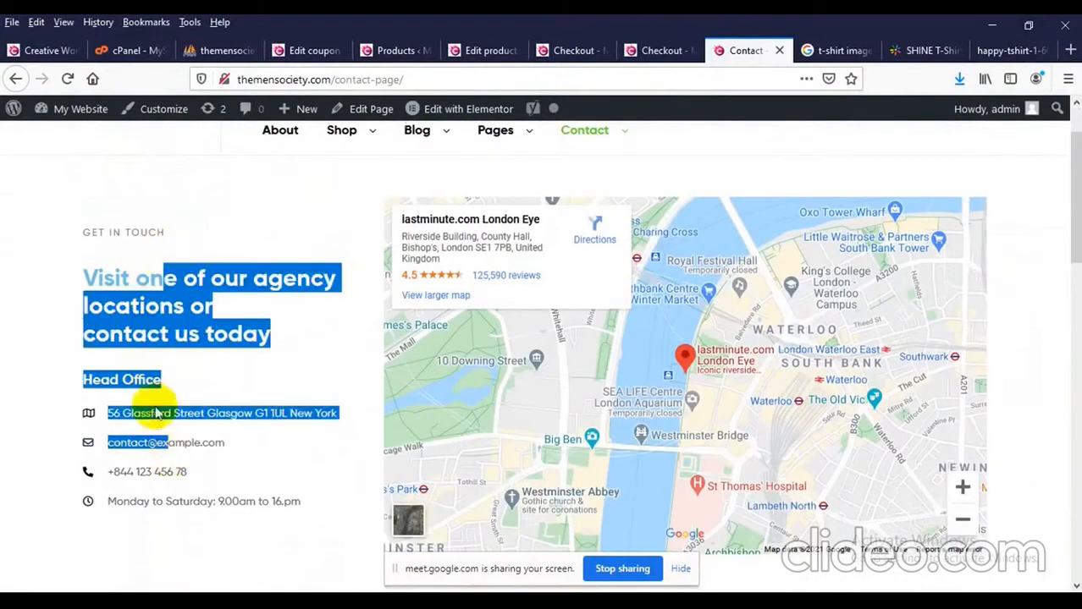
click(157, 329)
scroll(160, 321, down, 2)
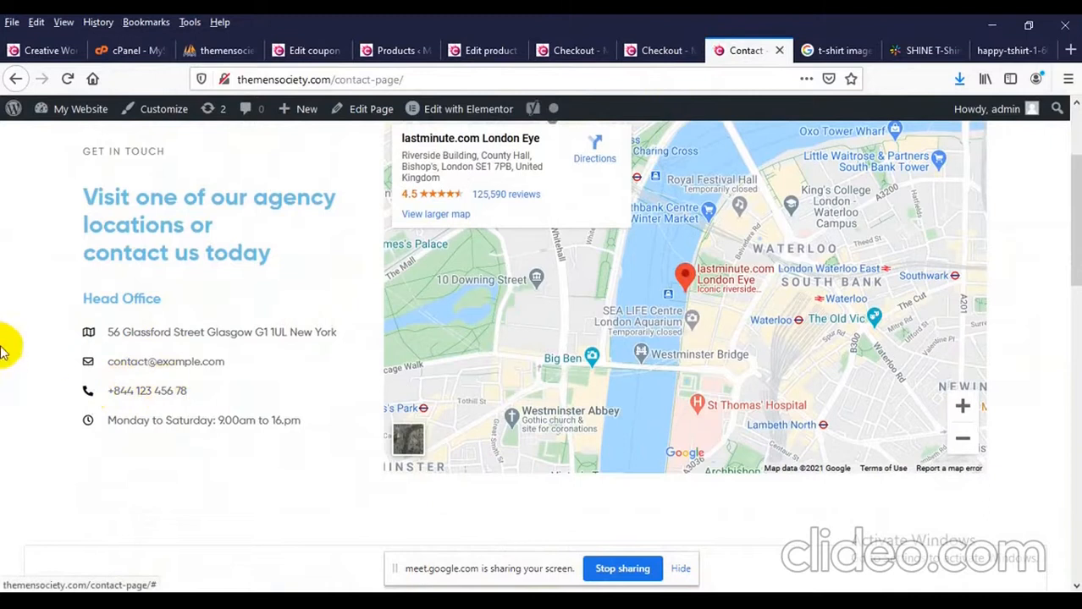
scroll(84, 350, down, 10)
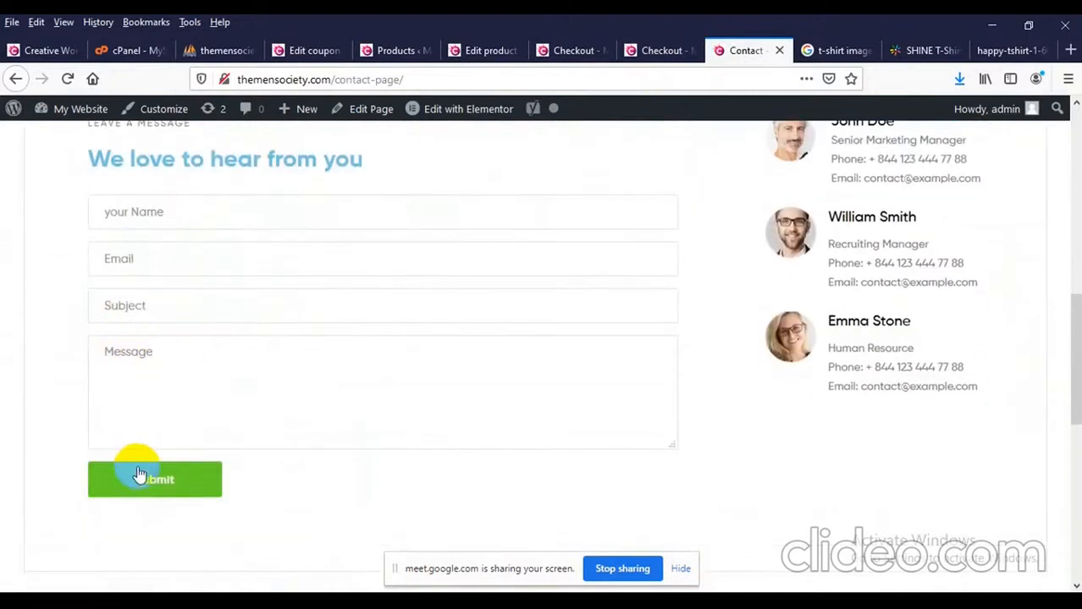
click(139, 474)
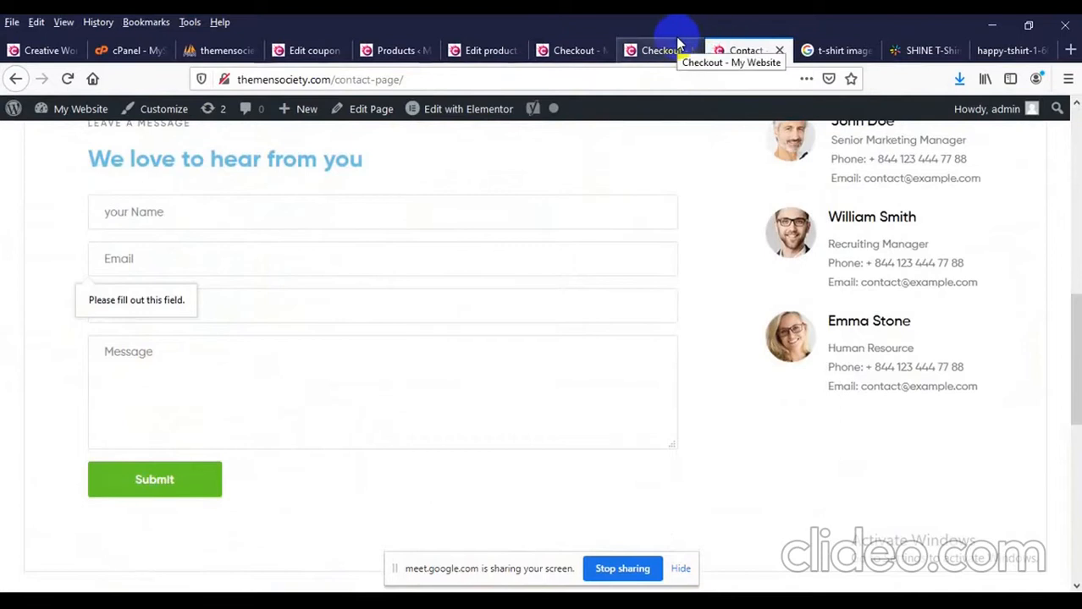
click(576, 53)
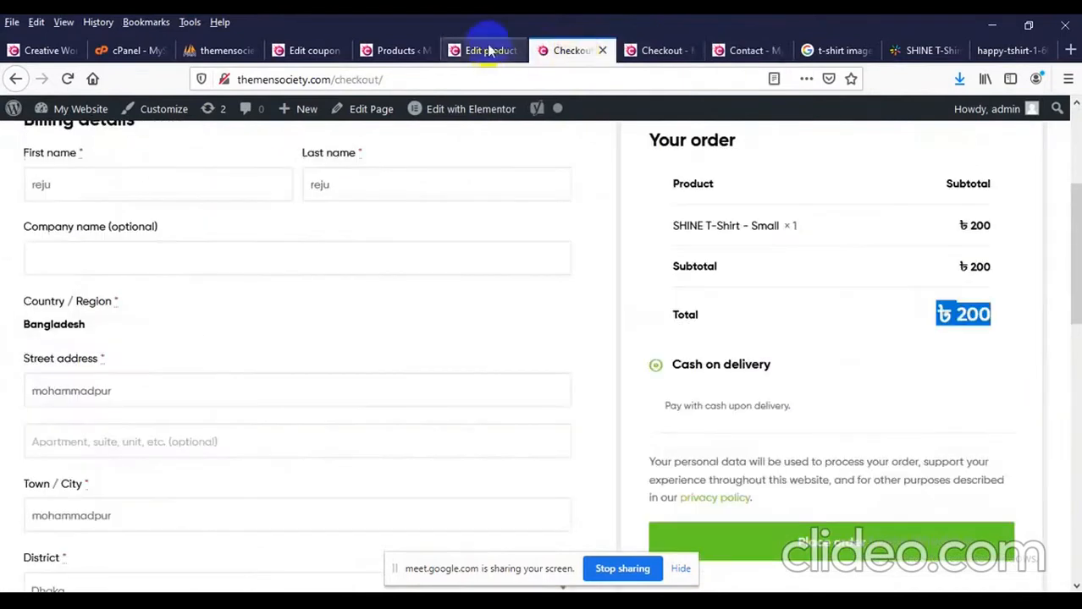
click(729, 51)
Step: Open the Contact page (page 628) in Elementor in a new tab beside the Contact page
right_click(455, 111)
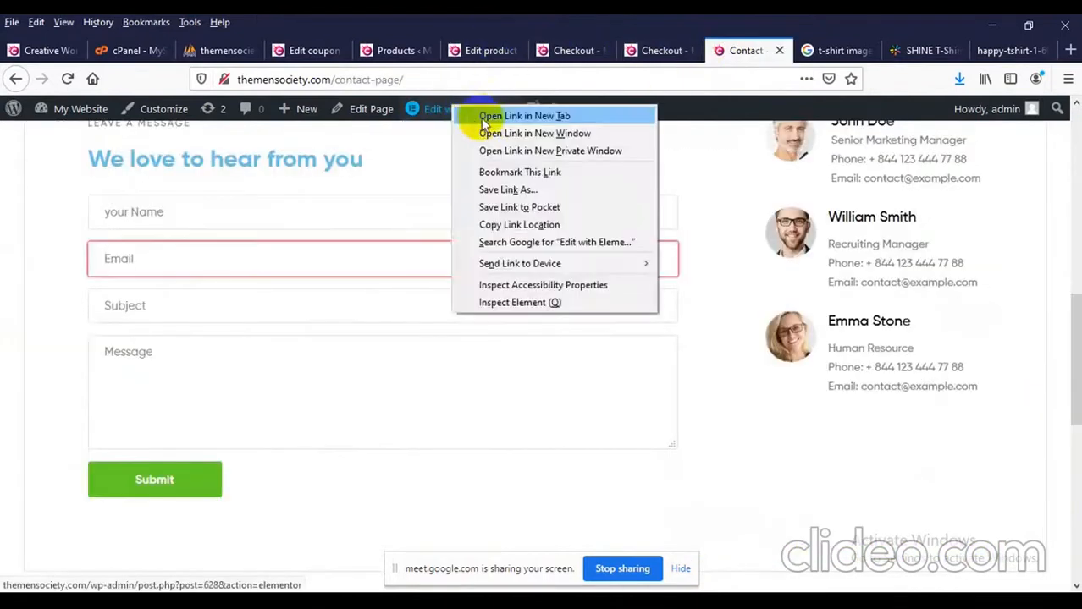
click(478, 113)
drag(761, 65, 664, 66)
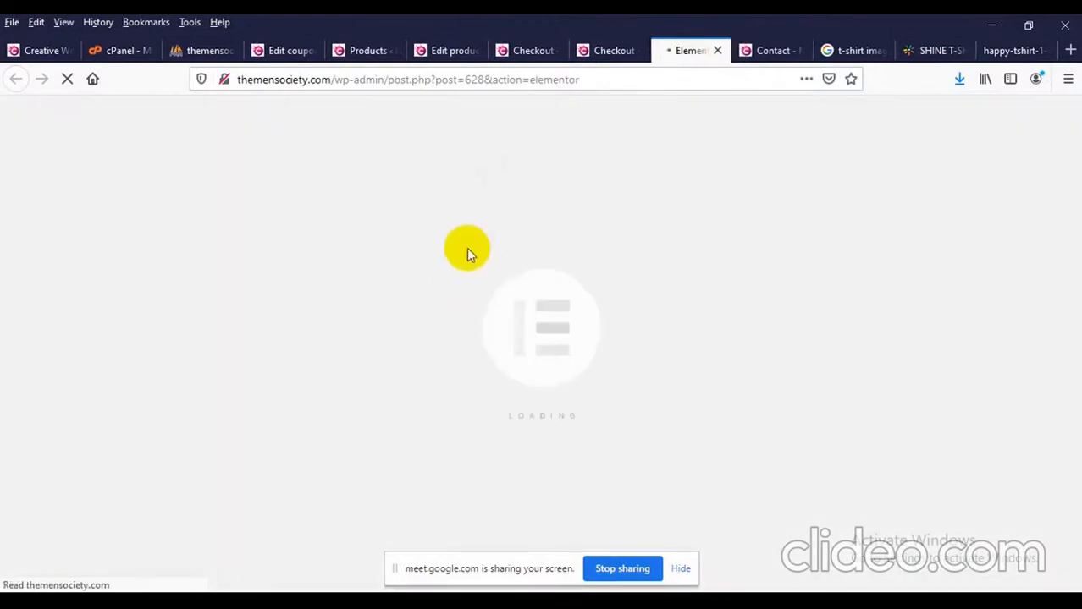
click(453, 48)
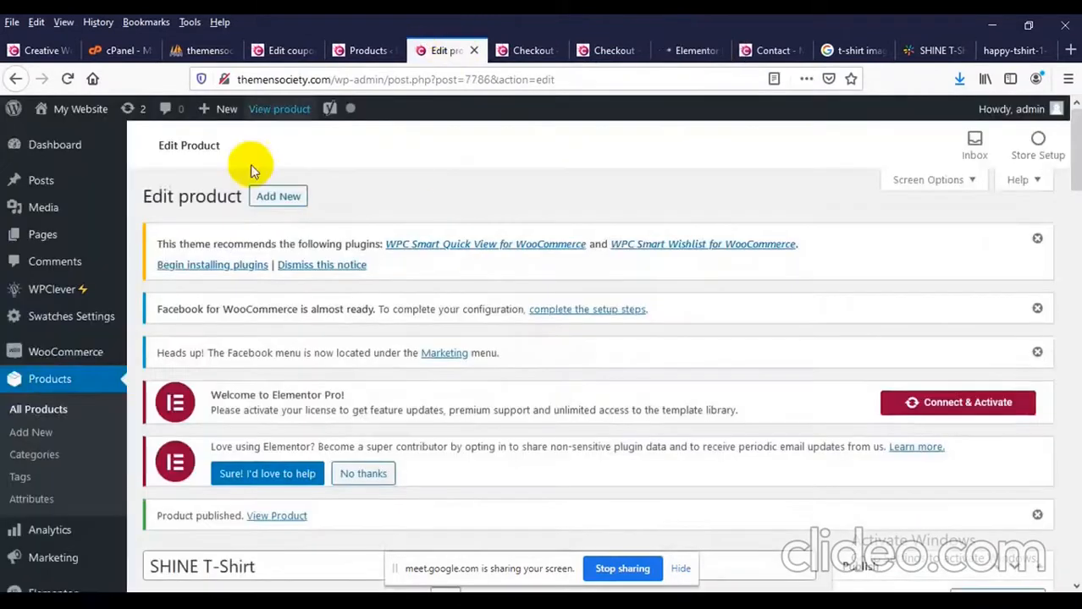
scroll(12, 366, down, 6)
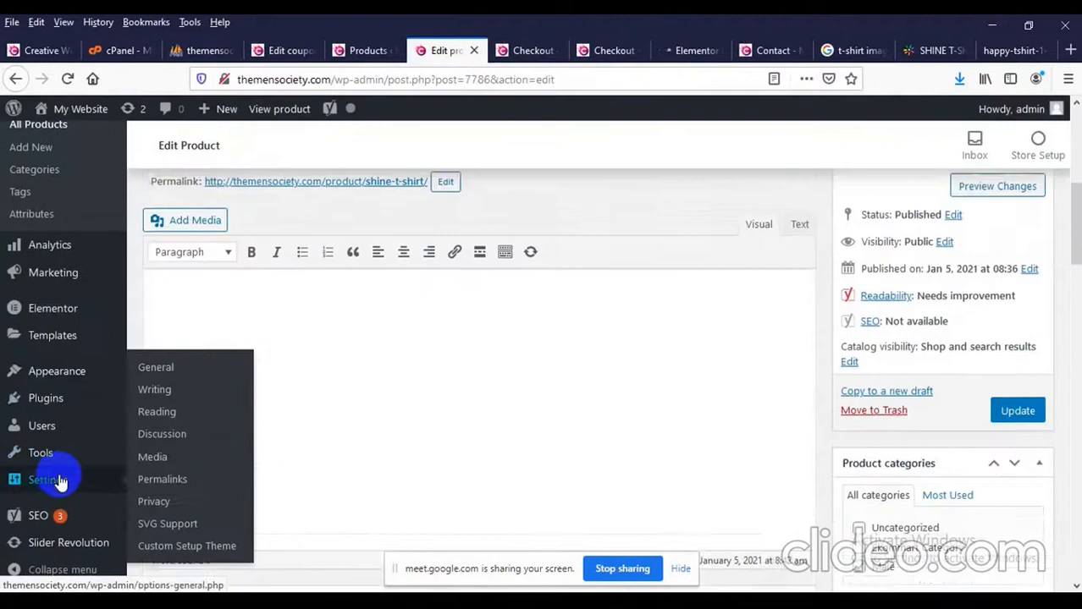
scroll(41, 558, up, 10)
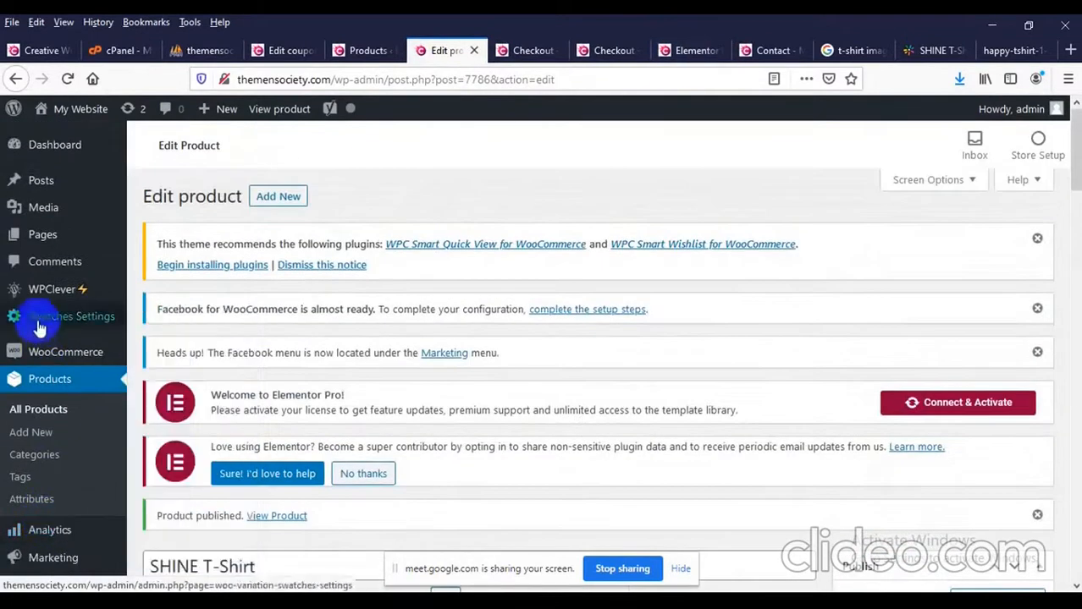
scroll(66, 212, down, 2)
mouse_move(66, 217)
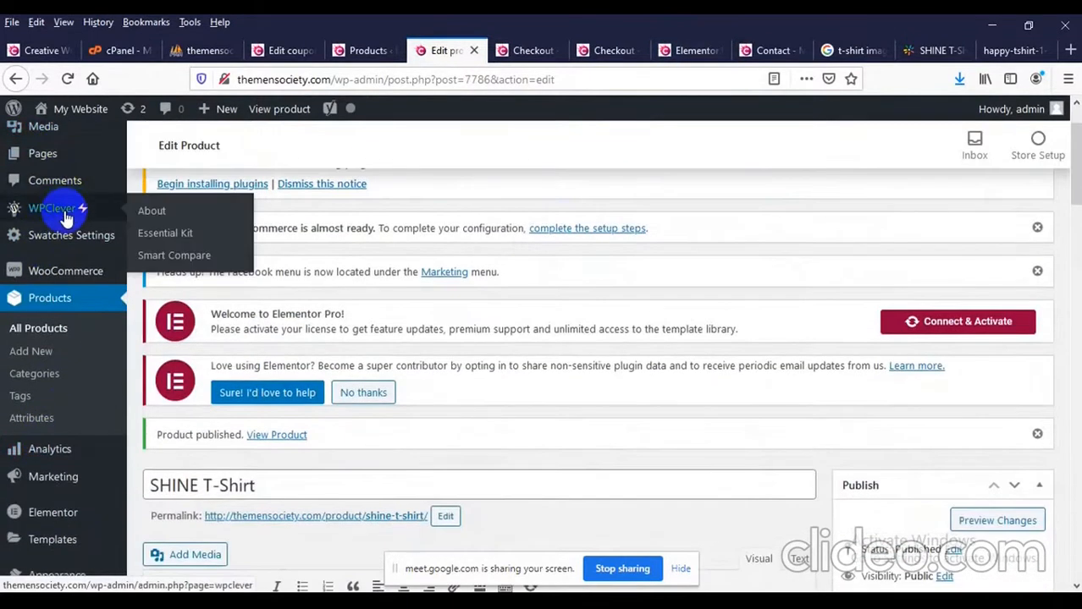
key(ctrl+f)
text(contact)
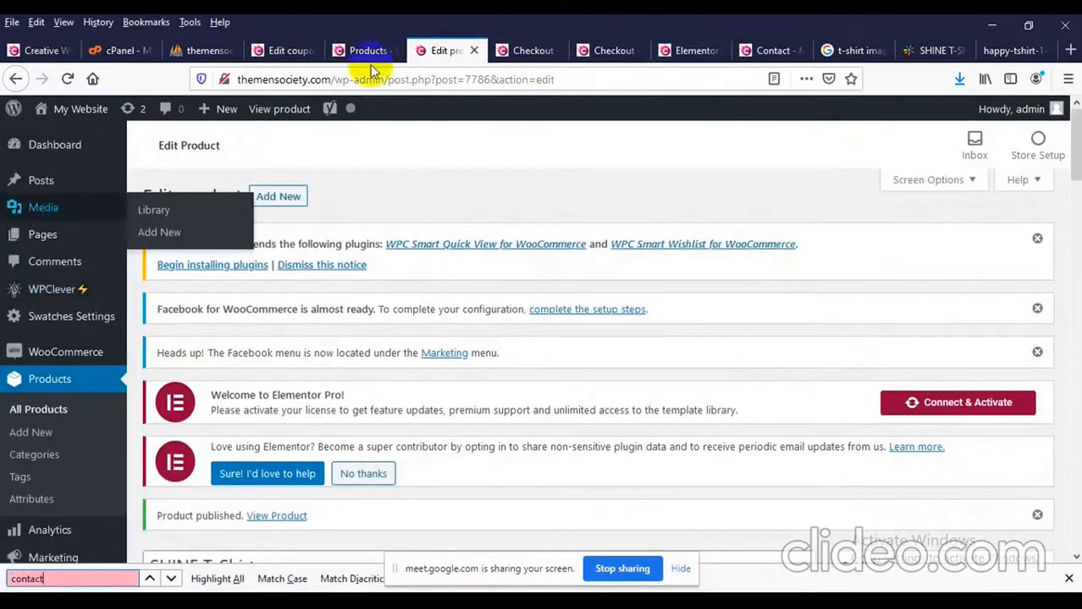
click(687, 51)
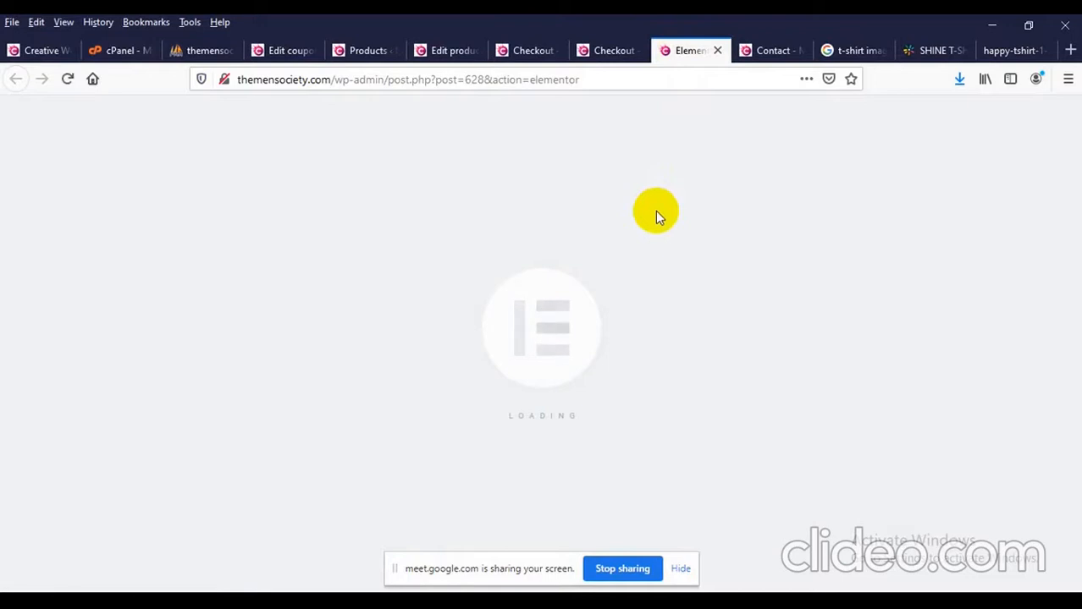
Step: Review the contact form widget's Form Fields and Buttons settings
scroll(462, 326, down, 3)
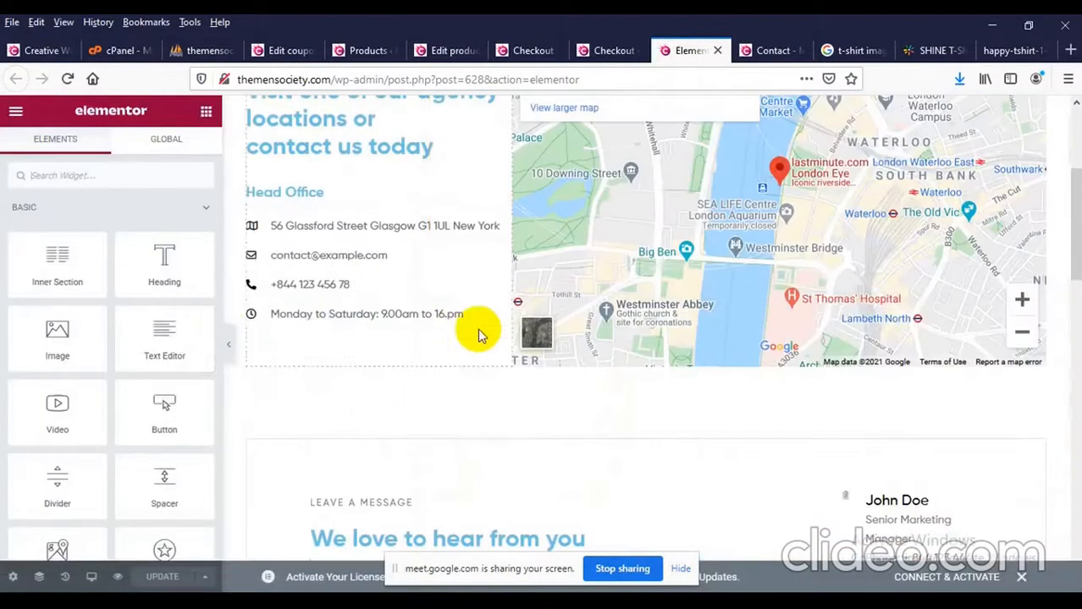
scroll(457, 356, down, 3)
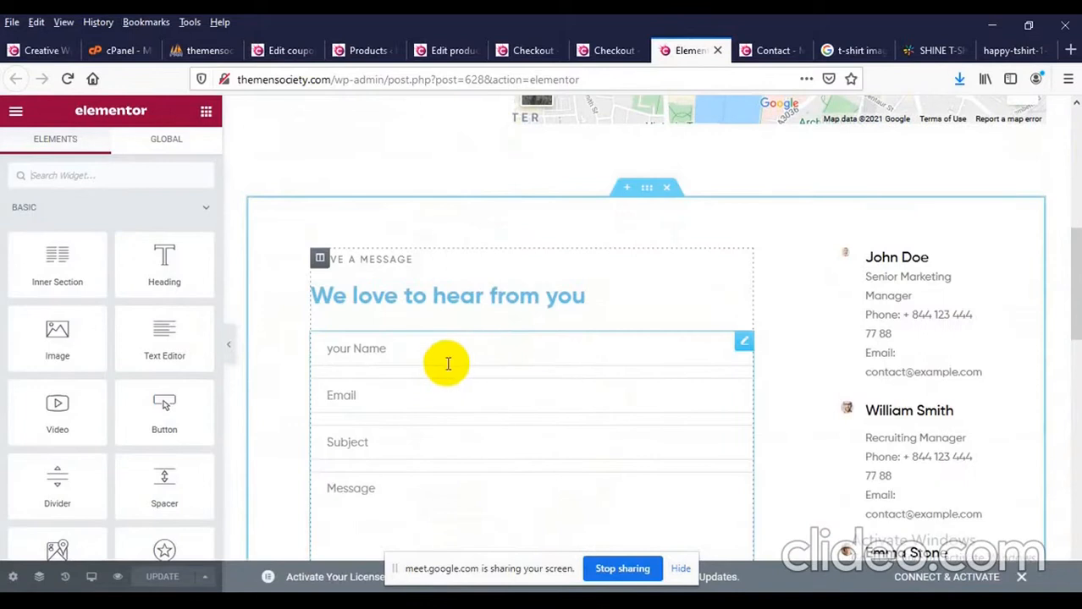
click(744, 342)
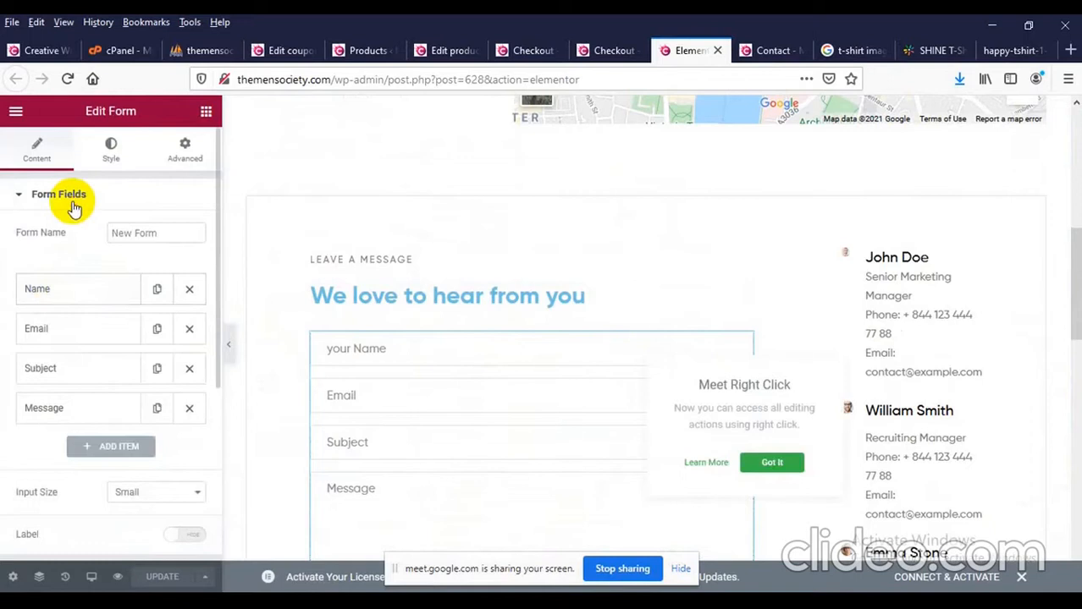
click(74, 203)
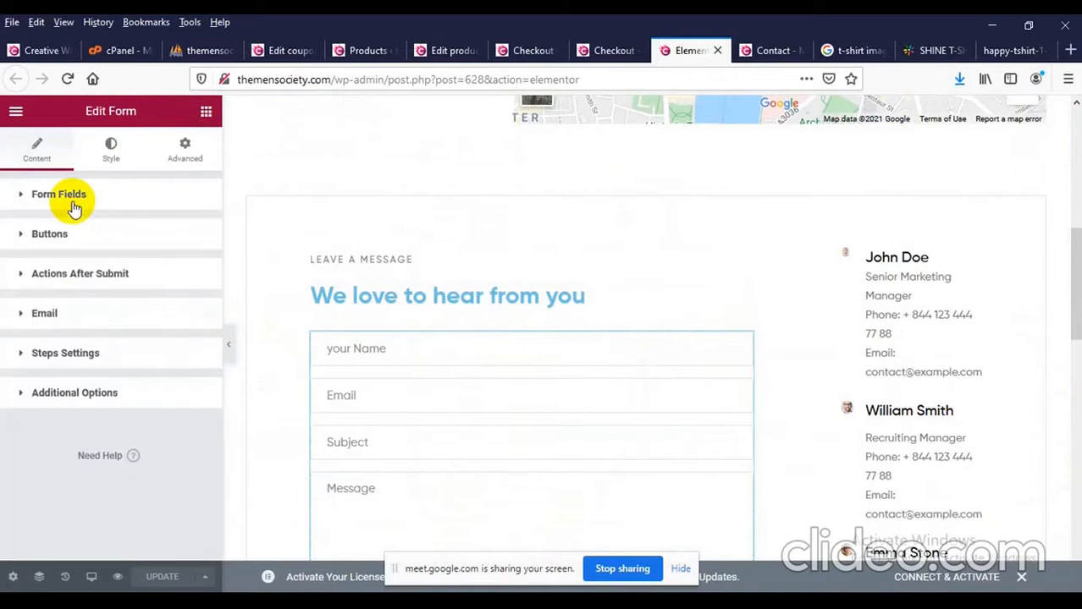
click(73, 239)
scroll(459, 406, down, 3)
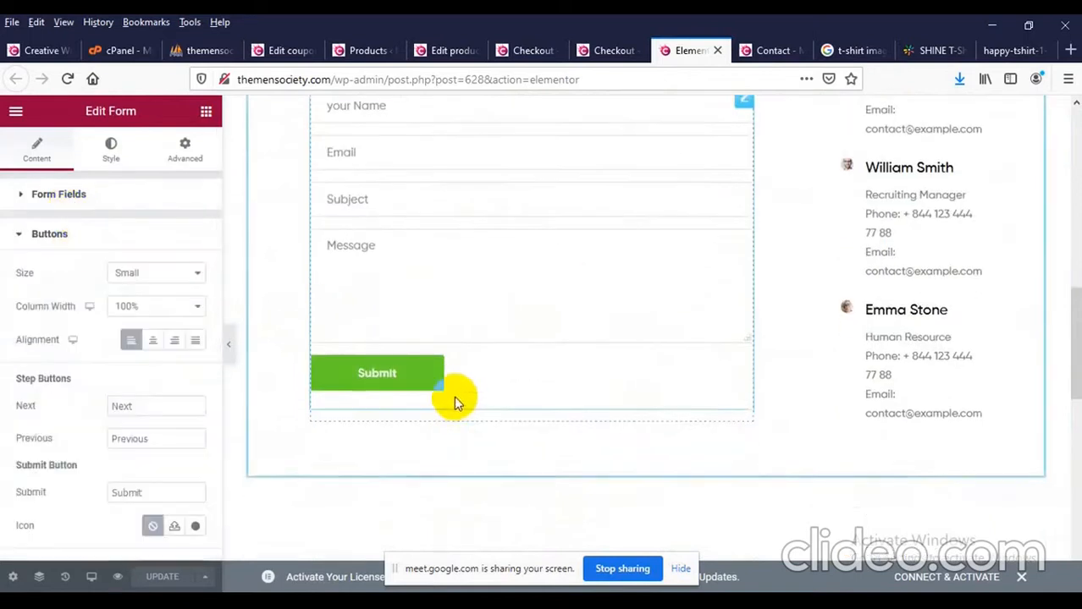
scroll(455, 404, up, 2)
Step: Delete the form widget from the Leave a message section
right_click(743, 180)
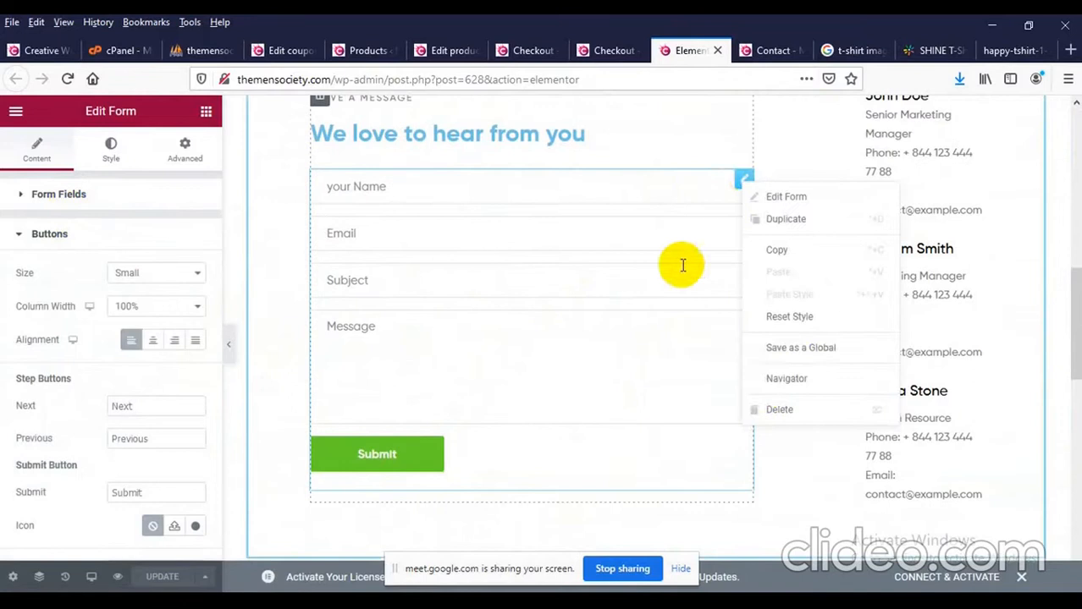
click(770, 408)
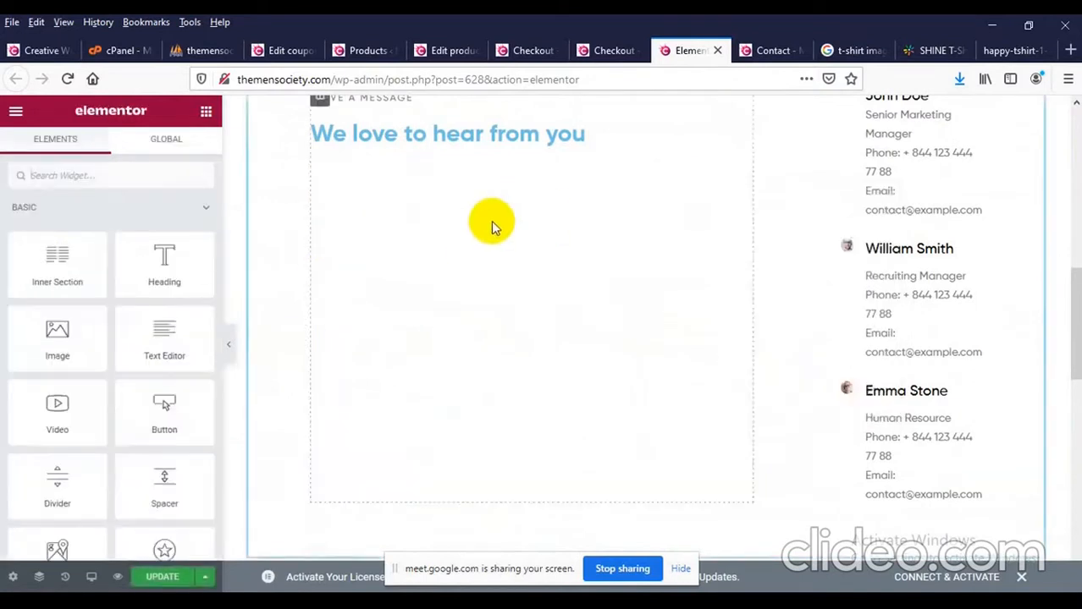
scroll(493, 224, up, 2)
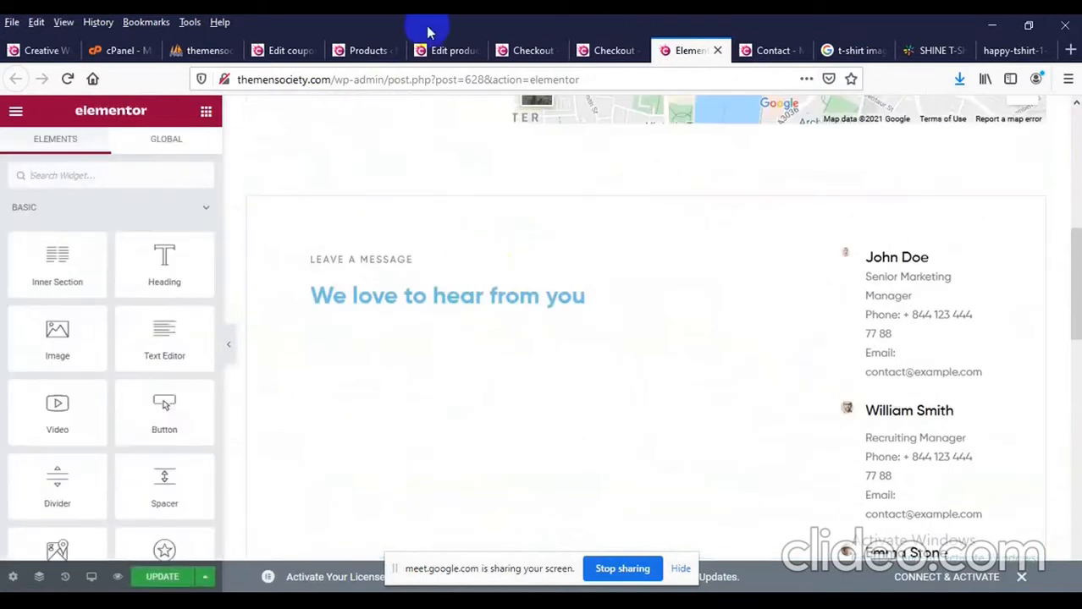
click(846, 50)
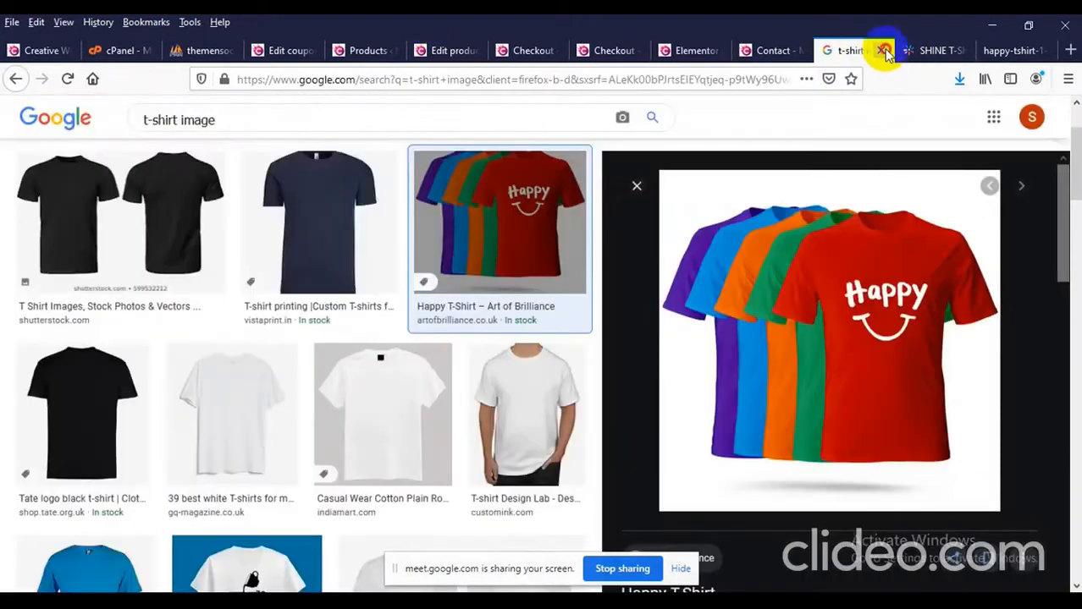
Step: Close the t-shirt tabs and return to the WordPress admin tab
click(883, 50)
click(882, 49)
click(882, 49)
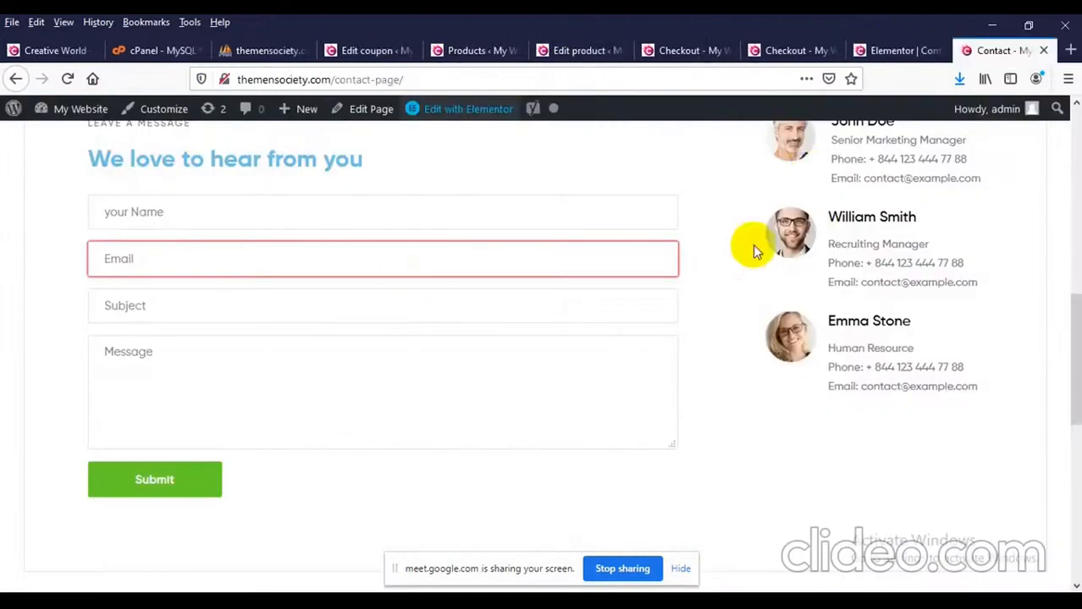
click(367, 50)
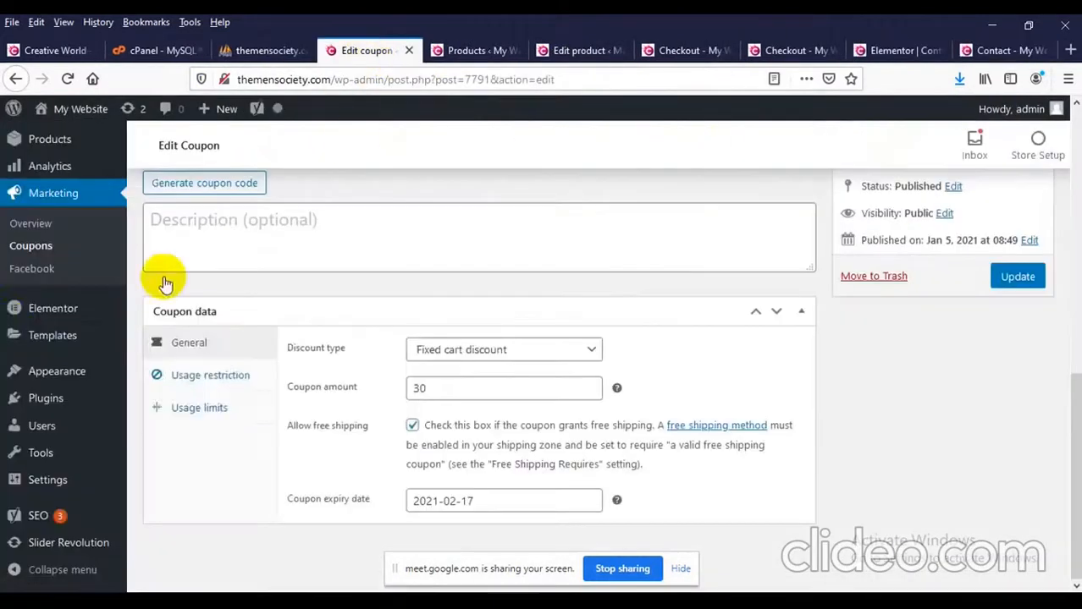
Step: Search Add Plugins for 'contact form' to list Contact Form 7 and WPForms
mouse_move(64, 397)
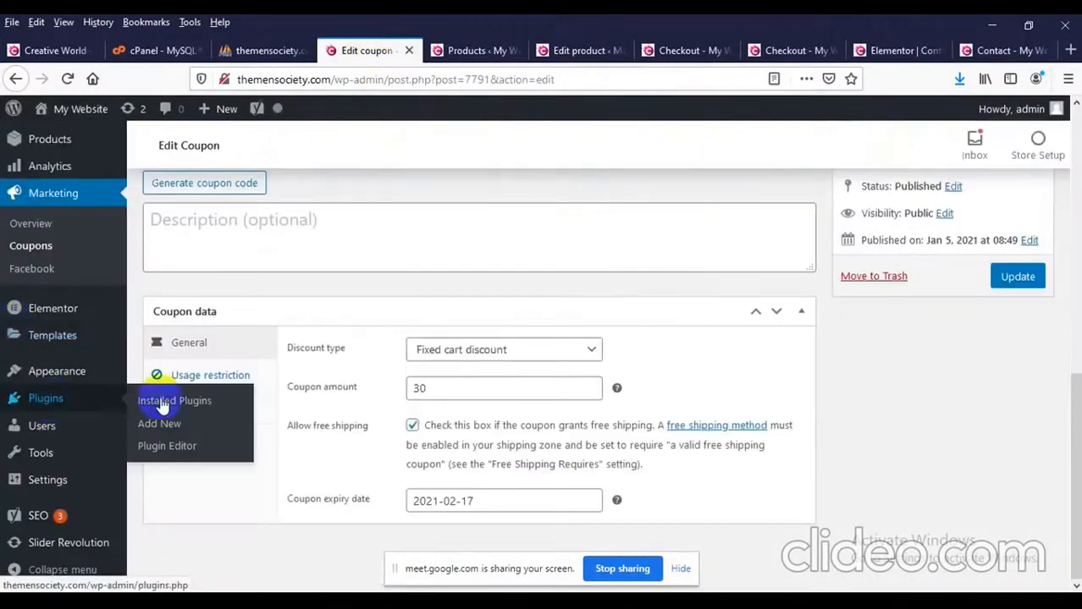
click(185, 425)
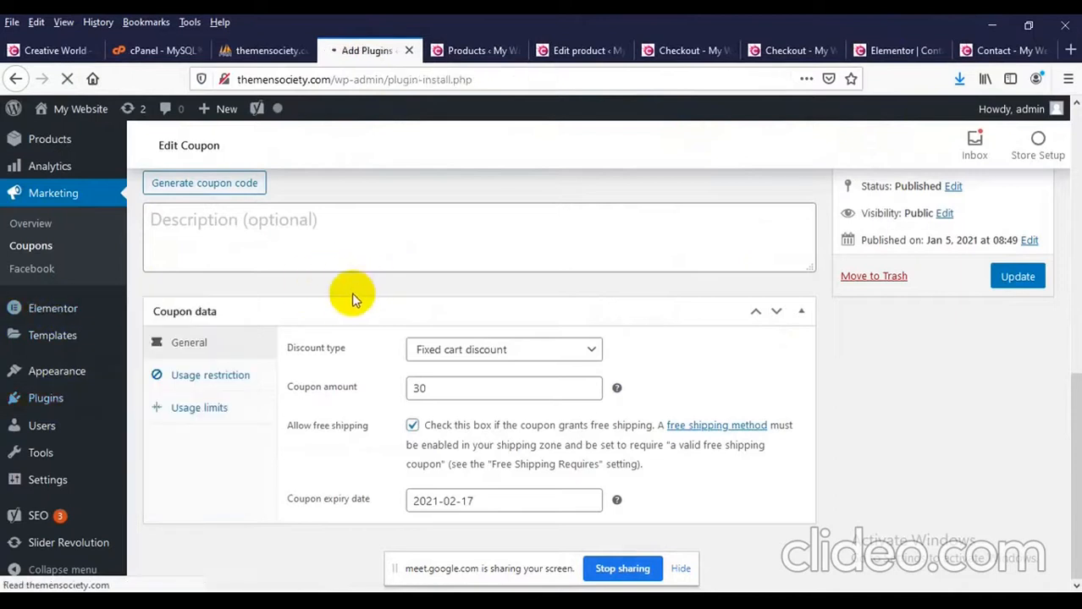
scroll(350, 300, down, 4)
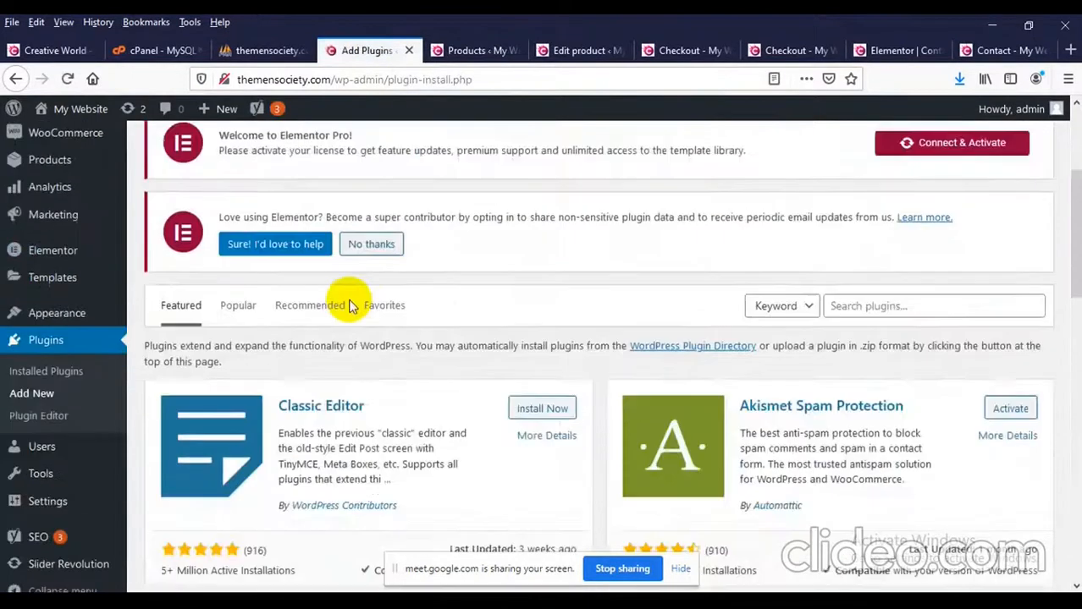
click(872, 201)
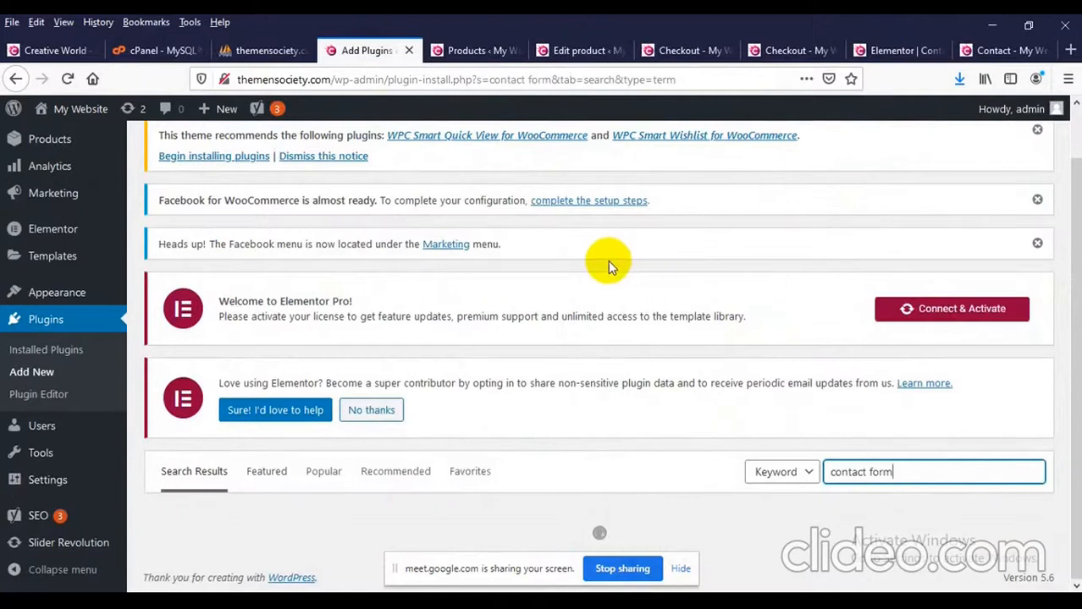
scroll(748, 285, down, 3)
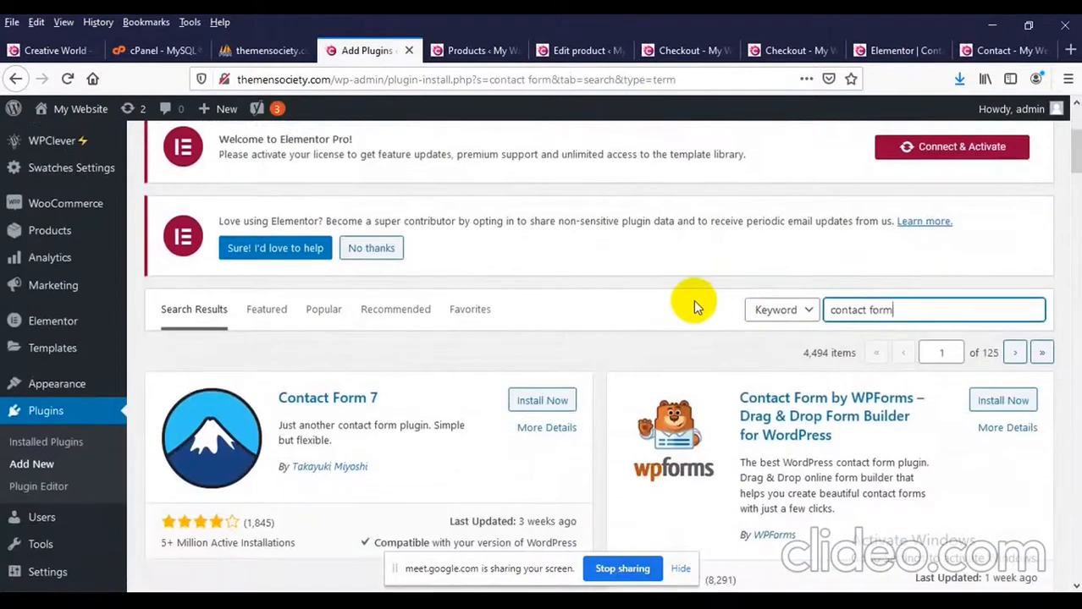
scroll(691, 303, down, 2)
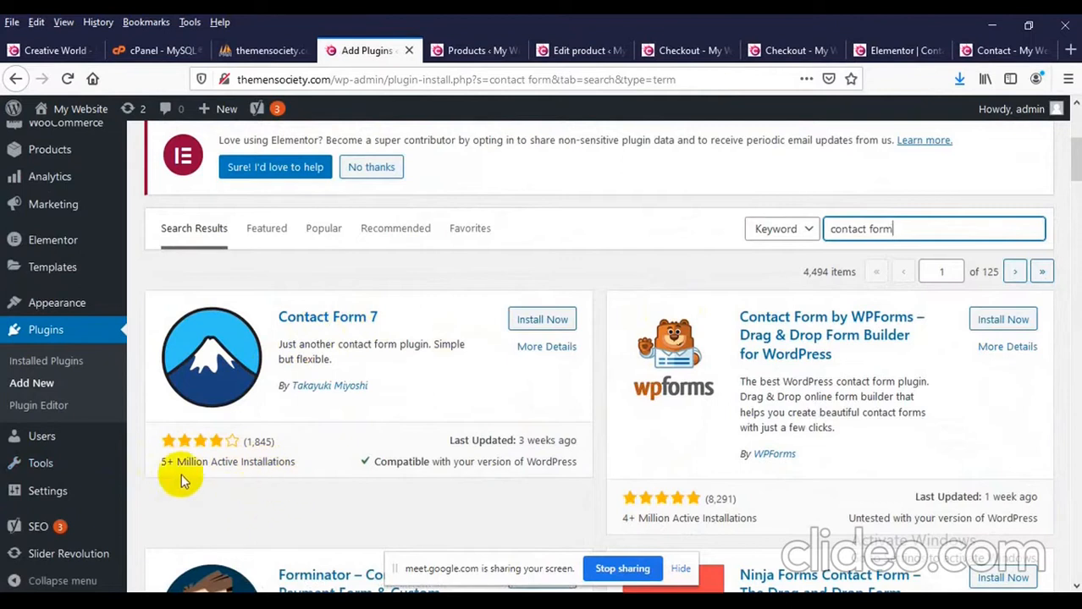
Step: Install and activate Contact Form 7 5.3.2, confirming it is active among 14 installed plugins
click(562, 323)
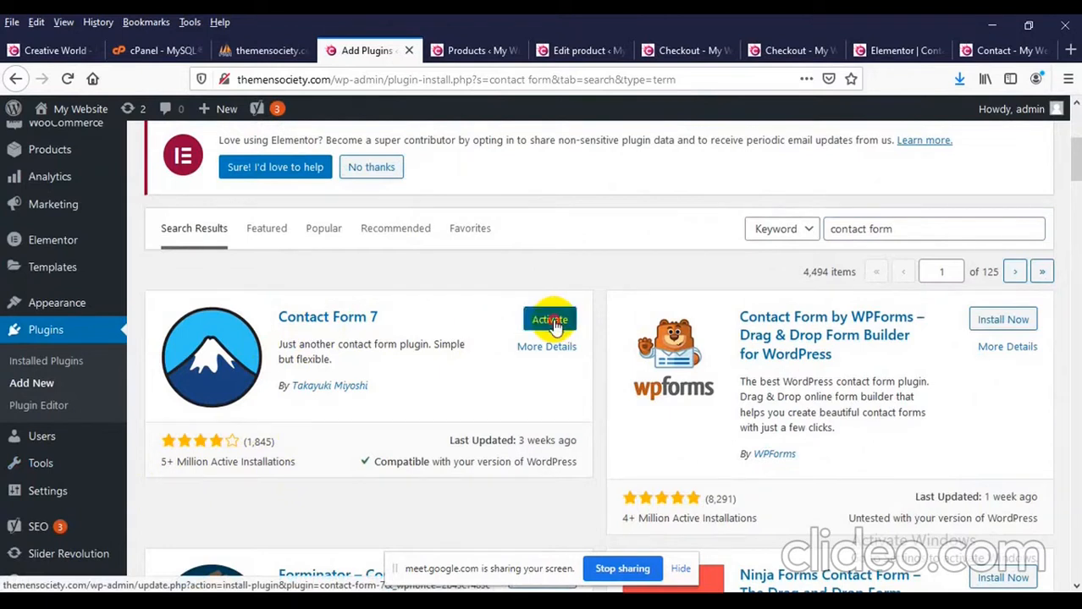
click(554, 323)
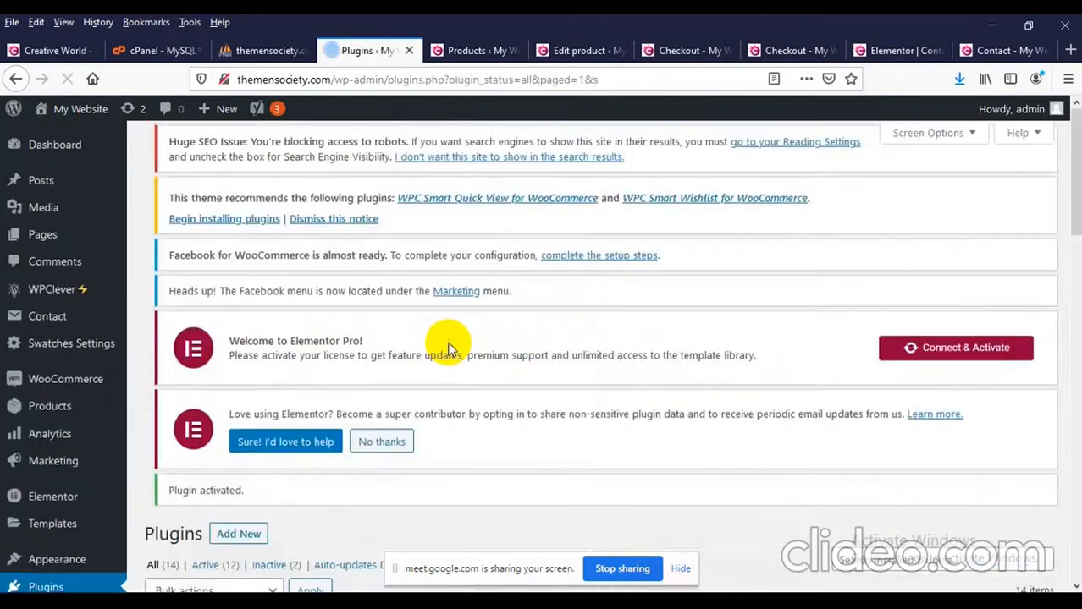
scroll(448, 349, down, 5)
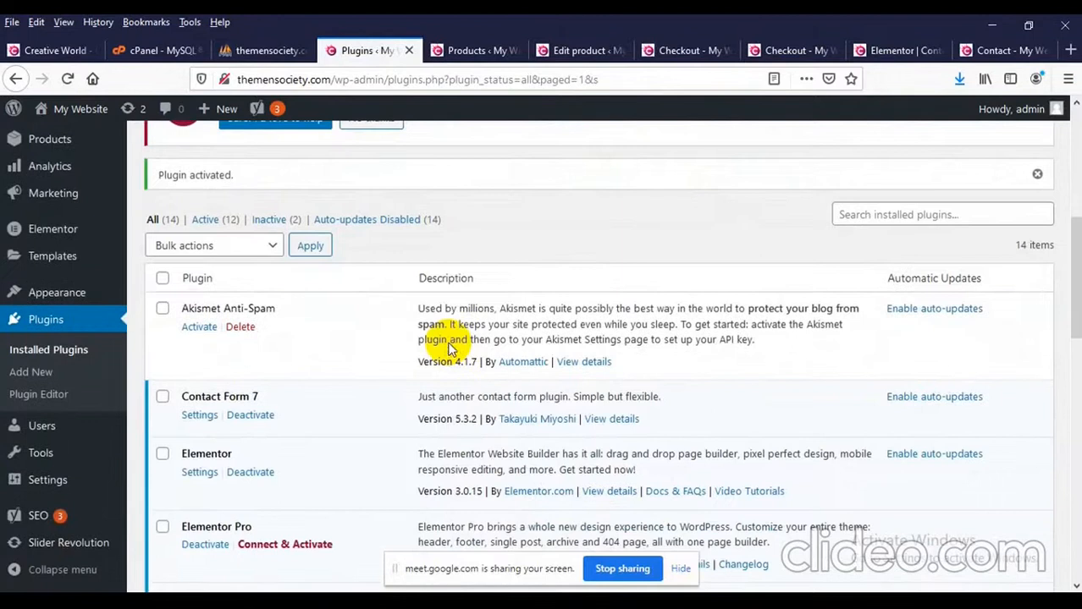
scroll(430, 414, down, 6)
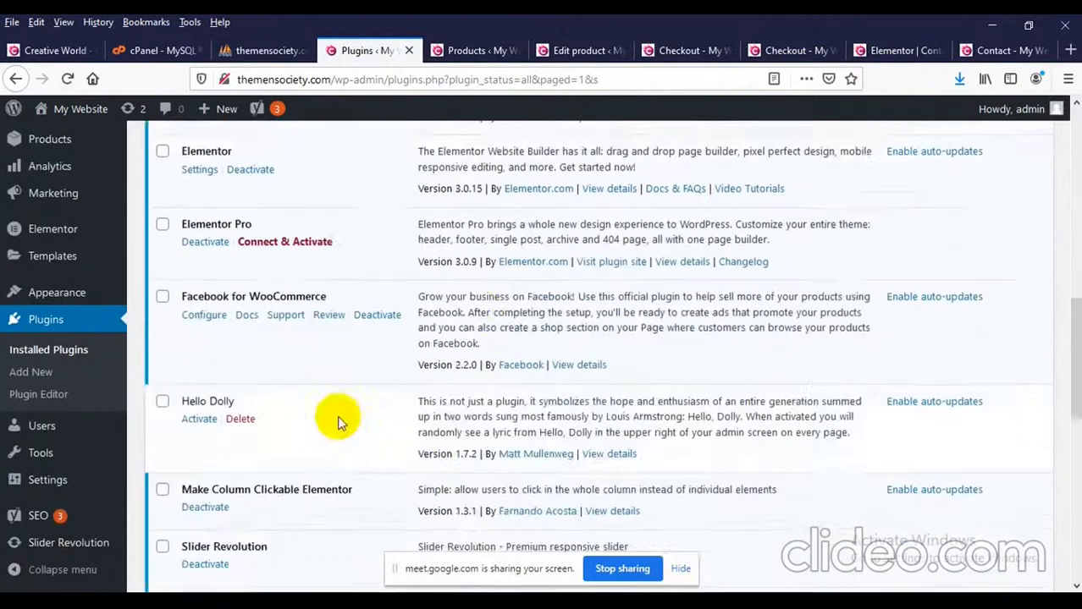
scroll(8, 465, up, 4)
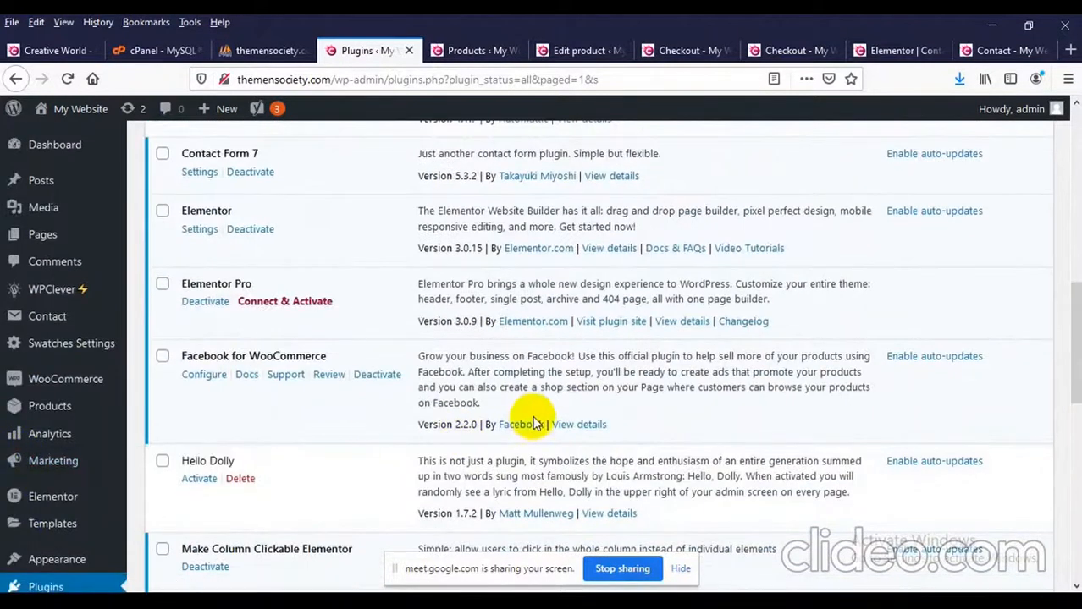
scroll(355, 358, up, 4)
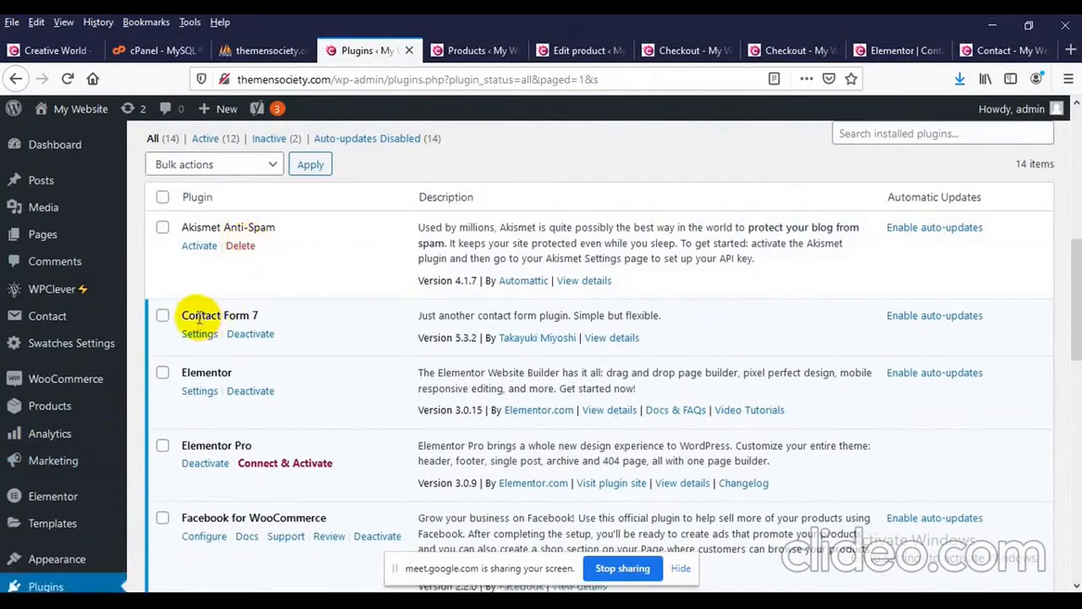
drag(196, 317, 285, 317)
mouse_move(30, 319)
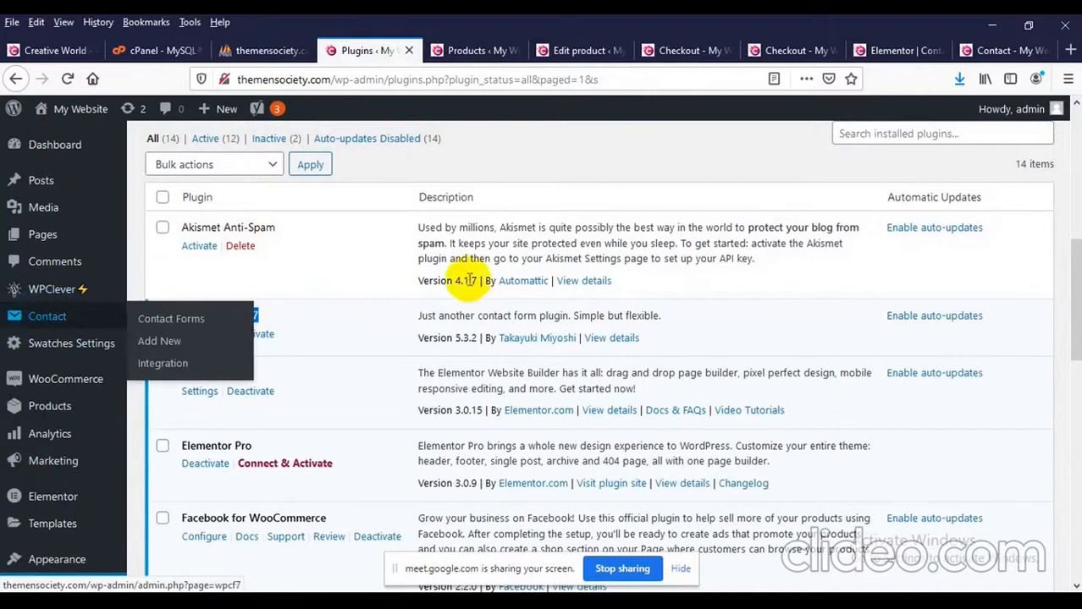
click(225, 294)
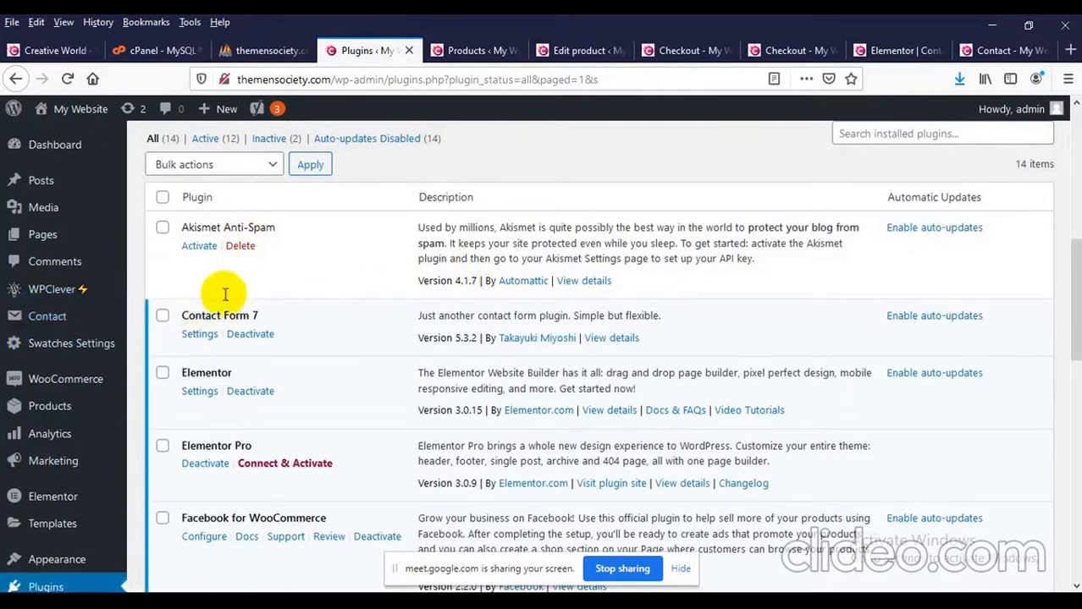
Step: Open Contact Form 7's forms list and select the Contact form 1 shortcode
click(199, 335)
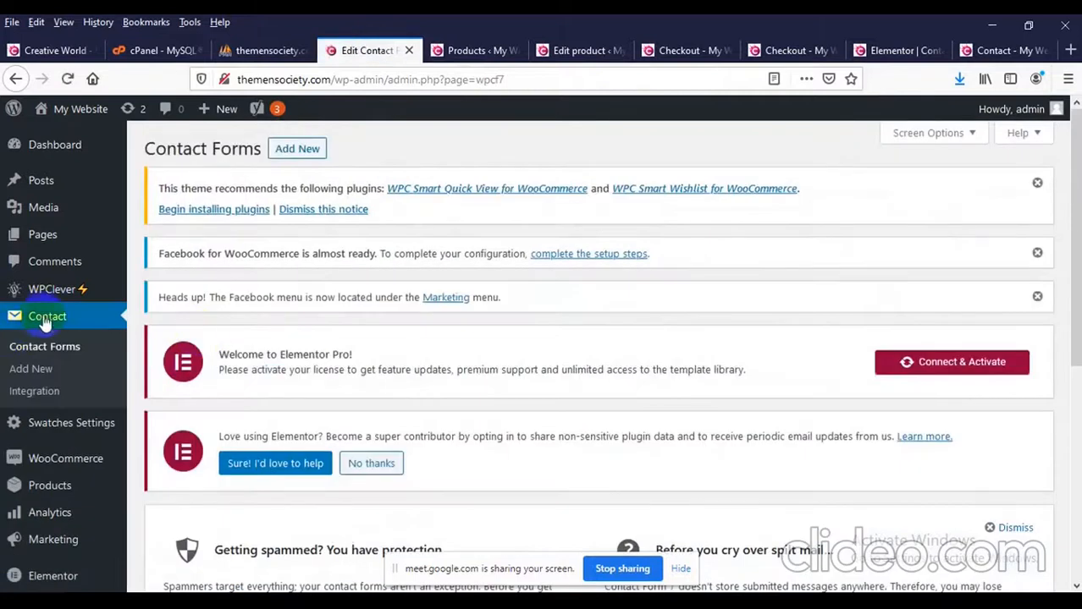
scroll(459, 290, down, 5)
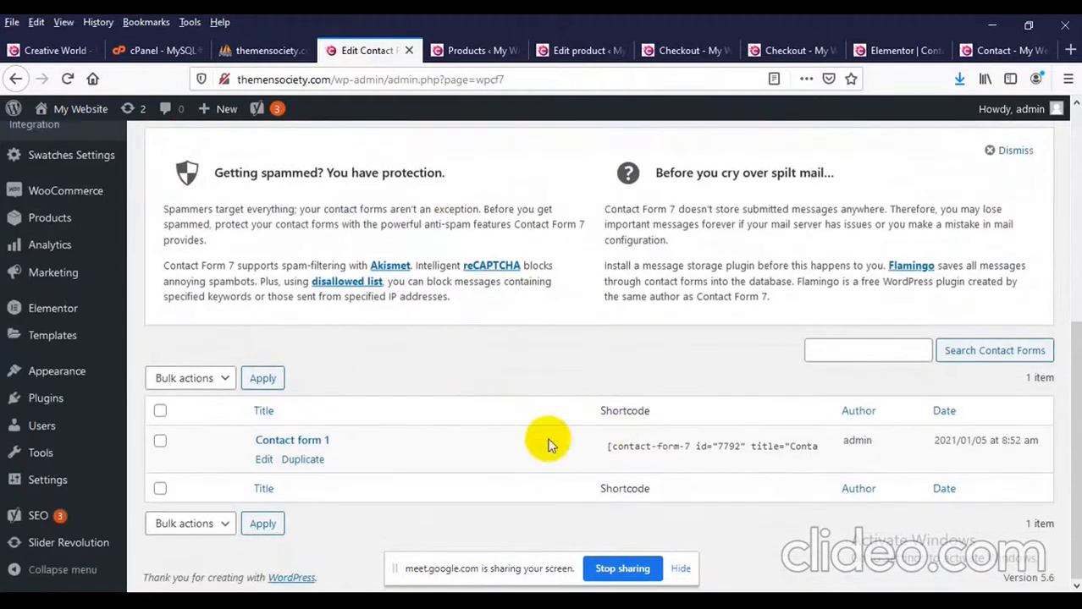
click(645, 443)
key(ctrl+c)
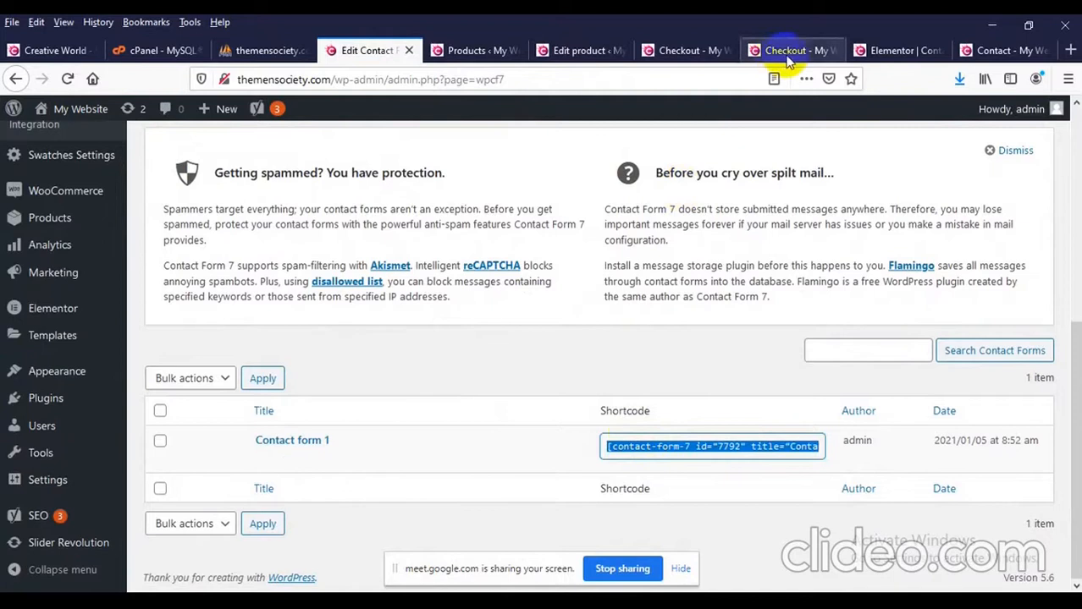
Step: Reload the live Contact page to check the message form after the Elementor edits
click(858, 49)
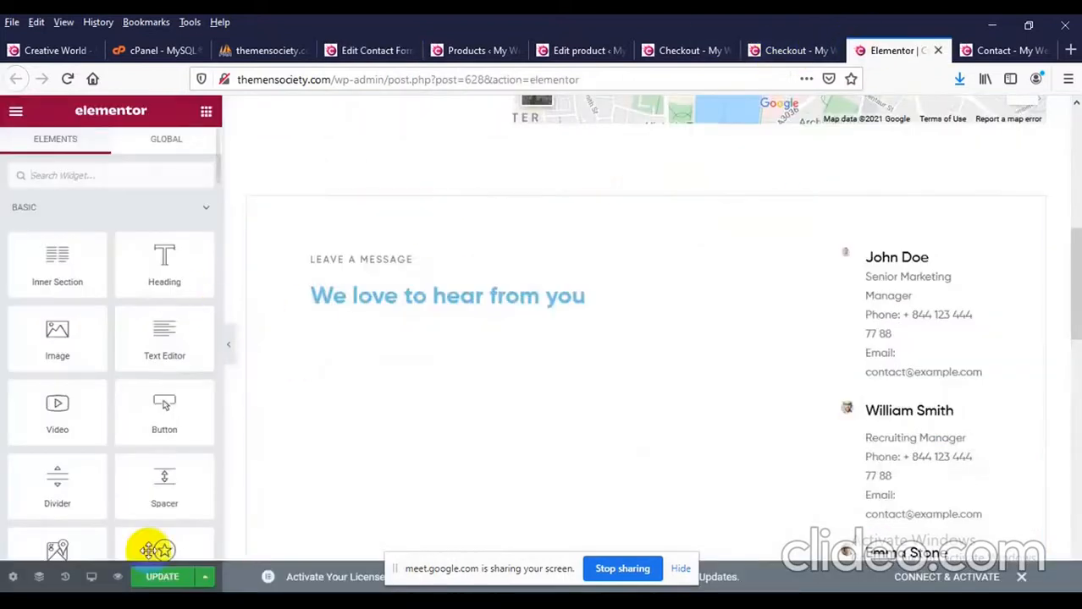
scroll(507, 339, down, 2)
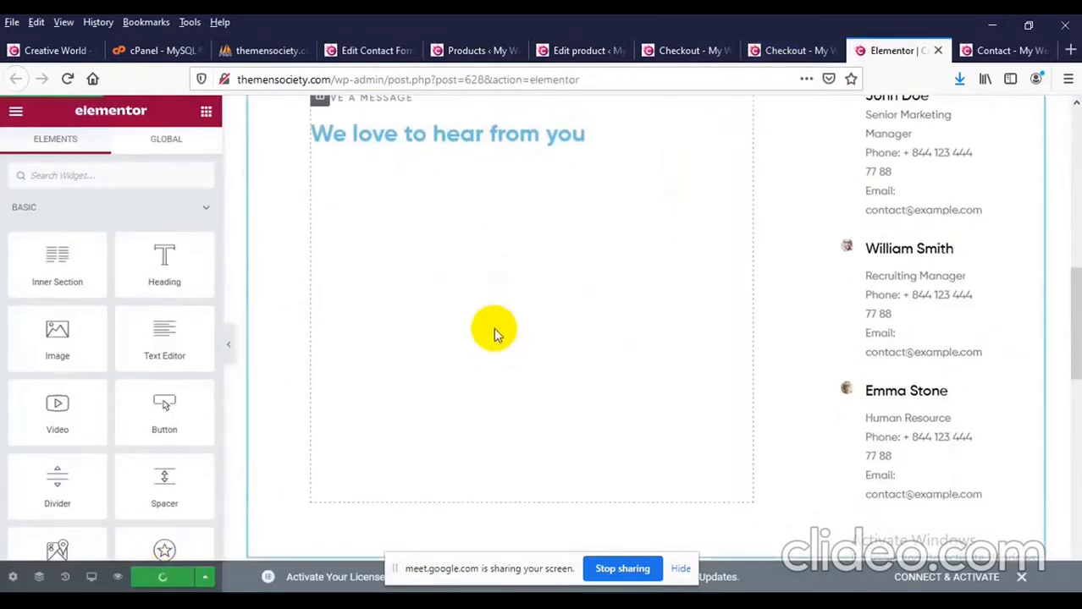
click(981, 50)
right_click(446, 175)
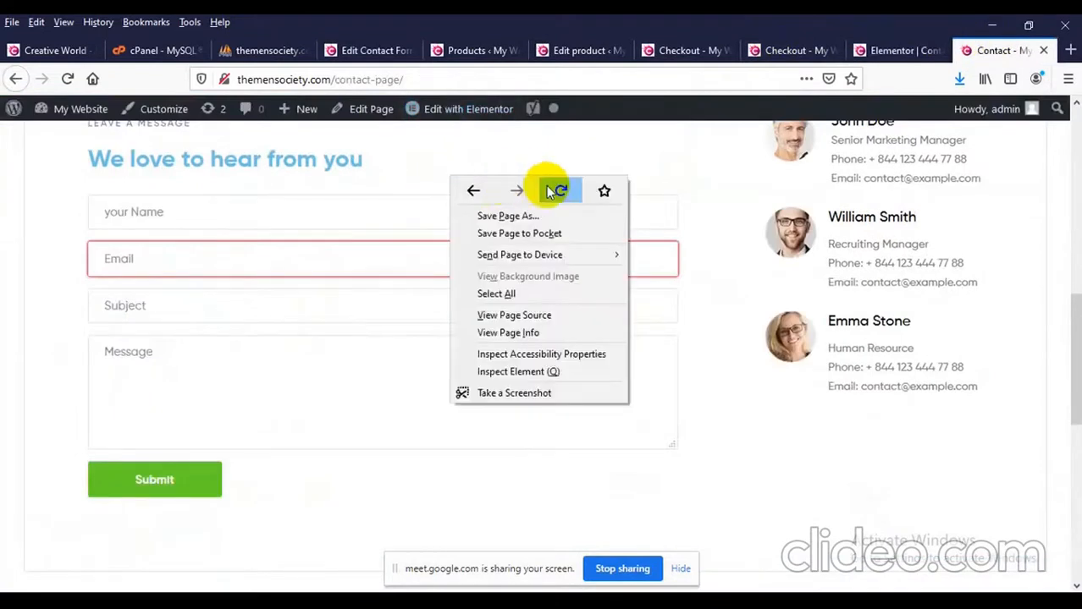
click(546, 186)
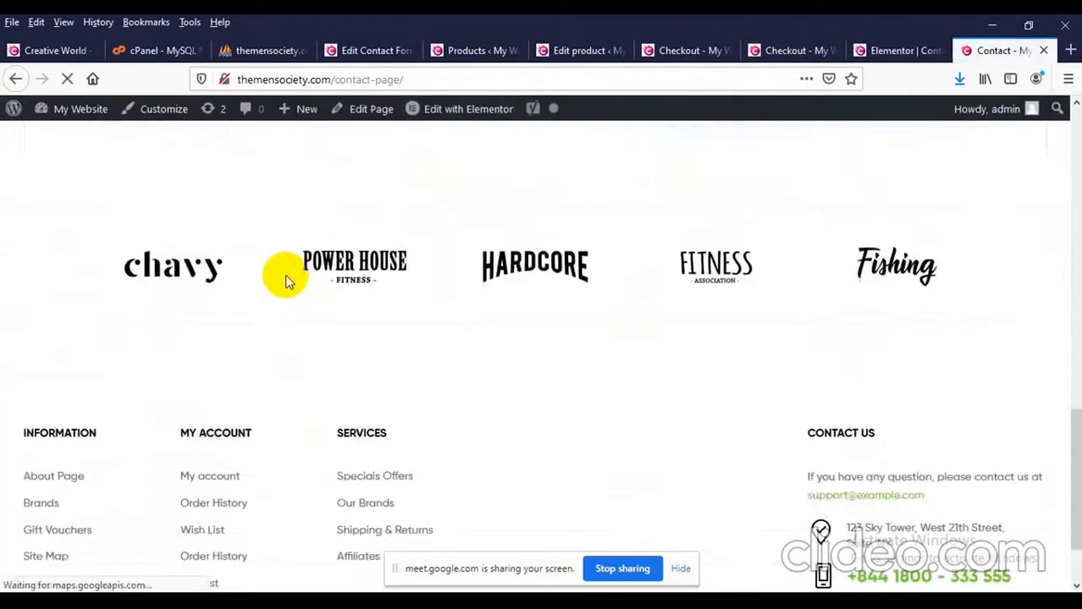
Step: Confirm the message section is empty, then return to the Contact page's Elementor editor
scroll(270, 317, up, 2)
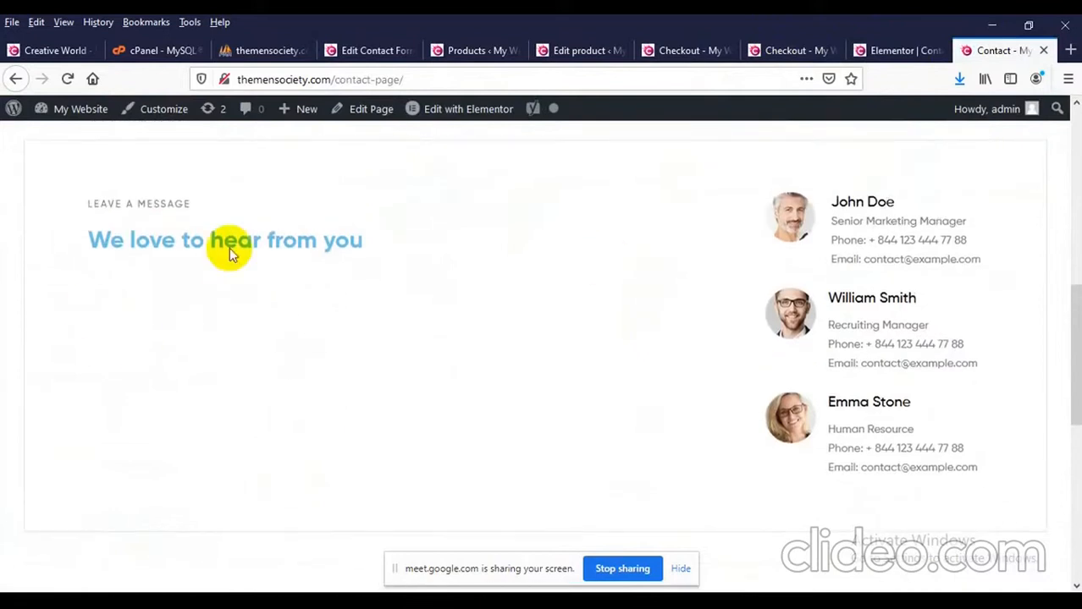
click(871, 50)
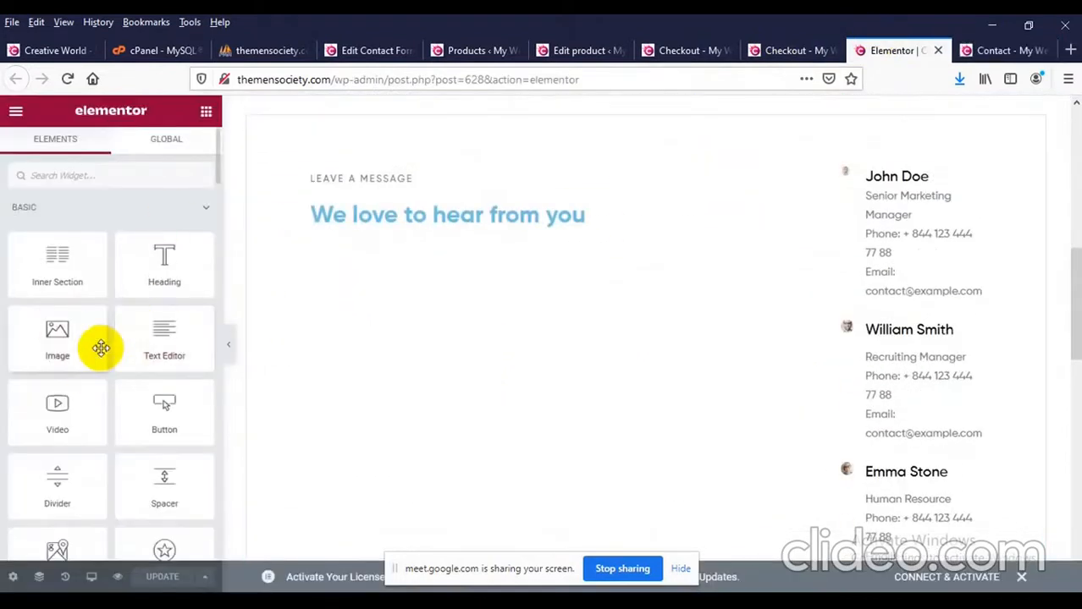
drag(145, 339, 190, 283)
scroll(543, 302, down, 2)
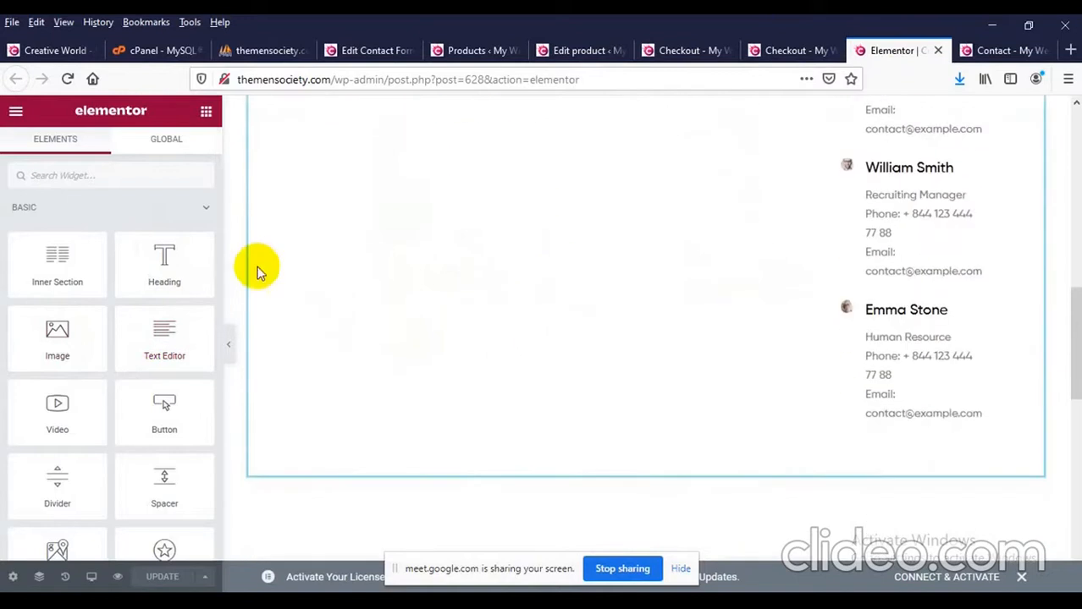
scroll(338, 271, up, 1)
scroll(413, 263, up, 1)
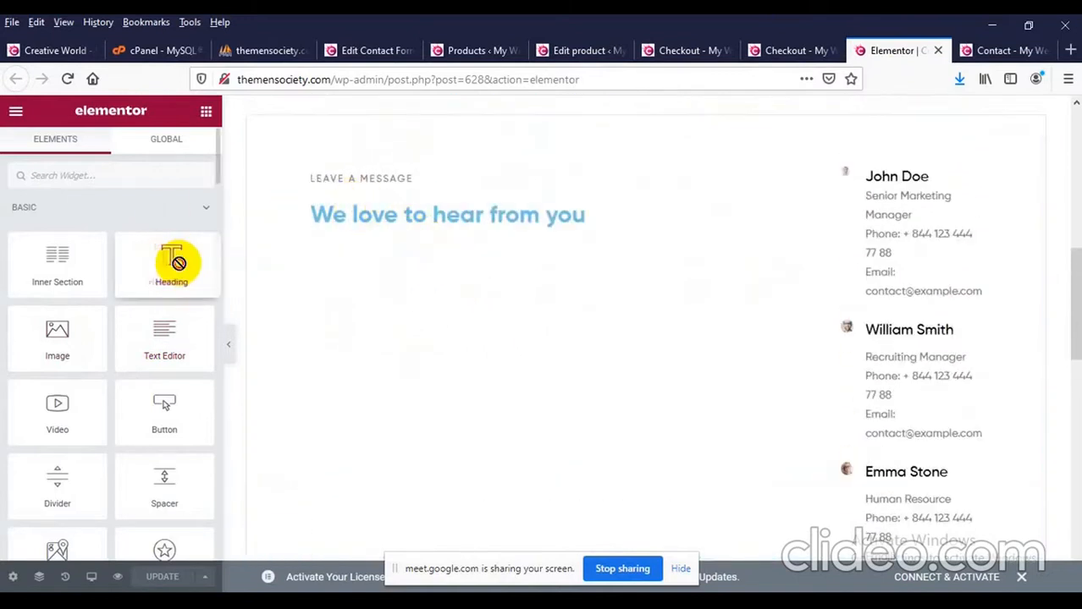
Step: Add a text block holding the Contact Form 7 shortcode under 'We love to hear from you' and update
drag(162, 338, 439, 259)
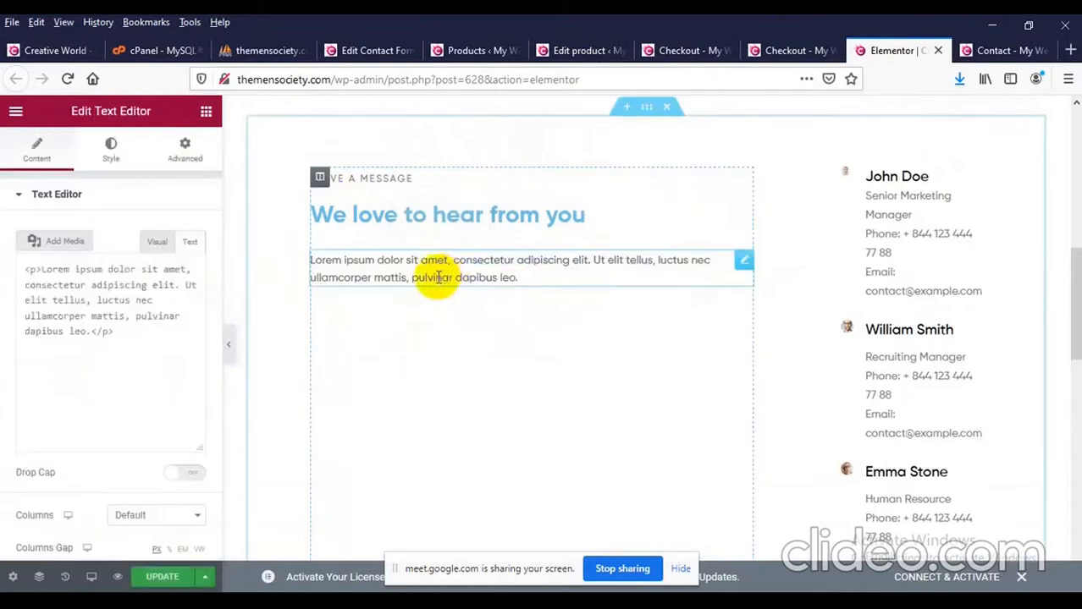
click(192, 242)
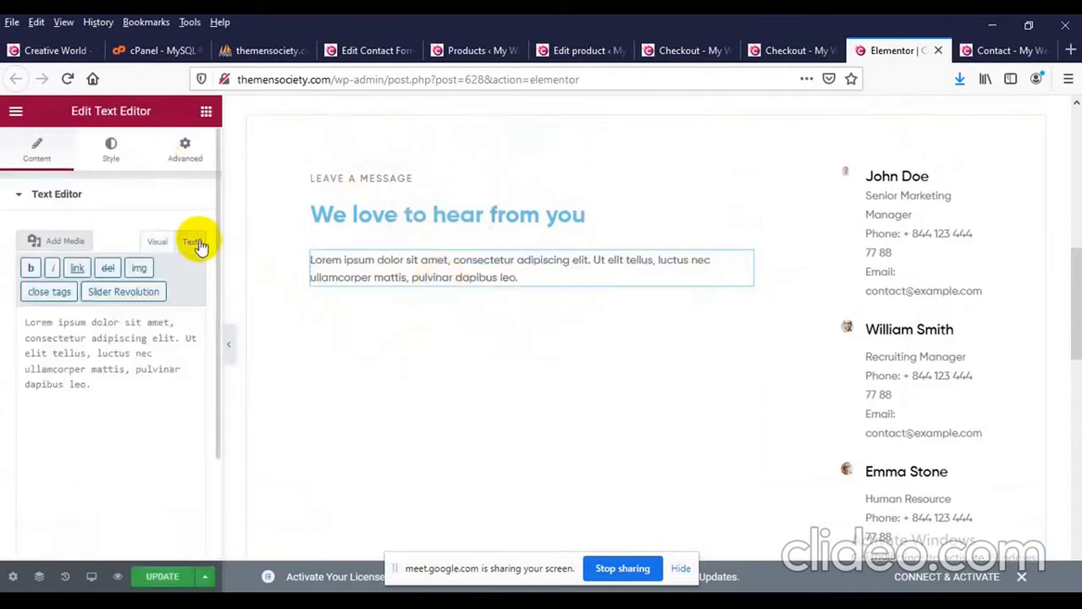
click(119, 366)
key(ctrl+a)
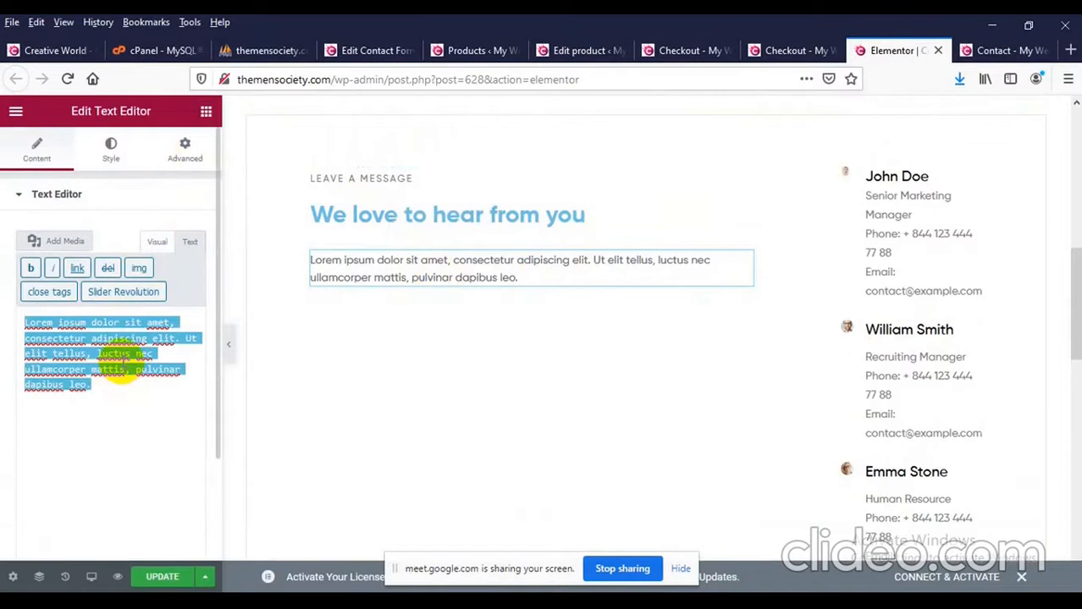
key(ctrl+v)
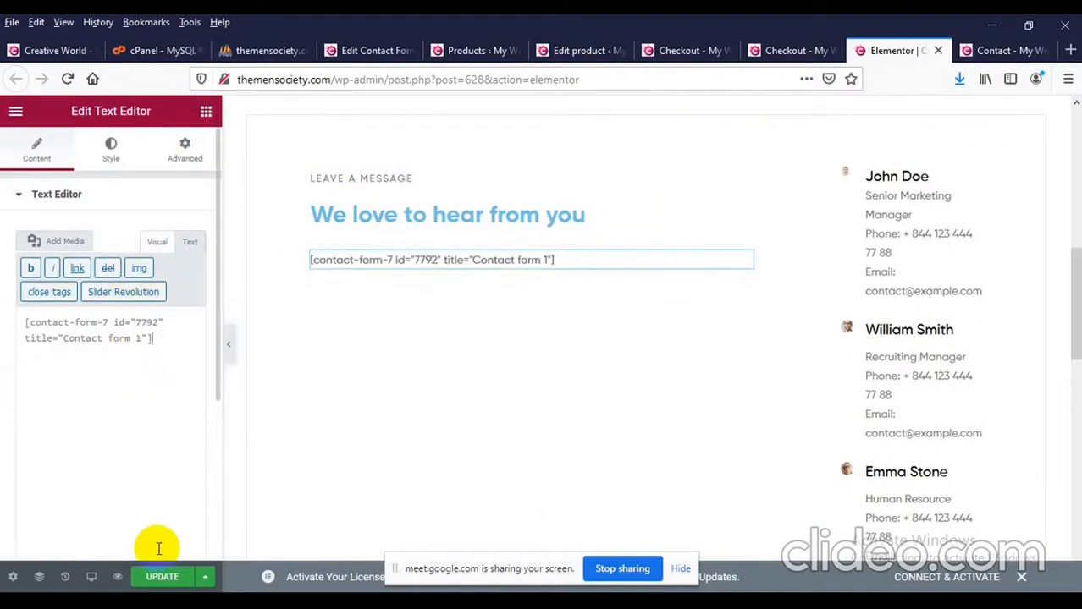
click(162, 576)
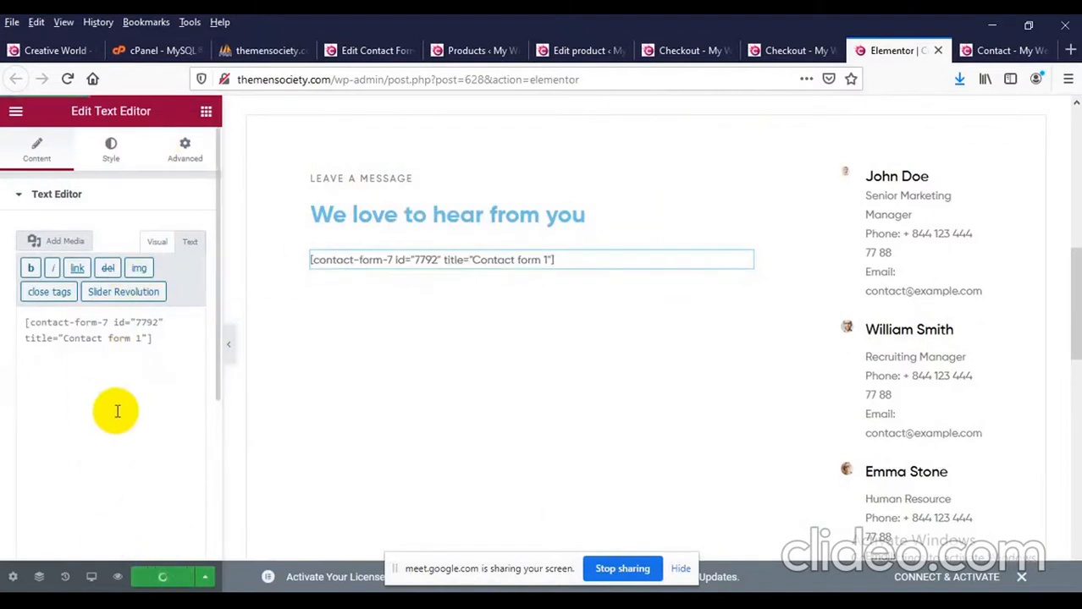
click(982, 51)
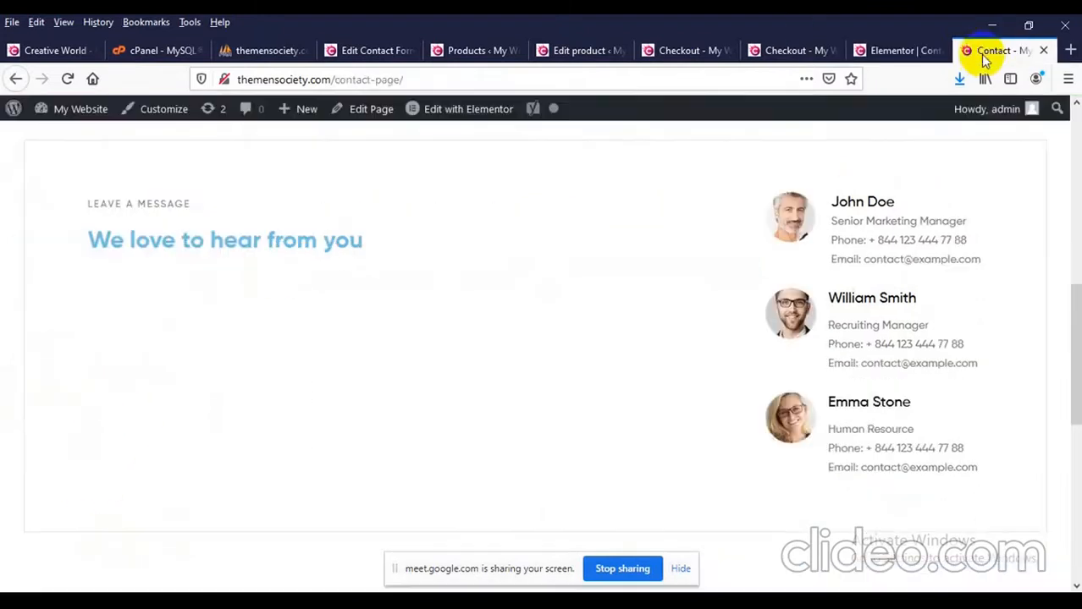
Step: Reload the live Contact page and scroll down to the new contact form
right_click(534, 220)
click(623, 232)
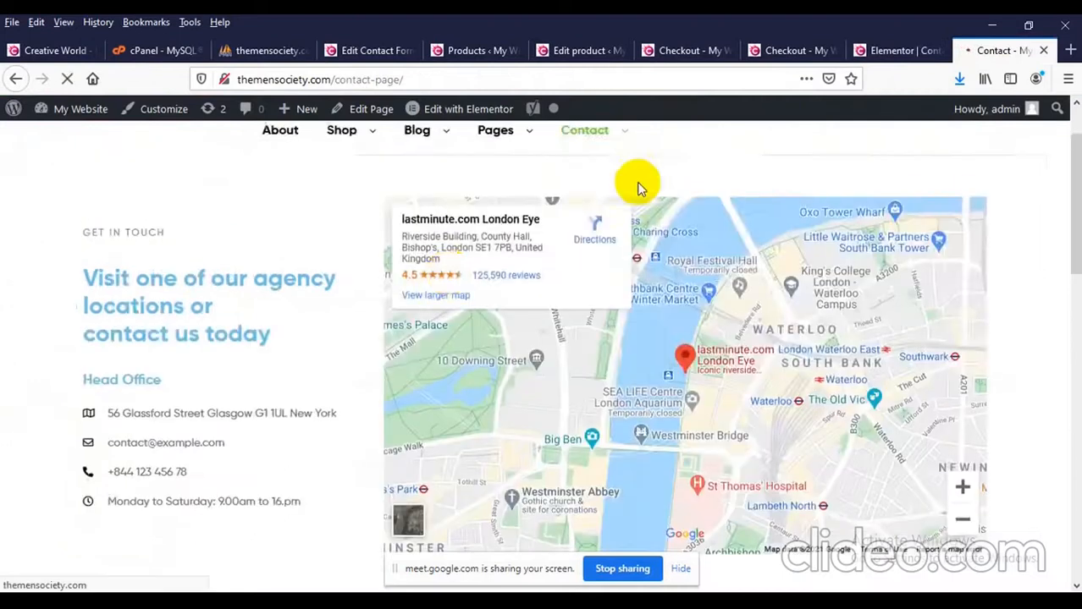
scroll(288, 227, down, 10)
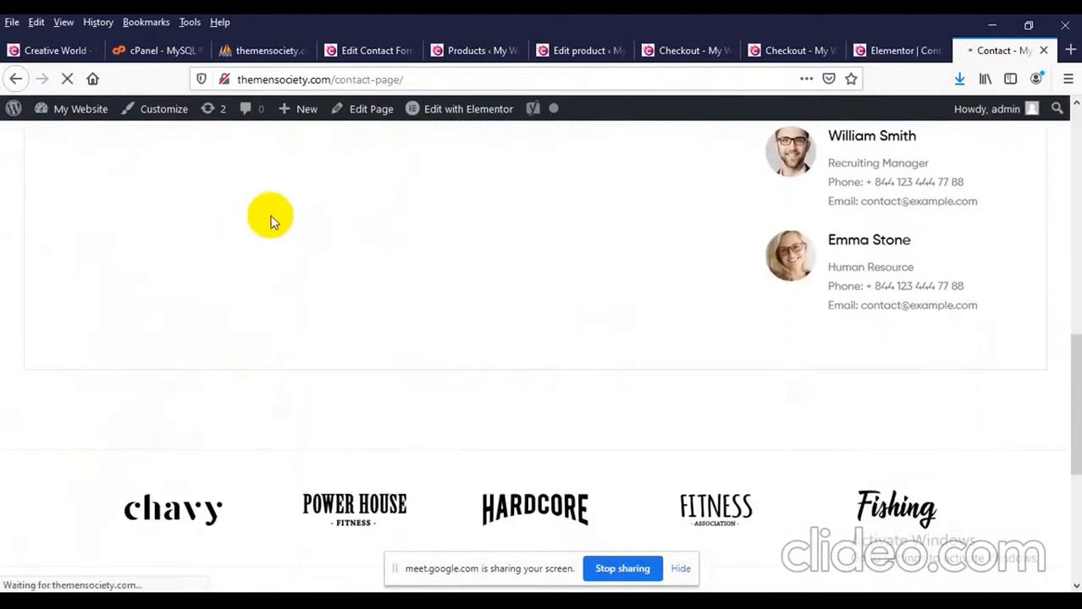
scroll(279, 211, up, 3)
scroll(273, 380, down, 1)
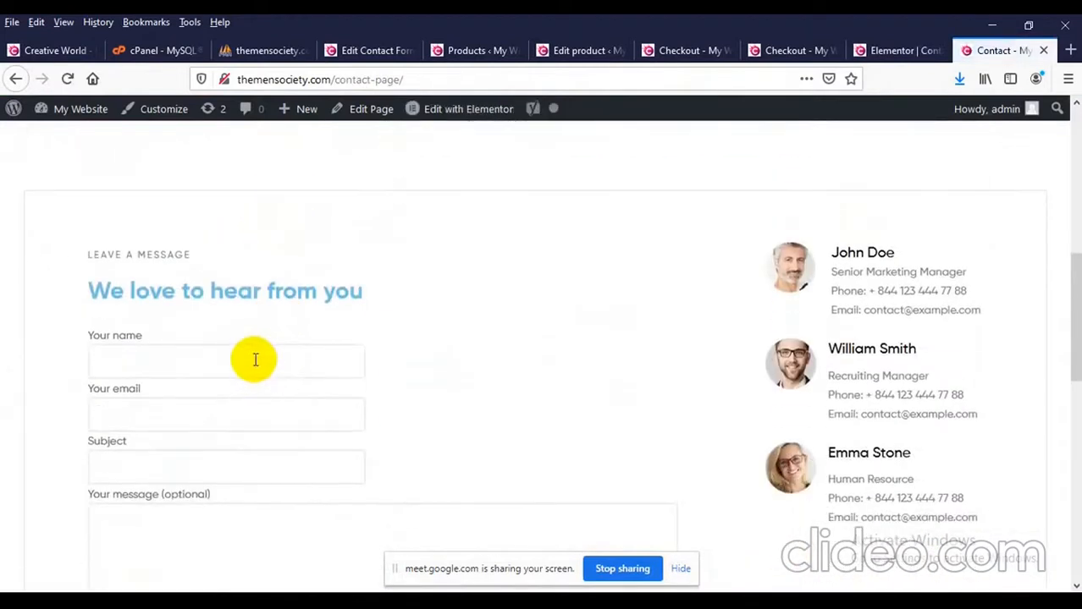
scroll(254, 360, down, 2)
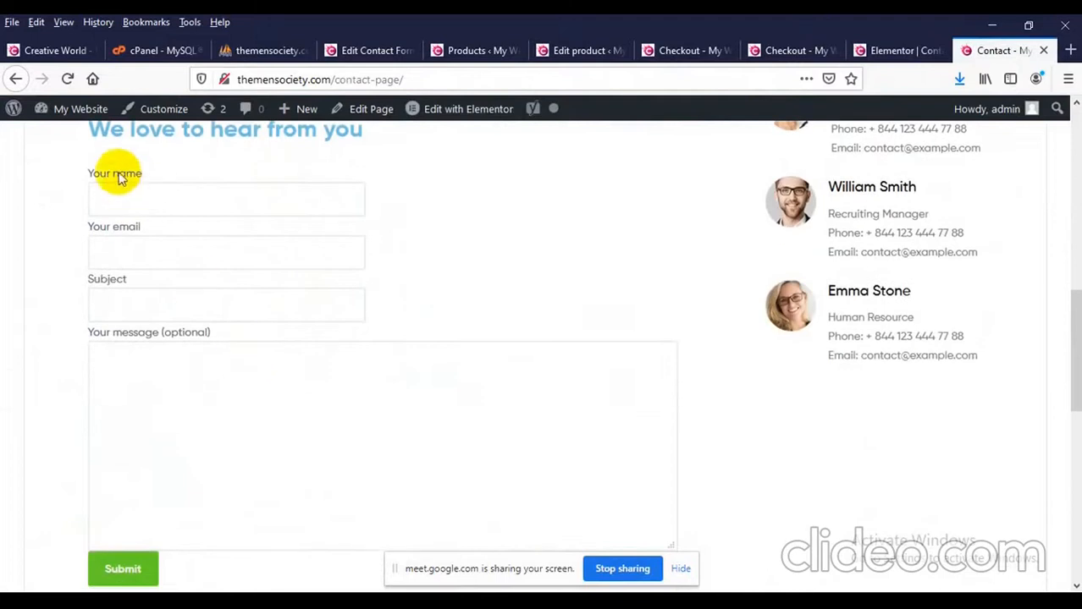
Step: Submit the form empty and review the required-field errors on name, email and subject
click(115, 201)
click(107, 301)
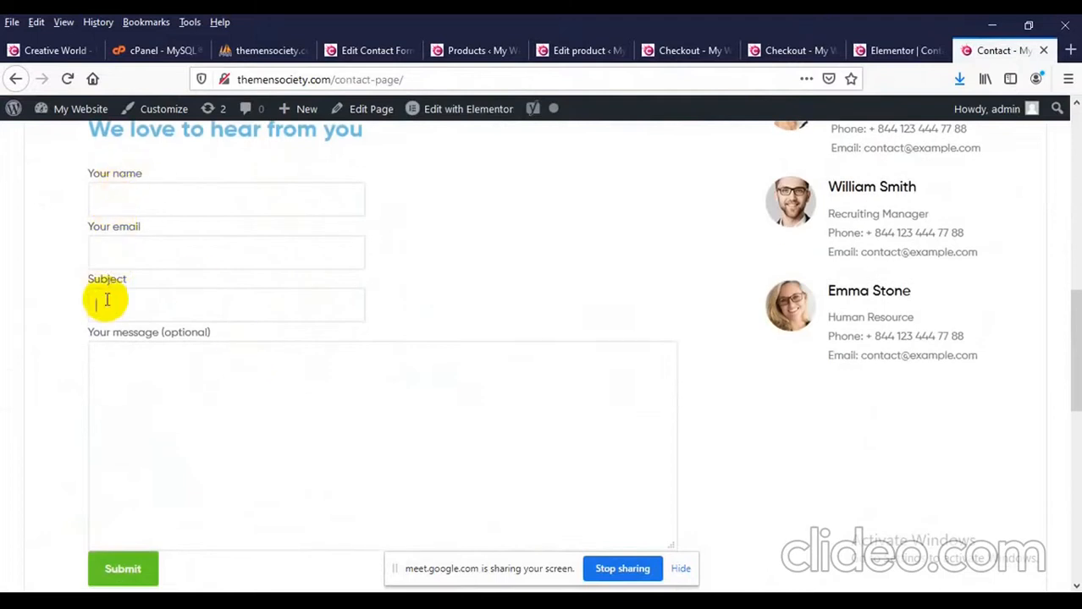
scroll(119, 381, down, 3)
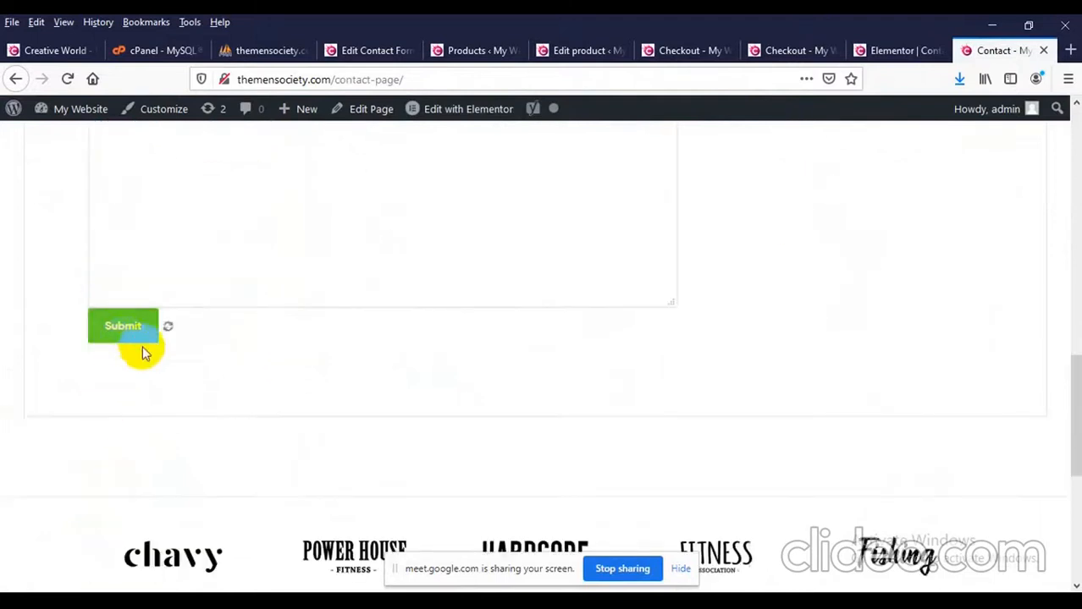
scroll(142, 354, up, 2)
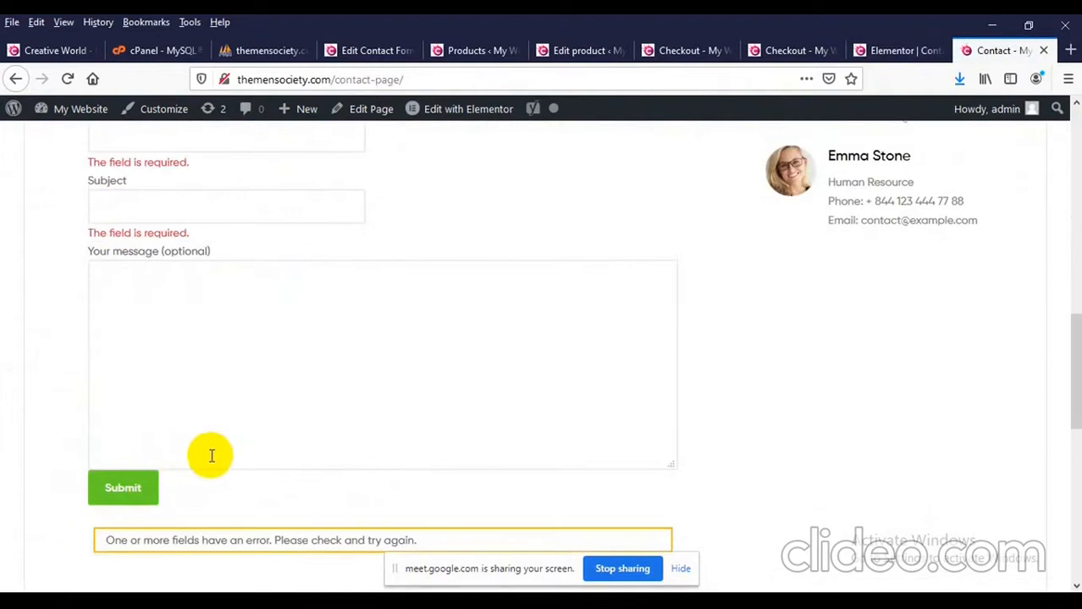
drag(100, 542, 341, 539)
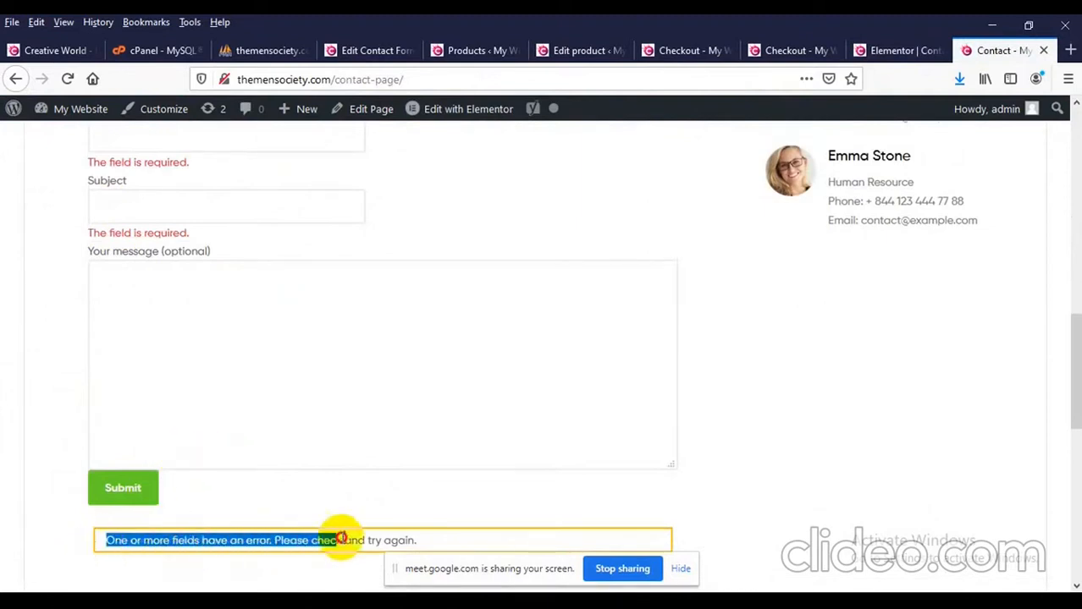
scroll(270, 427, up, 2)
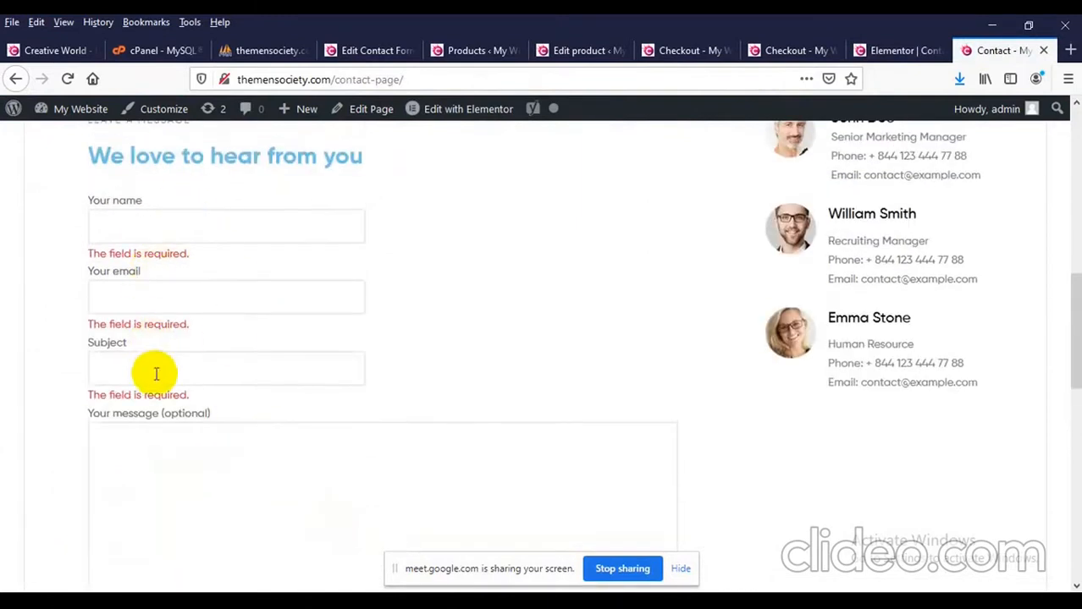
scroll(186, 471, down, 2)
scroll(212, 429, up, 2)
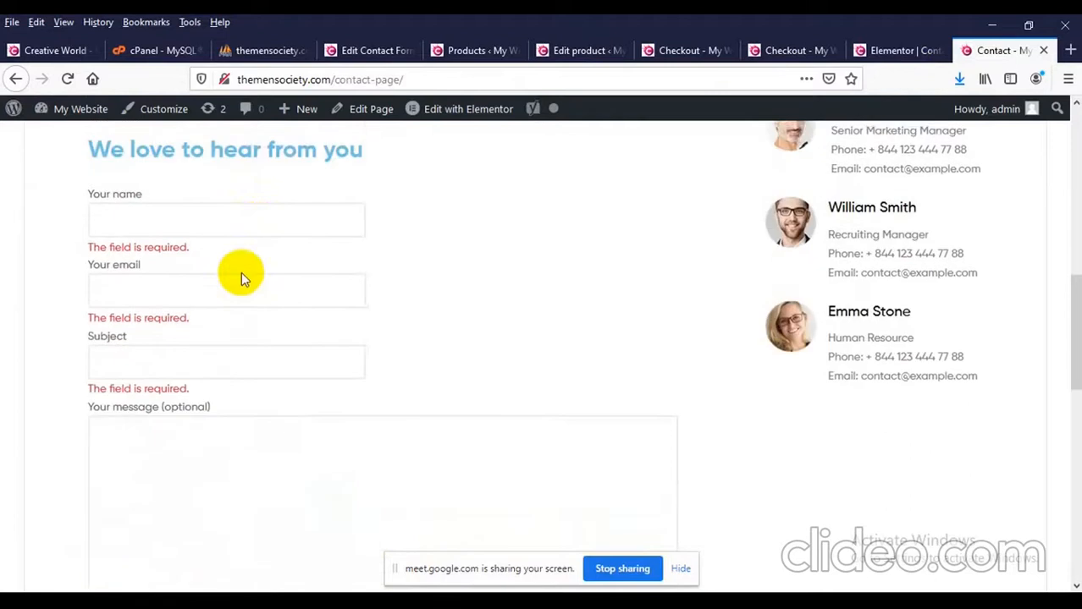
click(254, 227)
right_click(245, 233)
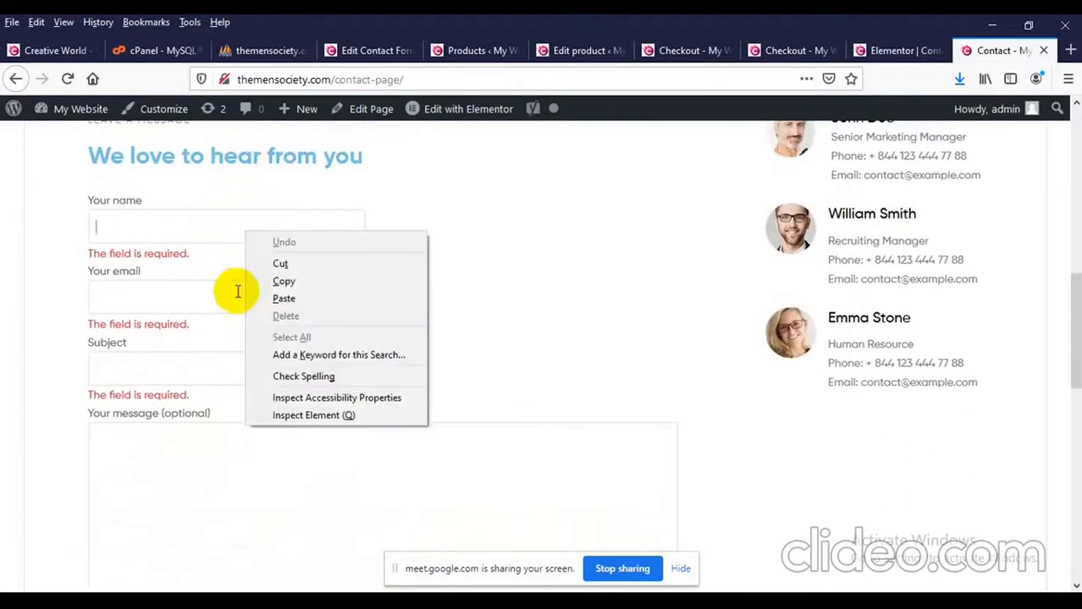
Step: Inspect the Your name field and select its input element in the Inspector
click(286, 414)
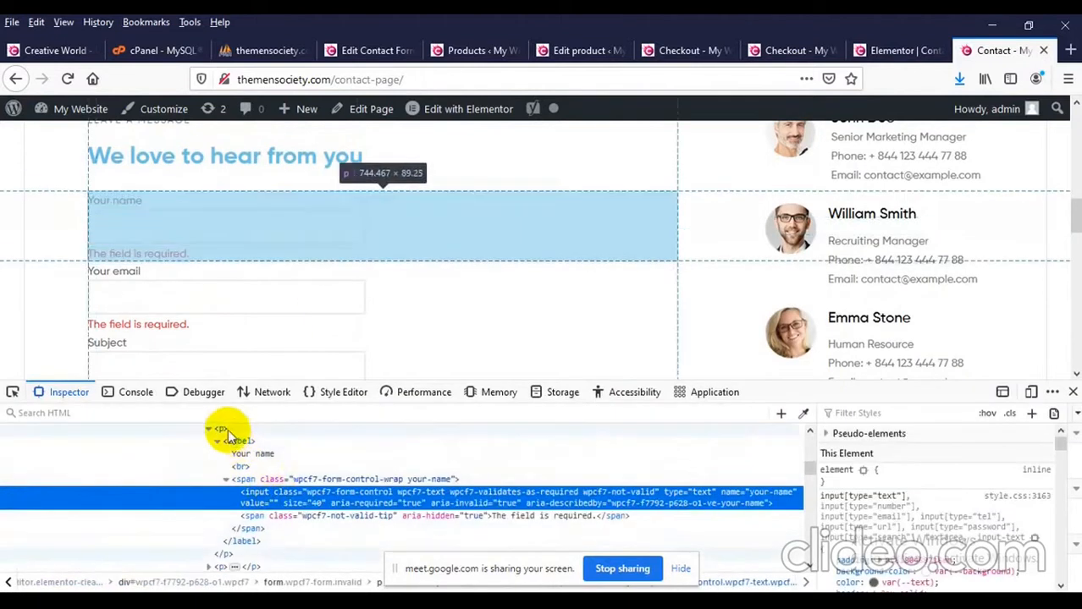
click(224, 430)
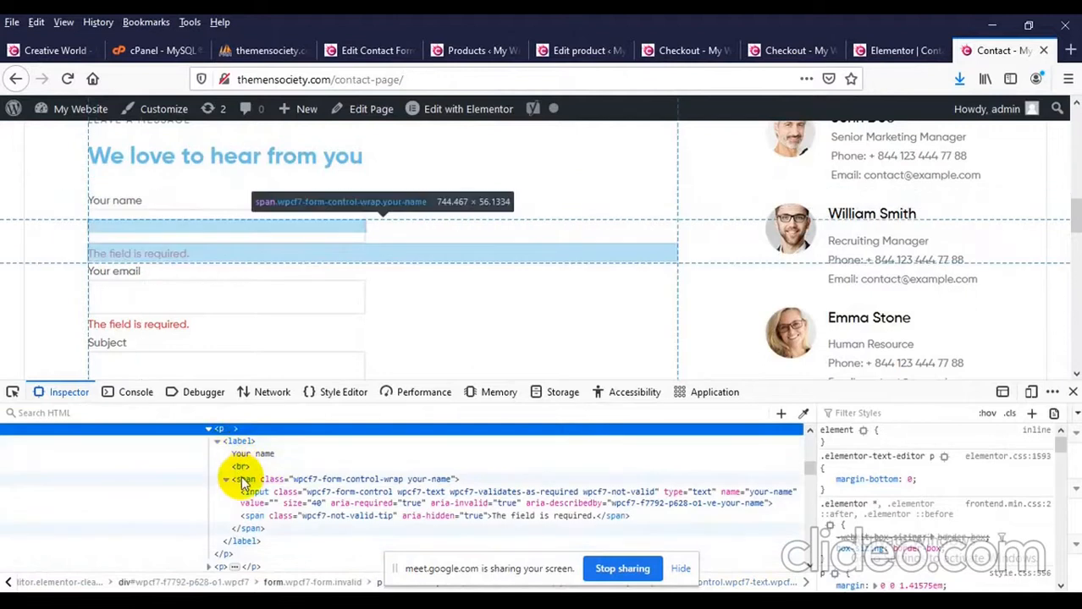
click(266, 483)
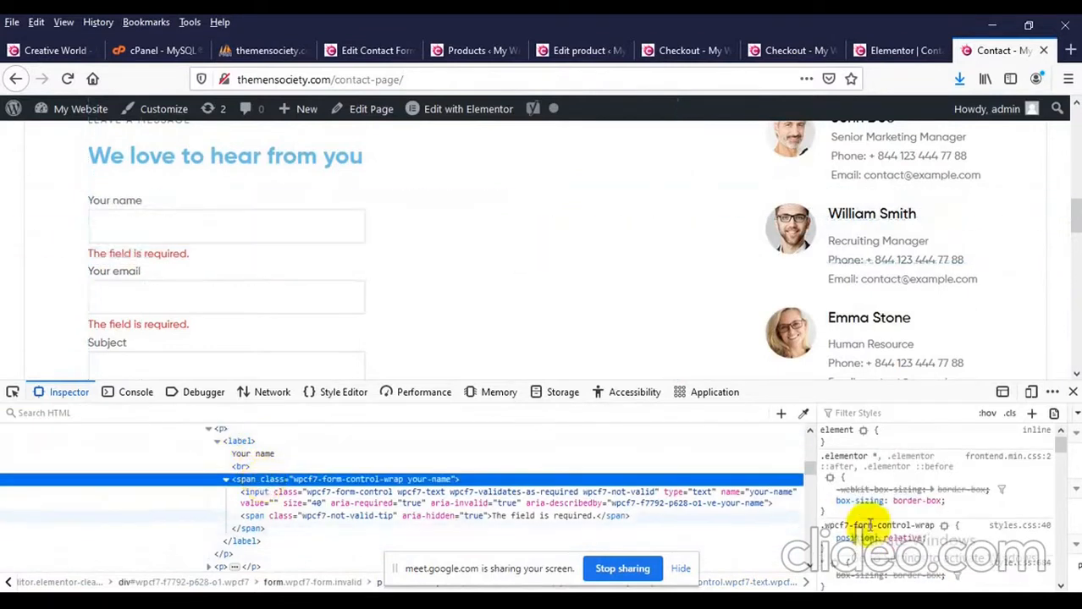
scroll(748, 535, up, 2)
scroll(413, 519, down, 2)
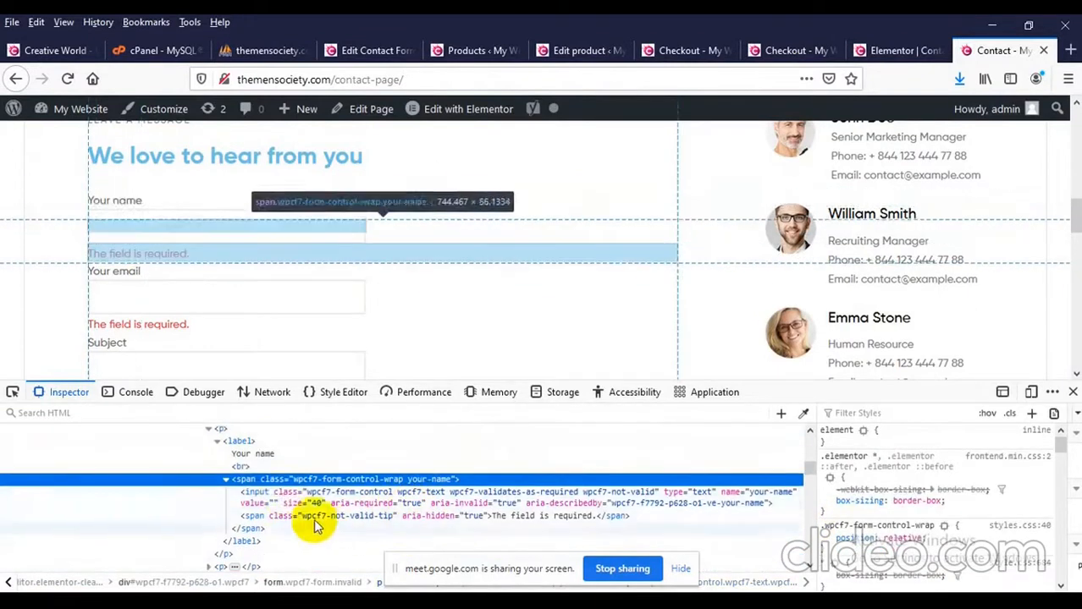
click(279, 495)
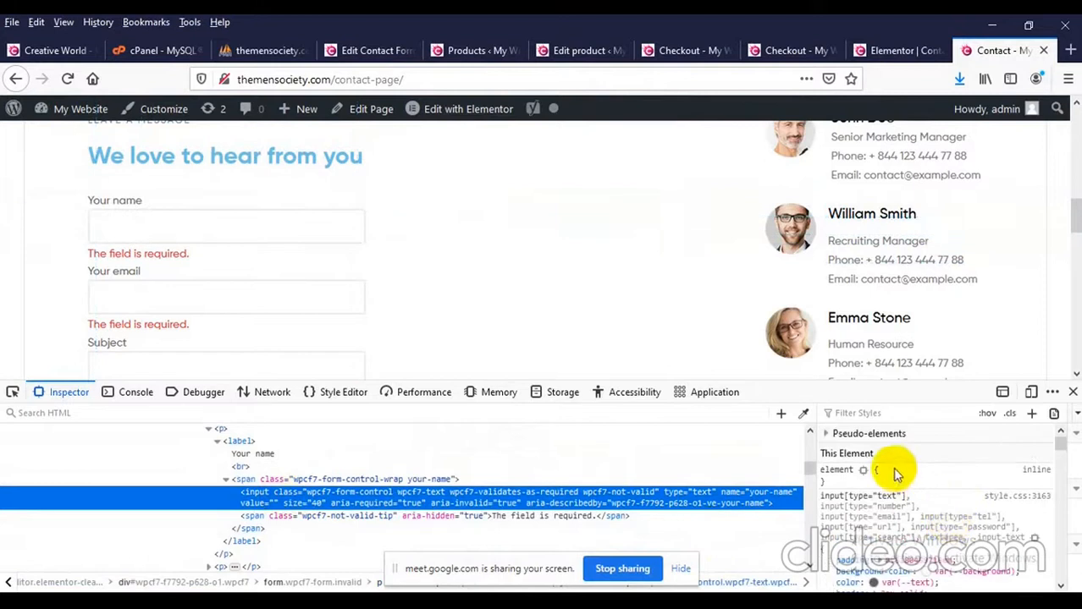
Step: Add an inline width: 100% style to the Your name input
click(897, 473)
text(width:100%;)
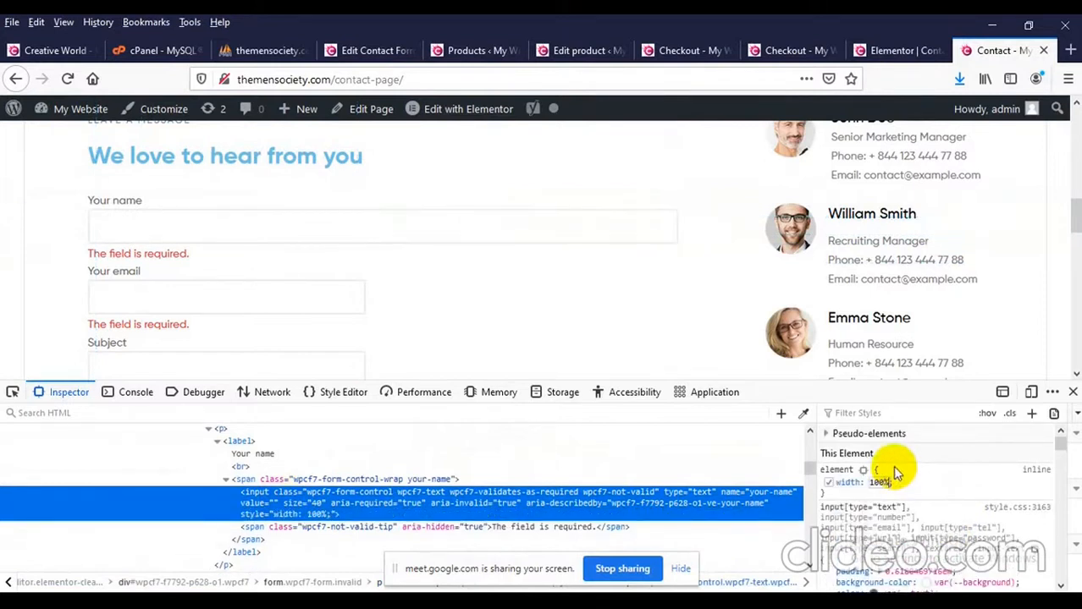
key(Return)
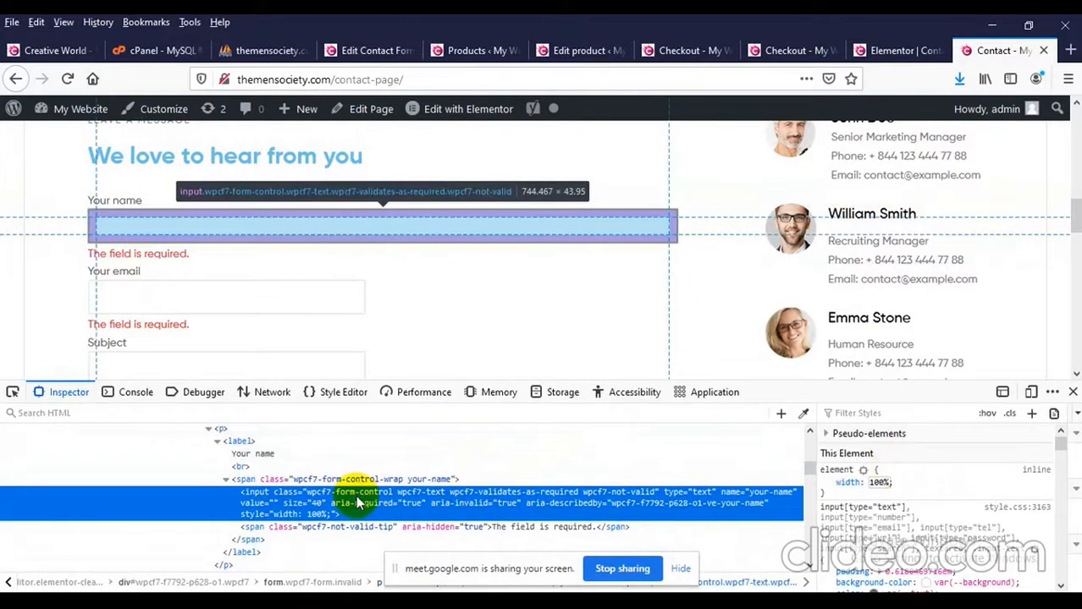
scroll(296, 504, up, 5)
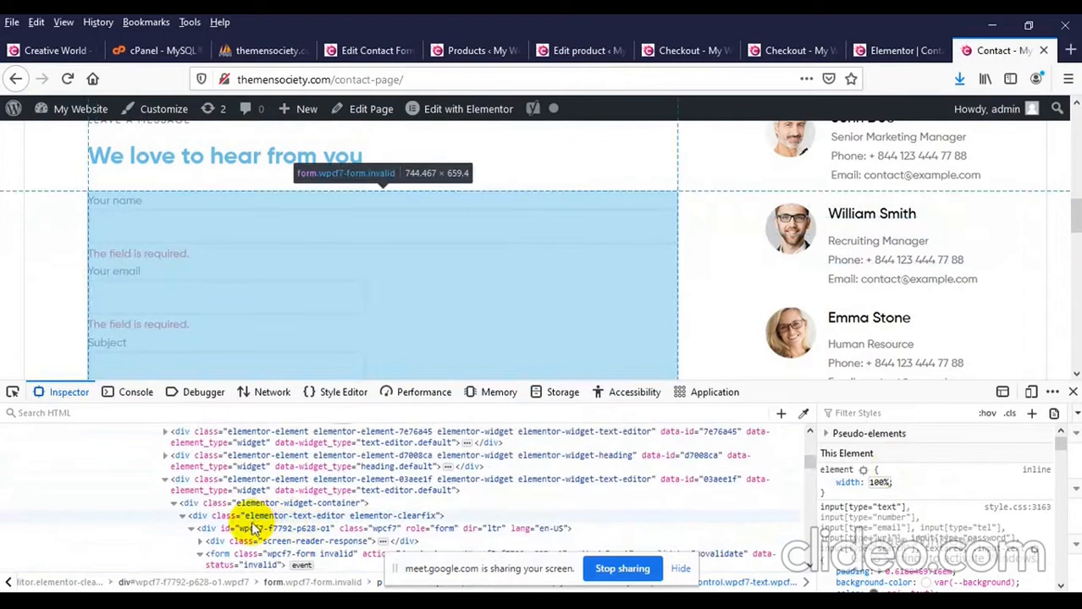
scroll(252, 526, down, 2)
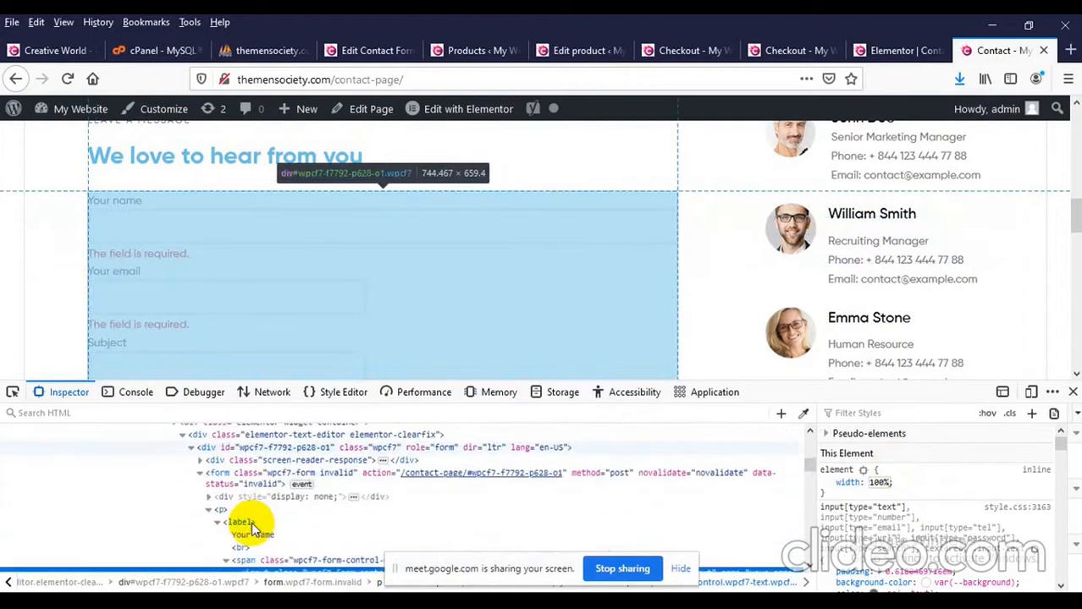
Step: Open the site Customizer from the WordPress admin Appearance menu
click(380, 56)
click(465, 62)
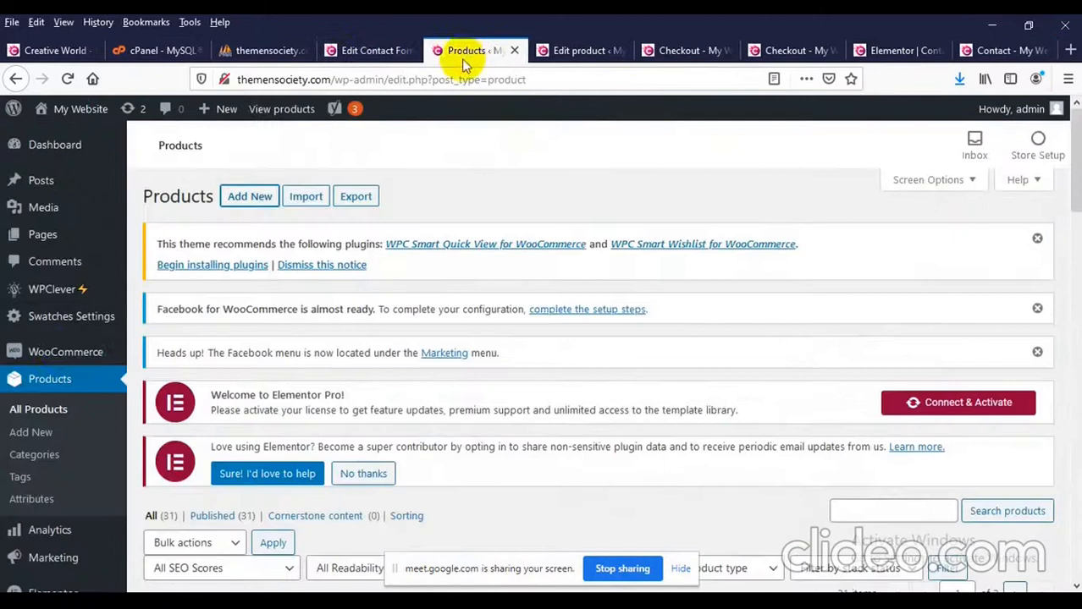
scroll(19, 352, down, 4)
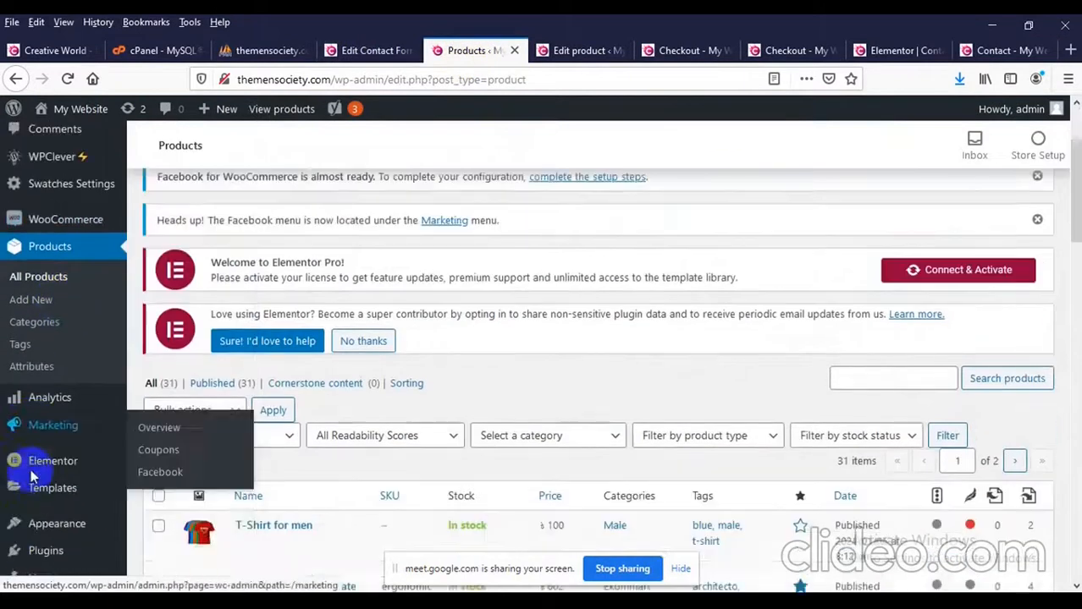
mouse_move(30, 432)
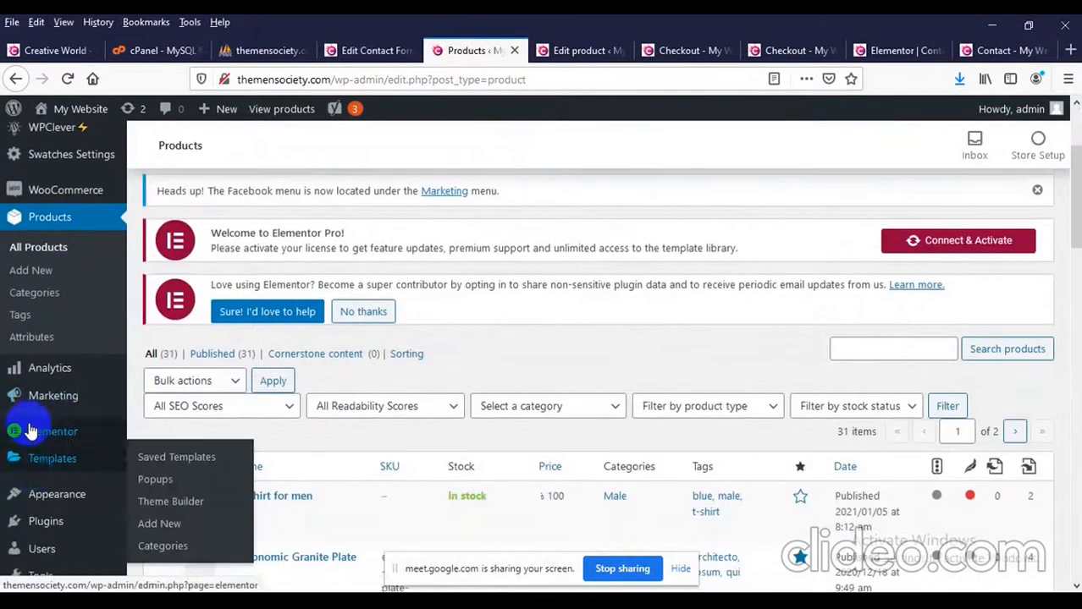
scroll(38, 444, down, 2)
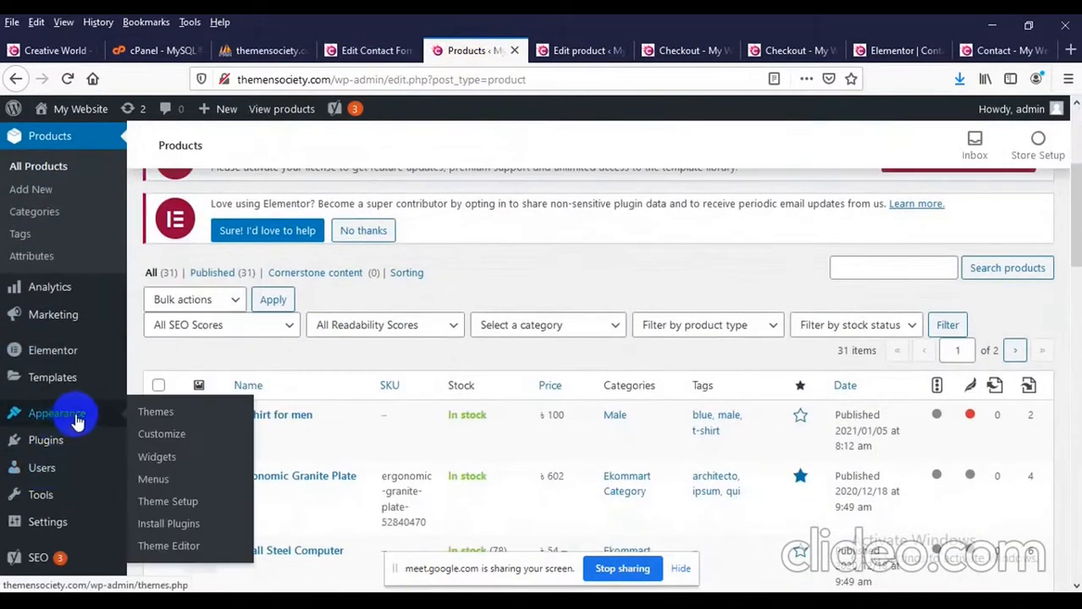
click(173, 407)
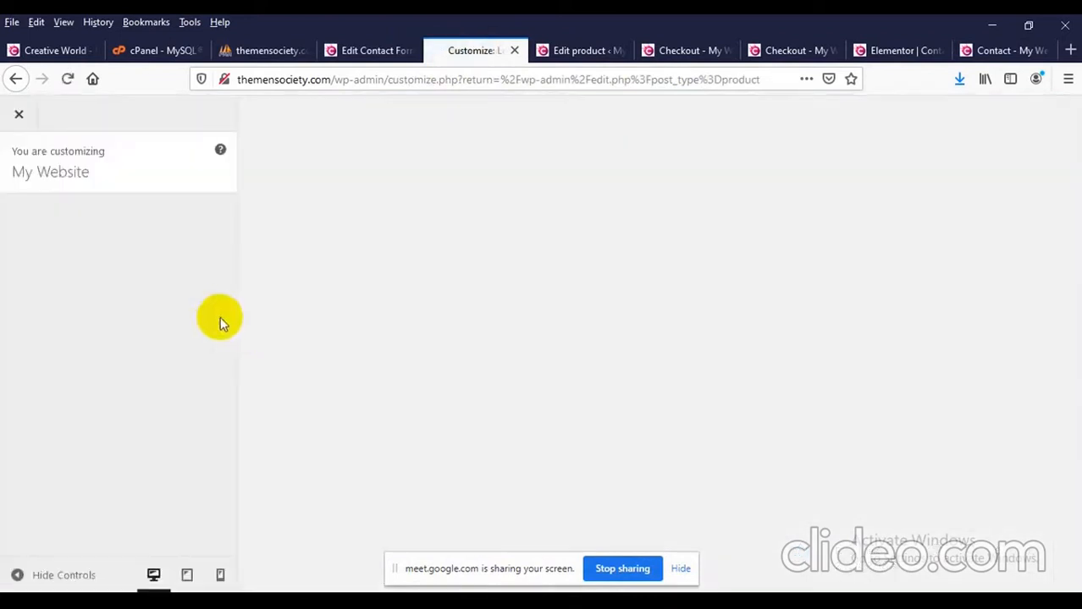
Step: In Additional CSS, write the rule input{ width: 100% }
scroll(140, 418, down, 2)
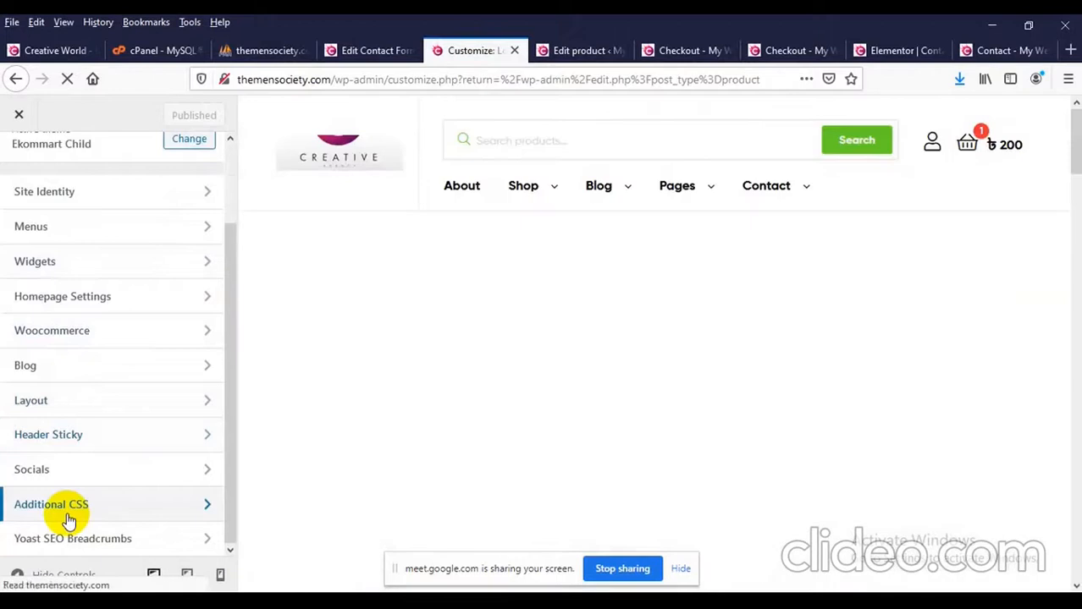
click(67, 510)
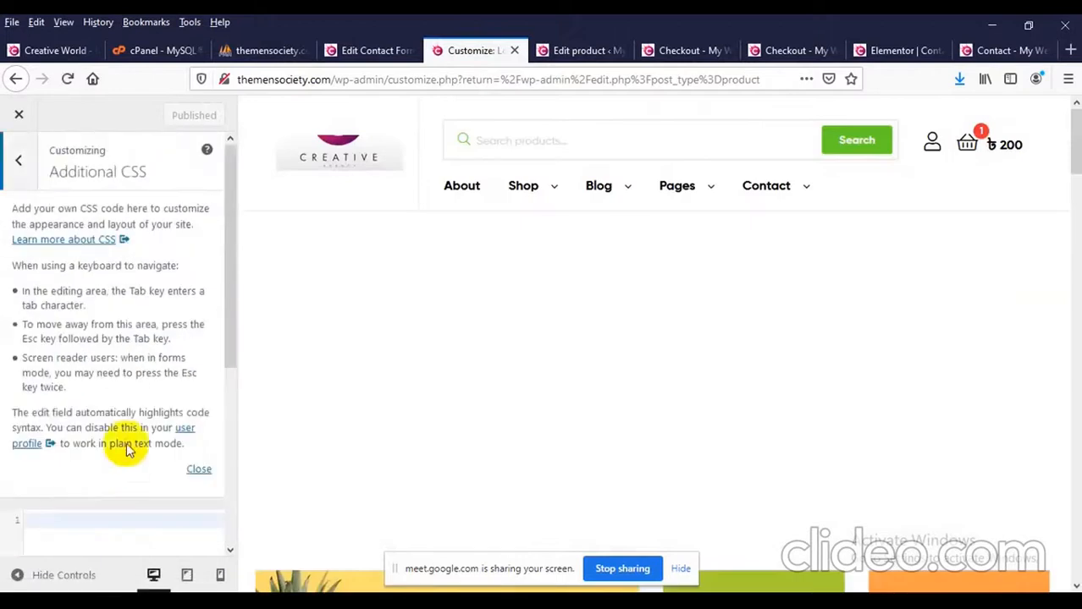
scroll(119, 448, down, 3)
scroll(113, 457, down, 2)
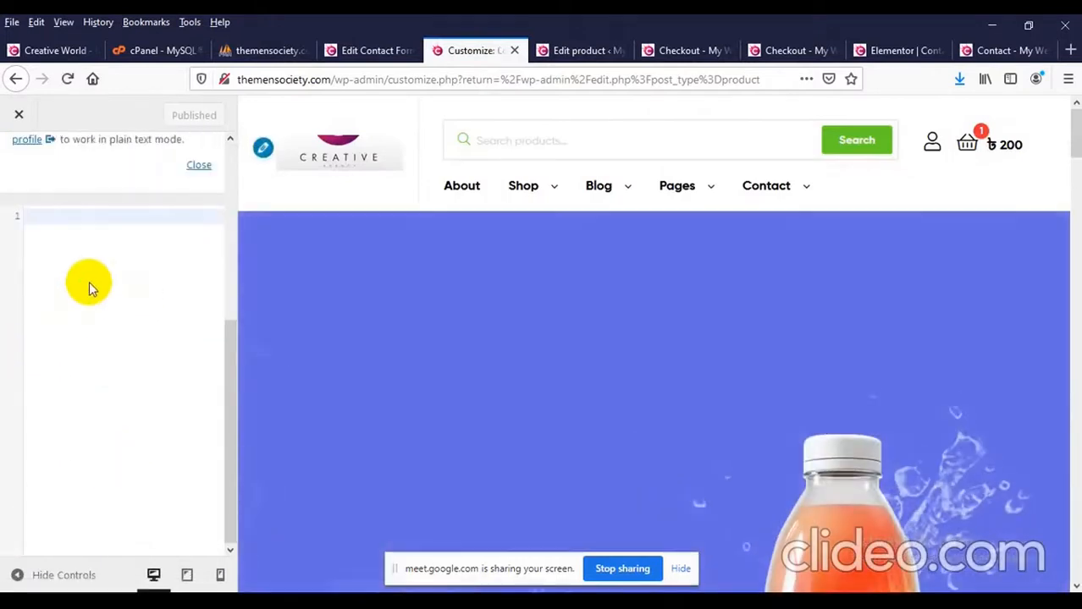
text(input{)
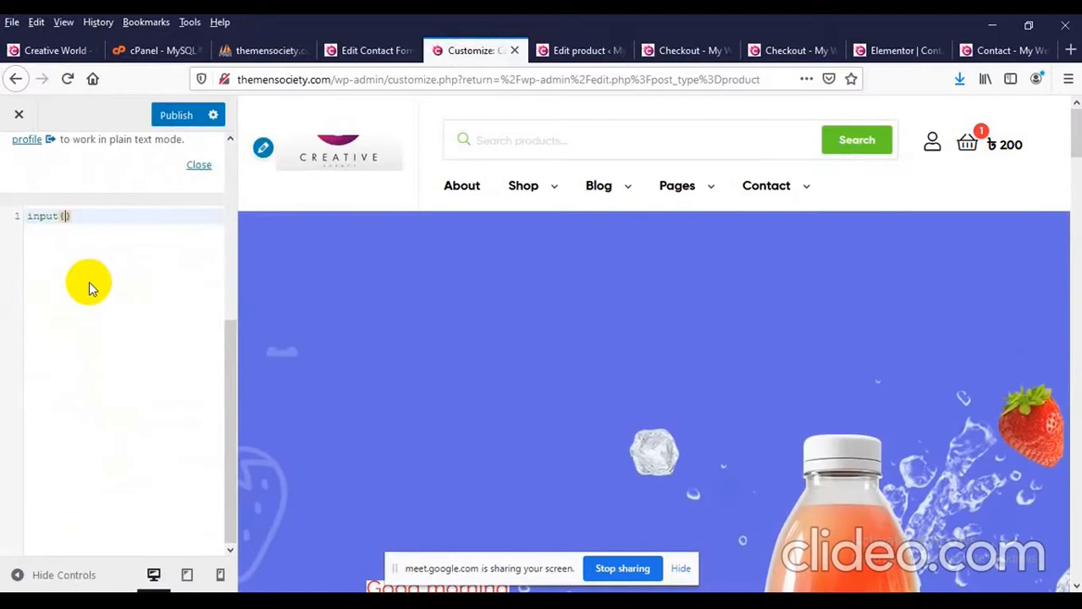
key(Return)
text(wi)
key(Return)
text(: 1)
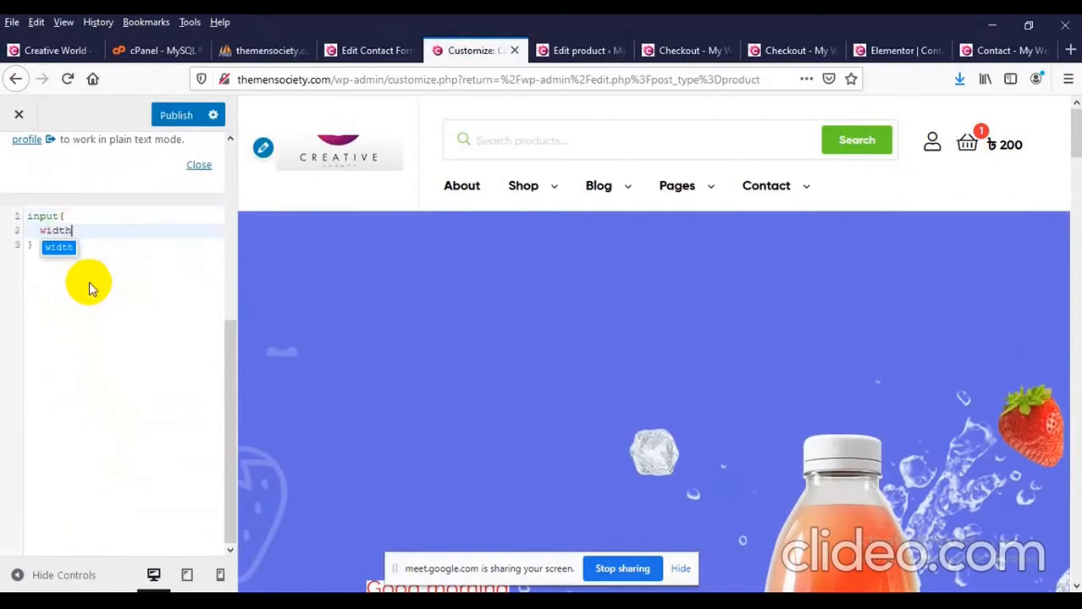
text(00%)
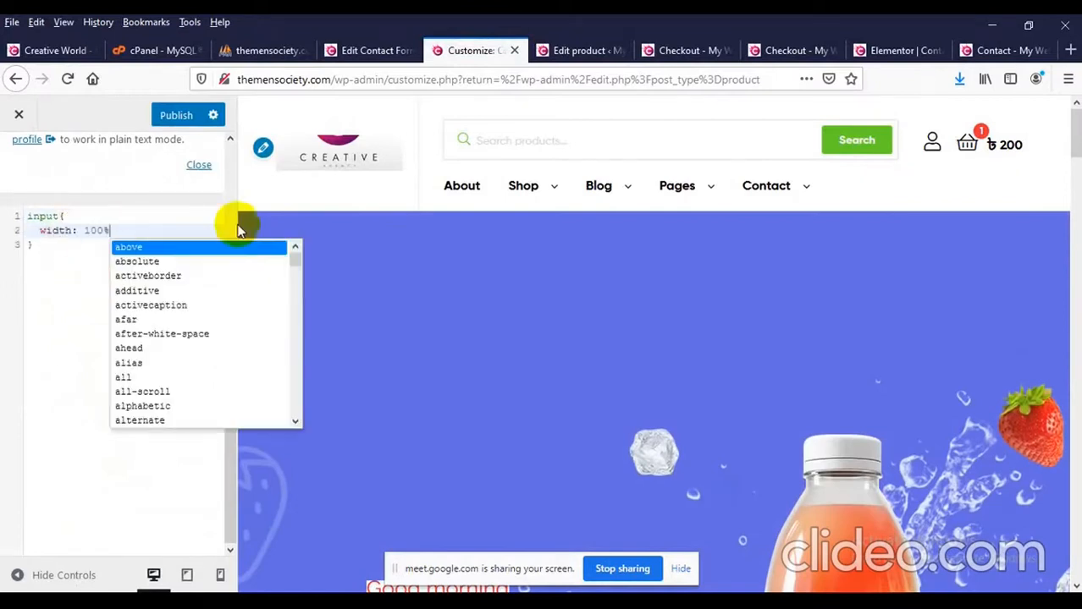
click(556, 51)
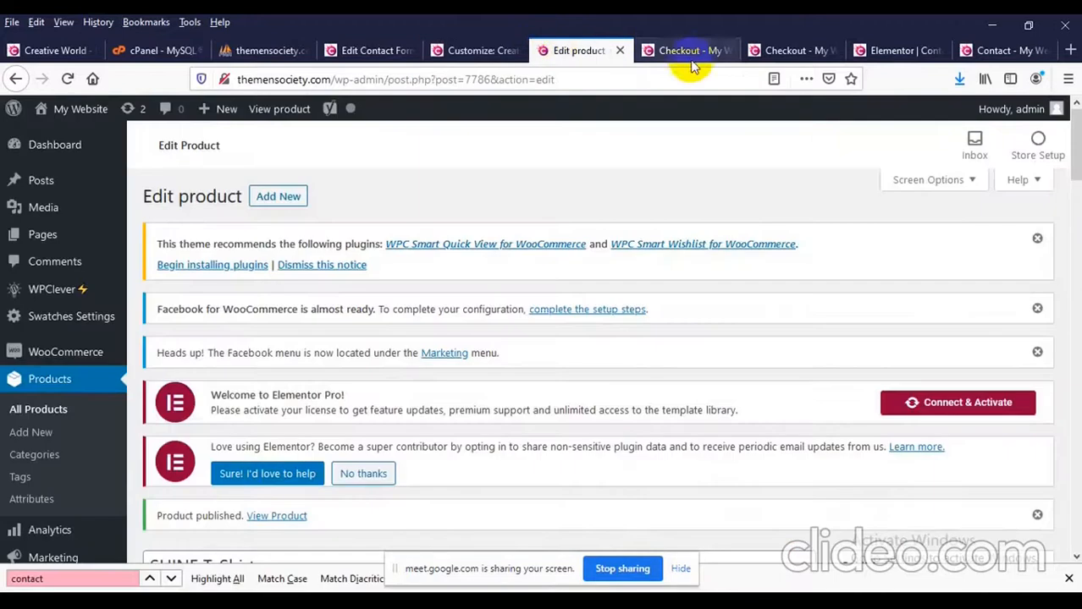
Step: Enter contact_input in the Elementor shortcode widget's Advanced CSS Classes field
click(696, 51)
click(896, 51)
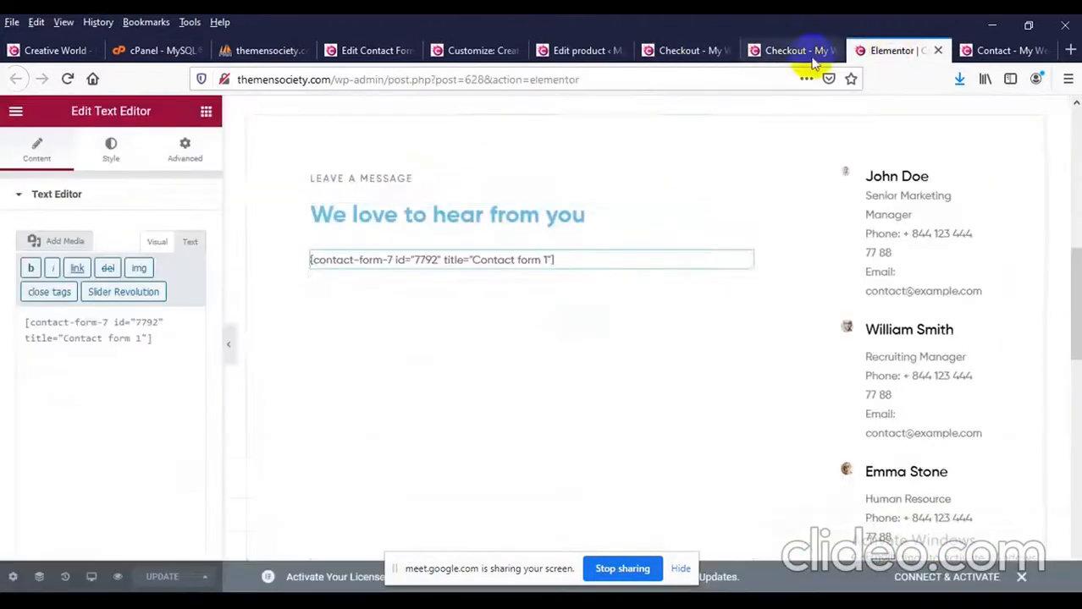
click(744, 261)
click(192, 152)
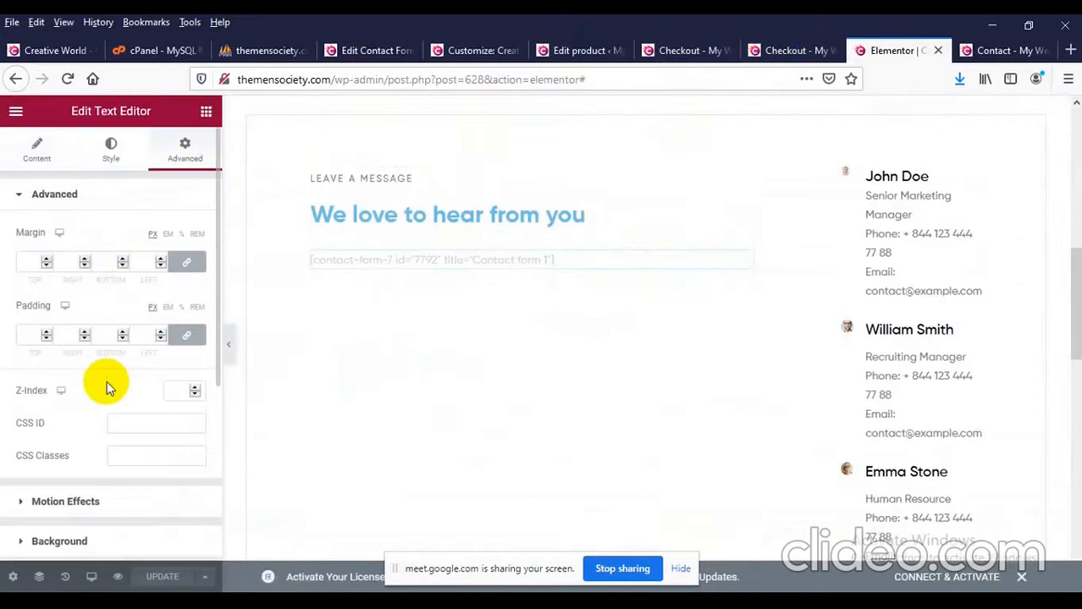
scroll(125, 362, down, 1)
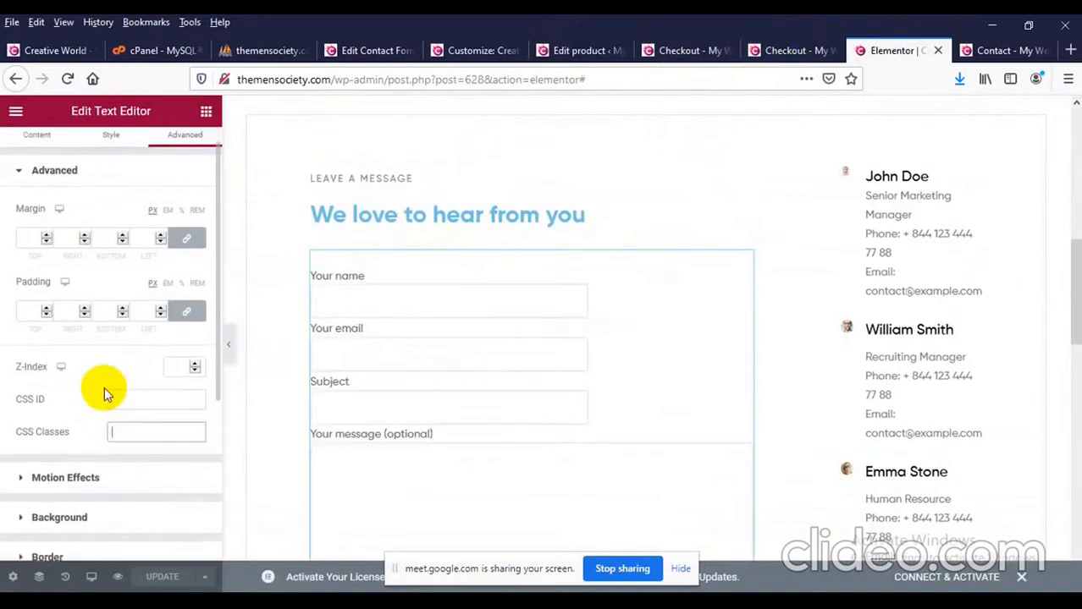
text(contact_input)
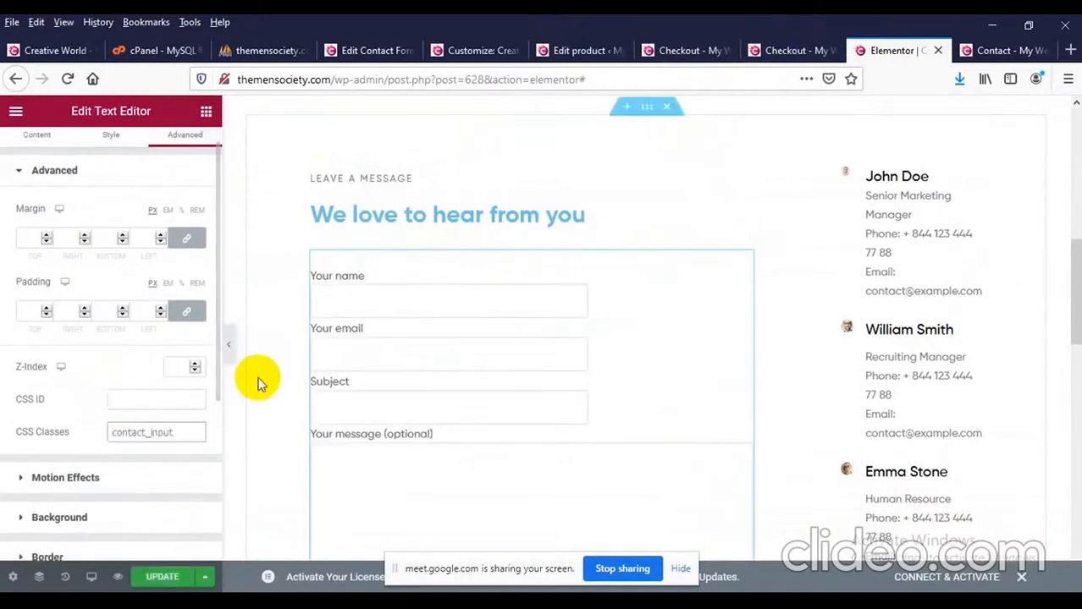
double_click(135, 433)
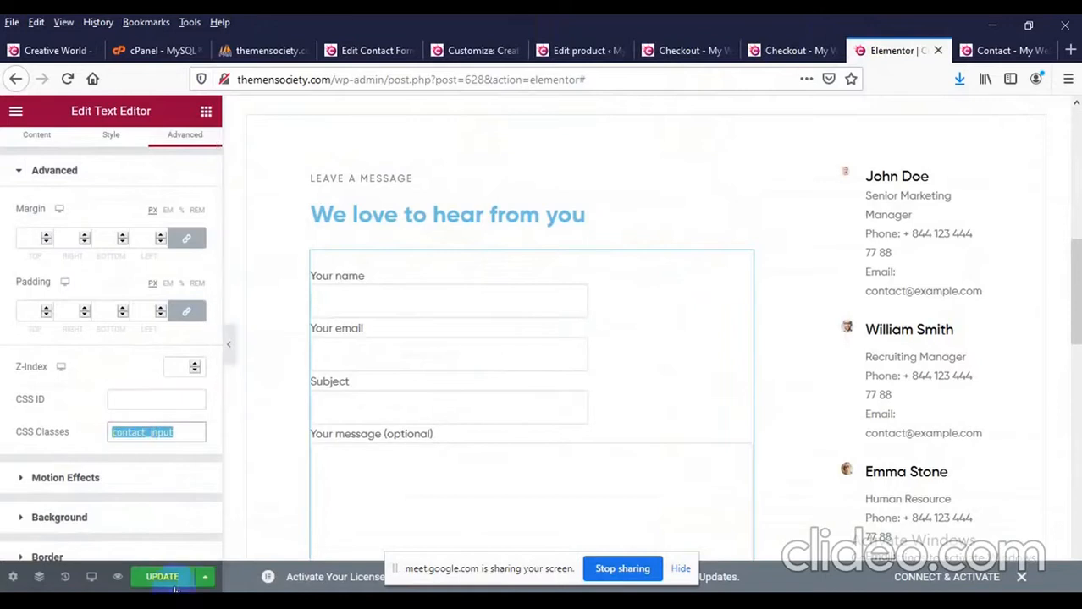
click(571, 50)
click(475, 50)
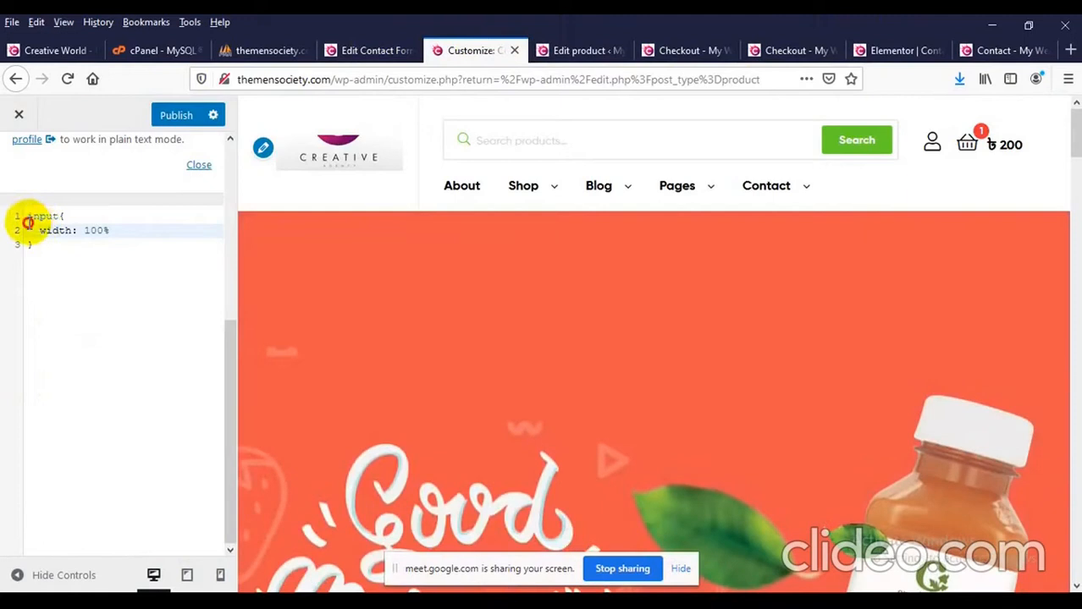
Step: Change the CSS selector to .contact_input input{ and publish the rule
click(28, 220)
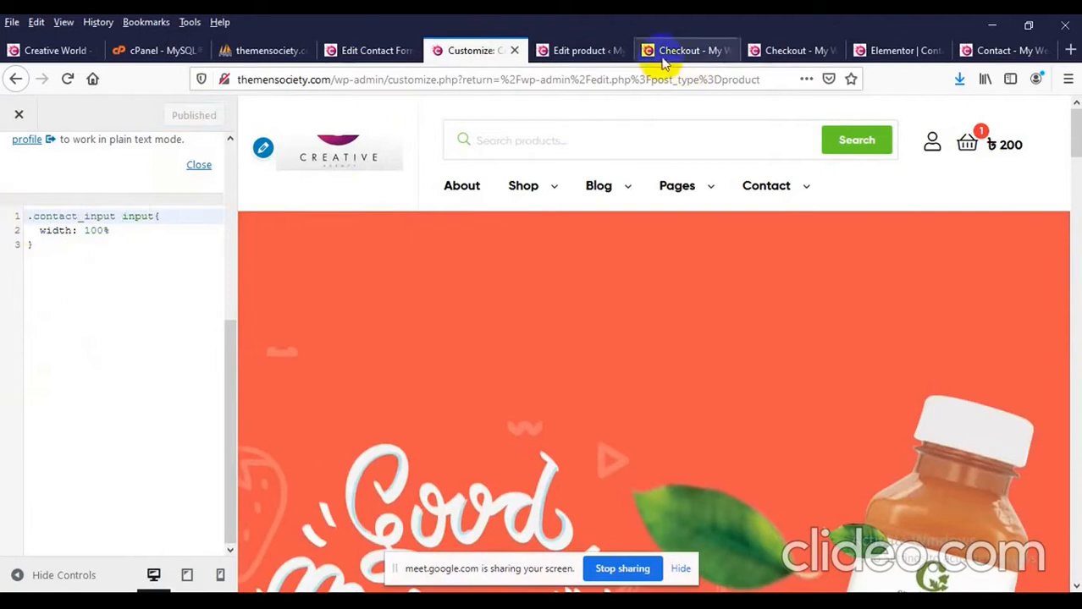
click(762, 50)
click(679, 50)
click(582, 52)
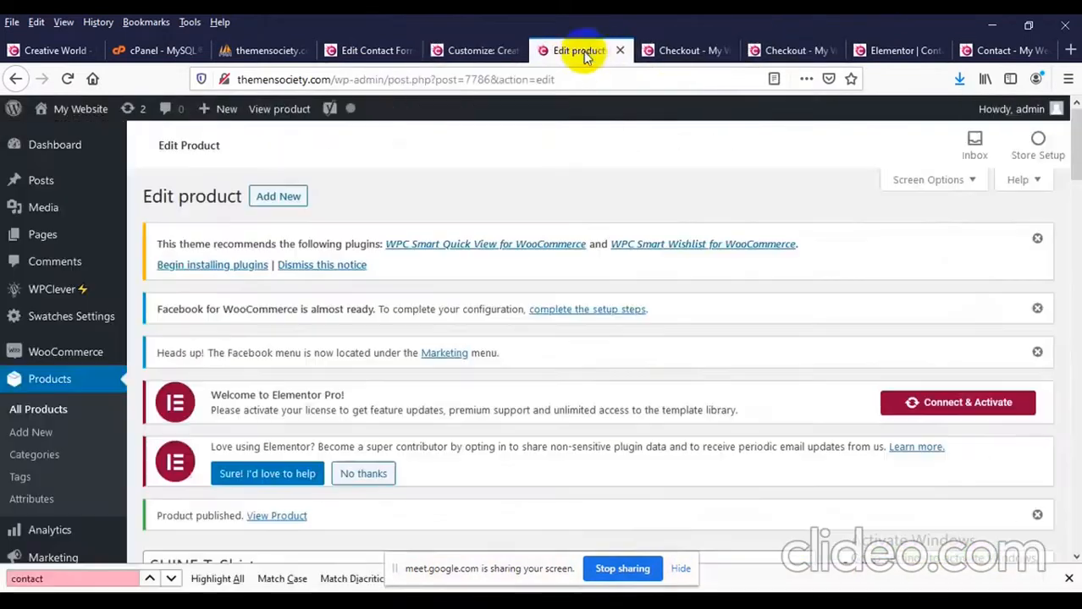
click(898, 50)
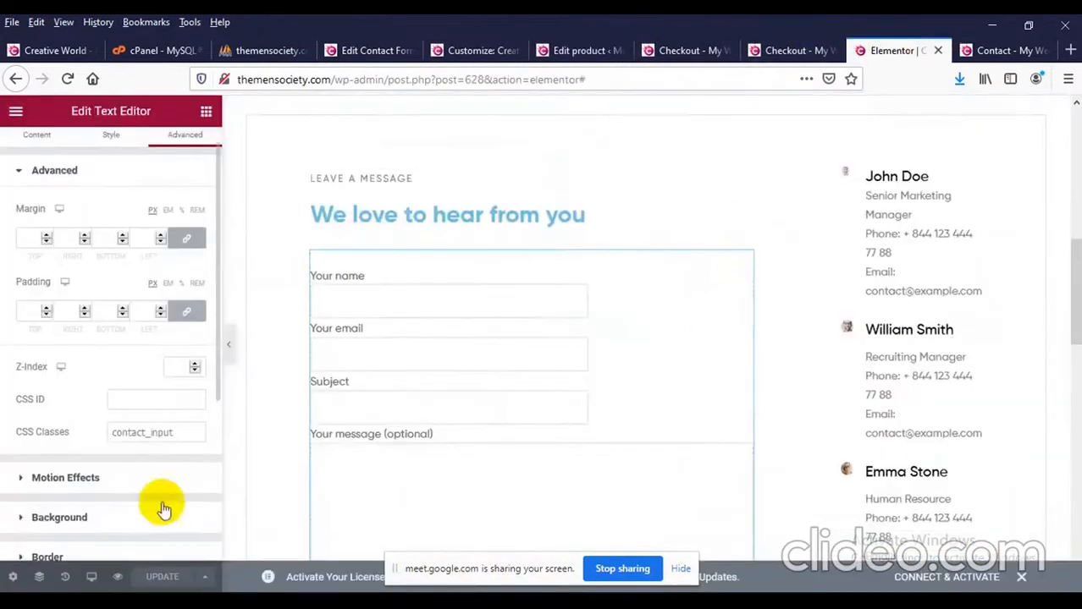
Step: Reload the live Contact page with the new CSS and close the developer tools
click(982, 50)
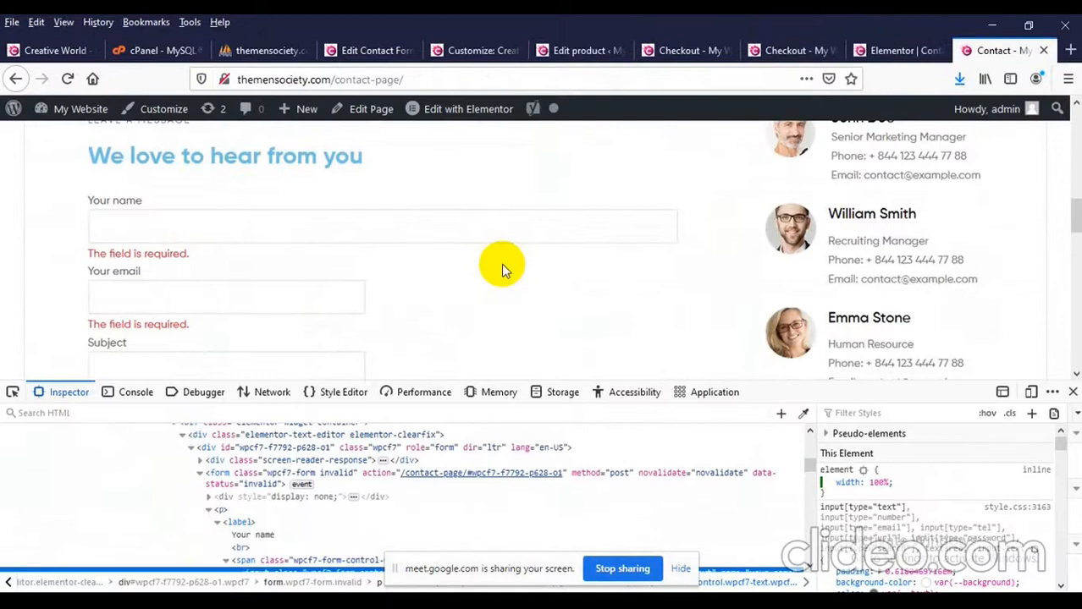
key(F5)
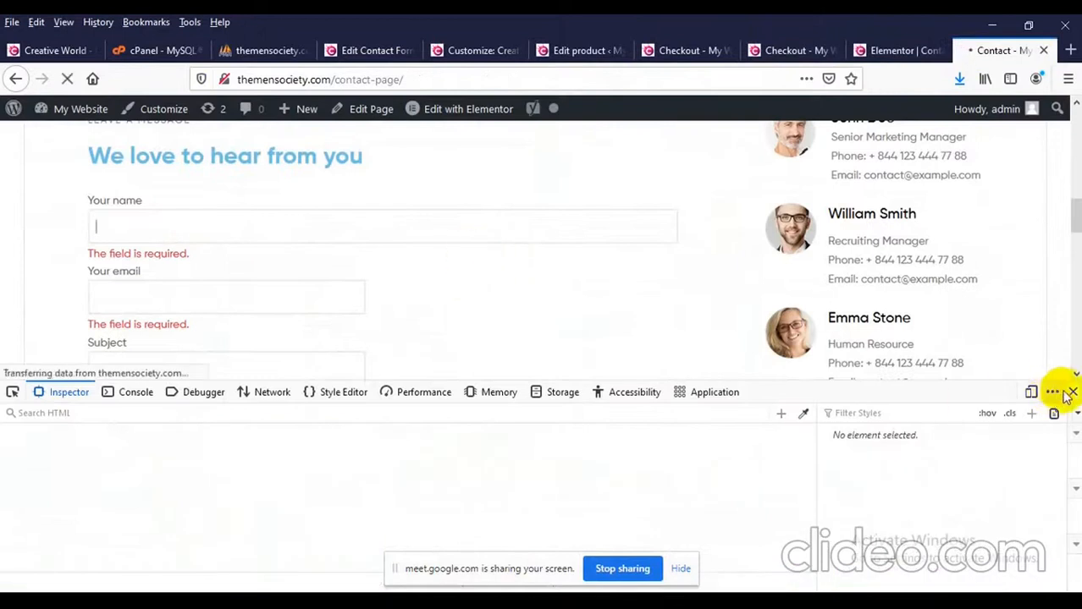
click(1071, 392)
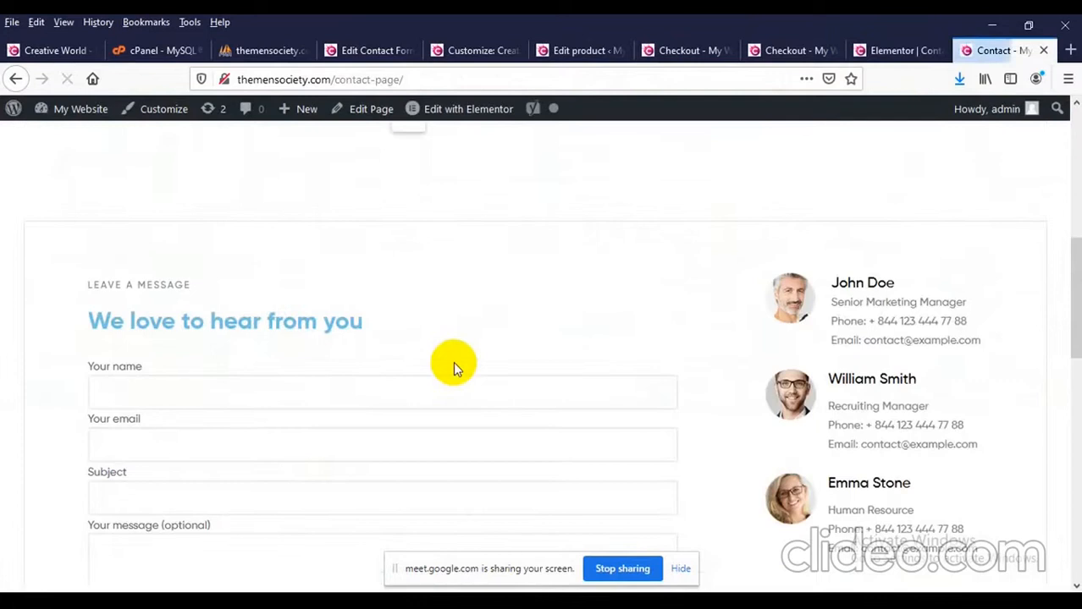
scroll(452, 363, down, 5)
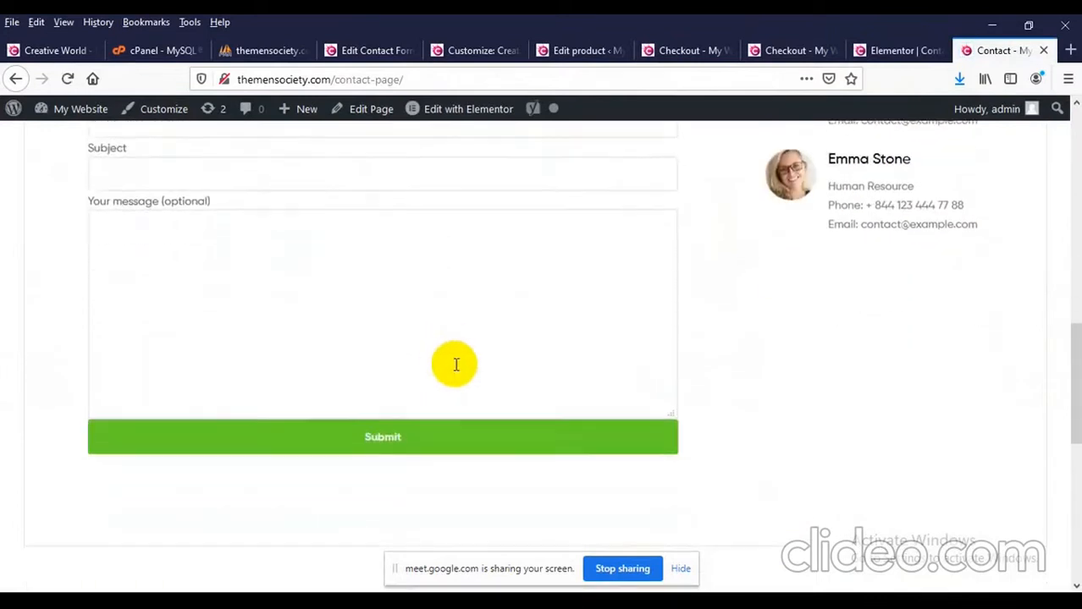
Step: Send a test message and check the 'Thank you for your message. It has been sent.' confirmation
click(383, 447)
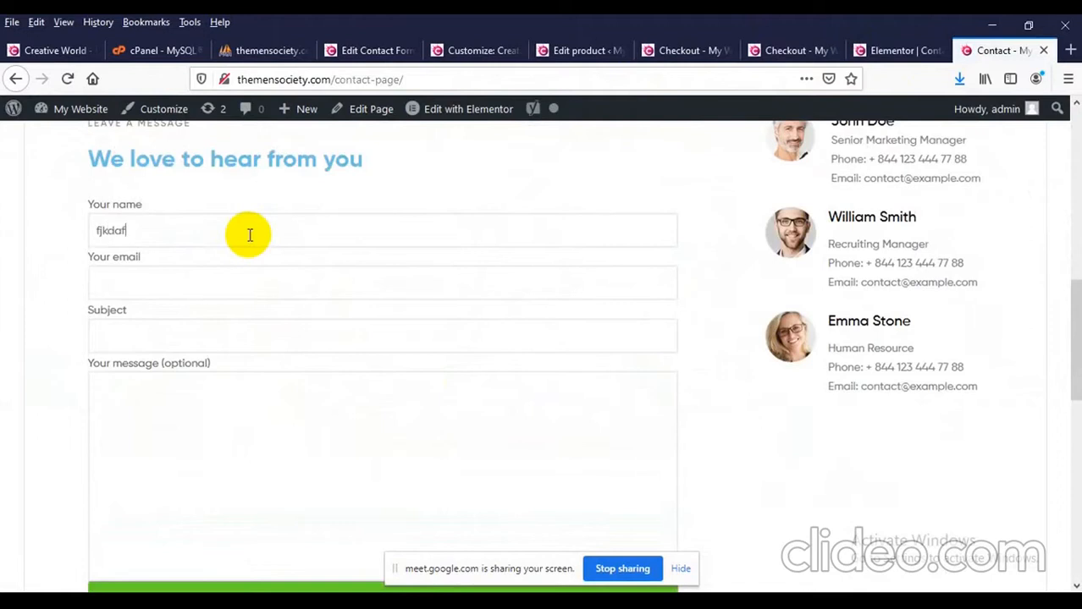
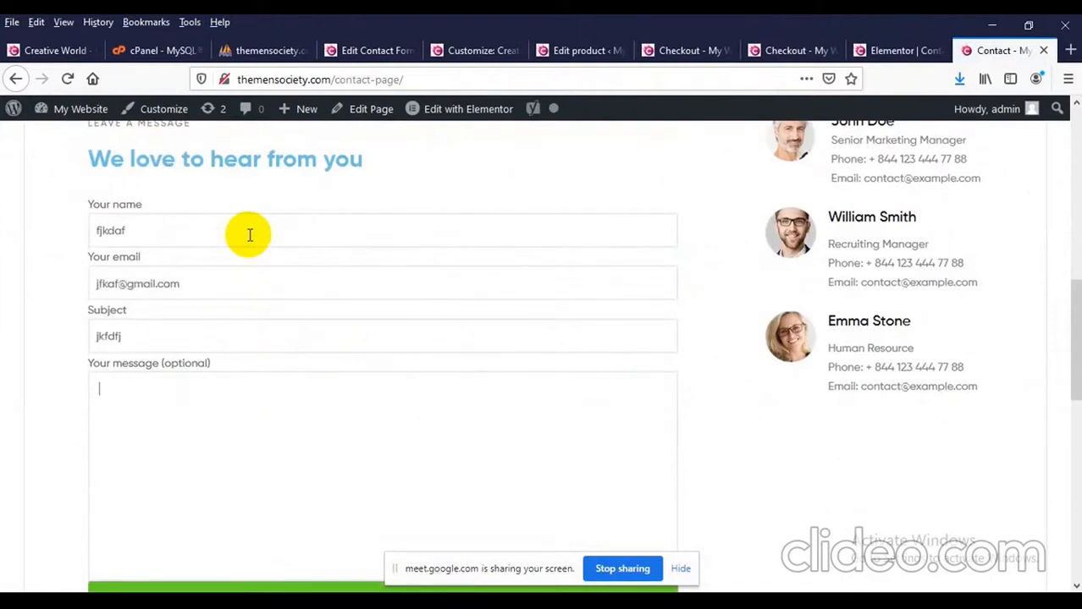
text(fdf)
scroll(211, 316, down, 3)
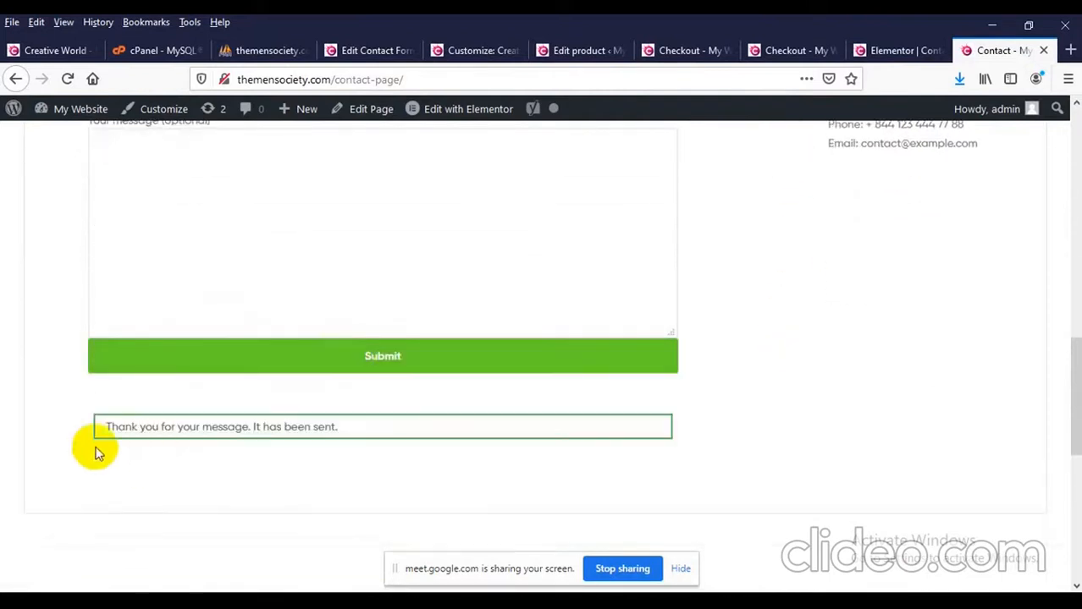
drag(108, 427, 287, 447)
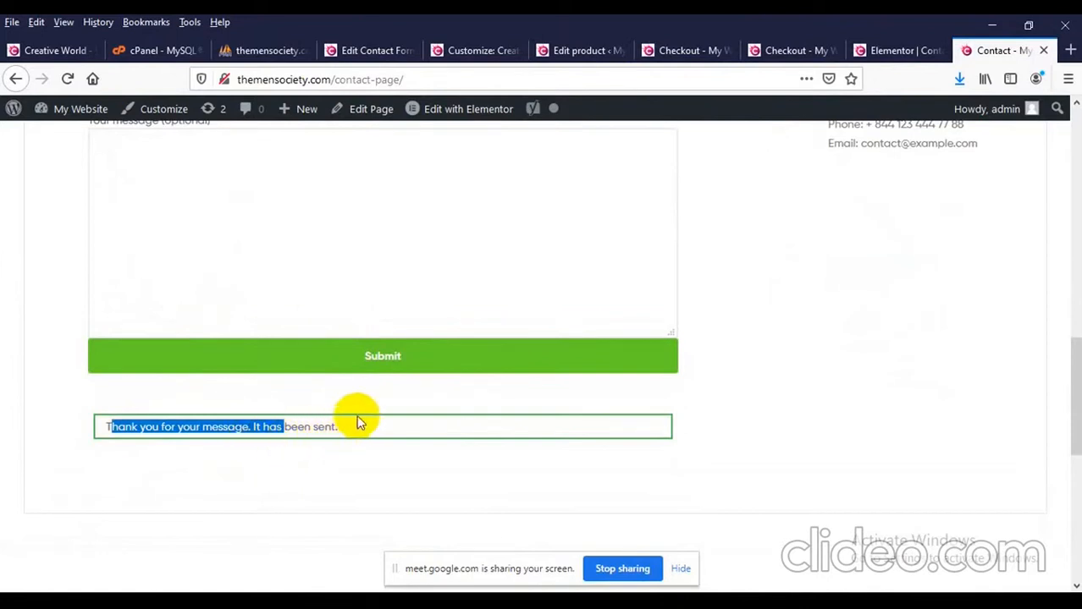
drag(357, 423, 220, 425)
click(220, 425)
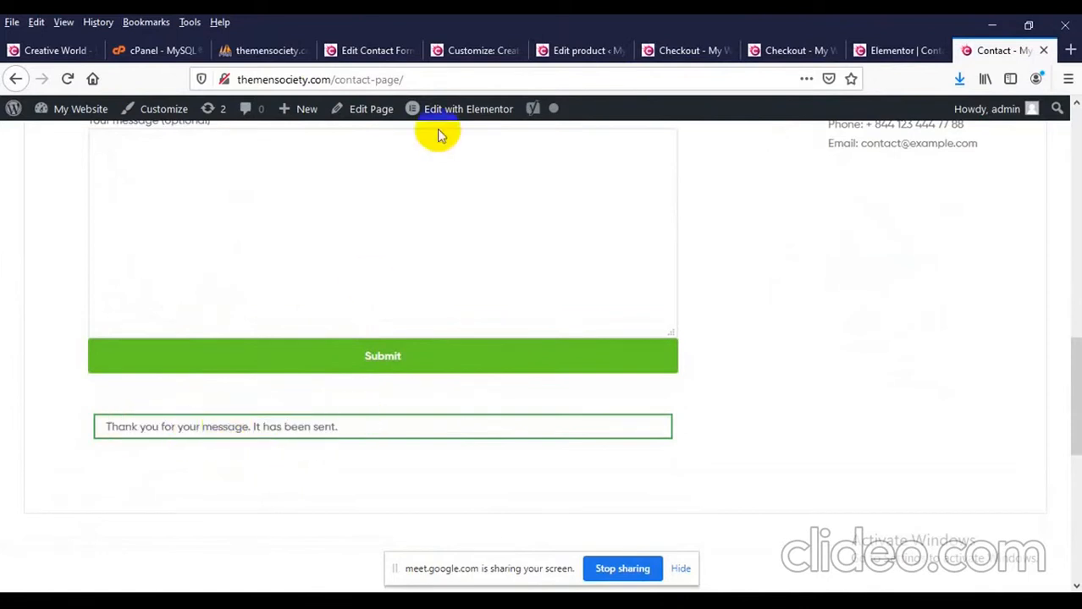
Step: Open Contact form 1 and review its name, email, subject and message field definitions
click(385, 51)
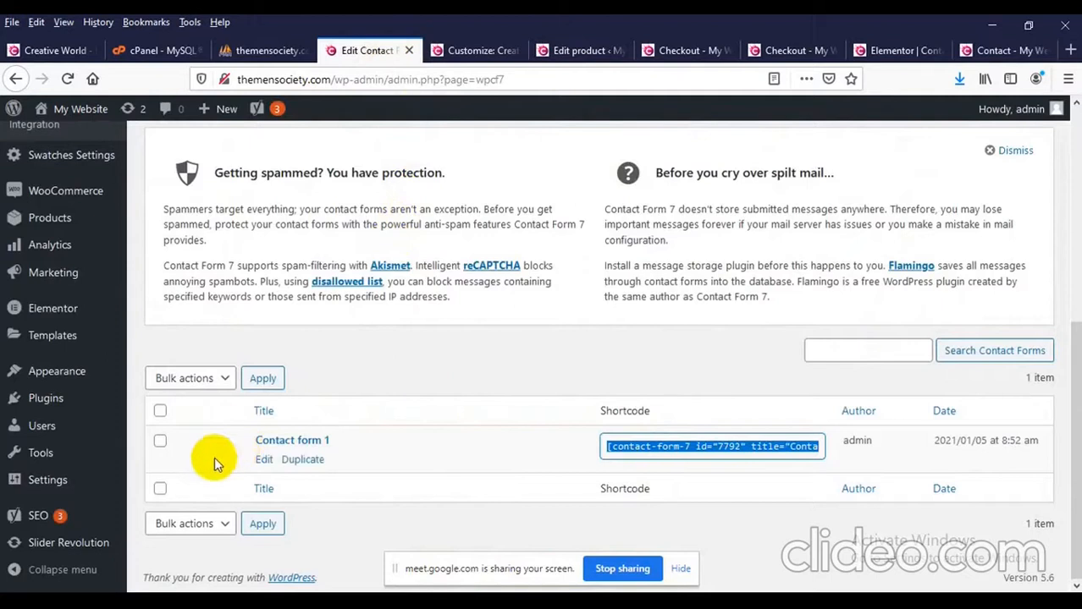
click(264, 465)
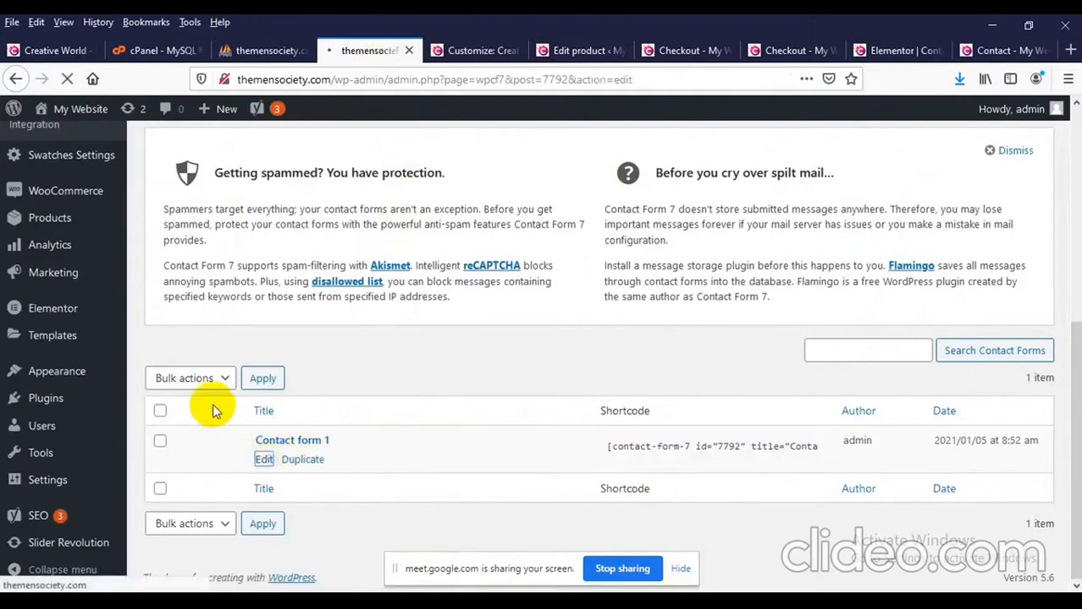
scroll(286, 370, down, 4)
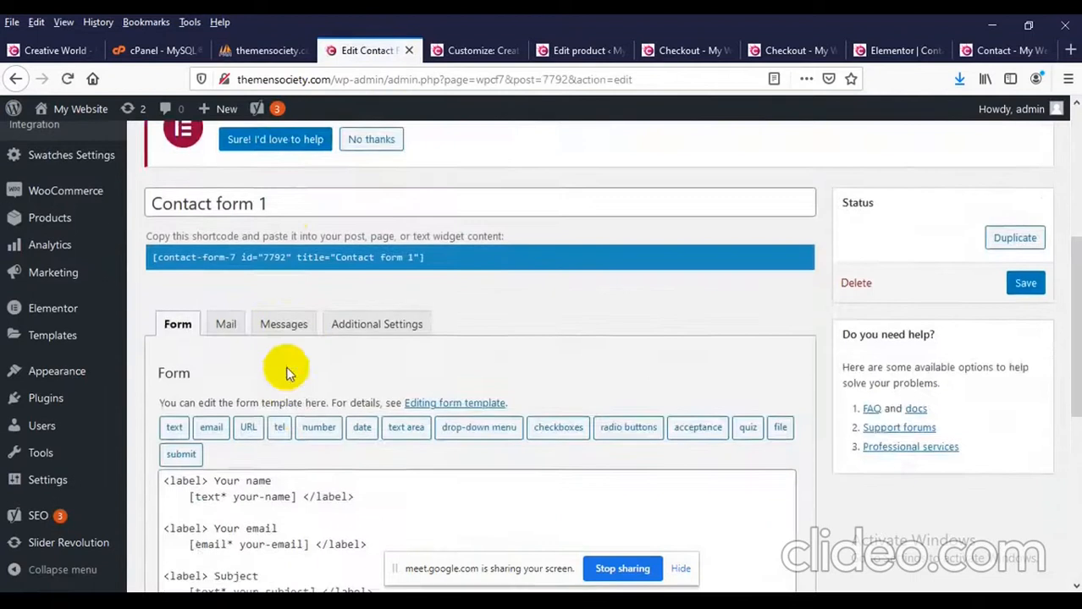
scroll(285, 372, down, 2)
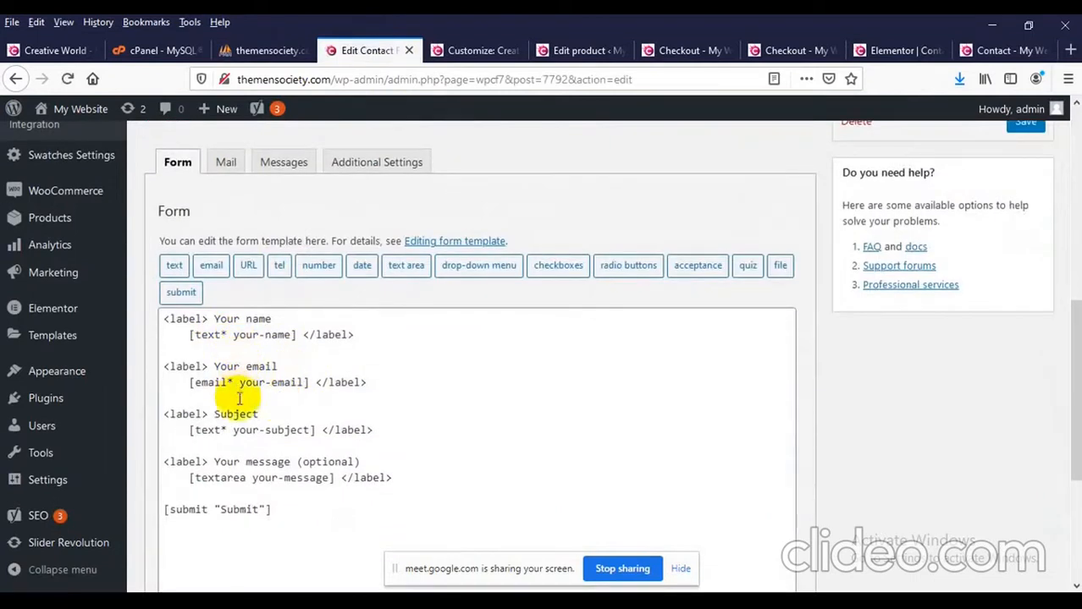
drag(216, 319, 253, 335)
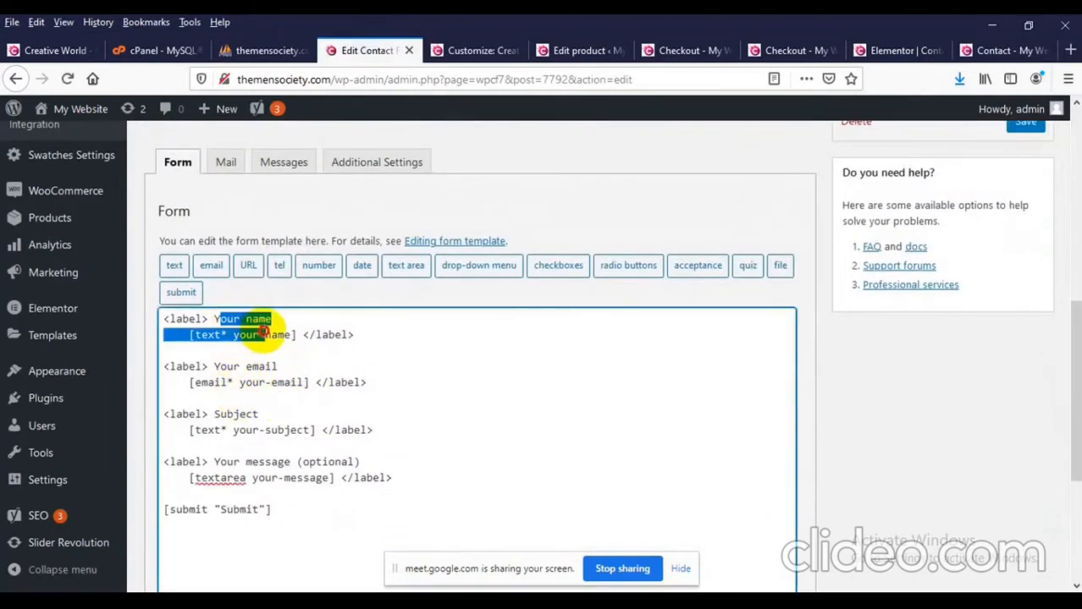
drag(214, 367, 373, 432)
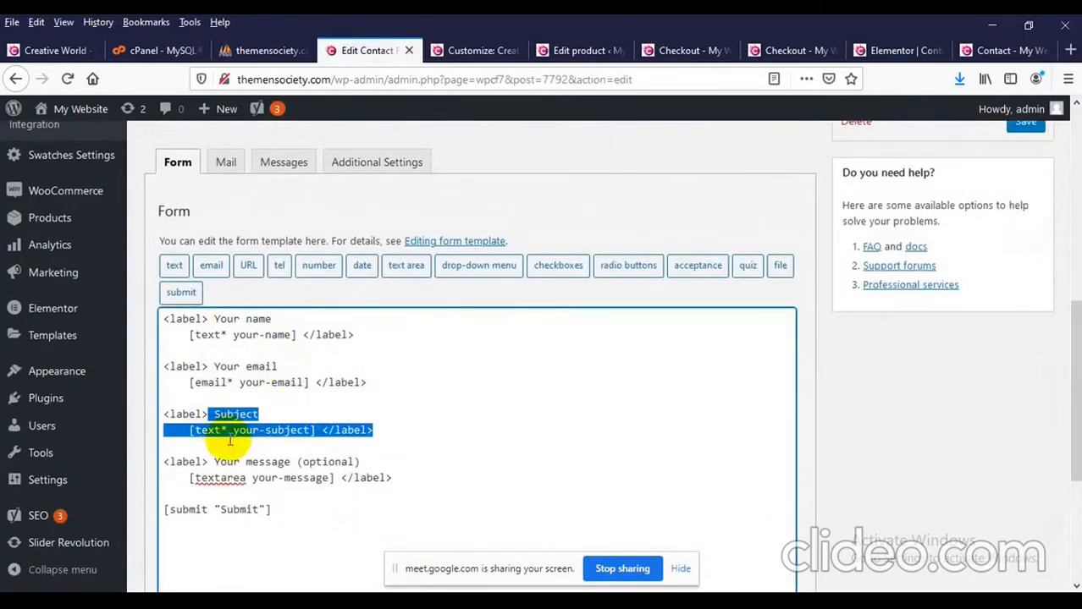
drag(219, 463, 223, 478)
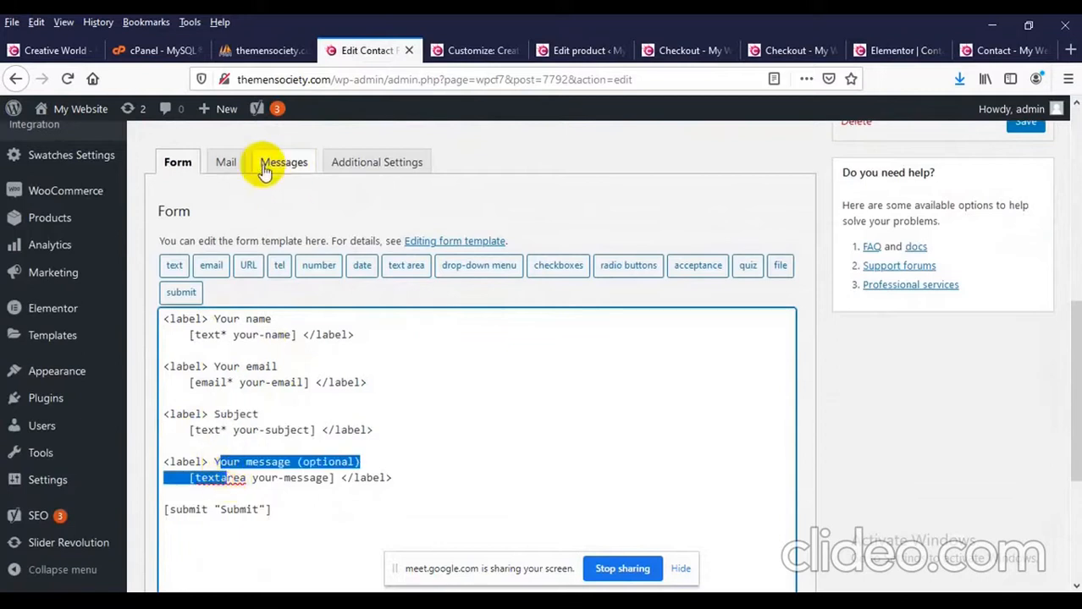
Step: Check the Mail tab's To field, which is set to [_site_admin_email]
click(225, 162)
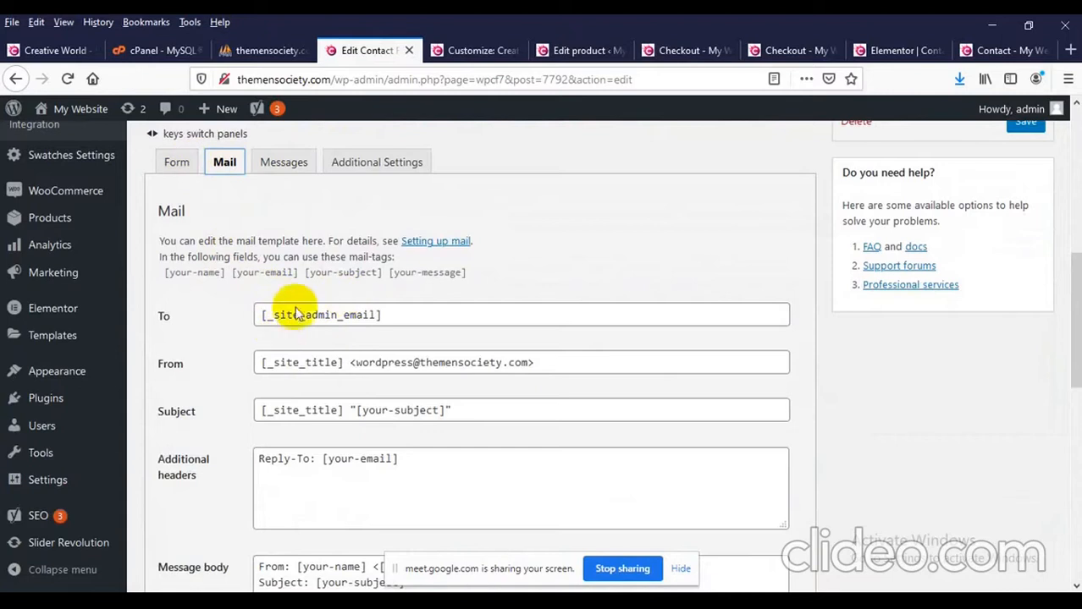
drag(415, 314, 173, 318)
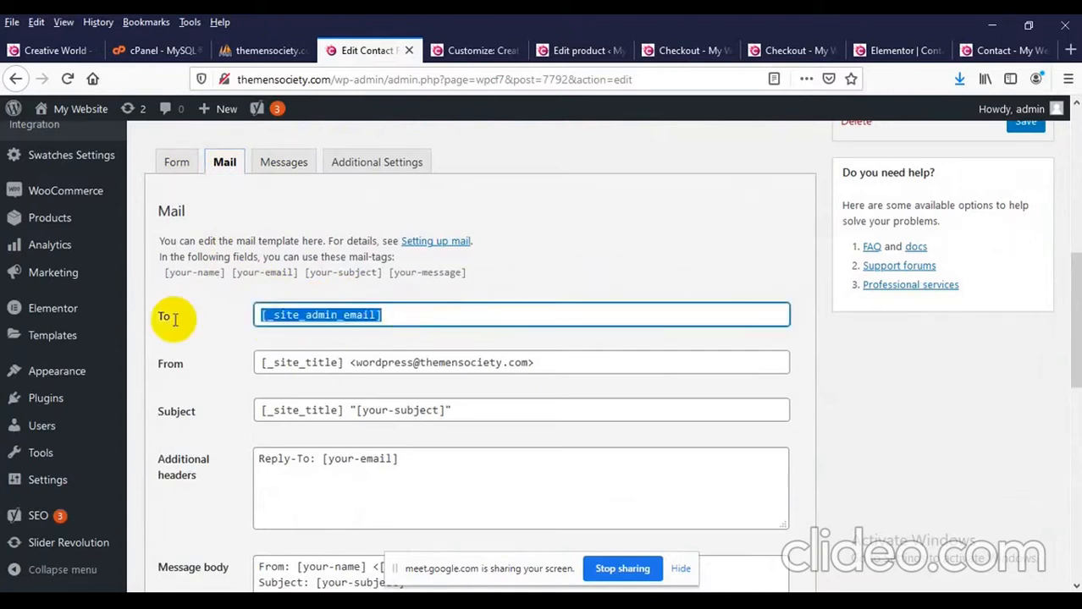
click(289, 315)
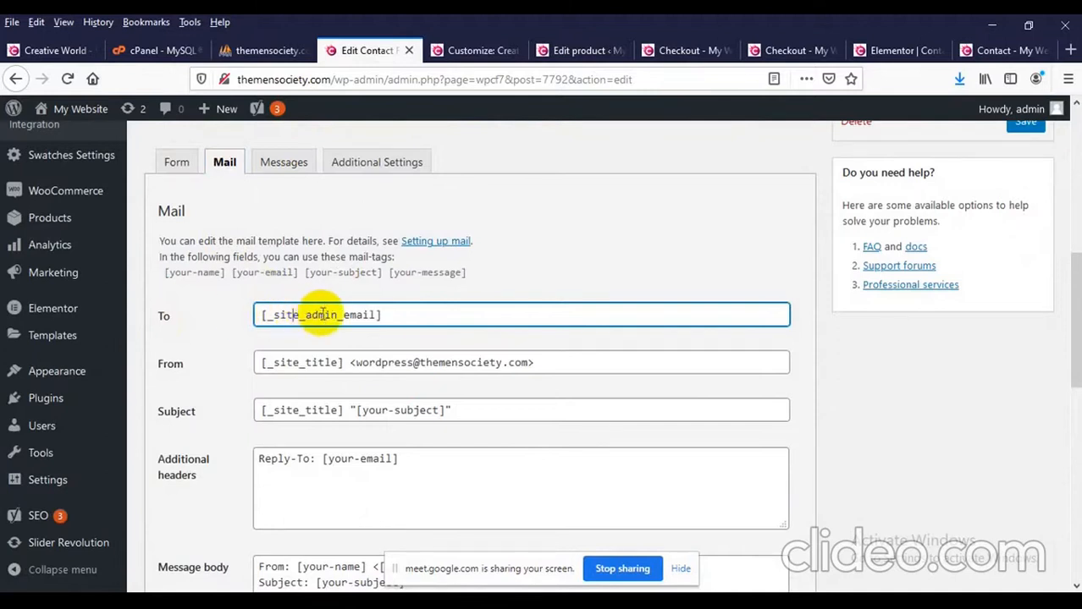
scroll(335, 309, down, 3)
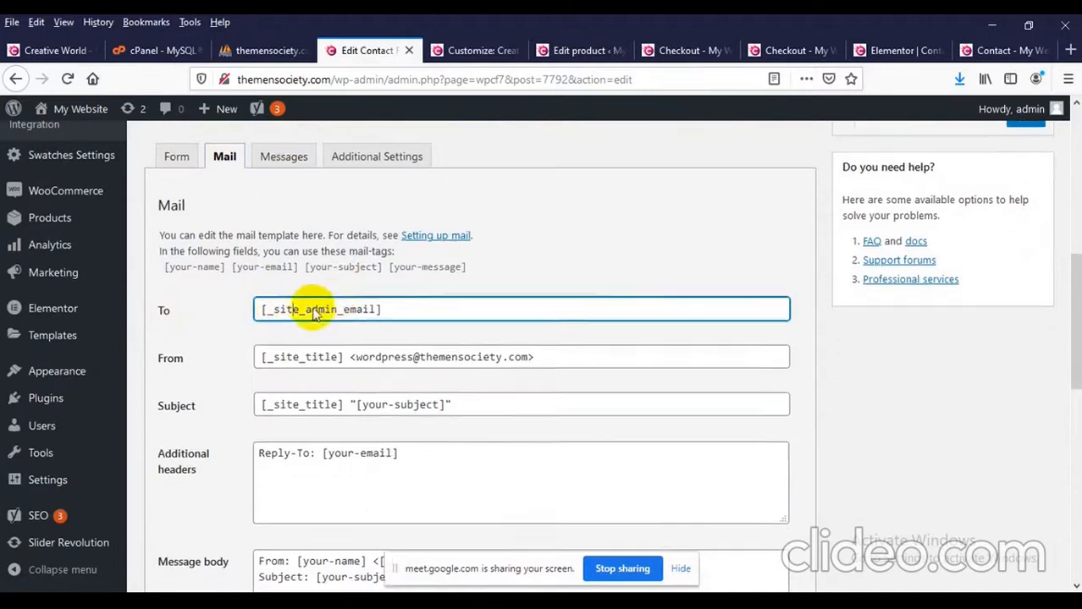
mouse_move(27, 489)
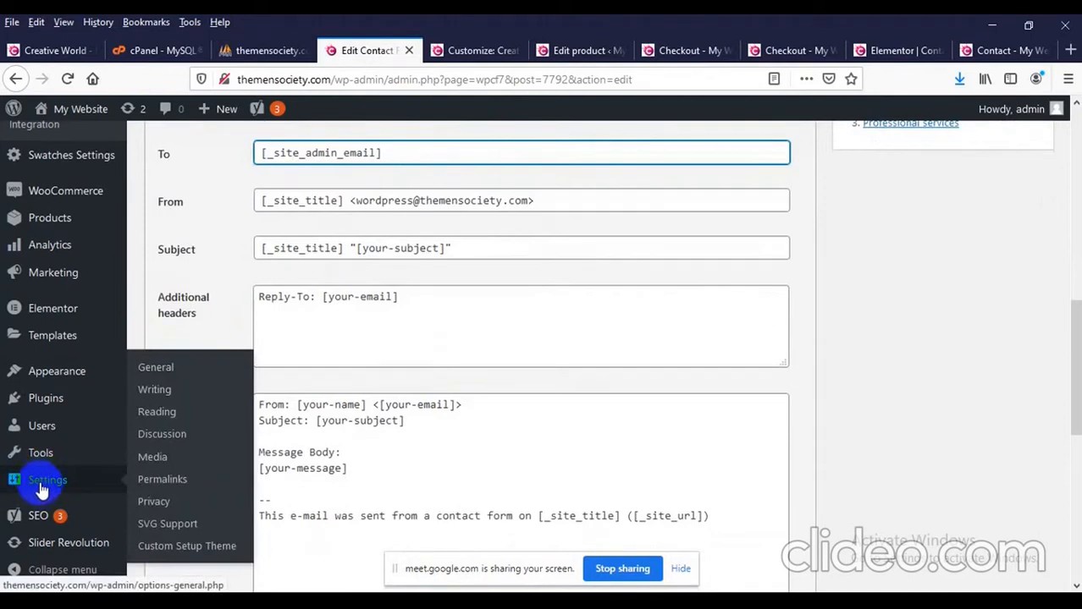
Step: Open General Settings in its own tab, scroll to Administration Email Address, then open a blank tab
middle_click(42, 486)
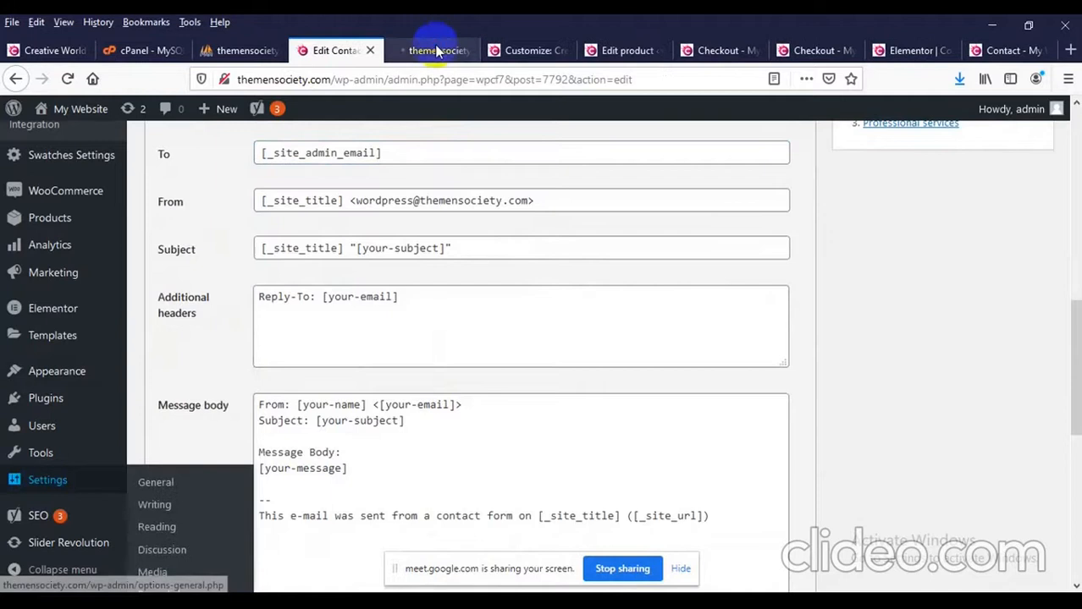
drag(439, 49, 337, 48)
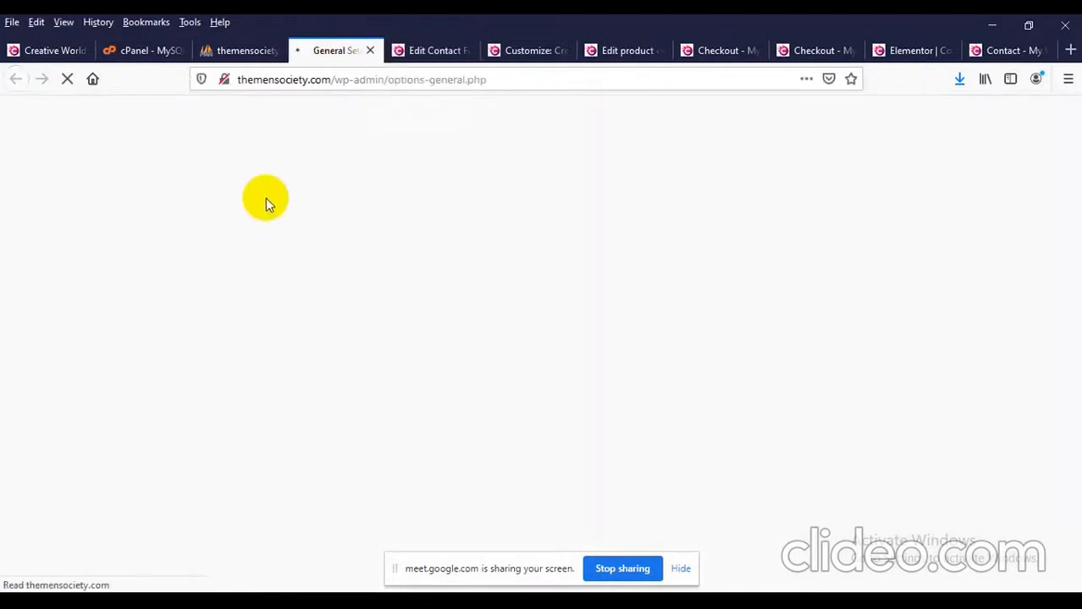
scroll(258, 225, down, 5)
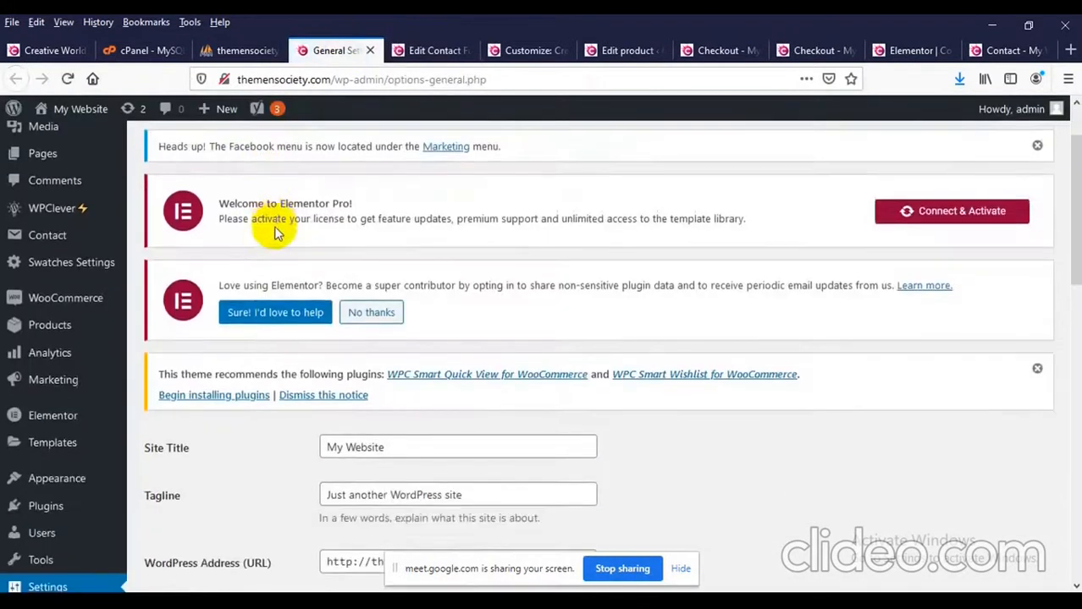
scroll(333, 302, down, 2)
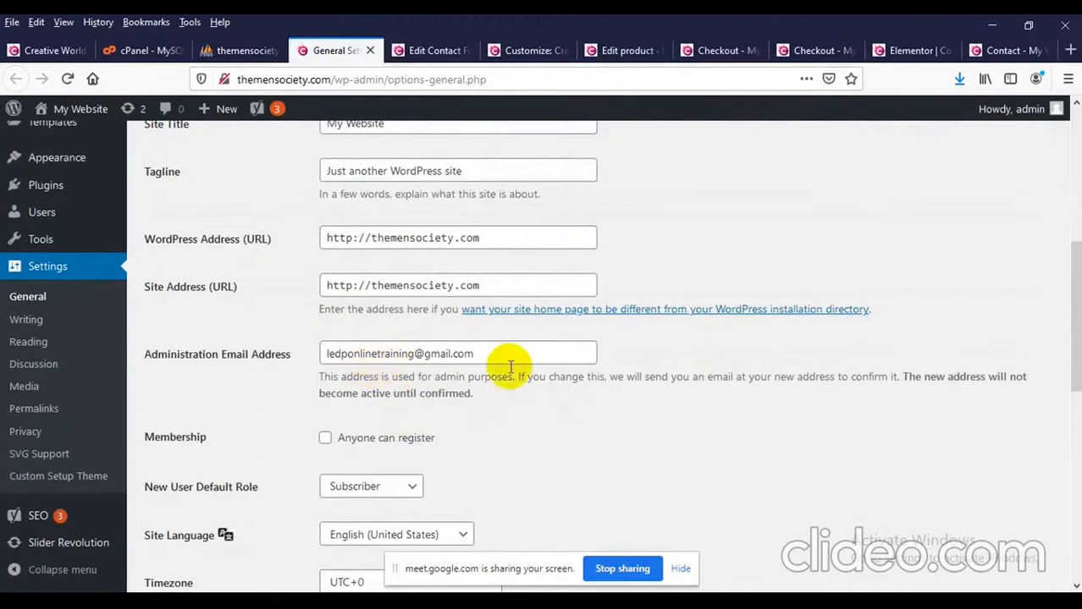
click(1068, 51)
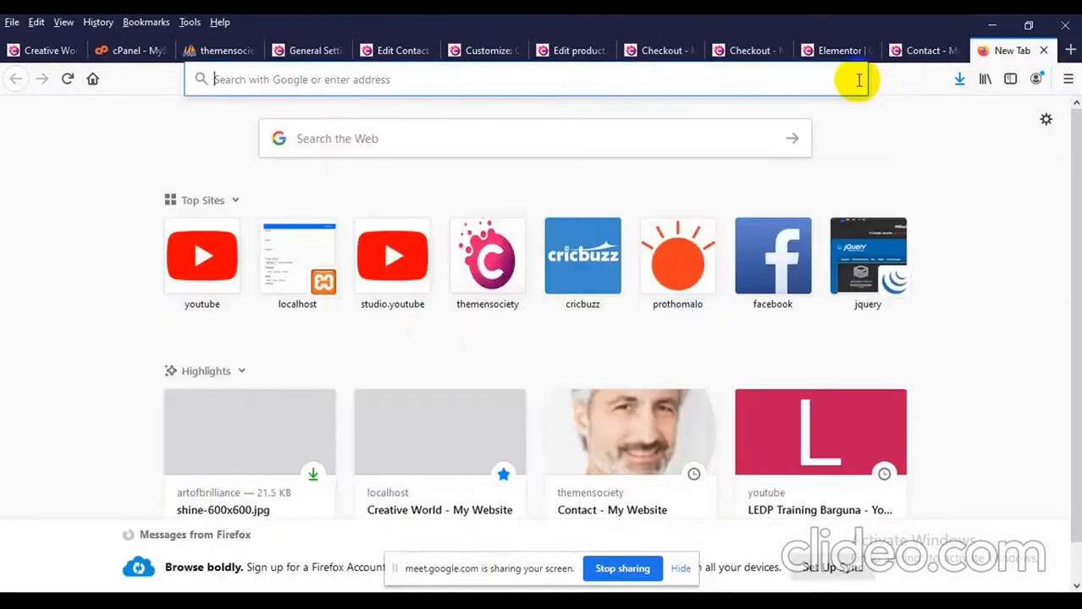
Step: Visit mail.google.com, check the Sent folder and signed-in account, then close the Gmail tab
text(mail)
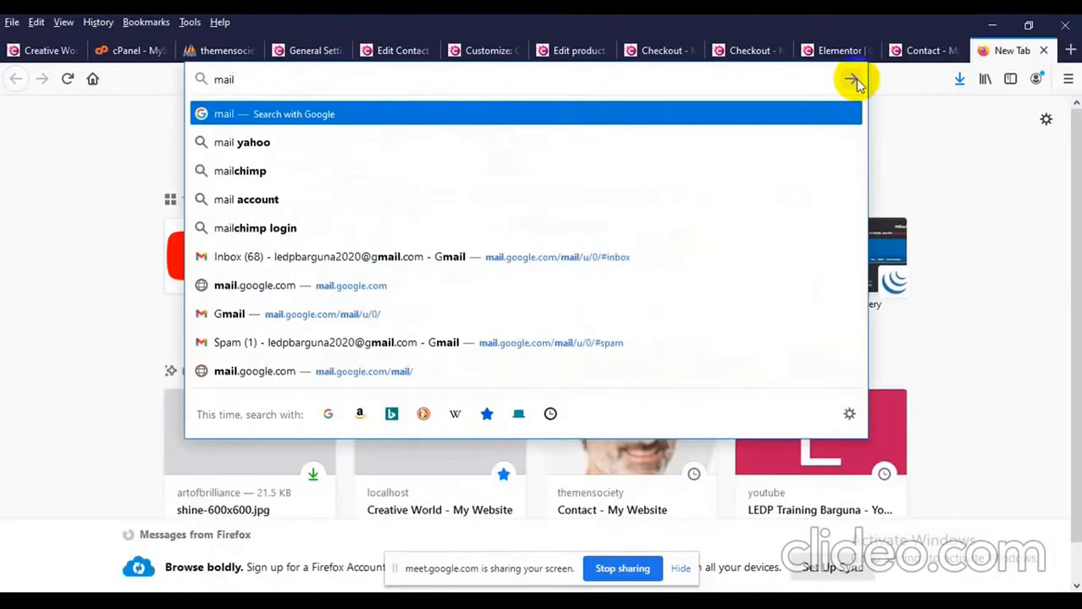
text(.google.com)
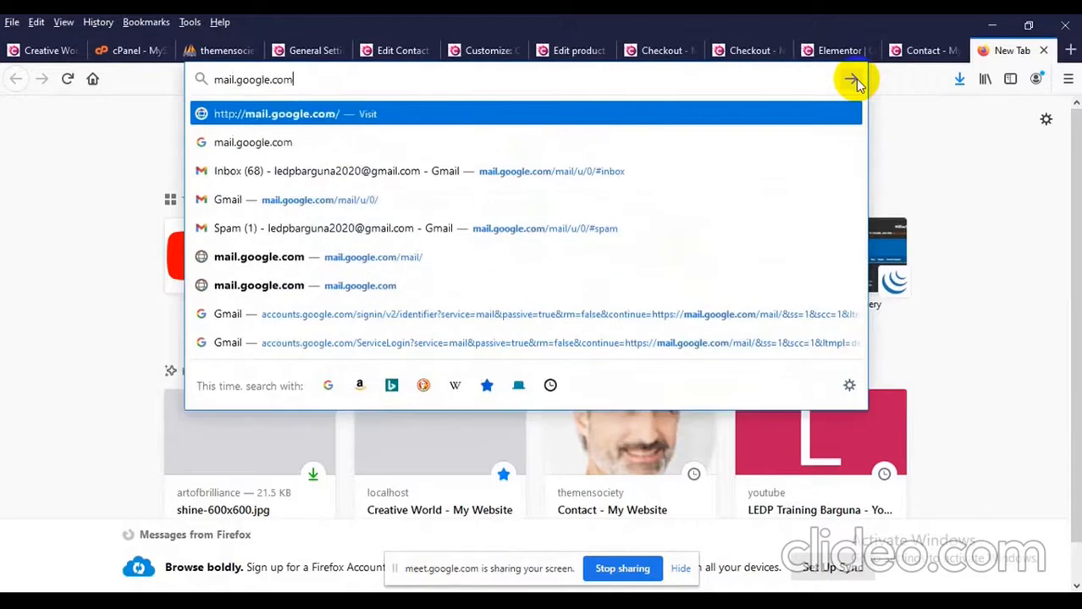
click(853, 79)
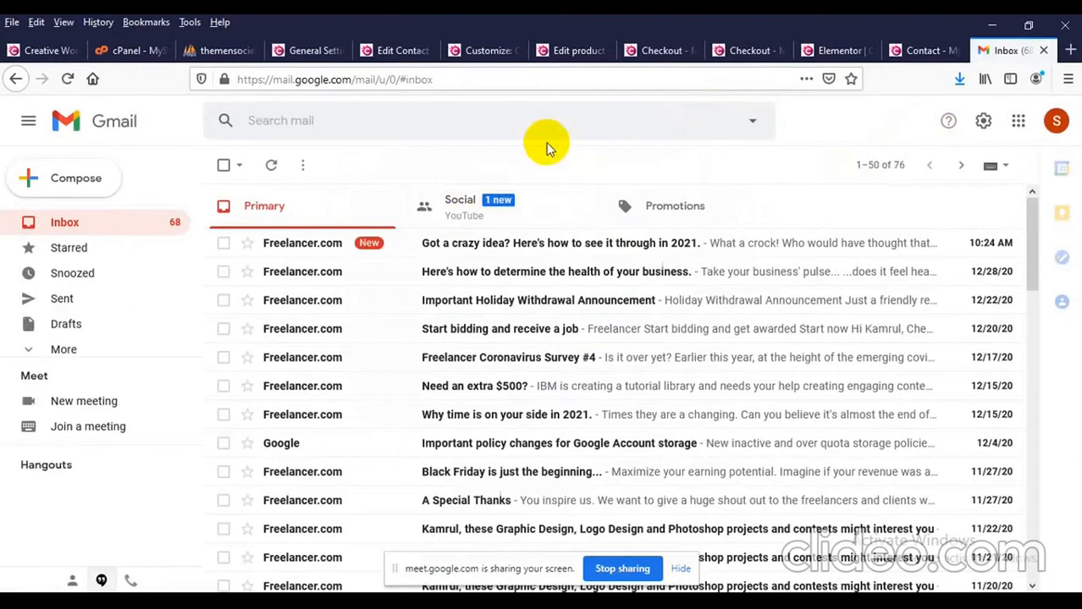
click(36, 307)
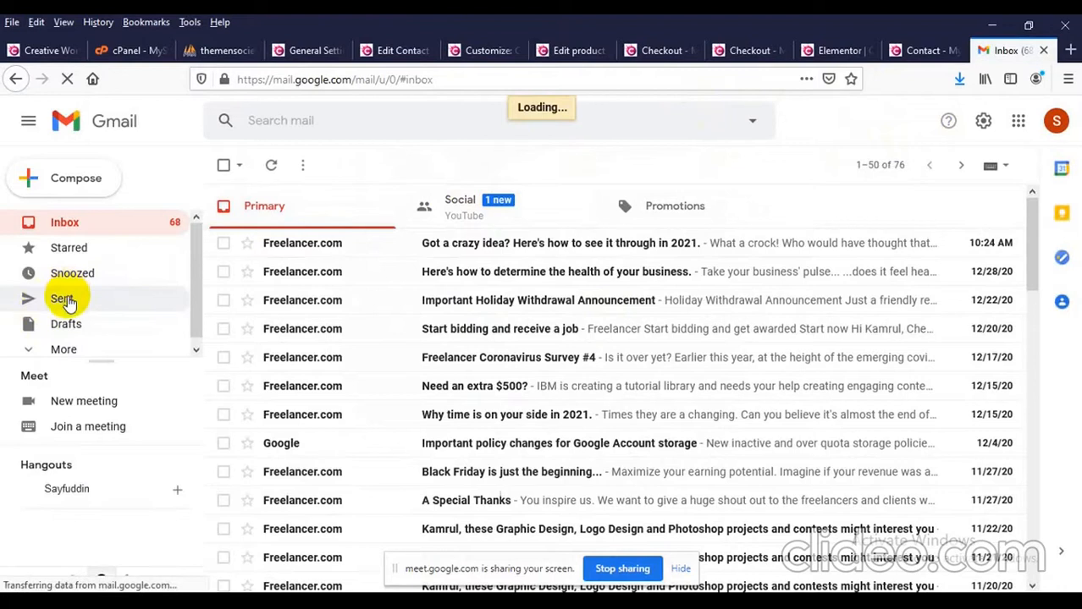
click(1054, 126)
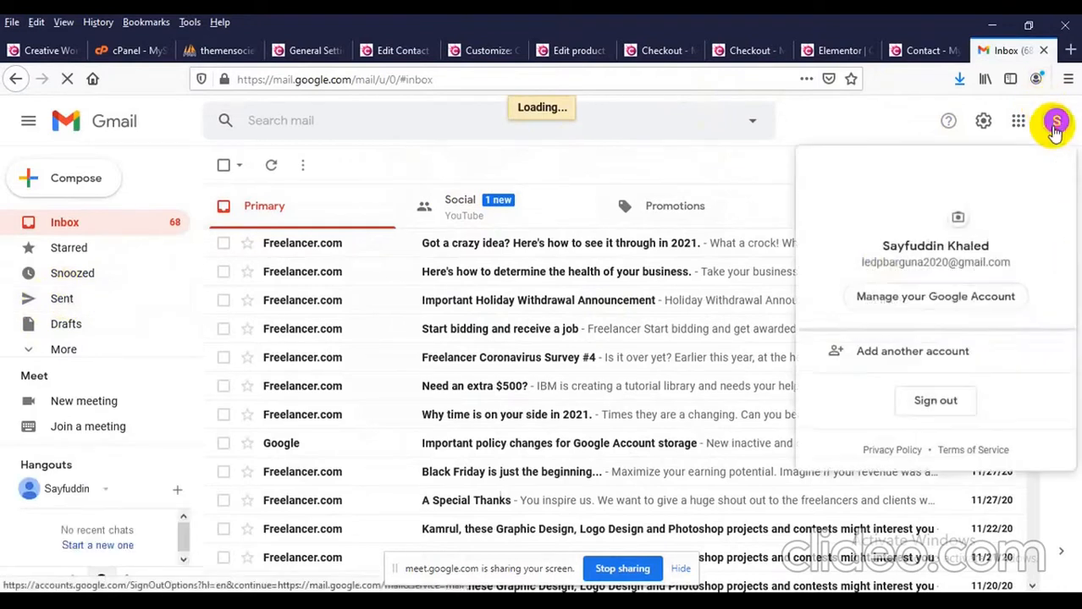
click(1045, 52)
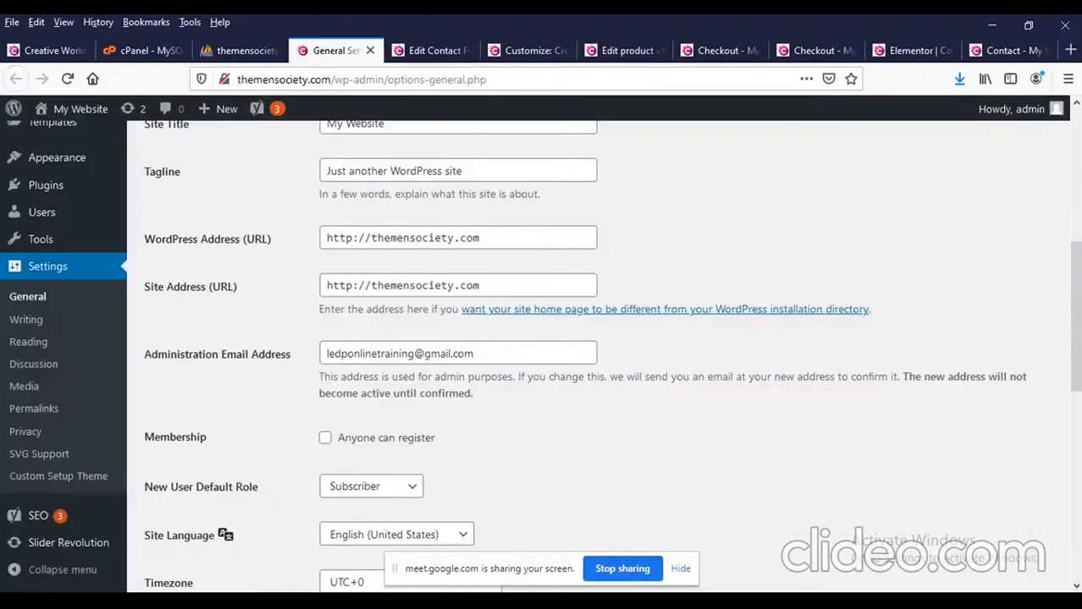
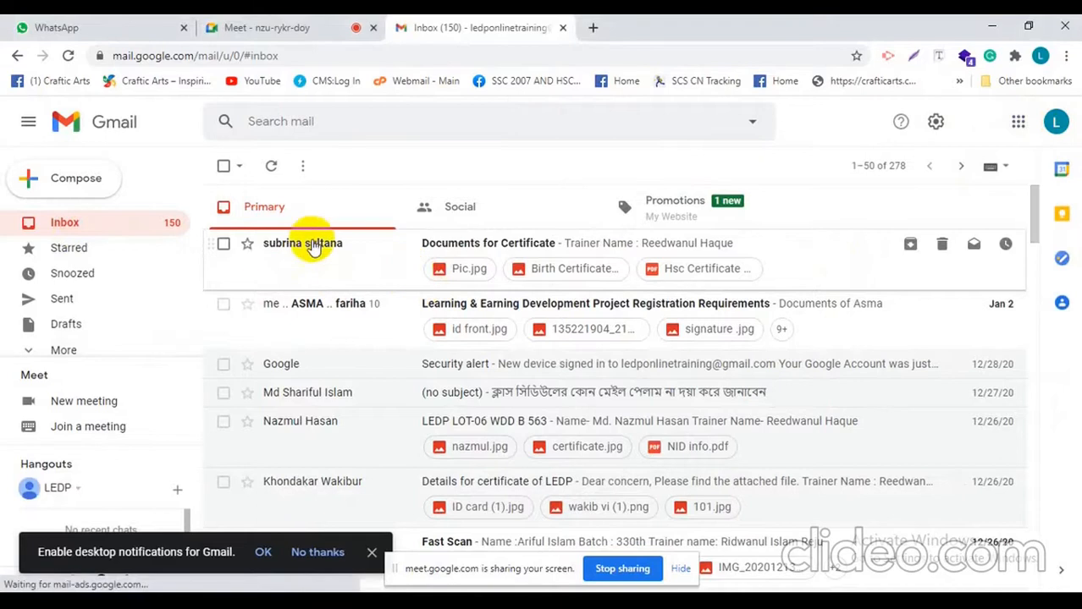
Step: Select the Gmail account's e-mail address, try pasting it over the admin address, then undo
click(1055, 121)
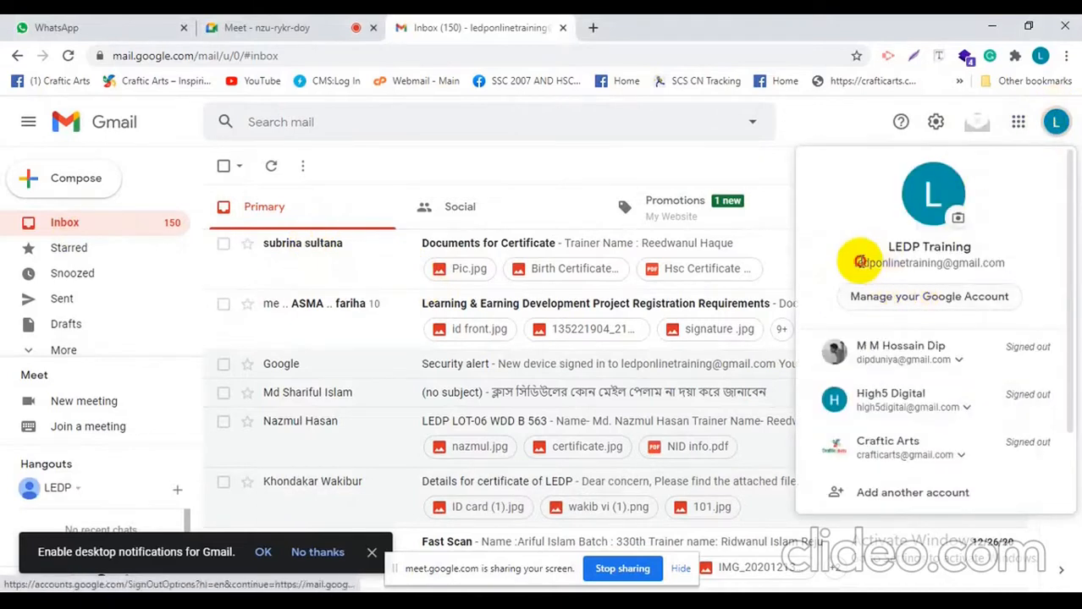
drag(848, 262, 938, 264)
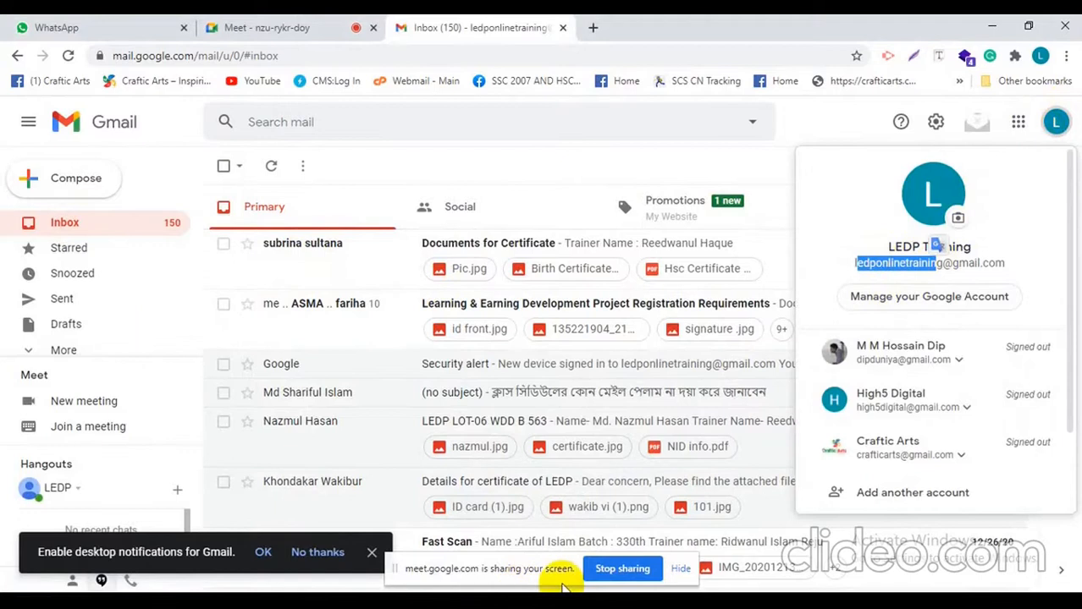
drag(845, 261, 1042, 261)
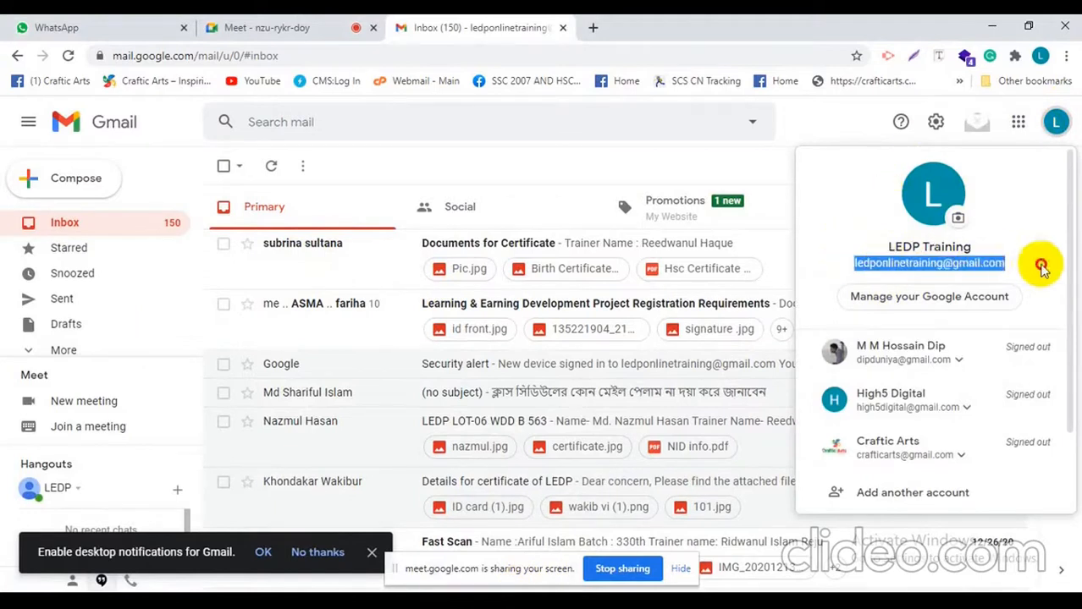
click(713, 386)
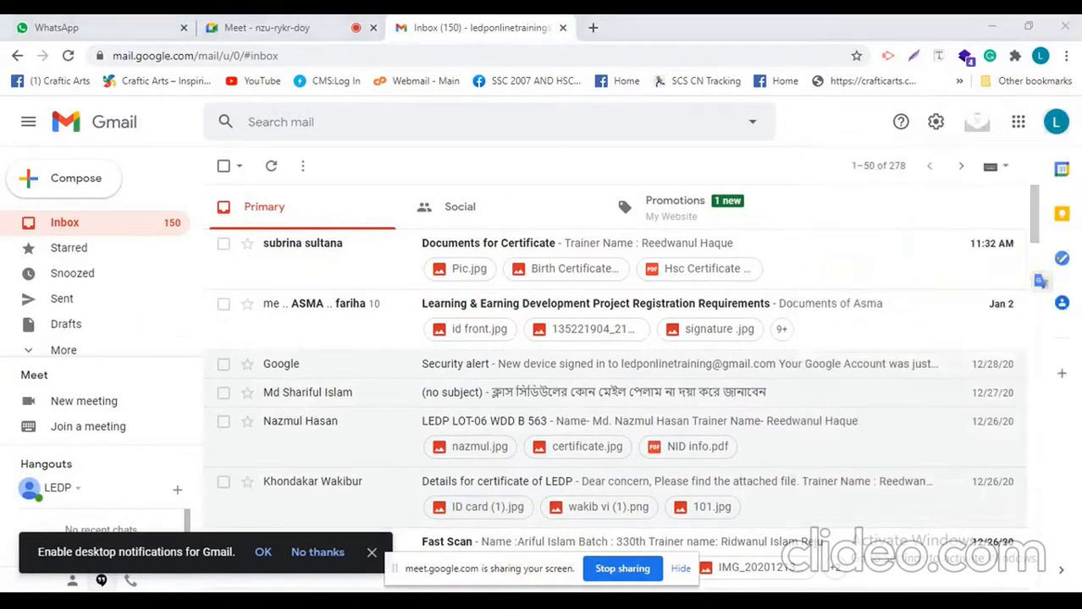
key(alt+Tab)
drag(495, 350, 124, 354)
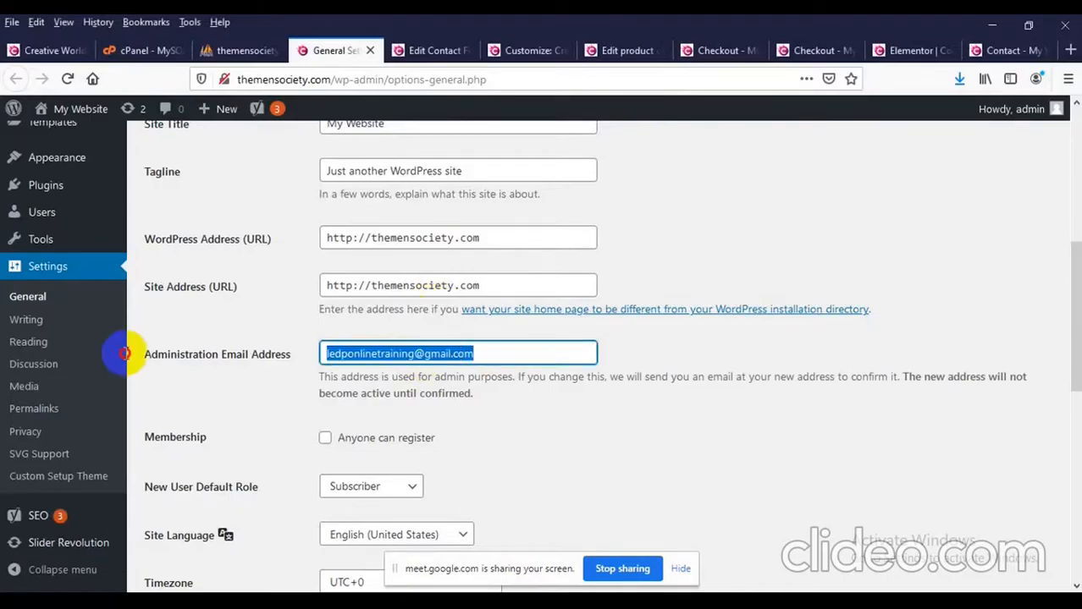
text(contact_input)
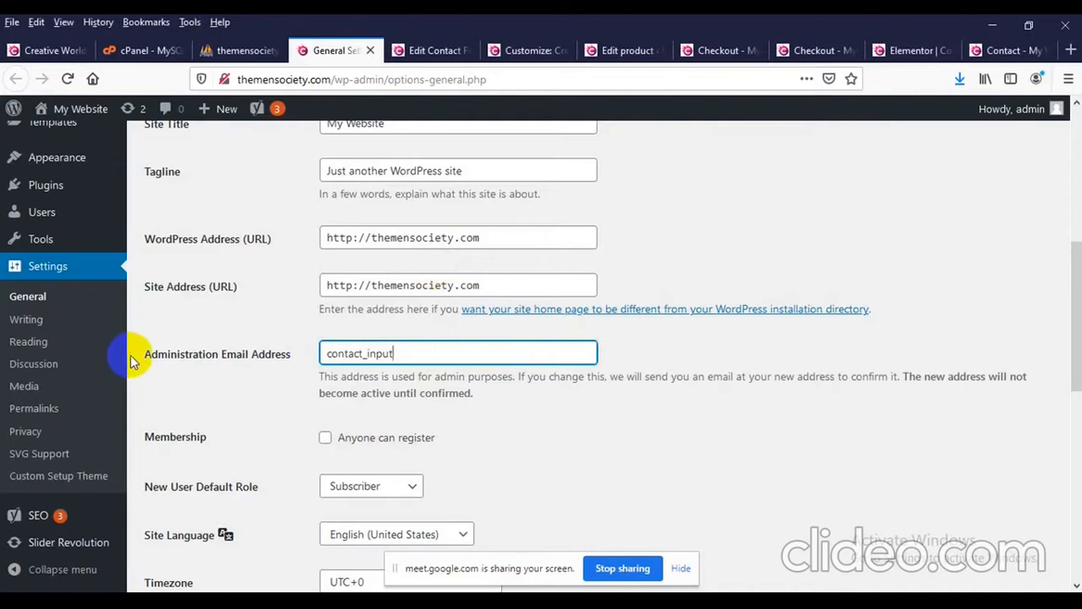
key(ctrl+z)
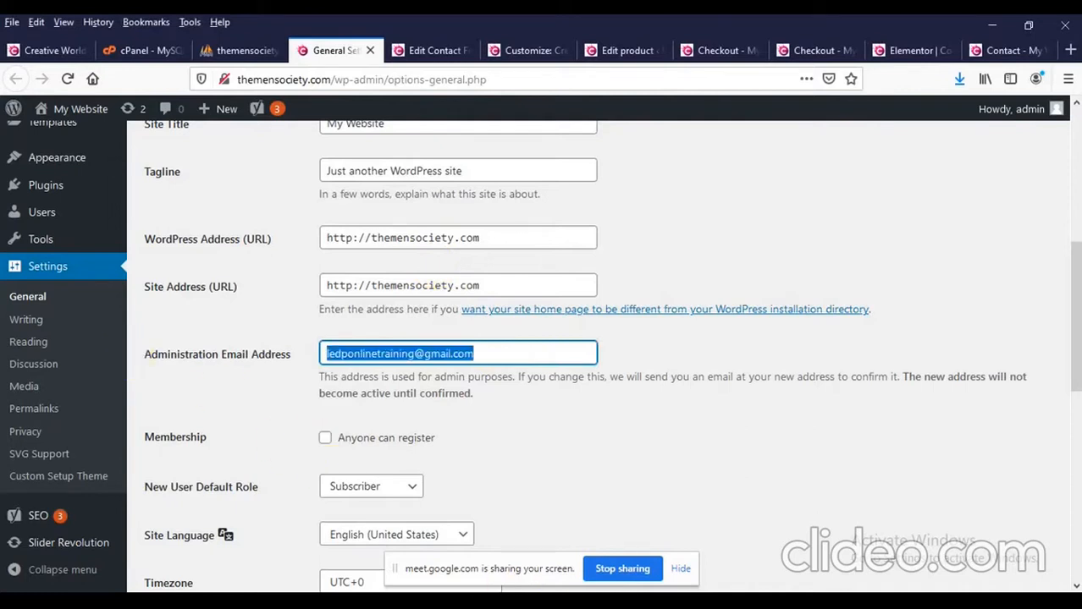
Step: Copy the Gmail account's e-mail address and paste it into Administration Email Address
click(515, 545)
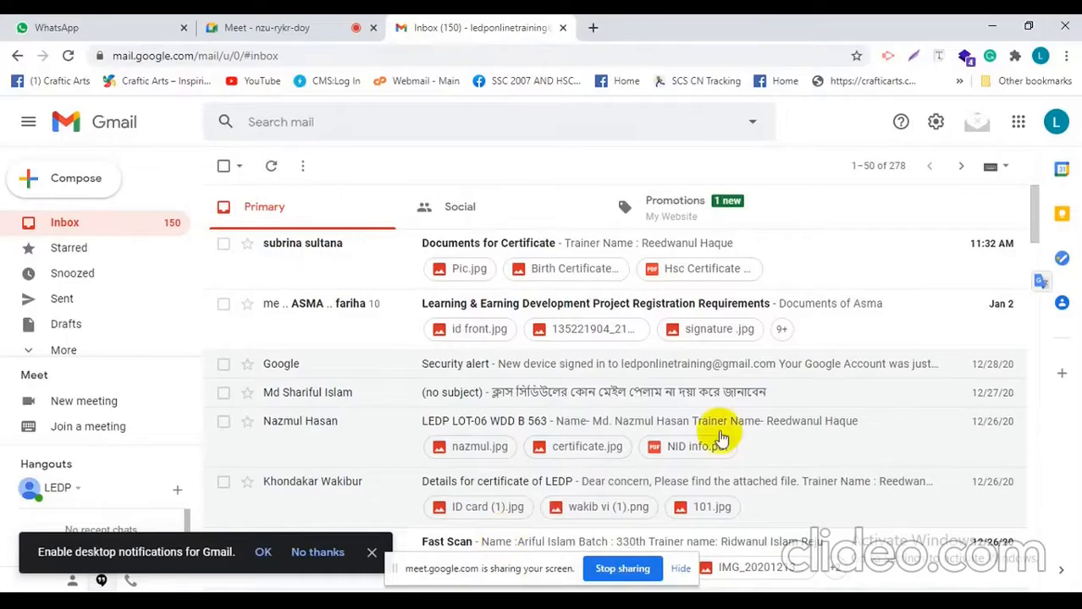
click(1052, 129)
right_click(911, 267)
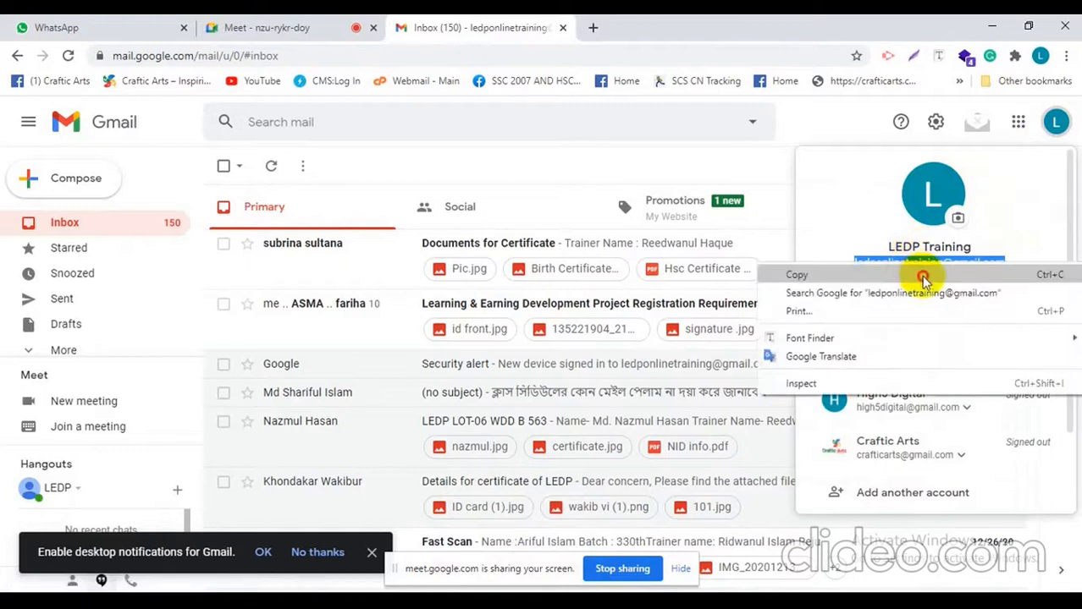
click(913, 273)
click(415, 603)
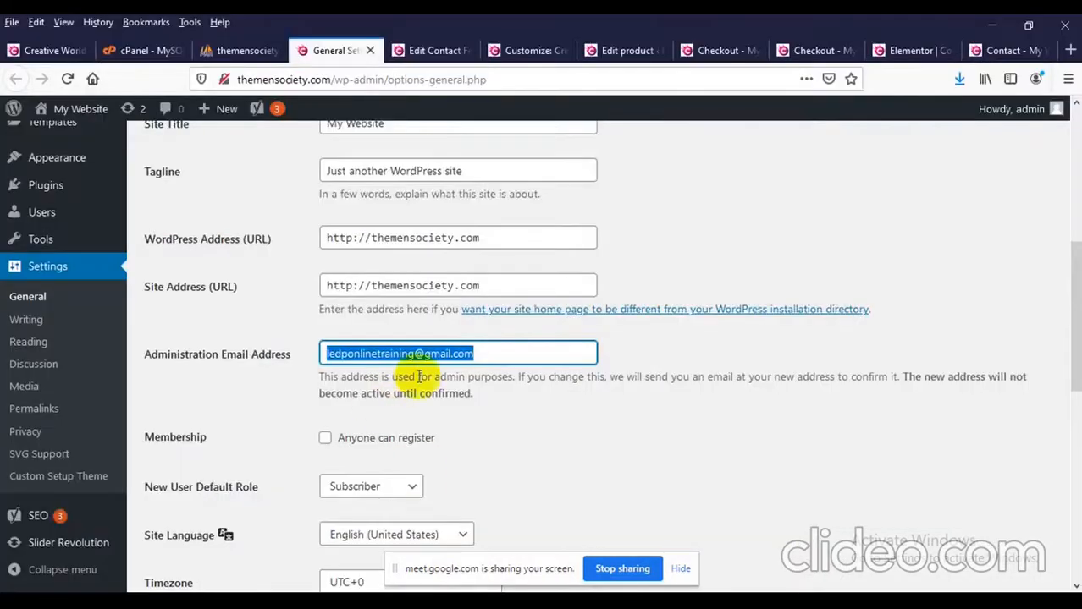
key(ctrl+v)
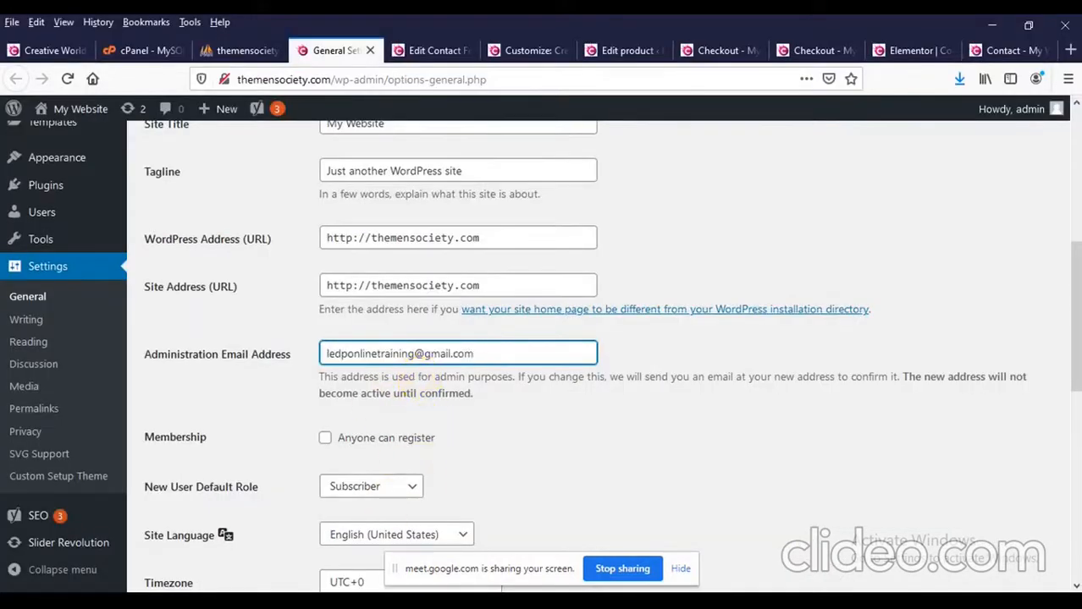
Step: Back in Gmail, close the account panel and open the Spam folder
mouse_move(566, 603)
click(471, 537)
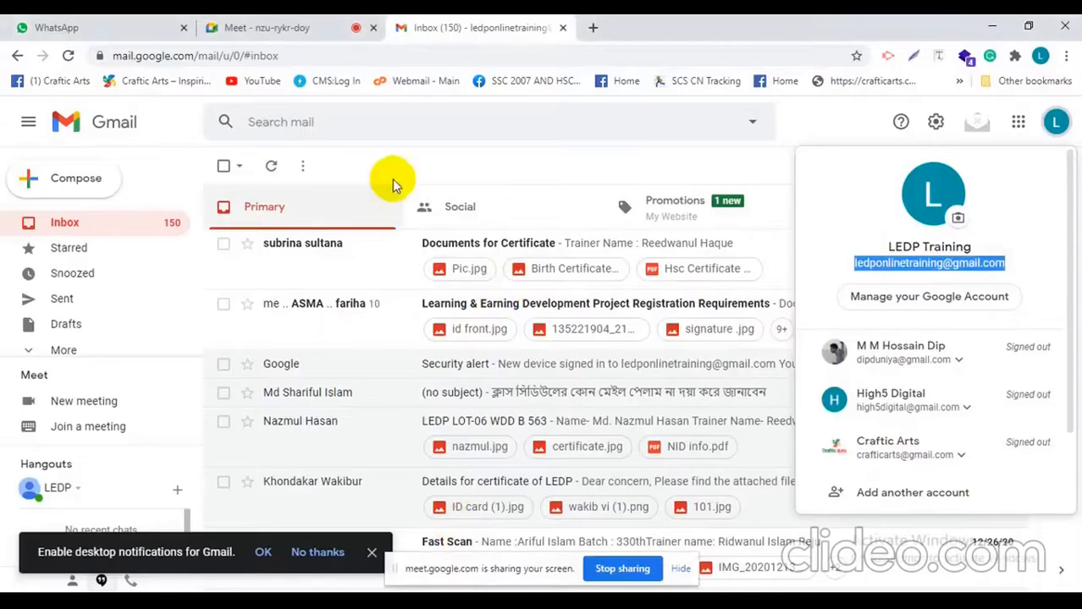
click(357, 169)
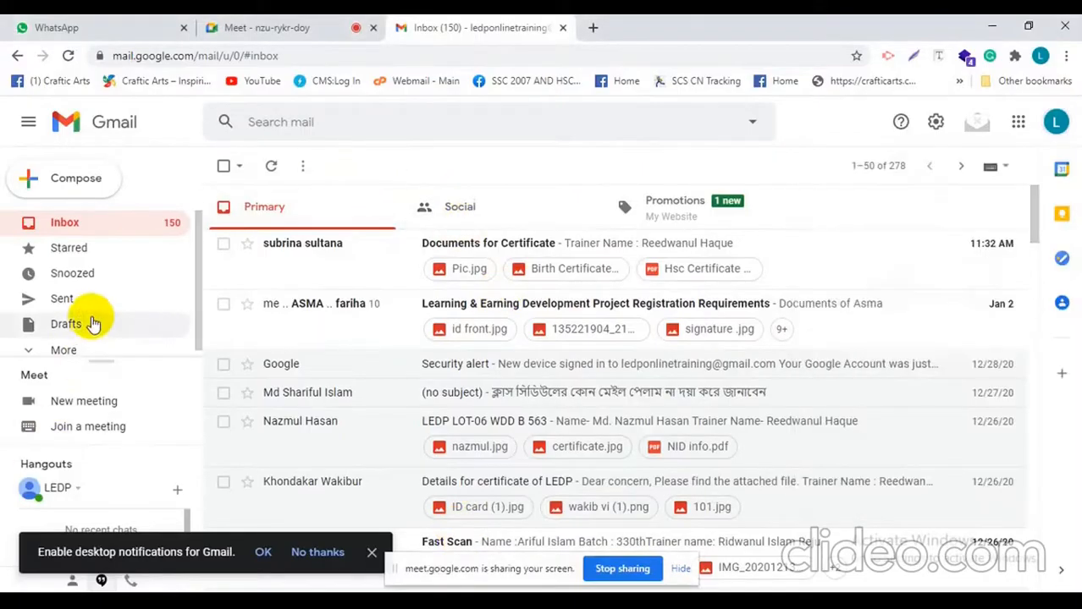
scroll(85, 317, down, 1)
scroll(85, 322, down, 3)
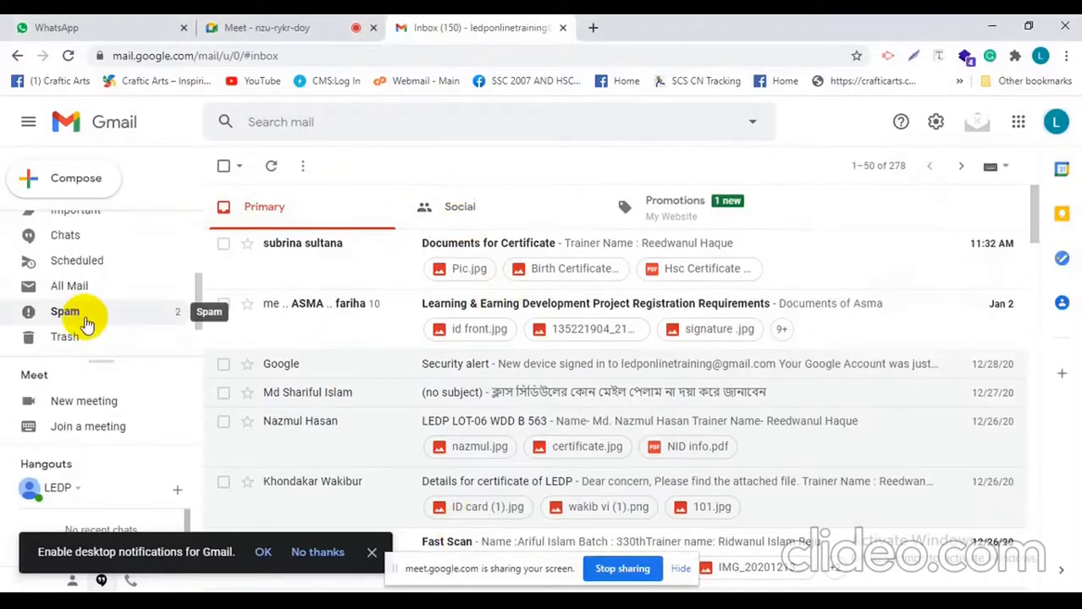
click(84, 314)
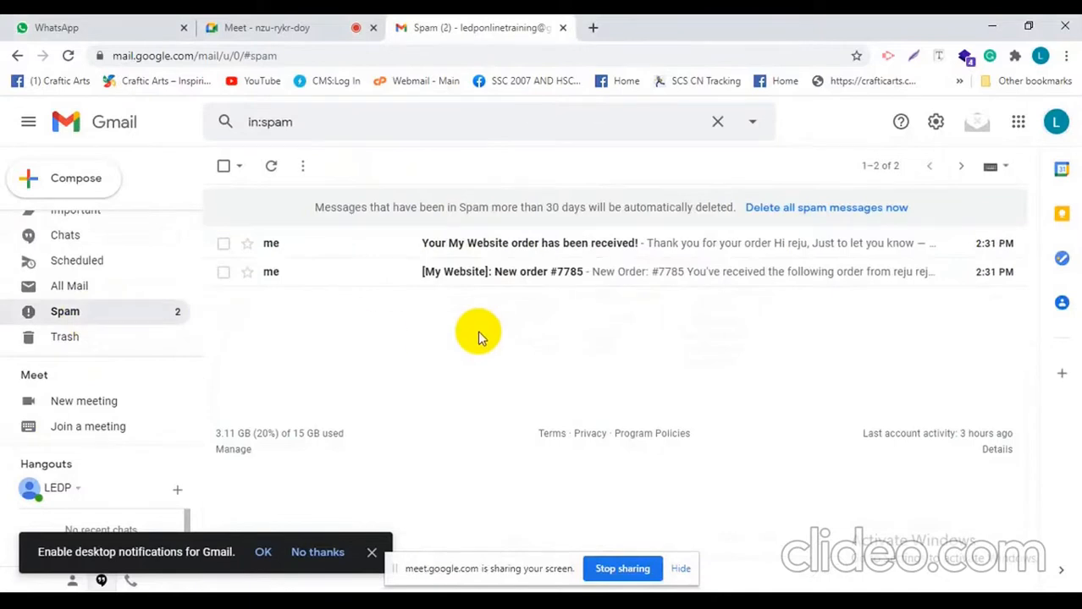
Step: Read through the 'Your My Website order has been received!' message, then minimize Chrome
click(546, 249)
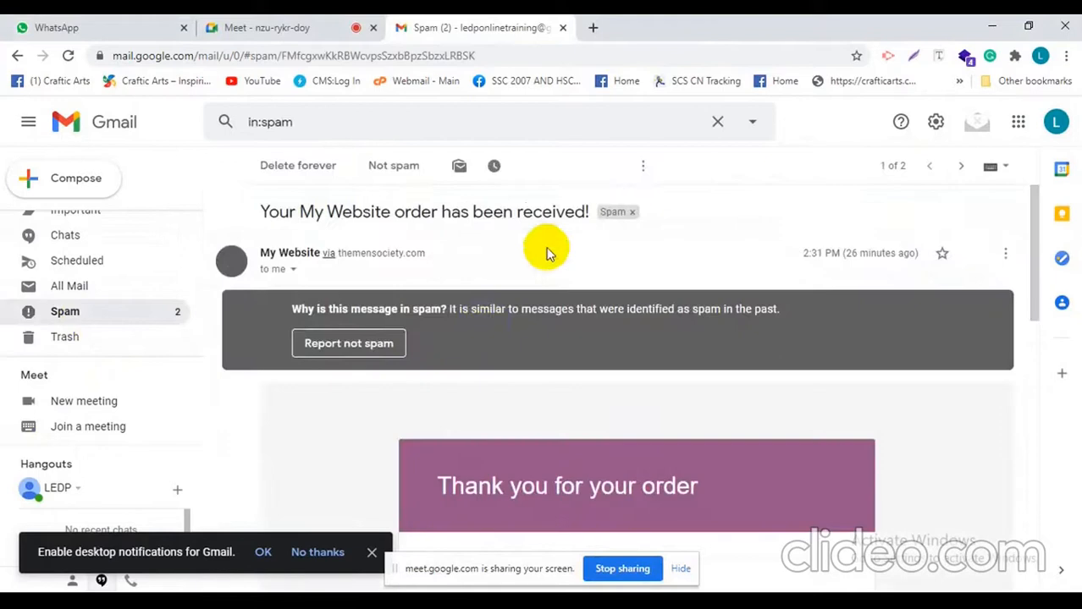
scroll(487, 330, down, 5)
scroll(492, 343, up, 2)
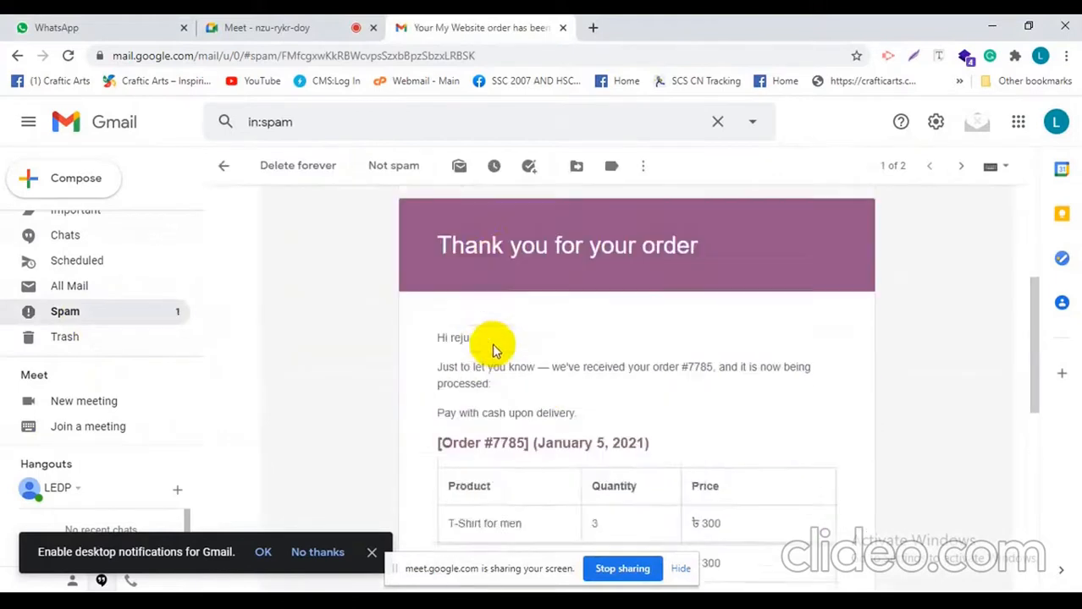
scroll(494, 352, up, 3)
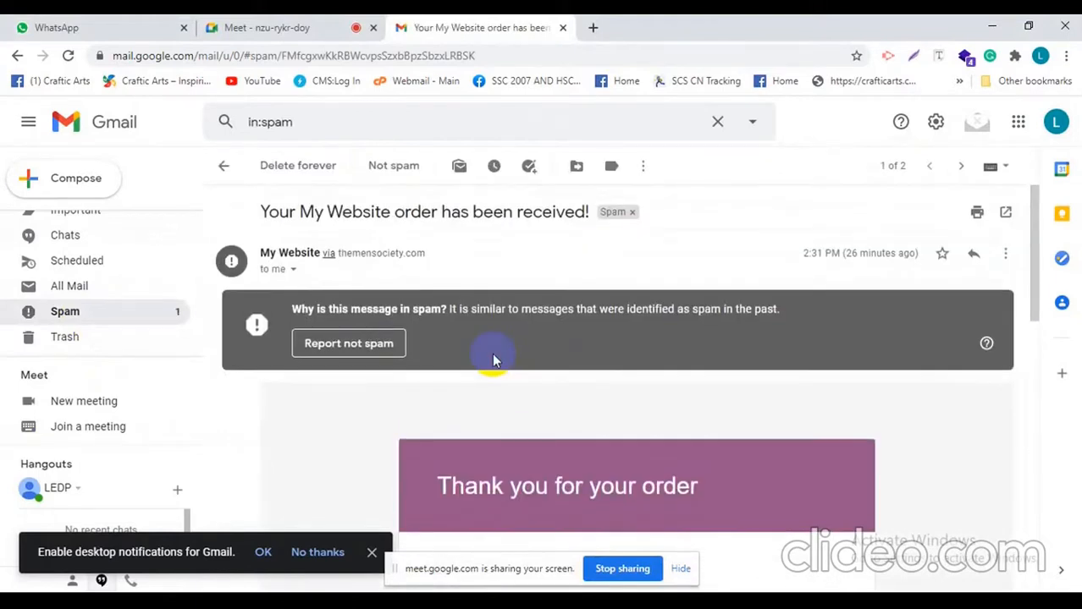
scroll(541, 343, down, 4)
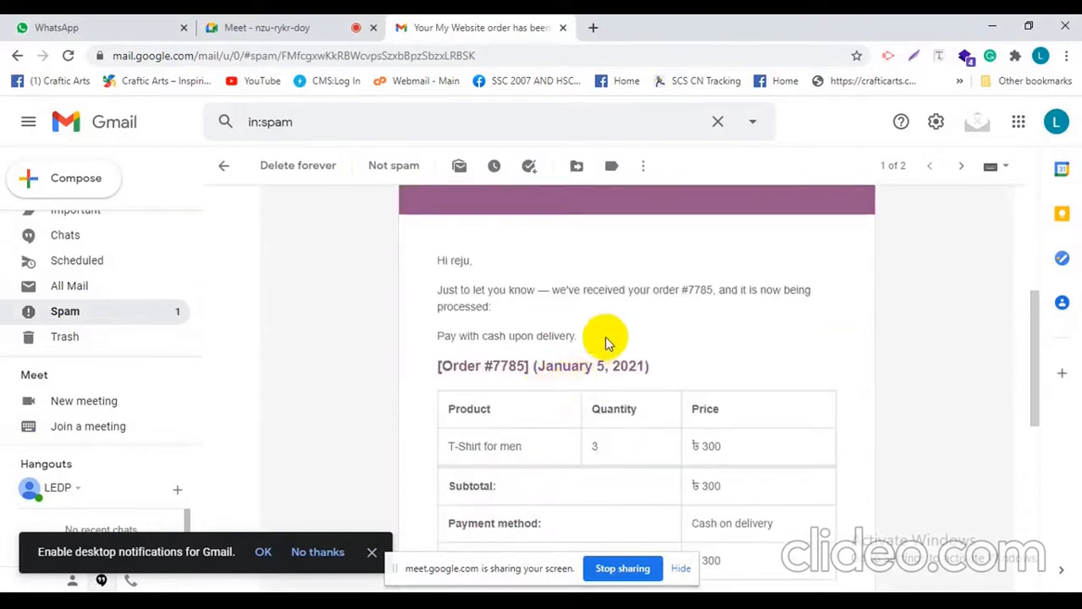
scroll(577, 372, up, 2)
scroll(468, 321, down, 3)
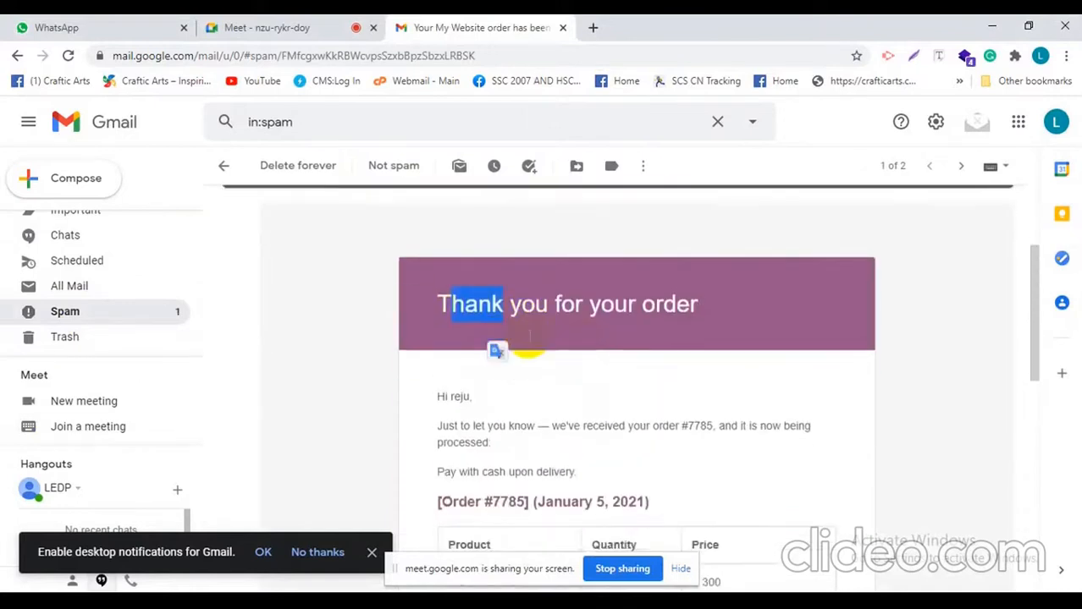
scroll(584, 355, down, 2)
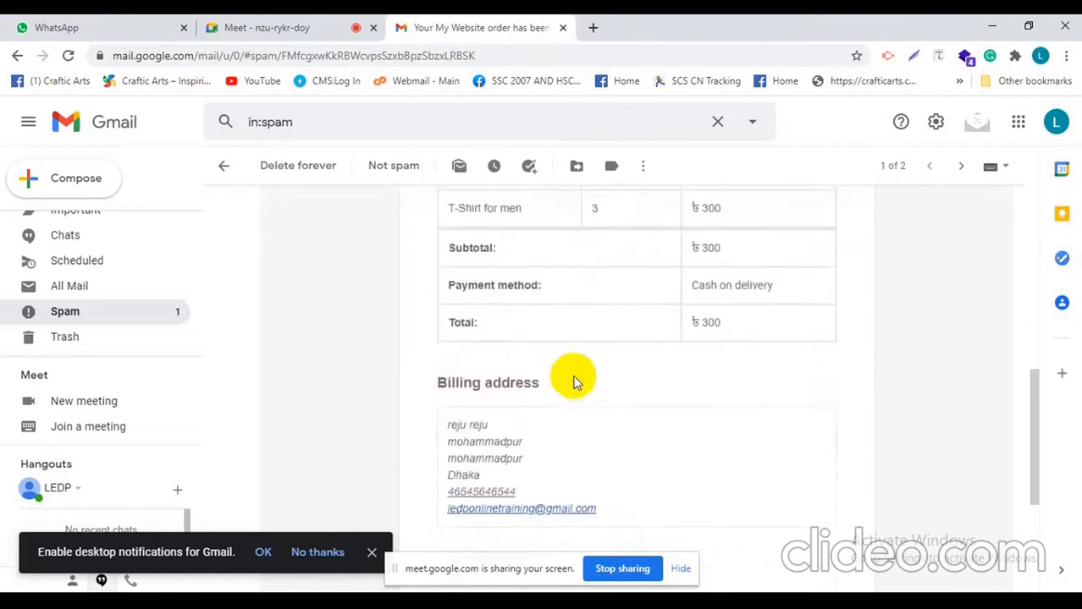
scroll(467, 416, up, 5)
scroll(464, 418, up, 1)
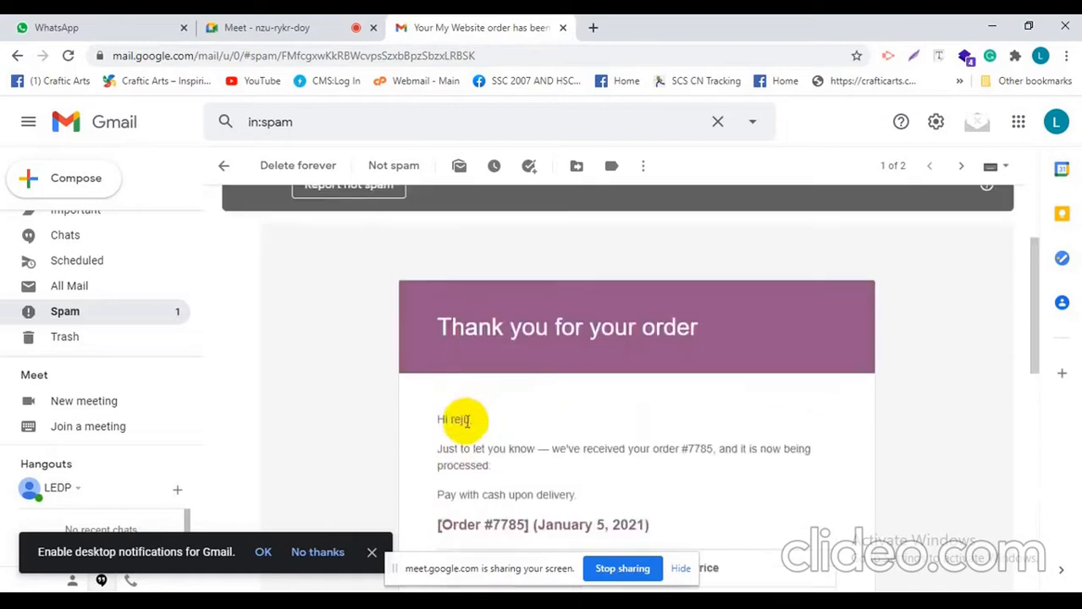
scroll(466, 423, down, 2)
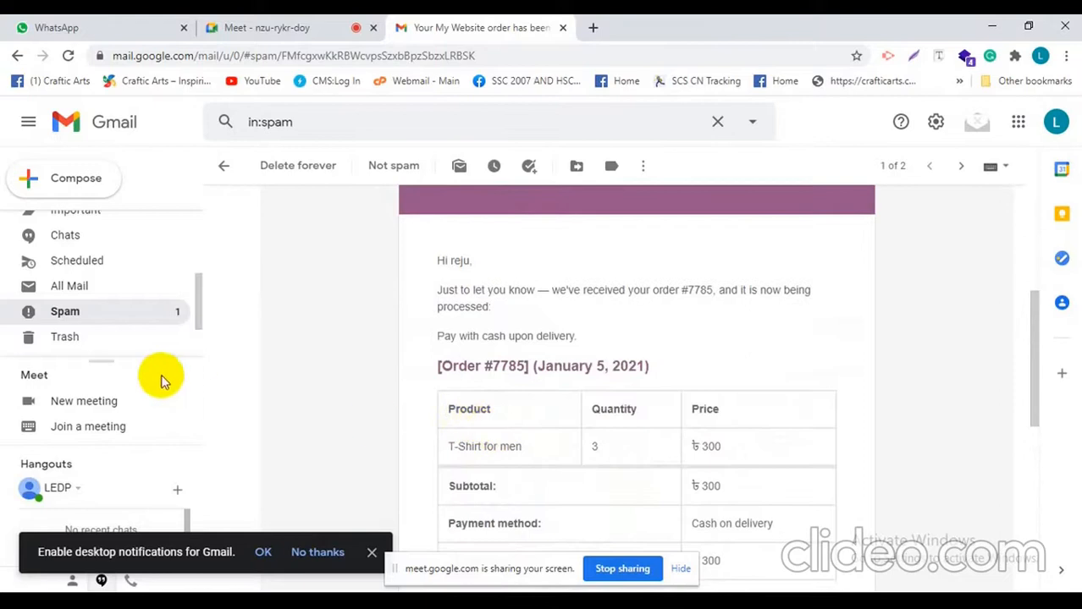
scroll(673, 411, down, 5)
scroll(649, 426, down, 1)
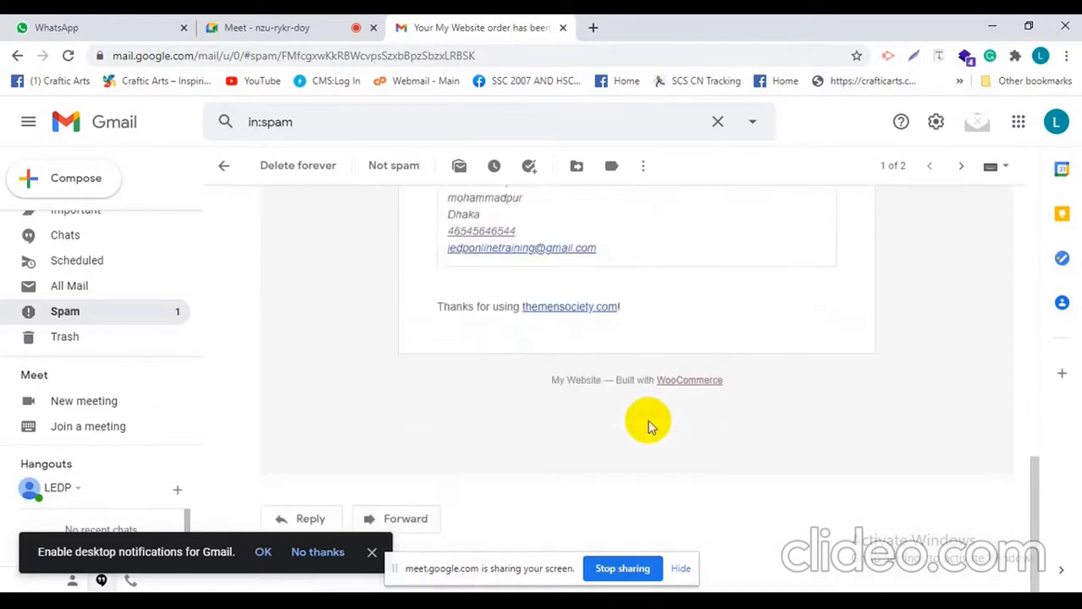
scroll(413, 395, up, 2)
click(148, 326)
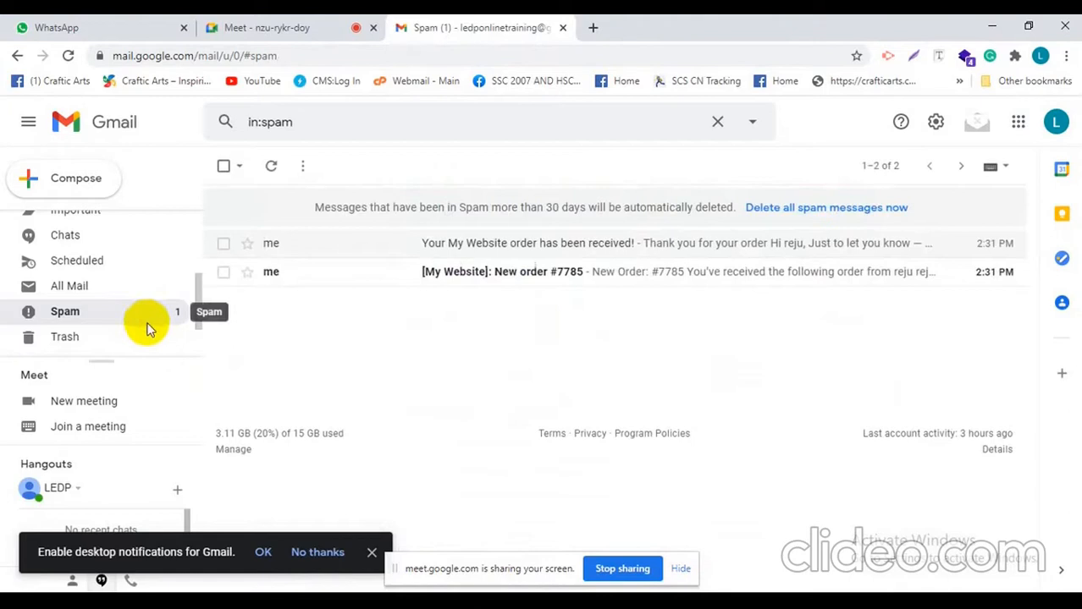
click(992, 24)
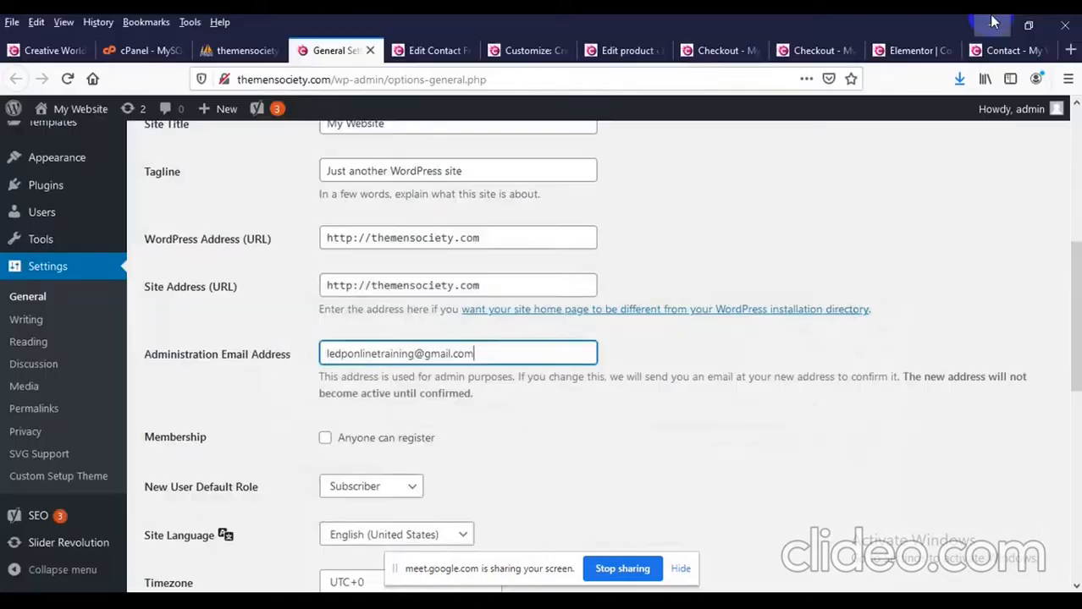
Step: Open a new Firefox tab and load Gmail at mail.google.com
click(432, 50)
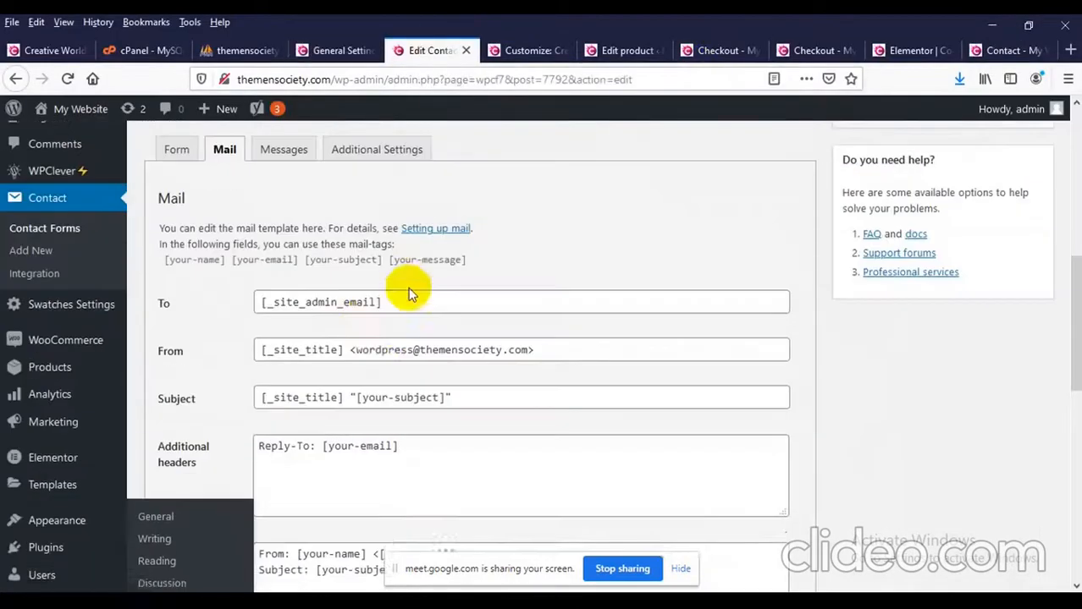
scroll(408, 294, up, 1)
click(1070, 51)
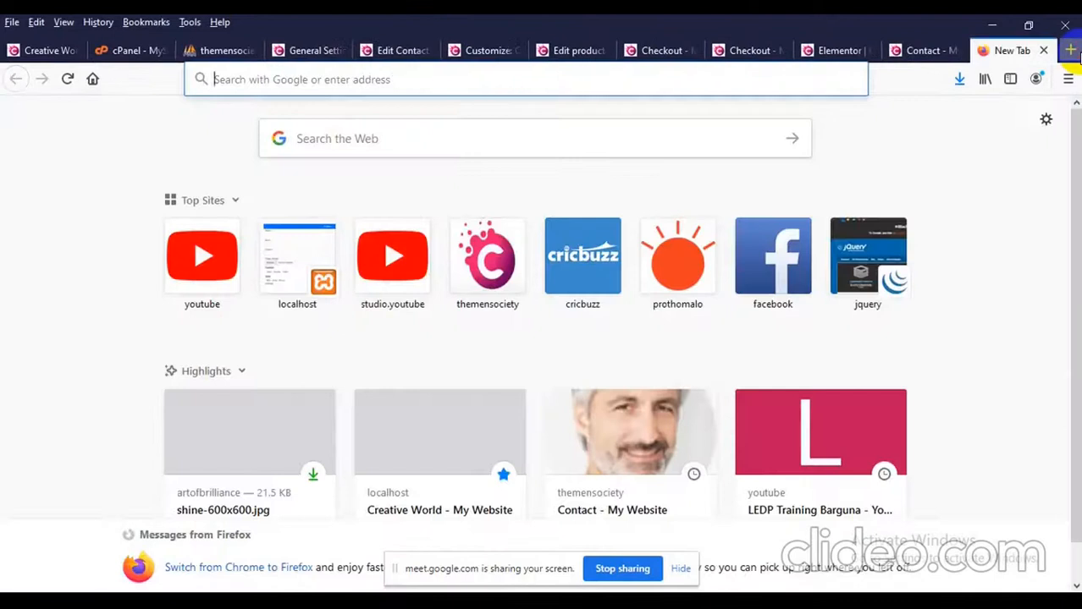
text(mail)
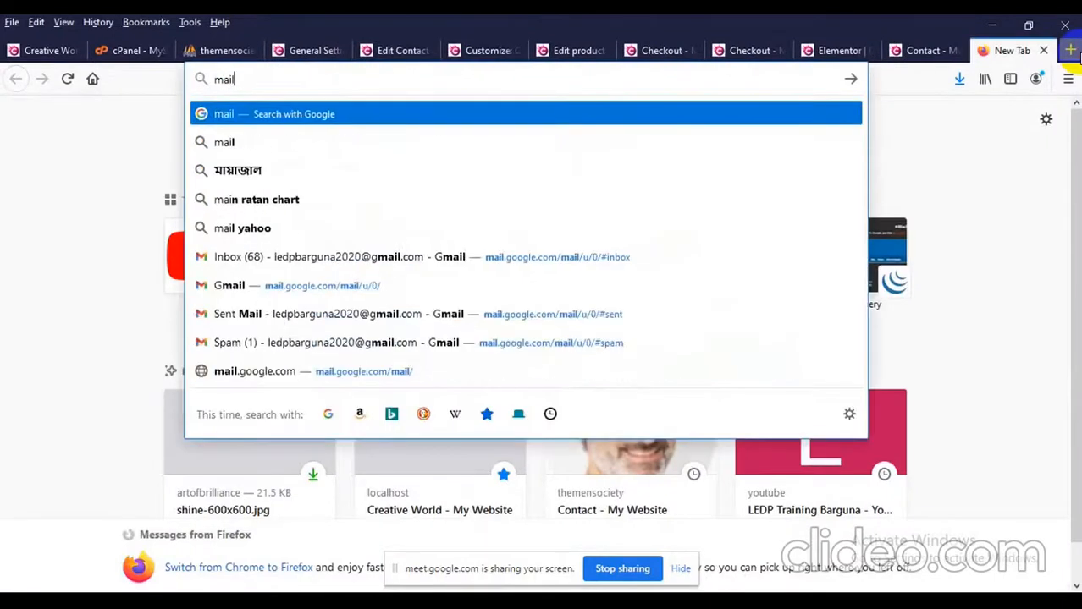
text(.google.com)
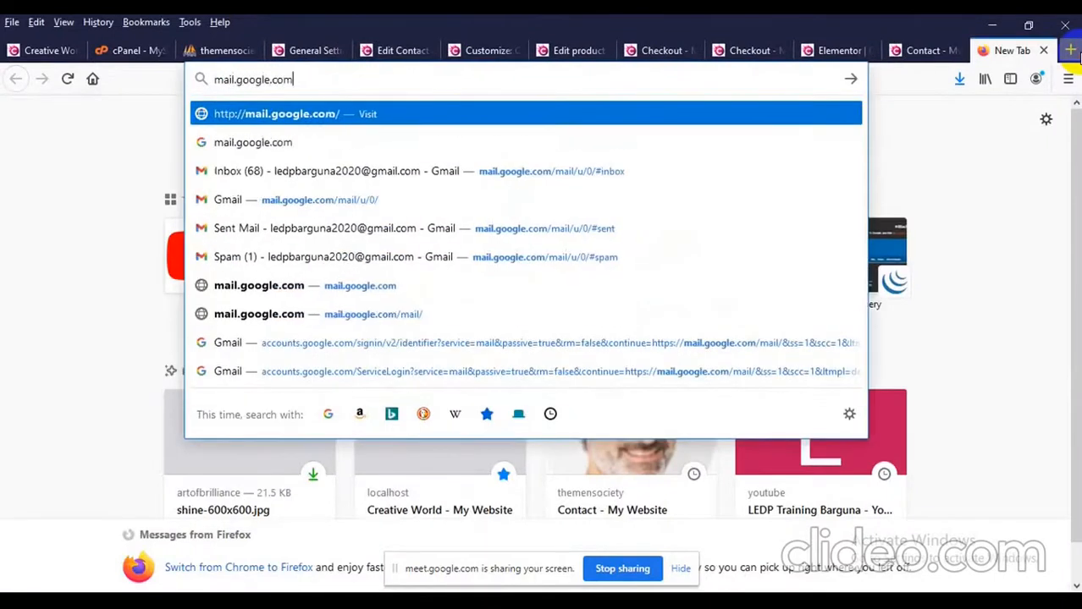
key(Return)
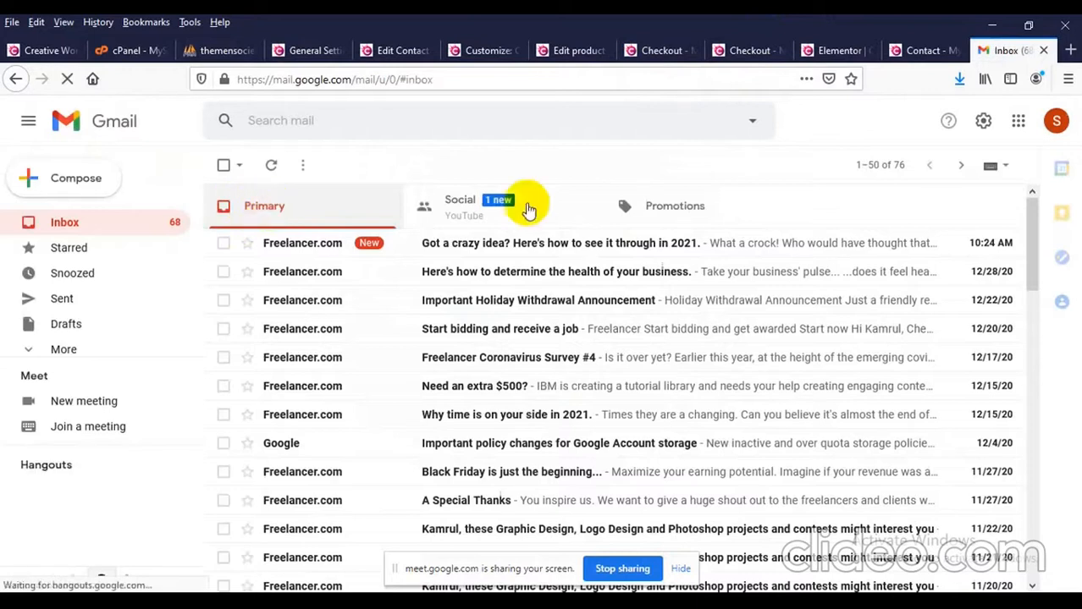
Step: Open the Google account details and select the account's name and e-mail text
click(1054, 122)
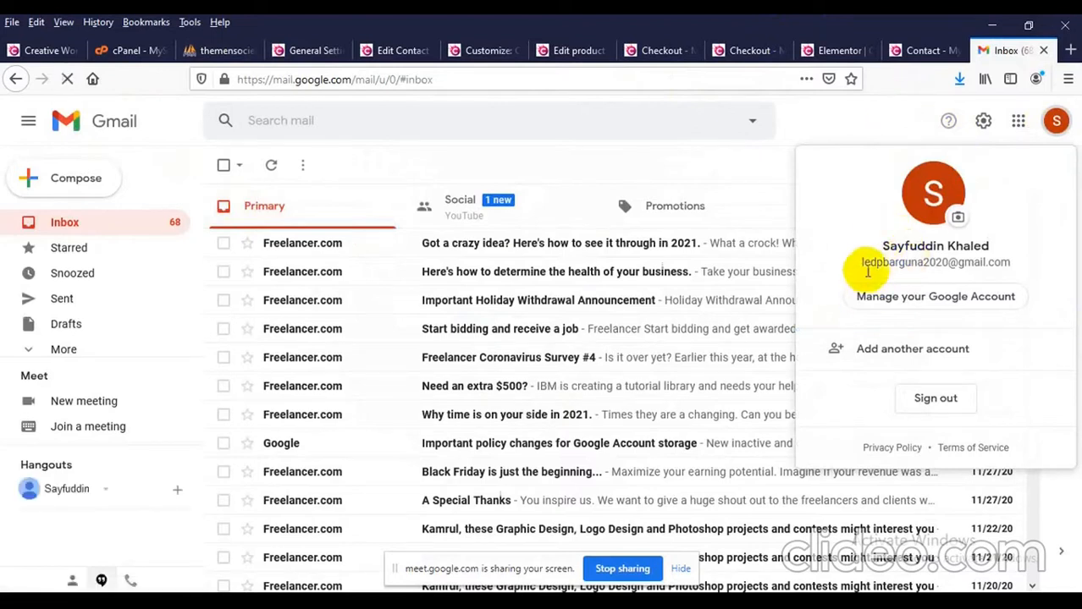
drag(859, 263, 963, 270)
click(882, 264)
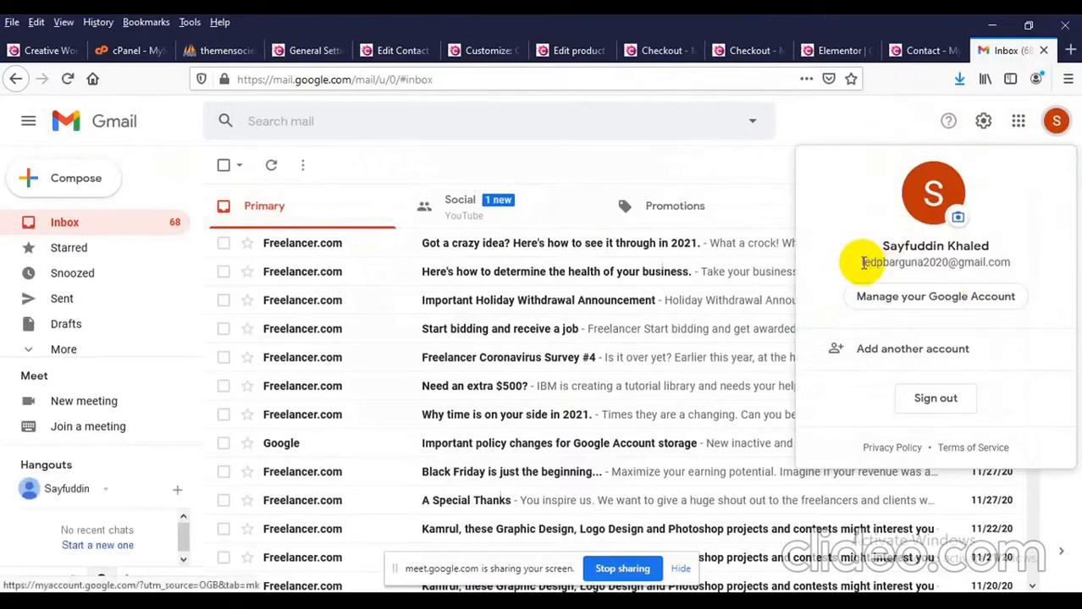
drag(861, 264, 990, 263)
click(1000, 264)
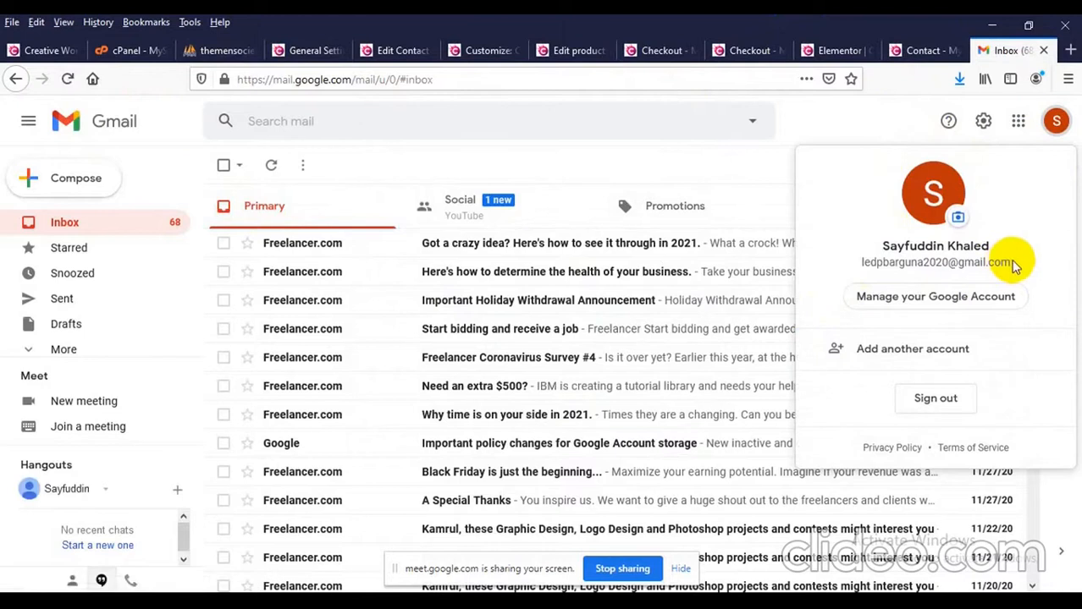
triple_click(1009, 261)
click(988, 264)
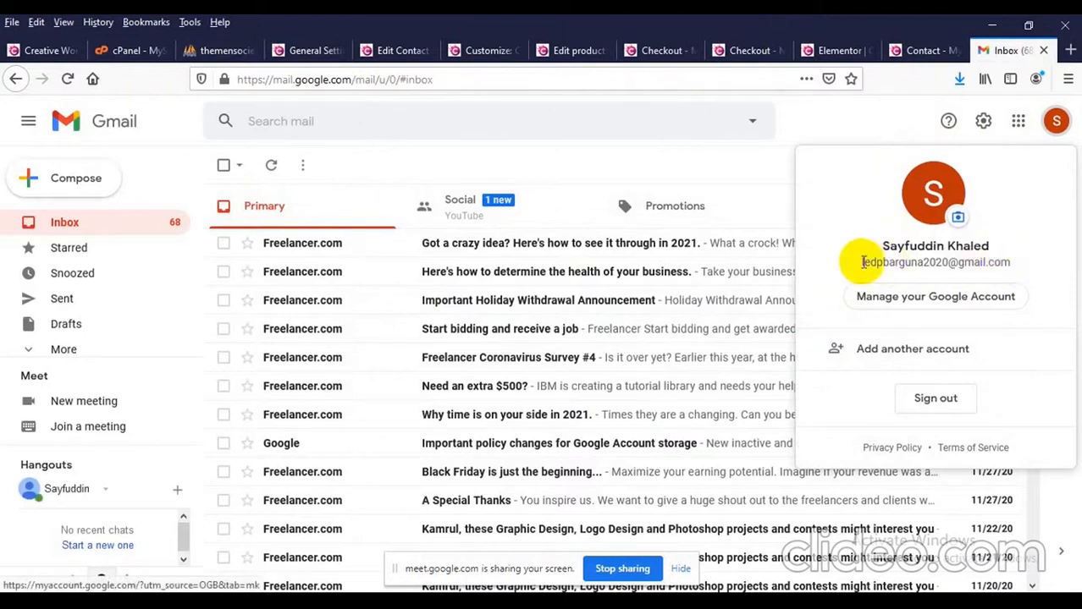
drag(860, 263, 983, 262)
click(870, 263)
click(894, 261)
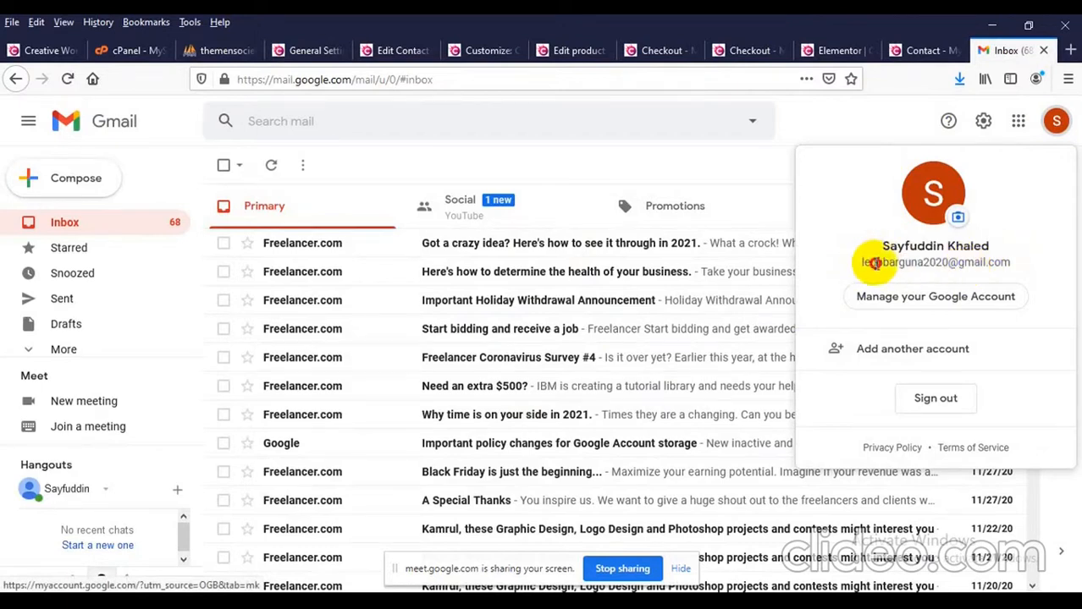
drag(875, 263, 929, 263)
click(885, 261)
Step: Inspect the e-mail address element, then return to the contact form editor
right_click(886, 264)
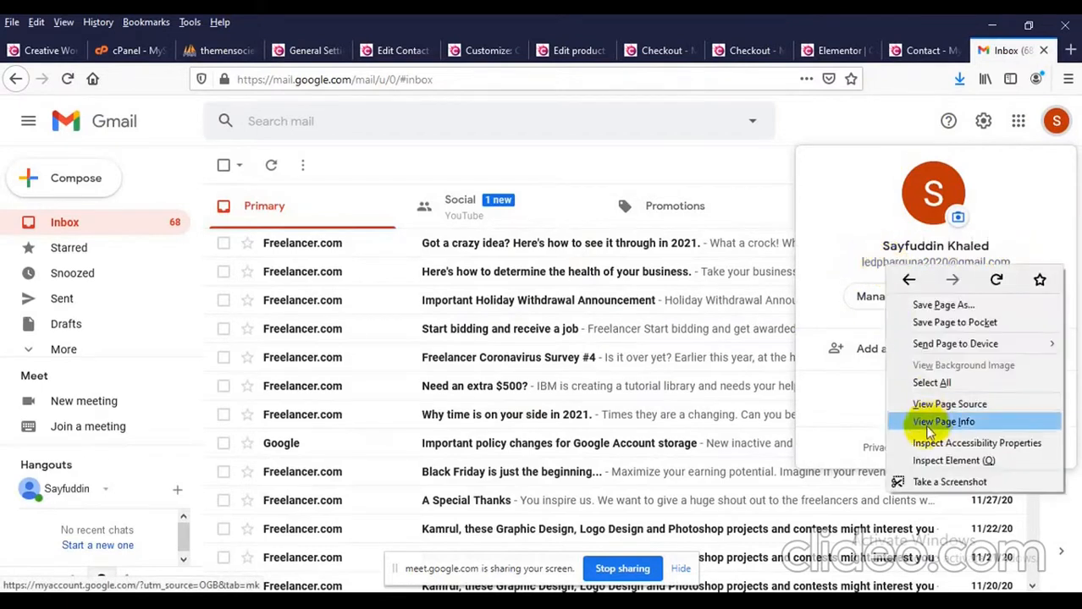
click(931, 460)
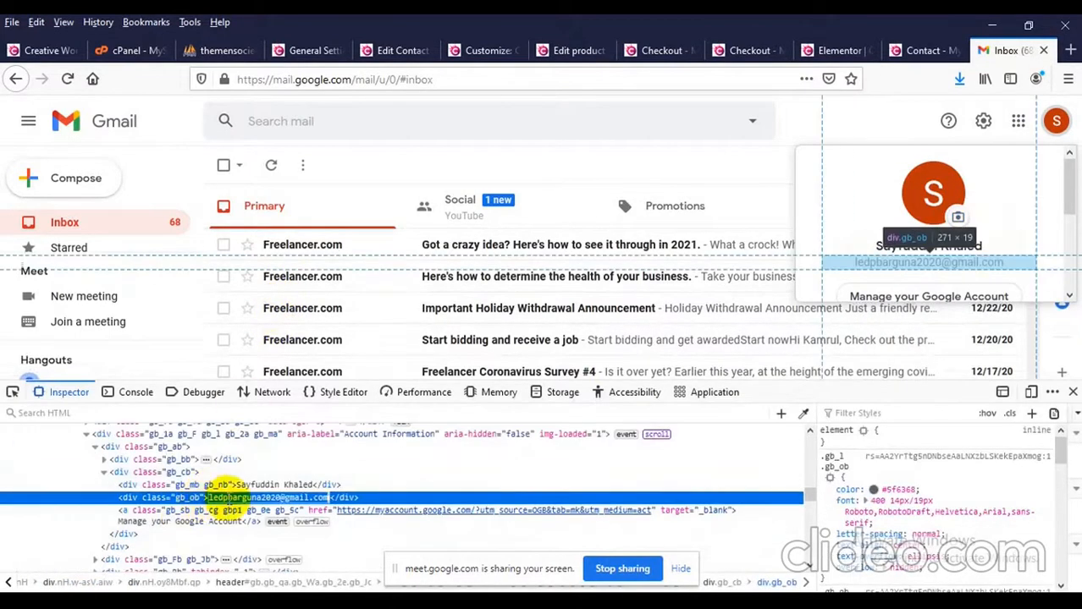
click(395, 50)
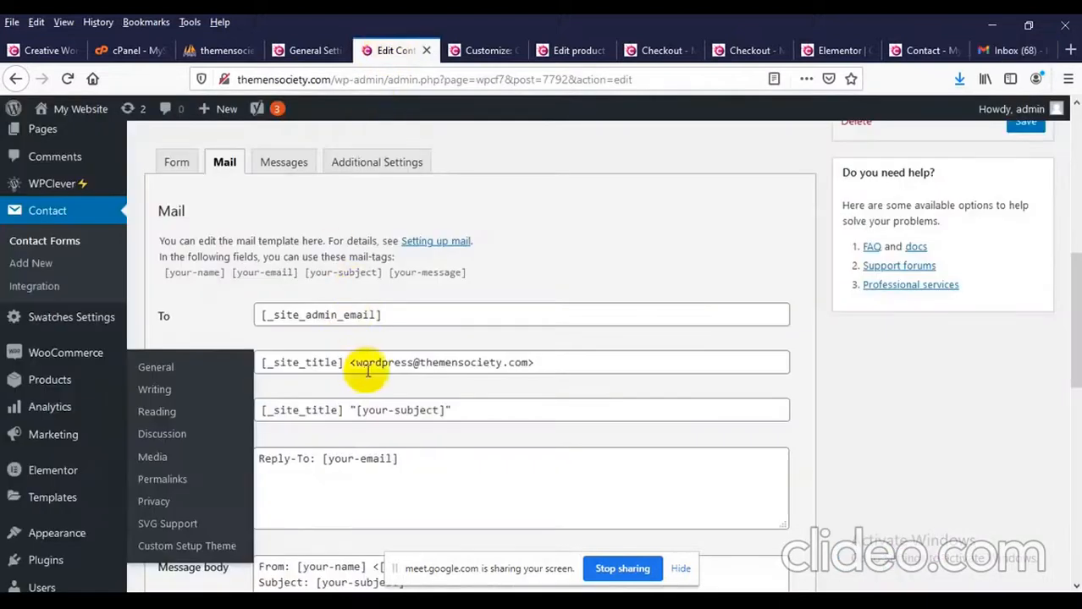
Step: Replace the Mail To recipient with the Gmail address and save Contact form 1
triple_click(363, 314)
key(ctrl+v)
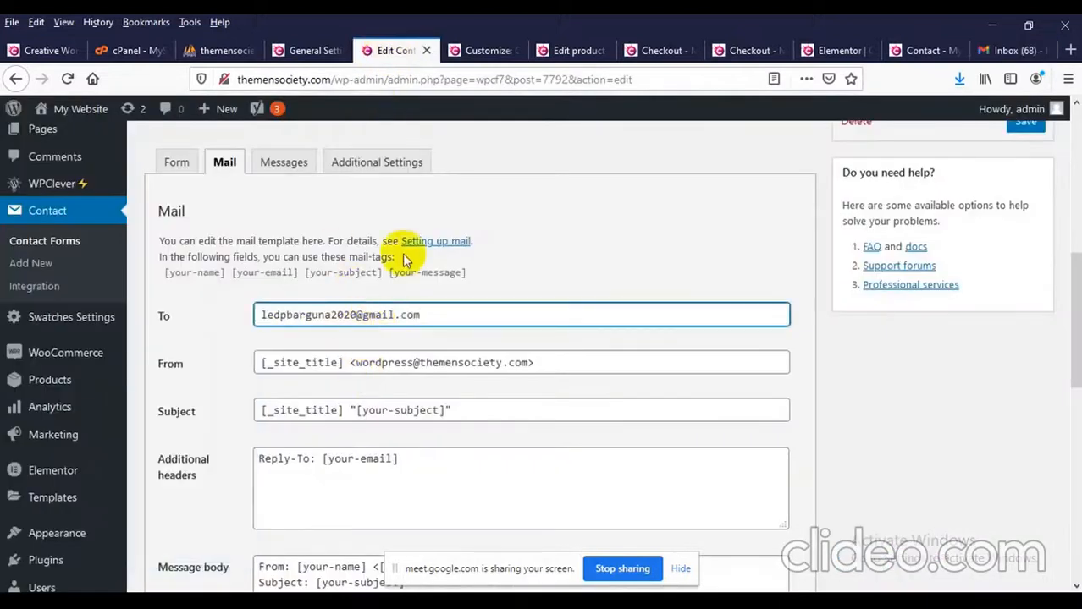
scroll(363, 357, down, 10)
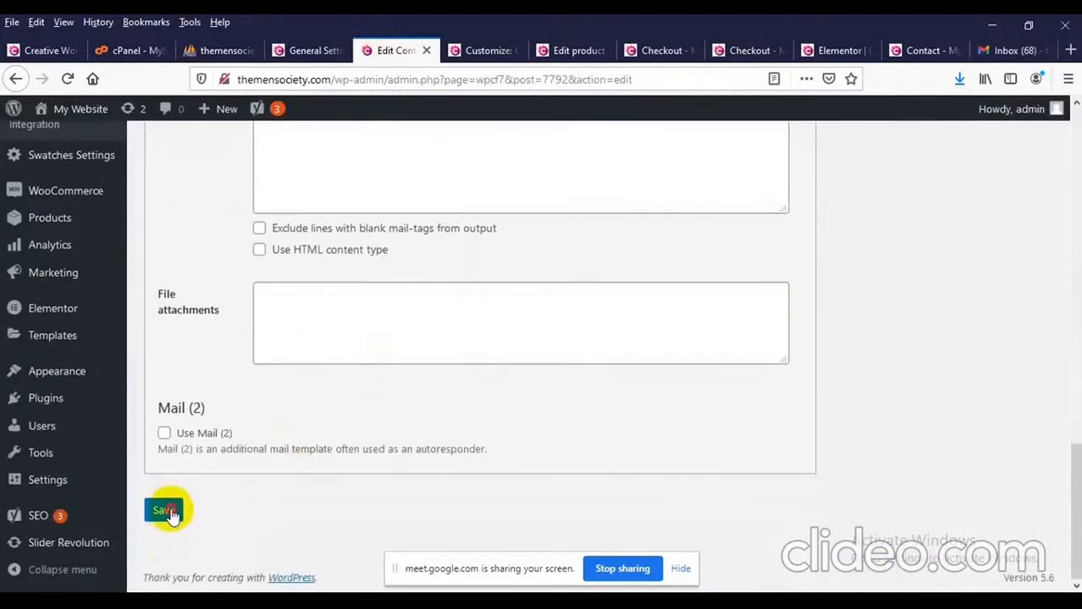
click(165, 510)
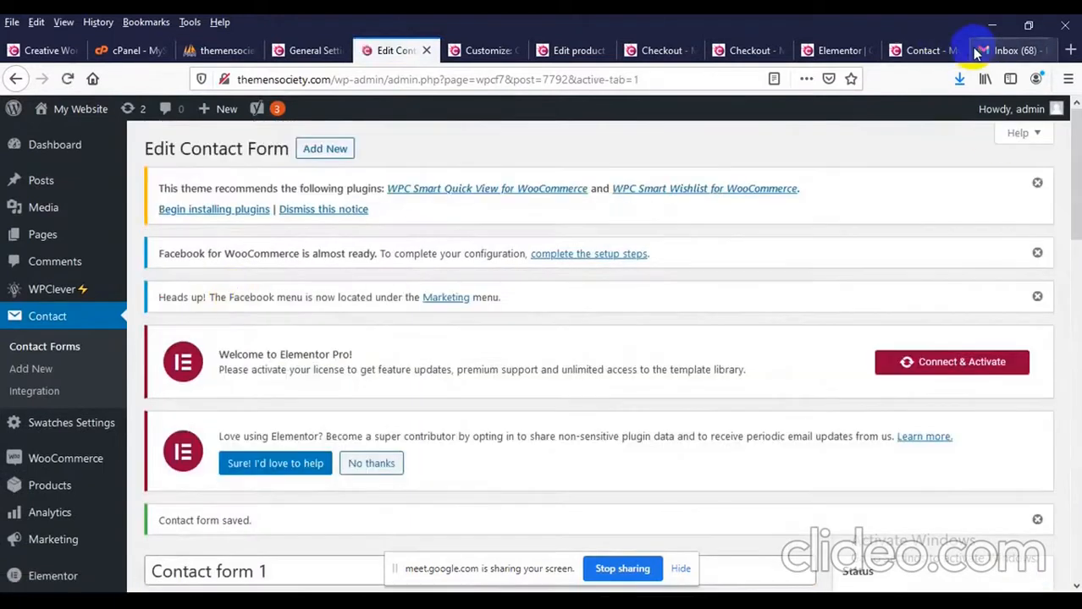
click(981, 52)
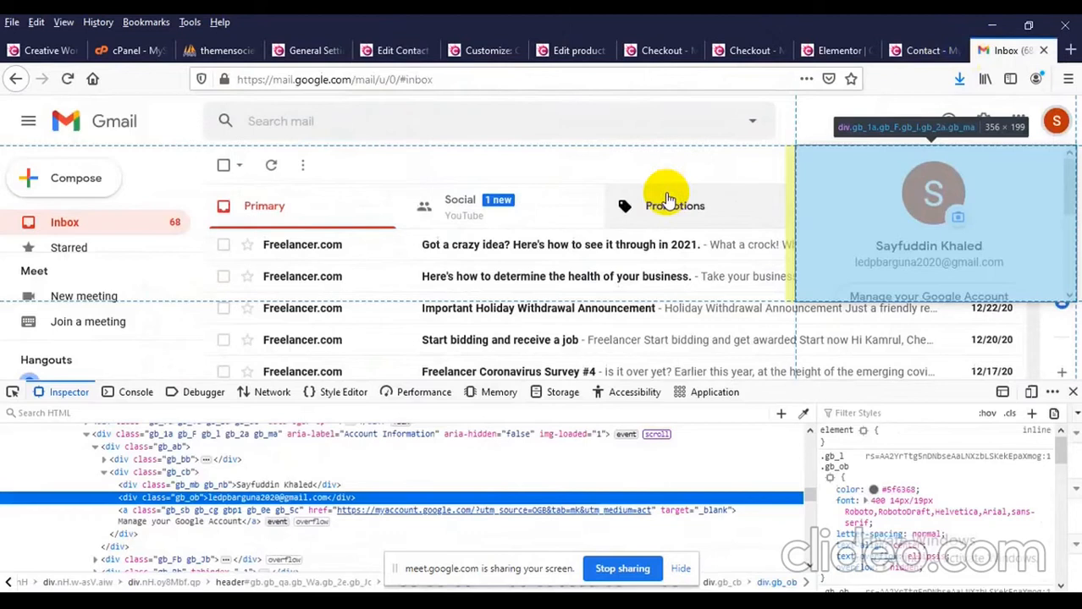
Step: Reload Gmail with F5 and close the developer tools panel
key(F5)
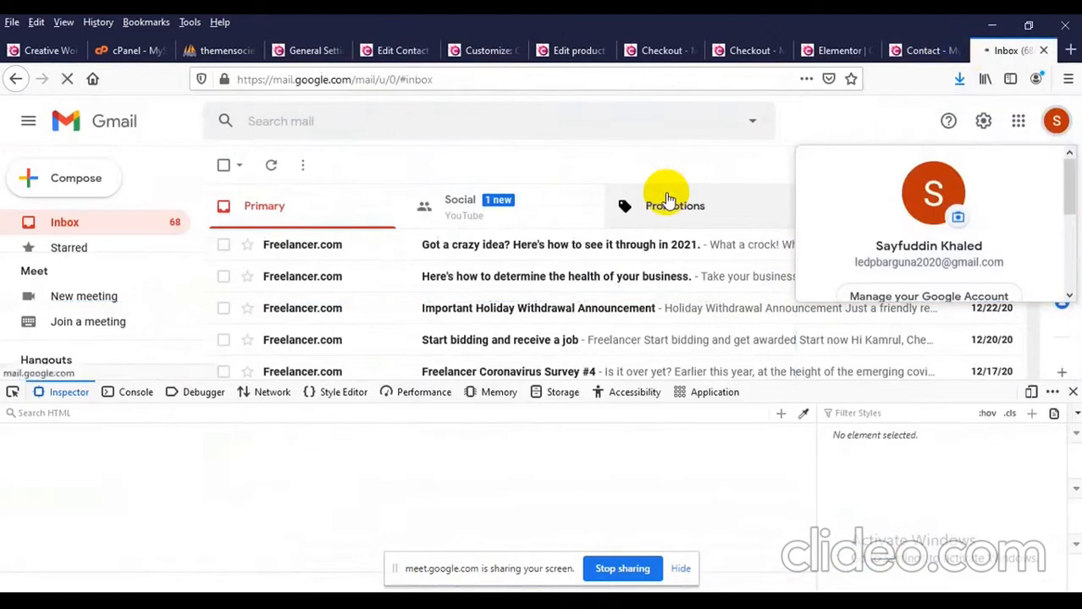
click(1071, 394)
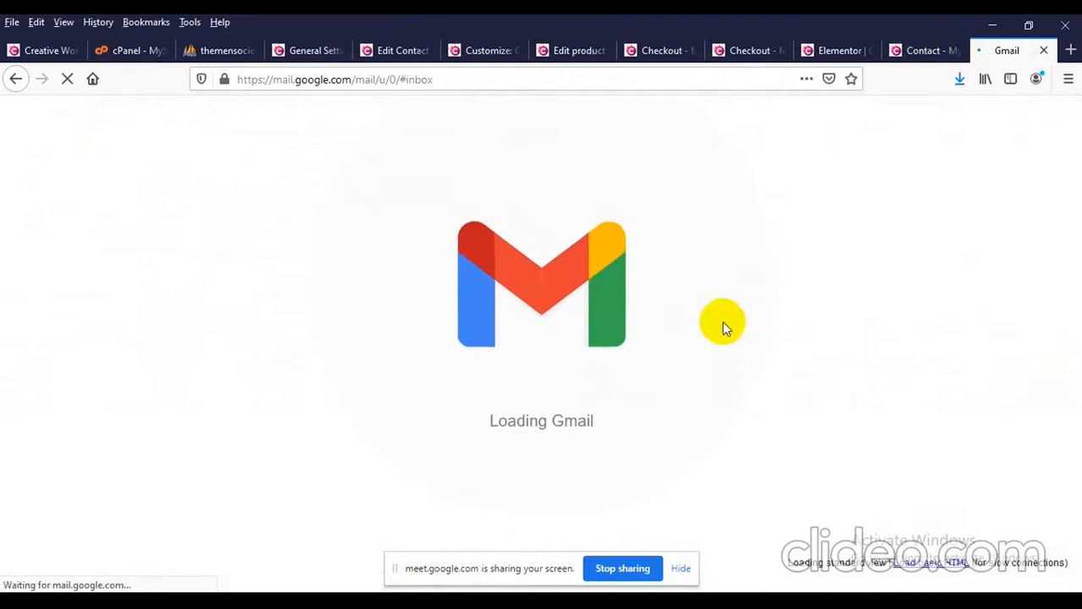
click(1068, 80)
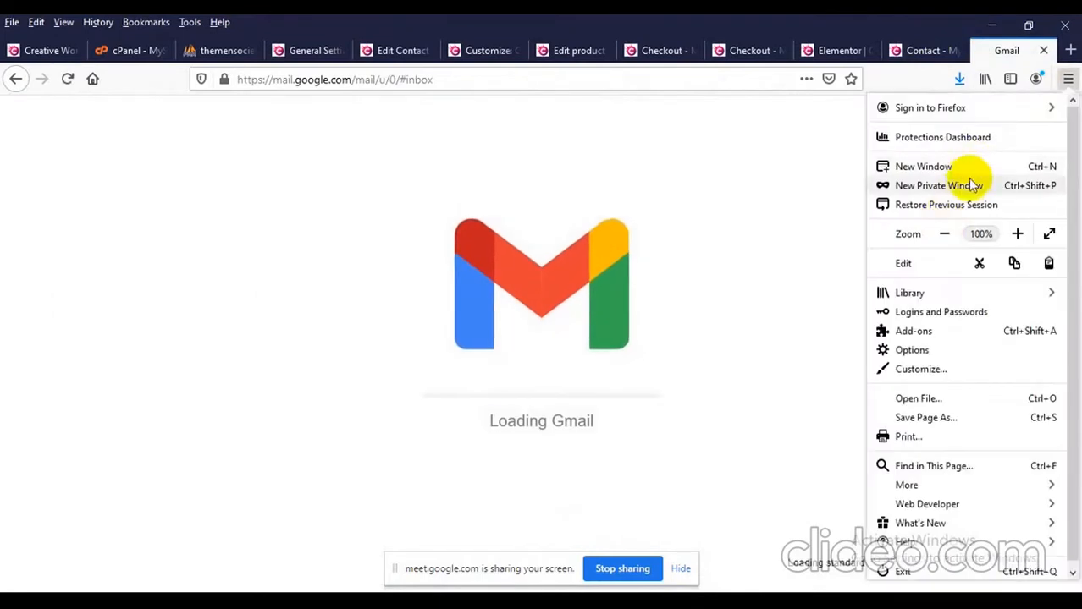
Step: In a private window, load themensociety.com and scroll to the Contact page's message form
click(963, 188)
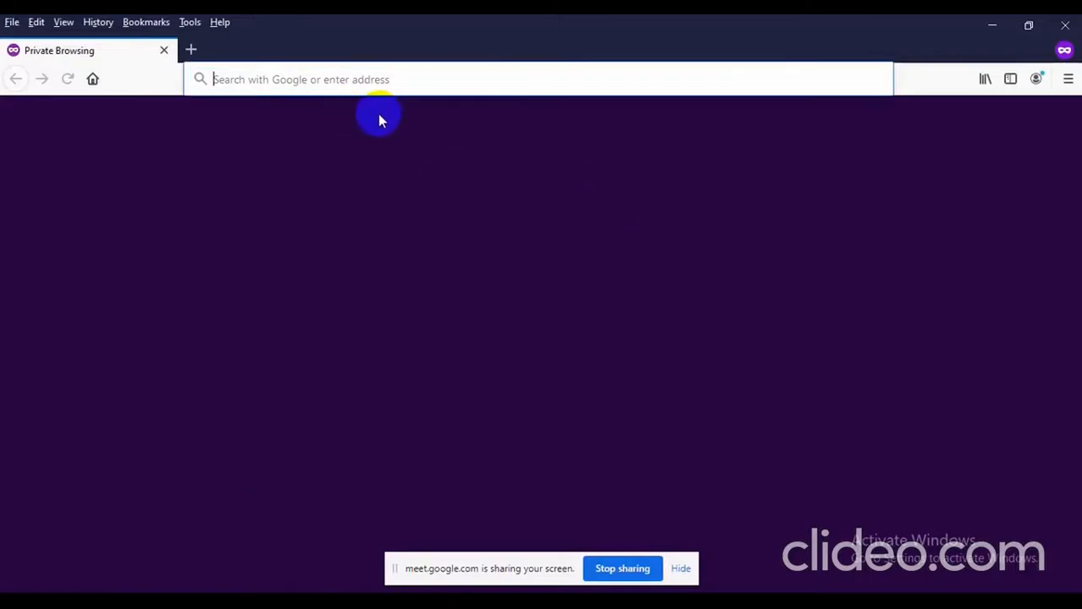
text(themensociety.com)
key(Return)
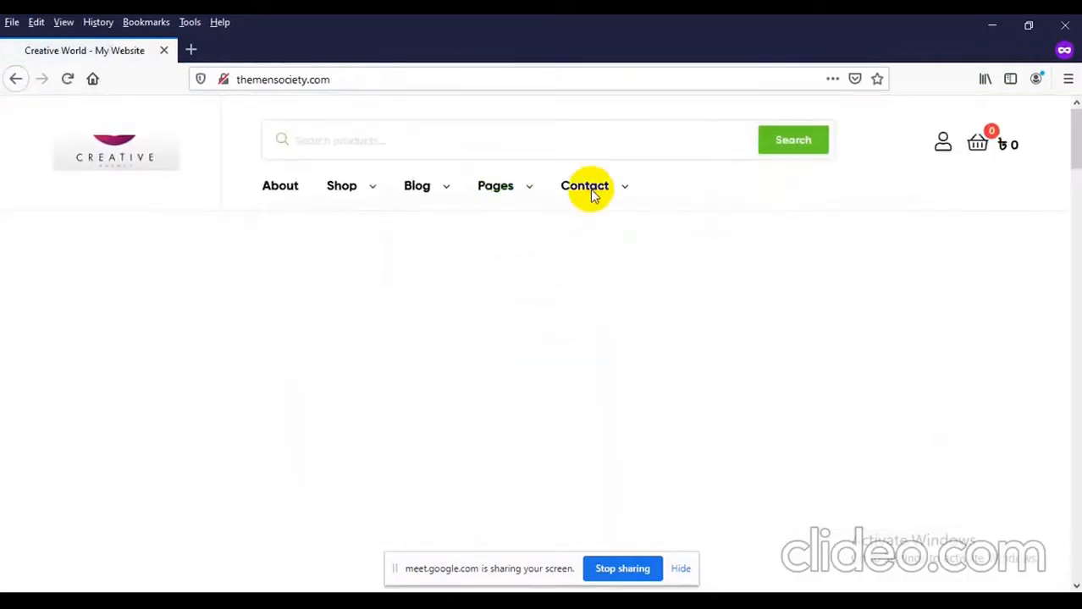
mouse_move(593, 194)
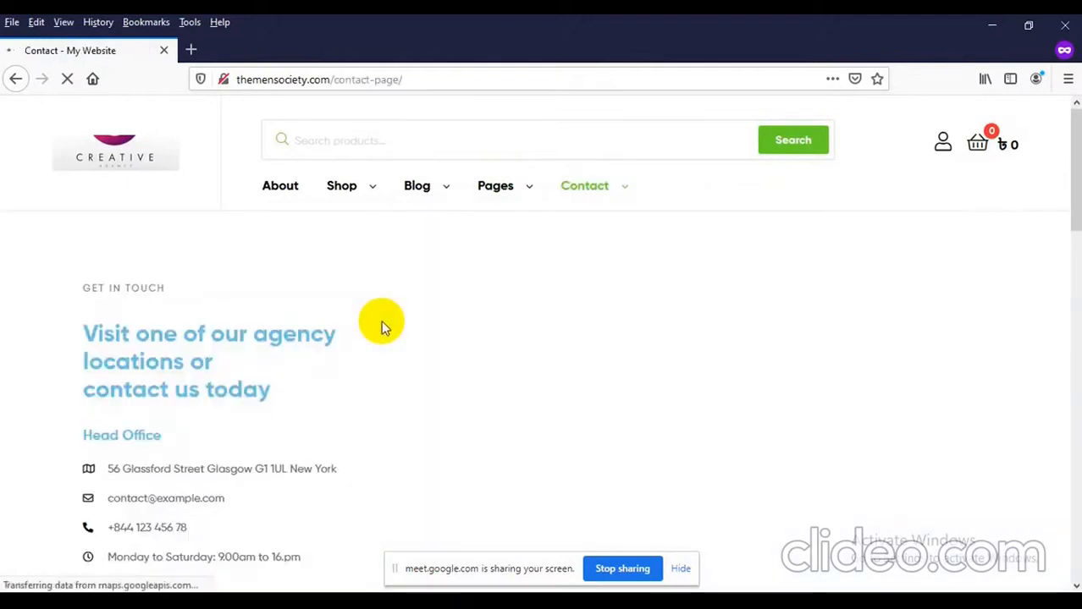
scroll(381, 322, down, 7)
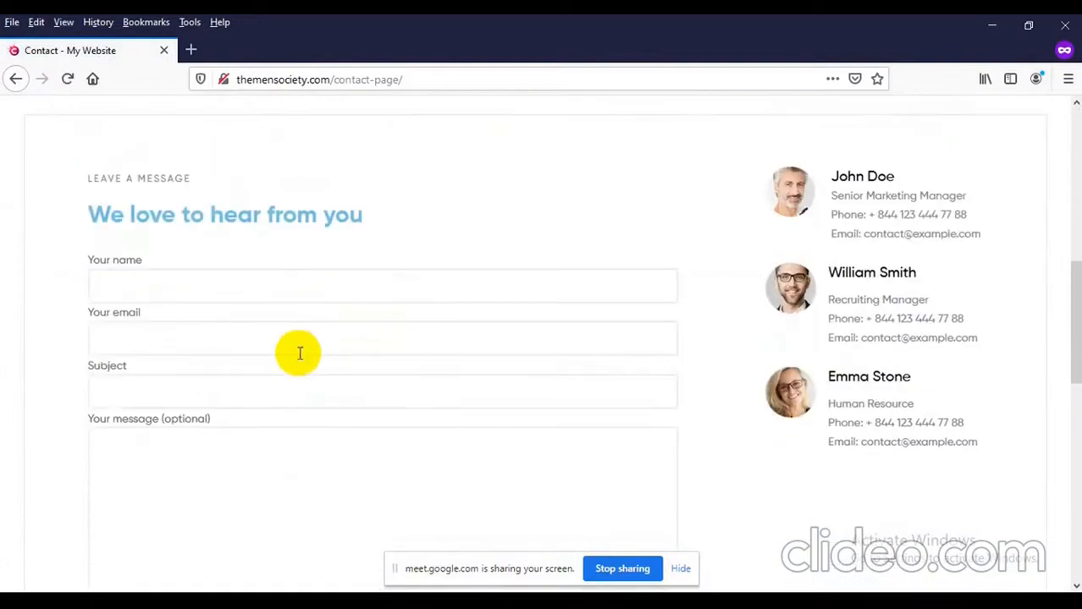
Step: Fill in name, email, subject and message, submit, and check the 'has been sent' notice
click(163, 298)
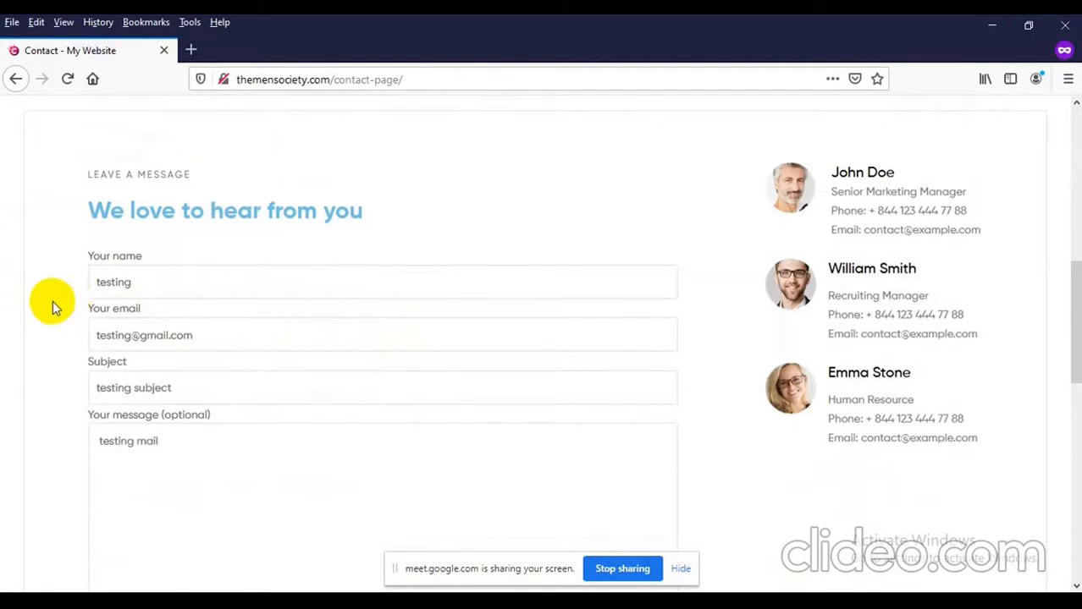
scroll(54, 304, down, 5)
click(321, 260)
scroll(200, 298, up, 3)
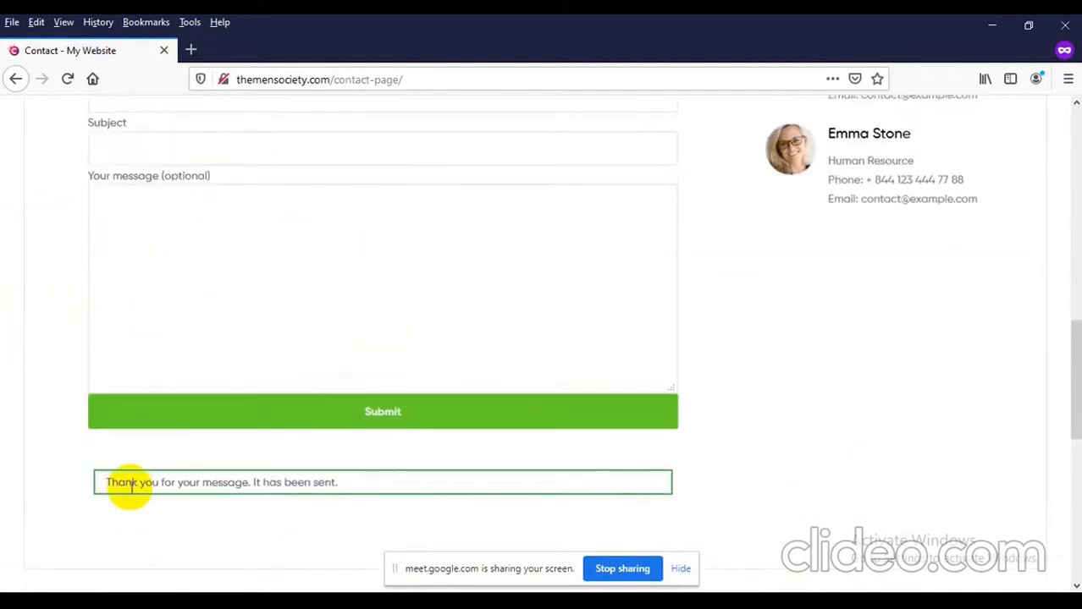
drag(133, 483, 289, 496)
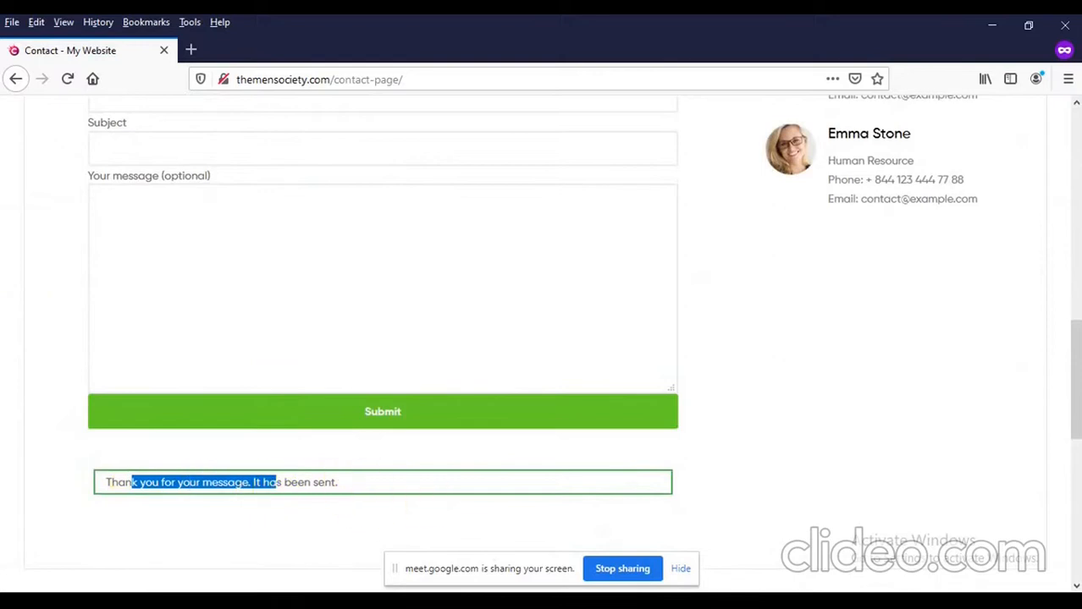
click(470, 537)
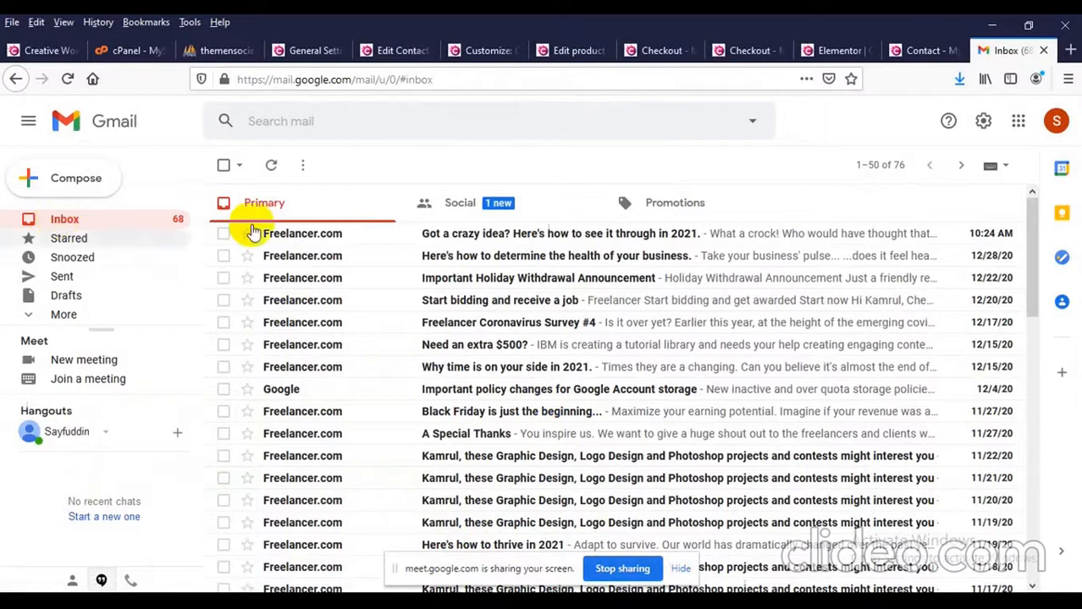
Step: Open the 'testing subject' e-mail in Spam and mark it as not spam
click(68, 324)
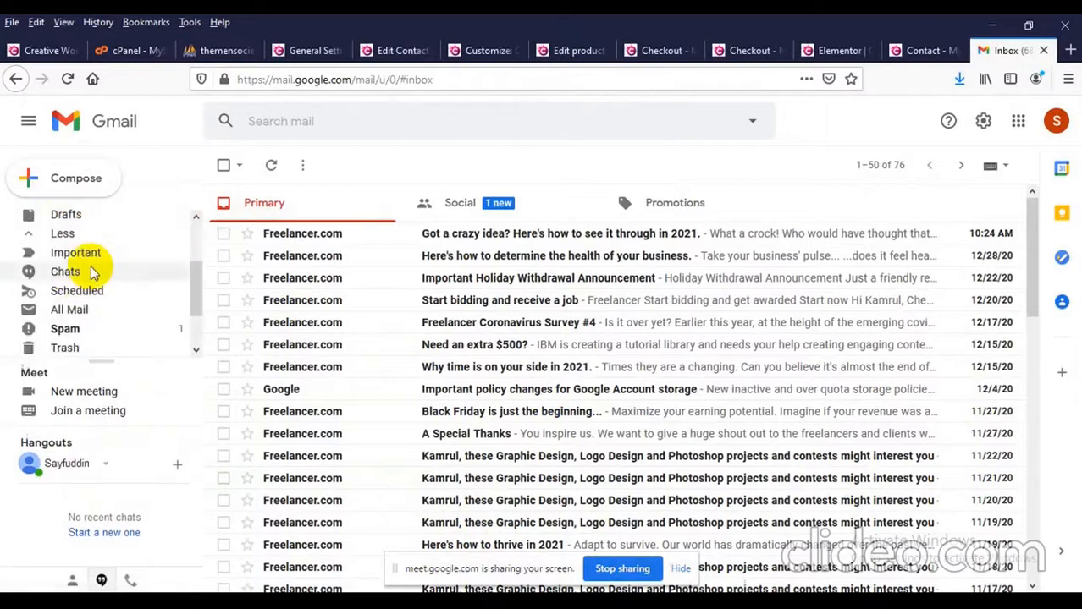
click(72, 332)
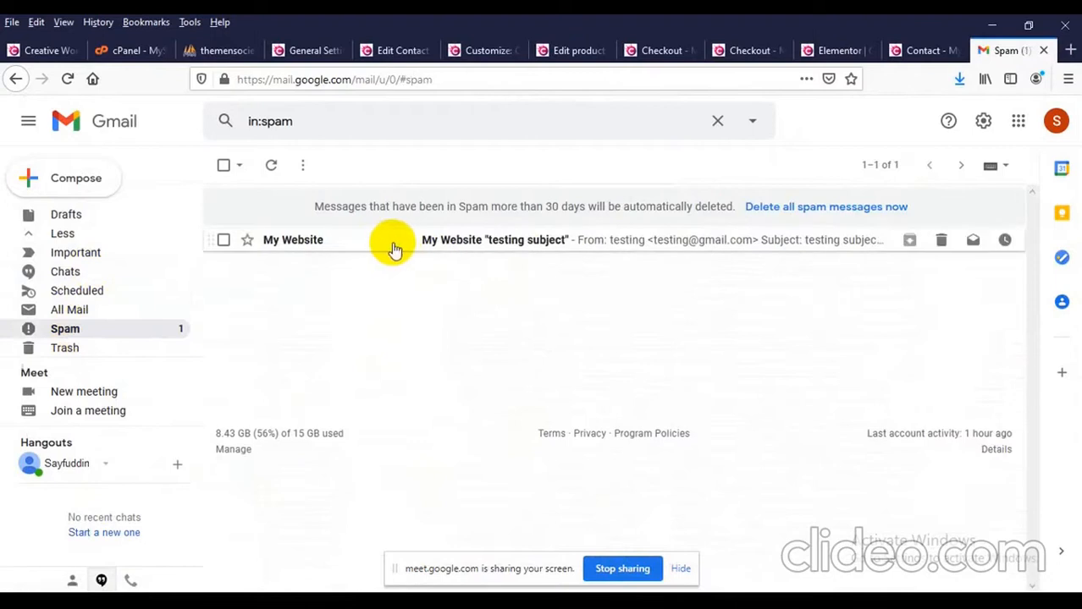
click(449, 243)
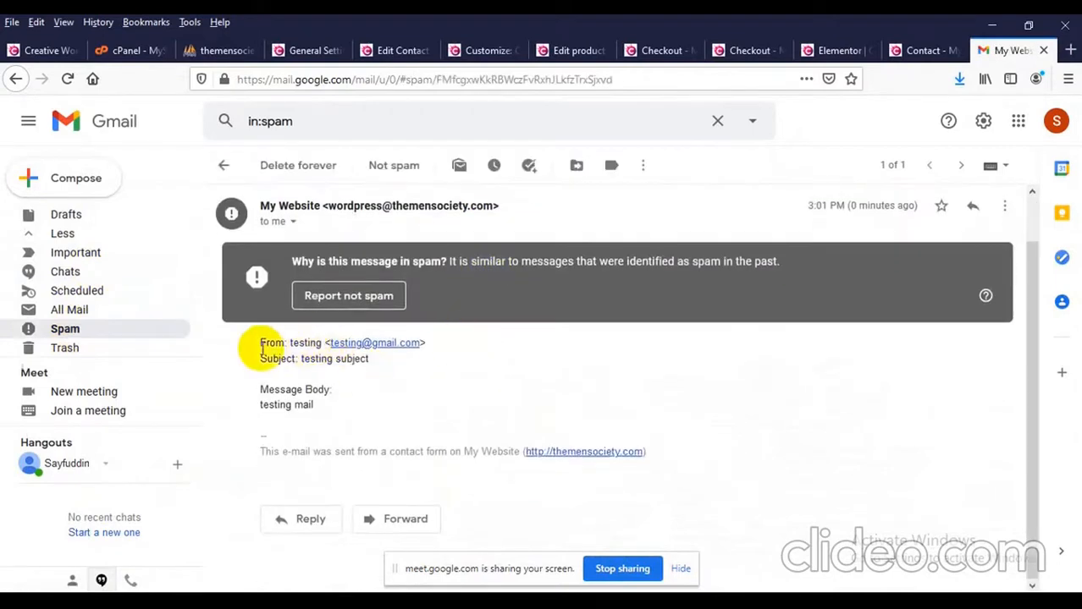
drag(438, 347, 354, 361)
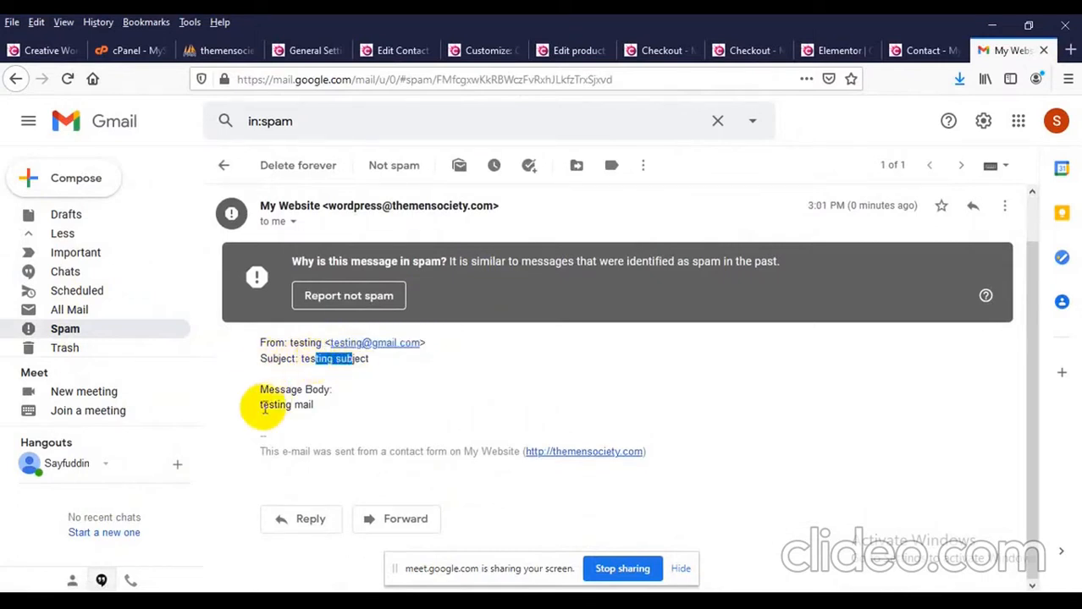
drag(264, 406, 331, 413)
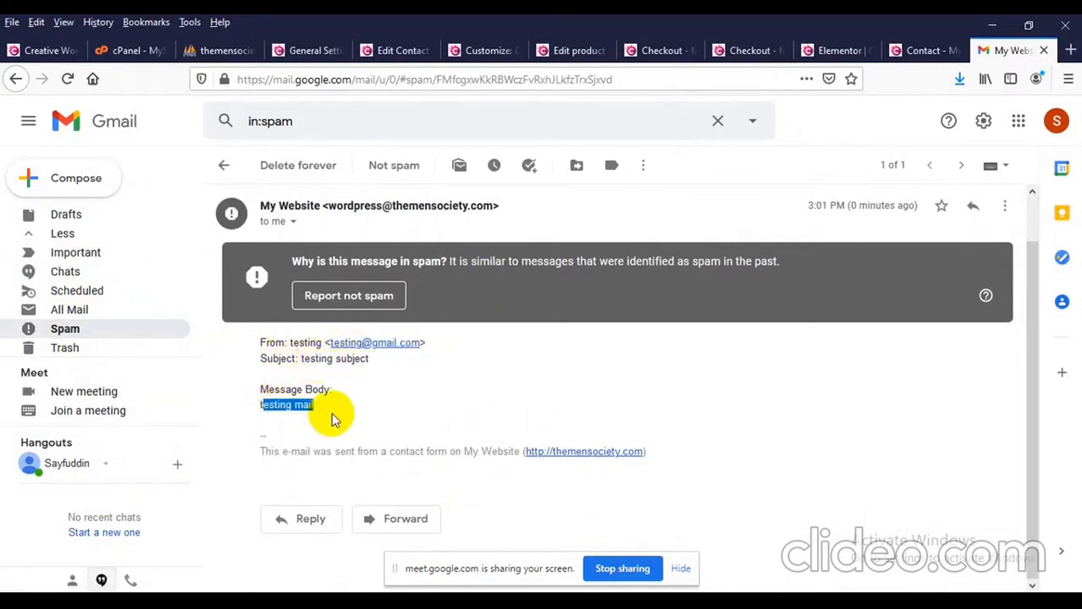
click(353, 298)
Step: Open the 'testing subject' e-mail from the Inbox
scroll(59, 254, up, 2)
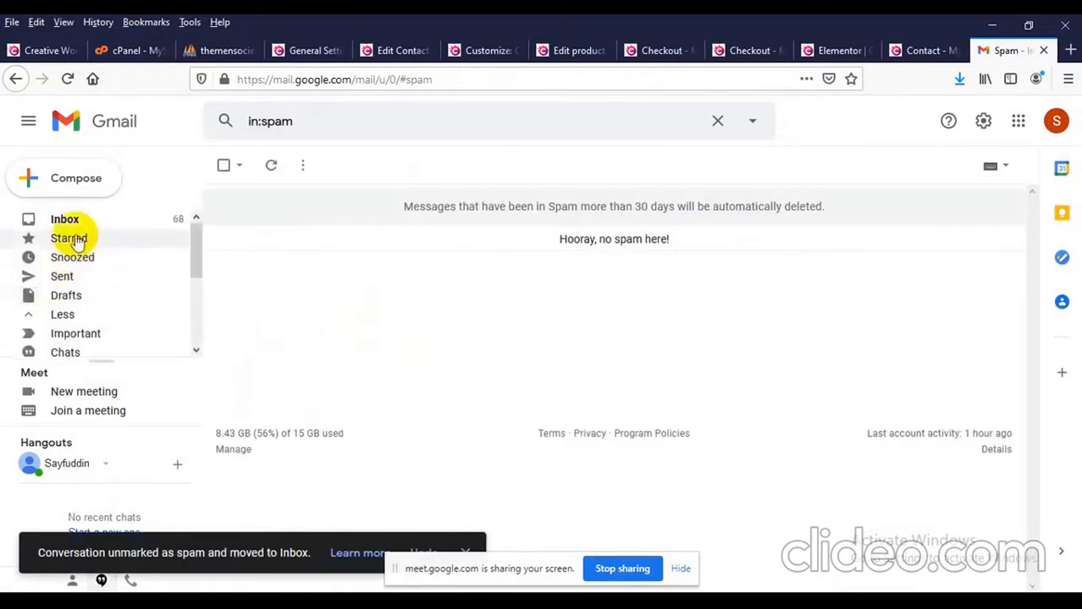
click(74, 224)
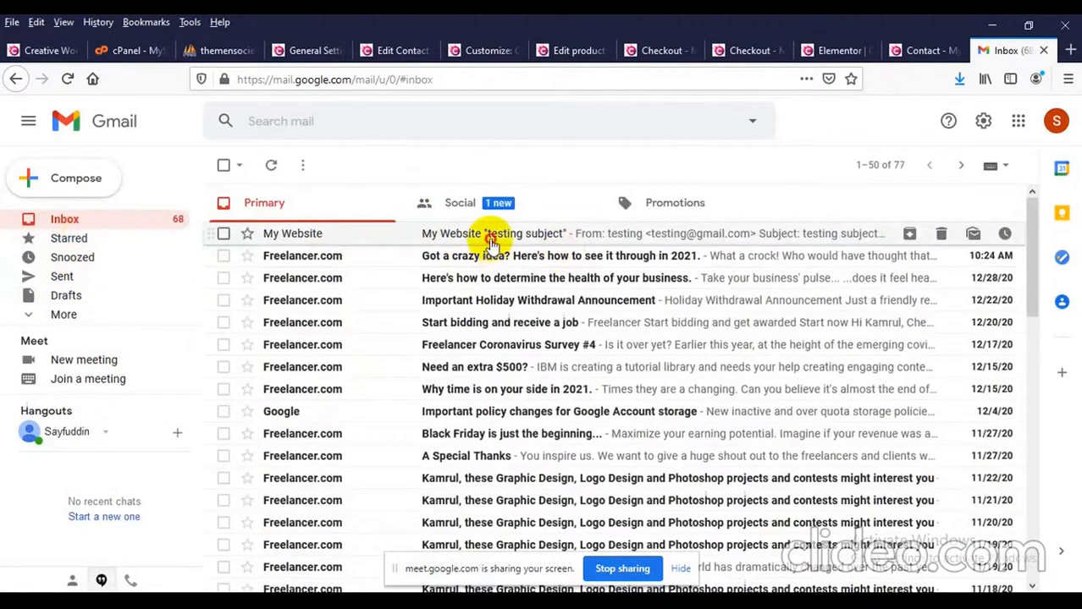
click(490, 241)
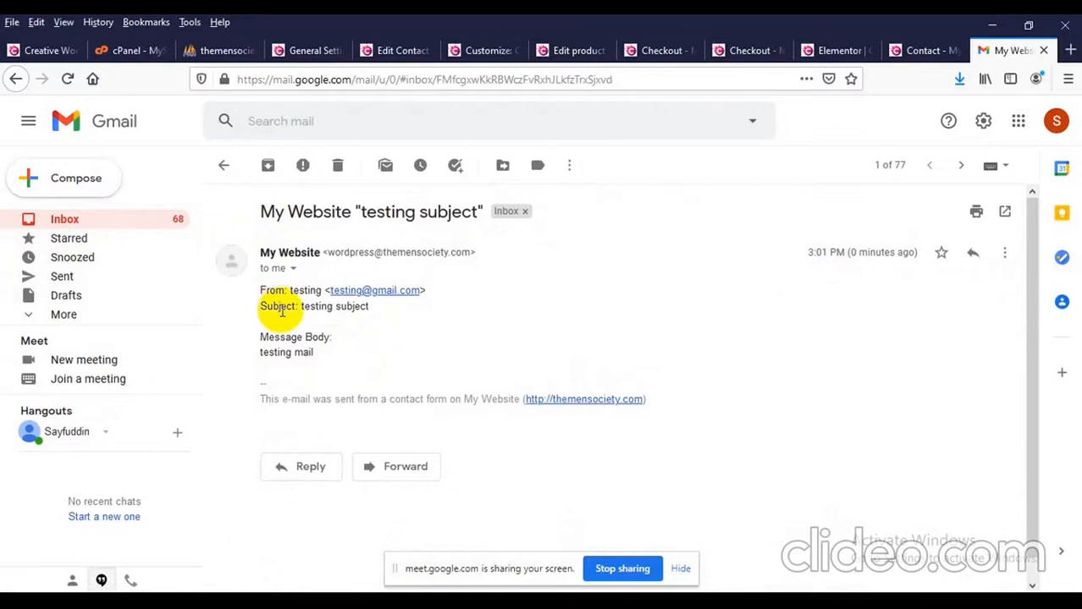
click(676, 54)
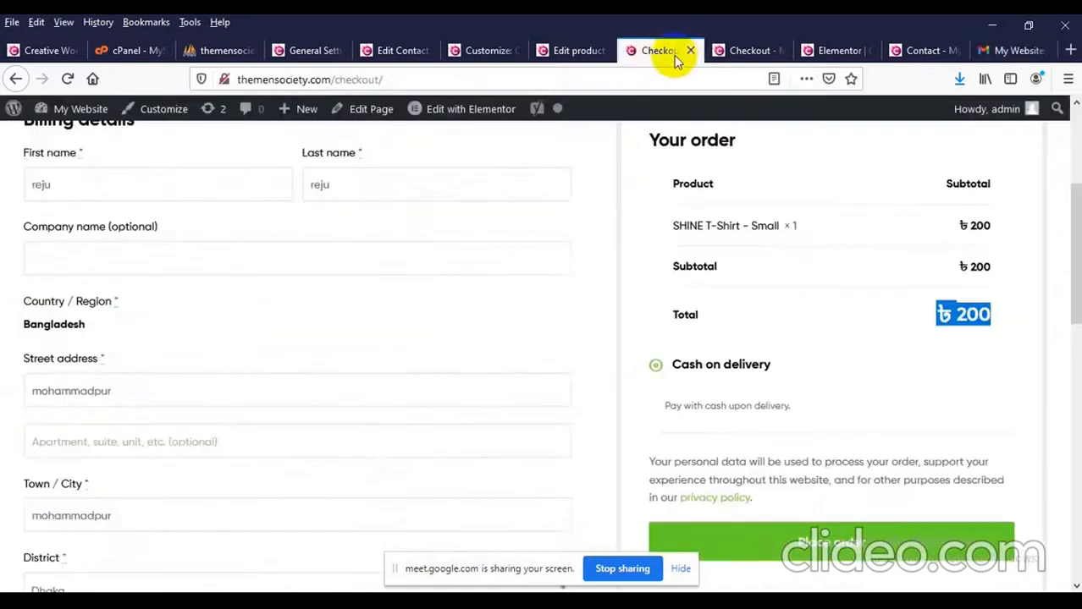
Step: Point out the live form's Your name, Your email and Subject fields, then reopen the Contact form 1 editor
click(900, 52)
scroll(402, 300, down, 3)
scroll(251, 312, up, 6)
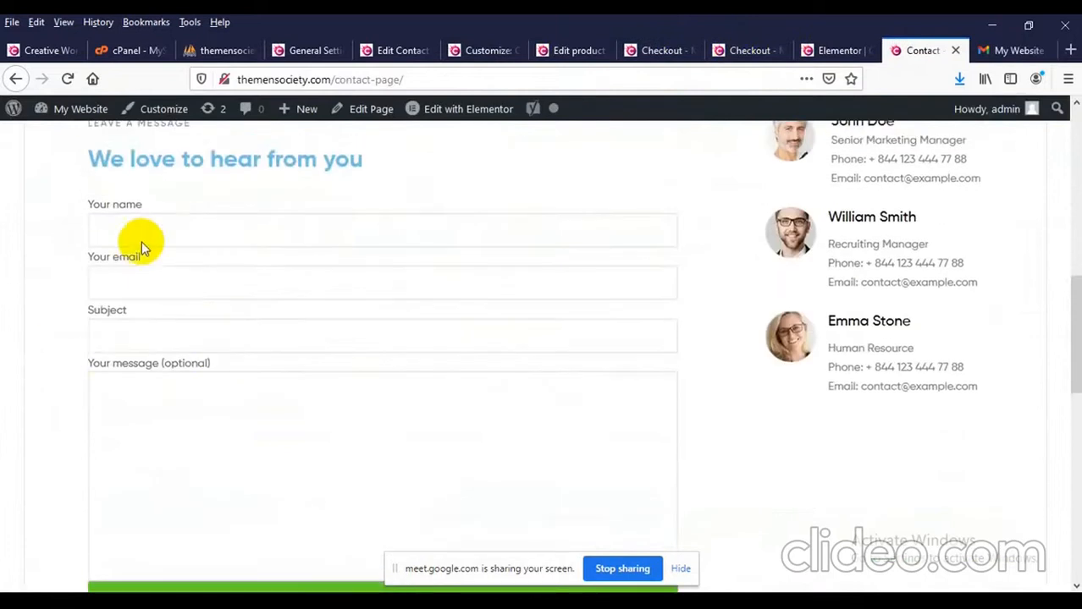
click(126, 206)
click(118, 256)
click(106, 308)
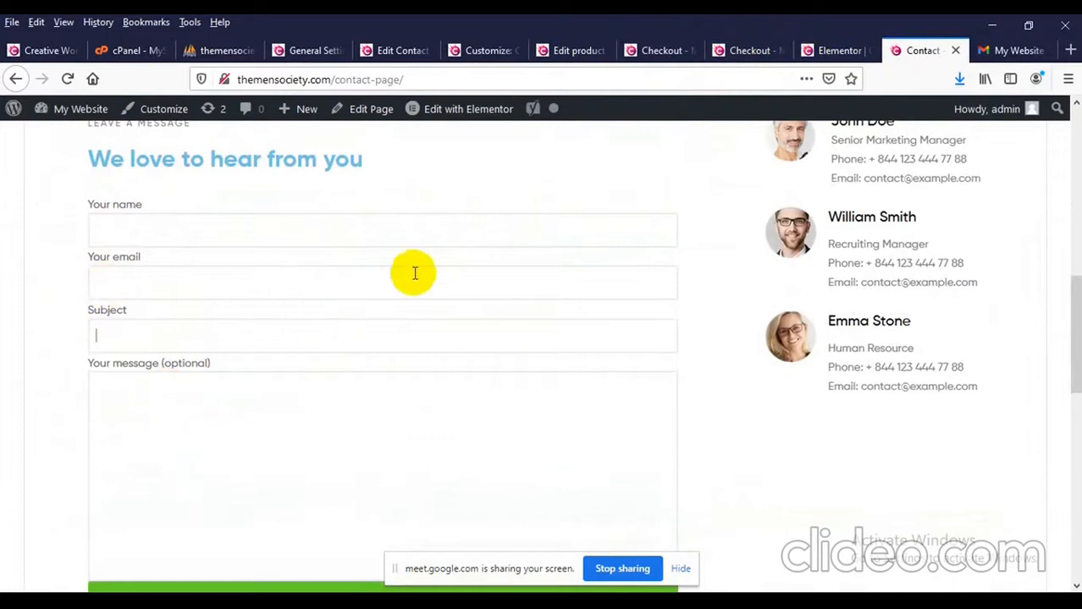
click(395, 50)
scroll(245, 406, down, 5)
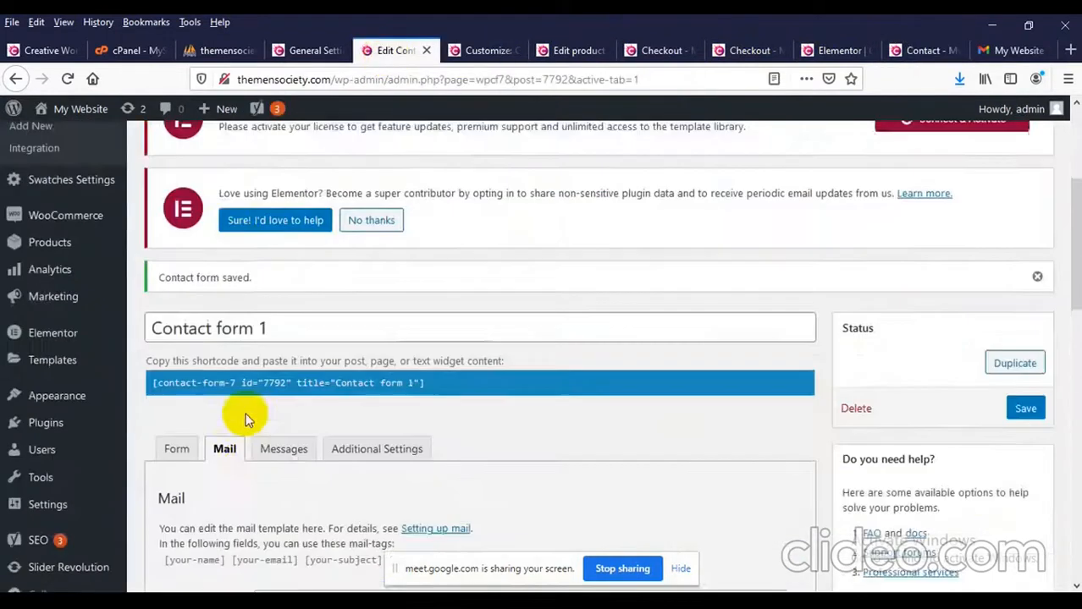
Step: Switch Contact form 1 from the Mail settings to the Form template
scroll(252, 389, down, 1)
scroll(184, 288, up, 1)
click(178, 286)
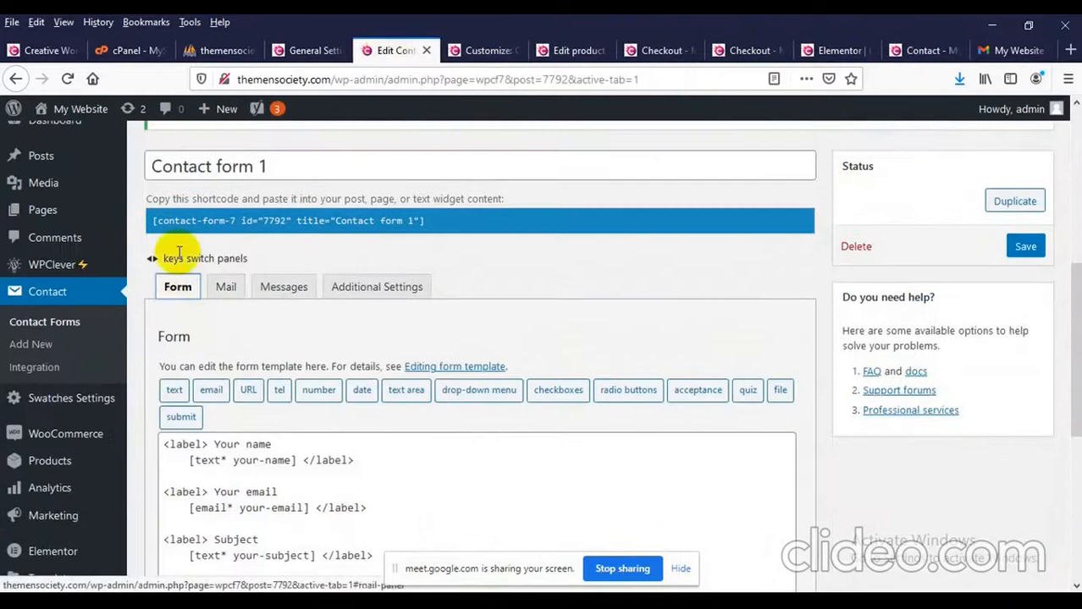
scroll(250, 397, down, 2)
scroll(249, 395, down, 1)
click(184, 300)
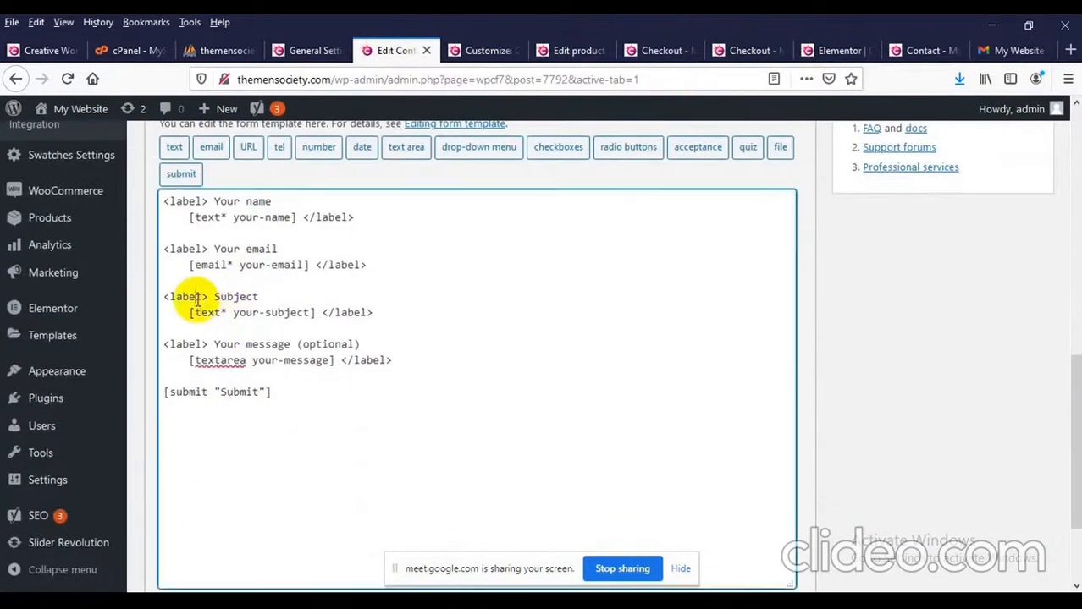
Step: Insert a '<label> Hometown' block with a closing </label> after the Subject line
click(408, 314)
key(Return)
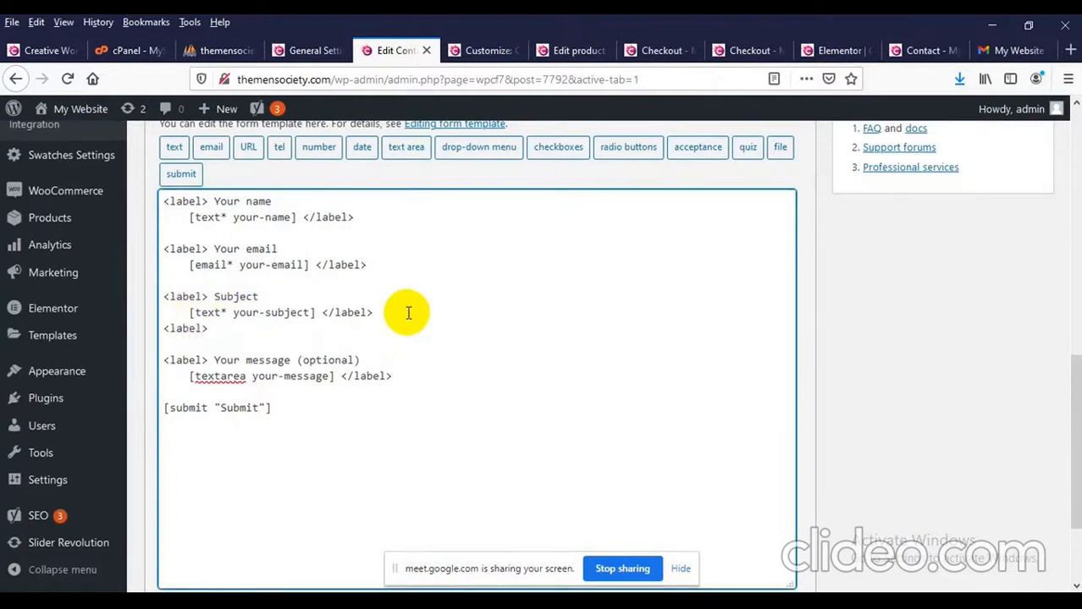
key(Return)
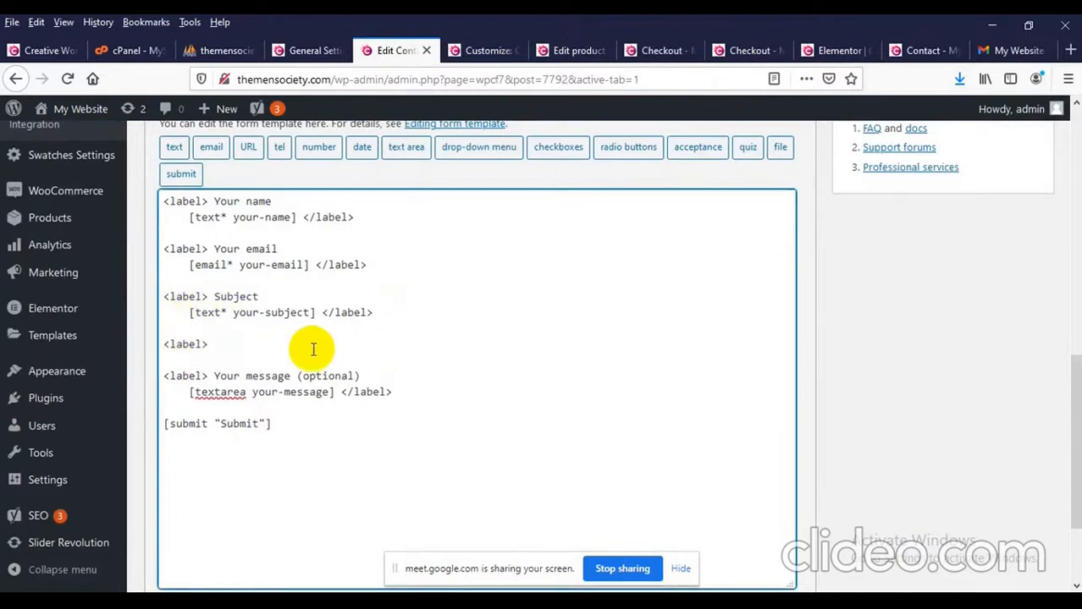
click(231, 344)
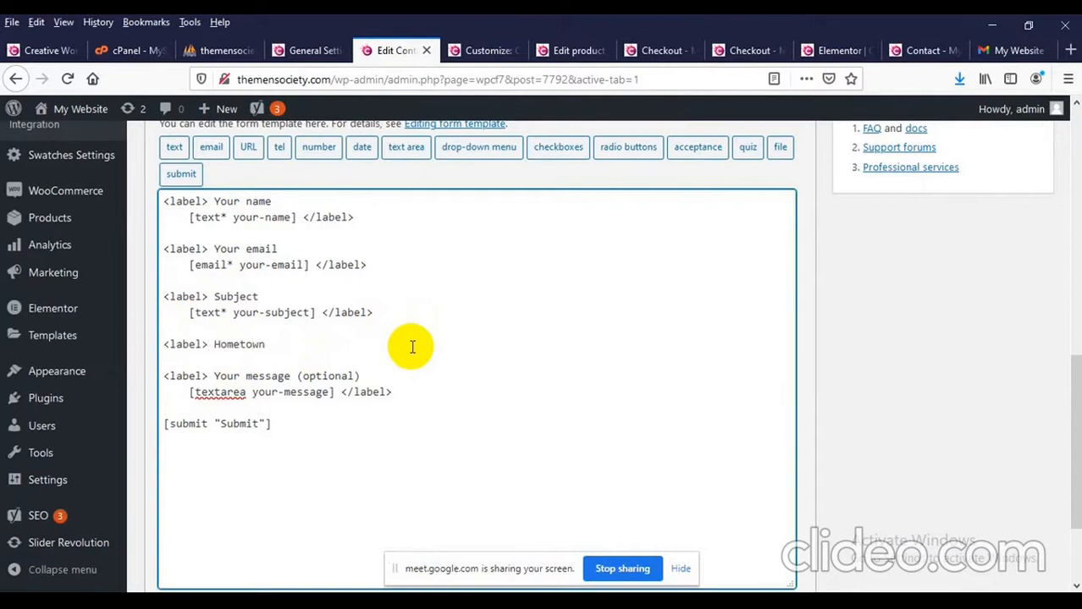
key(Return)
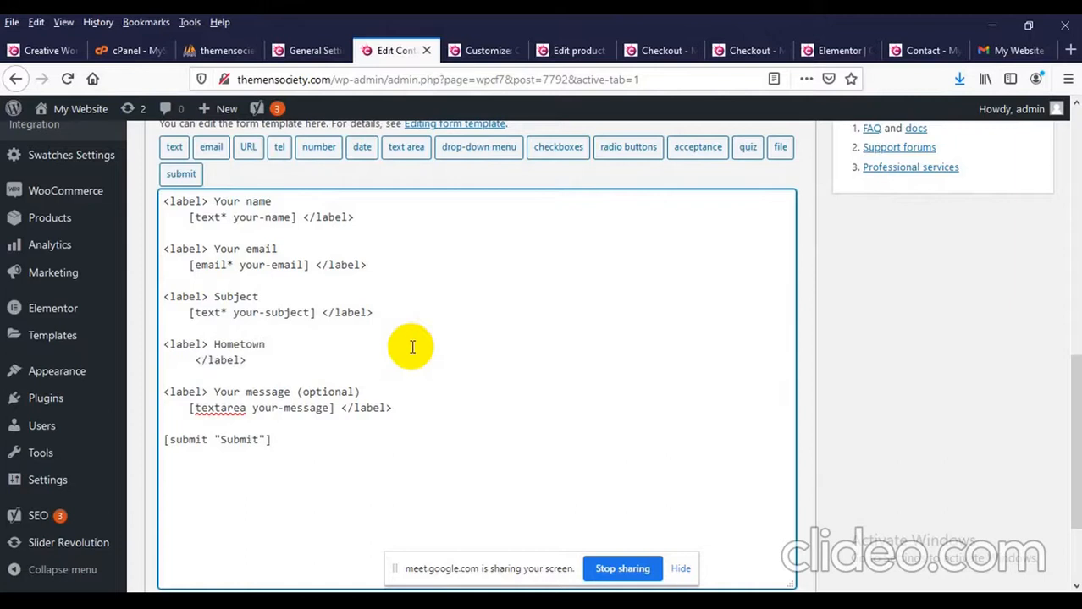
click(184, 356)
scroll(284, 377, up, 3)
scroll(290, 391, down, 2)
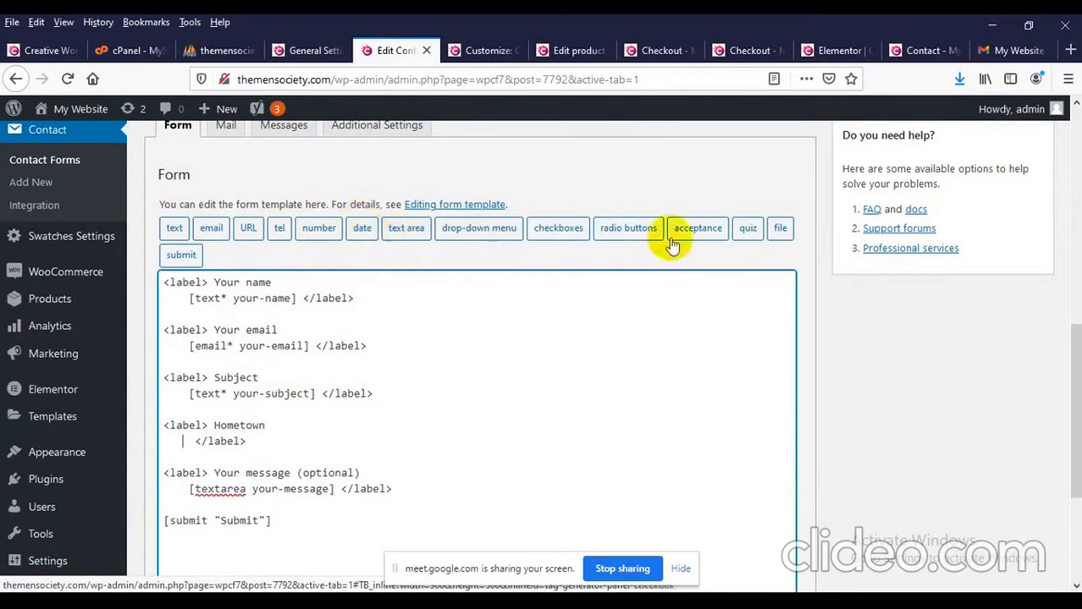
Step: Generate a required text field named your-hometown with 'Your Hometown' as placeholder
click(175, 230)
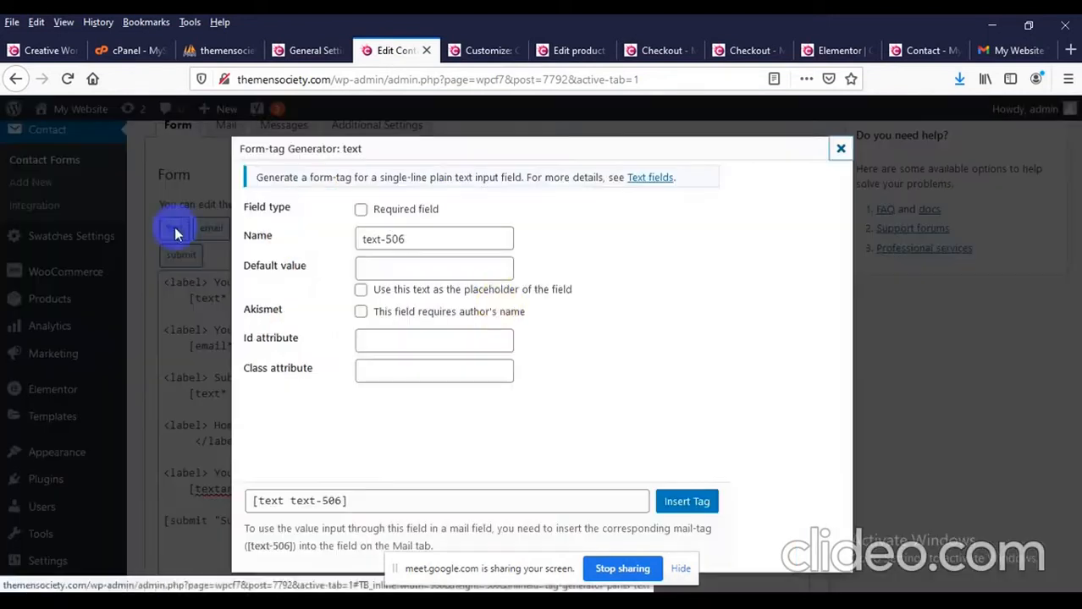
click(409, 217)
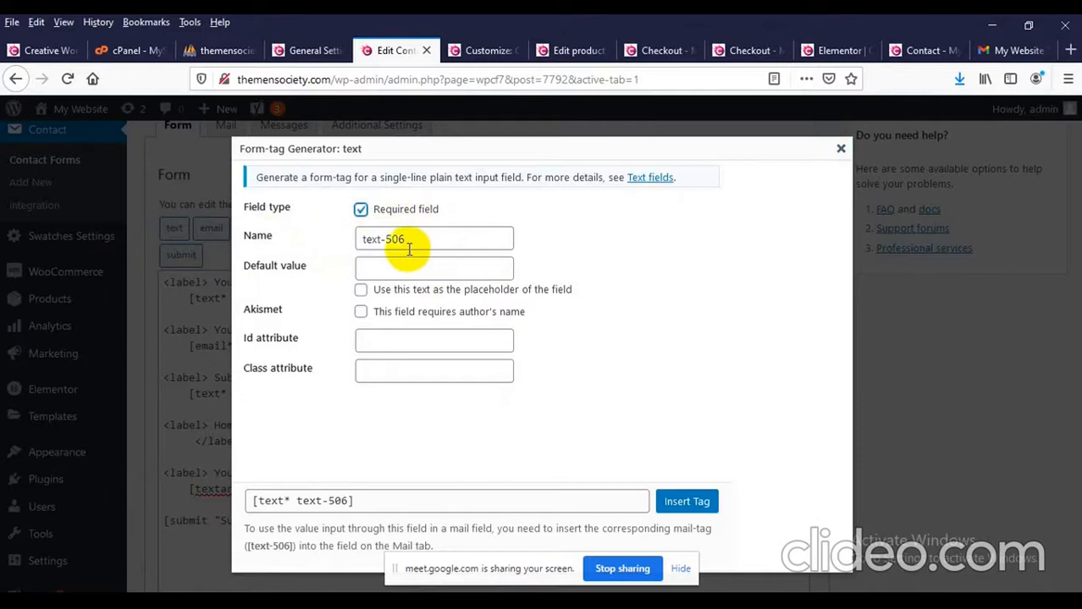
drag(410, 240, 313, 254)
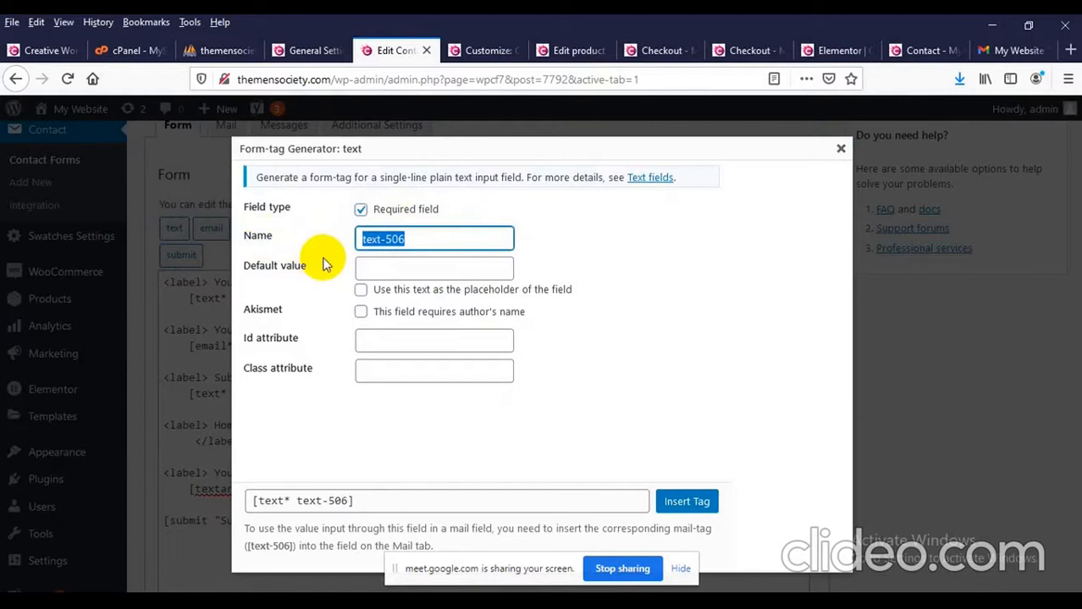
text(you)
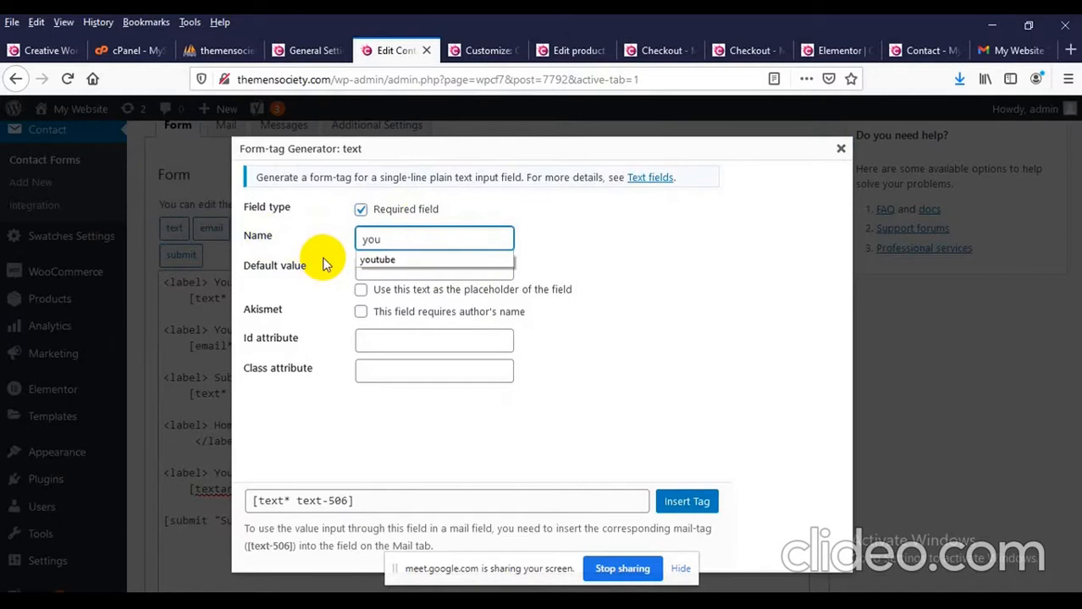
text(r-hometwon)
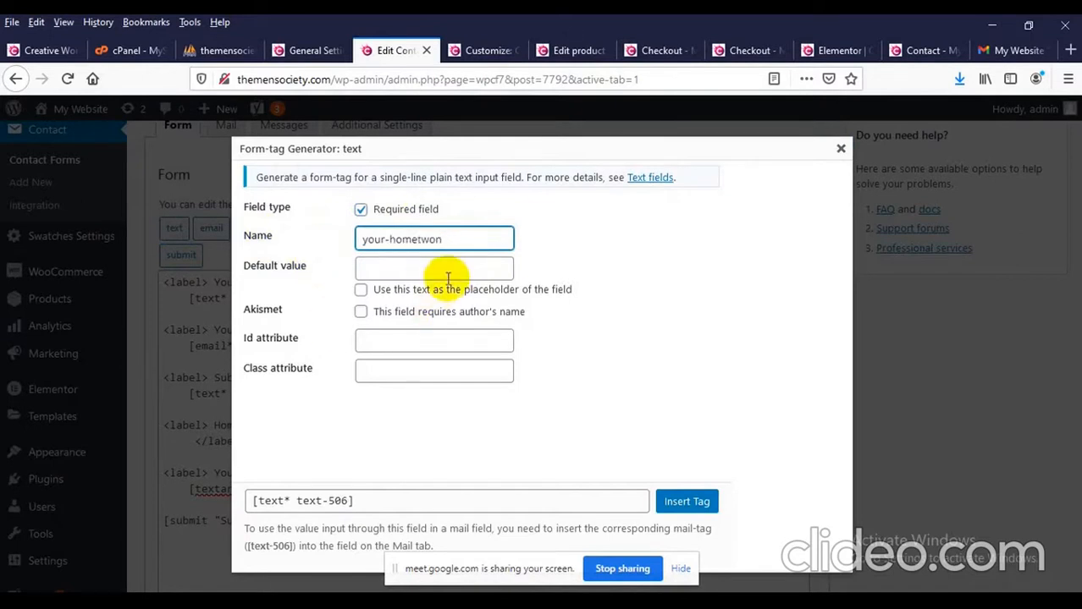
click(404, 265)
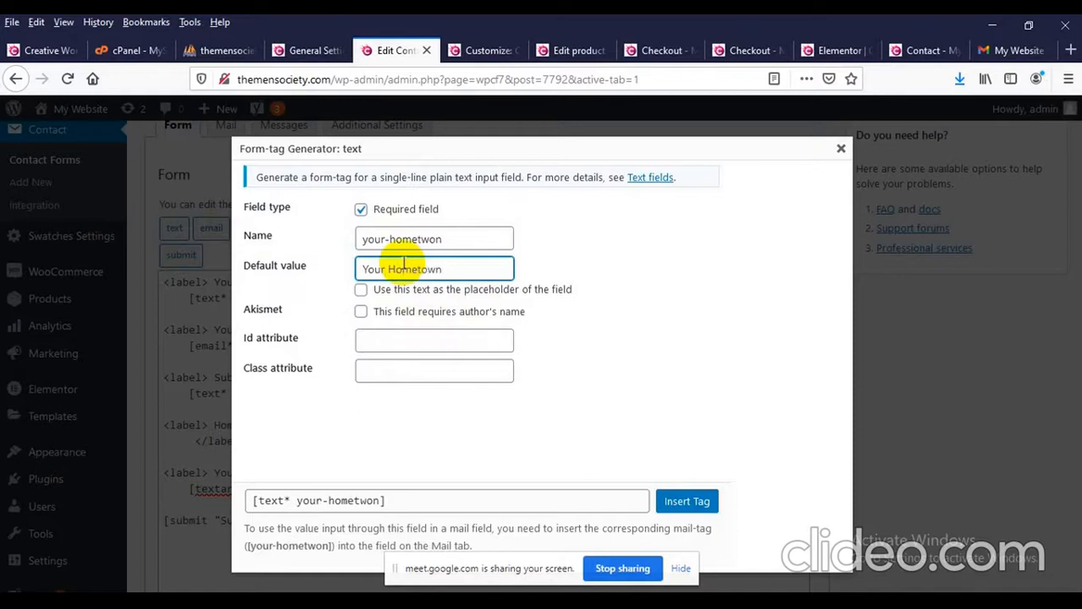
click(436, 290)
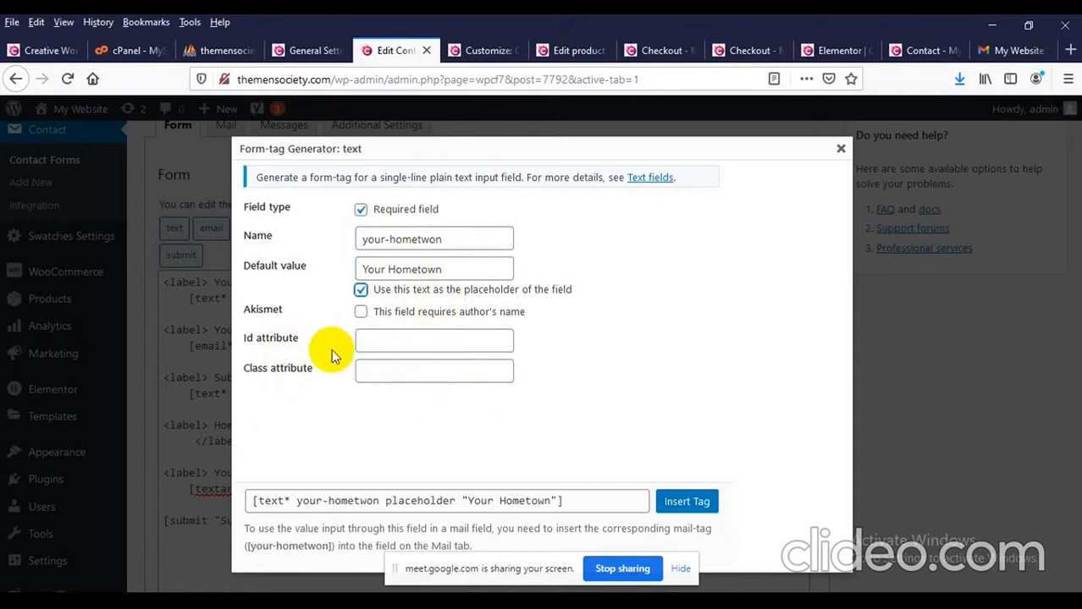
click(394, 344)
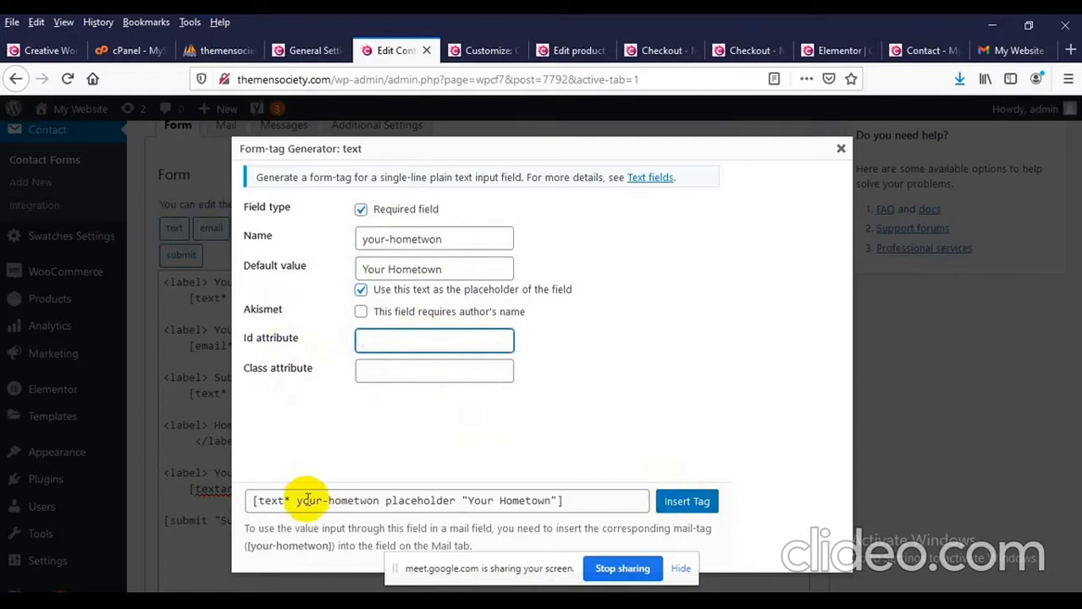
Step: Insert the generated your-hometown tag into the Hometown label and save the form
drag(310, 501, 393, 501)
click(512, 501)
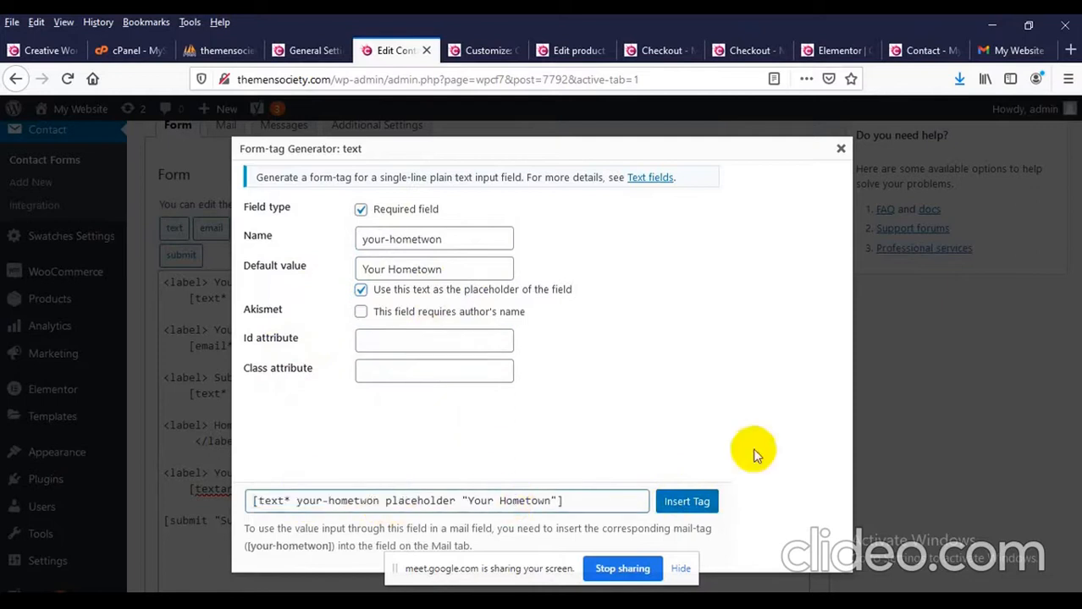
click(682, 502)
scroll(441, 449, down, 2)
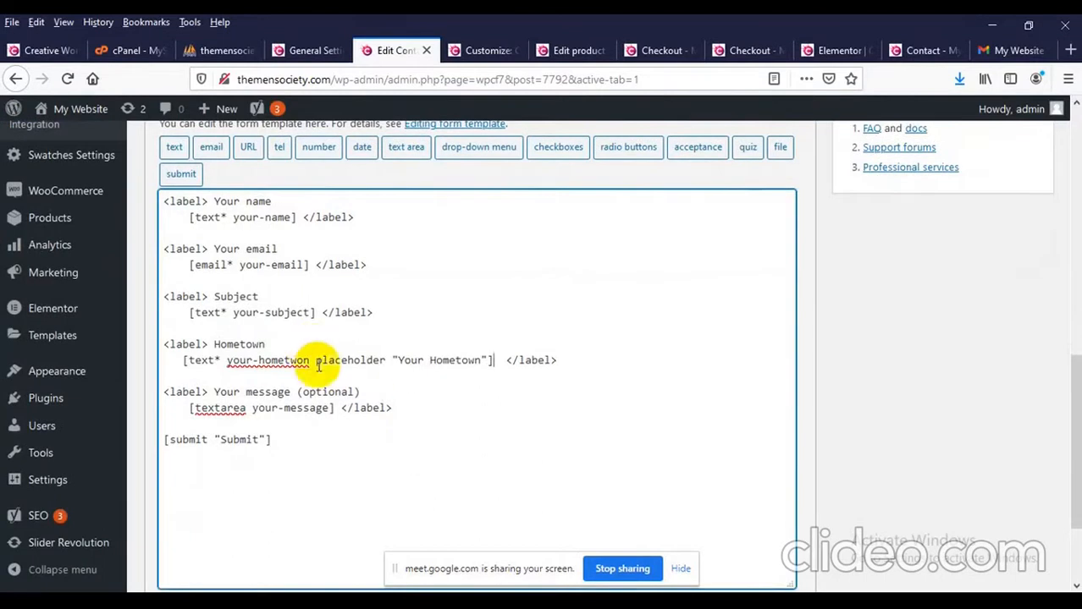
scroll(446, 396, up, 2)
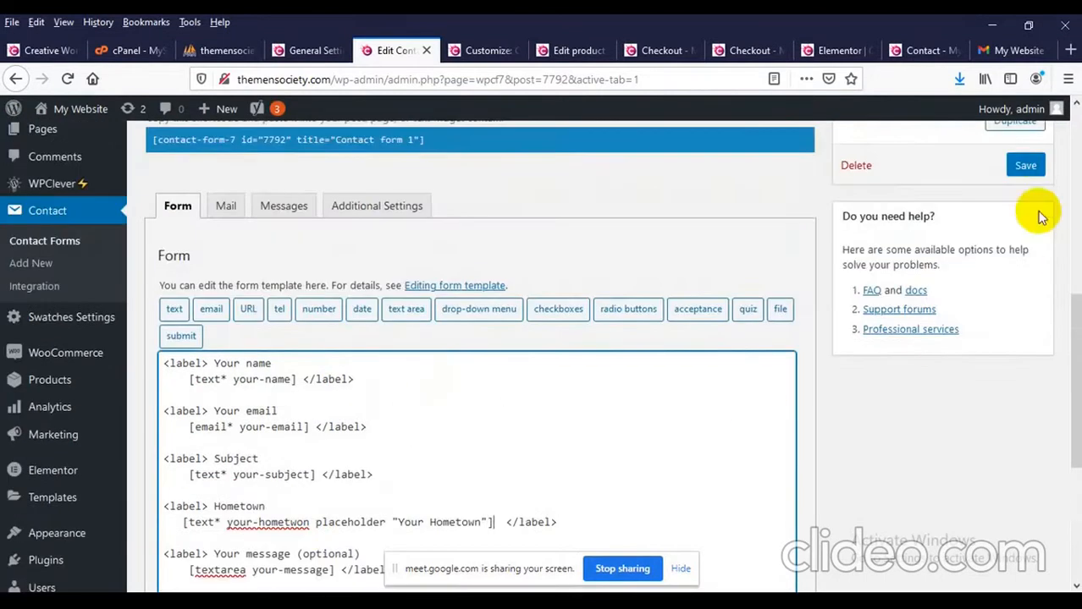
click(1025, 165)
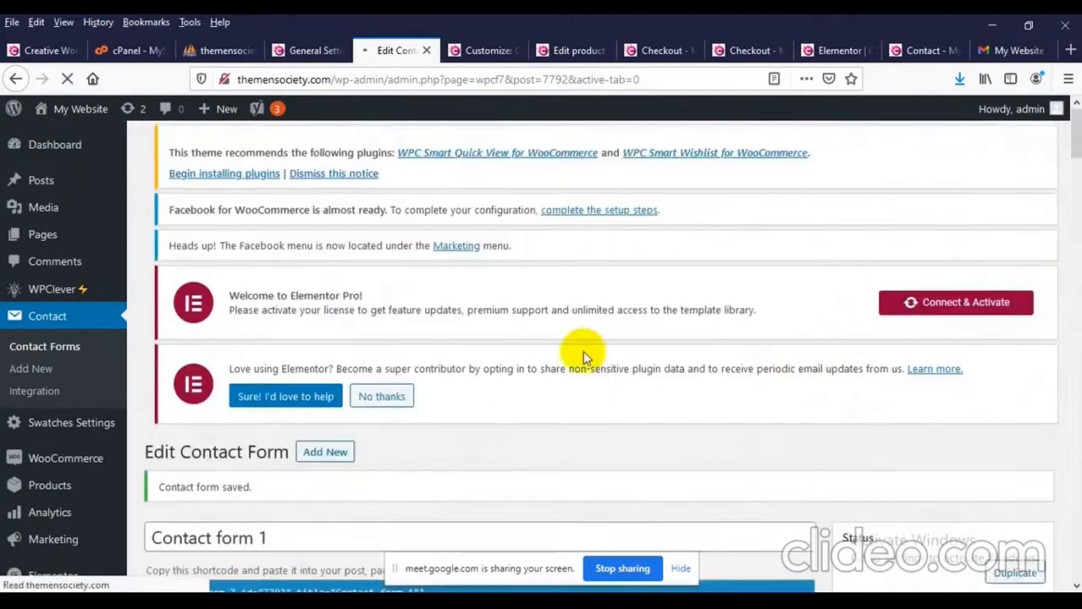
scroll(575, 372, down, 2)
scroll(565, 373, down, 2)
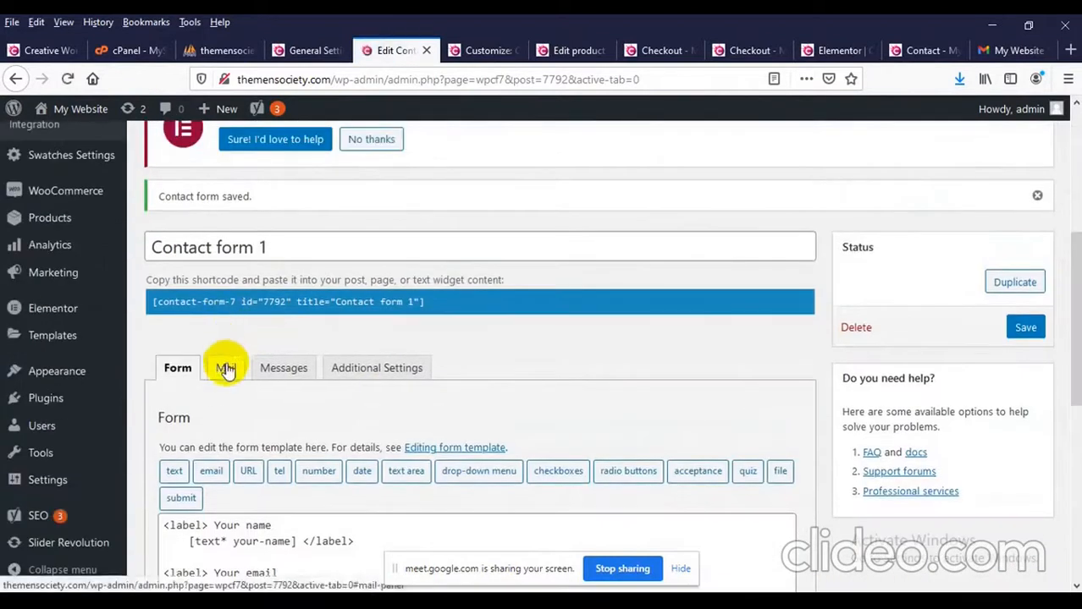
Step: In the Mail tab's message body, add a new line beneath the Subject line
click(224, 368)
scroll(295, 321, down, 8)
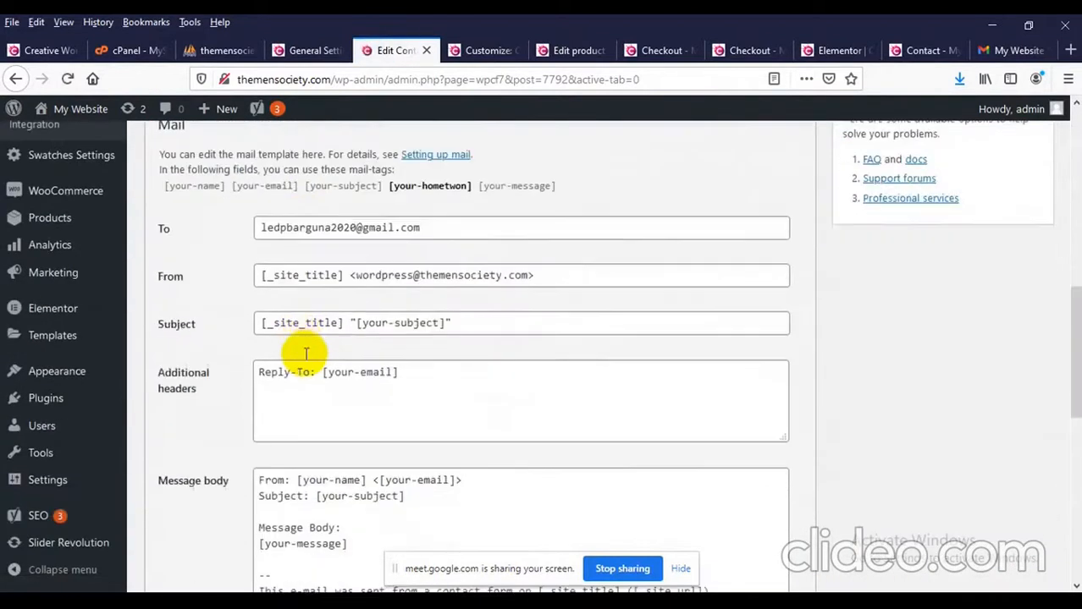
scroll(321, 410, up, 2)
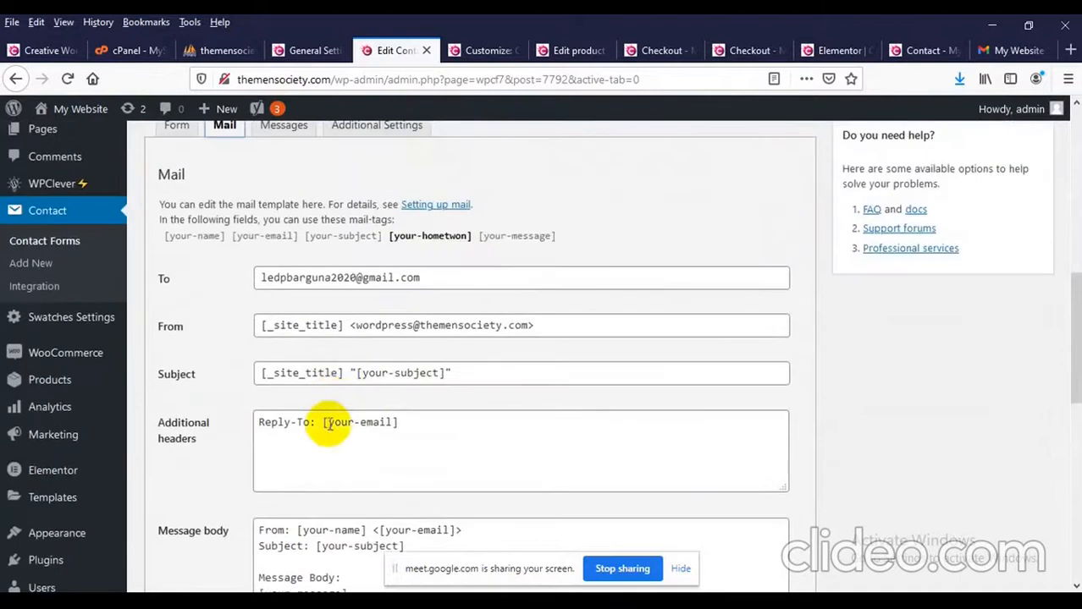
scroll(325, 422, down, 2)
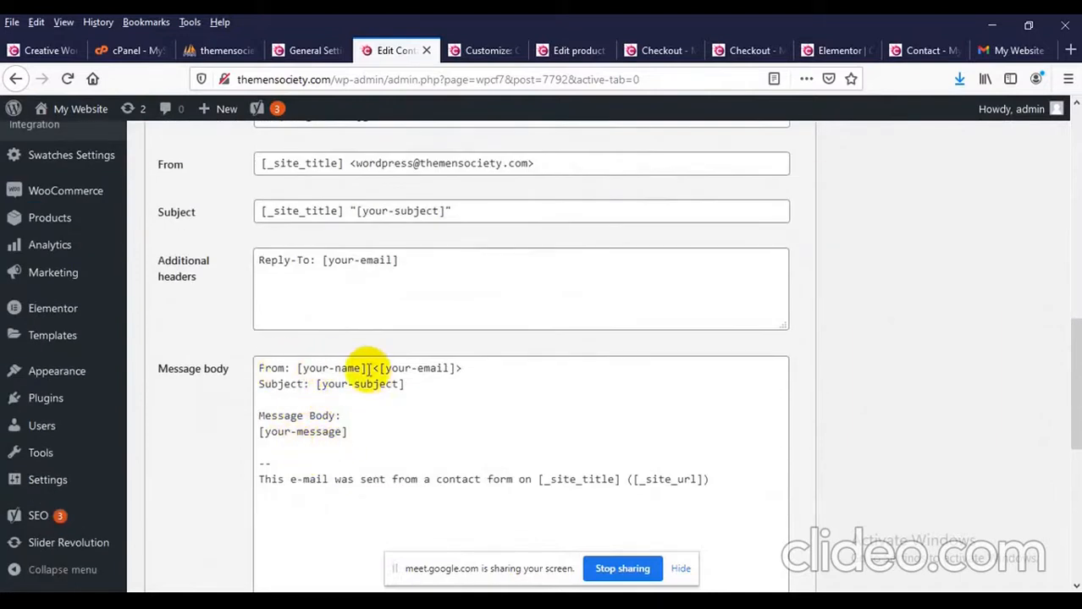
drag(367, 369, 307, 364)
drag(373, 368, 462, 369)
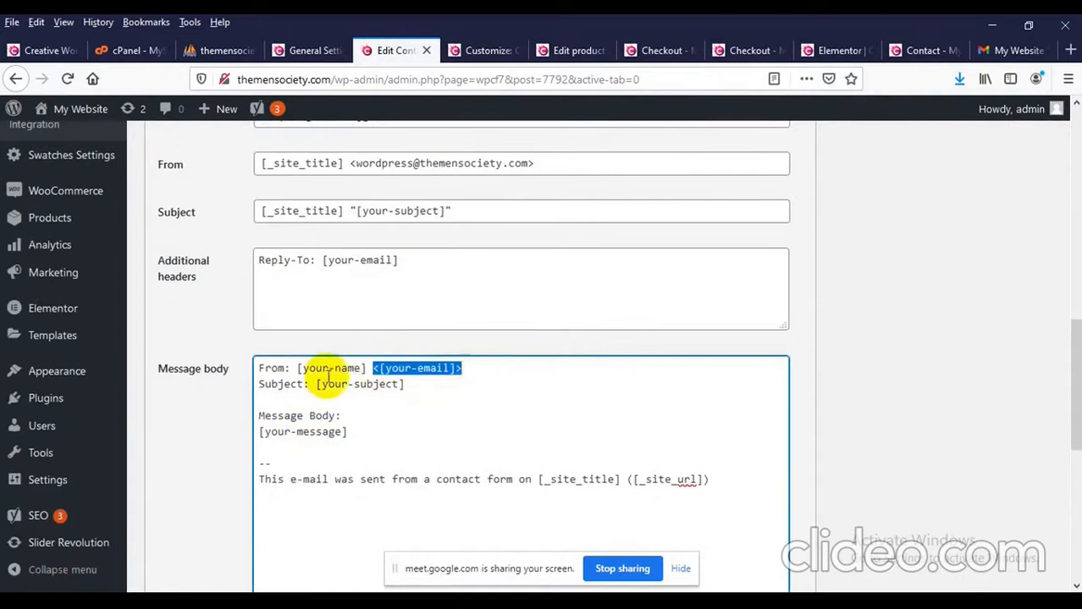
drag(315, 384, 388, 383)
scroll(388, 382, up, 3)
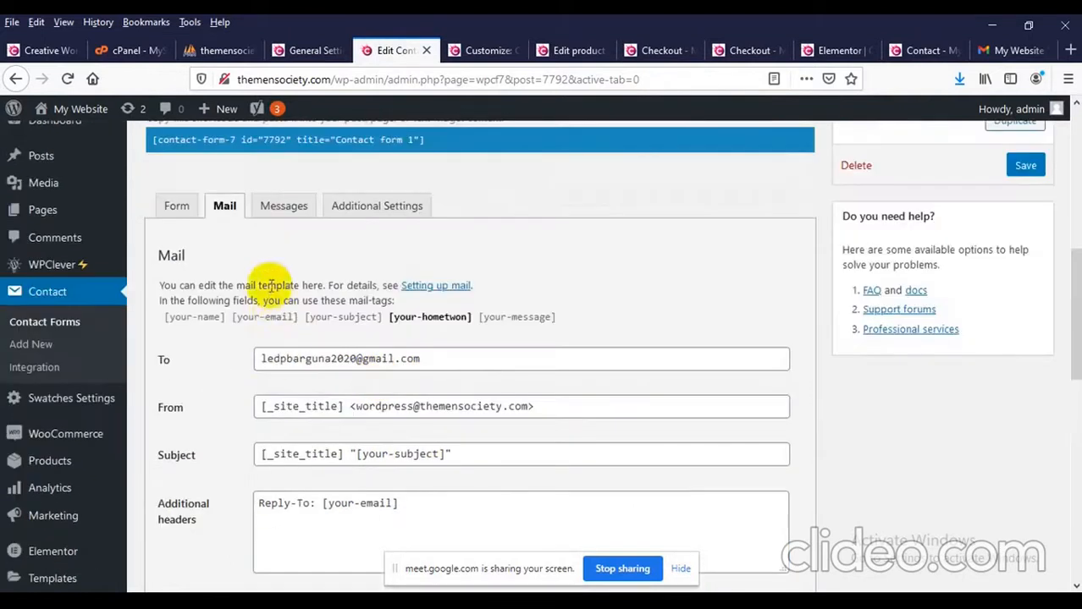
click(326, 317)
scroll(364, 347, down, 3)
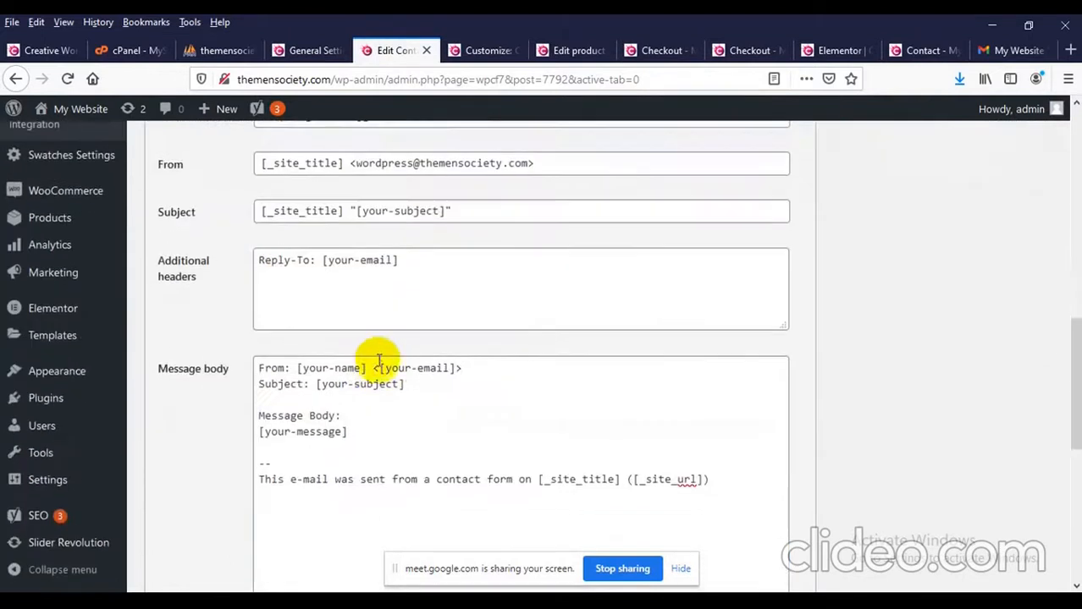
click(259, 385)
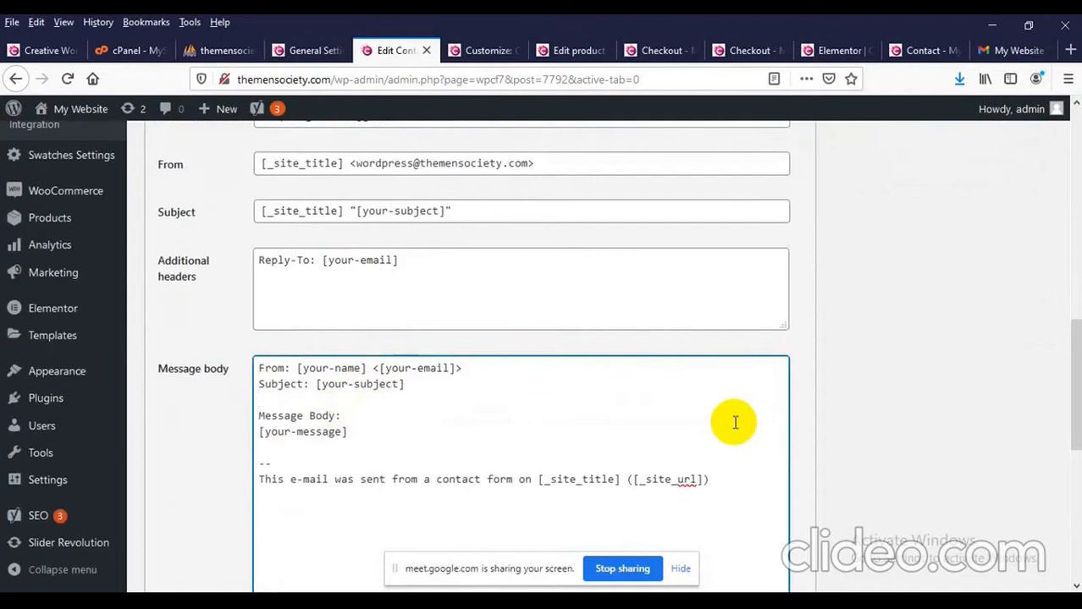
key(Return)
key(Return)
key(Up)
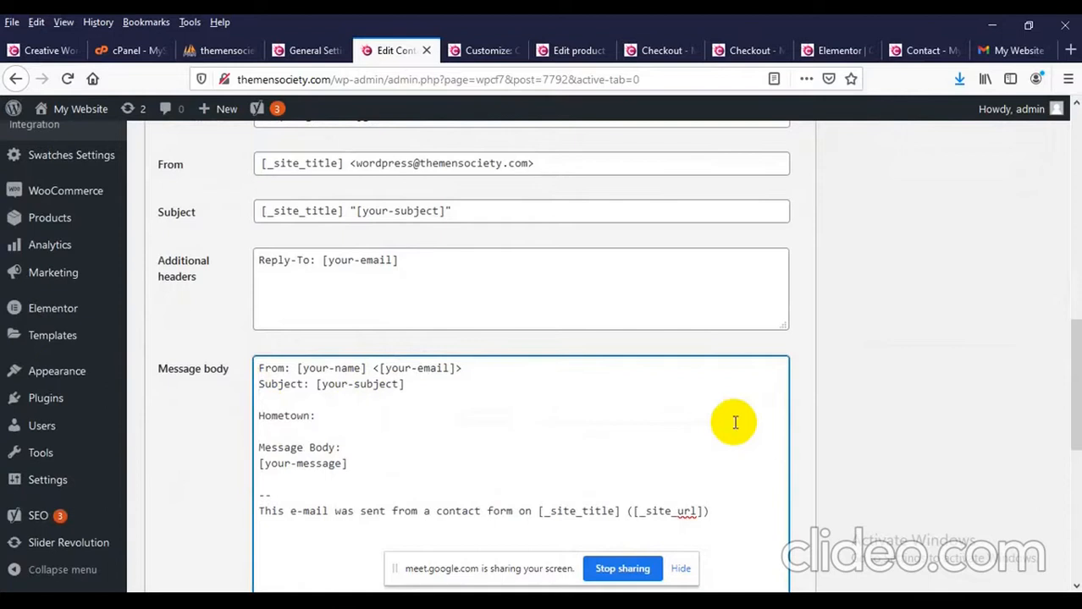
Step: Paste the [your-hometwon] mail-tag after 'Hometown:' and save the mail template
scroll(735, 423, up, 5)
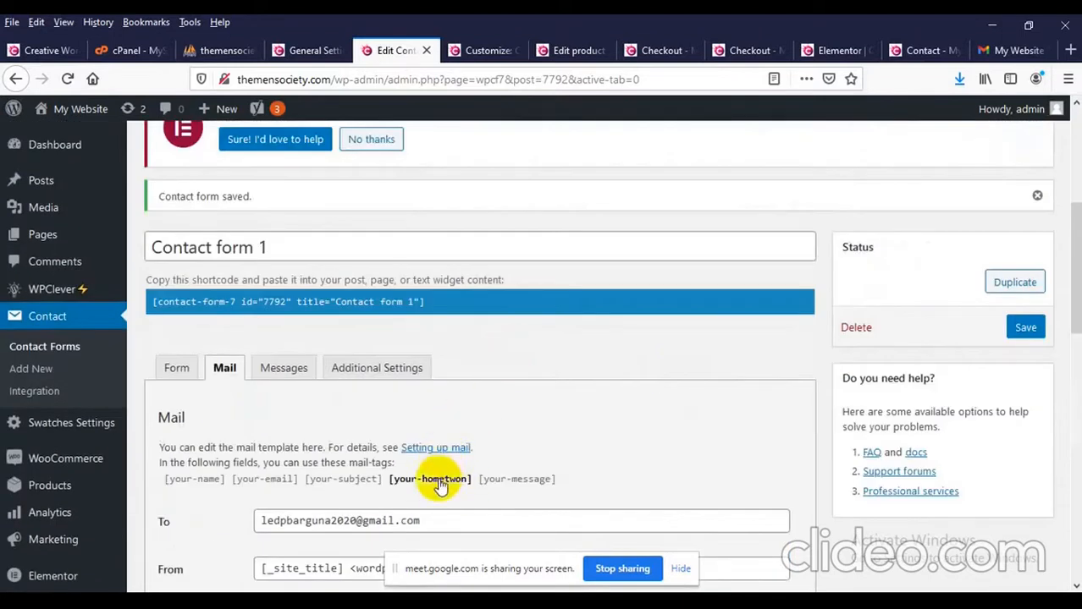
click(430, 479)
scroll(423, 484, down, 5)
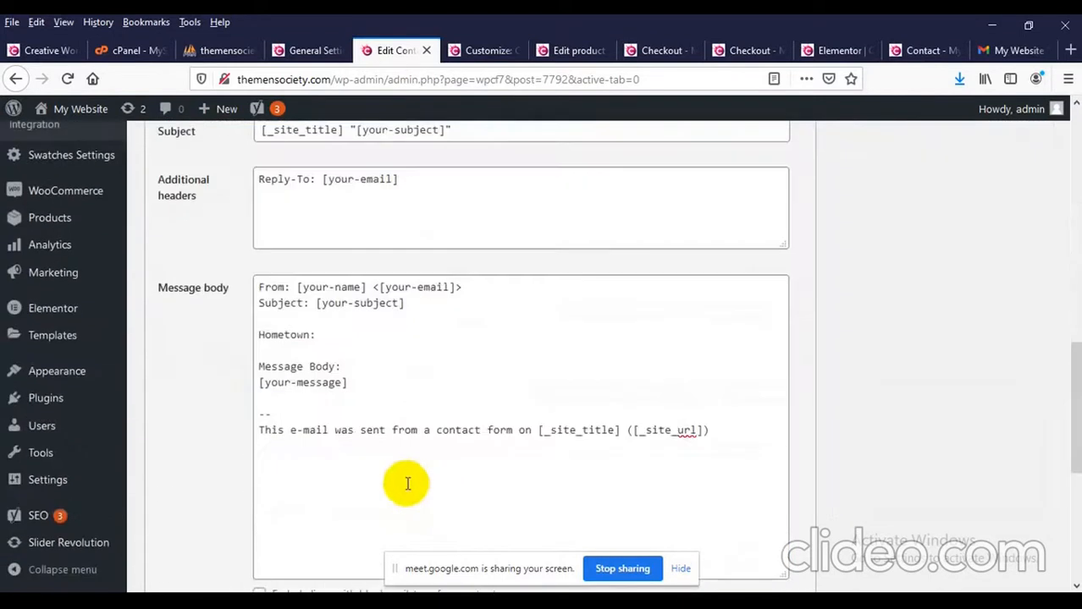
click(351, 335)
text([your-hometwon])
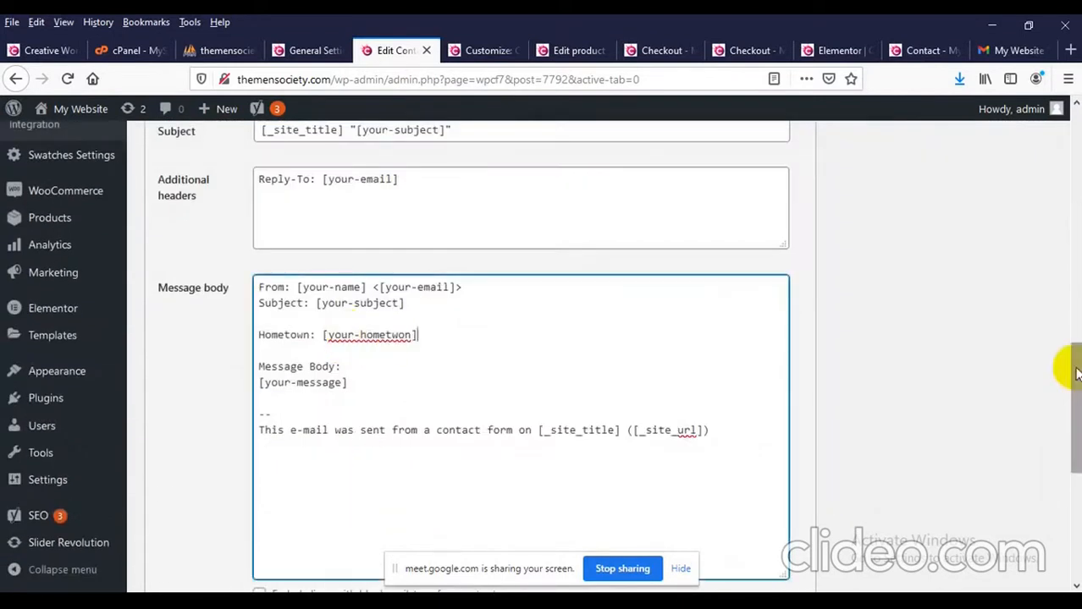
scroll(1058, 372, up, 4)
click(1013, 168)
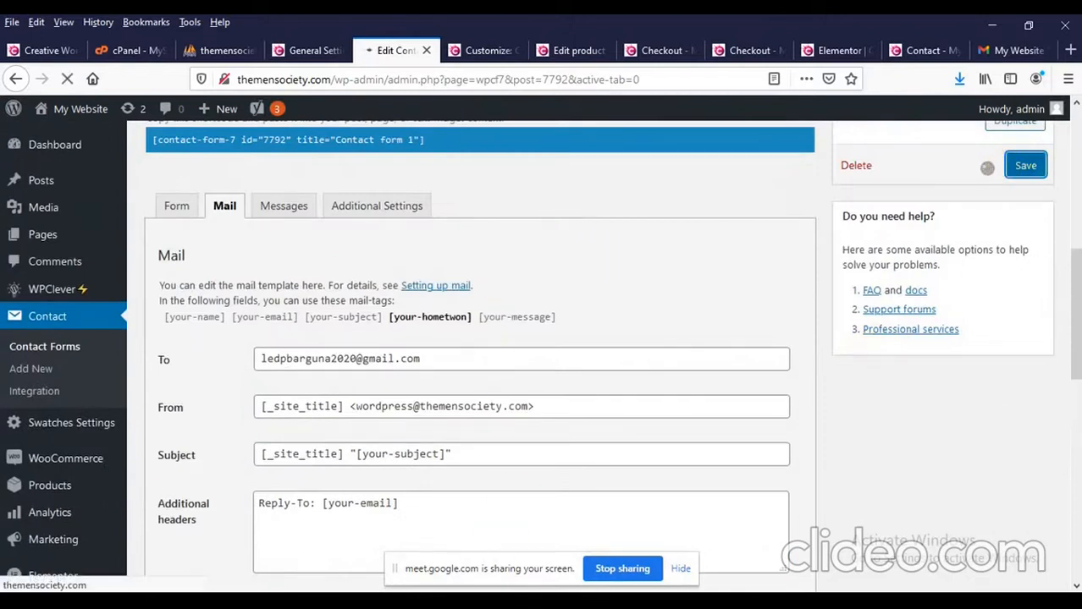
click(618, 535)
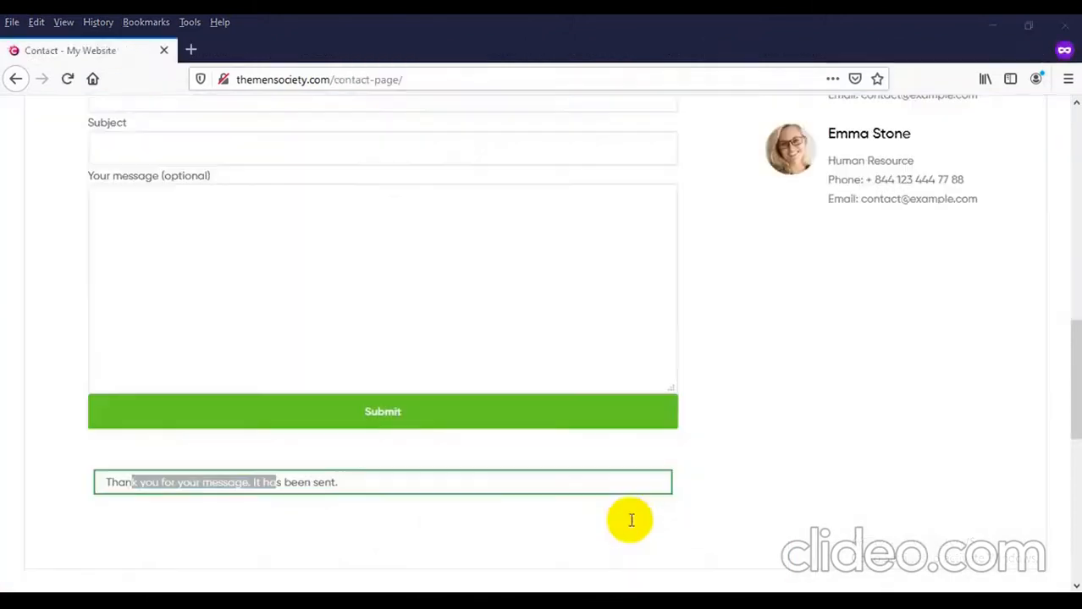
Step: Reload the site's Contact page to show the new Hometown field
click(423, 77)
key(Return)
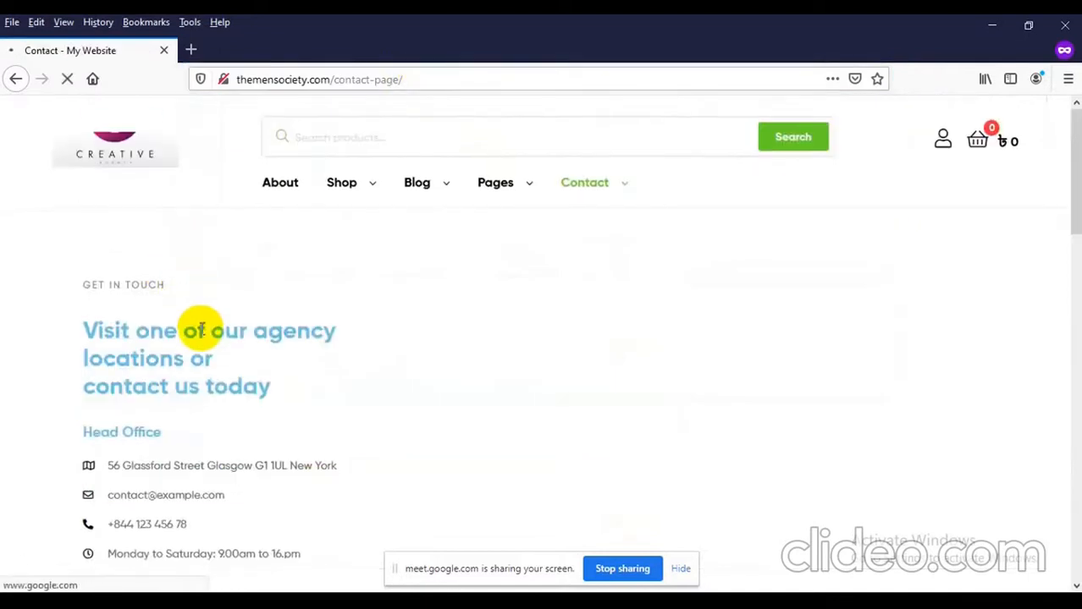
scroll(188, 313, down, 10)
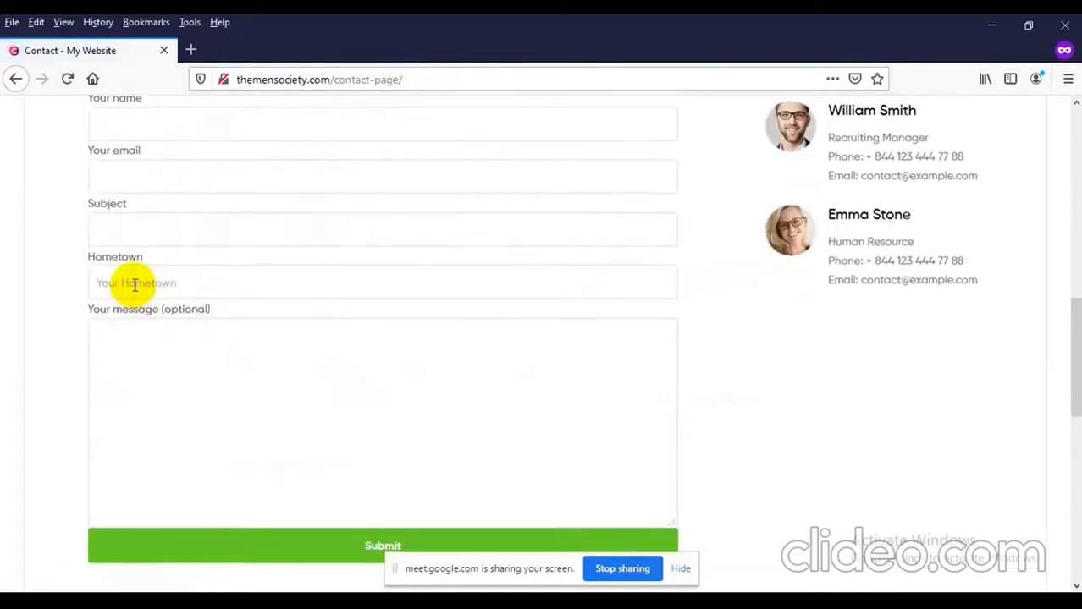
scroll(135, 286, up, 2)
Step: Fill in name, email, subject, hometown and message, then submit and confirm it was sent
click(121, 204)
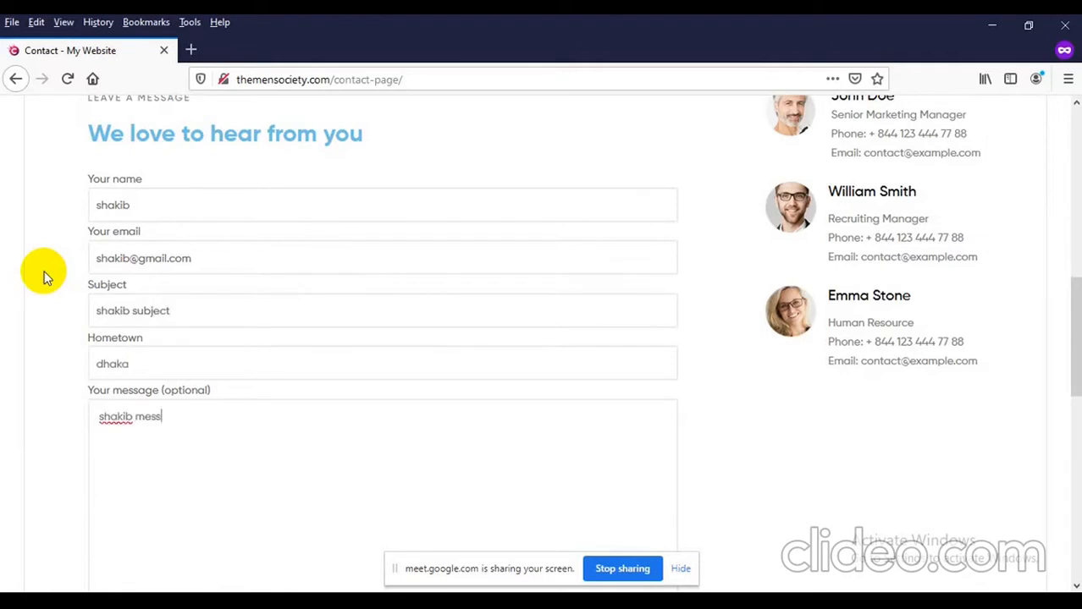
text(e)
scroll(450, 423, down, 3)
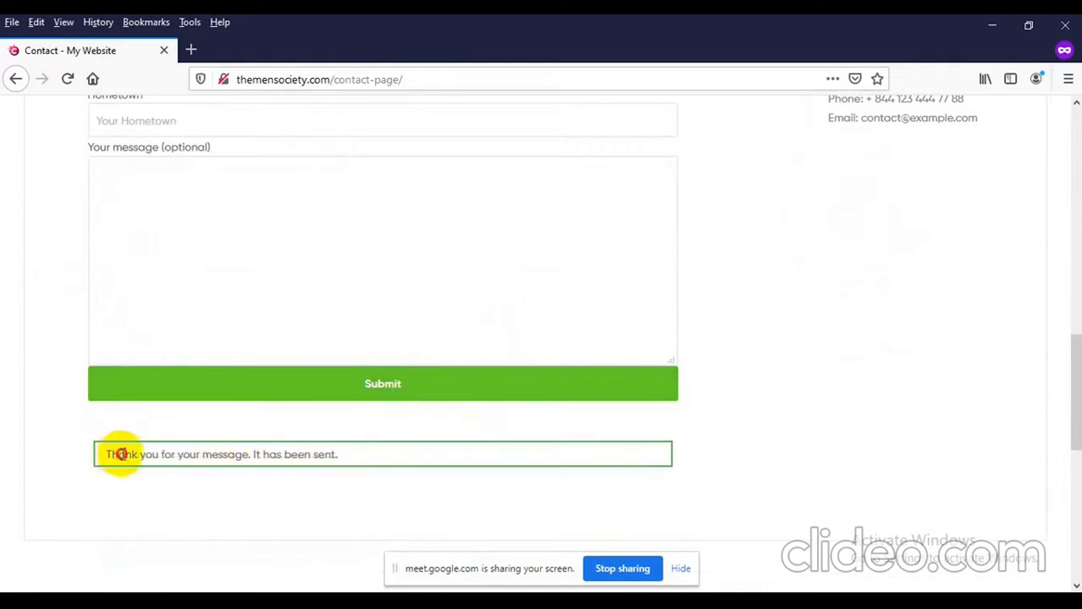
drag(121, 454, 367, 465)
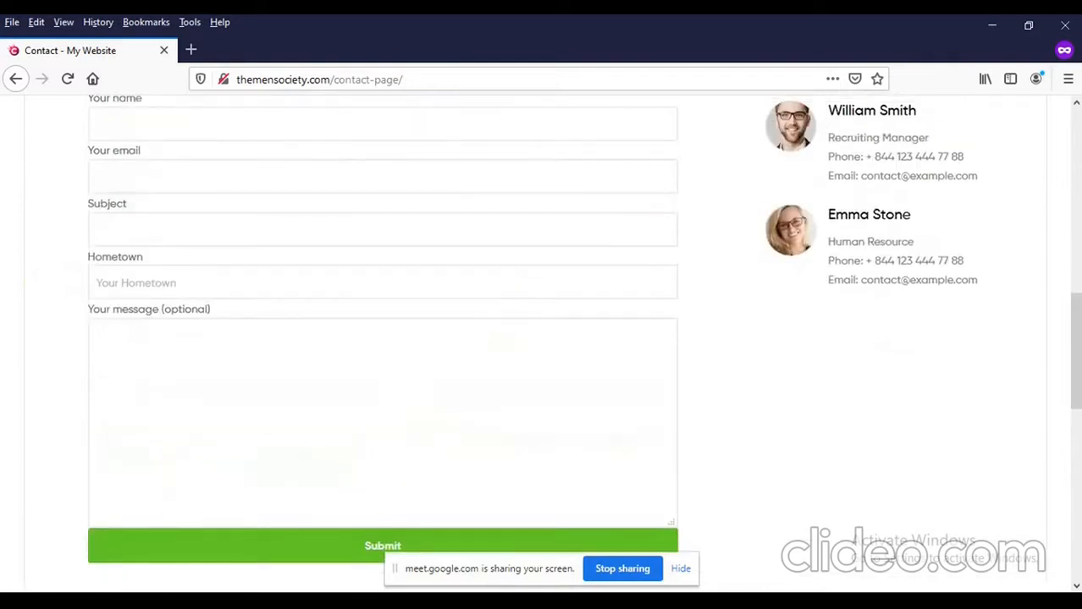
click(515, 566)
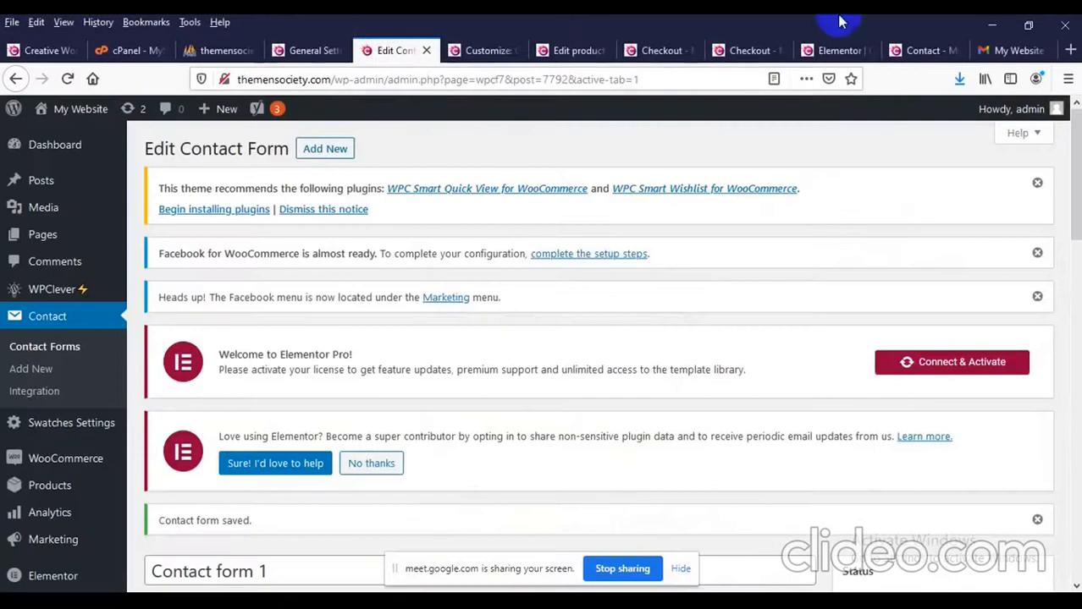
Step: In Gmail, check the Inbox, Drafts and Spam folders and reload for new mail
click(1004, 49)
click(60, 220)
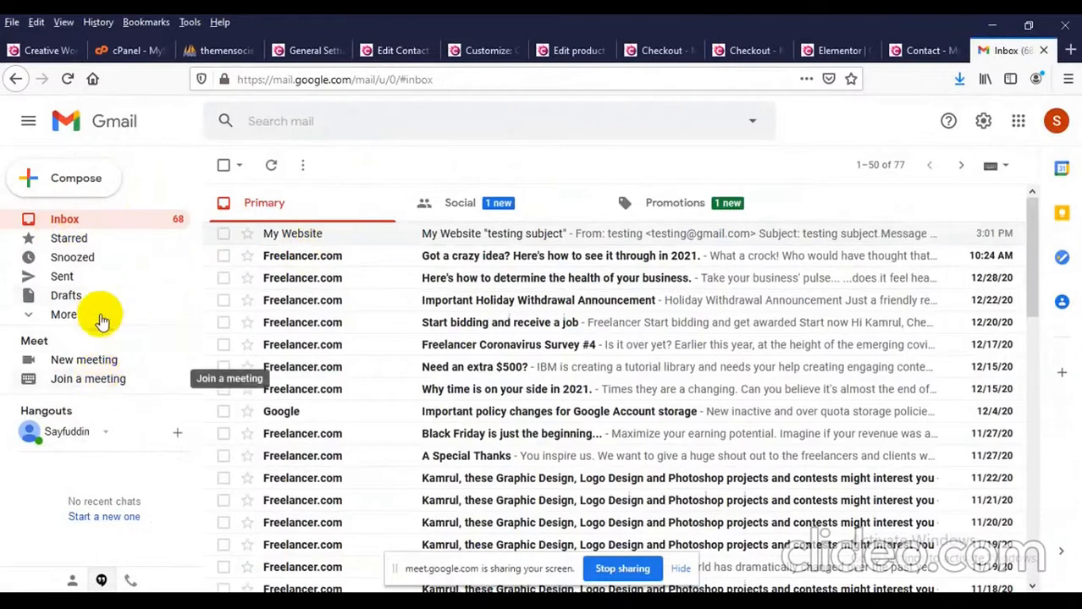
click(72, 296)
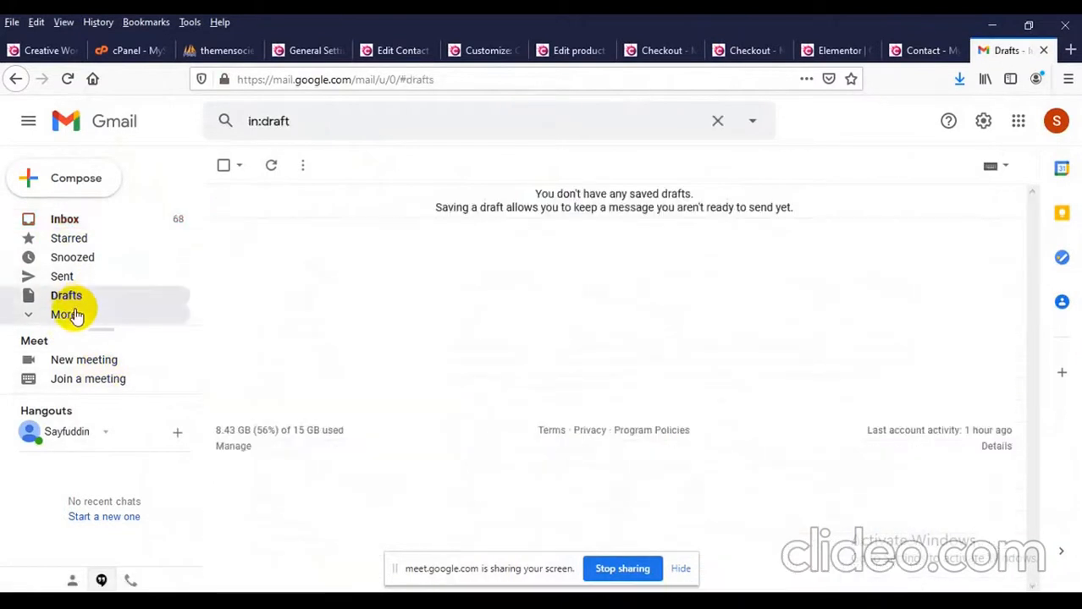
click(74, 315)
scroll(74, 315, down, 2)
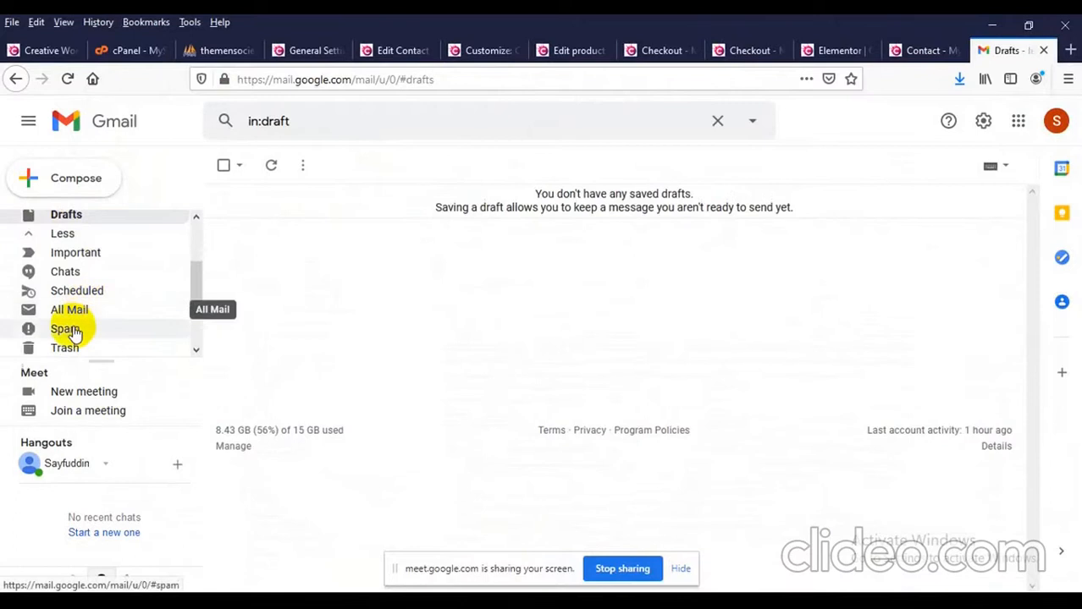
click(74, 333)
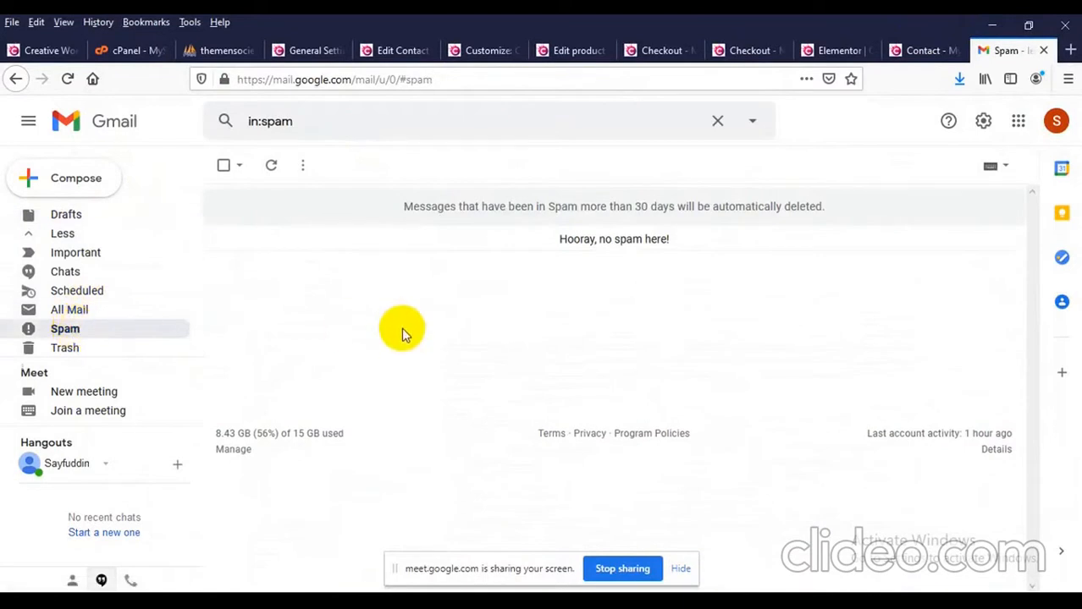
key(F5)
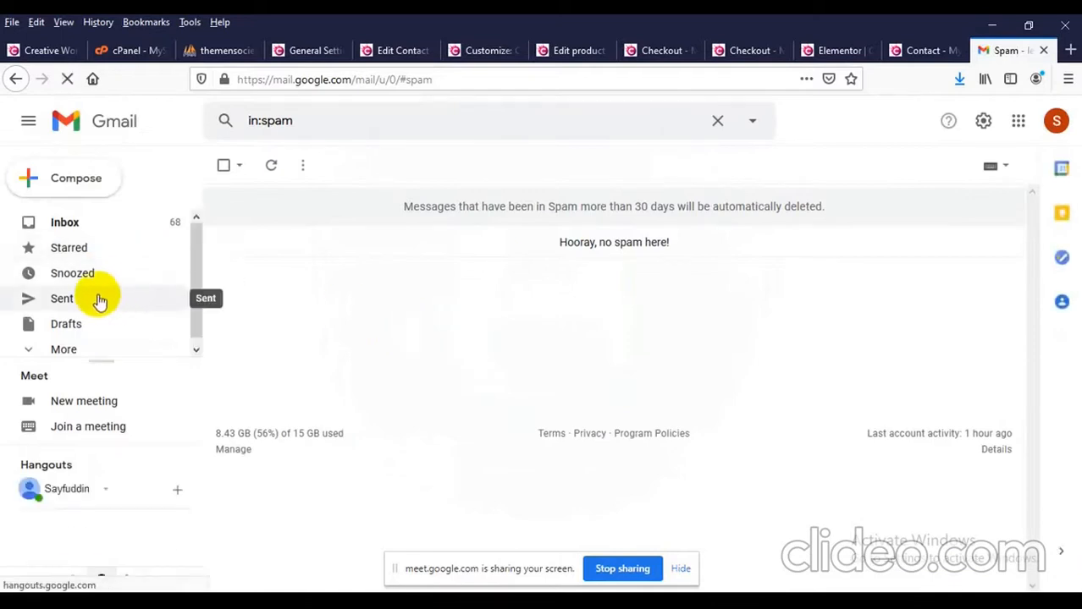
Step: Check Trash, then open the 'testing subject' email in the Inbox and return
scroll(76, 339, down, 1)
click(74, 345)
scroll(98, 301, down, 4)
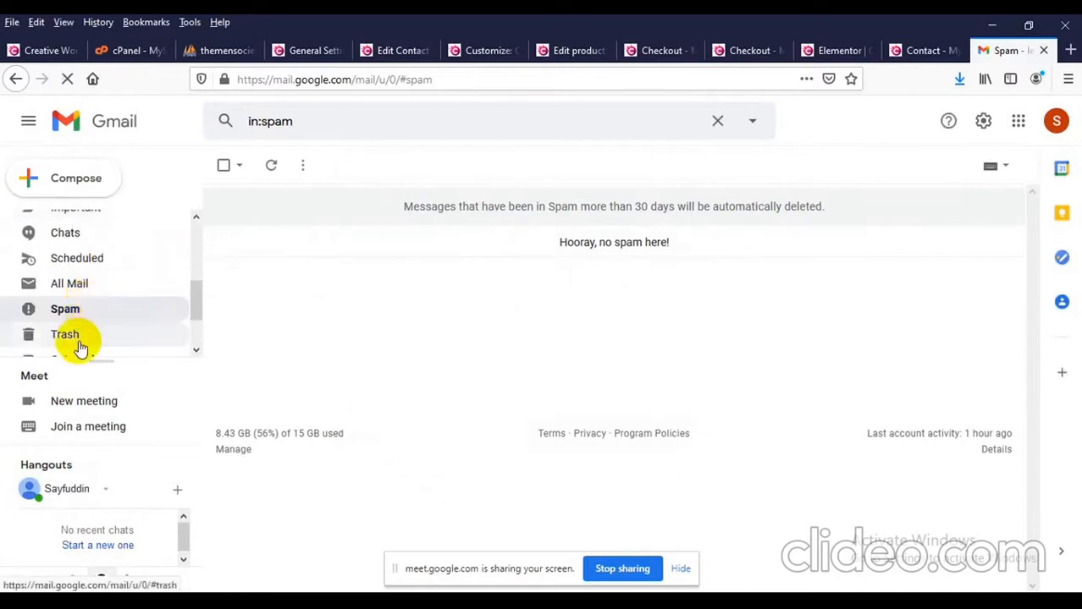
click(66, 335)
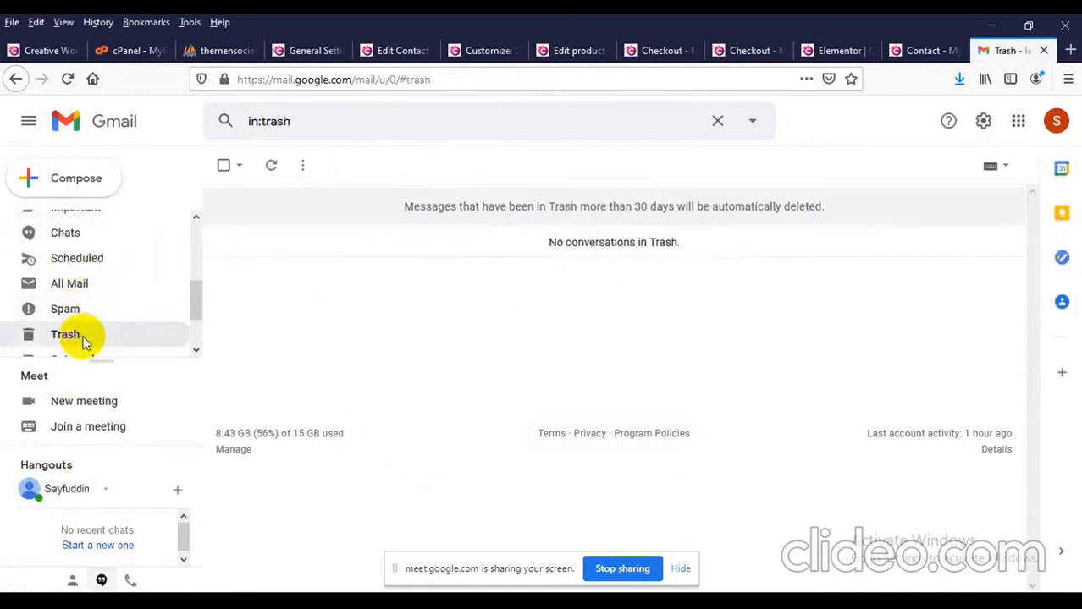
scroll(85, 322, up, 5)
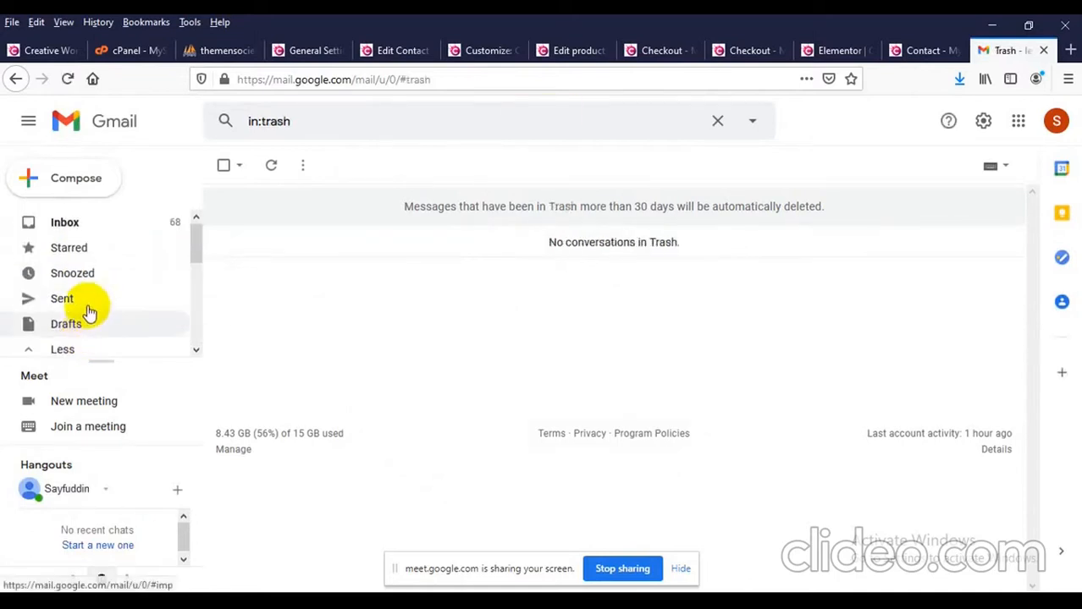
click(96, 234)
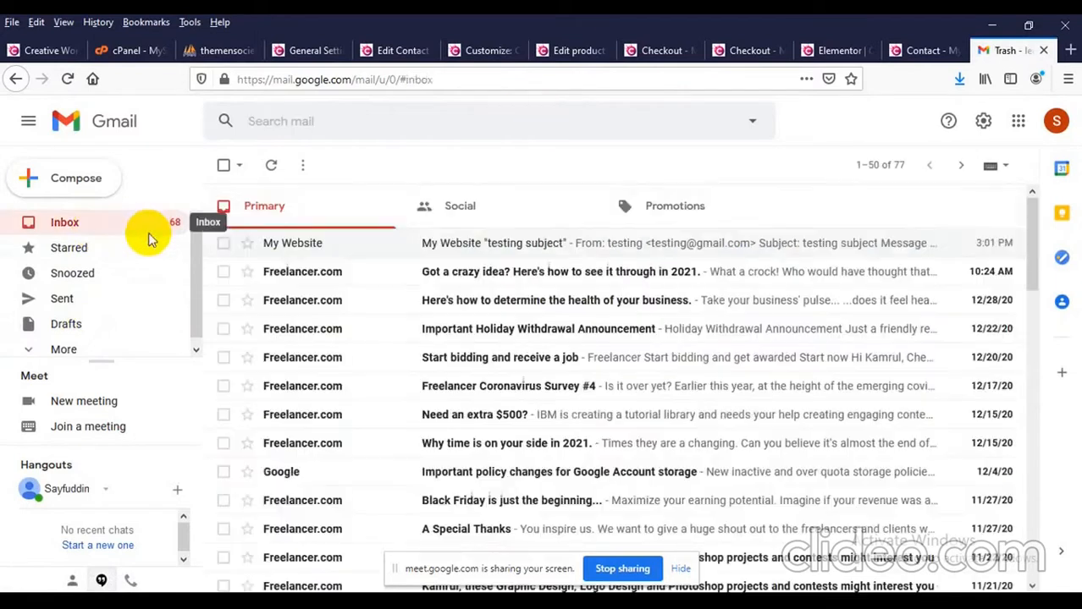
click(455, 246)
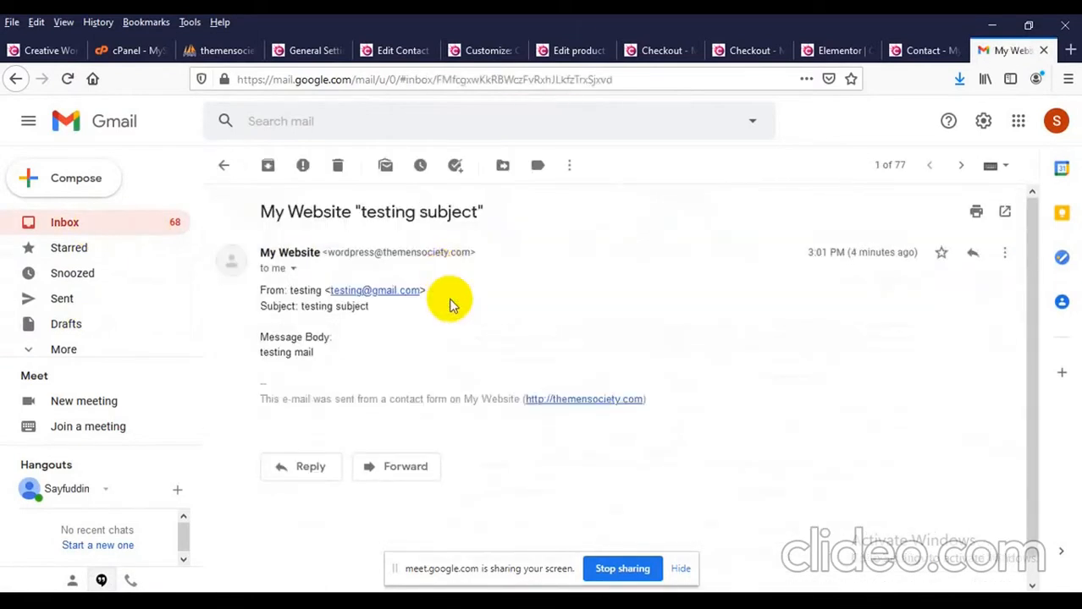
click(100, 223)
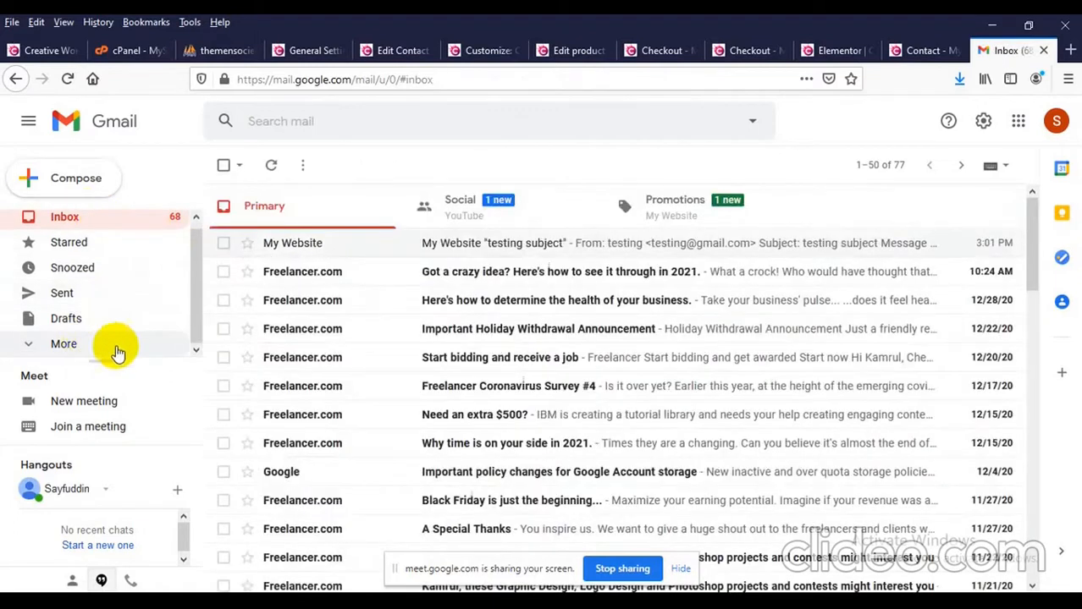
Step: Check the Spam folder once more, finding it empty
click(44, 351)
scroll(72, 318, down, 4)
scroll(60, 317, up, 2)
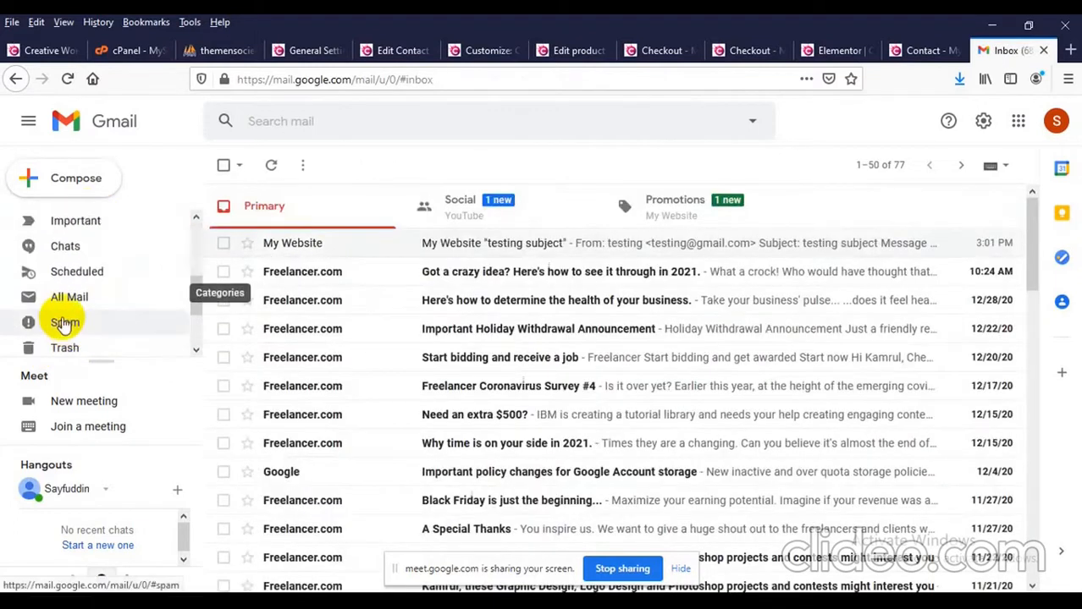
click(65, 326)
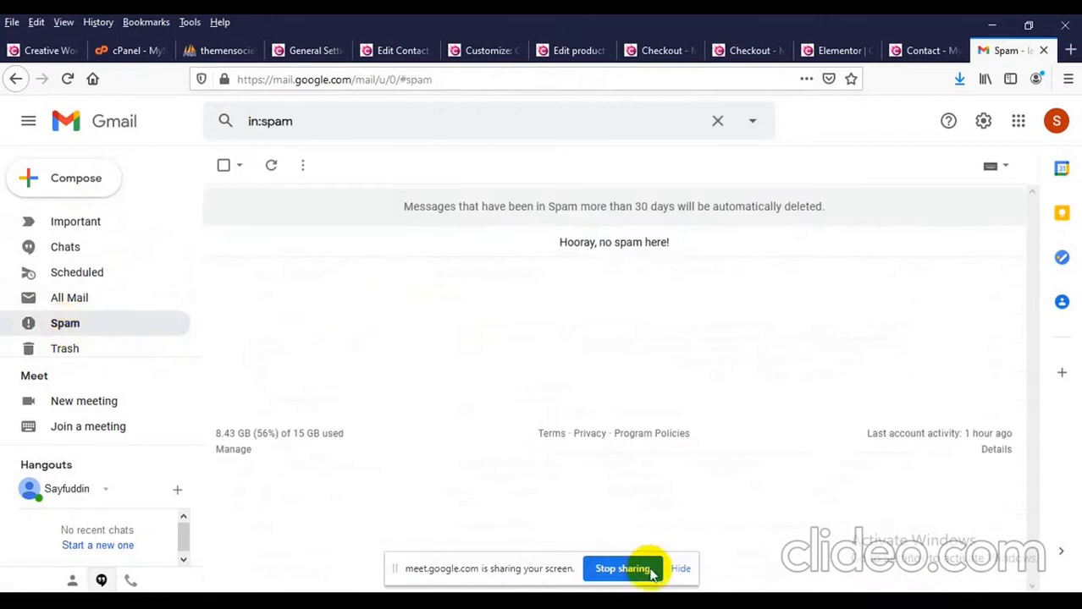
click(624, 550)
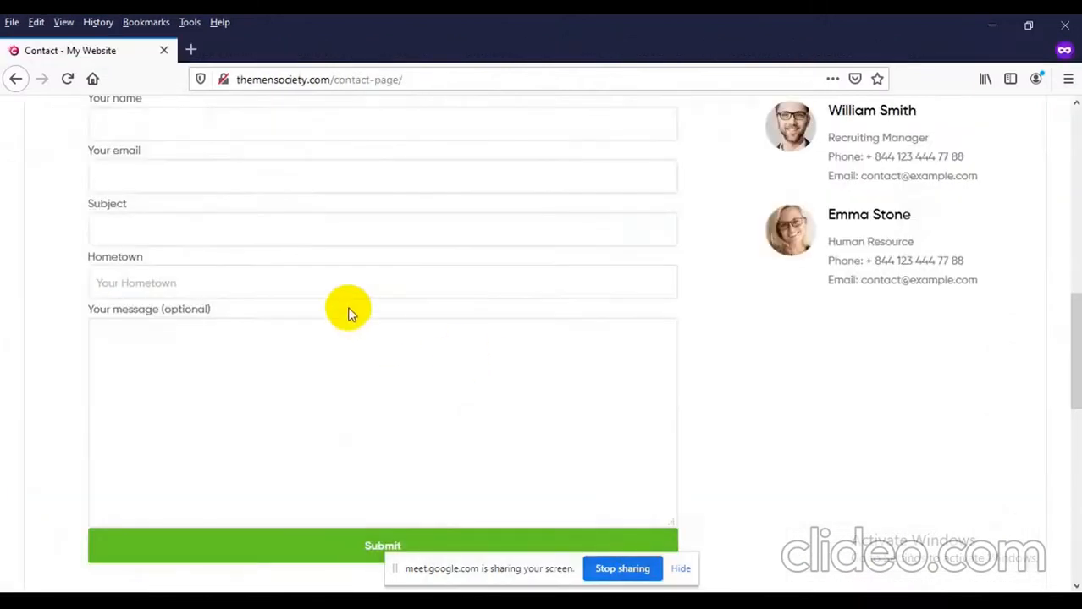
Step: Fill in name, e-mail, subject, hometown and message (e.g. 'jksj') and submit, confirming it sent
scroll(238, 268, up, 3)
click(245, 285)
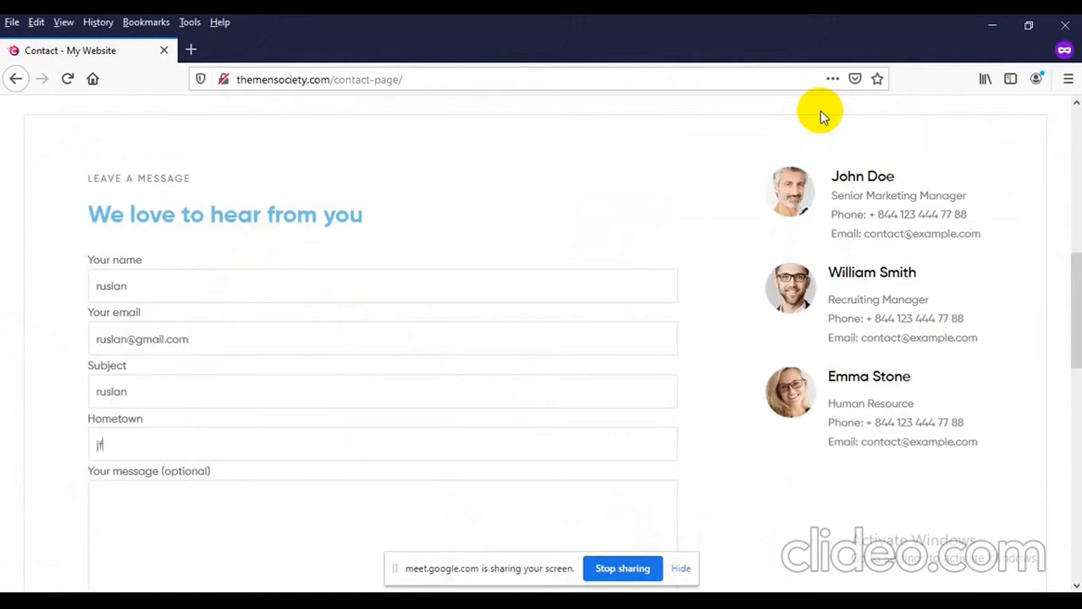
text(jksj)
scroll(824, 117, down, 4)
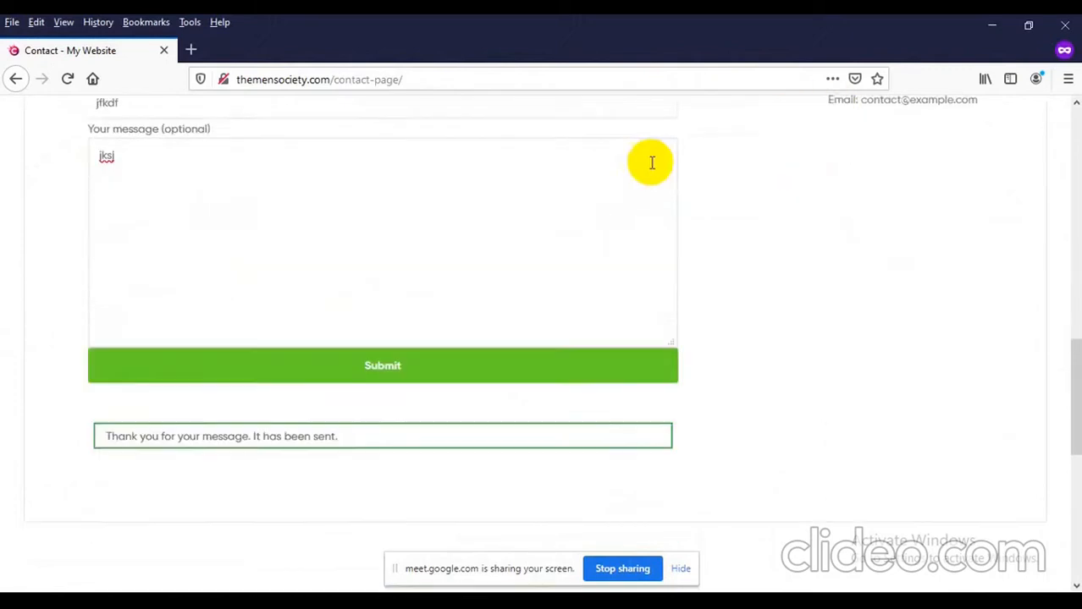
click(478, 340)
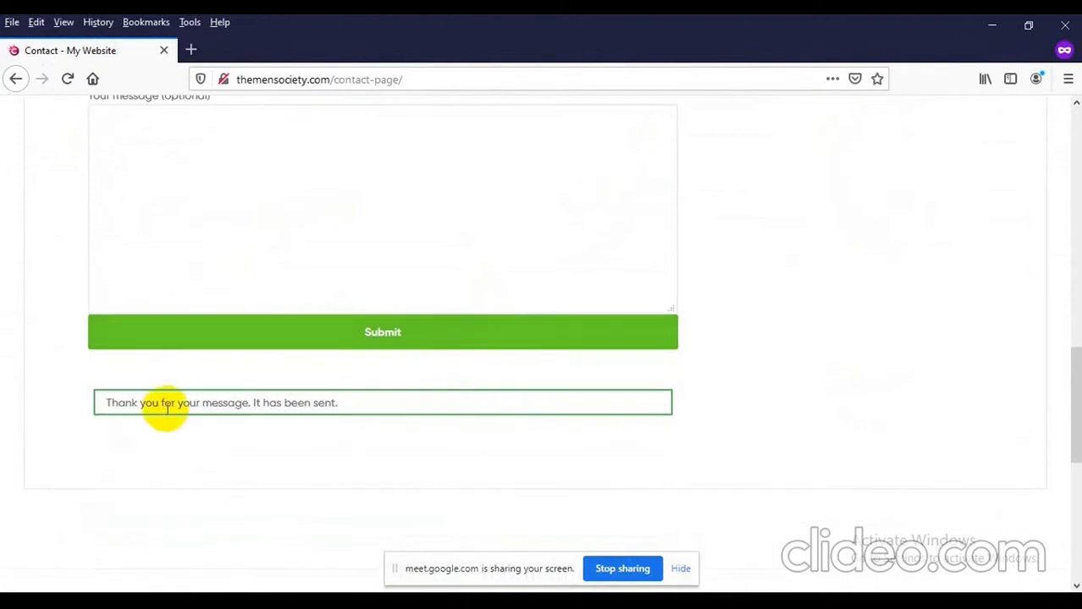
drag(124, 403, 292, 393)
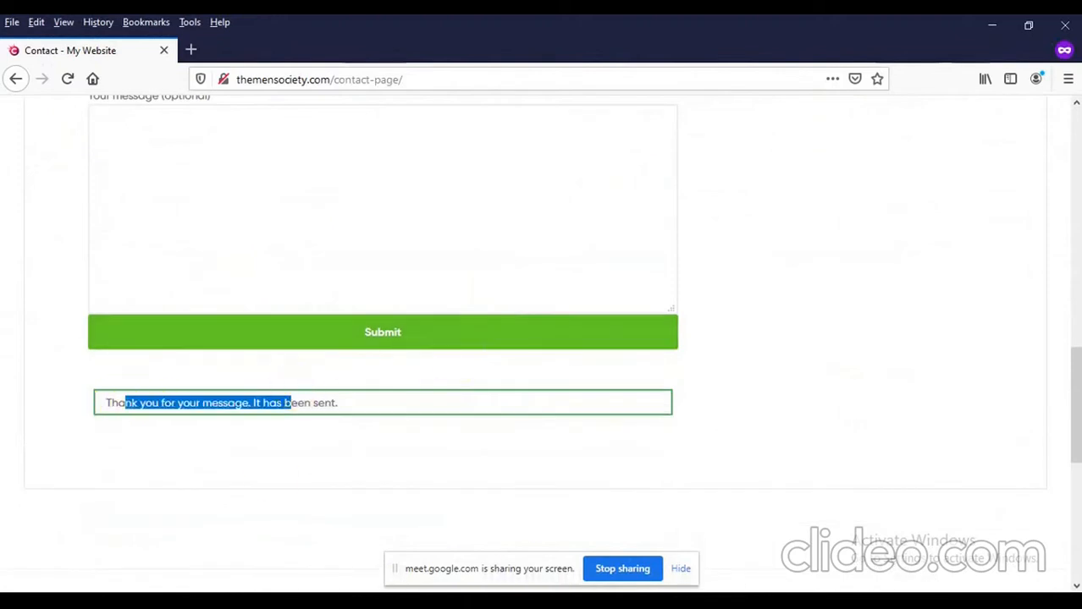
click(474, 554)
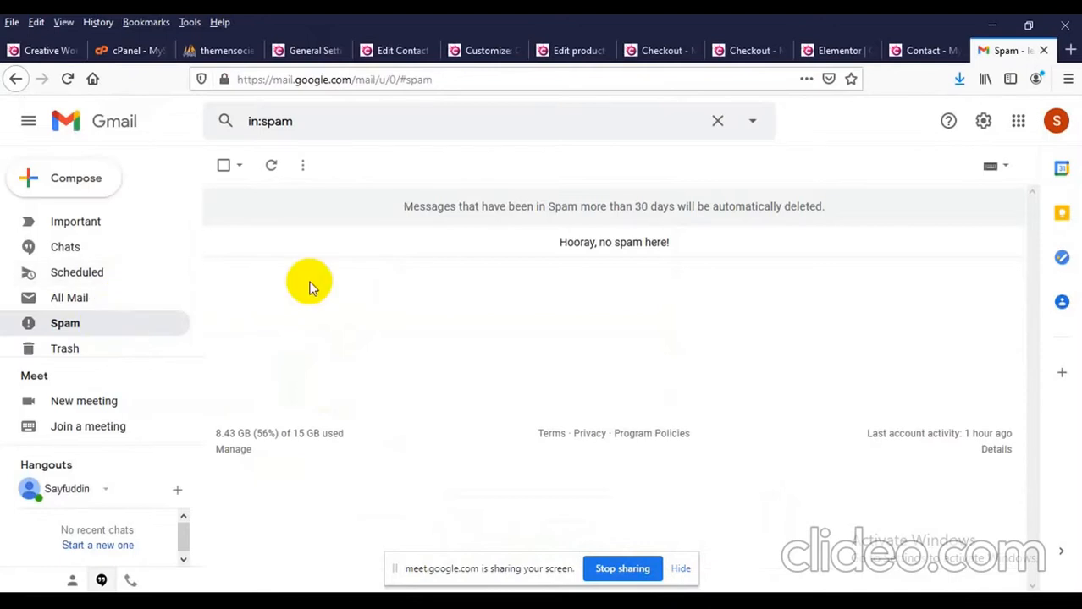
Step: Reload Gmail's Spam folder, then review the contact form editor's Mail and Form panels
scroll(70, 287, down, 2)
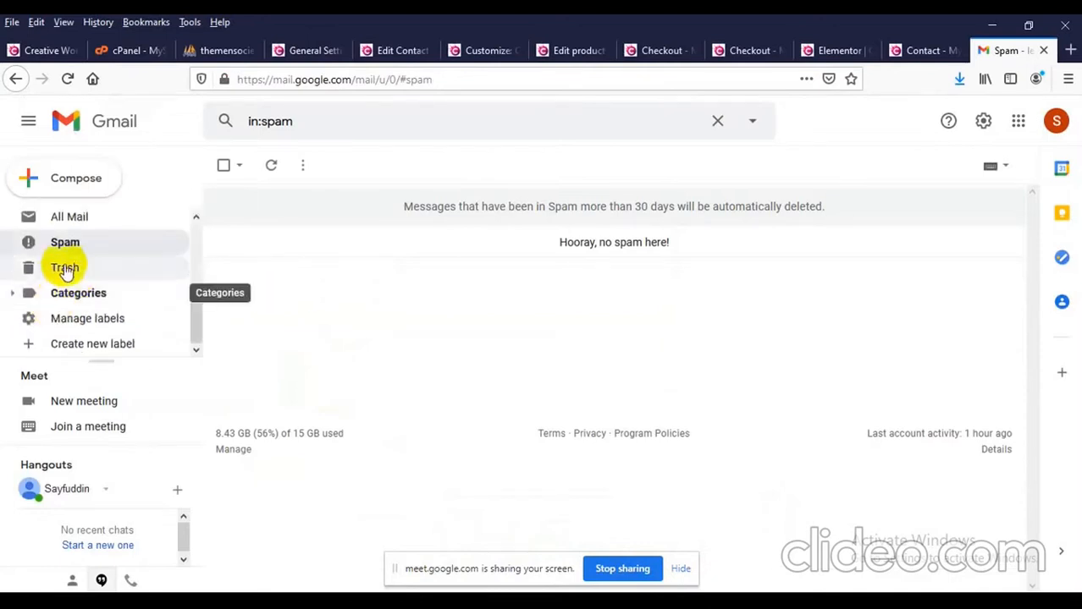
click(91, 246)
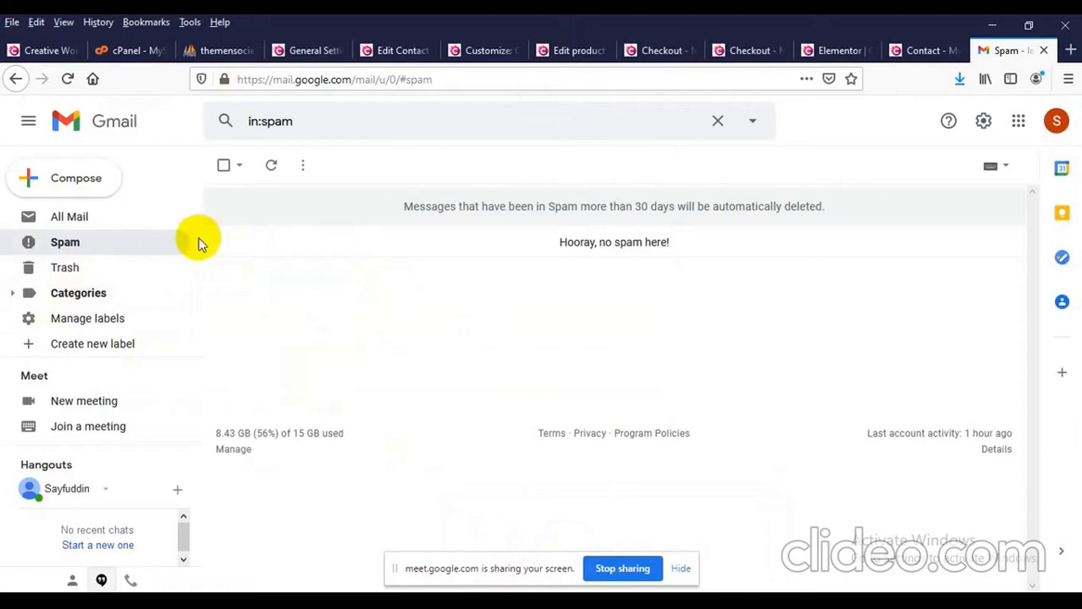
click(366, 51)
scroll(349, 375, down, 4)
scroll(349, 374, down, 5)
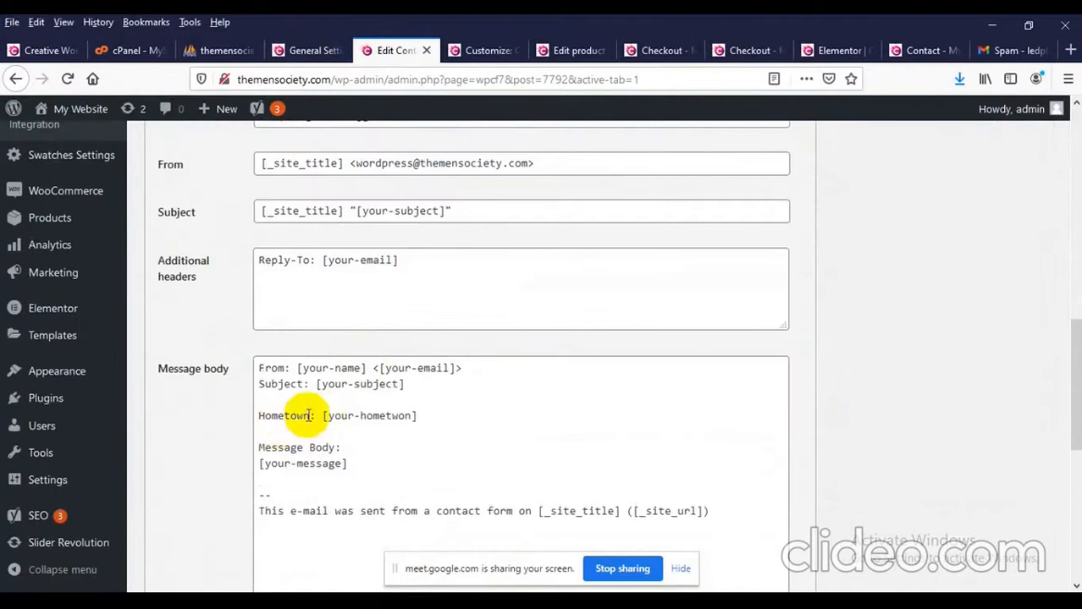
scroll(289, 415, up, 4)
click(175, 292)
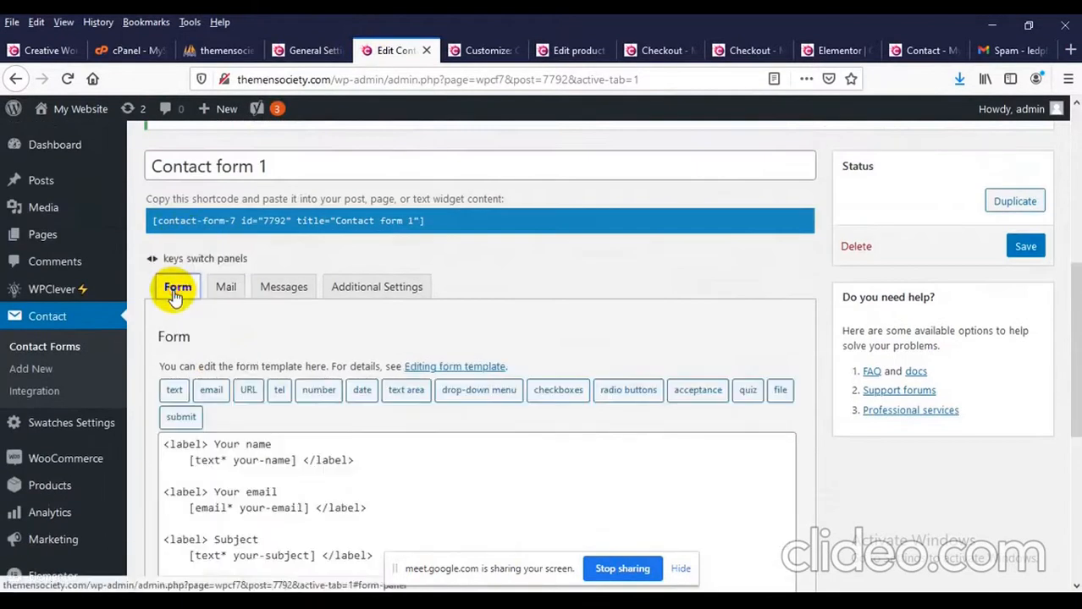
scroll(275, 309, up, 1)
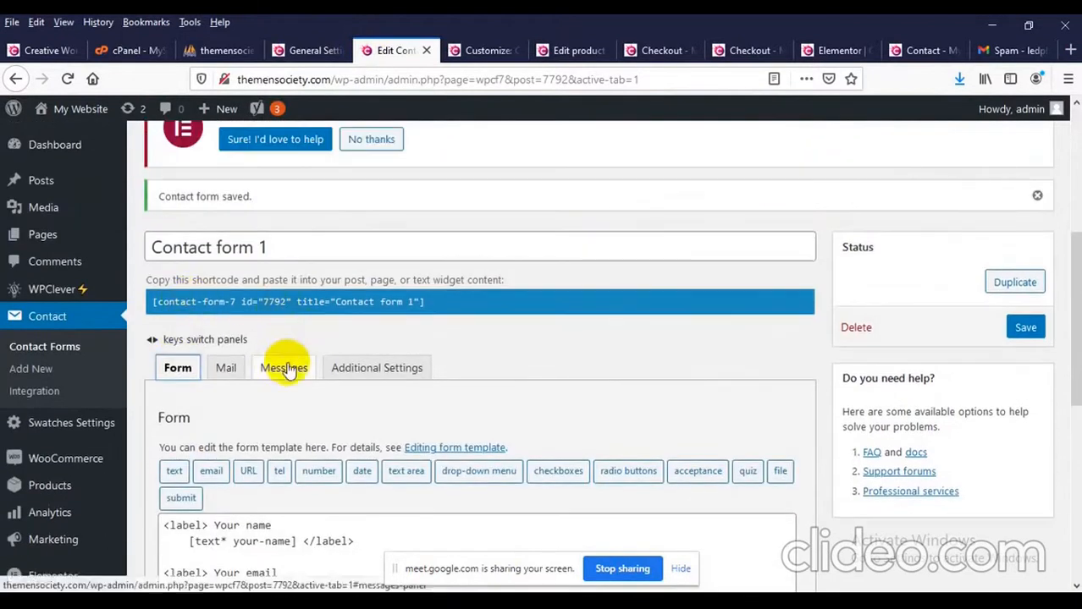
scroll(623, 222, down, 3)
Step: Recheck Gmail's Spam and Inbox for the new submission, finding nothing new
click(998, 51)
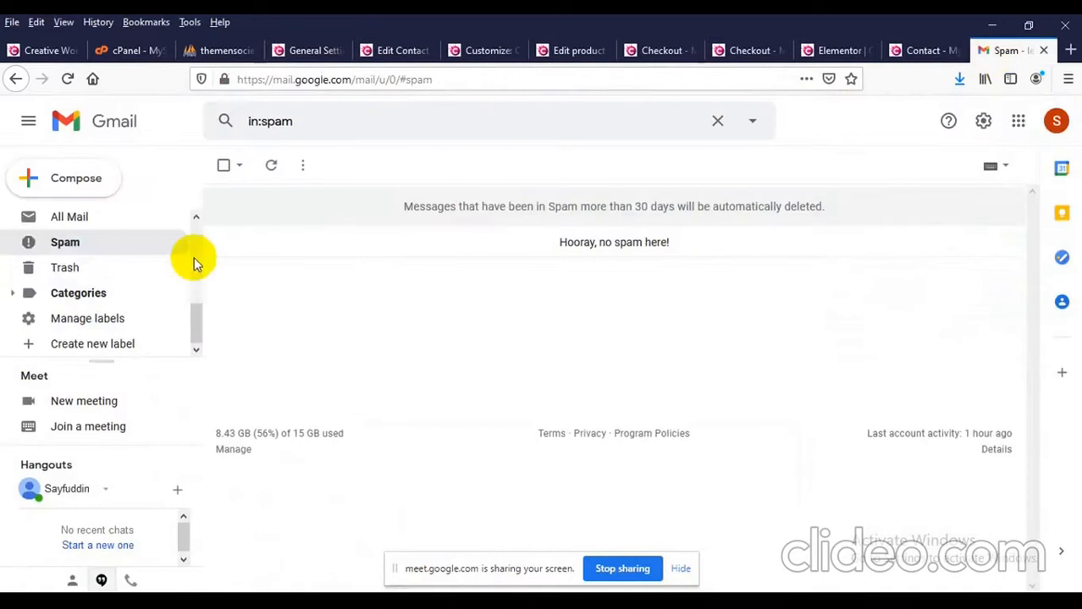
scroll(73, 281, up, 3)
scroll(71, 267, down, 3)
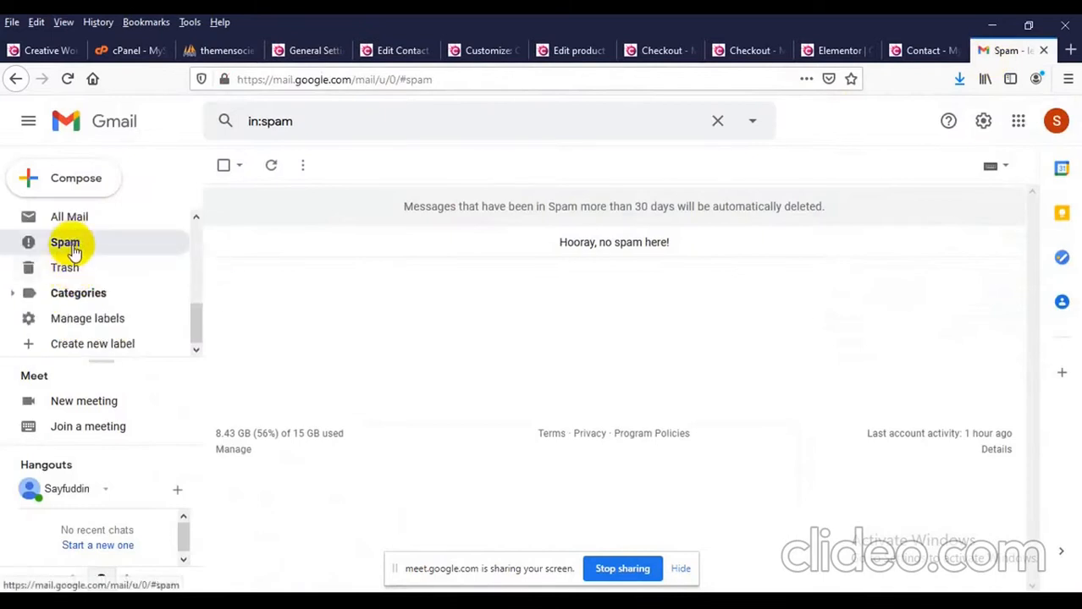
click(73, 247)
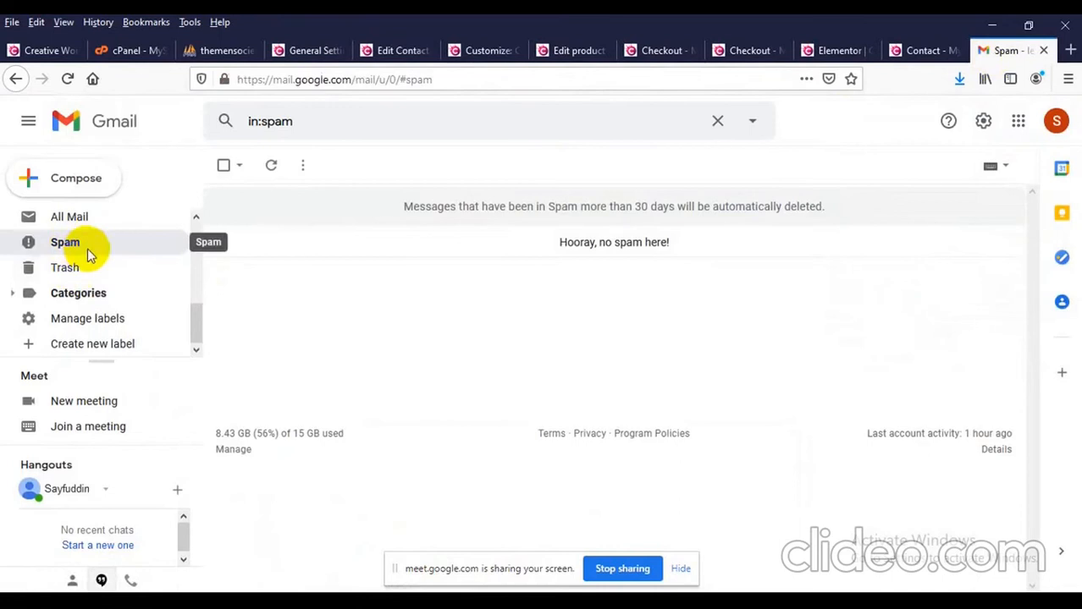
scroll(133, 260, up, 5)
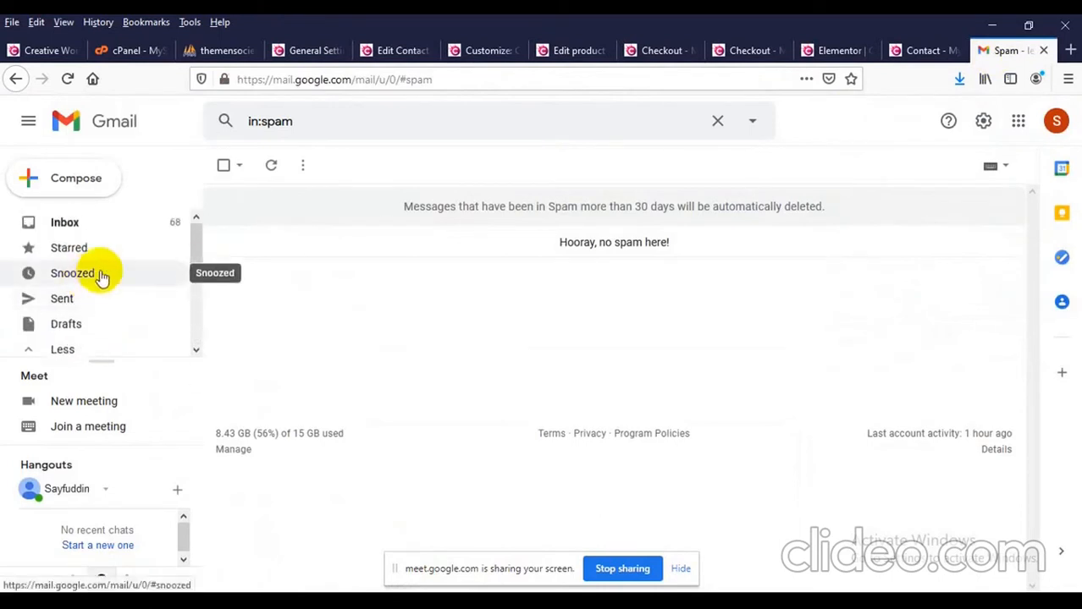
click(87, 231)
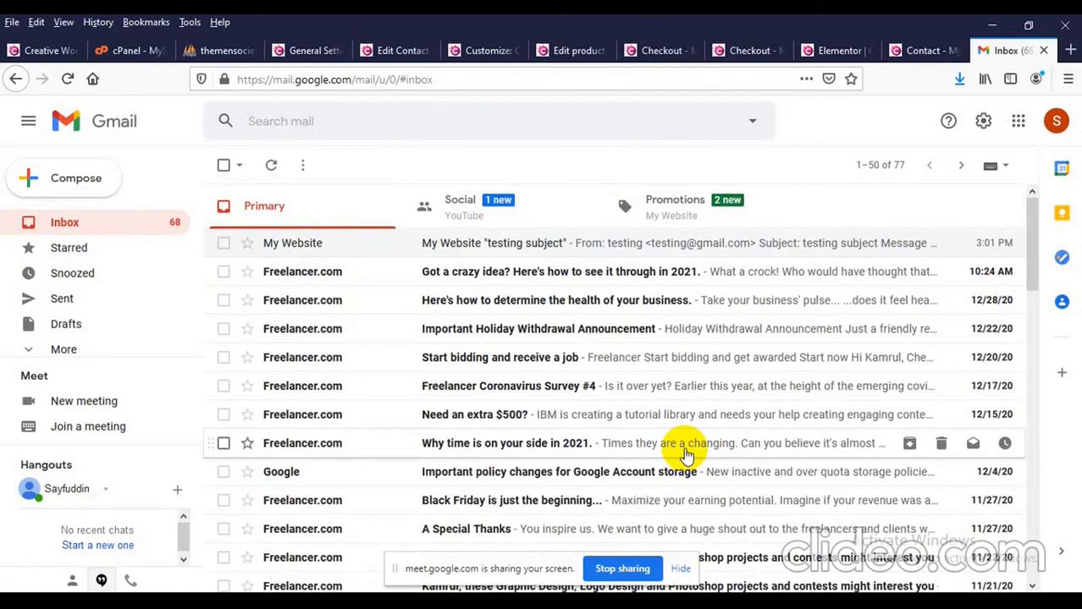
click(68, 347)
scroll(73, 319, down, 3)
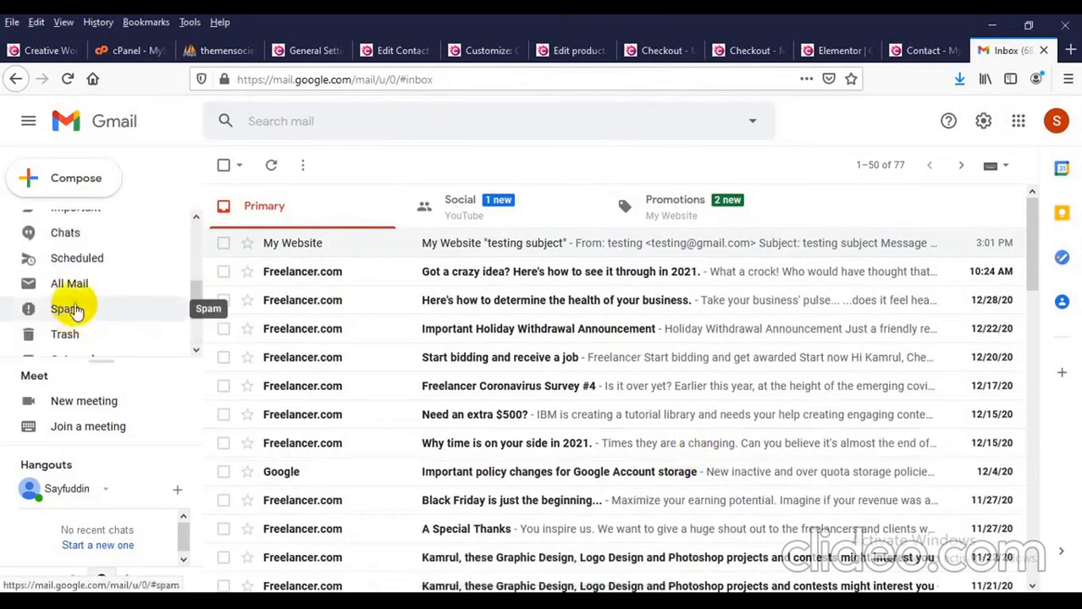
click(66, 310)
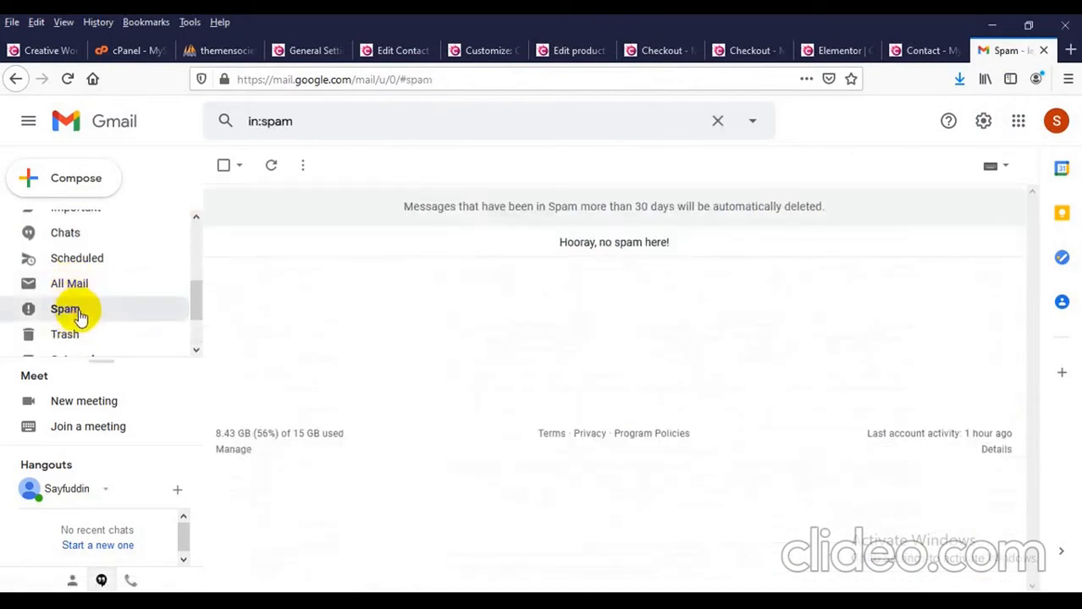
click(536, 53)
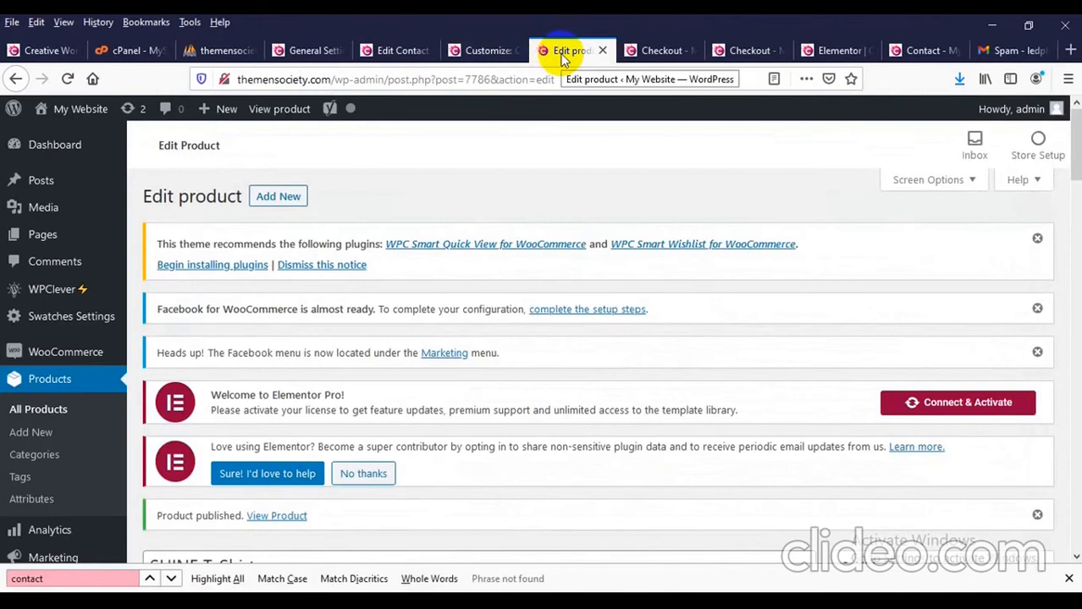